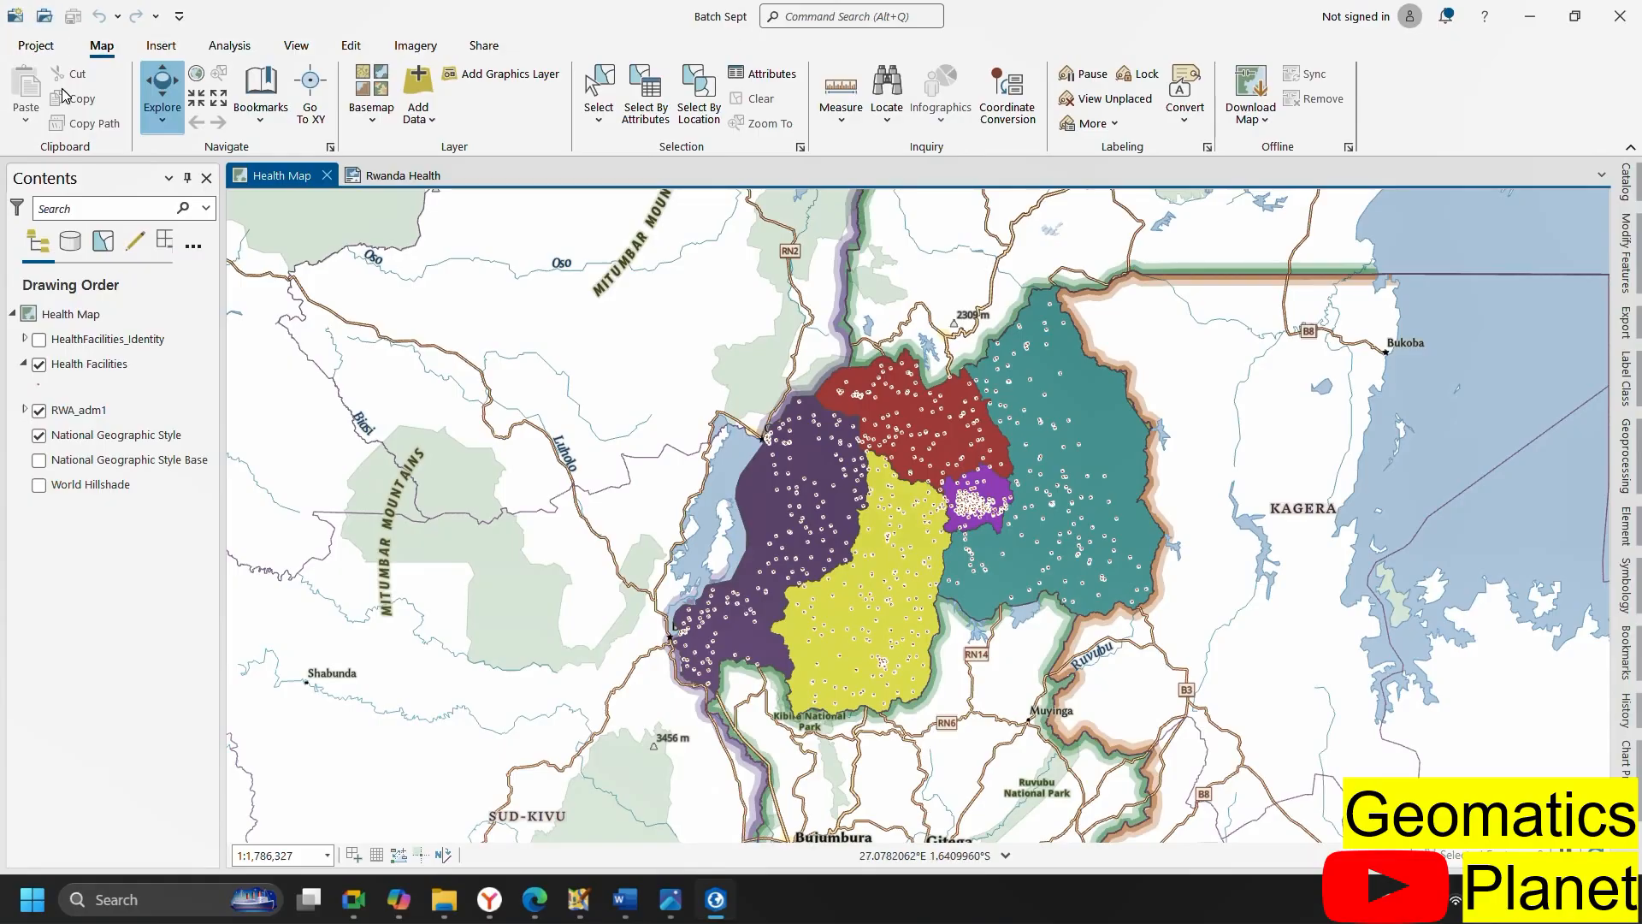
# Save a copy of the project as Study Area Map in the ArcGIS Pro folder under Batch Sept 2025
pyautogui.click(40, 50)
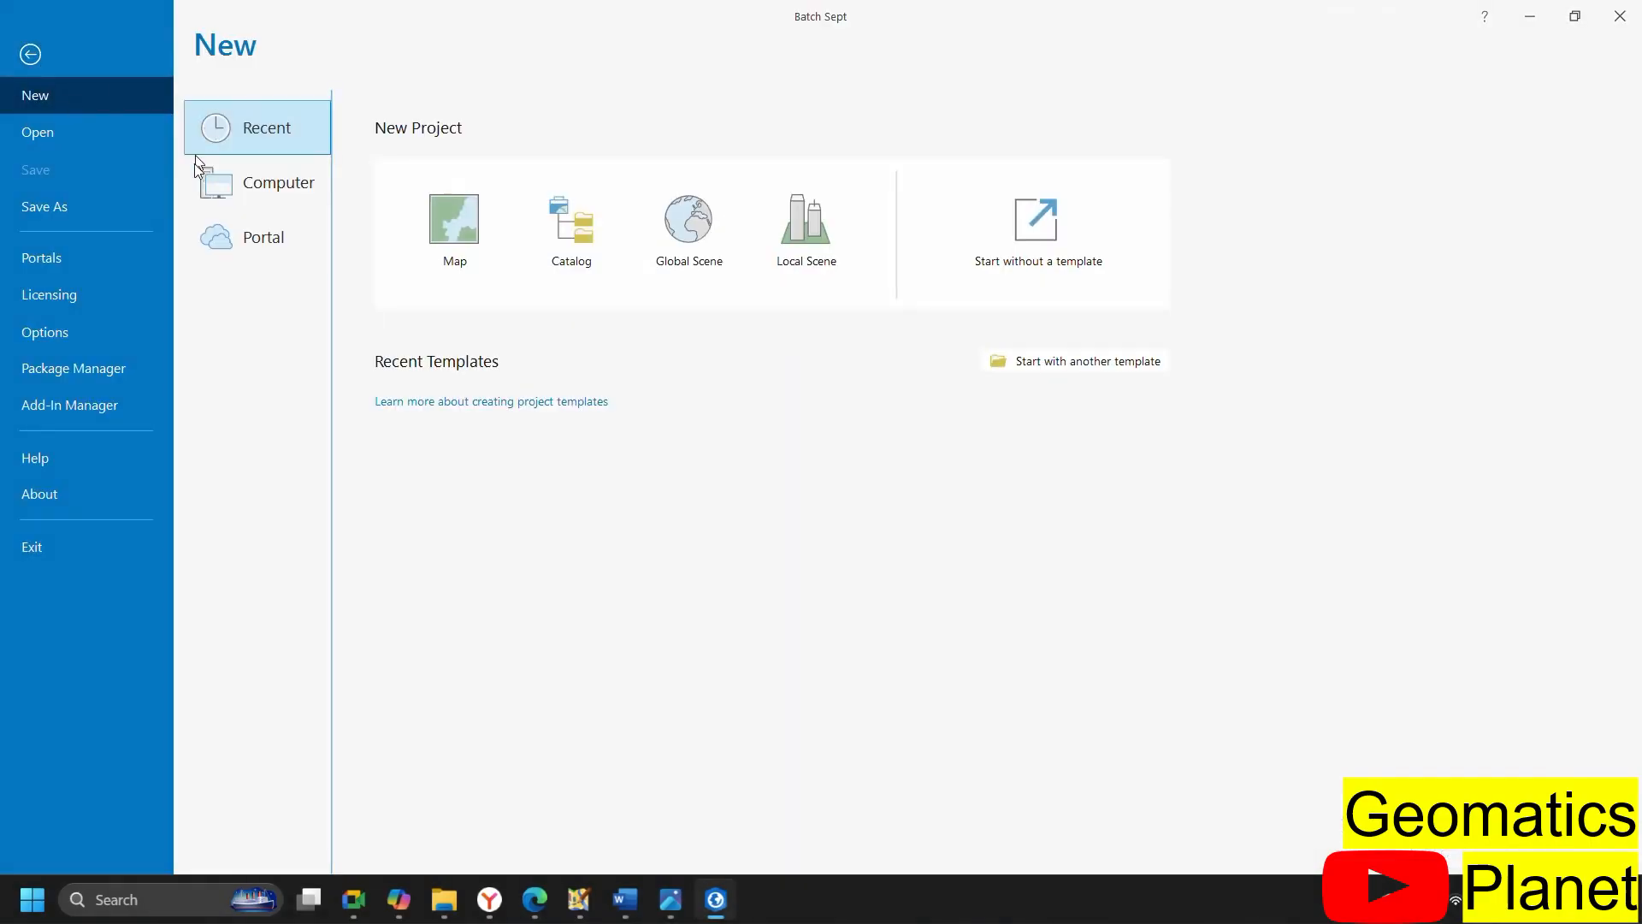
pyautogui.click(89, 215)
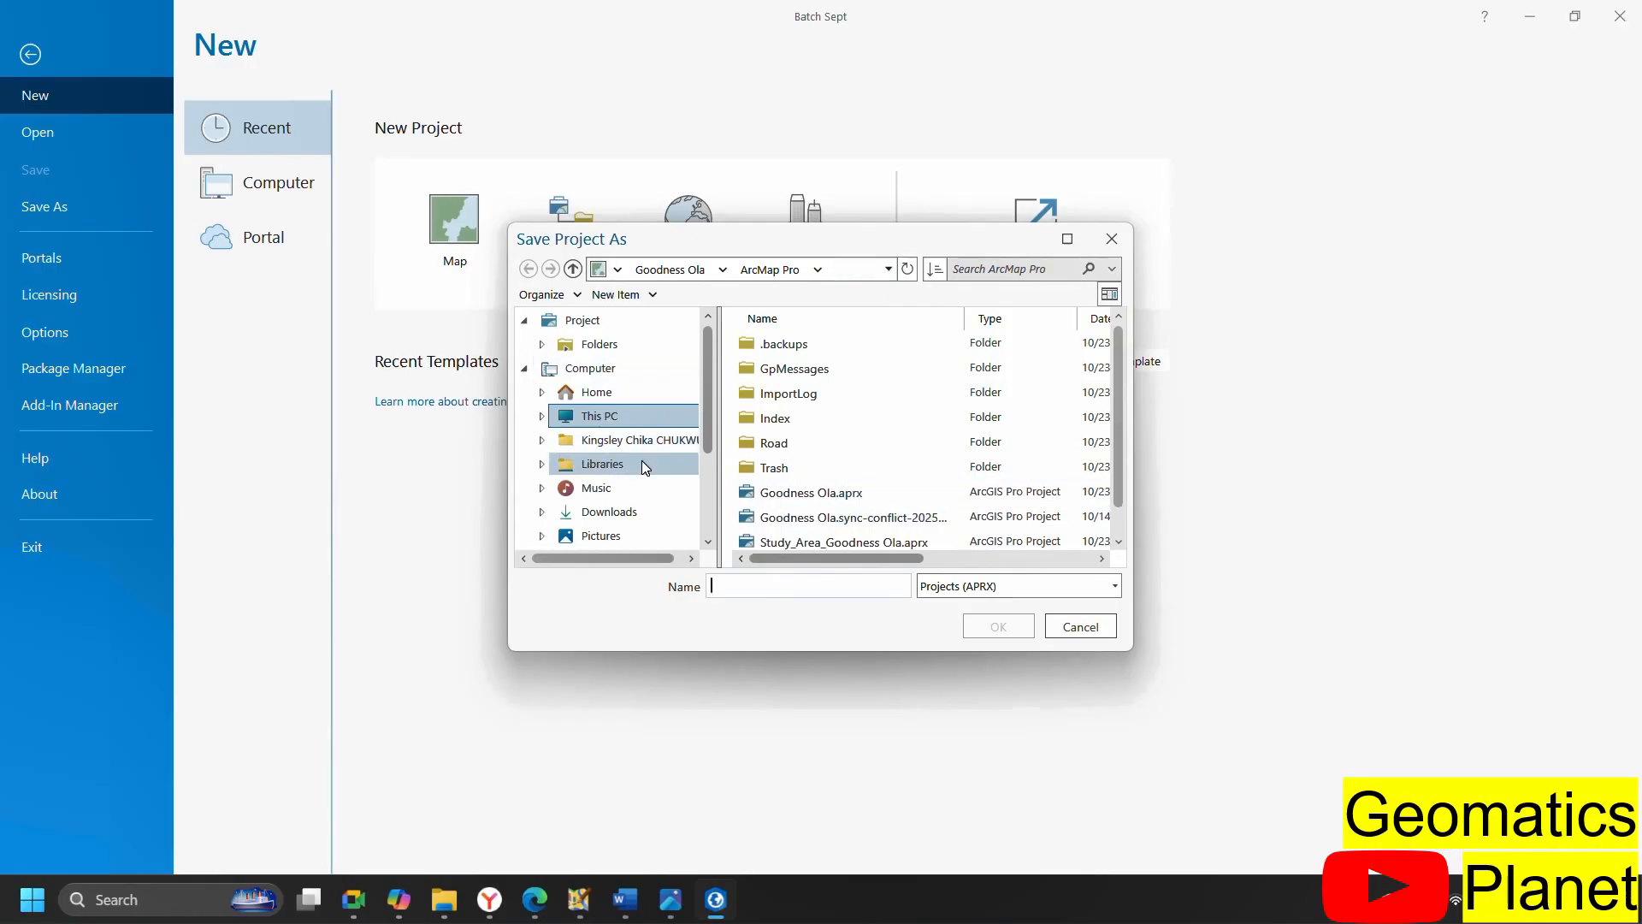
pyautogui.scroll(-2, 617, 494)
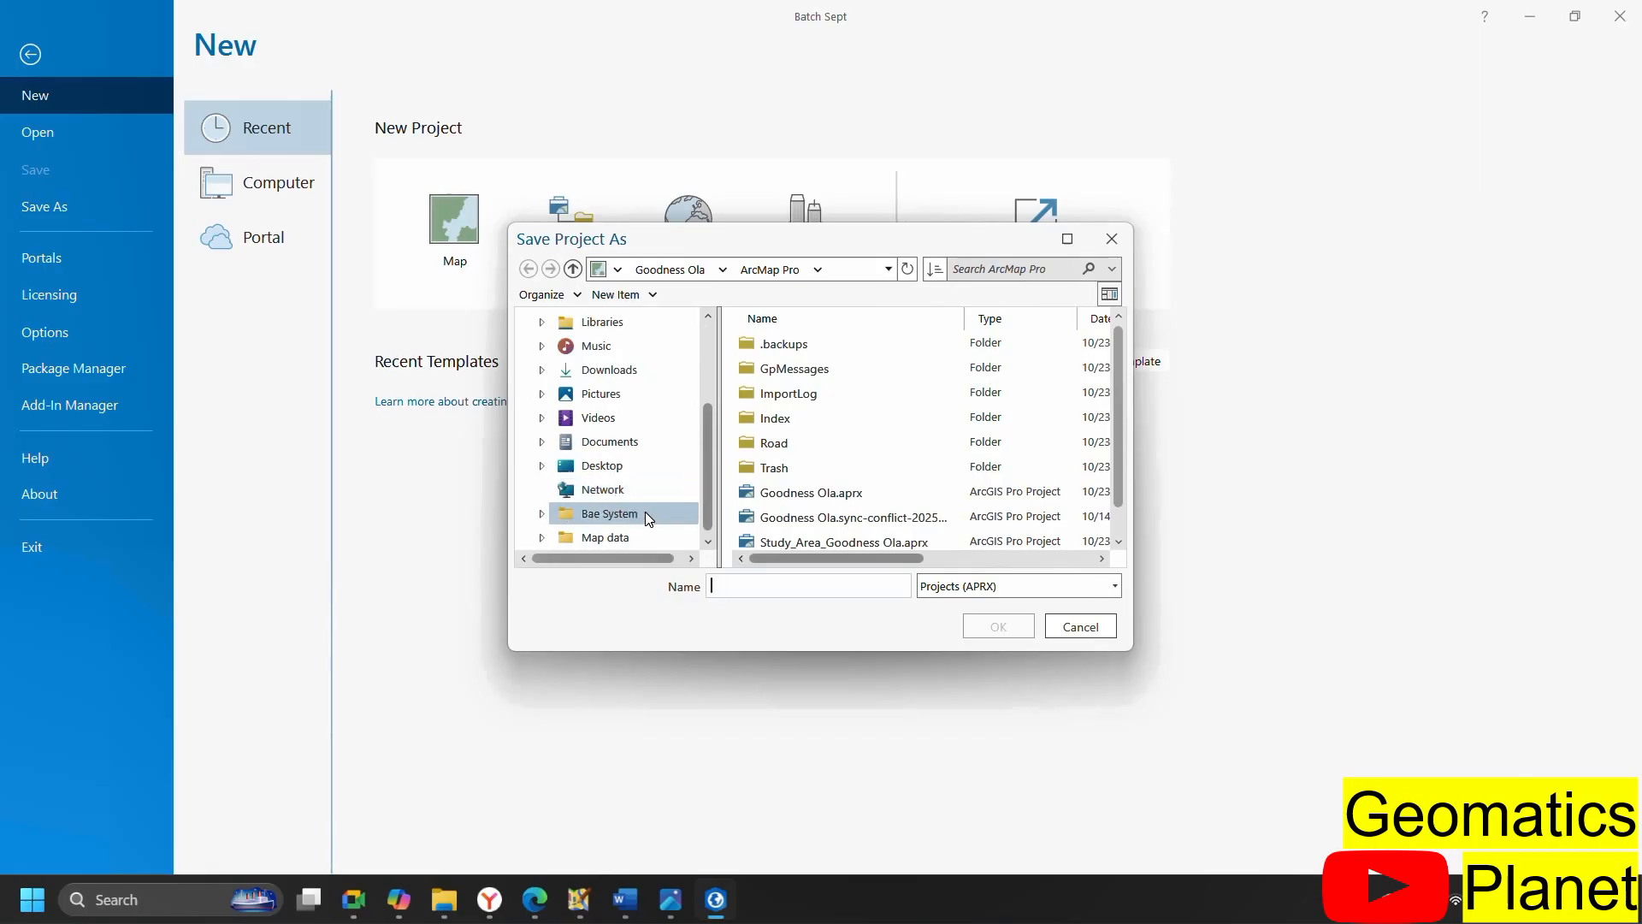
pyautogui.click(645, 513)
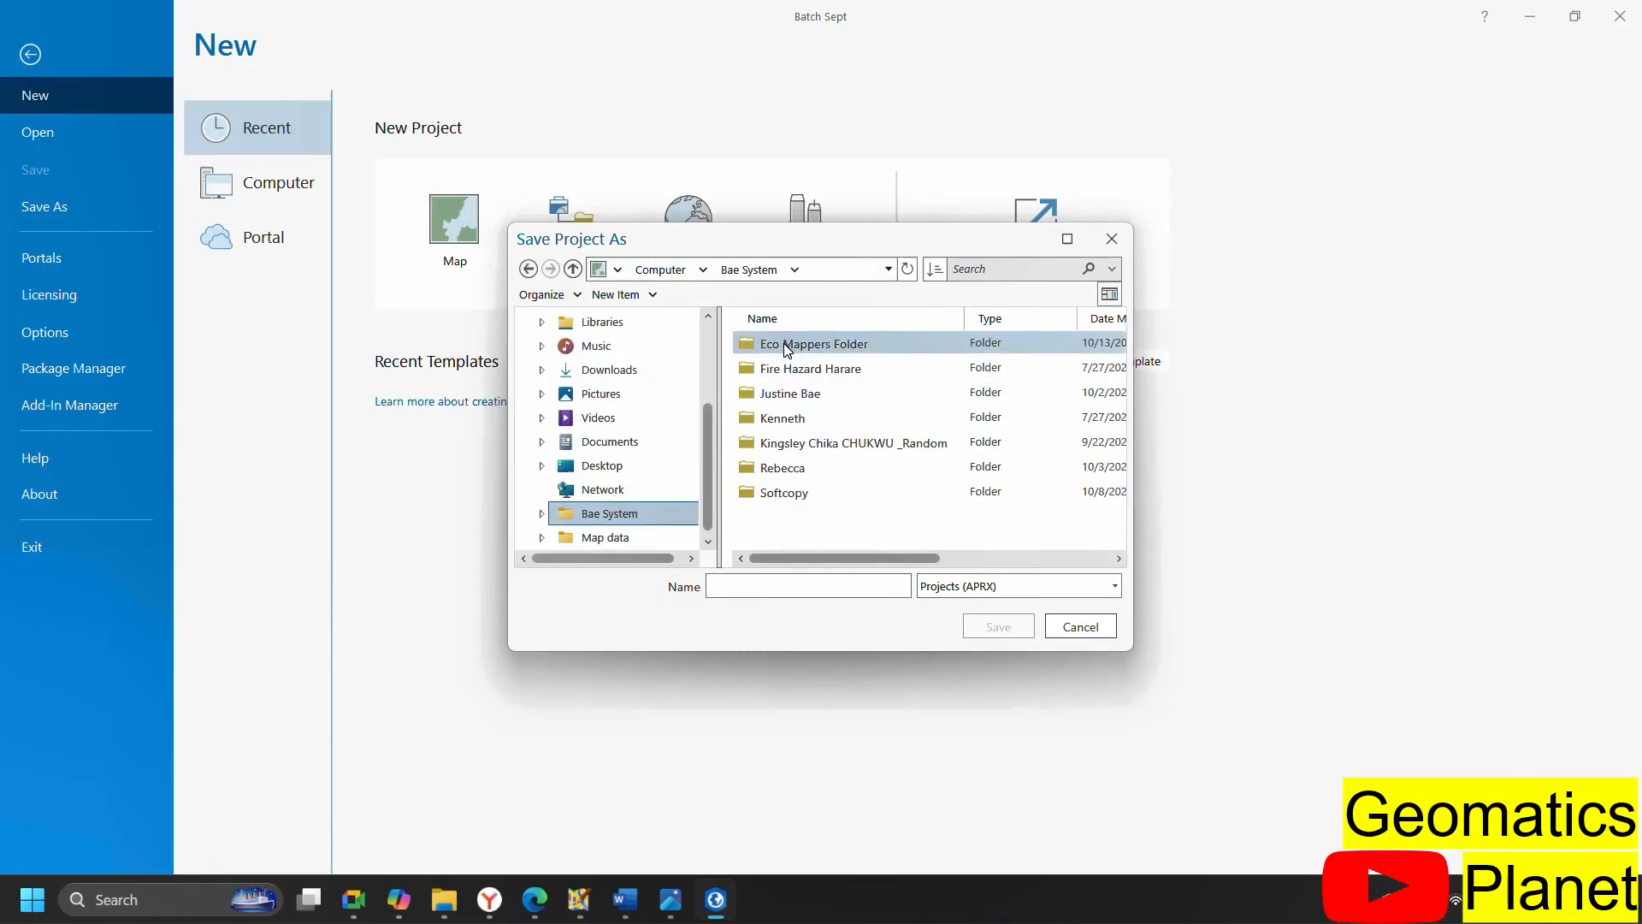
pyautogui.doubleClick(788, 345)
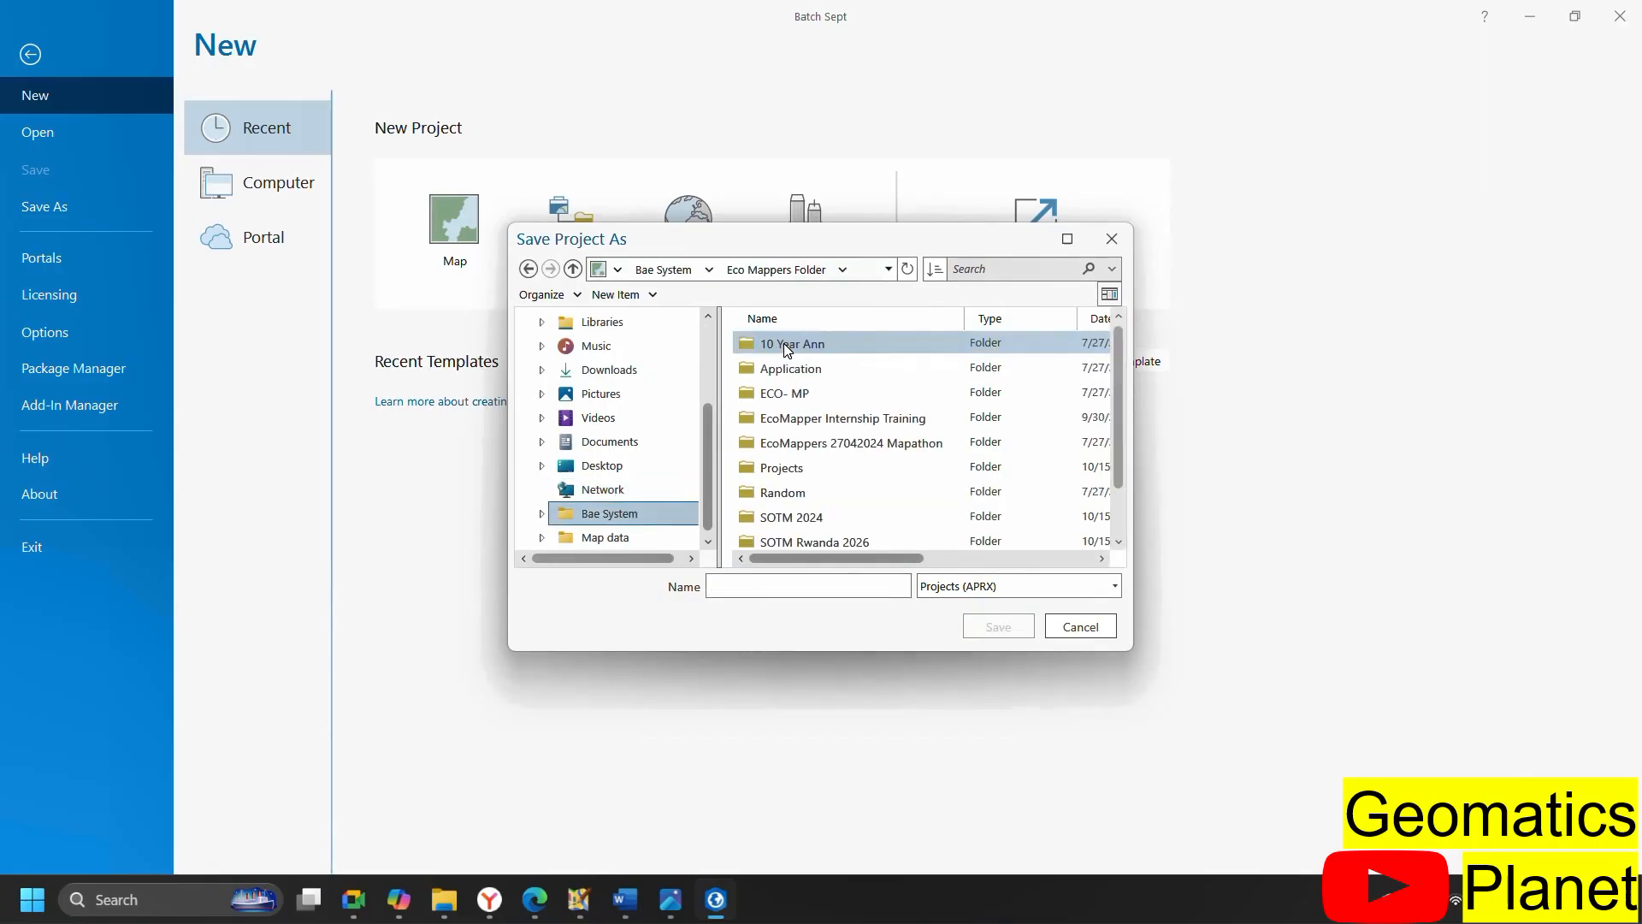
pyautogui.doubleClick(865, 422)
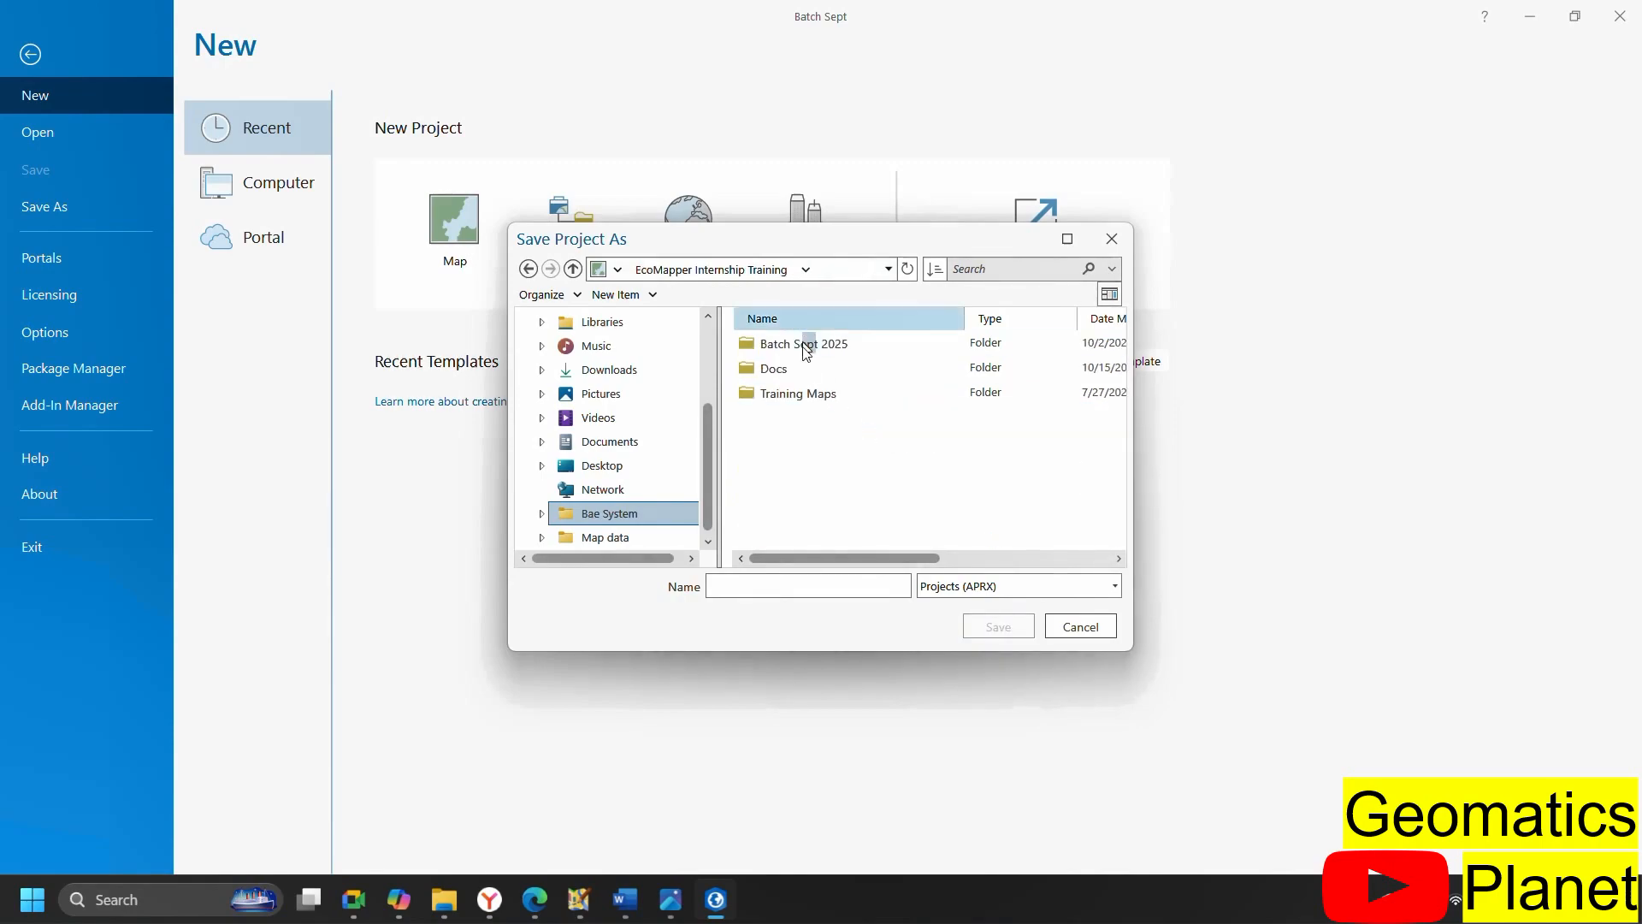
pyautogui.doubleClick(806, 345)
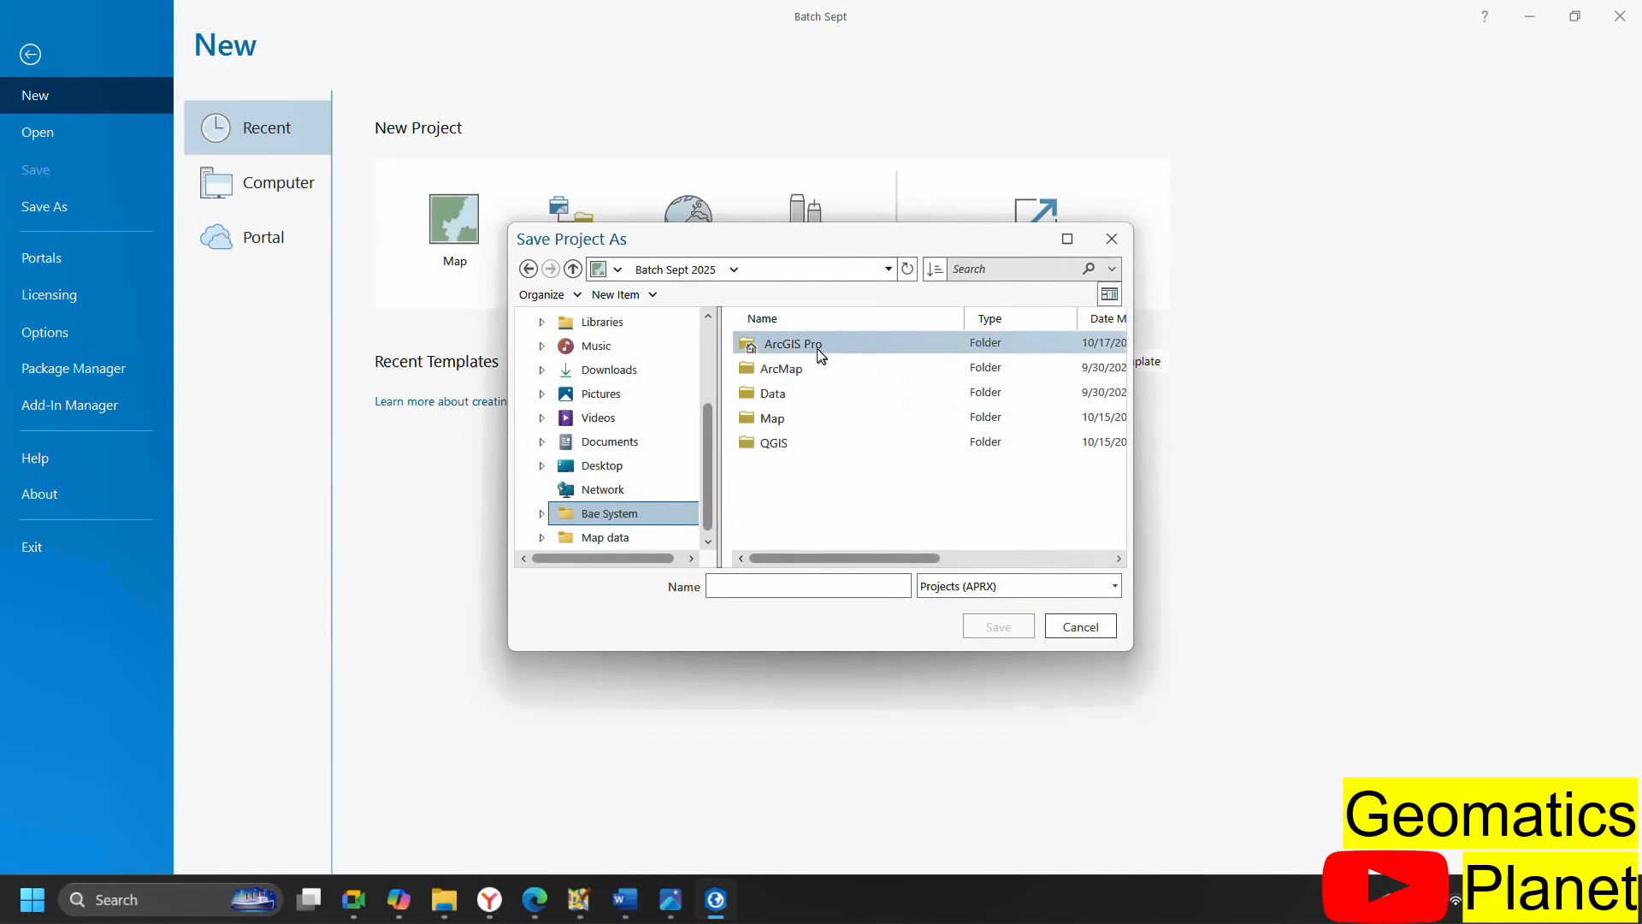
pyautogui.doubleClick(792, 343)
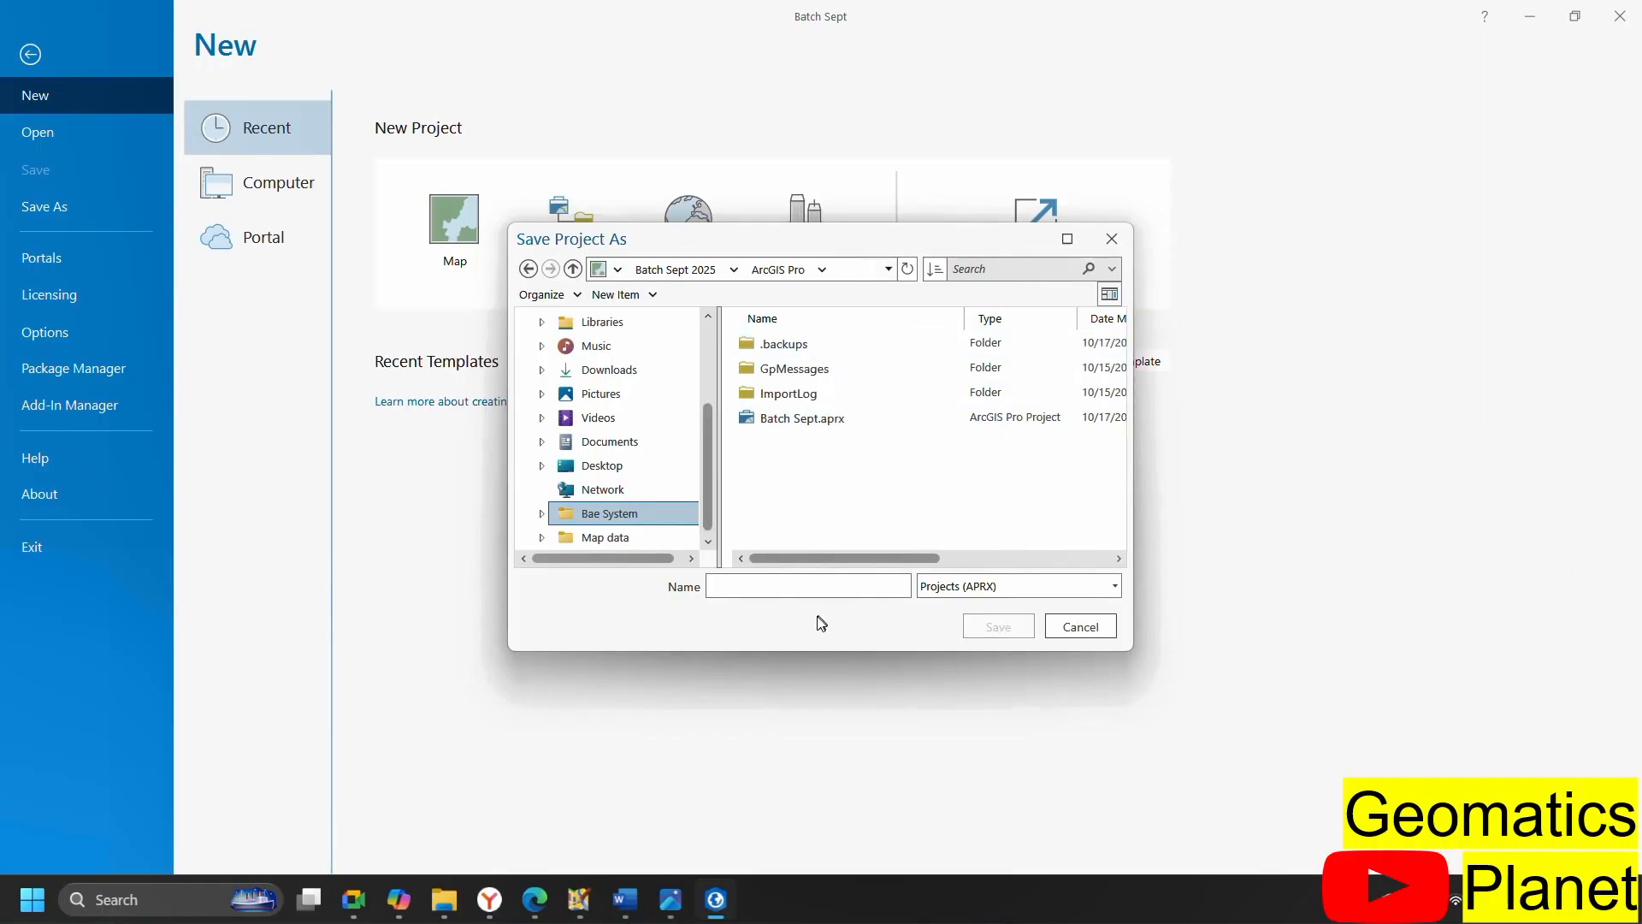
pyautogui.click(785, 589)
pyautogui.write('Study Area Map')
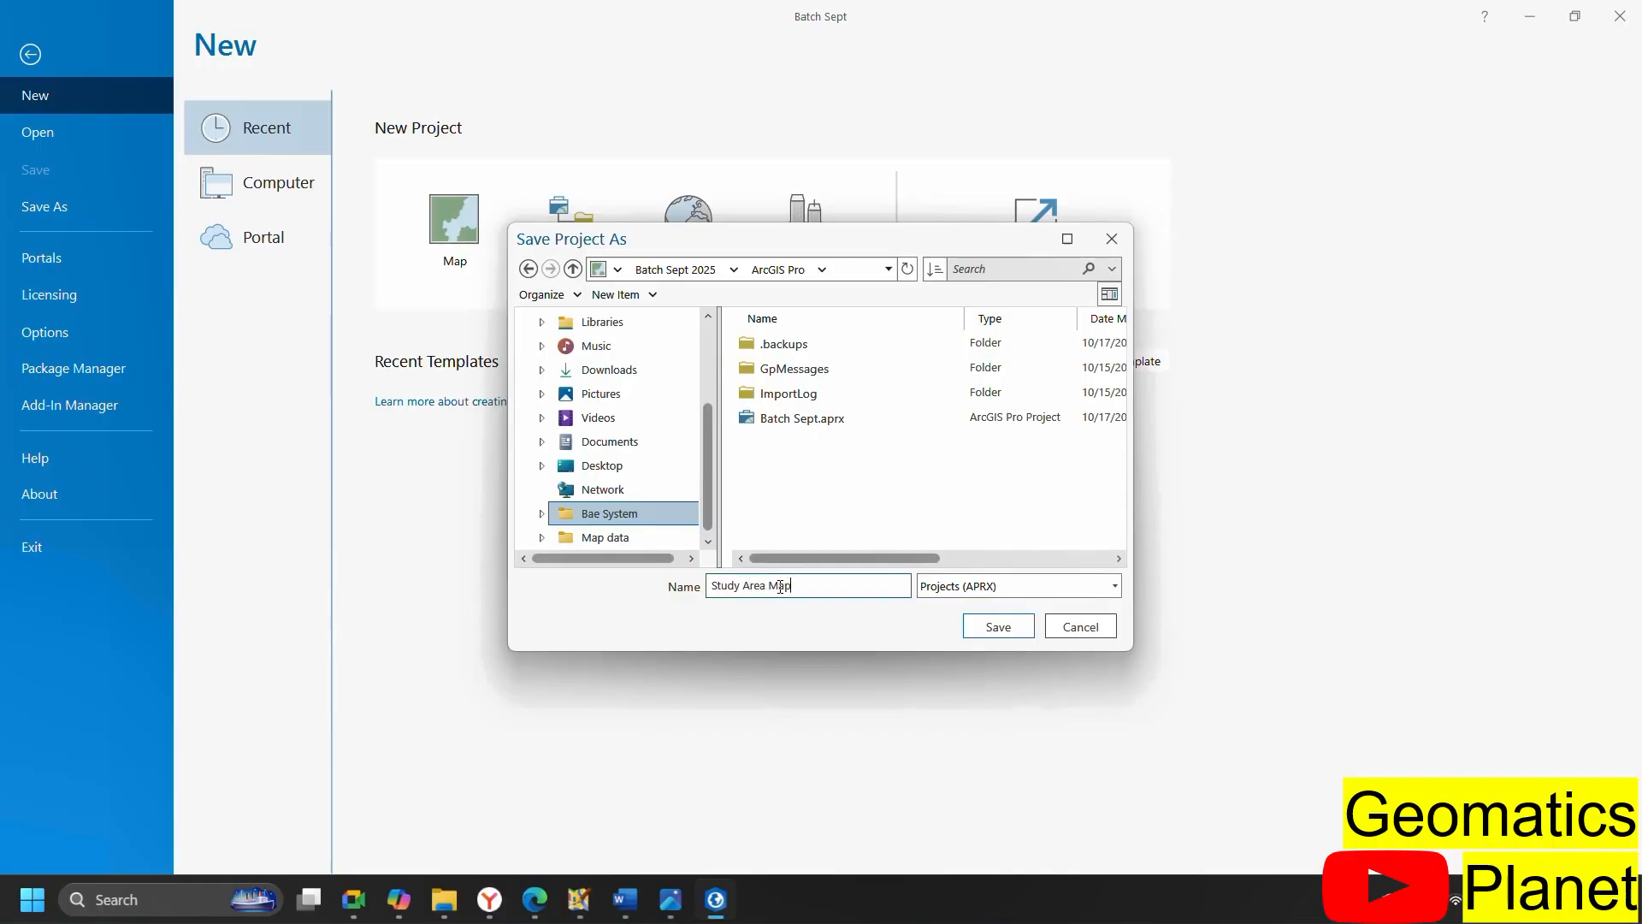
pyautogui.click(998, 627)
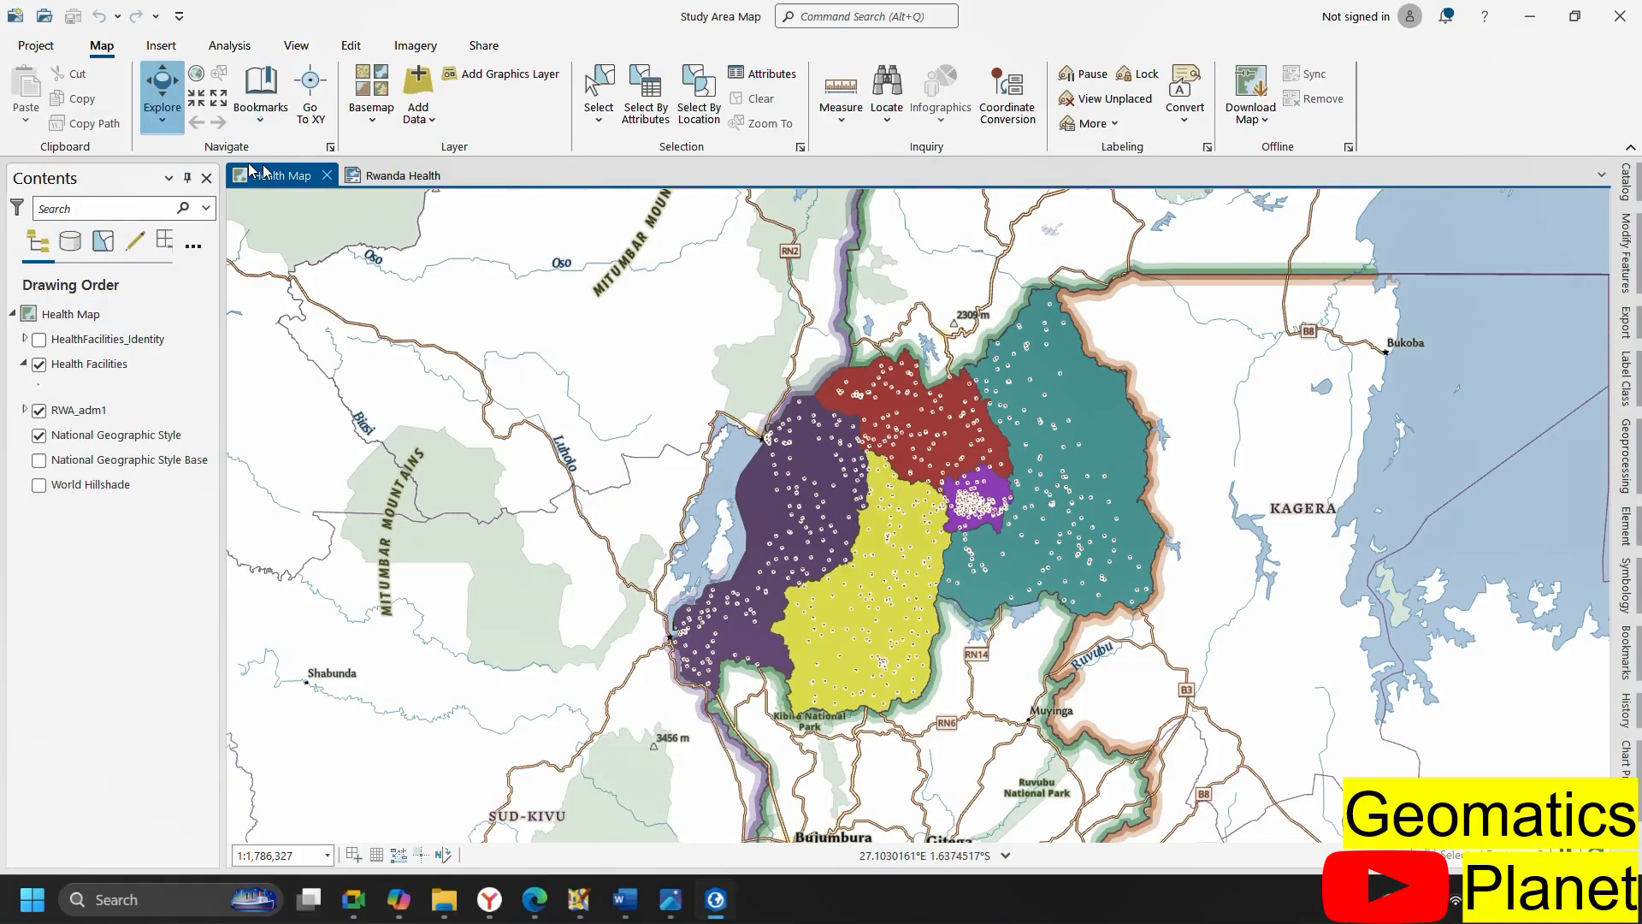
# Hide the National Geographic Style basemap layer in the Health Map
pyautogui.click(382, 175)
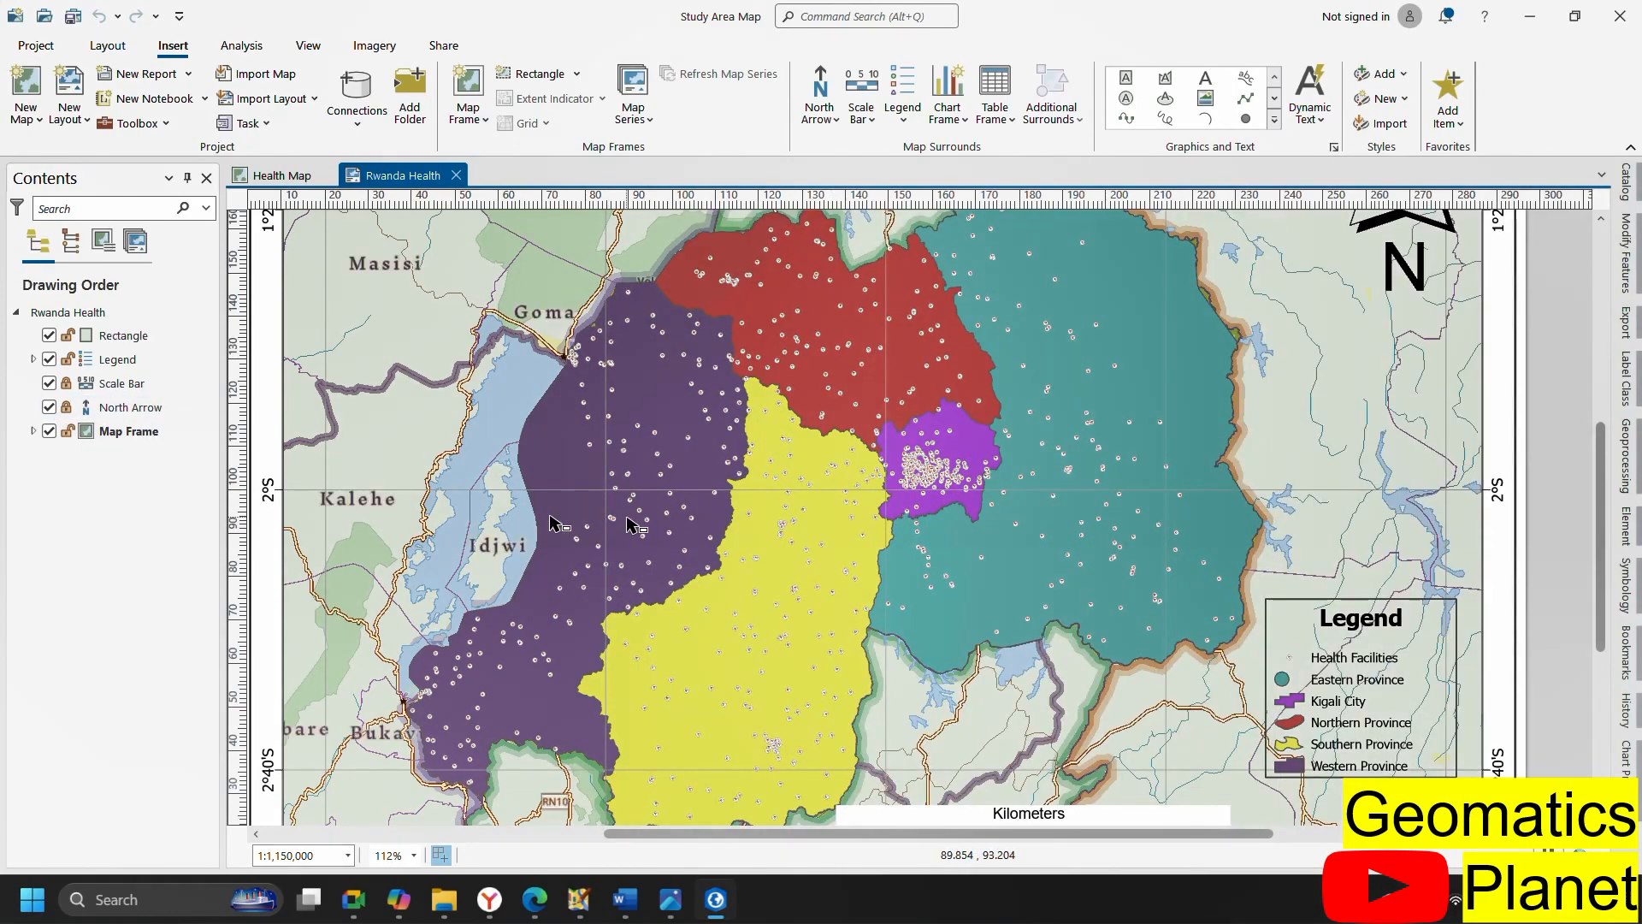
pyautogui.click(254, 173)
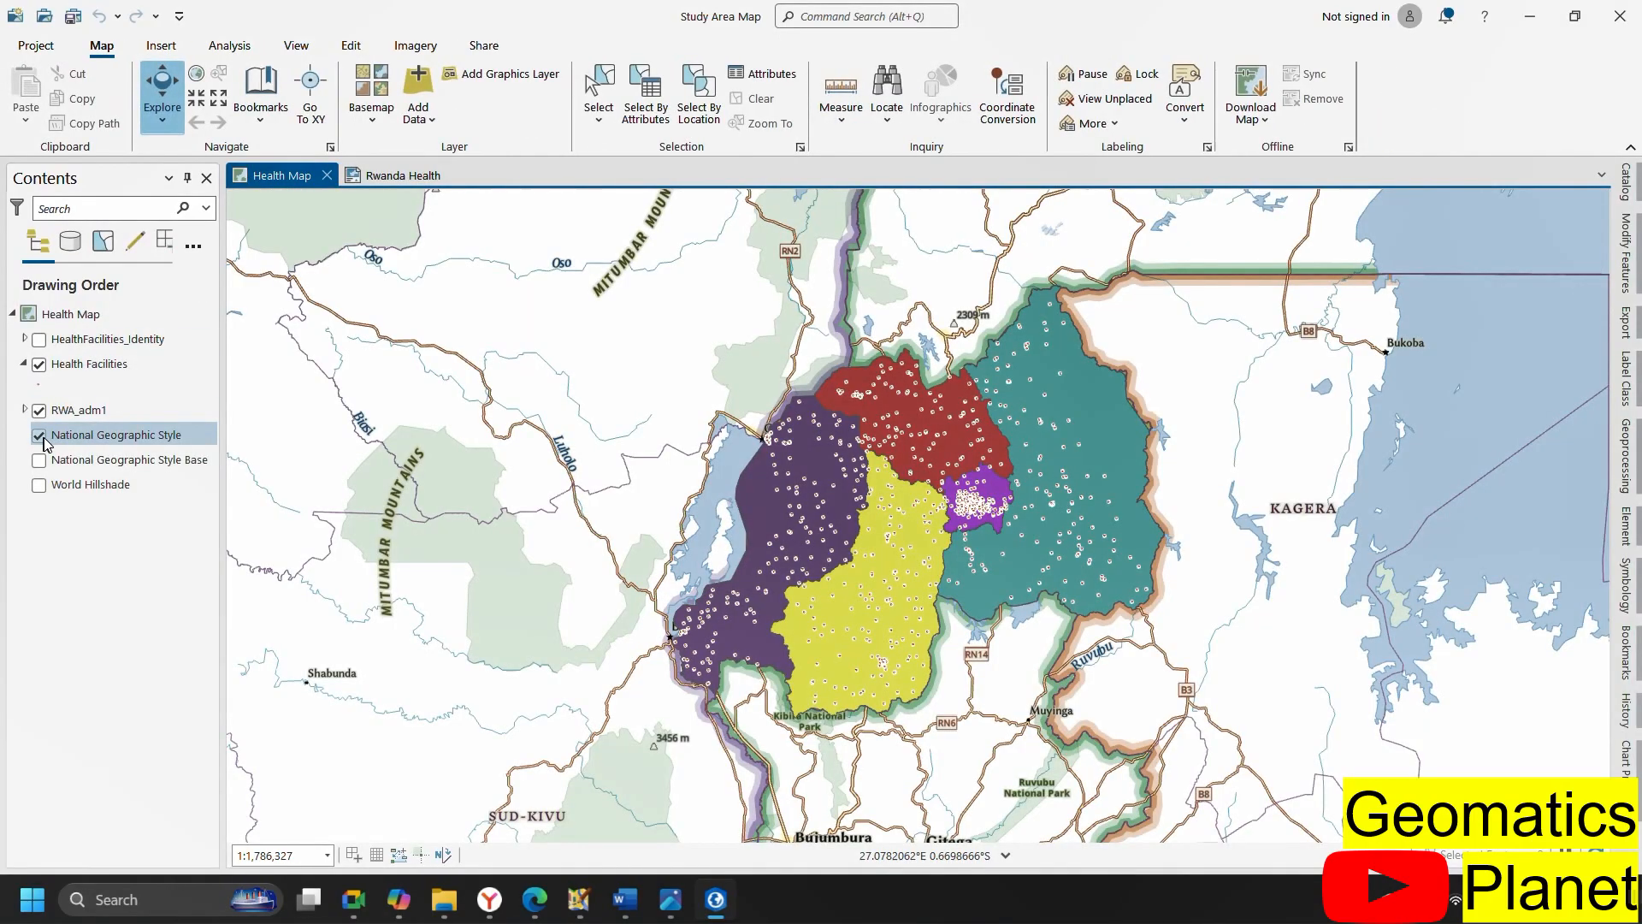
pyautogui.click(40, 436)
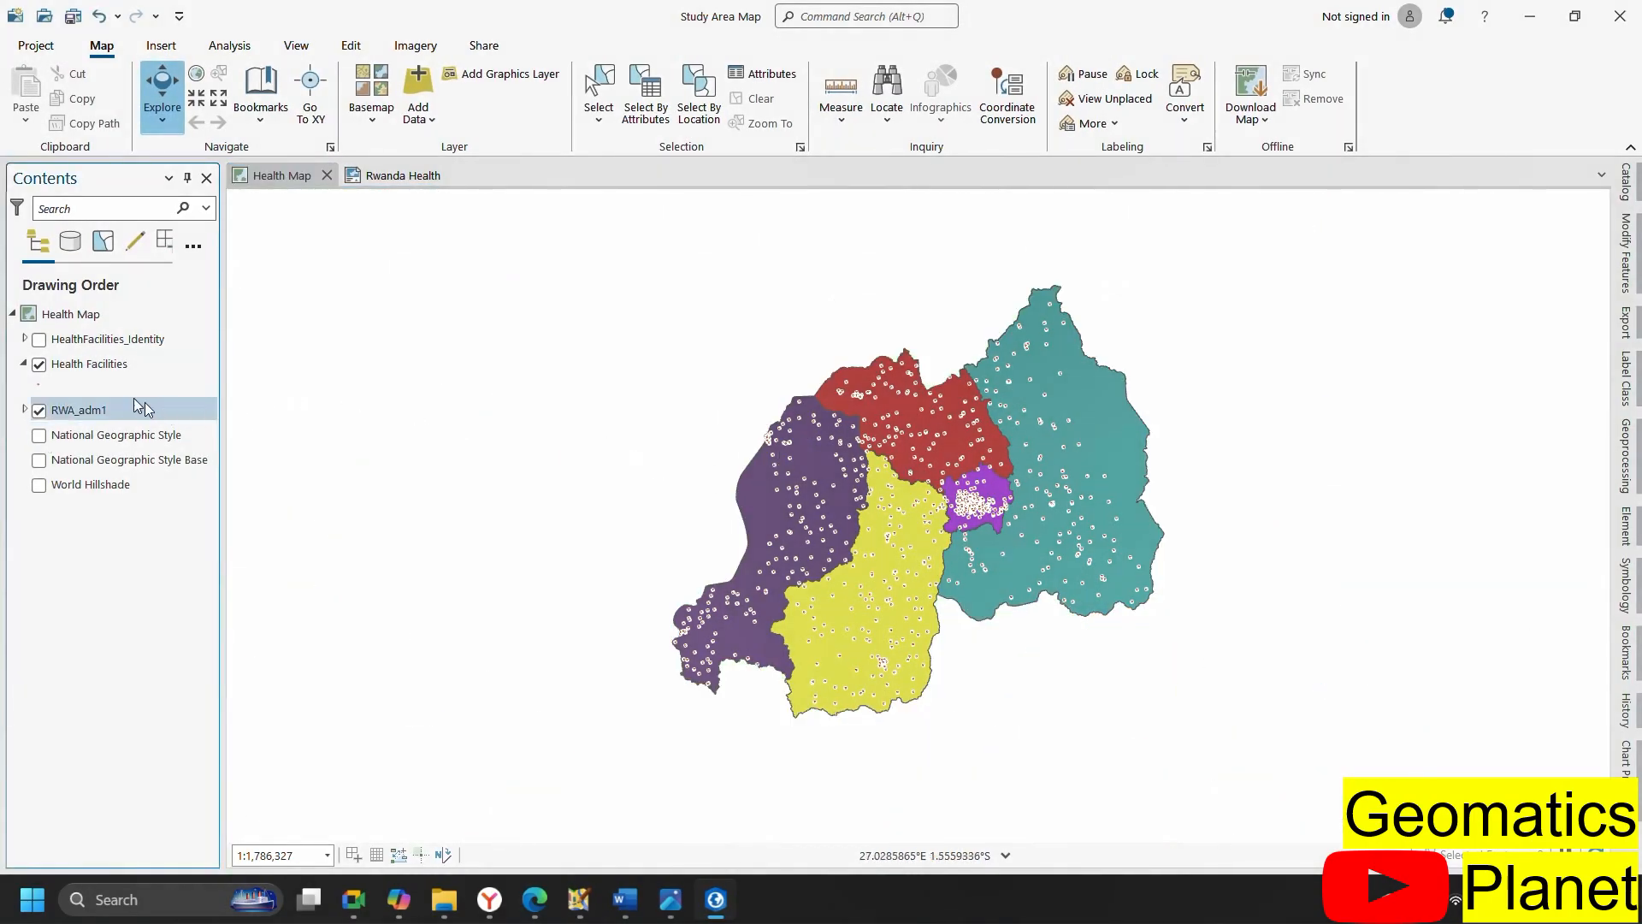
# Examine the Rwanda Health layout without its basemap, including the map frame, legend, scale bar and north arrow
pyautogui.click(383, 174)
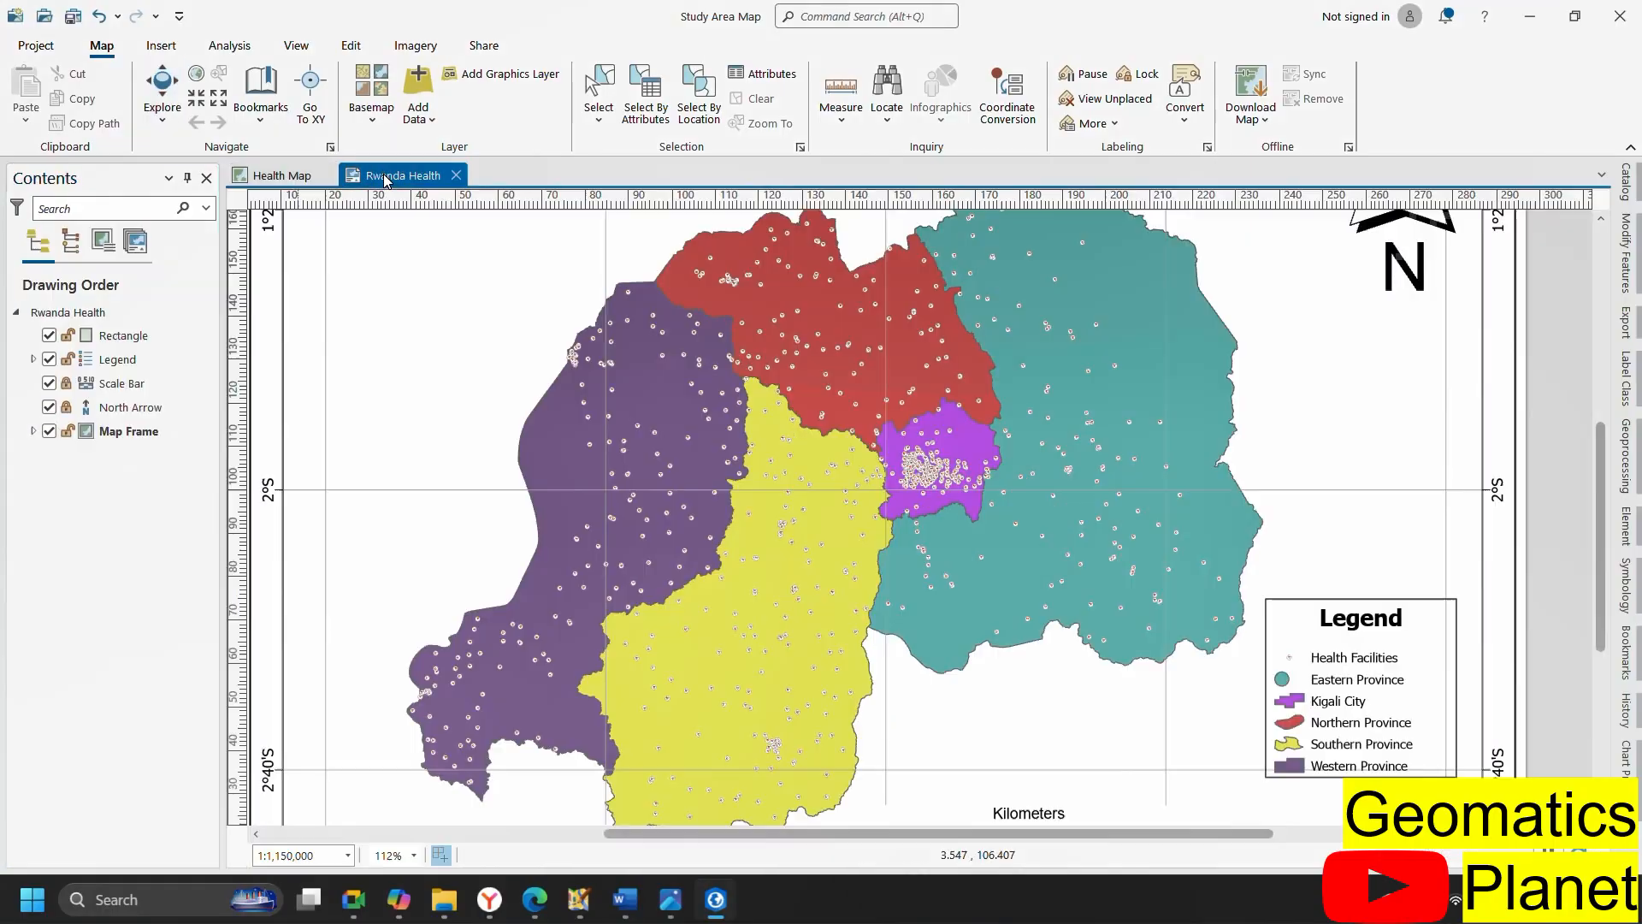
pyautogui.click(757, 528)
pyautogui.scroll(-2, 847, 415)
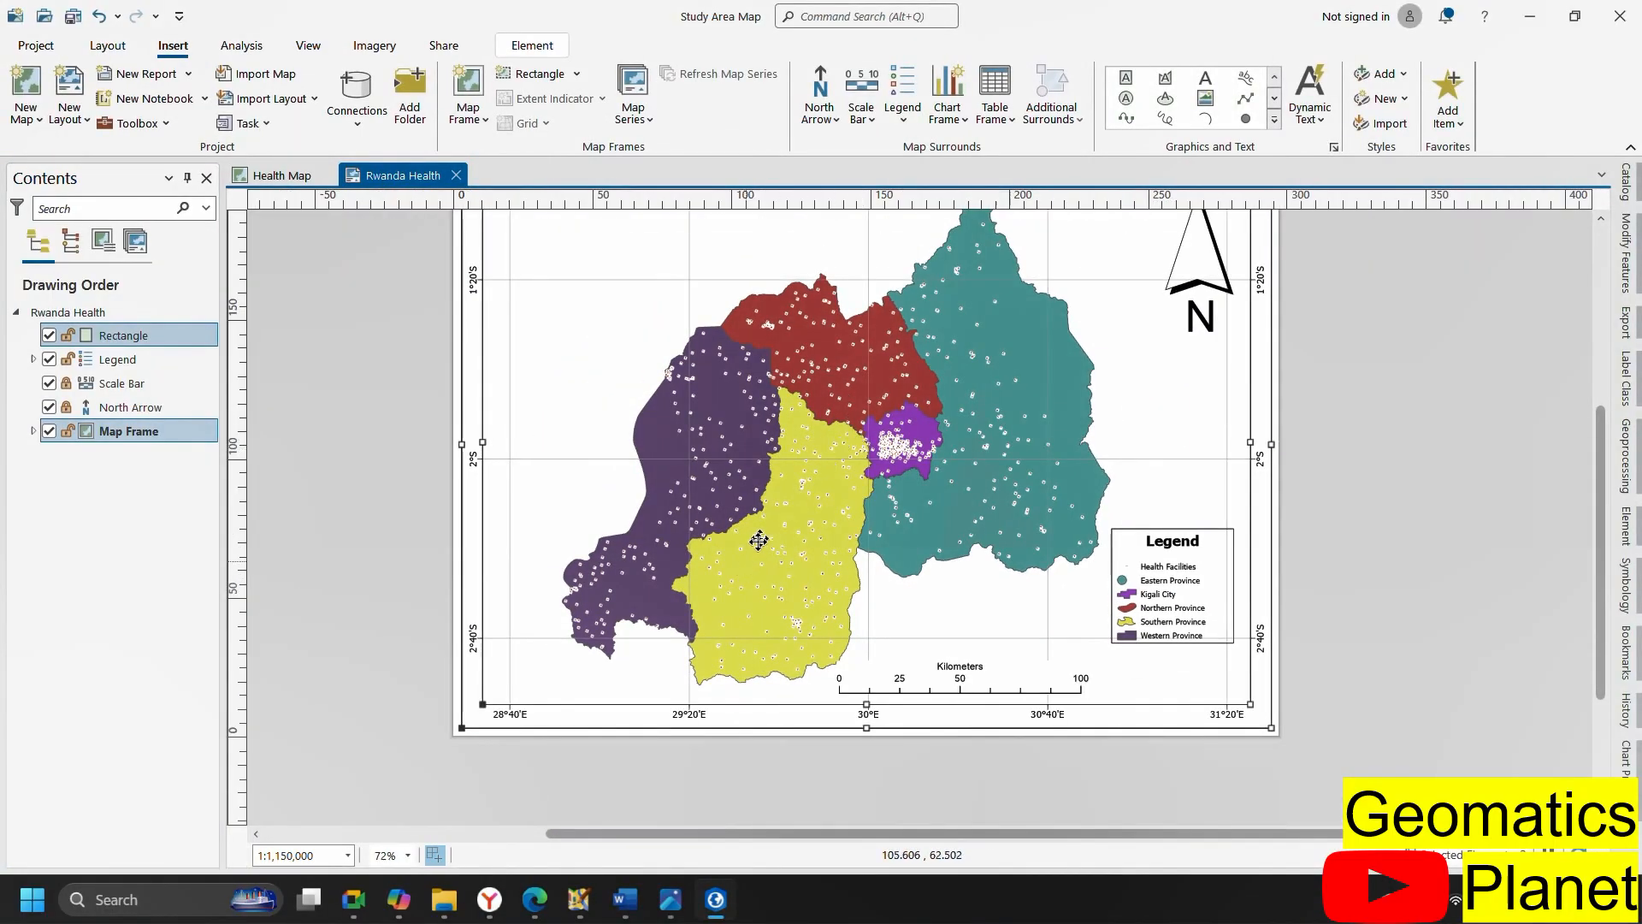
pyautogui.scroll(3, 757, 540)
pyautogui.scroll(-6, 774, 444)
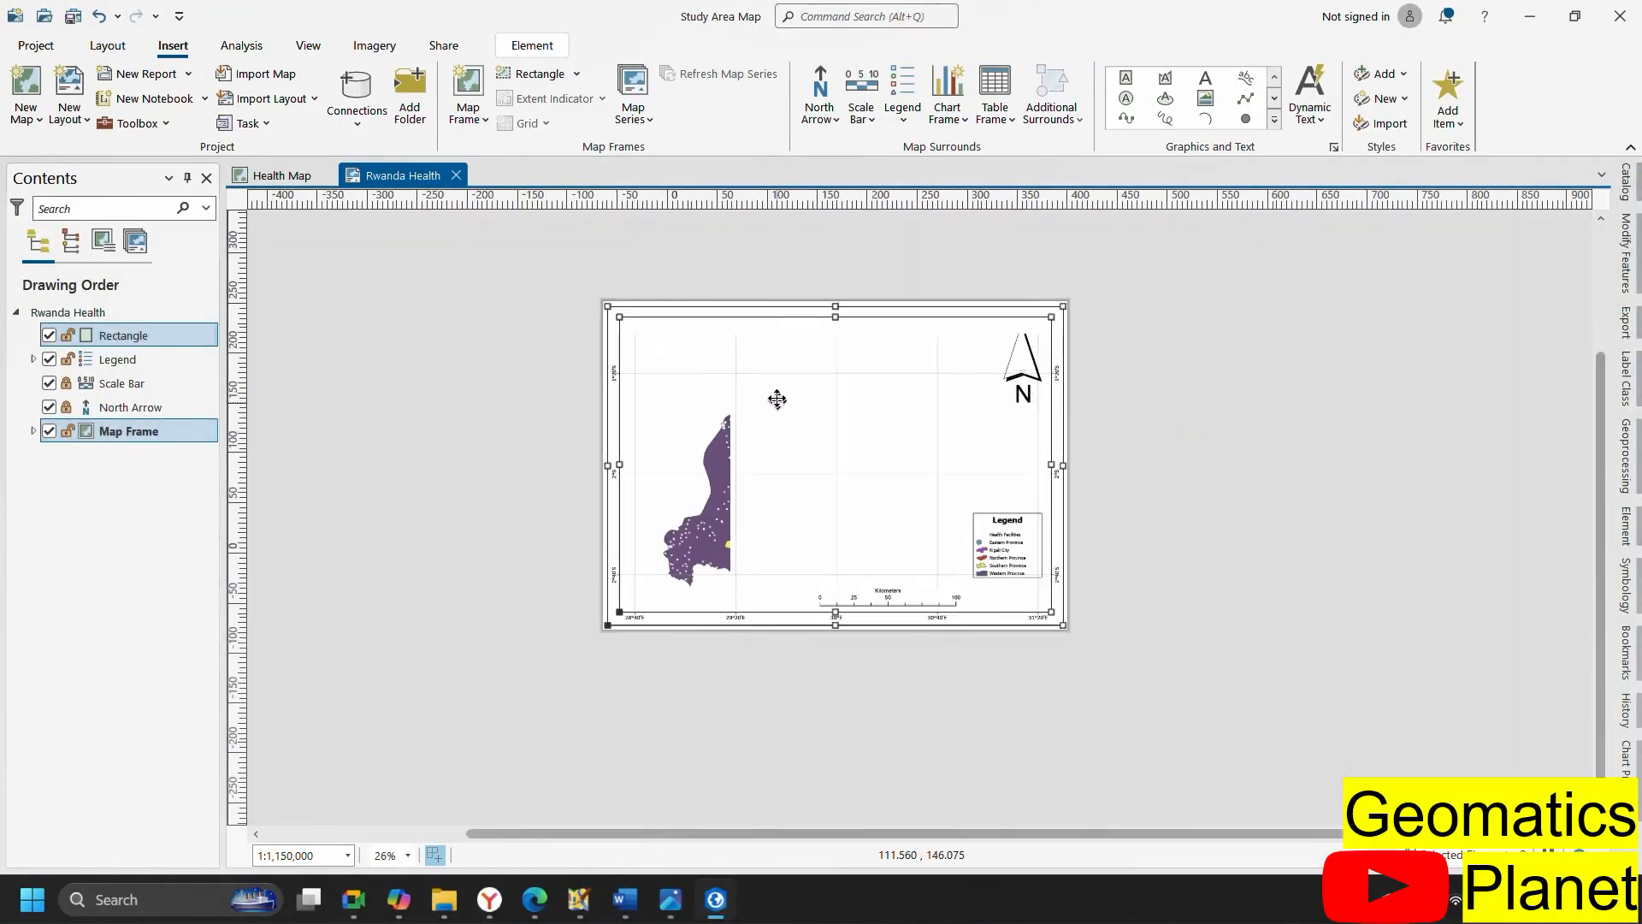
pyautogui.scroll(2, 776, 399)
pyautogui.scroll(3, 923, 460)
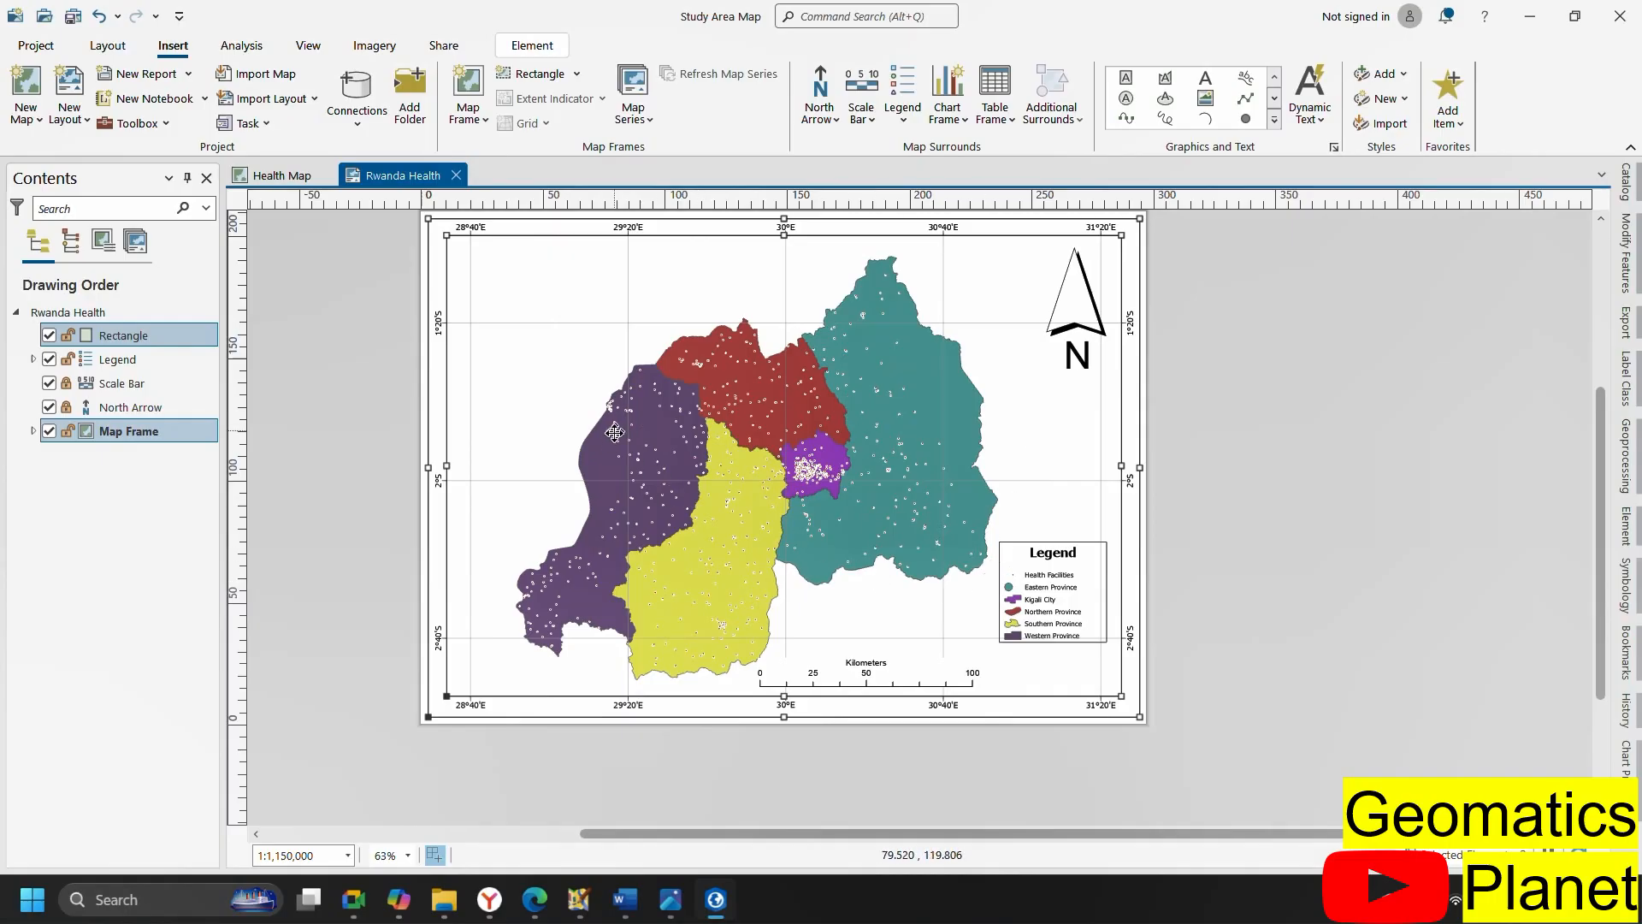
pyautogui.scroll(3, 812, 475)
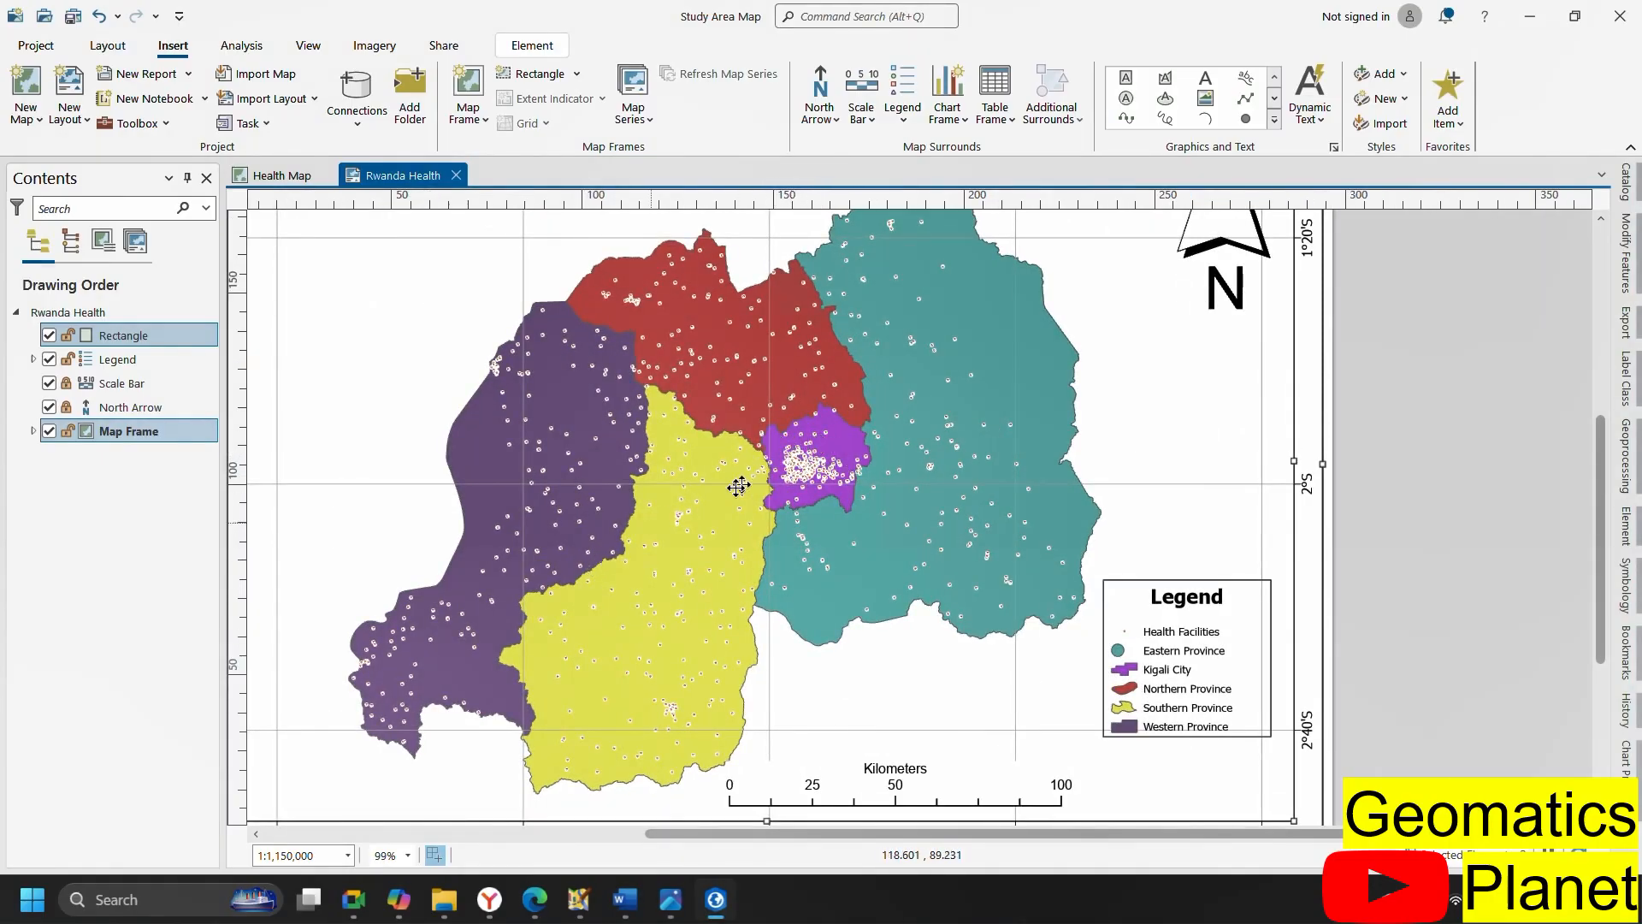
pyautogui.scroll(-3, 834, 444)
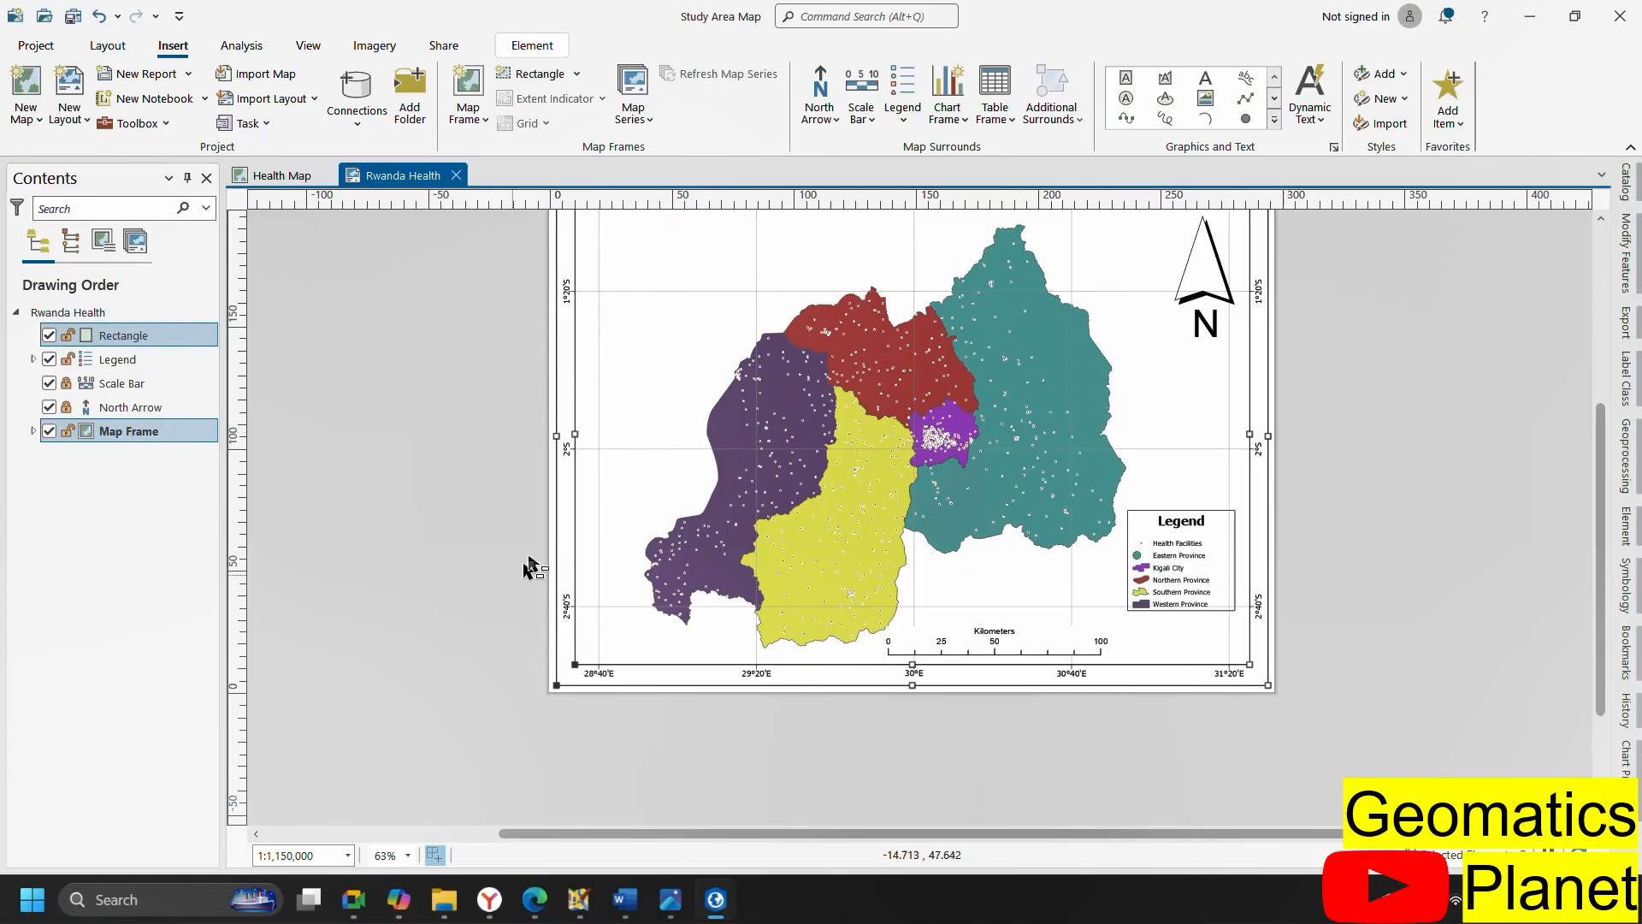
pyautogui.scroll(-2, 550, 520)
pyautogui.scroll(3, 748, 472)
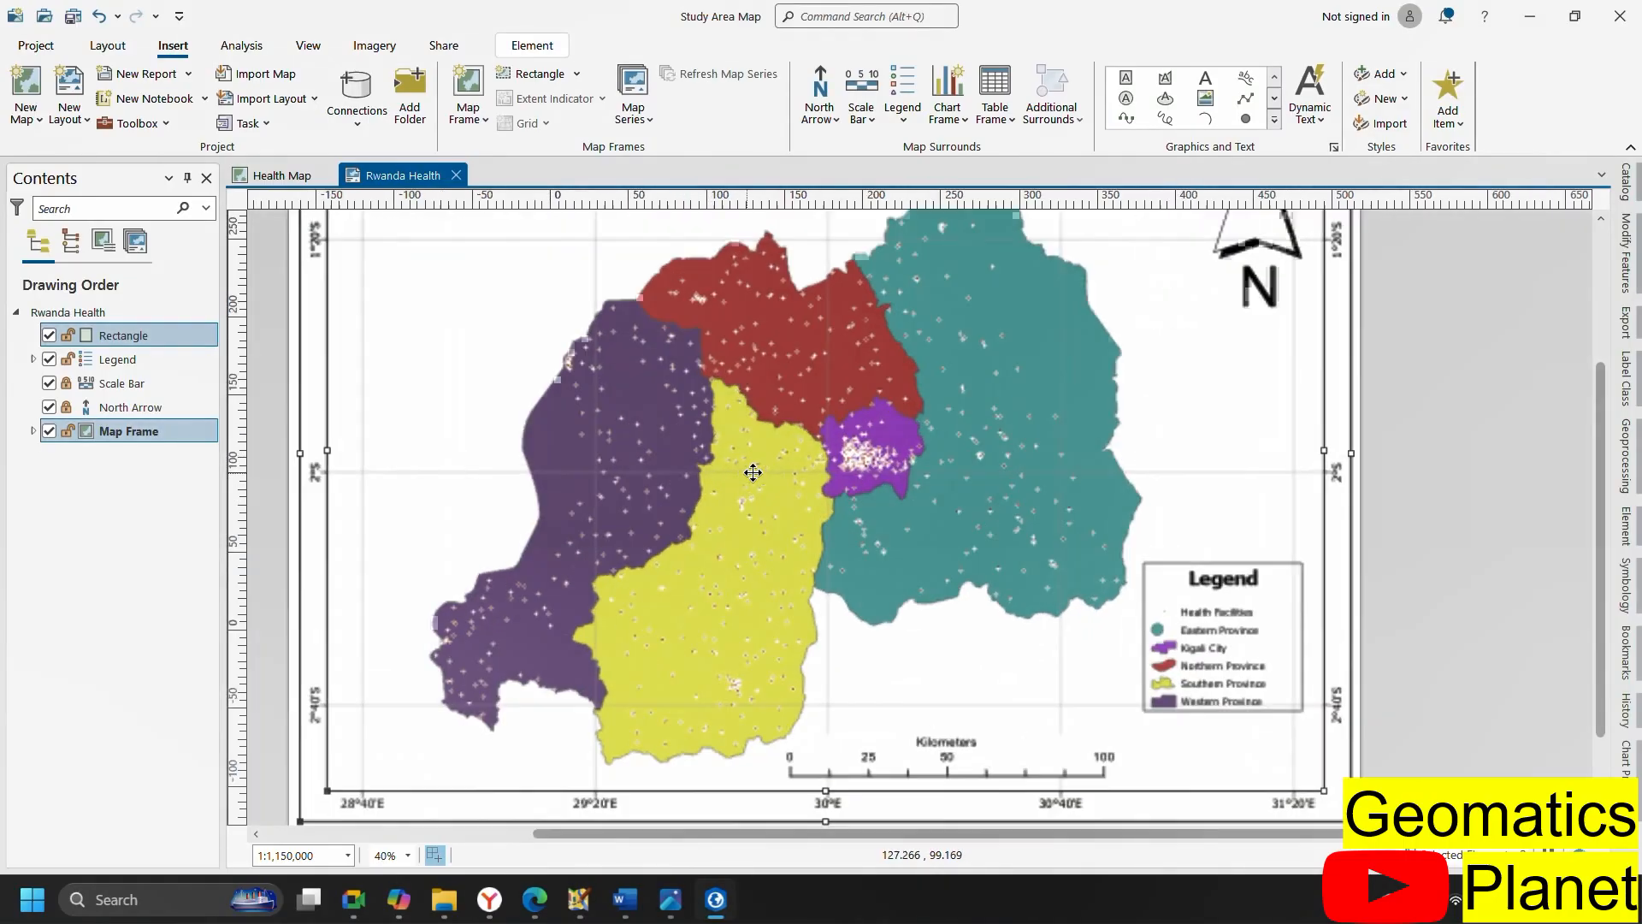
pyautogui.scroll(-1, 761, 470)
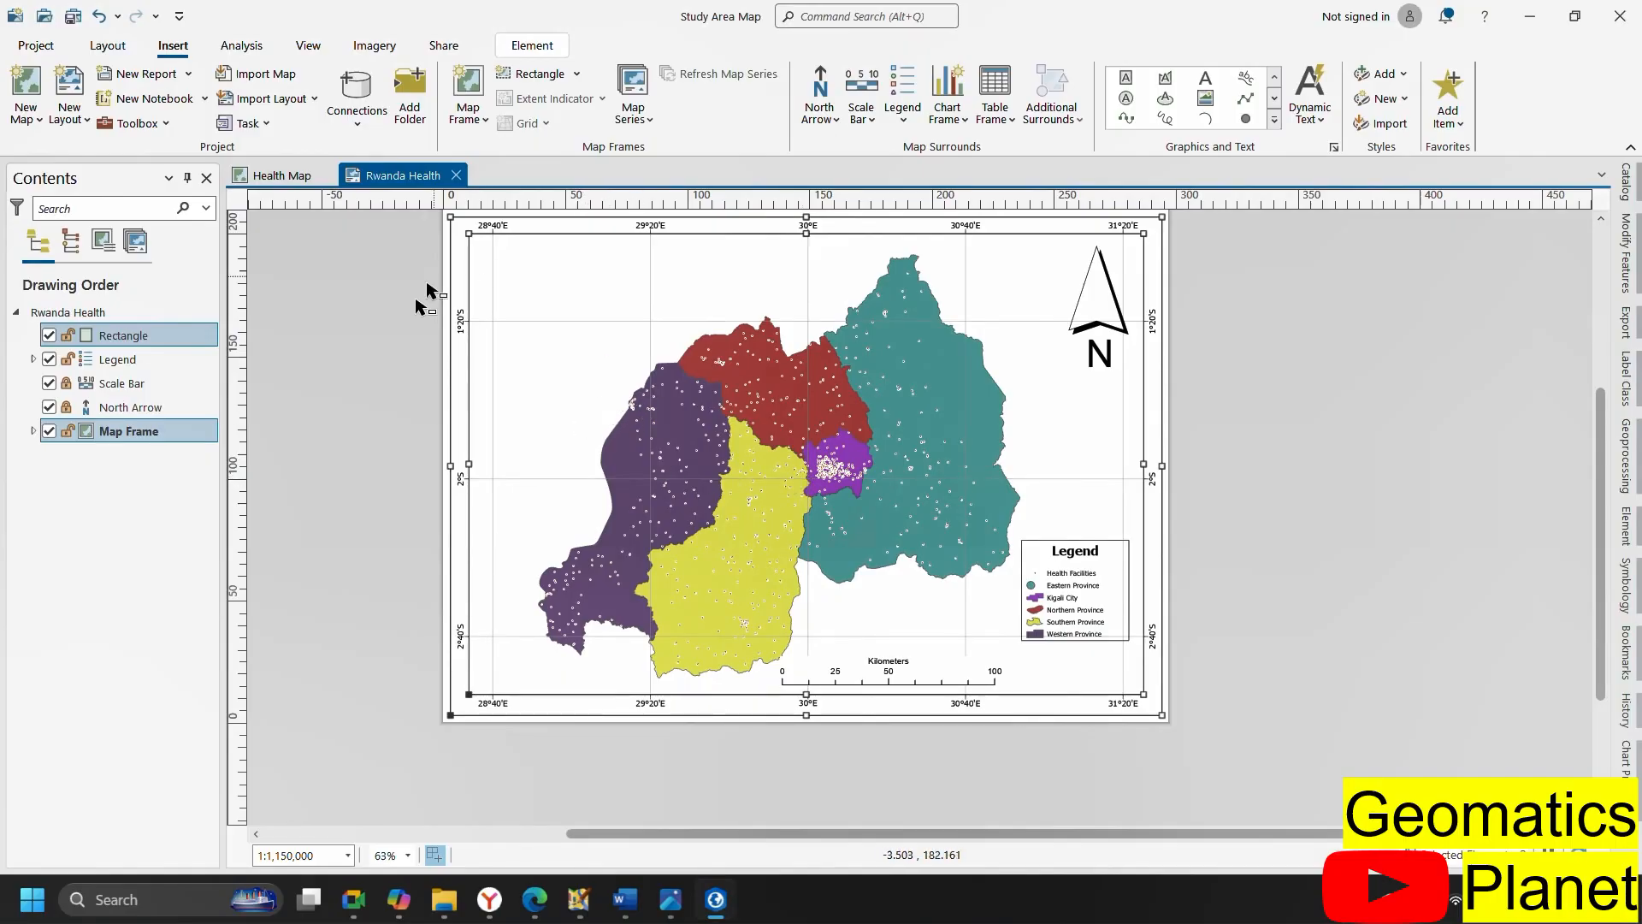
# Rename the Health Map as Rwanda in its map properties
pyautogui.click(284, 176)
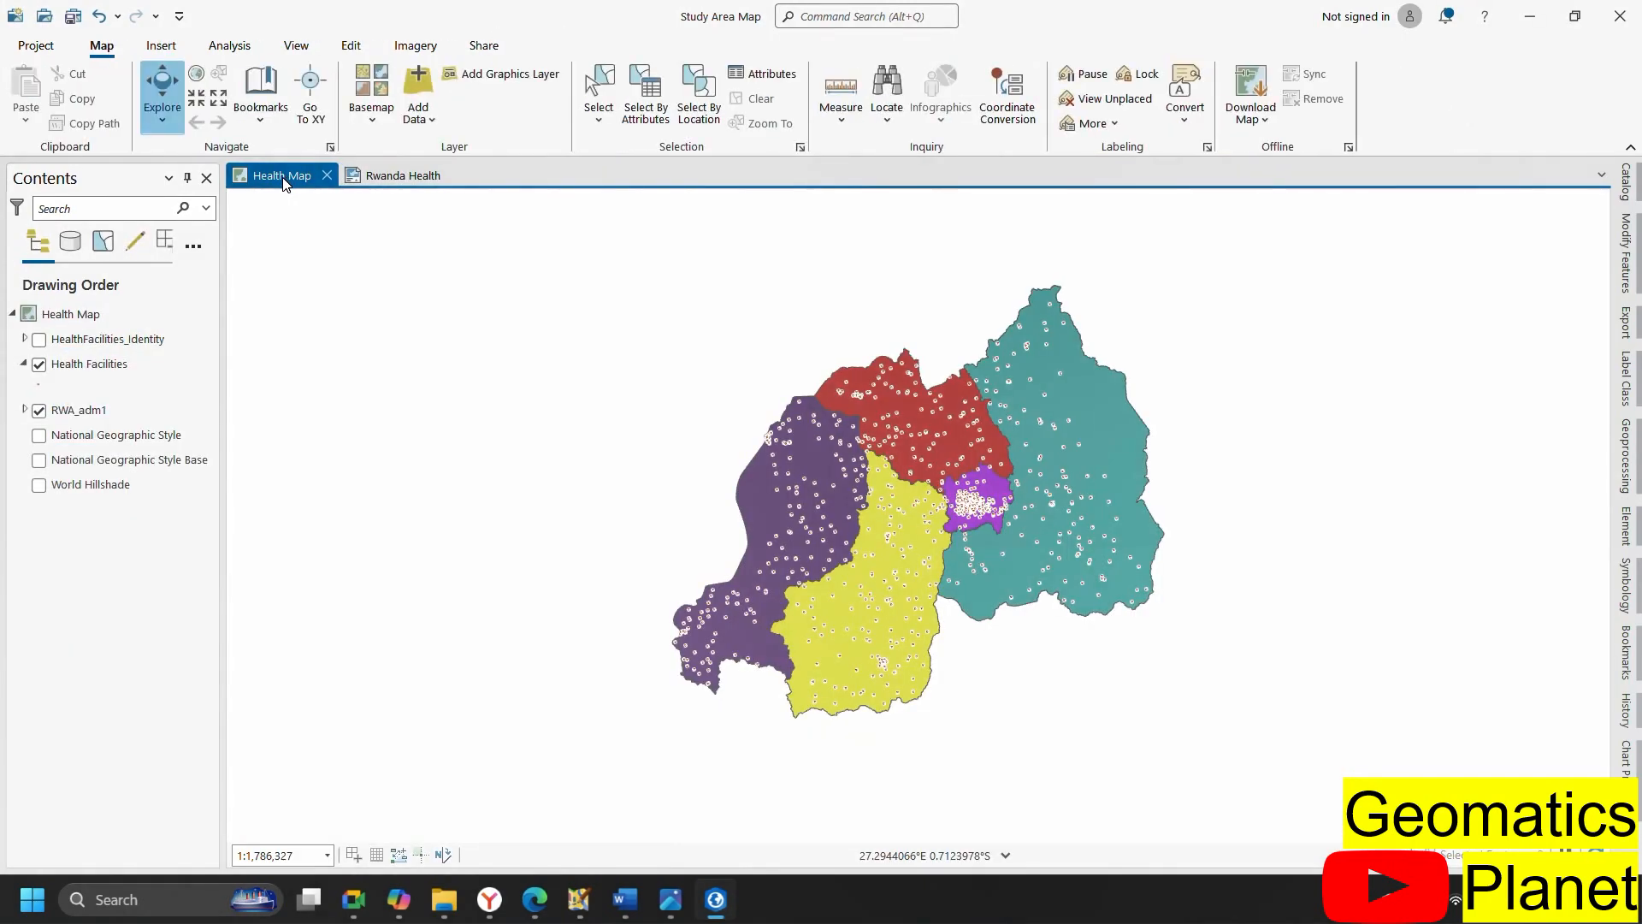
pyautogui.click(121, 318)
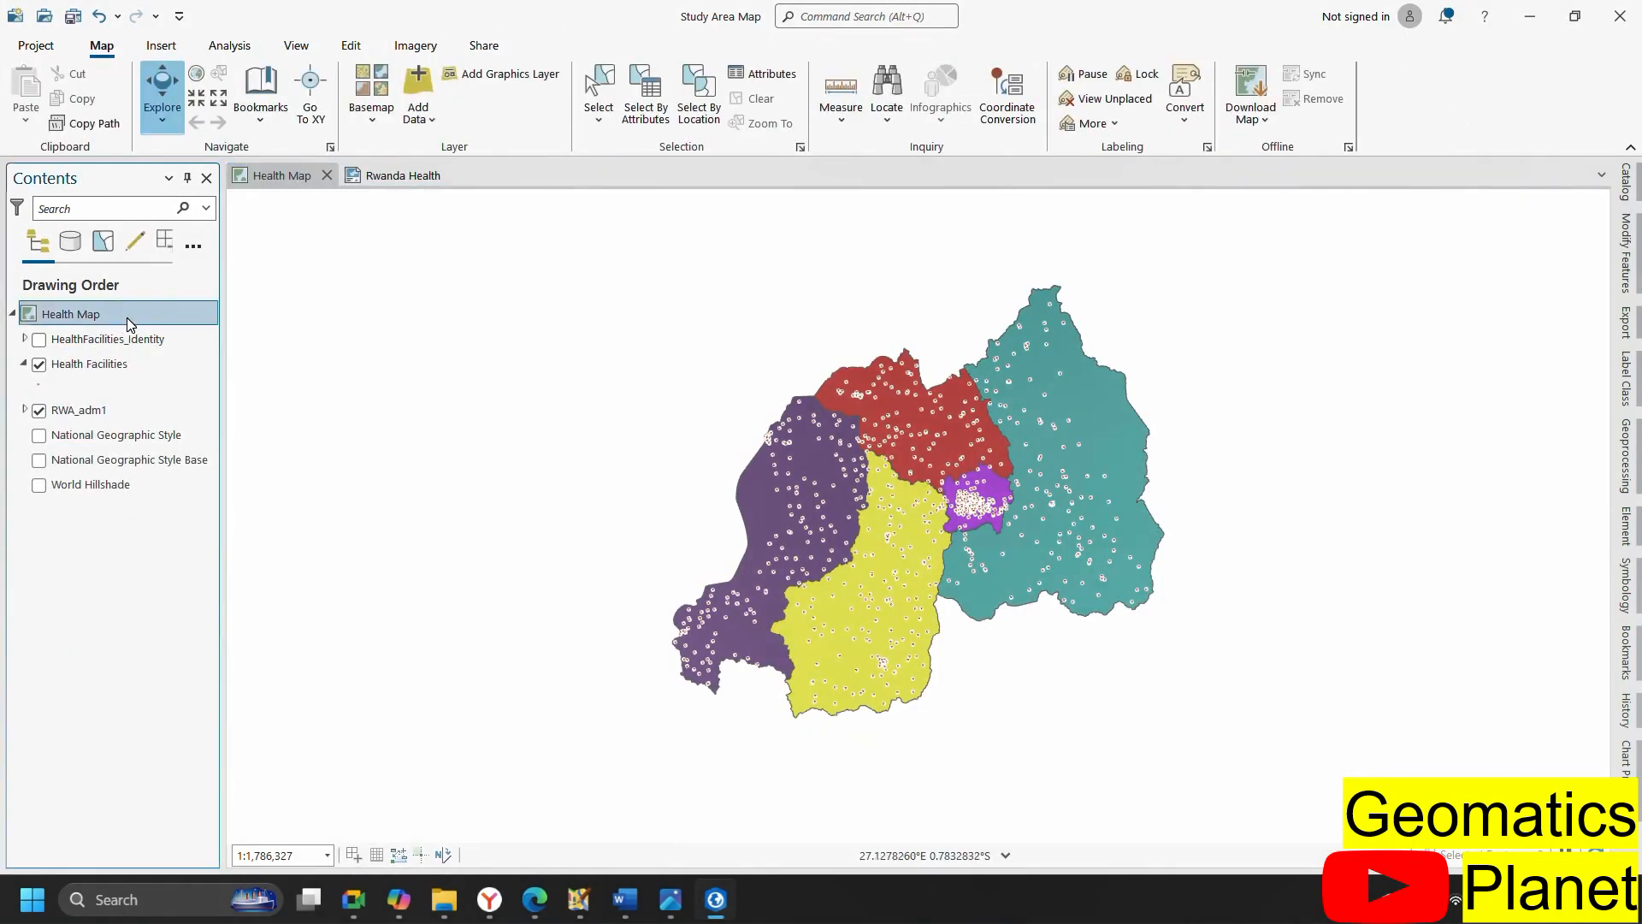
pyautogui.rightClick(131, 322)
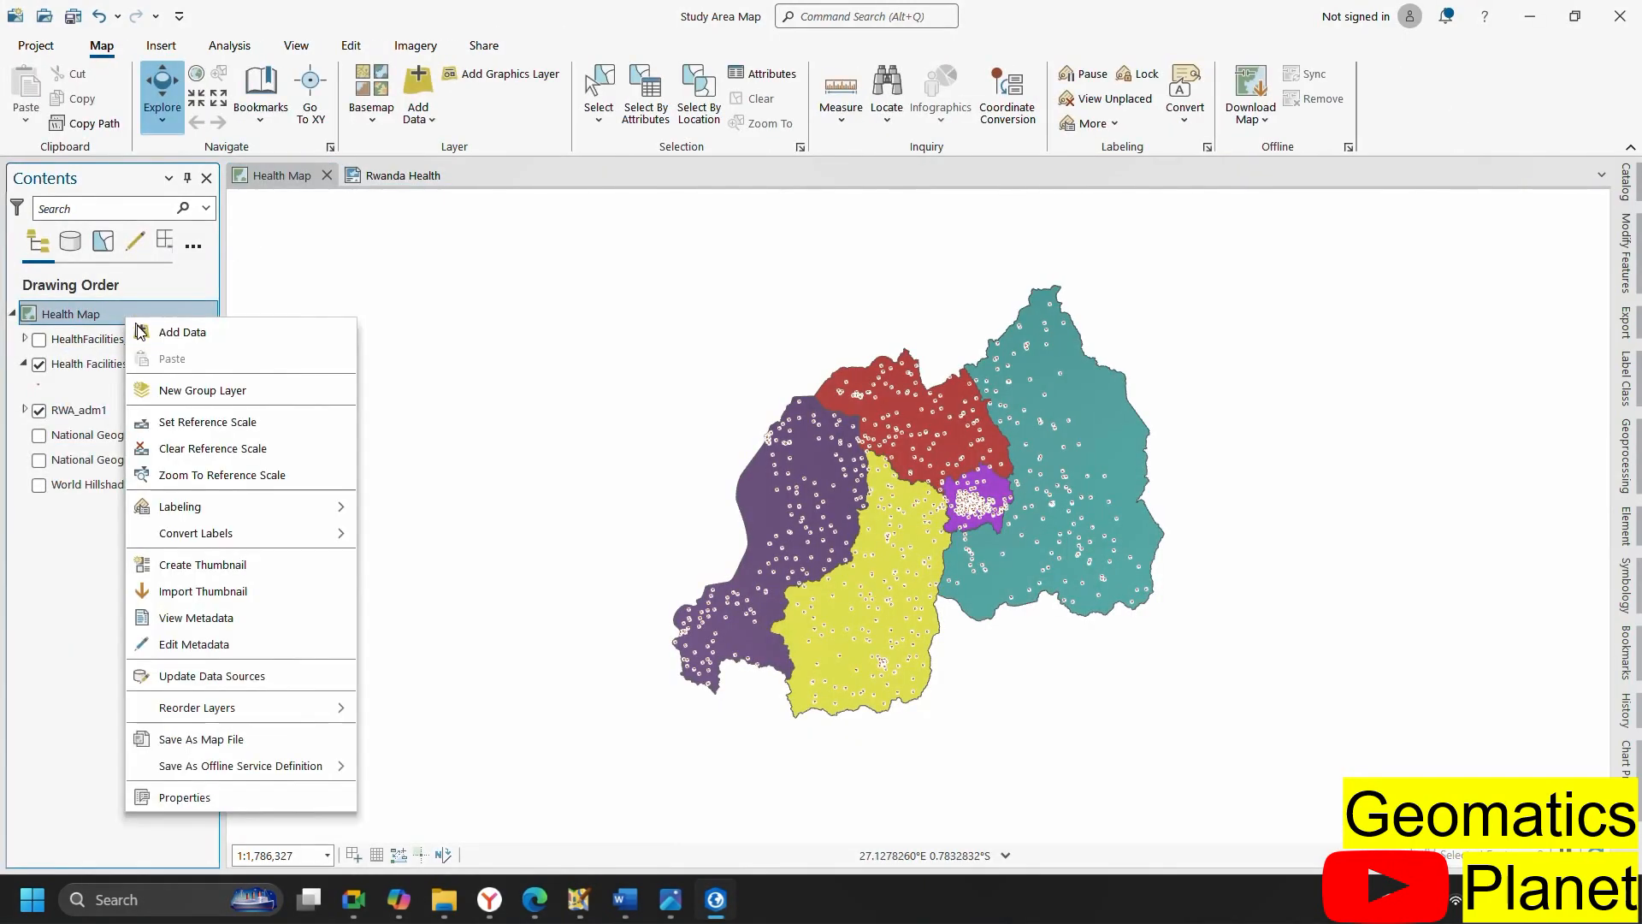
pyautogui.click(203, 798)
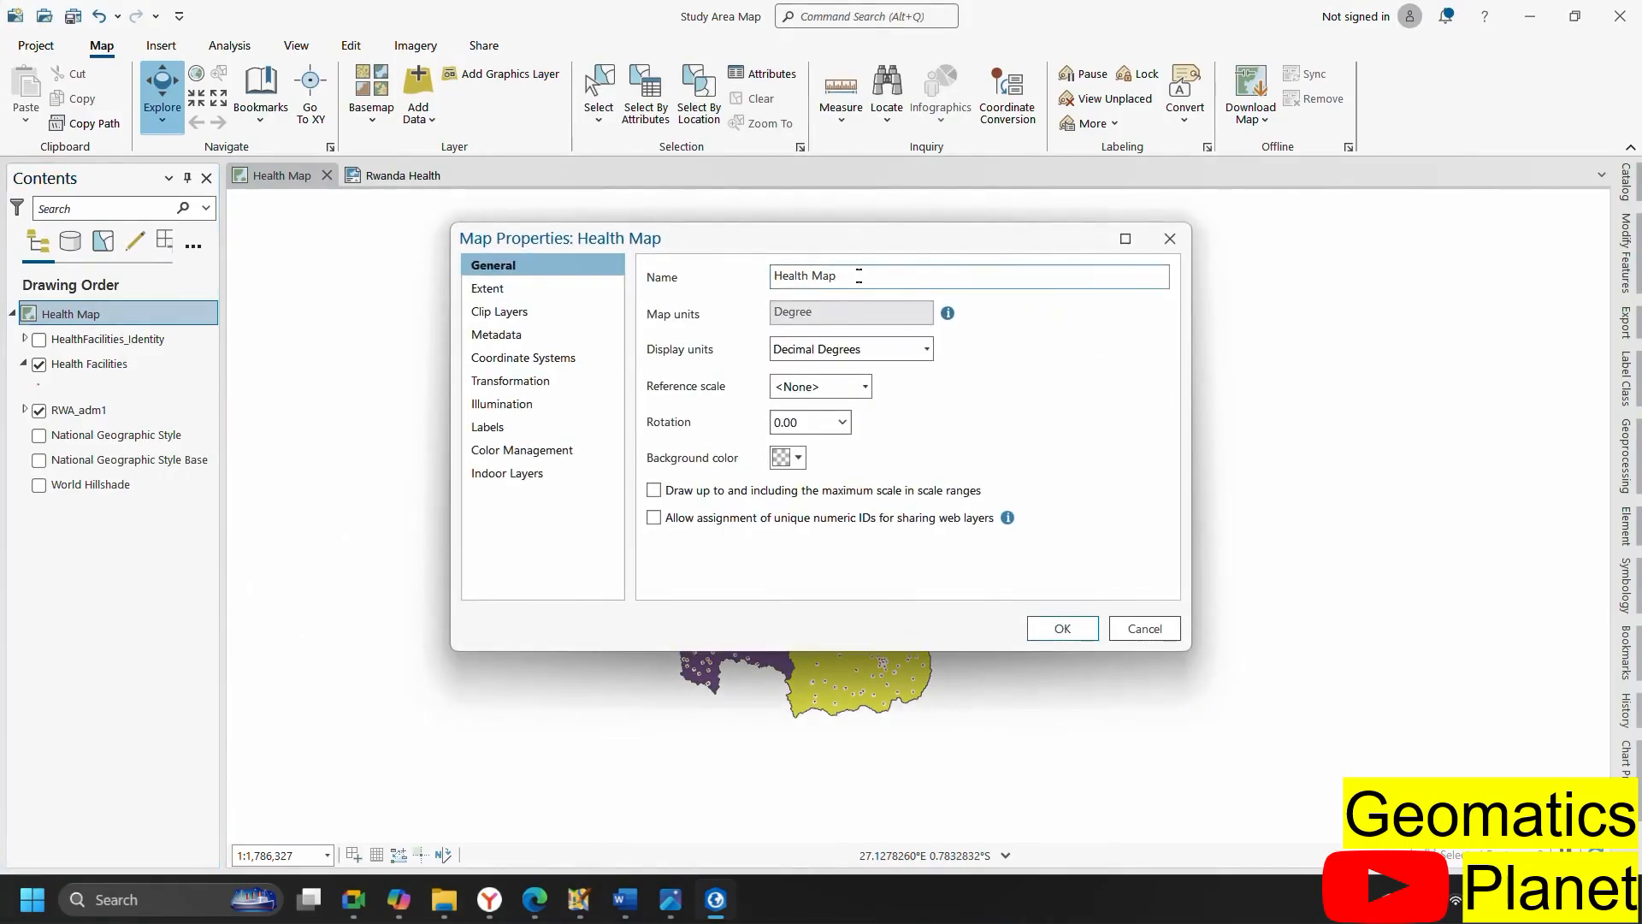
pyautogui.moveTo(859, 275); pyautogui.dragTo(756, 277)
pyautogui.write('Rwanda')
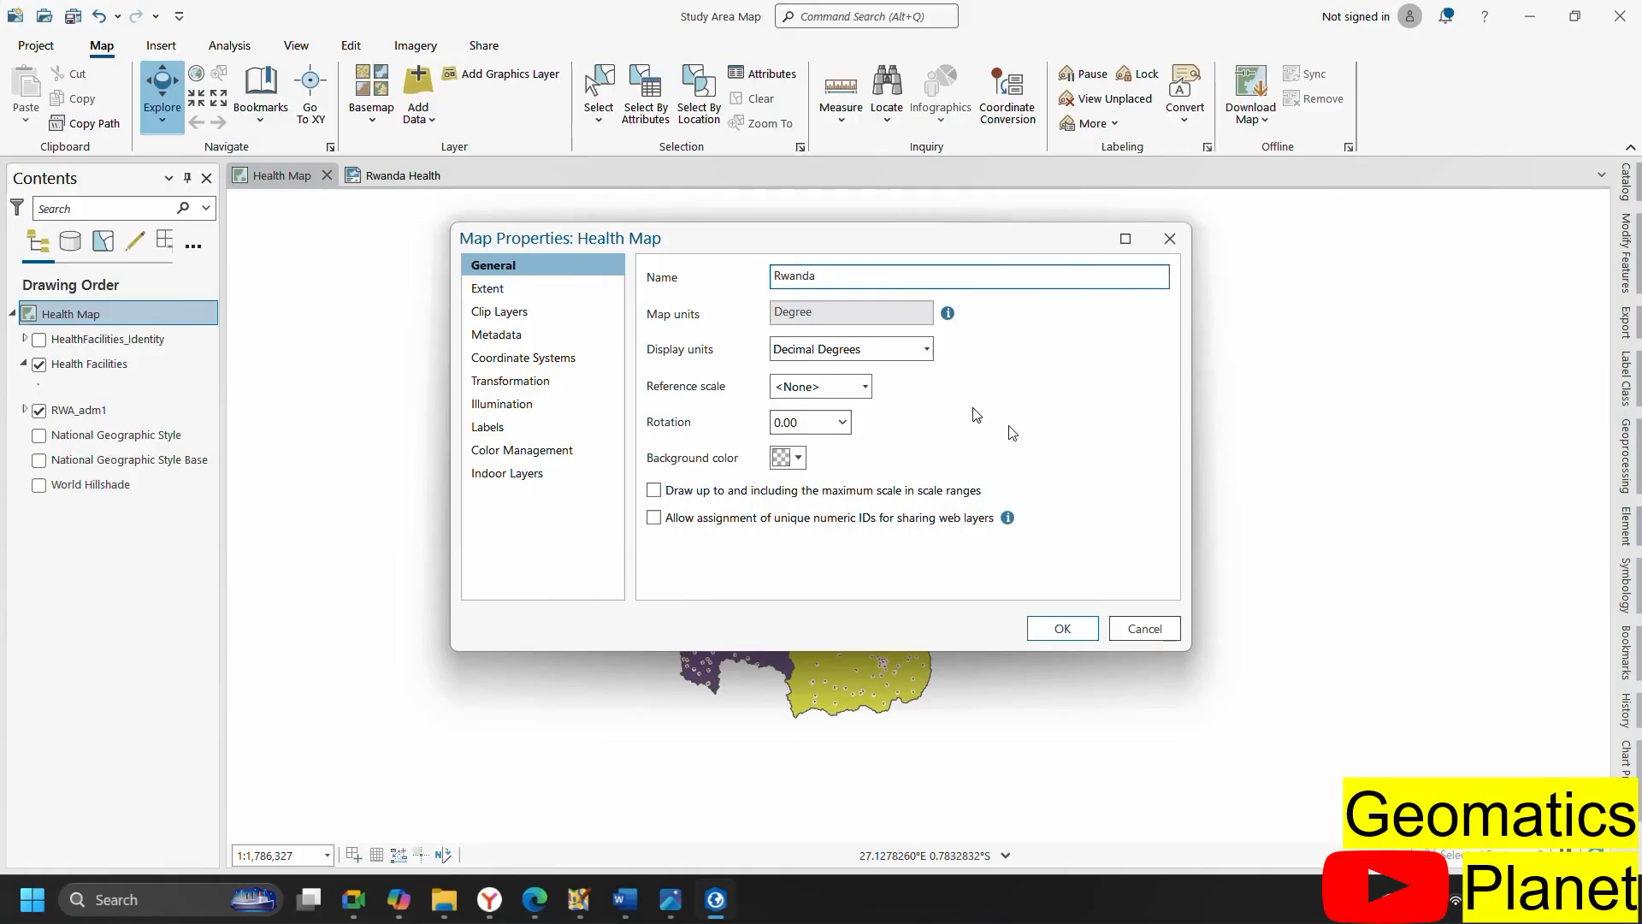
pyautogui.click(1056, 629)
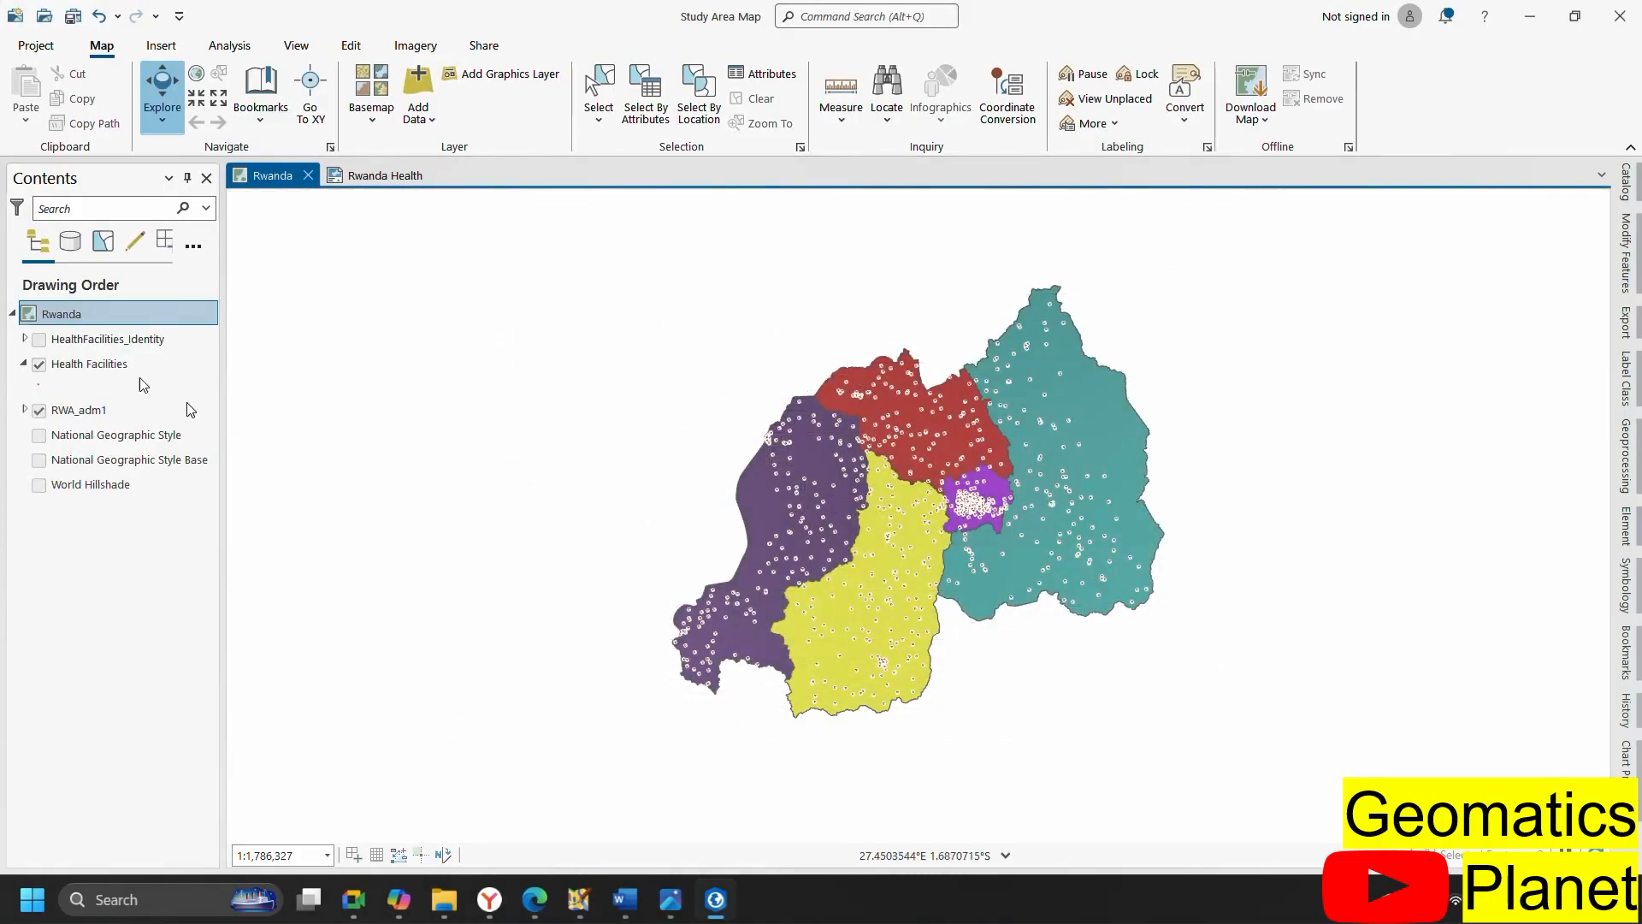
# Lock the Rectangle border element in the Rwanda Health layout
pyautogui.click(387, 175)
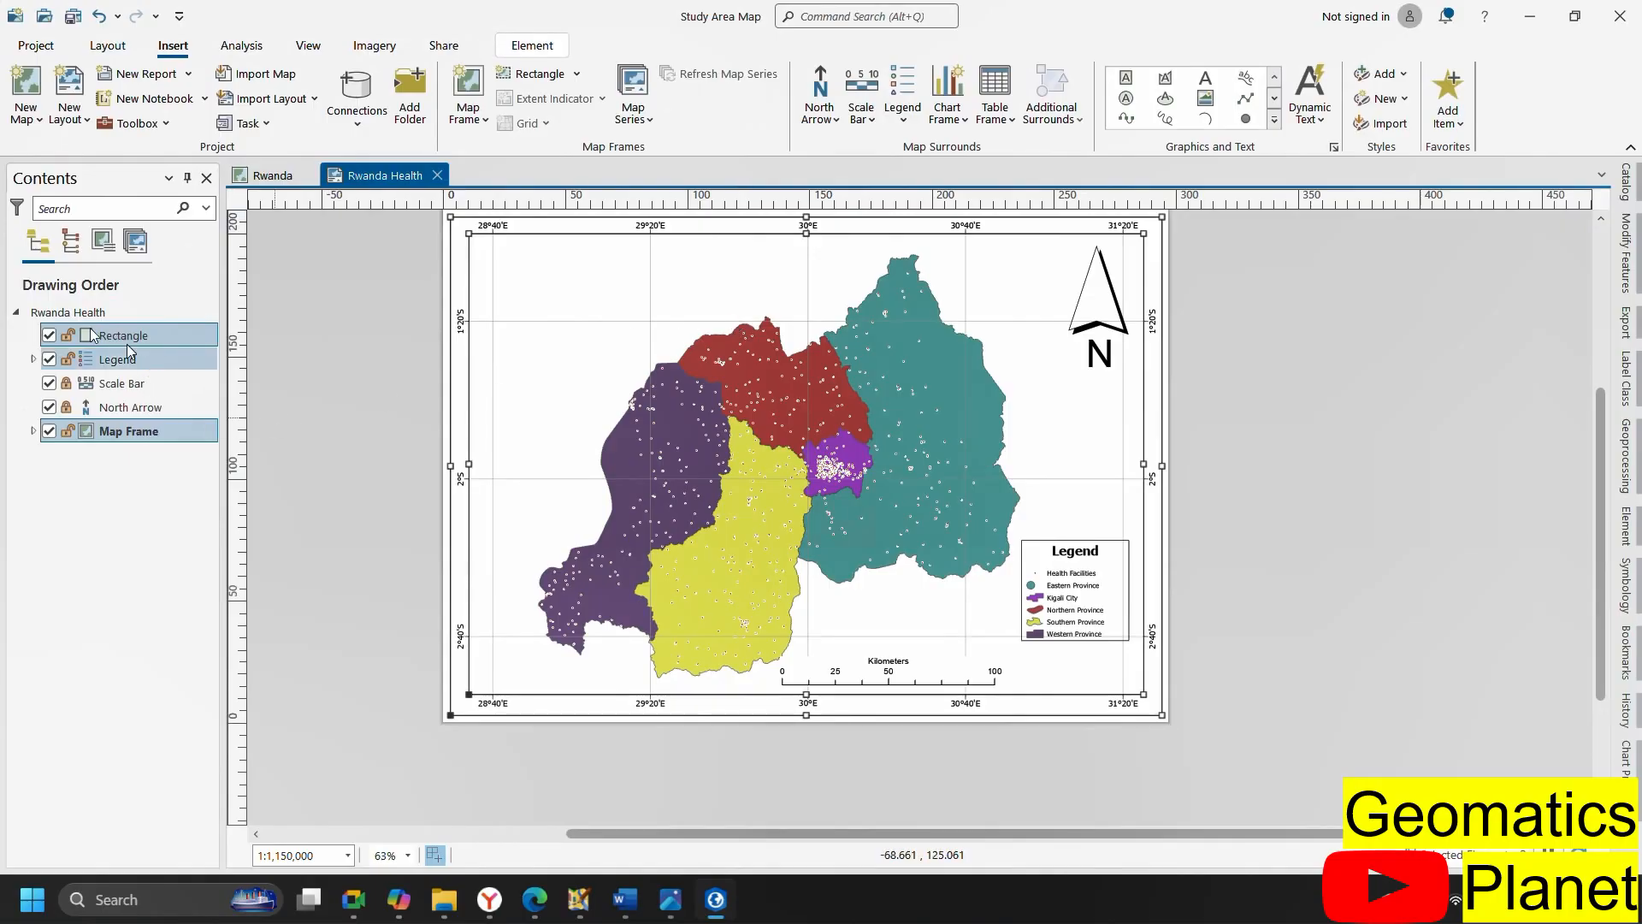
pyautogui.click(271, 181)
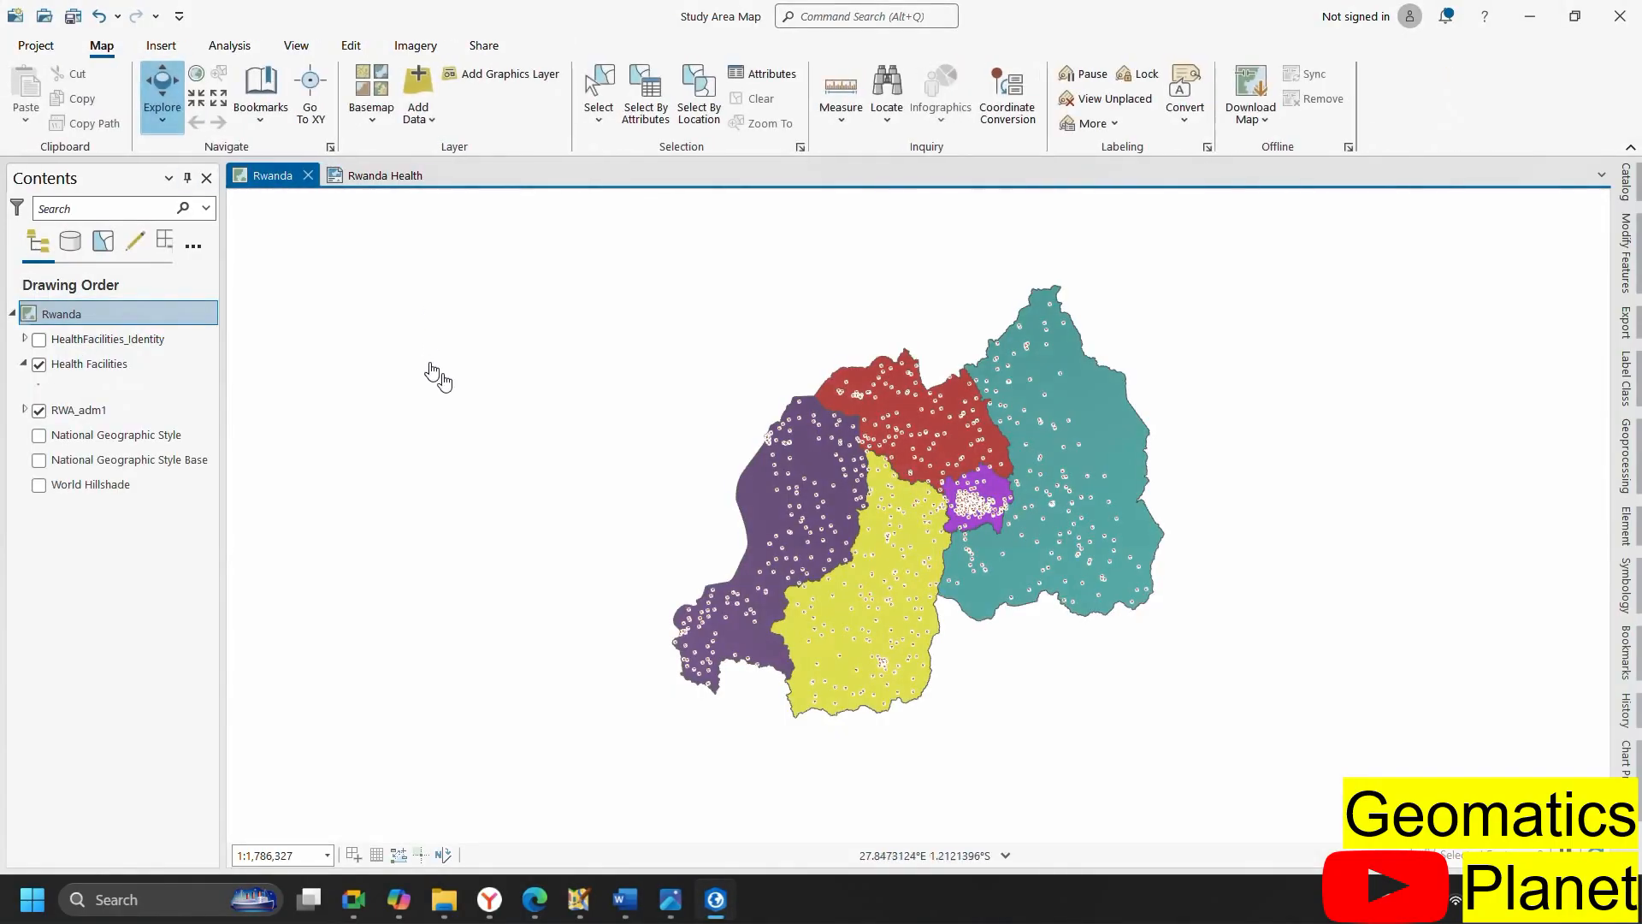
pyautogui.click(357, 174)
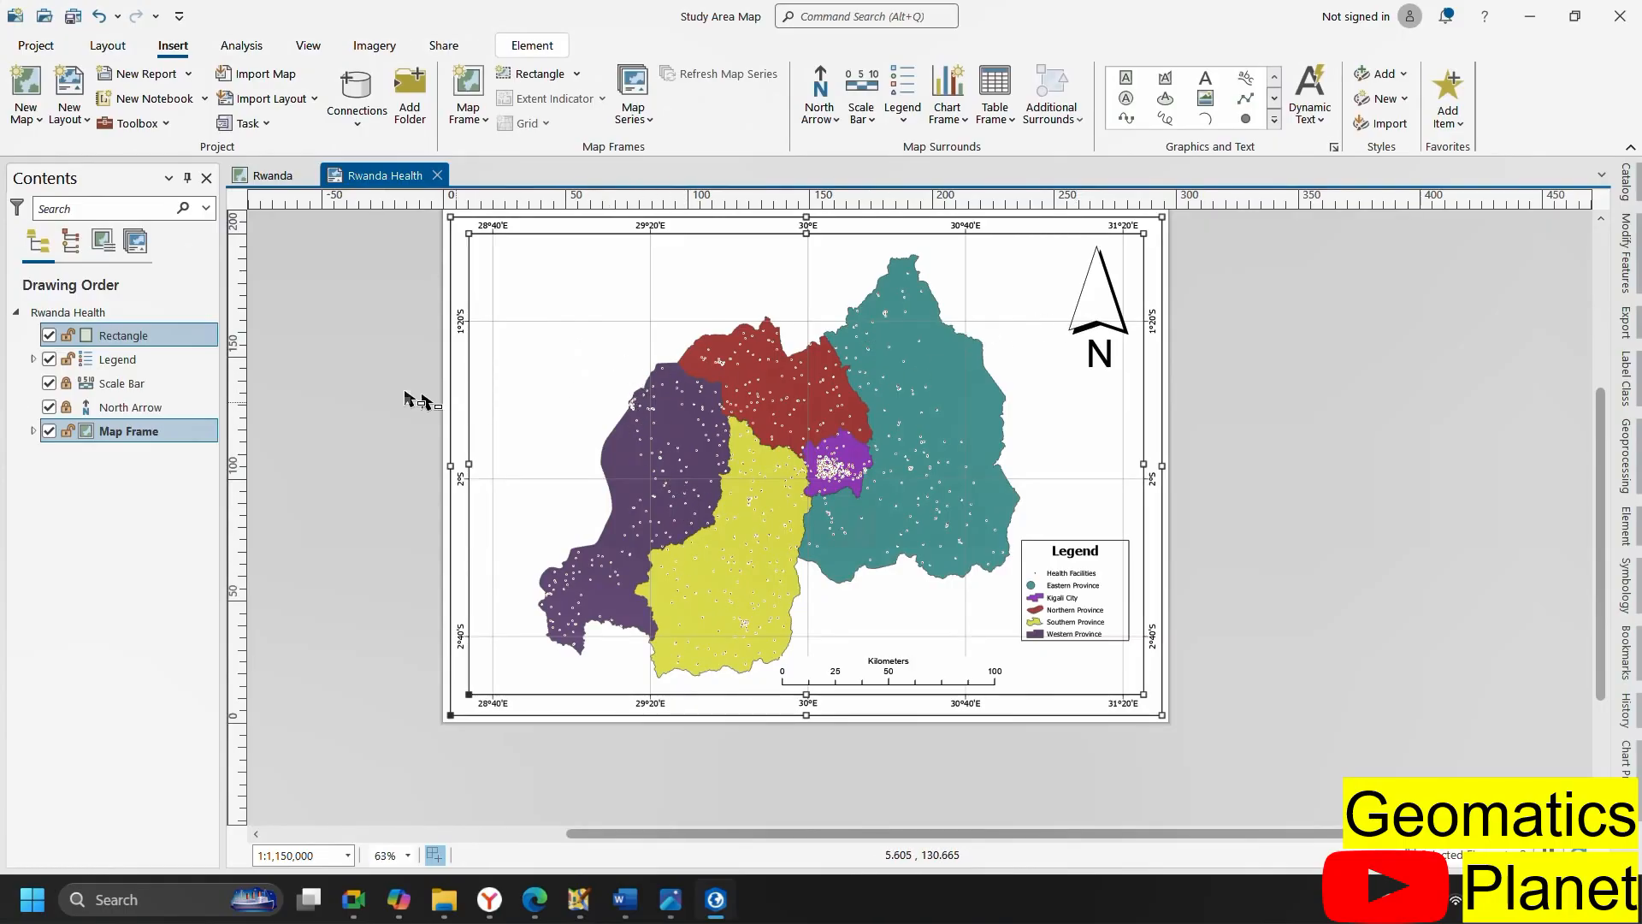
pyautogui.click(68, 336)
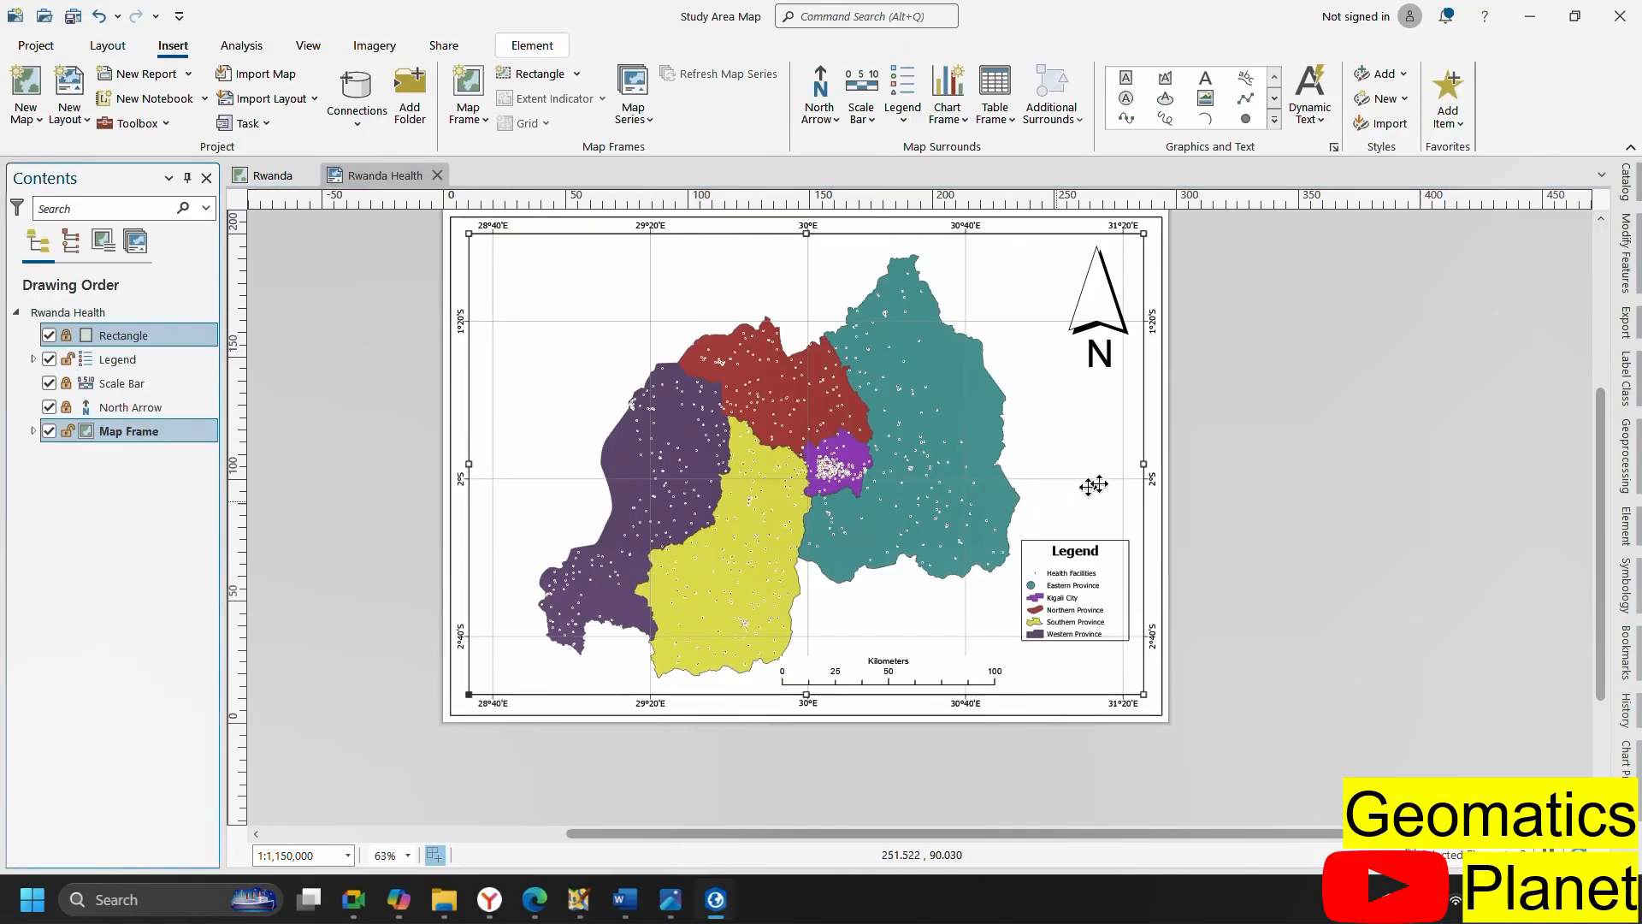
# Shrink the map frame to roughly the lower-left quarter of the layout page and activate it for adjusting its map view
pyautogui.moveTo(1138, 469); pyautogui.dragTo(780, 468)
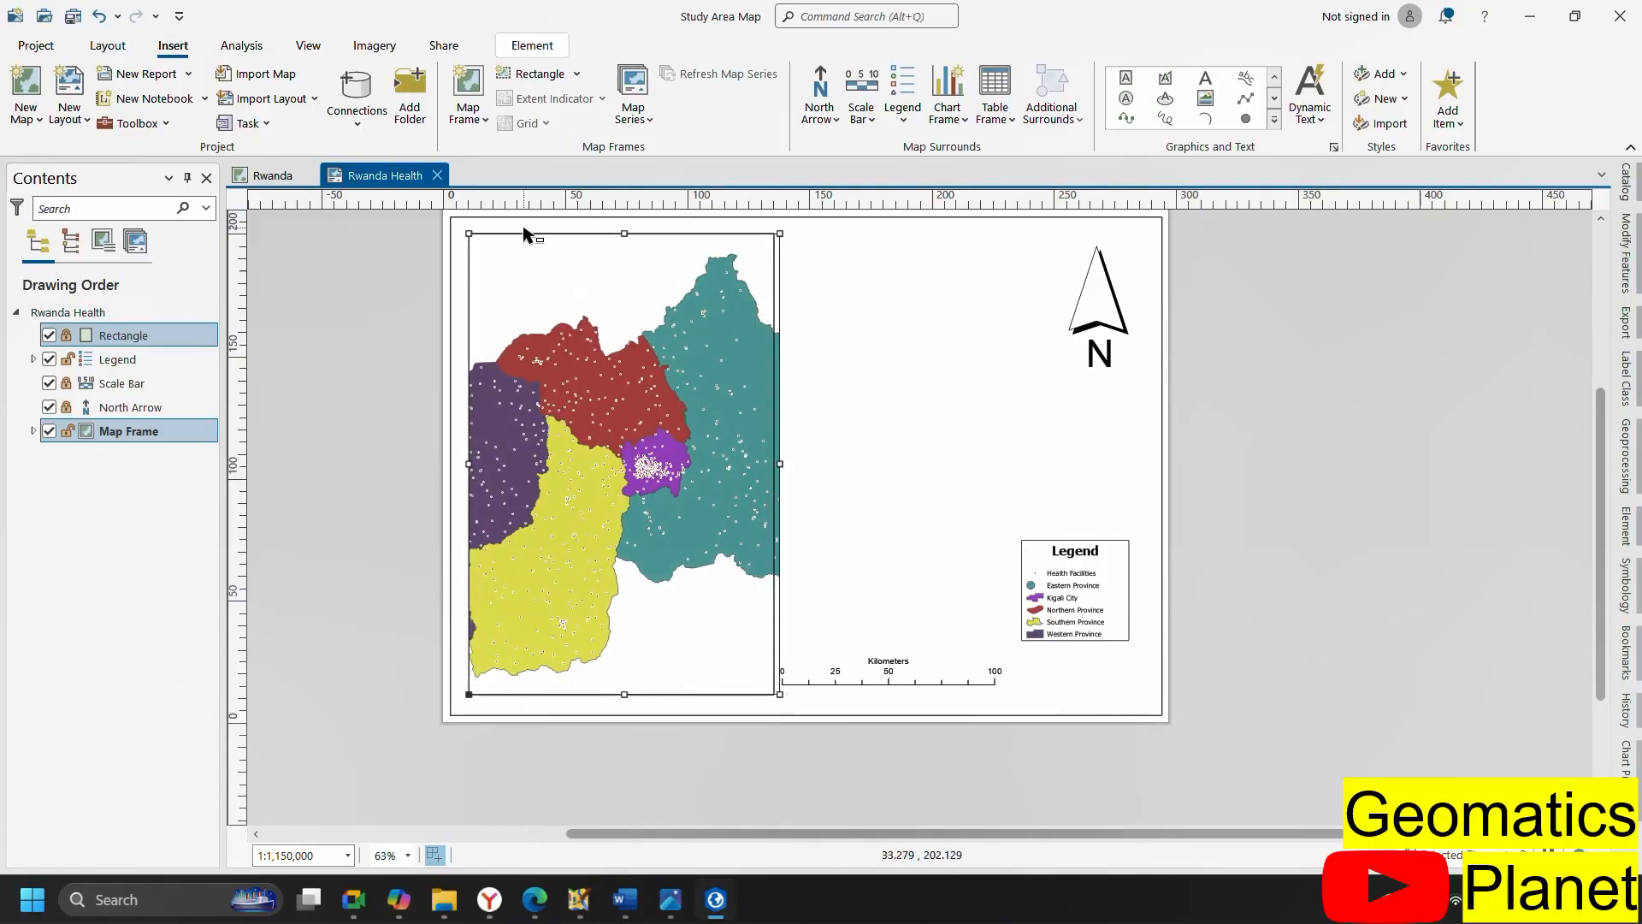
pyautogui.moveTo(629, 239); pyautogui.dragTo(656, 458)
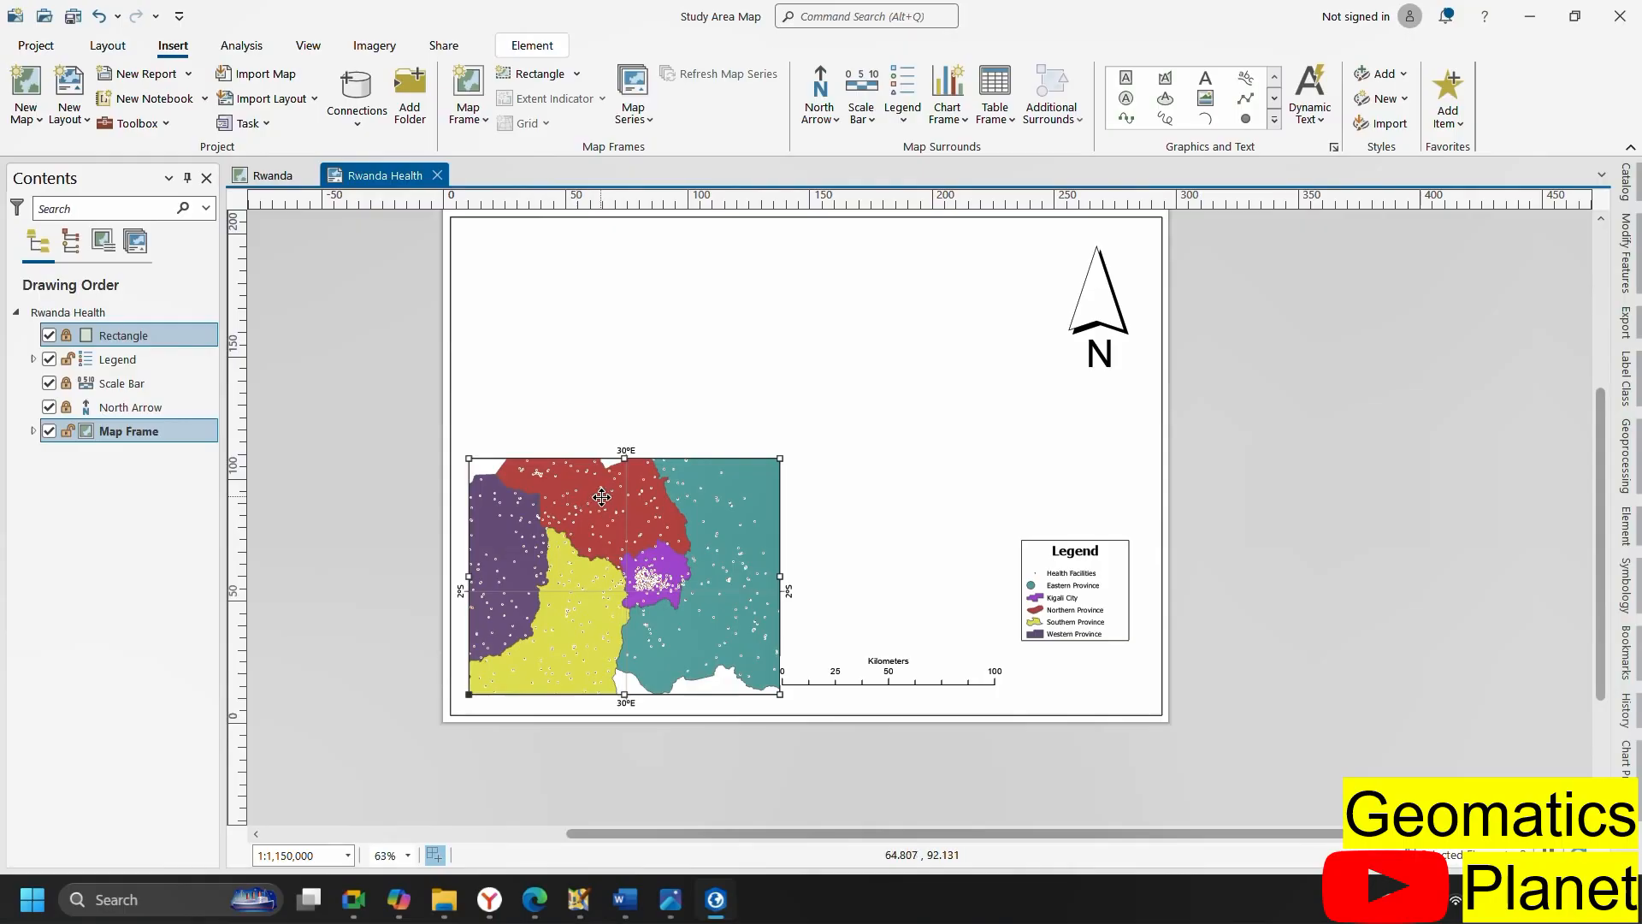
pyautogui.click(107, 47)
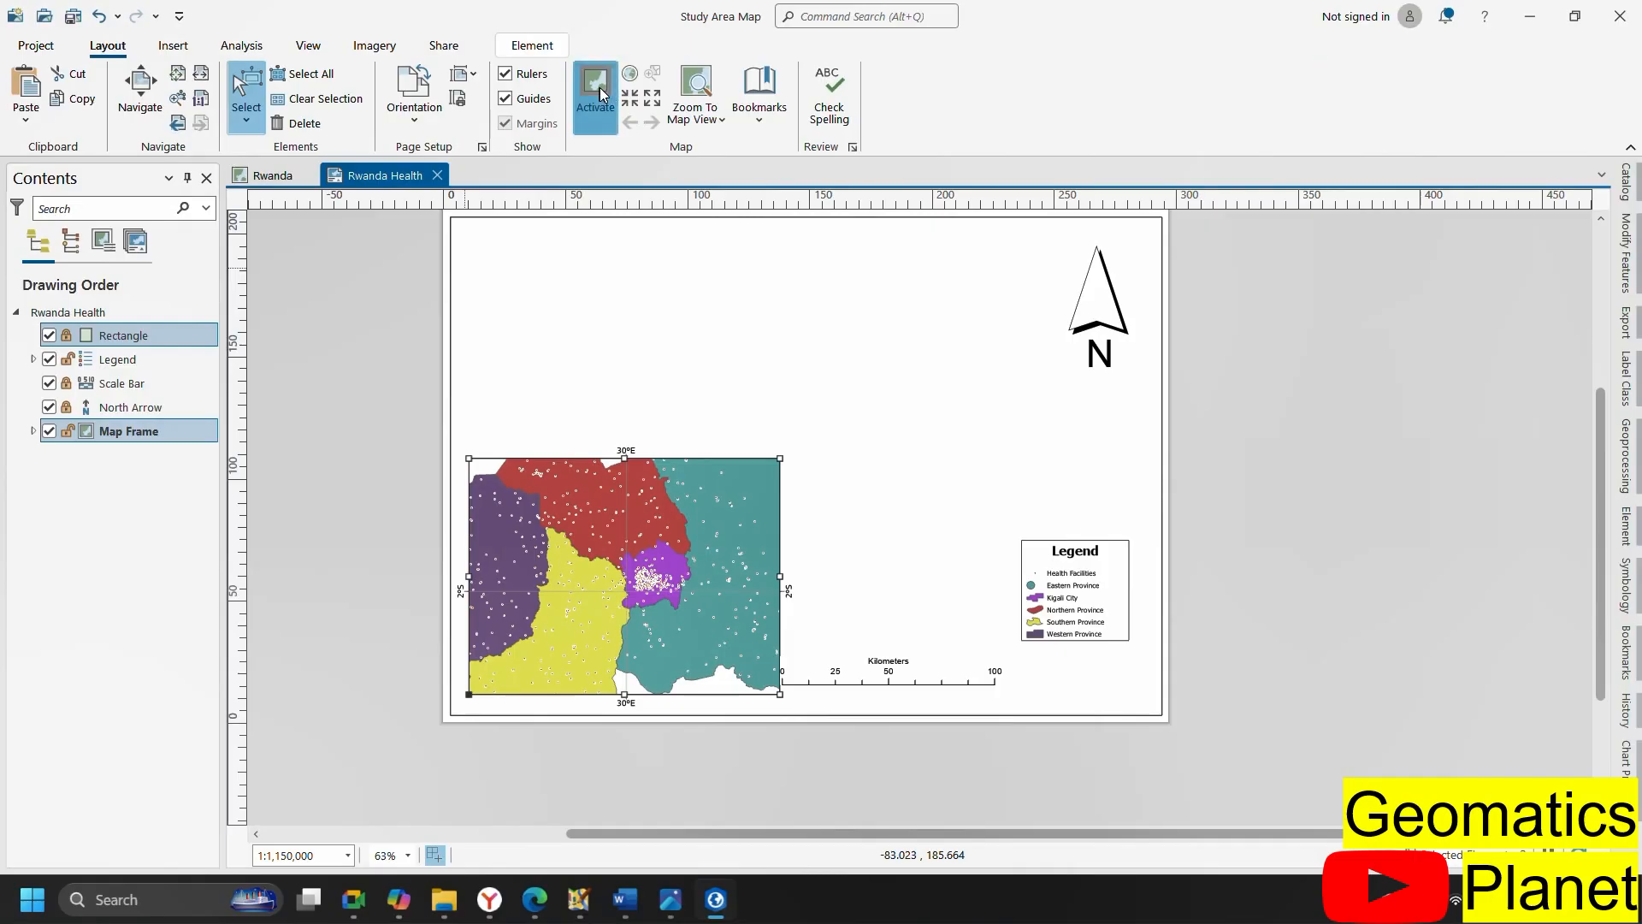
pyautogui.click(596, 96)
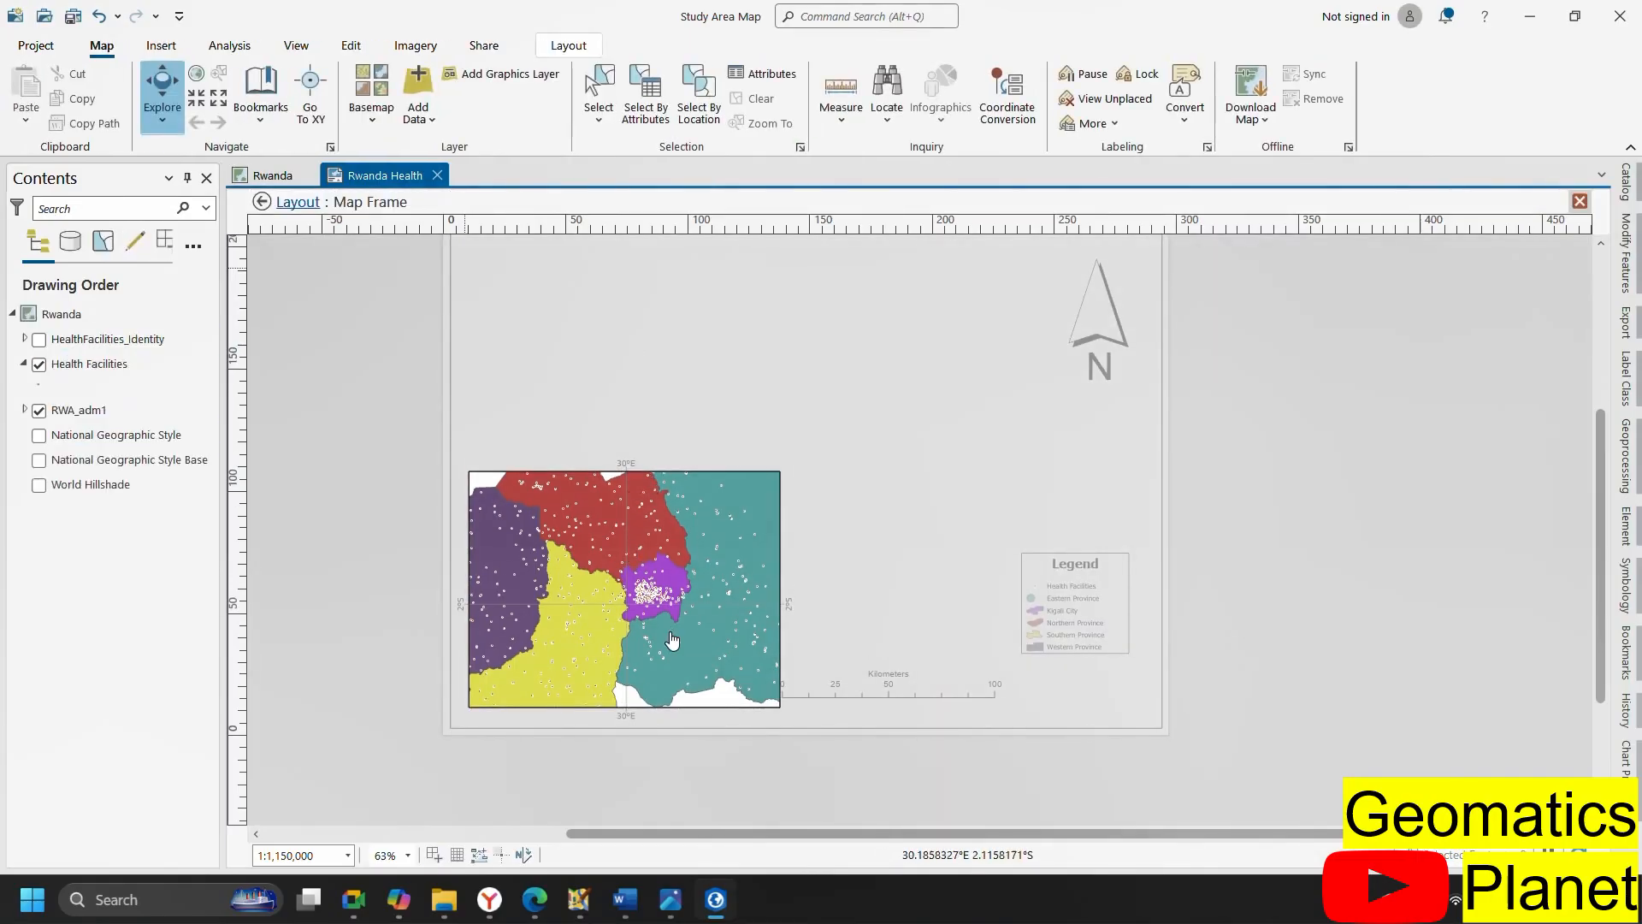
# Zoom the activated map frame's view to the full extent of the RWA_adm1 layer
pyautogui.scroll(-2, 622, 597)
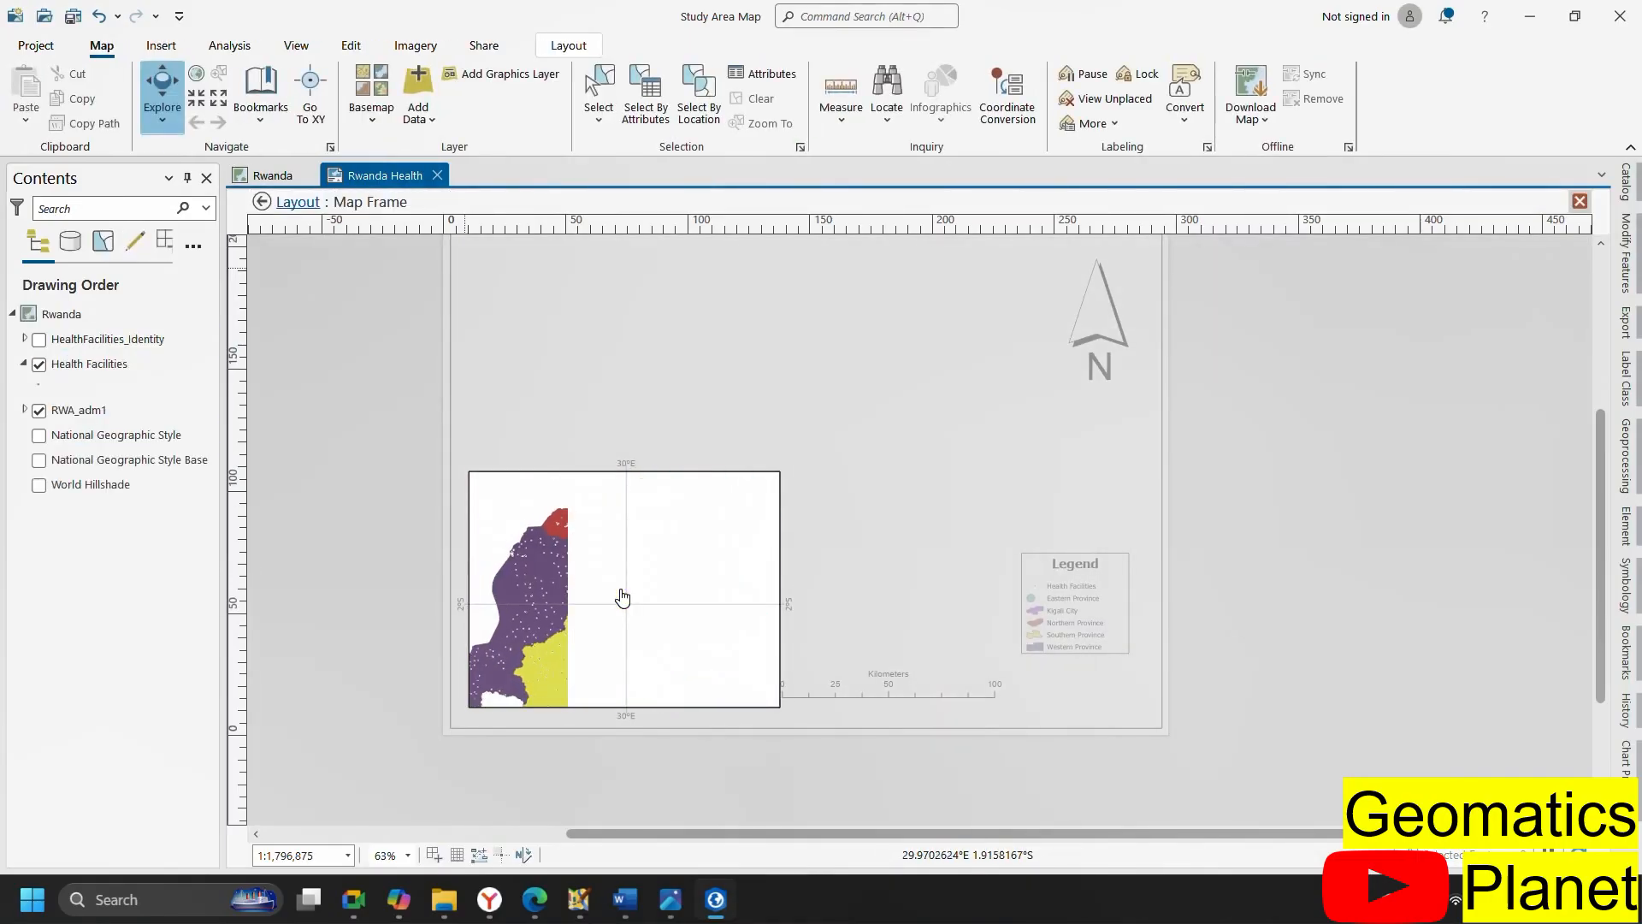
pyautogui.scroll(-1, 607, 626)
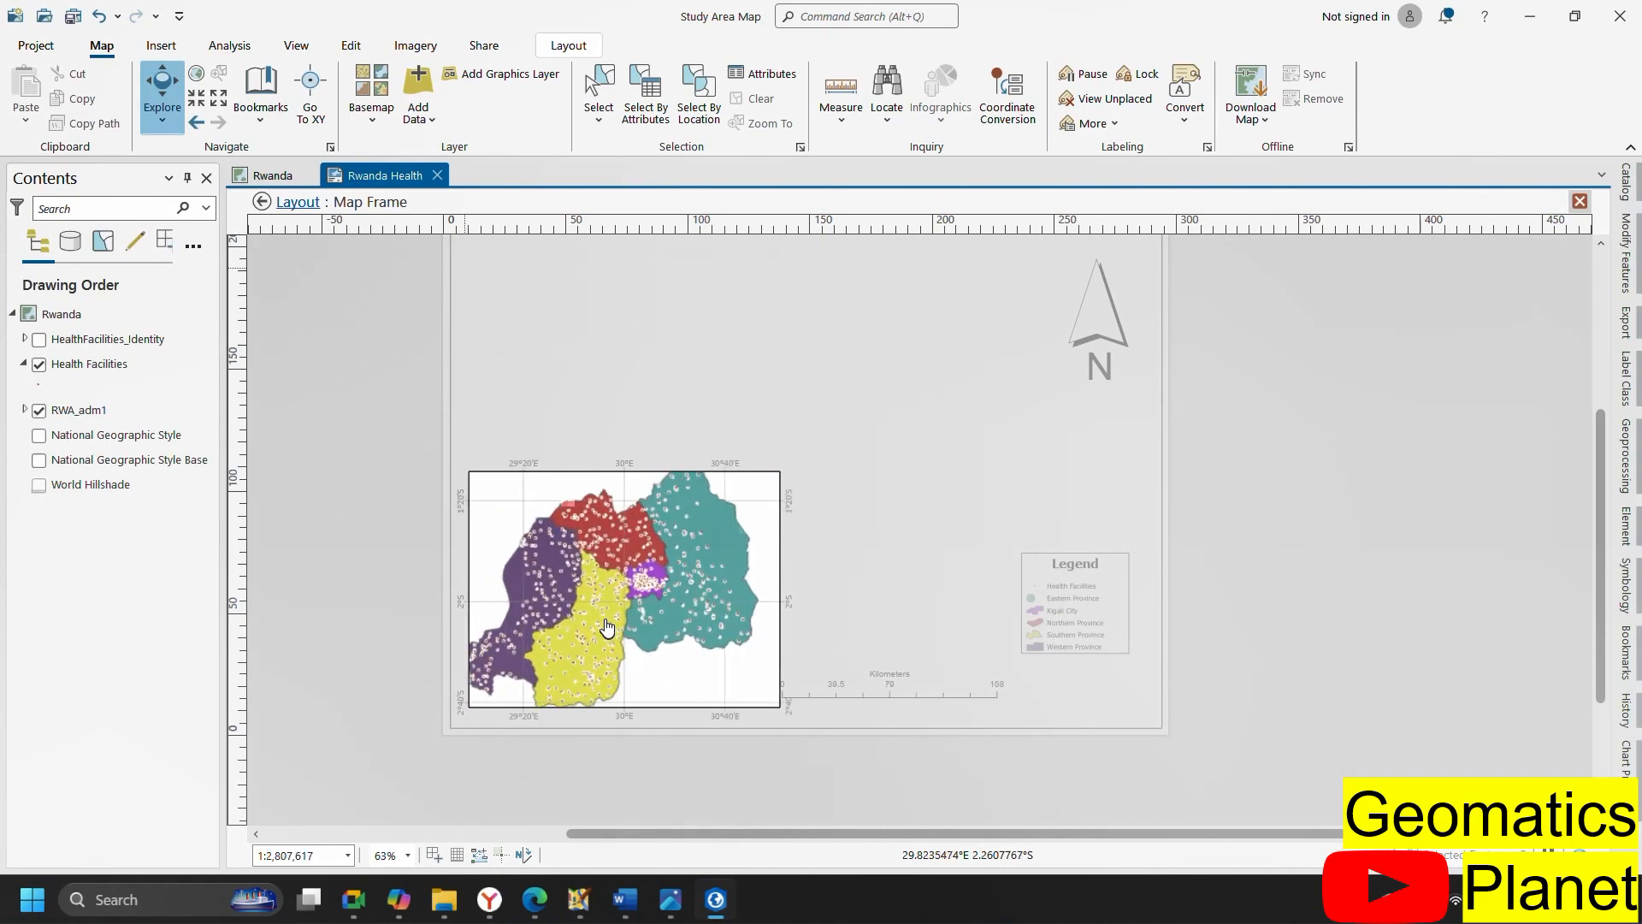
pyautogui.rightClick(124, 415)
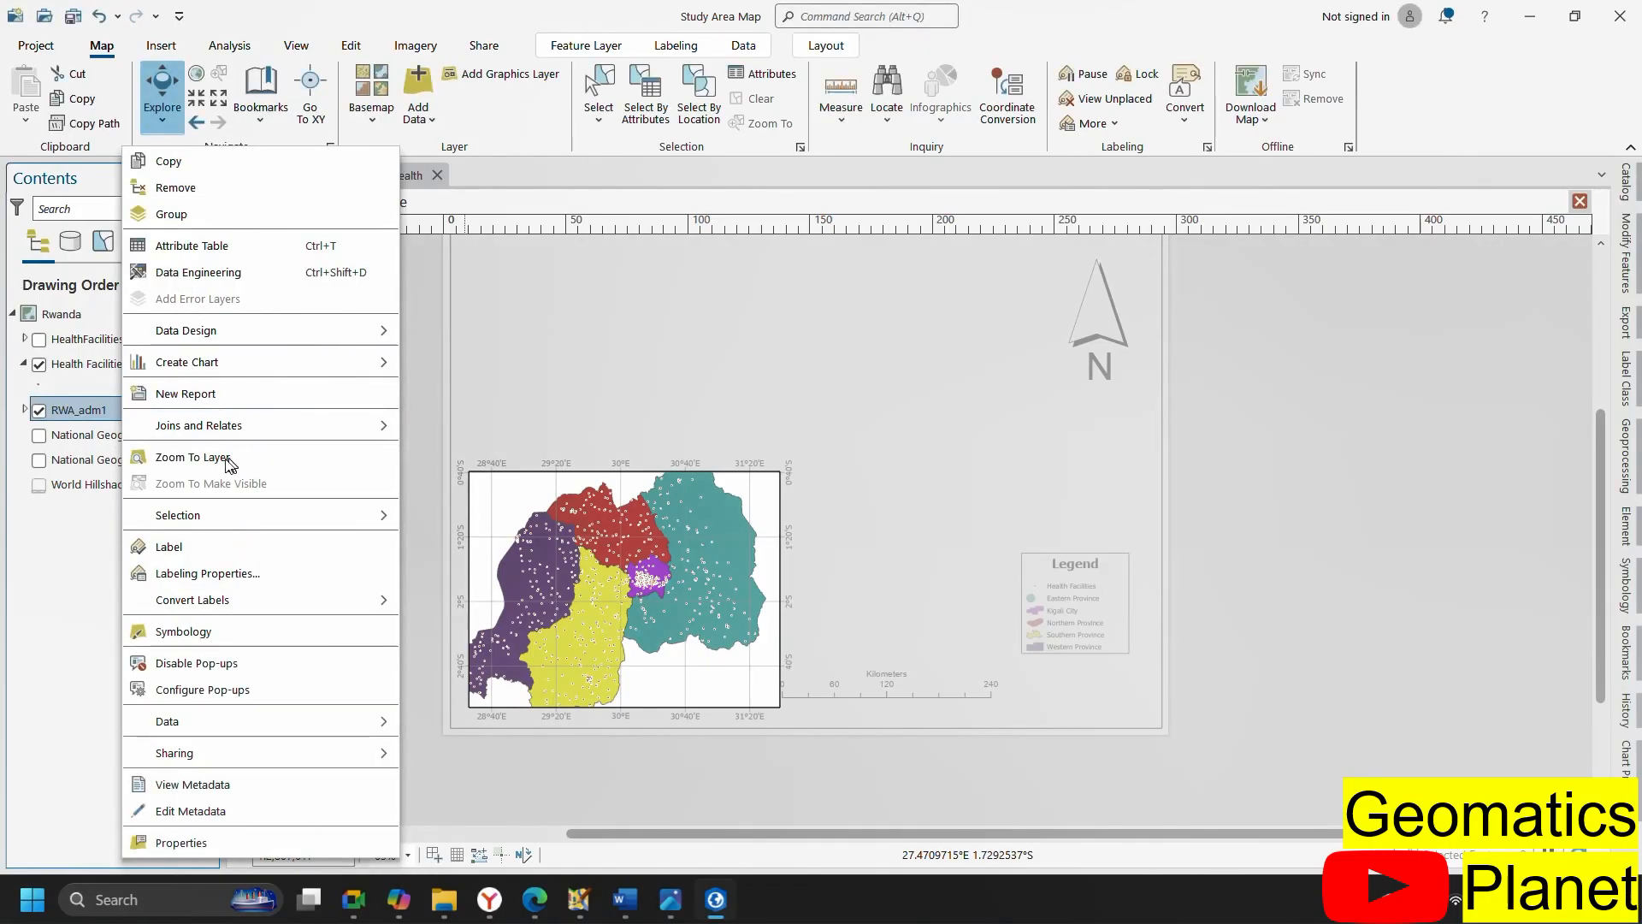
pyautogui.click(227, 460)
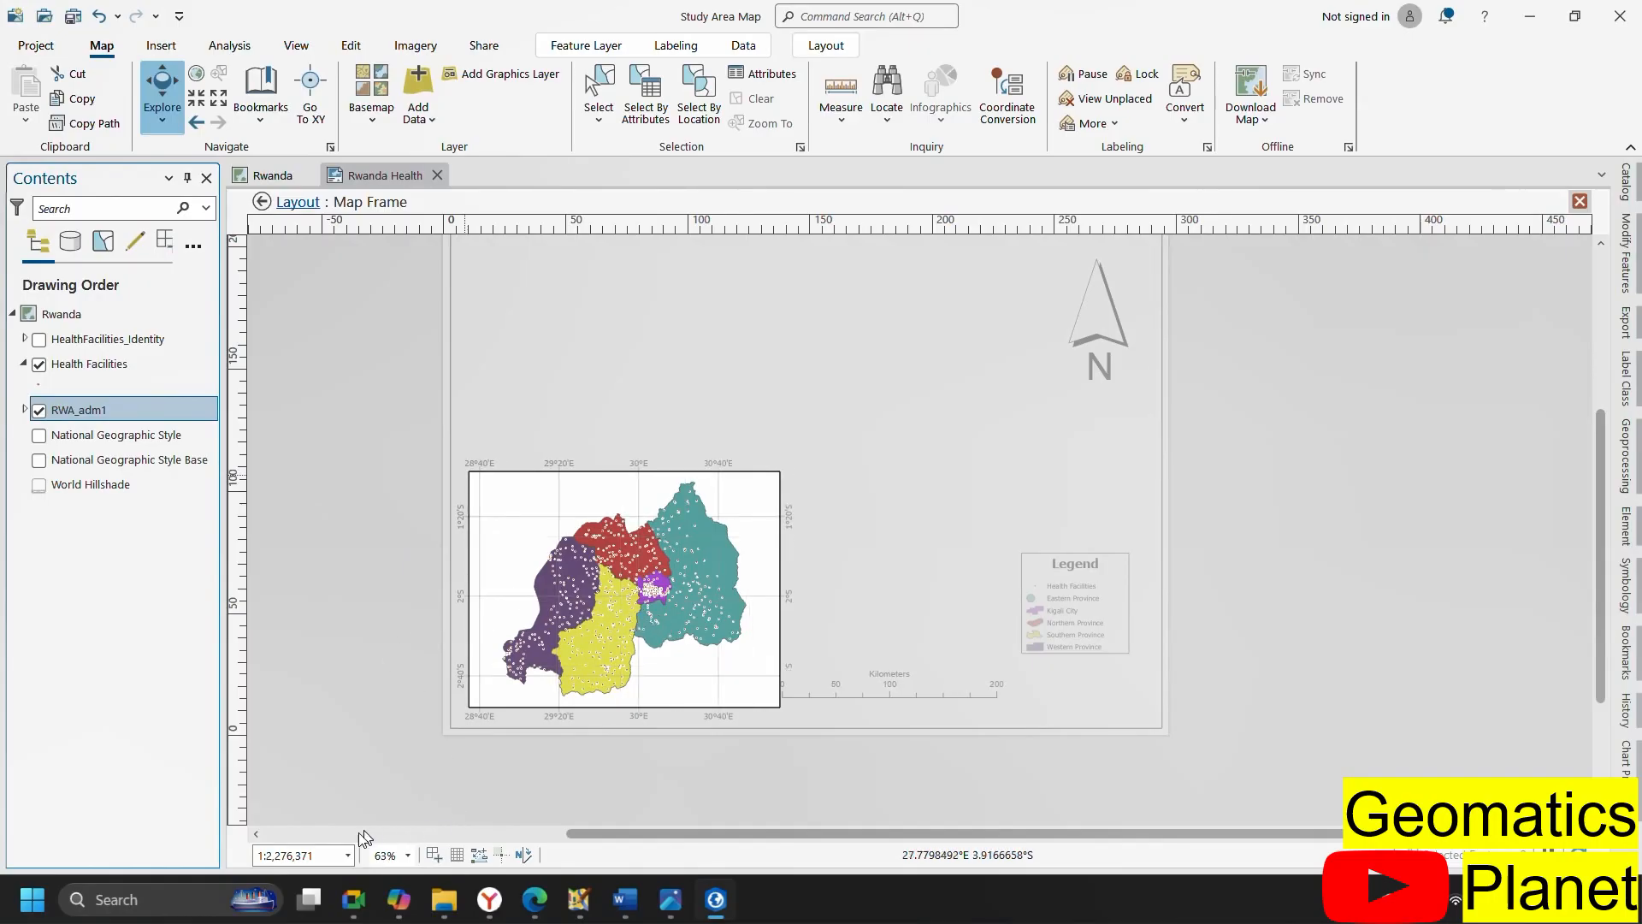
# Set the scale of the activated map frame to 1:2,200,000
pyautogui.click(333, 855)
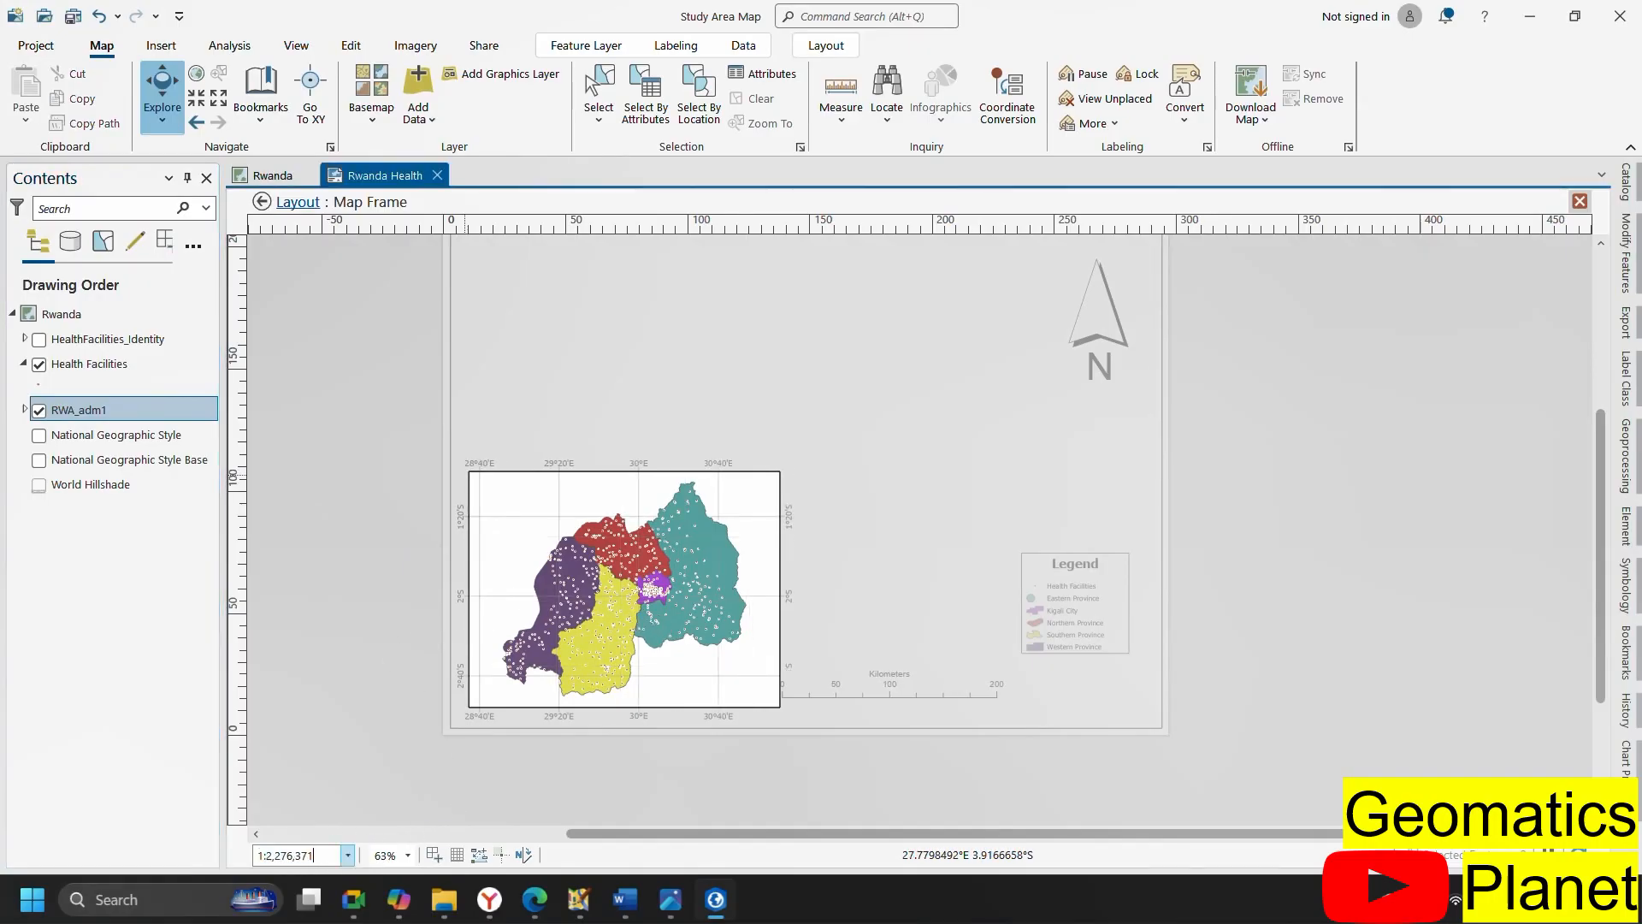
pyautogui.moveTo(302, 855); pyautogui.dragTo(272, 855)
pyautogui.moveTo(306, 883)
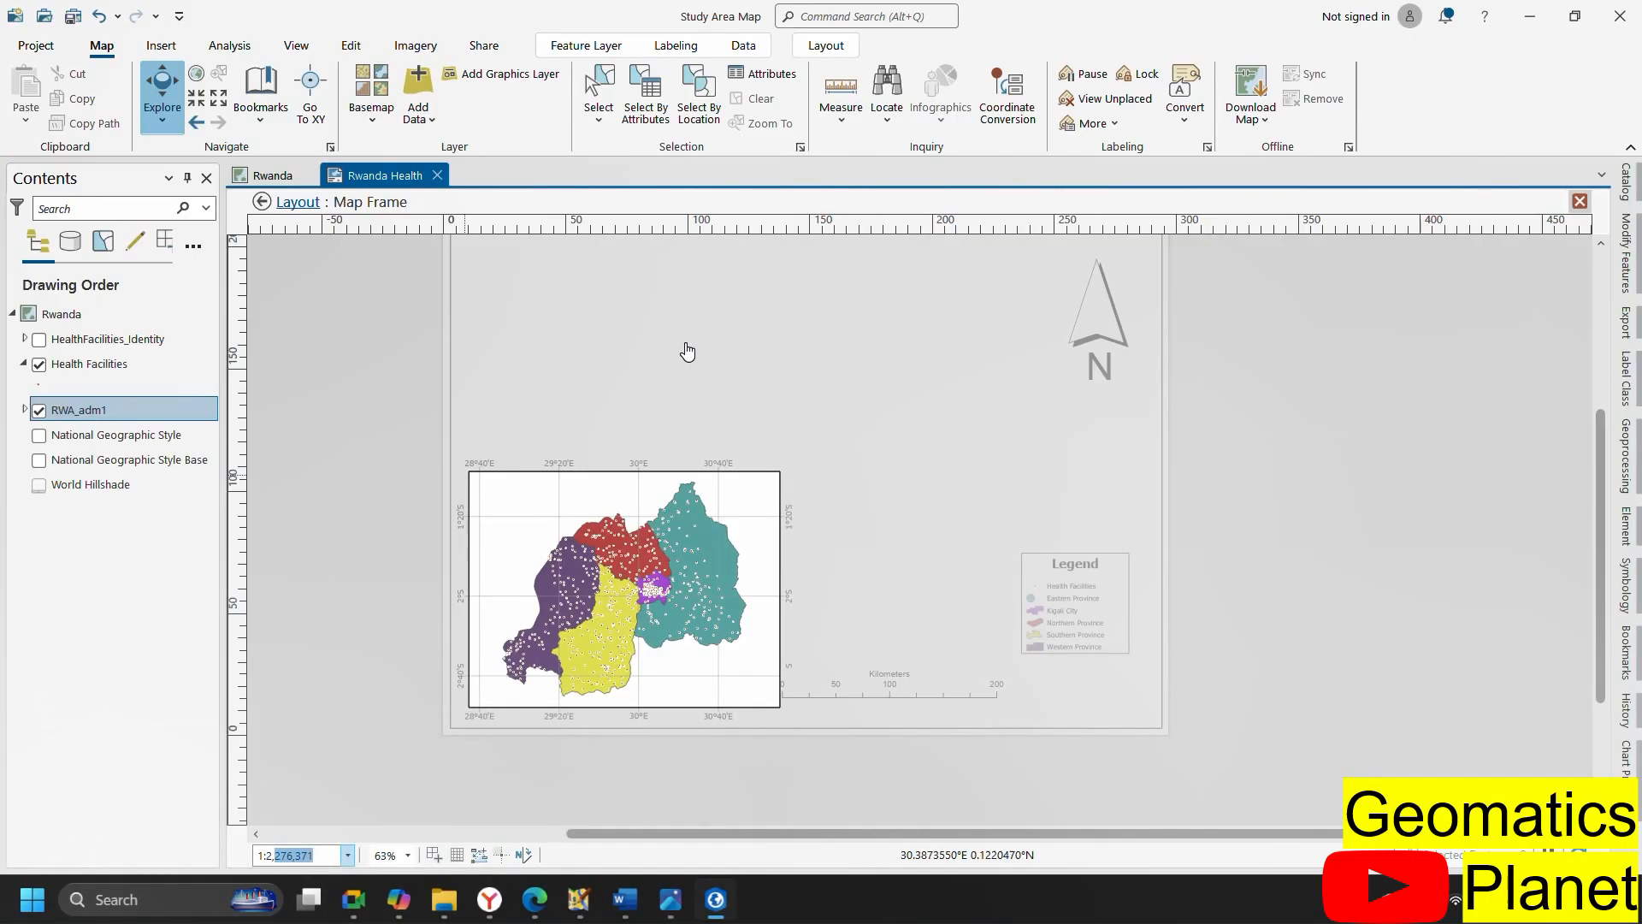
pyautogui.write('000,000')
pyautogui.press('Return')
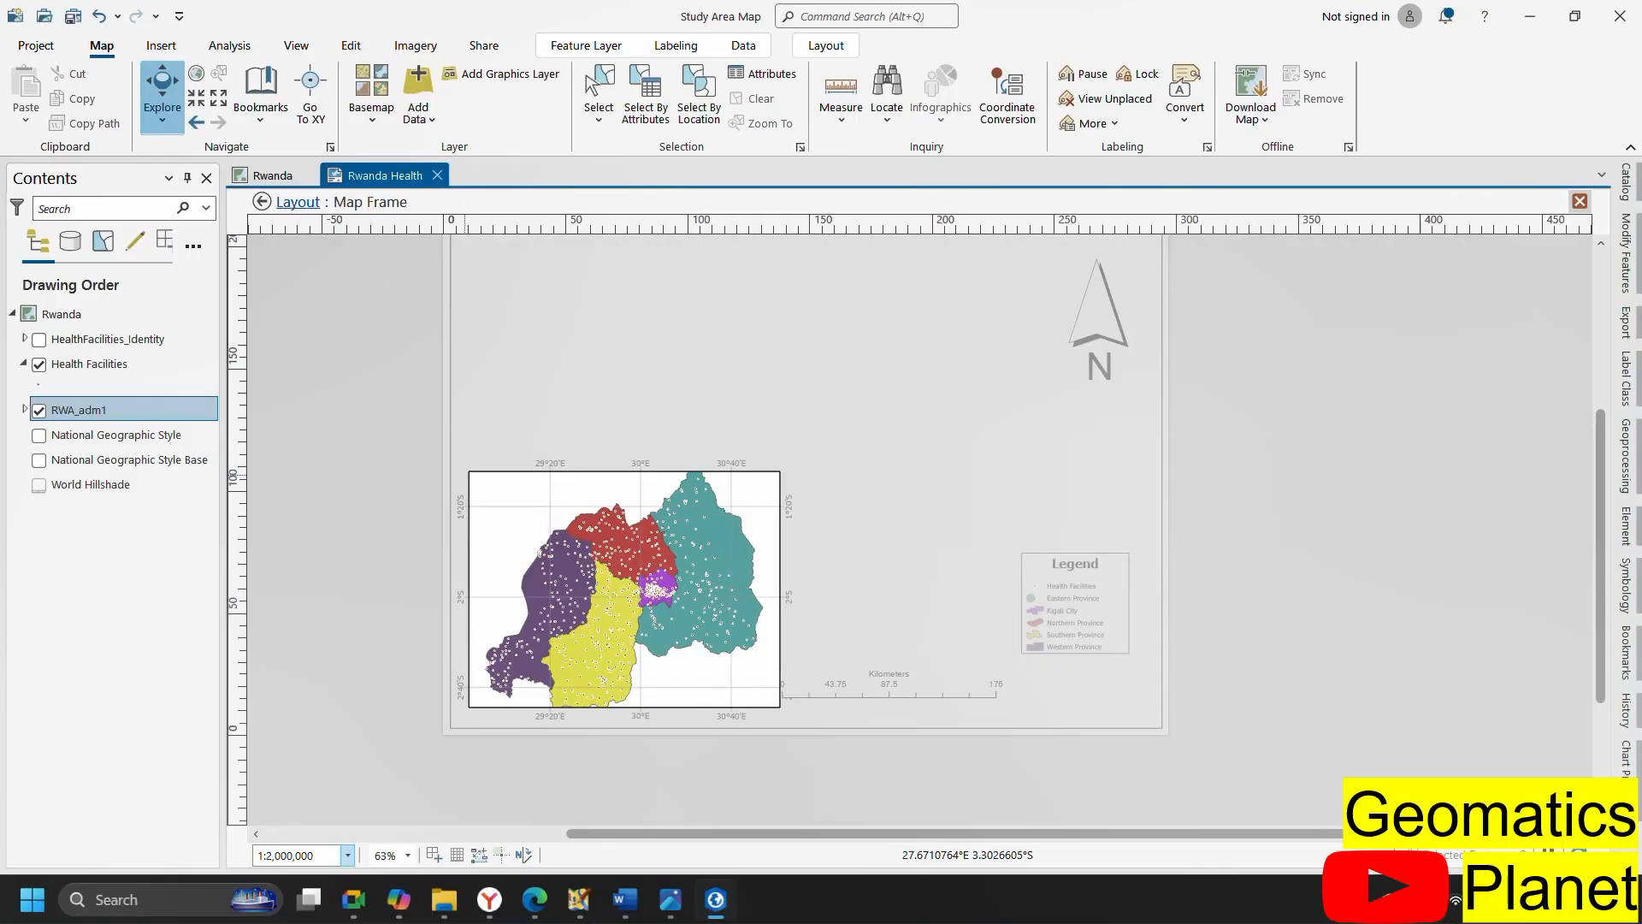
pyautogui.write('2')
pyautogui.press('Return')
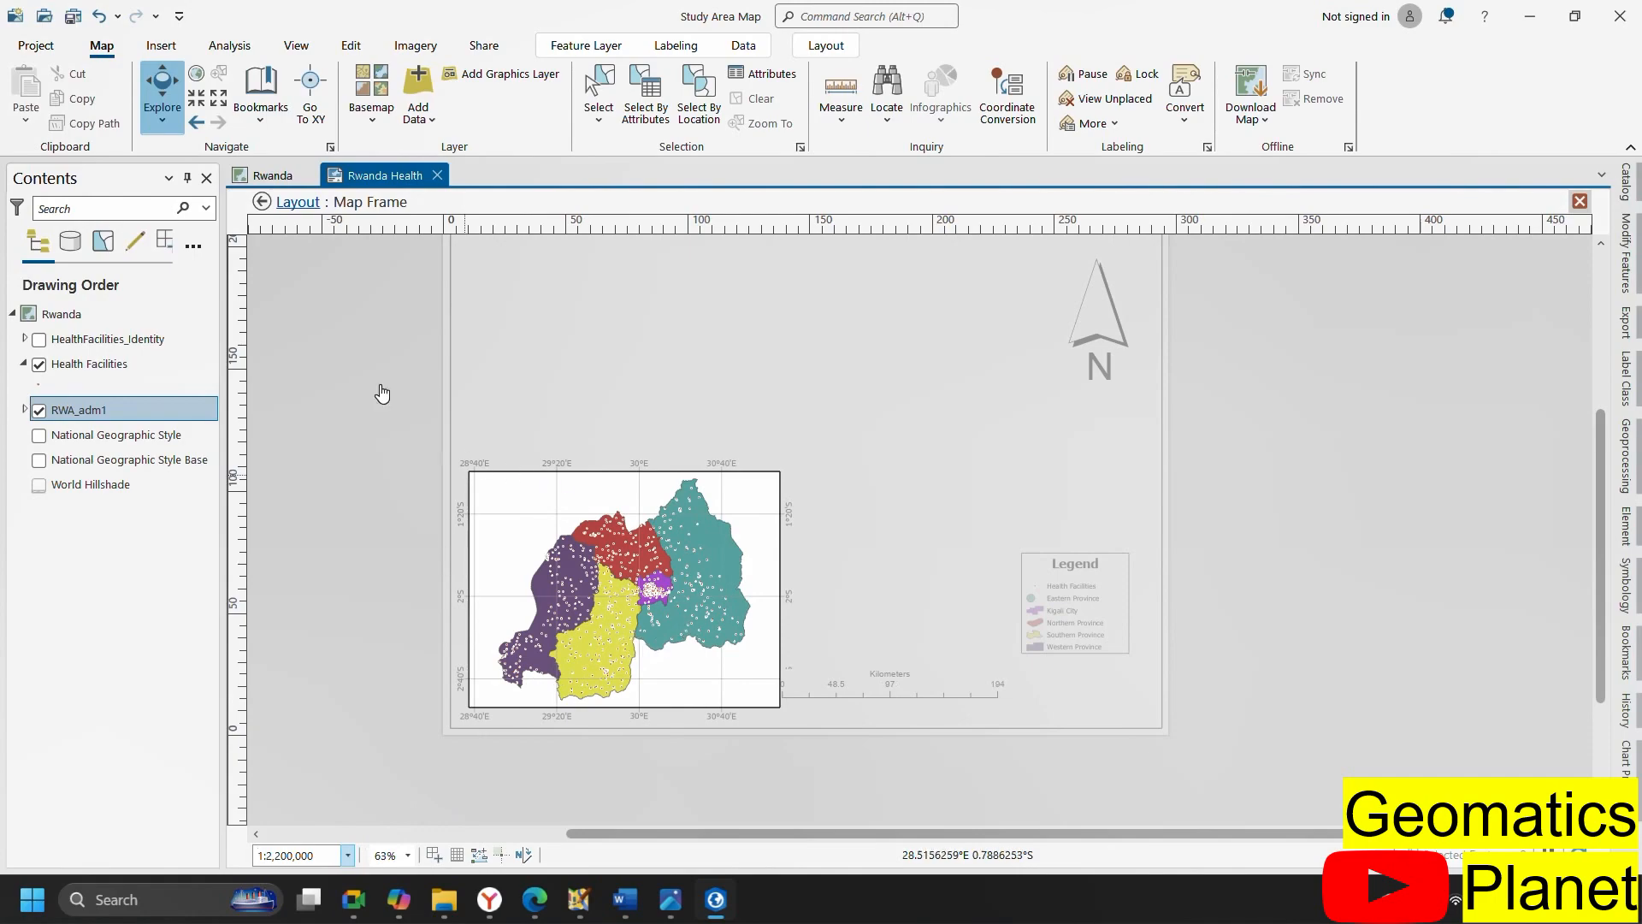
# Save the current map extent as a bookmark named Rwanda and close the map frame activation
pyautogui.click(261, 124)
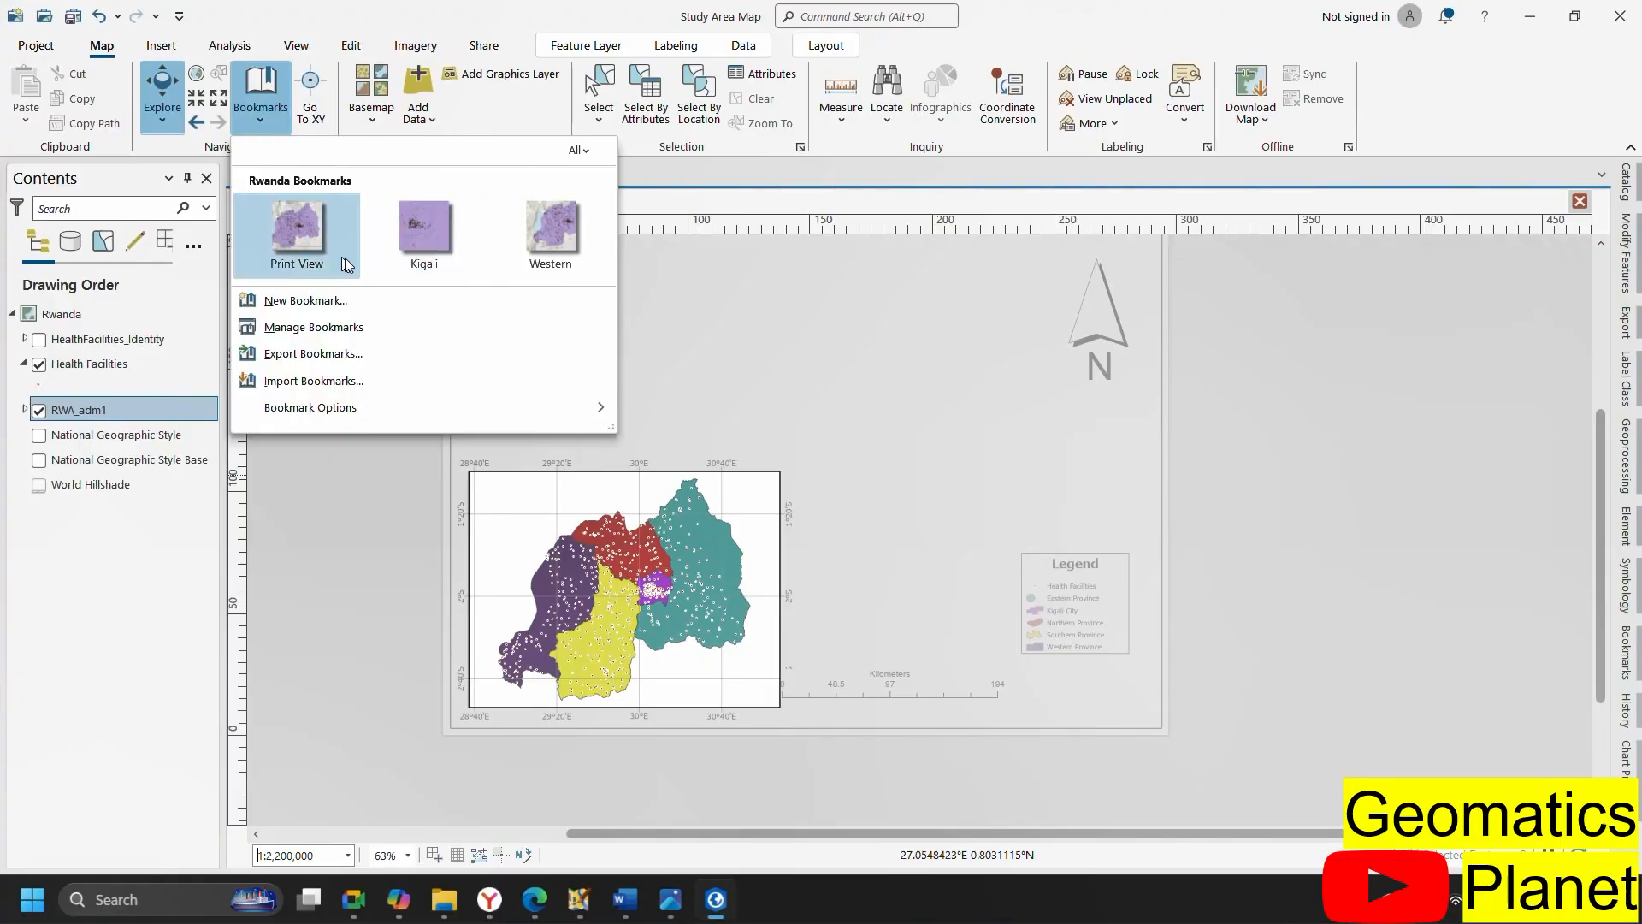
pyautogui.click(324, 301)
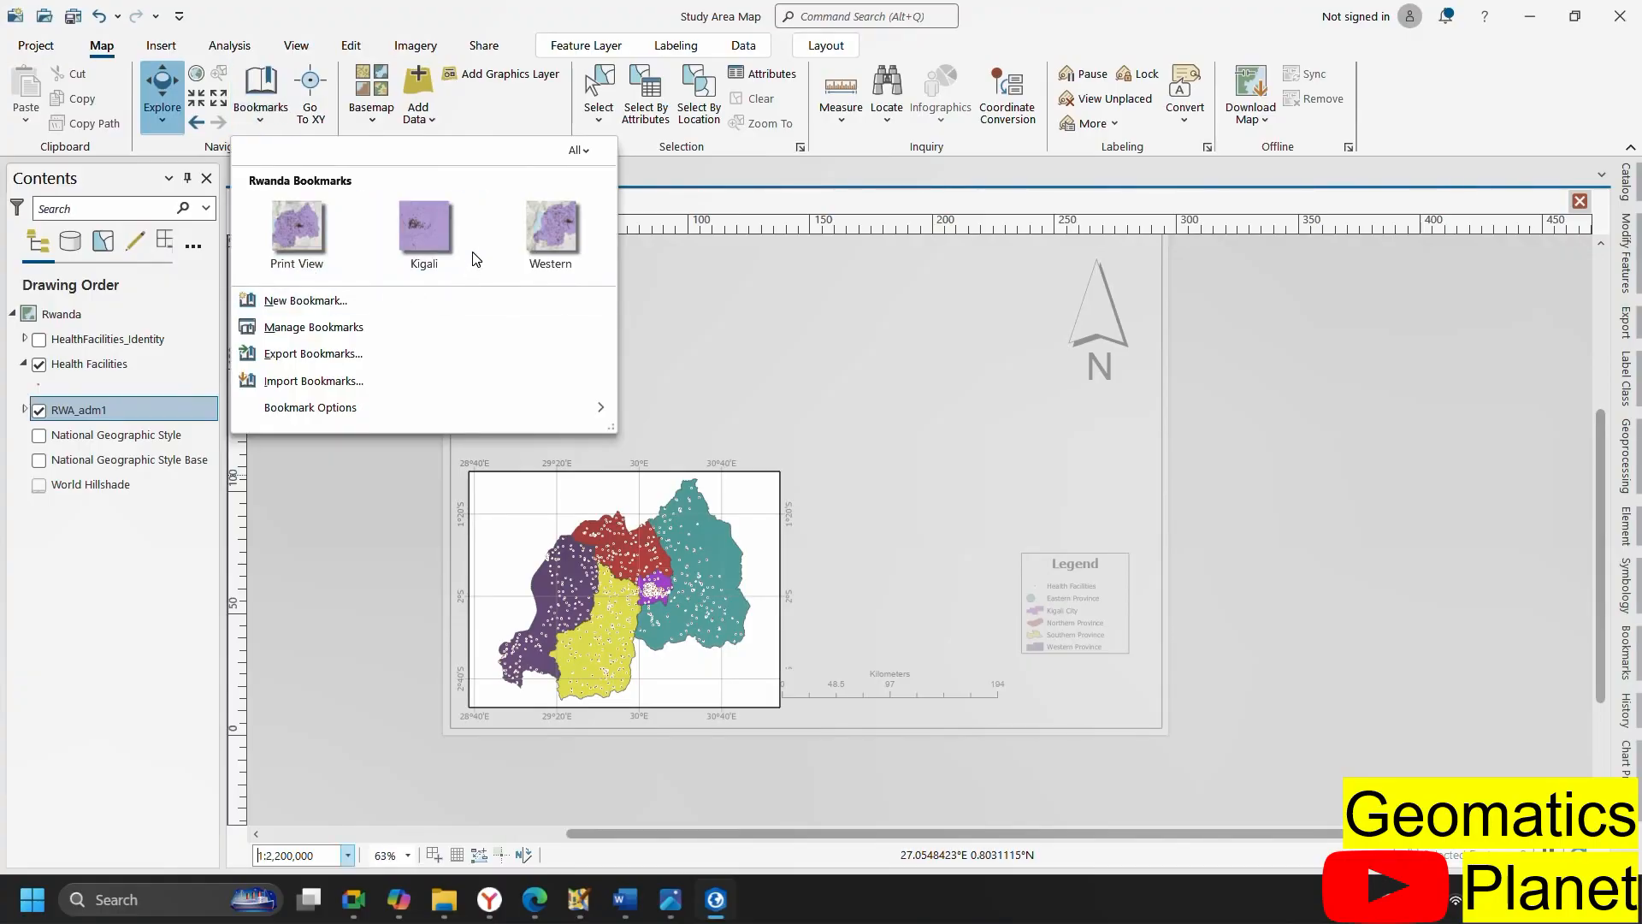
pyautogui.write('Rwanda')
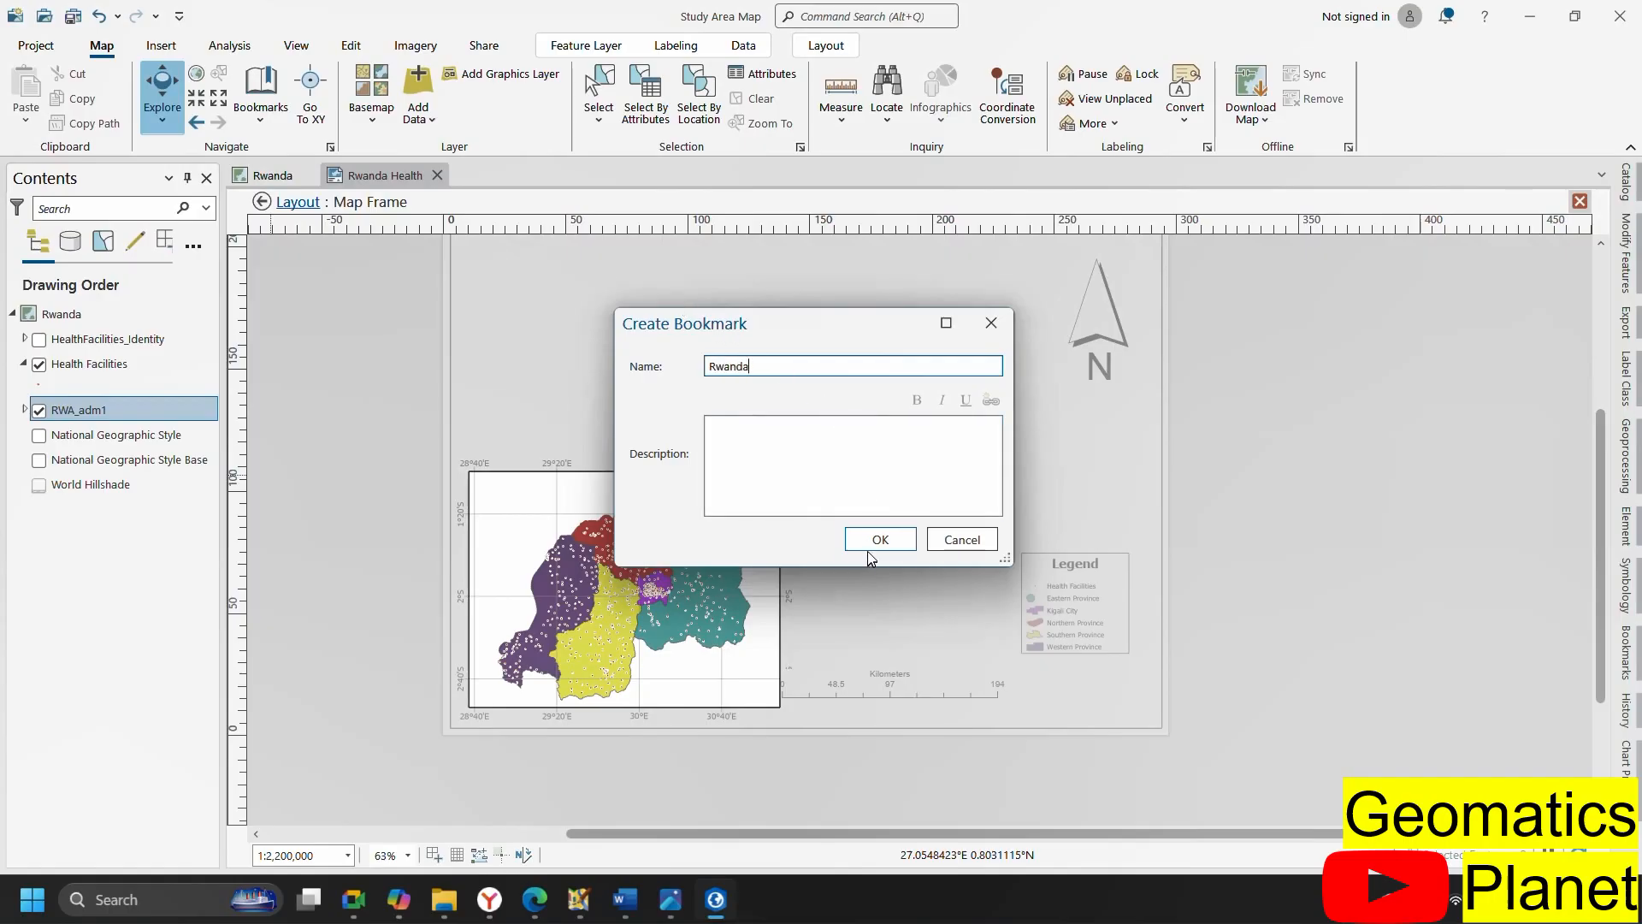
pyautogui.click(869, 544)
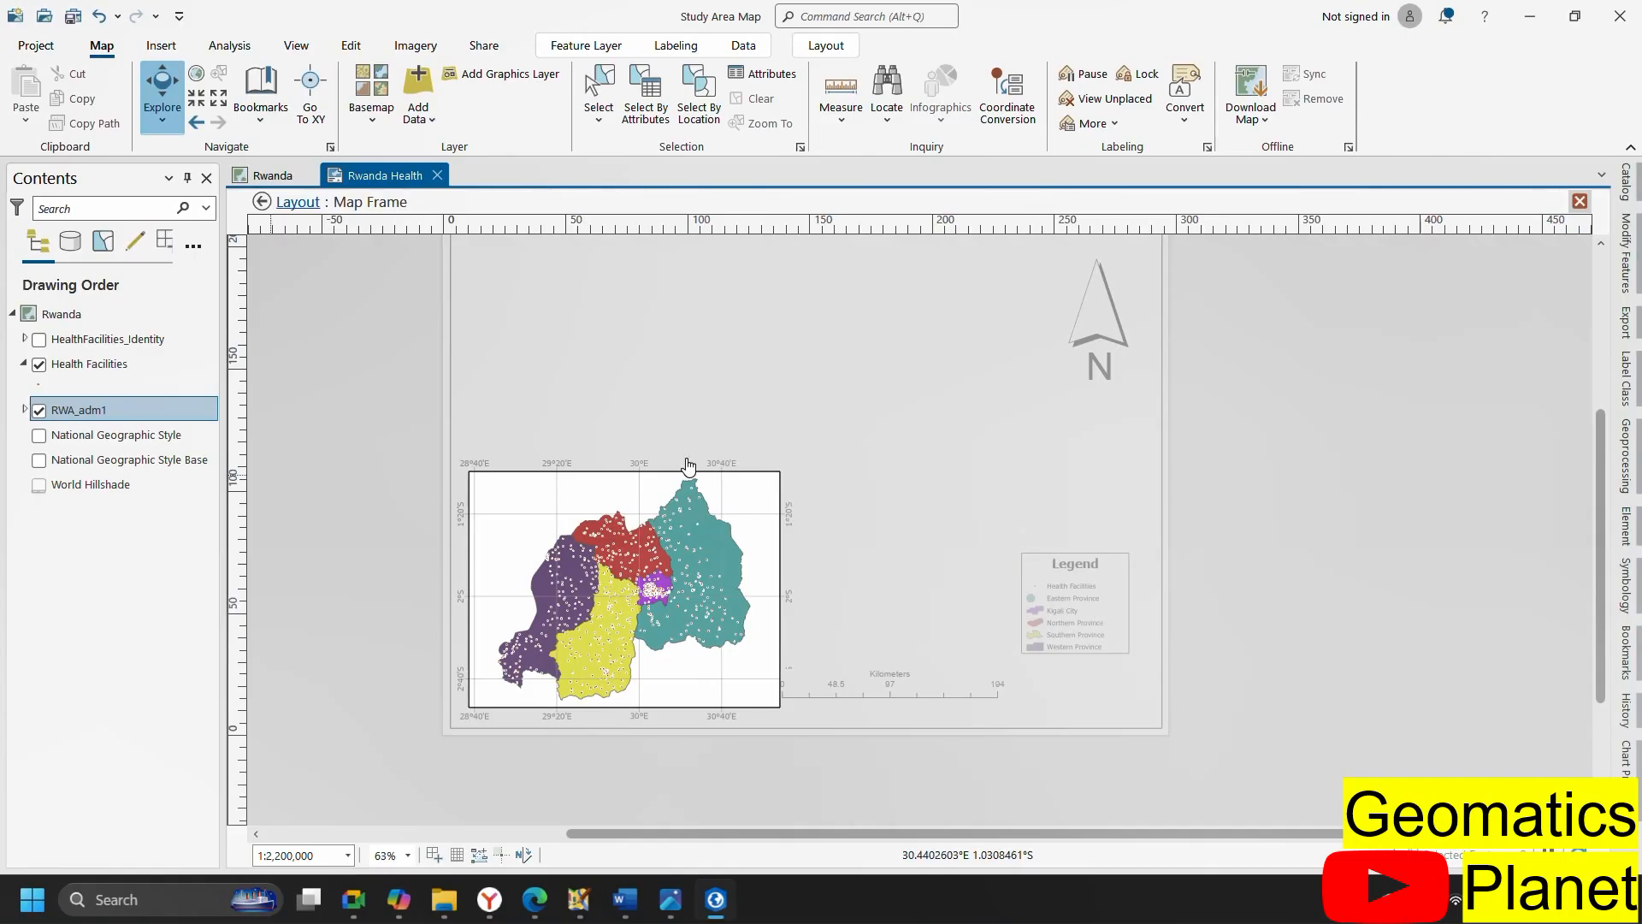
pyautogui.click(262, 203)
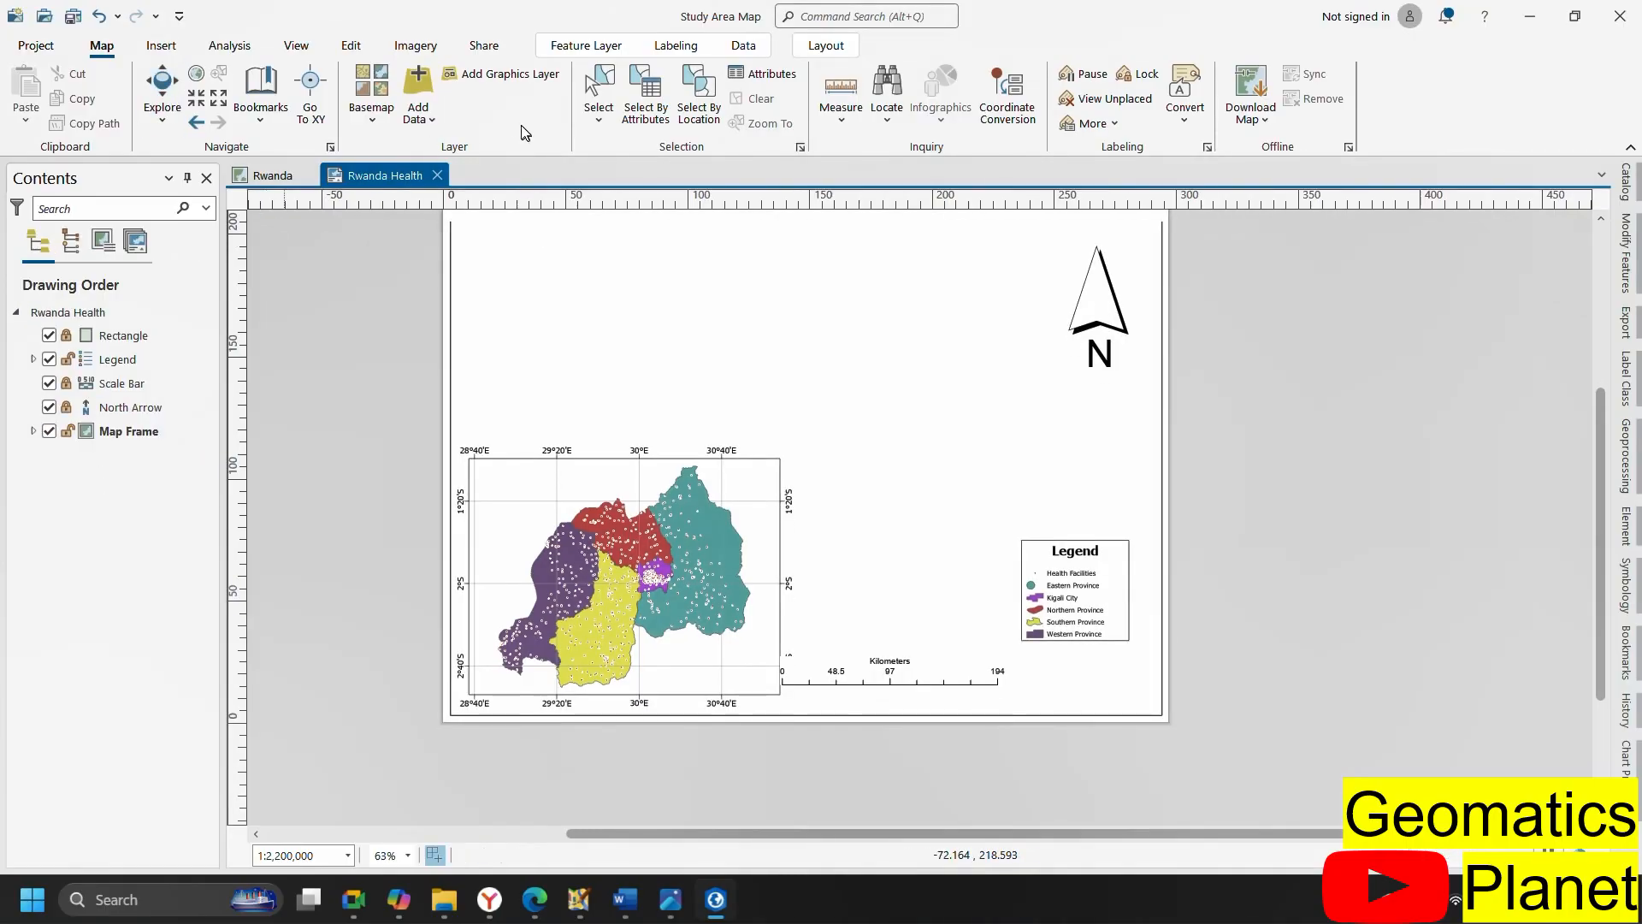
# Move the legend into the lower-right corner of the map frame and shrink it to sit below the Eastern Province
pyautogui.click(468, 85)
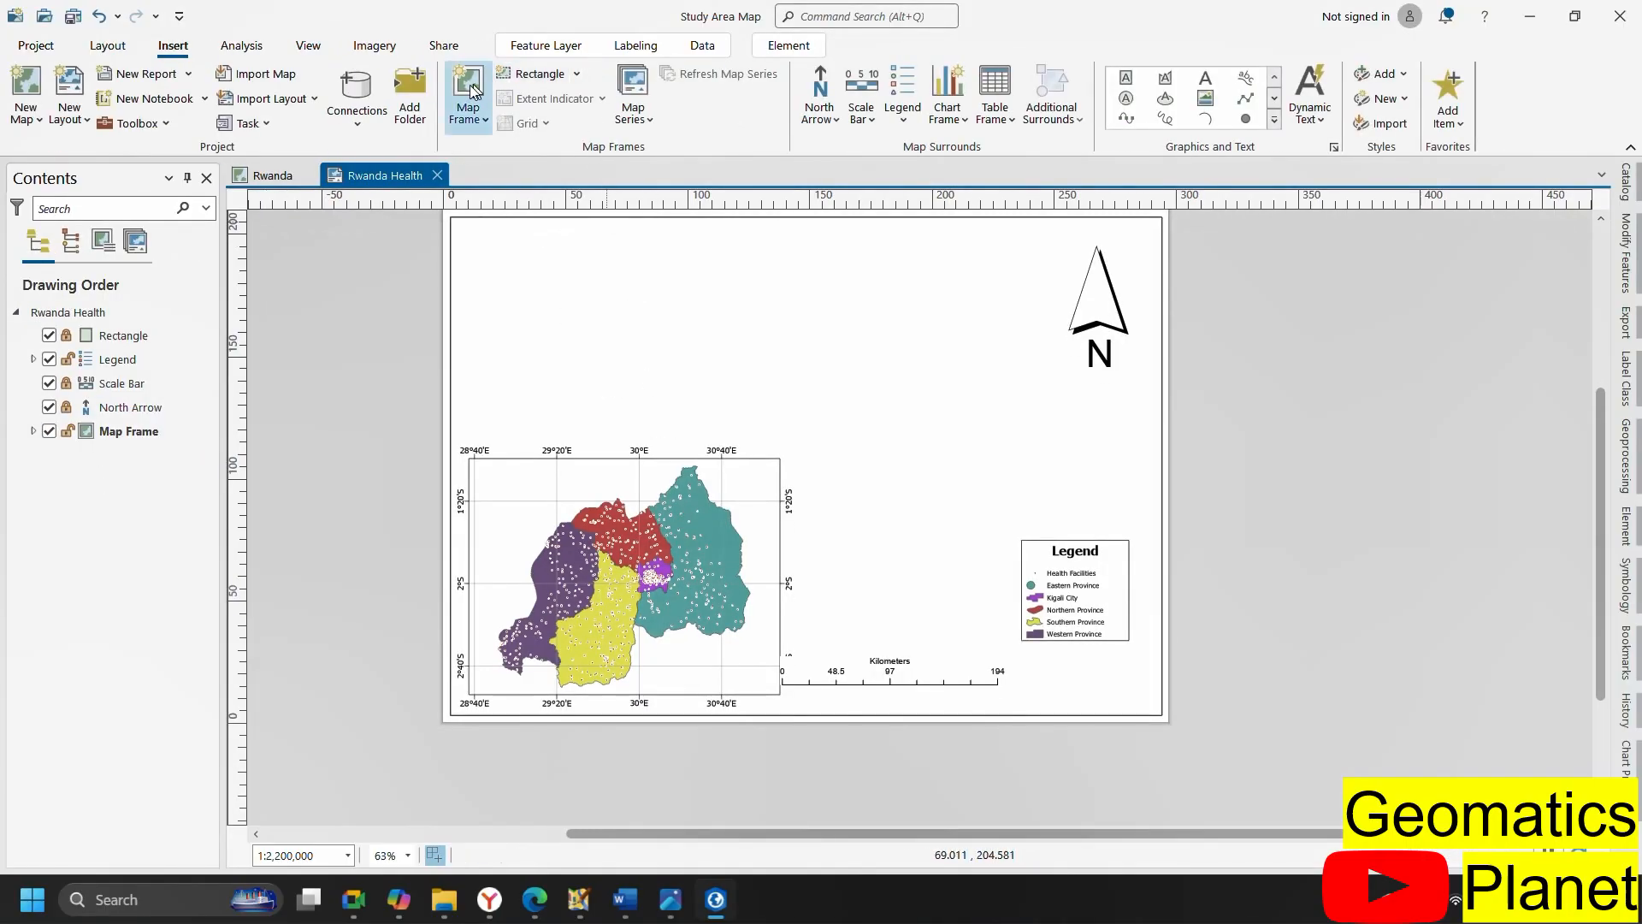
pyautogui.click(1099, 572)
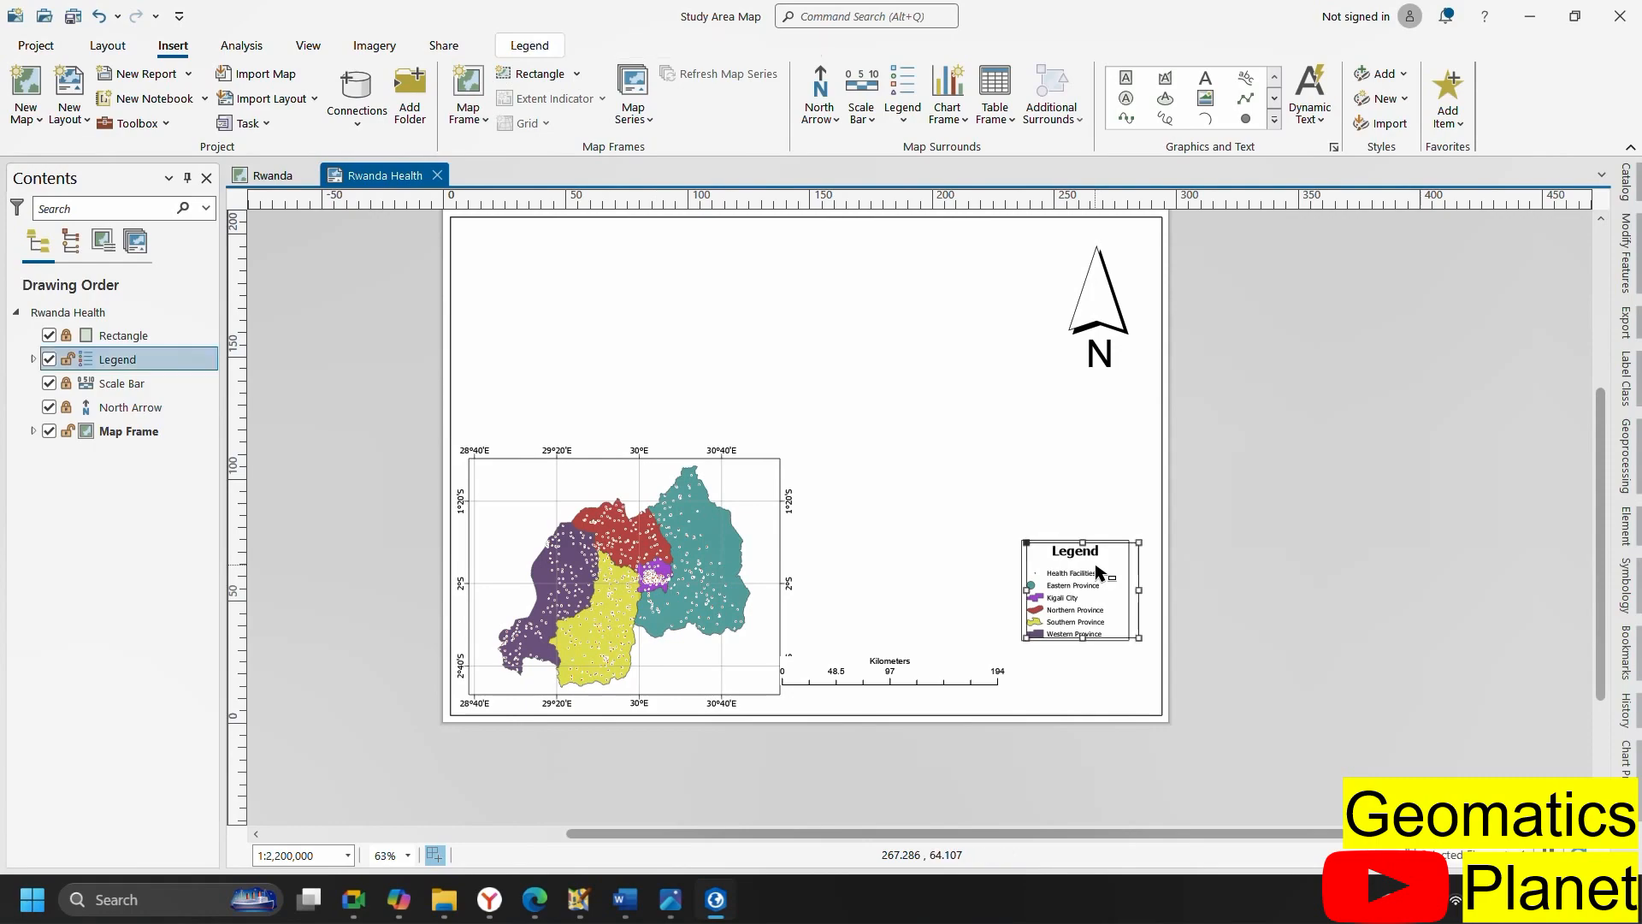
pyautogui.moveTo(993, 580); pyautogui.dragTo(729, 652)
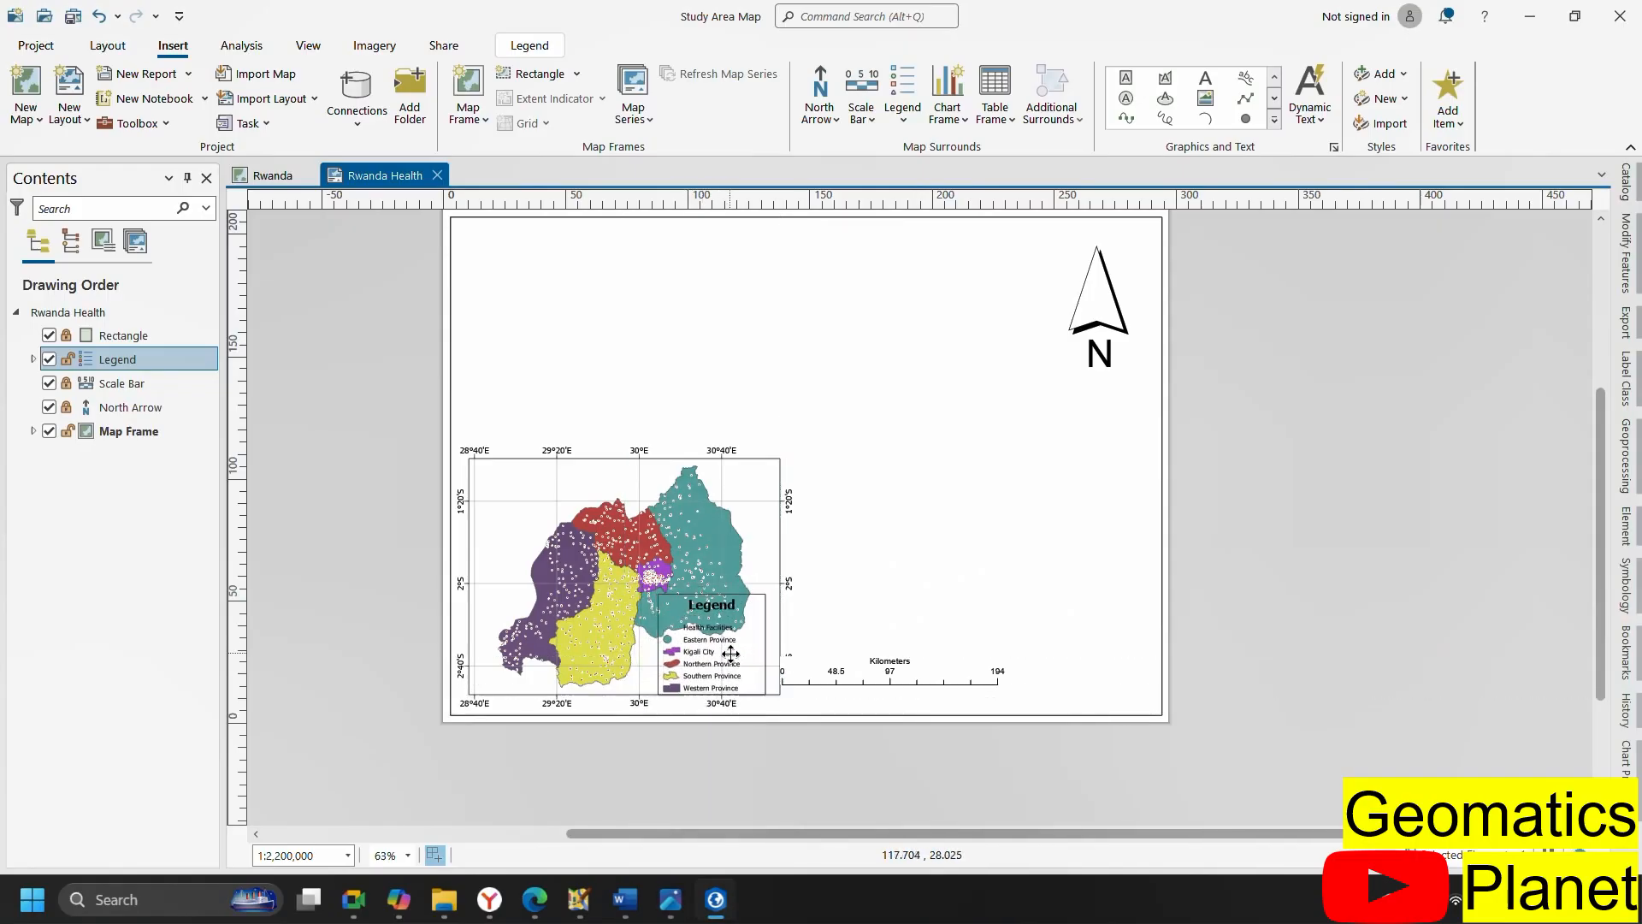
pyautogui.scroll(-1, 667, 701)
pyautogui.scroll(4, 676, 697)
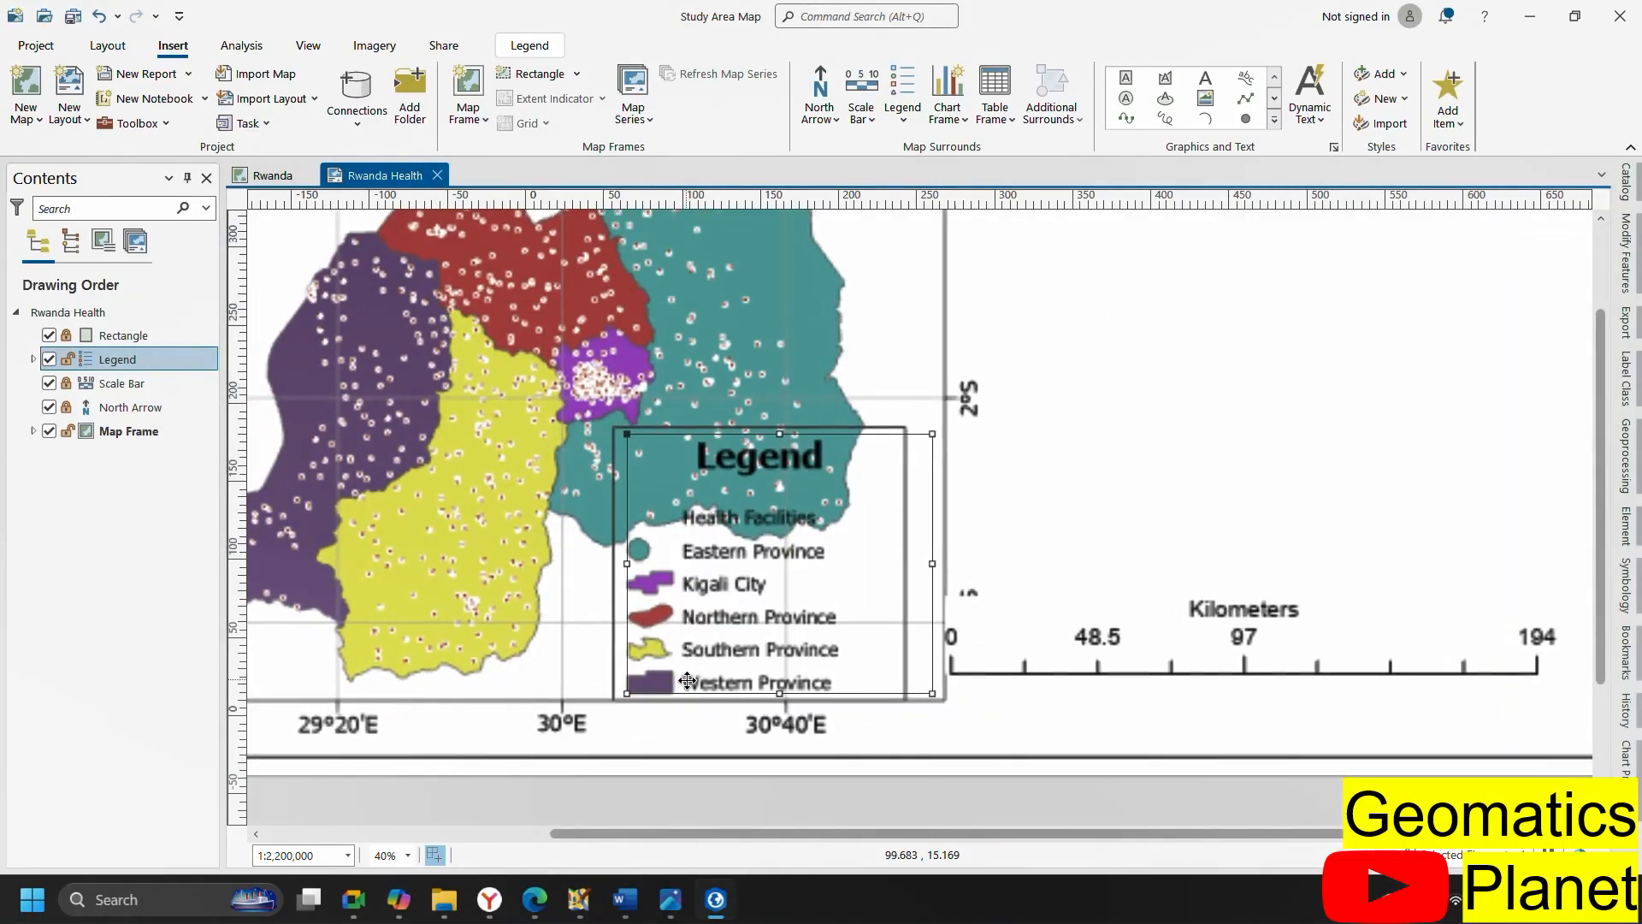
pyautogui.scroll(-2, 887, 592)
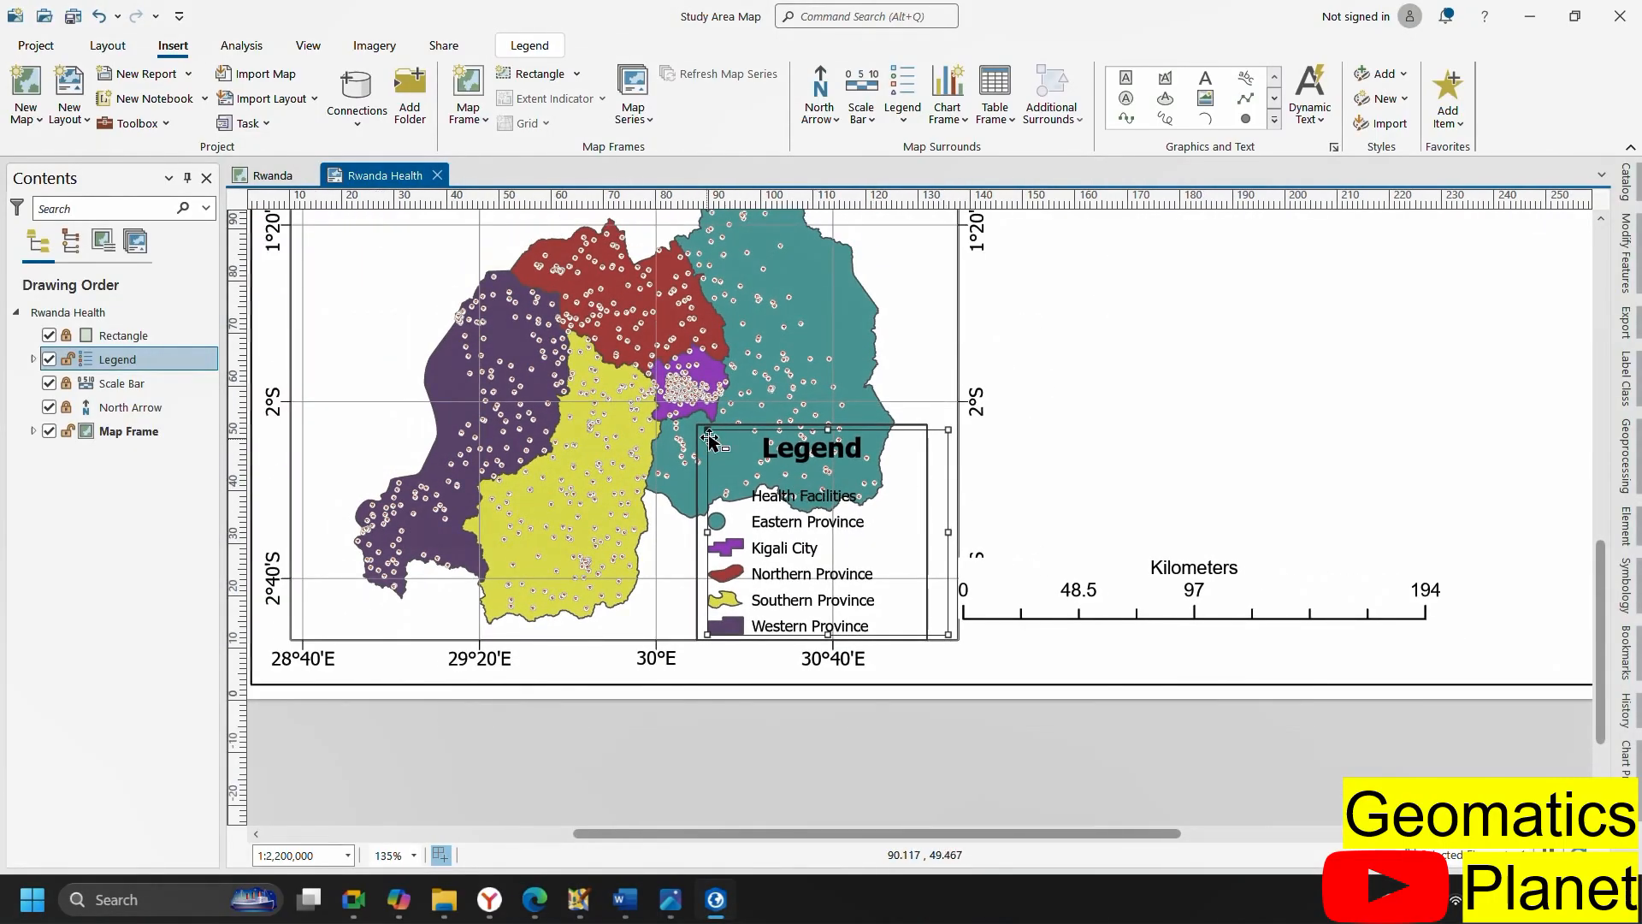
pyautogui.moveTo(707, 432); pyautogui.dragTo(787, 516)
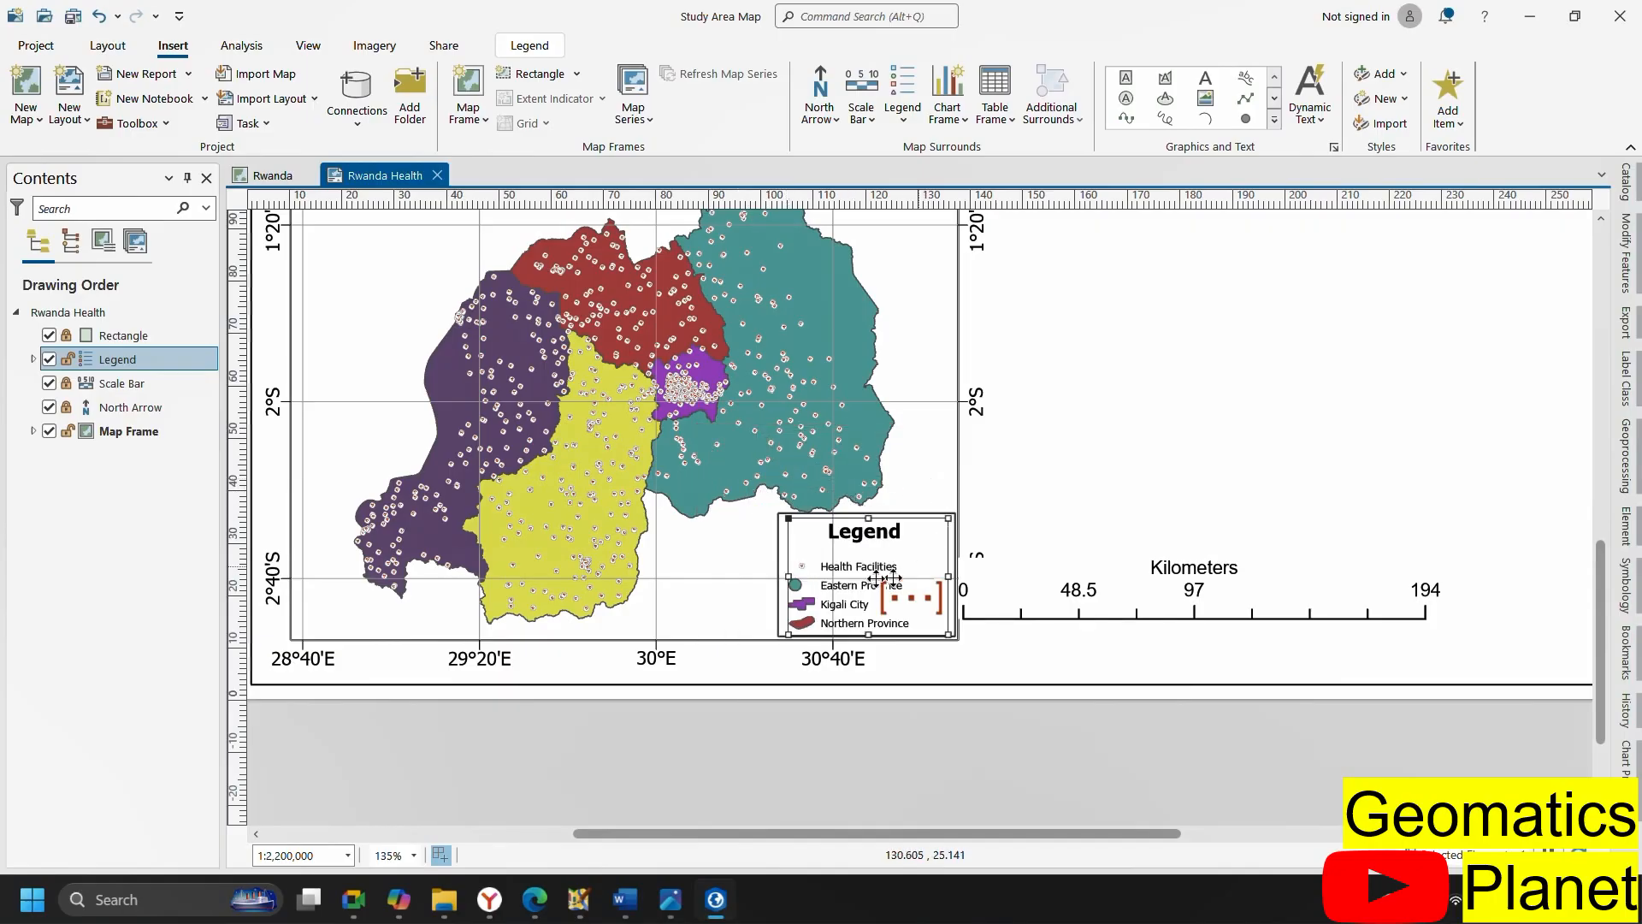
pyautogui.scroll(-2, 786, 568)
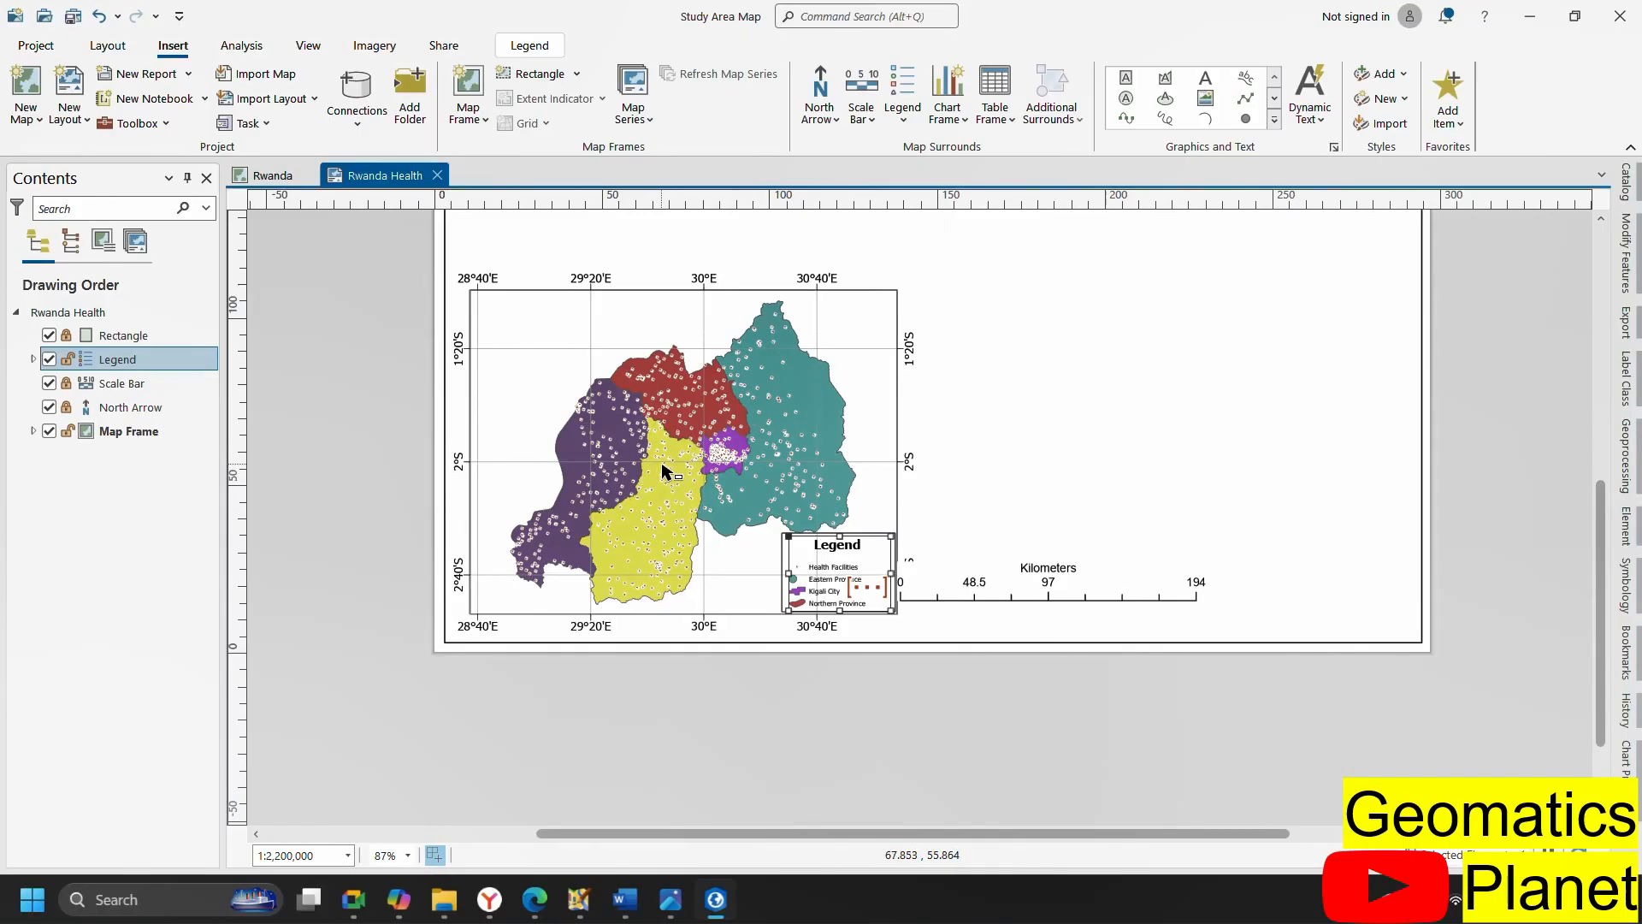
# Activate the map frame, shift the Rwanda map slightly left to clear space beside the legend, and return to the layout
pyautogui.click(663, 470)
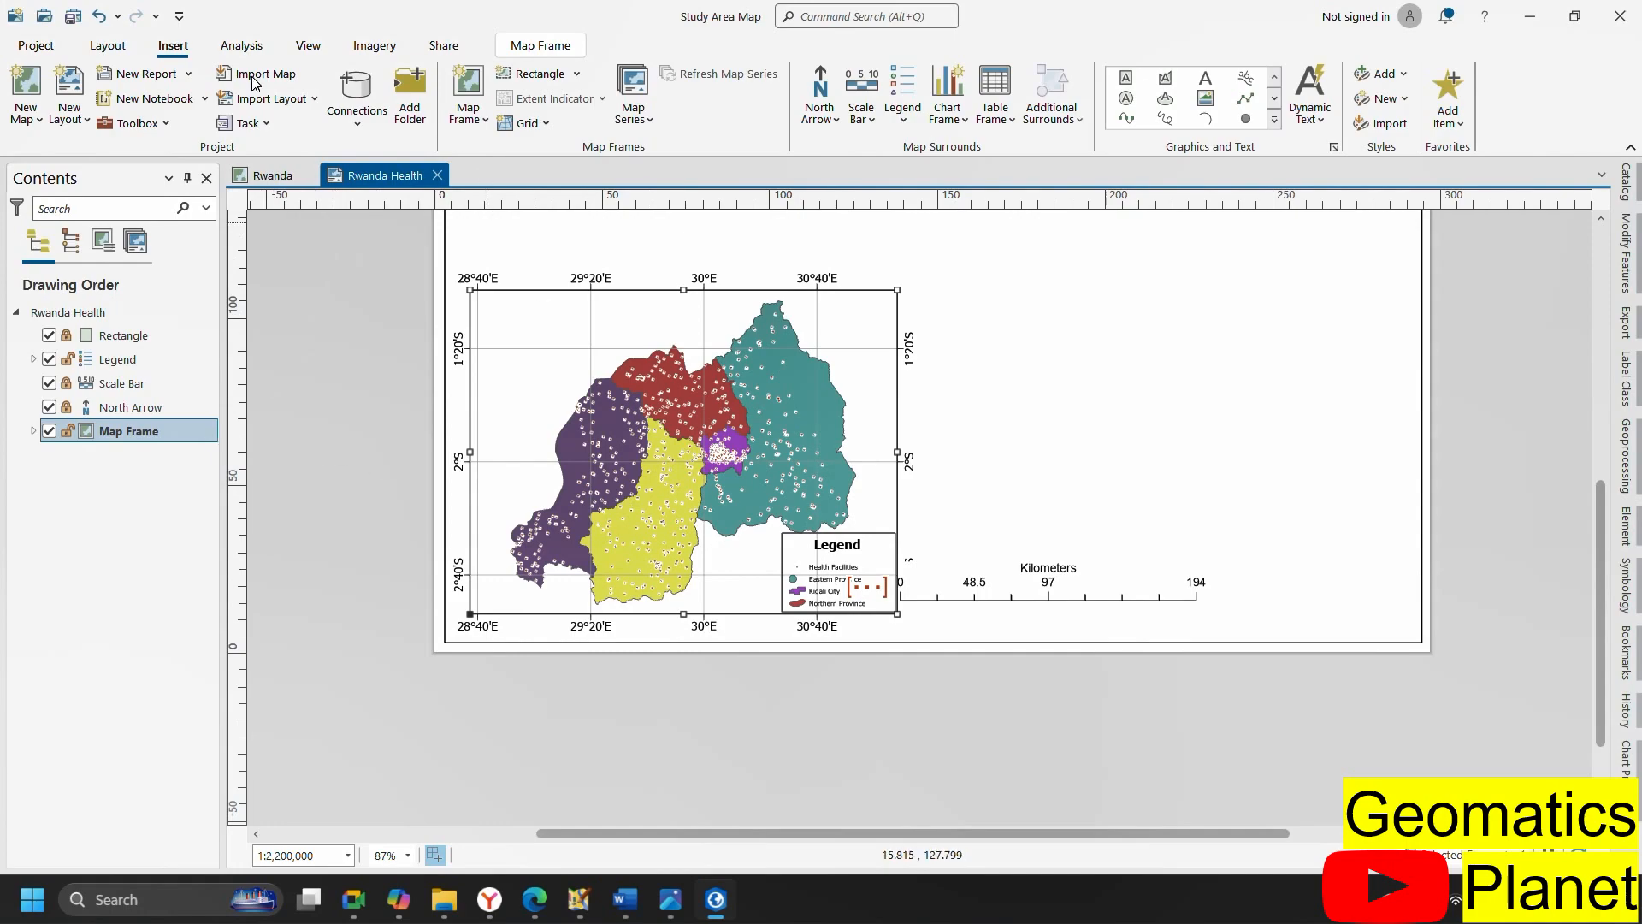
pyautogui.click(108, 45)
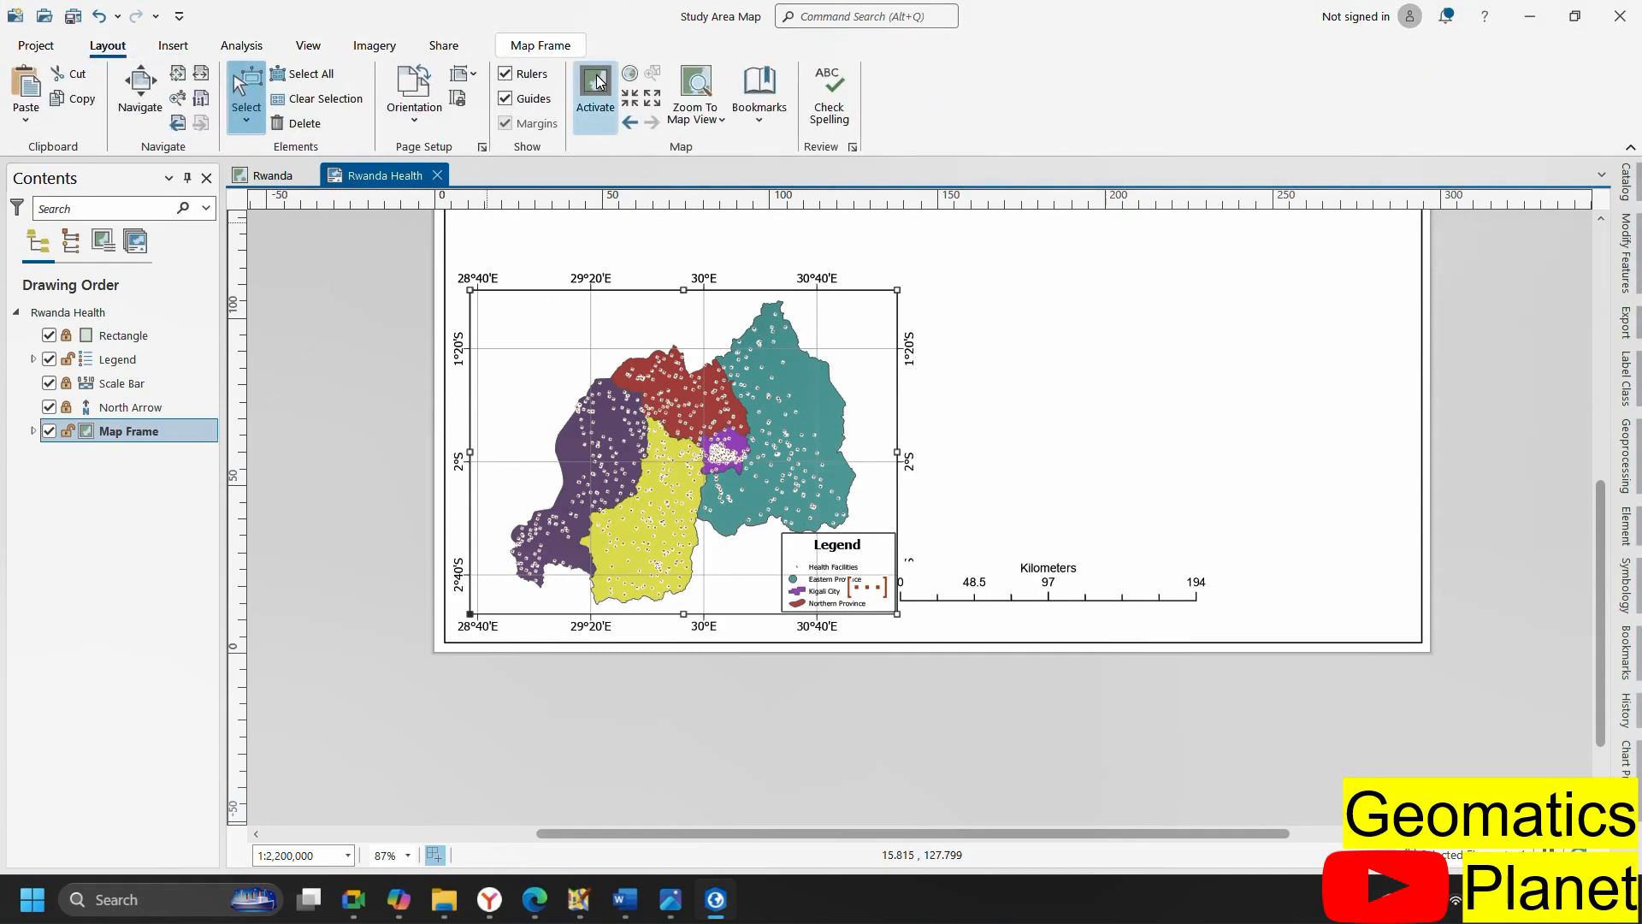
pyautogui.click(599, 83)
pyautogui.moveTo(722, 434); pyautogui.dragTo(686, 428)
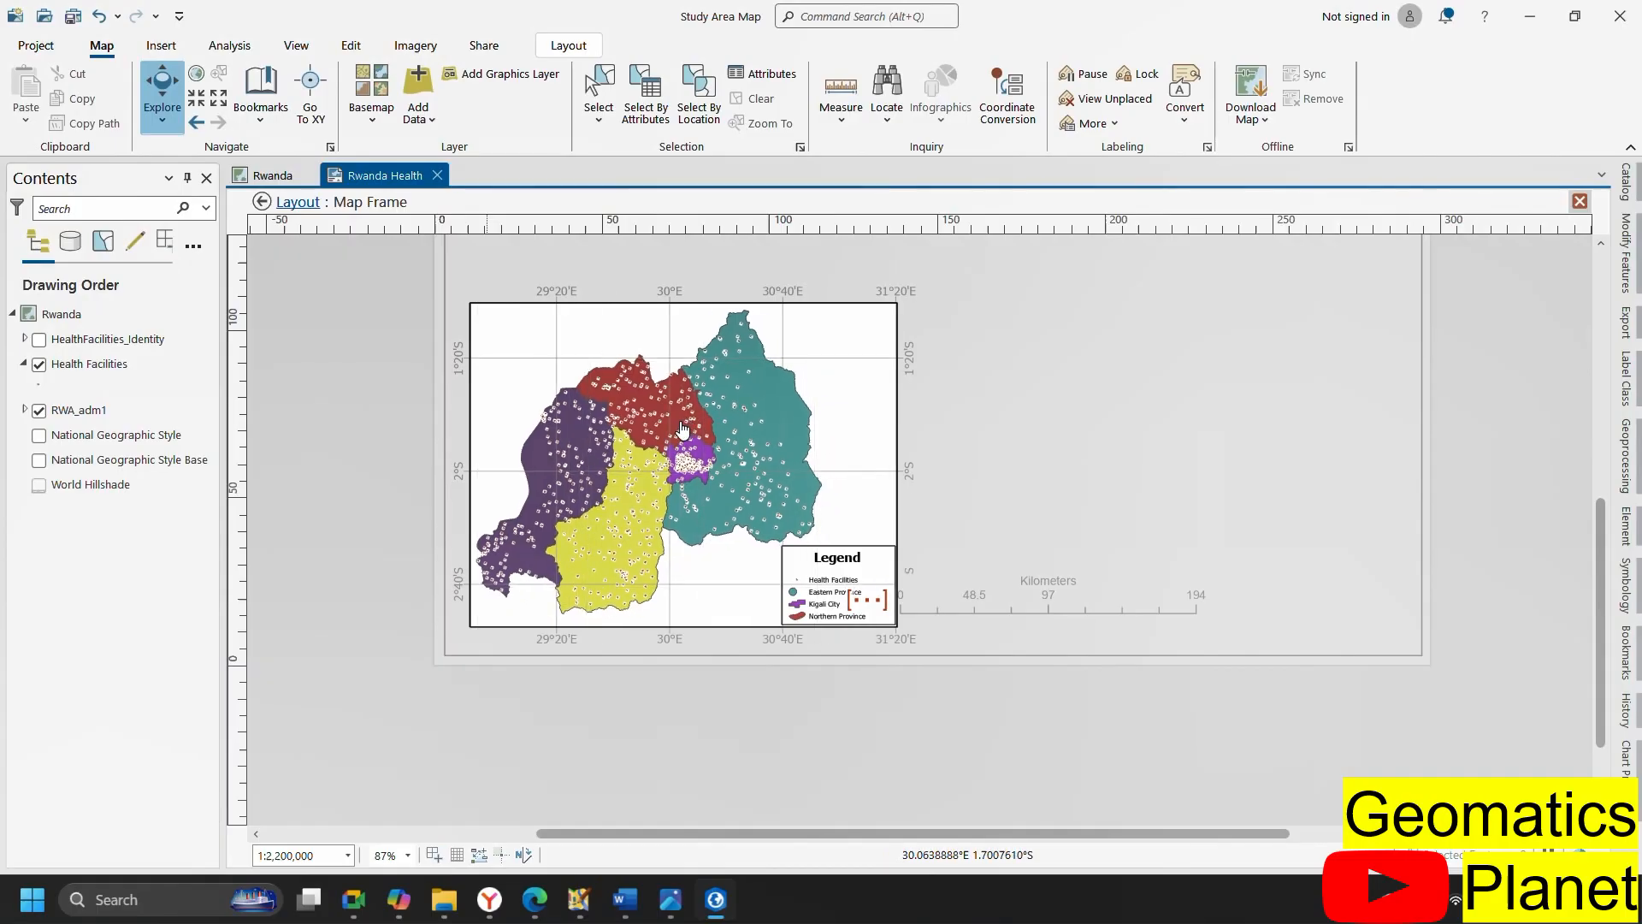
pyautogui.click(681, 429)
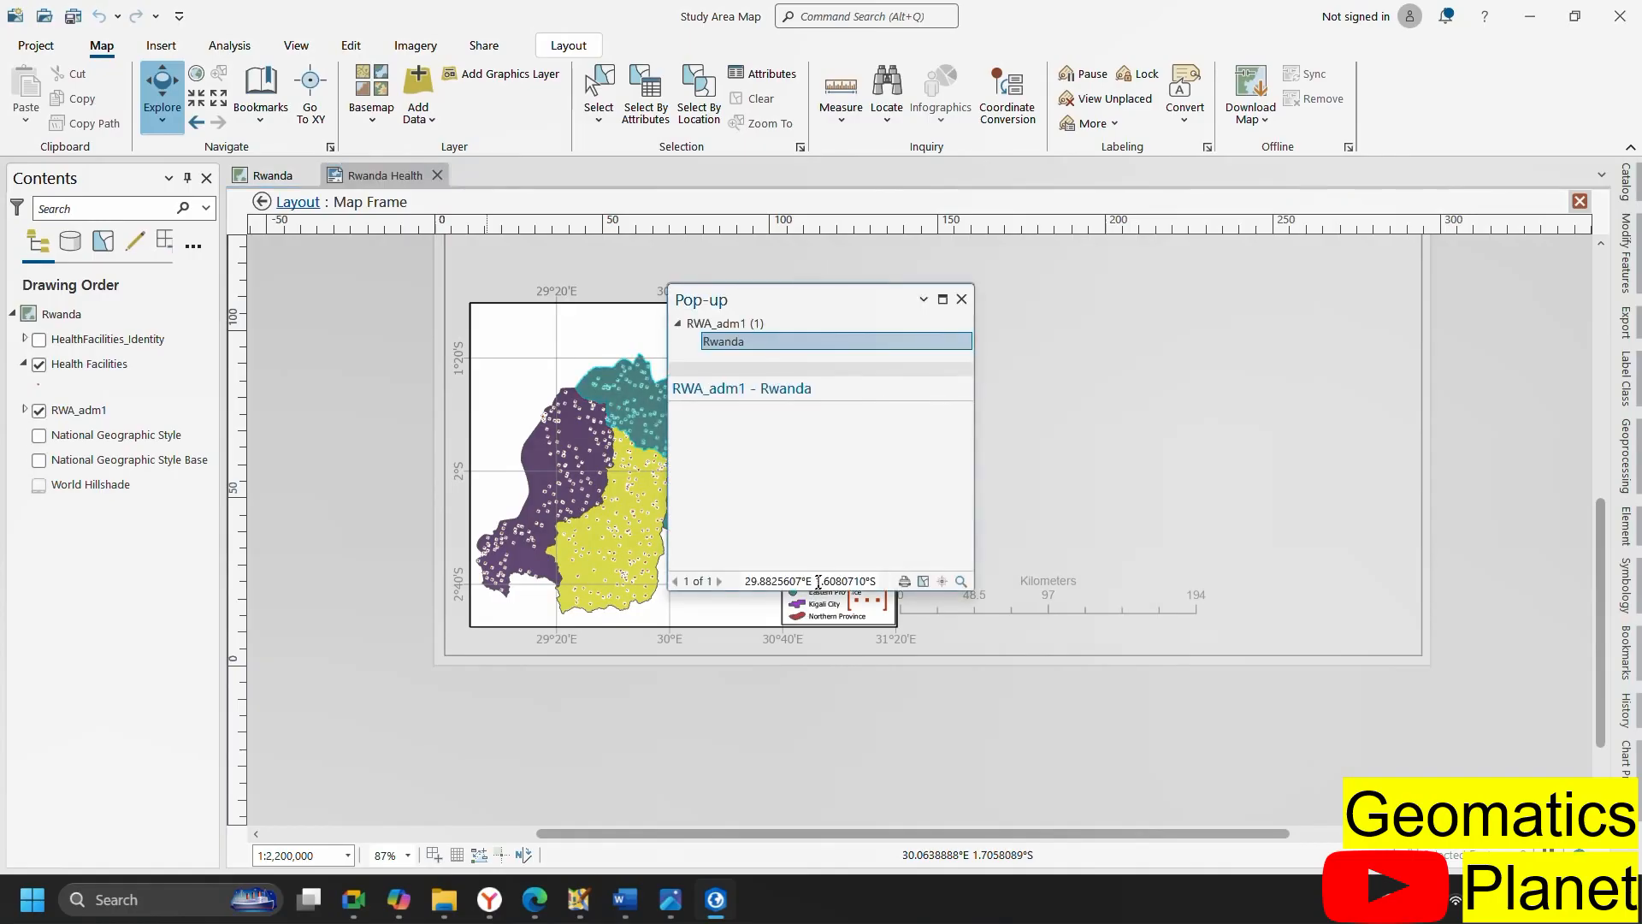
pyautogui.click(961, 299)
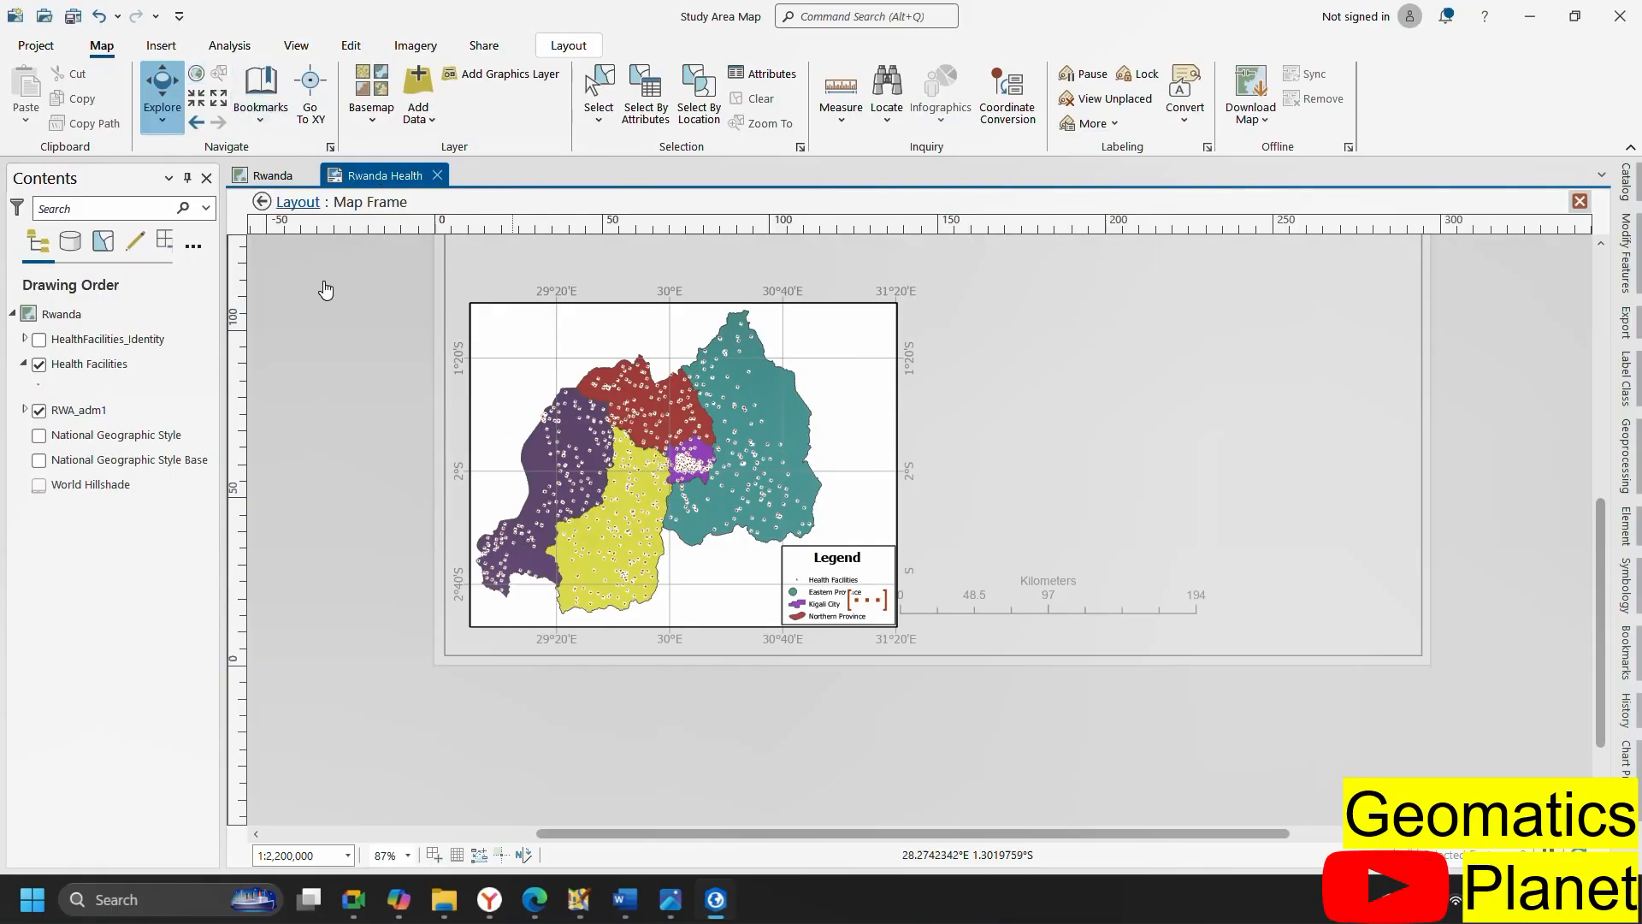
pyautogui.click(262, 204)
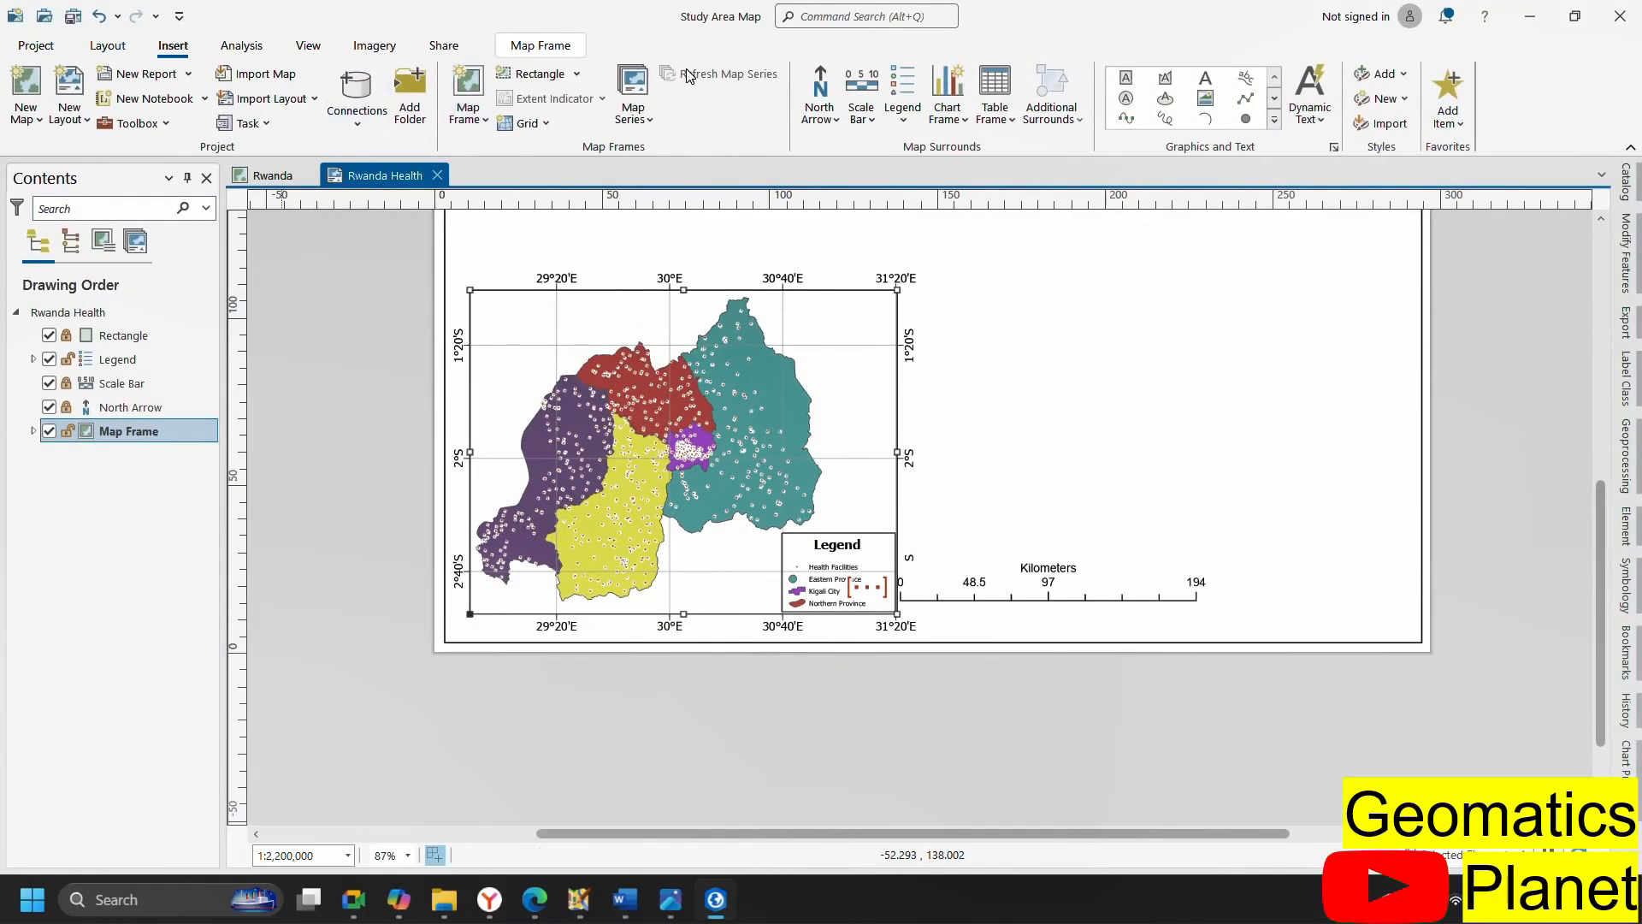
# Enlarge the legend so all province entries fit, and align it with the map frame's lower-right corner
pyautogui.scroll(-6, 844, 610)
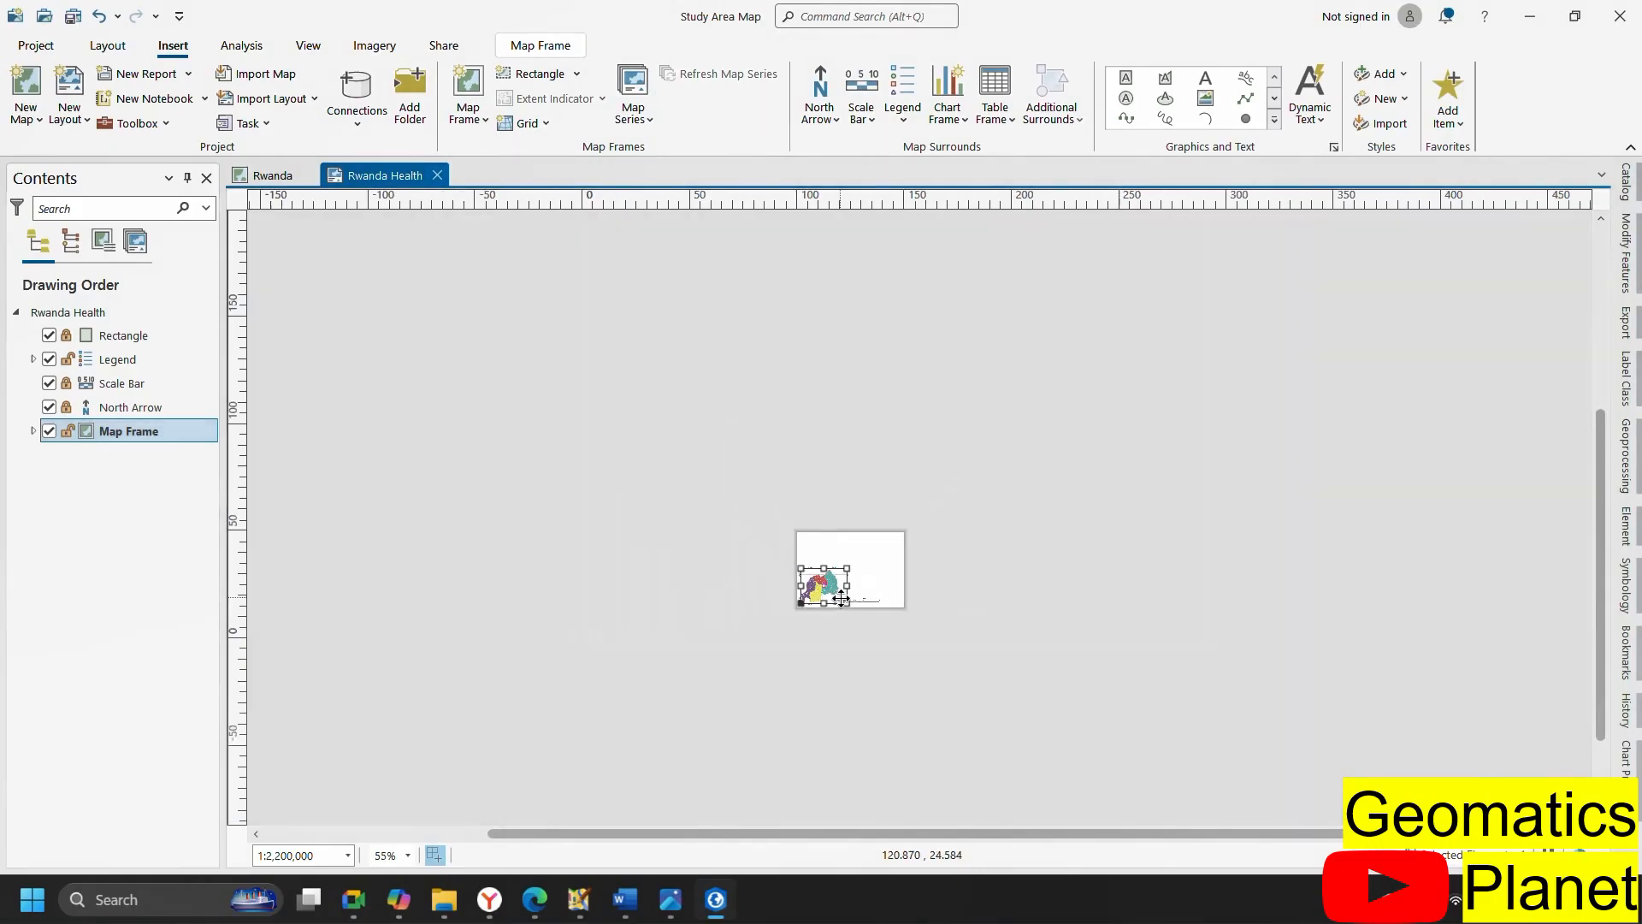
pyautogui.scroll(3, 834, 616)
pyautogui.scroll(5, 833, 616)
pyautogui.click(845, 562)
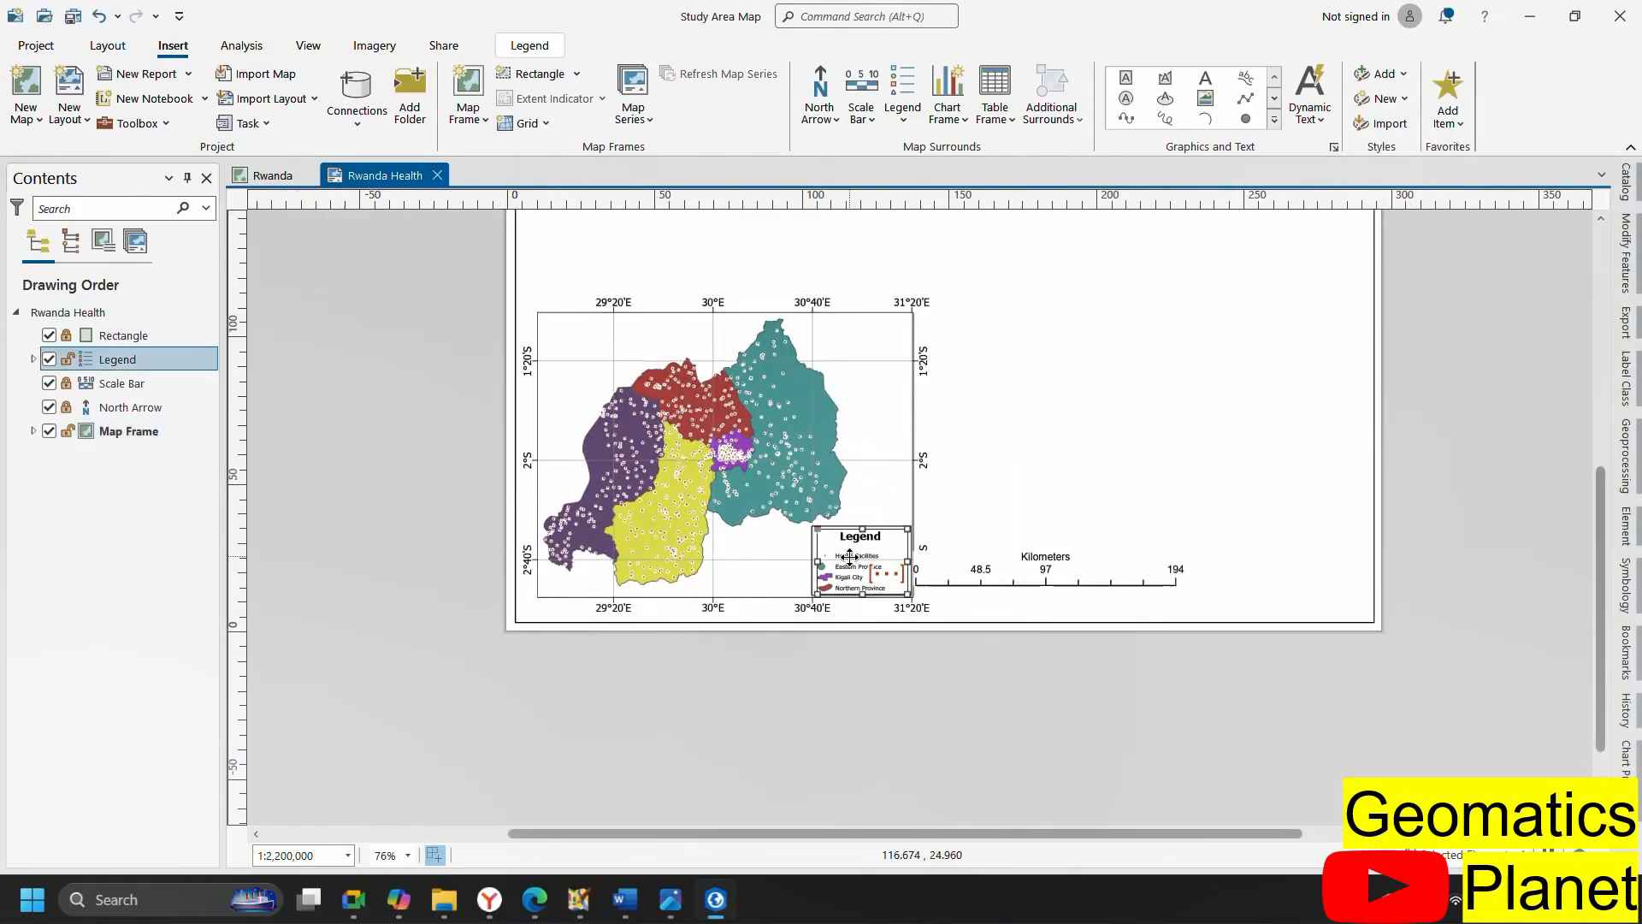
pyautogui.scroll(5, 809, 572)
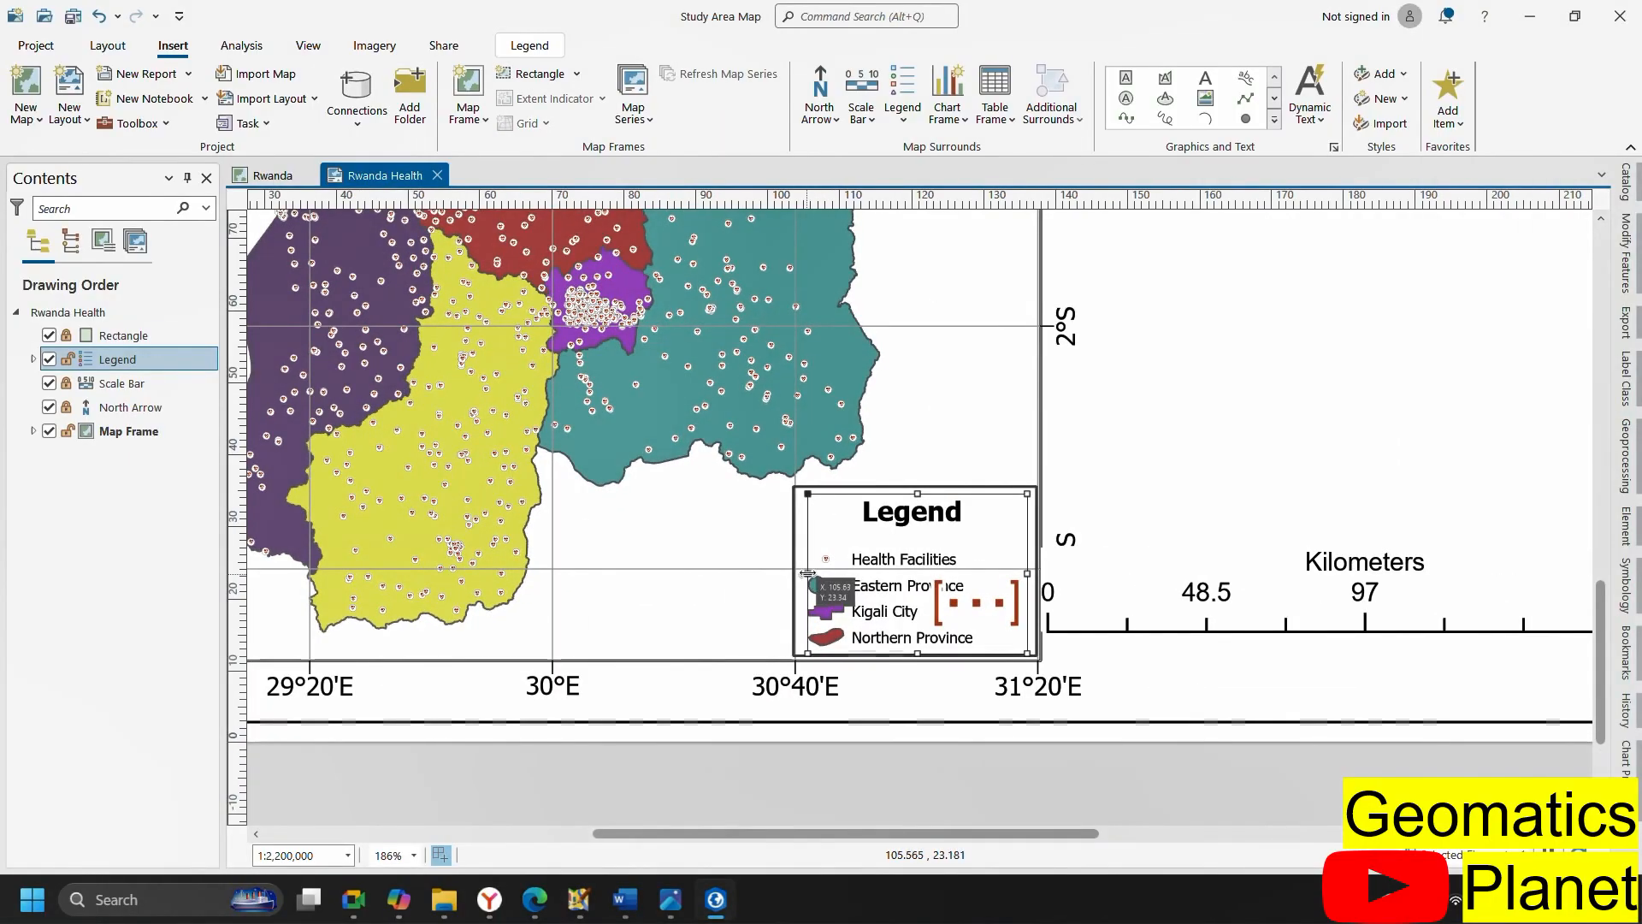
pyautogui.moveTo(808, 572); pyautogui.dragTo(773, 570)
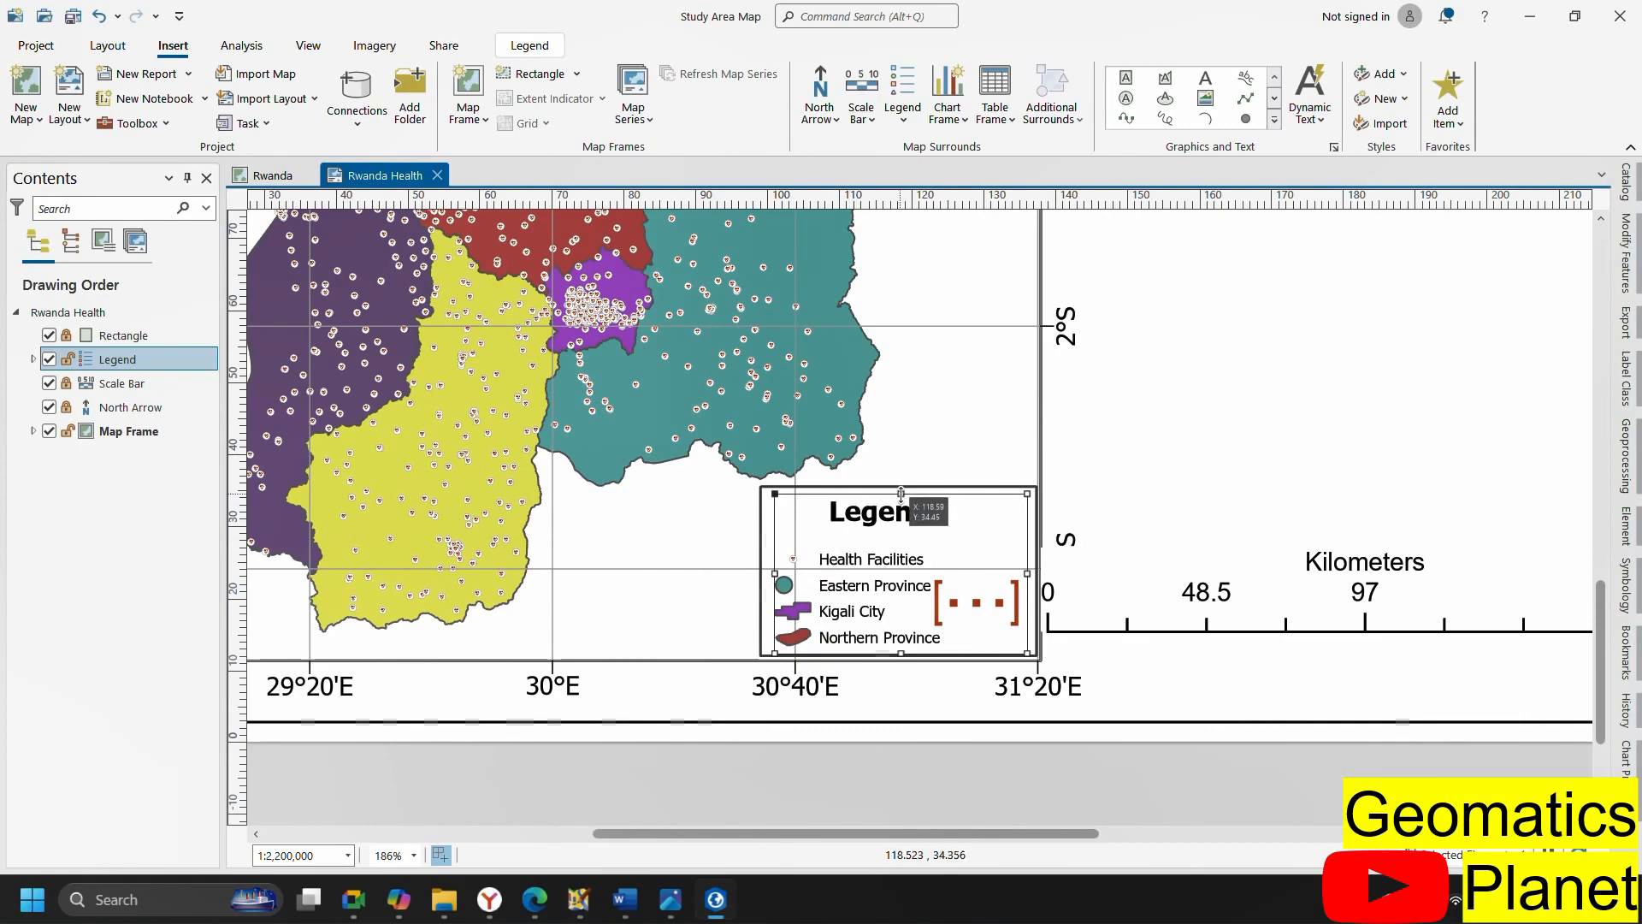
pyautogui.moveTo(901, 494); pyautogui.dragTo(896, 430)
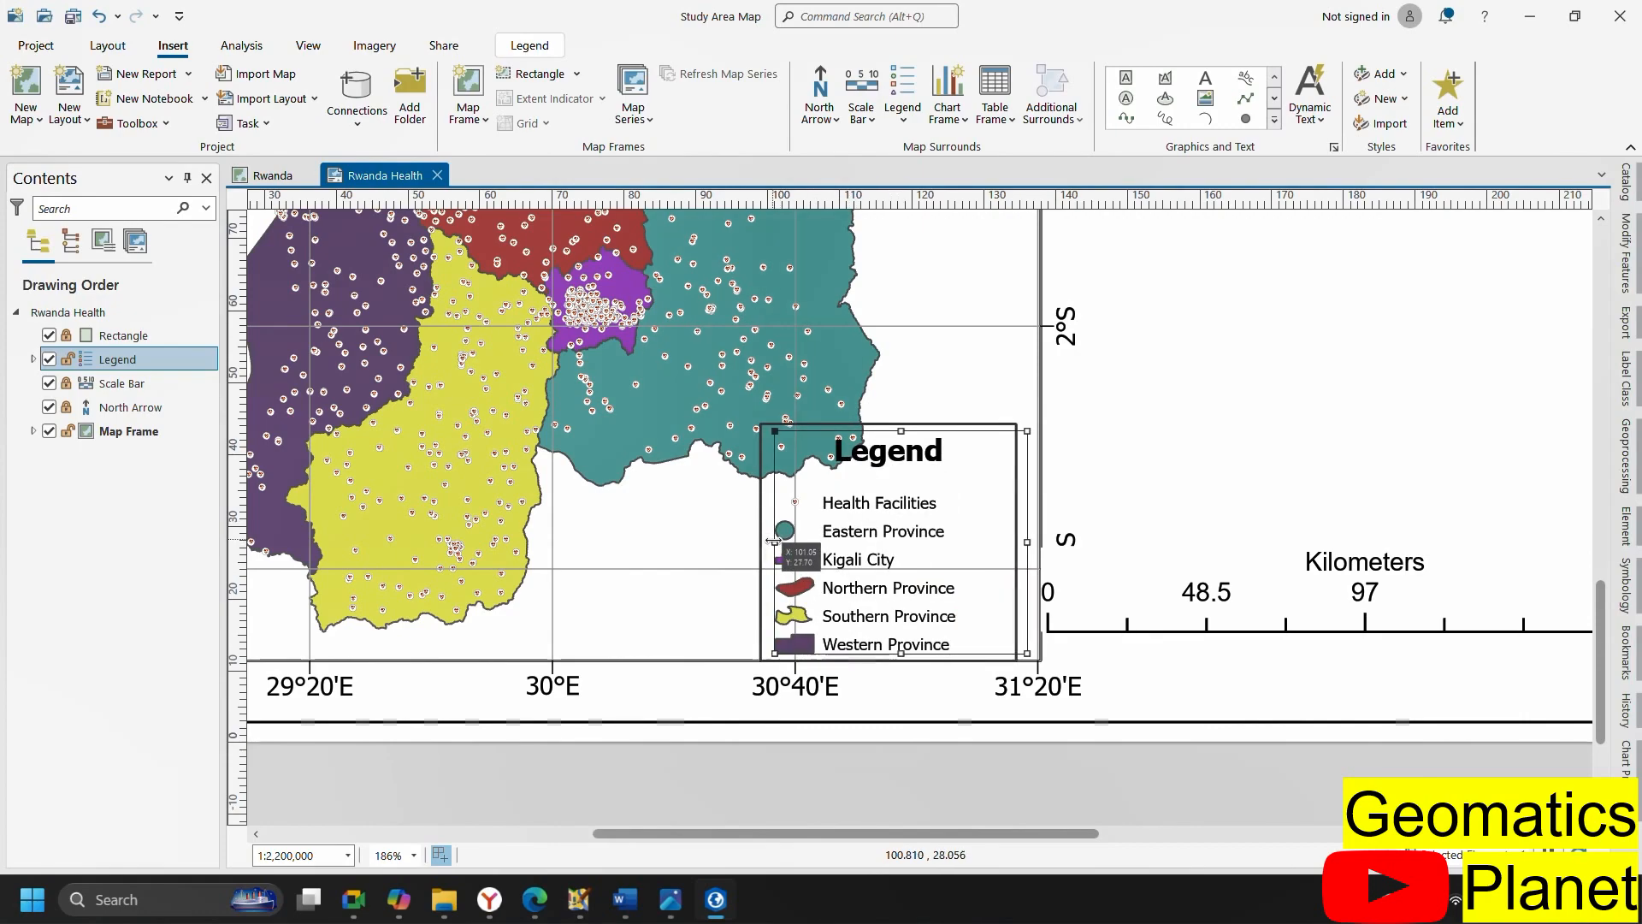
pyautogui.moveTo(799, 535); pyautogui.dragTo(825, 541)
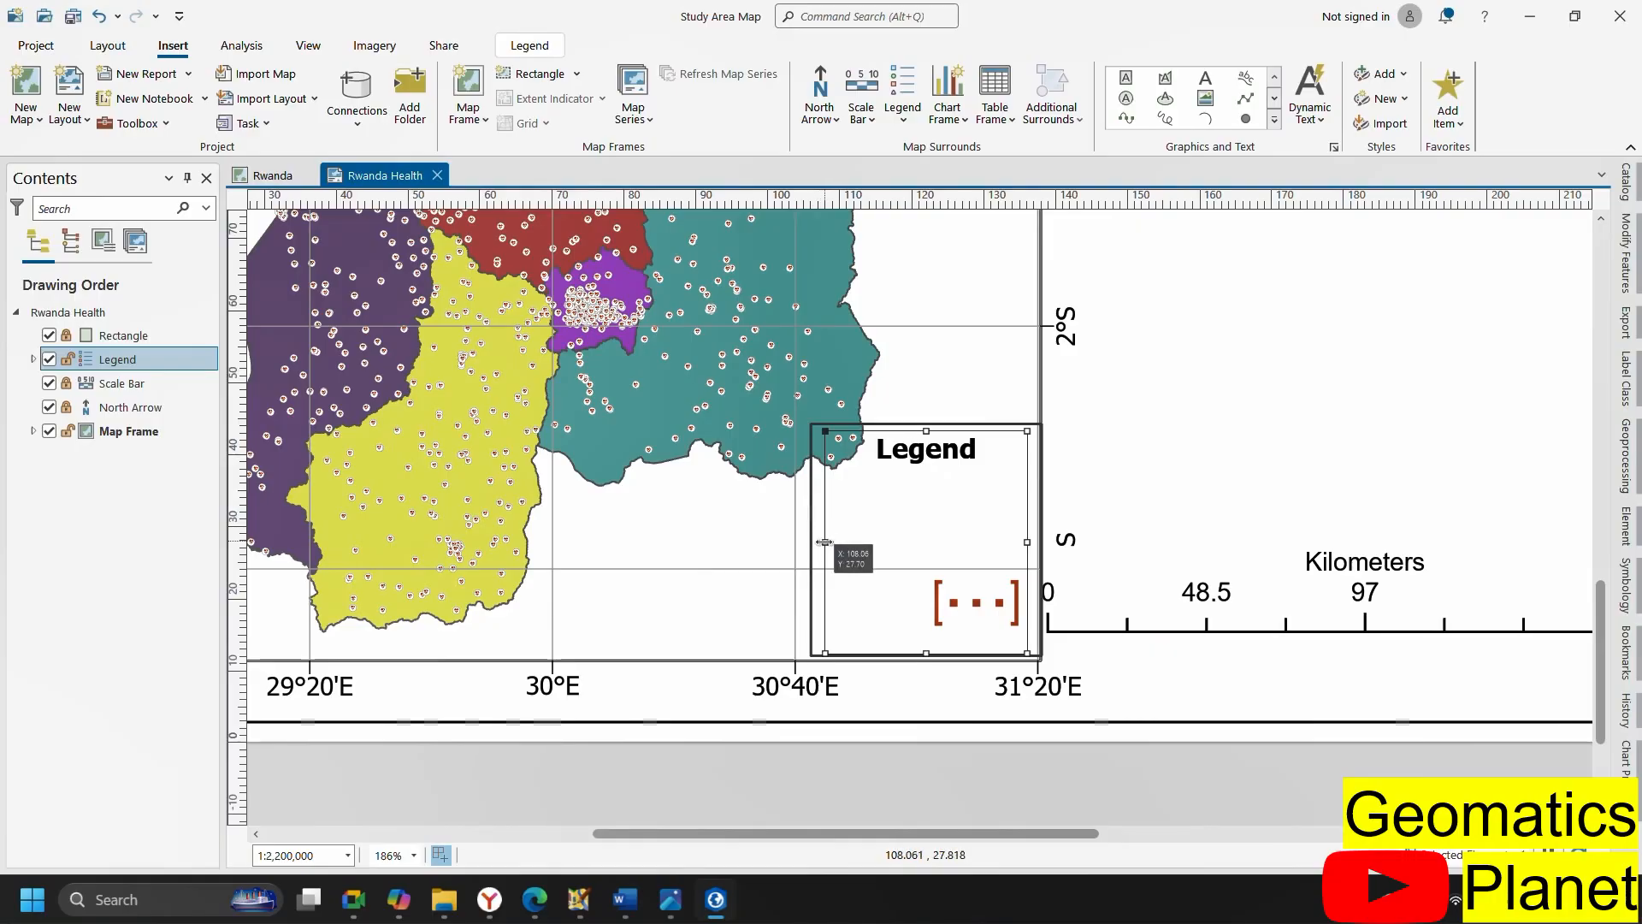
pyautogui.moveTo(823, 541); pyautogui.dragTo(804, 541)
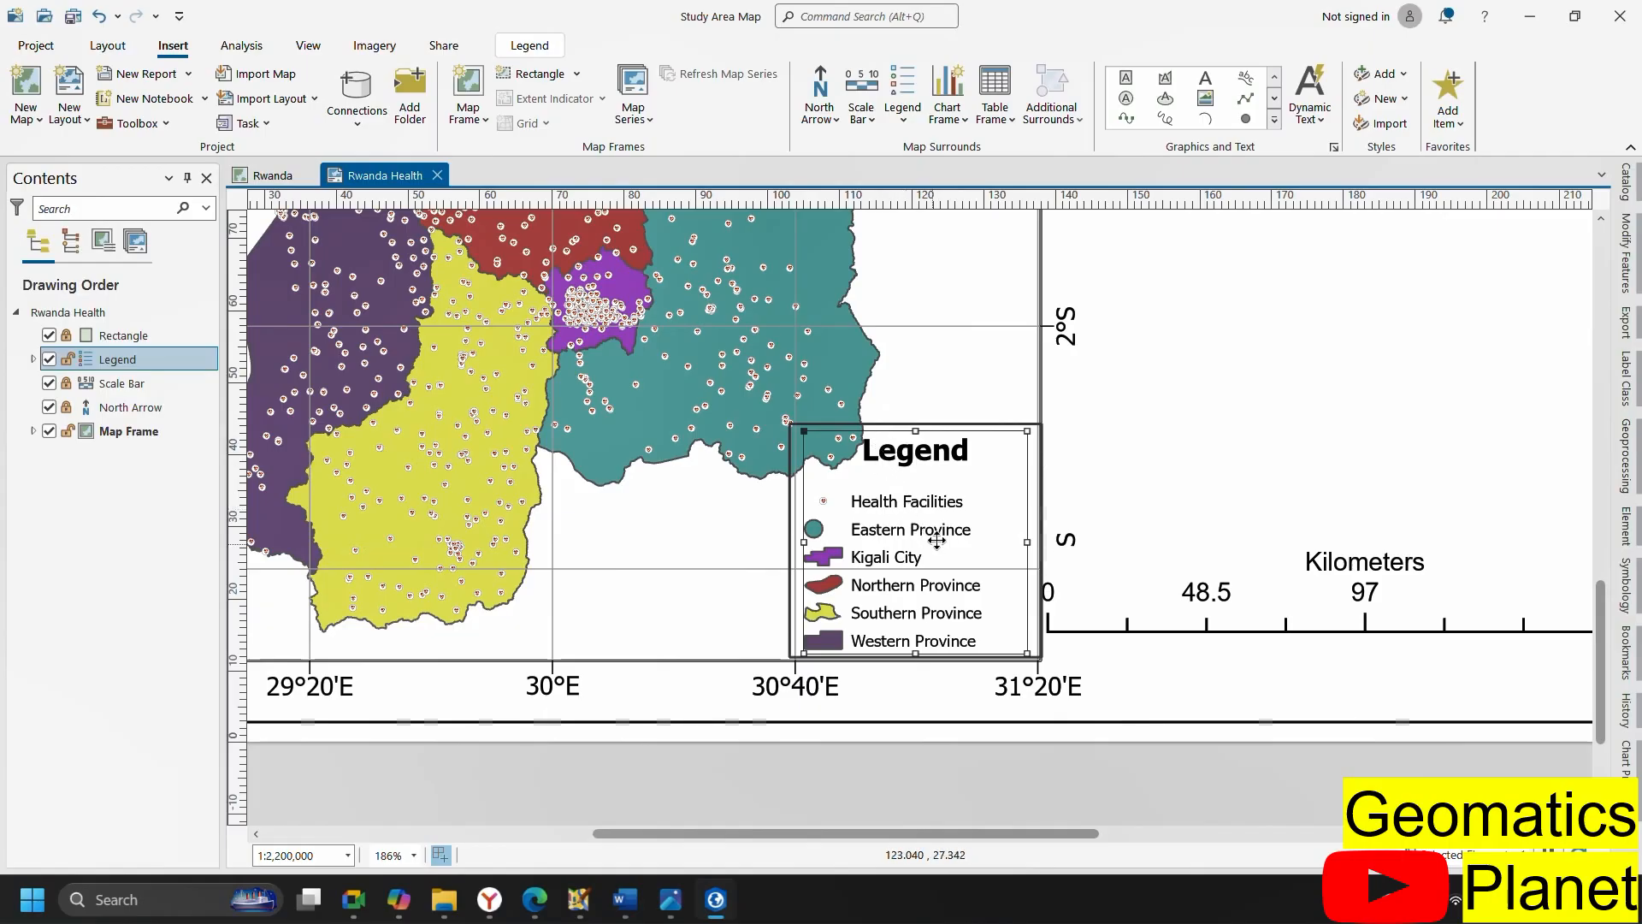
pyautogui.moveTo(936, 540); pyautogui.dragTo(937, 543)
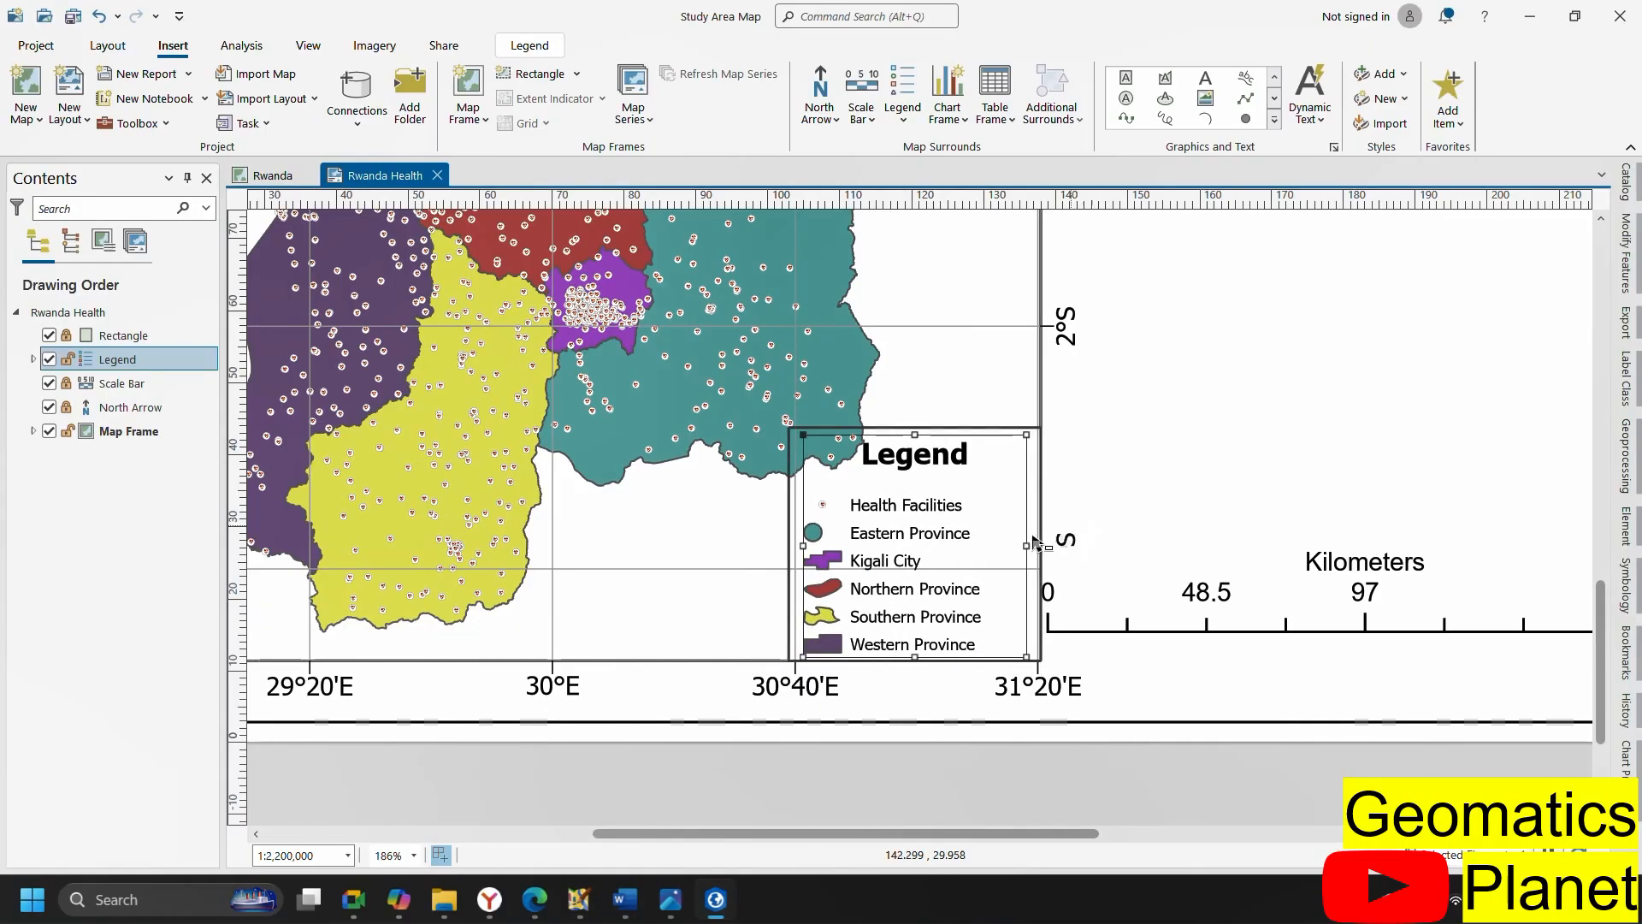
pyautogui.click(731, 571)
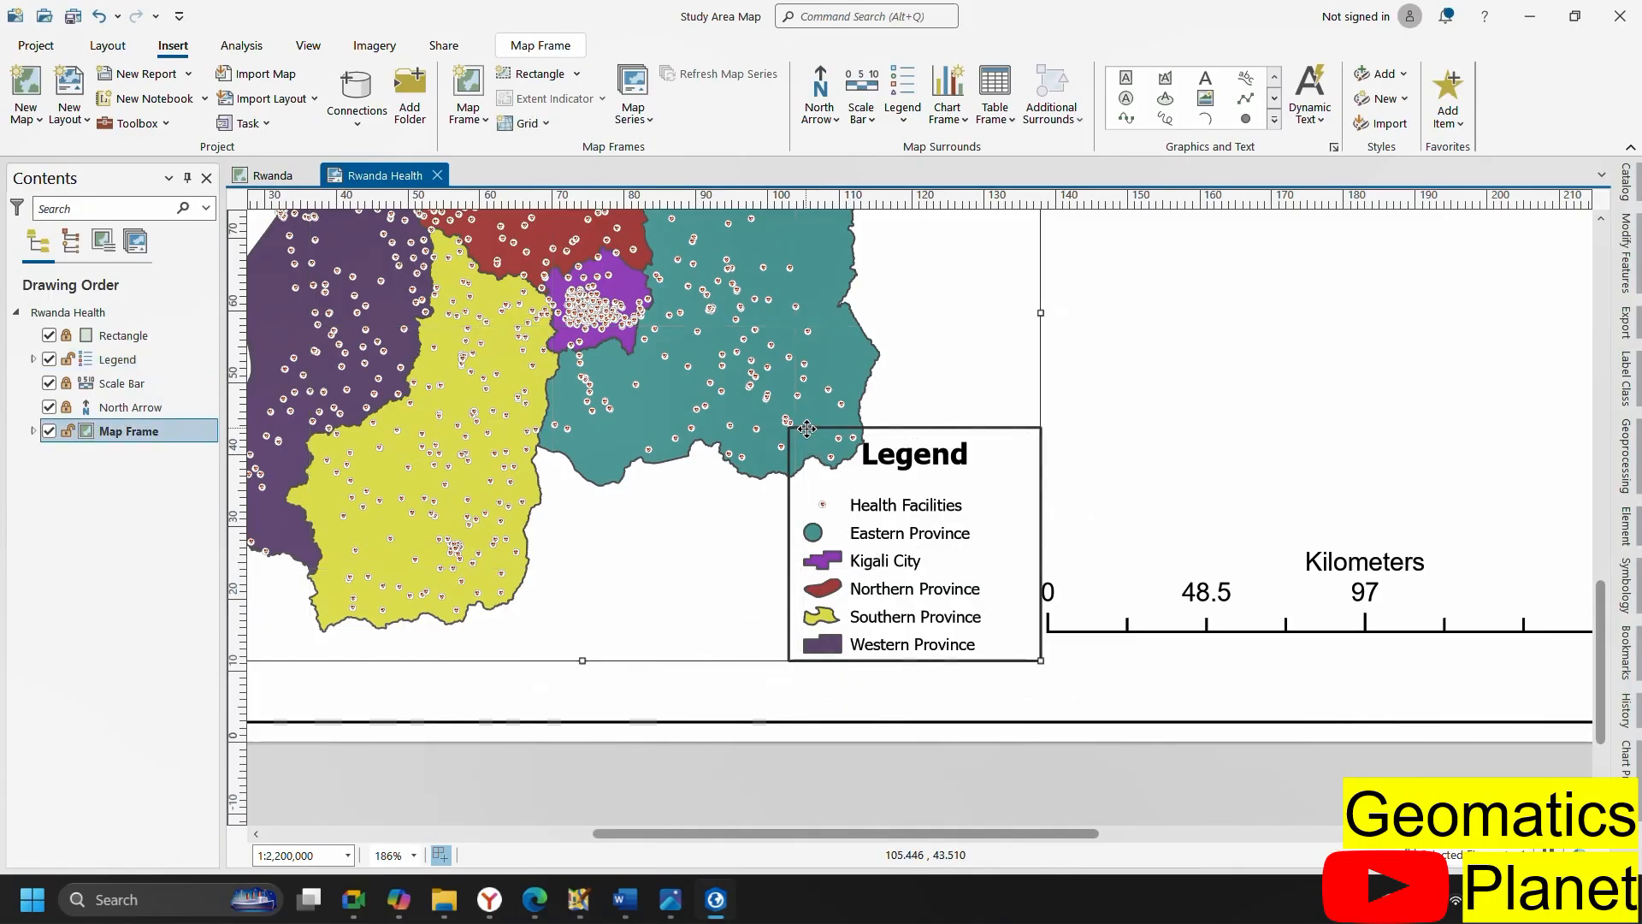
# Check the legend's placement inside the map frame and lock the legend against further selection
pyautogui.click(839, 525)
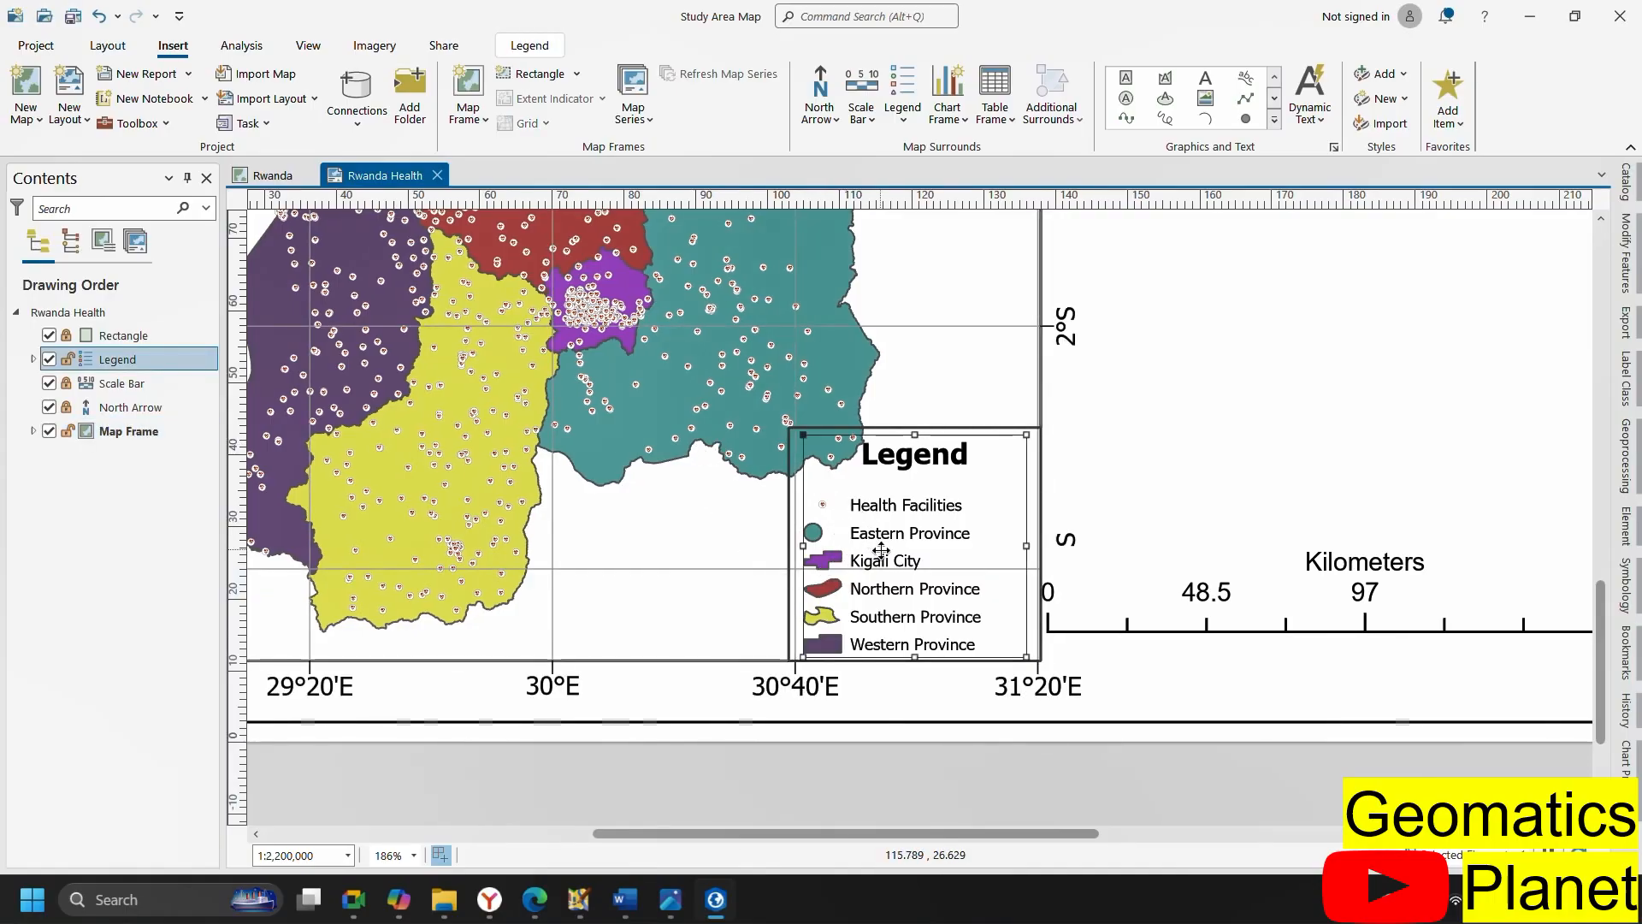
pyautogui.scroll(3, 845, 528)
pyautogui.scroll(-3, 847, 492)
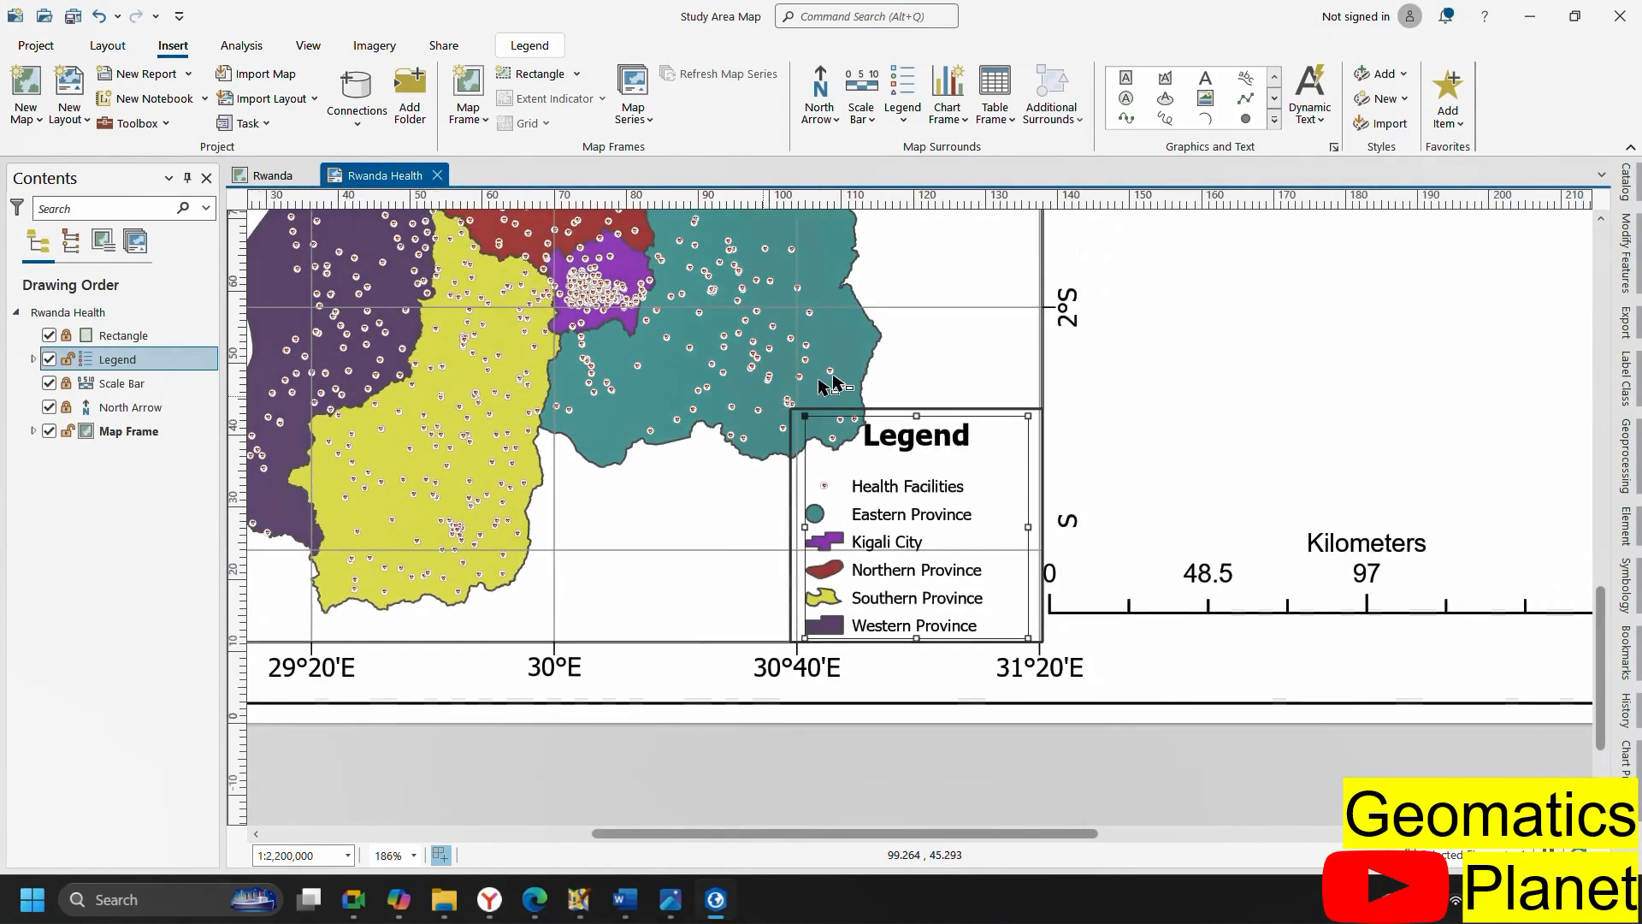
pyautogui.scroll(-4, 817, 550)
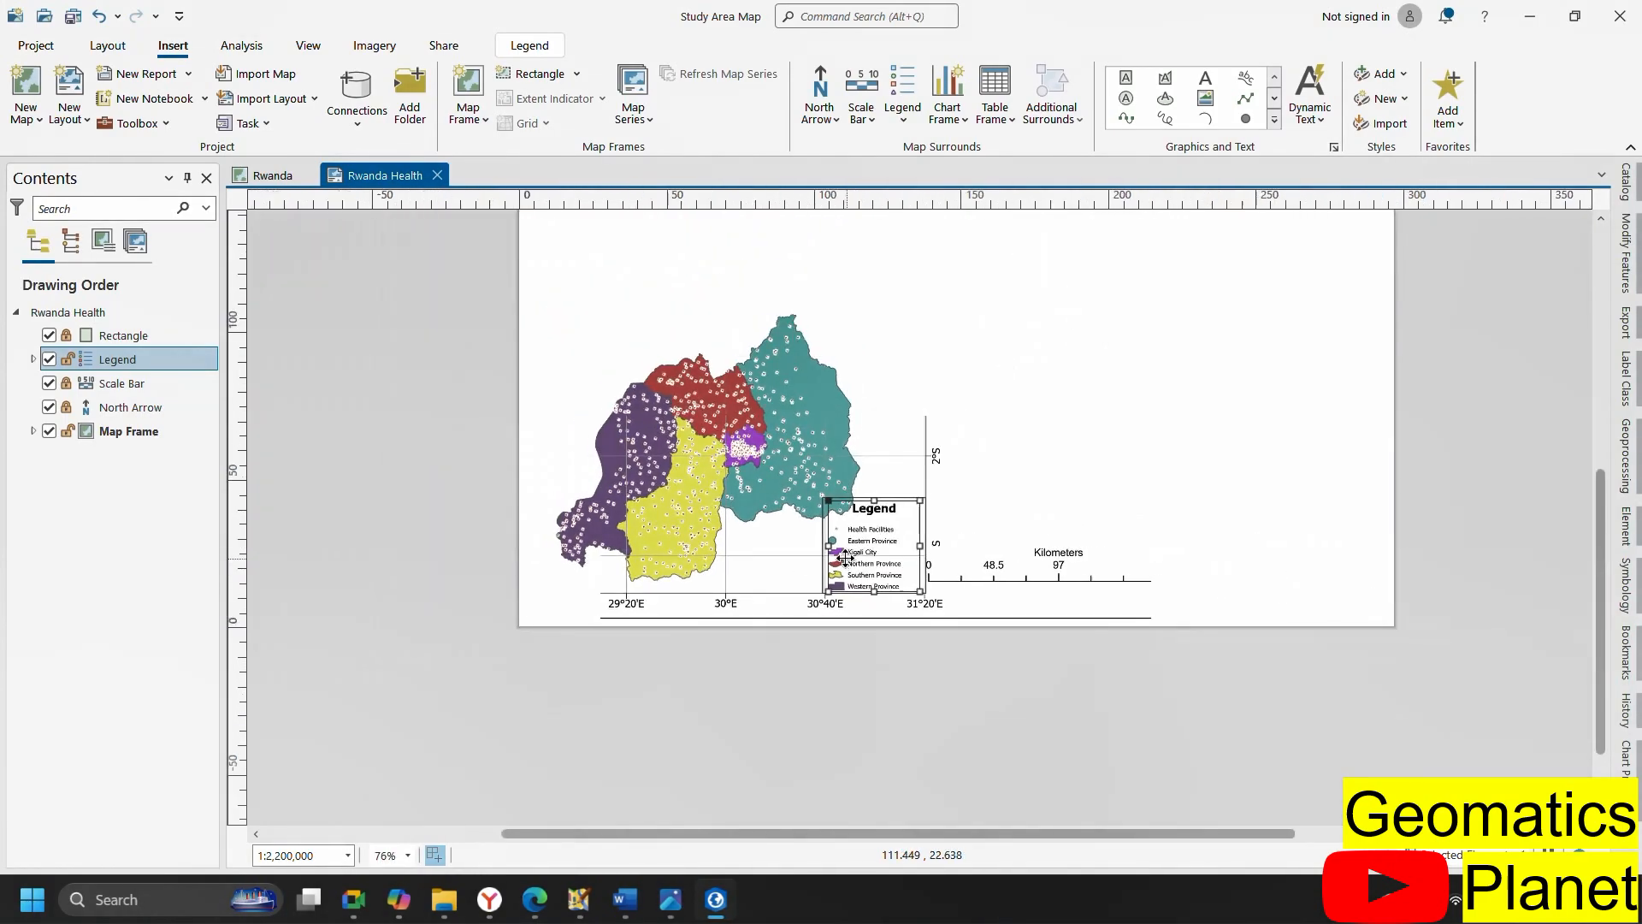
pyautogui.click(1043, 566)
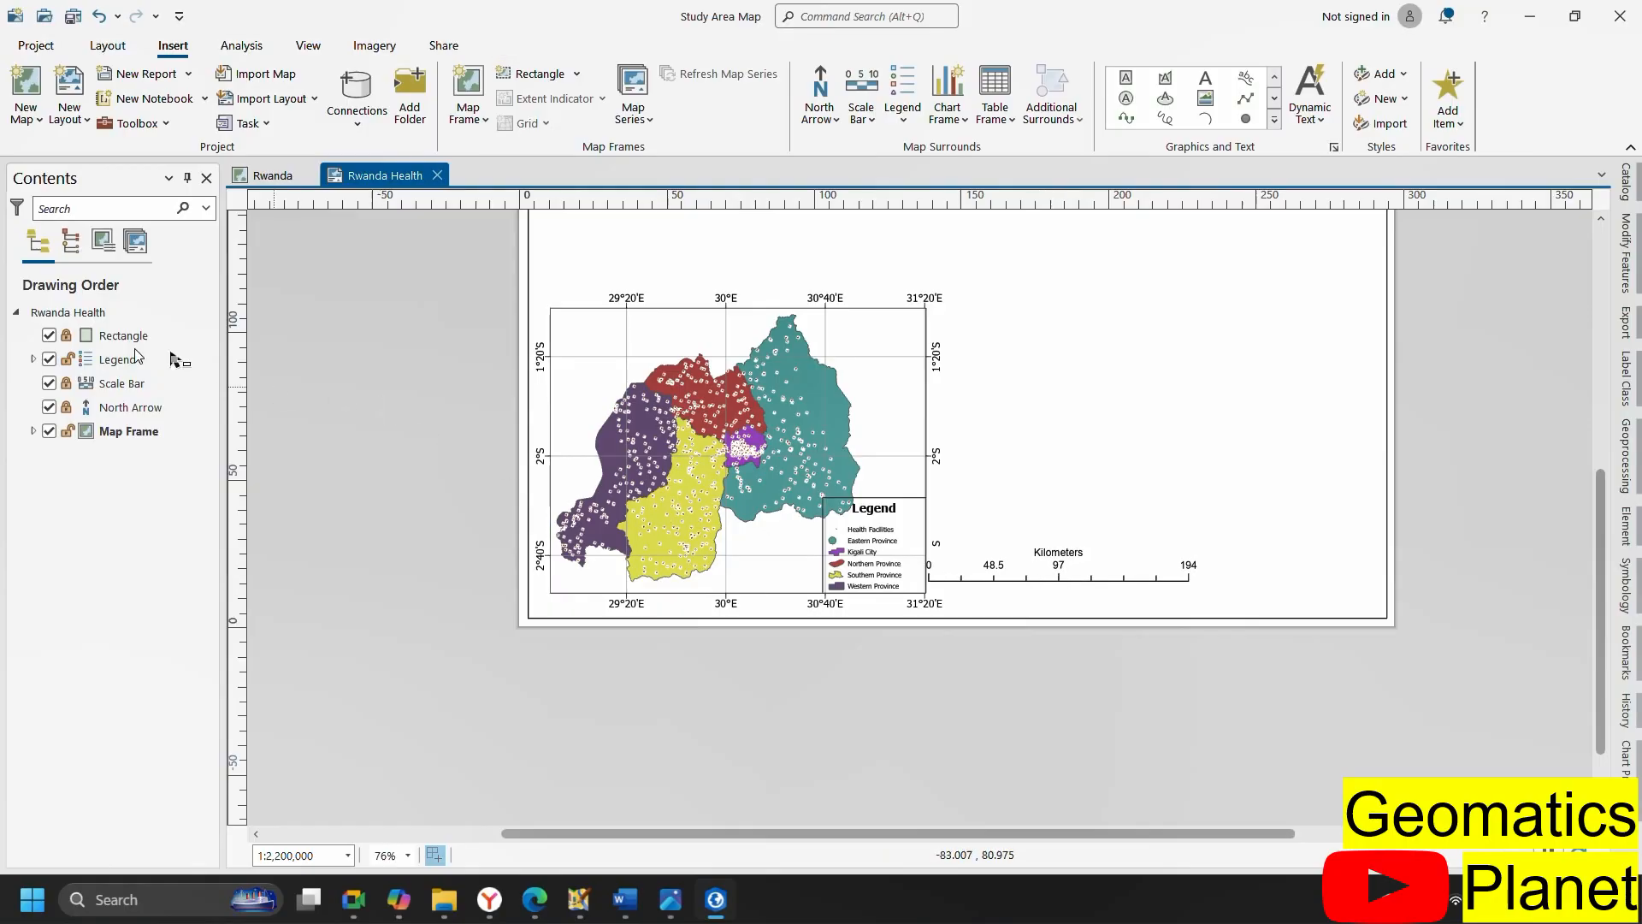
pyautogui.click(70, 364)
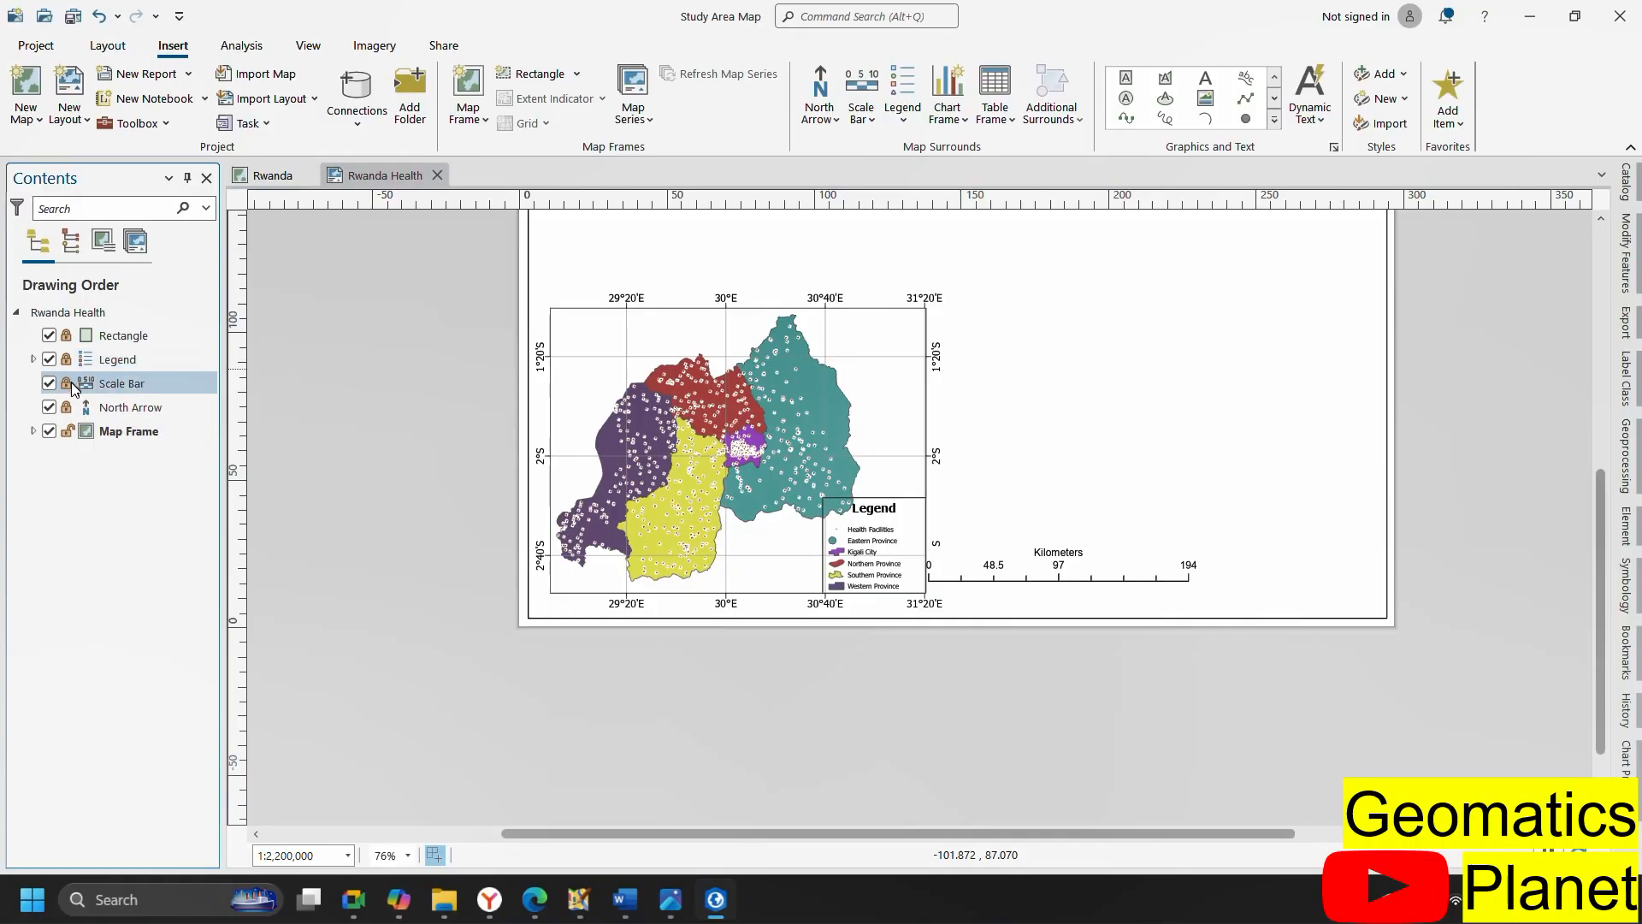
# Unlock the scale bar and move it into the map frame's lower-left corner, beside the legend
pyautogui.click(68, 385)
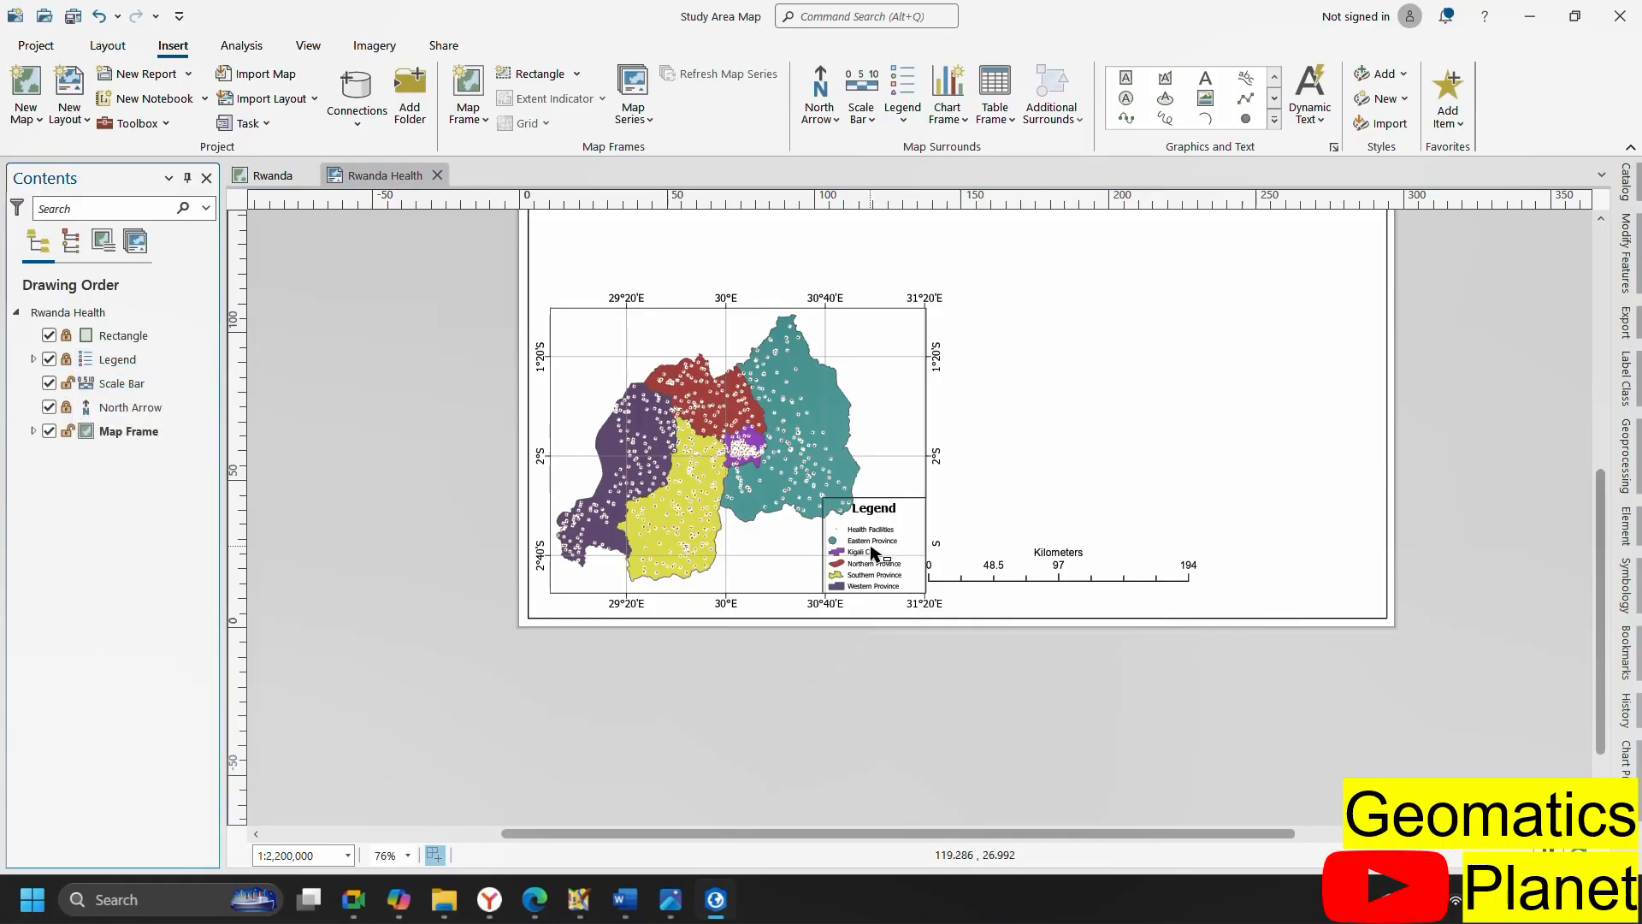
pyautogui.click(1036, 570)
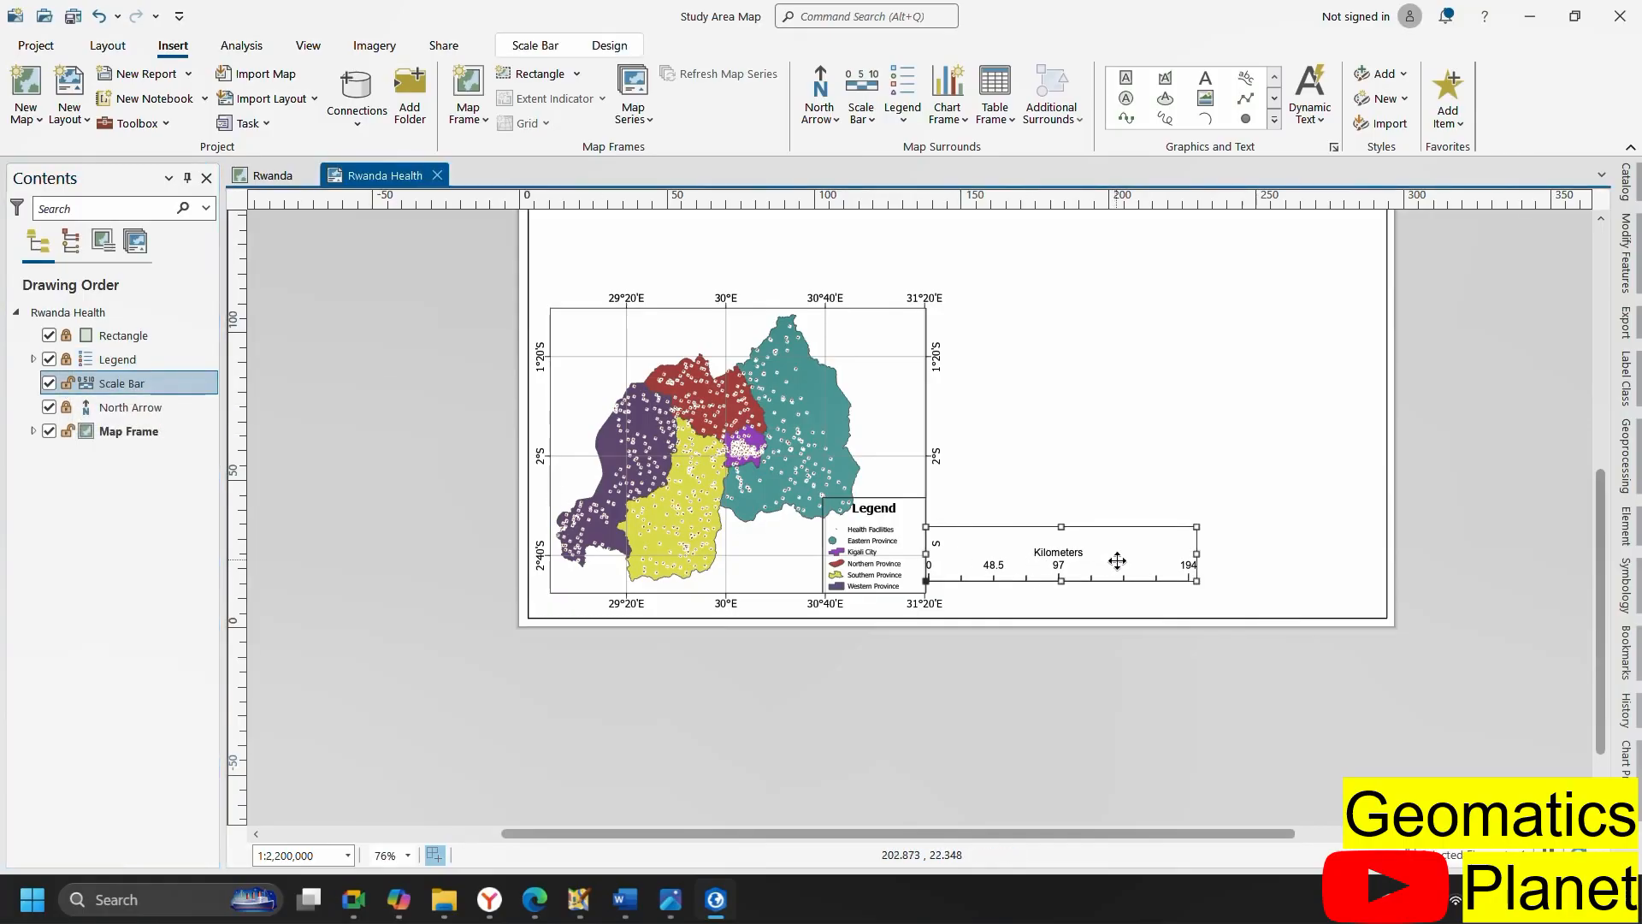
pyautogui.moveTo(1117, 560); pyautogui.dragTo(733, 572)
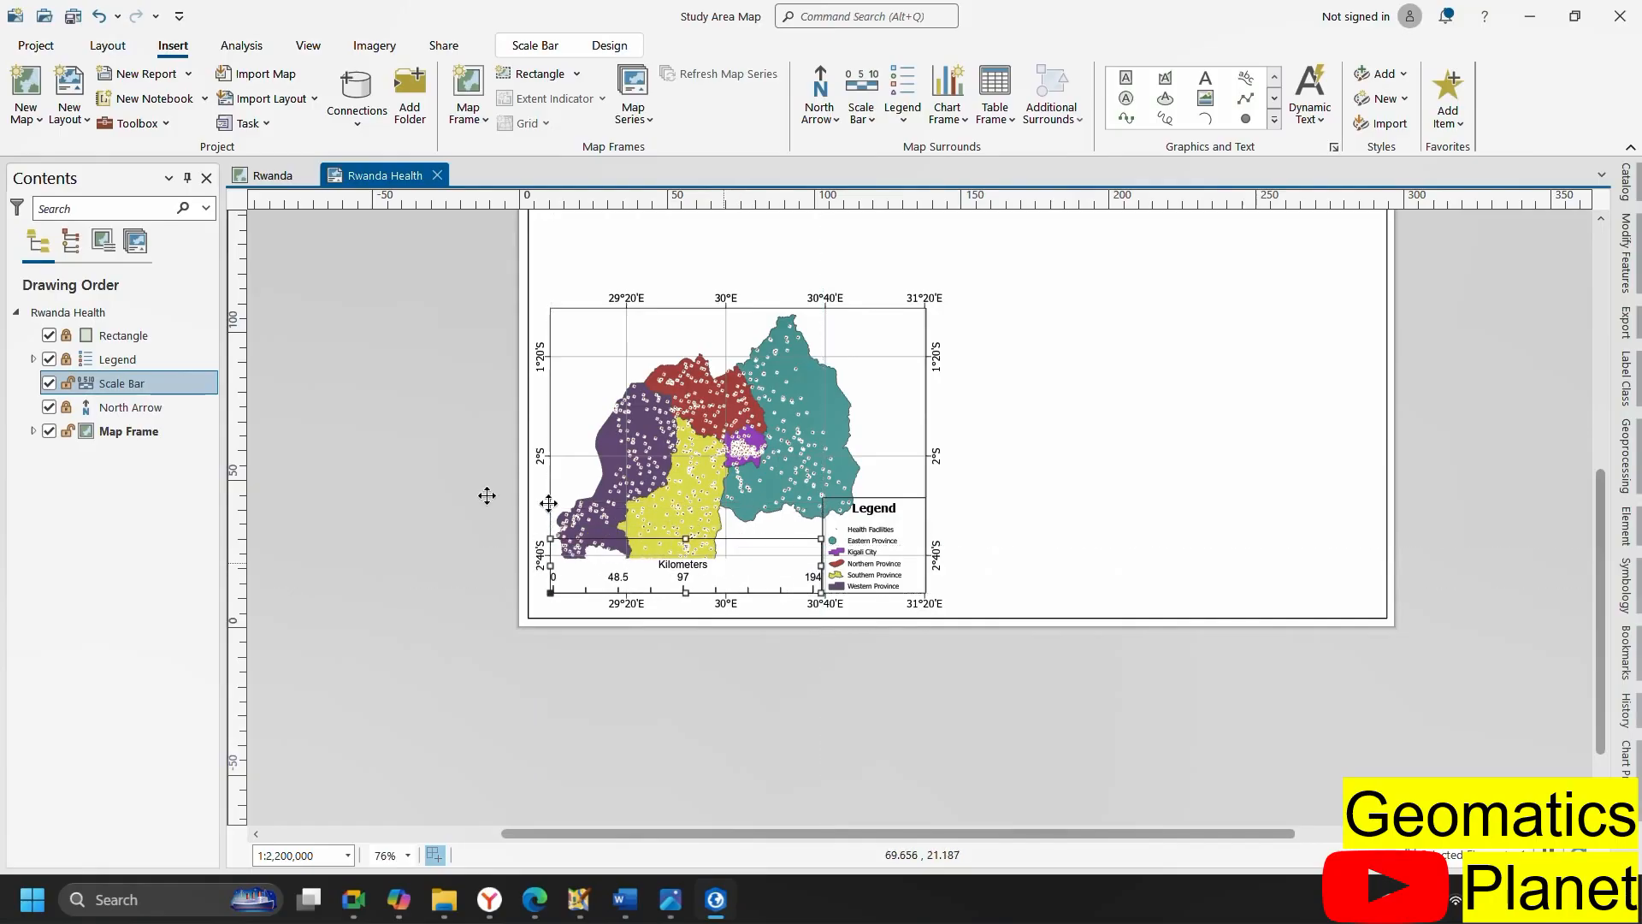
# Unlock the north arrow, try it over the Rwanda map, and place it in the page's upper-right corner
pyautogui.scroll(-2, 1012, 568)
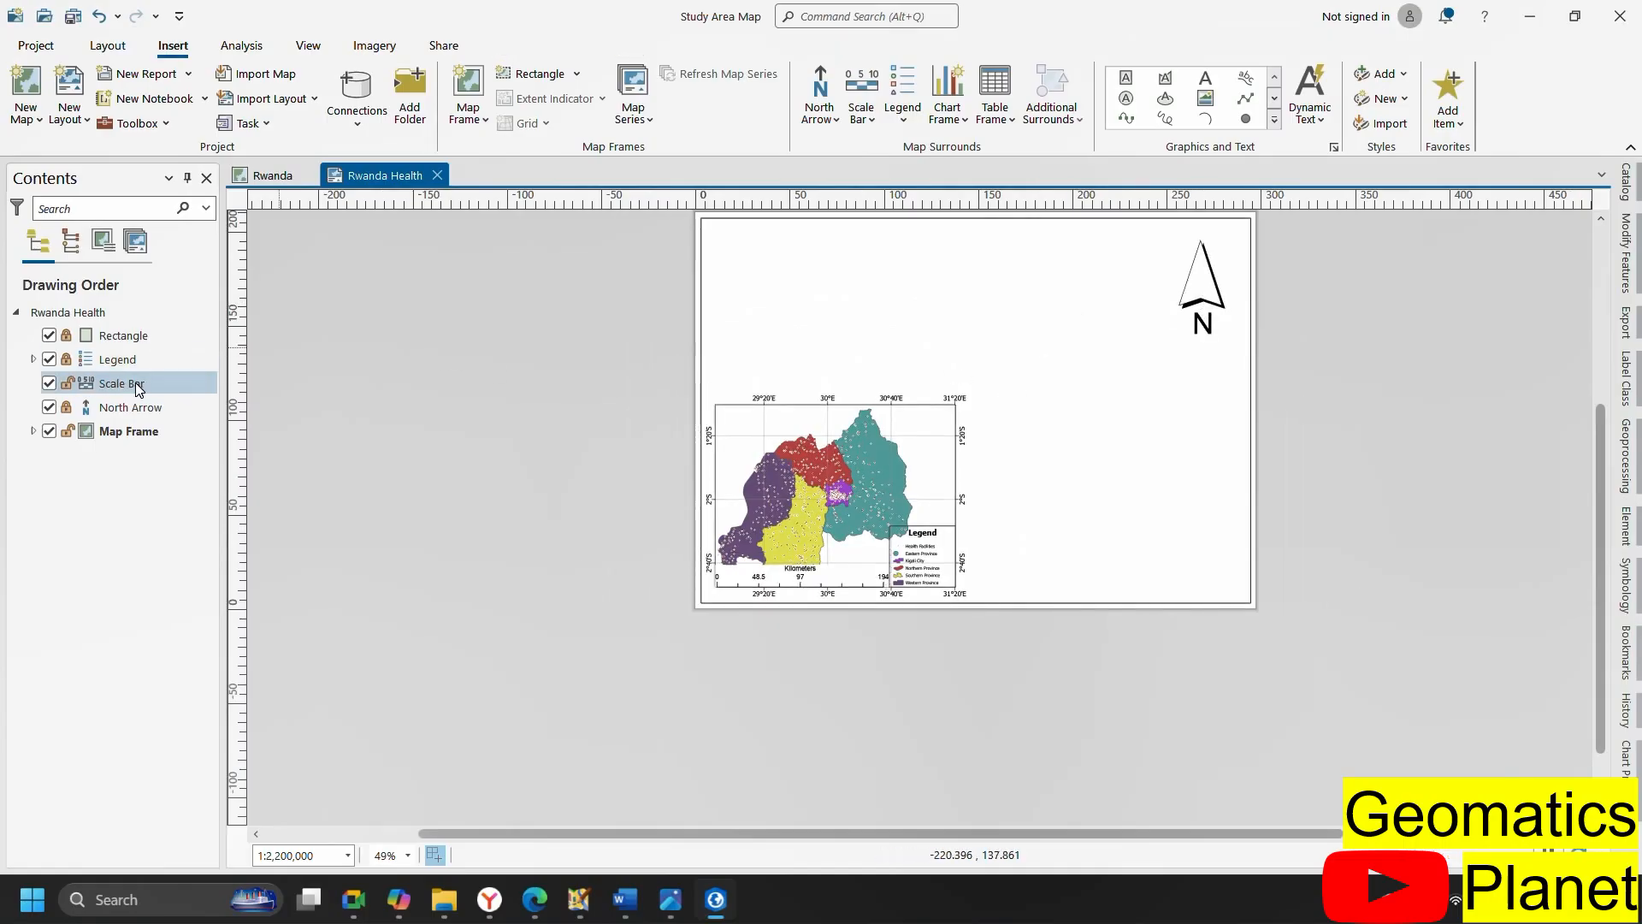
pyautogui.click(68, 411)
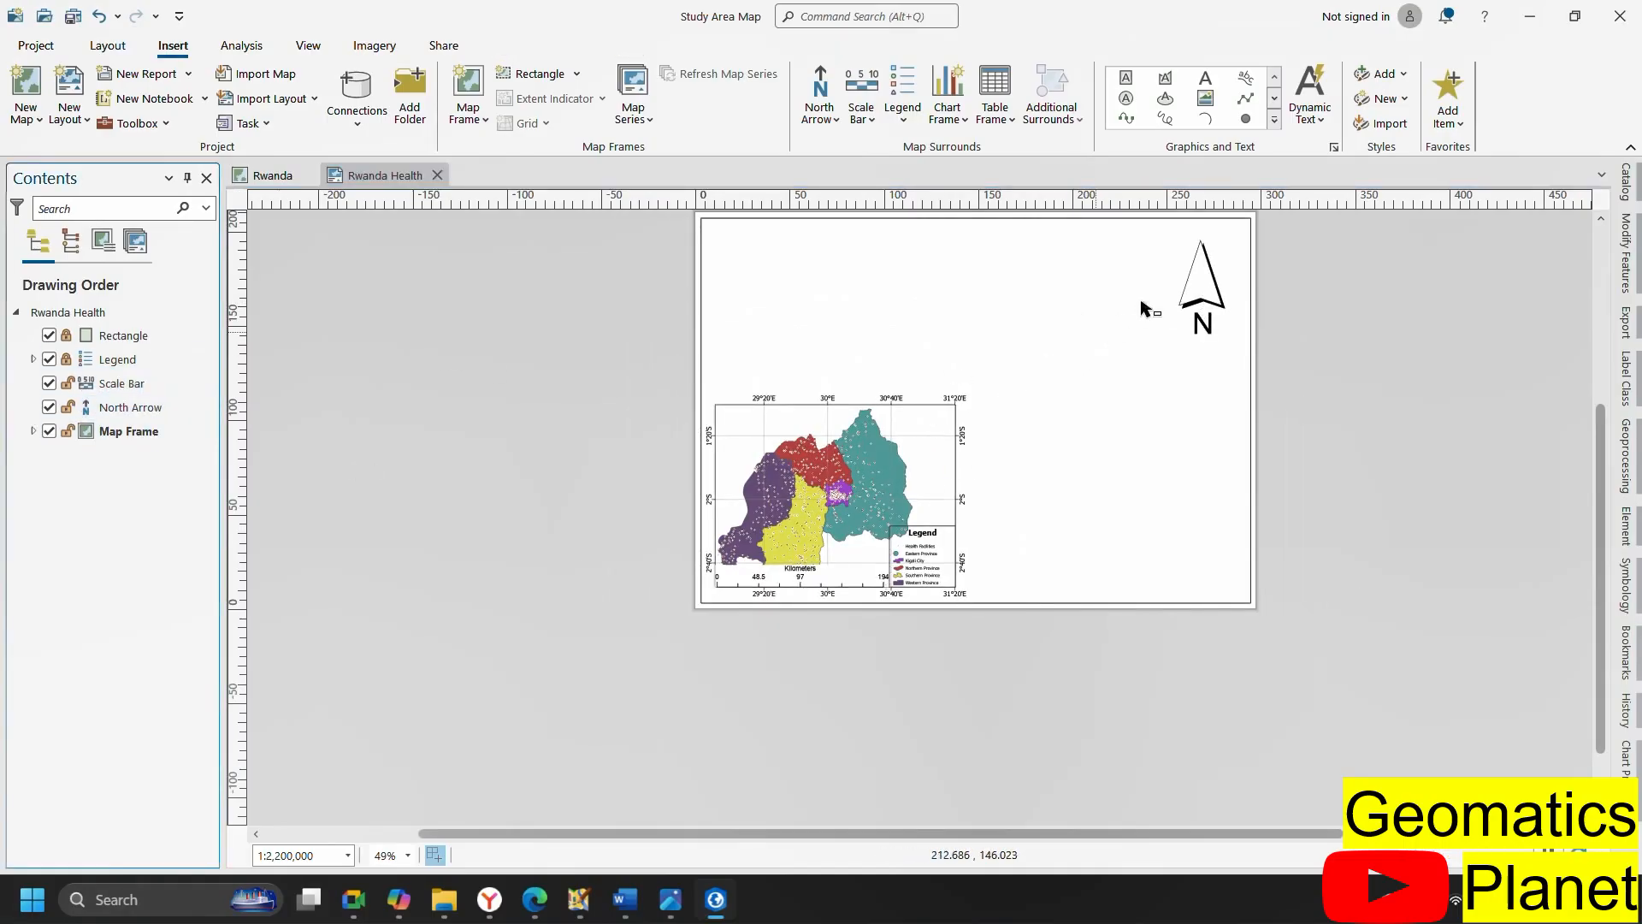
pyautogui.click(1201, 273)
pyautogui.moveTo(1200, 273); pyautogui.dragTo(739, 445)
pyautogui.moveTo(871, 428); pyautogui.dragTo(1212, 263)
pyautogui.click(1342, 561)
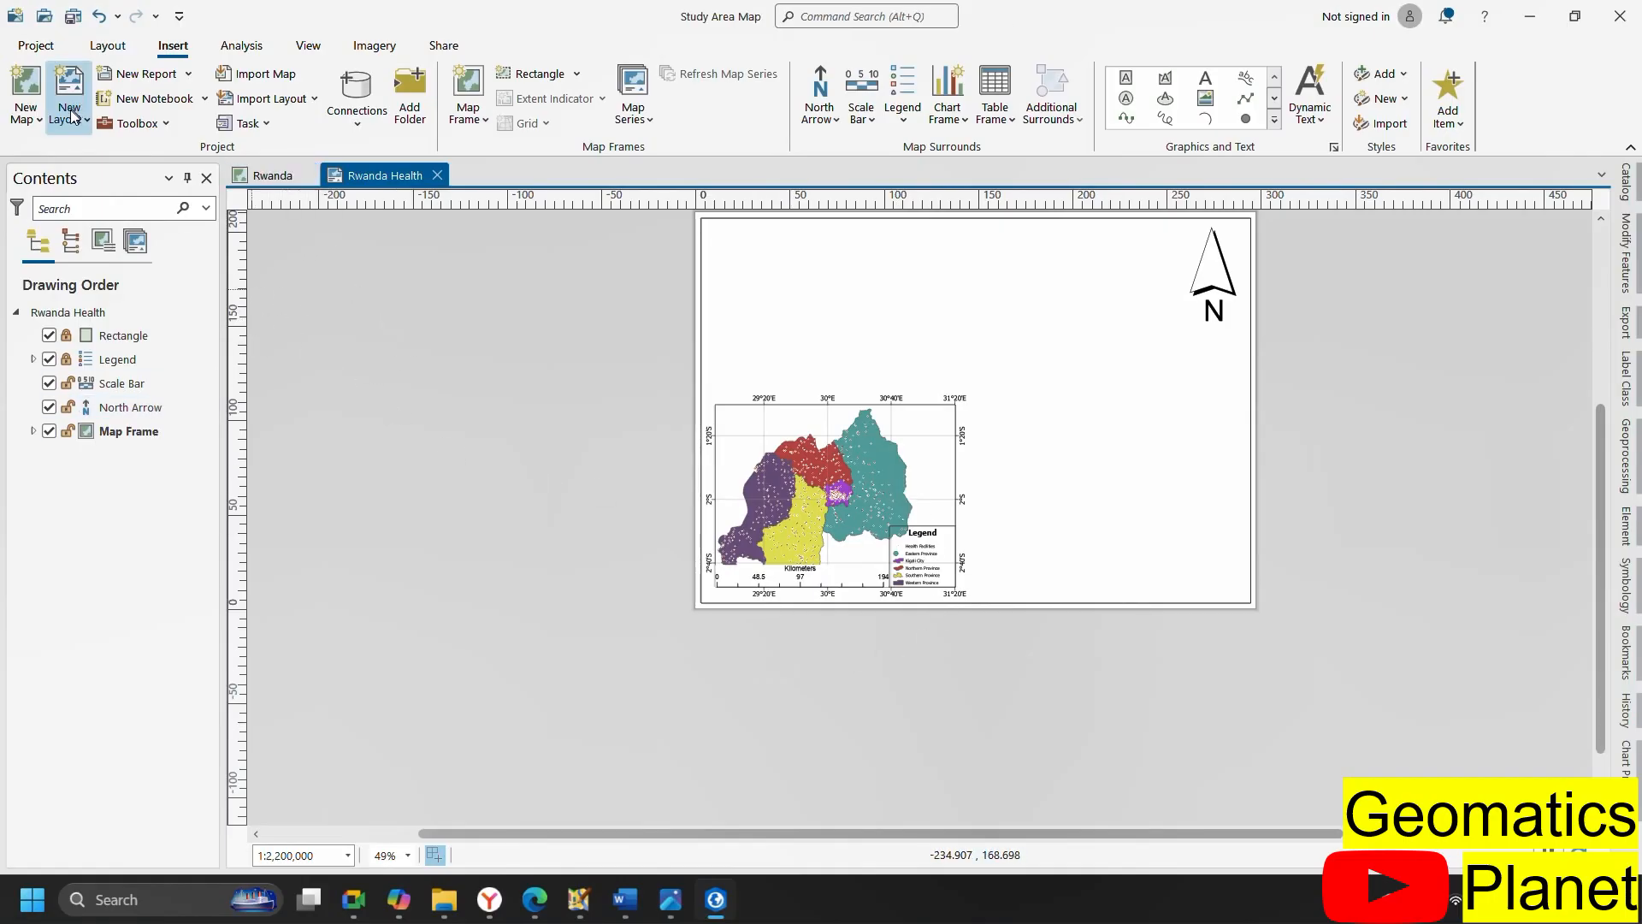
# Create a new map in the project, return to the Rwanda Health layout, and close the new map's view
pyautogui.click(38, 119)
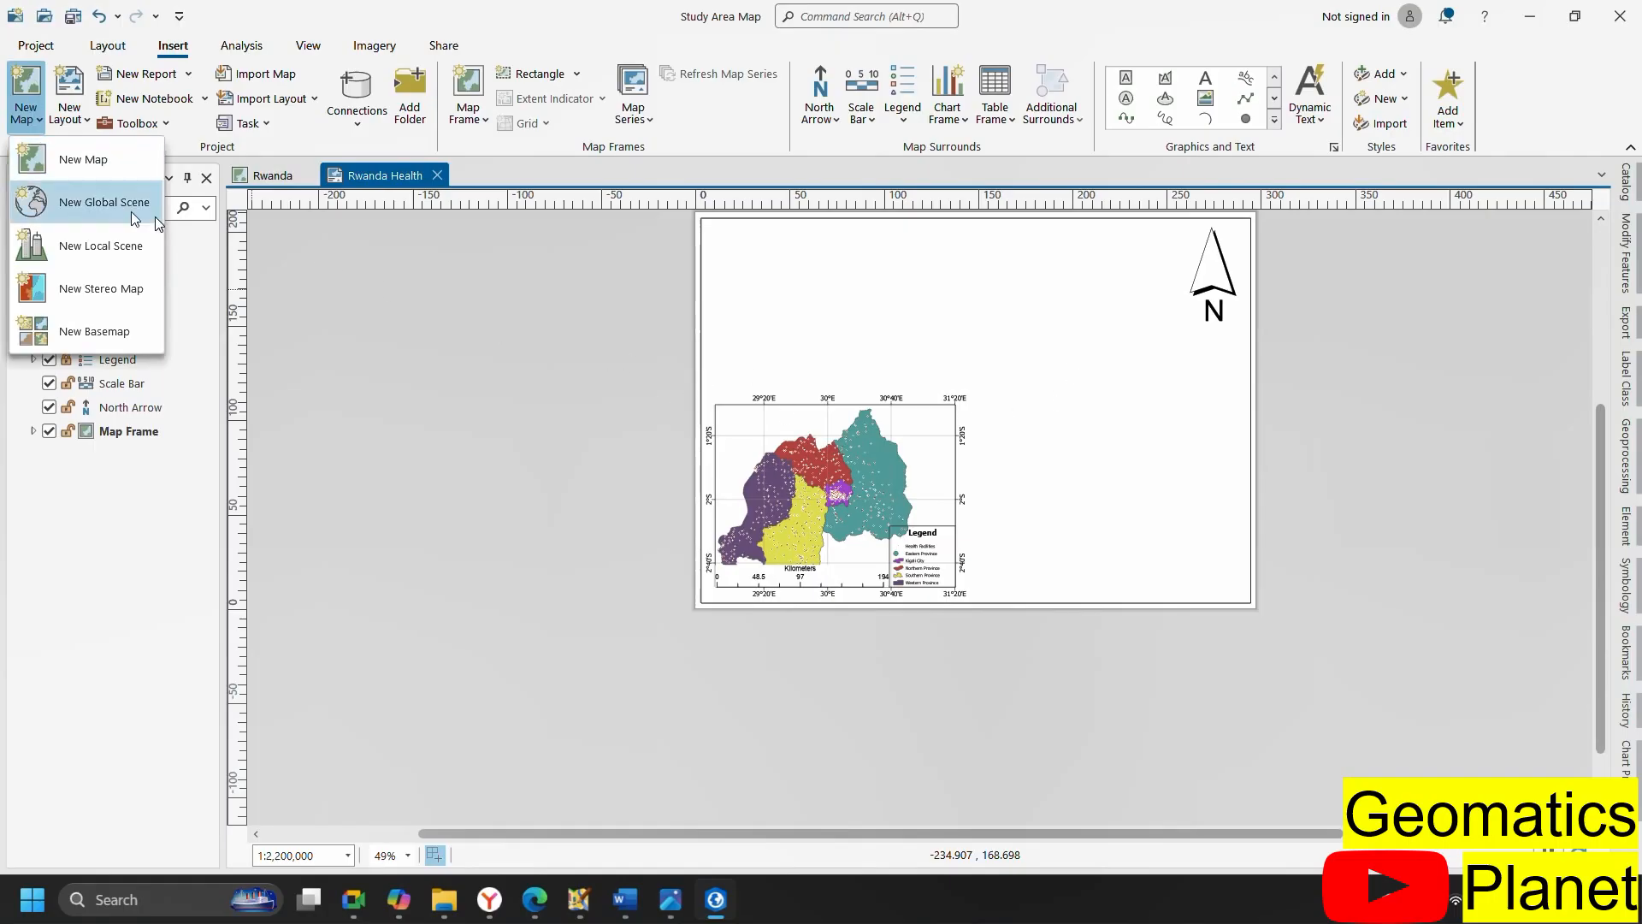
pyautogui.click(86, 161)
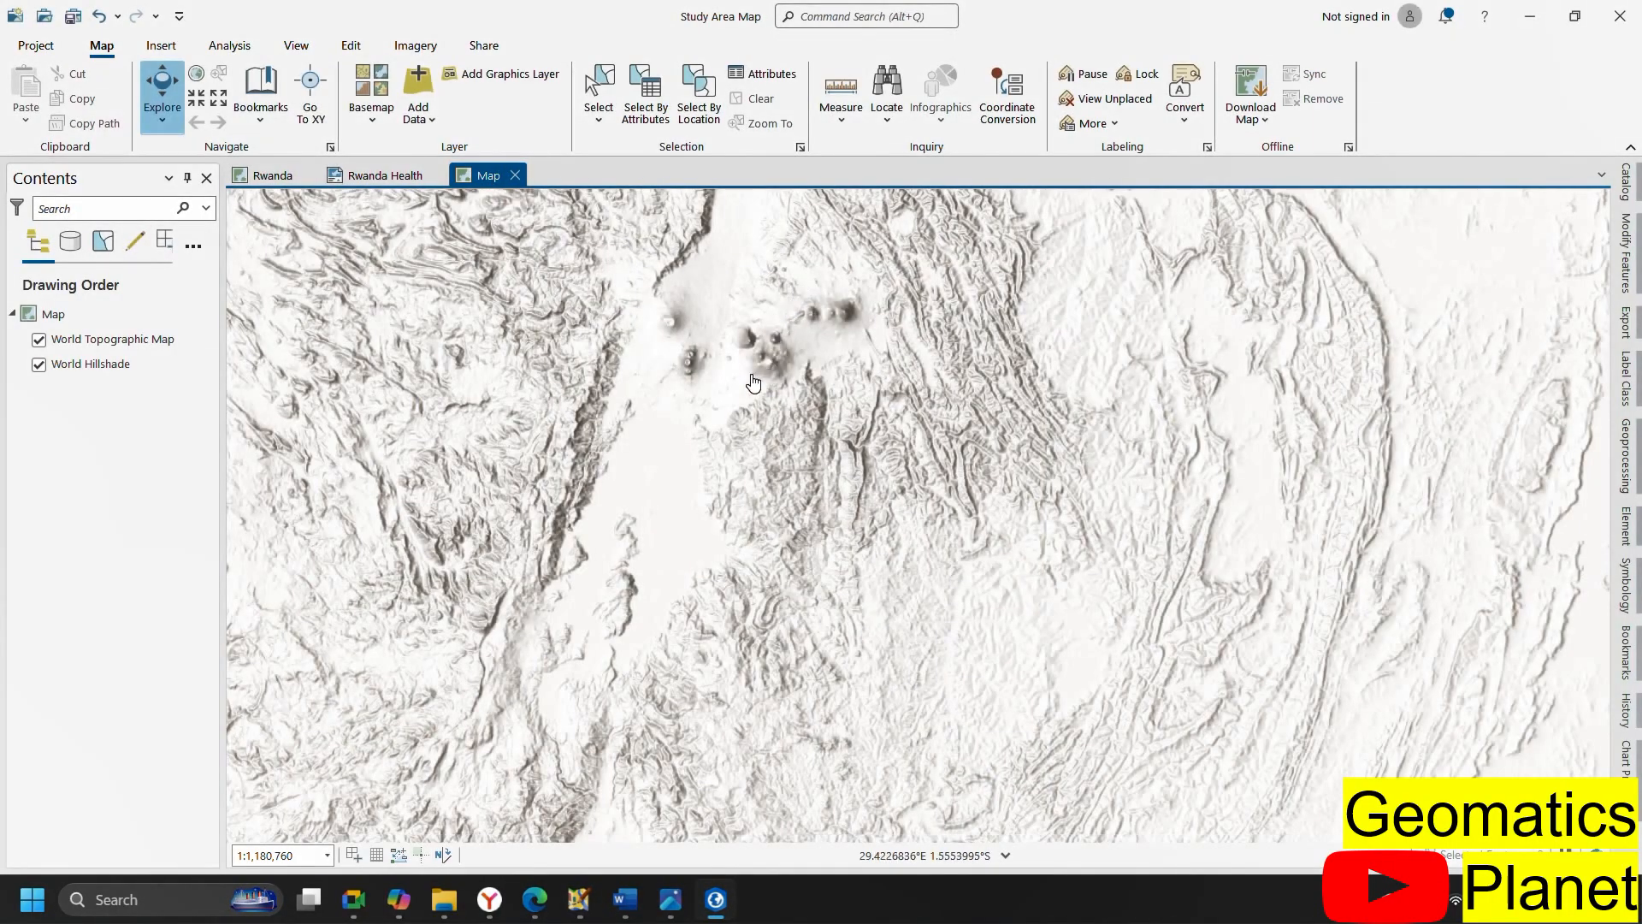
pyautogui.click(371, 176)
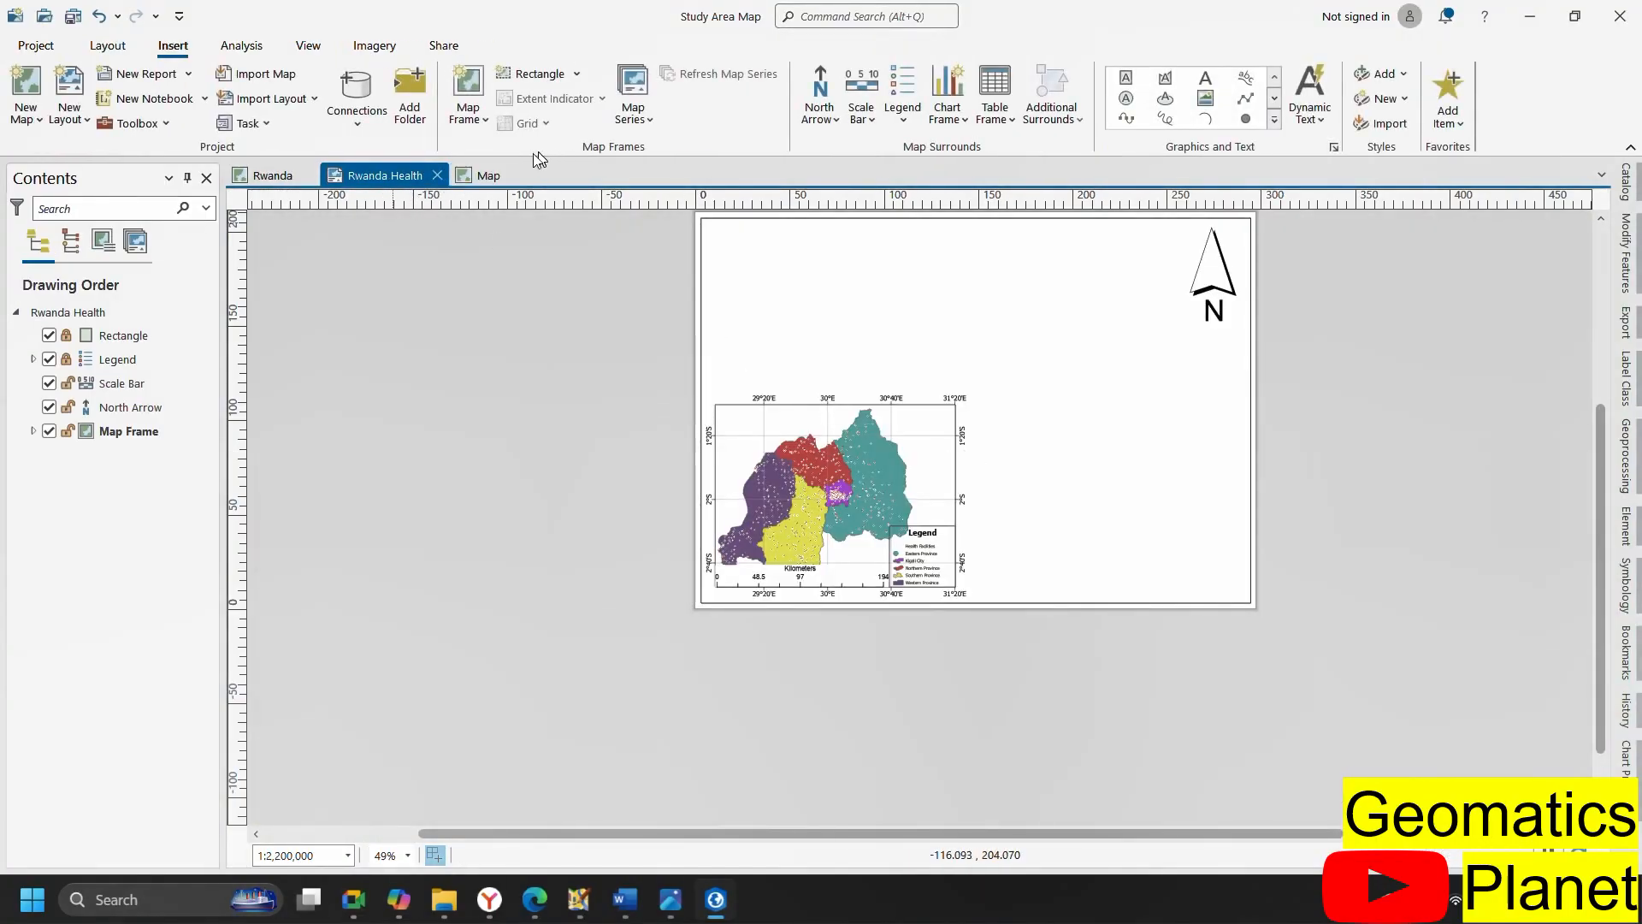
pyautogui.click(515, 176)
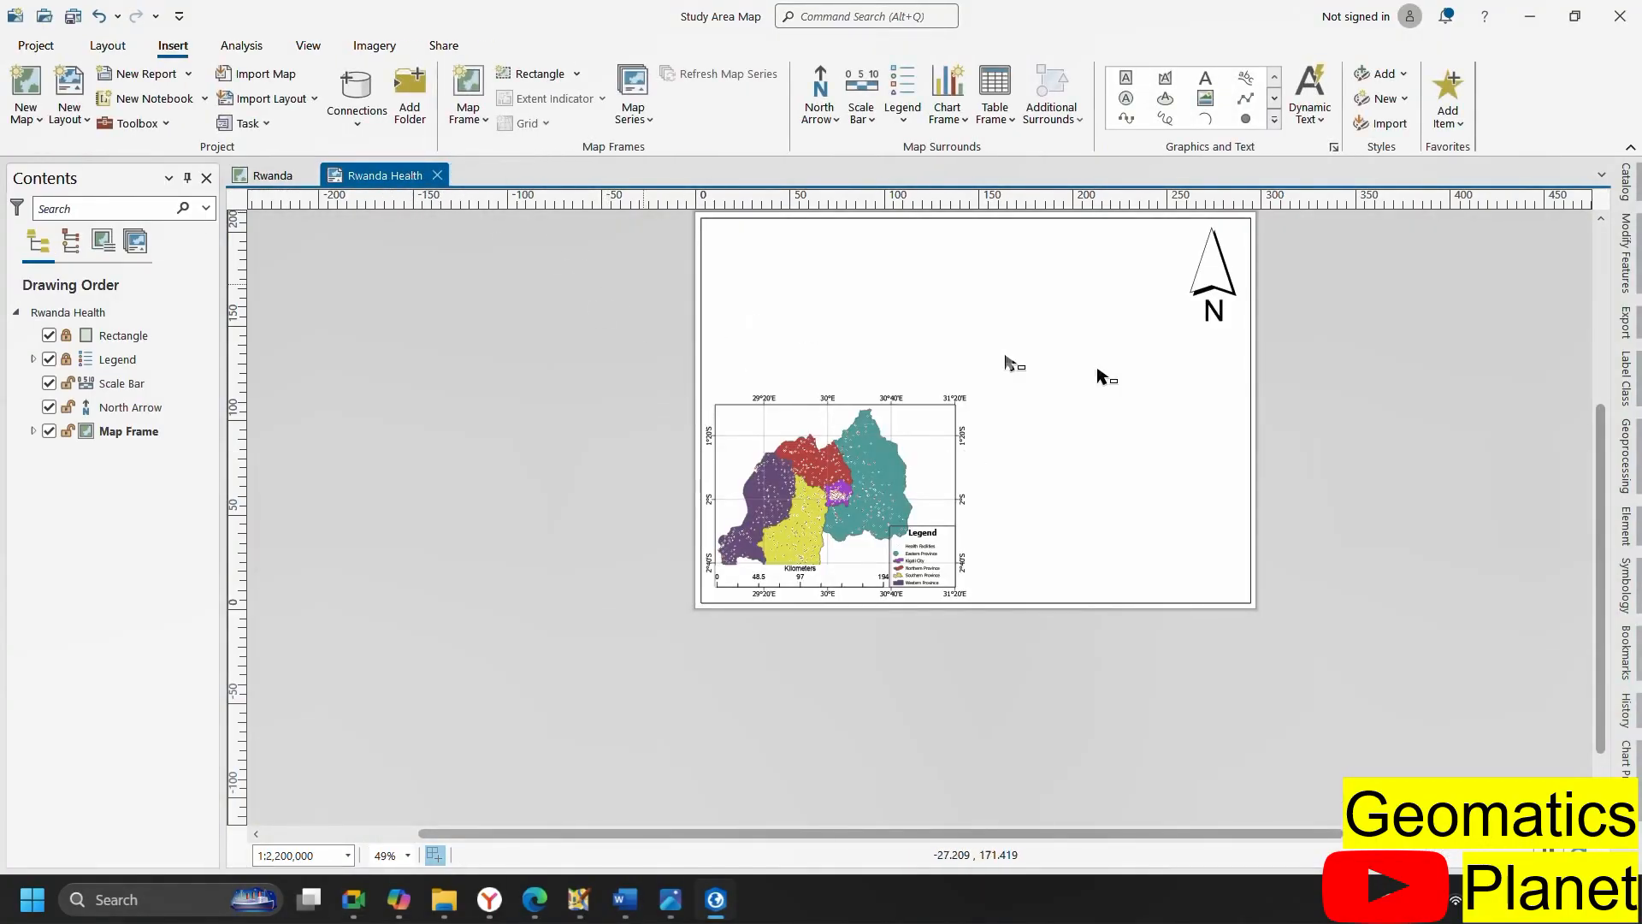
# Permanently delete the extra map named Map from the project catalog
pyautogui.click(1627, 193)
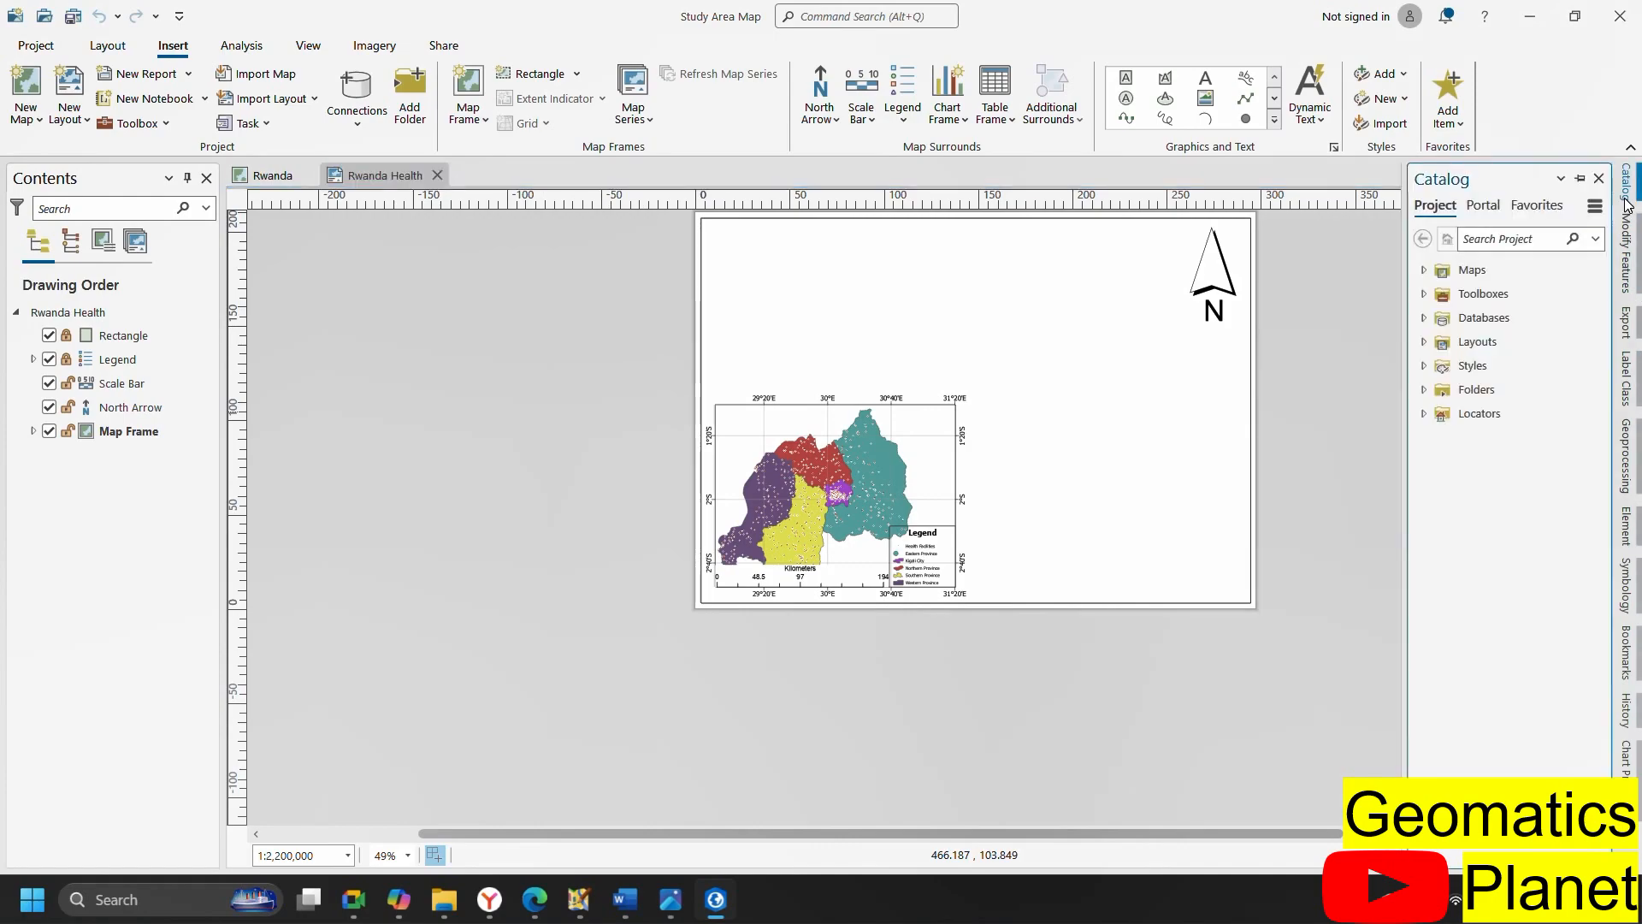
pyautogui.click(1424, 271)
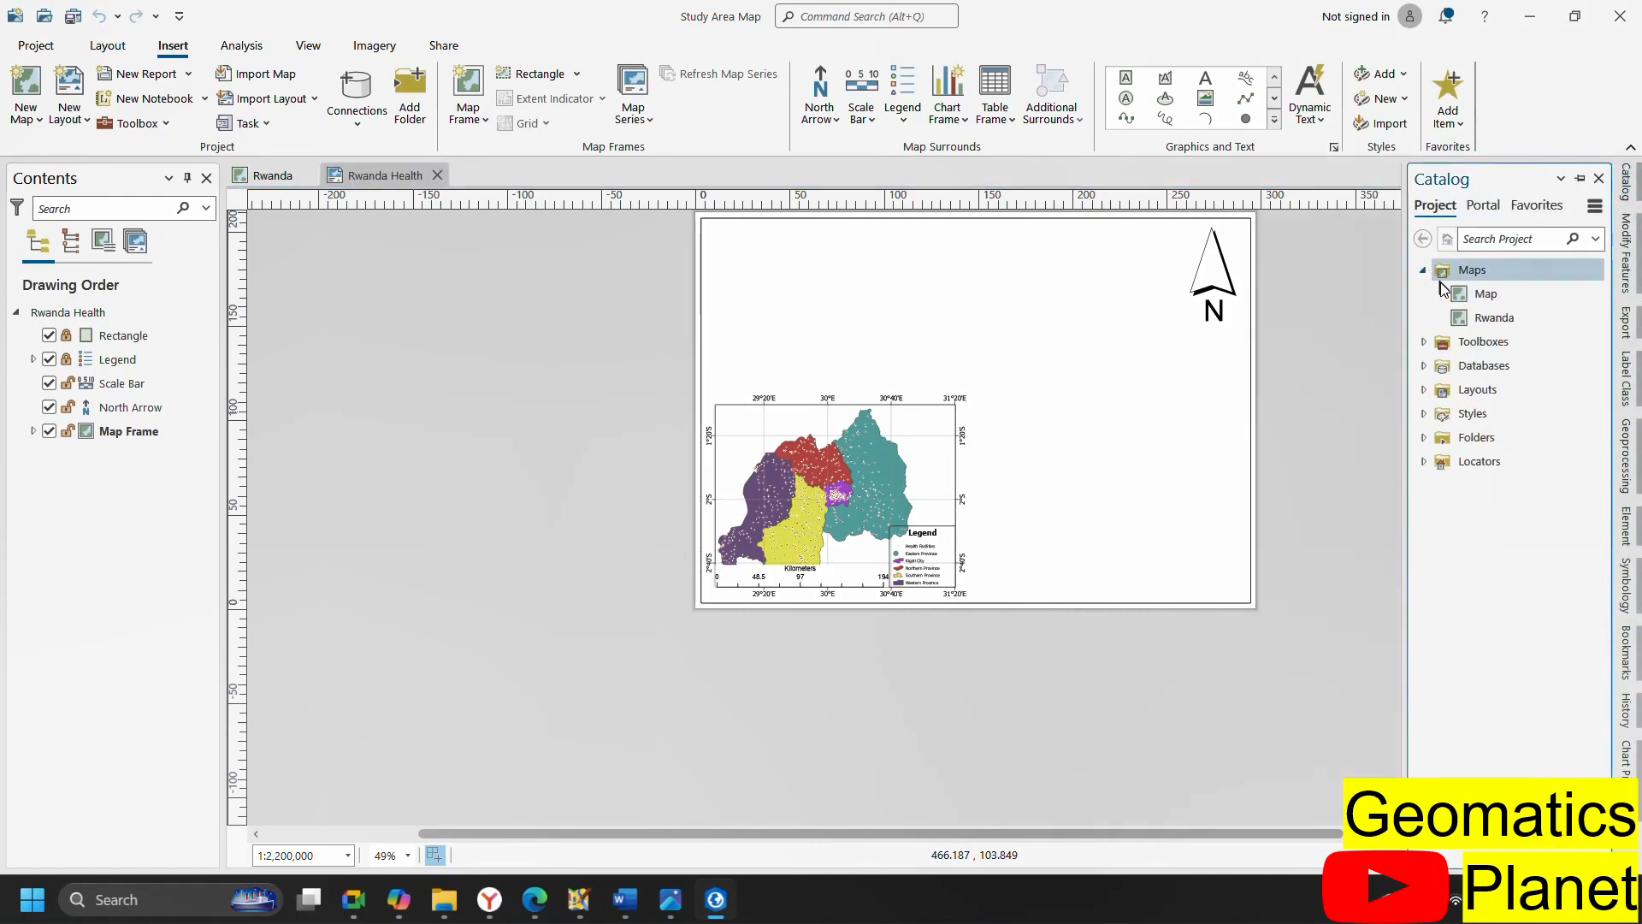
pyautogui.click(1475, 297)
pyautogui.rightClick(1475, 298)
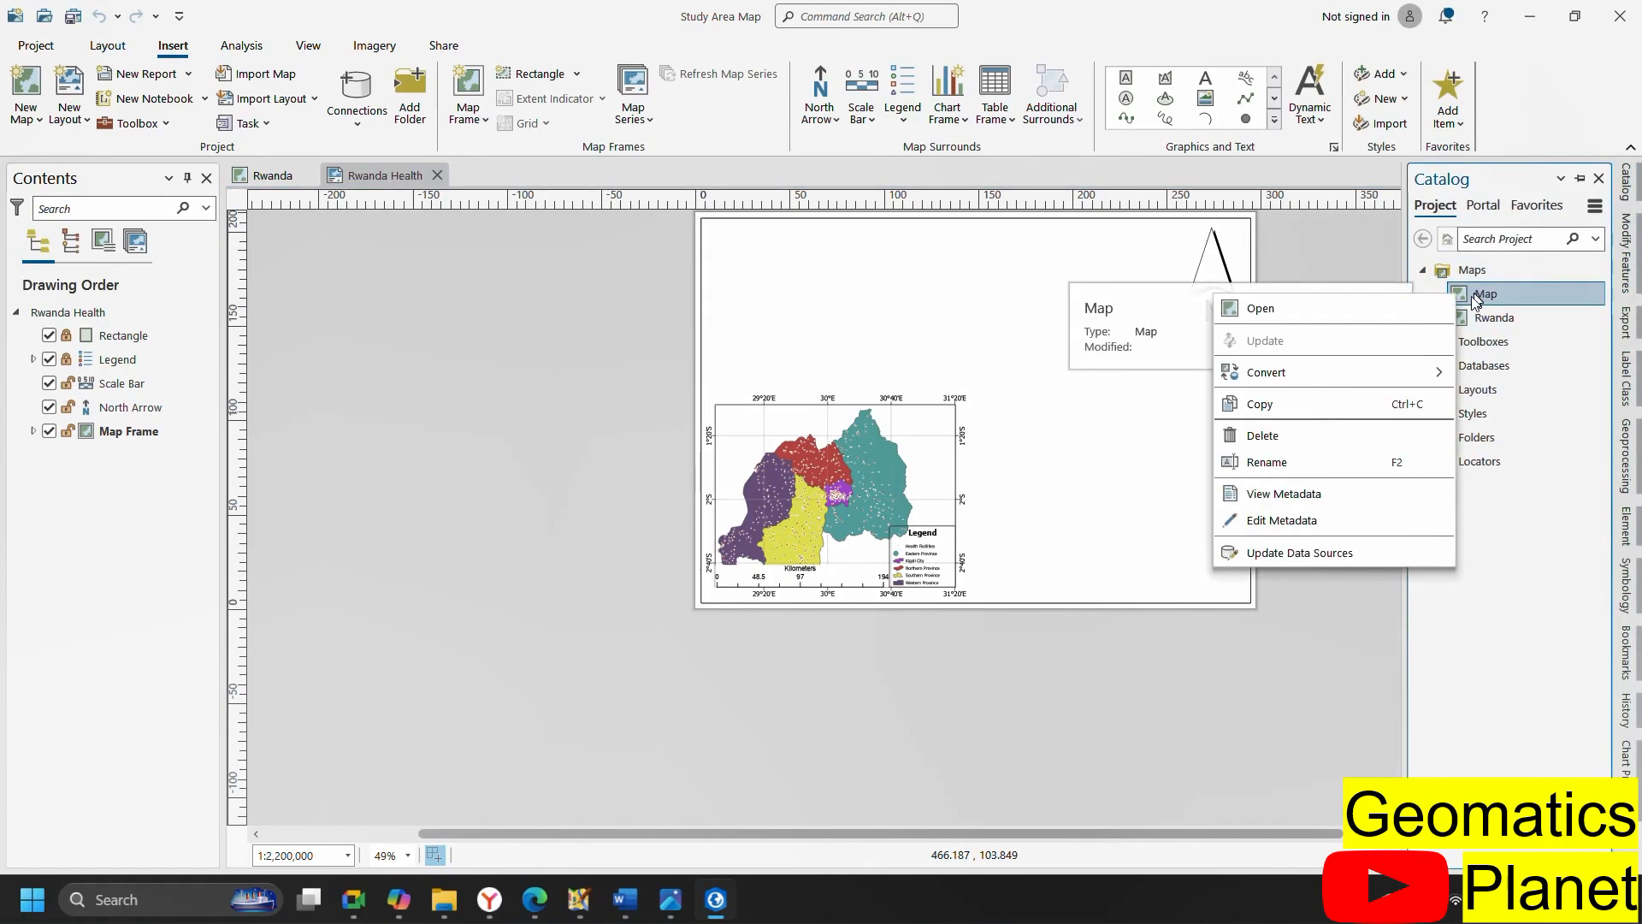
pyautogui.click(1323, 436)
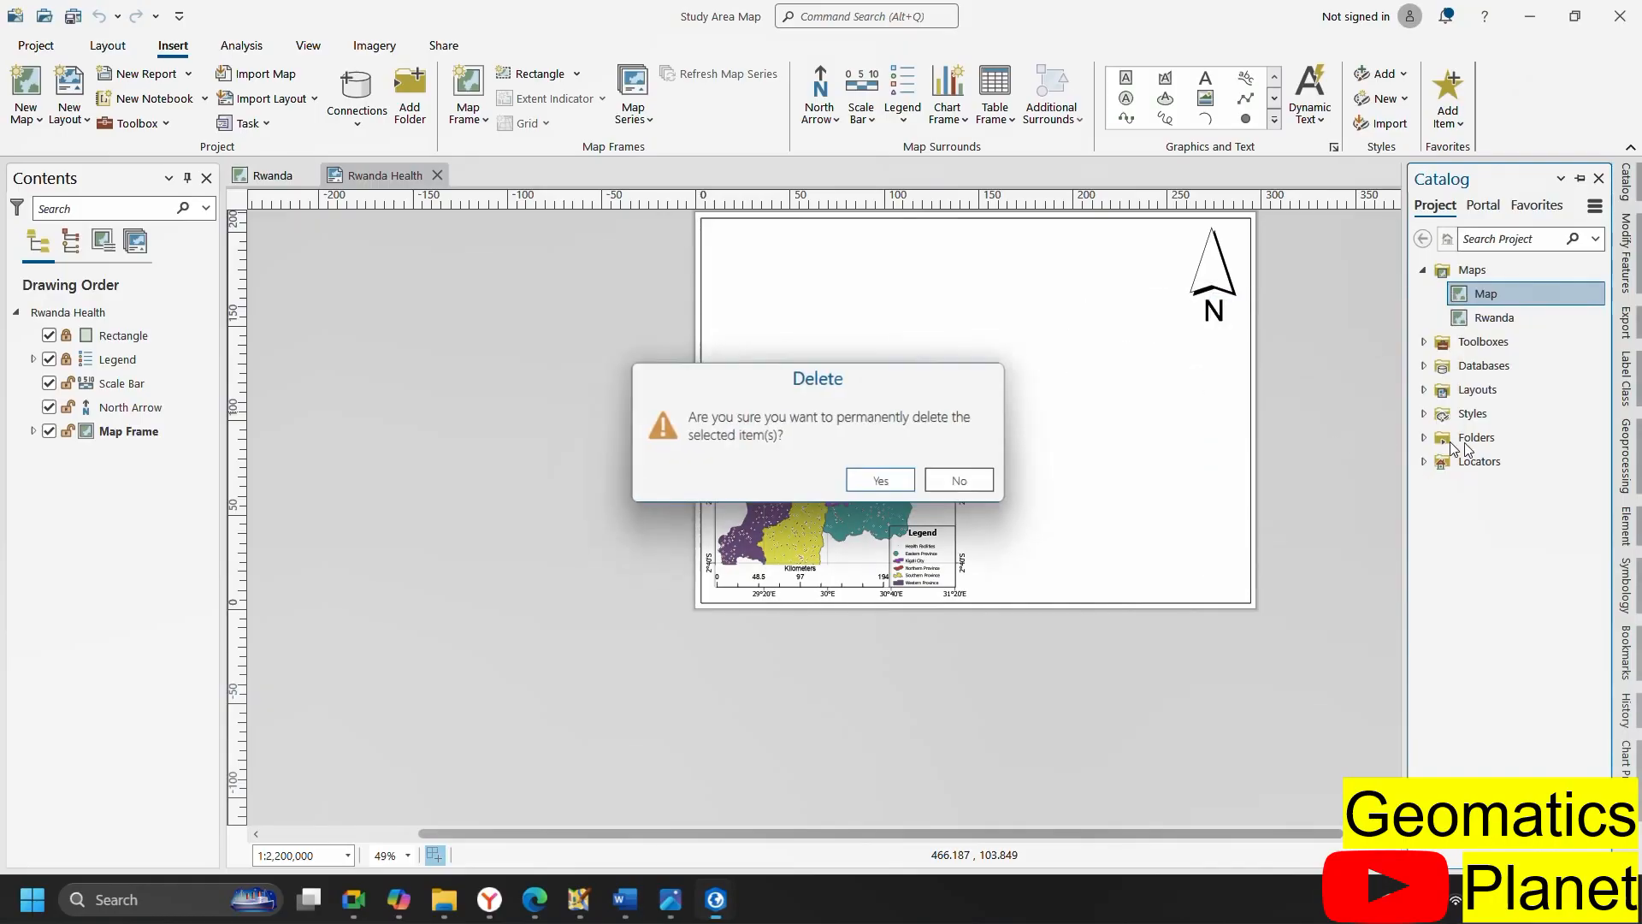
pyautogui.click(910, 482)
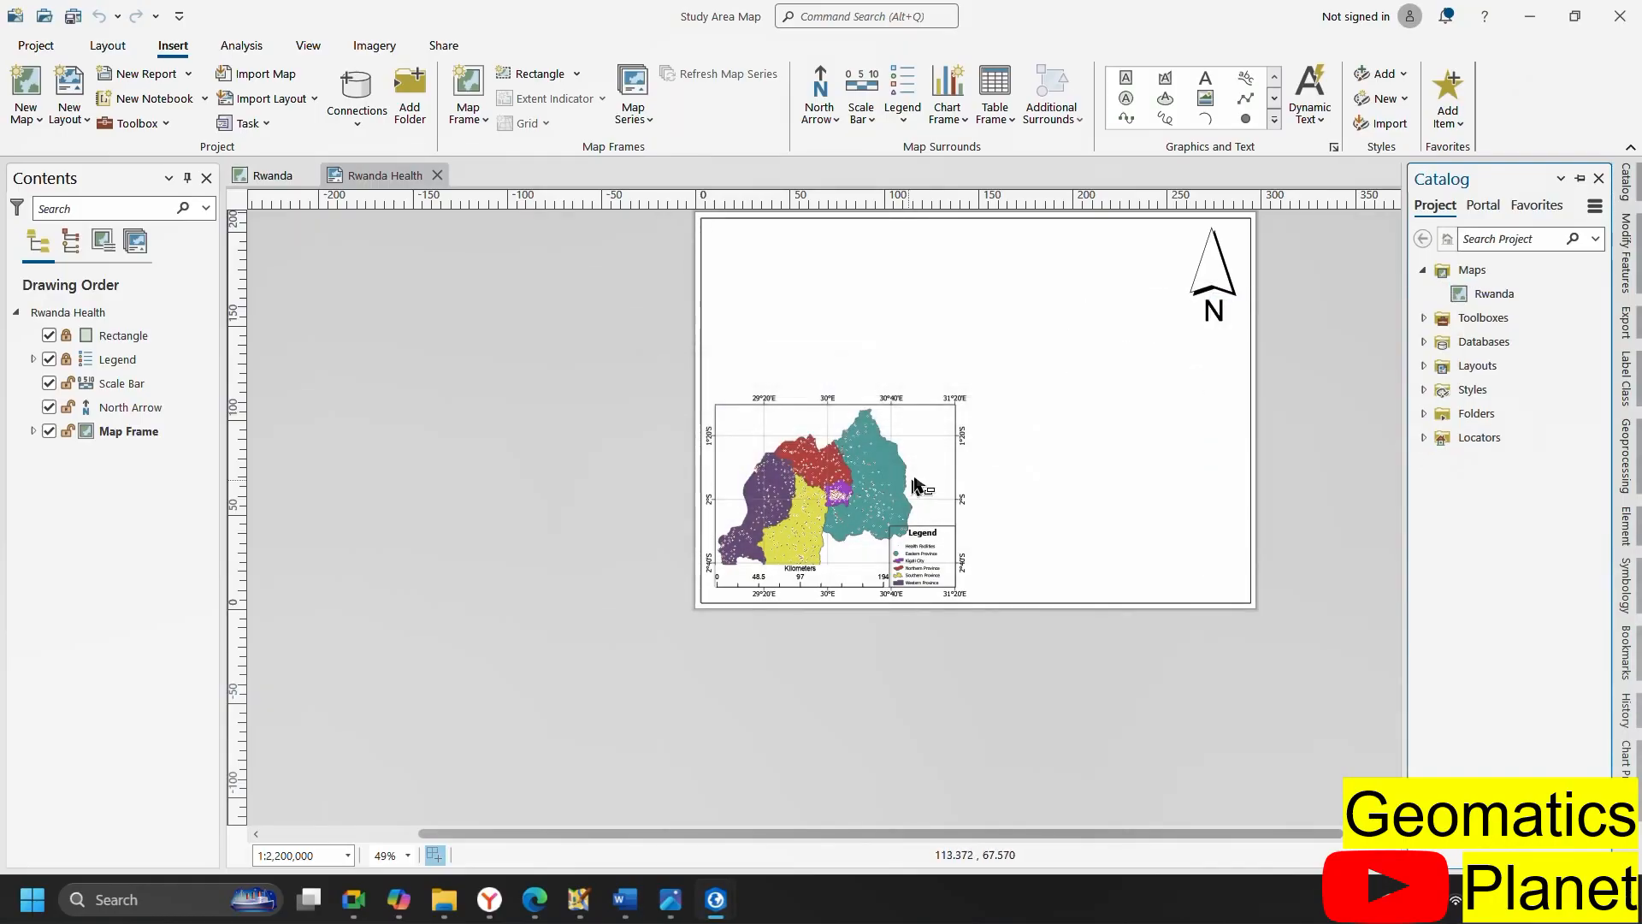
# Try to copy the Rwanda map from the project catalog while the layout is open
pyautogui.rightClick(1481, 294)
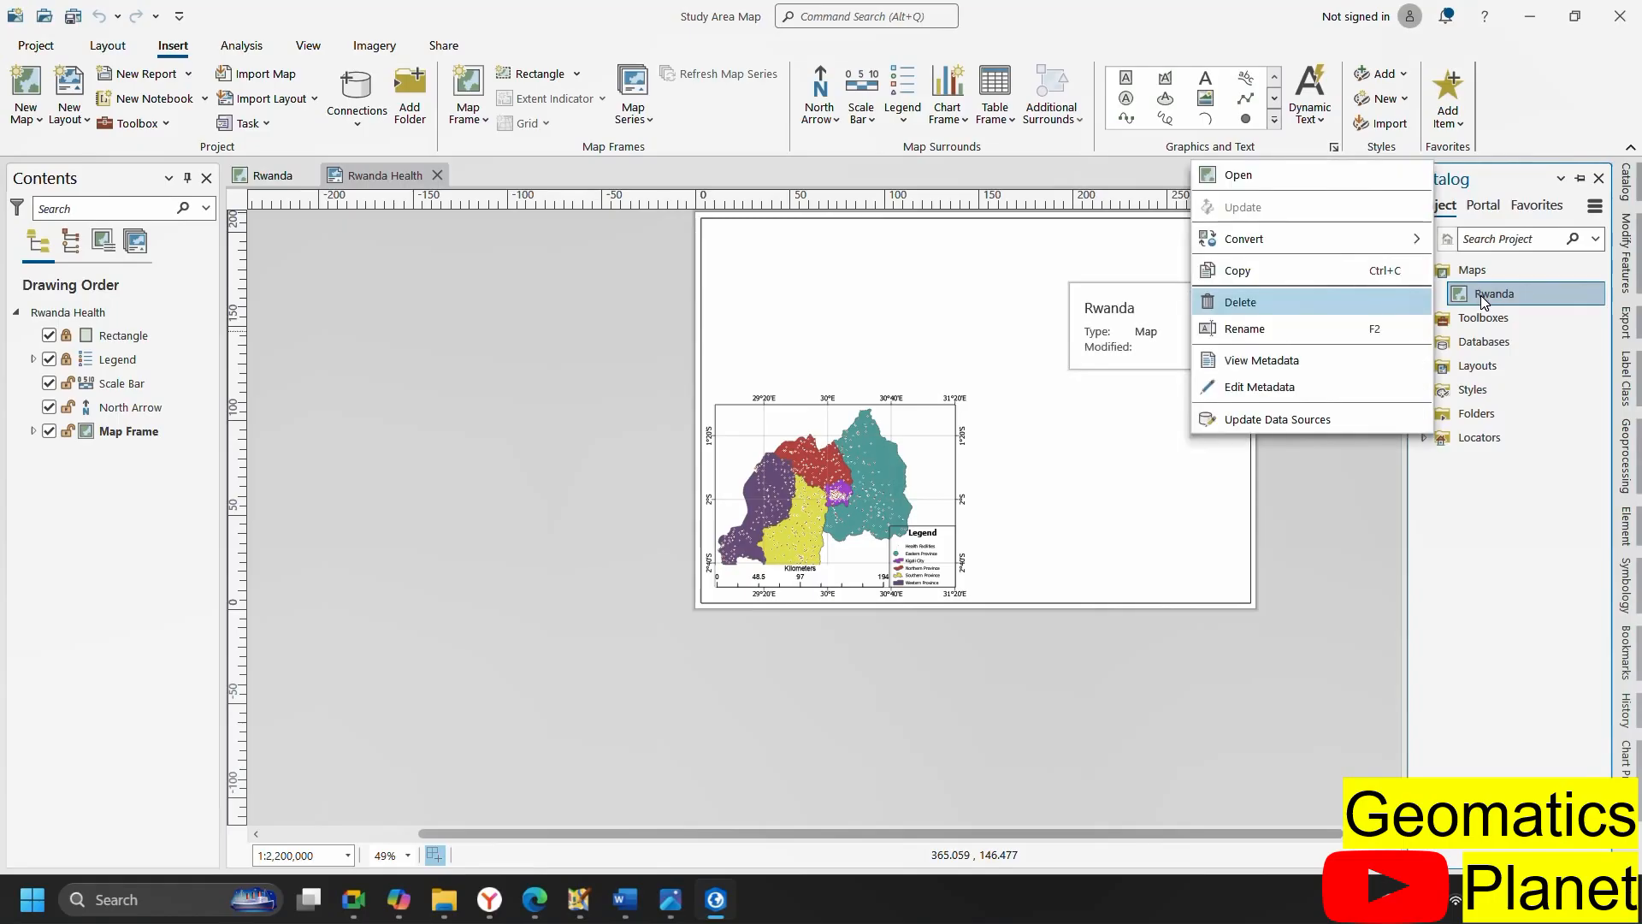
pyautogui.click(1471, 272)
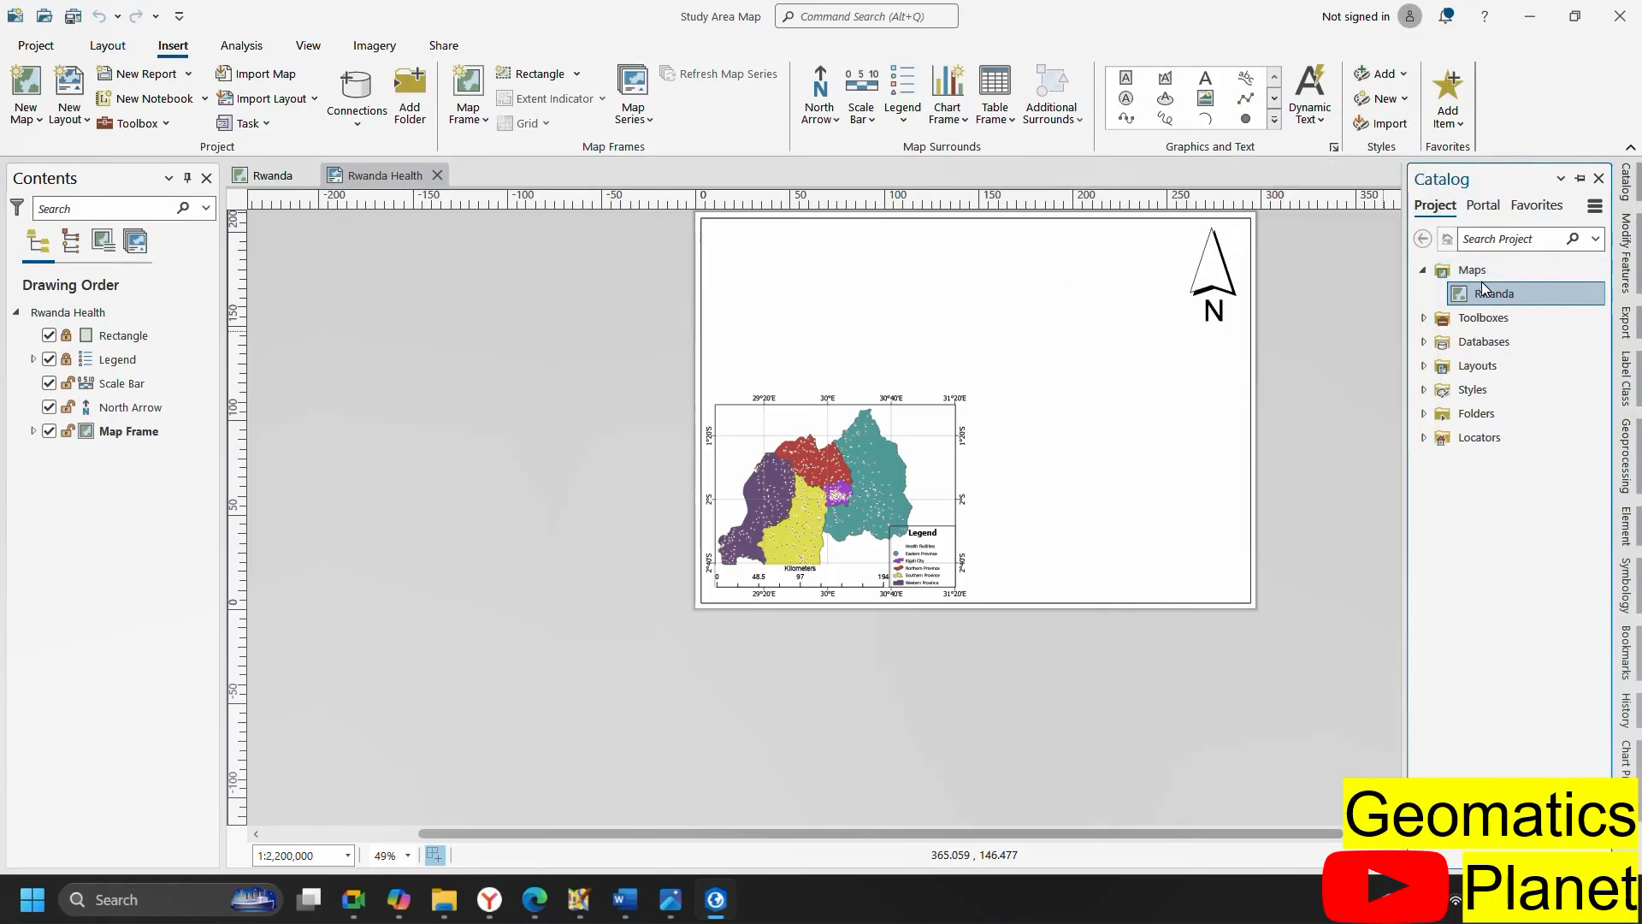
pyautogui.rightClick(1483, 293)
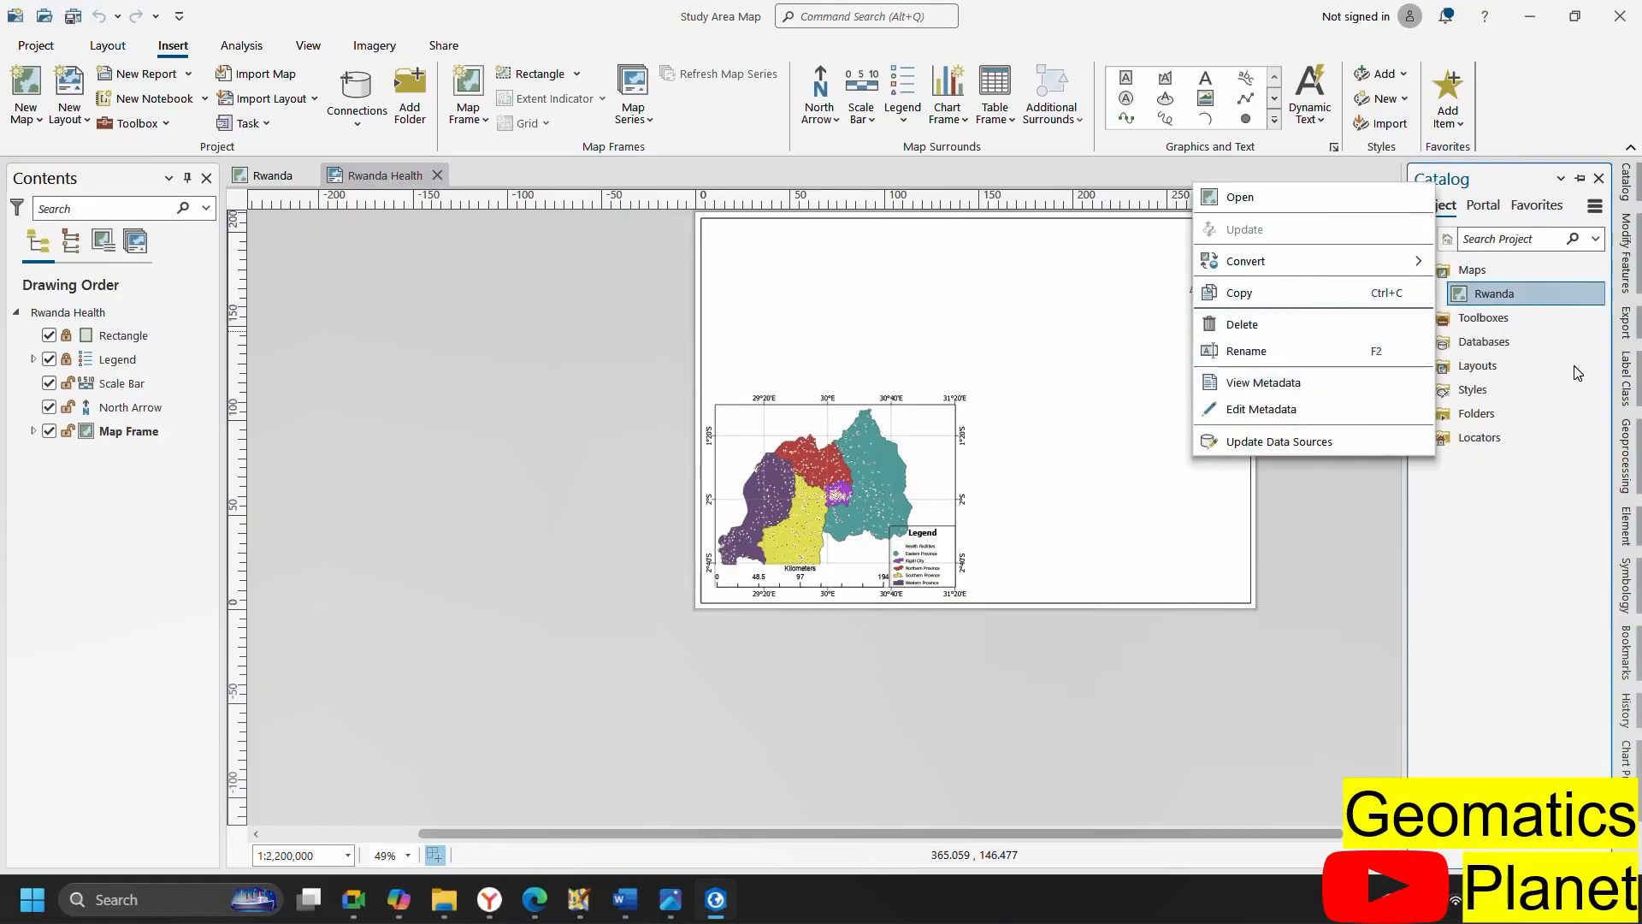
pyautogui.rightClick(1538, 297)
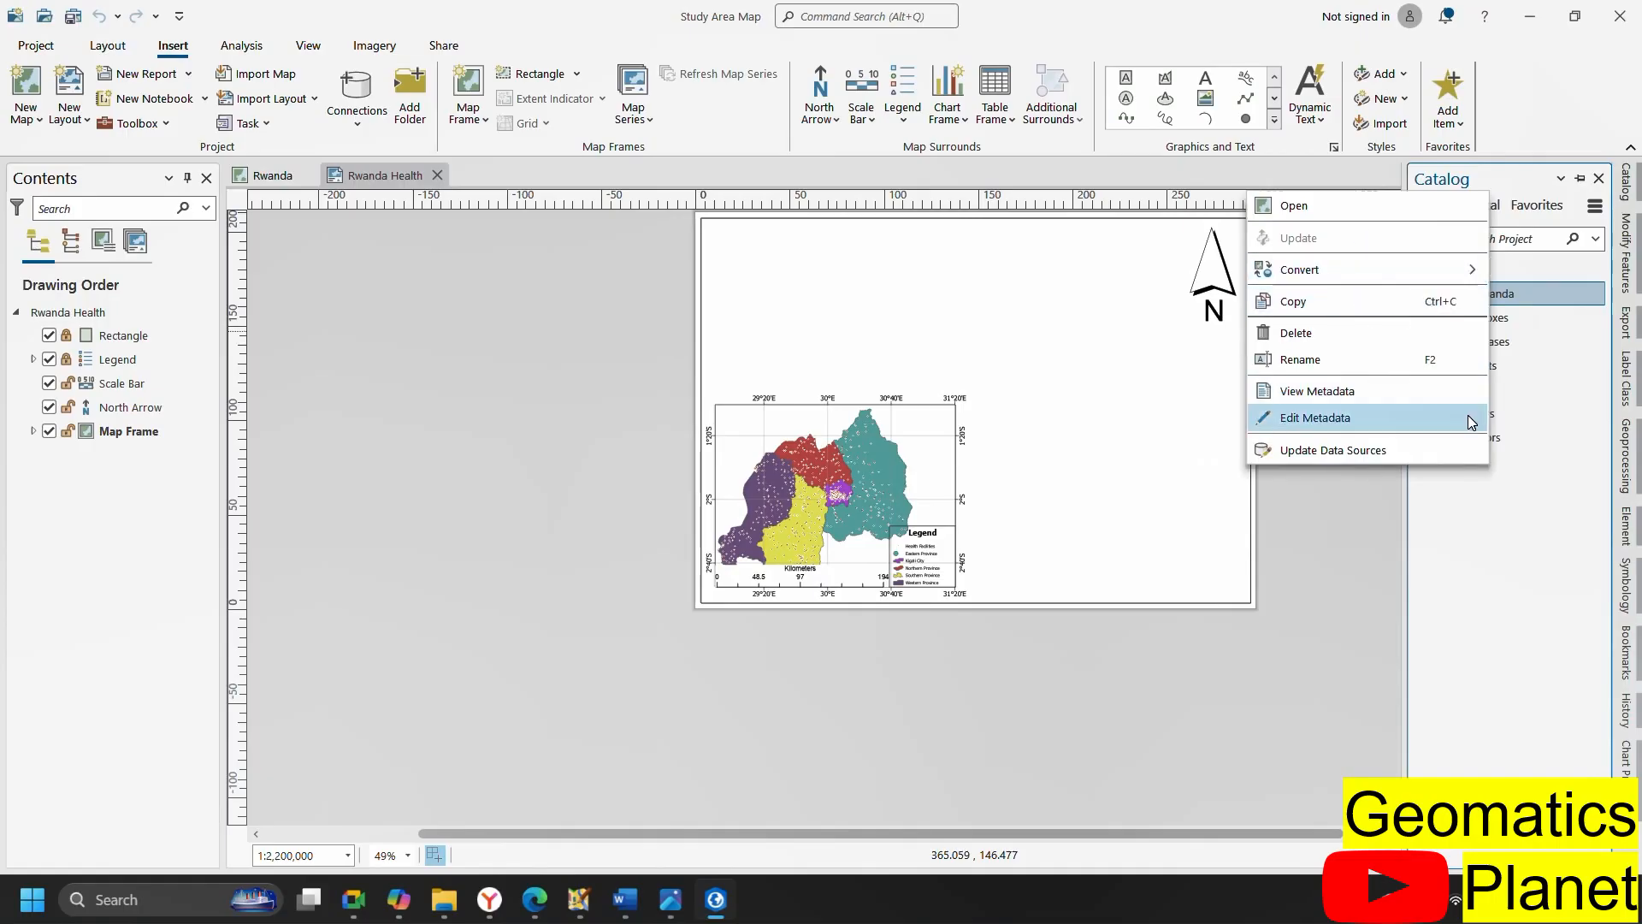
pyautogui.click(1531, 300)
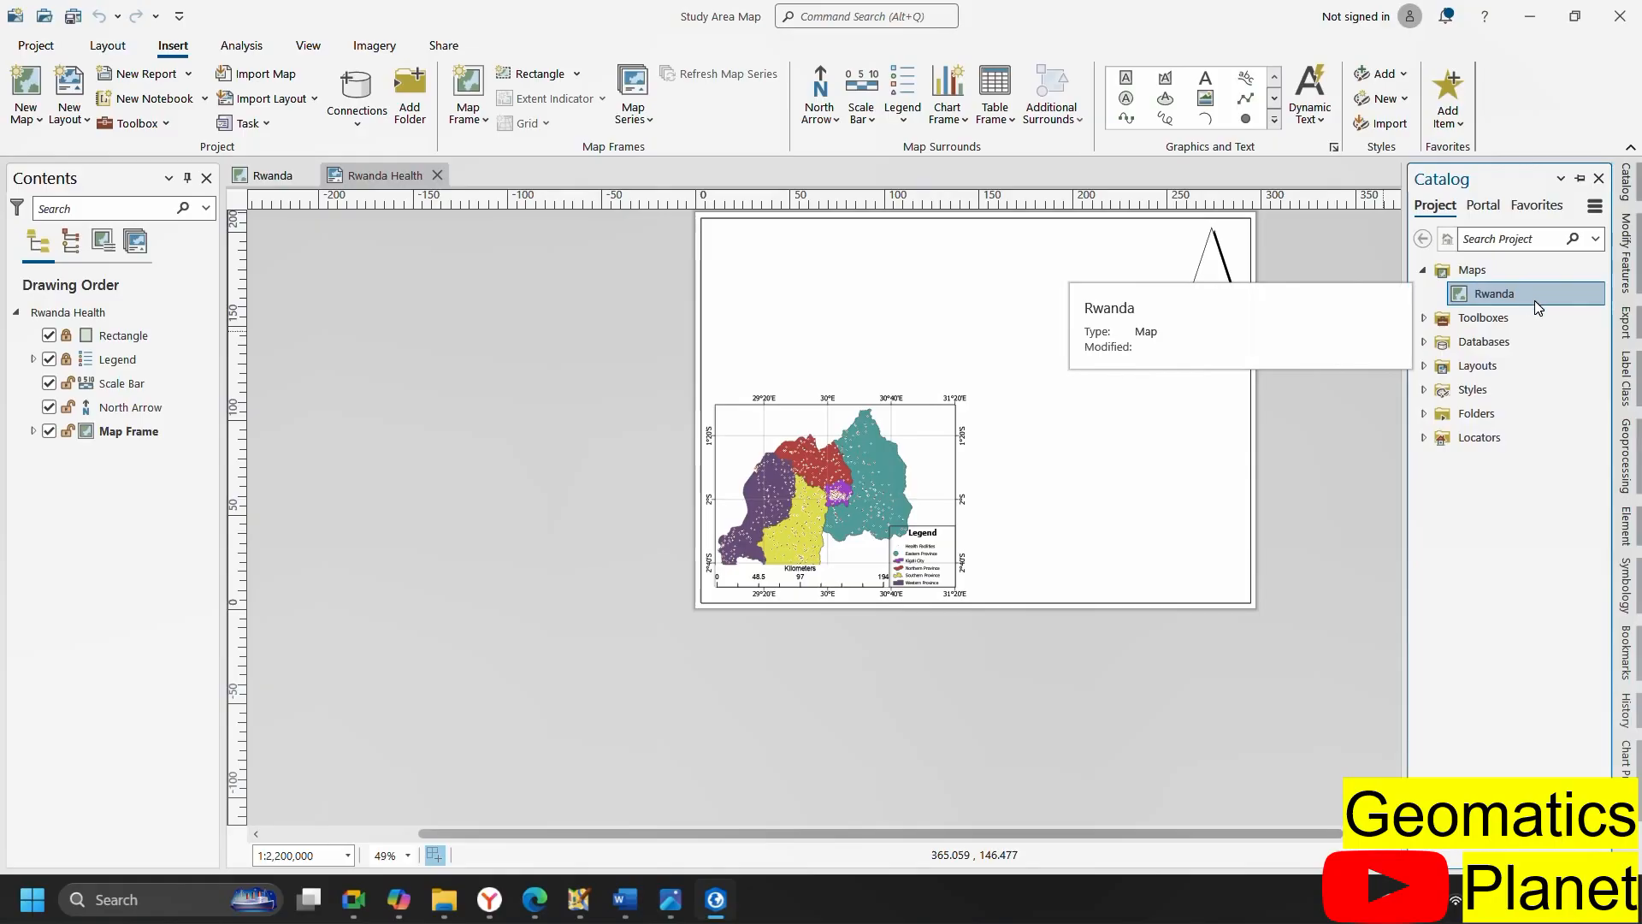
pyautogui.rightClick(1535, 300)
pyautogui.click(1335, 318)
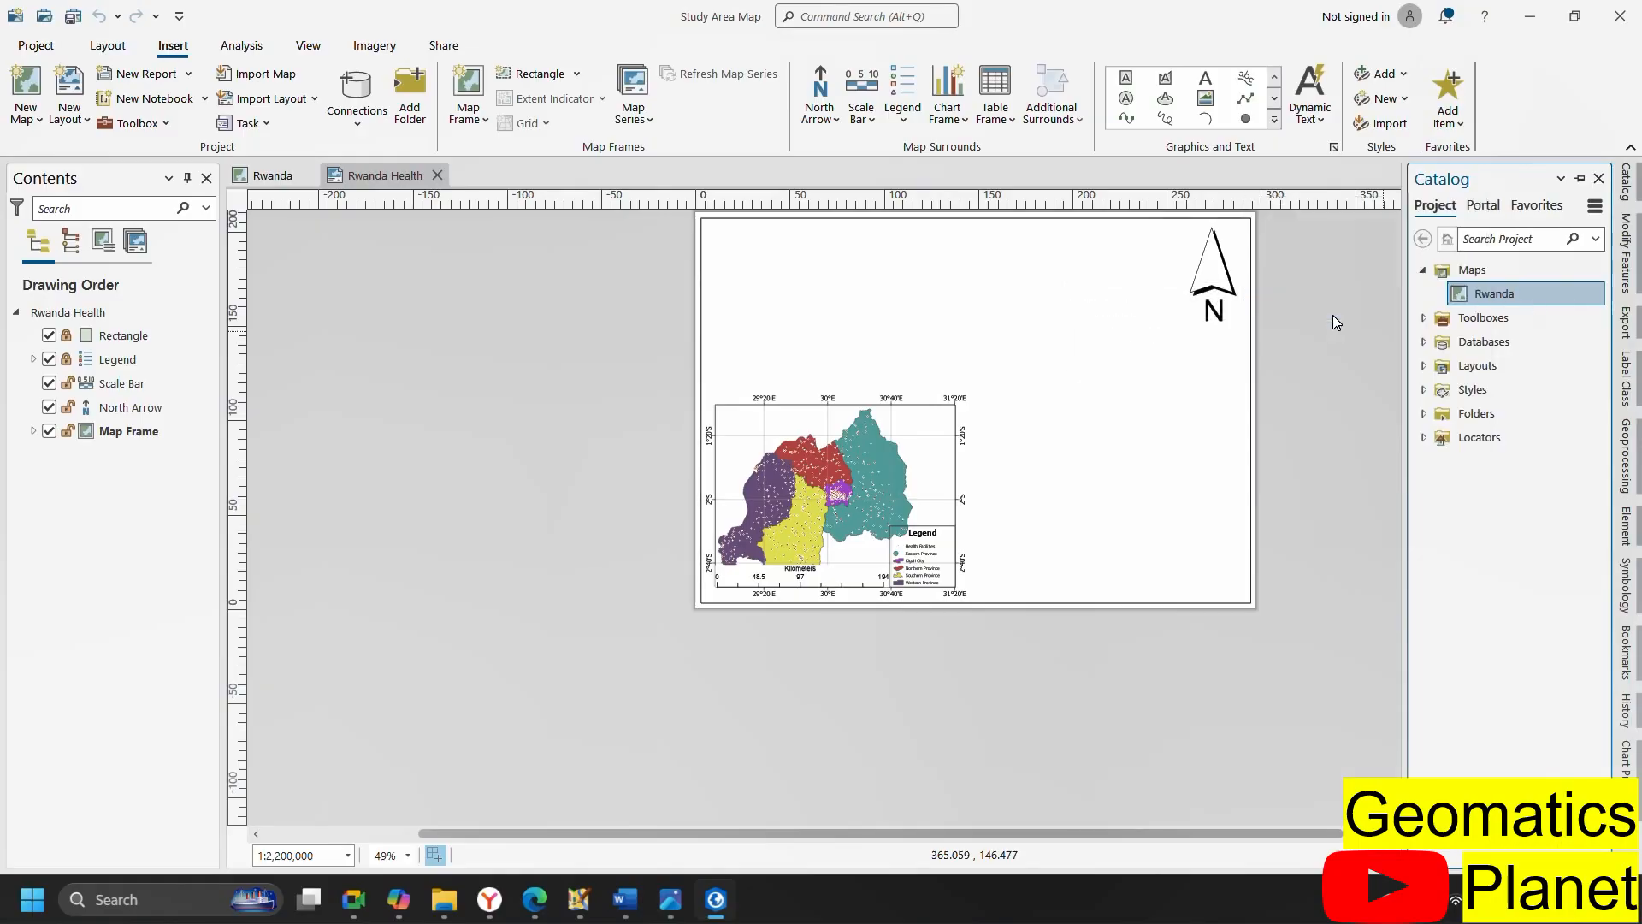
# Switch to the Rwanda map view and copy the Rwanda map from the project catalog
pyautogui.click(108, 46)
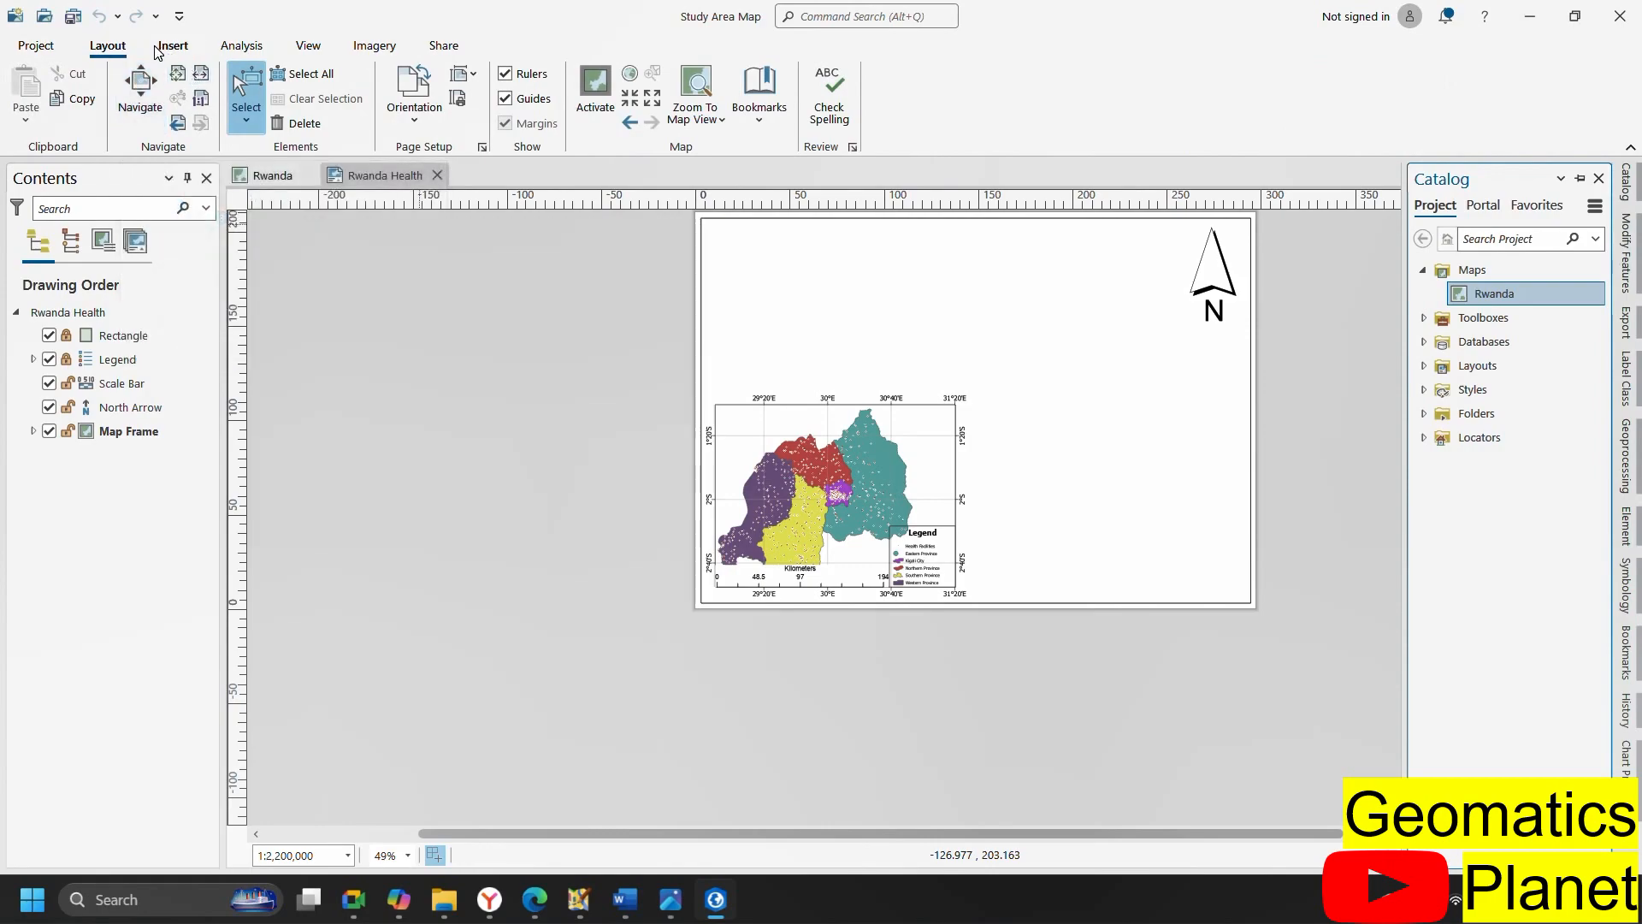
pyautogui.click(272, 176)
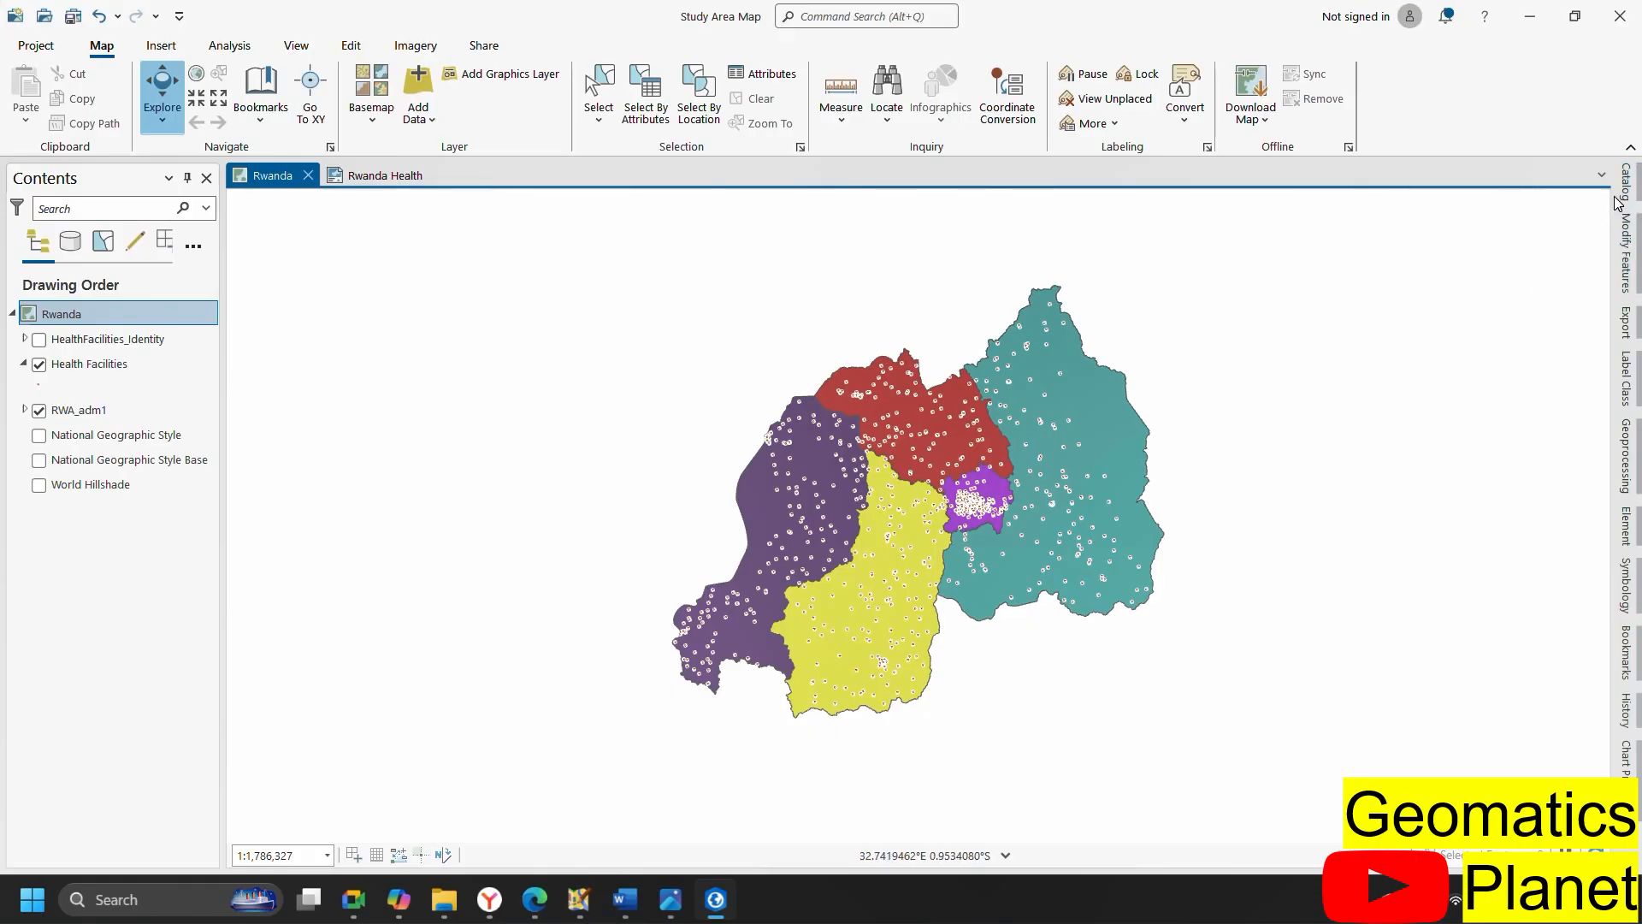
pyautogui.click(1626, 195)
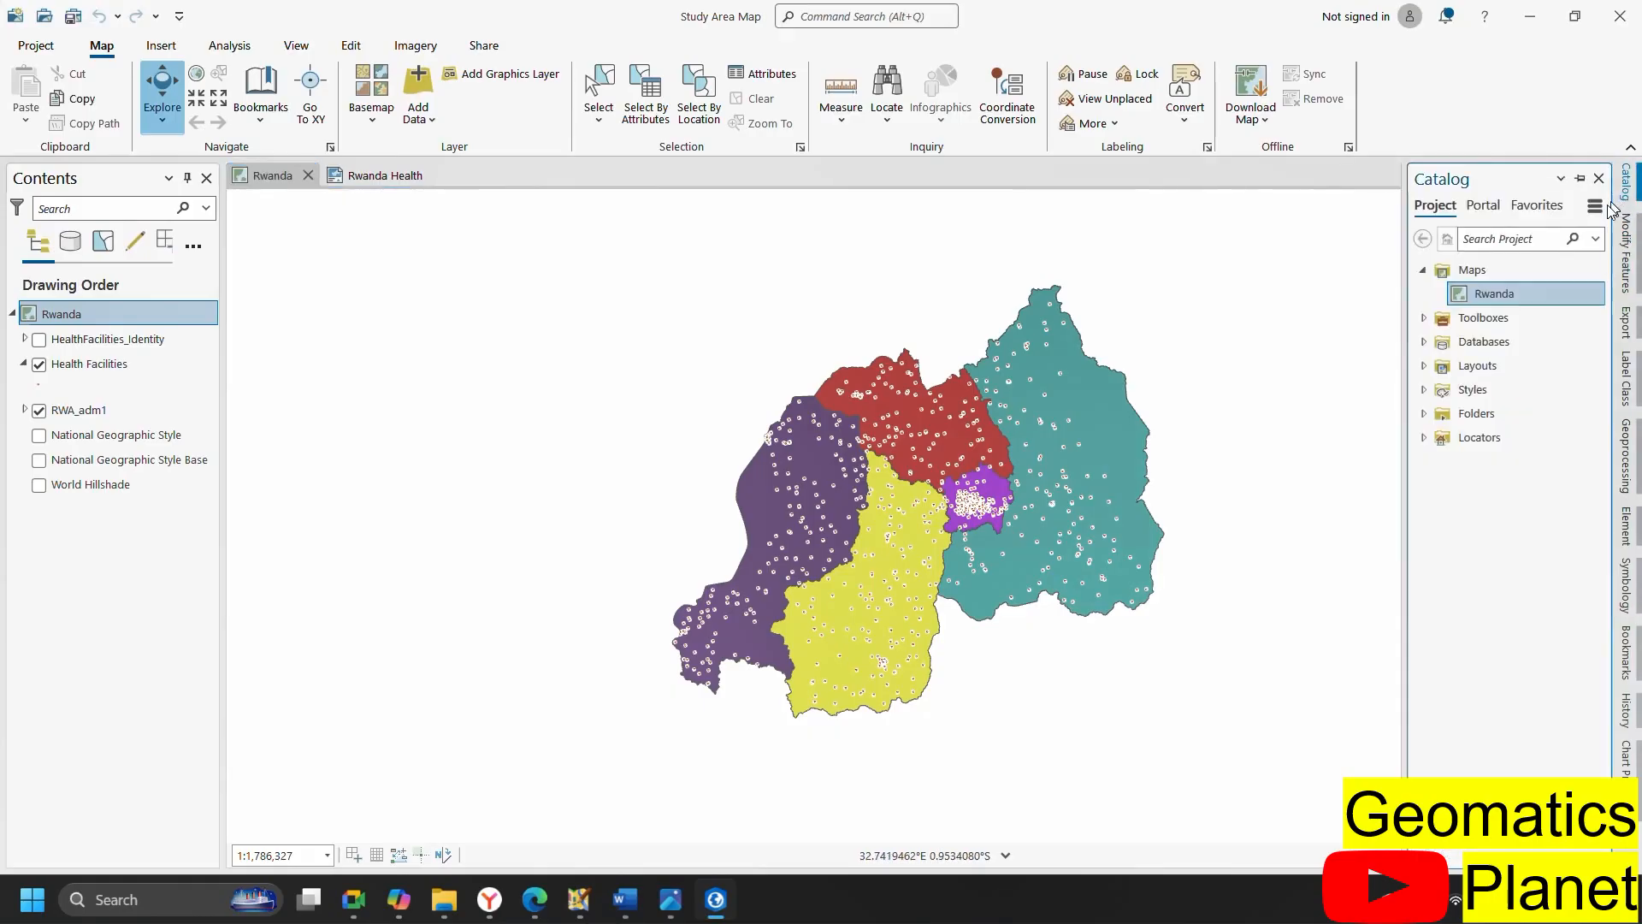
pyautogui.rightClick(1484, 299)
pyautogui.click(1485, 300)
pyautogui.rightClick(1506, 287)
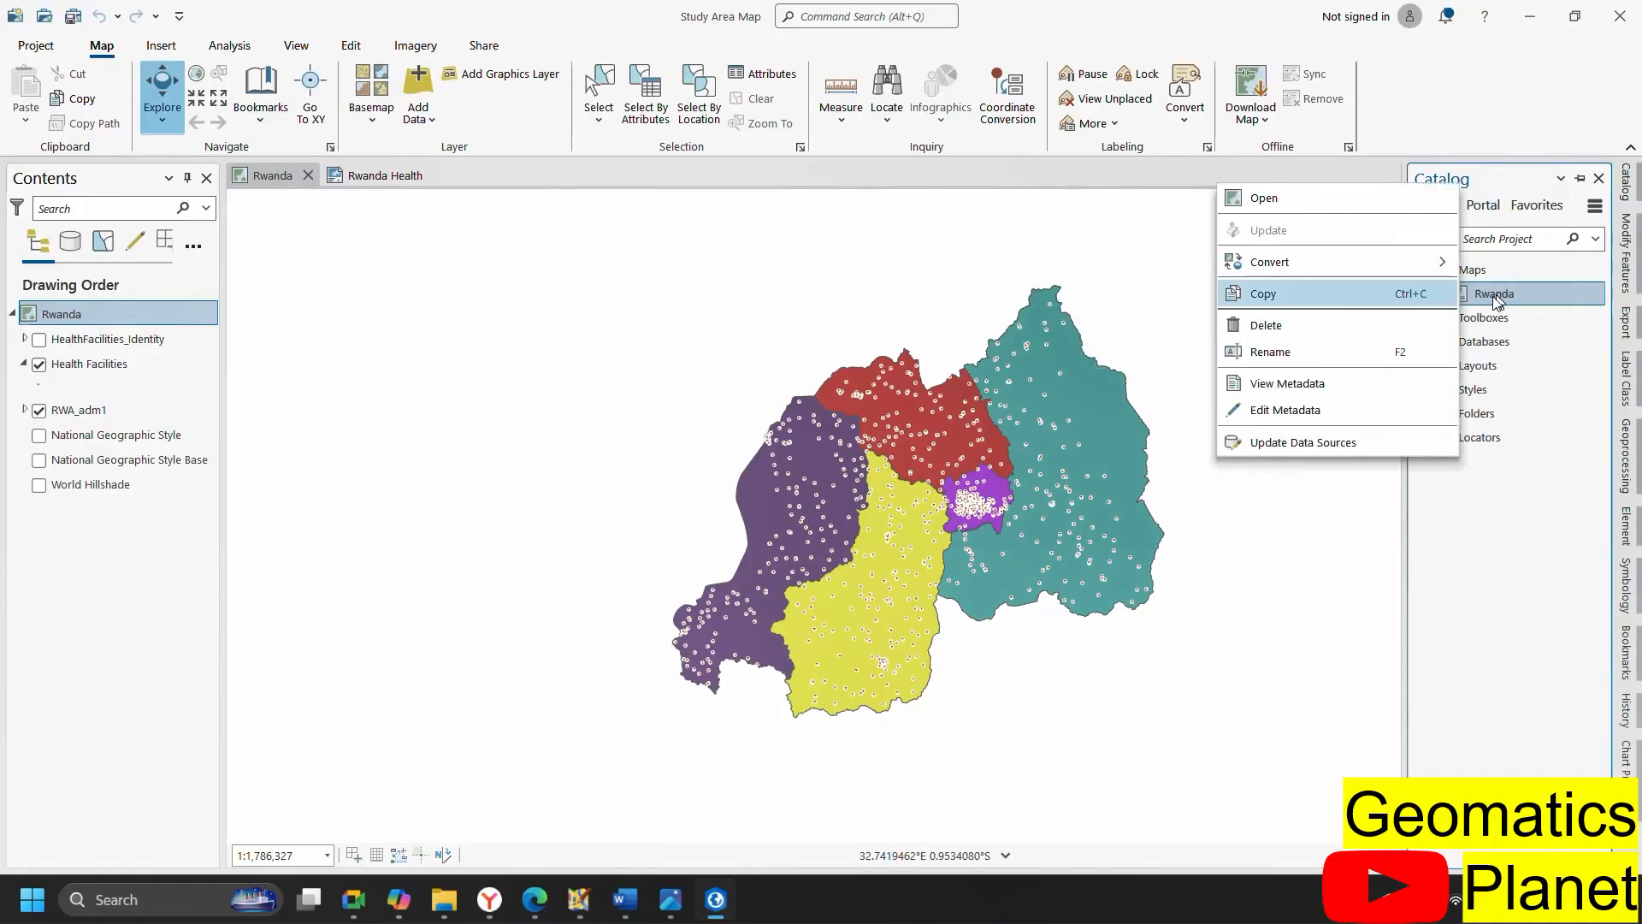
pyautogui.click(1356, 301)
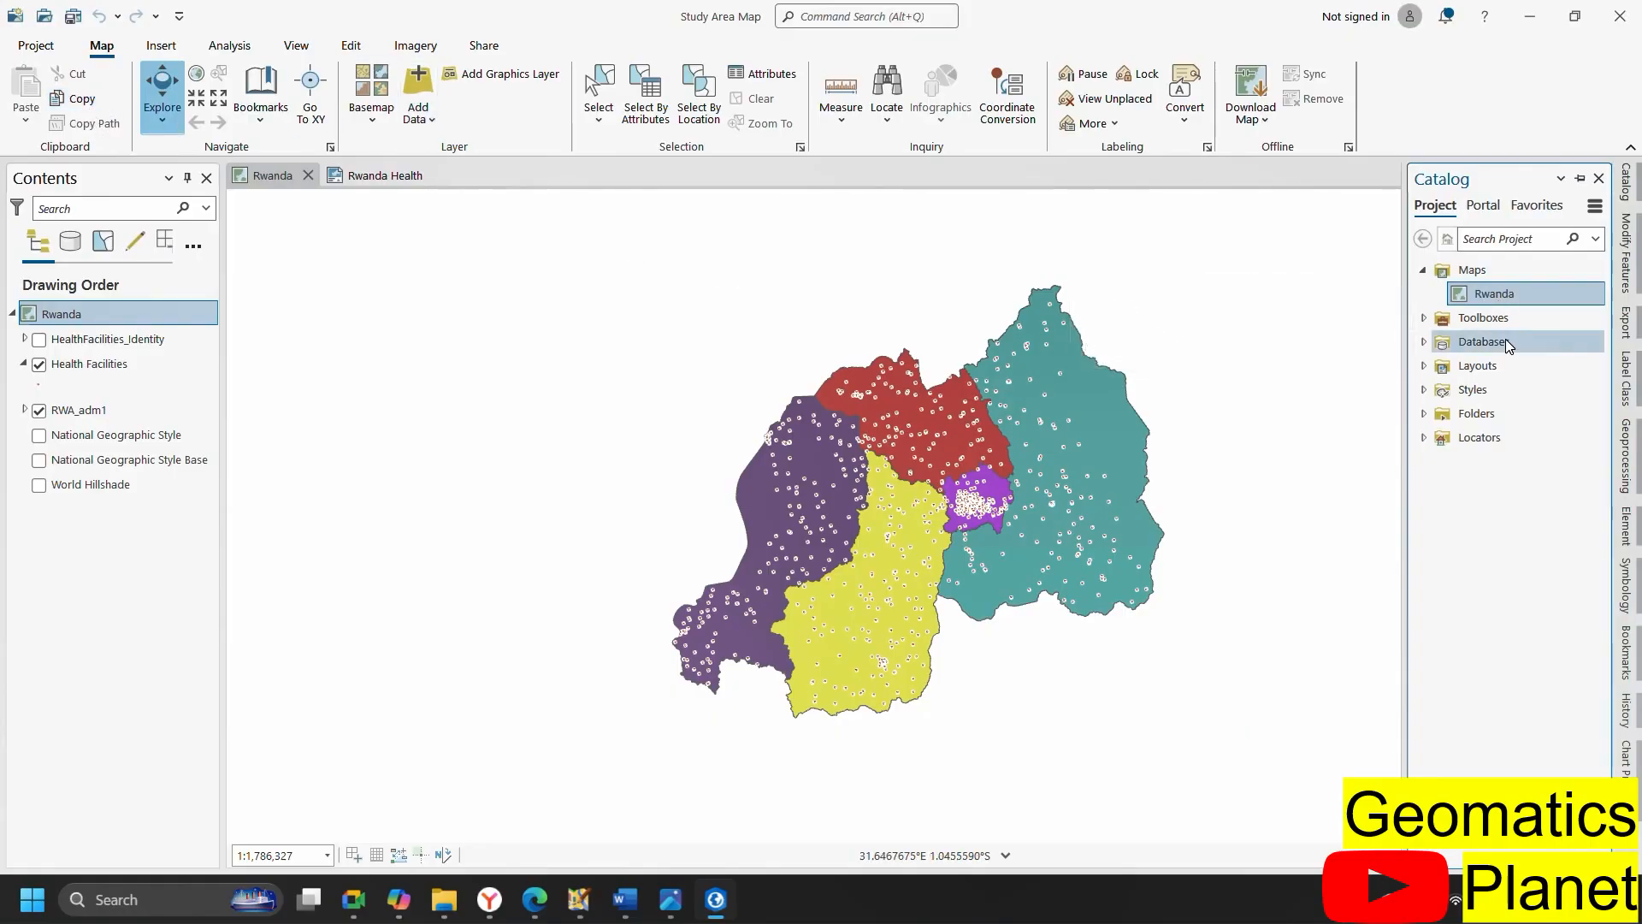
pyautogui.rightClick(1485, 299)
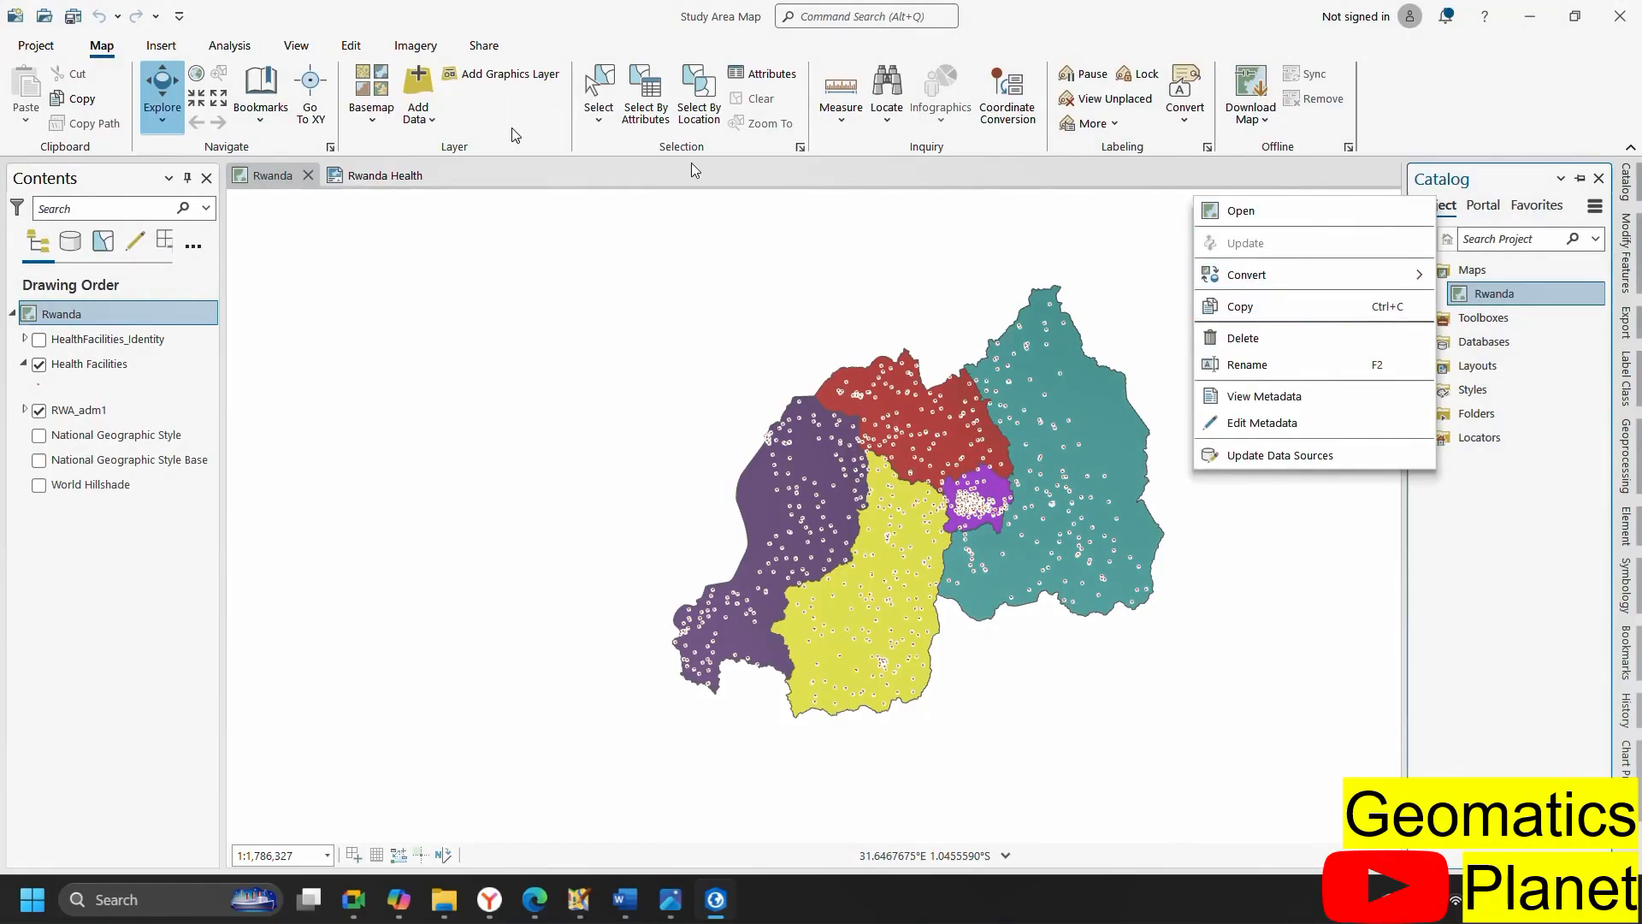
pyautogui.click(1470, 304)
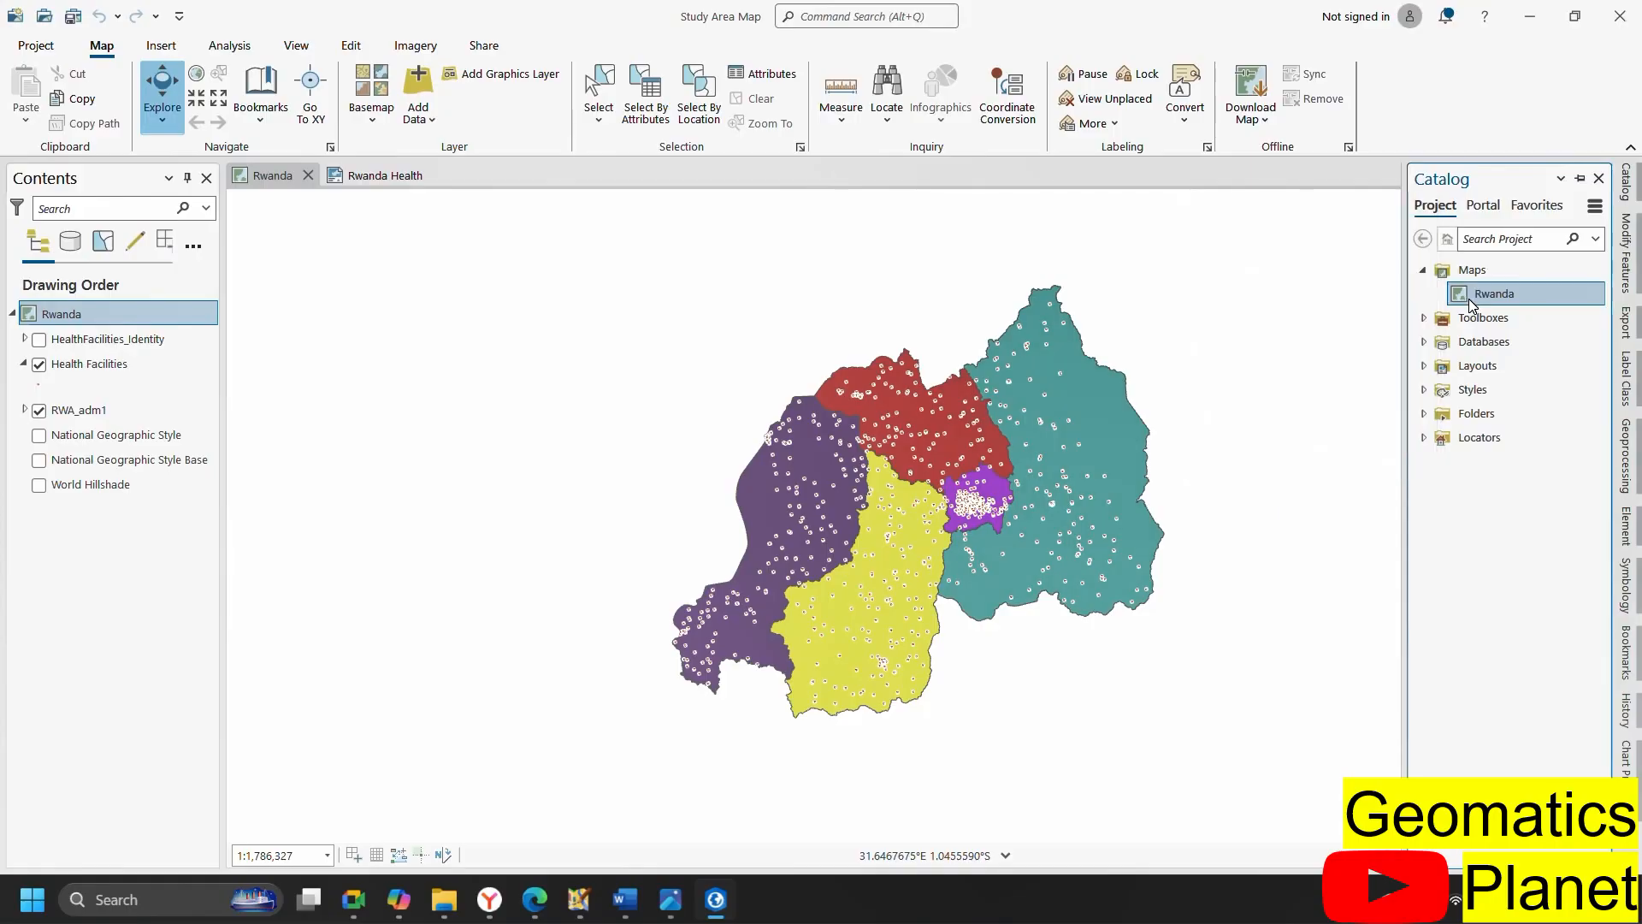
pyautogui.click(273, 181)
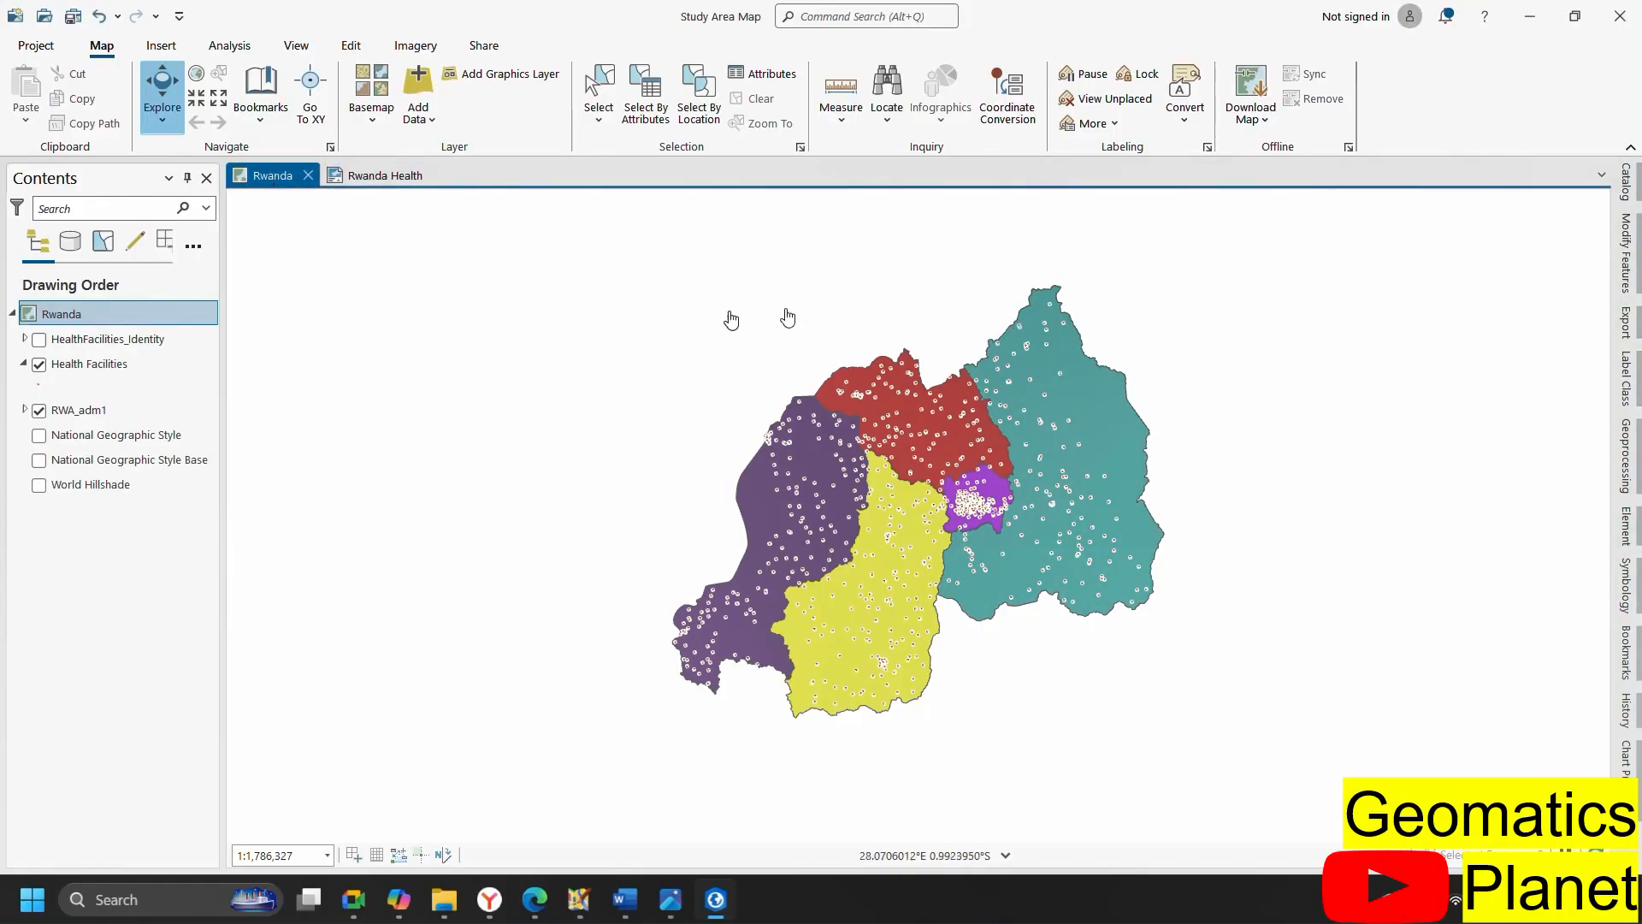
# Duplicate the Rwanda map by copying it in the project catalog and pasting it into Maps
pyautogui.click(1625, 181)
pyautogui.click(1464, 297)
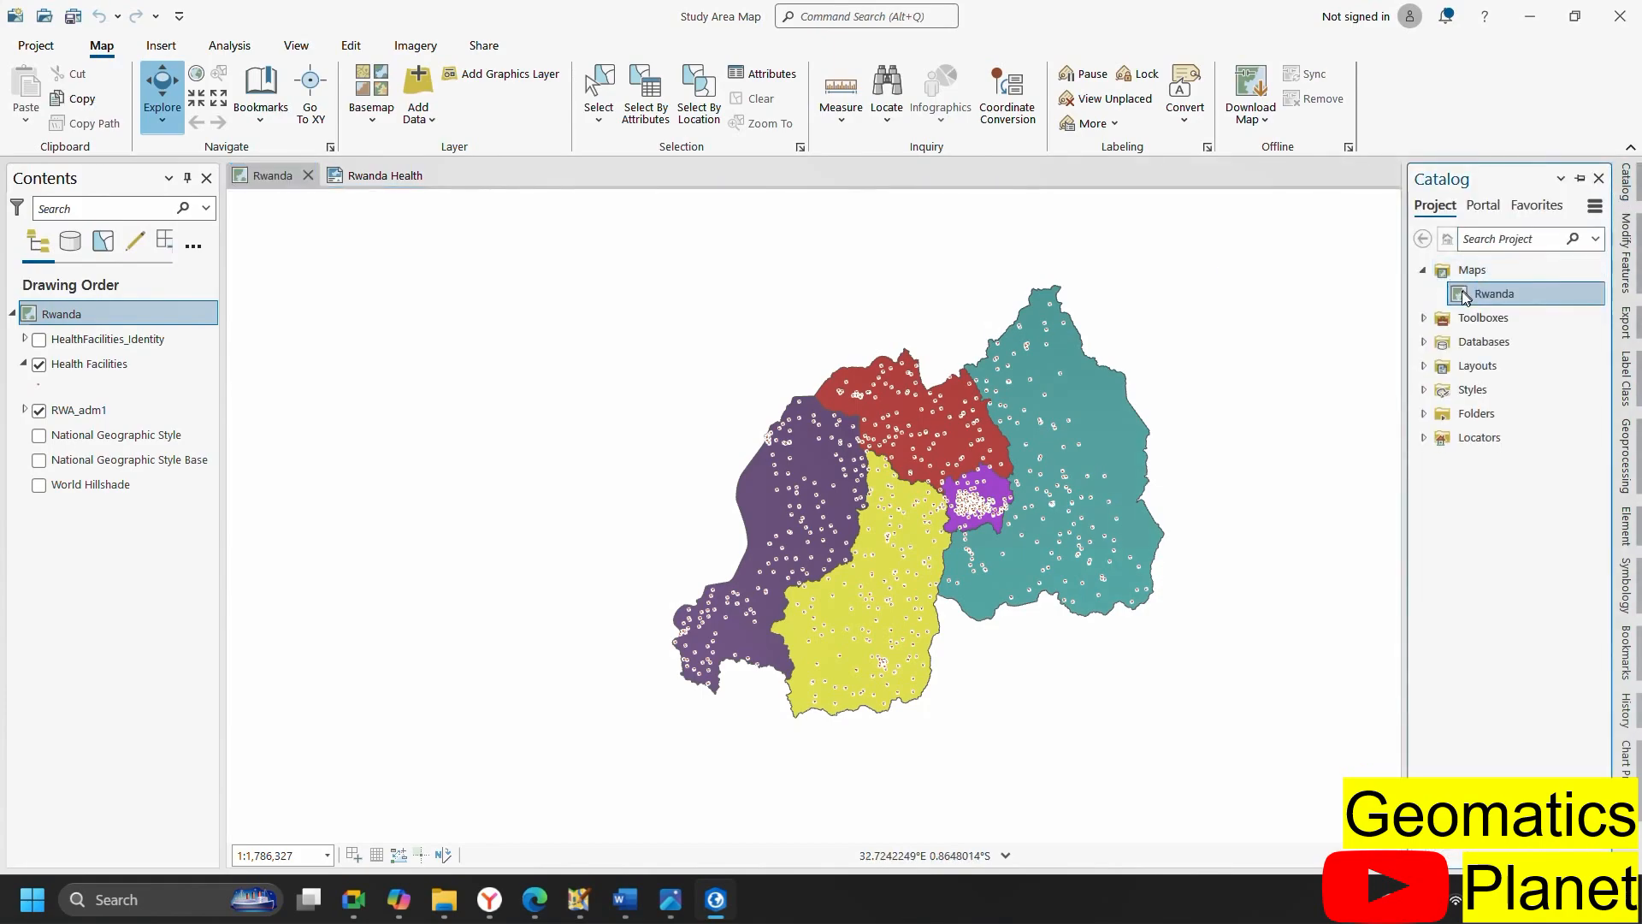
pyautogui.rightClick(1464, 293)
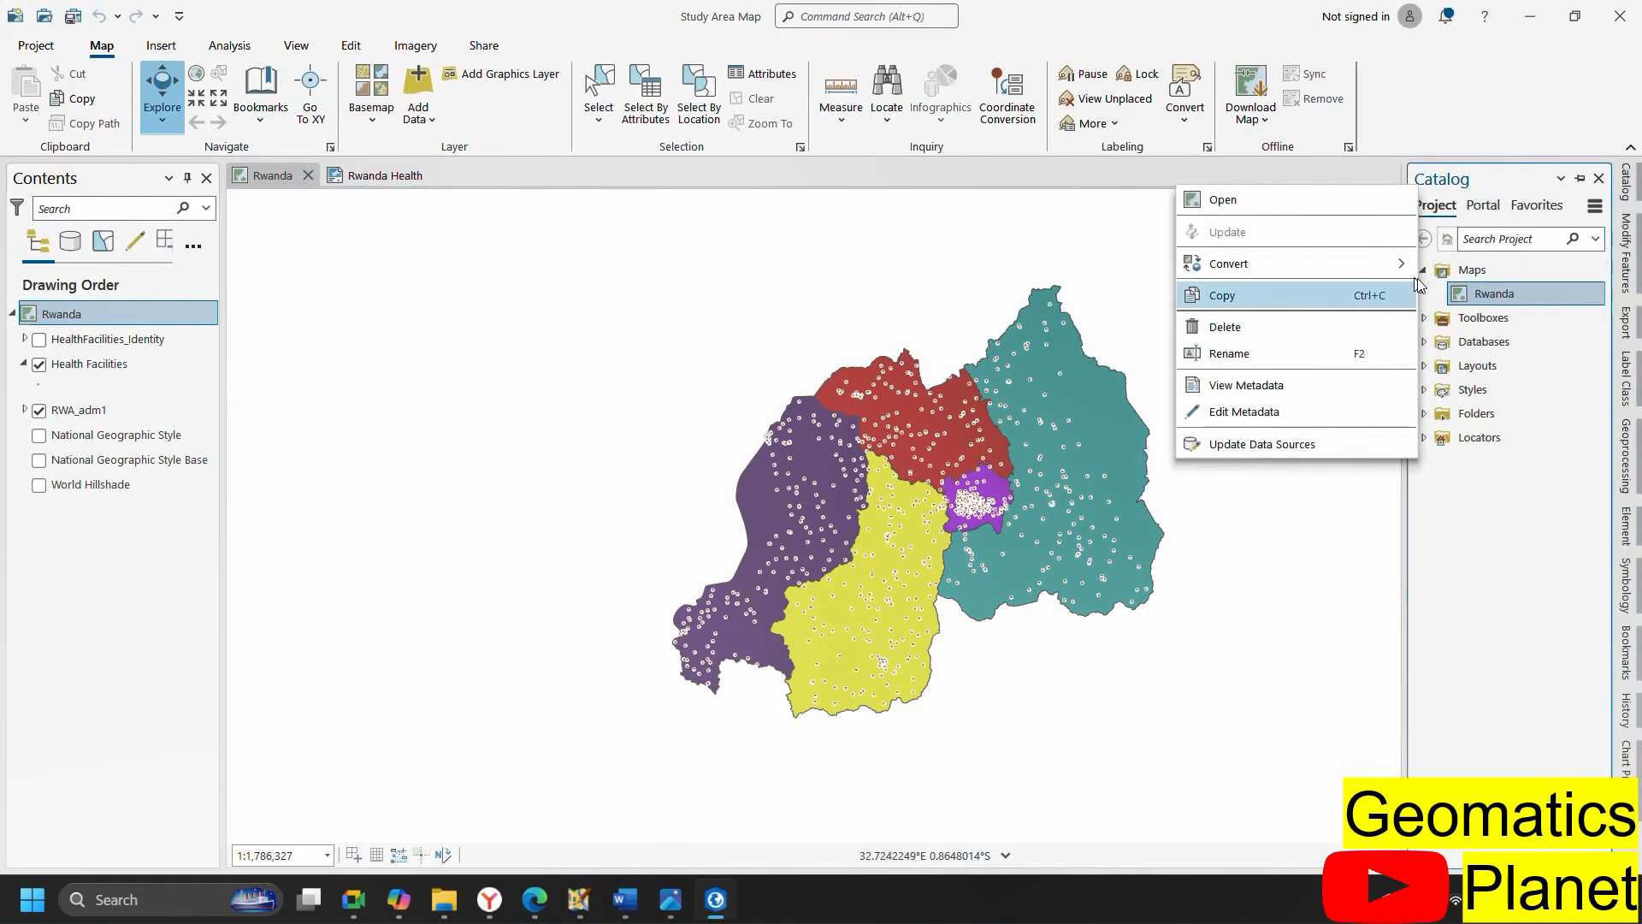
pyautogui.click(1262, 295)
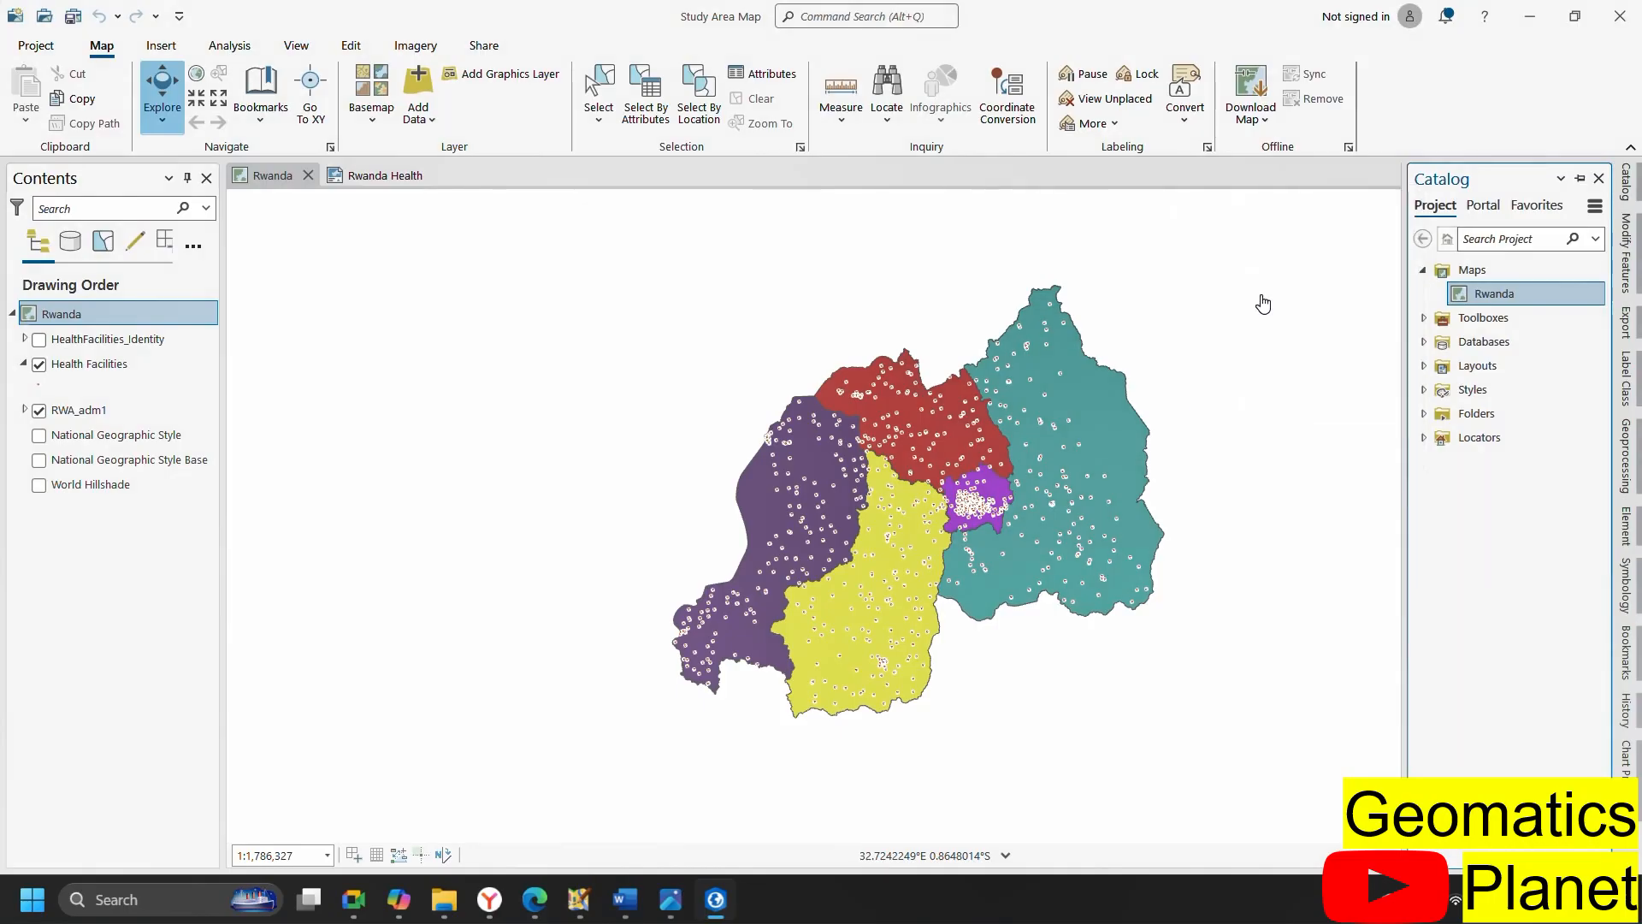
pyautogui.click(1488, 272)
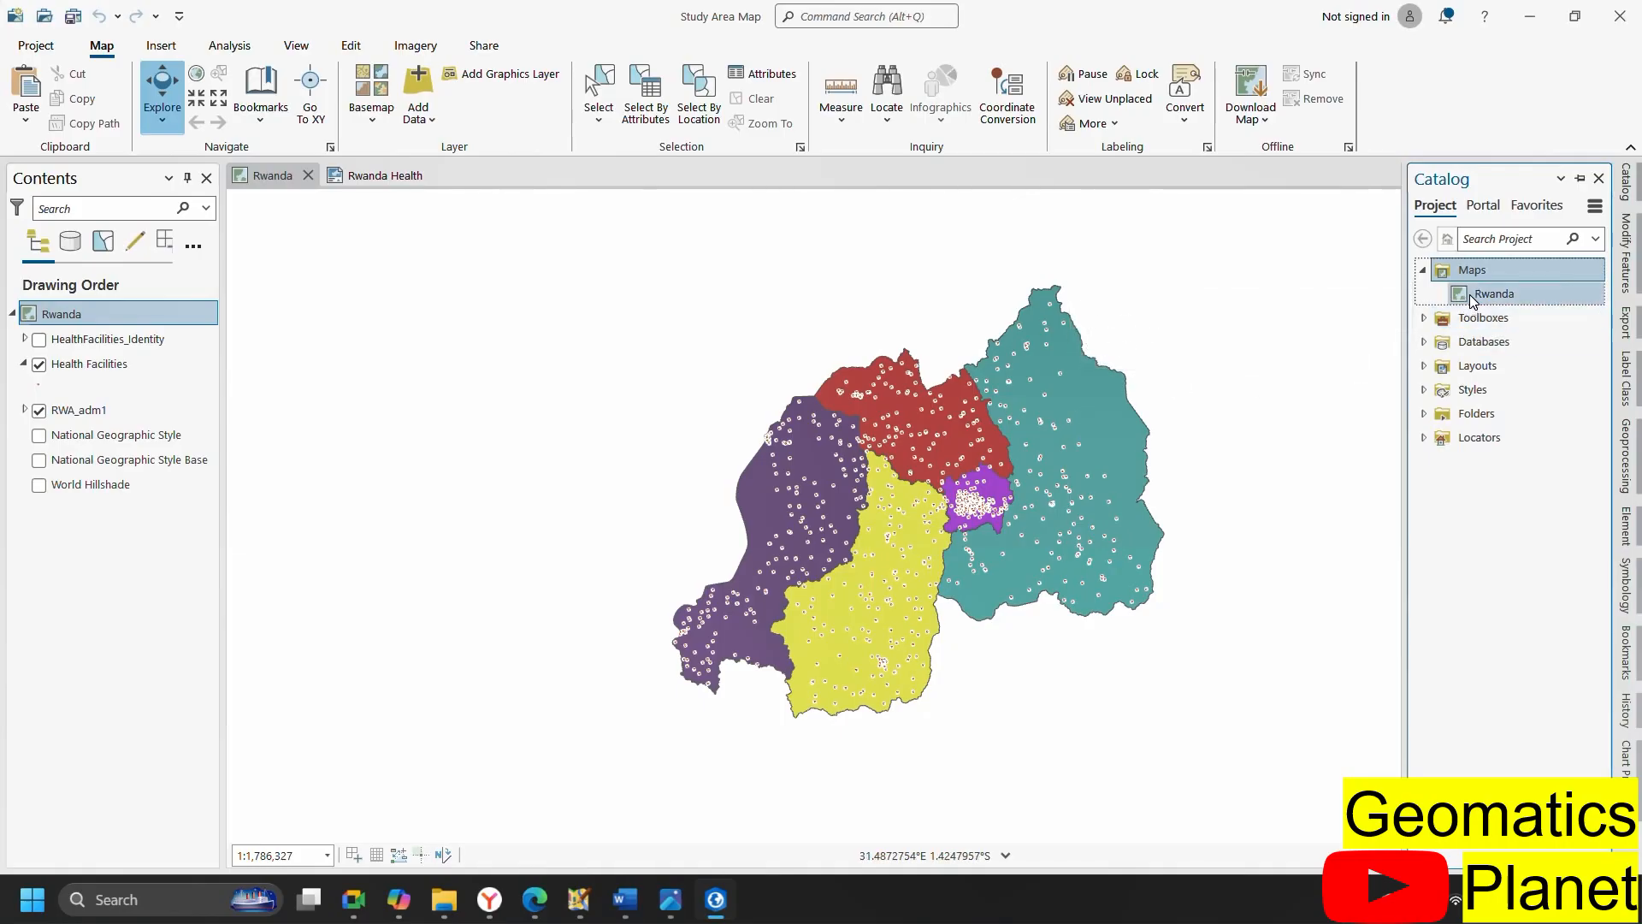
pyautogui.click(30, 109)
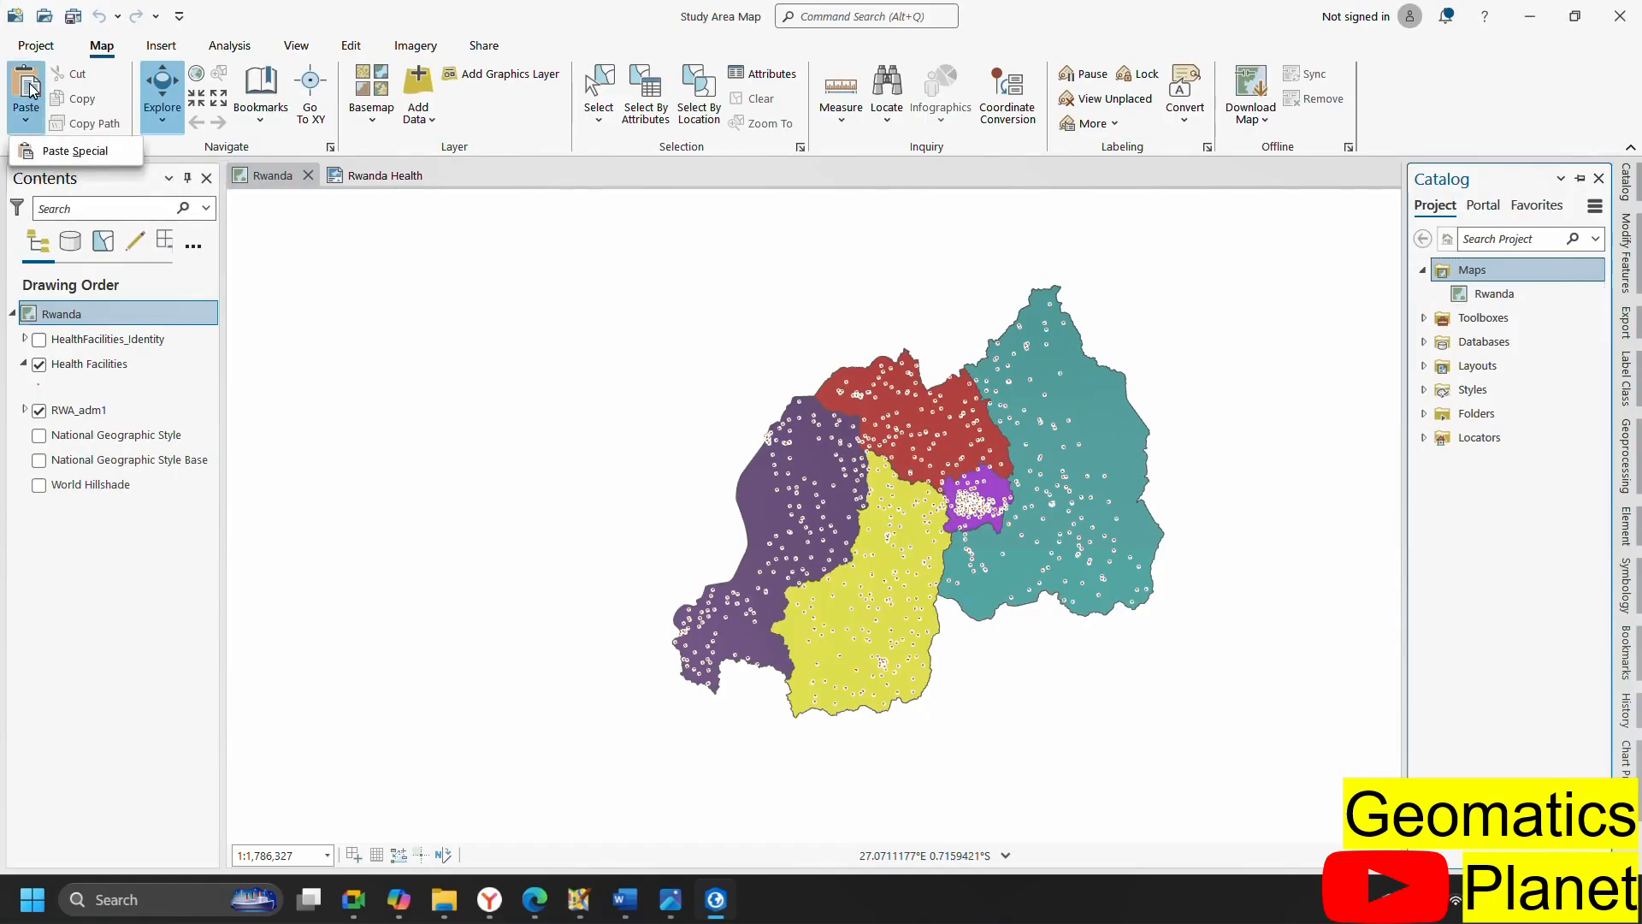
pyautogui.click(30, 88)
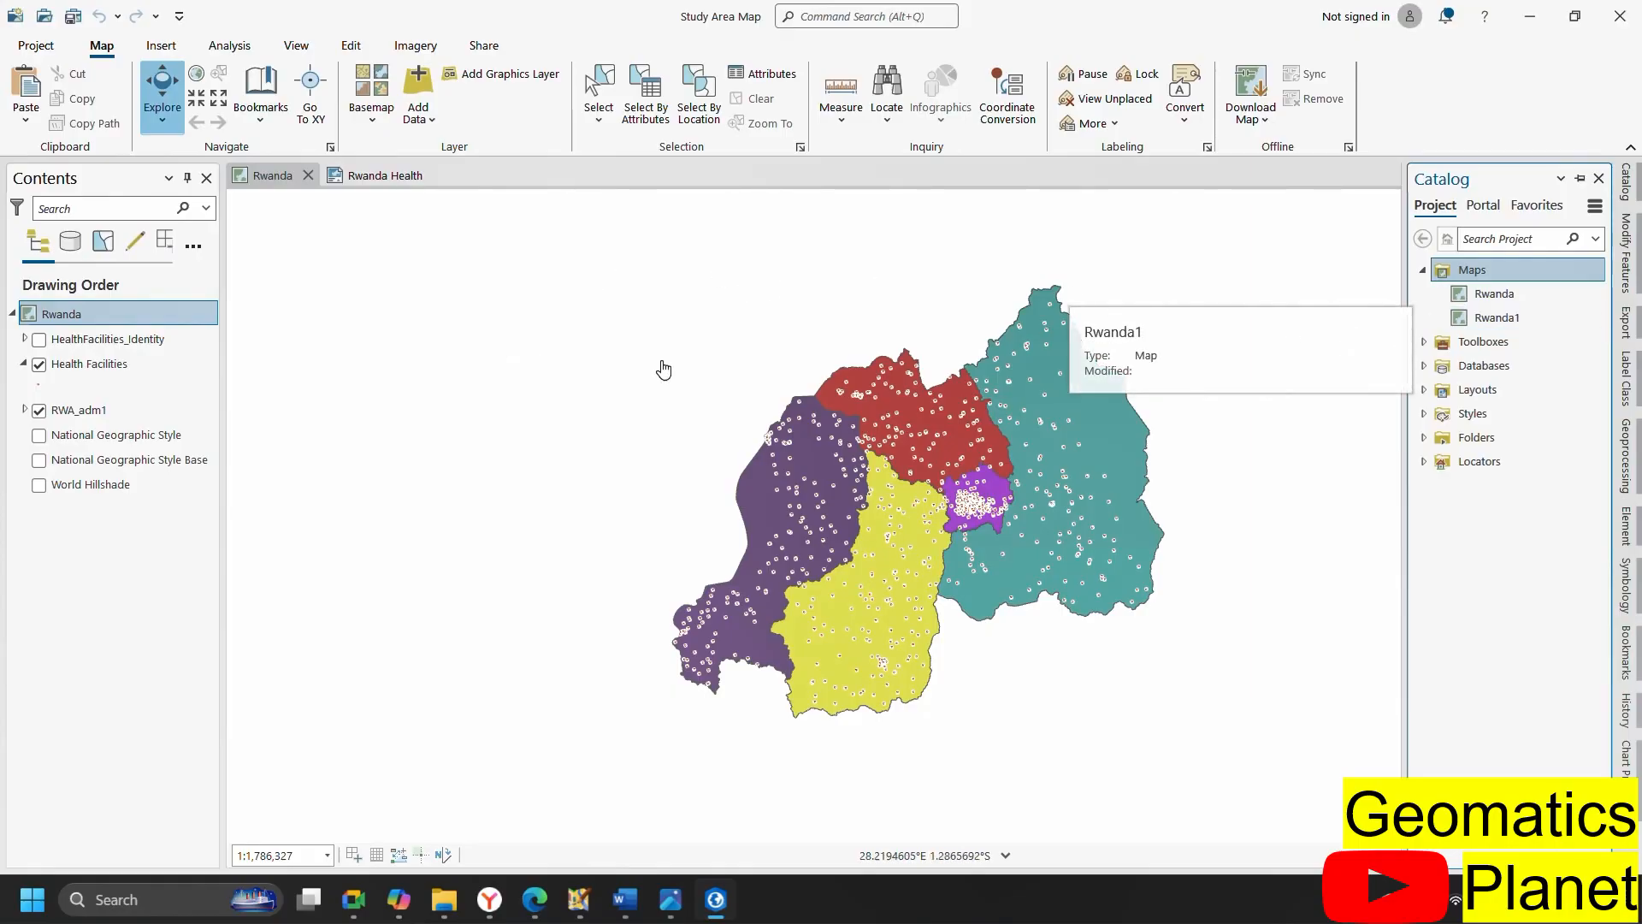
# Rename the duplicated map Rwanda1 as Kigali City in the project catalog
pyautogui.rightClick(1495, 321)
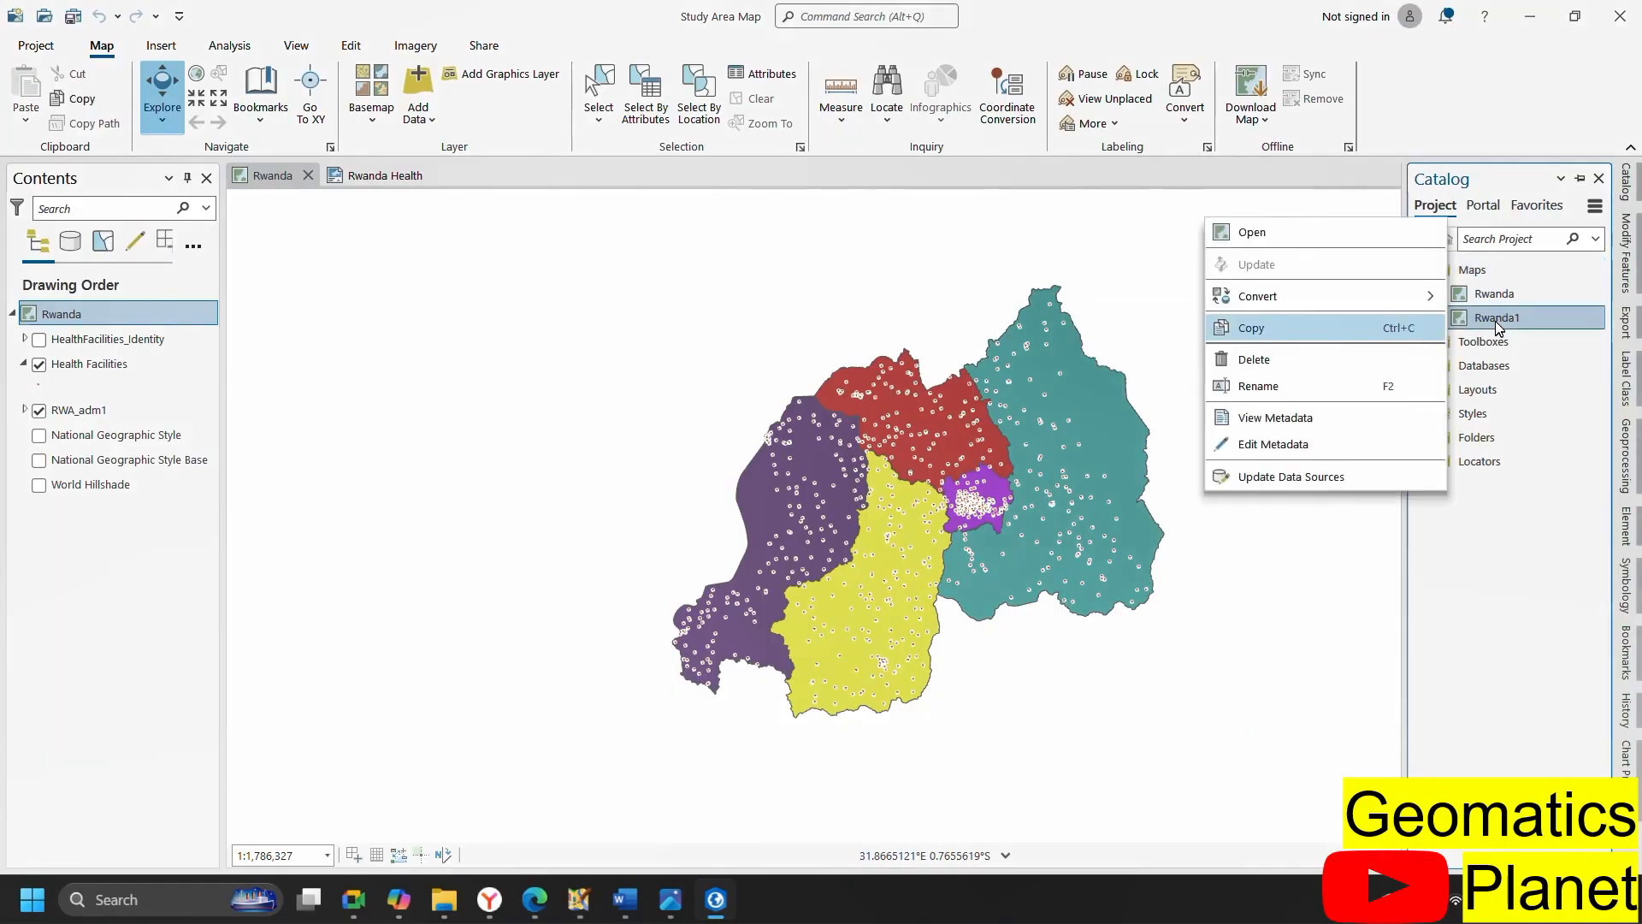
pyautogui.click(1303, 385)
pyautogui.write('K')
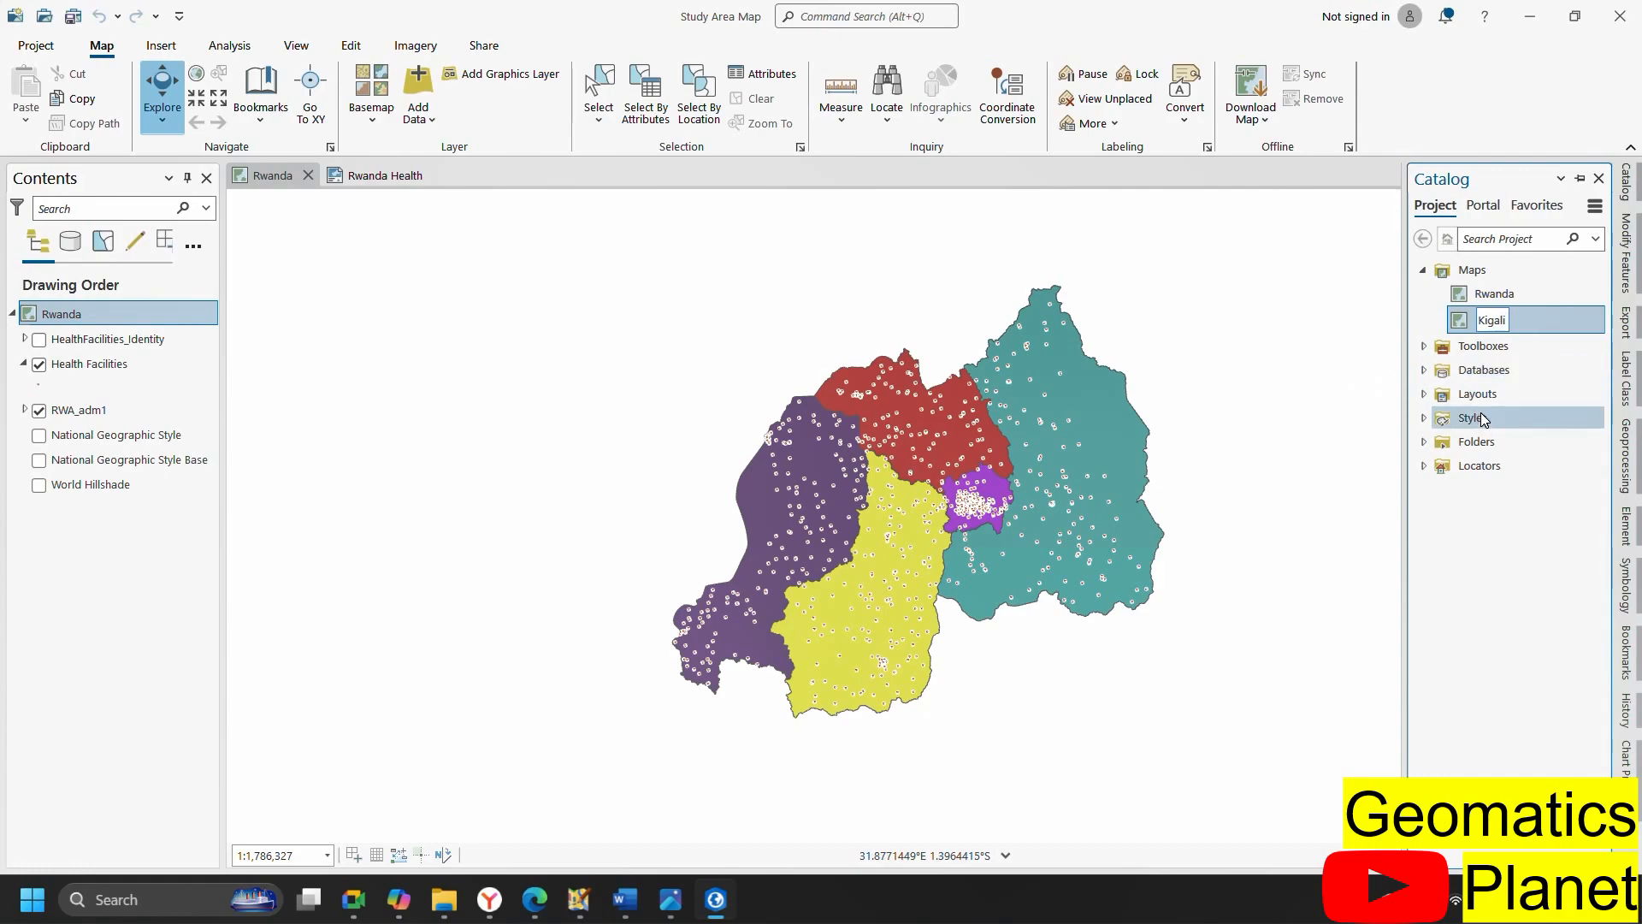
pyautogui.write('igali City')
pyautogui.press('Return')
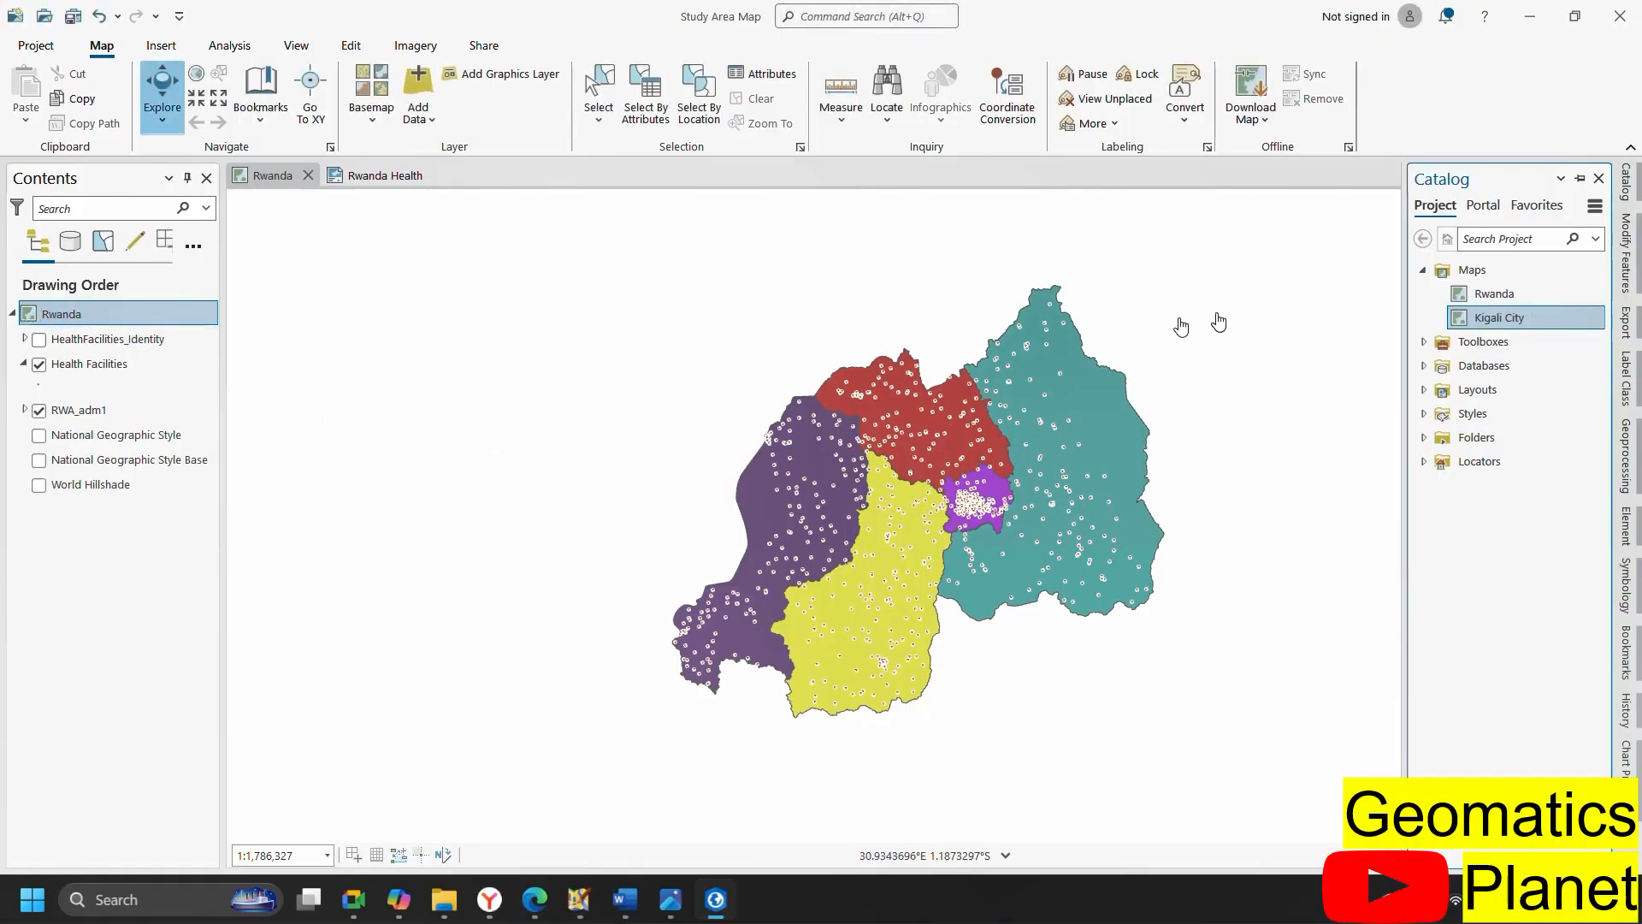
# Open the Kigali City map in its own view, collapse its layer list, and compare it with the Rwanda map
pyautogui.rightClick(1541, 315)
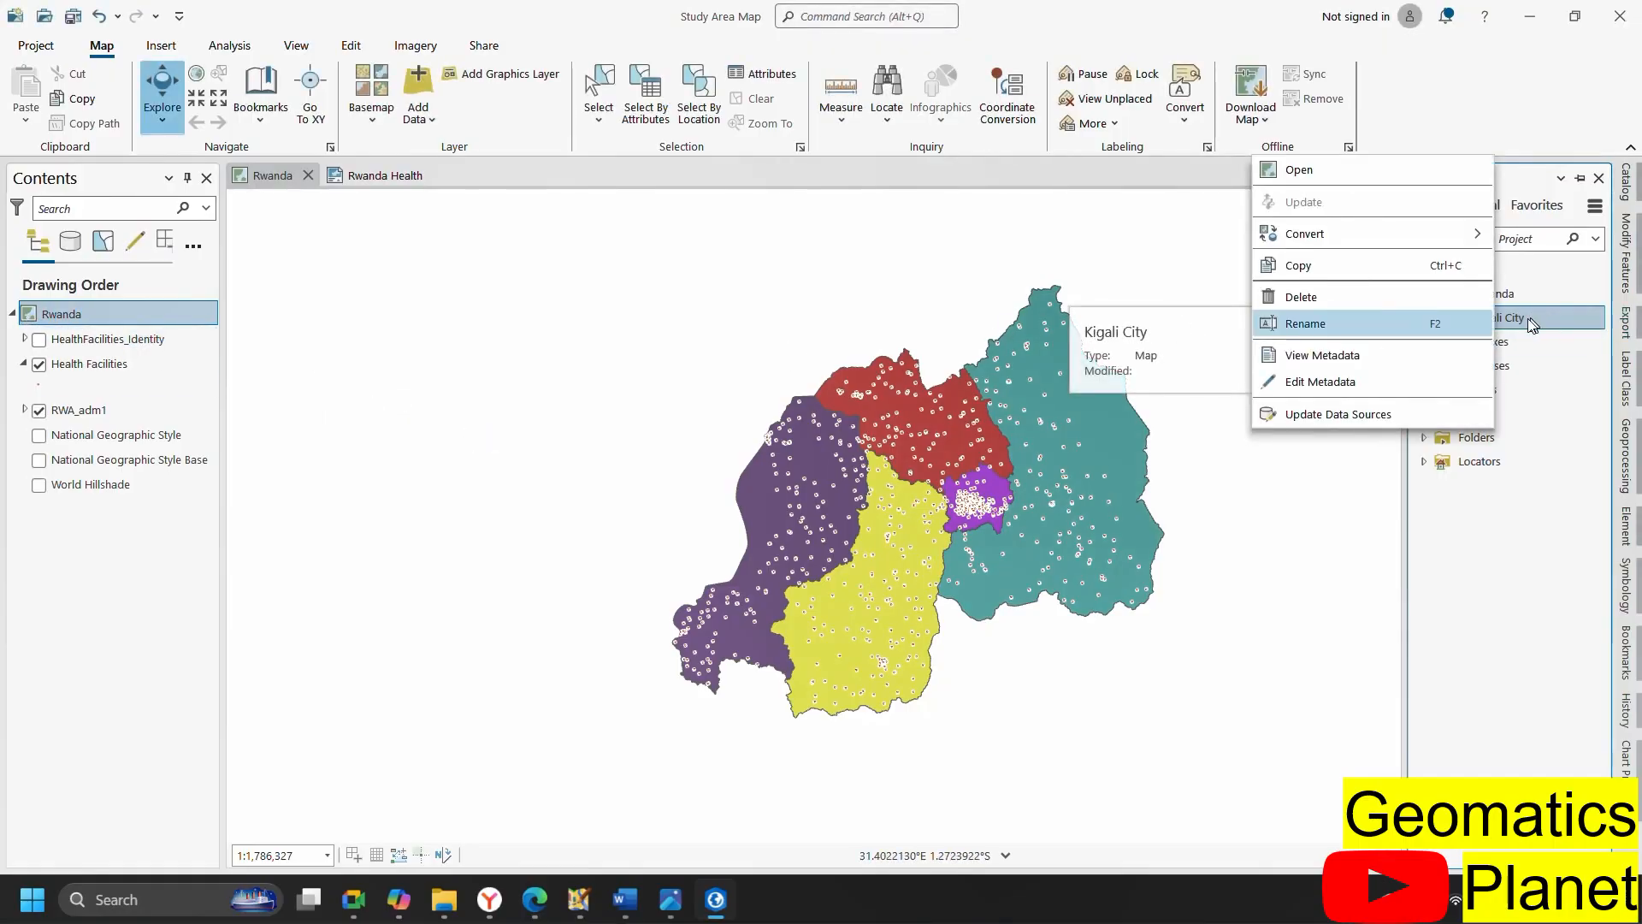
pyautogui.click(1334, 168)
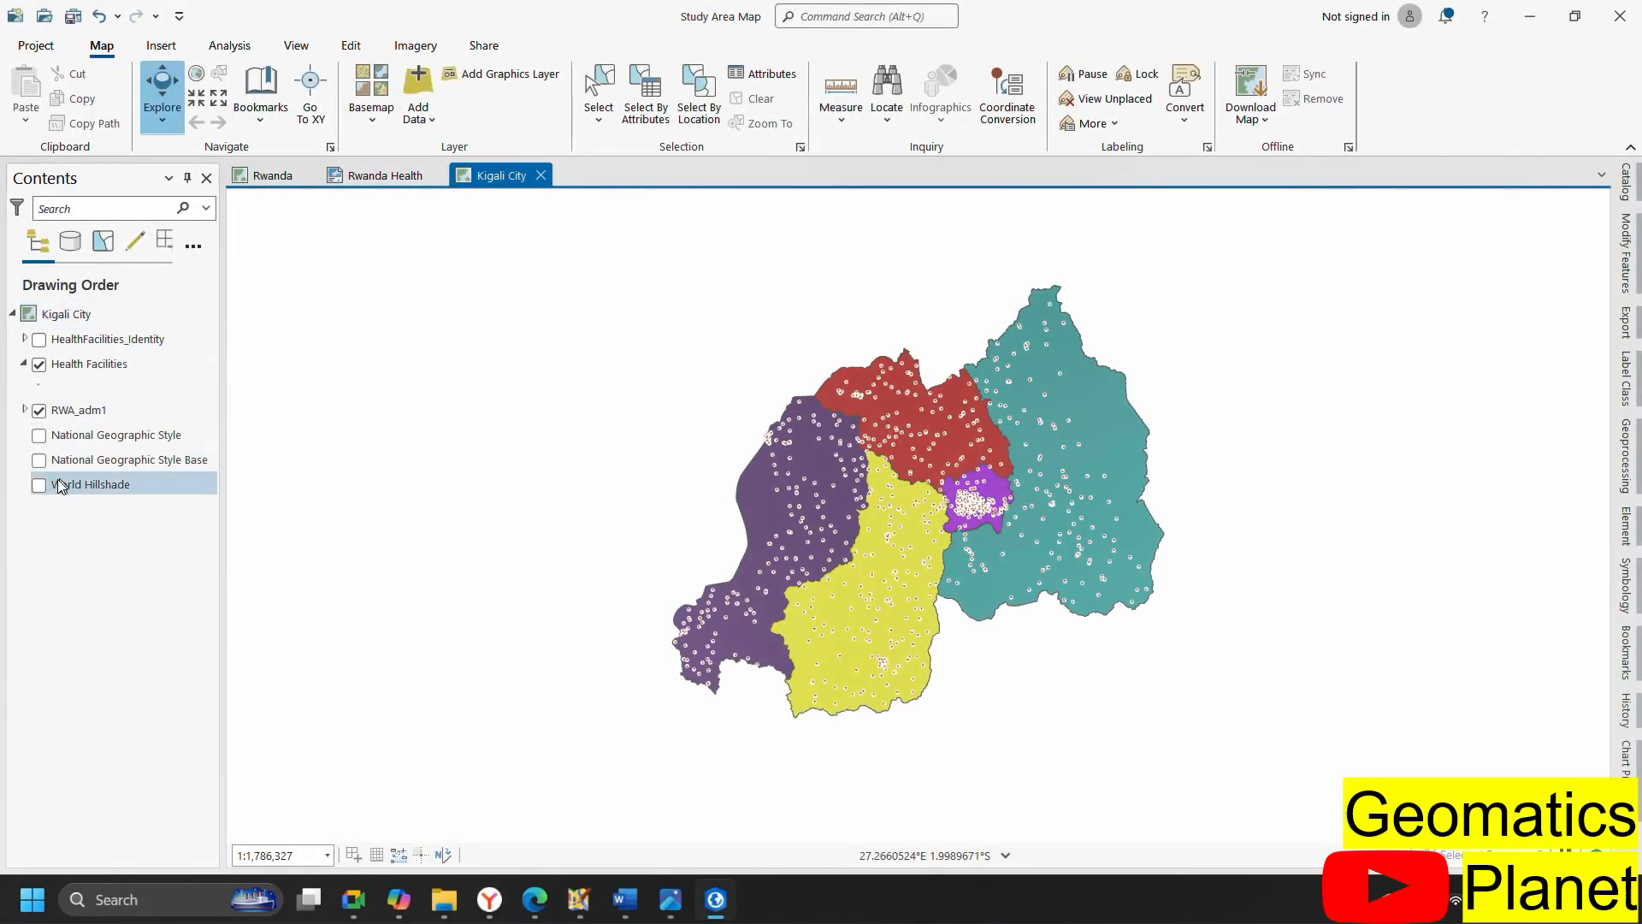
pyautogui.click(13, 315)
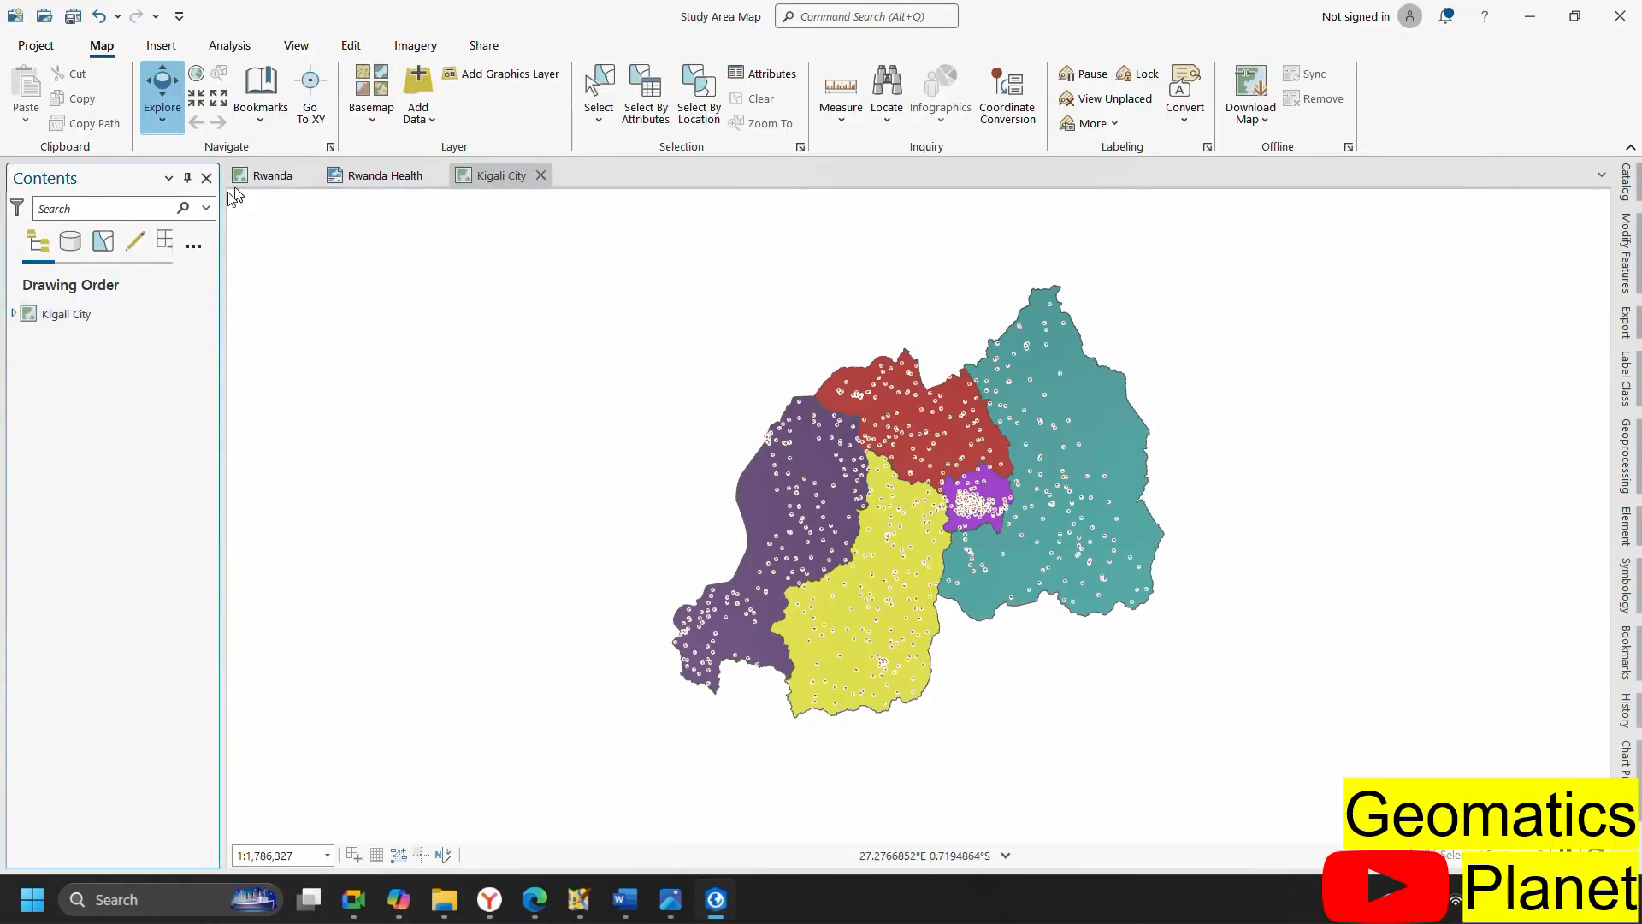
pyautogui.click(257, 177)
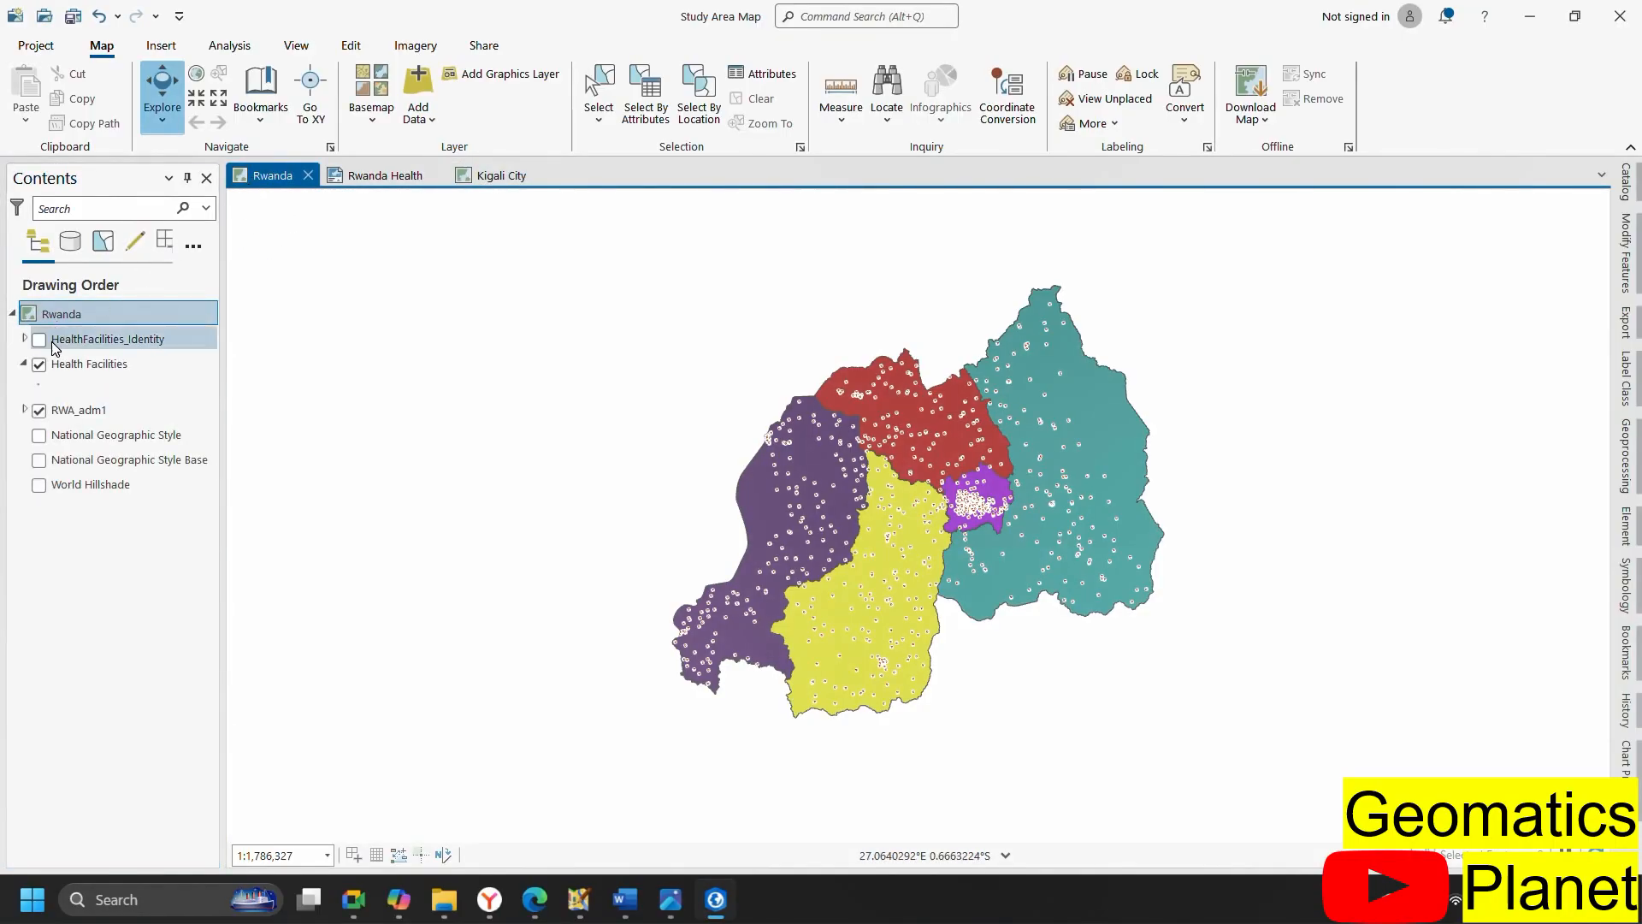
pyautogui.click(477, 180)
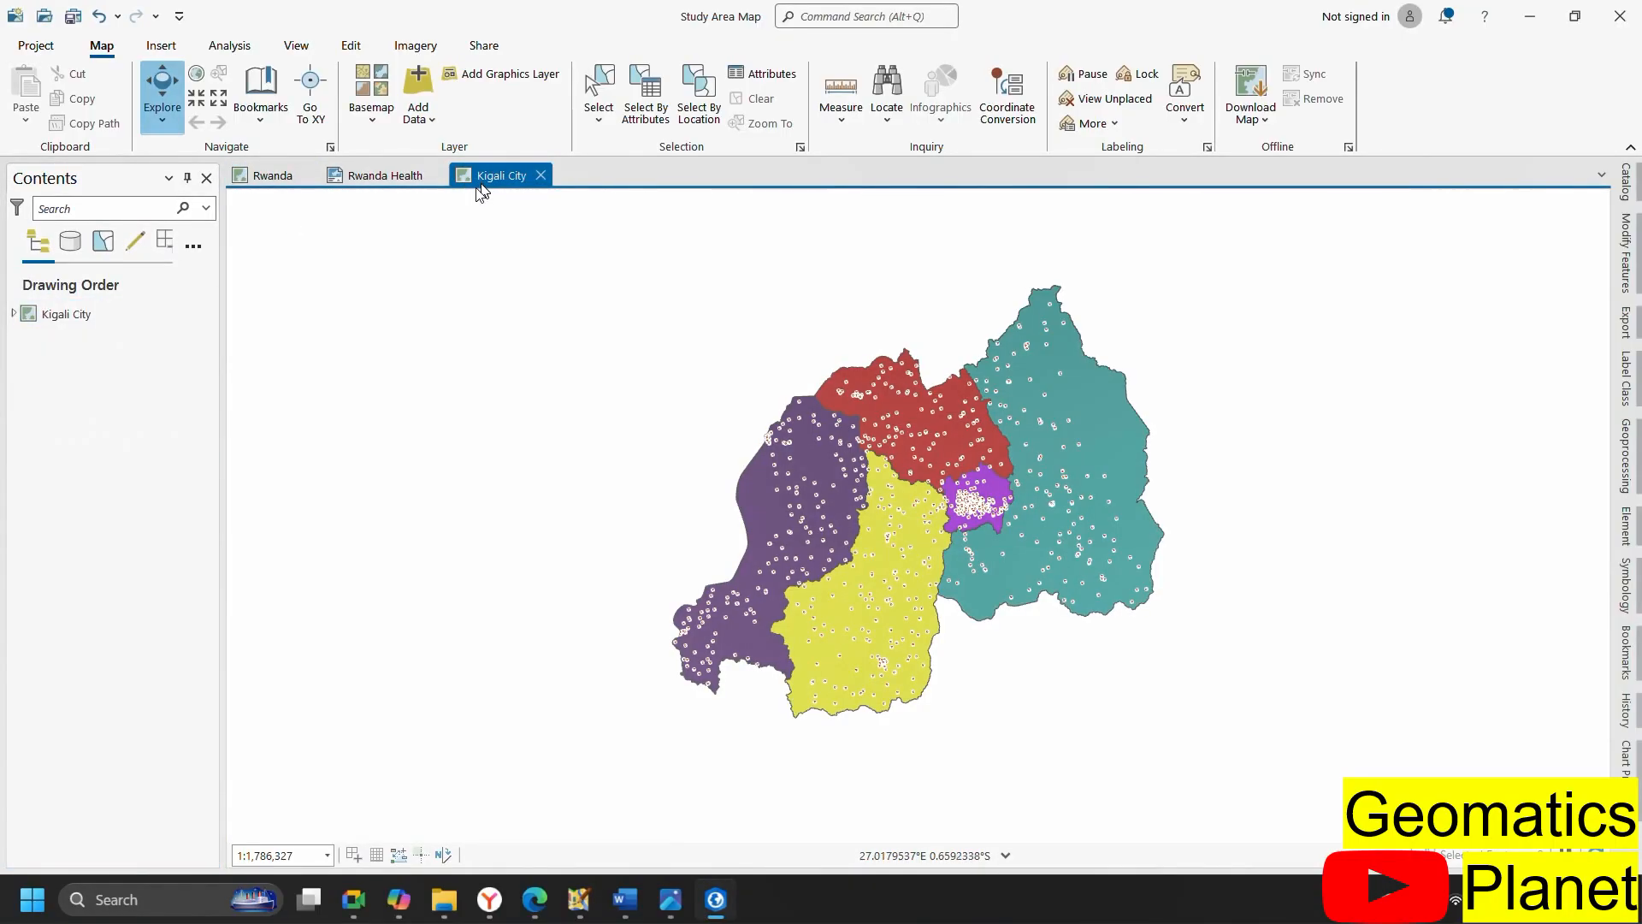
# Insert a tall map frame of the Kigali City map at 1:1,786,327 beside the Rwanda map frame in the Rwanda Health layout
pyautogui.click(373, 178)
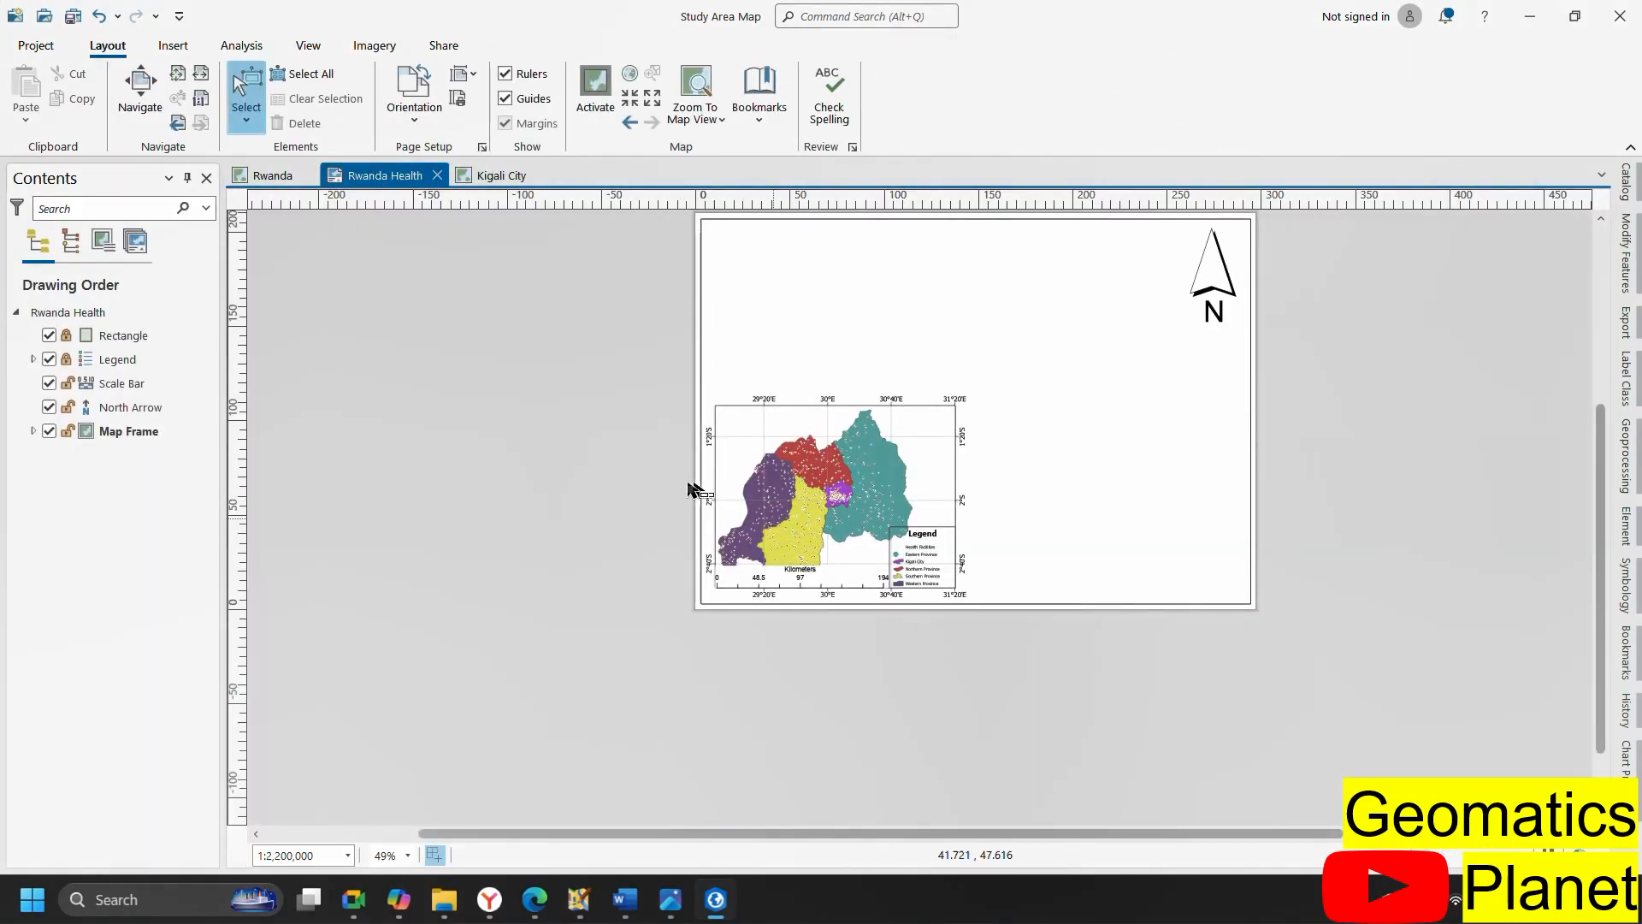
pyautogui.scroll(-1, 813, 433)
pyautogui.scroll(5, 853, 413)
pyautogui.scroll(-1, 718, 370)
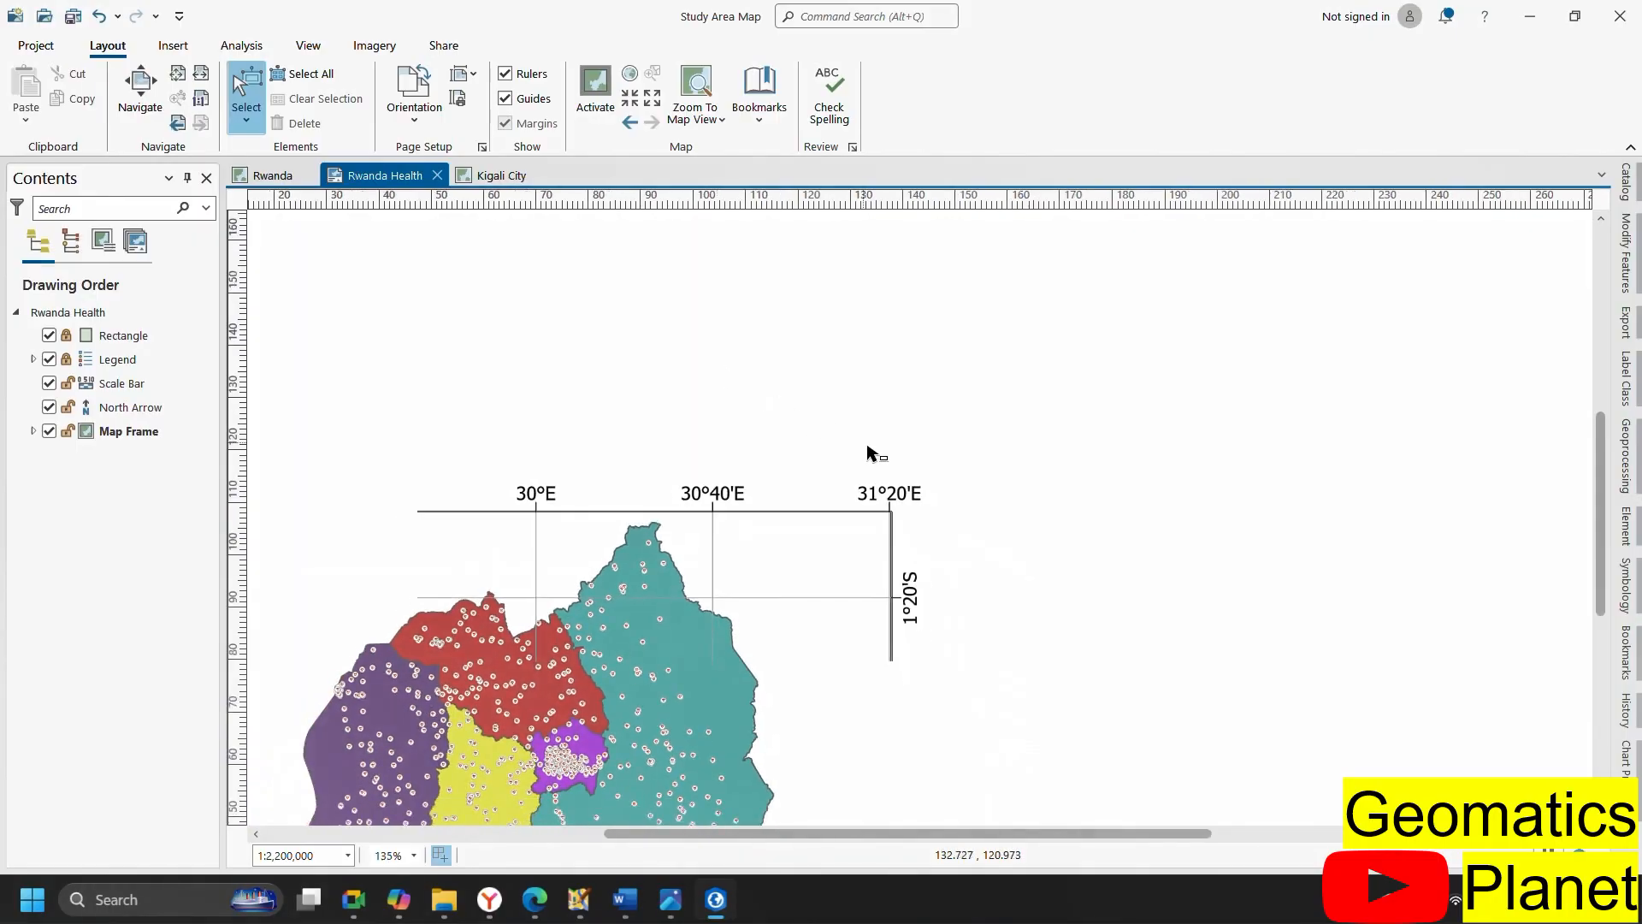
pyautogui.scroll(1, 662, 316)
pyautogui.scroll(-4, 663, 312)
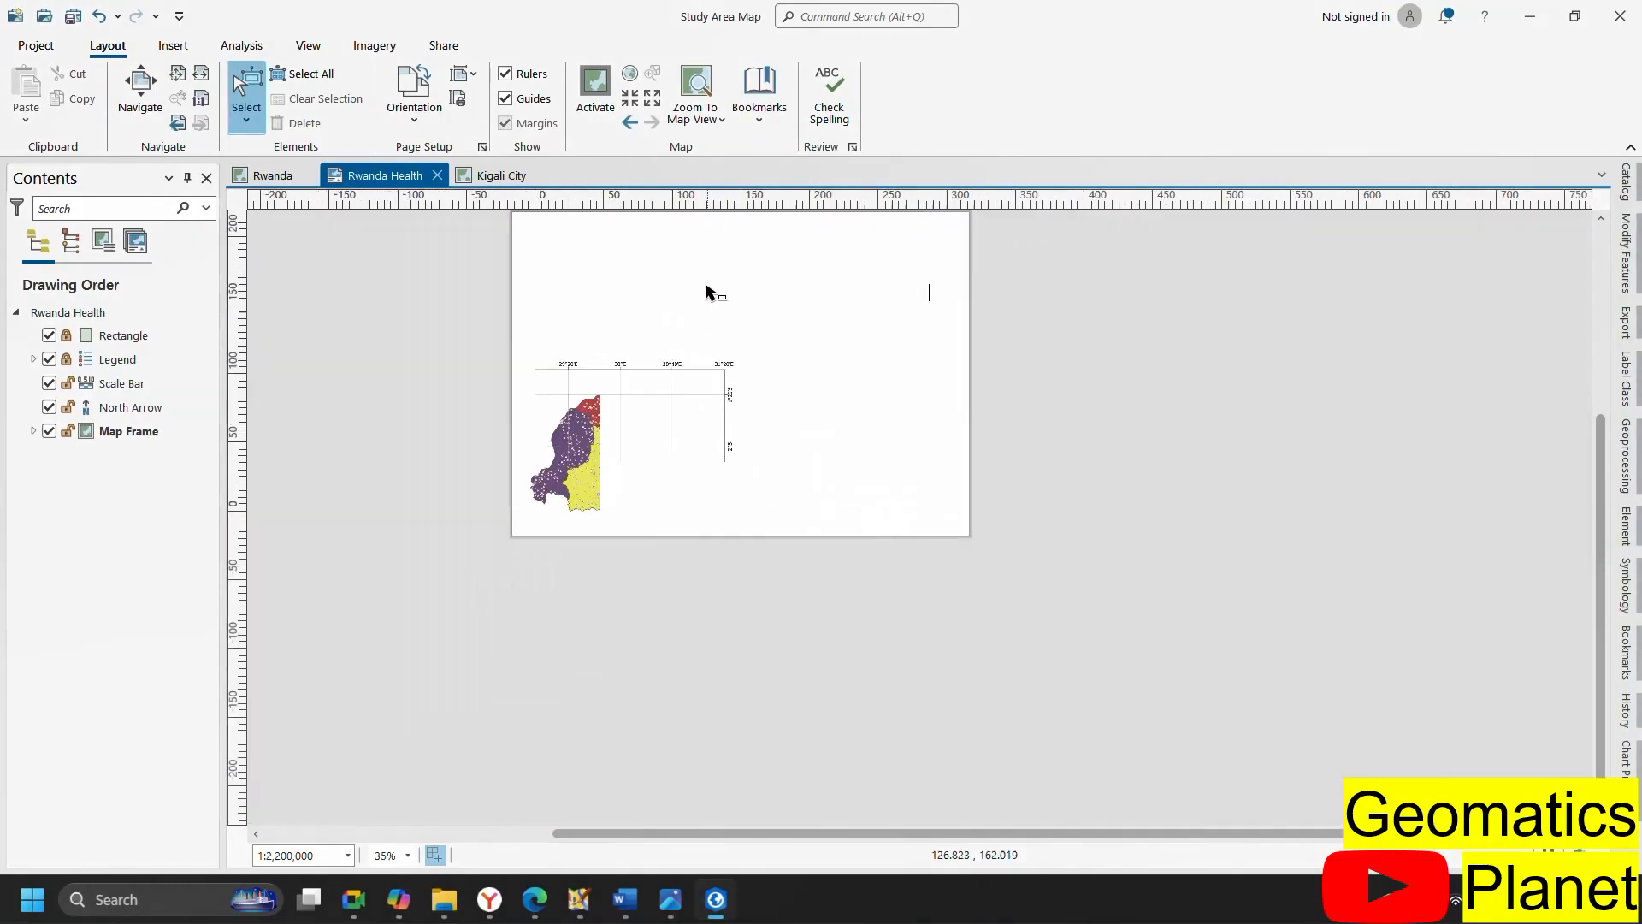
pyautogui.click(170, 46)
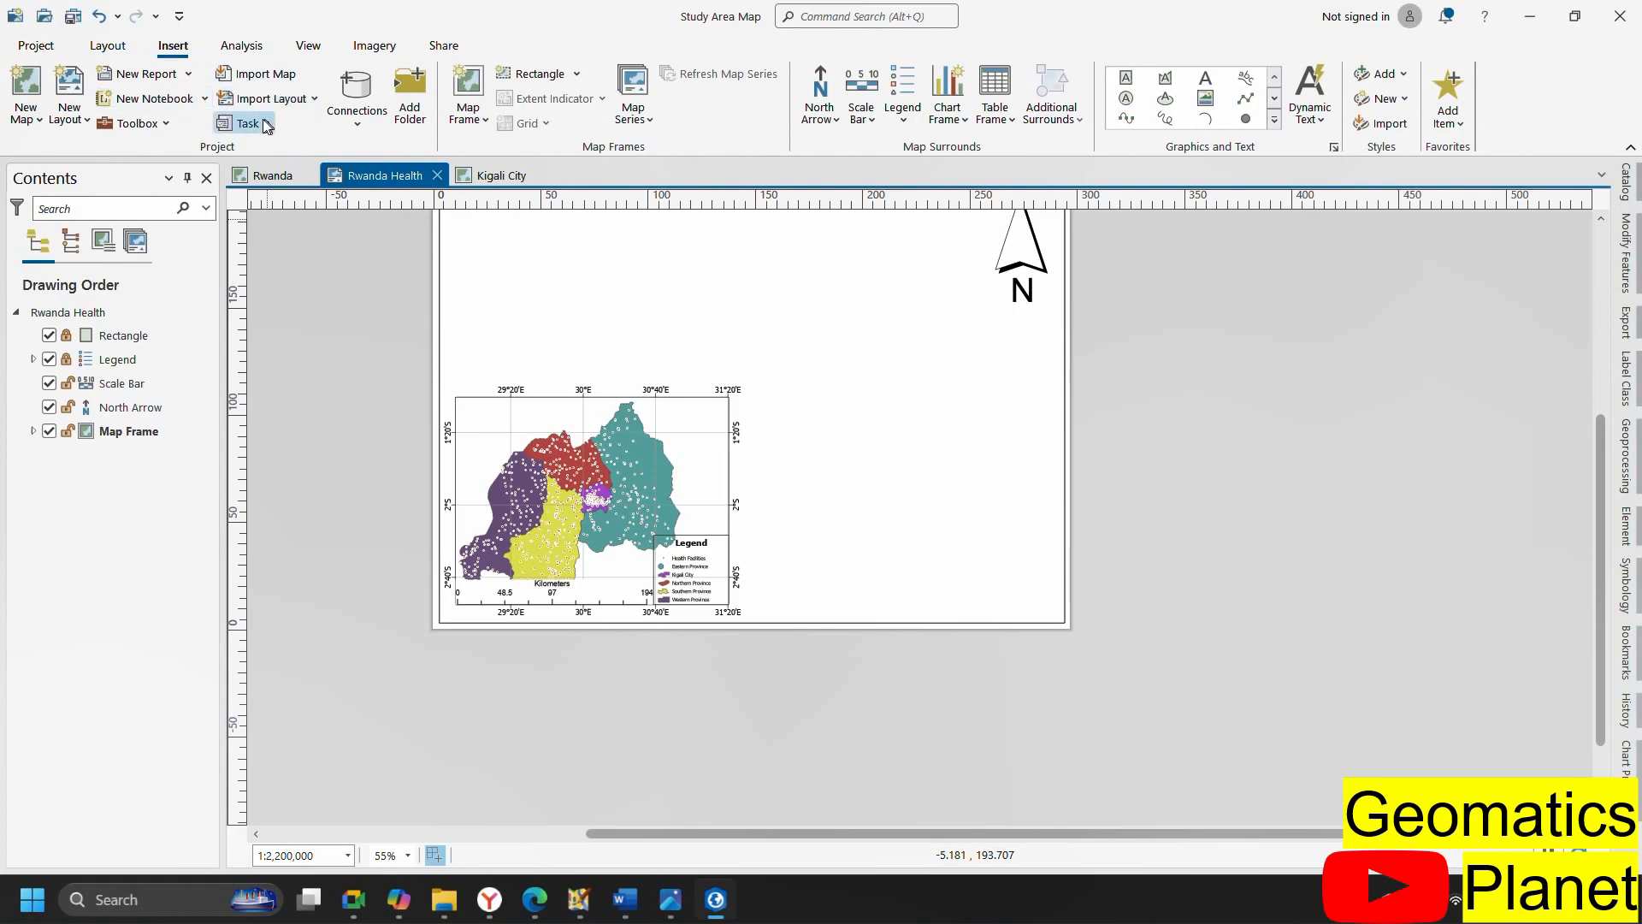
pyautogui.click(470, 128)
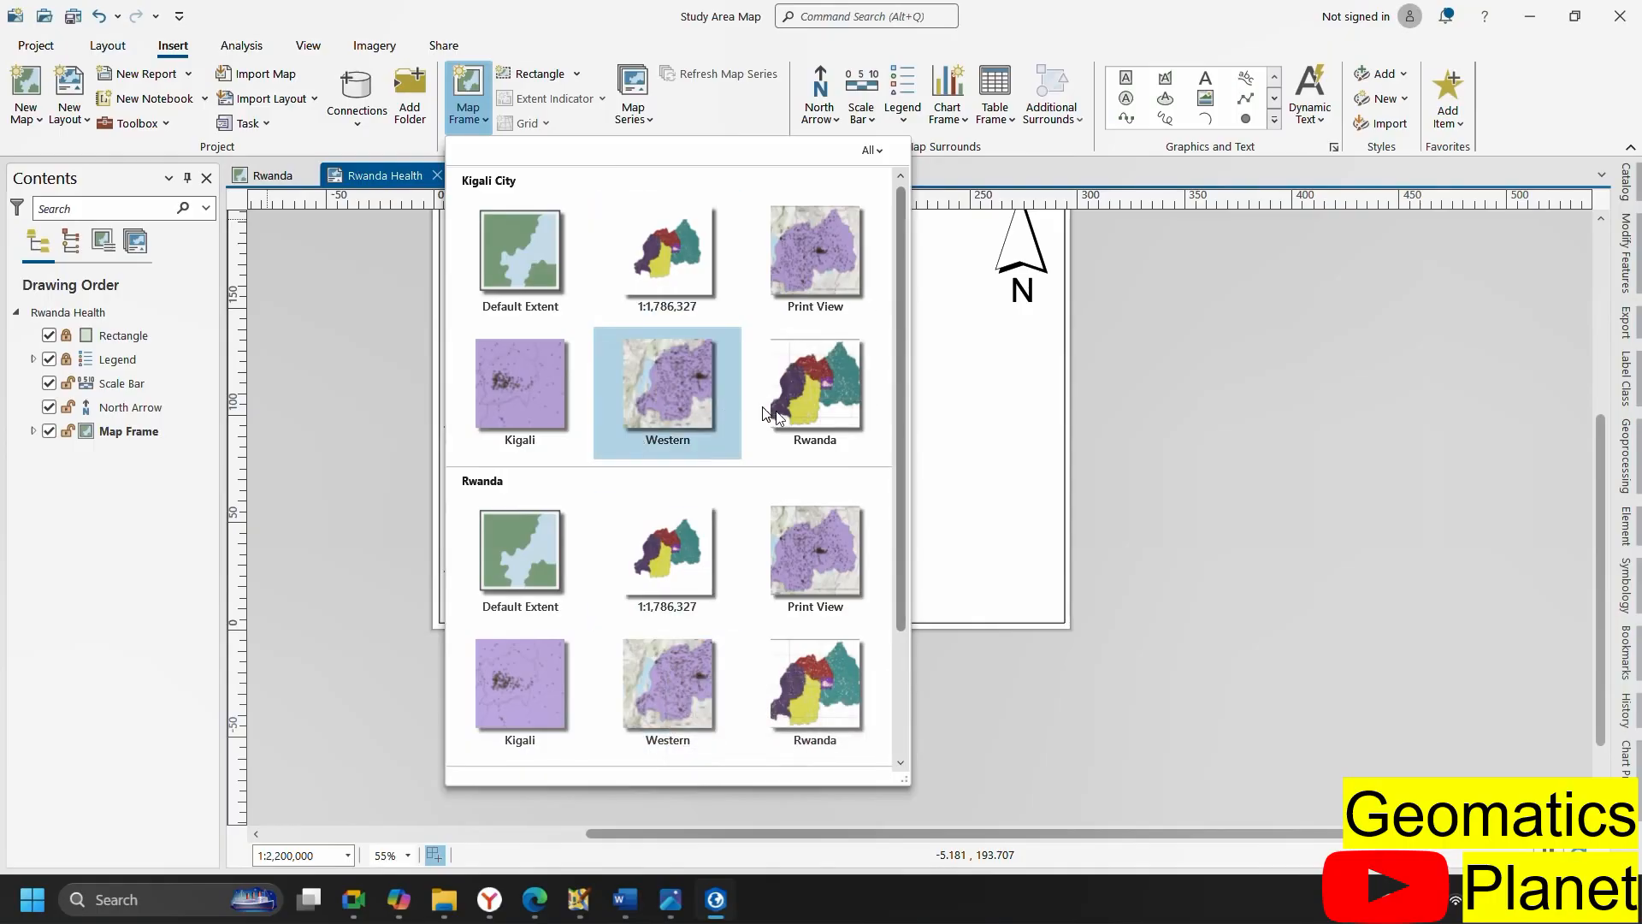
pyautogui.click(667, 257)
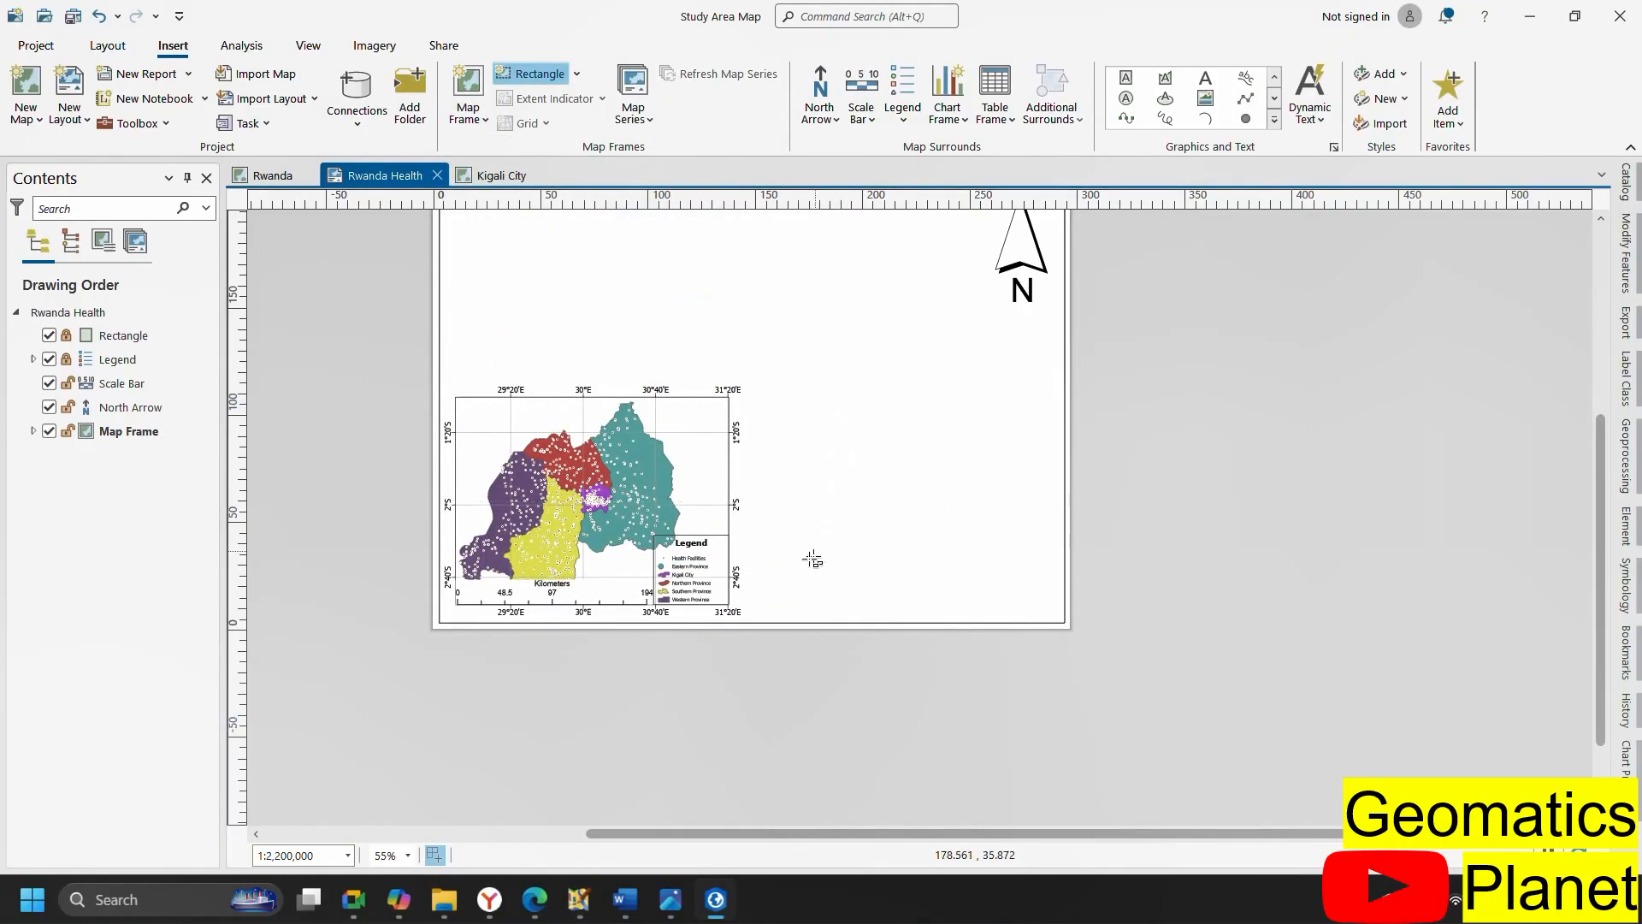
pyautogui.scroll(-1, 814, 558)
pyautogui.scroll(1, 832, 392)
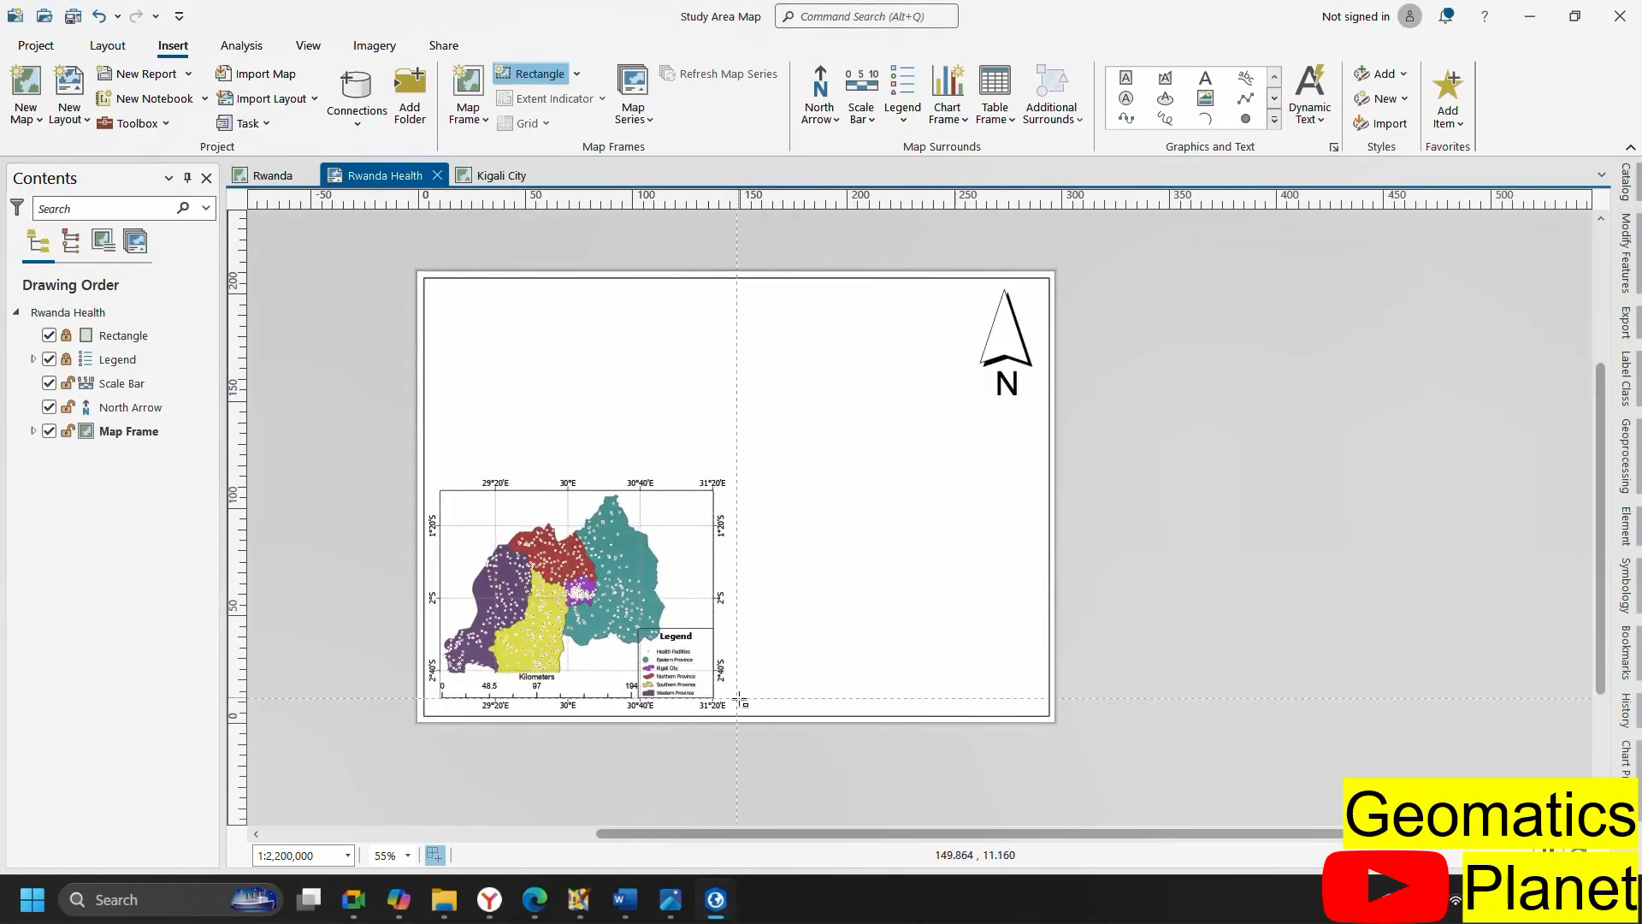
pyautogui.moveTo(738, 698); pyautogui.dragTo(1040, 289)
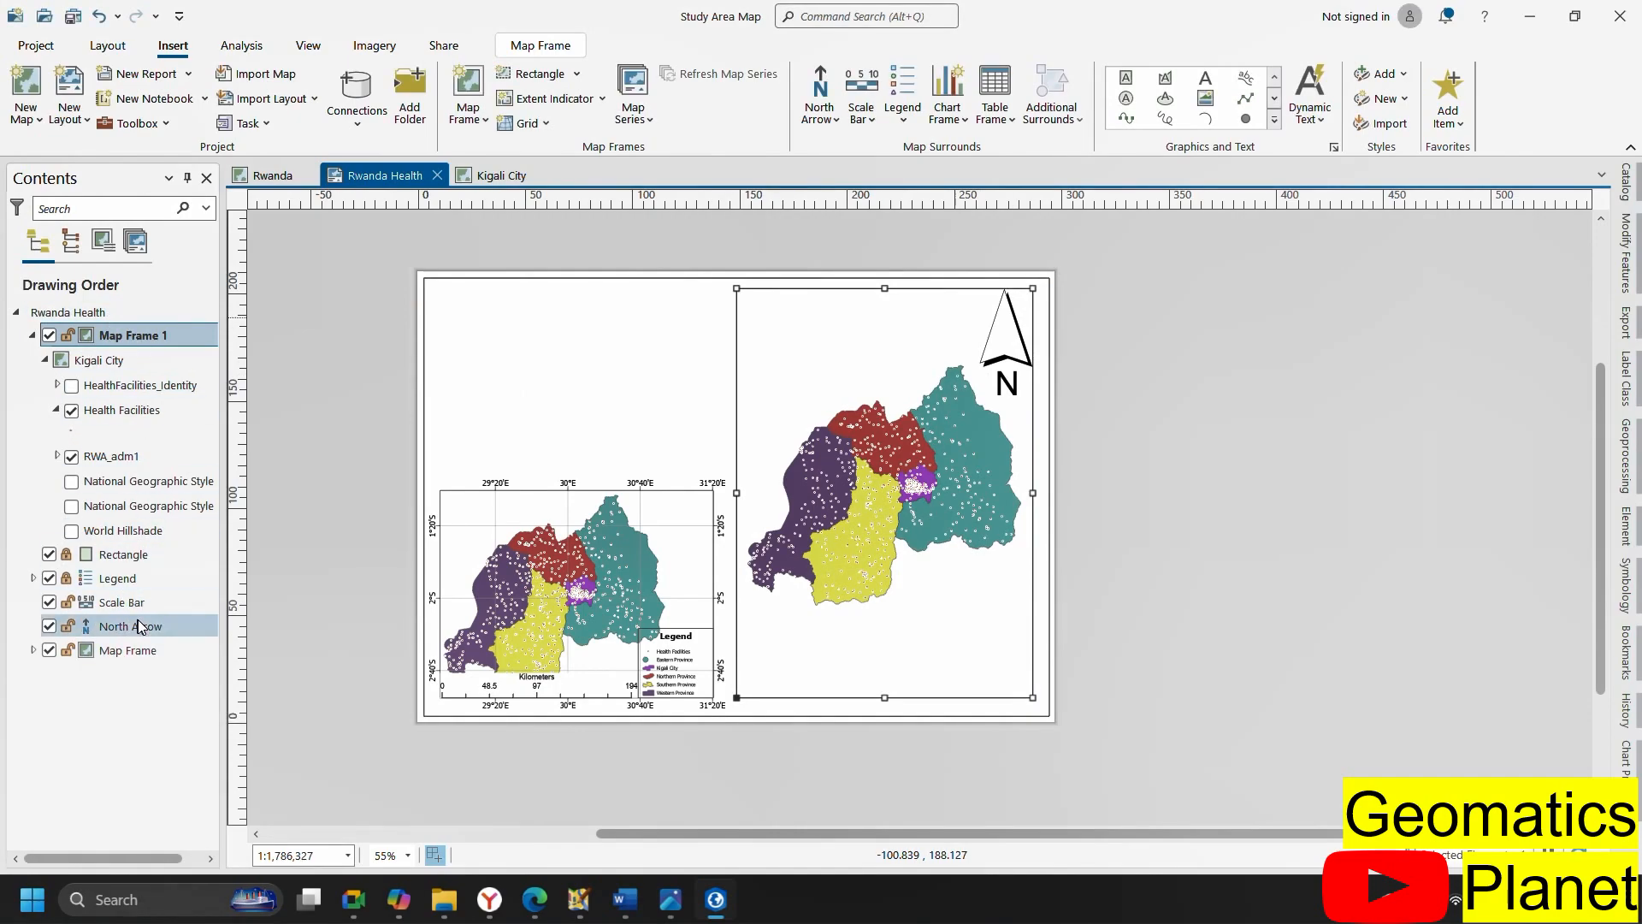
# Rename the original map frame that shows the Rwanda map as Rwanda
pyautogui.click(131, 655)
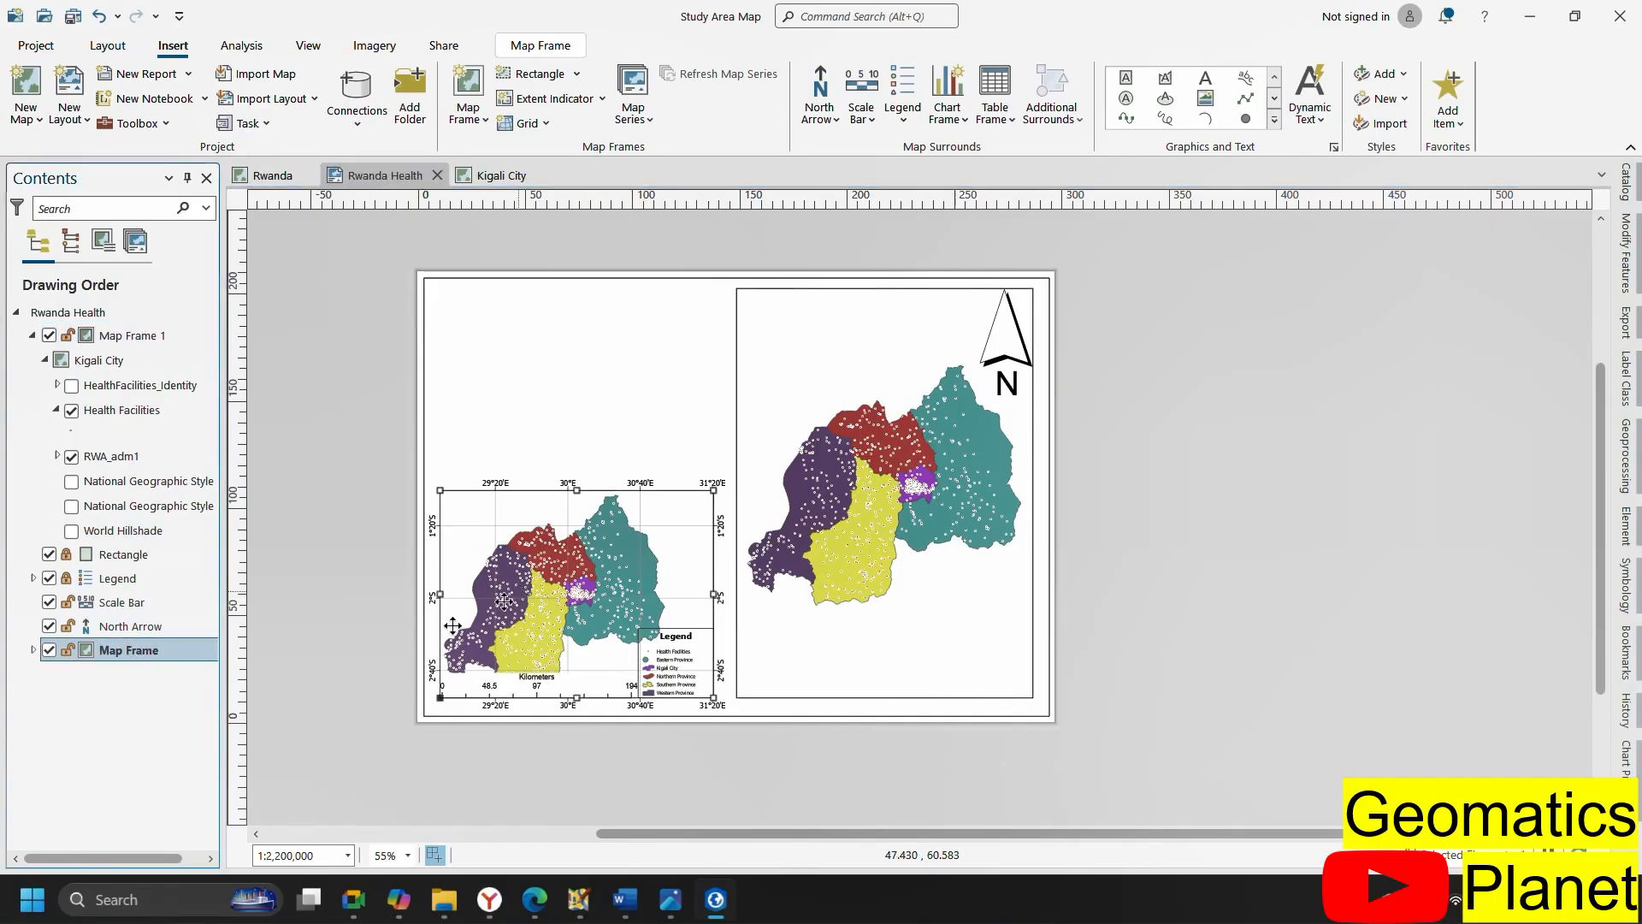
pyautogui.rightClick(119, 652)
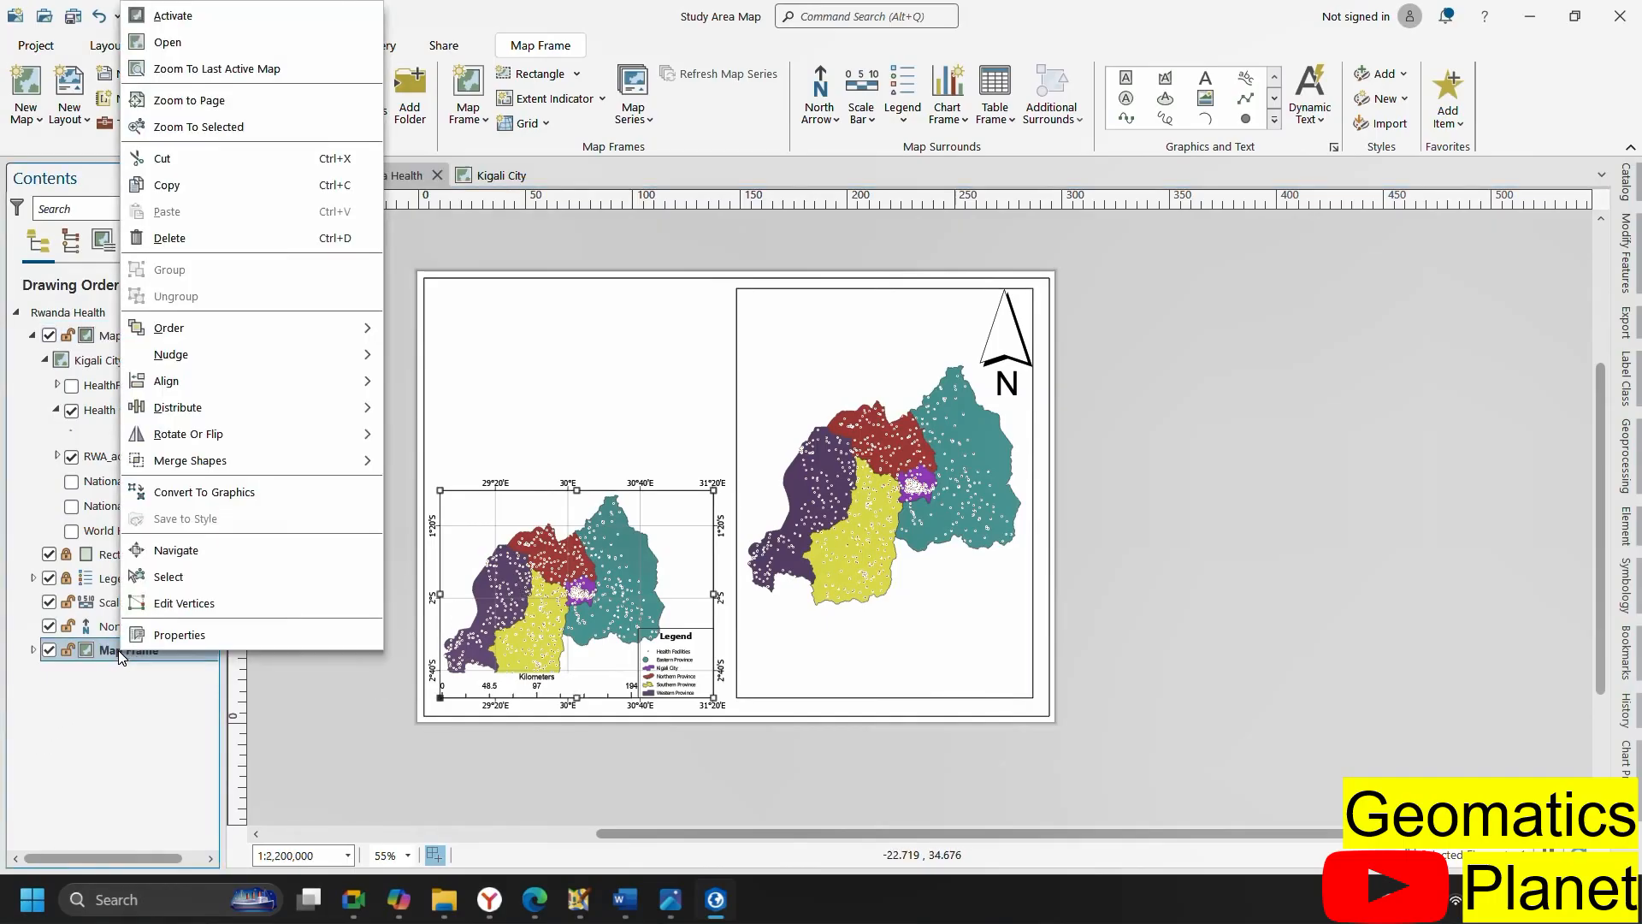
pyautogui.click(198, 633)
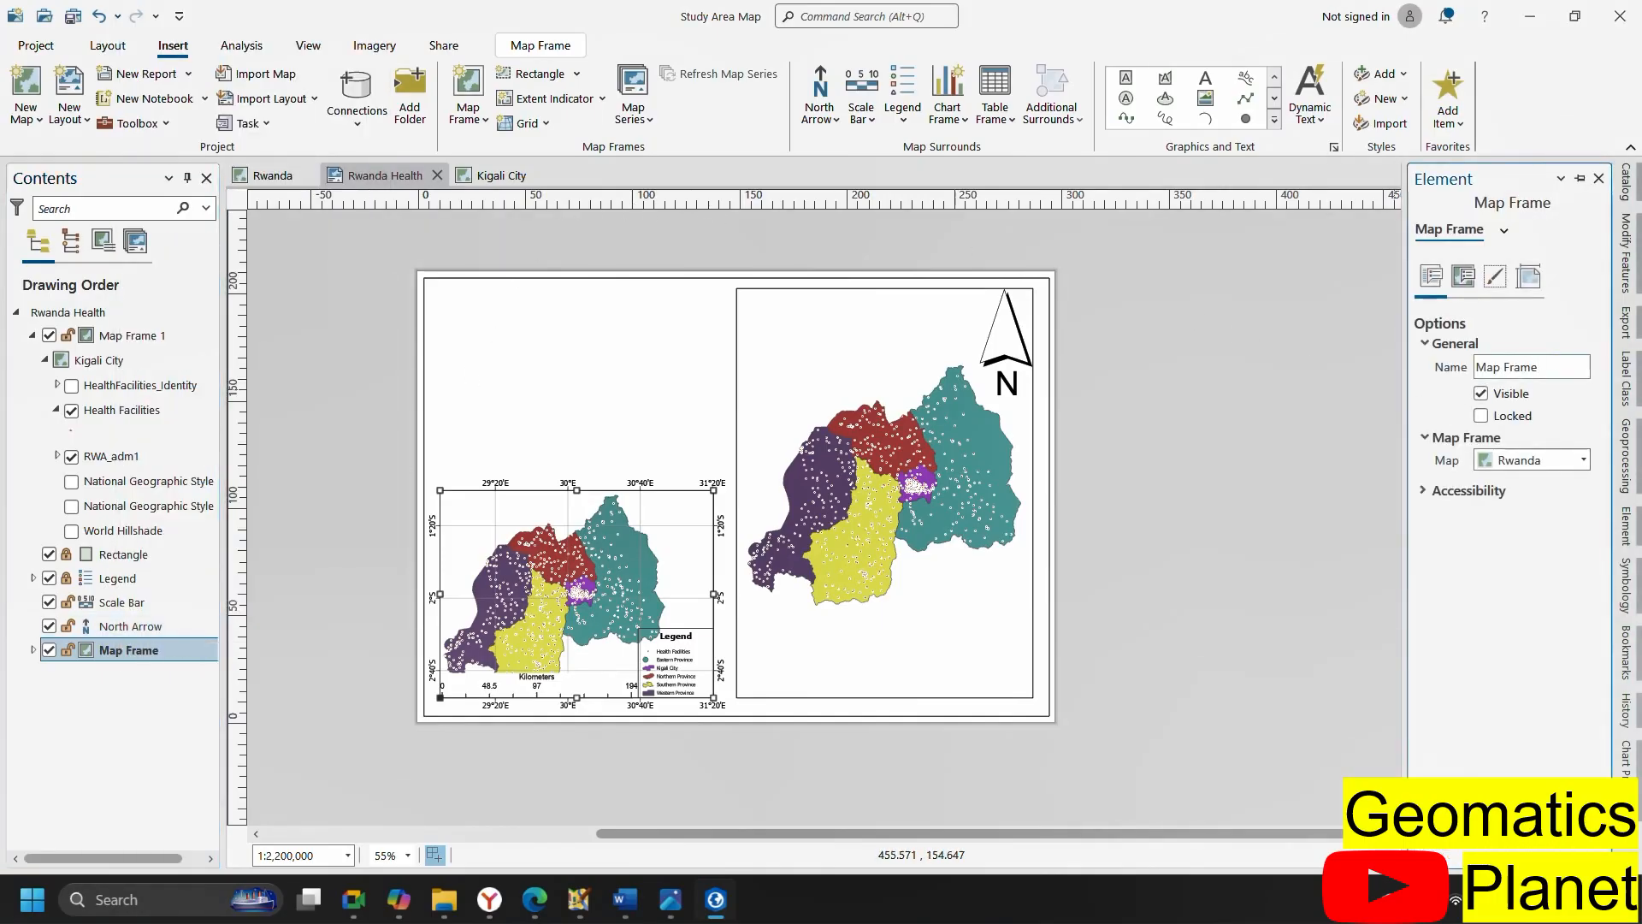
pyautogui.moveTo(1542, 367); pyautogui.dragTo(1436, 369)
pyautogui.click(1531, 612)
pyautogui.click(1158, 670)
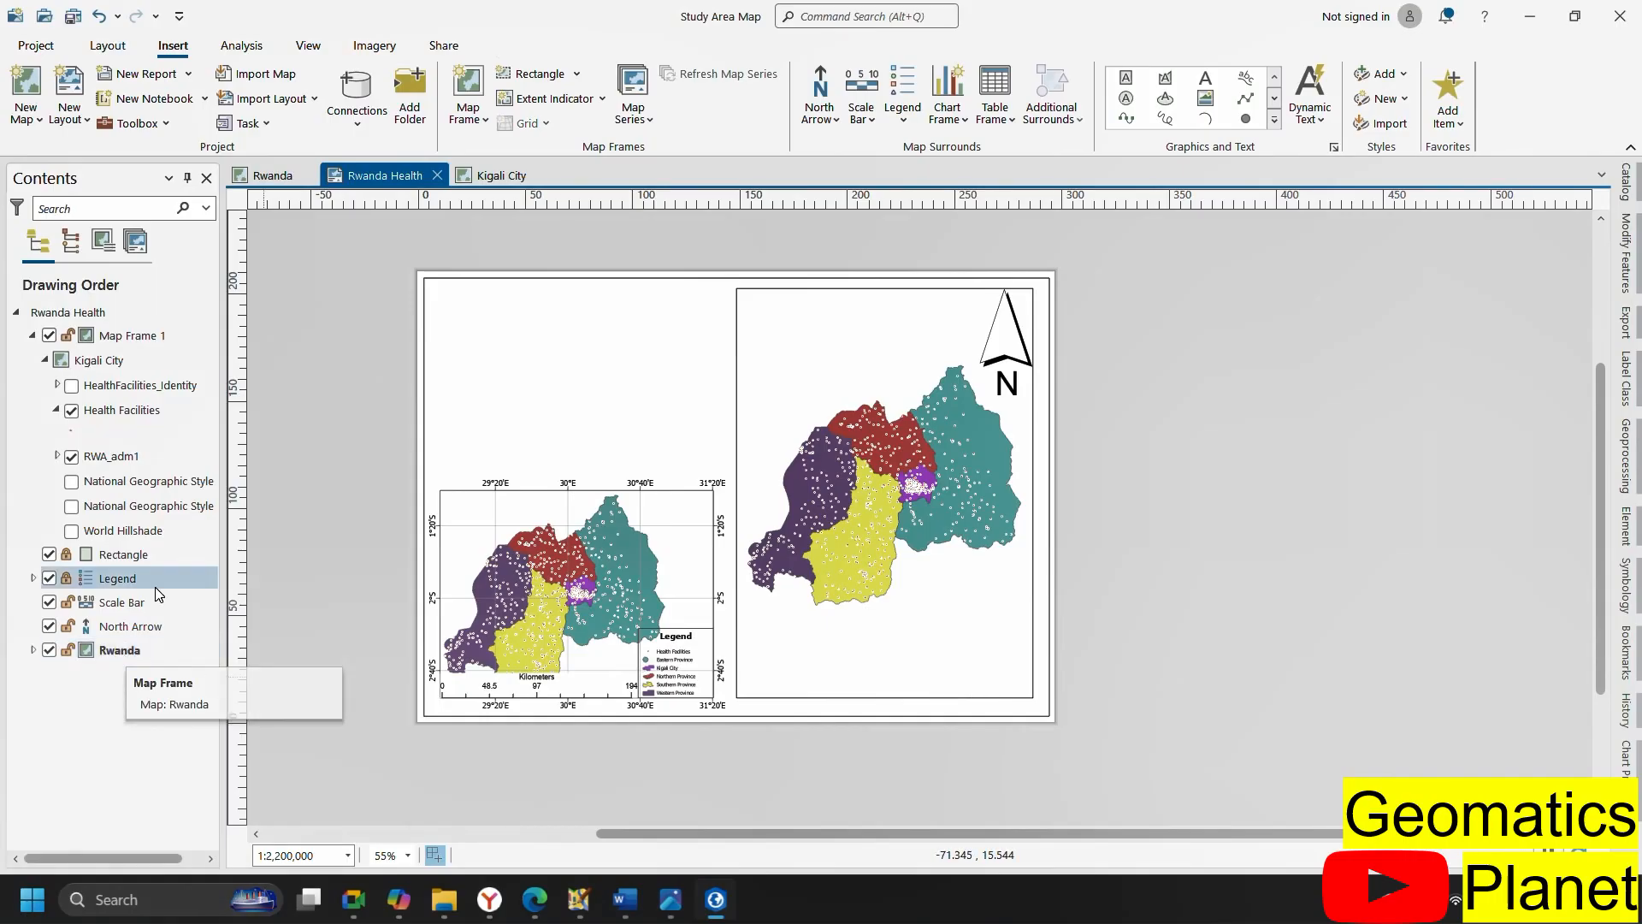
# Rename the new map frame, Map Frame 1, as Kigali City in its element properties
pyautogui.rightClick(124, 336)
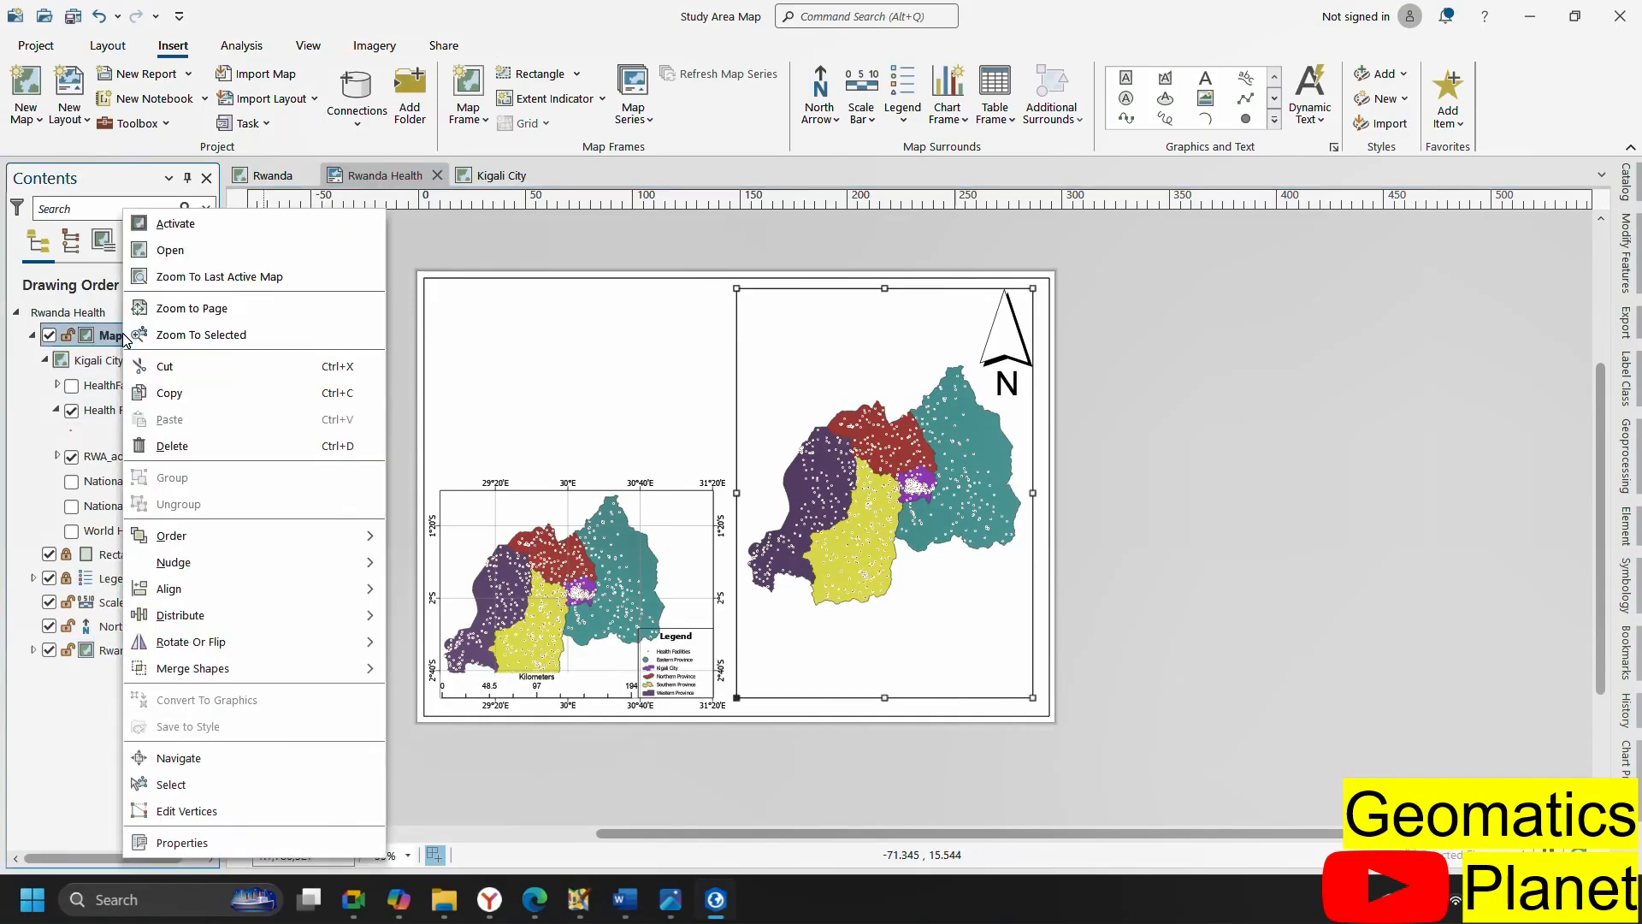
pyautogui.click(216, 853)
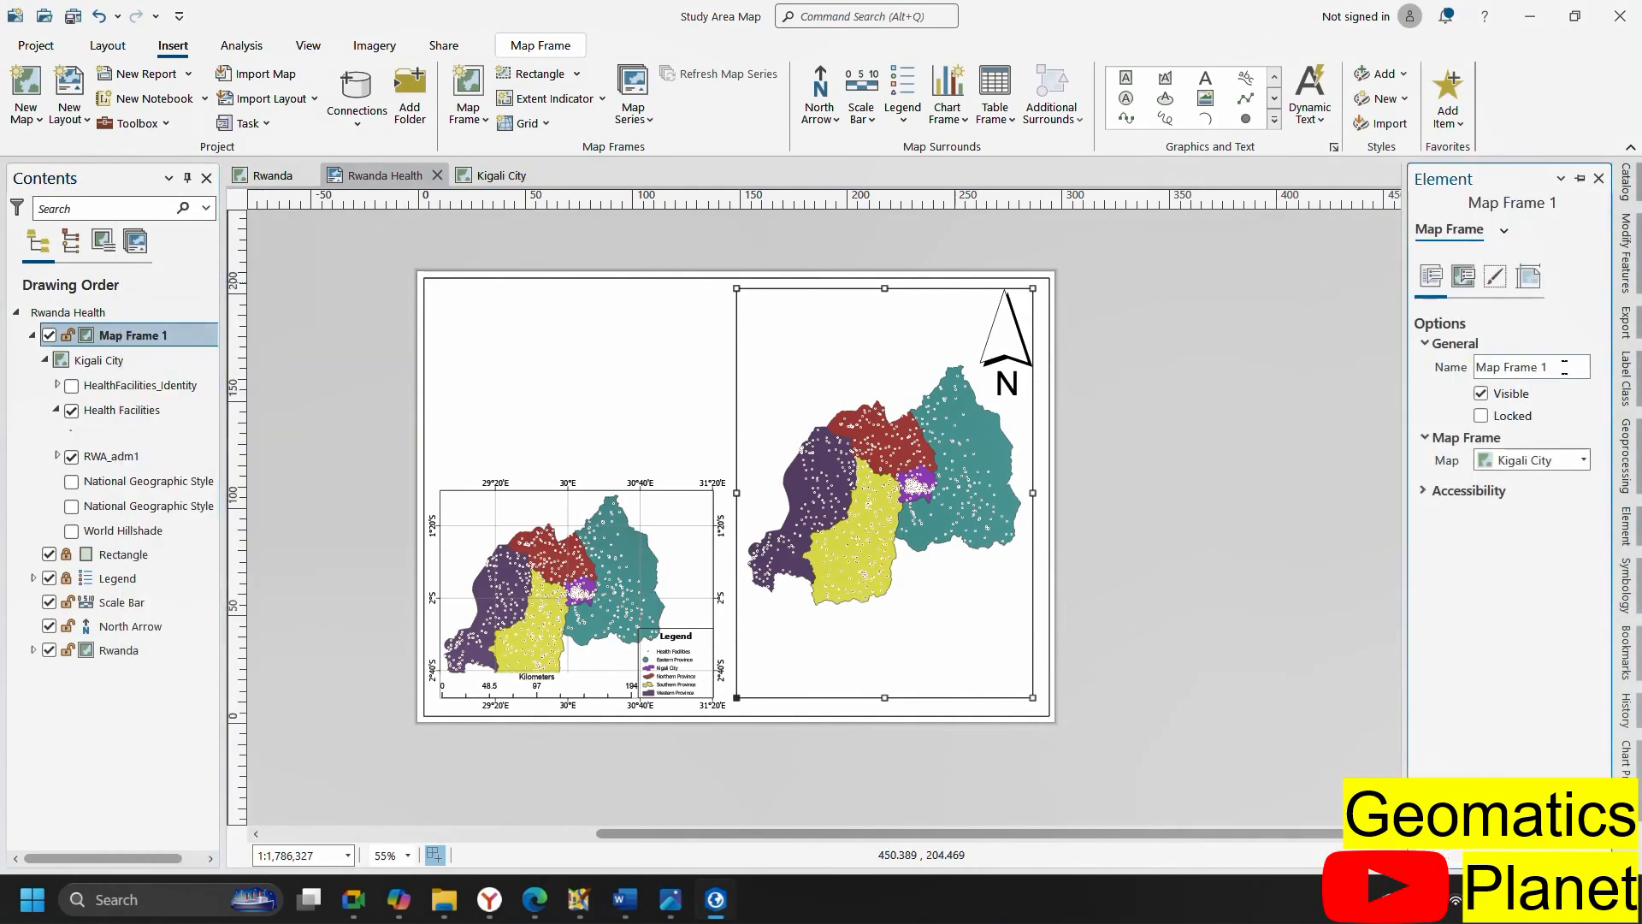
pyautogui.moveTo(1563, 366); pyautogui.dragTo(1379, 370)
pyautogui.write('Kigali City')
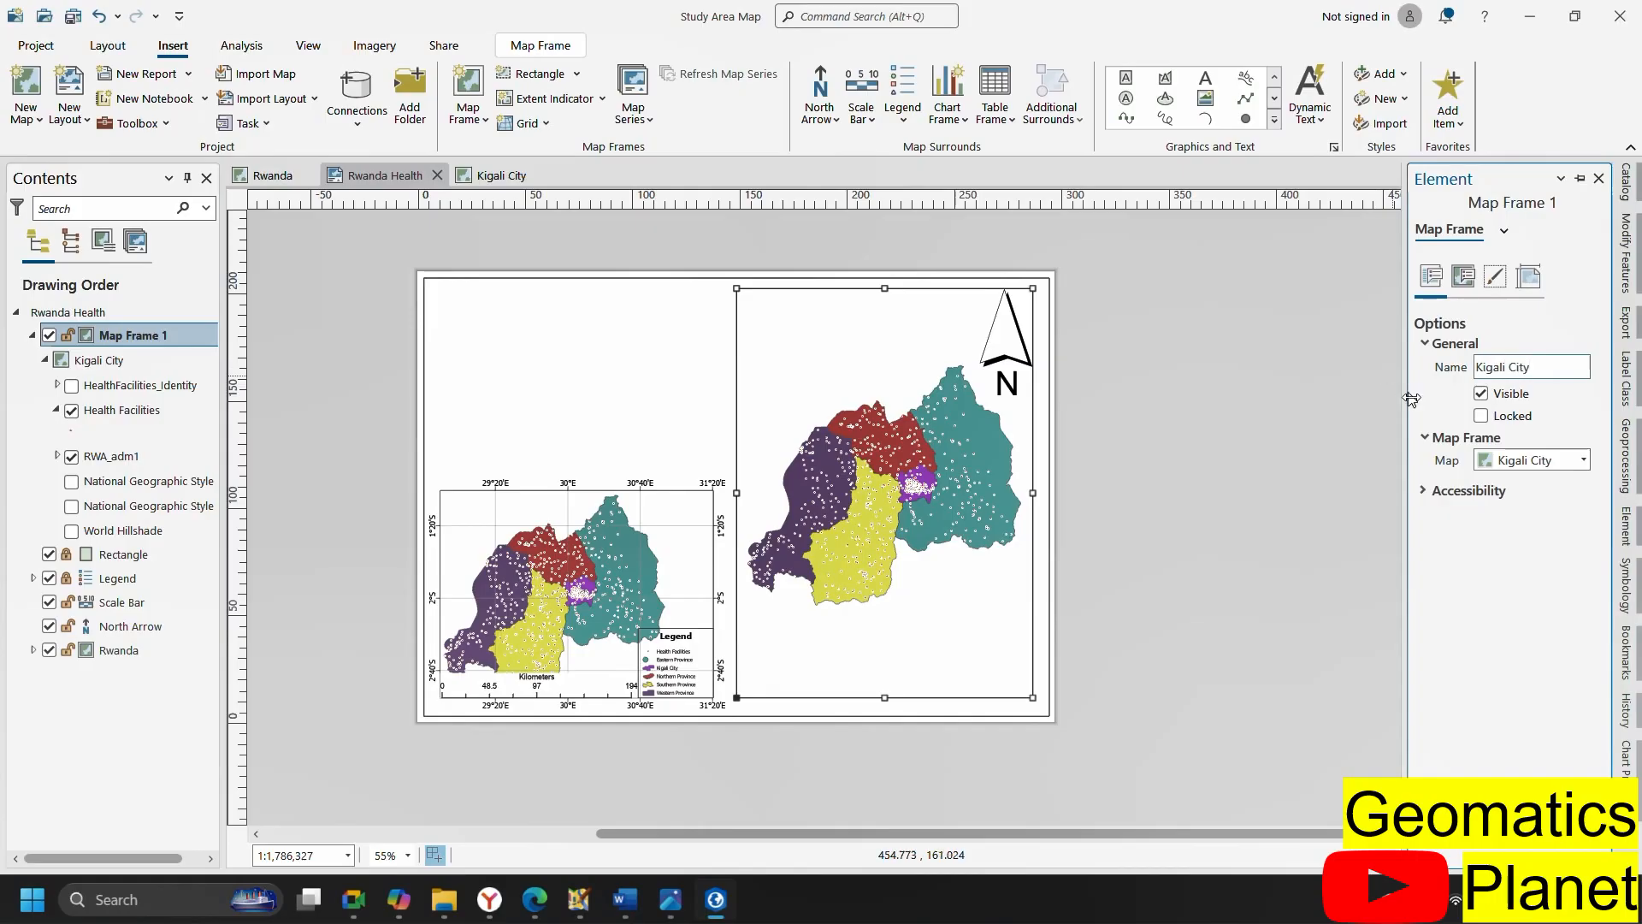
pyautogui.click(1557, 650)
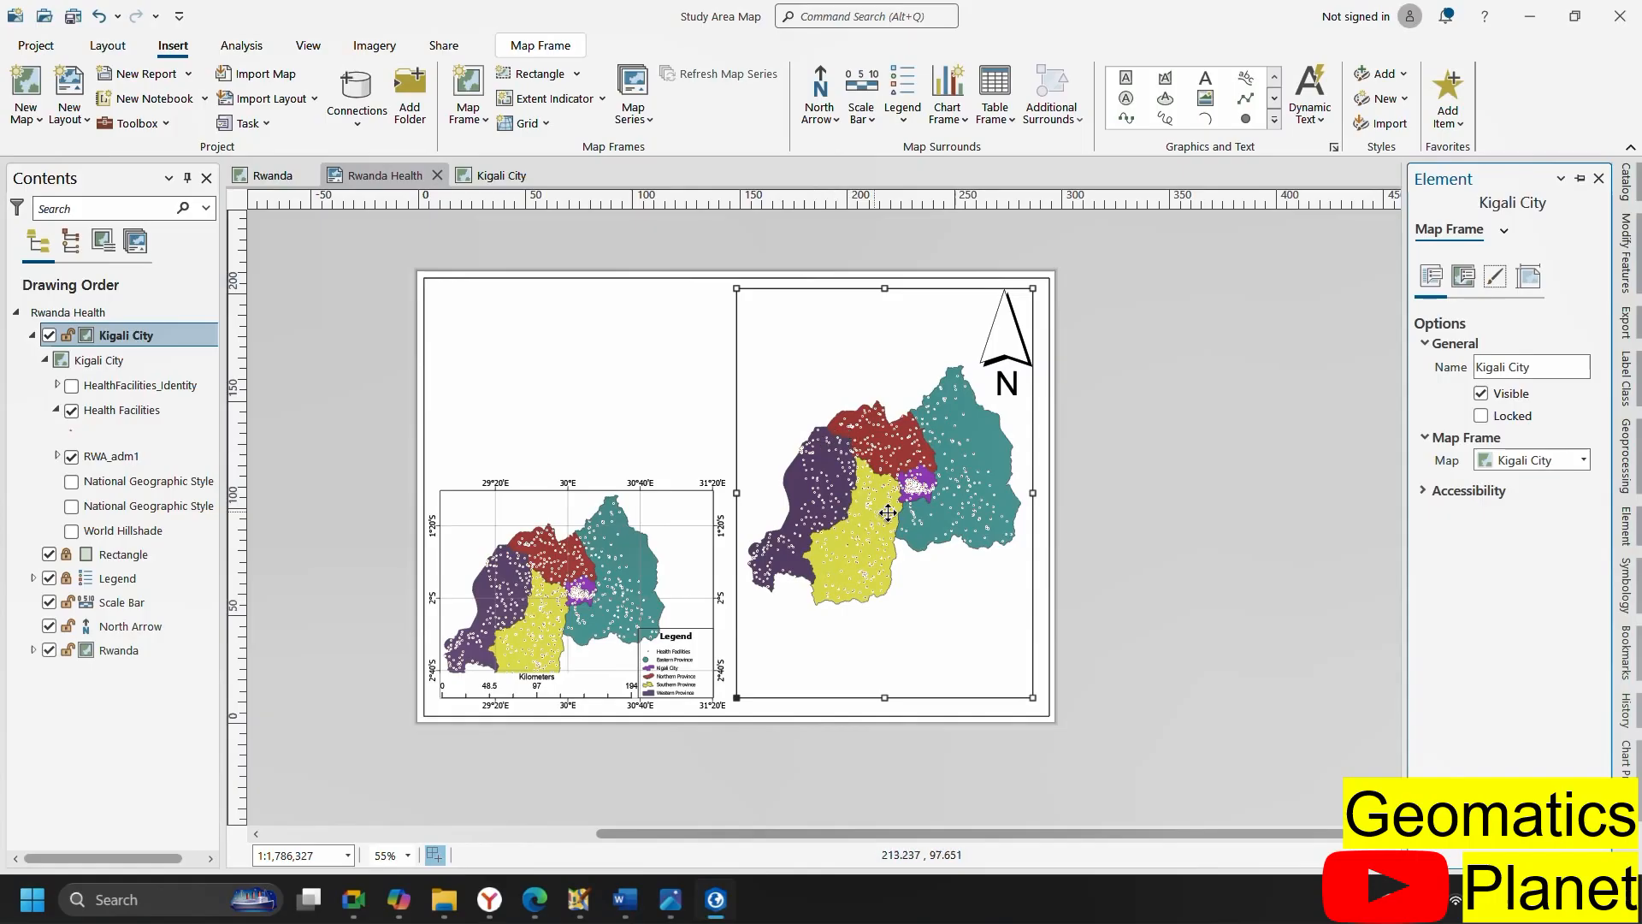
pyautogui.scroll(2, 932, 466)
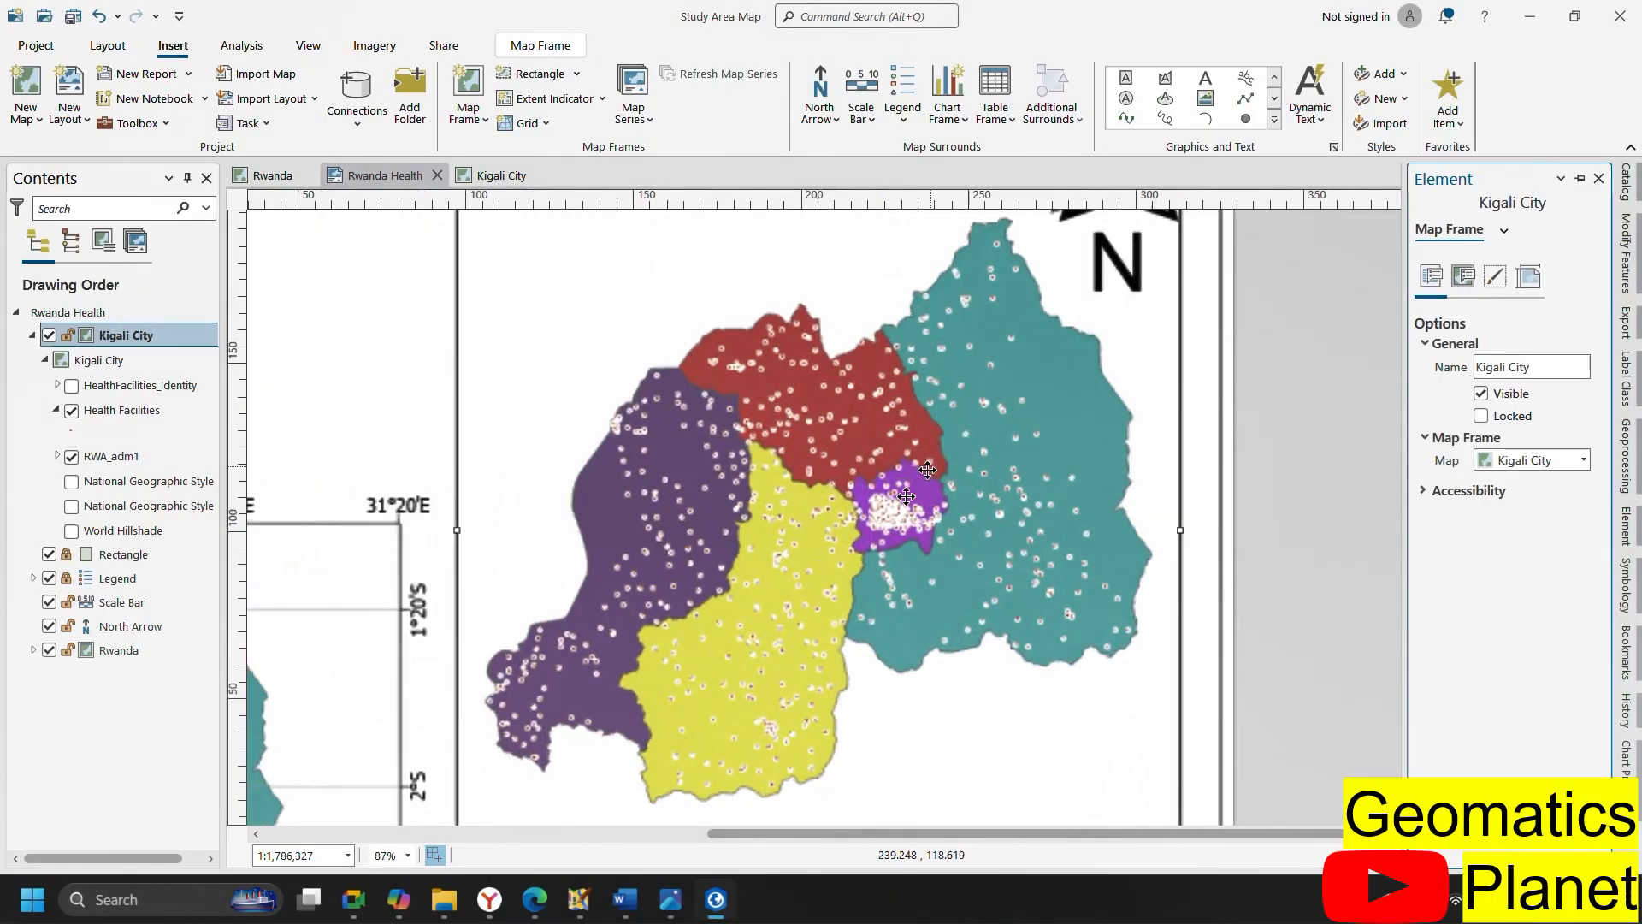
pyautogui.scroll(-4, 855, 500)
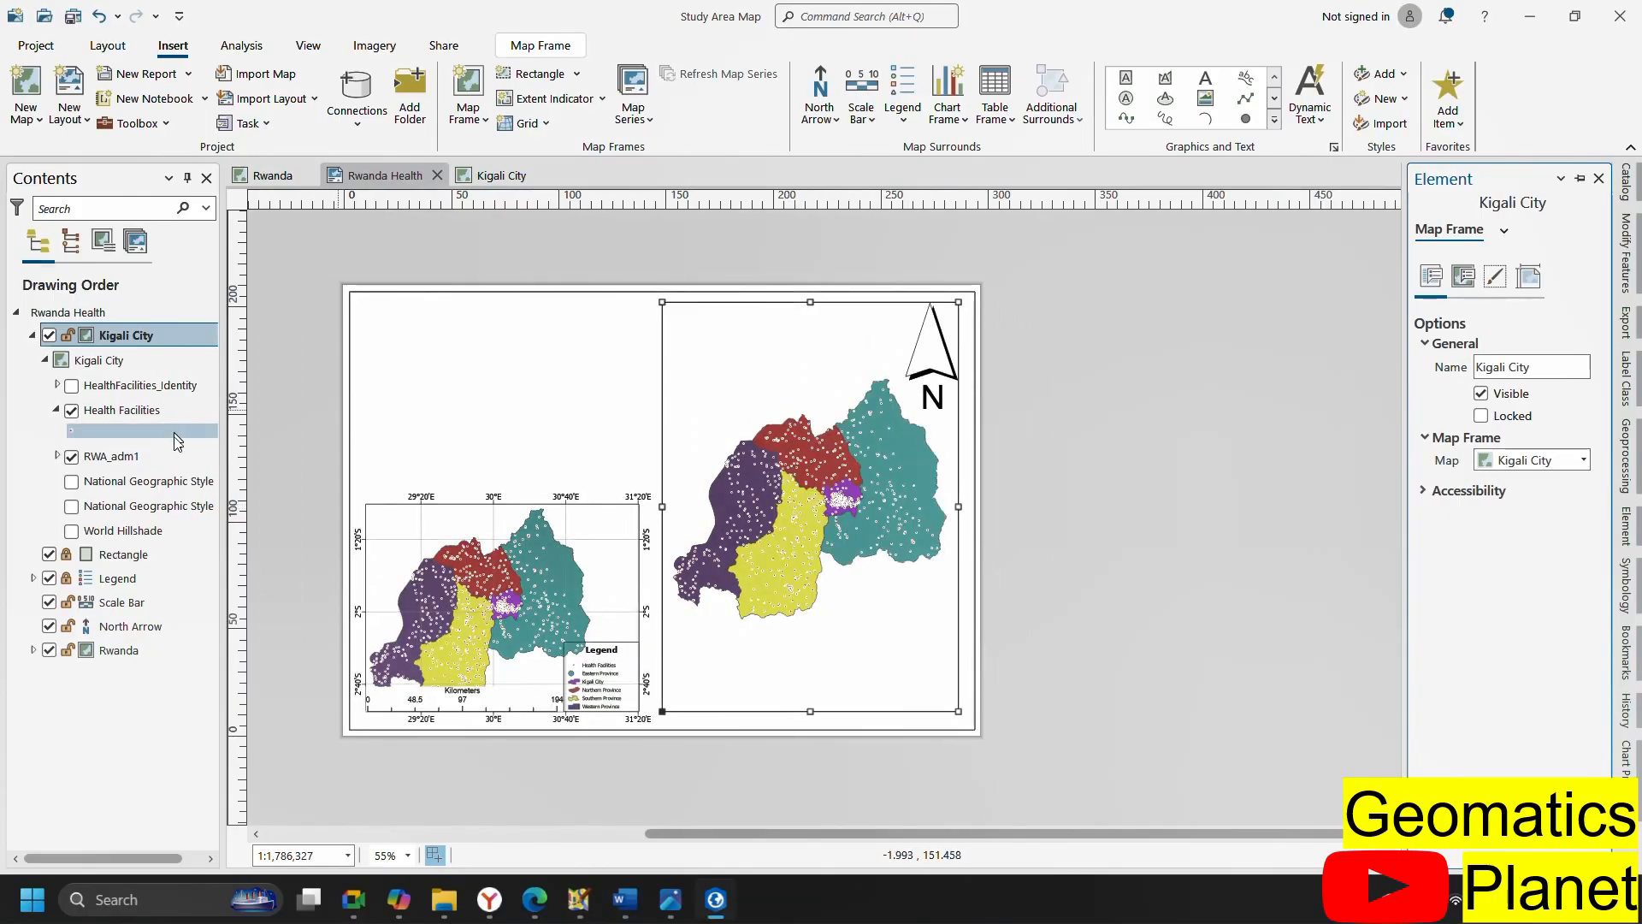
# Hide the Health Facilities layer in the Kigali City map frame and switch to the Kigali City map view
pyautogui.click(72, 410)
pyautogui.scroll(2, 810, 524)
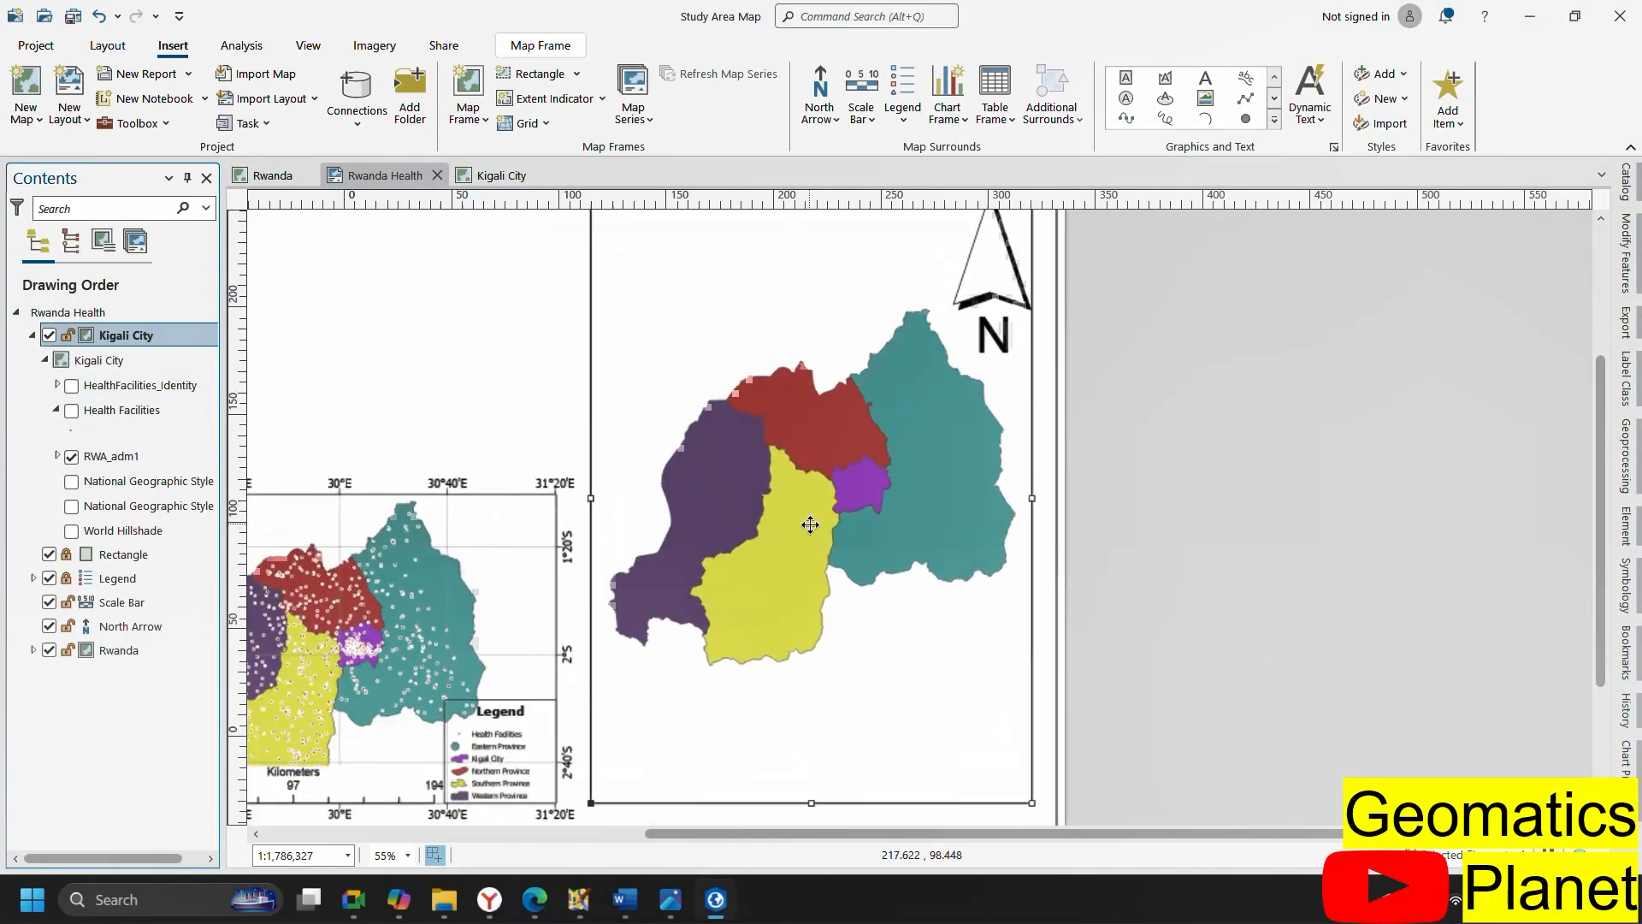
pyautogui.scroll(2, 810, 524)
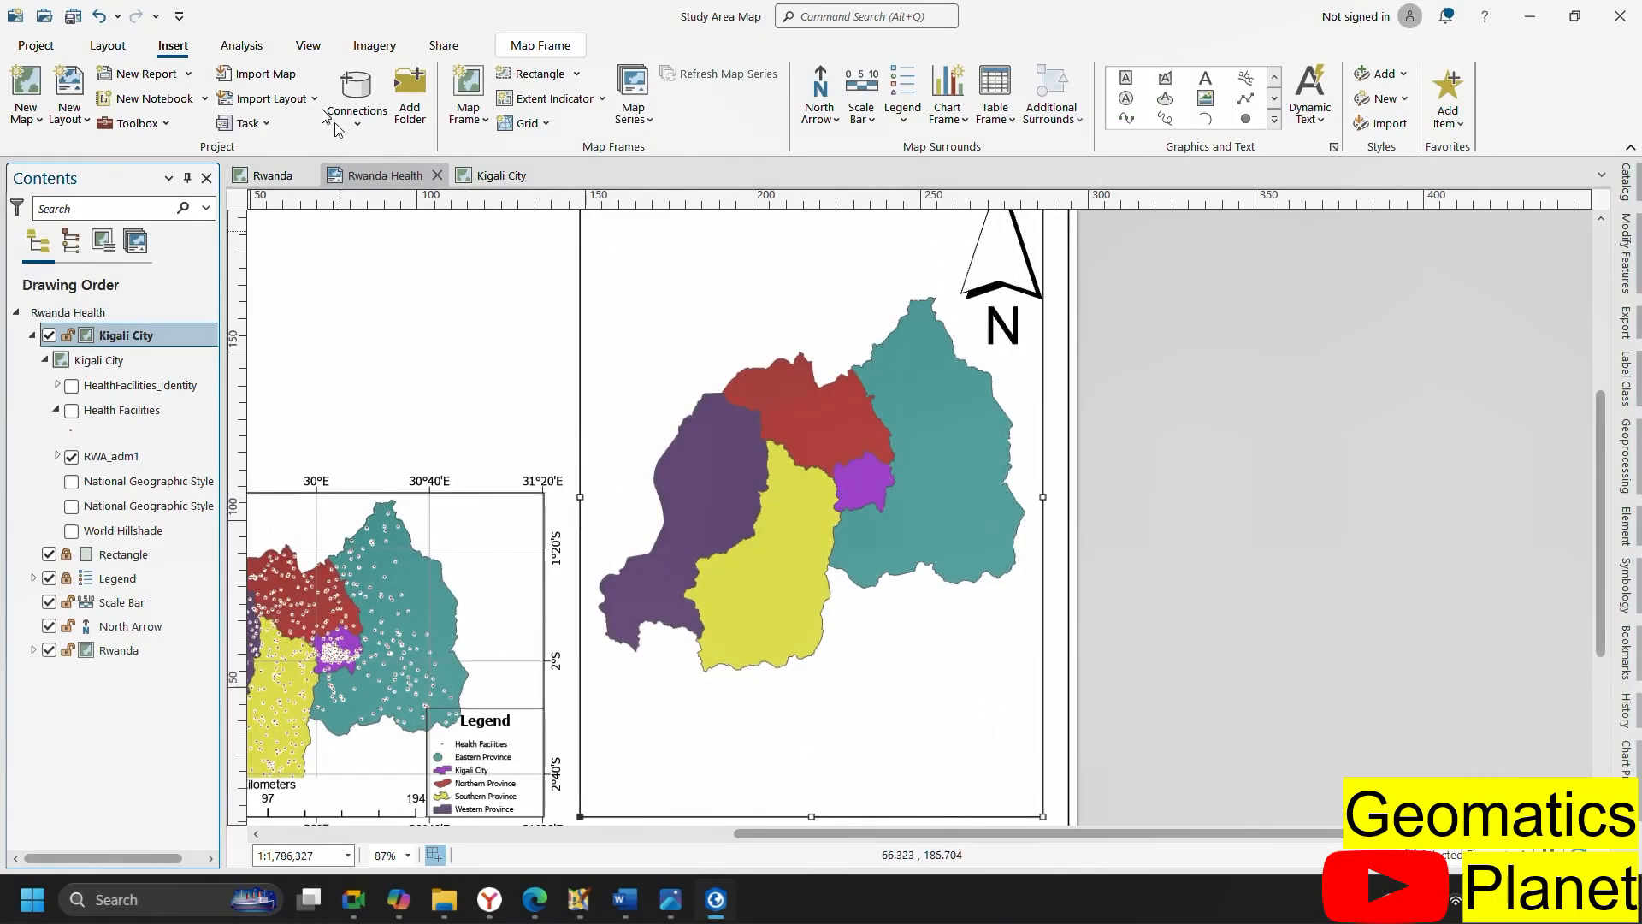
pyautogui.click(107, 45)
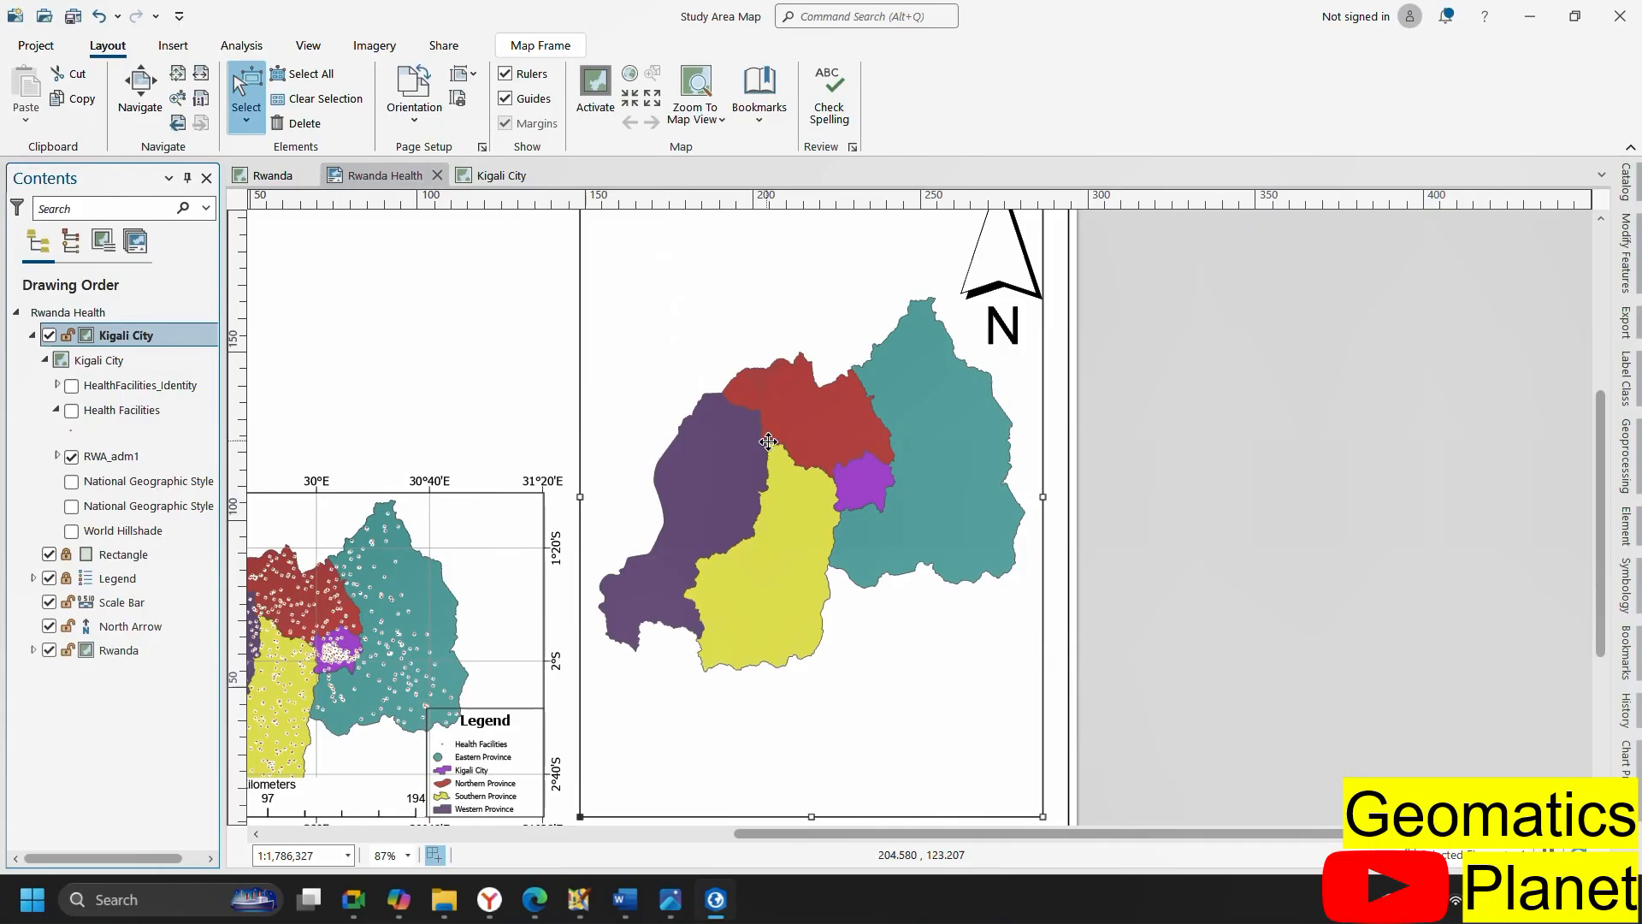
pyautogui.click(159, 51)
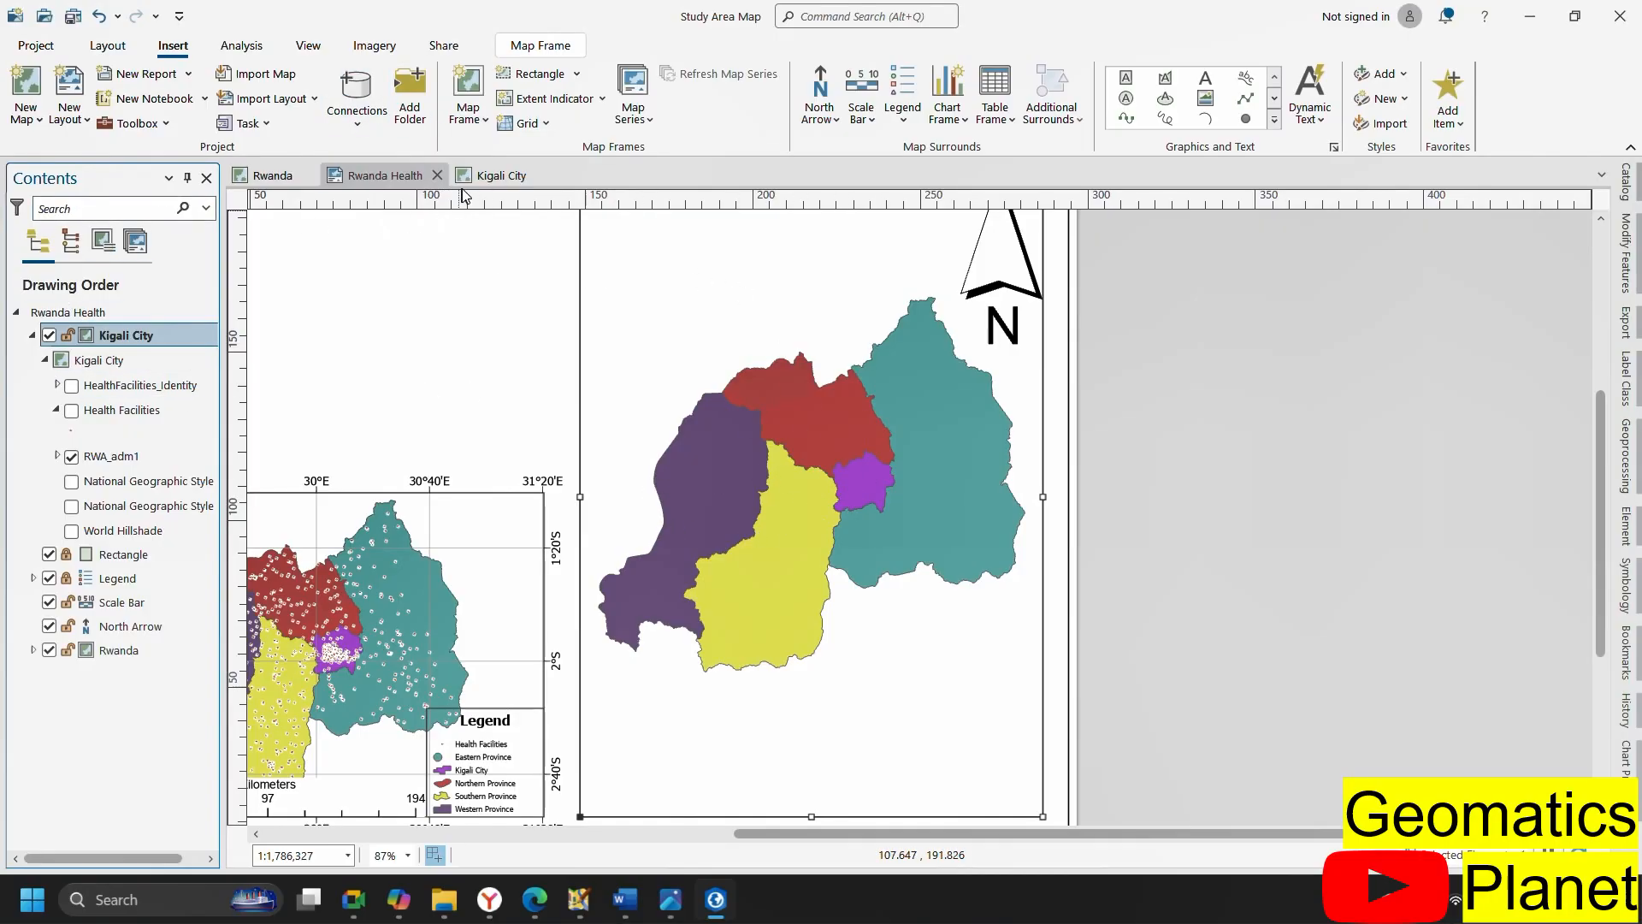
pyautogui.click(496, 176)
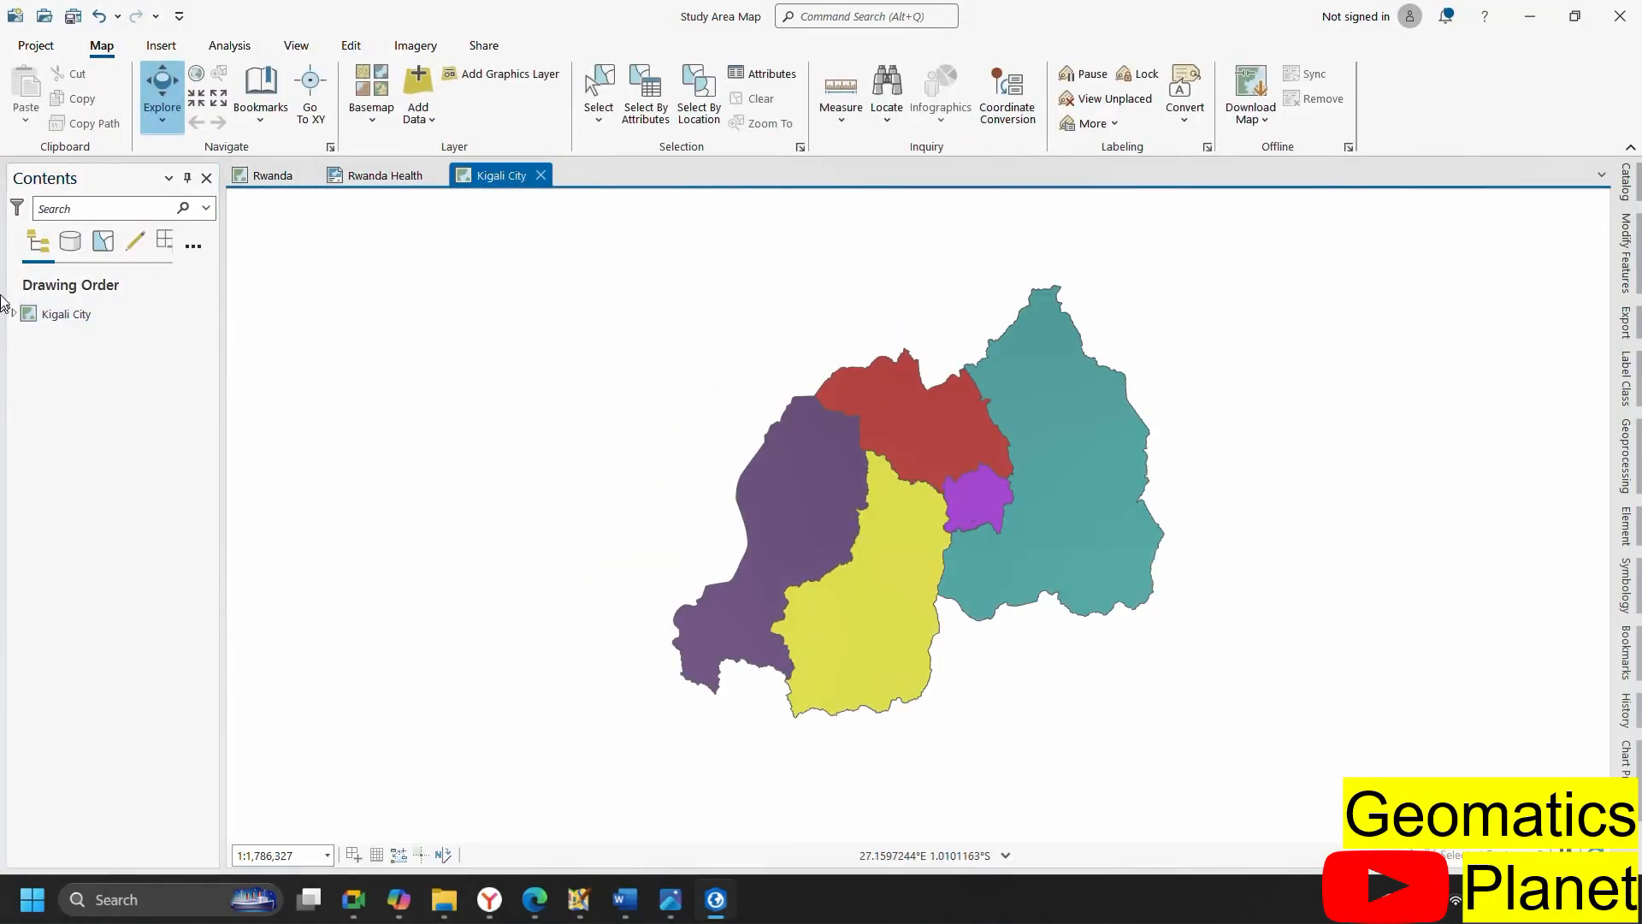
# In File Explorer, open Desktop\Bae System\Eco Mappers Folder\EcoMapper Internship Training\Batch Sept 2025\Data\RWA_adm and copy the folder's path
pyautogui.click(444, 900)
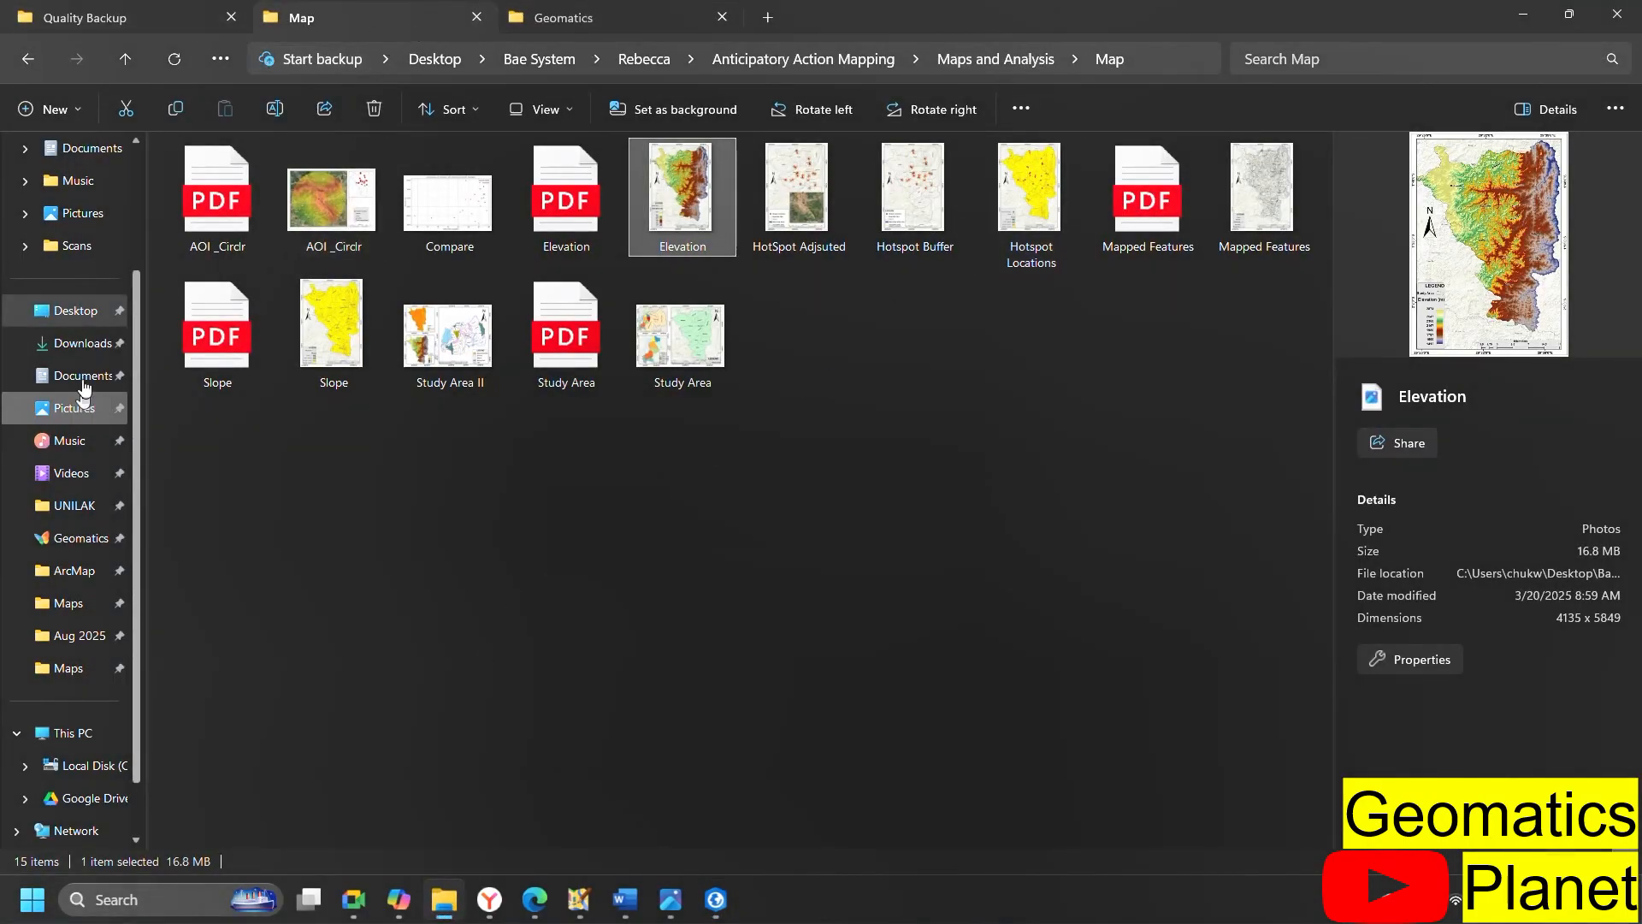
pyautogui.click(82, 311)
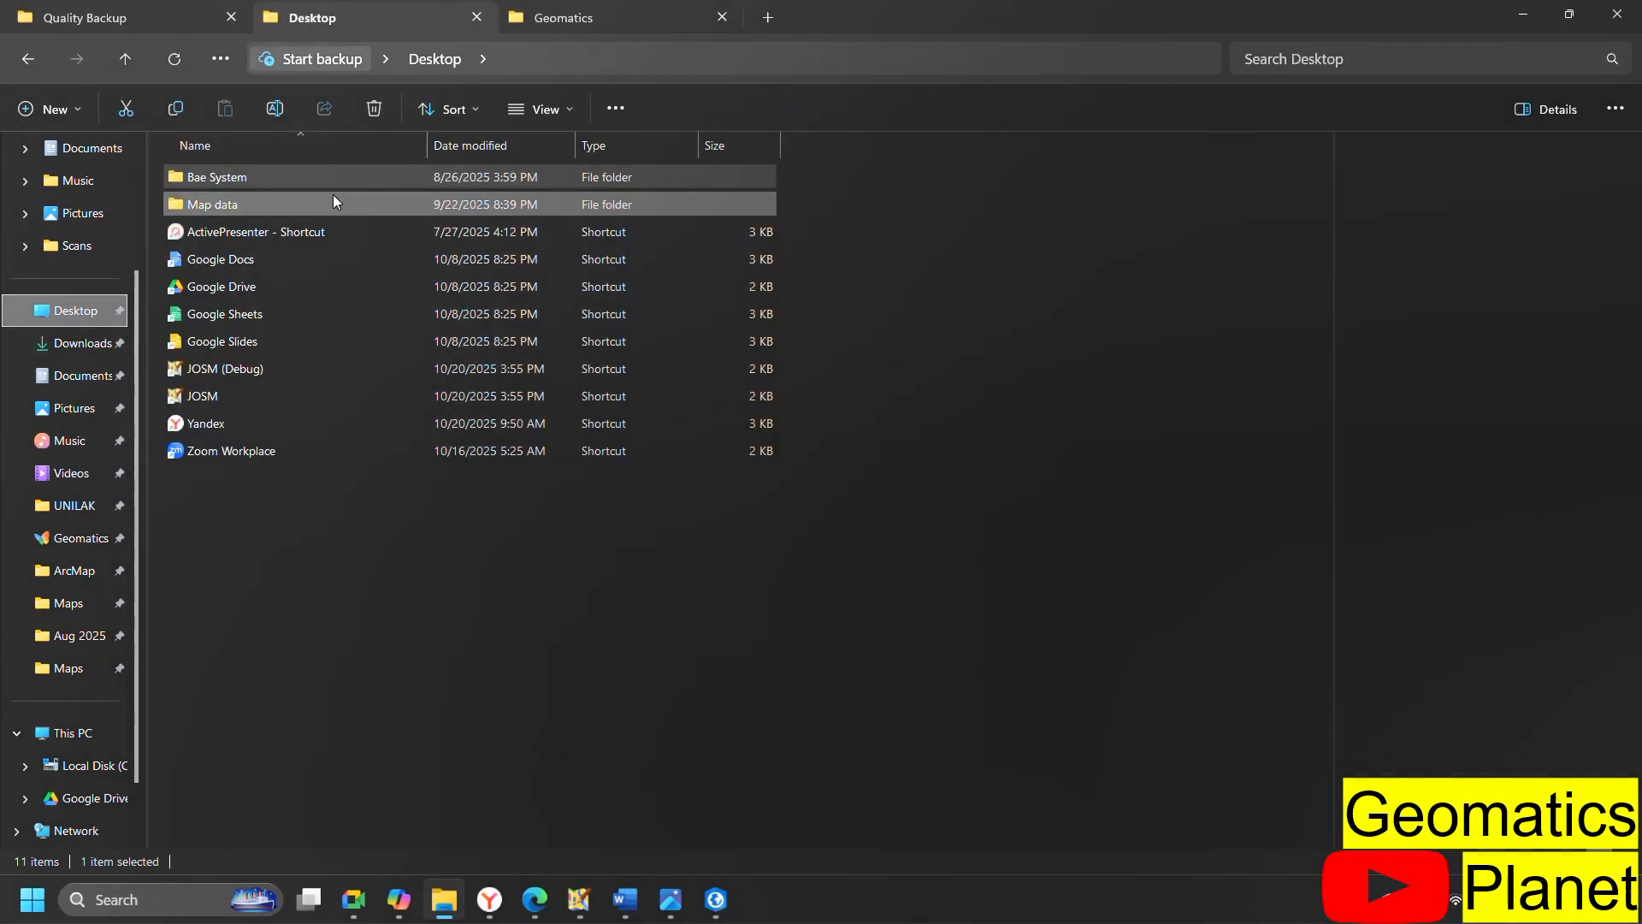
pyautogui.doubleClick(321, 173)
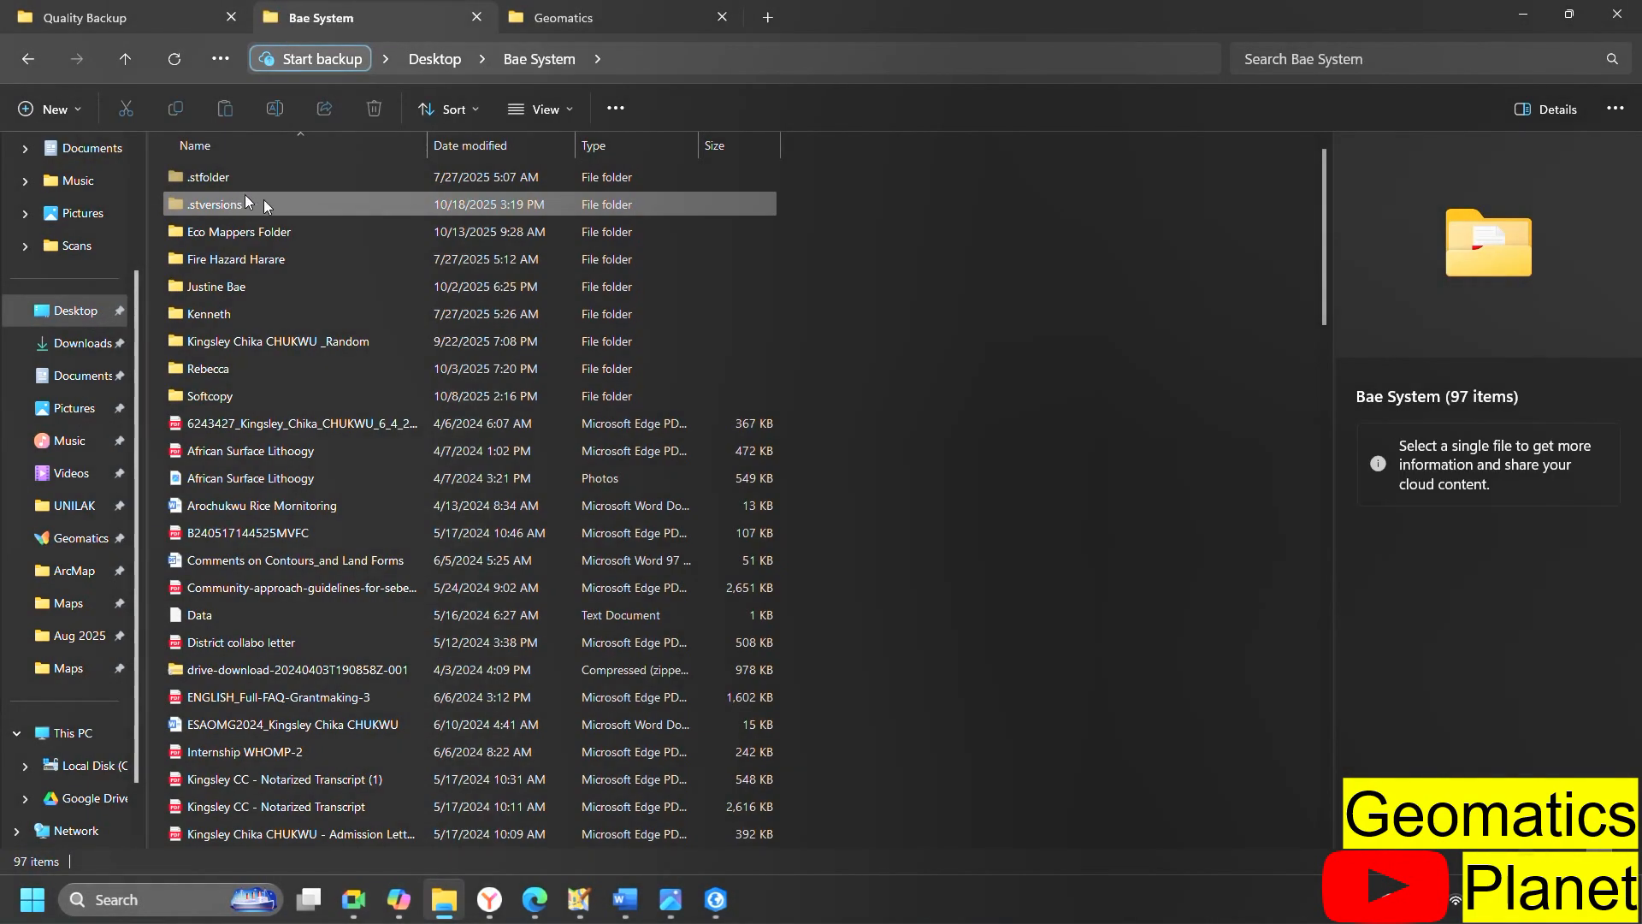
pyautogui.doubleClick(284, 232)
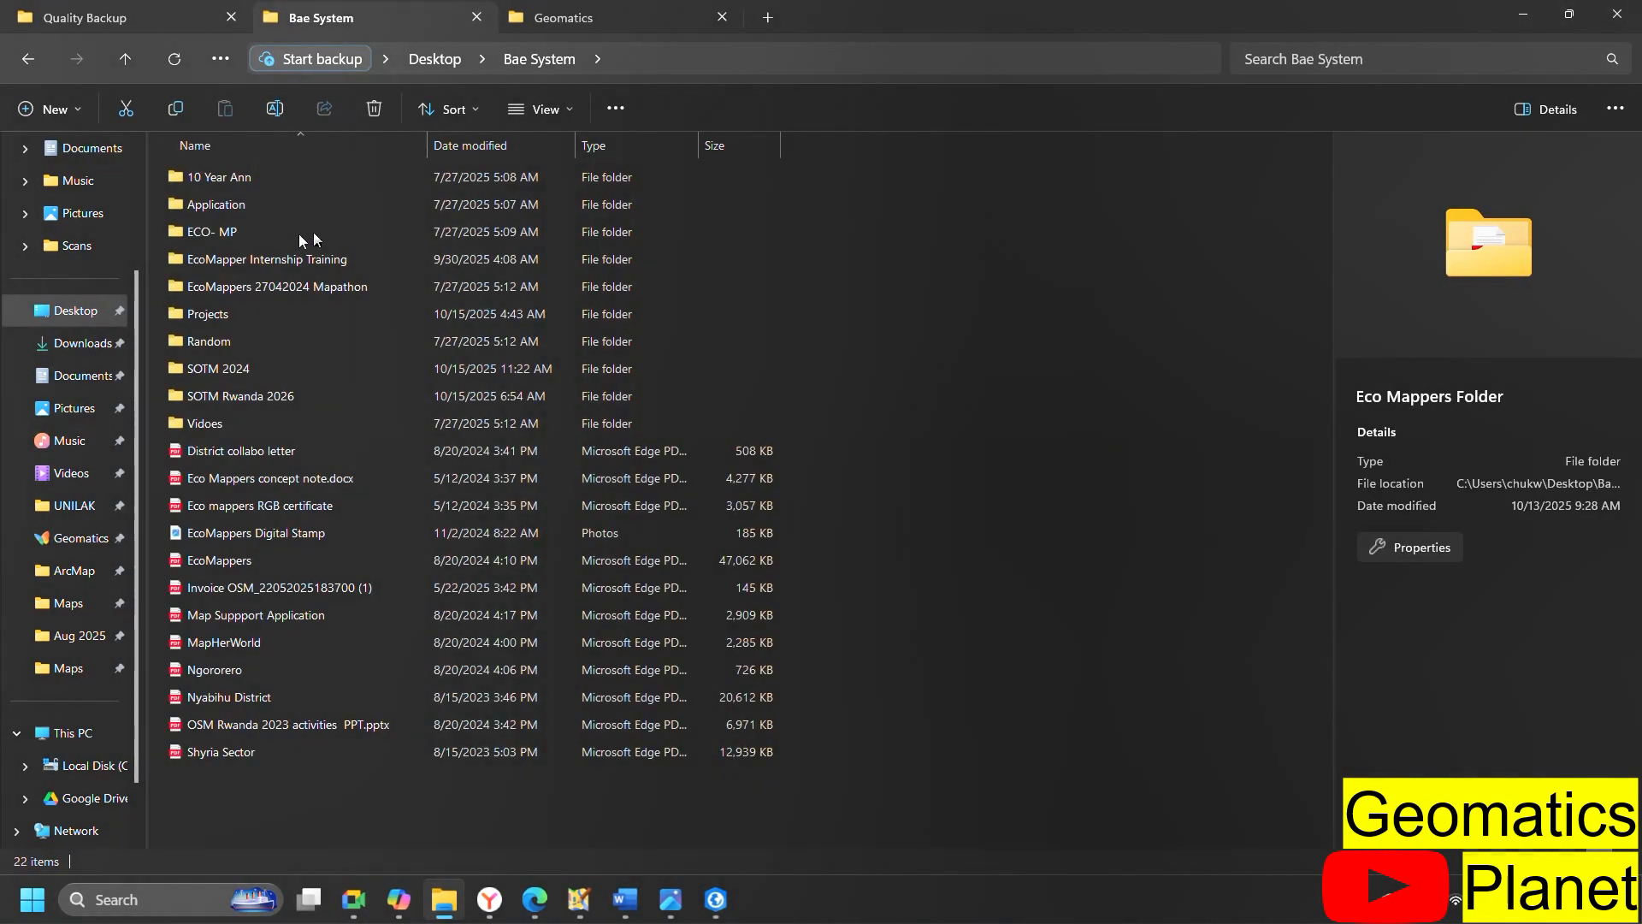
pyautogui.click(267, 265)
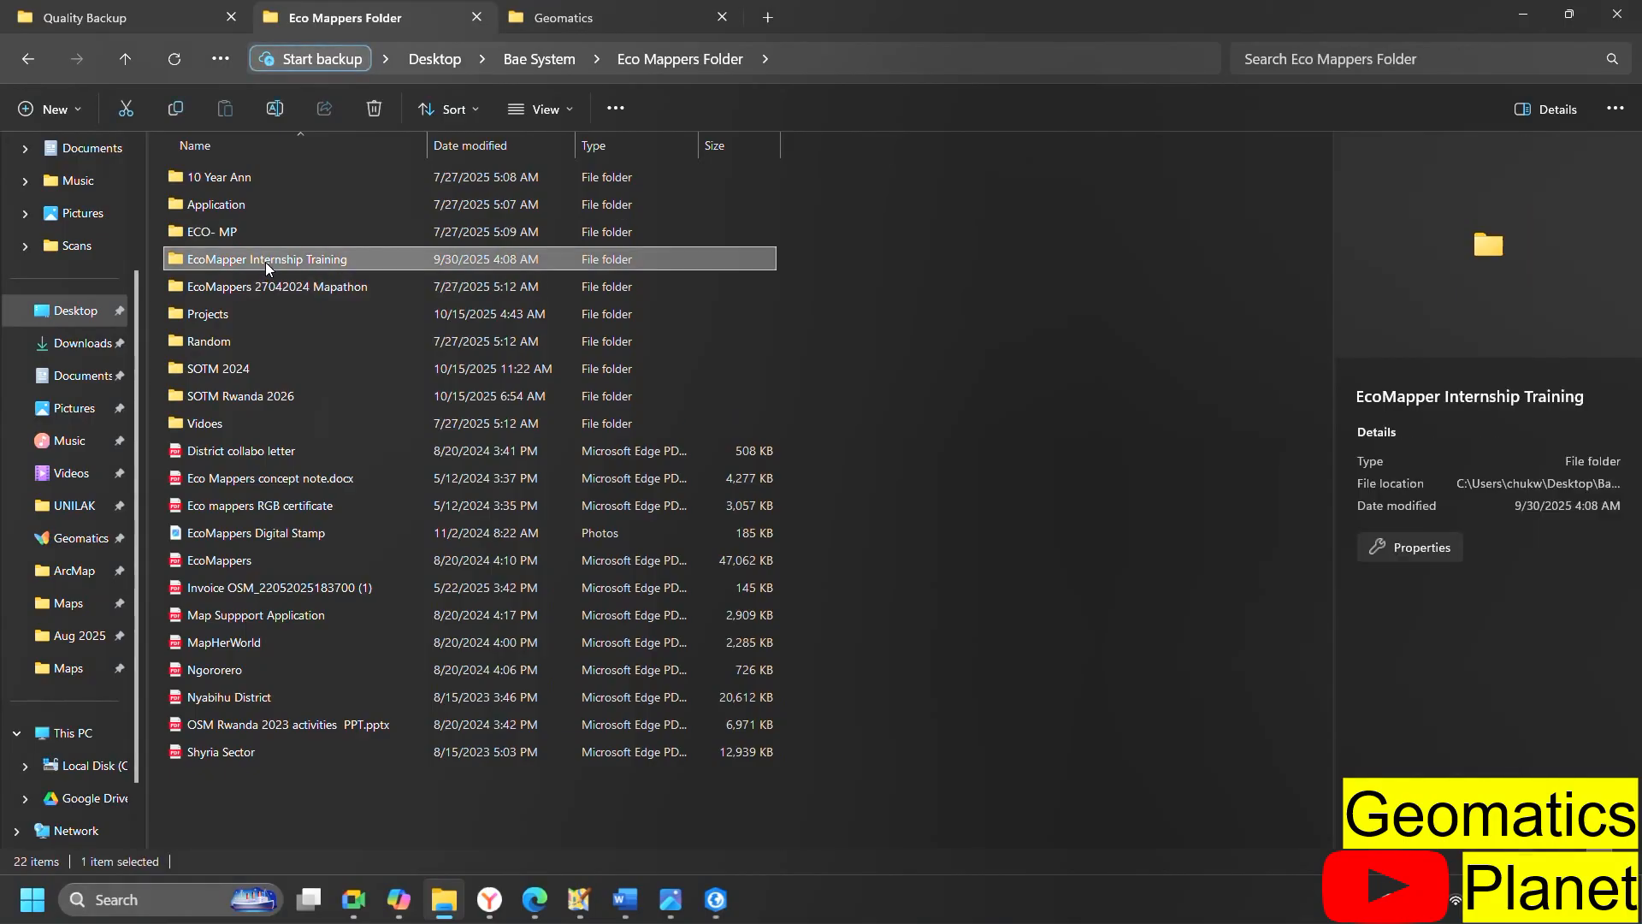
pyautogui.doubleClick(266, 261)
pyautogui.doubleClick(291, 183)
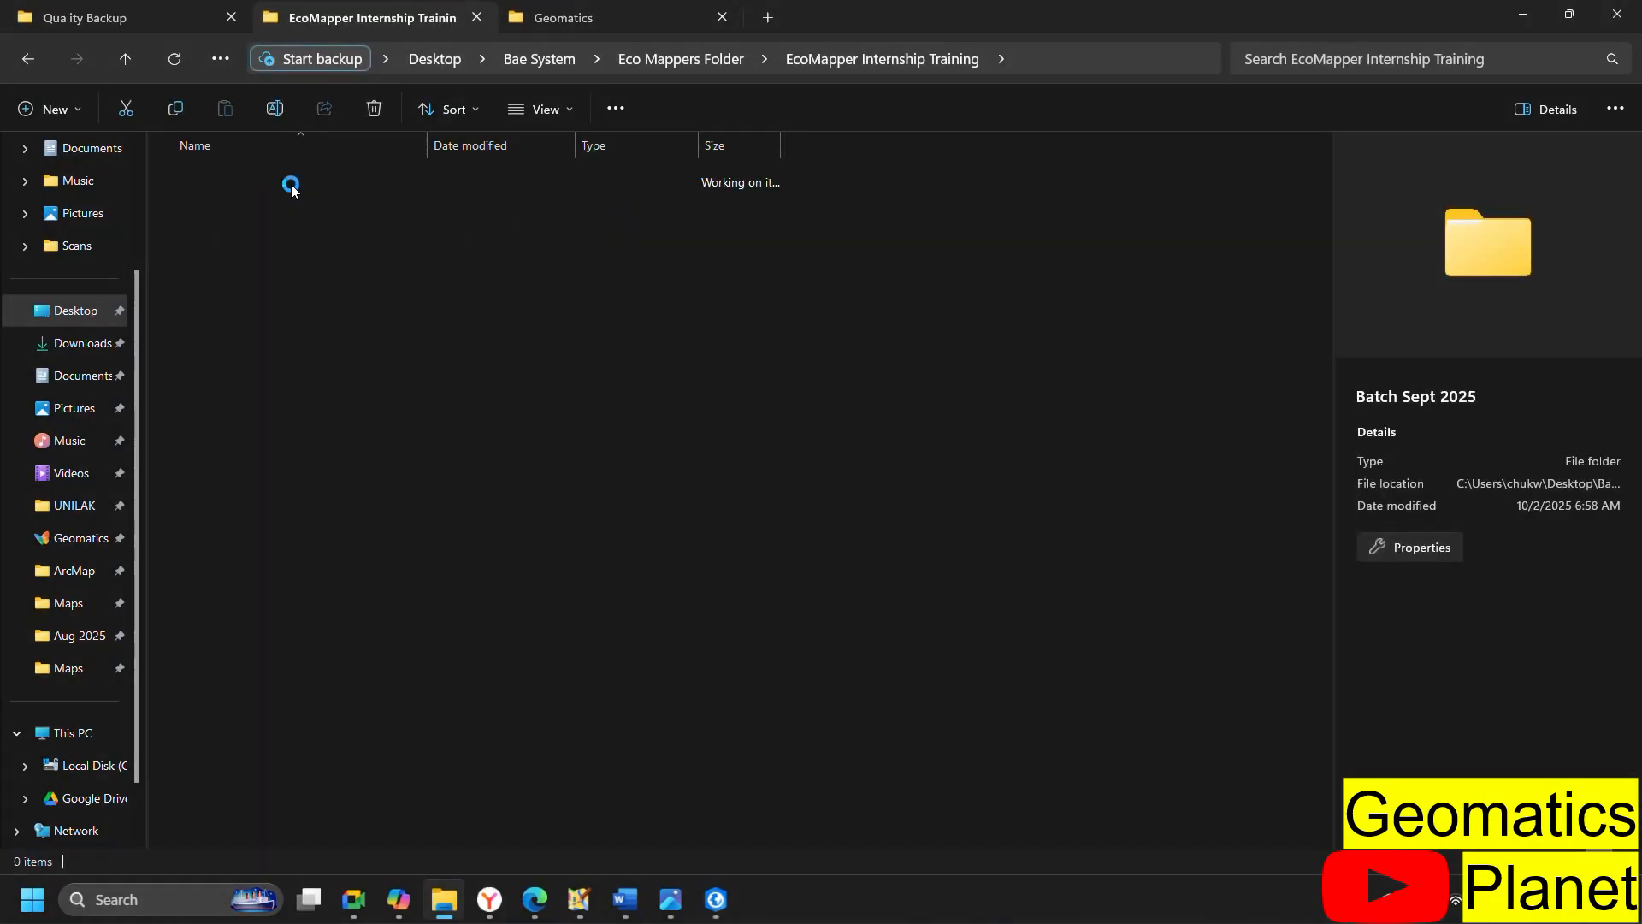
pyautogui.doubleClick(229, 231)
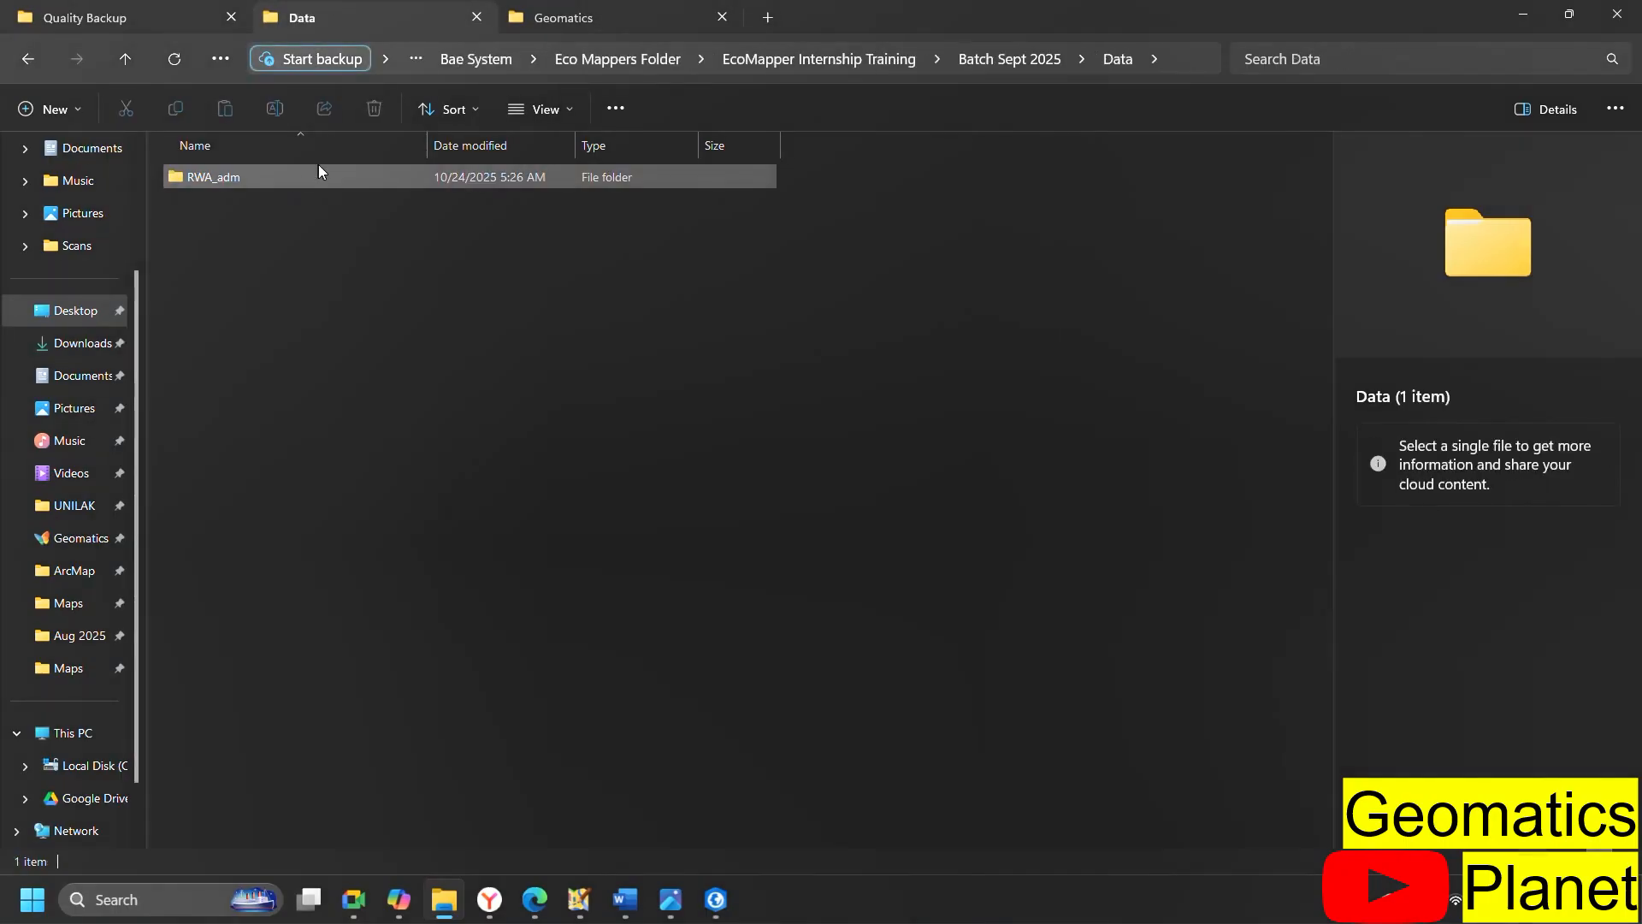
pyautogui.doubleClick(291, 178)
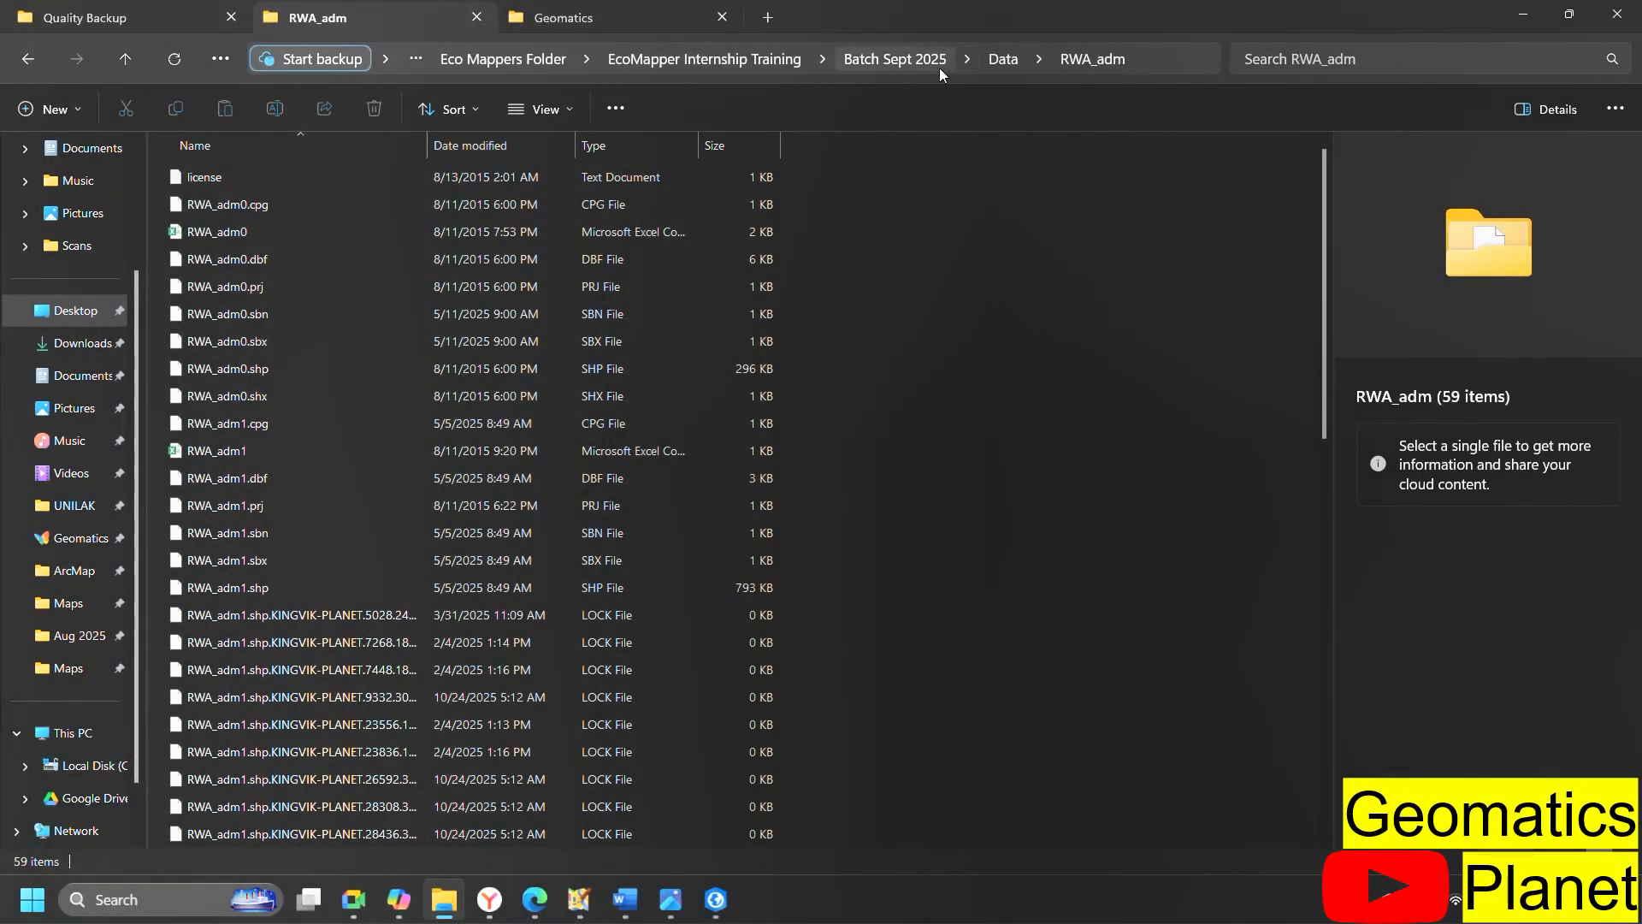
pyautogui.click(1168, 68)
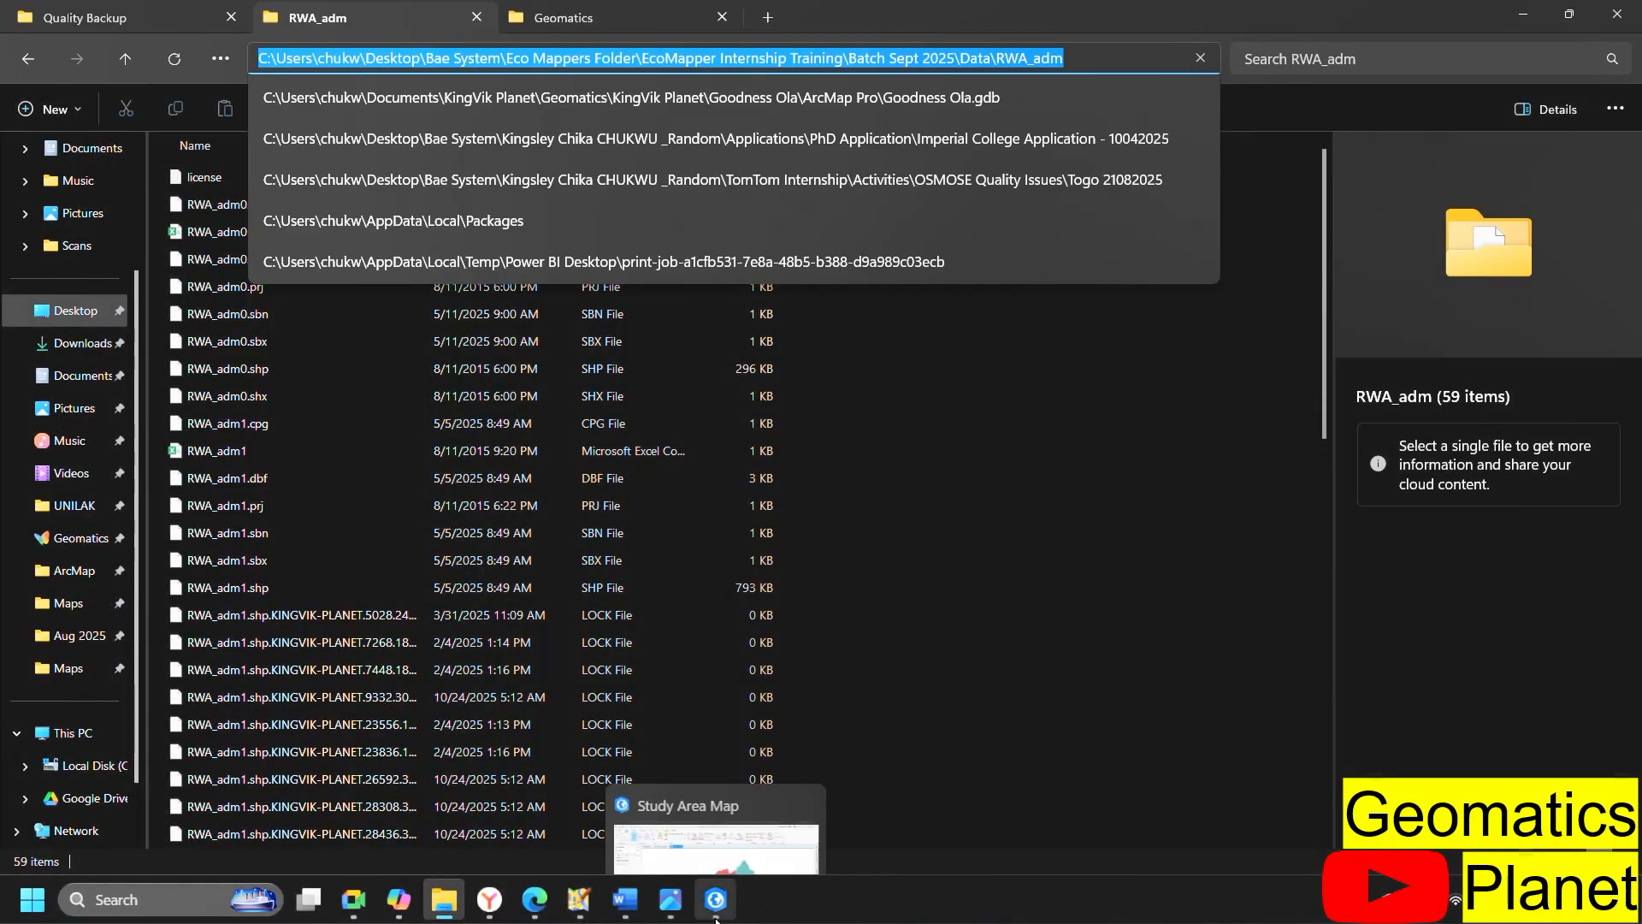
# Return to ArcGIS Pro and add the RWA_adm2.shp shapefile from the copied folder path to the Kigali City map
pyautogui.click(716, 899)
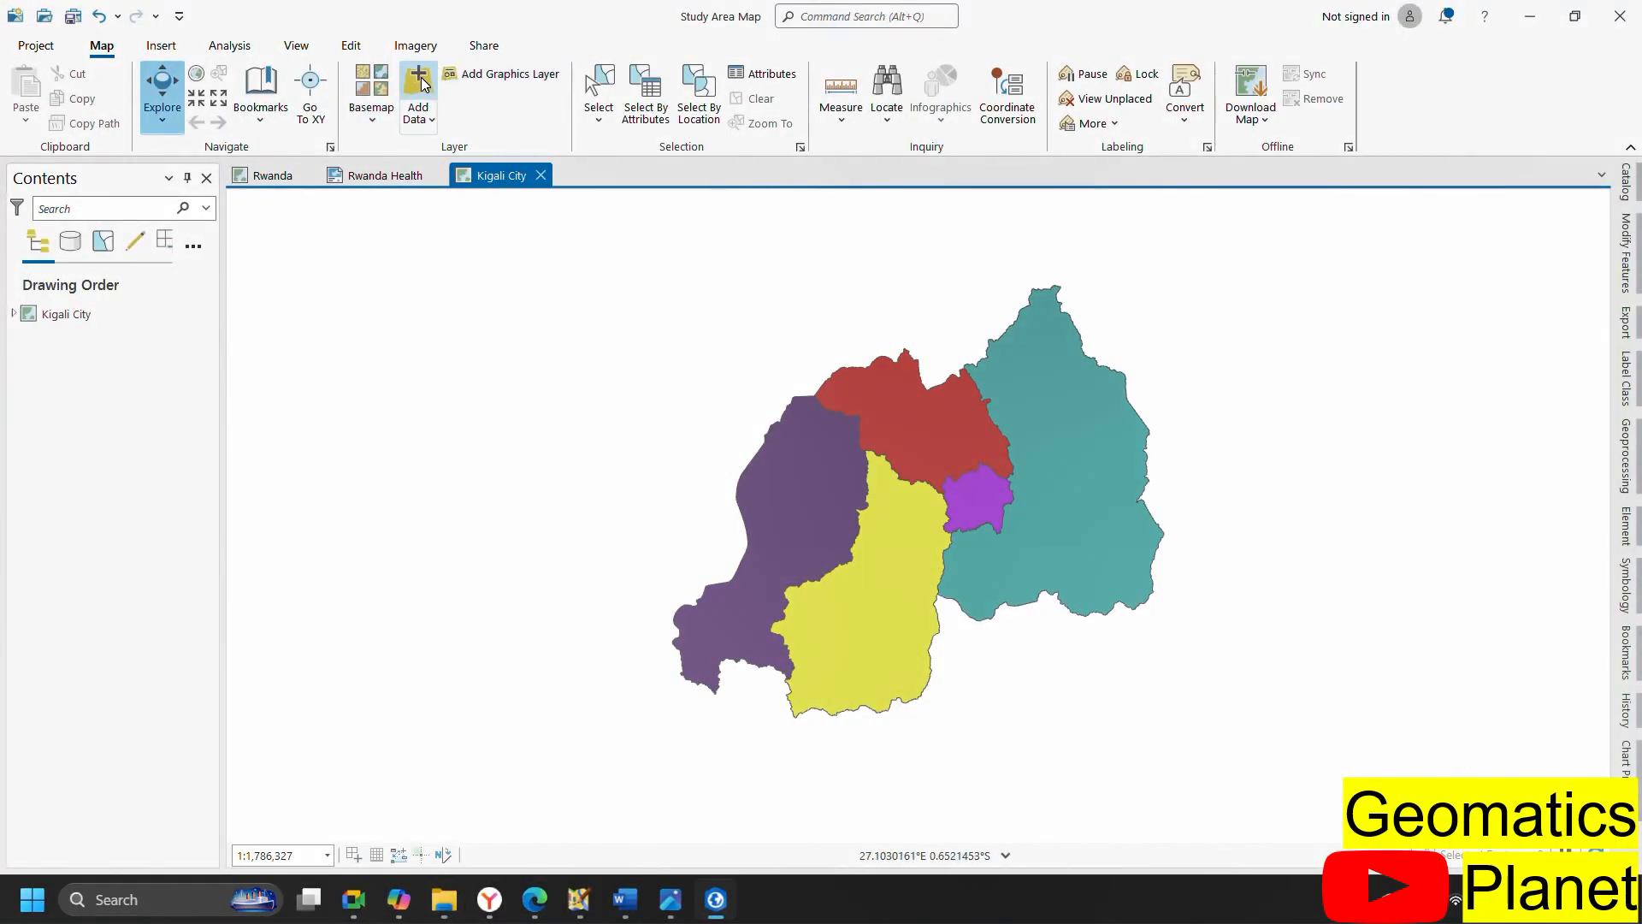
pyautogui.click(419, 83)
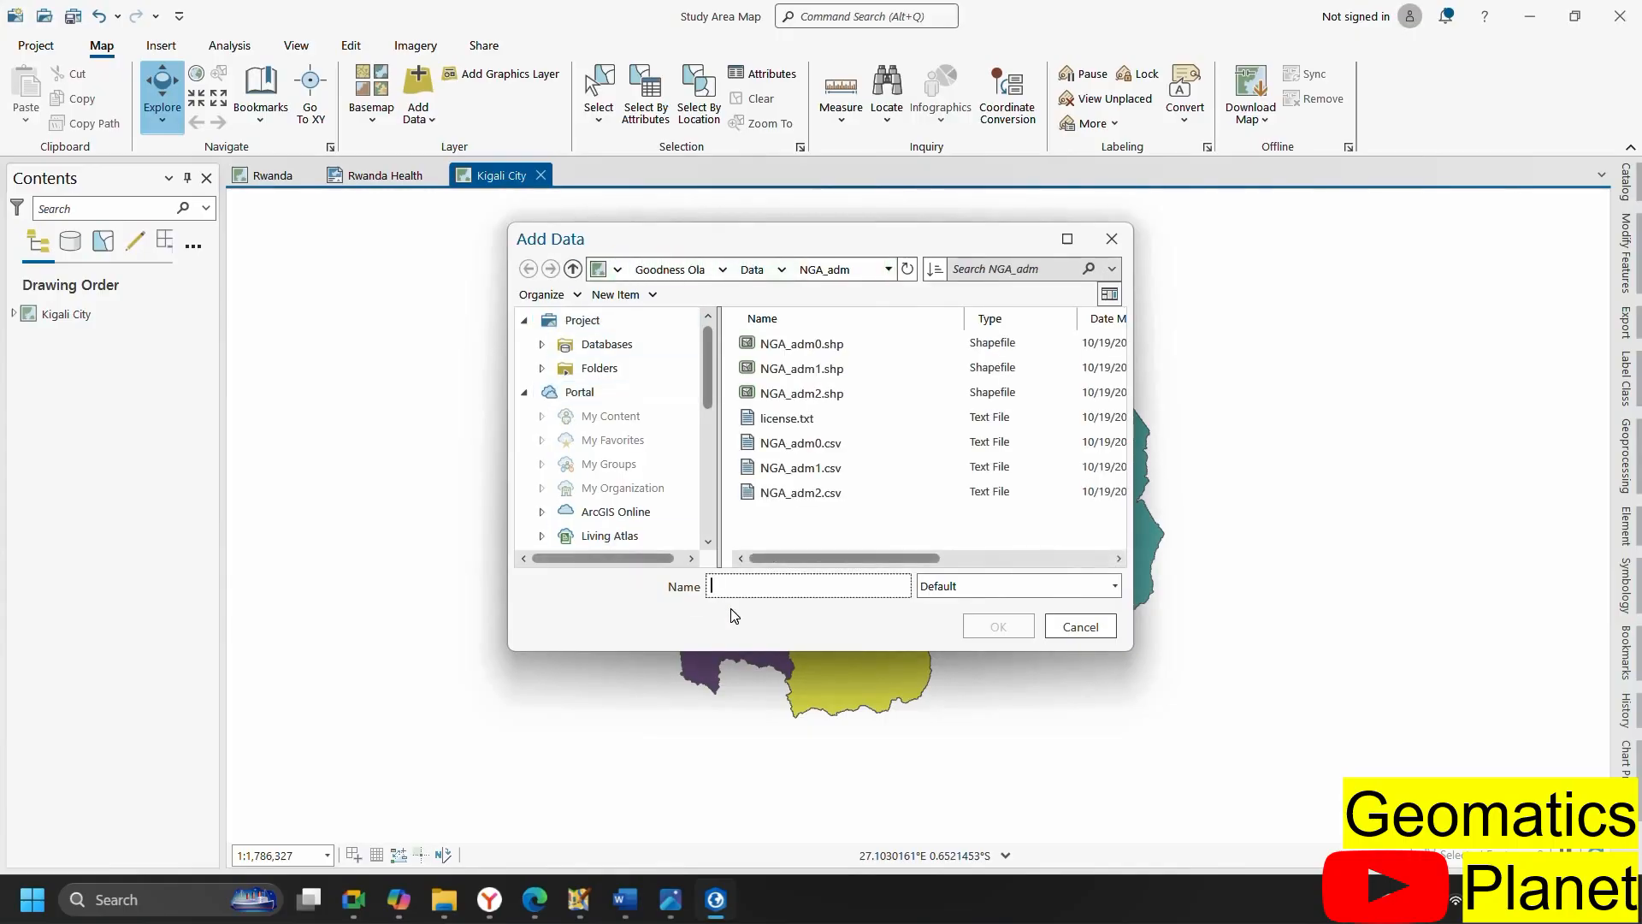
pyautogui.hotkey('ctrl', 'v')
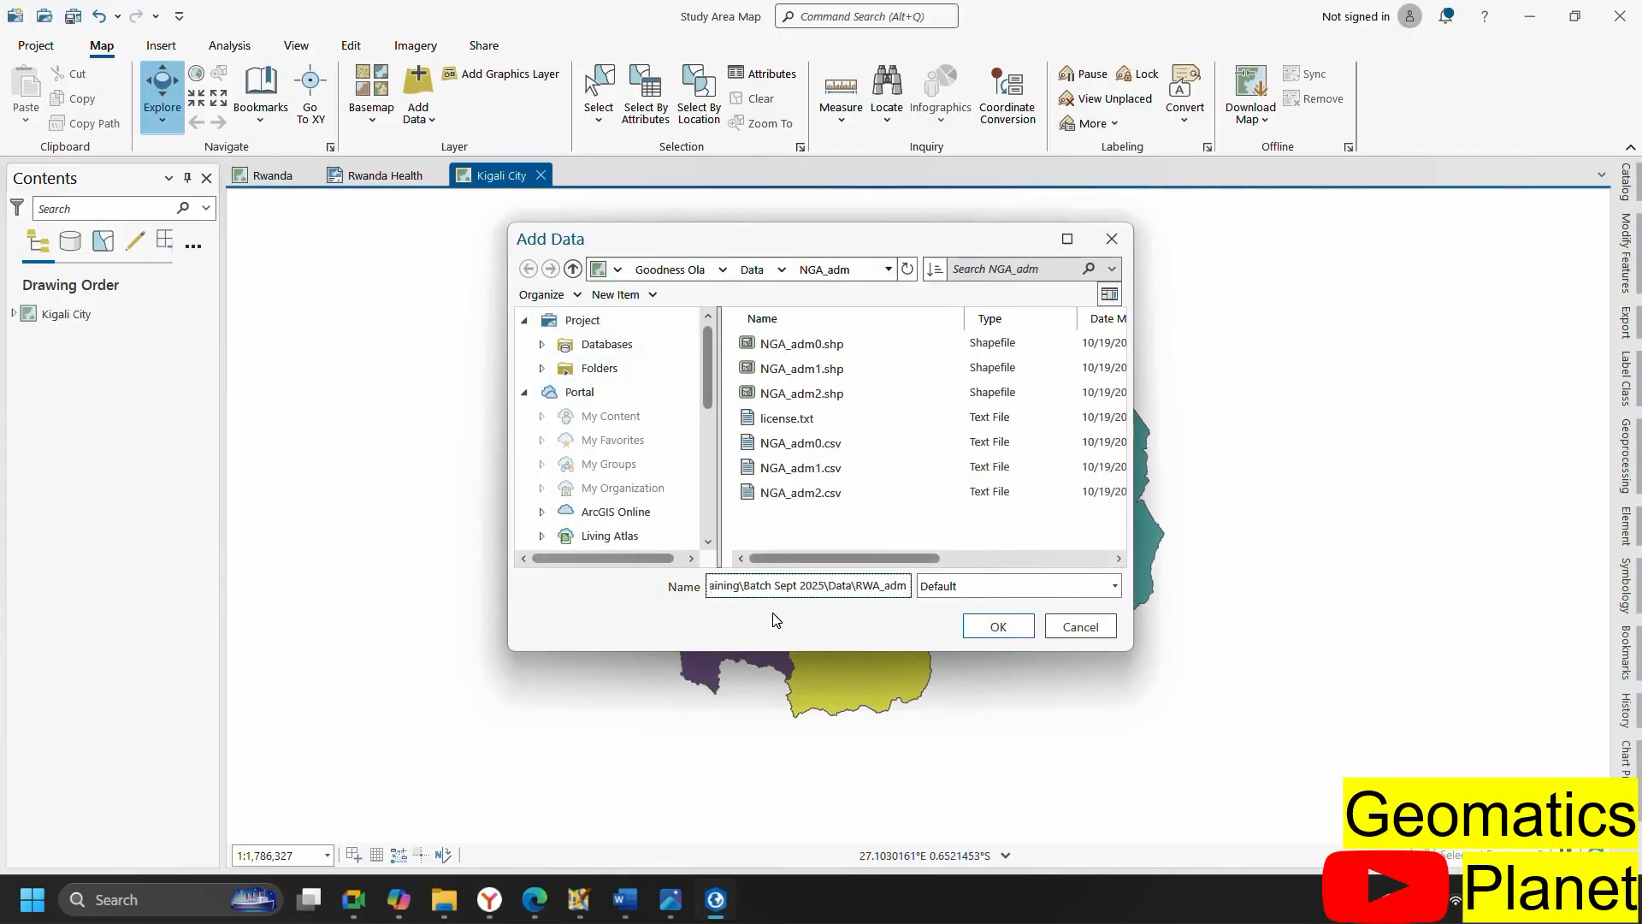
pyautogui.press('Return')
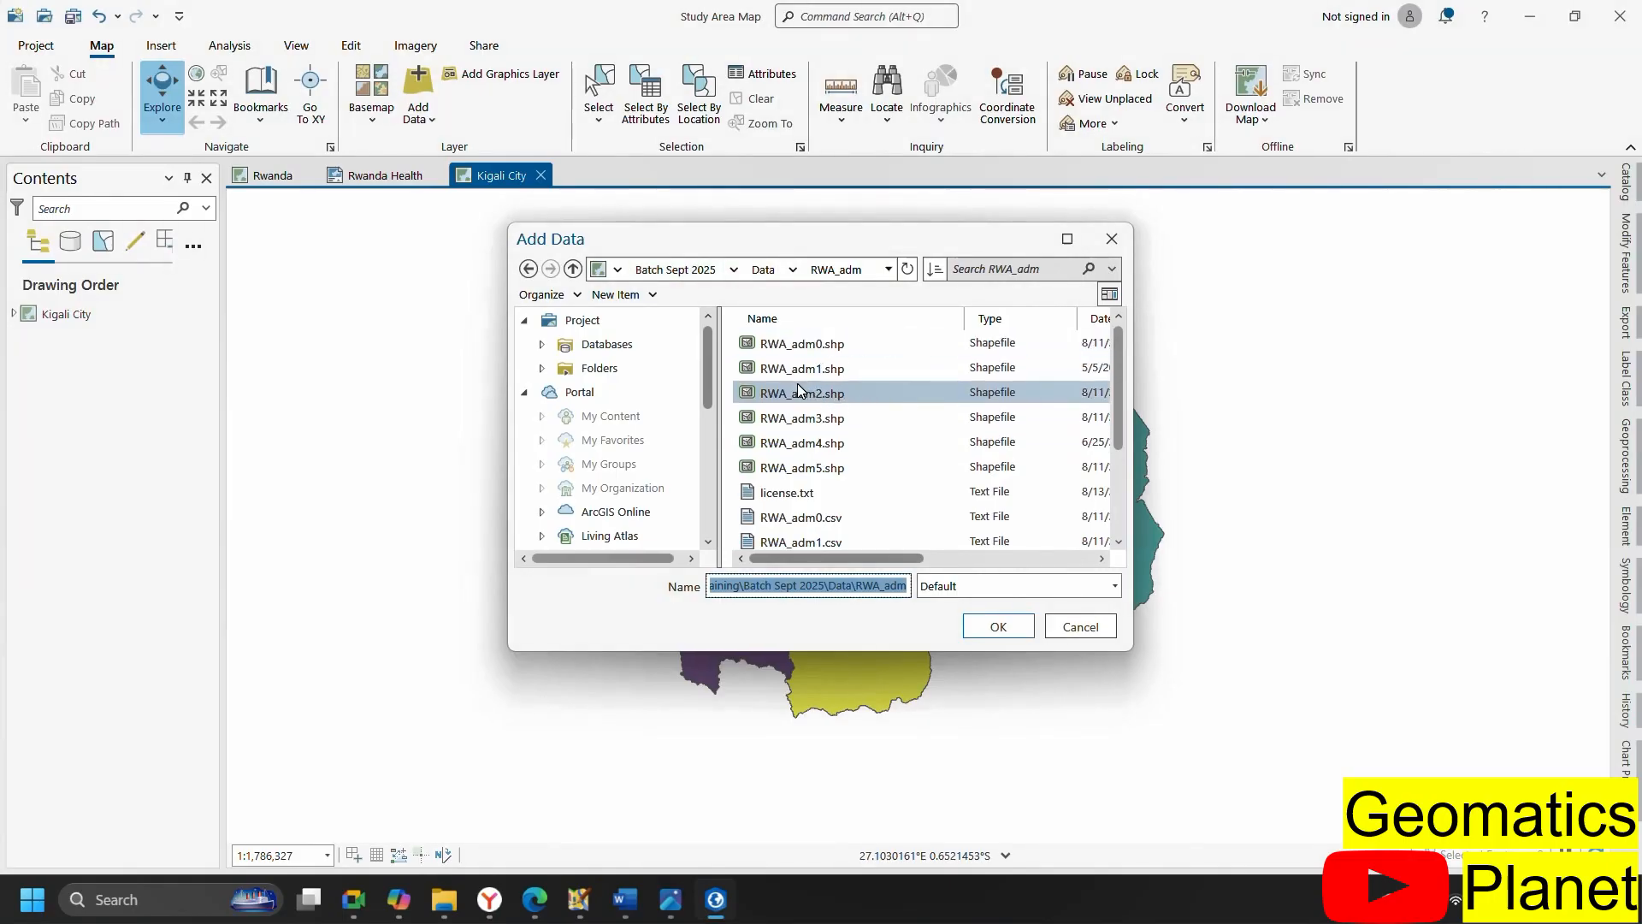
pyautogui.click(800, 396)
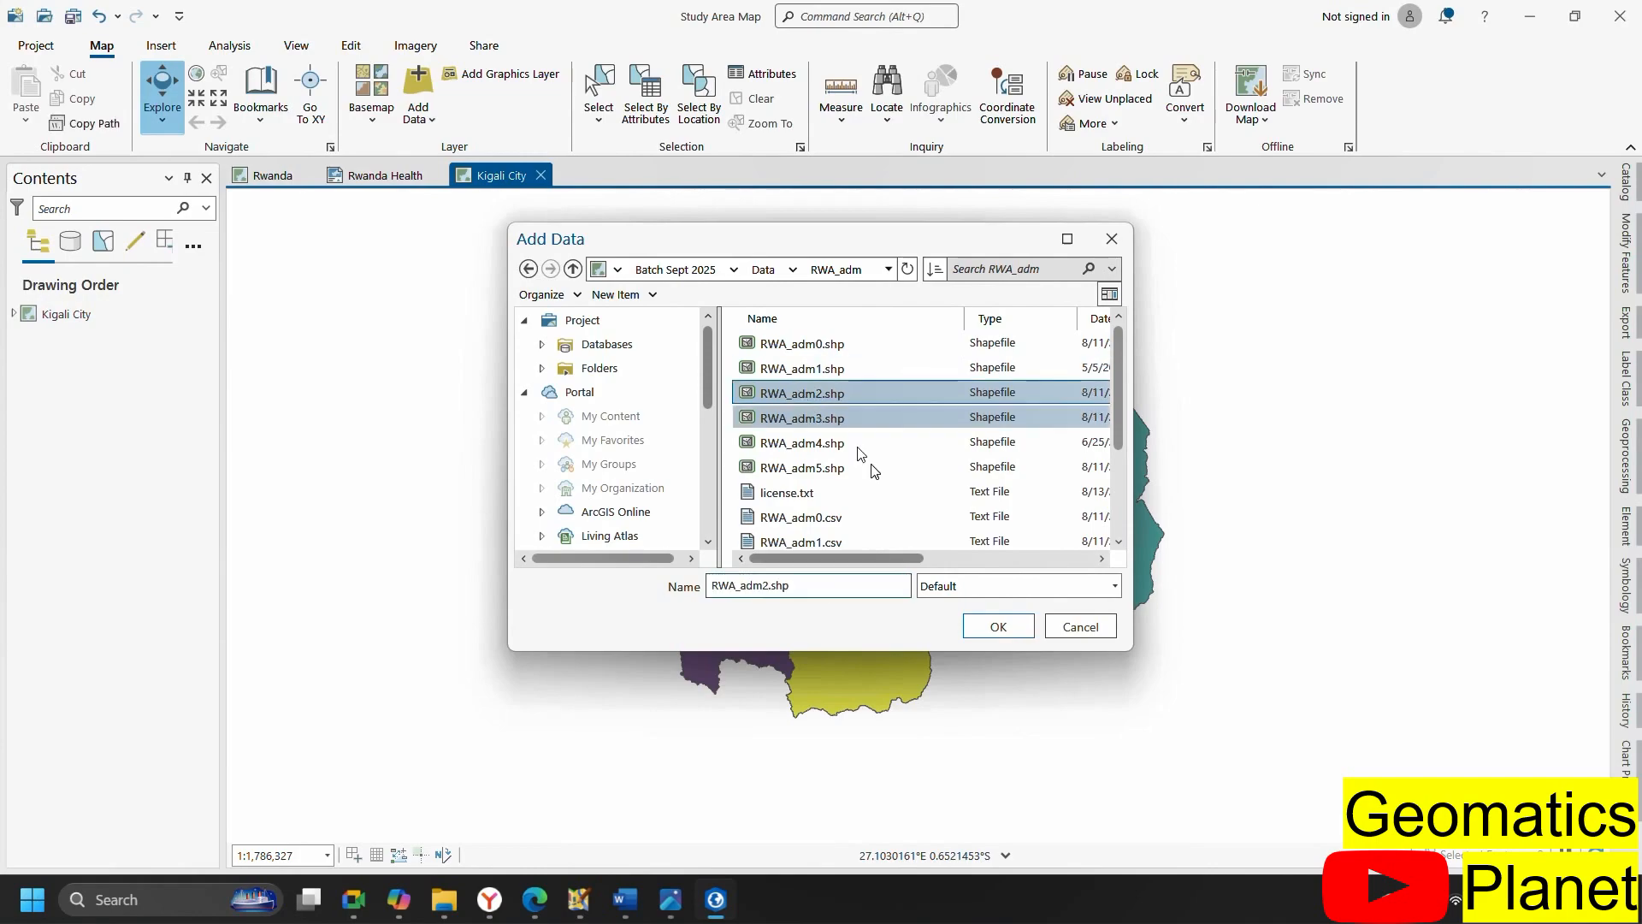
pyautogui.click(969, 631)
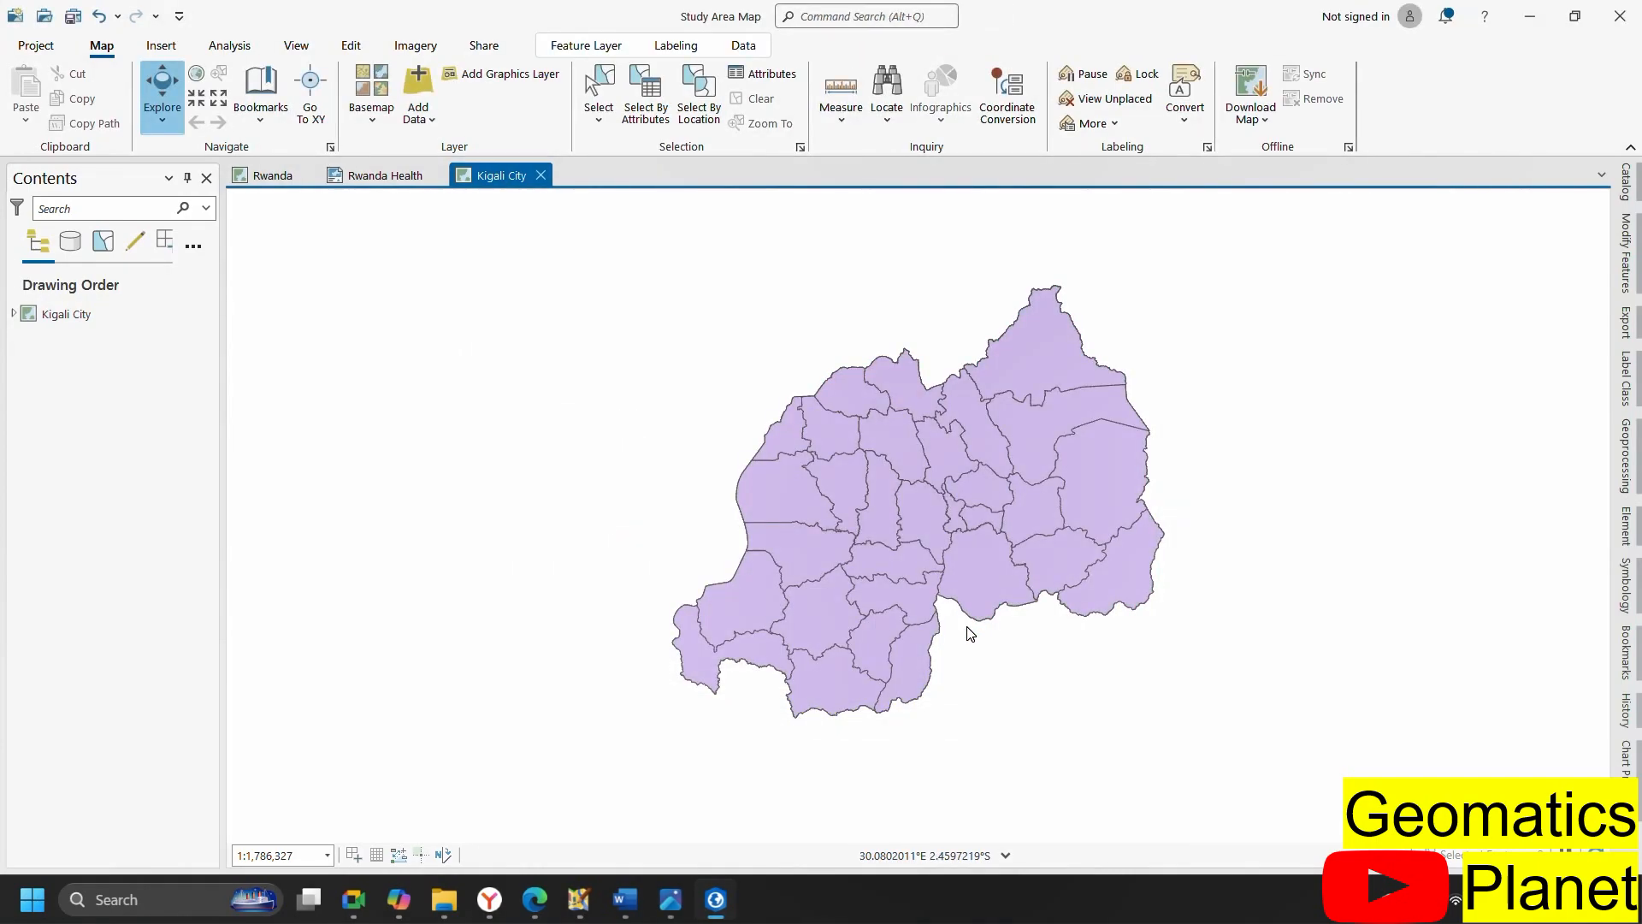
# Expand the Kigali City layer list and select the three Kigali City districts in RWA_adm2 with a rectangle selection
pyautogui.scroll(3, 983, 504)
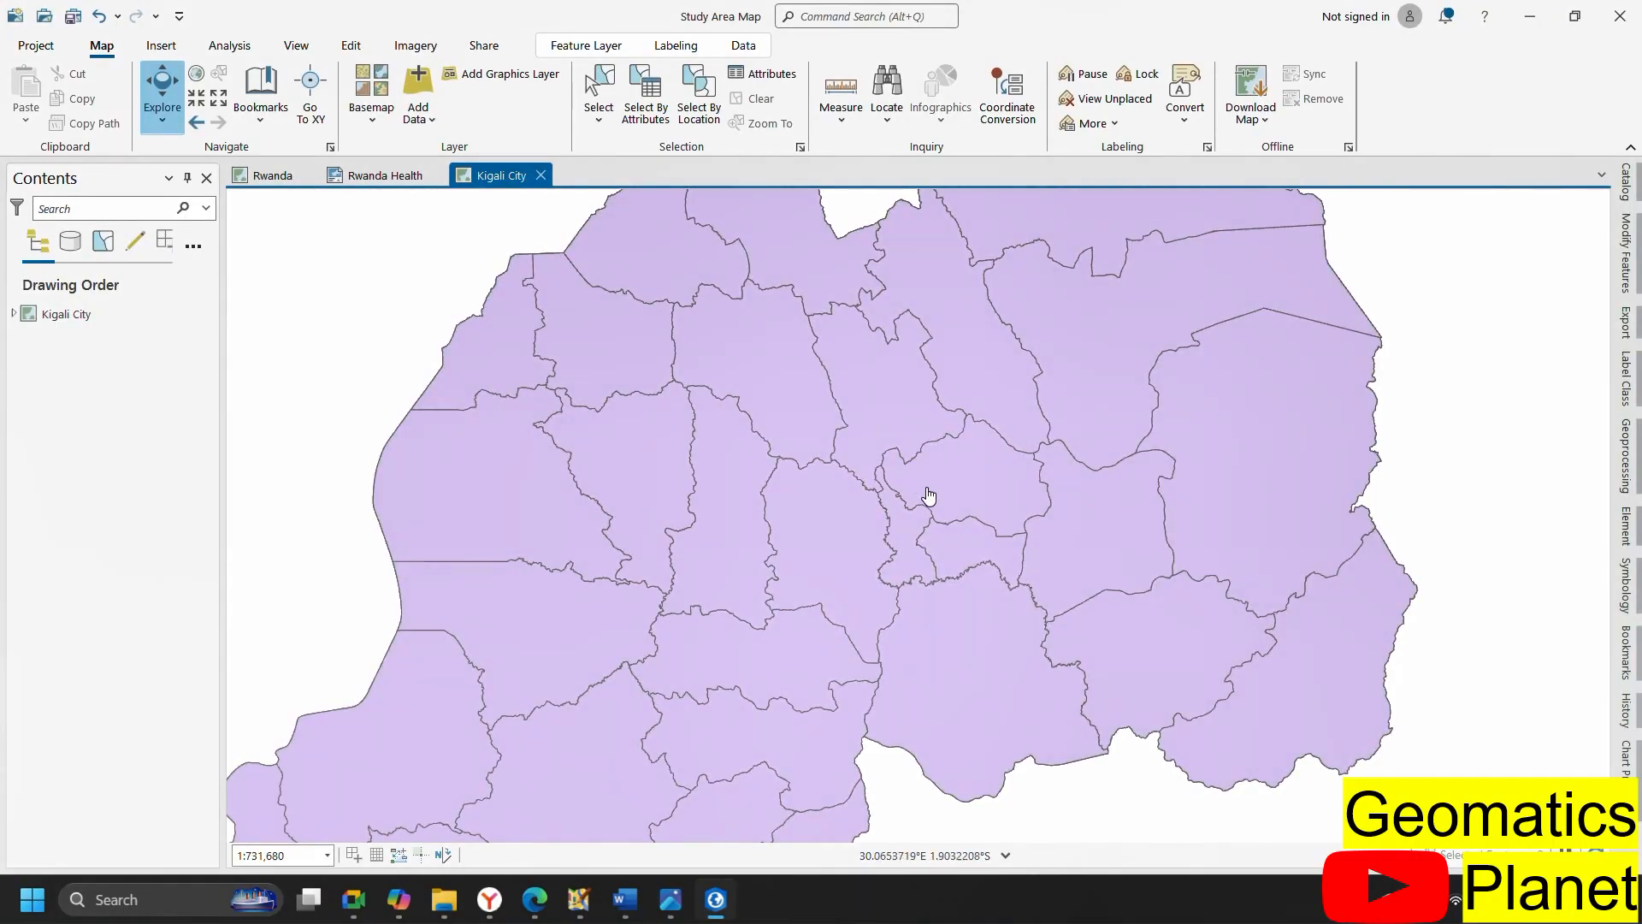
pyautogui.click(601, 123)
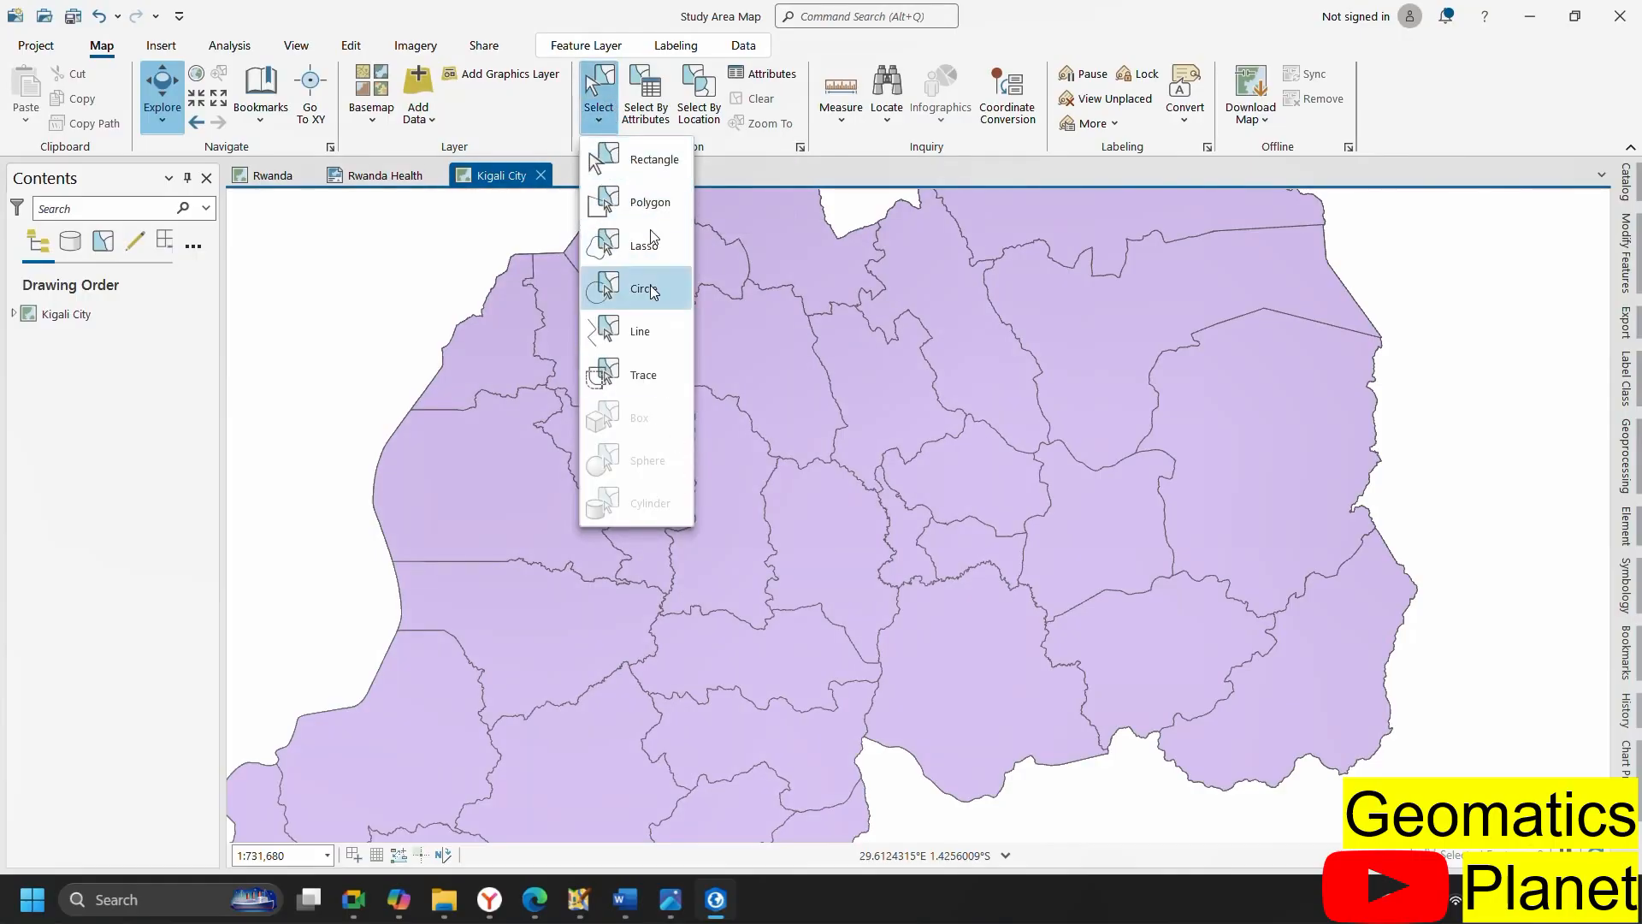
pyautogui.click(650, 159)
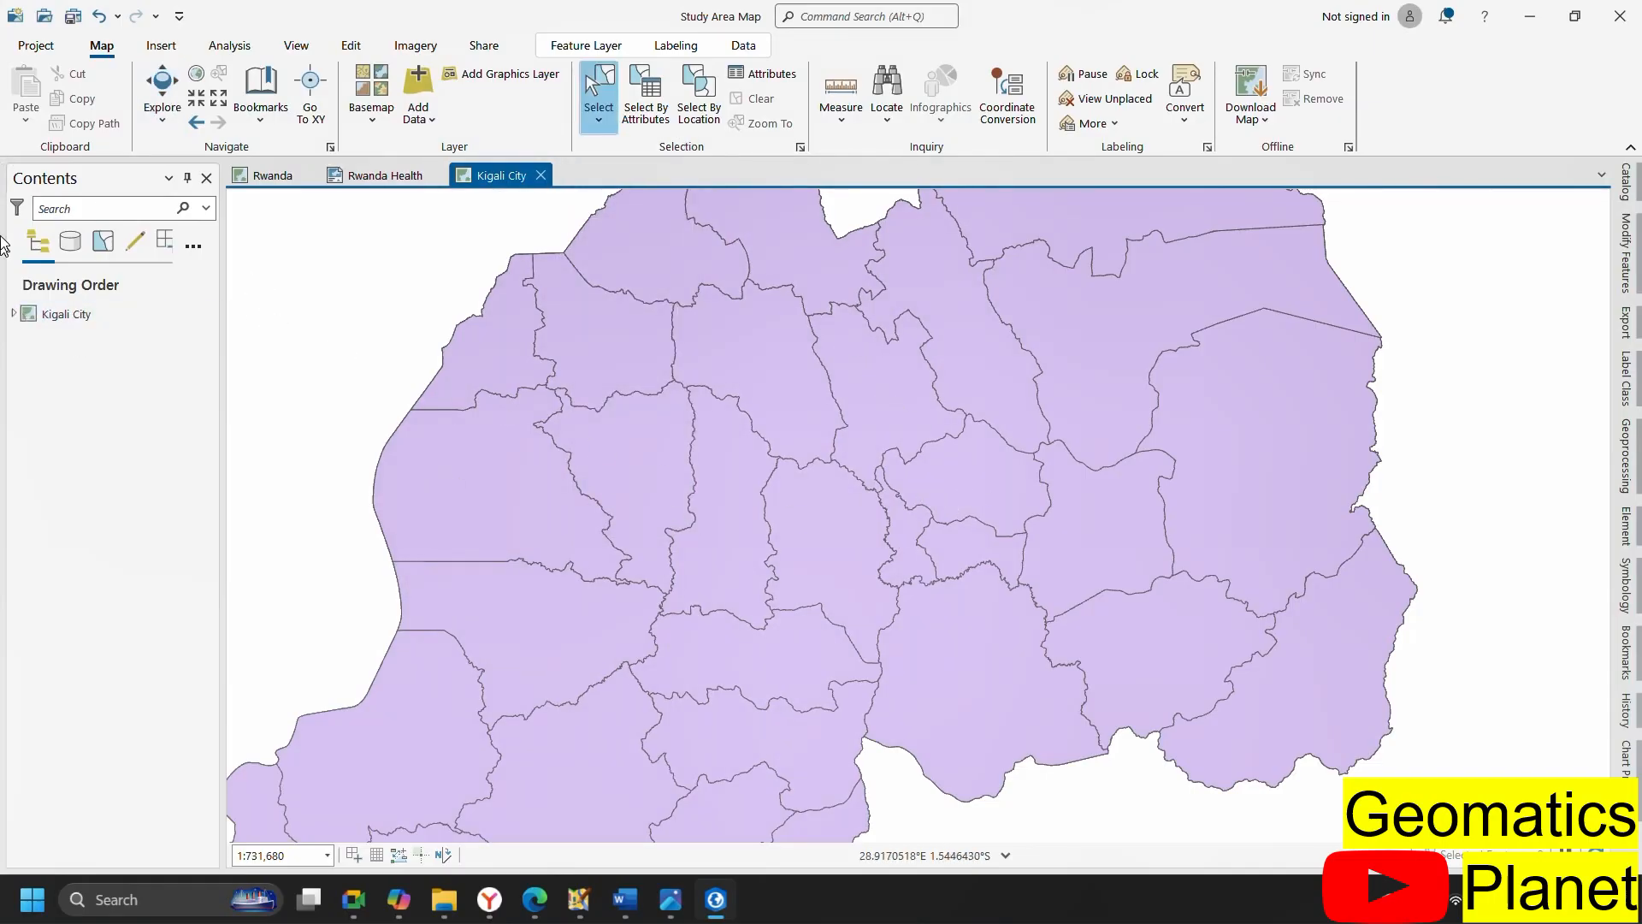
pyautogui.click(15, 313)
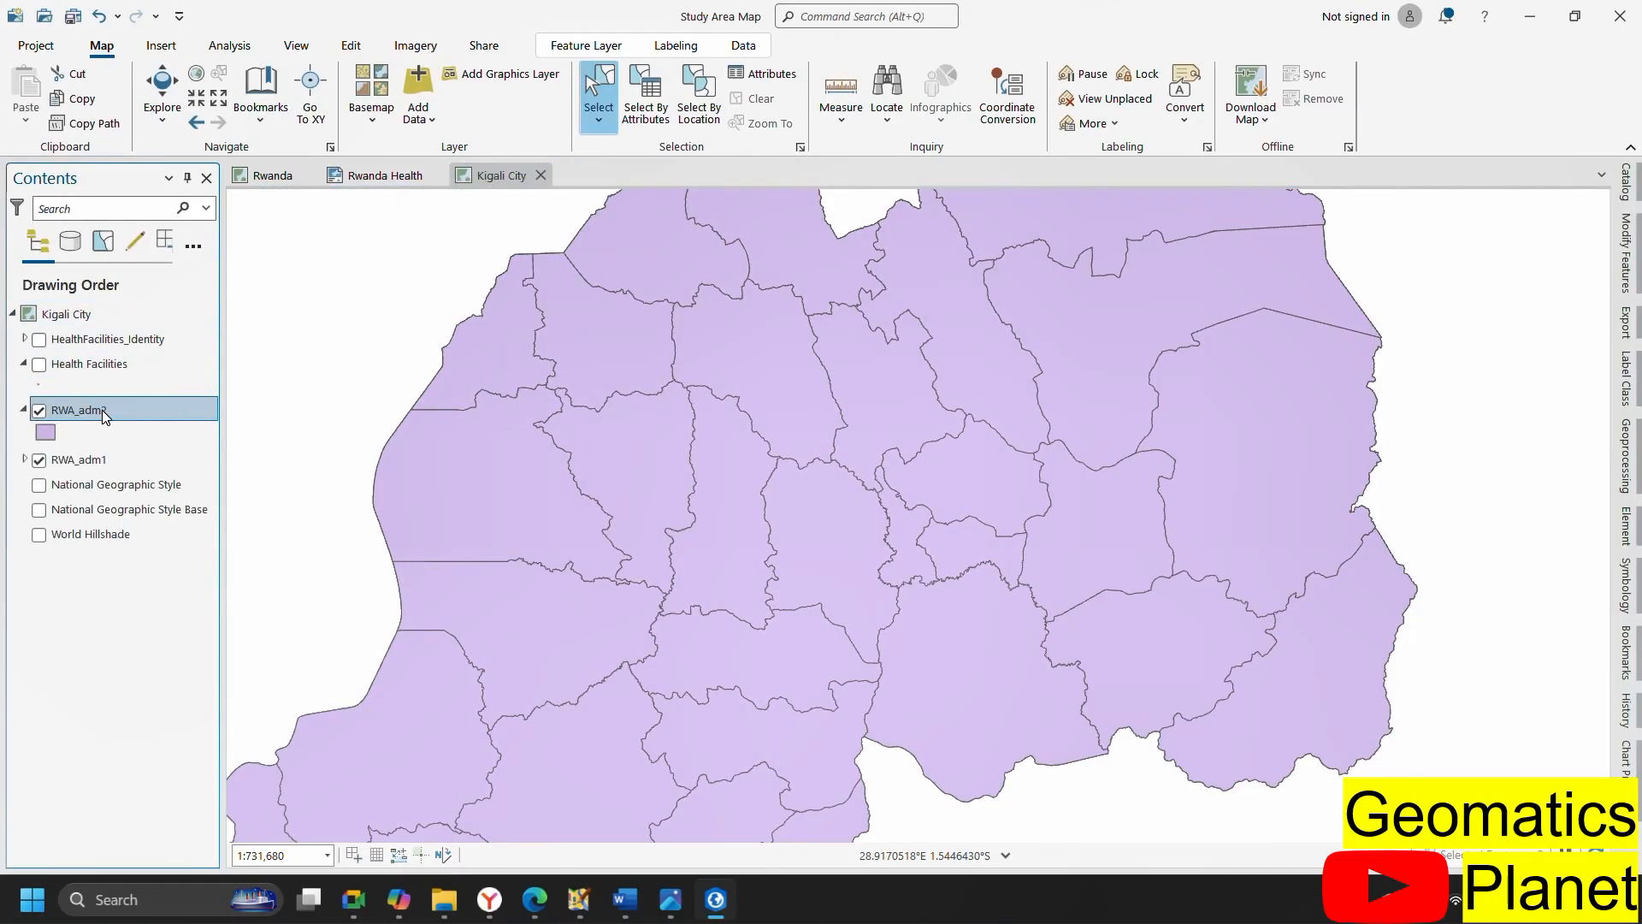
pyautogui.moveTo(895, 482); pyautogui.dragTo(924, 567)
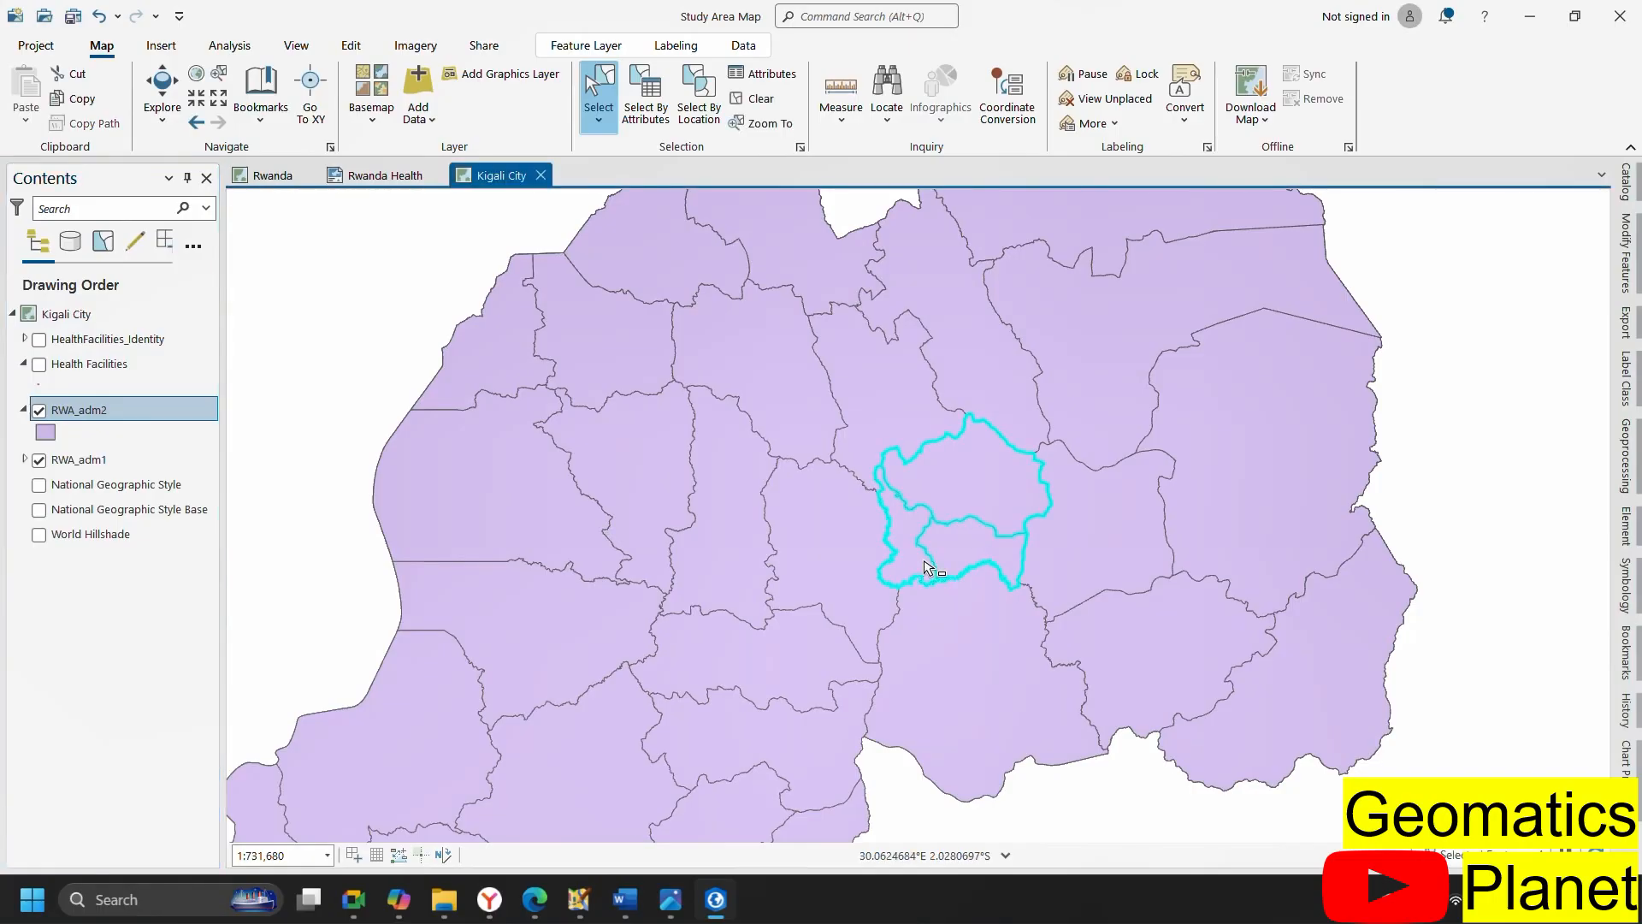
# Select the same three Kigali City districts with a polygon selection drawn across them
pyautogui.click(598, 120)
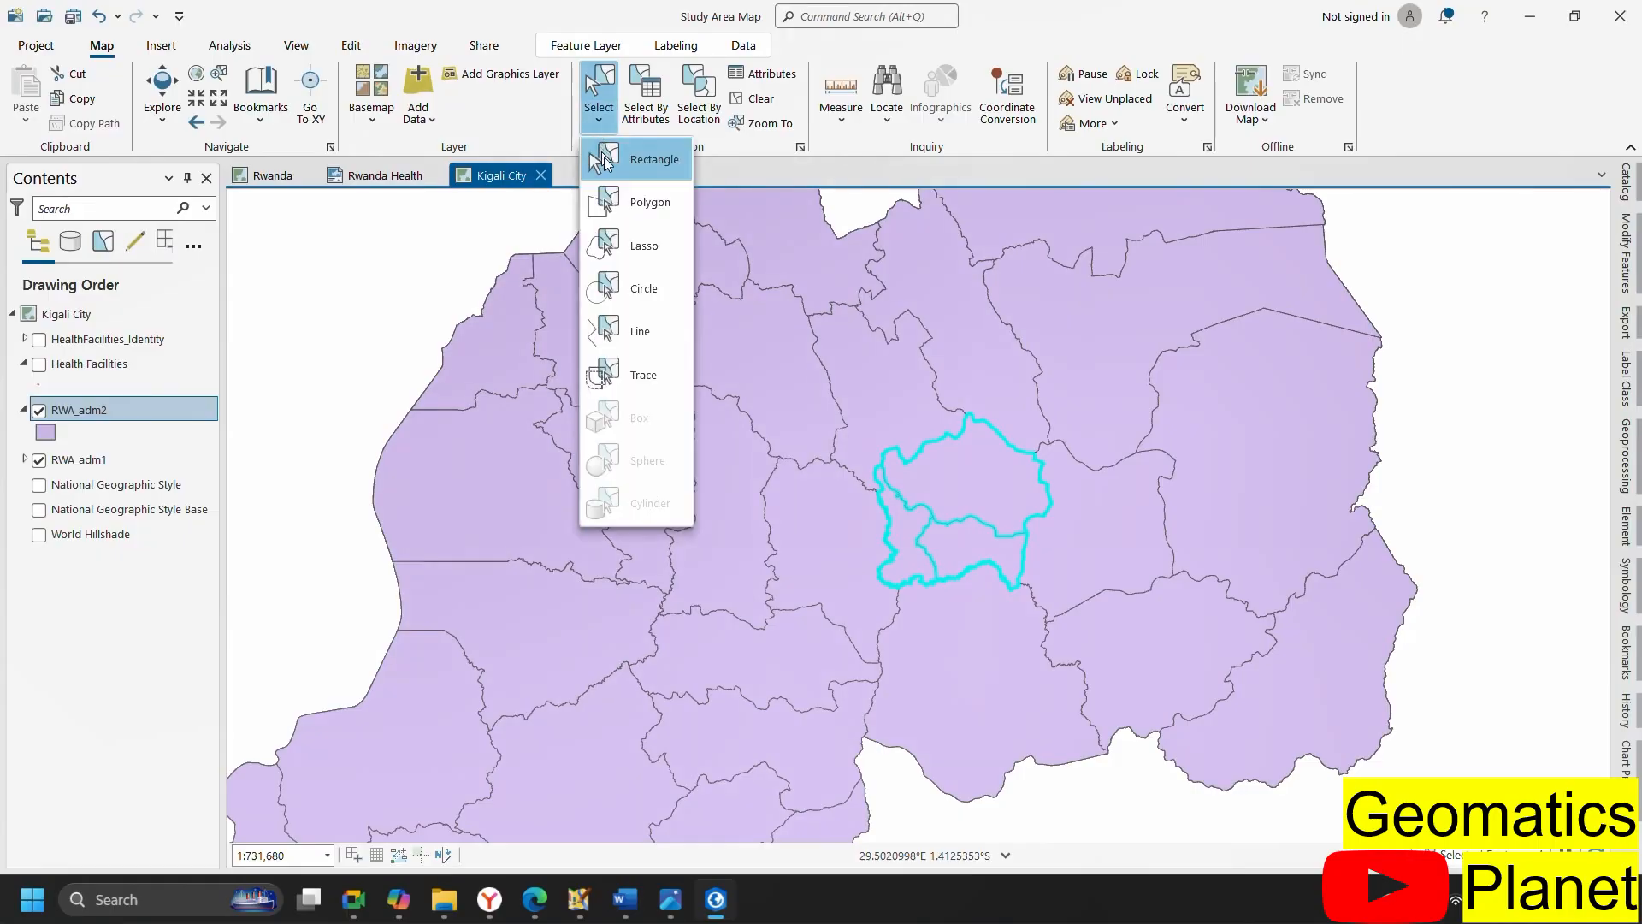
pyautogui.click(646, 205)
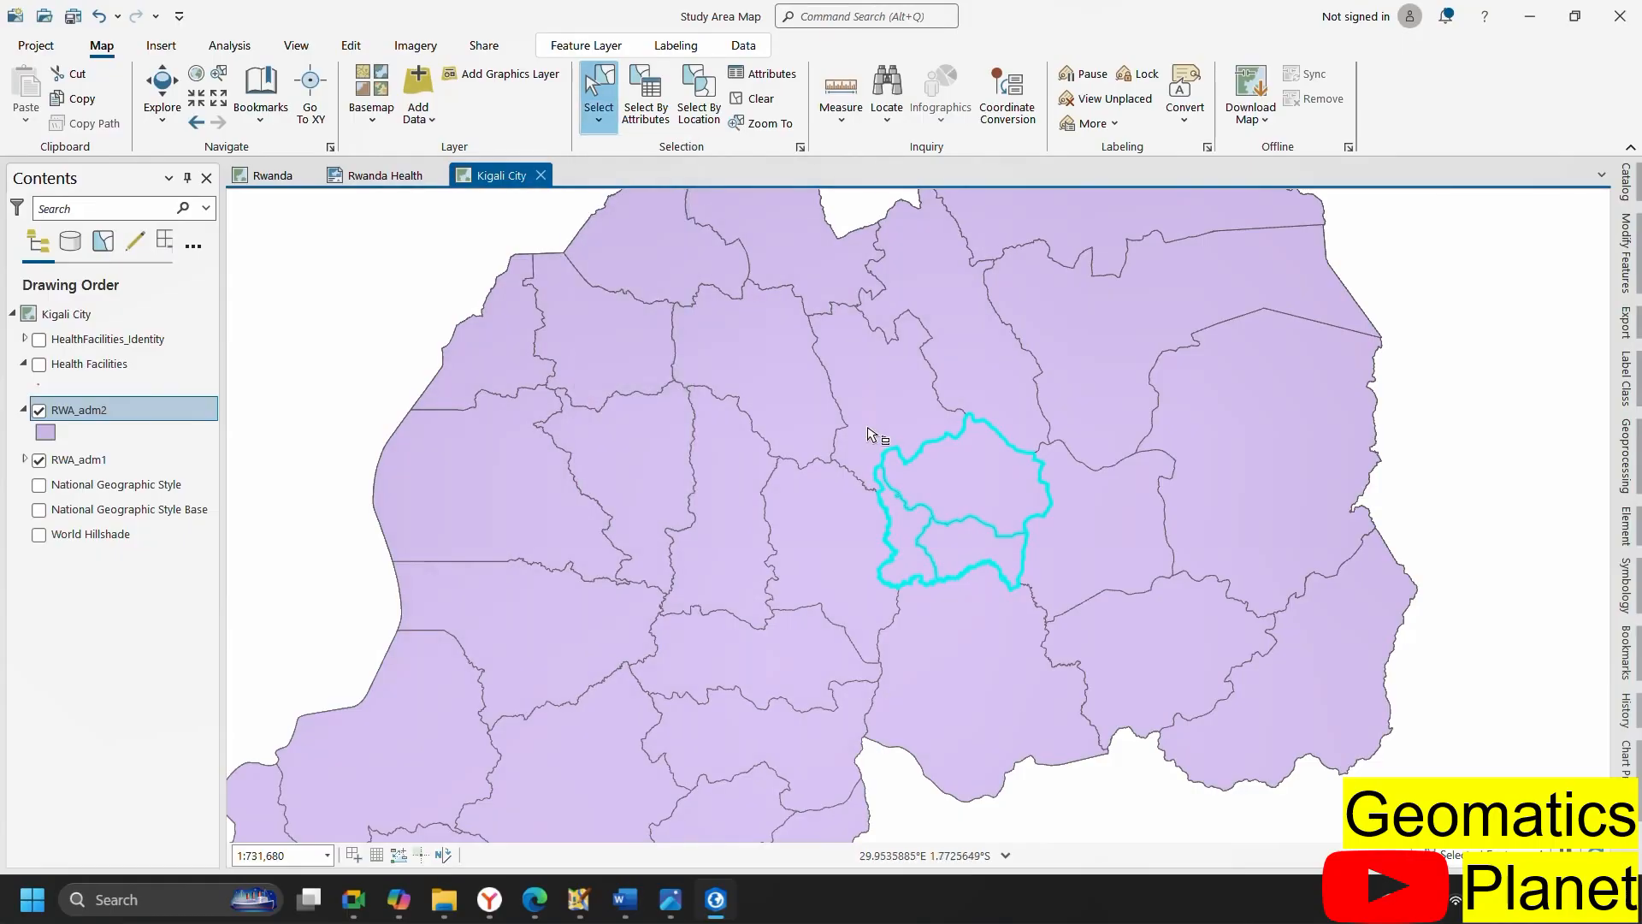
pyautogui.click(900, 516)
pyautogui.click(969, 470)
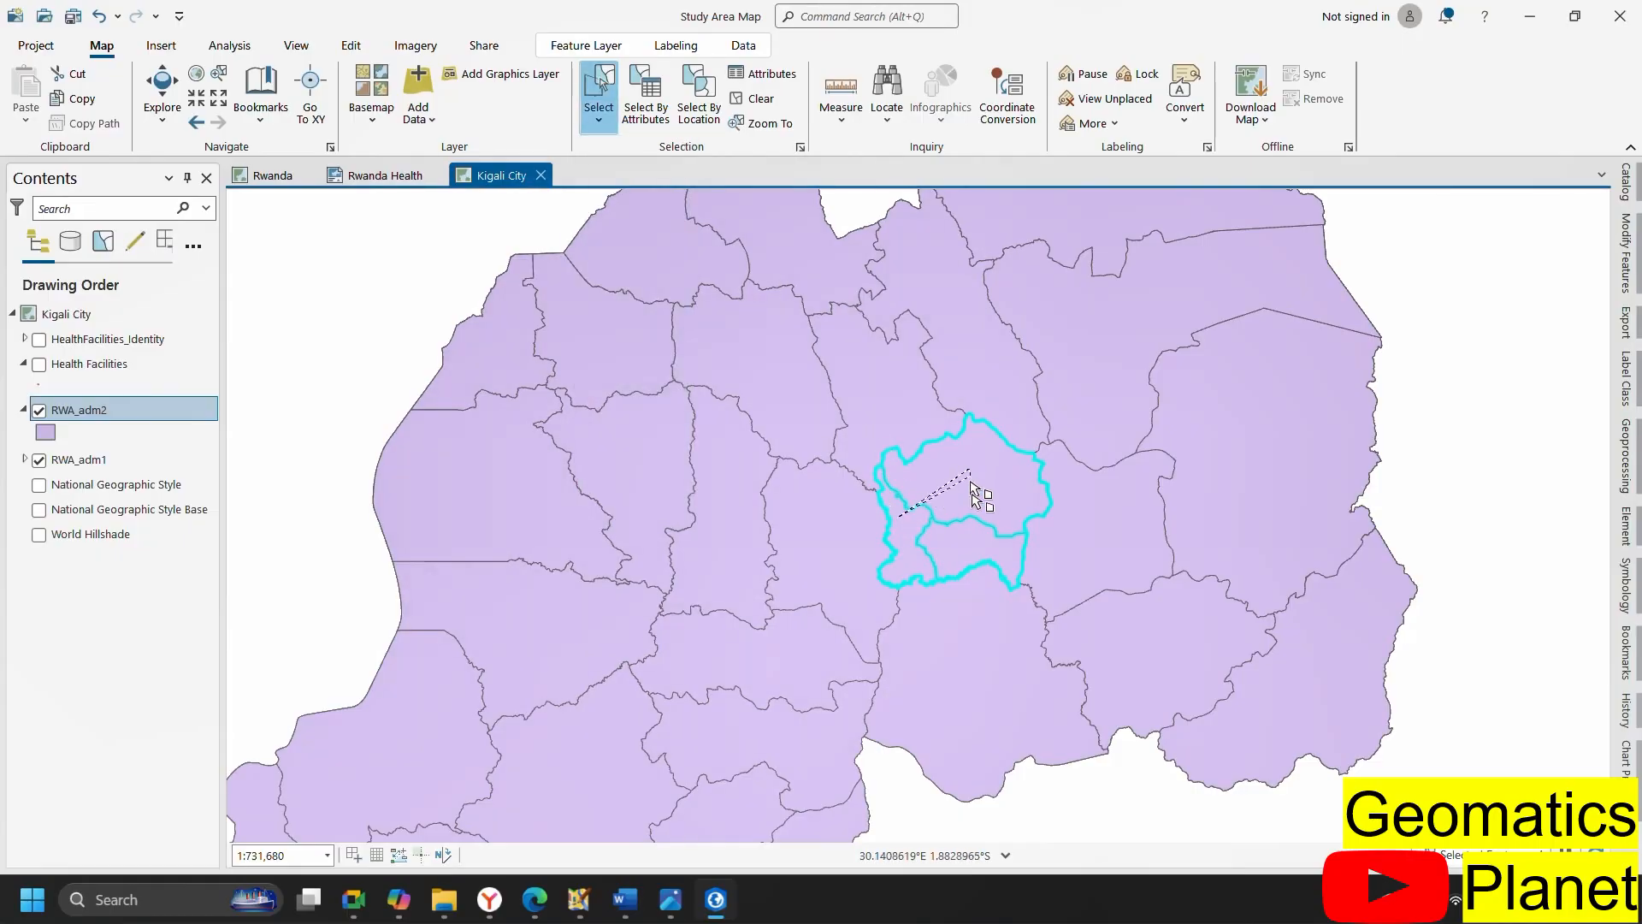
pyautogui.doubleClick(992, 560)
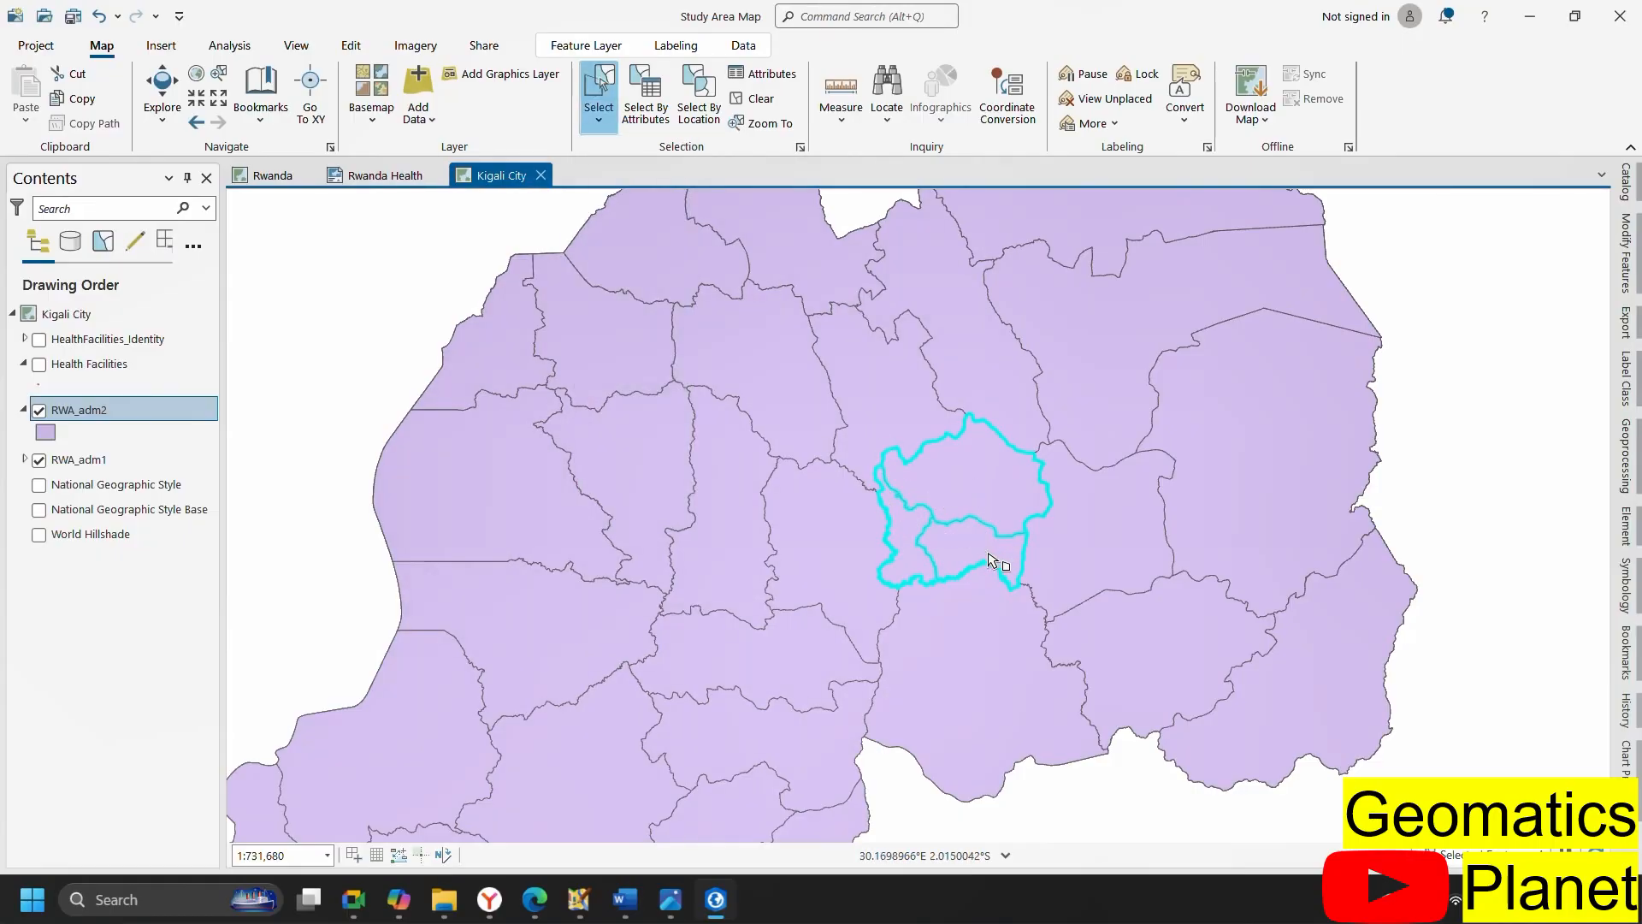
# Try to select the Kigali City districts with a circle selection
pyautogui.click(598, 122)
pyautogui.click(662, 280)
pyautogui.moveTo(949, 496); pyautogui.dragTo(1049, 587)
# Reselect only the three Kigali City districts in RWA_adm2, and open and close the Select By Attributes dialog
pyautogui.click(598, 120)
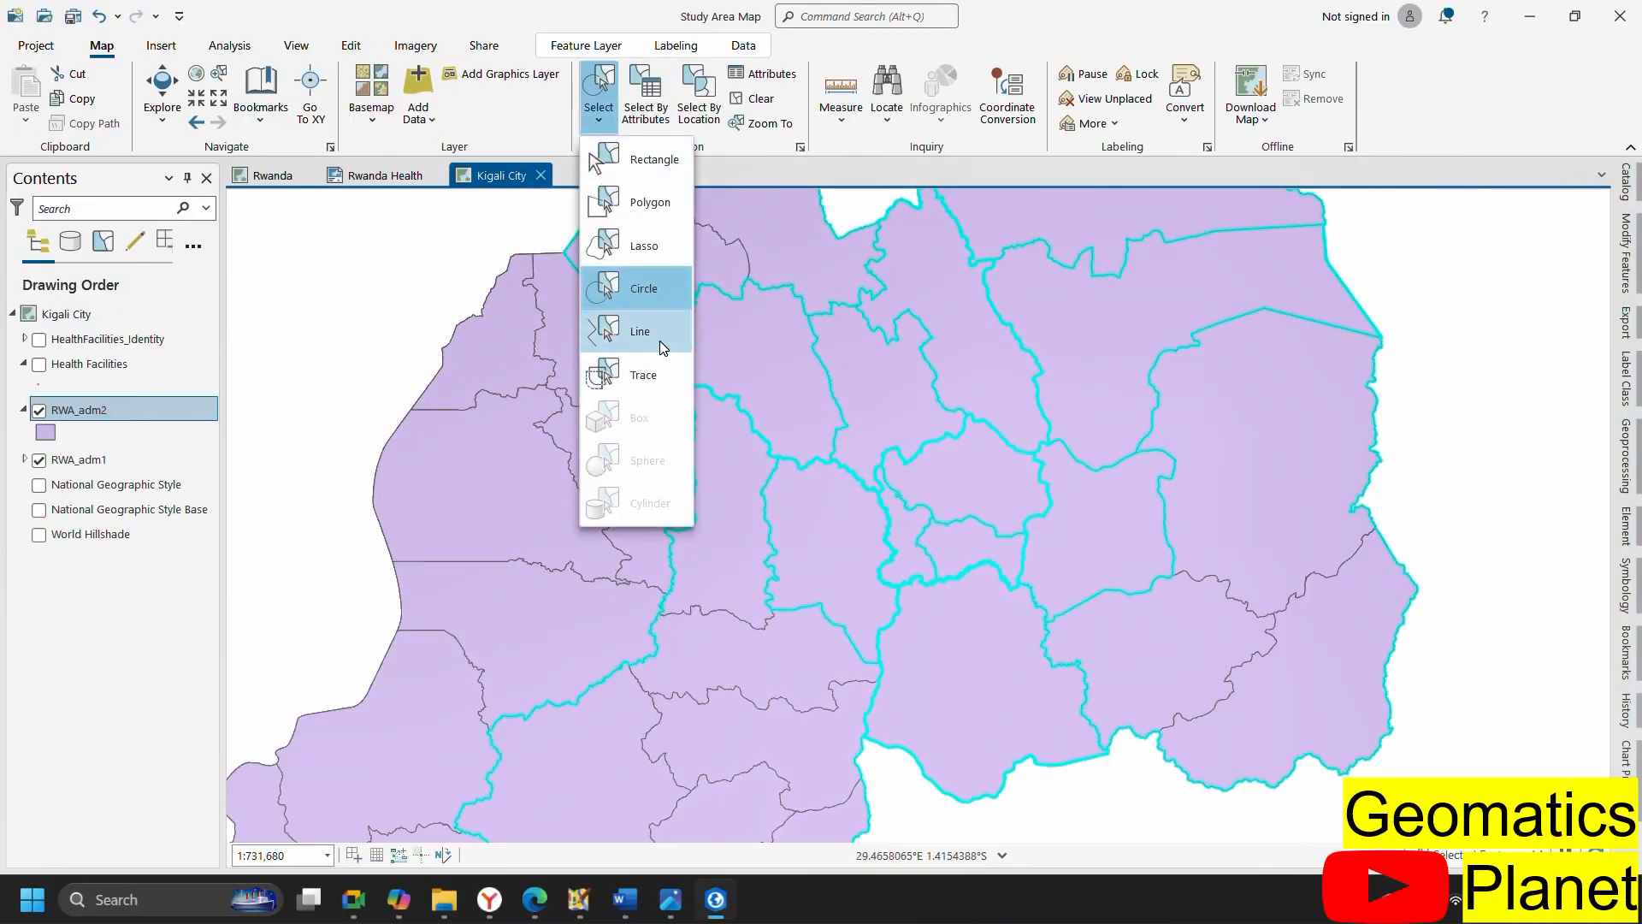
pyautogui.click(657, 295)
pyautogui.moveTo(909, 567)
pyautogui.mouseDown()
pyautogui.moveTo(939, 470)
pyautogui.moveTo(1001, 534)
pyautogui.mouseUp()
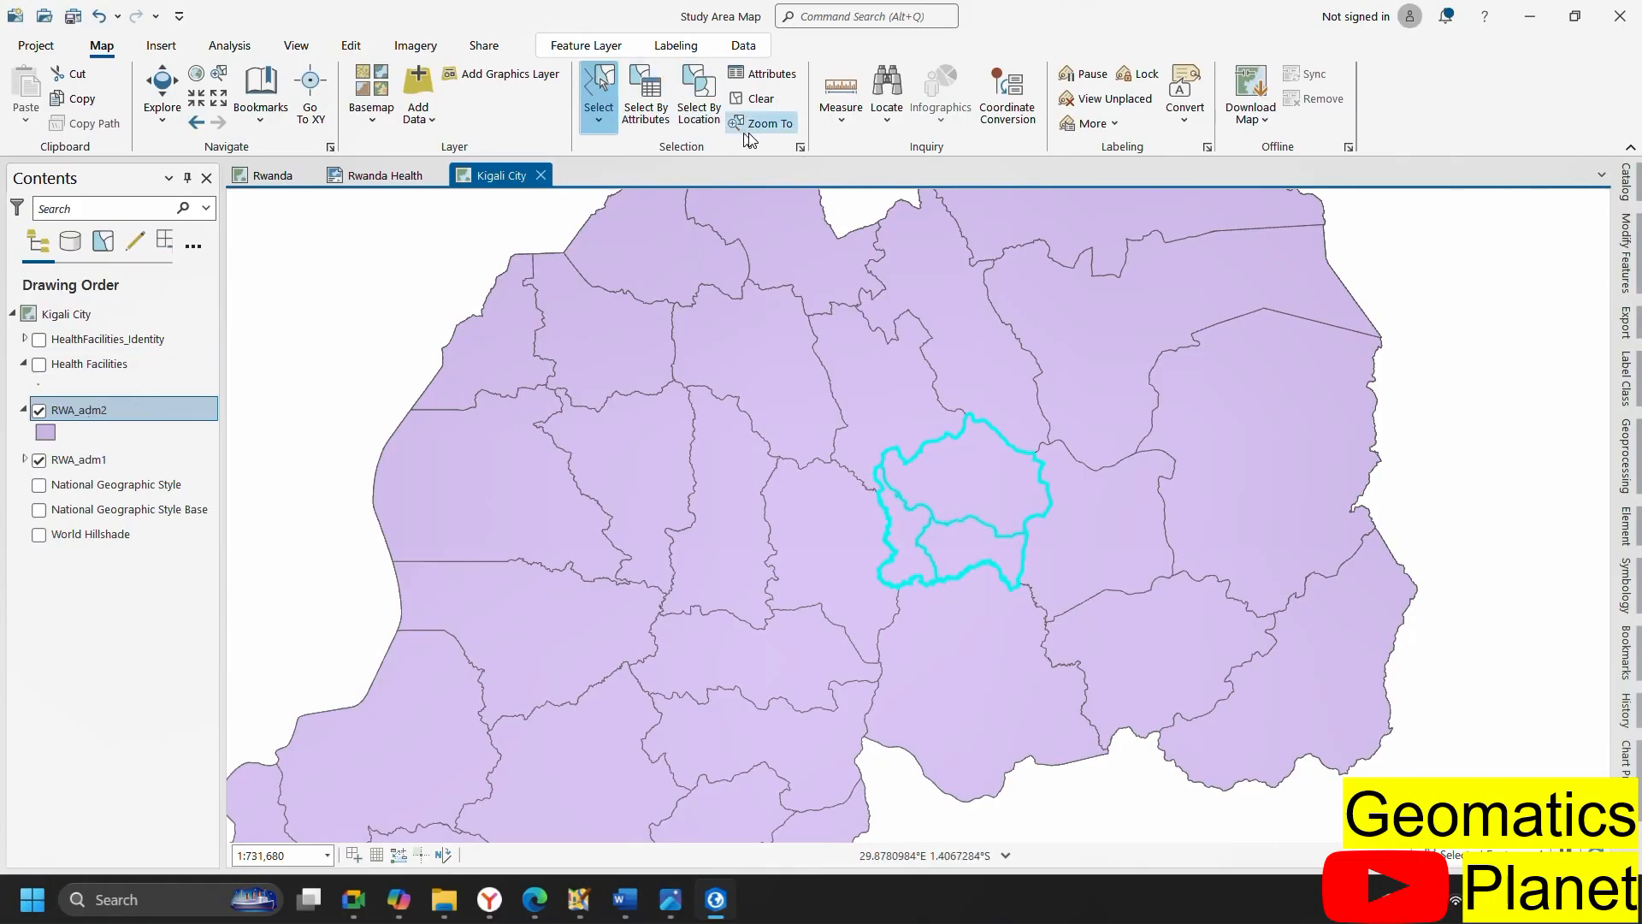
pyautogui.click(657, 118)
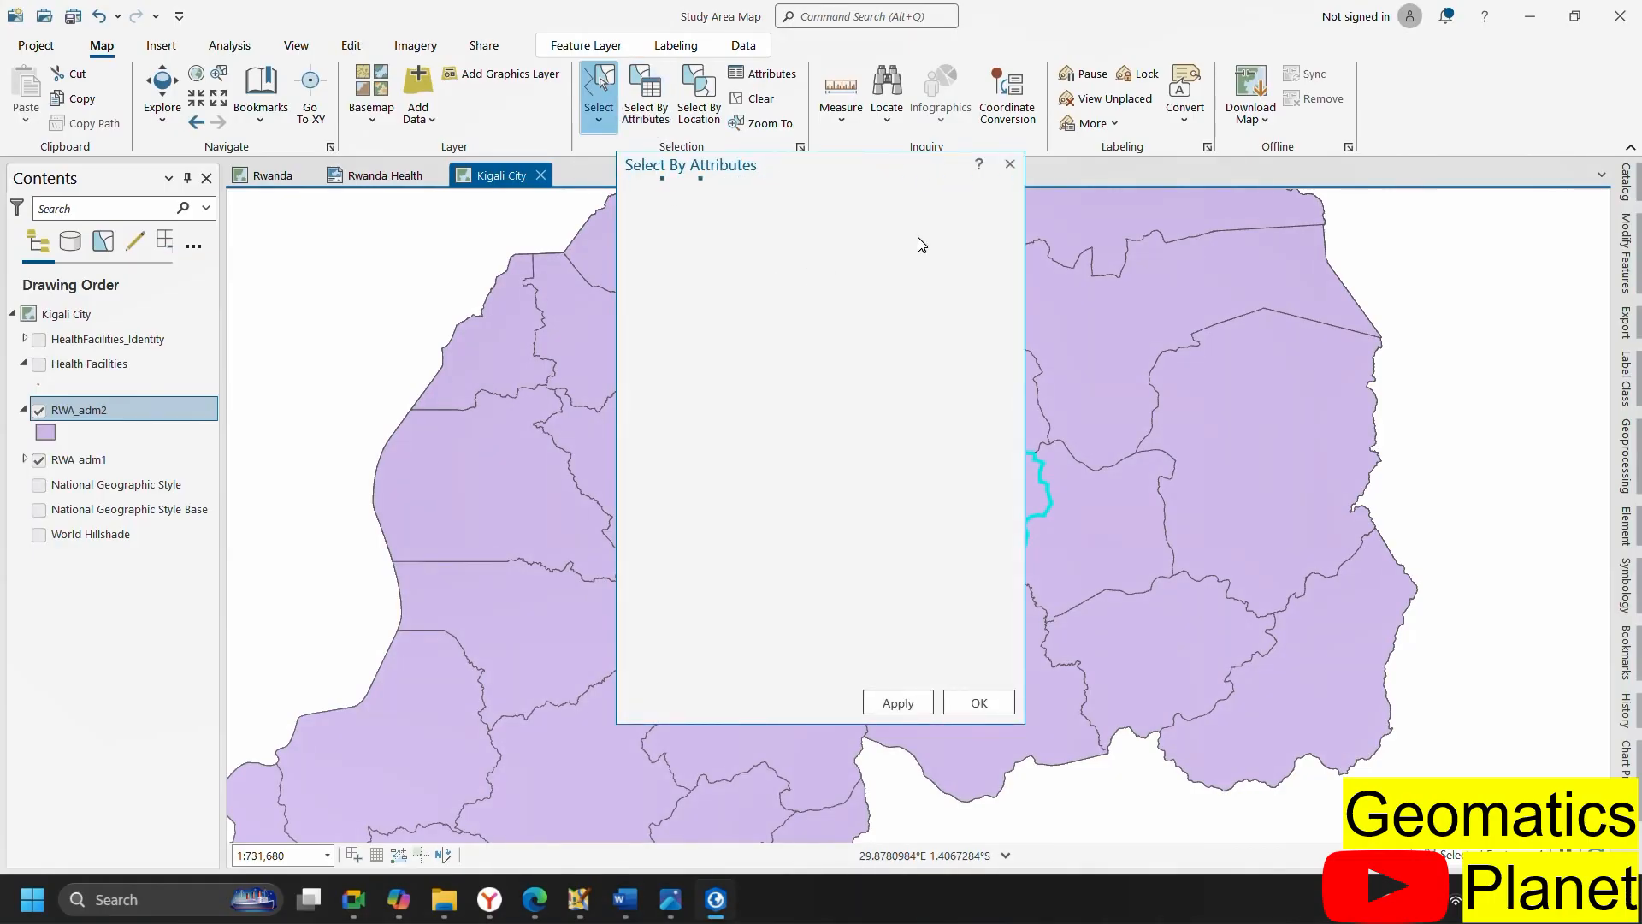
pyautogui.click(1010, 164)
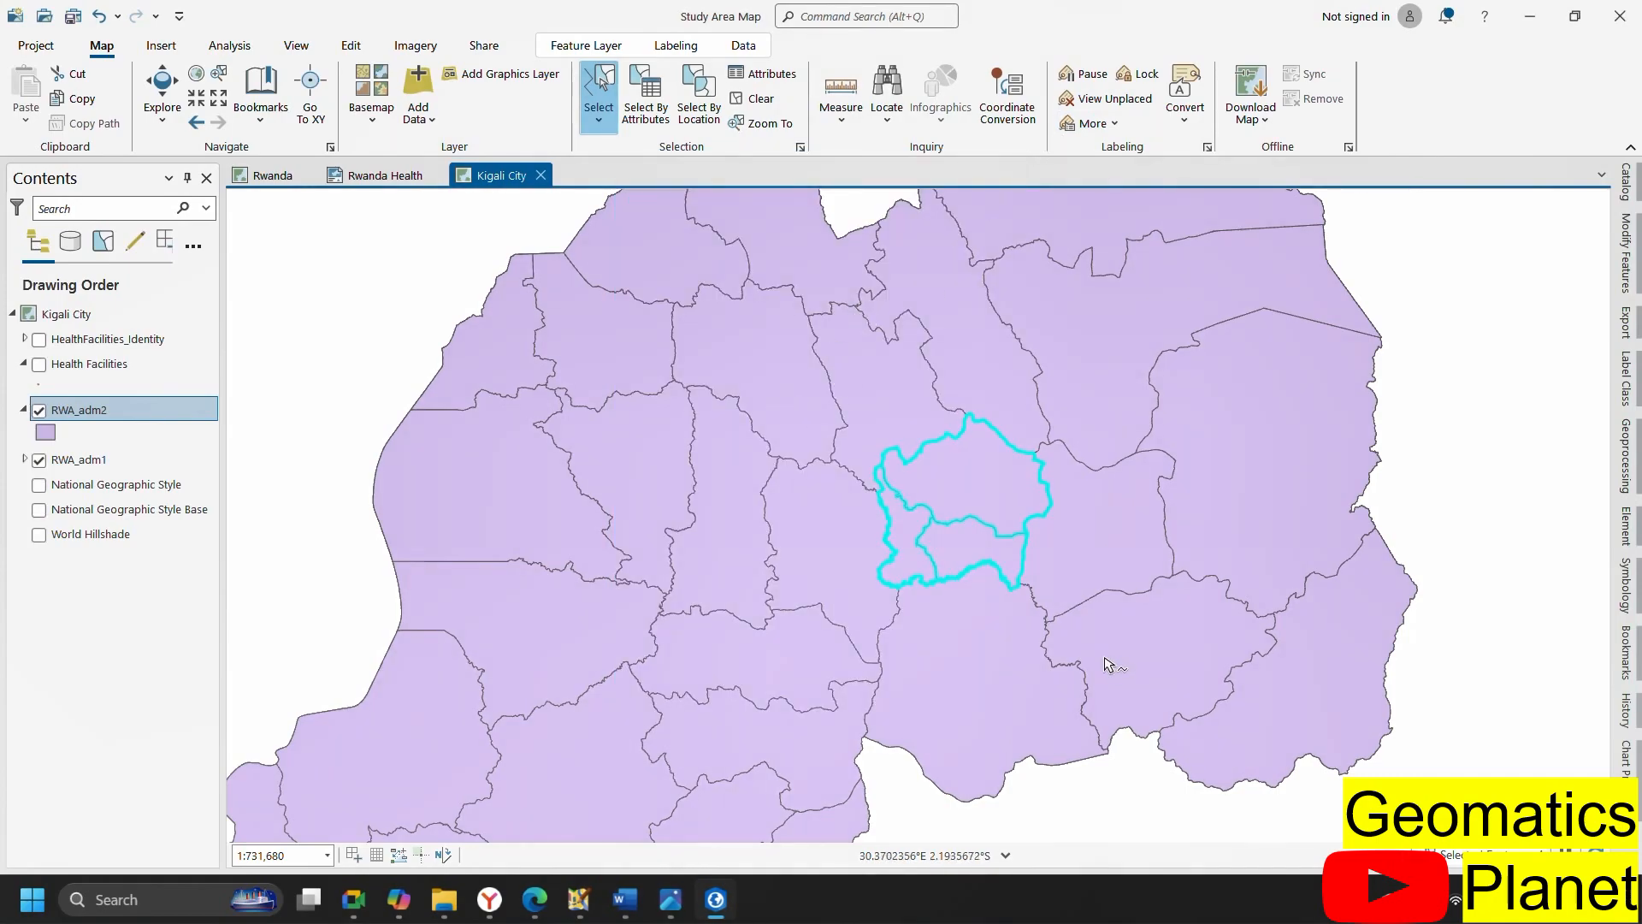
# Export the three selected districts from RWA_adm2 as a new shapefile named Kigali_City in the ArcGIS Pro project folder
pyautogui.rightClick(167, 412)
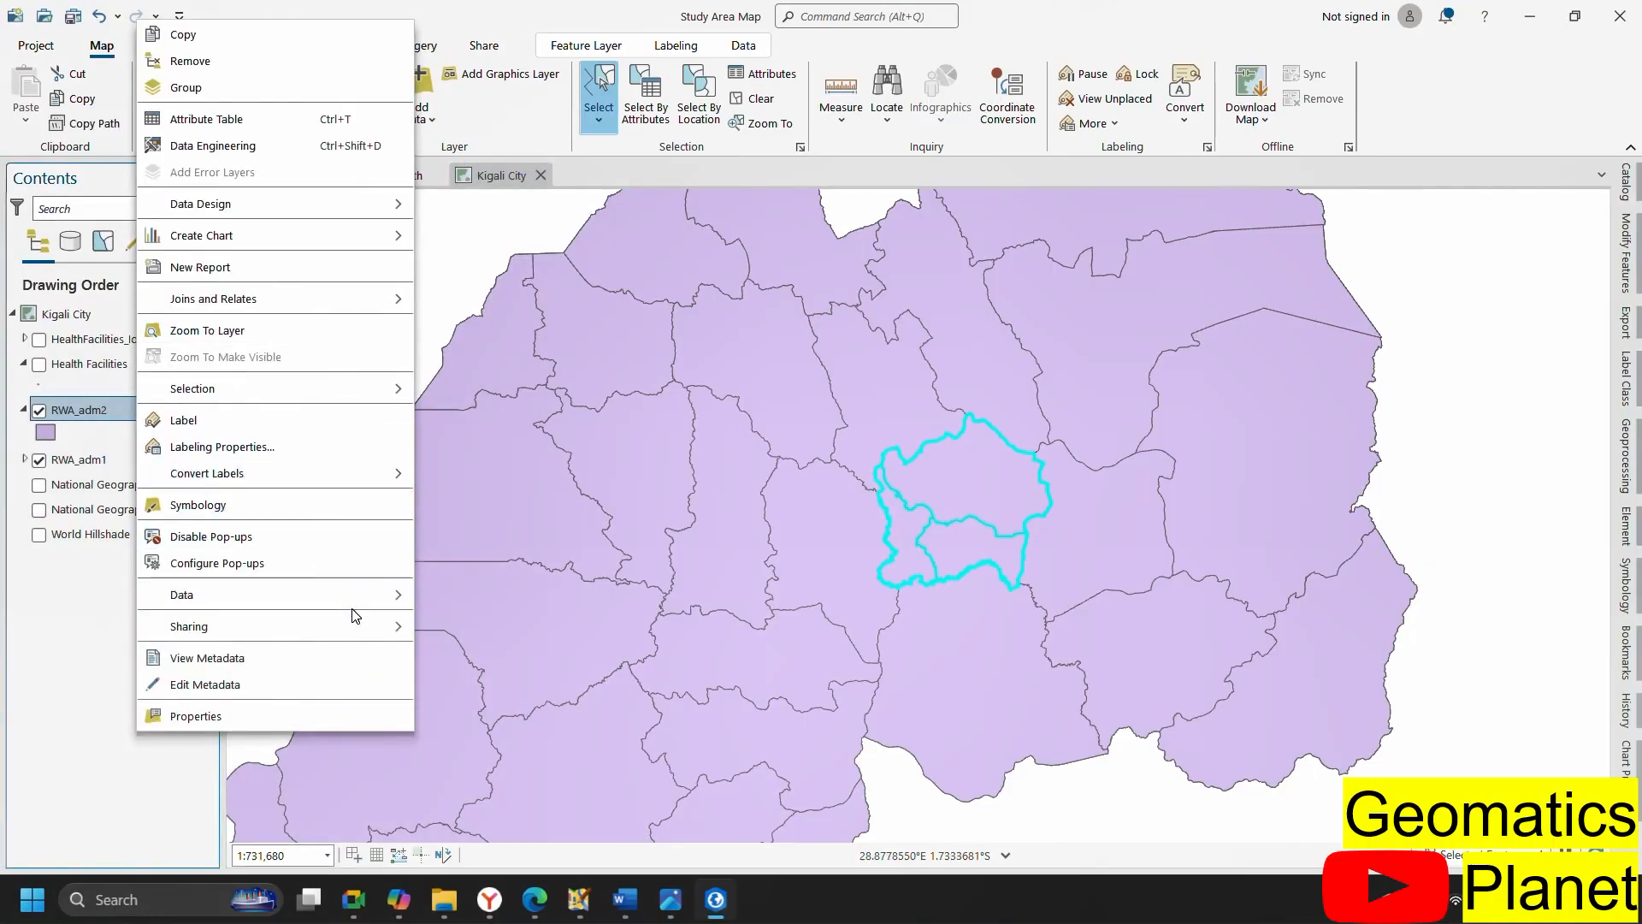
pyautogui.moveTo(369, 596)
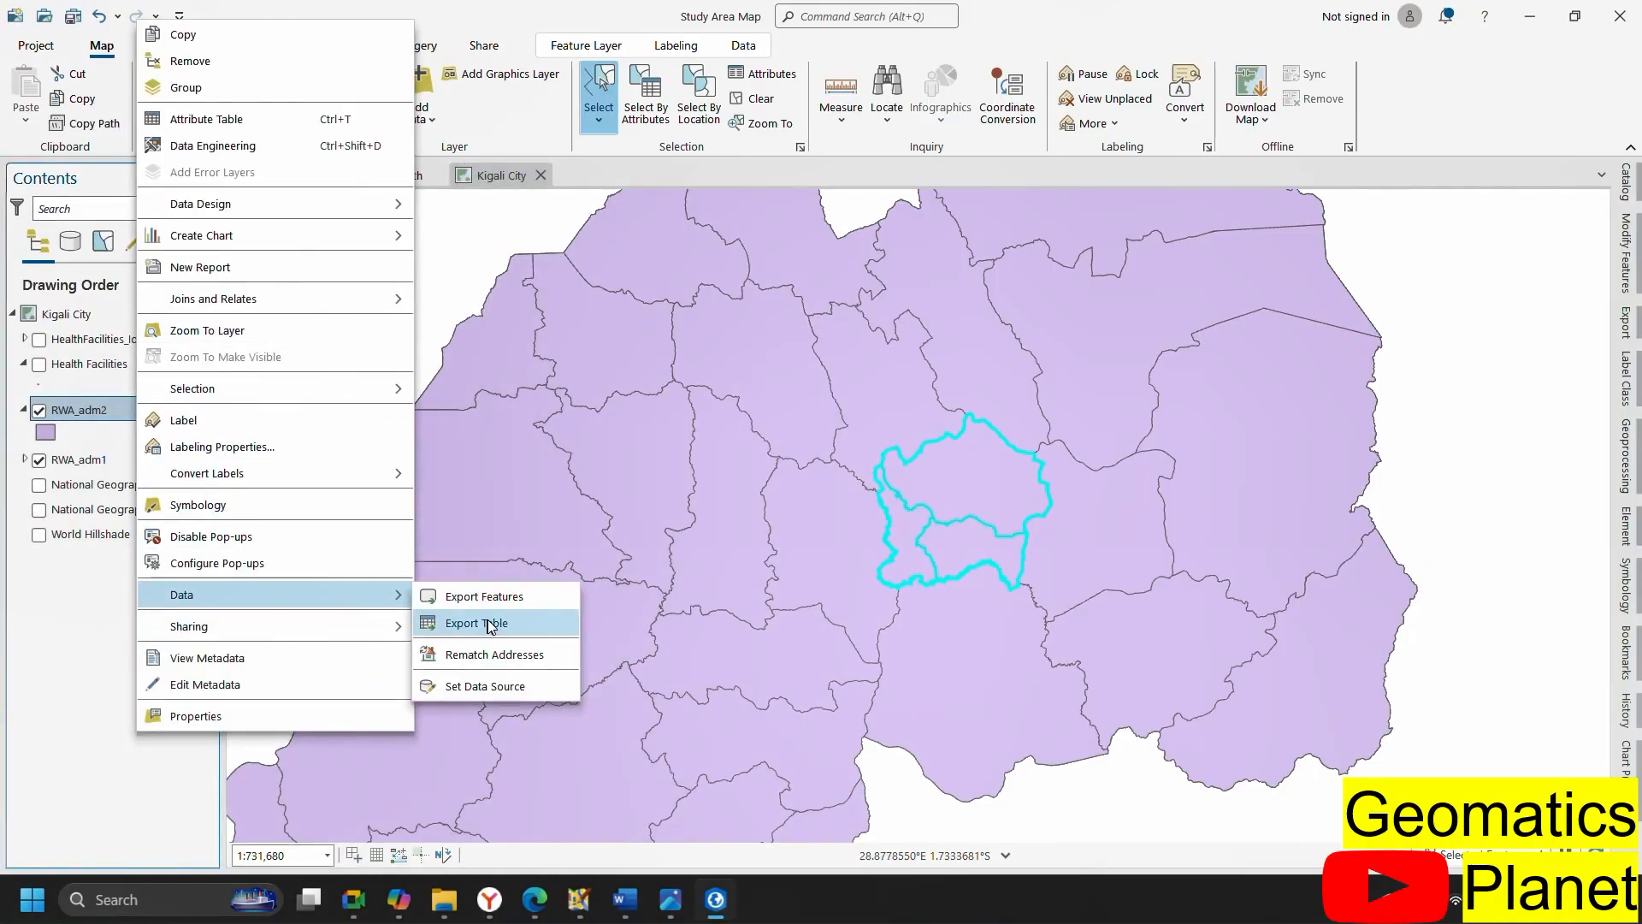
pyautogui.click(511, 602)
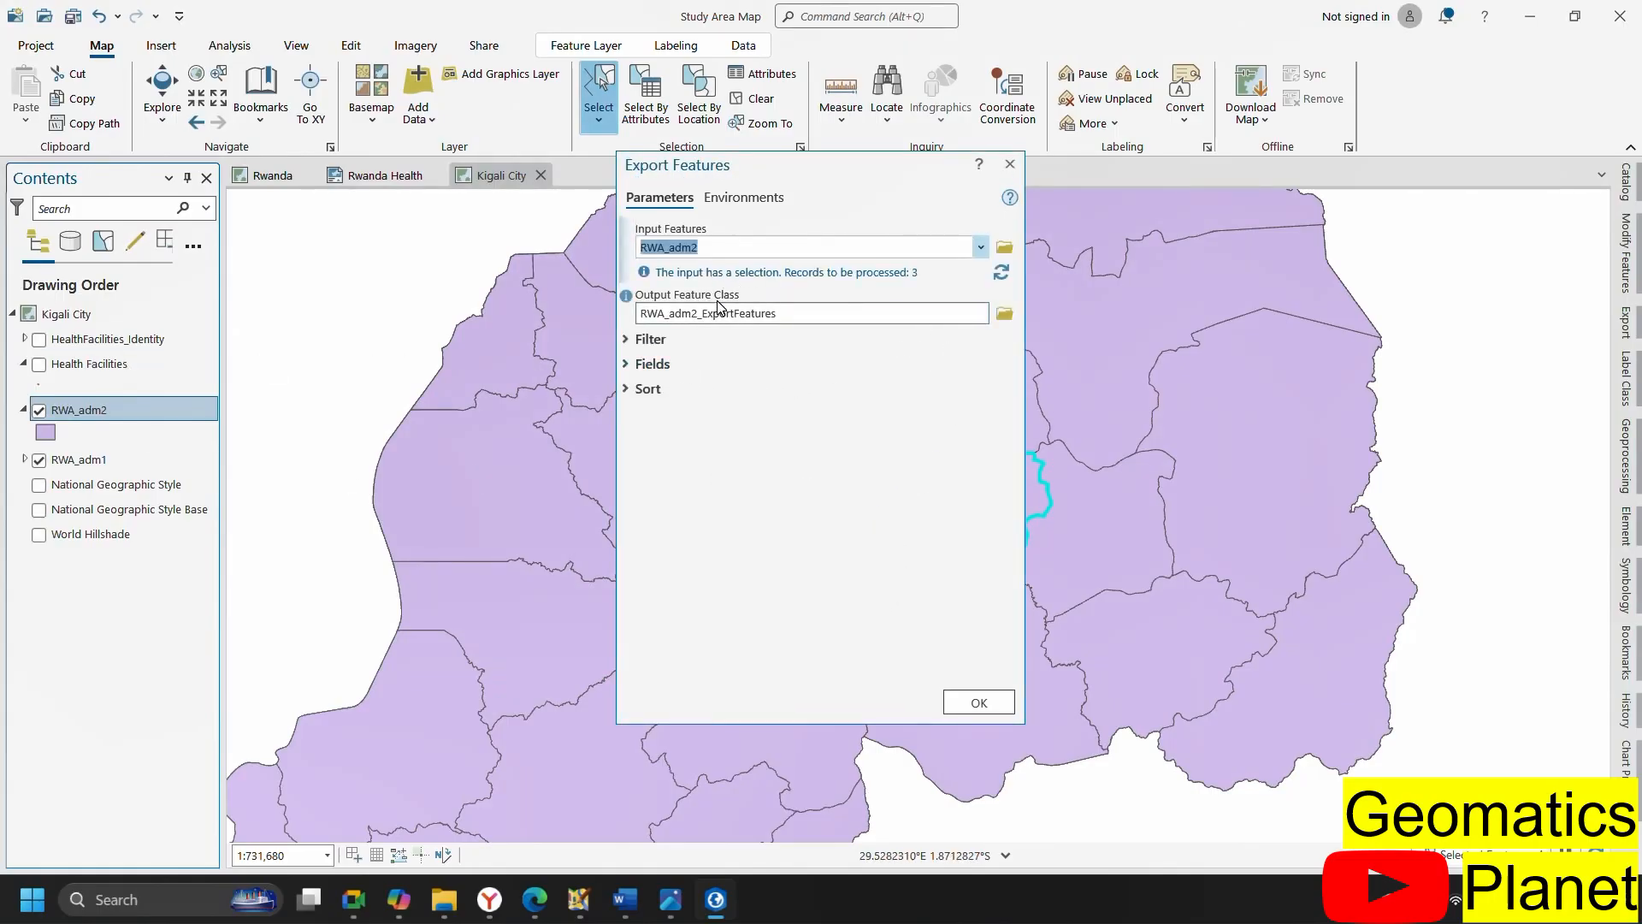
pyautogui.click(1004, 321)
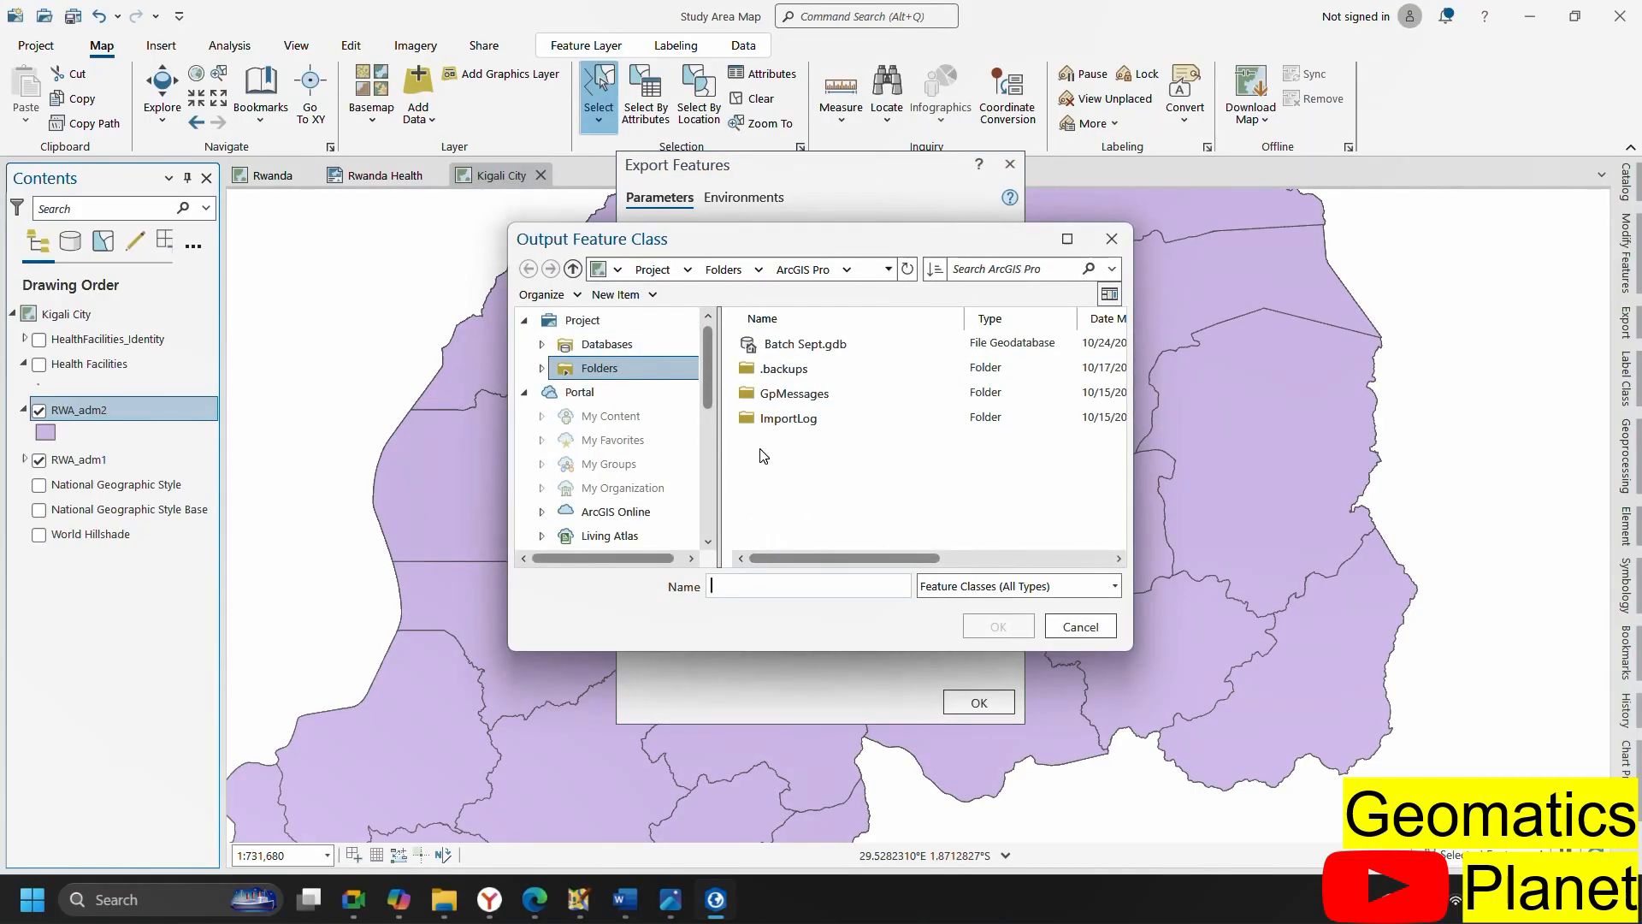
pyautogui.click(836, 584)
pyautogui.write('Kigali_City')
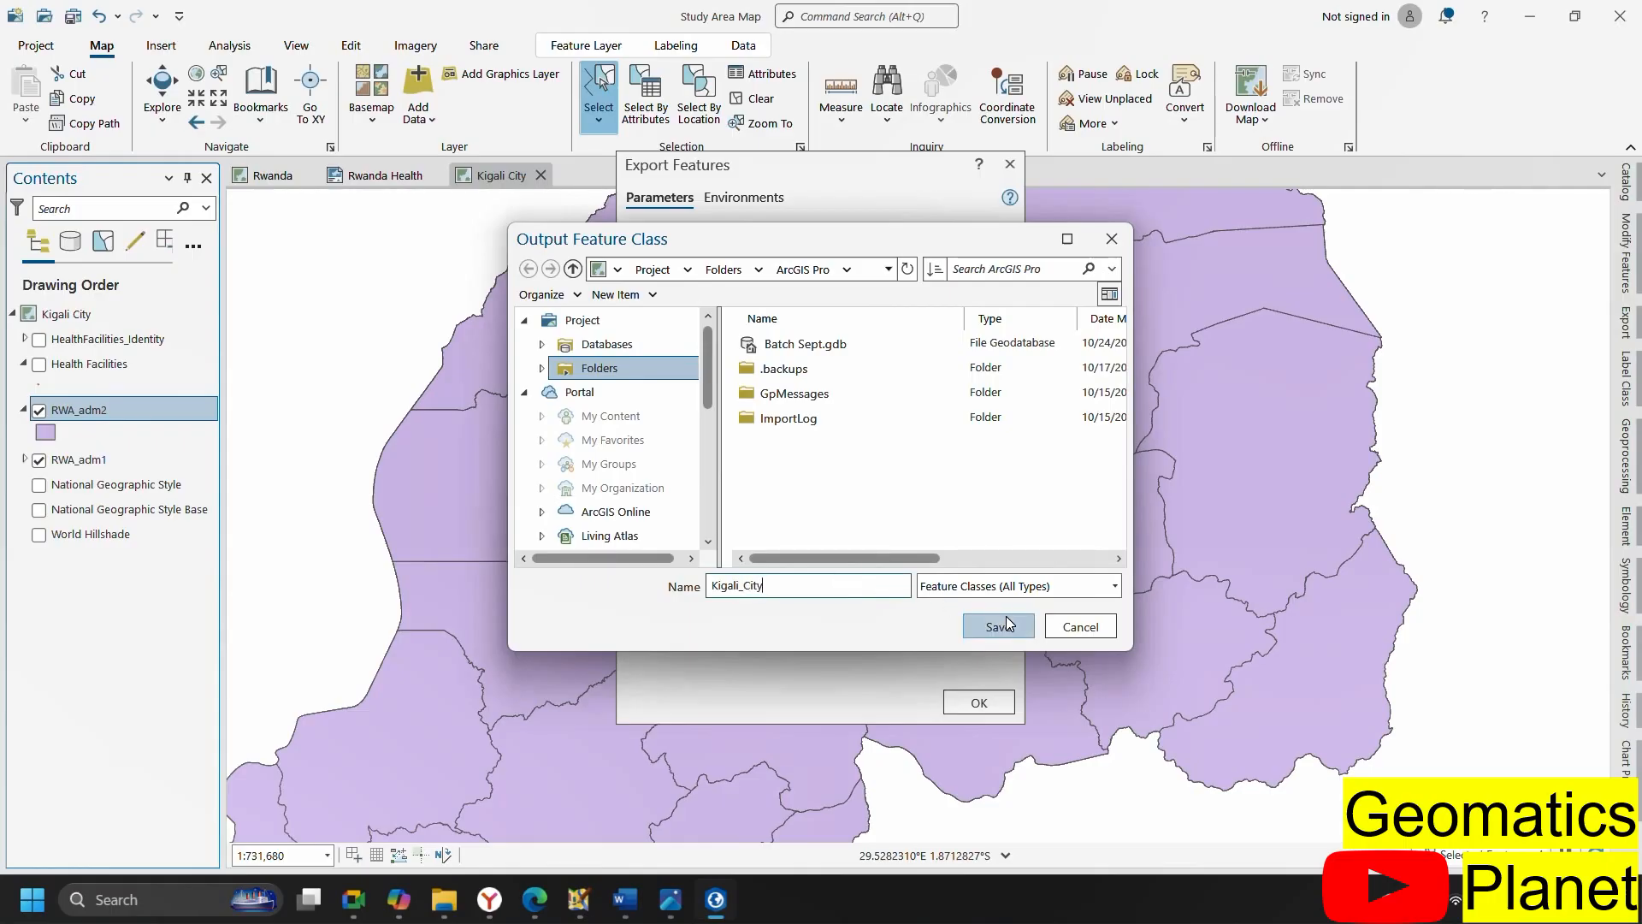
pyautogui.click(1005, 618)
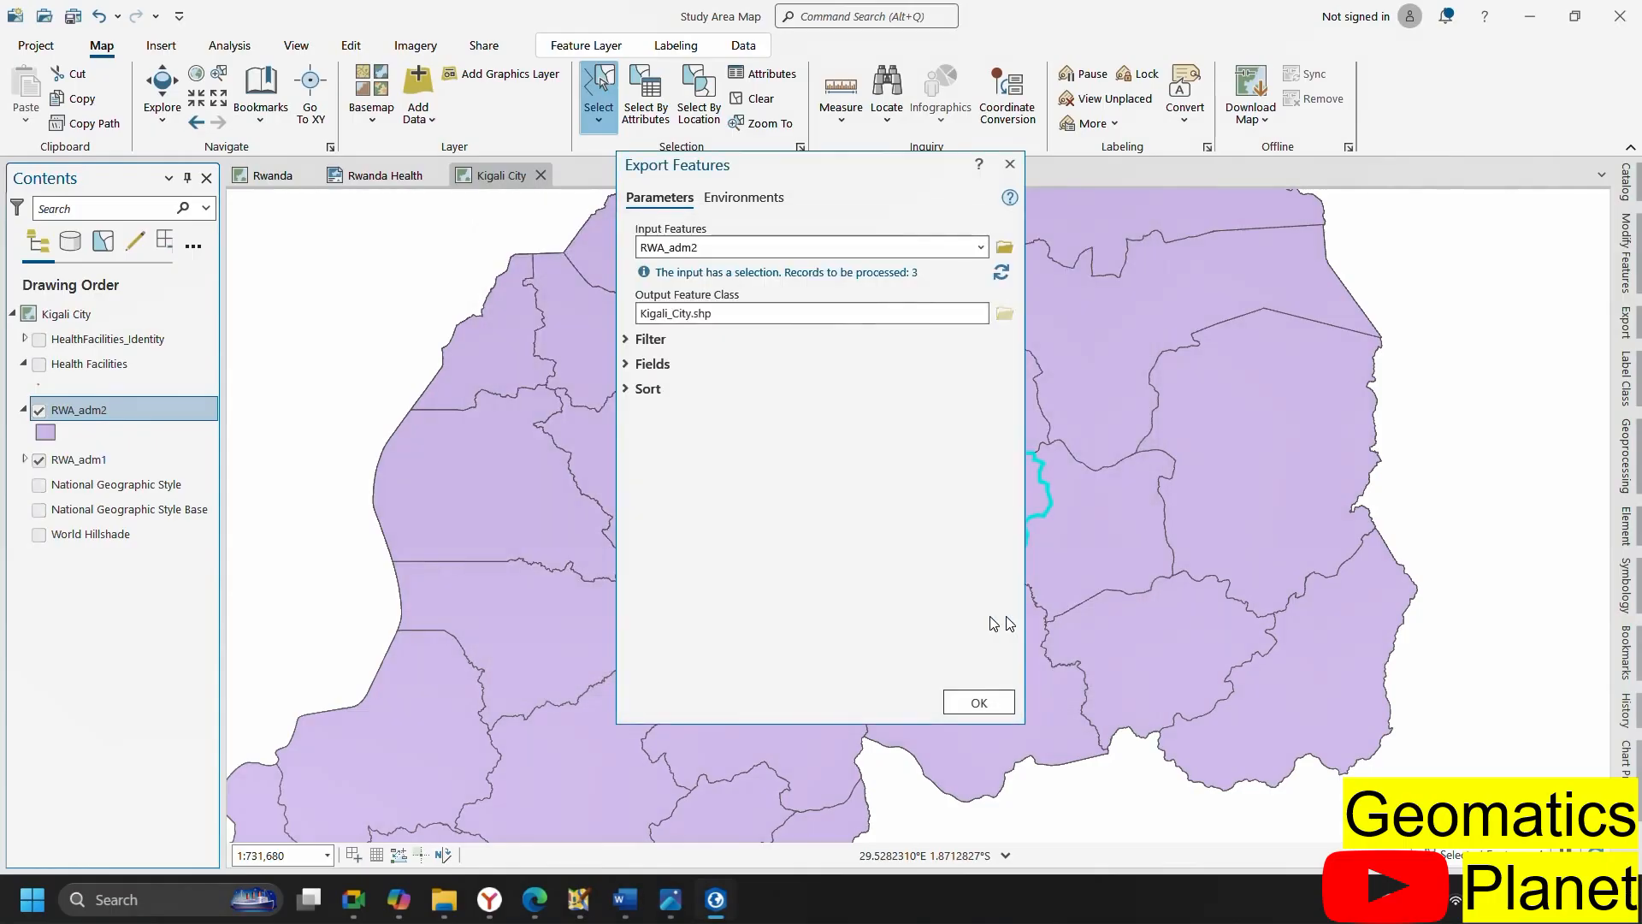
pyautogui.click(980, 701)
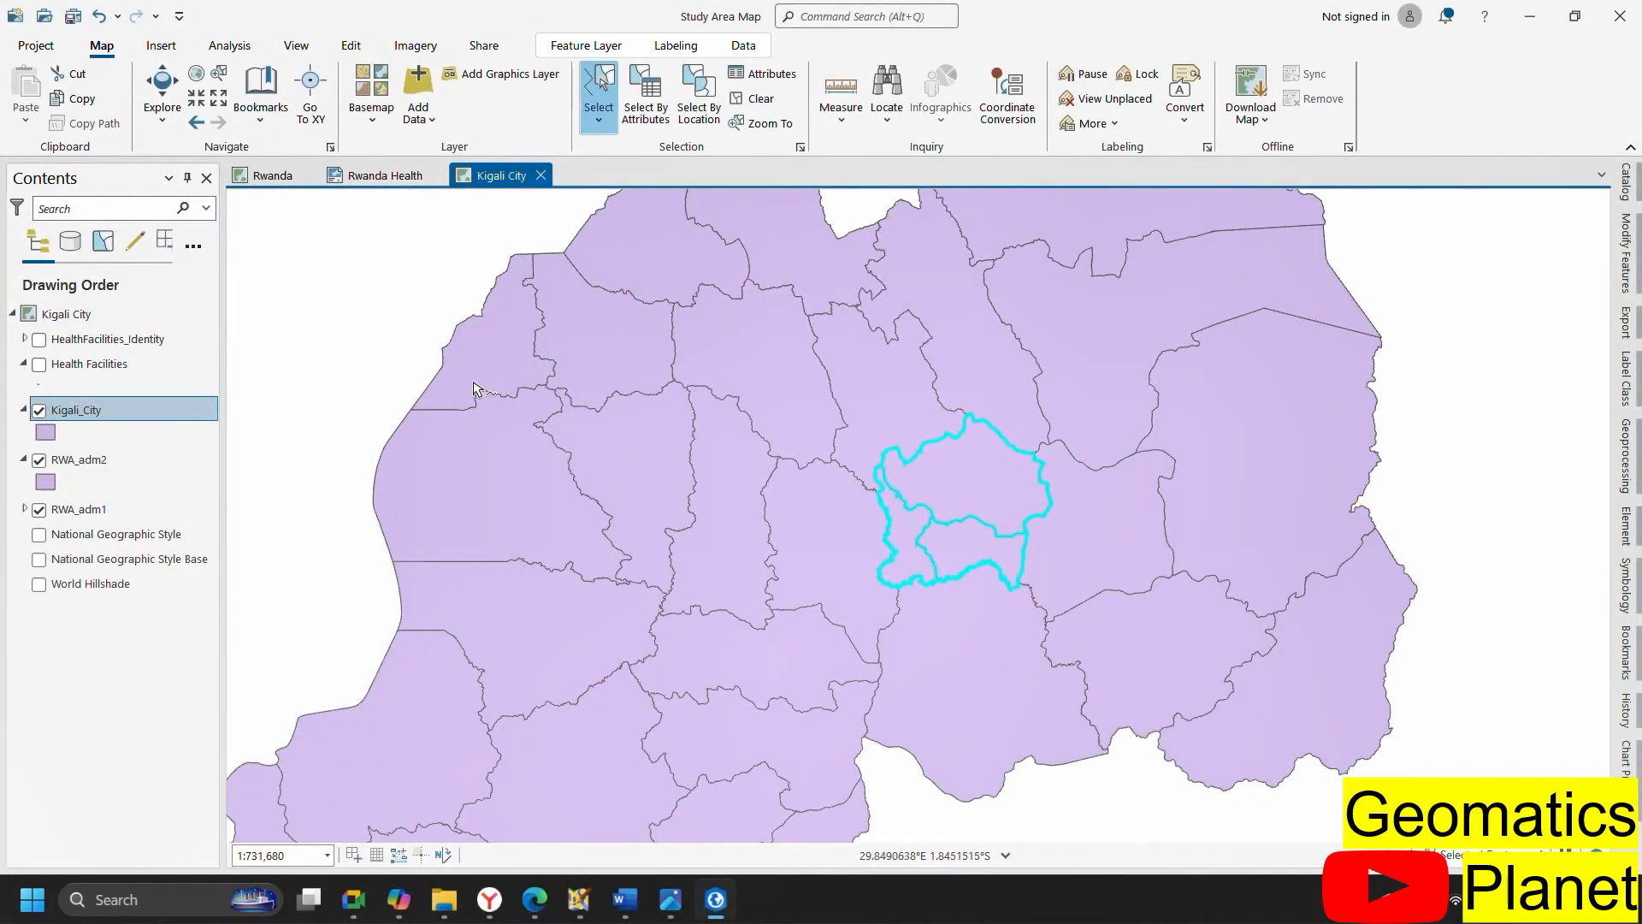
# Hide the RWA_adm2 and RWA_adm1 layers, and zoom the Kigali City frame in the Rwanda Health layout to the Kigali_City layer
pyautogui.click(40, 461)
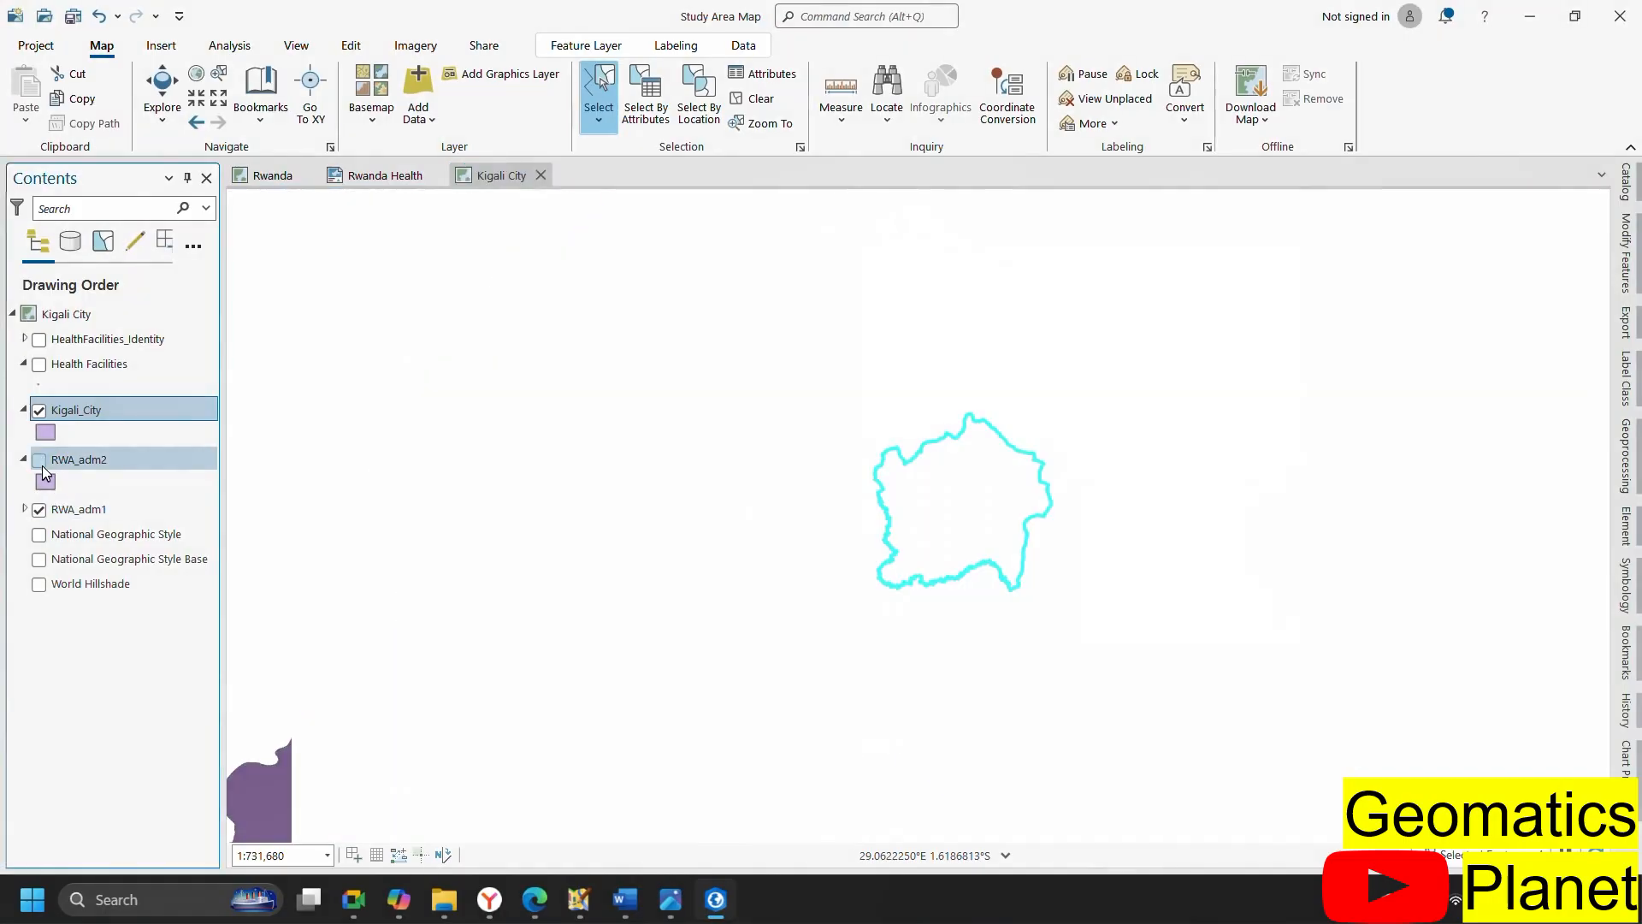
pyautogui.click(38, 511)
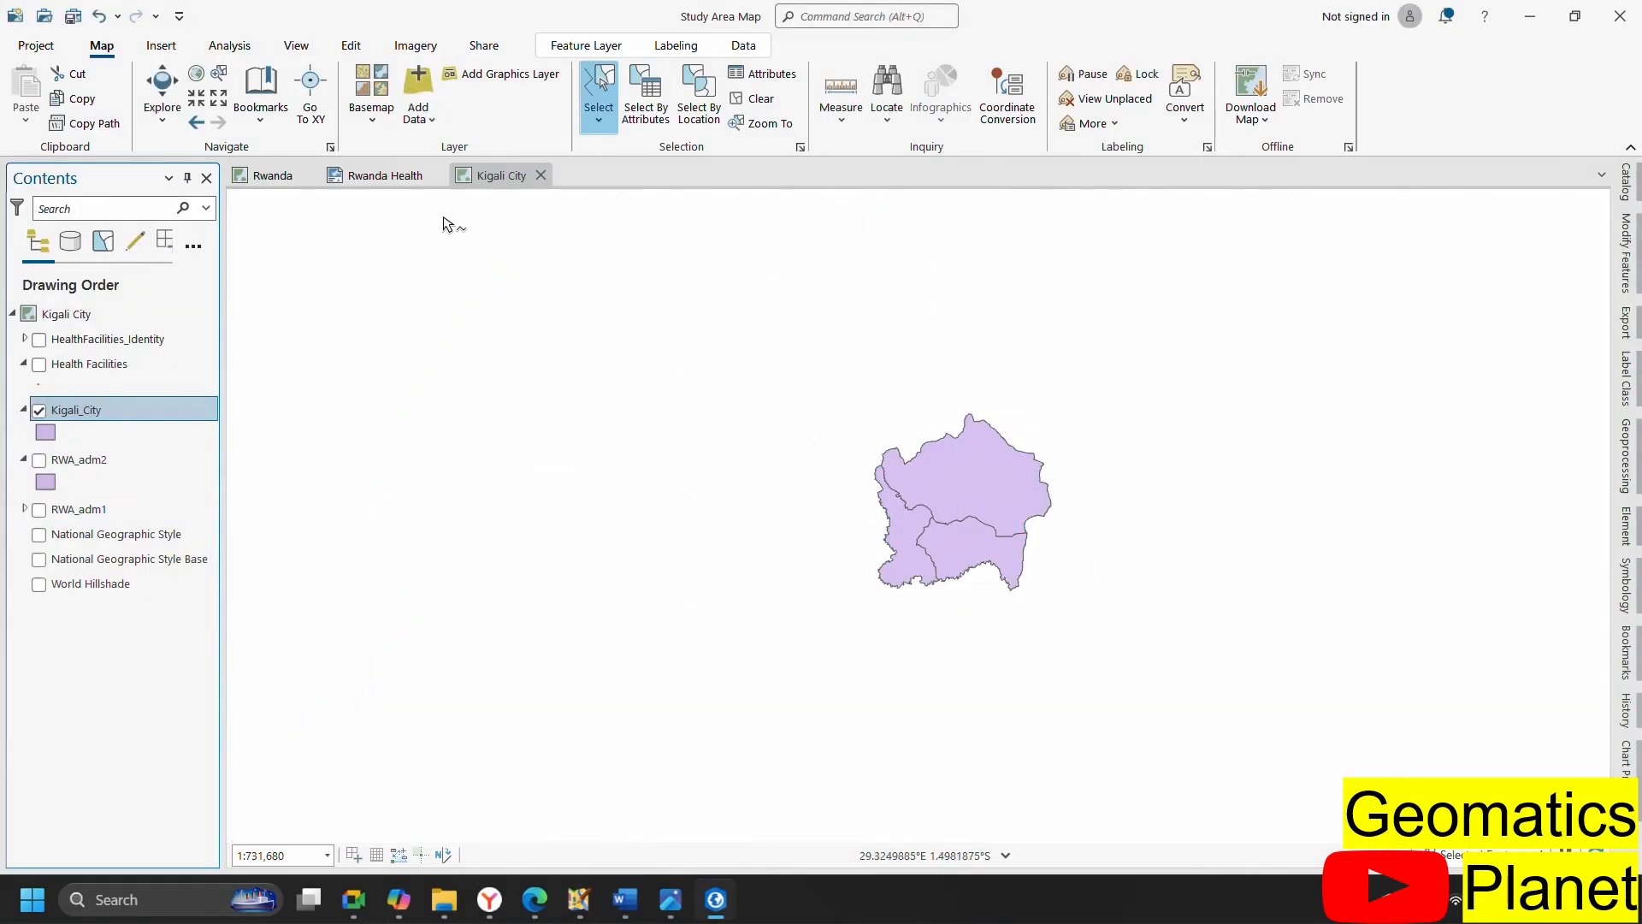
pyautogui.click(369, 176)
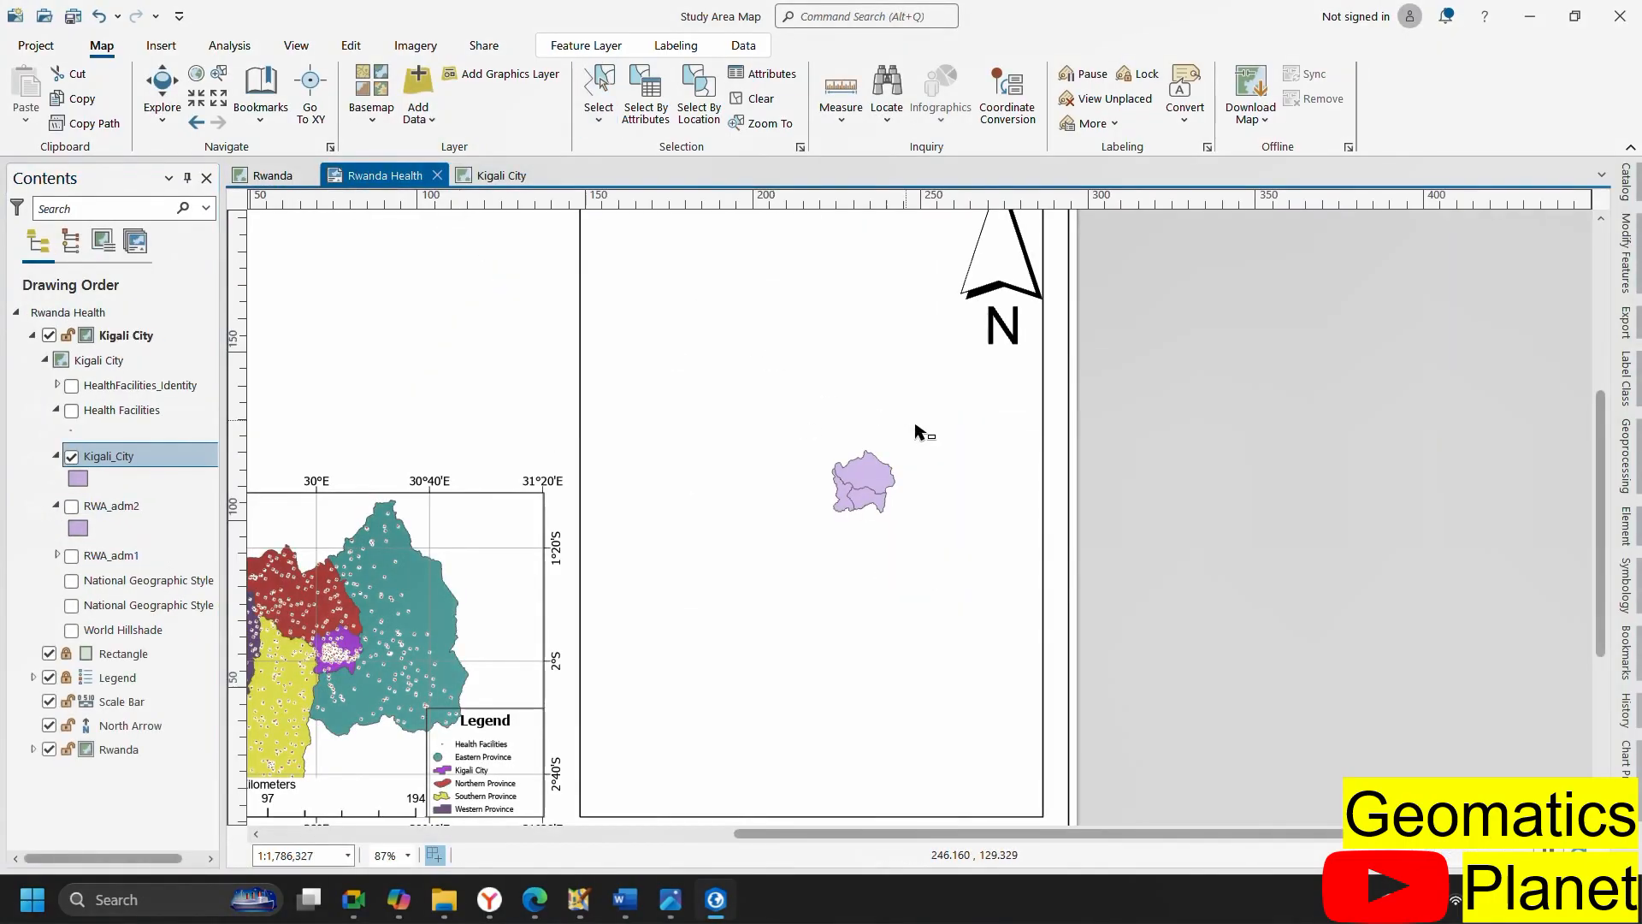
pyautogui.scroll(-2, 887, 459)
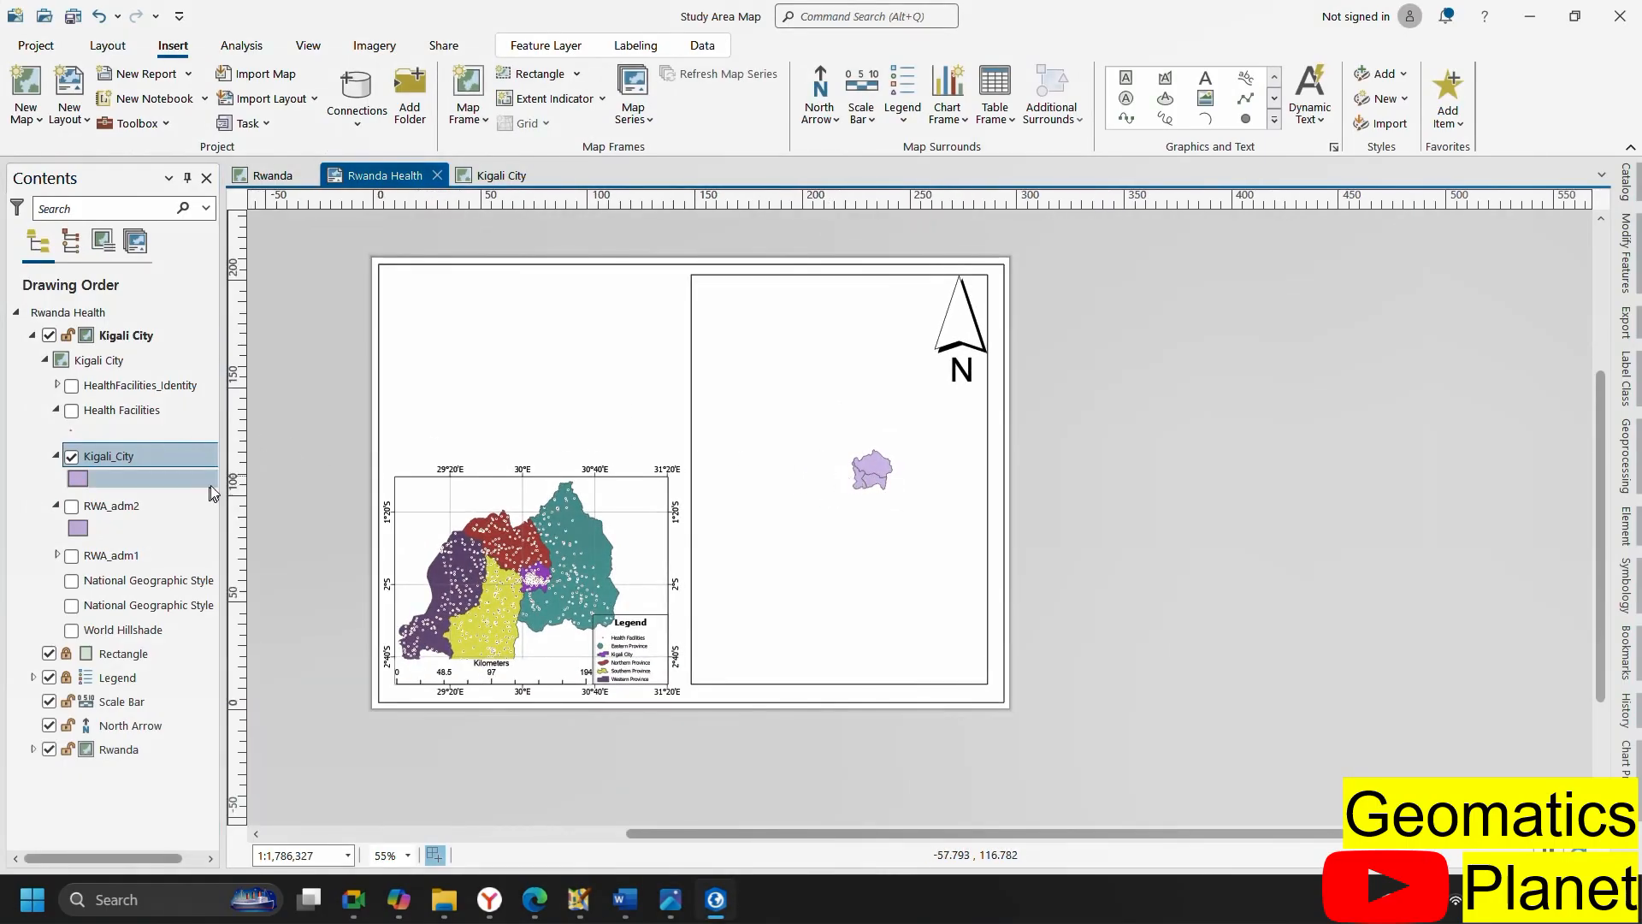
pyautogui.rightClick(157, 459)
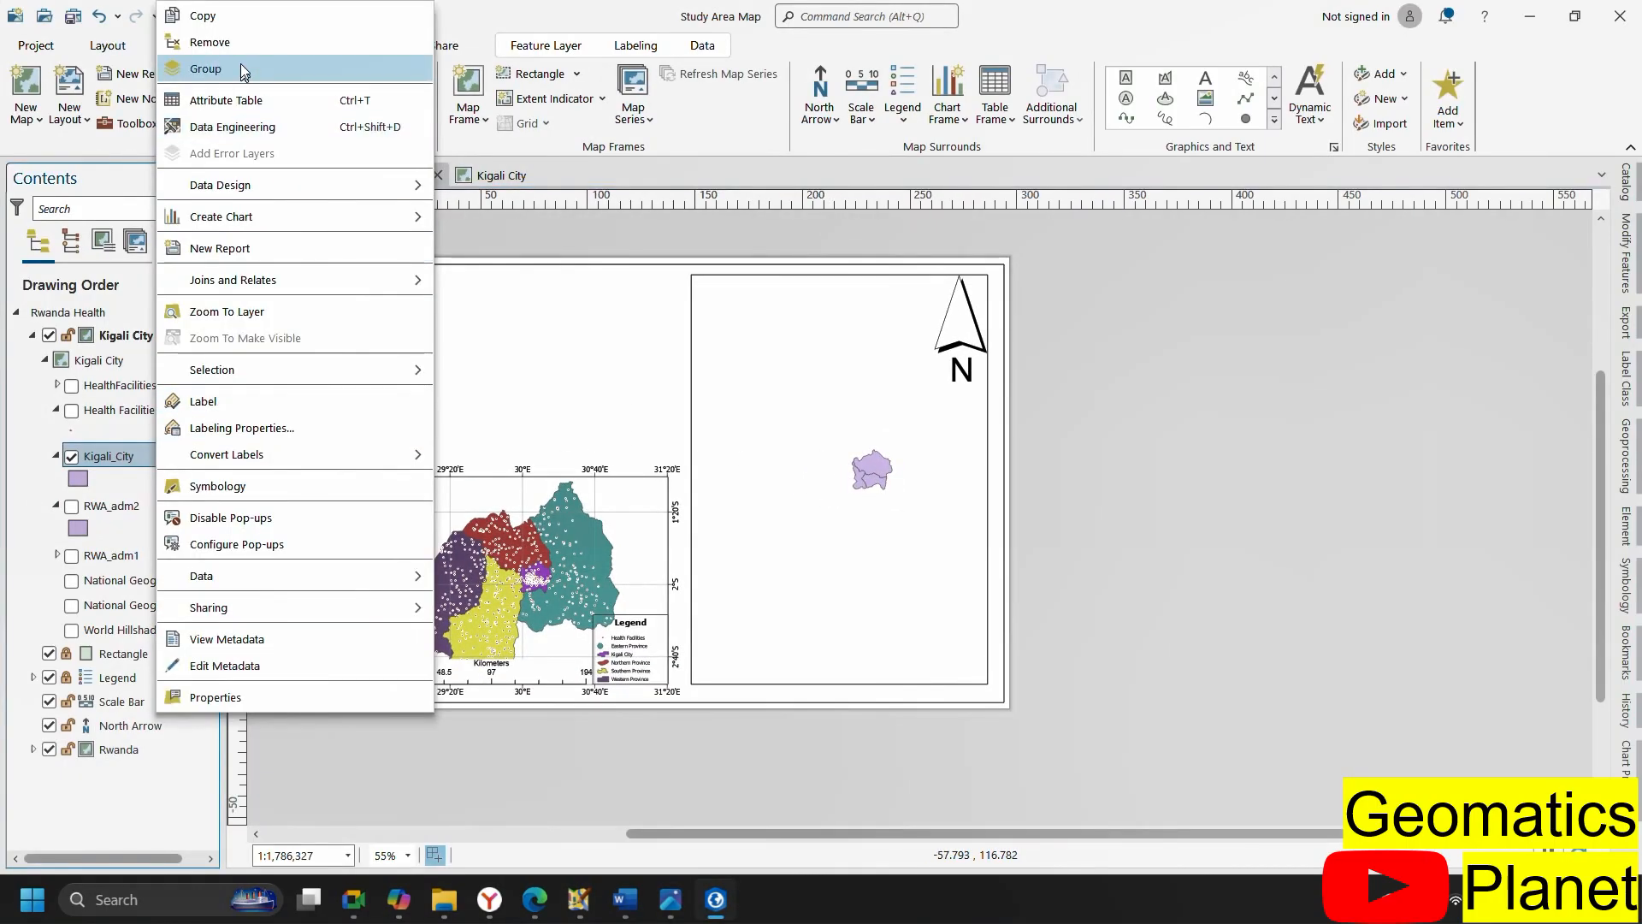
pyautogui.click(237, 313)
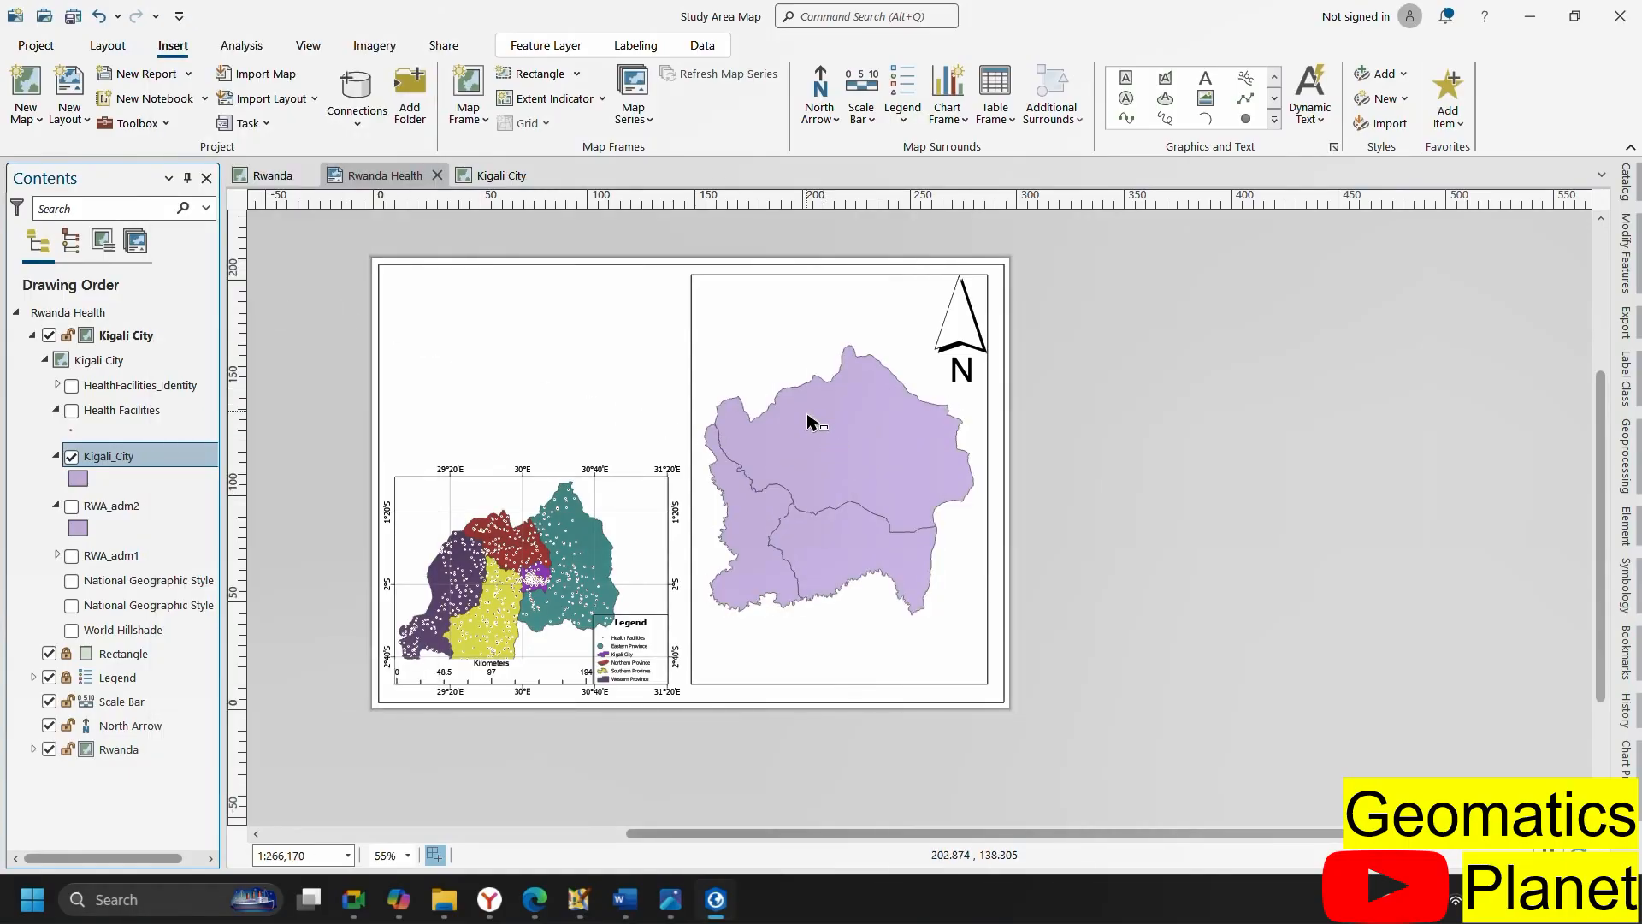
# Symbolize the Kigali_City layer with Unique Values based on the NAME_2 field
pyautogui.rightClick(147, 458)
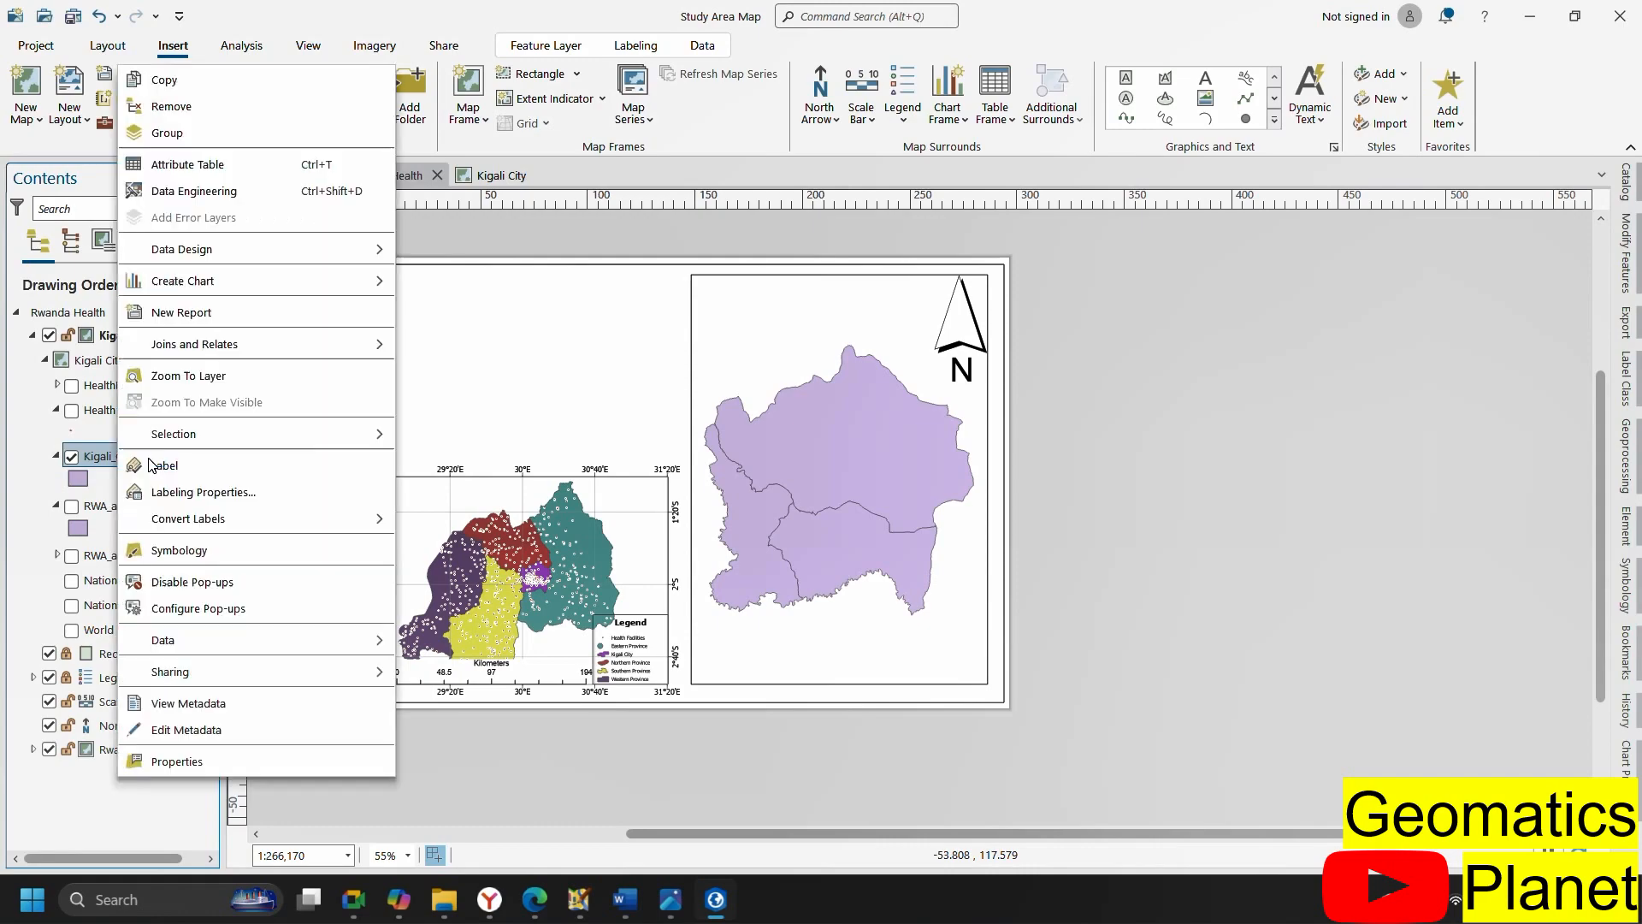
pyautogui.click(223, 550)
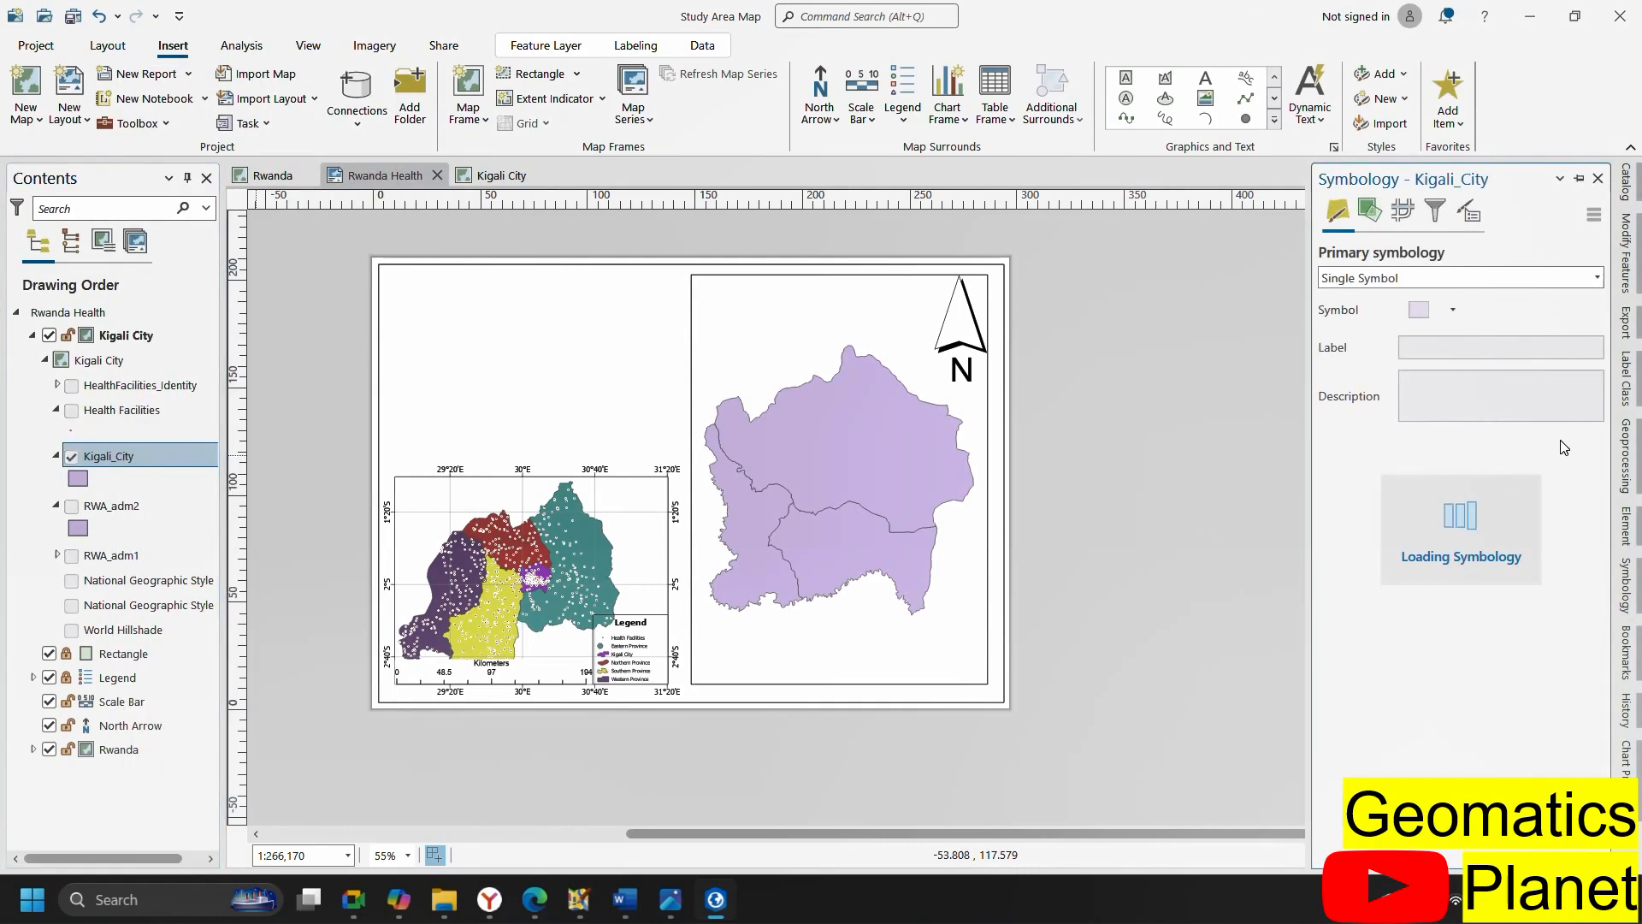
pyautogui.click(1483, 278)
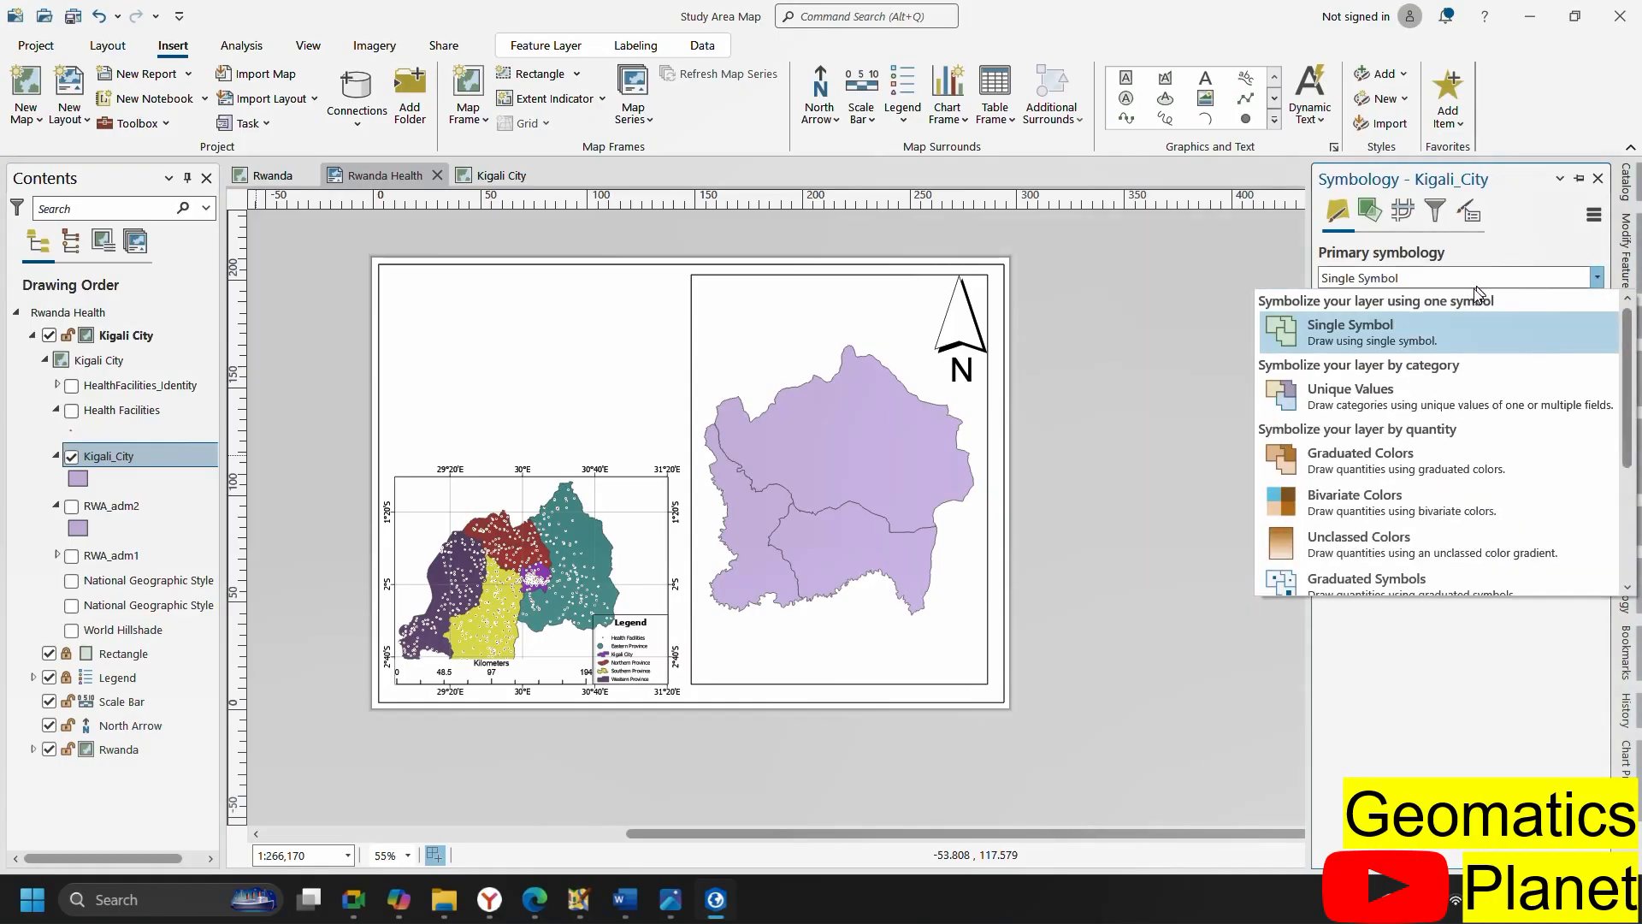
pyautogui.click(1379, 393)
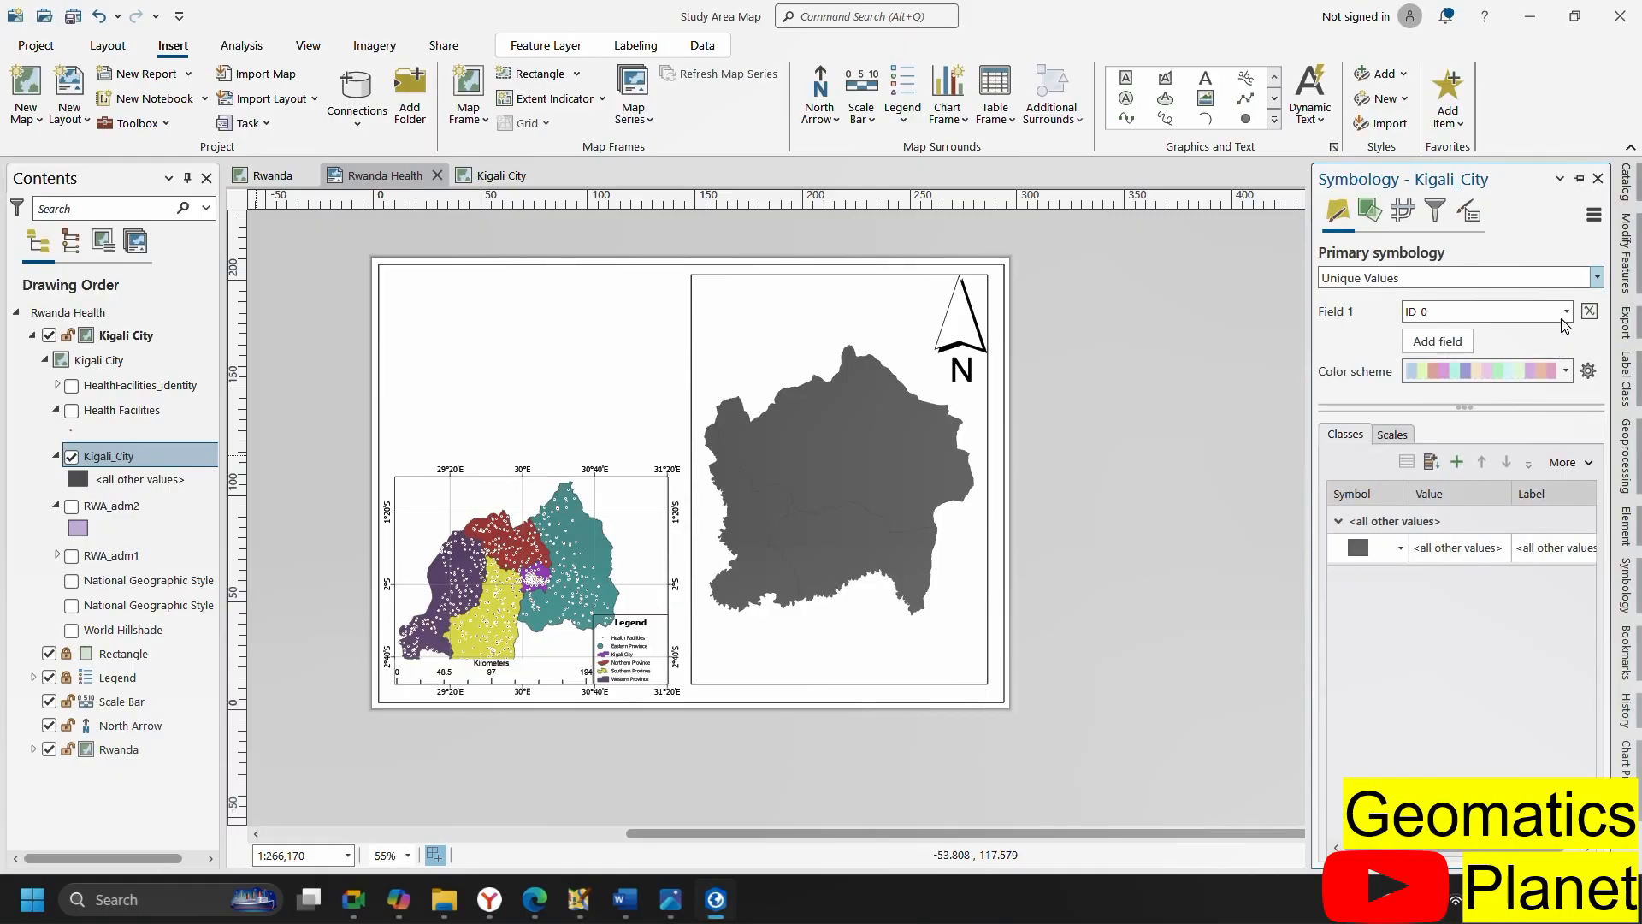
pyautogui.click(1563, 315)
pyautogui.click(1454, 447)
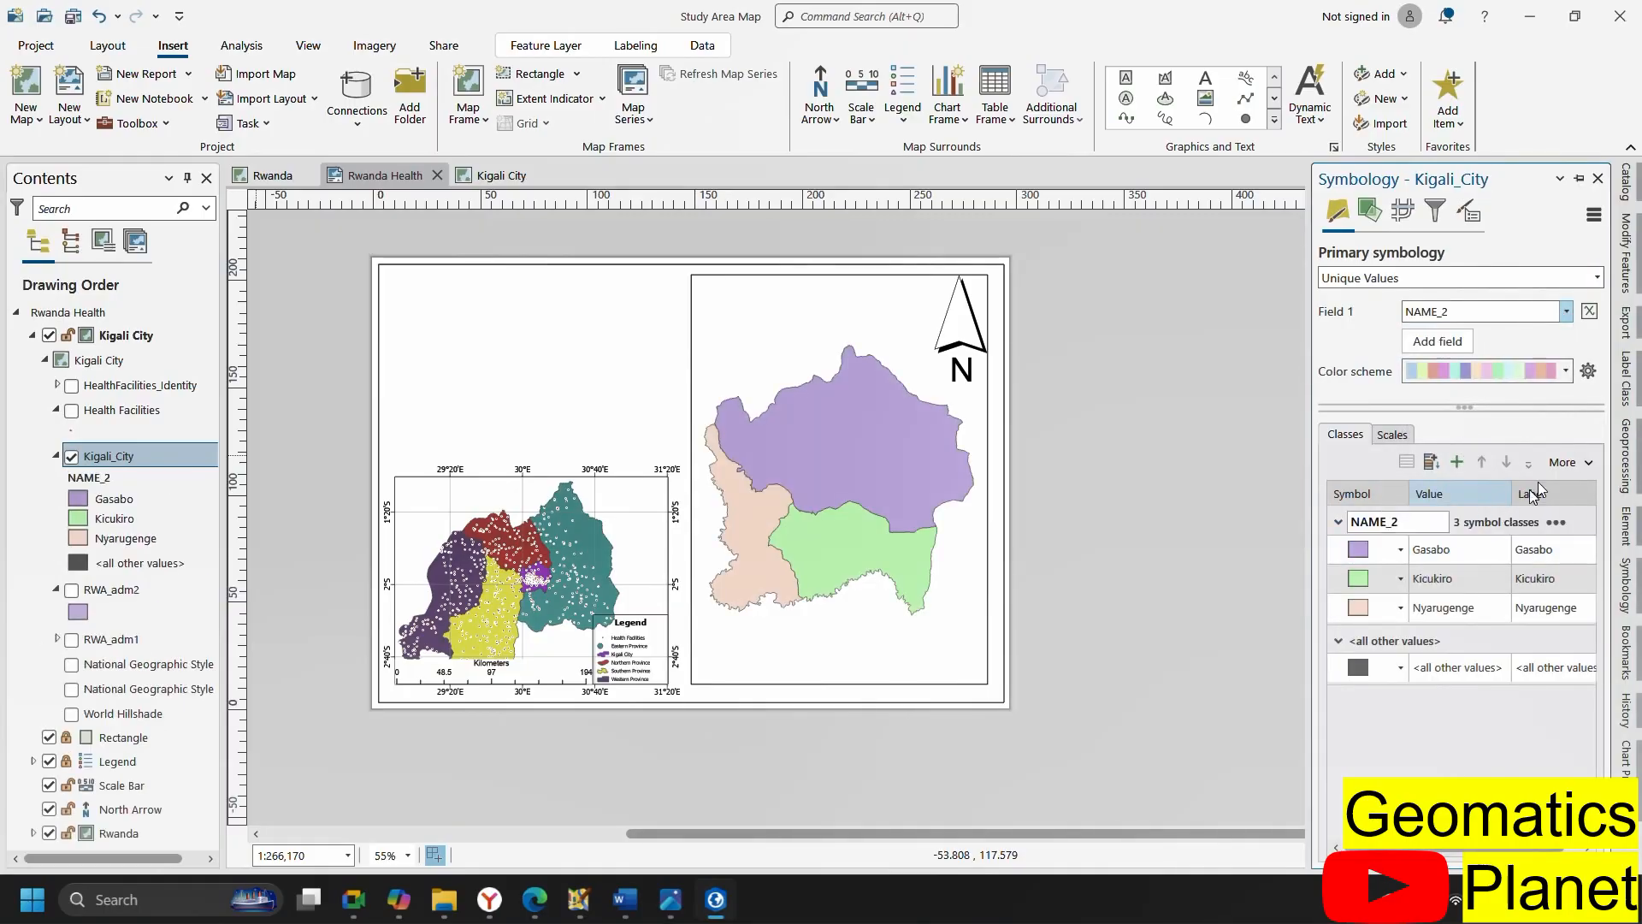
# Apply the green, orange and purple color scheme to the Kigali_City district classes
pyautogui.click(1566, 372)
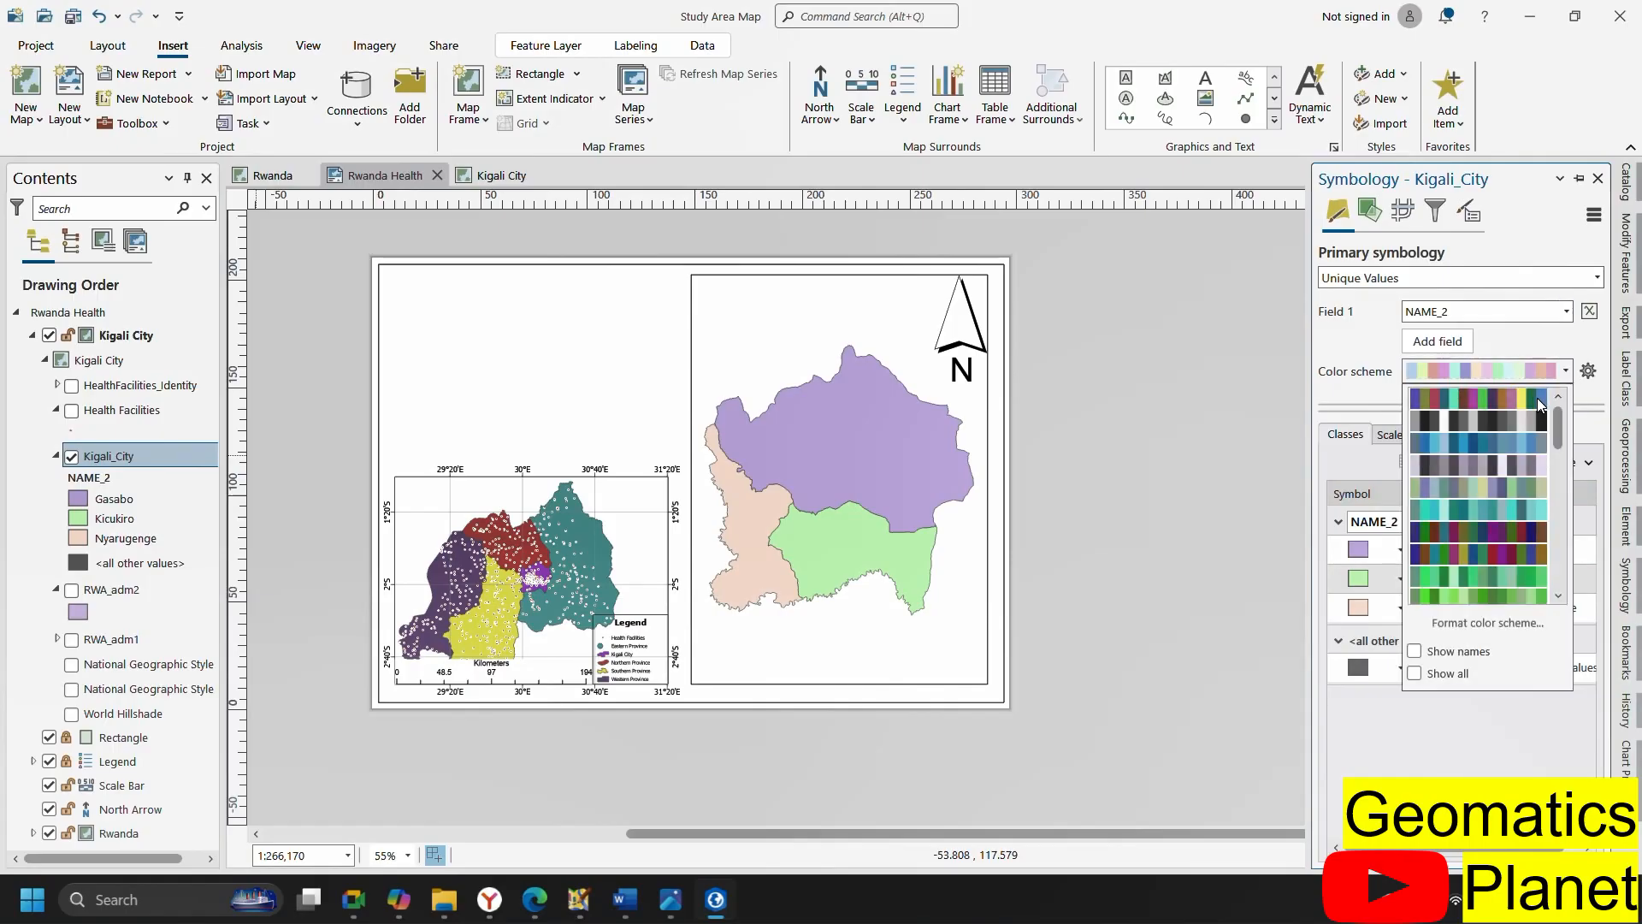
pyautogui.scroll(-10, 1490, 479)
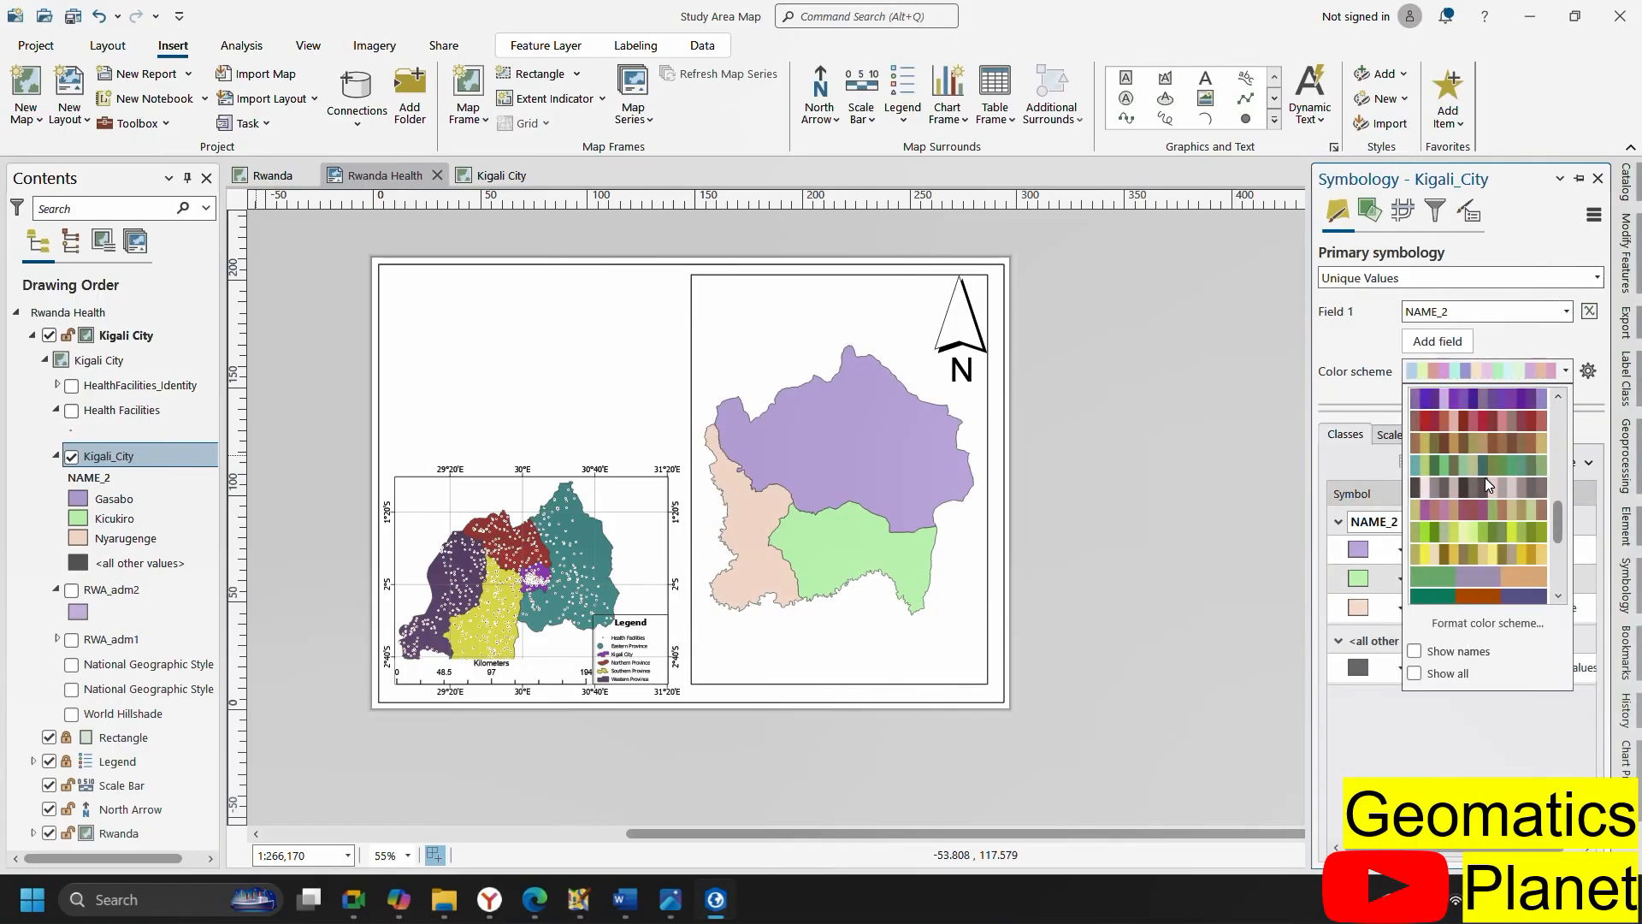
pyautogui.click(1523, 532)
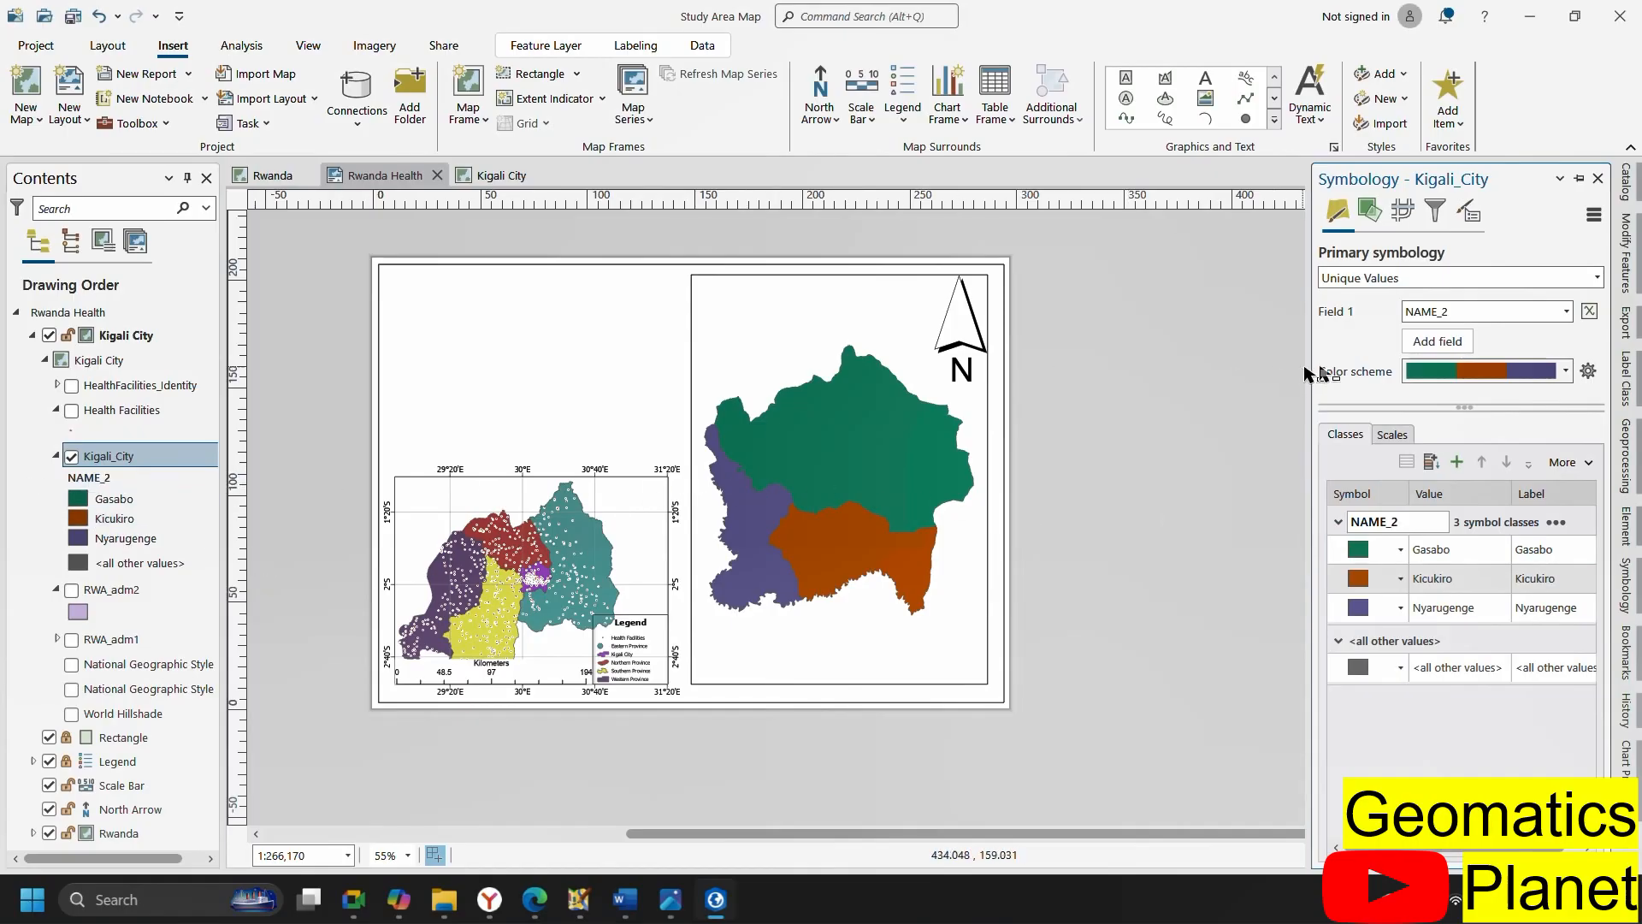
# Turn on labels for the Kigali_City layer using the NAME_1 field and inspect them on the layout
pyautogui.rightClick(132, 461)
pyautogui.click(639, 48)
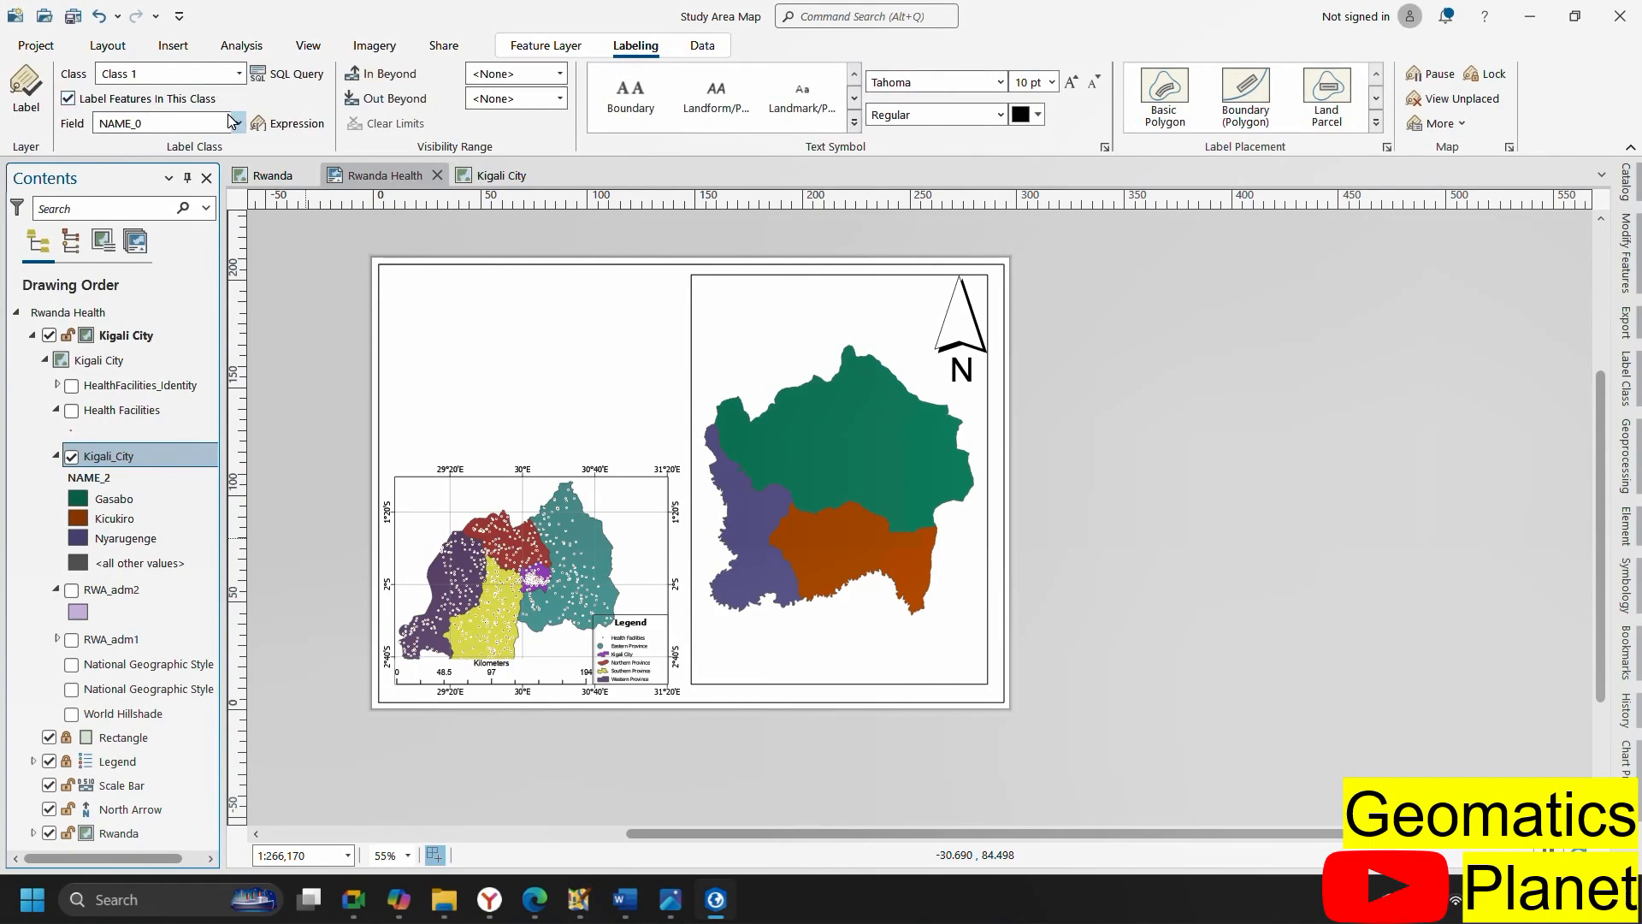
pyautogui.click(240, 123)
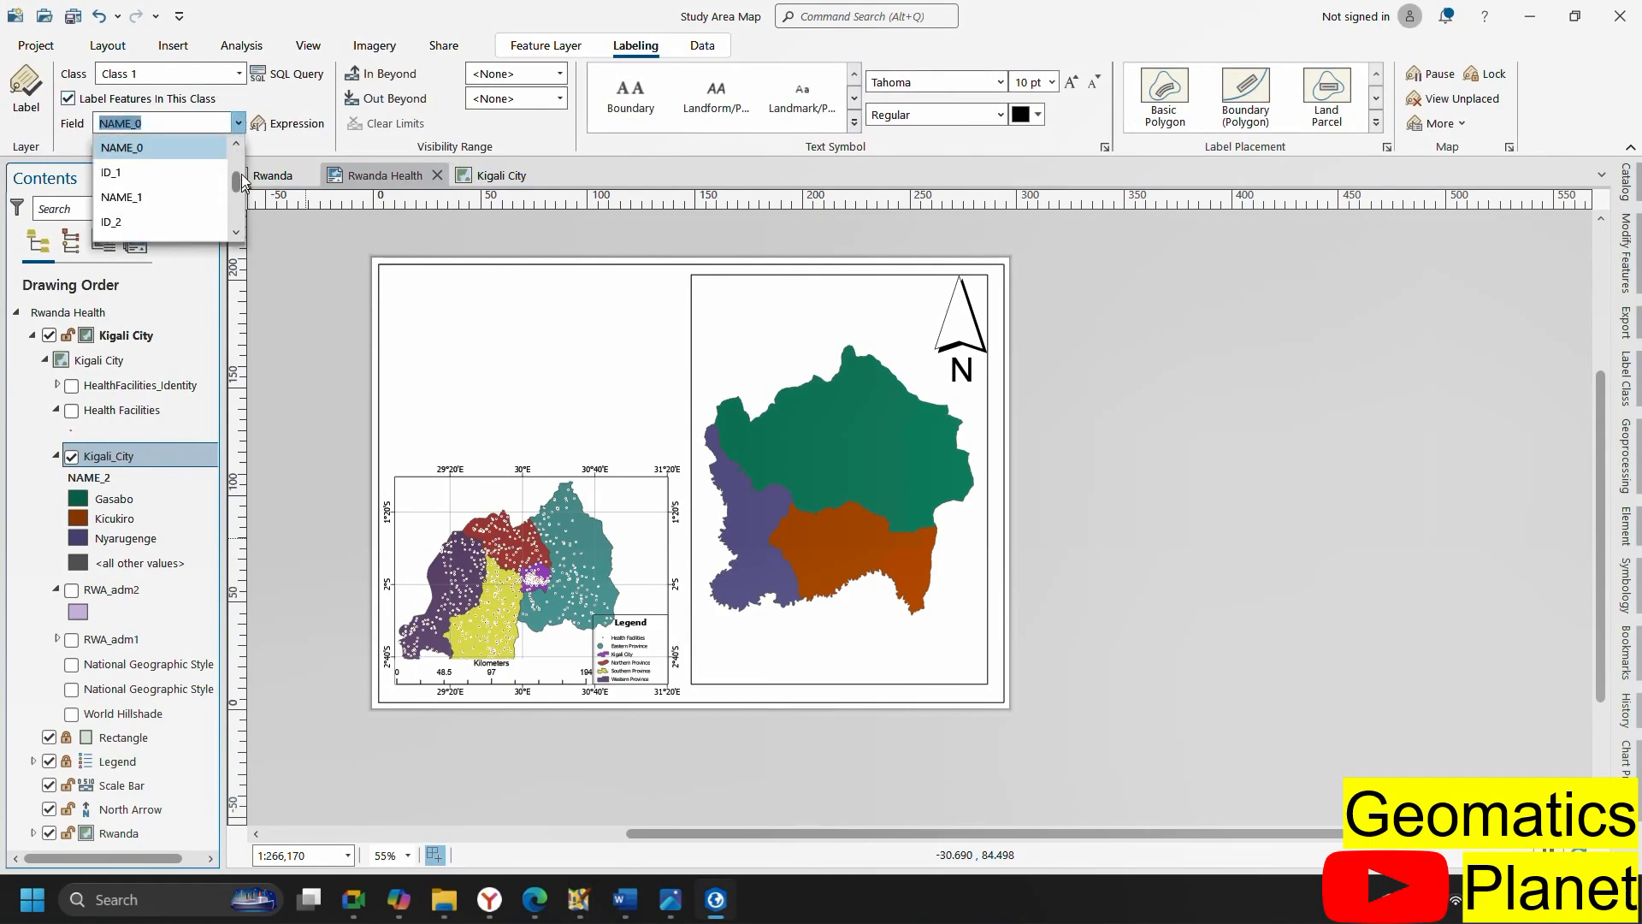
pyautogui.click(196, 198)
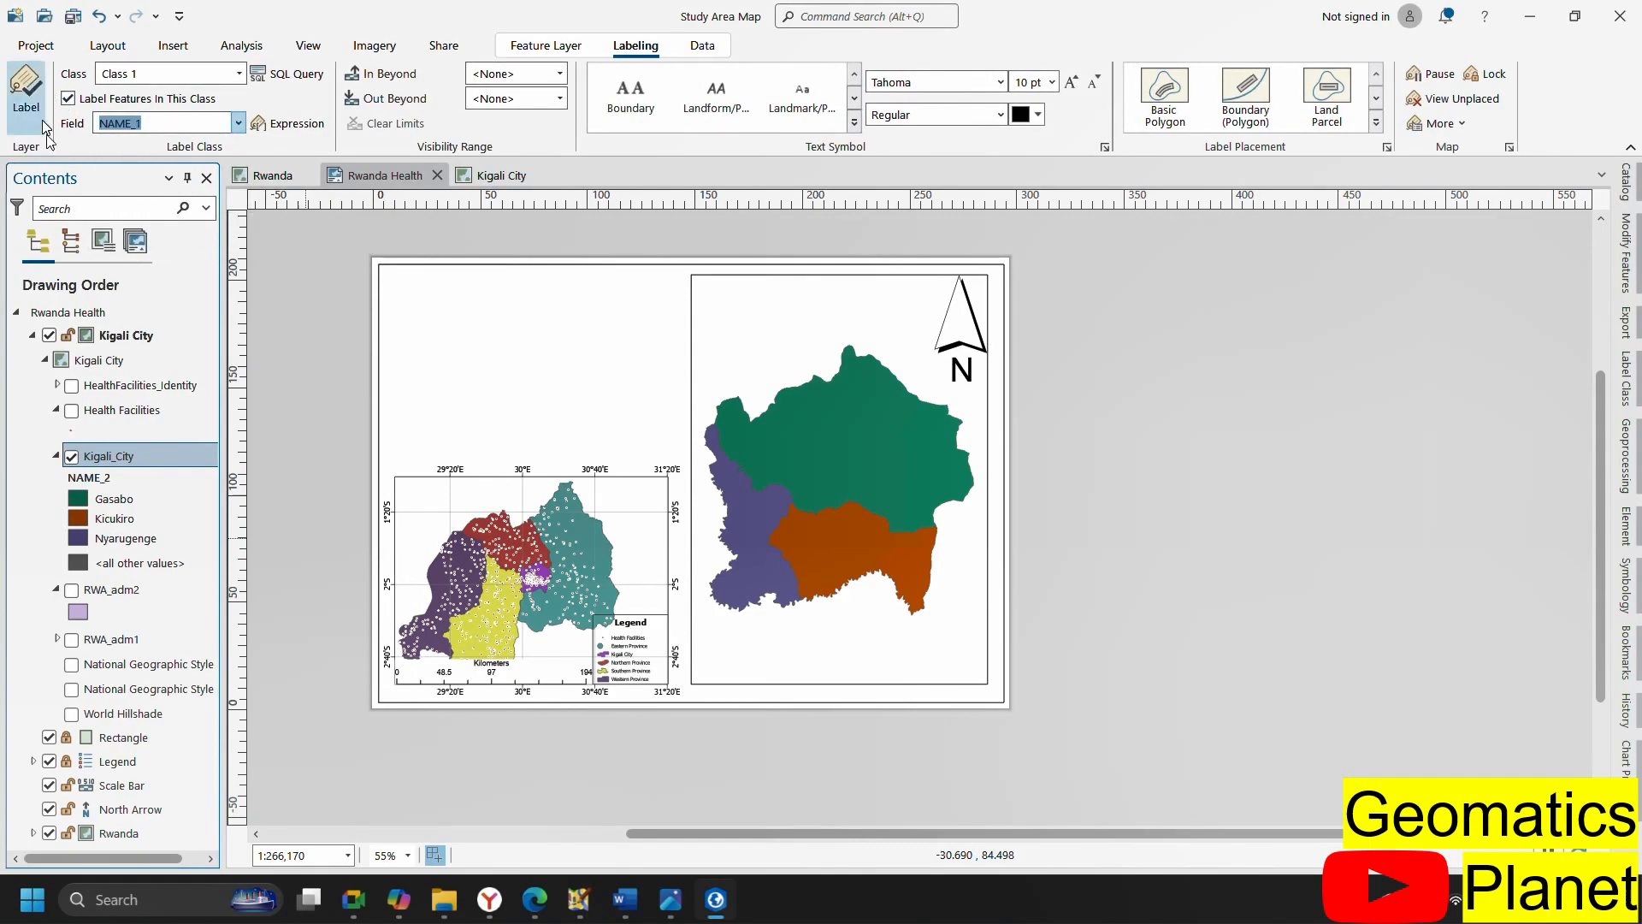
pyautogui.click(26, 95)
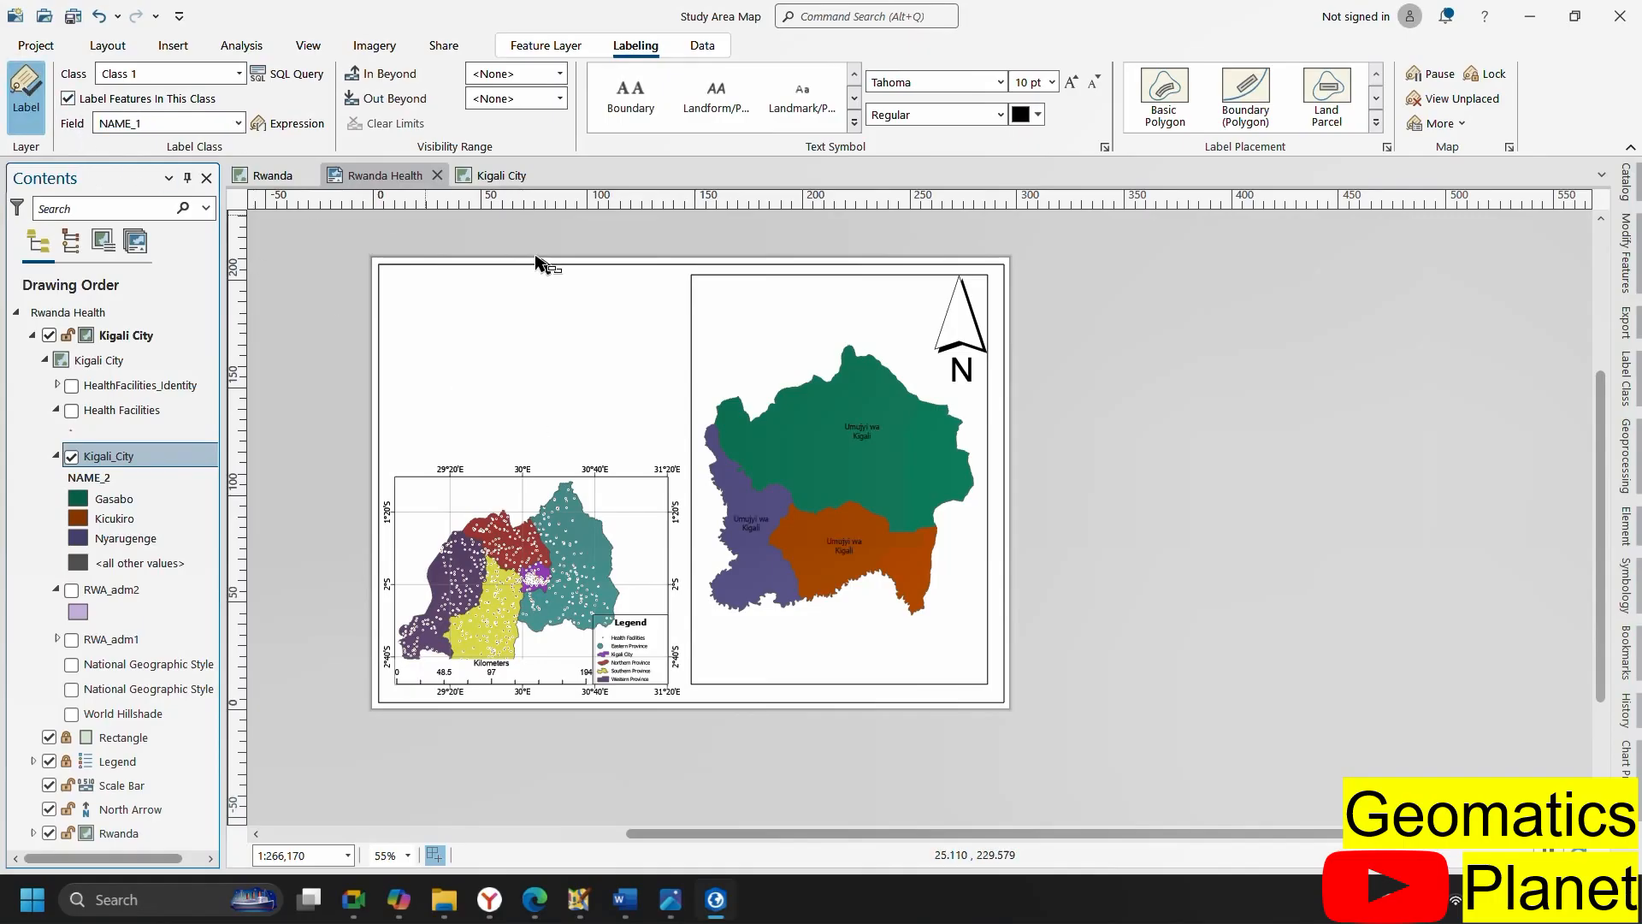
pyautogui.scroll(1, 785, 487)
pyautogui.scroll(3, 785, 488)
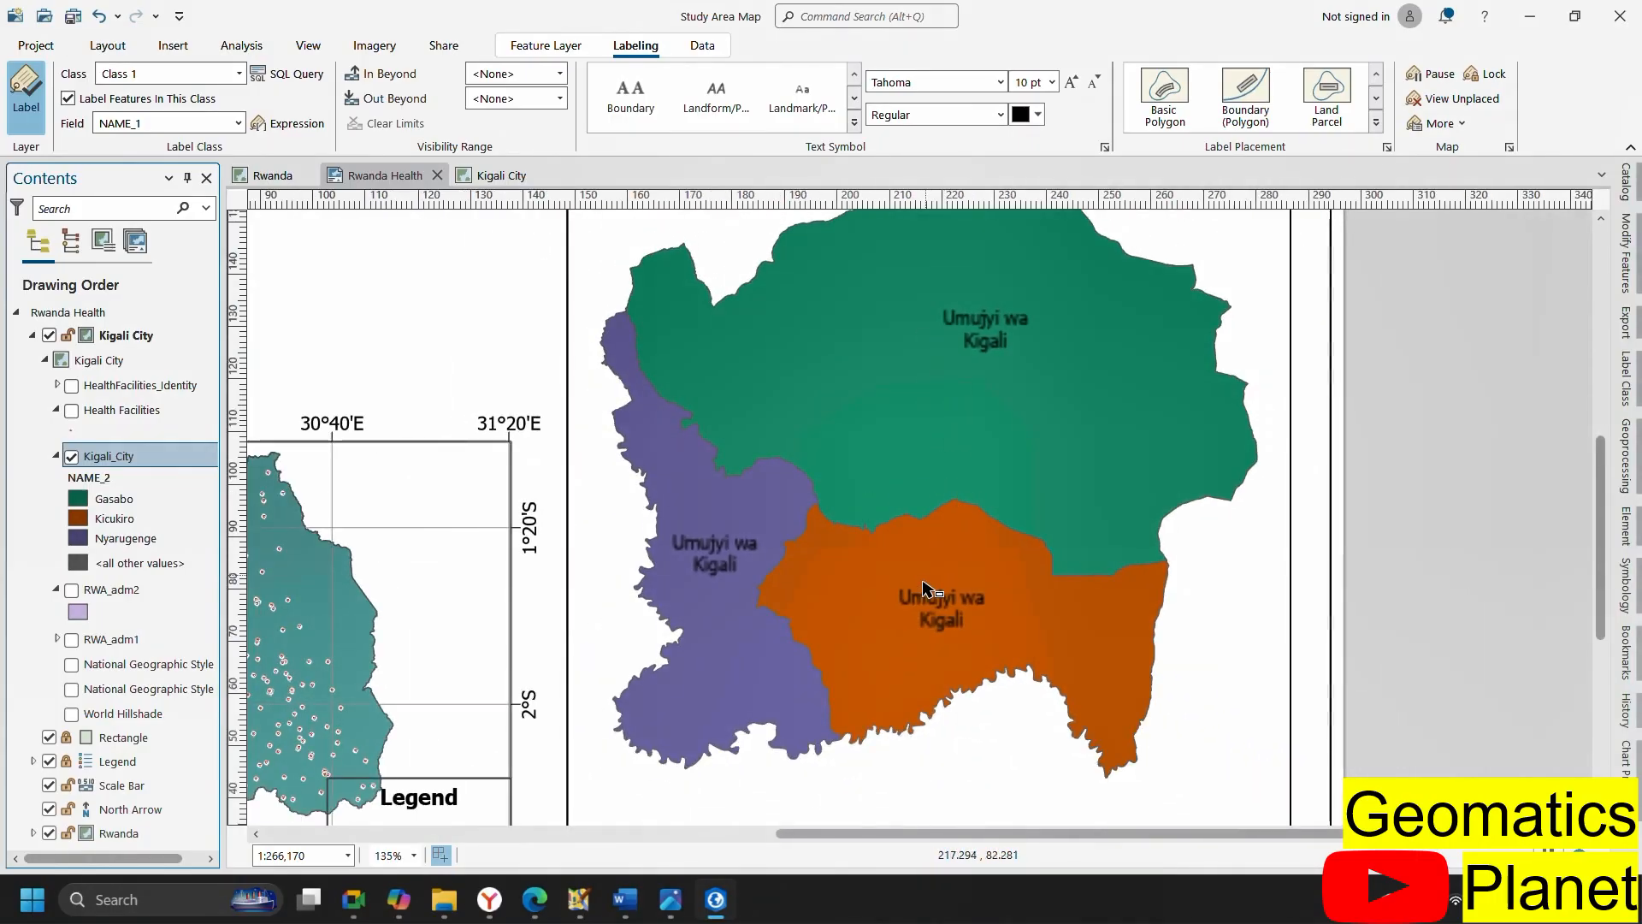
# Check the Kigali_City attribute table for the field holding the district names, and set the label field to NAME_2
pyautogui.click(240, 124)
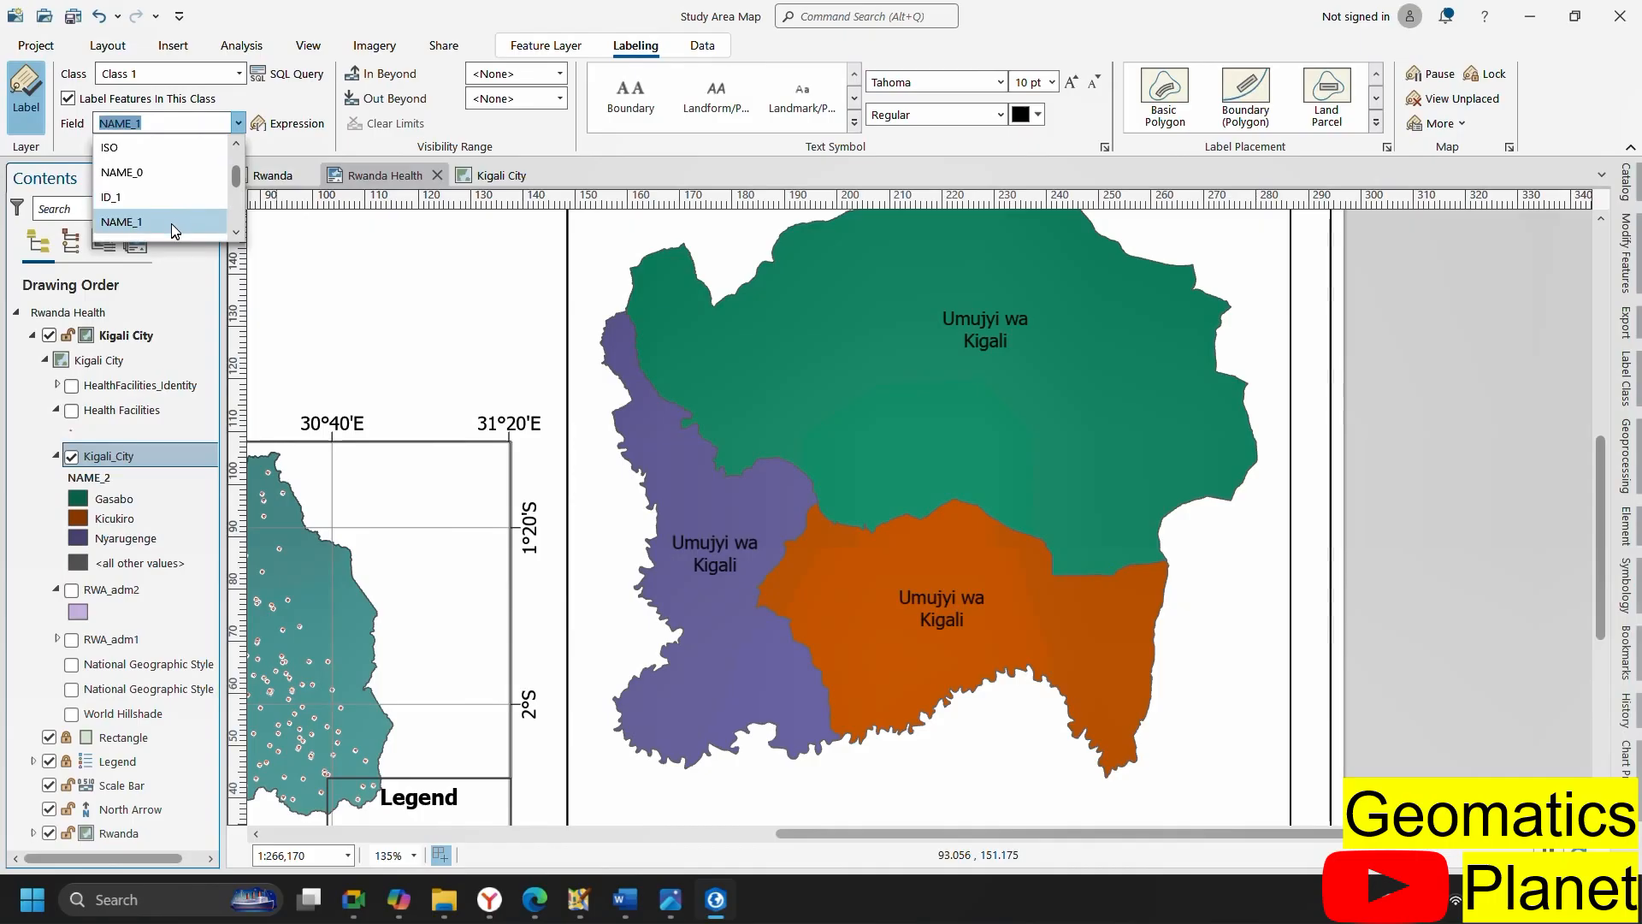
pyautogui.click(171, 223)
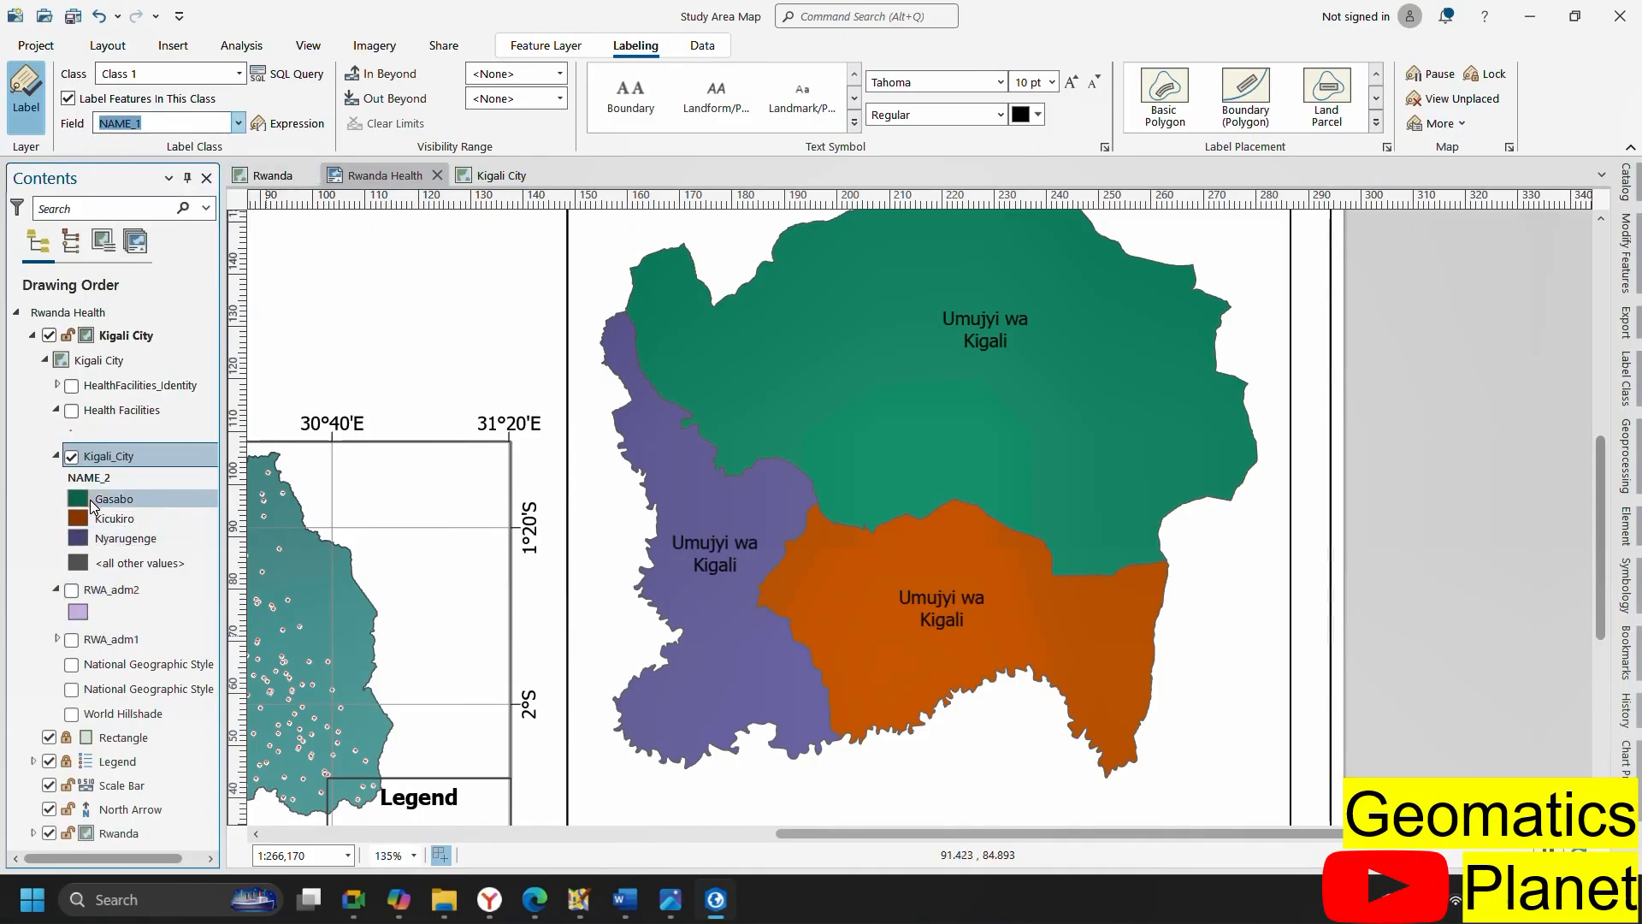
pyautogui.rightClick(134, 470)
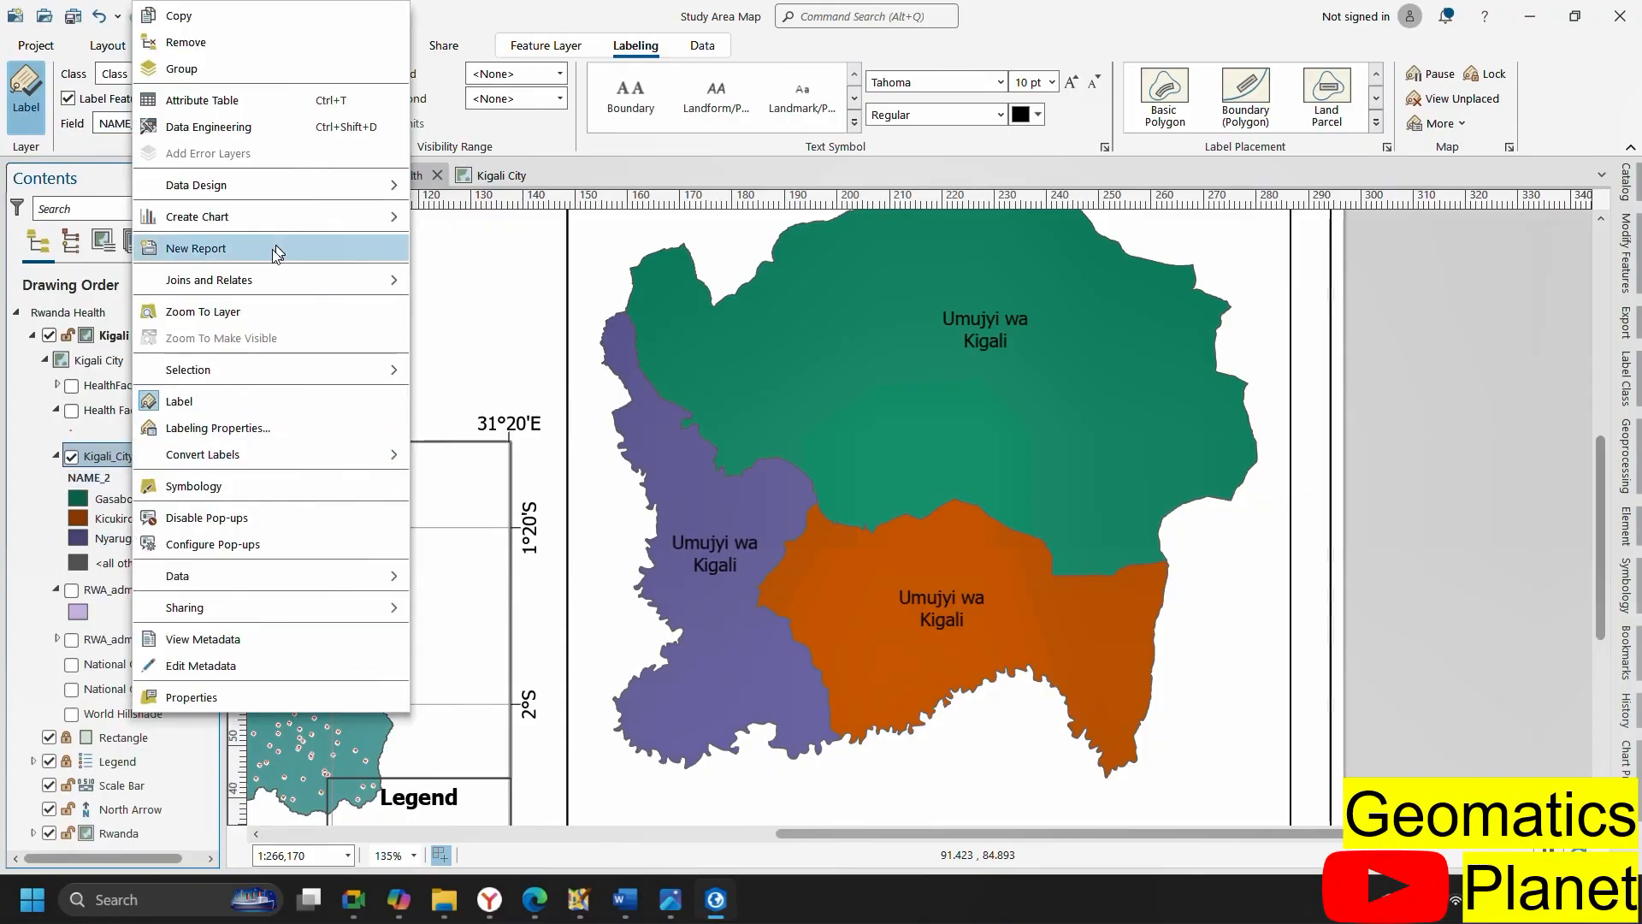
pyautogui.click(252, 107)
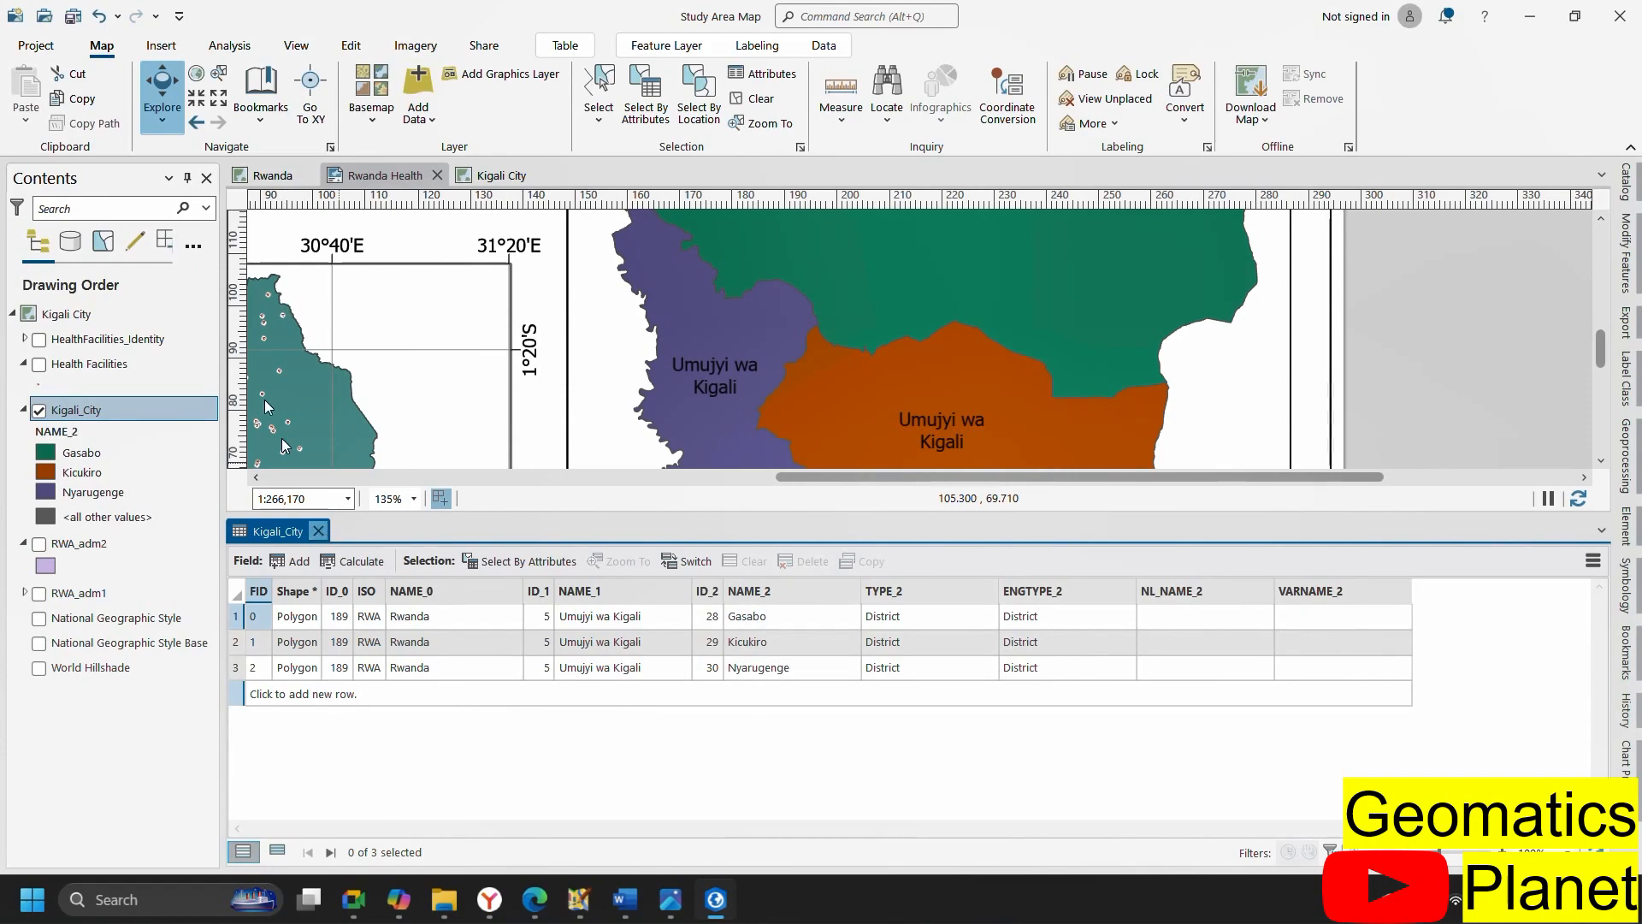
pyautogui.click(318, 531)
pyautogui.click(653, 46)
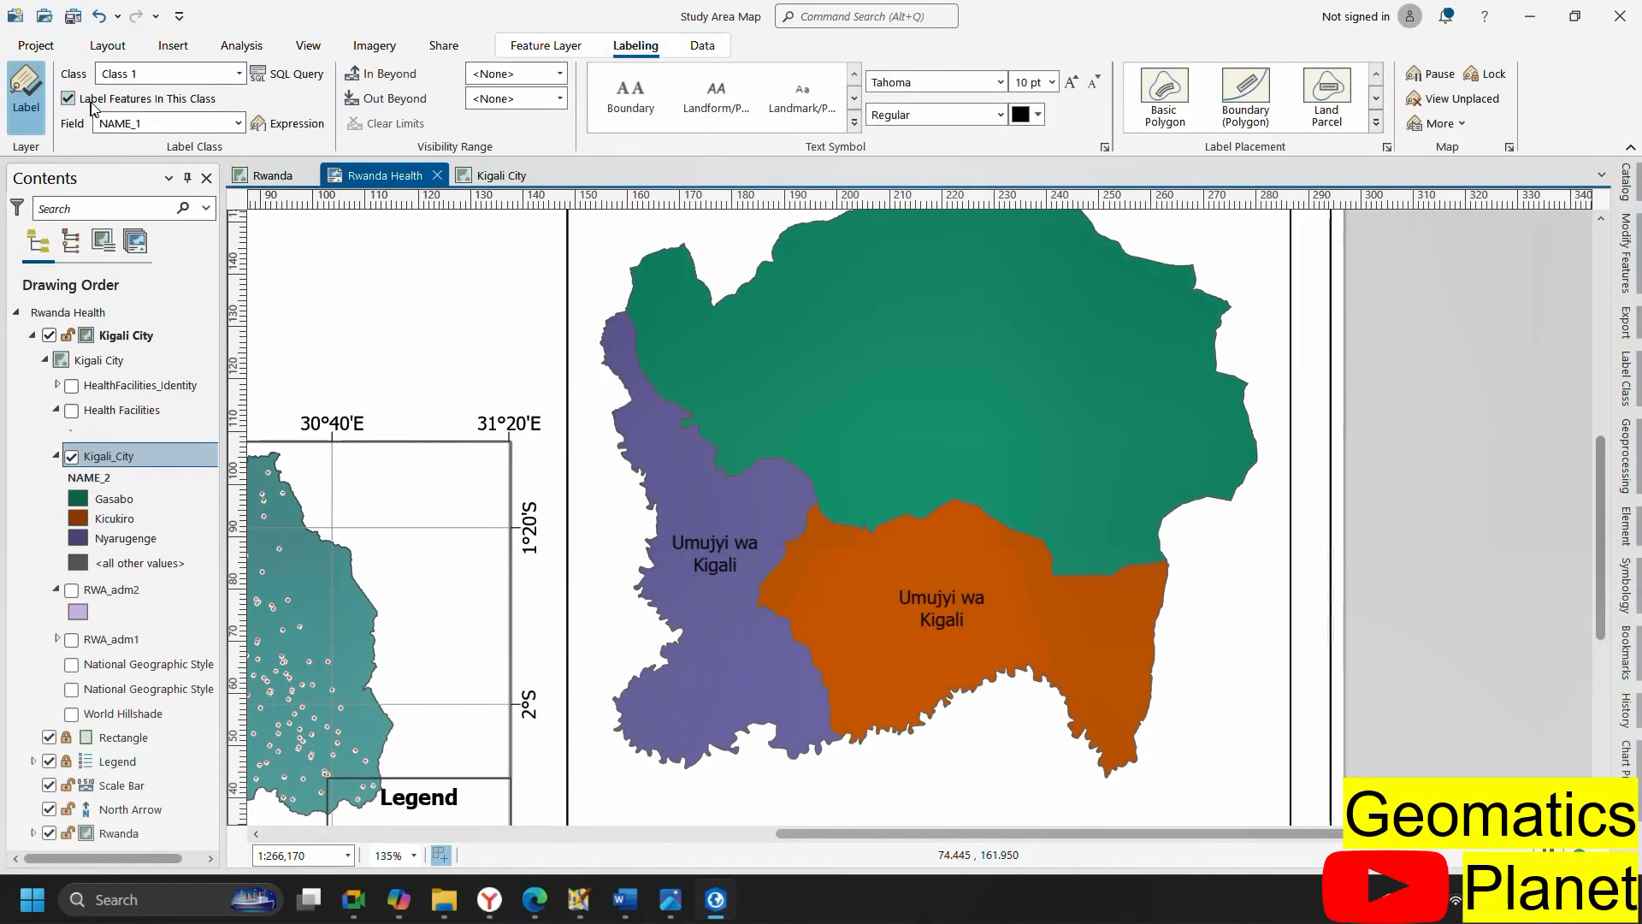
pyautogui.click(237, 124)
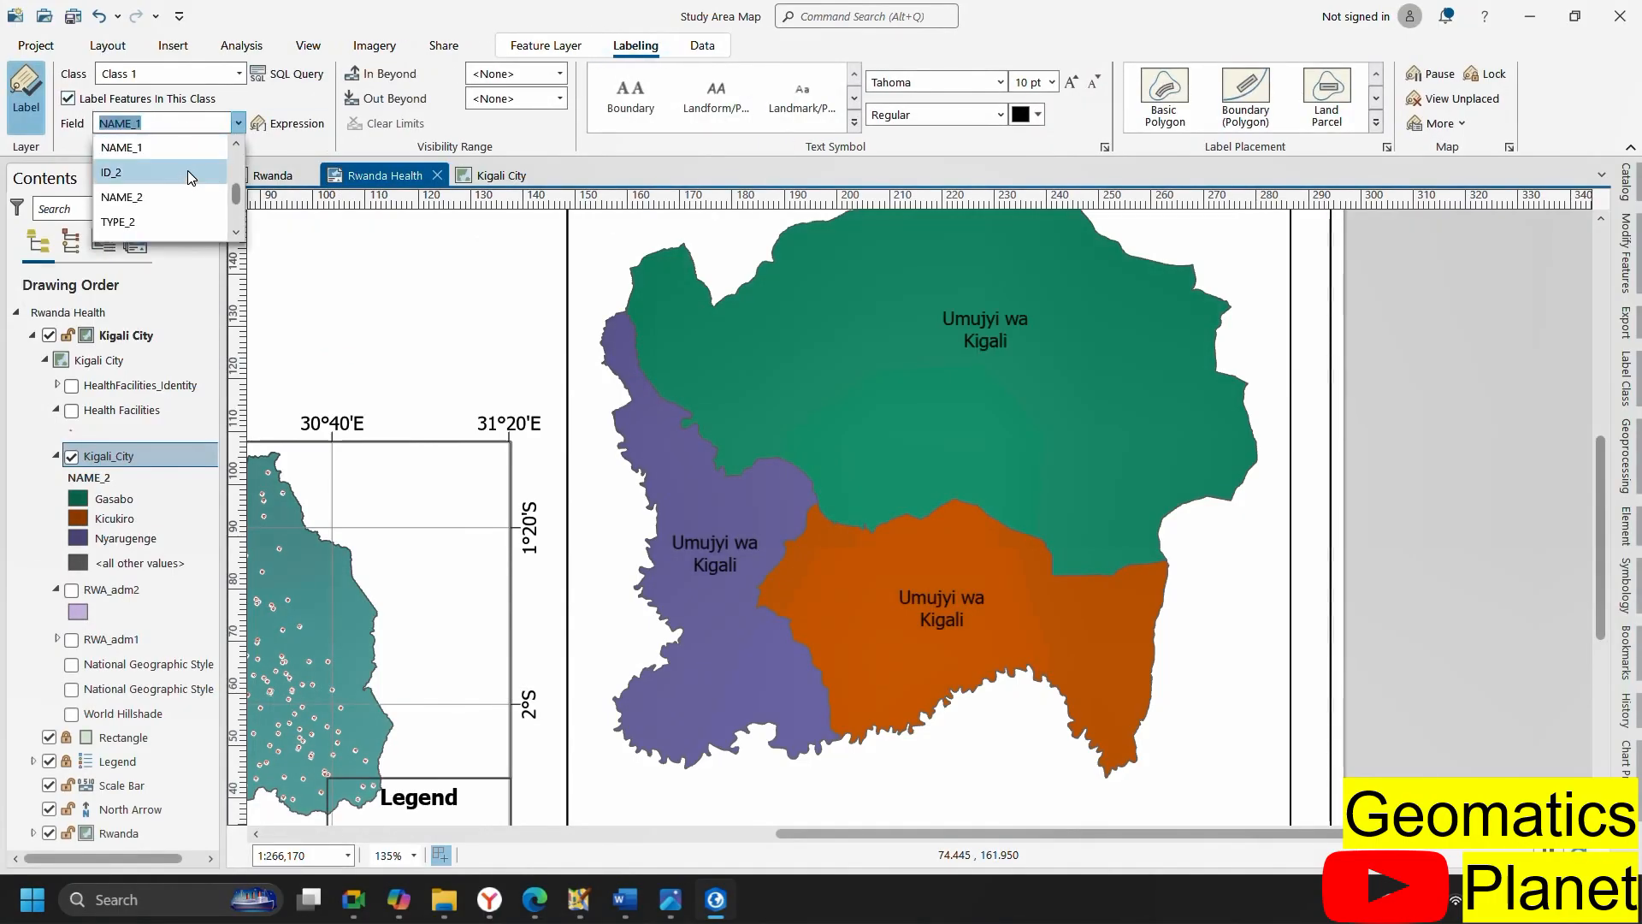
pyautogui.click(176, 192)
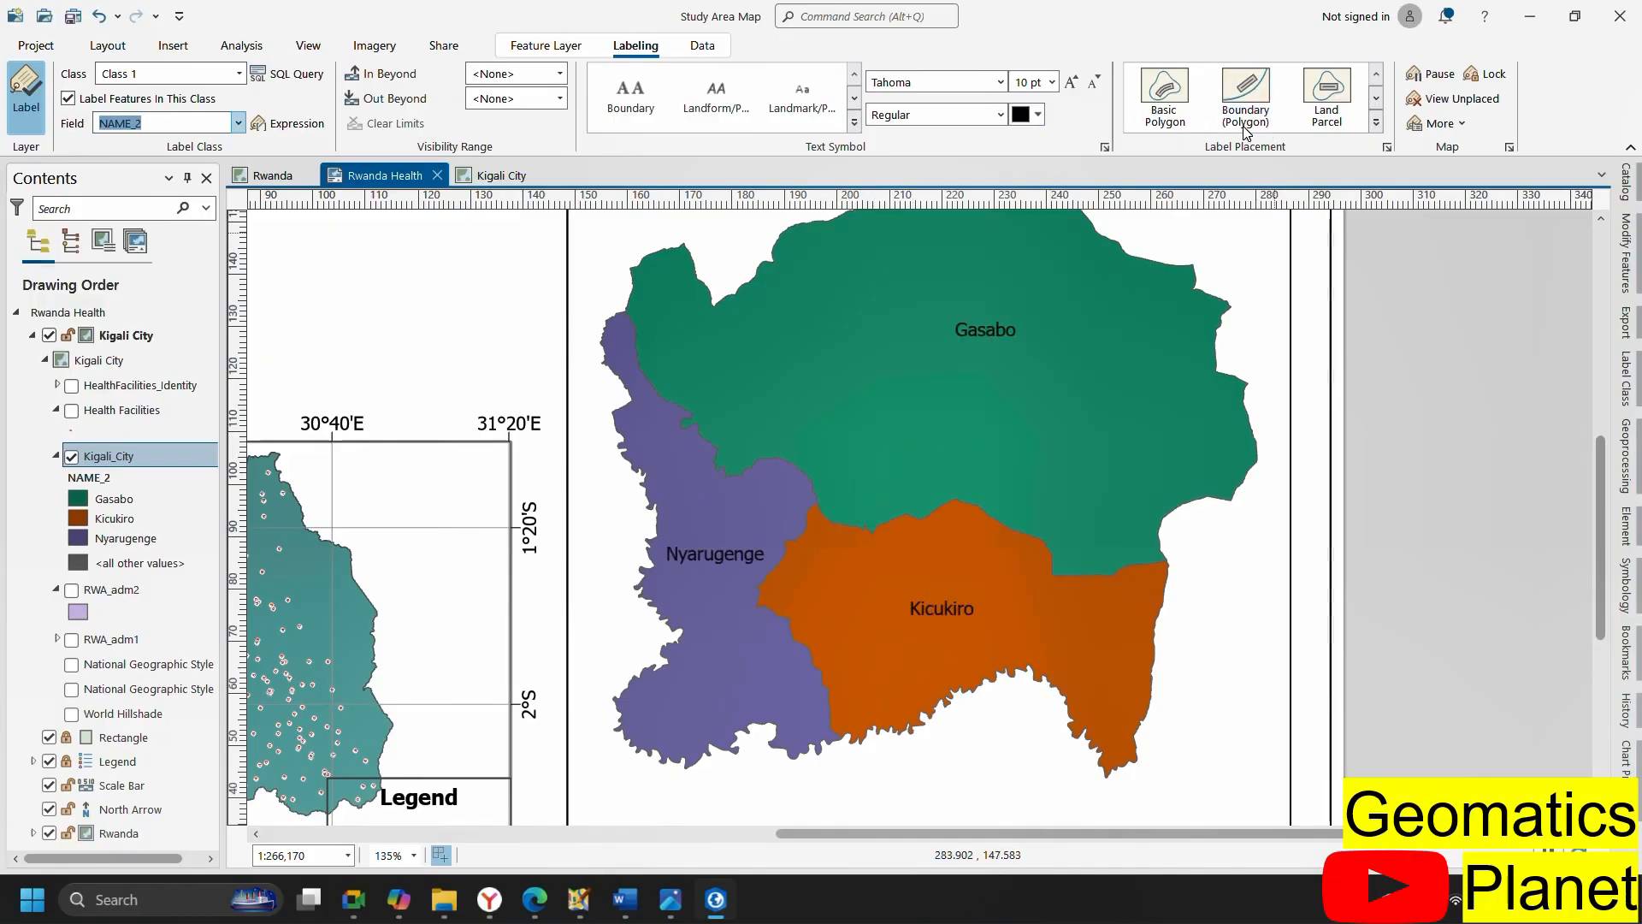
# Try the Boundary (Polygon) placement for the Kigali_City labels, and replace it with a placement that puts each name inside its district
pyautogui.click(1245, 96)
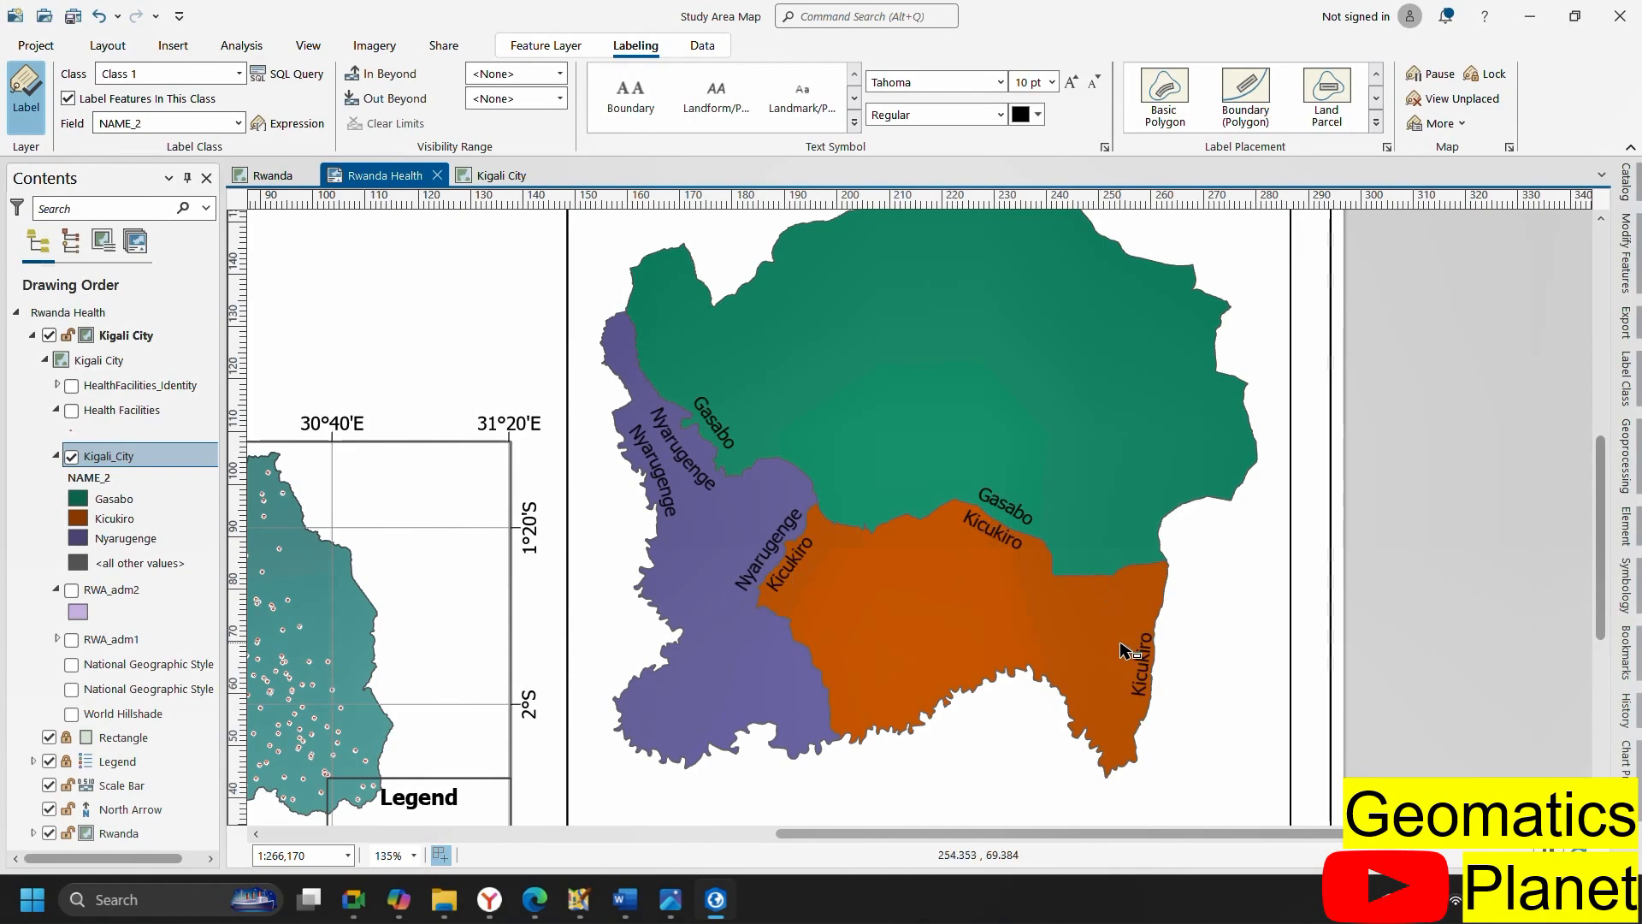
pyautogui.click(1376, 123)
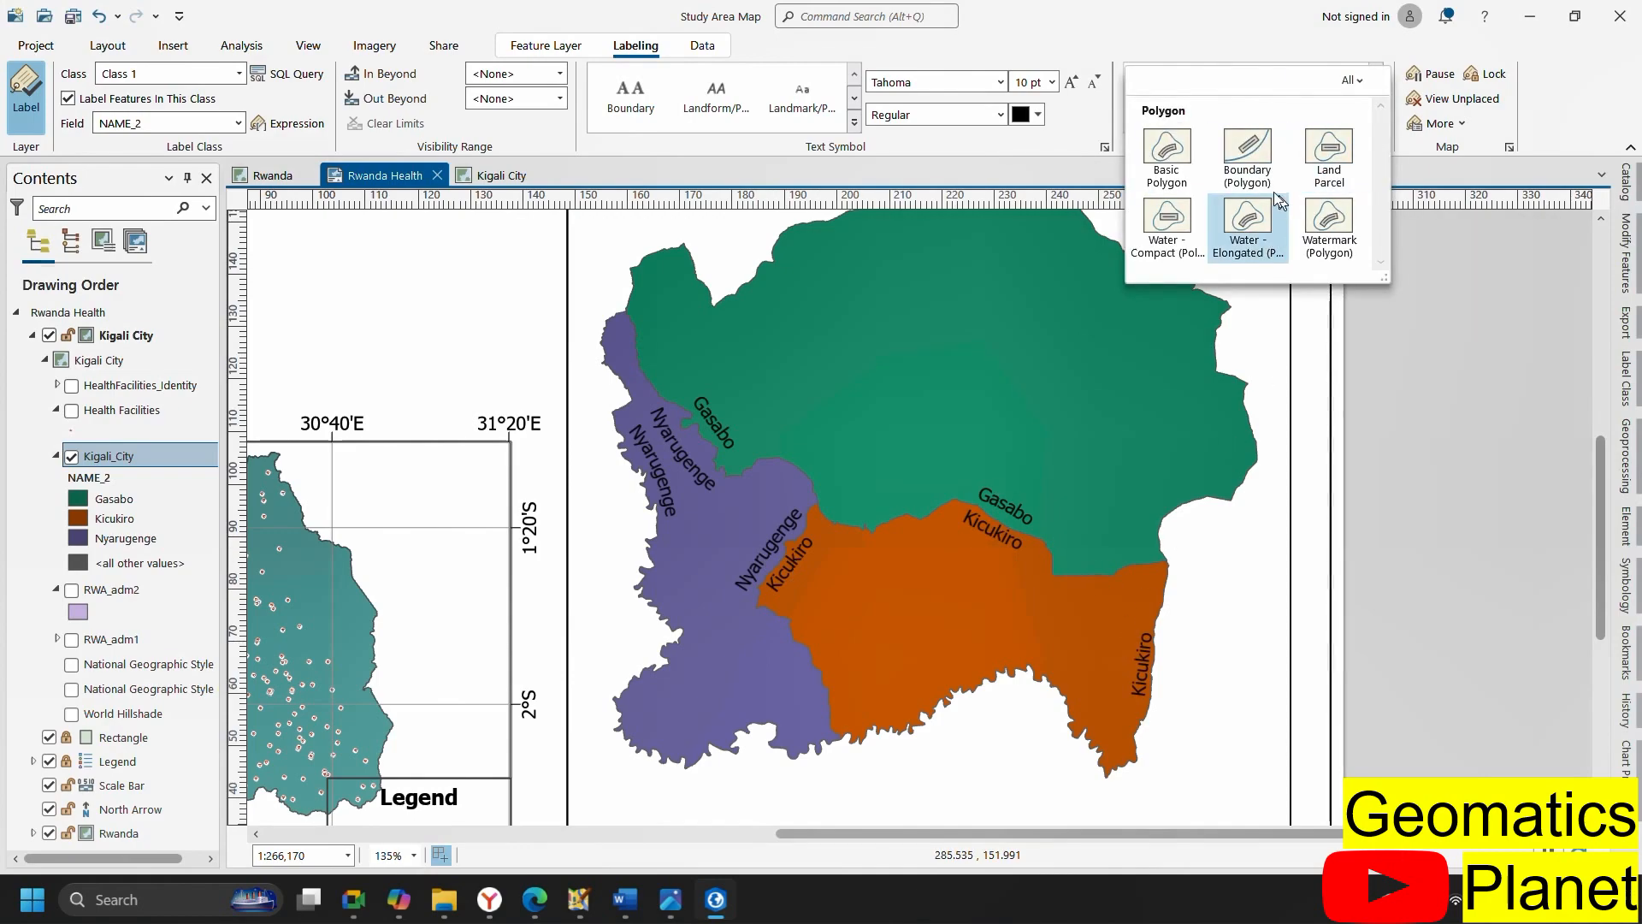
pyautogui.click(1354, 80)
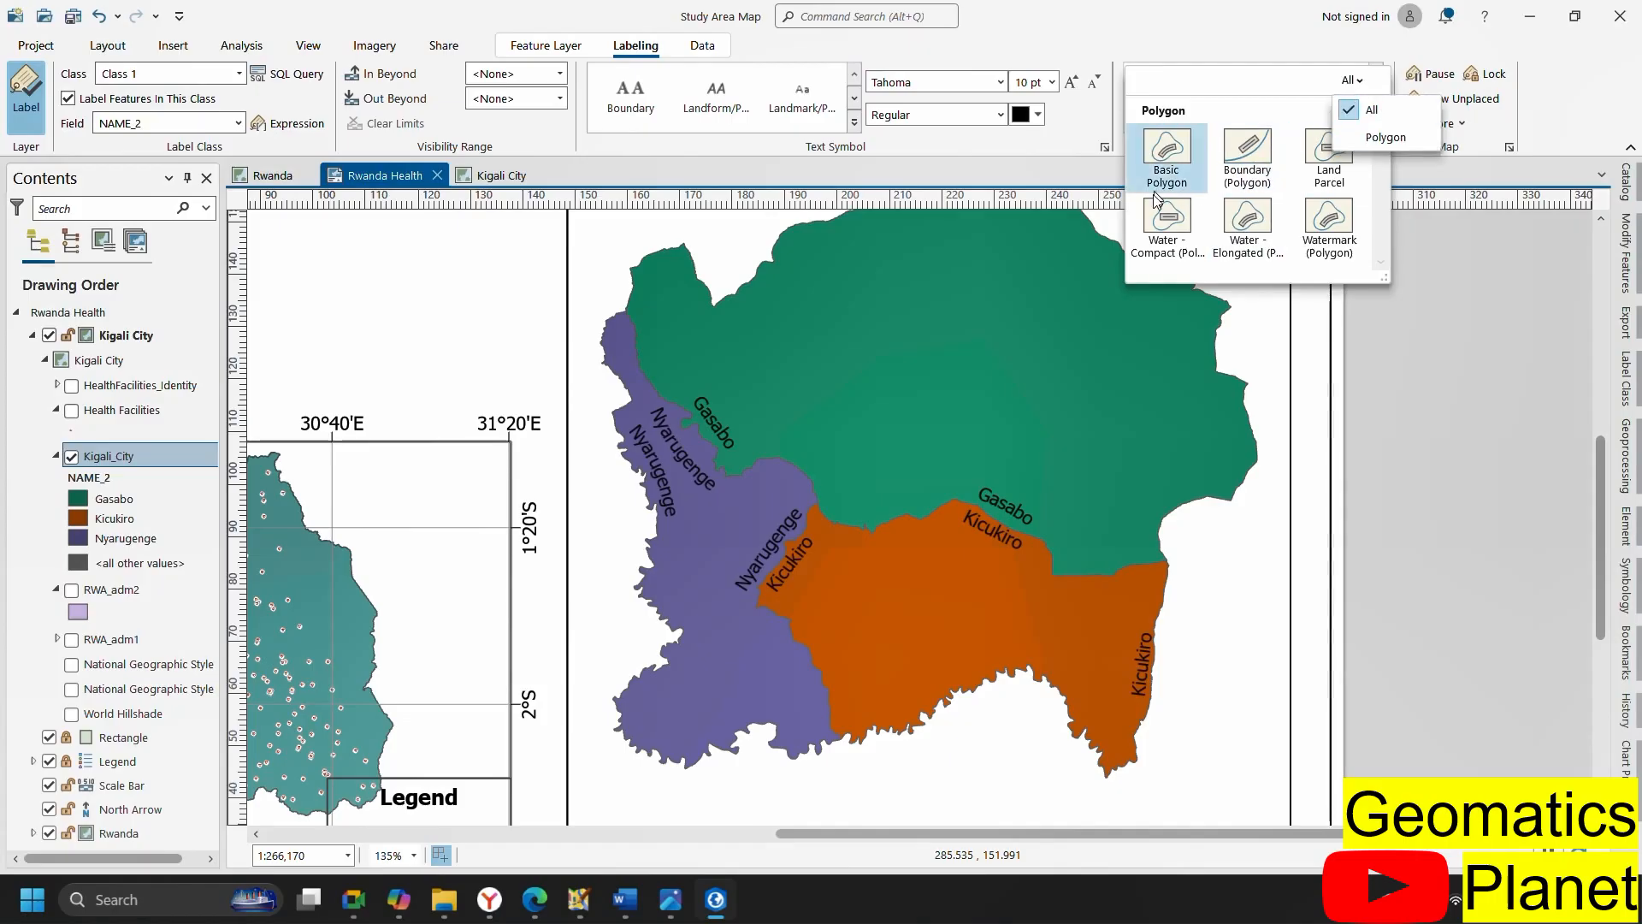
pyautogui.click(1195, 224)
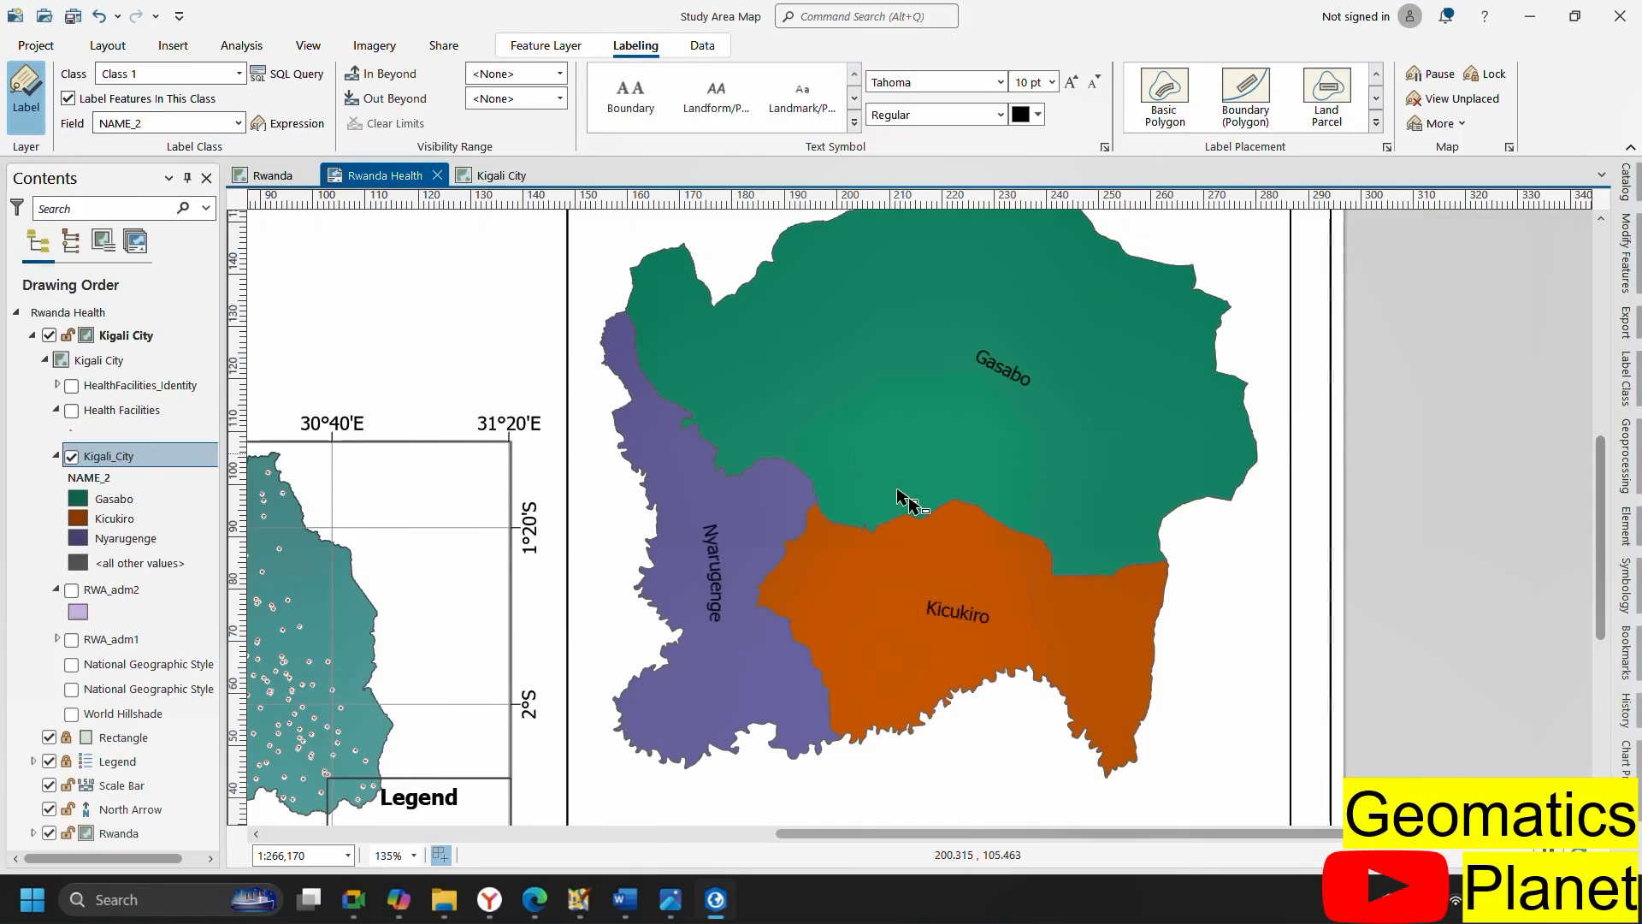
pyautogui.scroll(2, 882, 571)
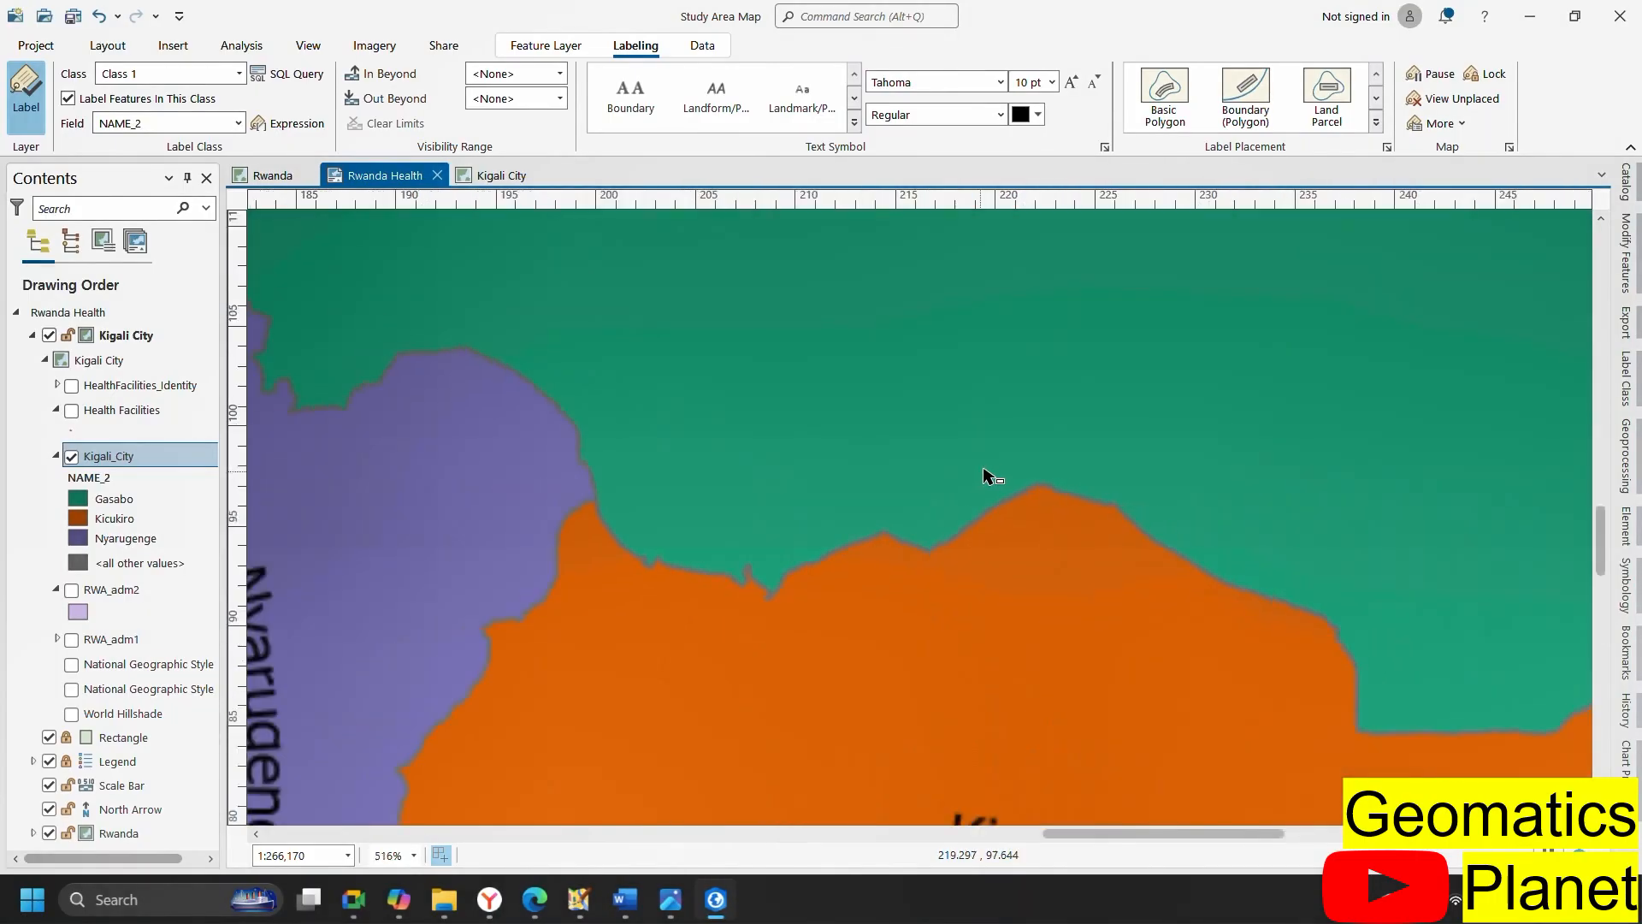
pyautogui.scroll(-3, 990, 469)
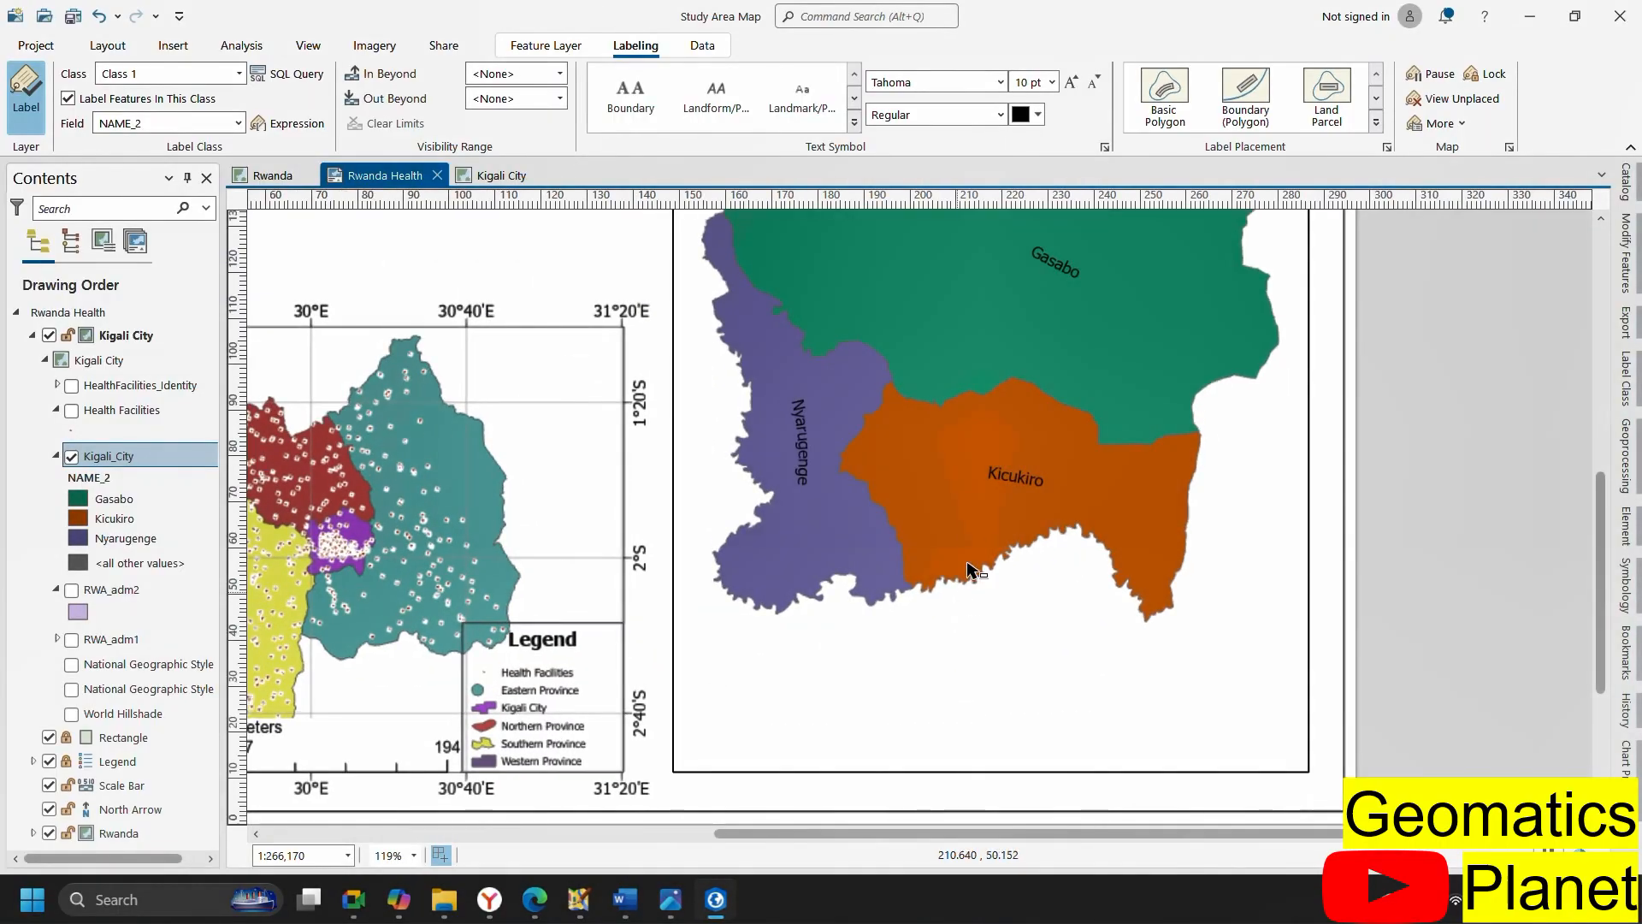
pyautogui.scroll(-1, 975, 504)
pyautogui.scroll(-2, 987, 489)
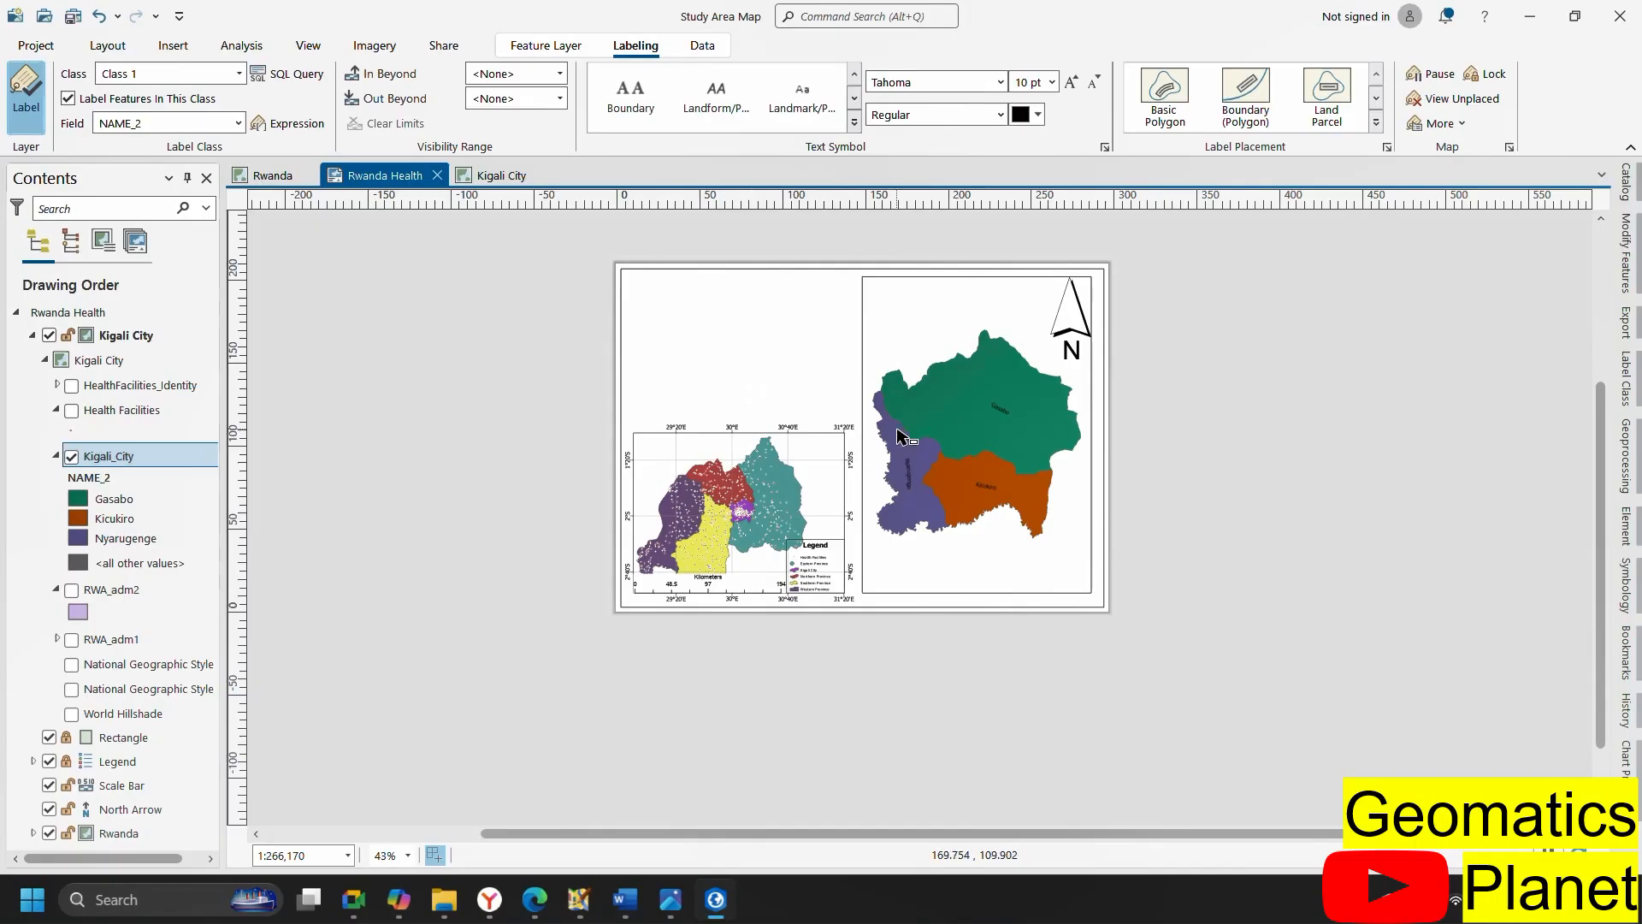
pyautogui.click(932, 415)
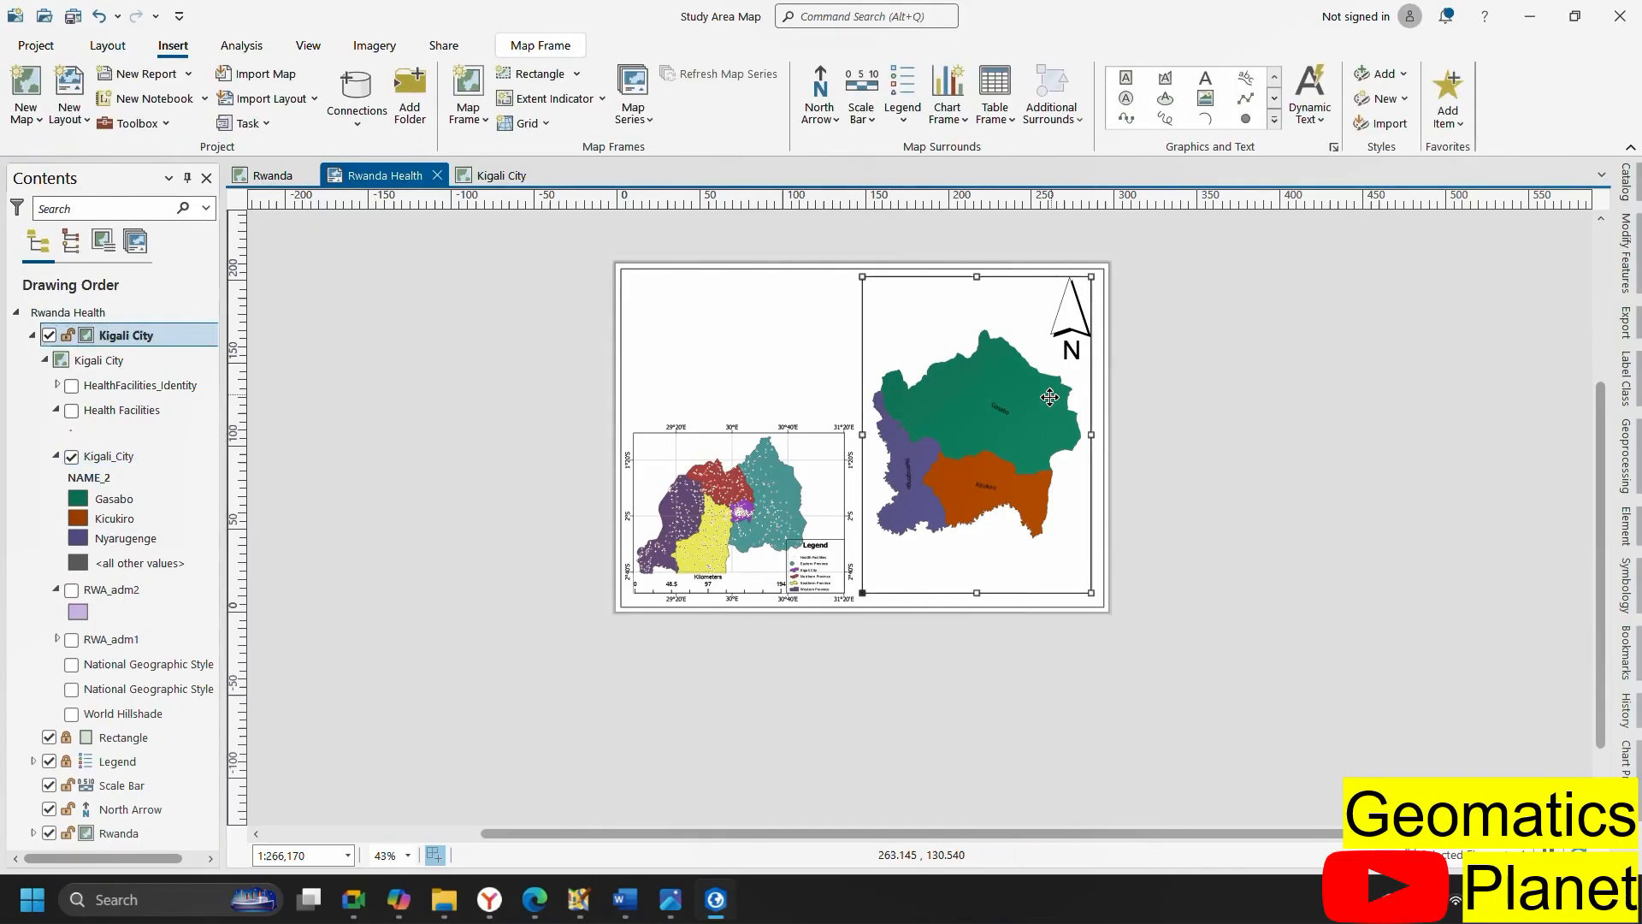
pyautogui.click(33, 335)
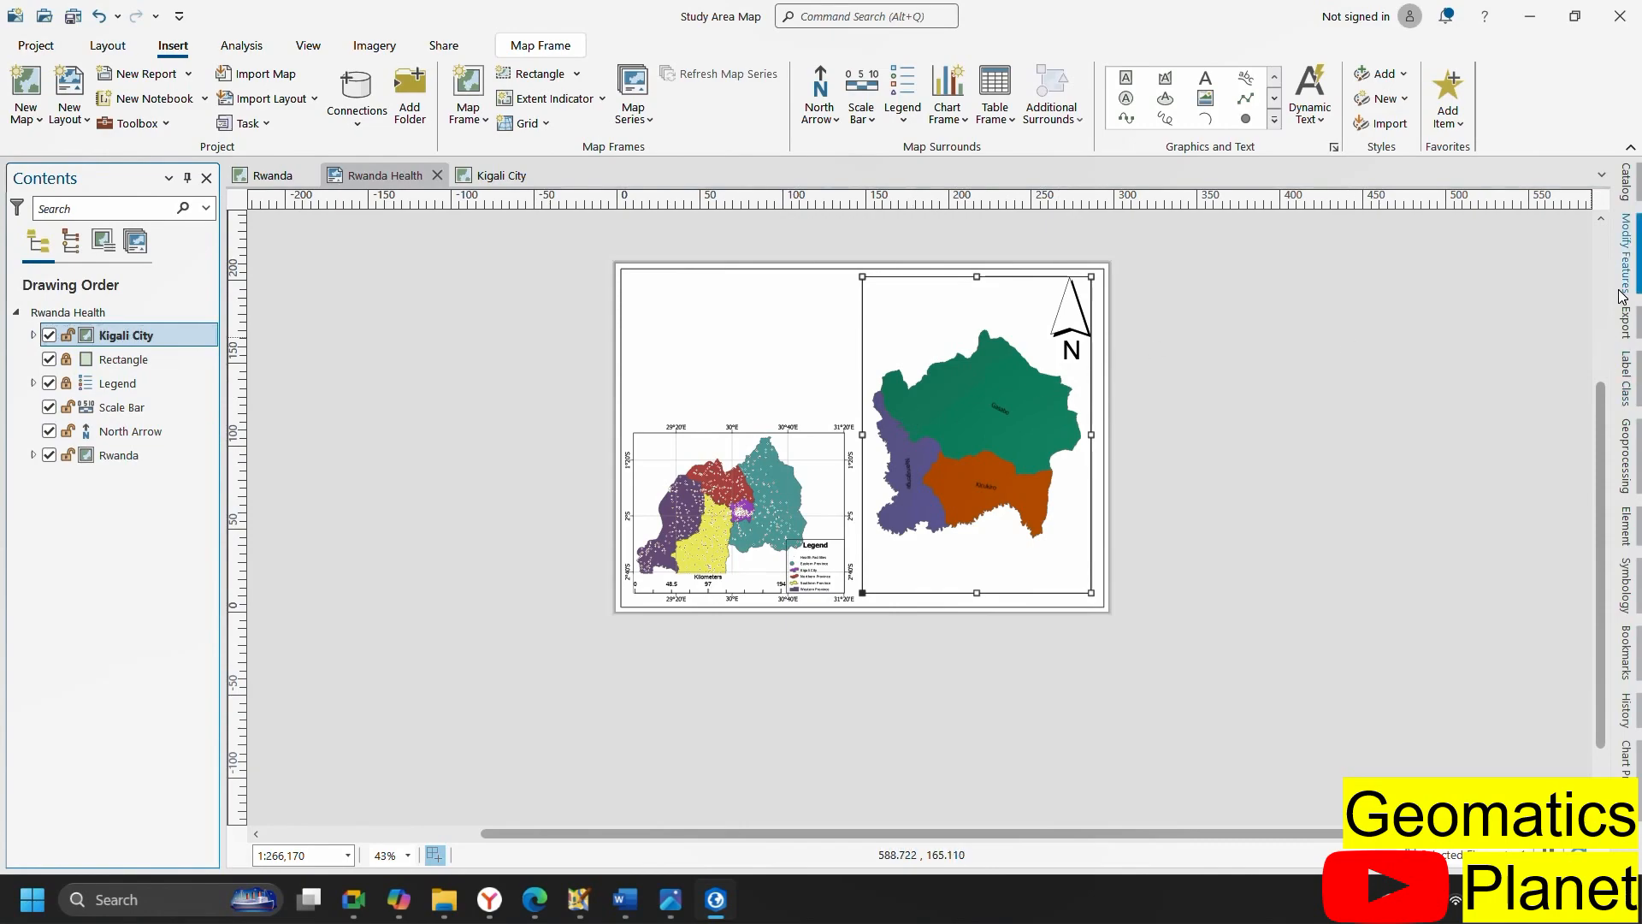
pyautogui.click(1627, 202)
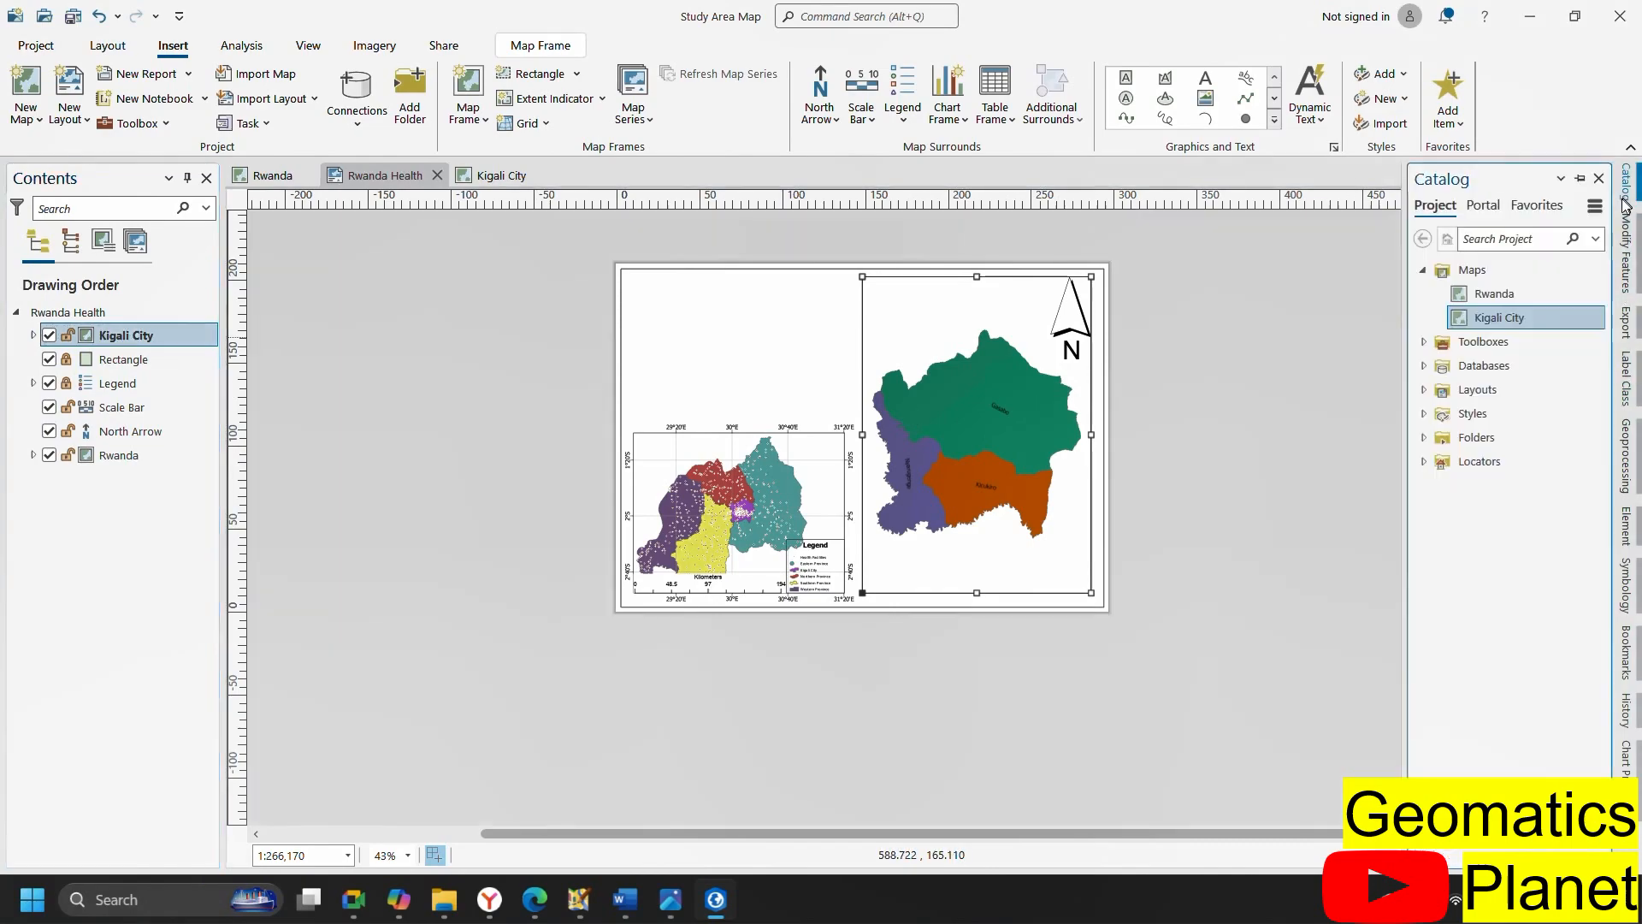
pyautogui.click(1495, 317)
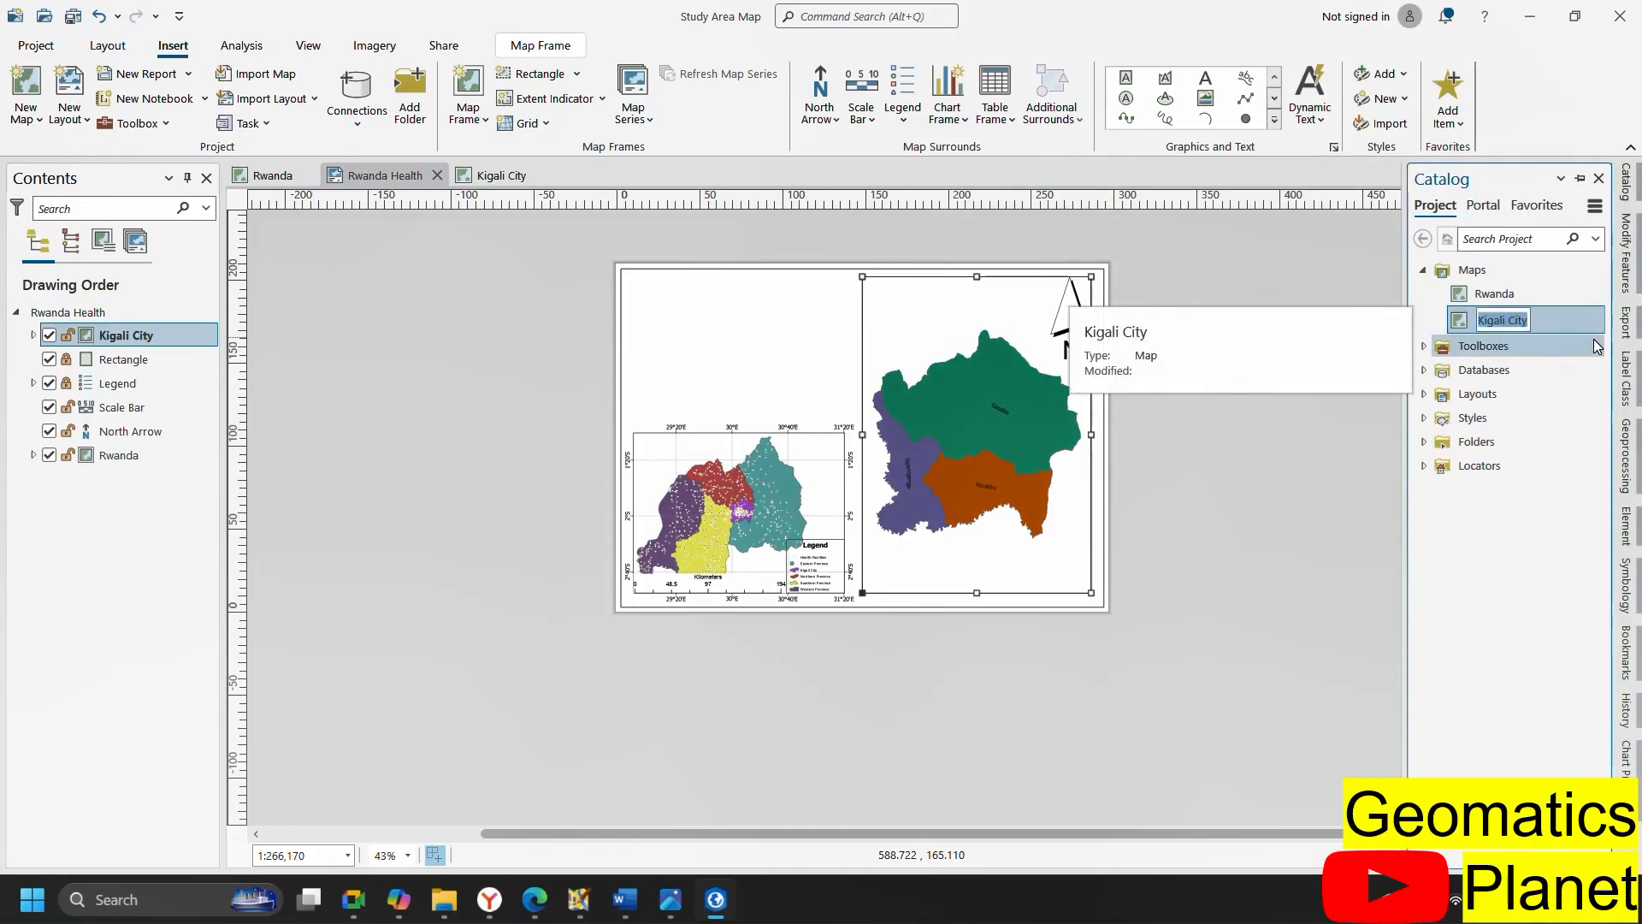
pyautogui.click(1573, 318)
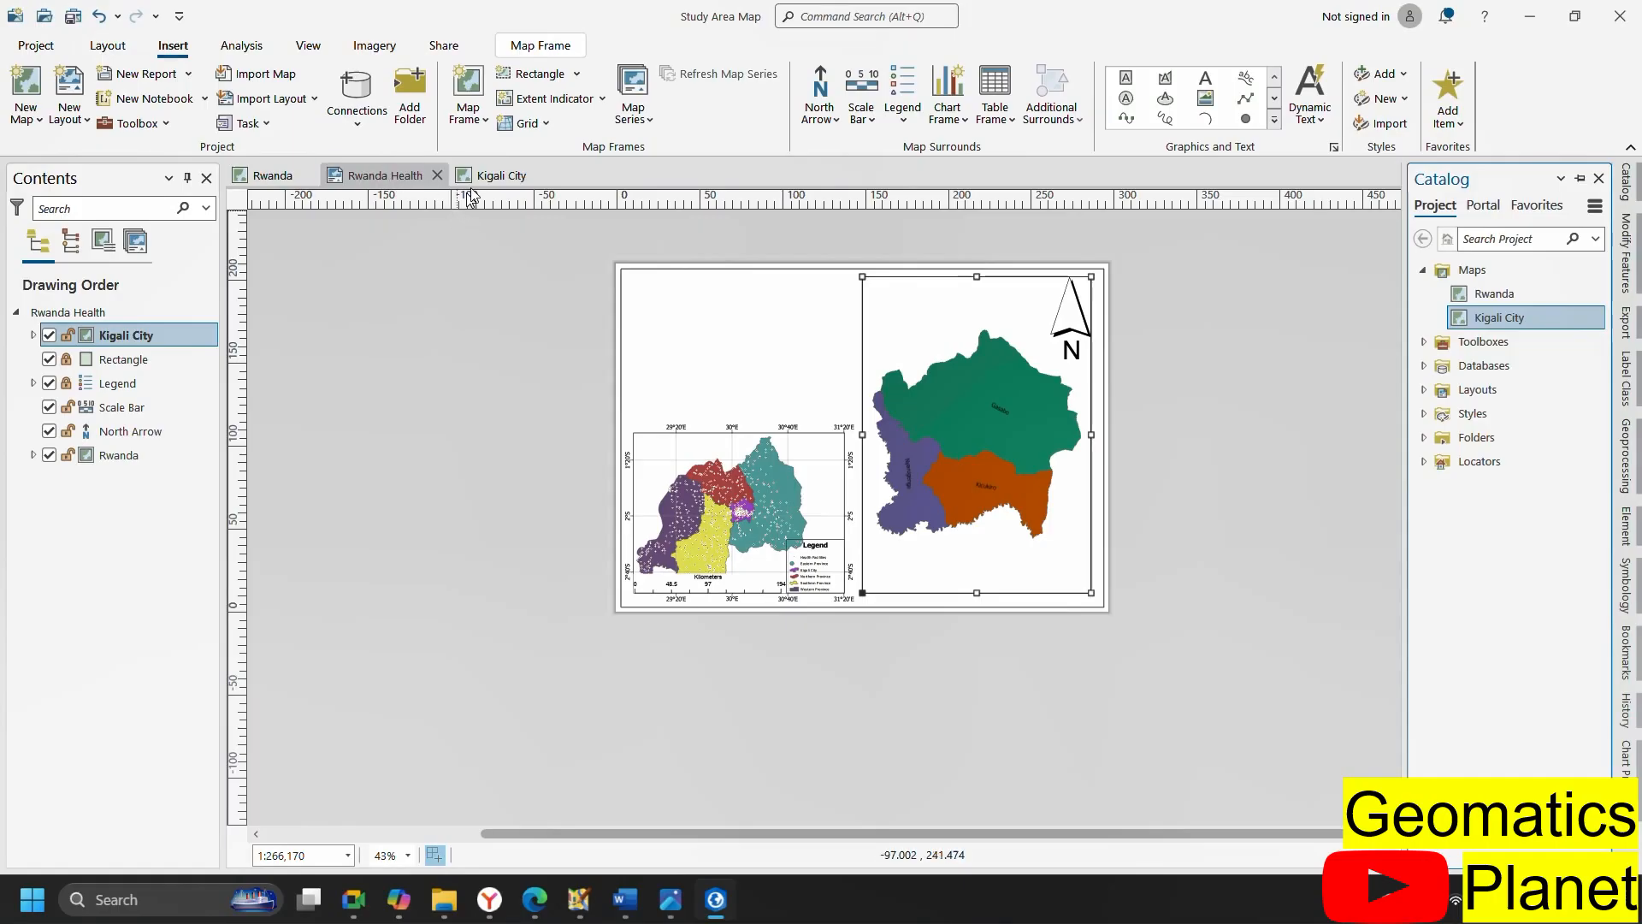
pyautogui.click(40, 120)
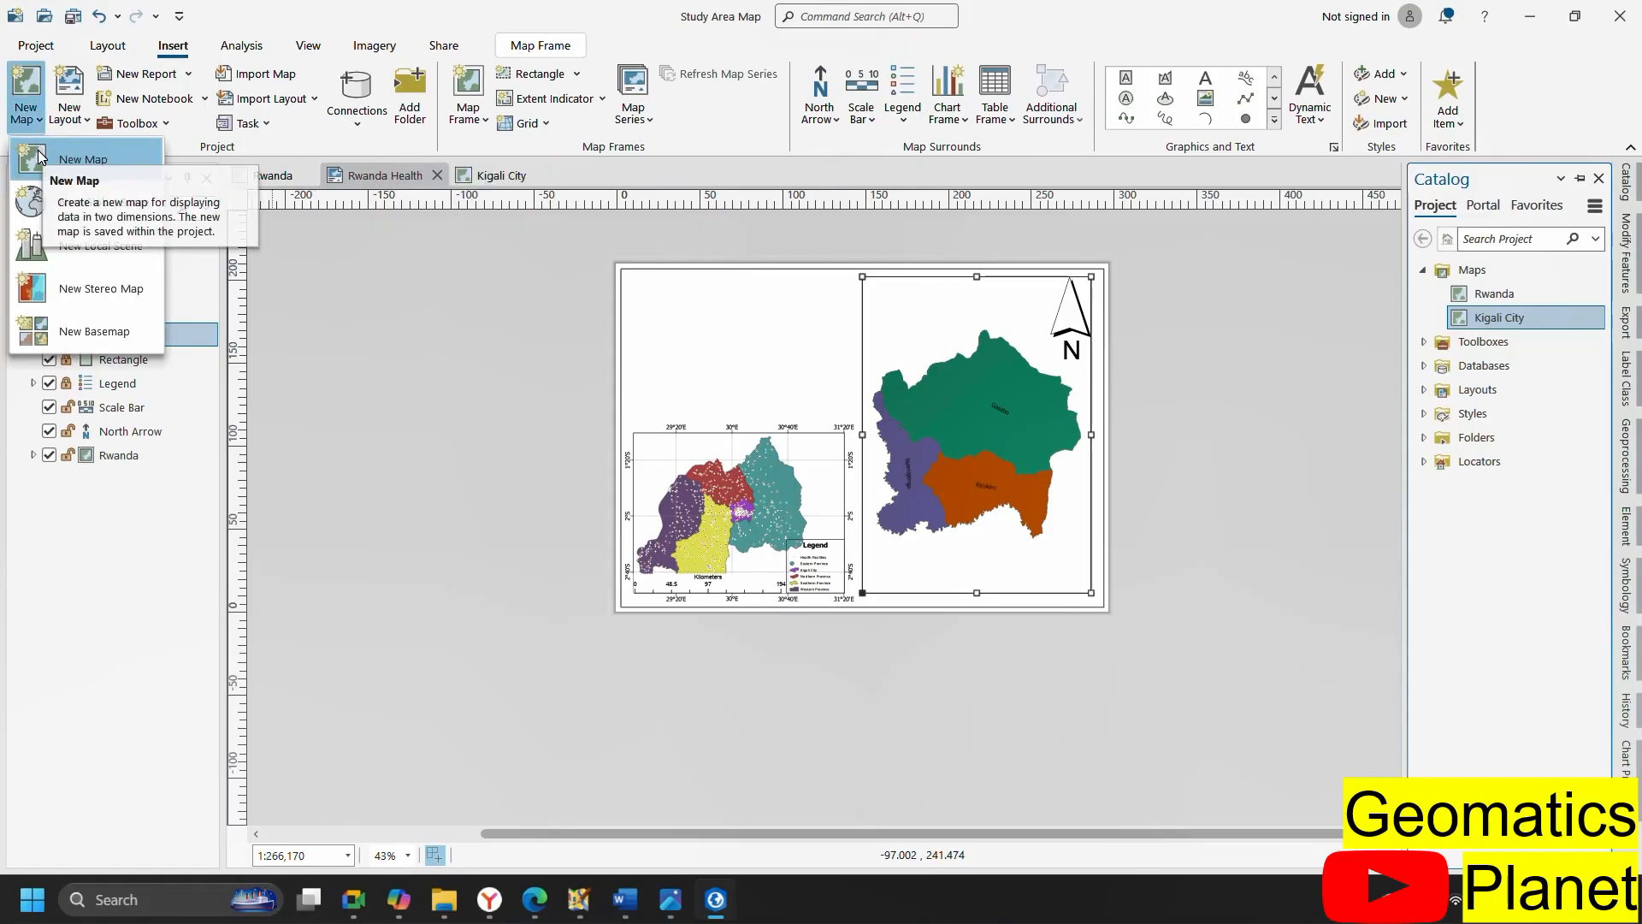
pyautogui.click(109, 43)
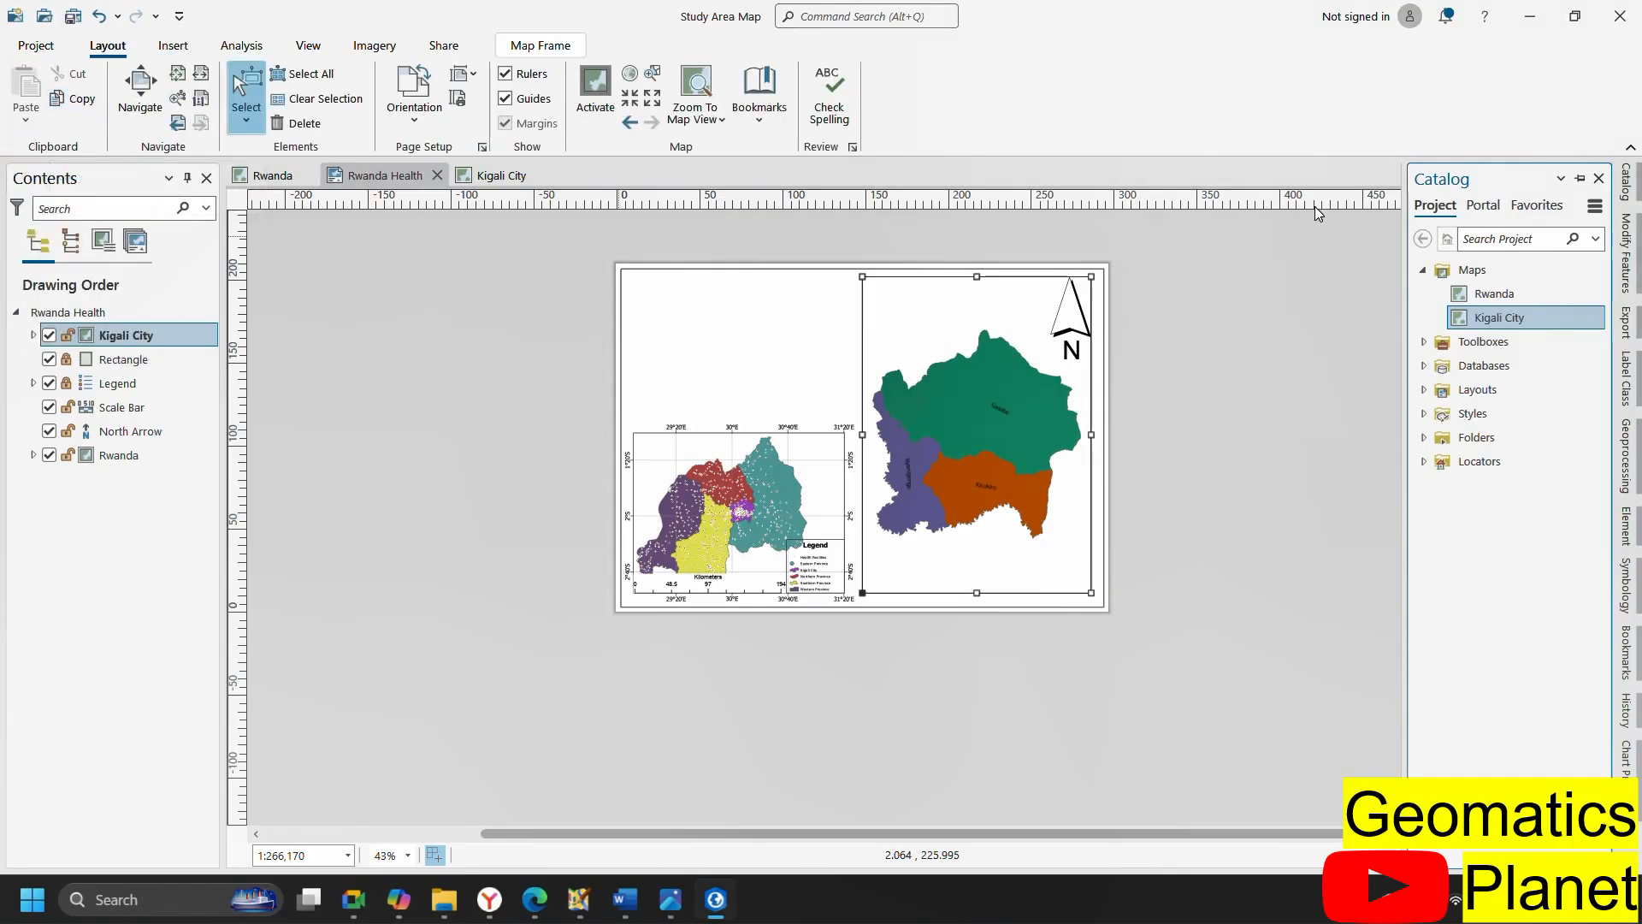
pyautogui.rightClick(1574, 323)
pyautogui.click(1372, 423)
pyautogui.moveTo(1458, 328); pyautogui.dragTo(1339, 359)
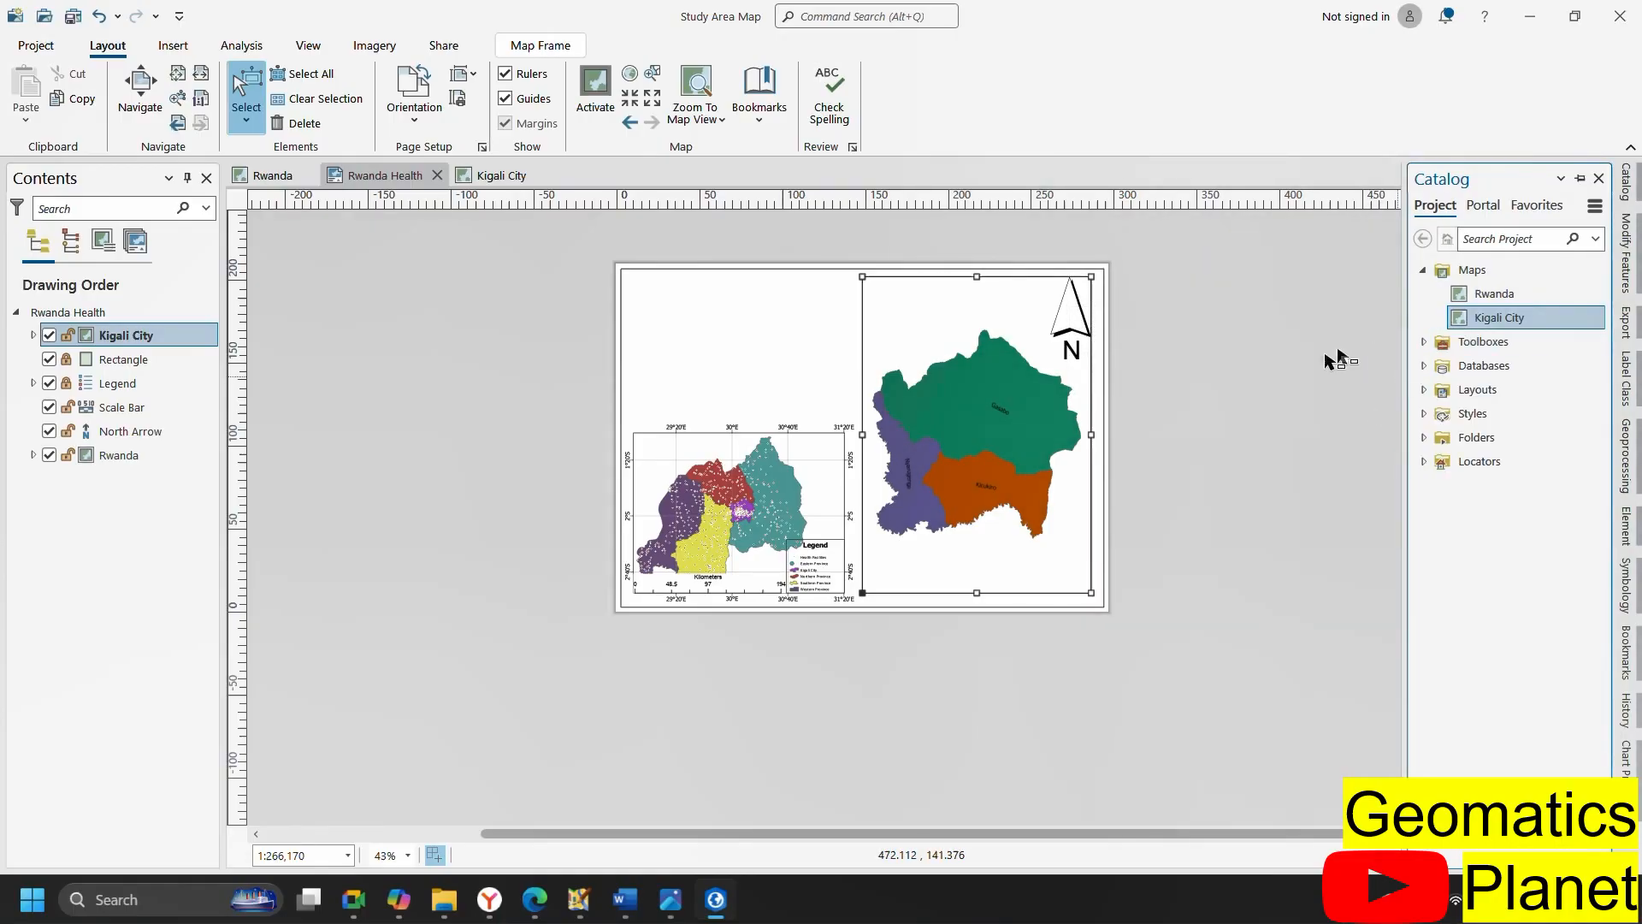
pyautogui.click(56, 107)
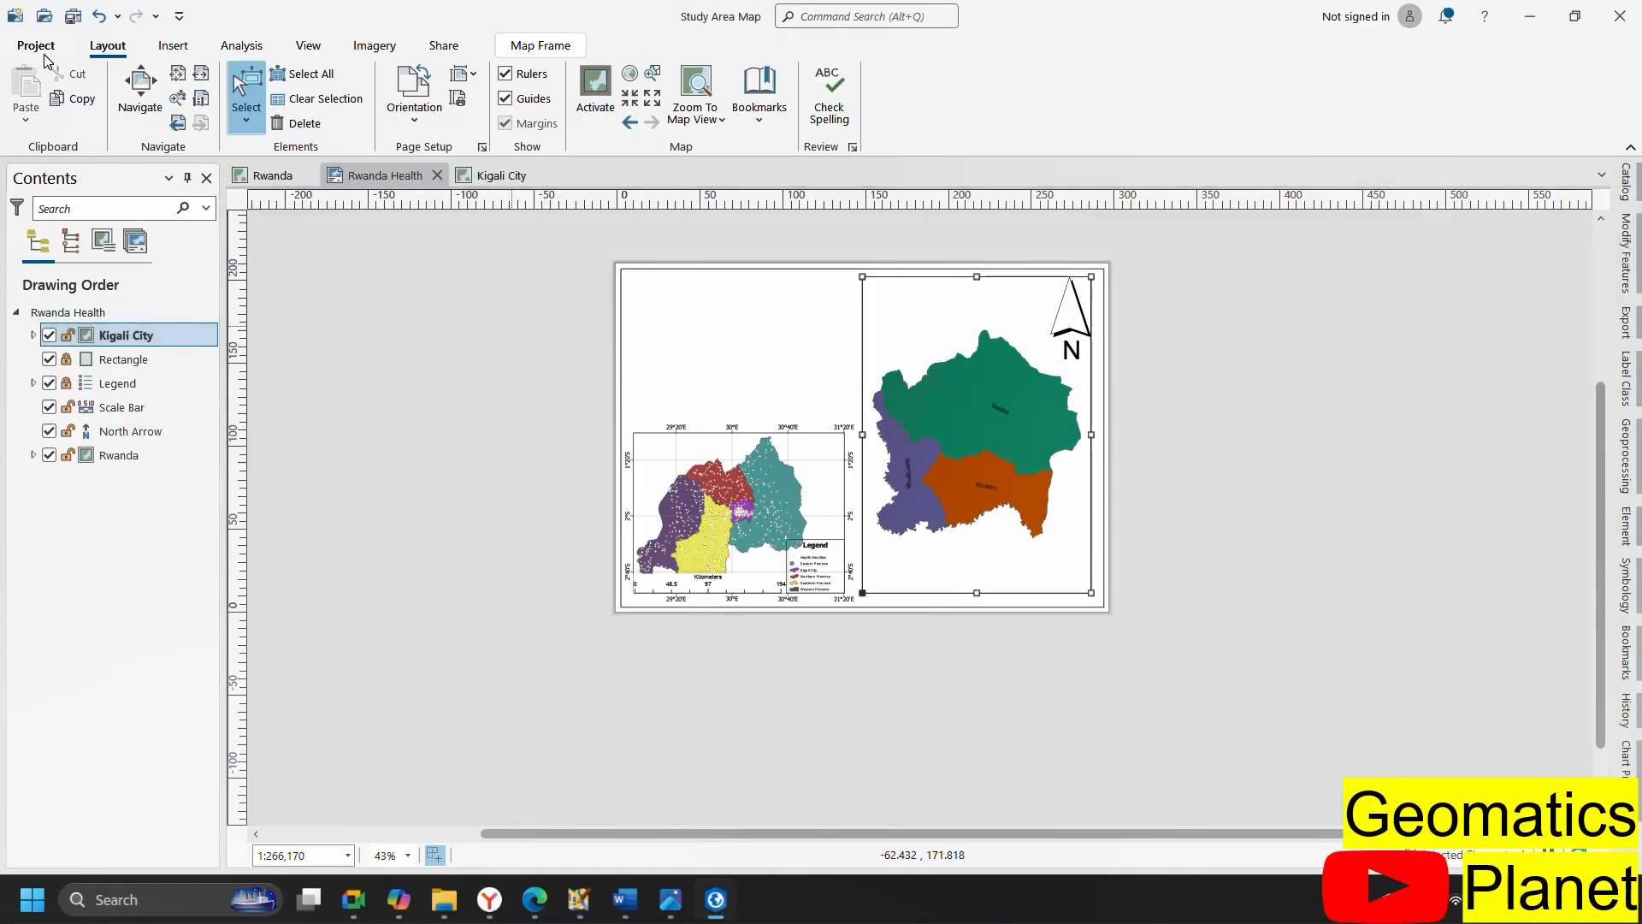
pyautogui.click(42, 45)
pyautogui.click(51, 68)
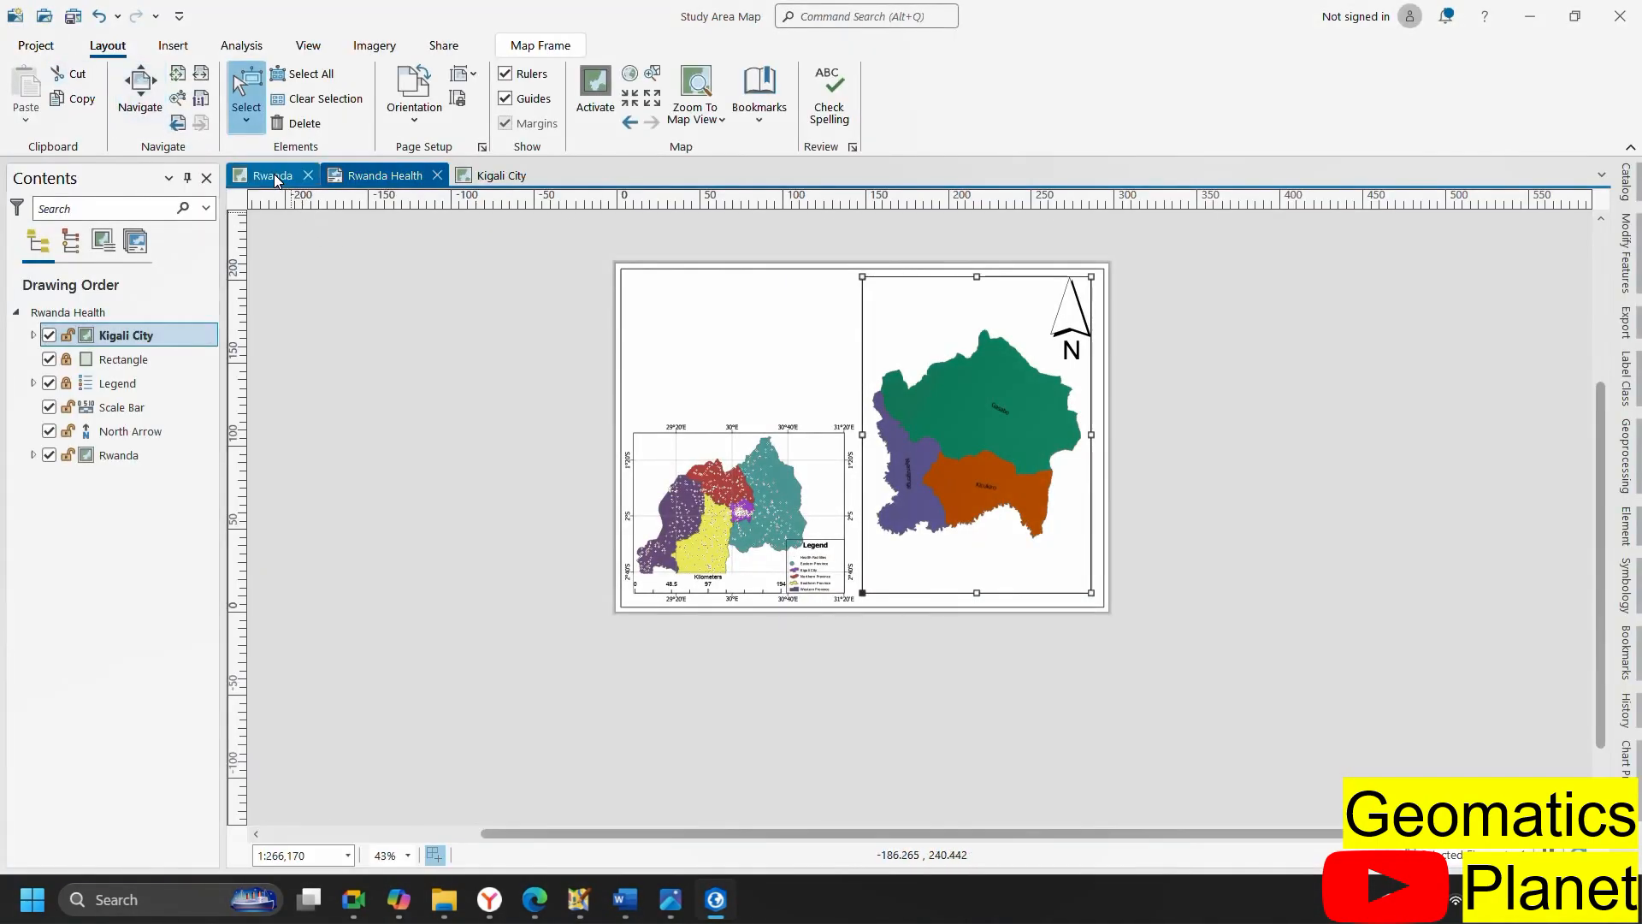
# Try to copy the Kigali City map from the project's list of maps
pyautogui.click(498, 177)
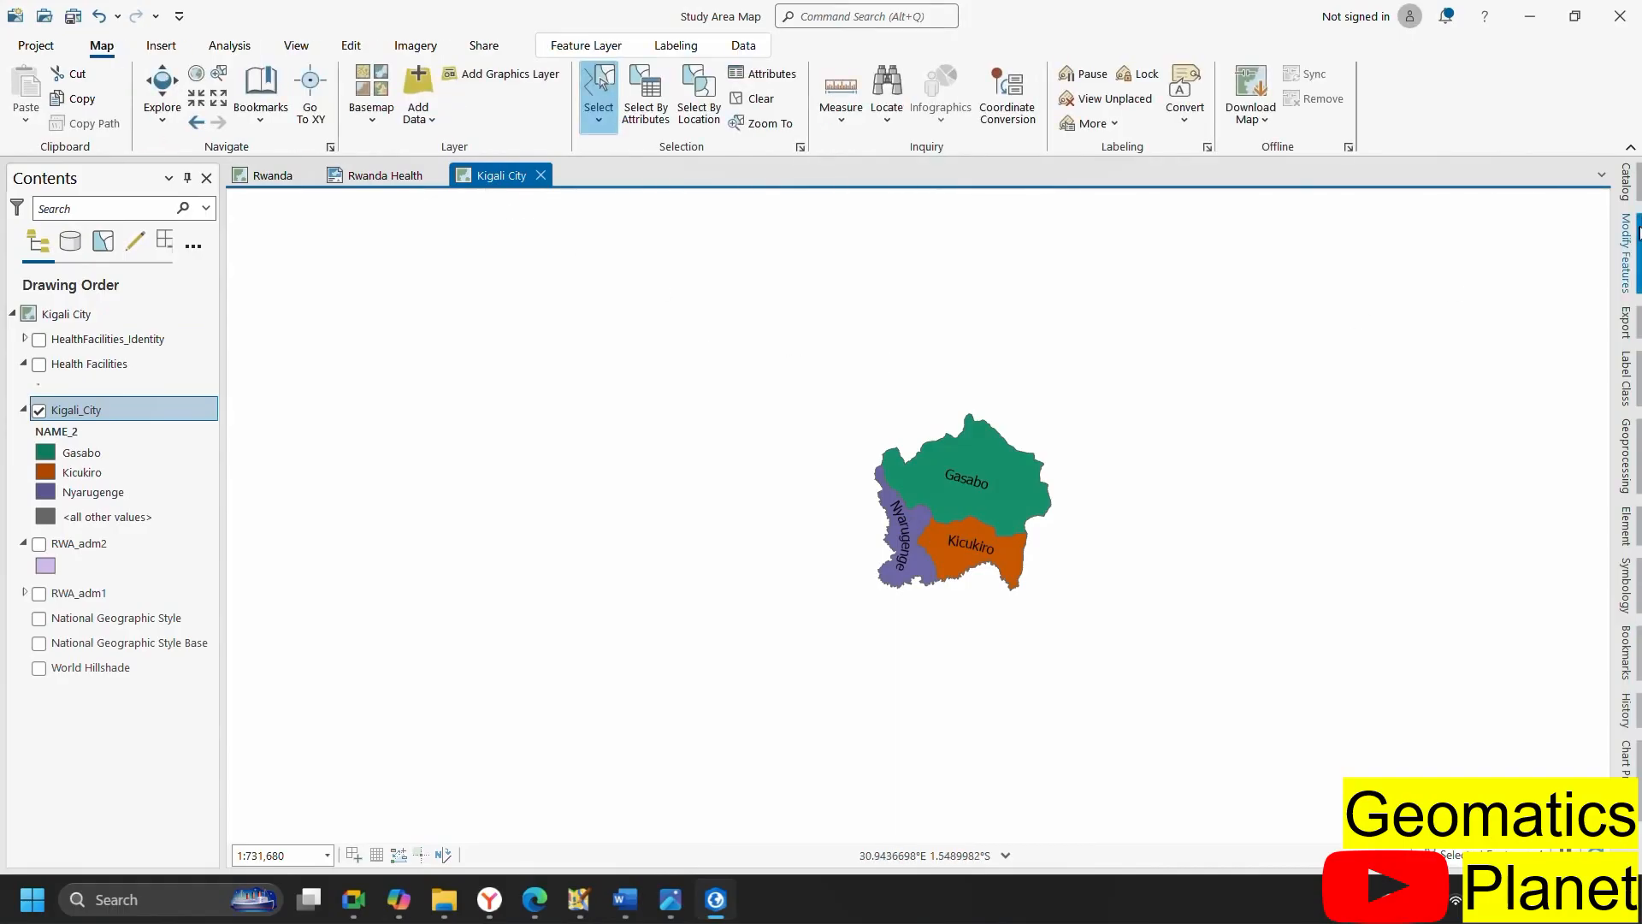
pyautogui.click(1628, 181)
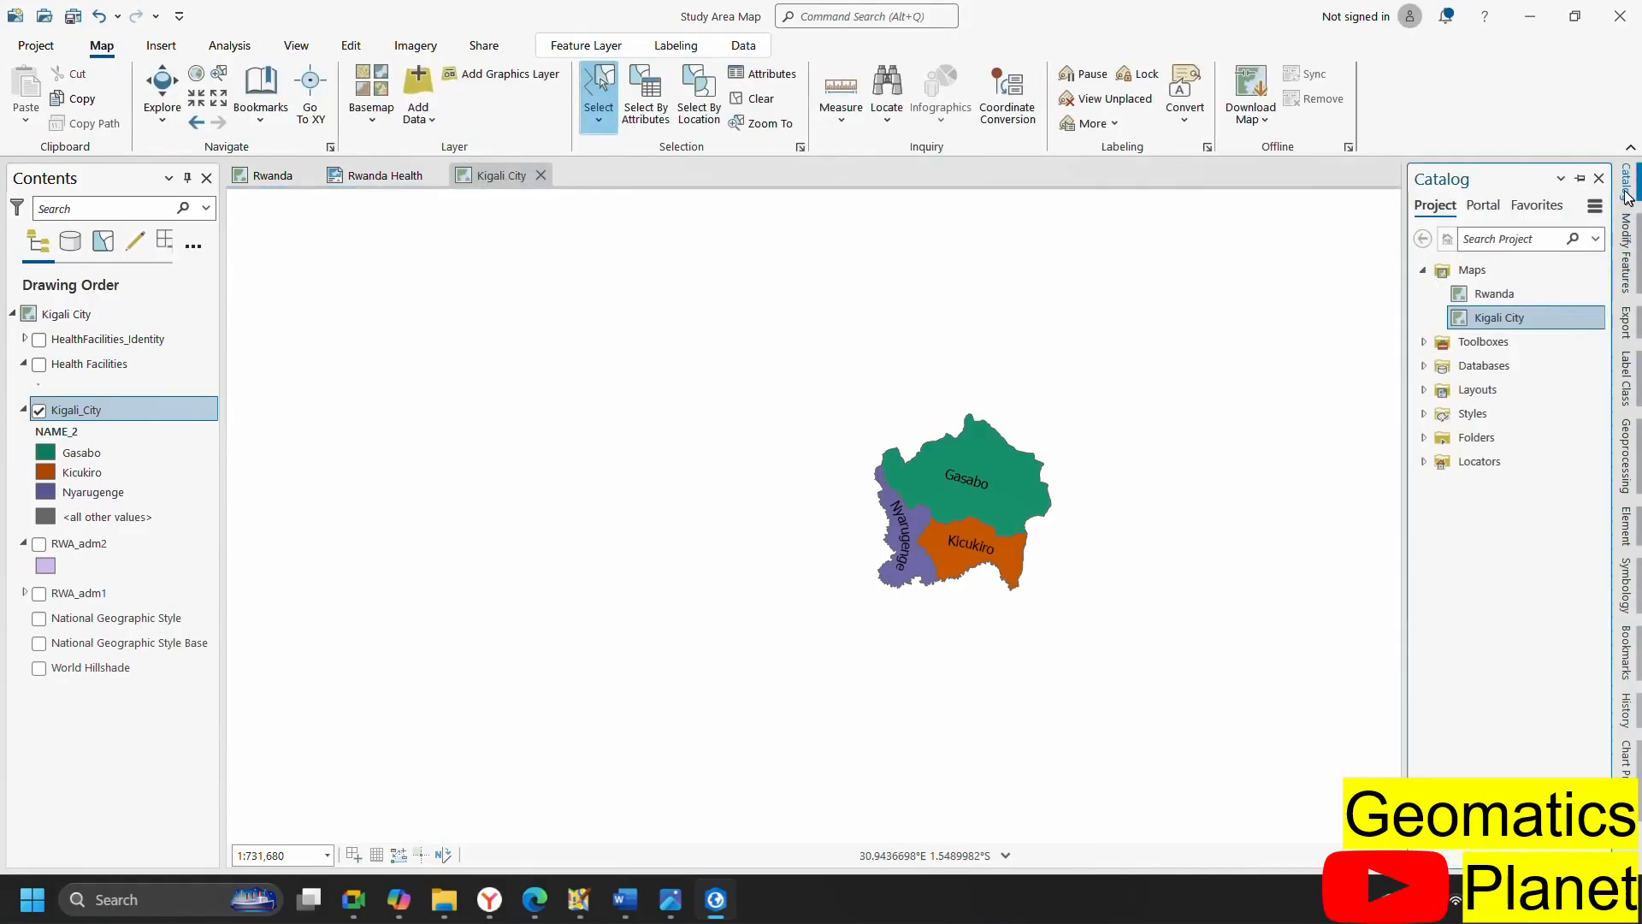
pyautogui.rightClick(1507, 317)
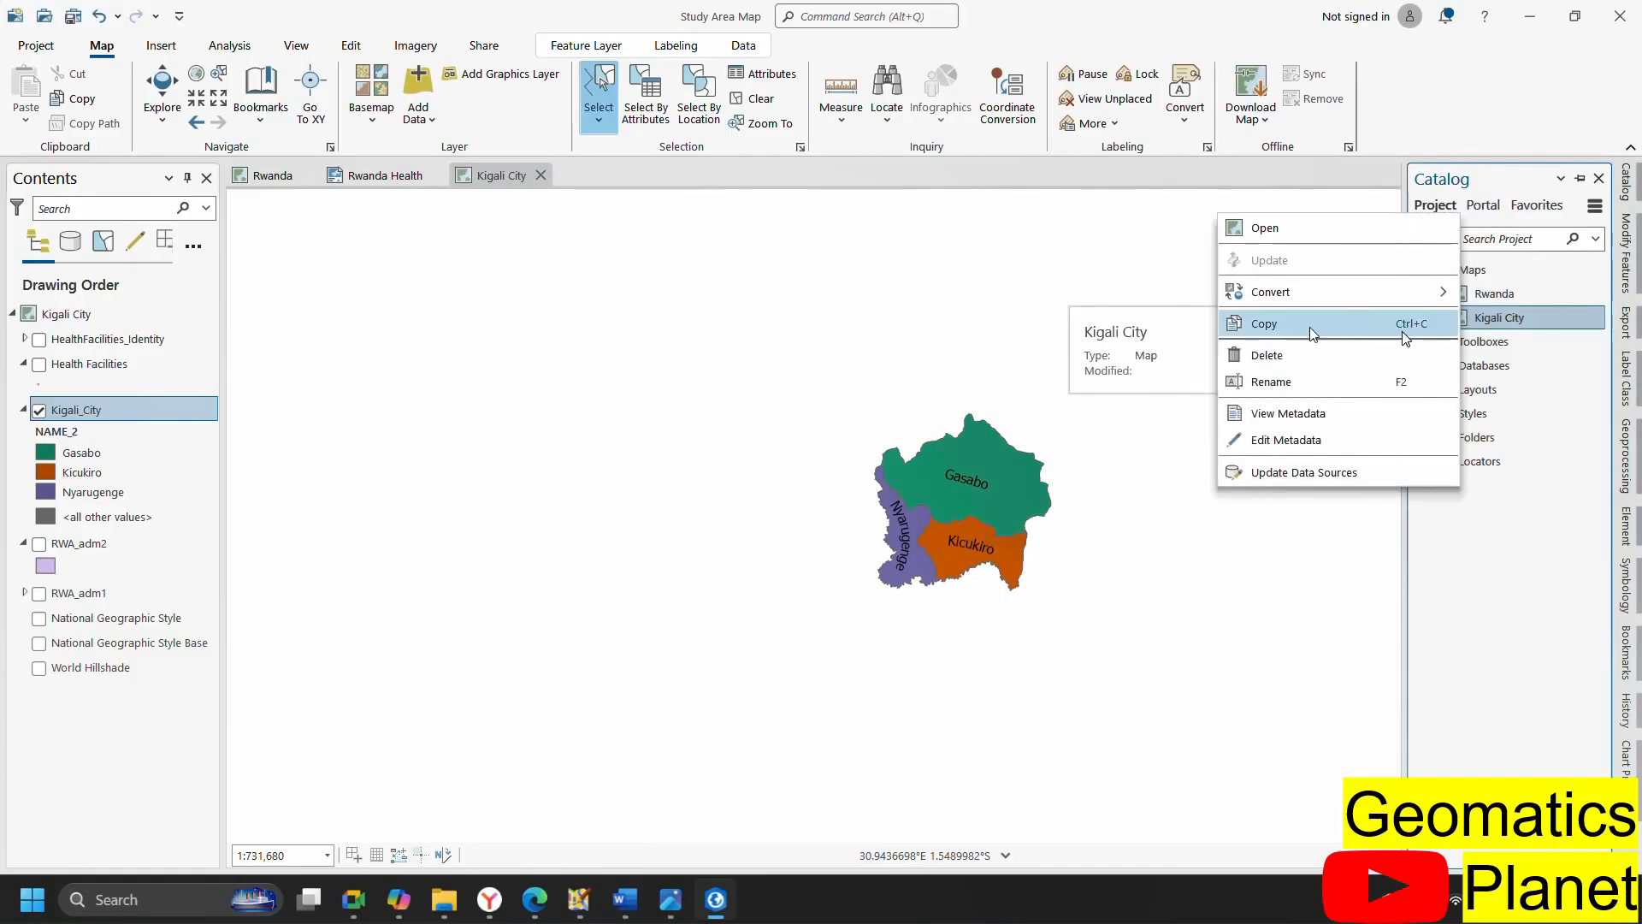
pyautogui.click(1305, 330)
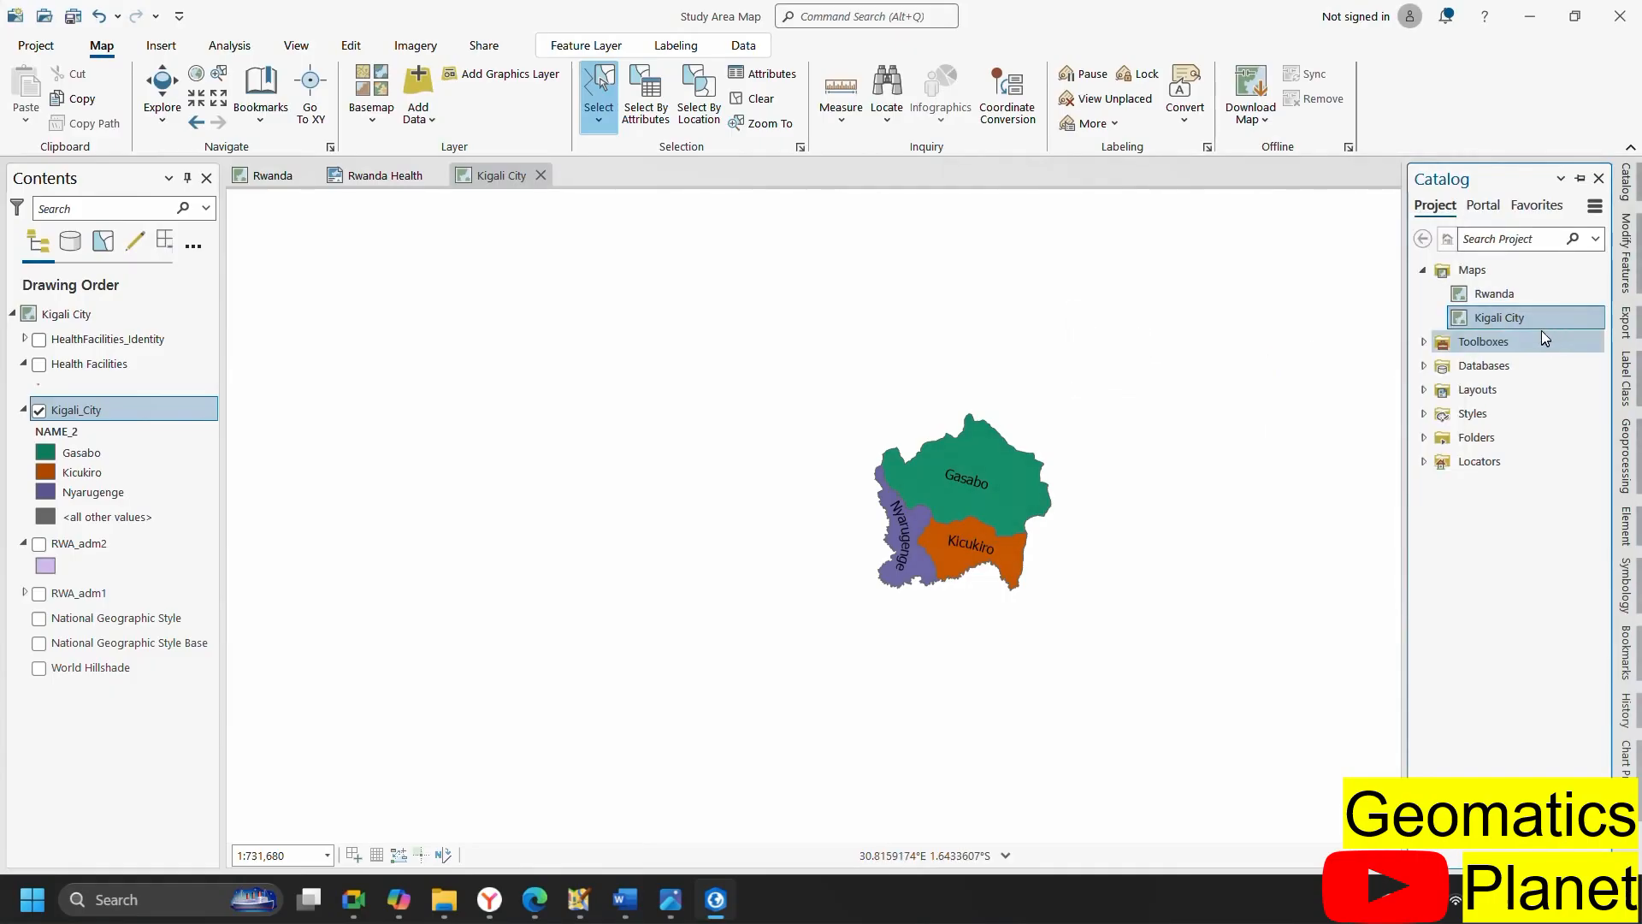
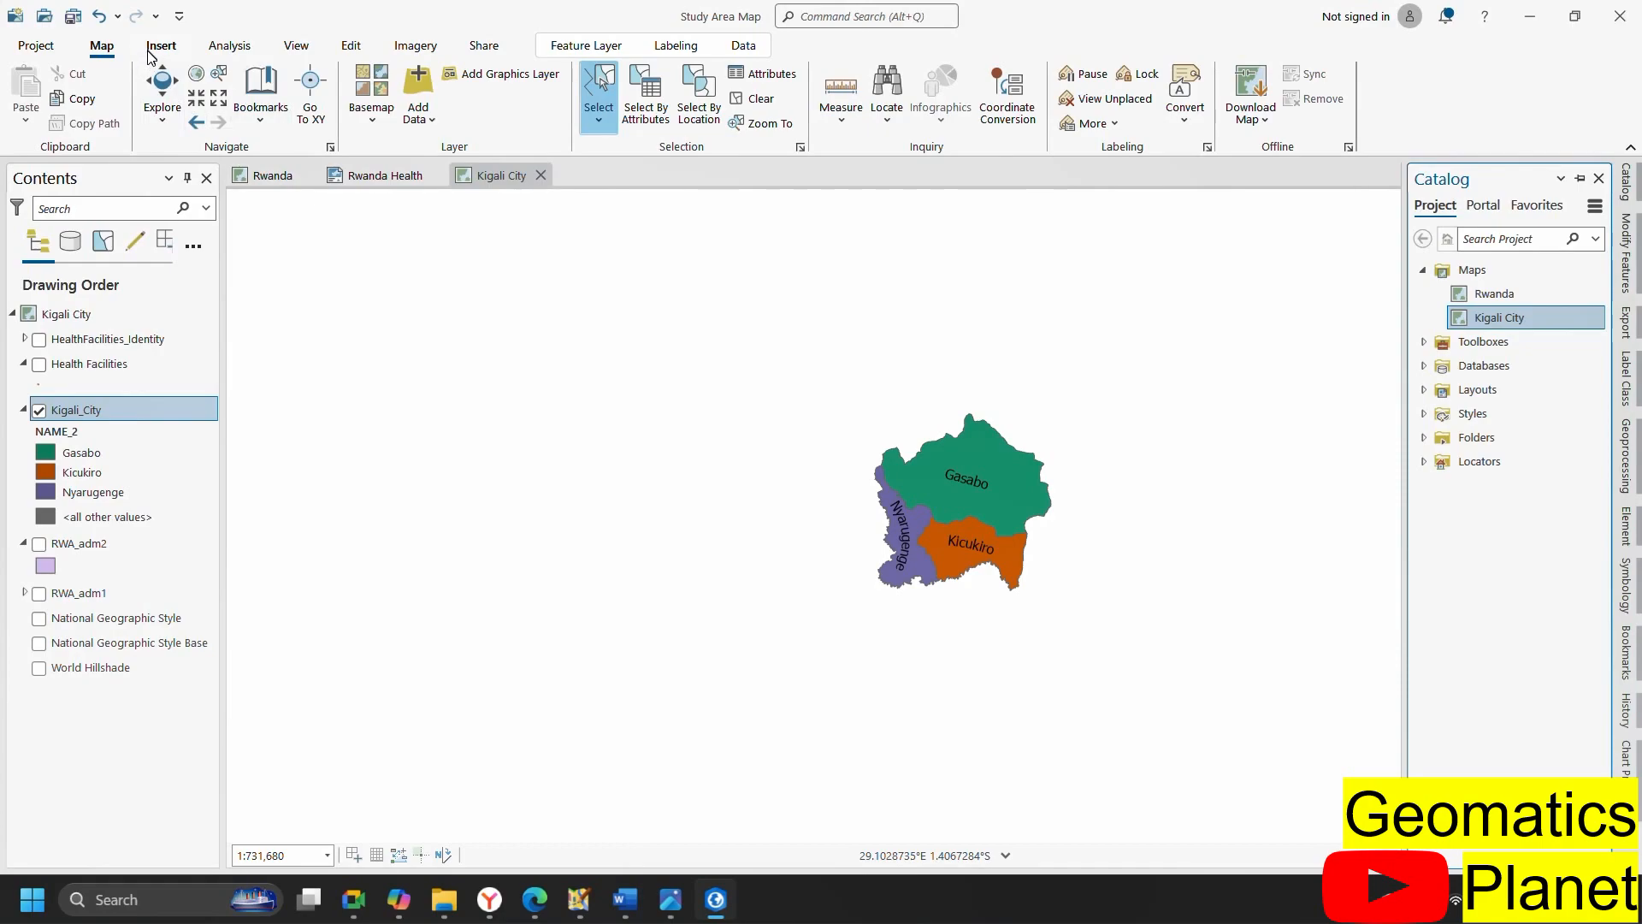
# Return to the Rwanda Health layout and add a new two-dimensional map to the project
pyautogui.click(398, 175)
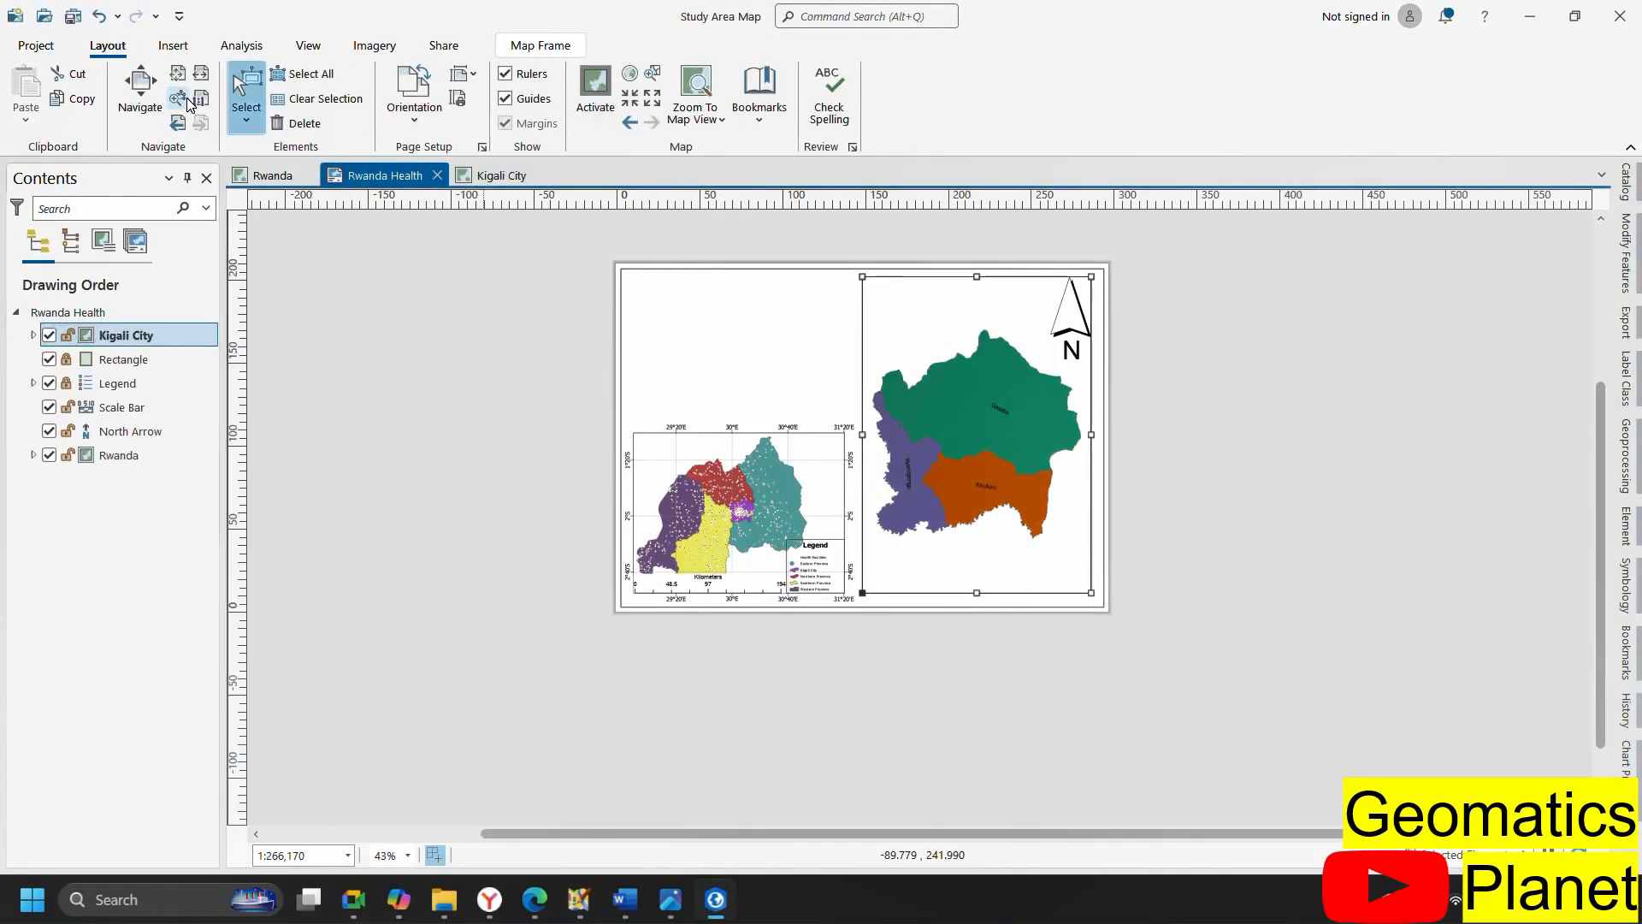
pyautogui.click(172, 45)
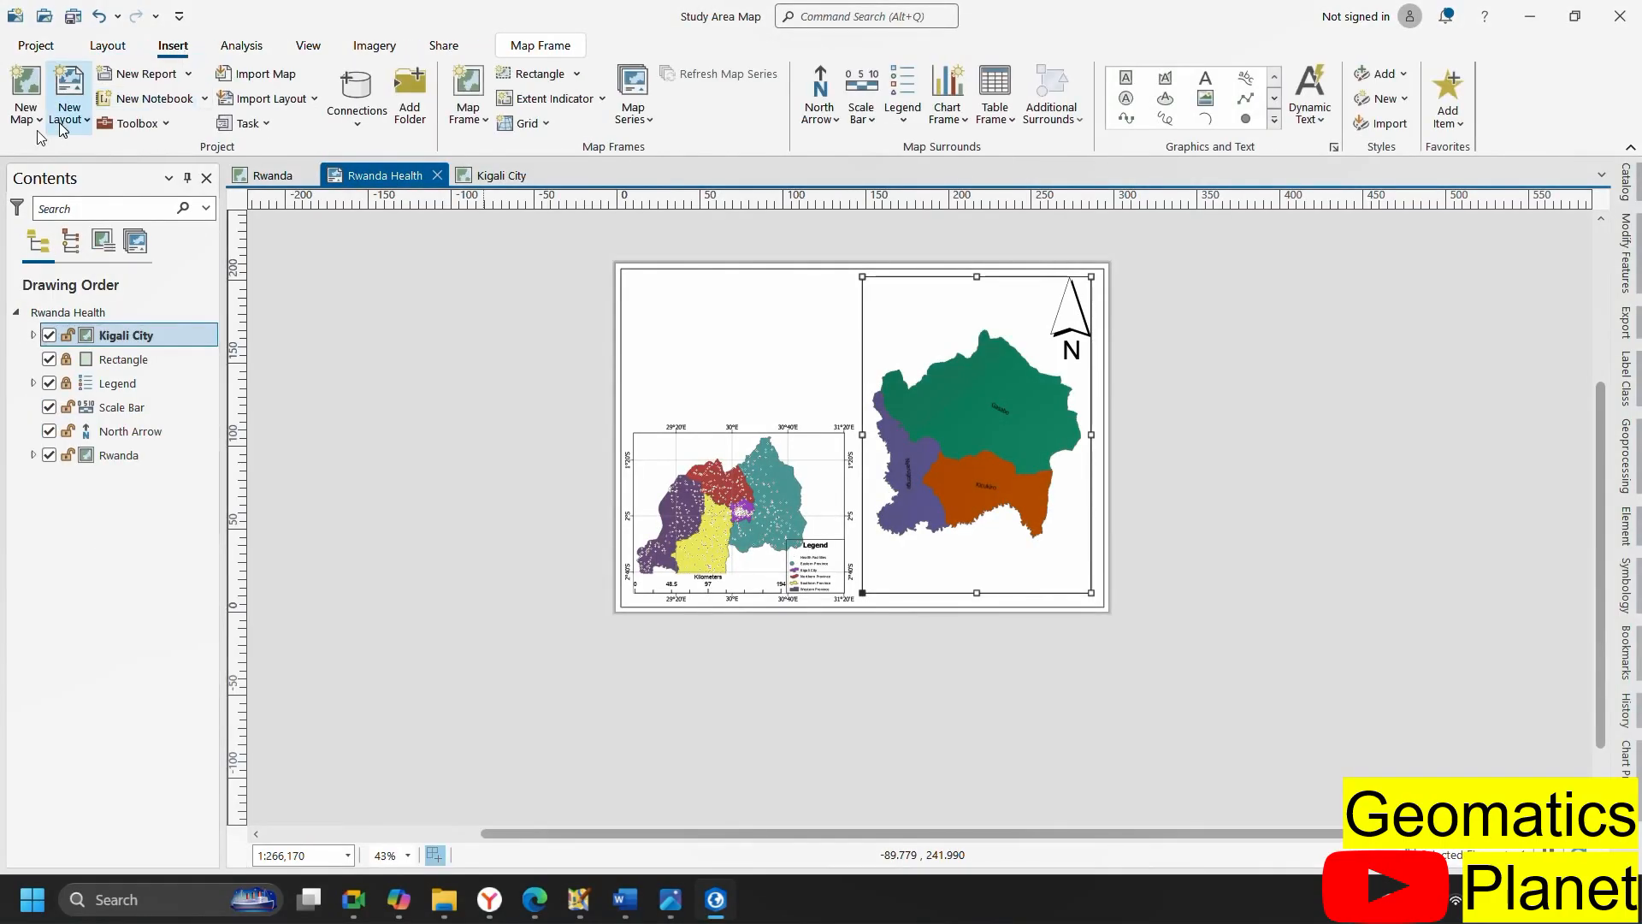
pyautogui.click(28, 125)
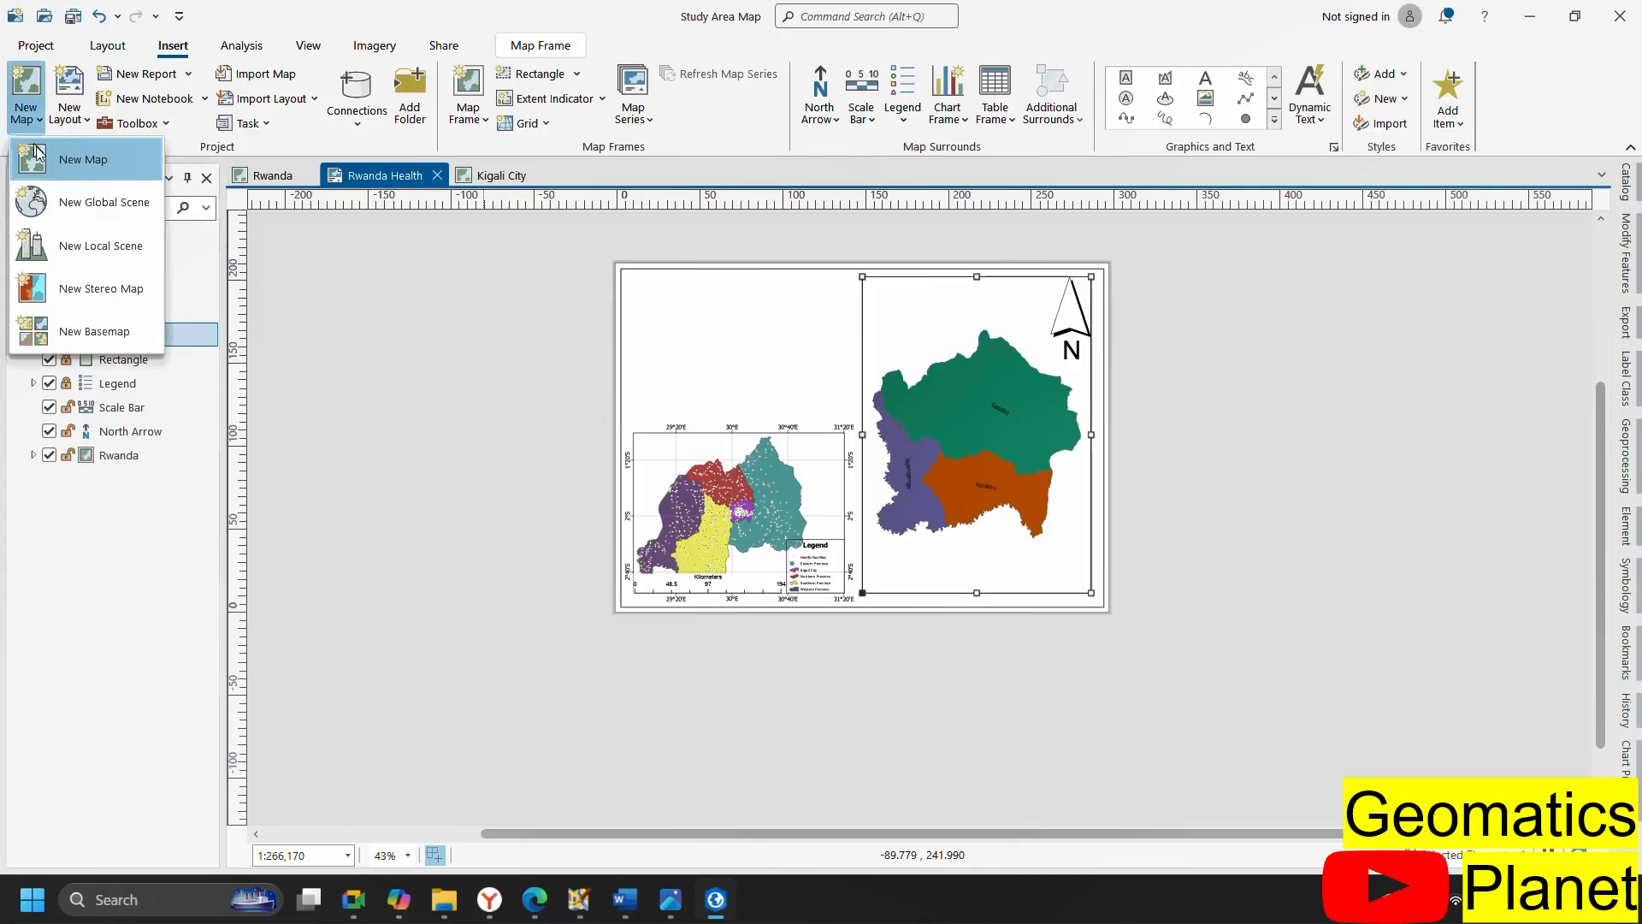
pyautogui.click(53, 159)
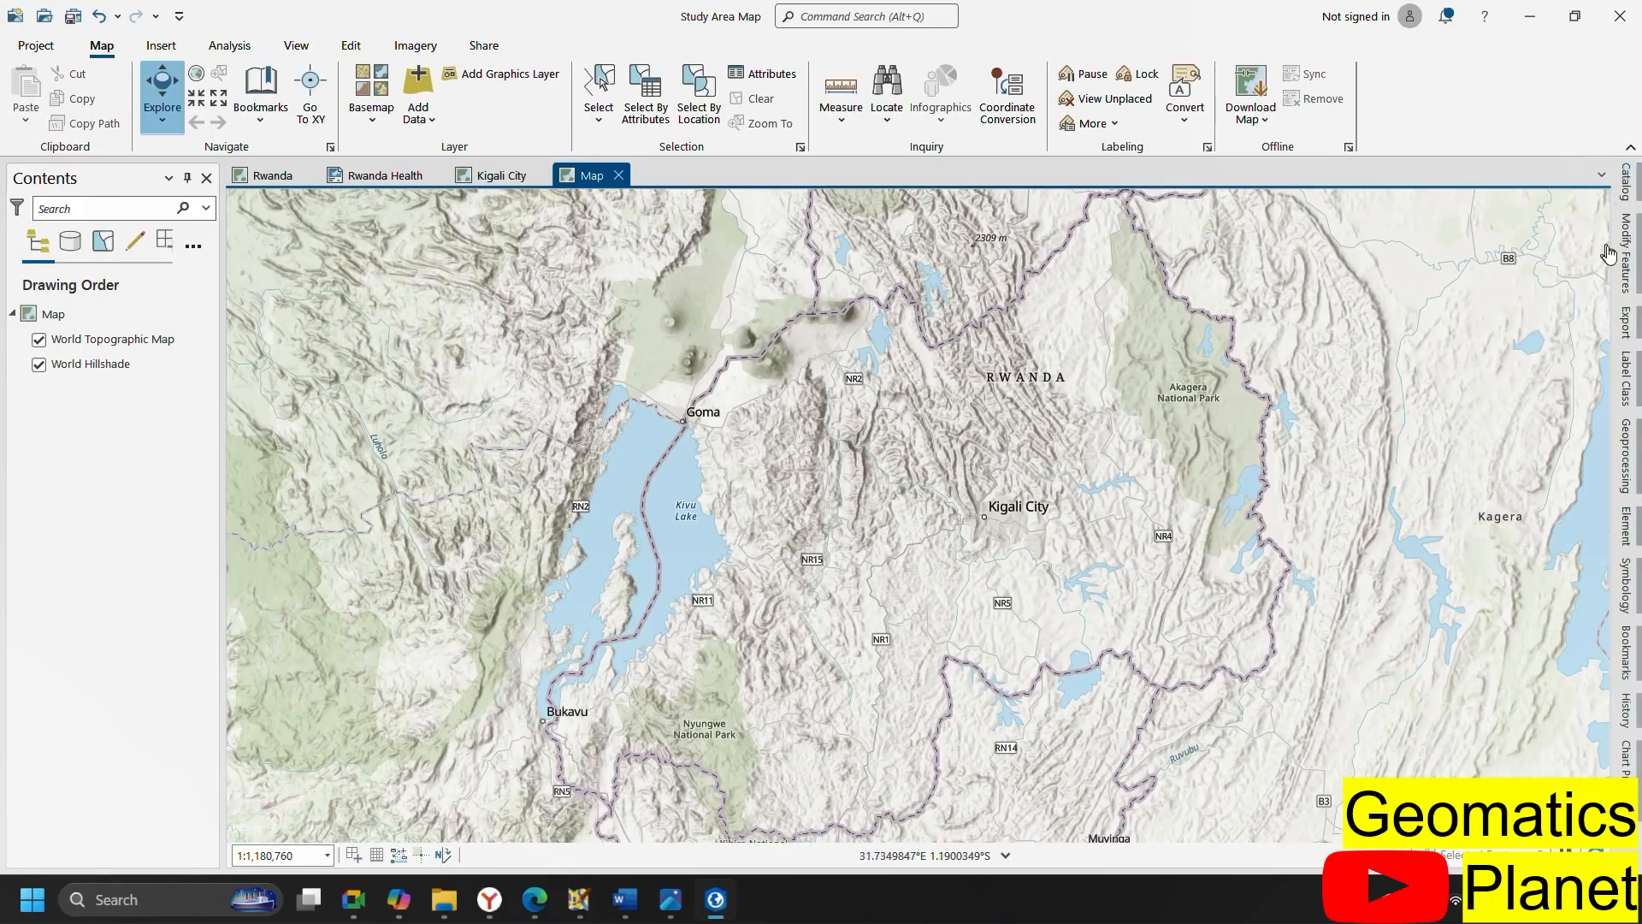
# Rename the new map as Africa in its map properties
pyautogui.click(1627, 184)
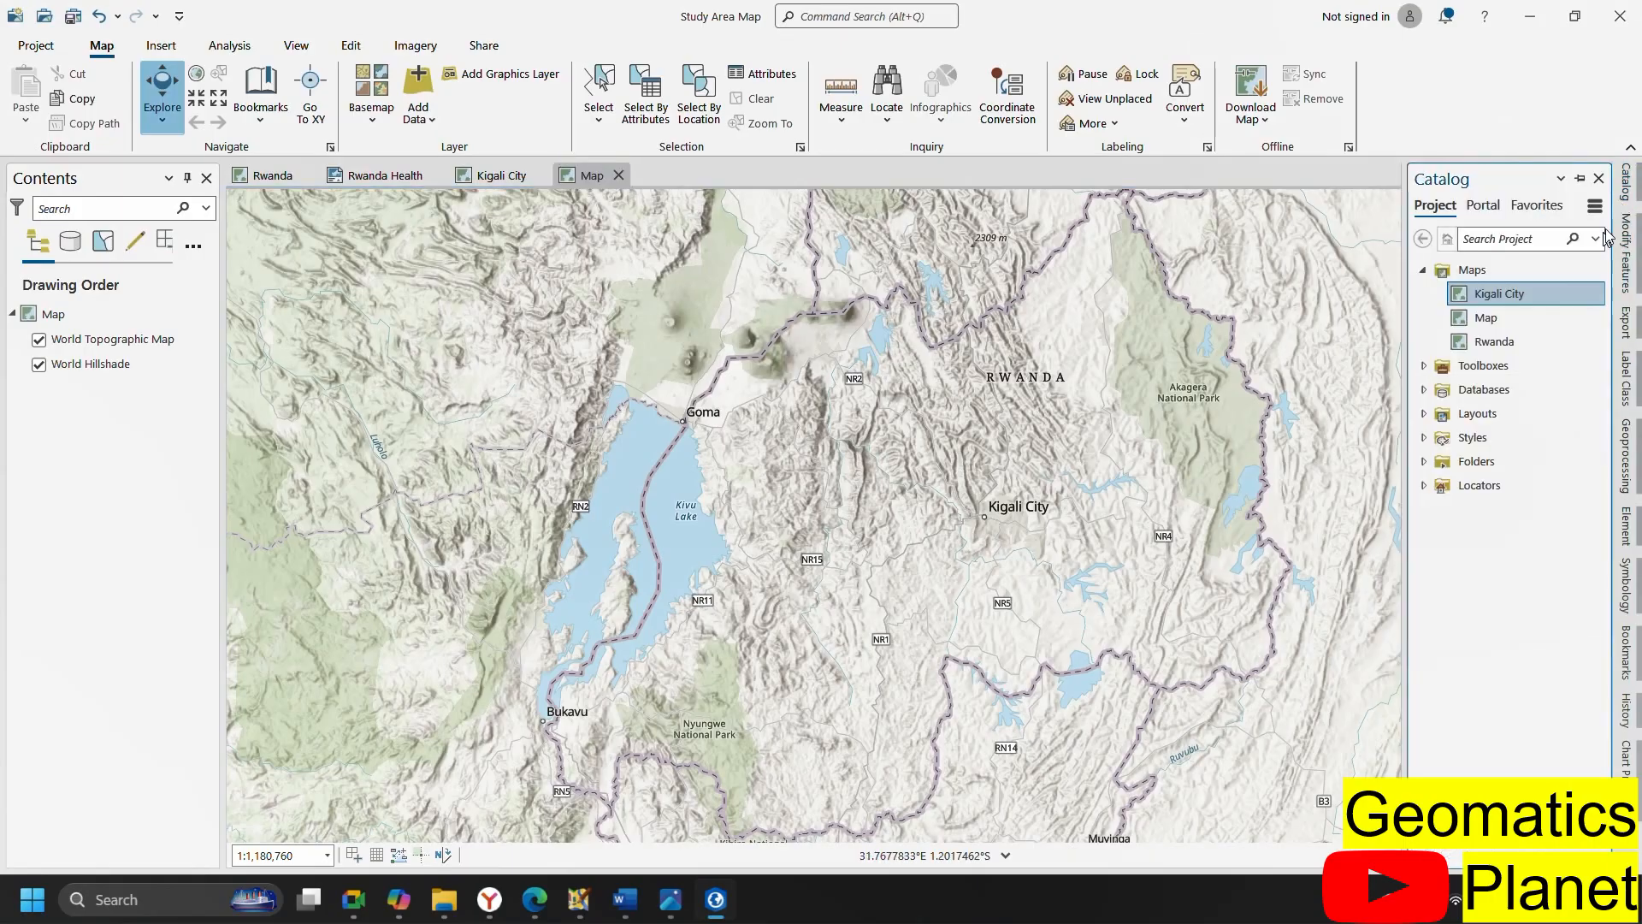
pyautogui.rightClick(1487, 324)
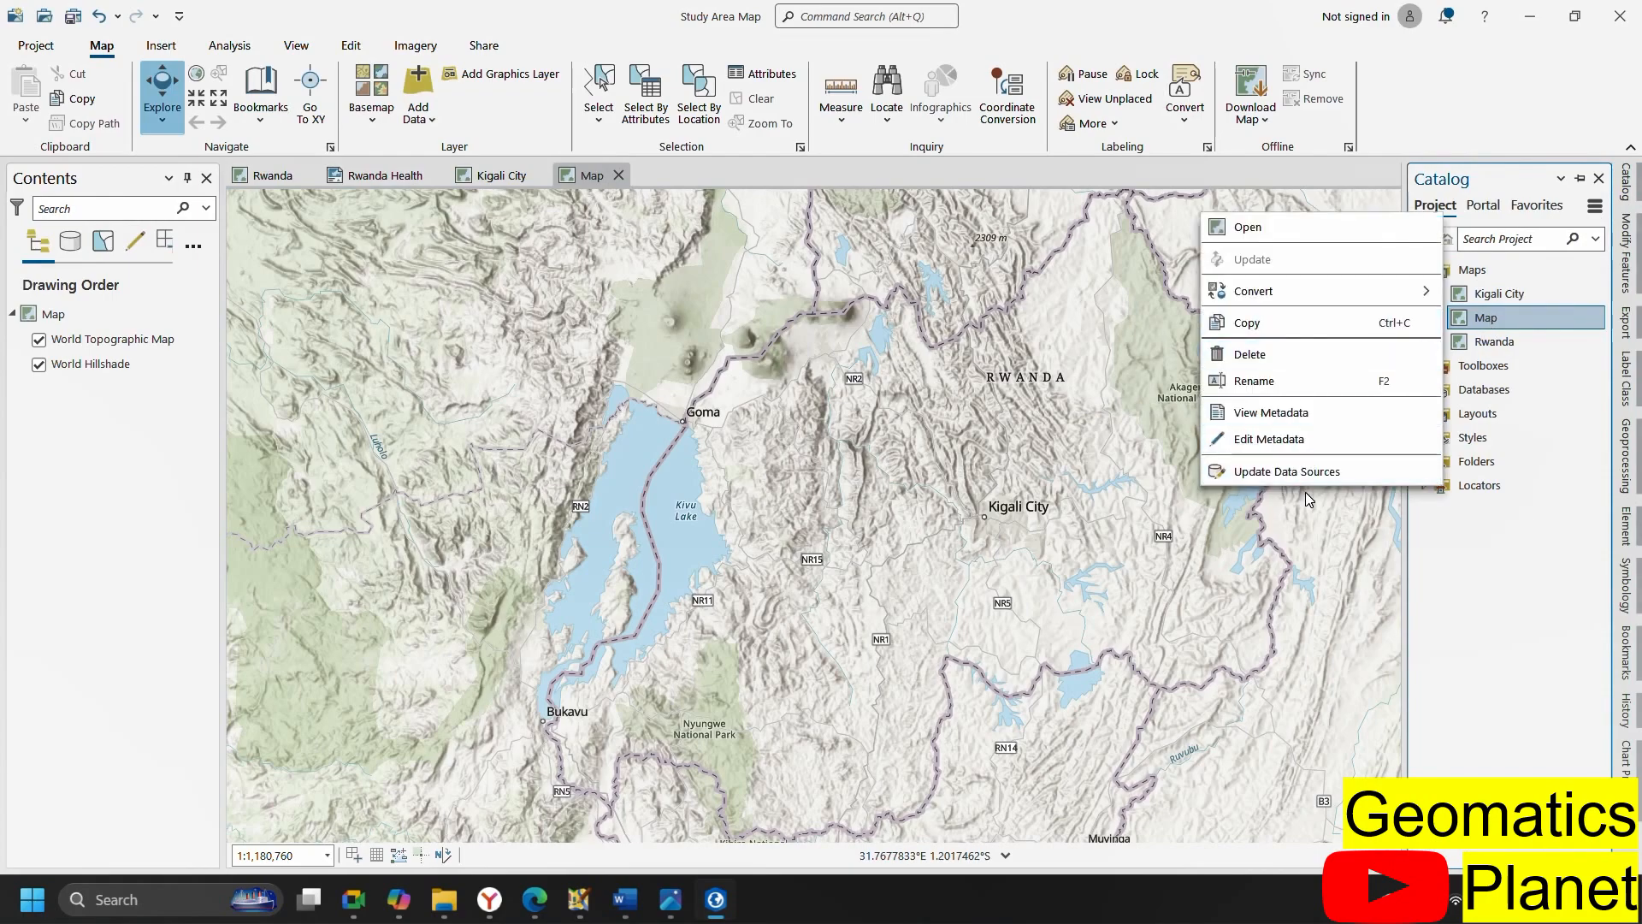
pyautogui.click(64, 319)
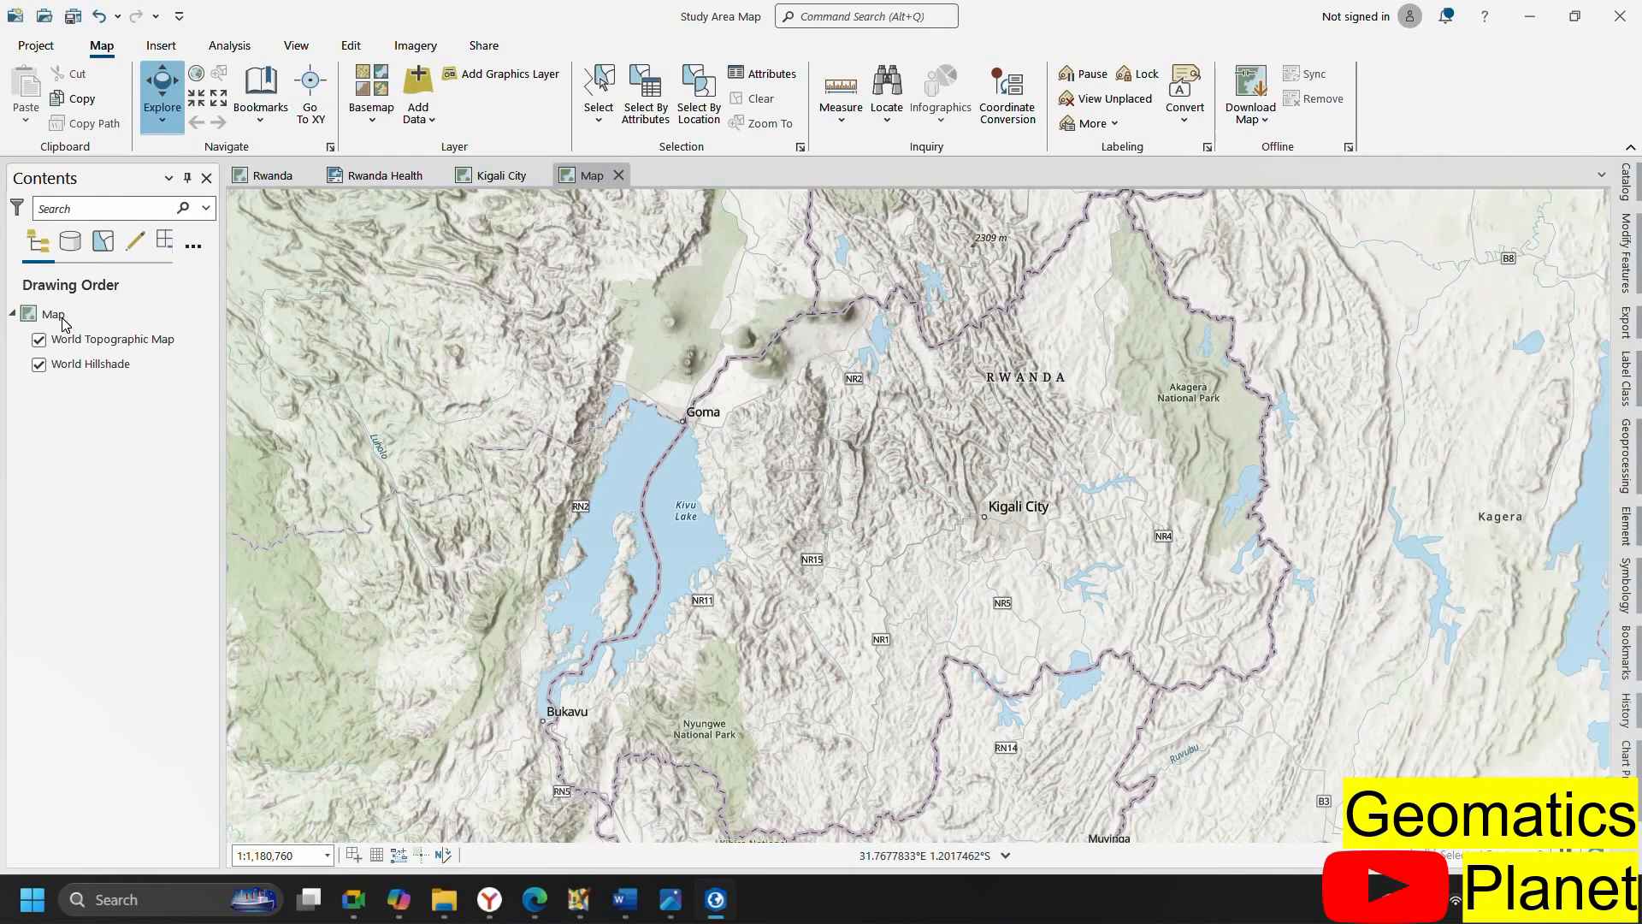
pyautogui.rightClick(65, 321)
pyautogui.click(219, 792)
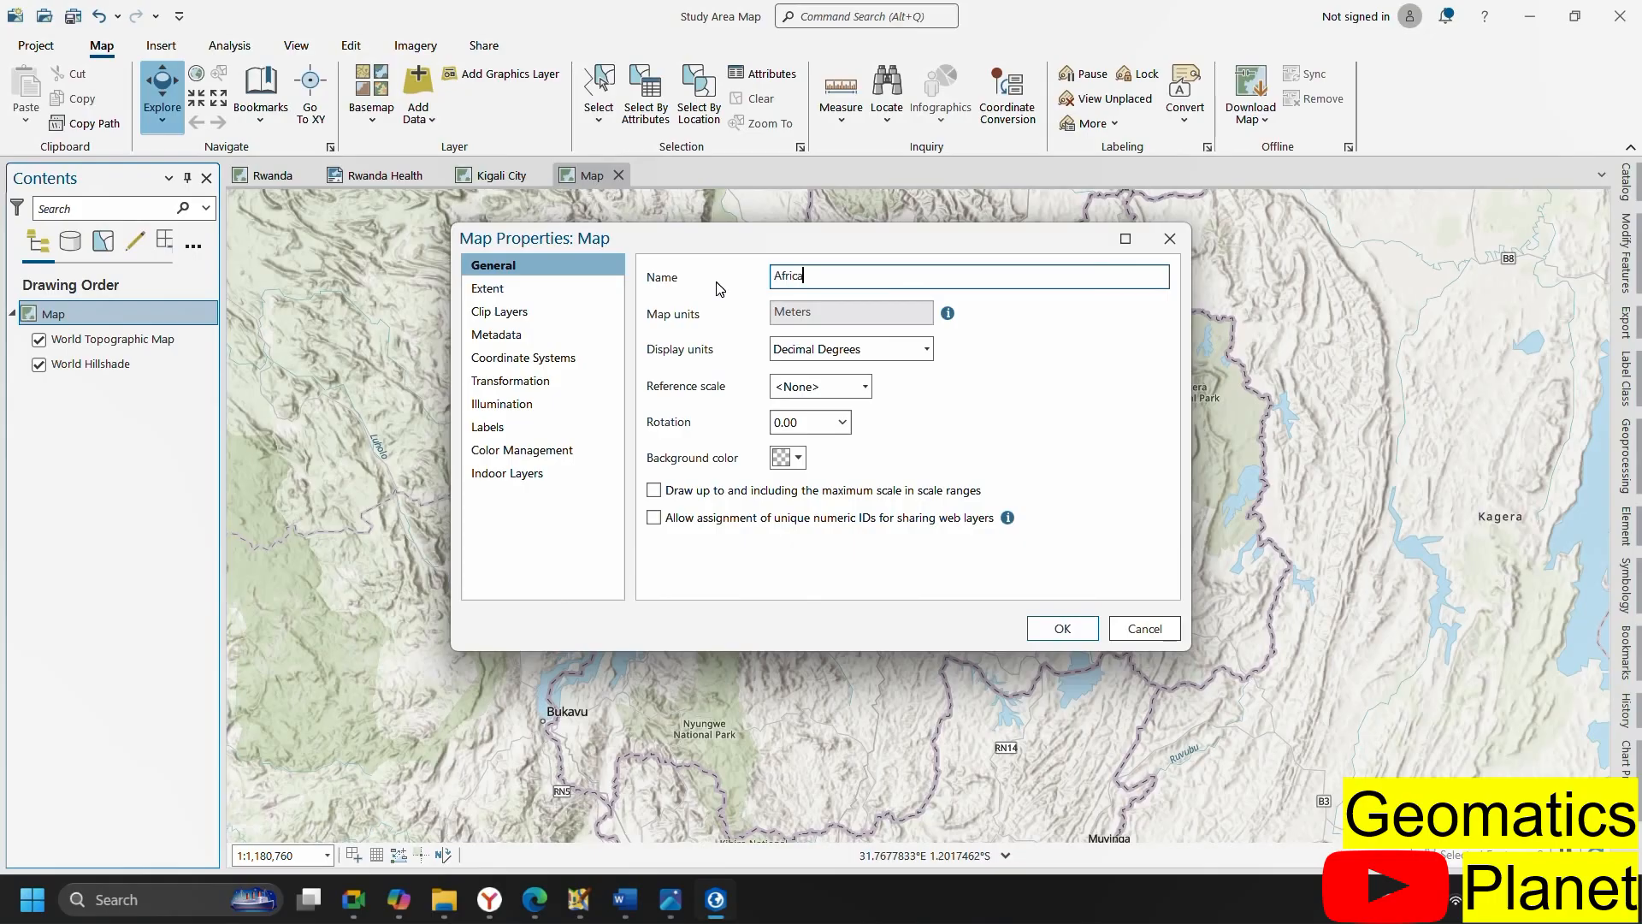
pyautogui.write('Africa')
pyautogui.click(1050, 631)
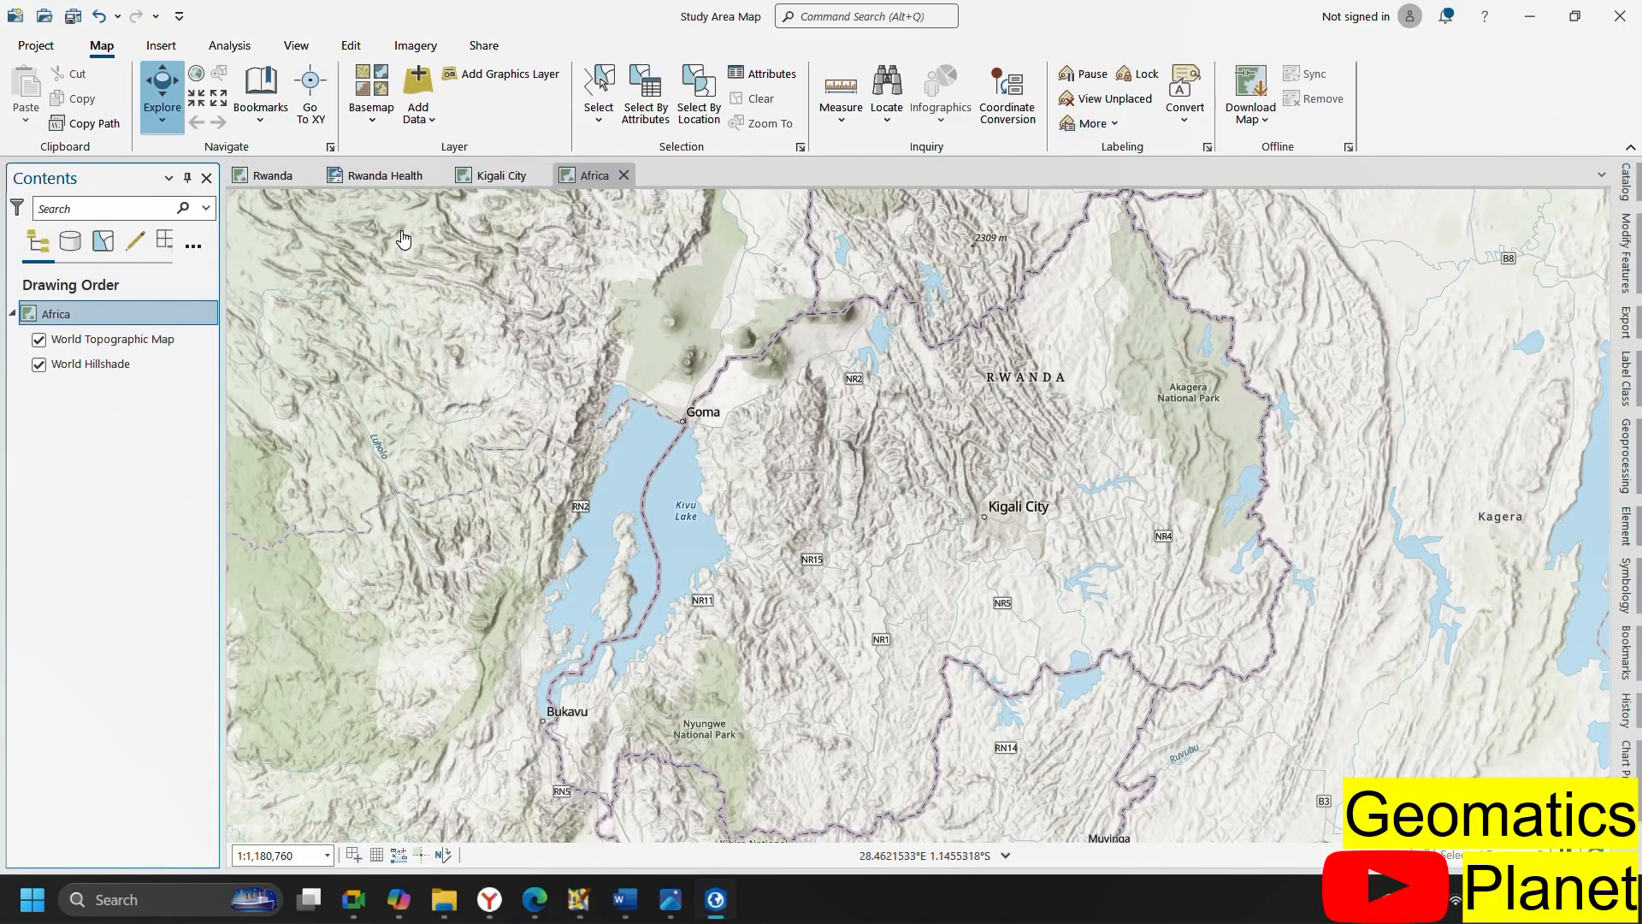
# Start adding data to the Africa map
pyautogui.click(375, 181)
pyautogui.scroll(-3, 753, 462)
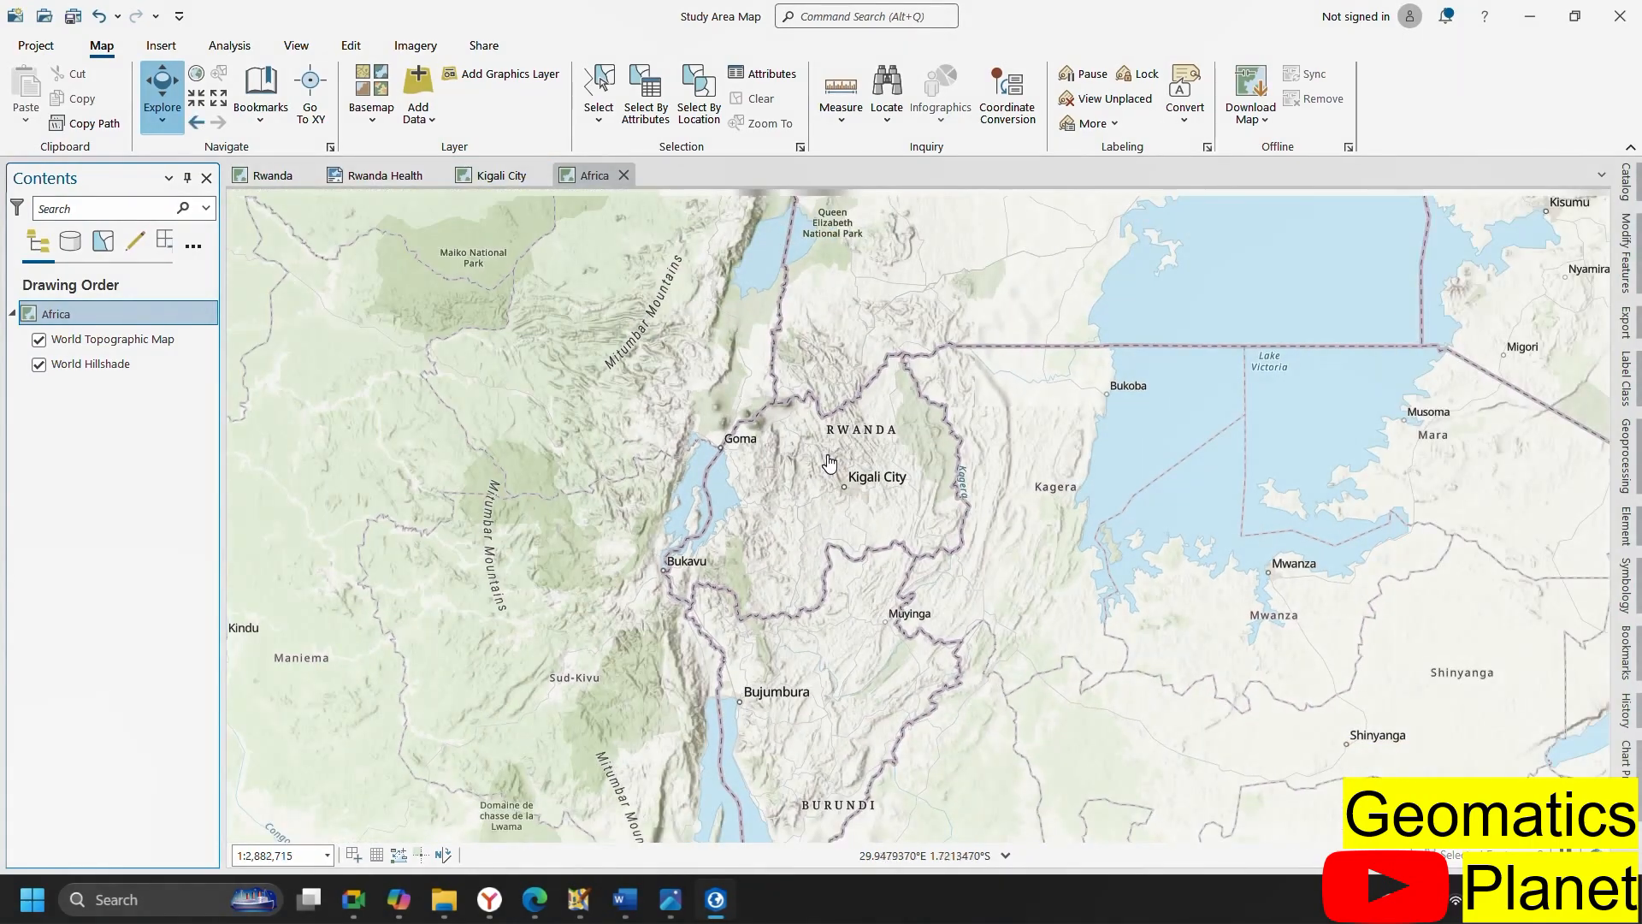
pyautogui.rightClick(72, 316)
pyautogui.click(86, 331)
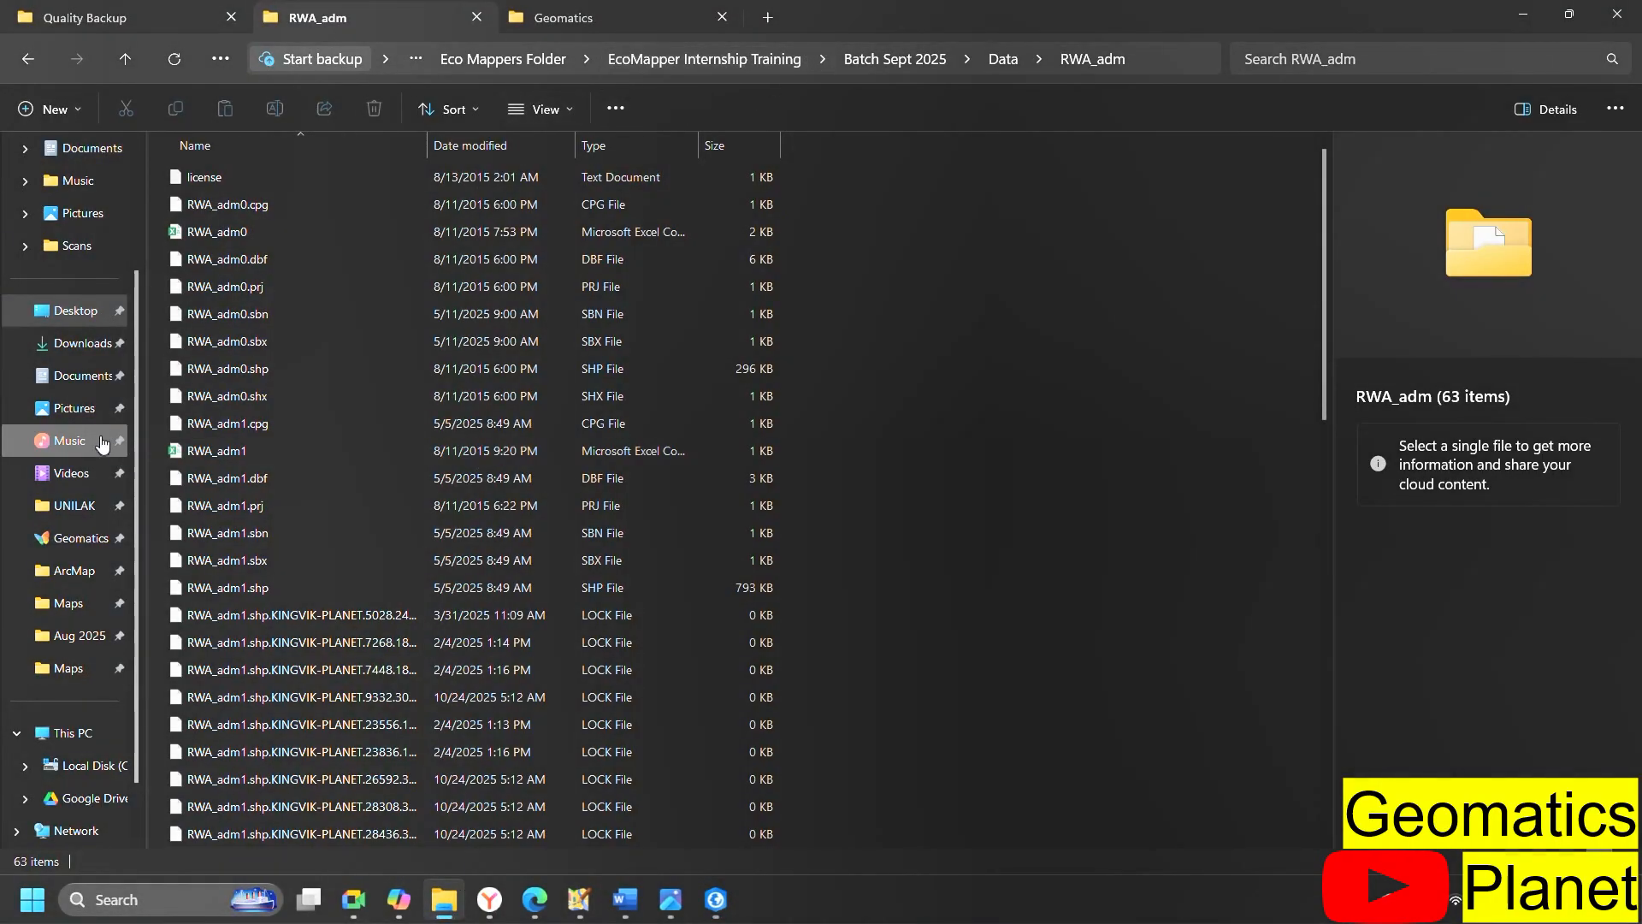
# Switch to File Explorer and open the surveyor's project folder inside the Geomatics folder
pyautogui.click(80, 540)
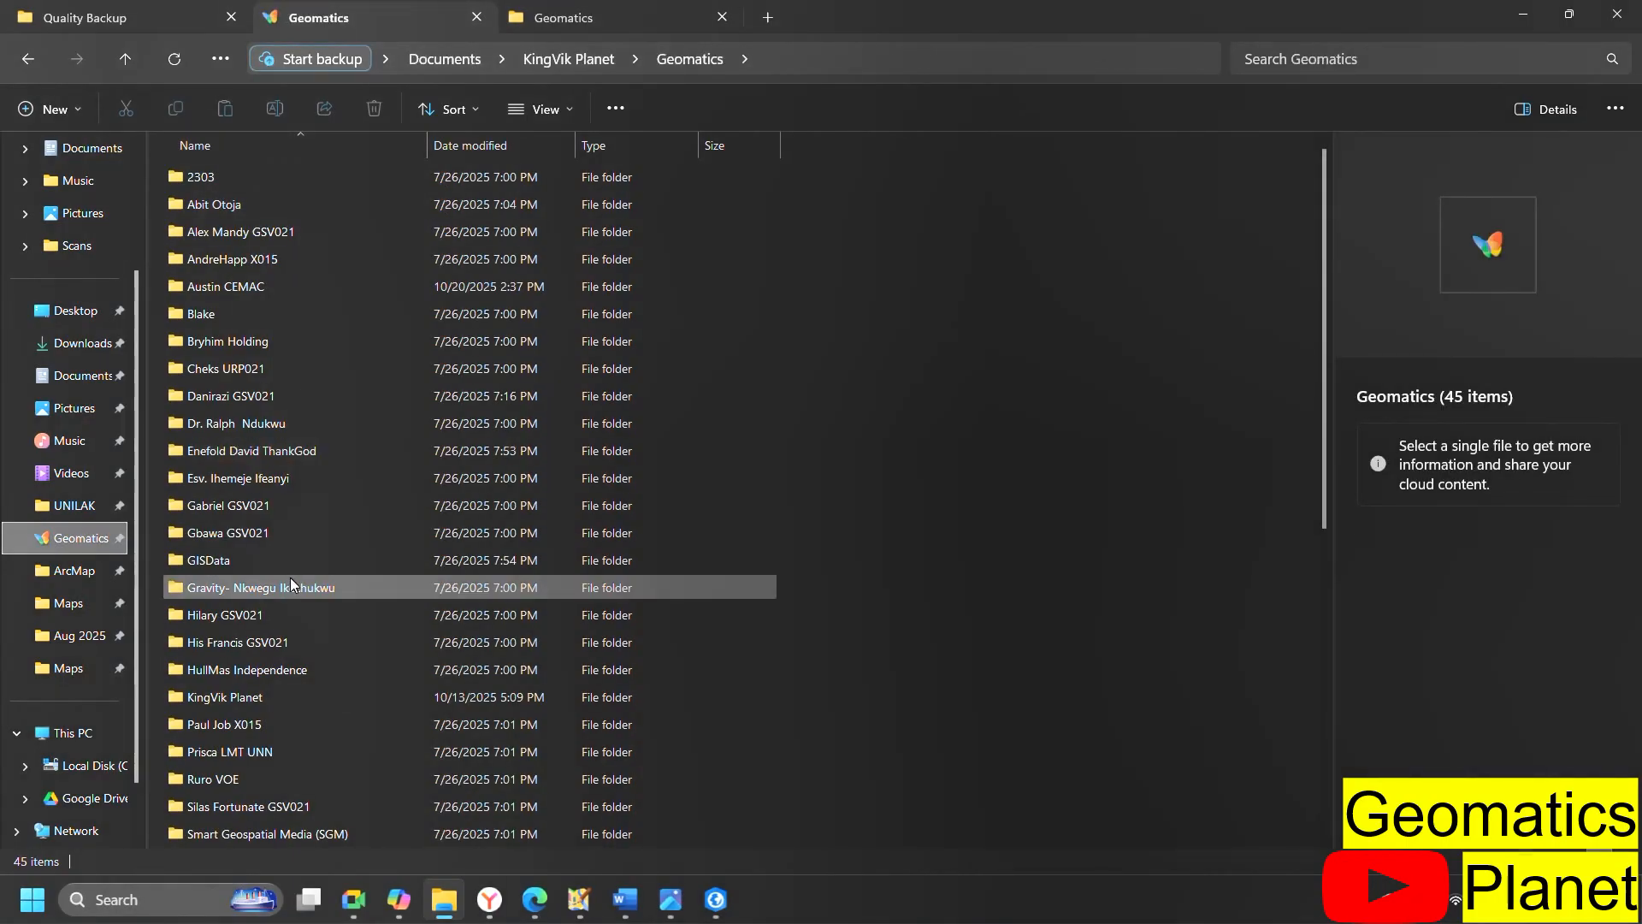
pyautogui.scroll(-3, 256, 667)
pyautogui.doubleClick(253, 671)
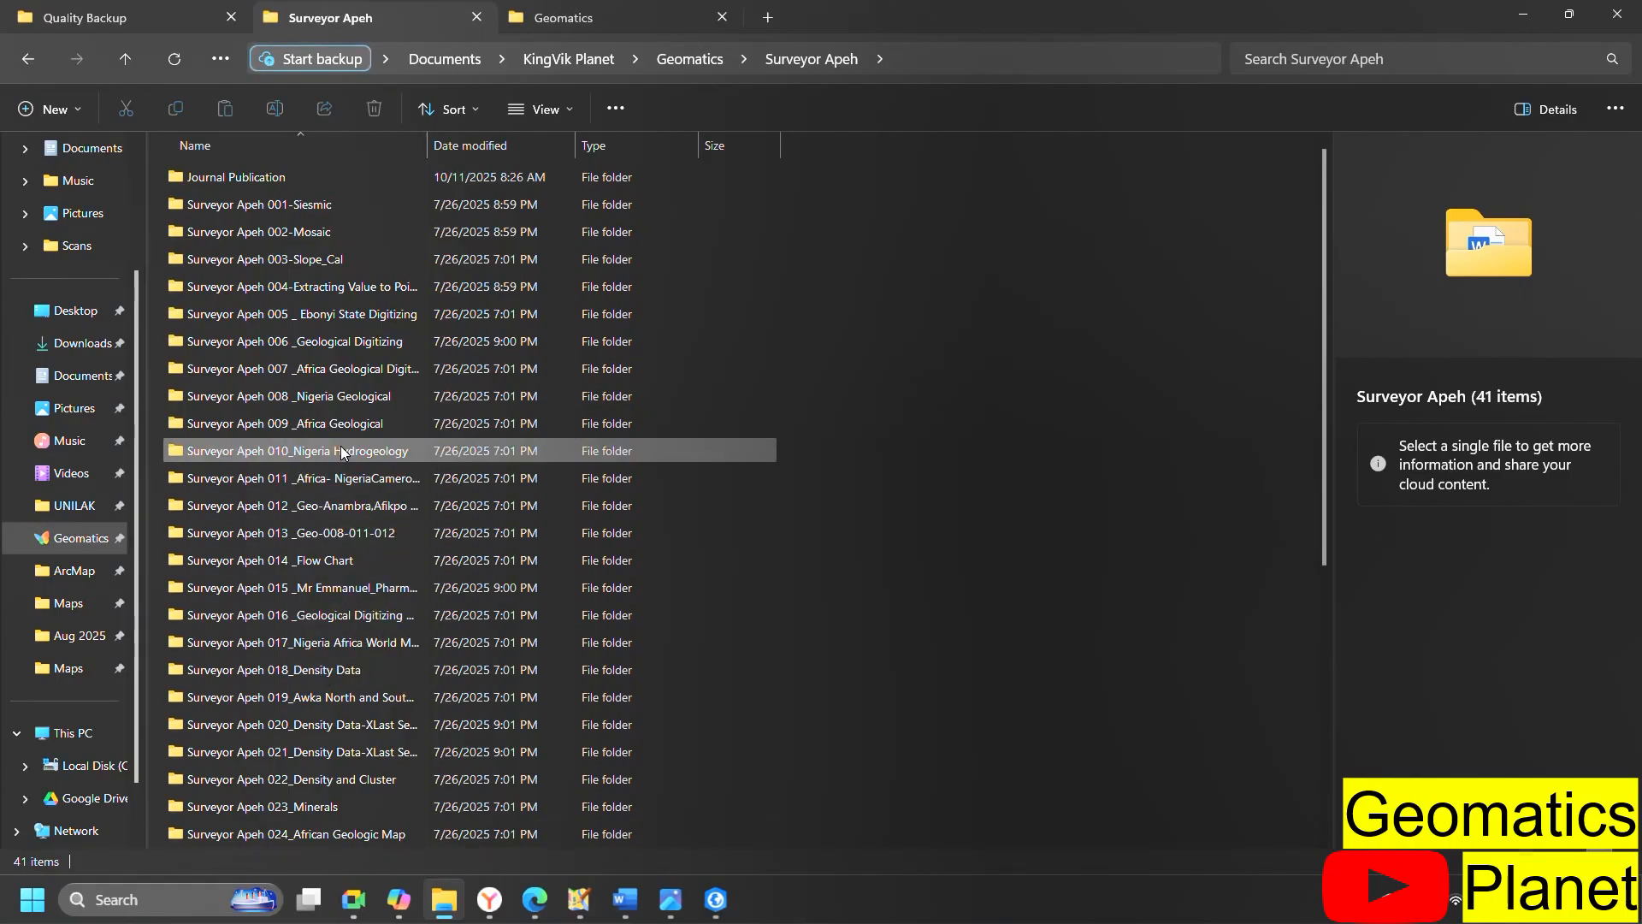
pyautogui.doubleClick(334, 423)
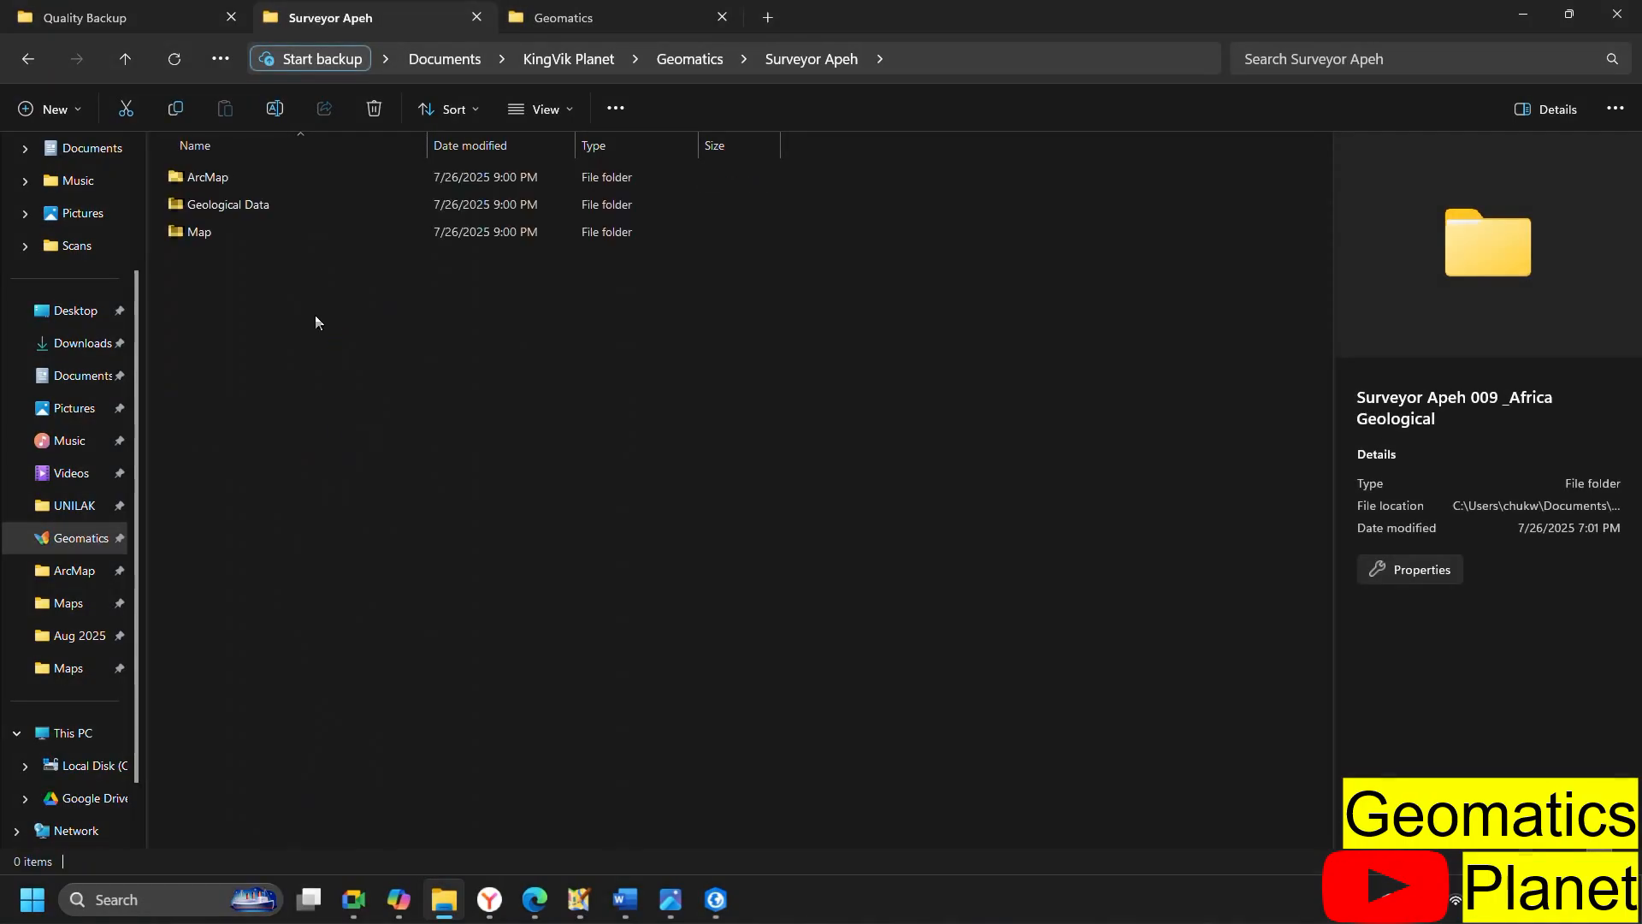
pyautogui.doubleClick(226, 203)
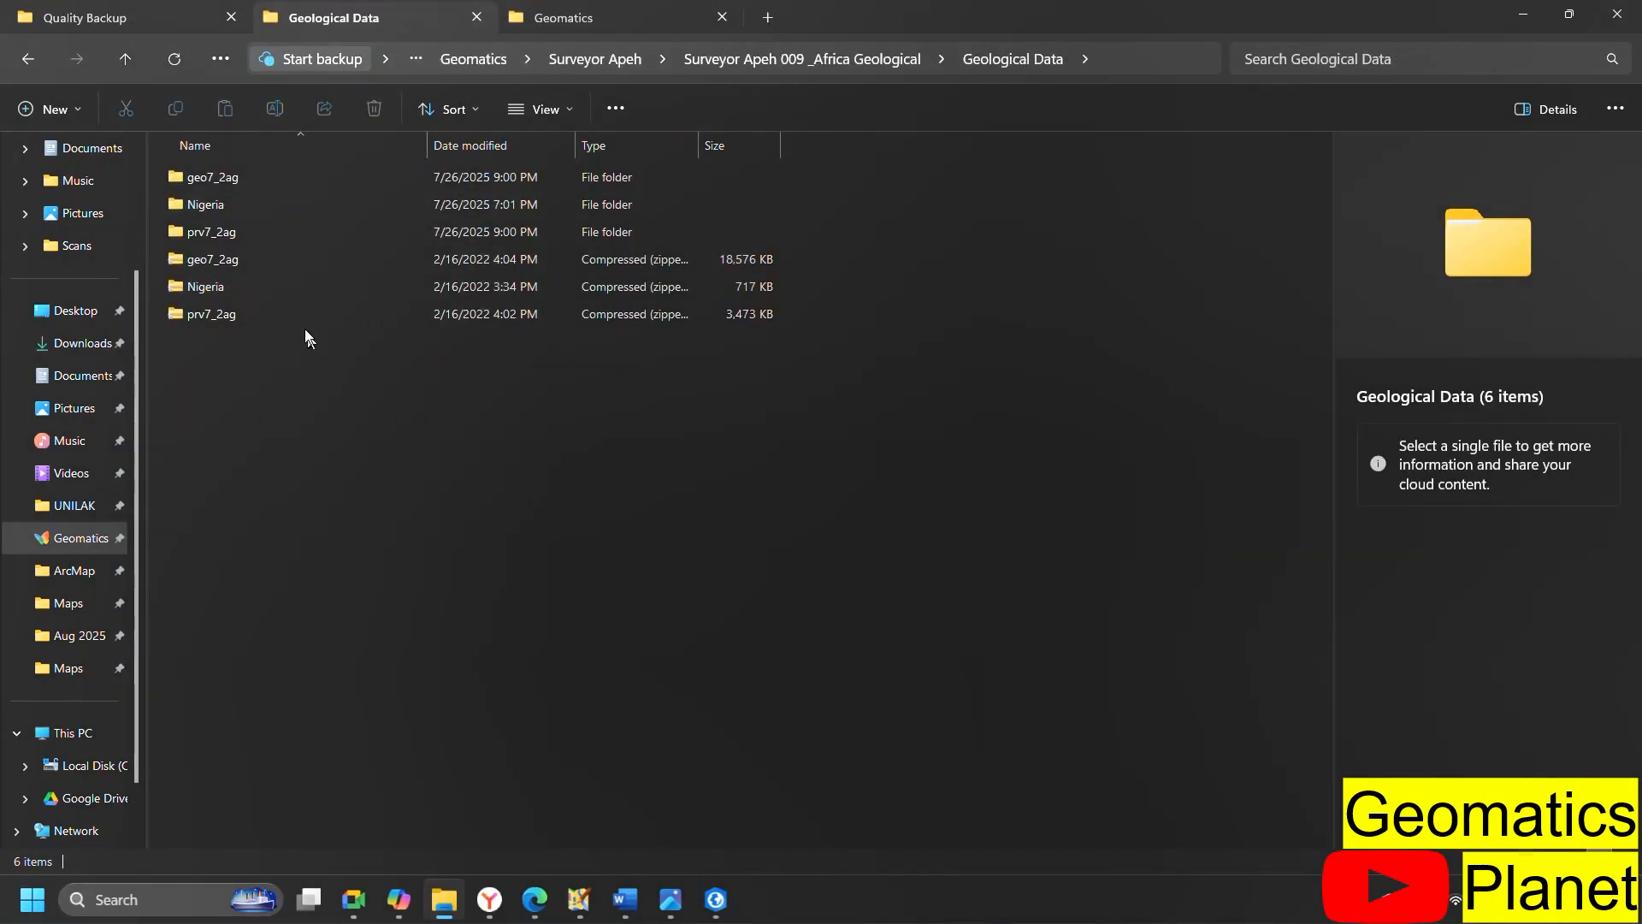
pyautogui.hotkey('alt', 'Left')
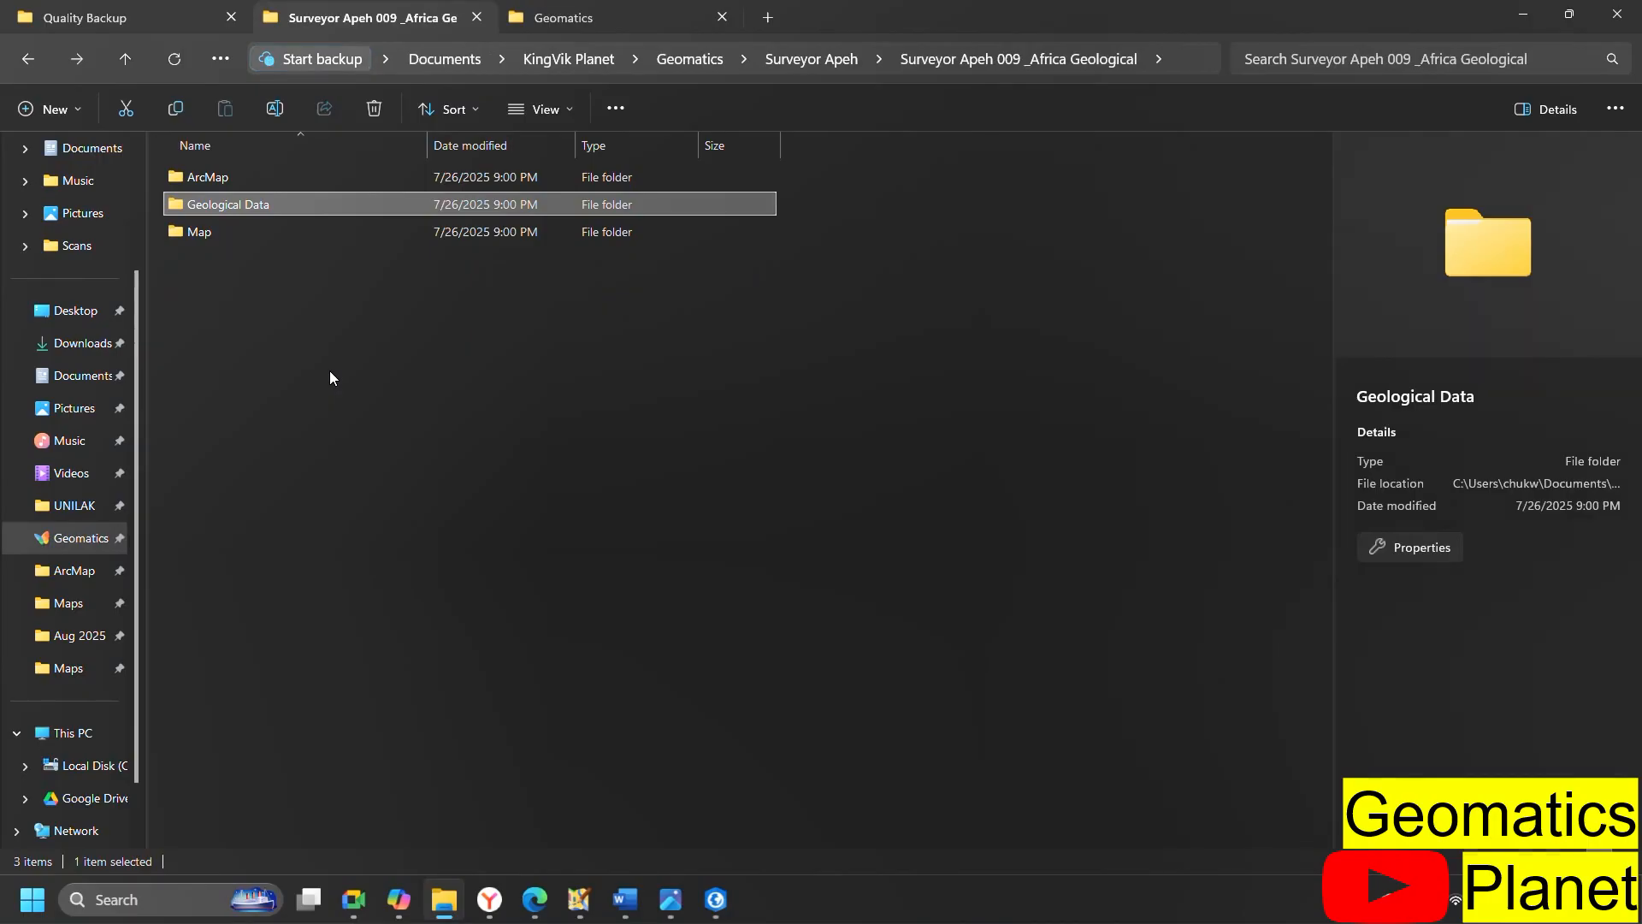
pyautogui.hotkey('alt', 'Left')
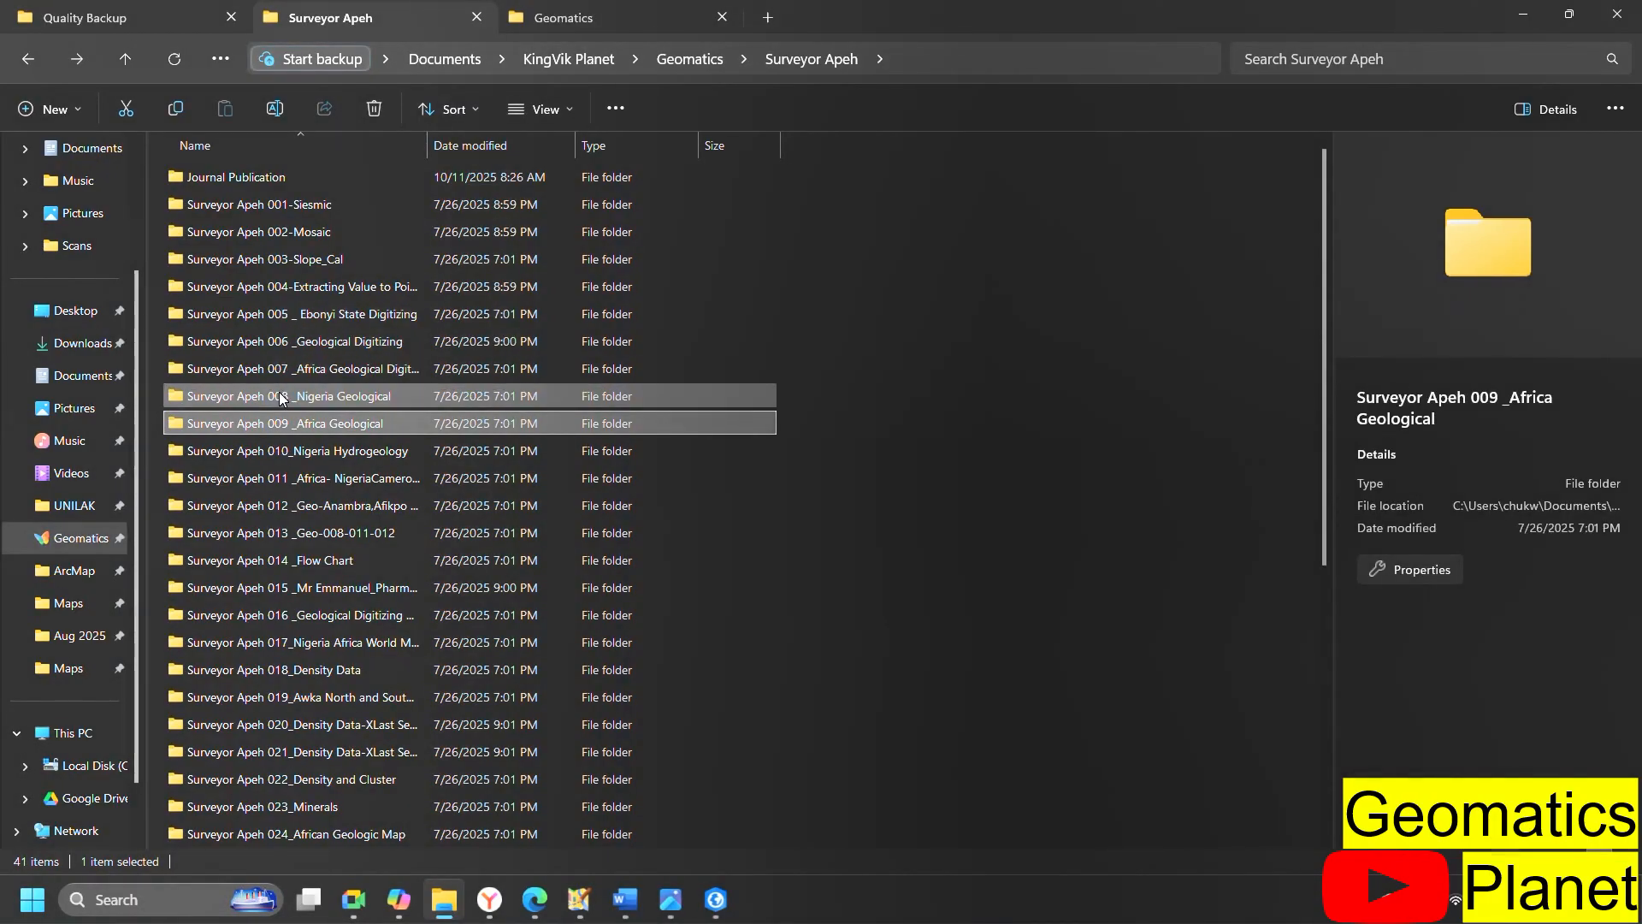
# Open the inner Africa_shapefile folder of the 008 Nigeria Geological project and copy its full path
pyautogui.doubleClick(278, 395)
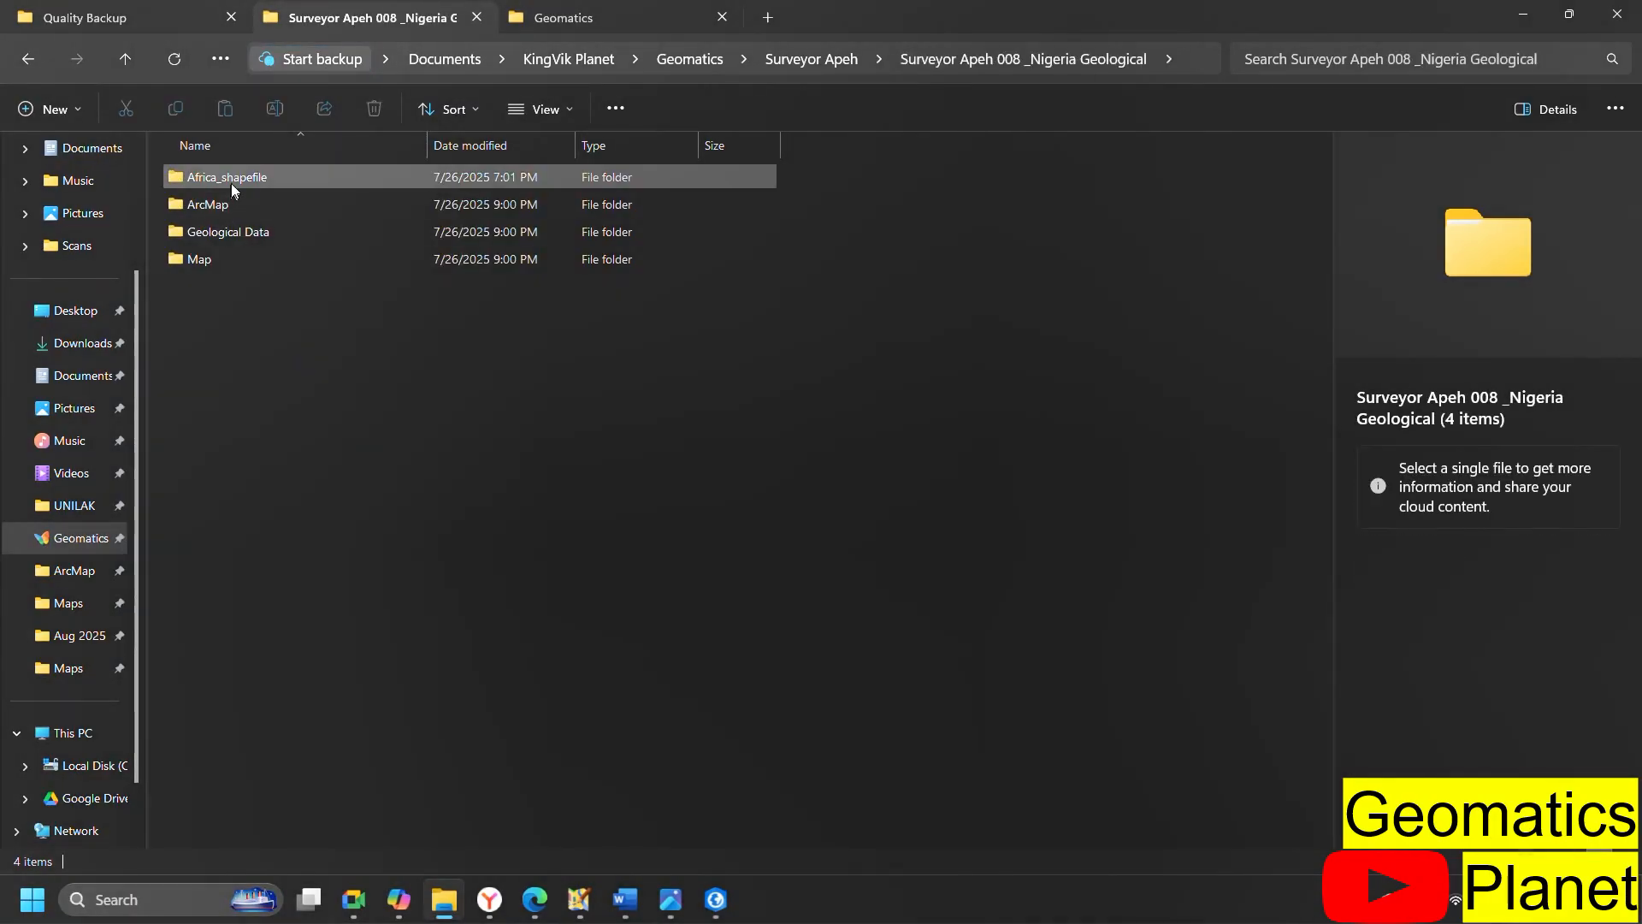
pyautogui.doubleClick(232, 182)
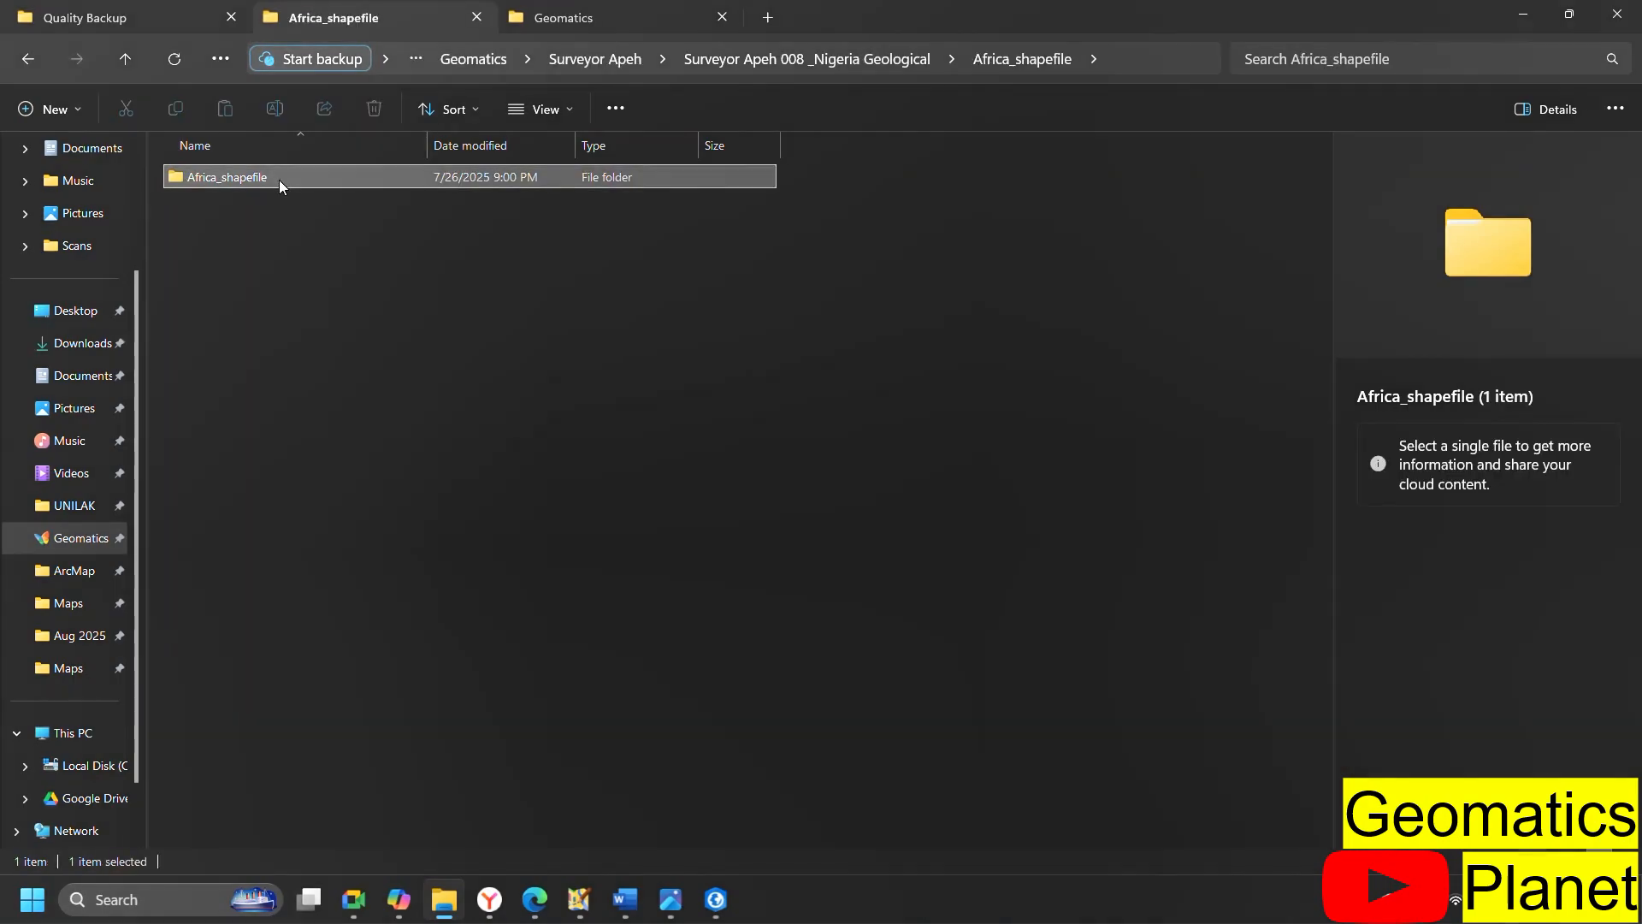
pyautogui.doubleClick(279, 180)
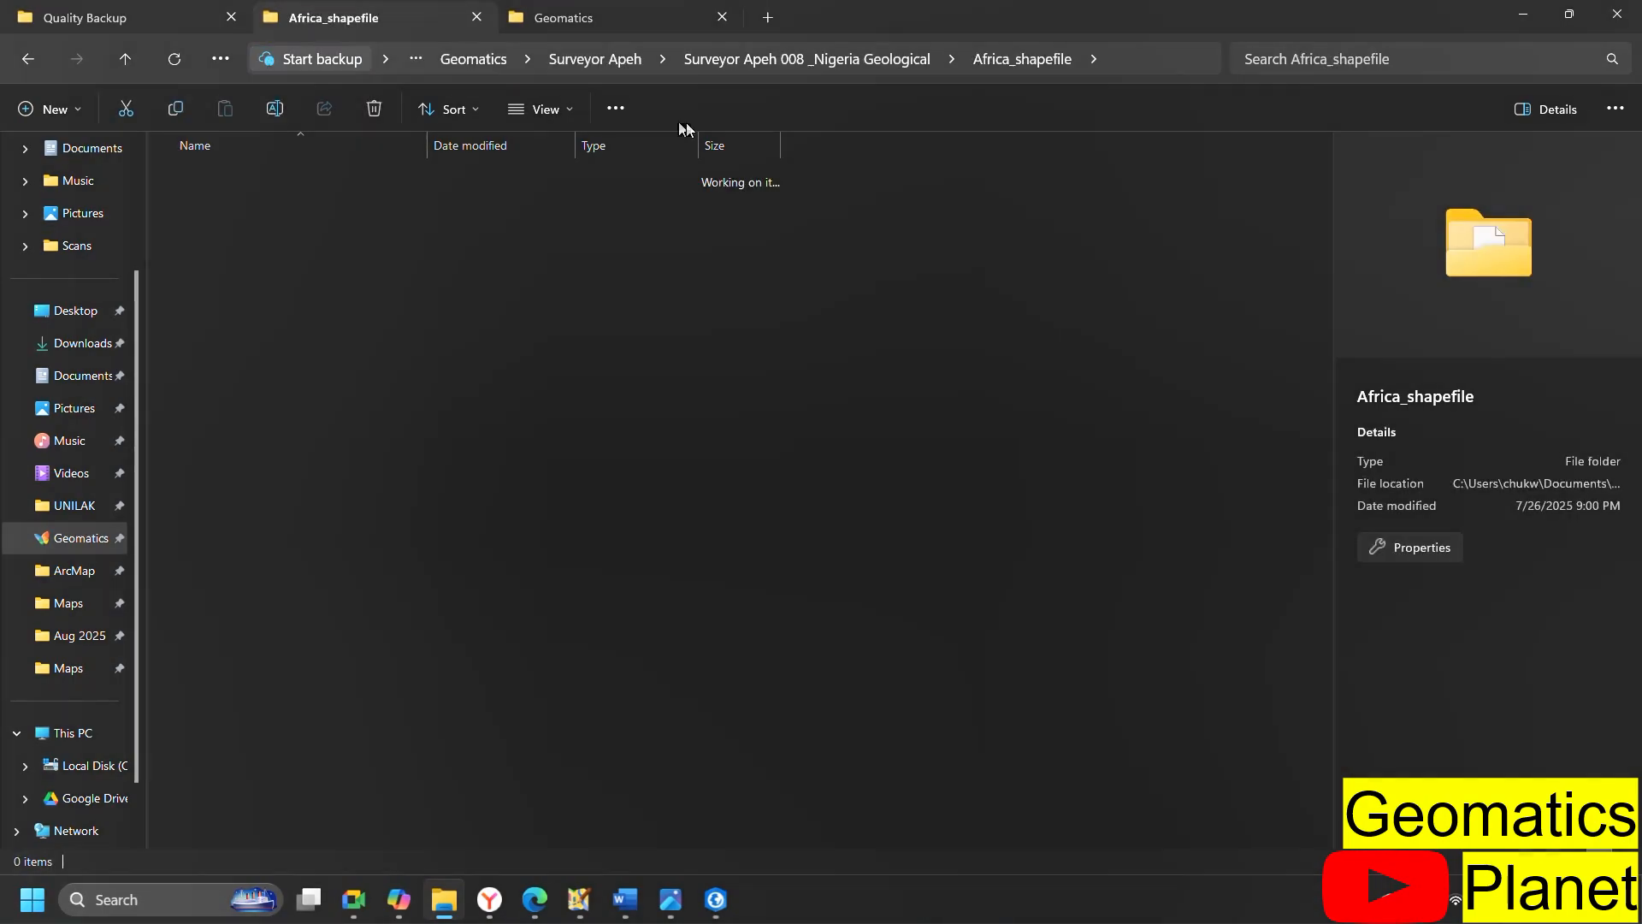
pyautogui.click(1147, 75)
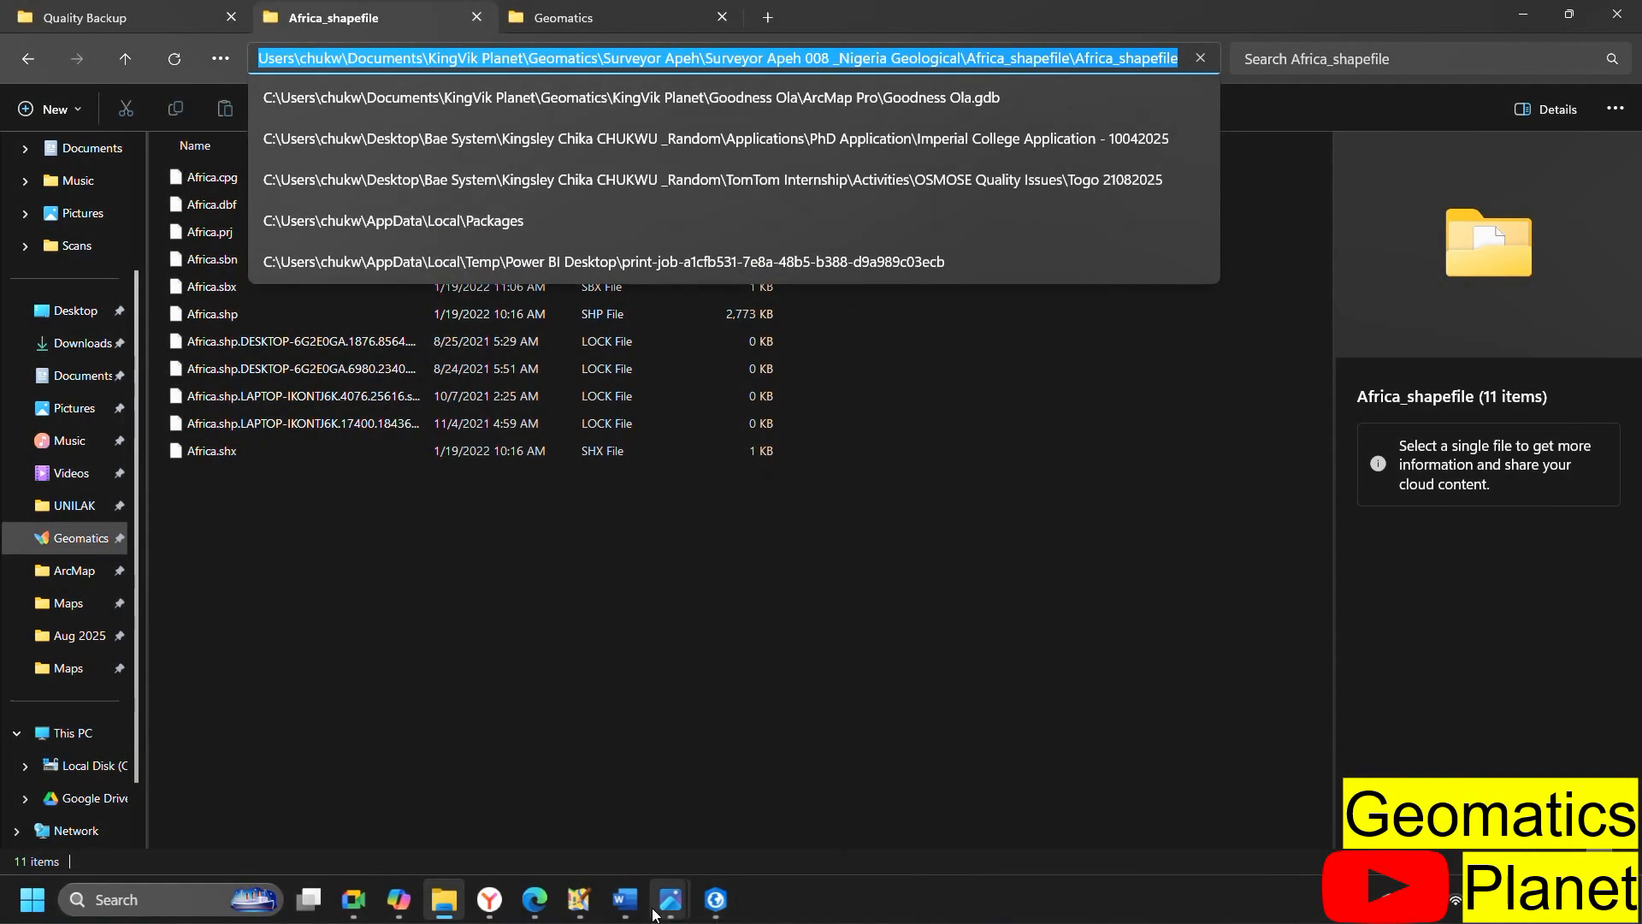
# Return to ArcGIS Pro and use the copied path to browse the Add Data dialog to the Africa_shapefile folder
pyautogui.click(715, 900)
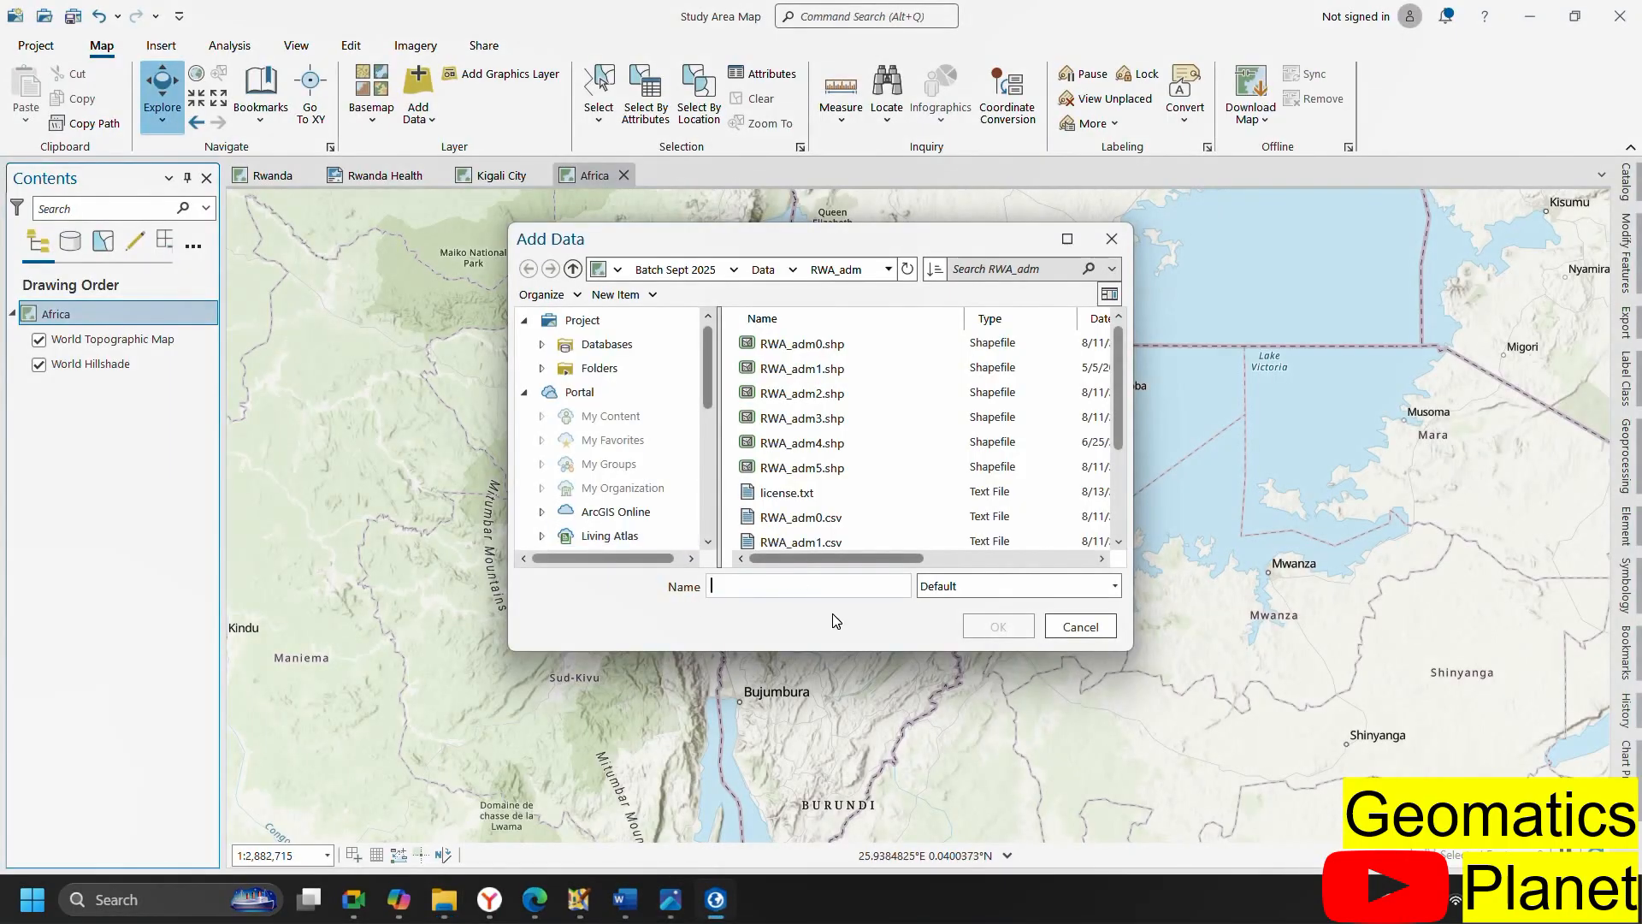
pyautogui.hotkey('ctrl', 'v')
pyautogui.press('Return')
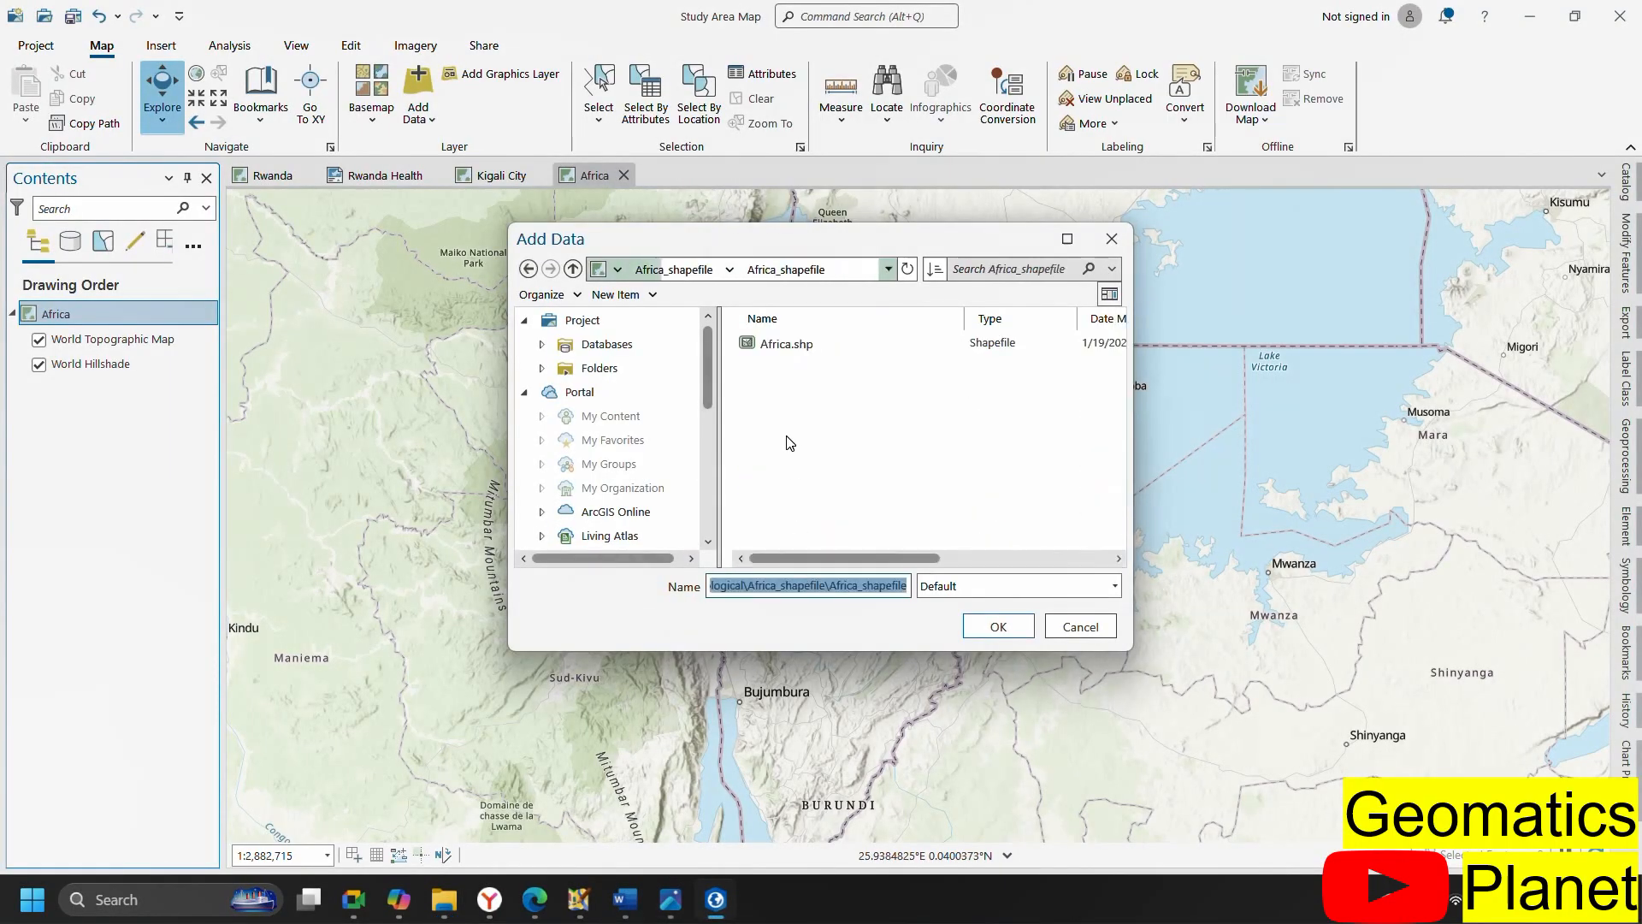
# Add Africa.shp to the Africa map and turn off the World Topographic Map and World Hillshade basemap layers
pyautogui.click(788, 347)
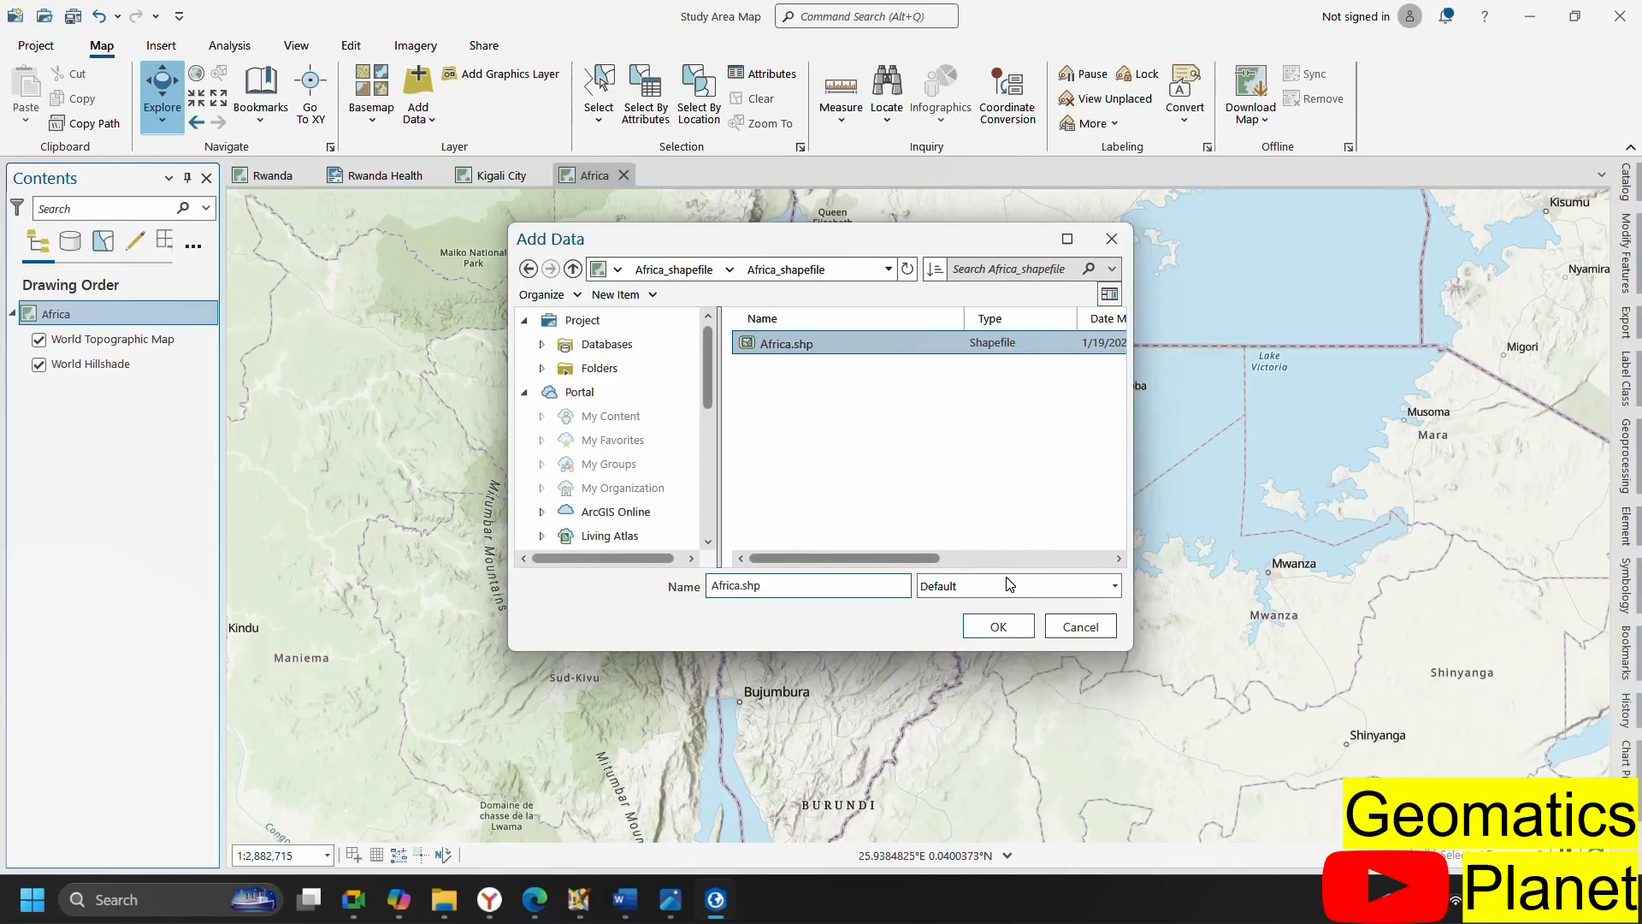
pyautogui.click(999, 627)
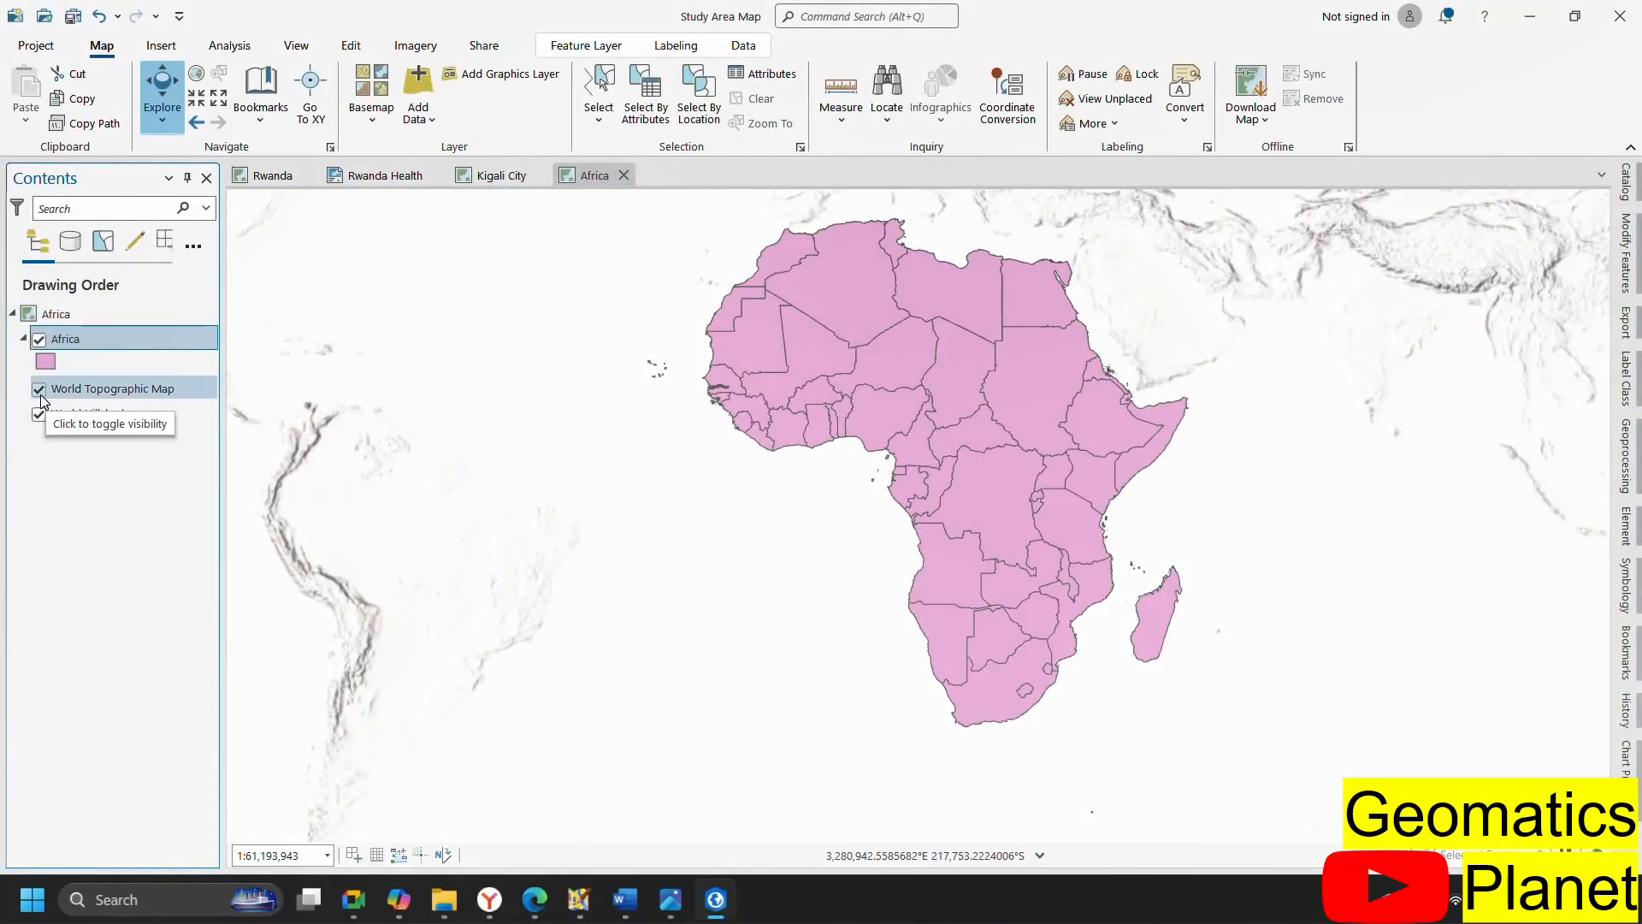
pyautogui.click(40, 390)
pyautogui.click(39, 413)
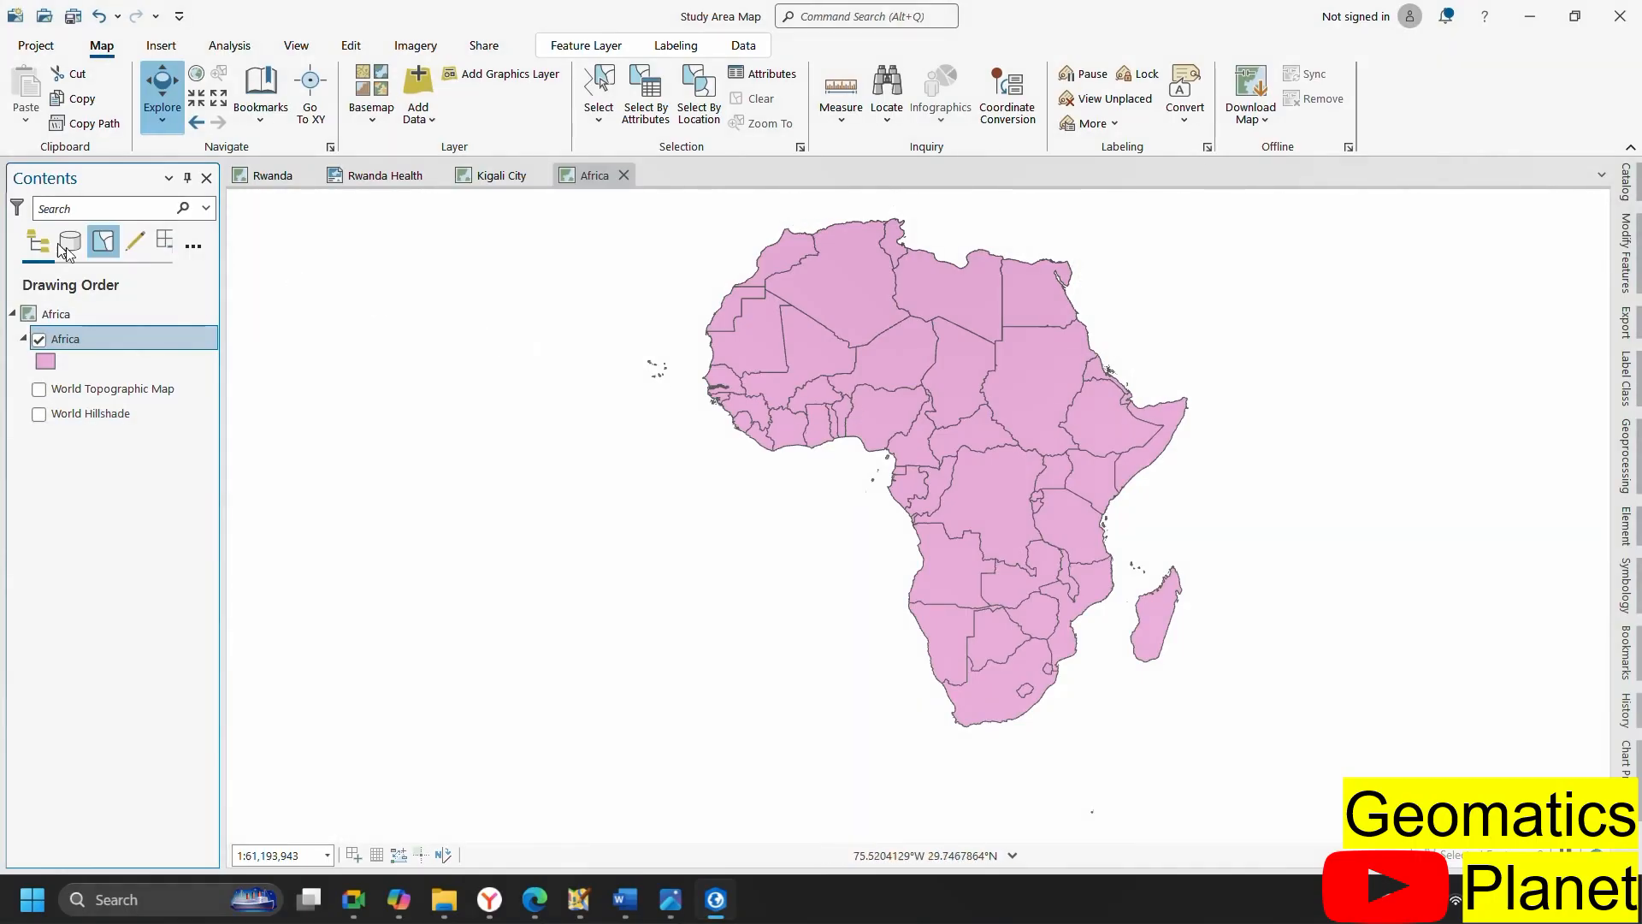
# In the Rwanda Health layout, insert a map frame of the Africa map at 1:61,193,943 above the Rwanda frame, matching its width
pyautogui.click(353, 178)
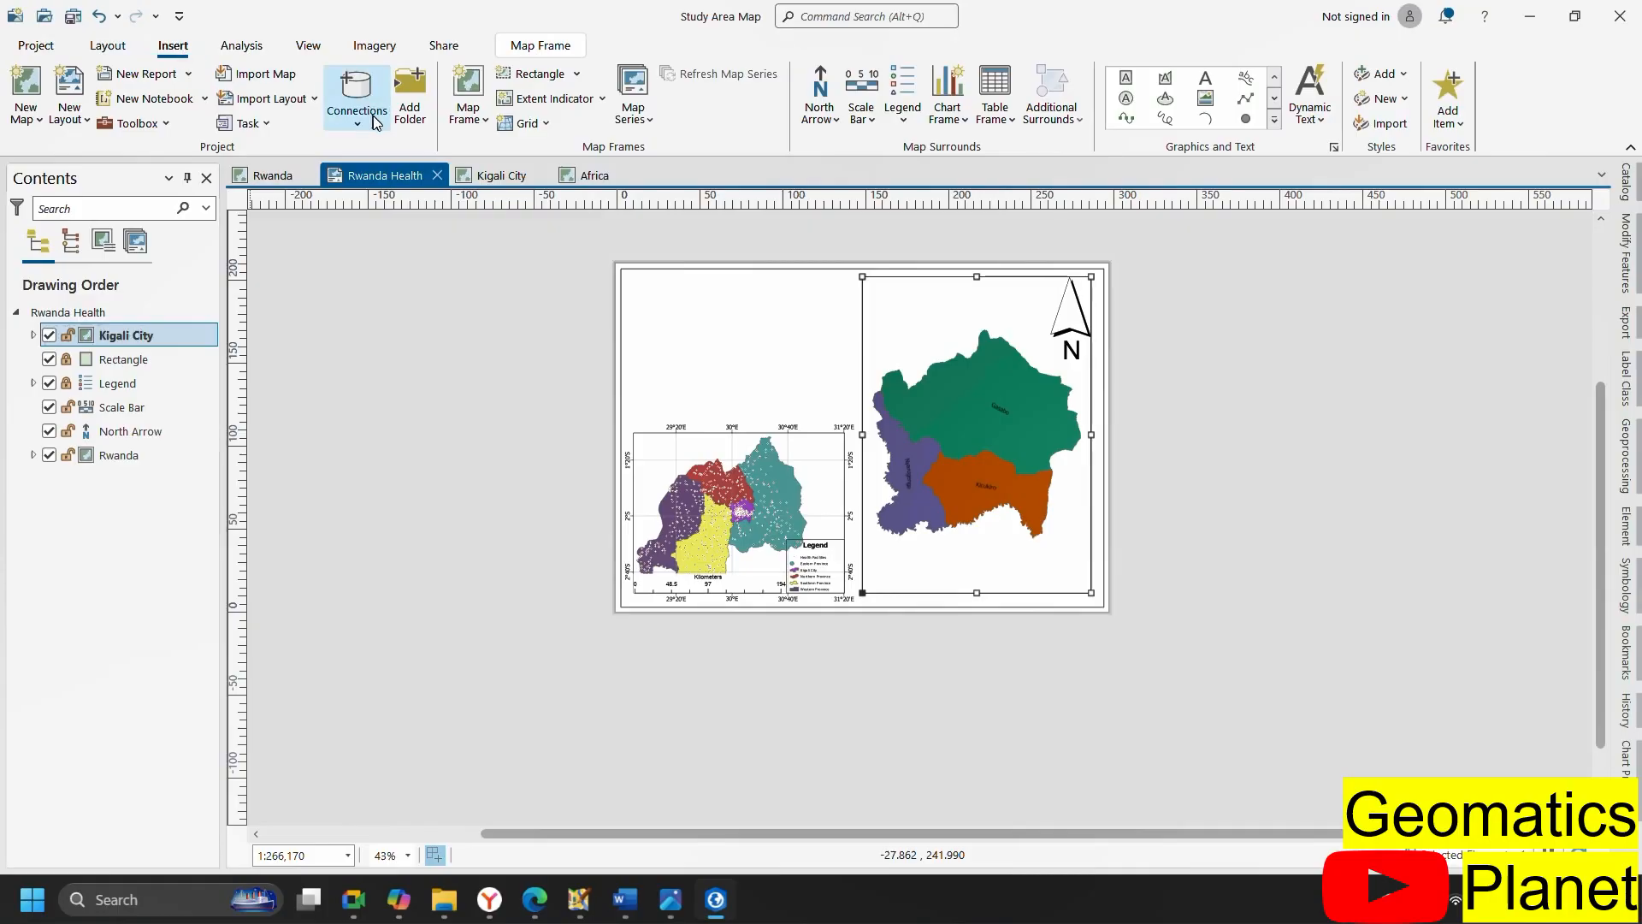
pyautogui.click(484, 119)
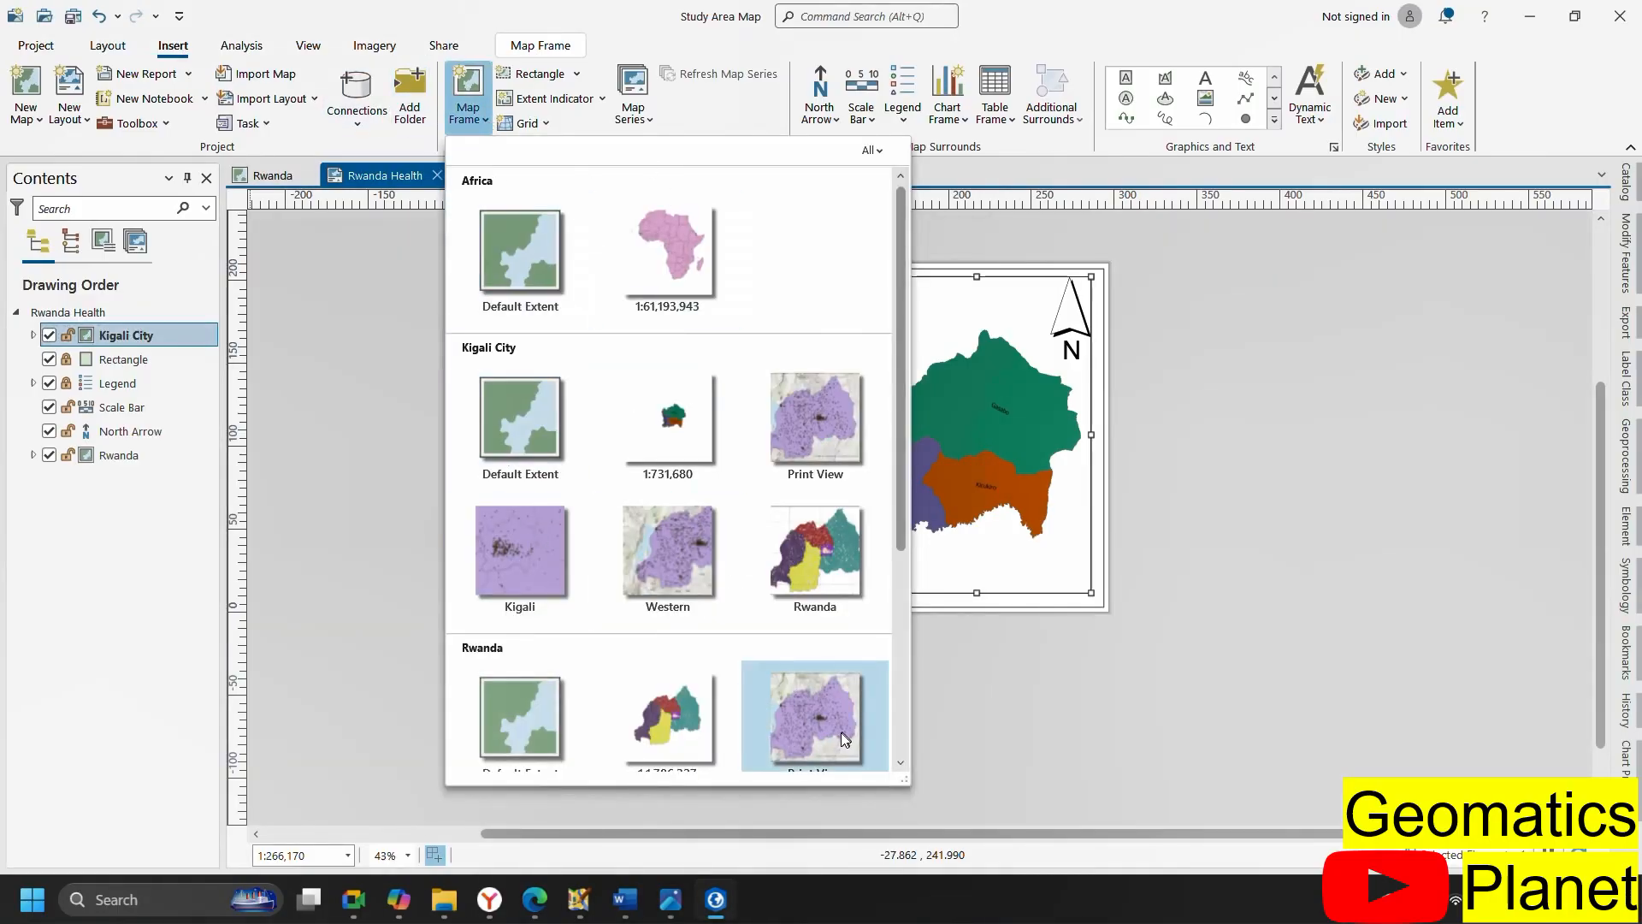
pyautogui.click(676, 272)
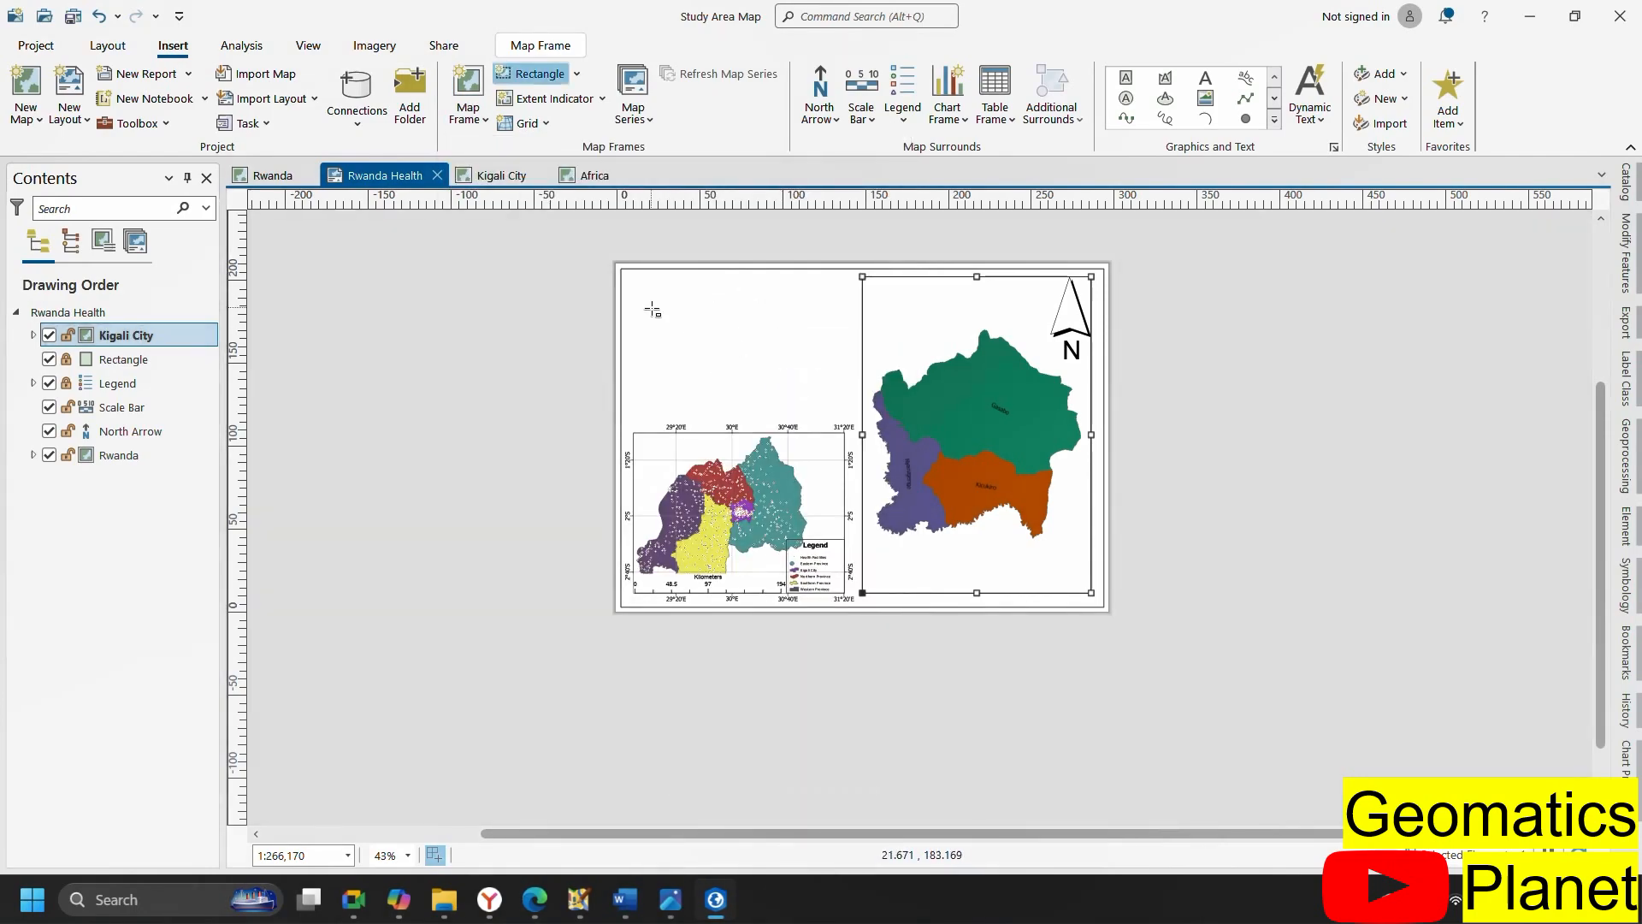
pyautogui.scroll(3, 637, 289)
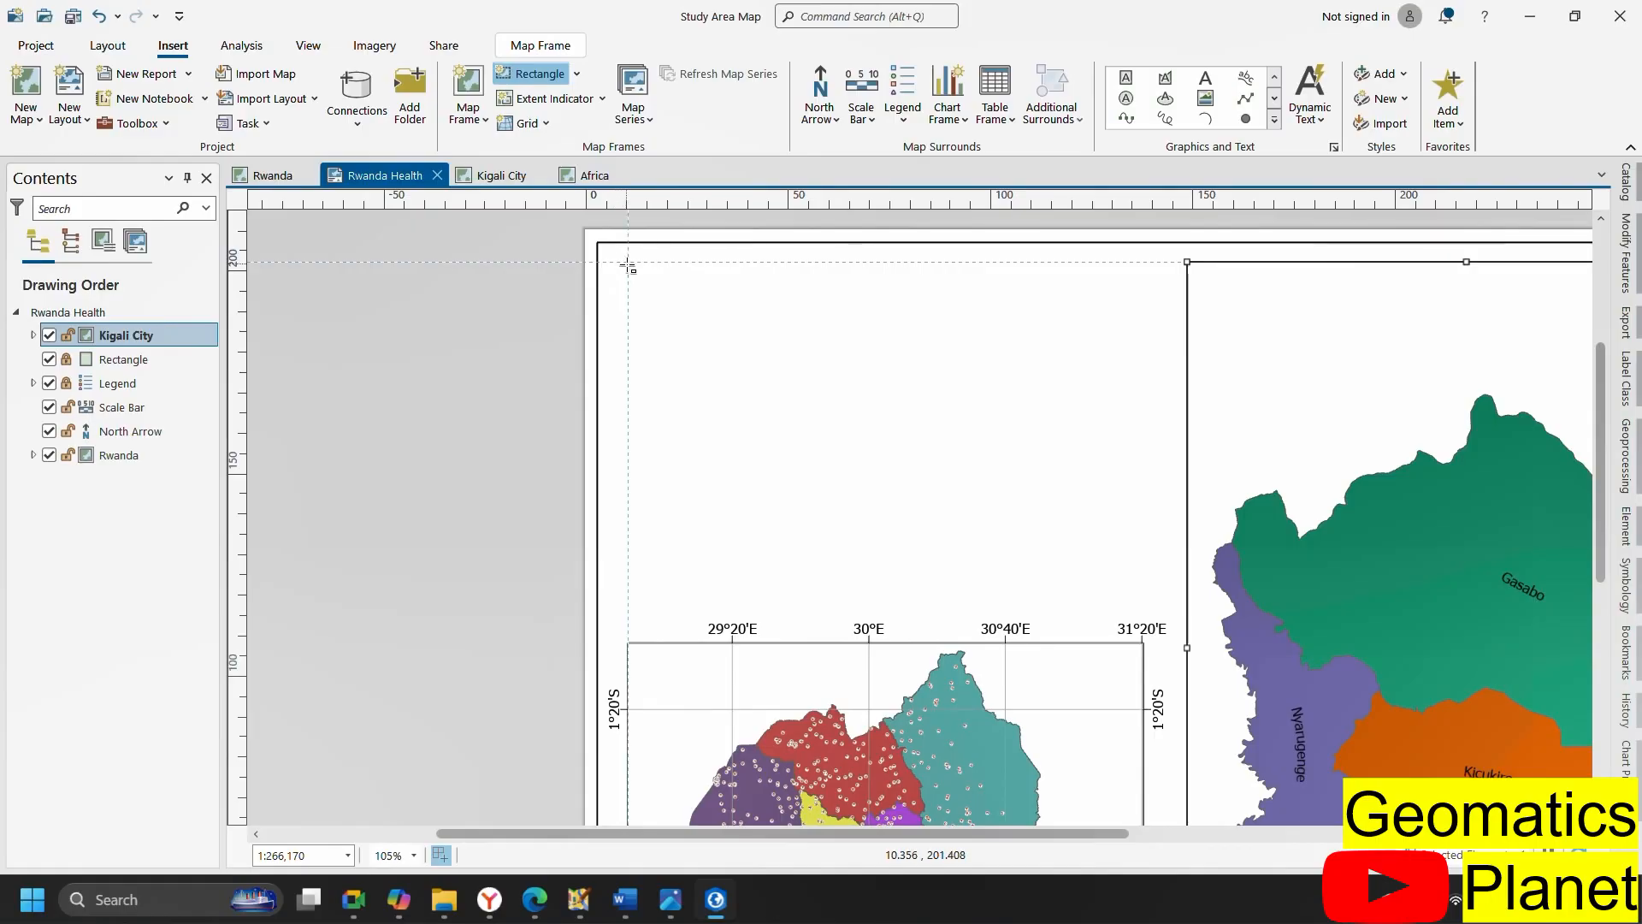
pyautogui.moveTo(628, 268)
pyautogui.mouseDown()
pyautogui.moveTo(1095, 524)
pyautogui.moveTo(1146, 598)
pyautogui.mouseUp()
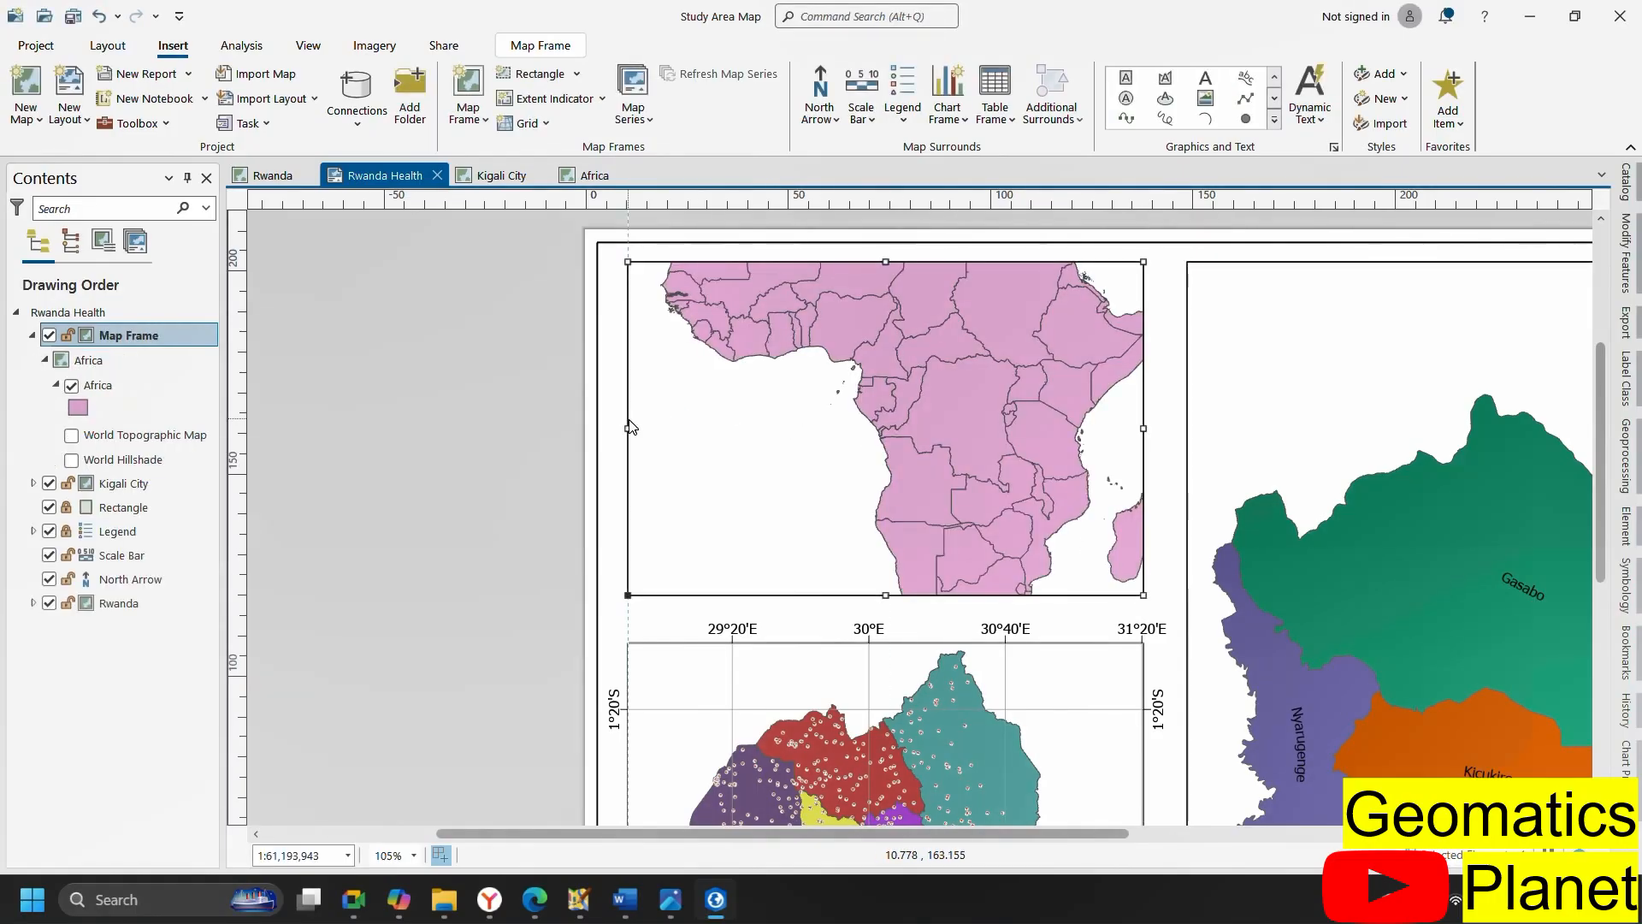
# Zoom the new map frame to the extent of its Africa layer
pyautogui.click(101, 388)
pyautogui.rightClick(101, 388)
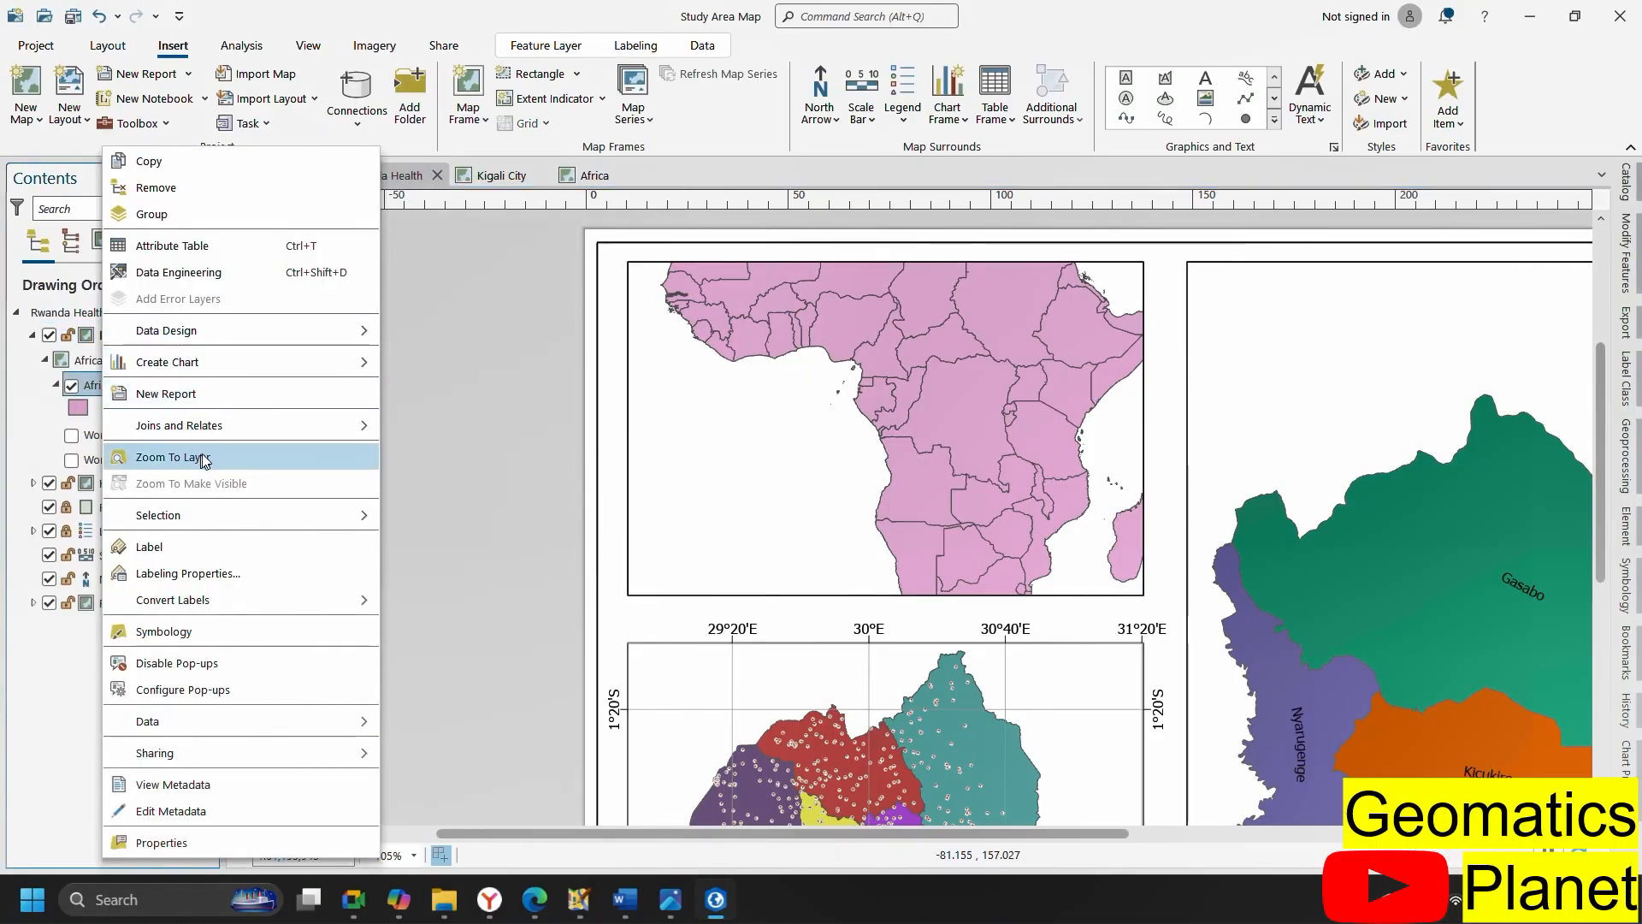
pyautogui.click(171, 455)
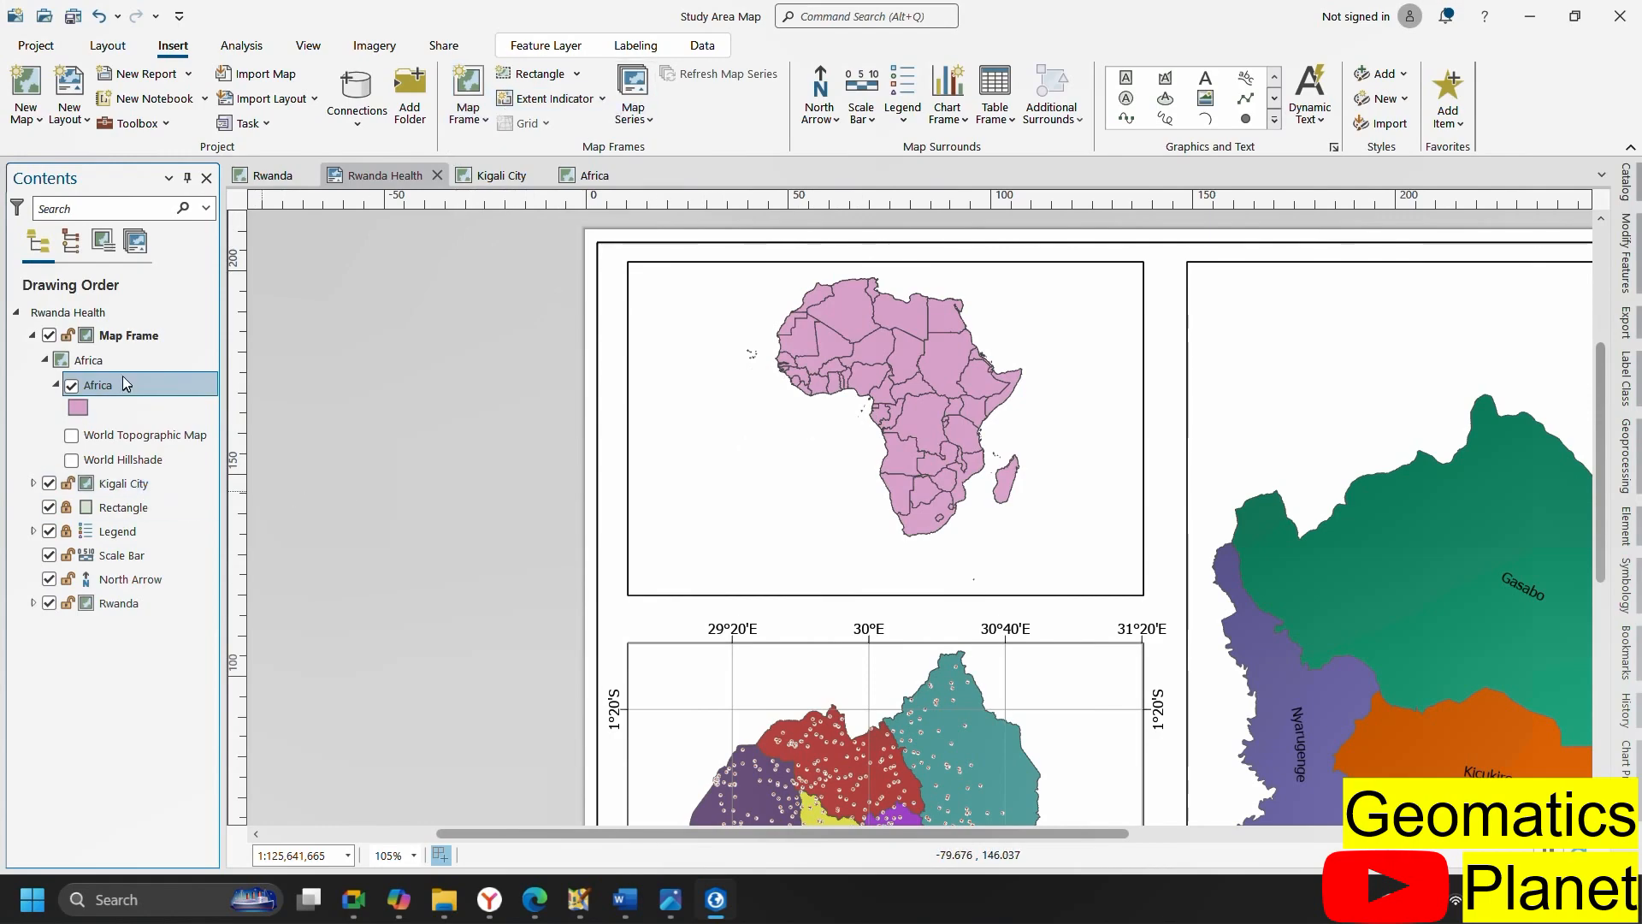
# Rename the new map frame as Africa in its element properties
pyautogui.click(111, 339)
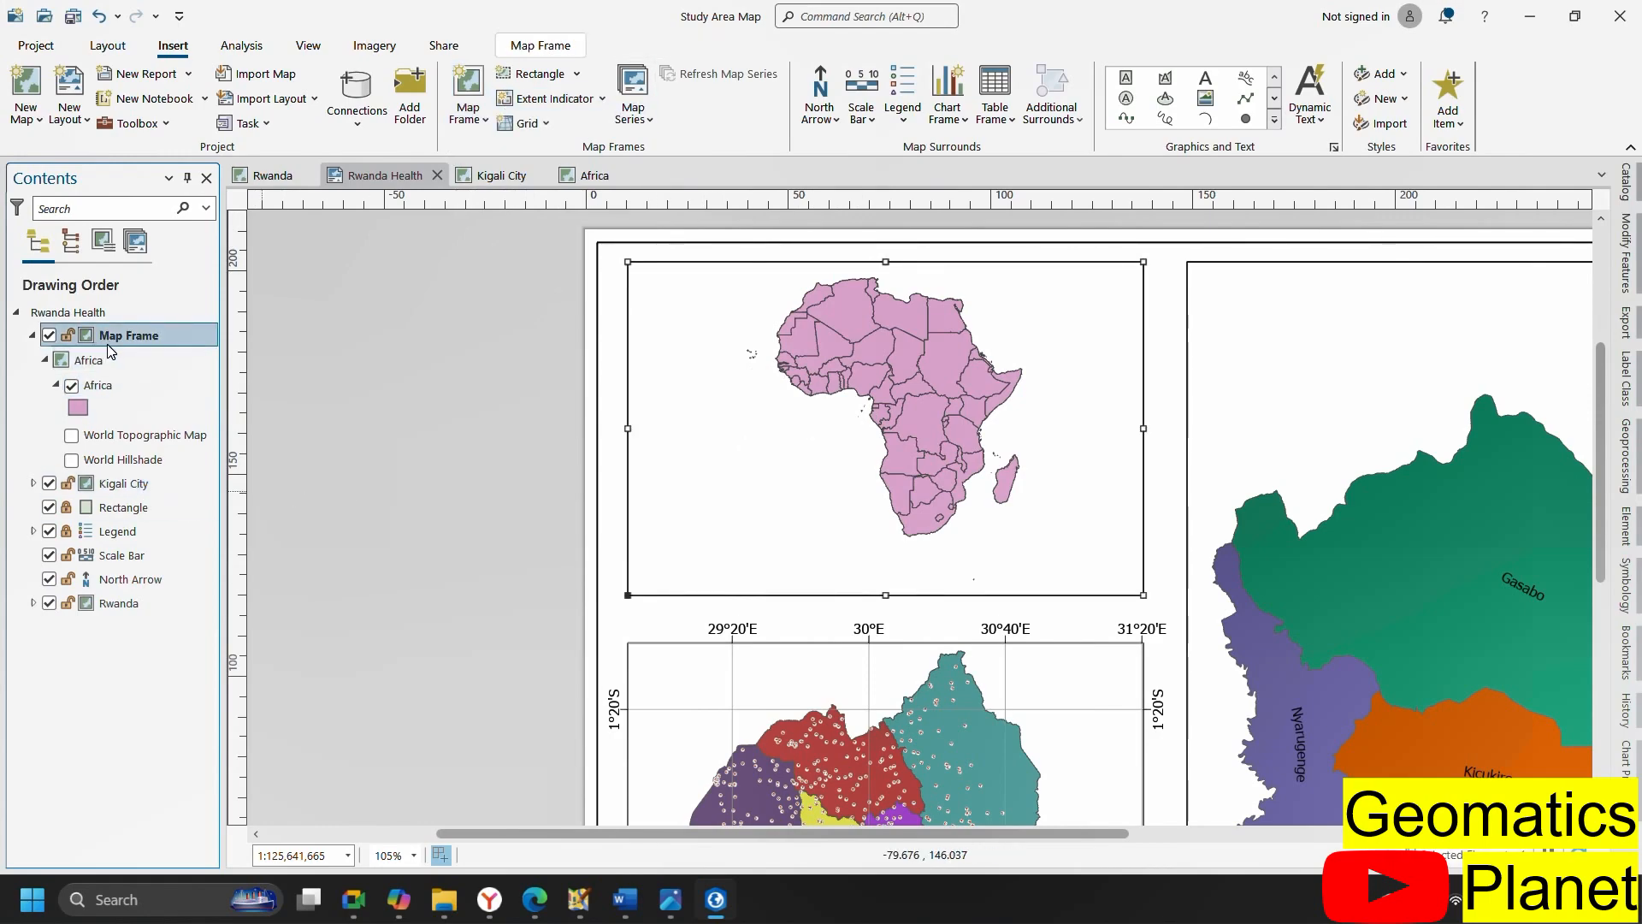
pyautogui.rightClick(117, 341)
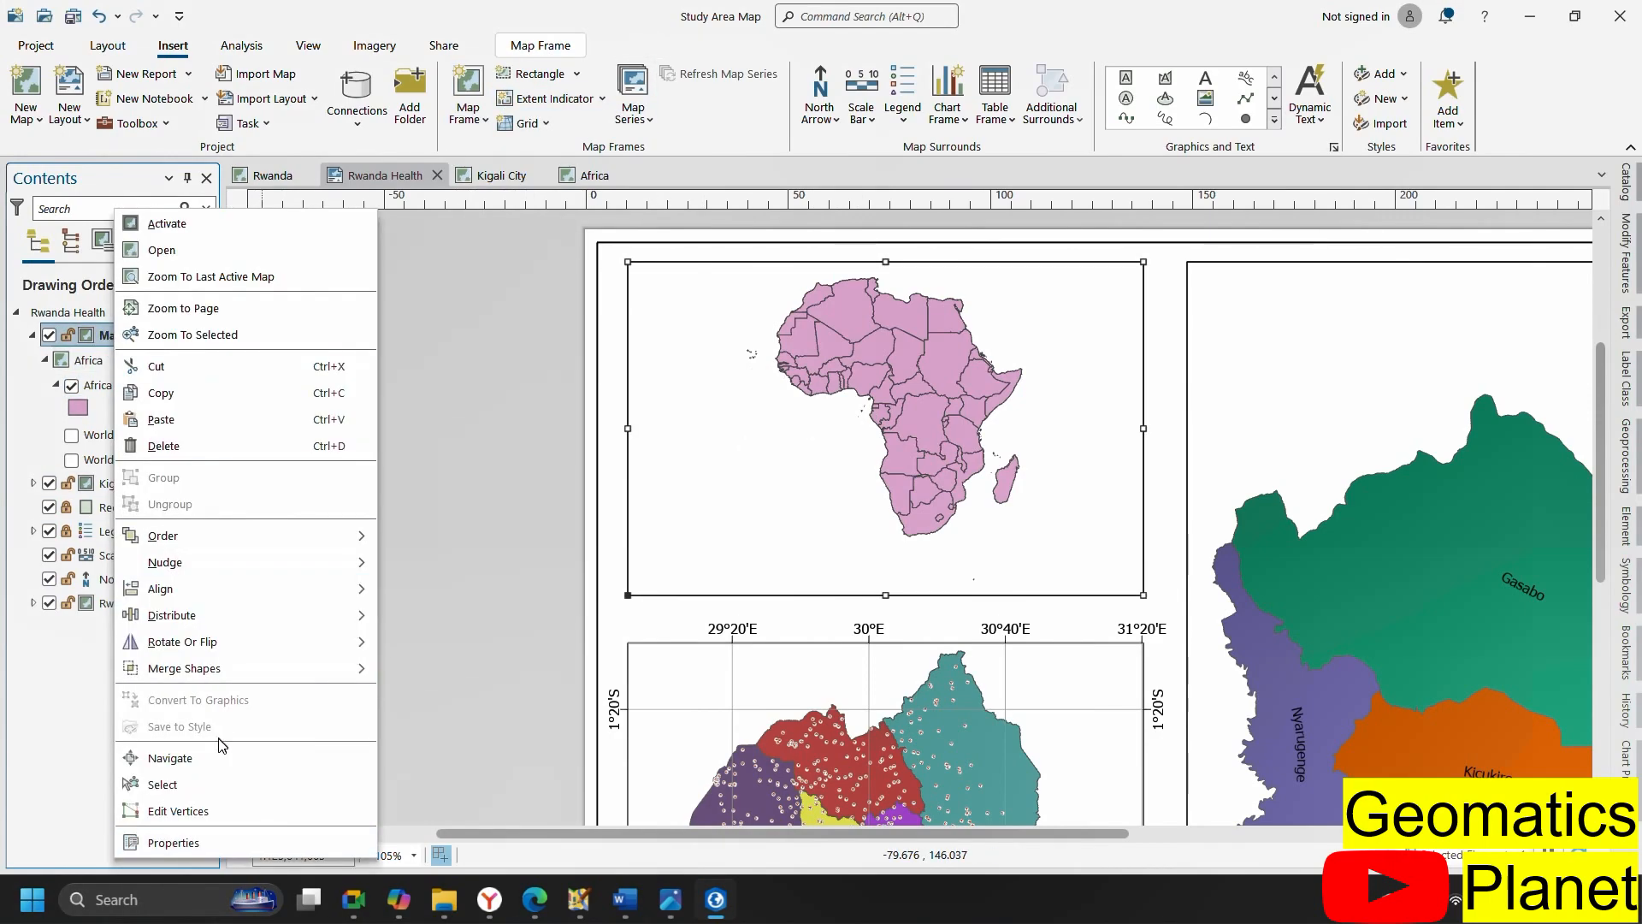
pyautogui.click(244, 843)
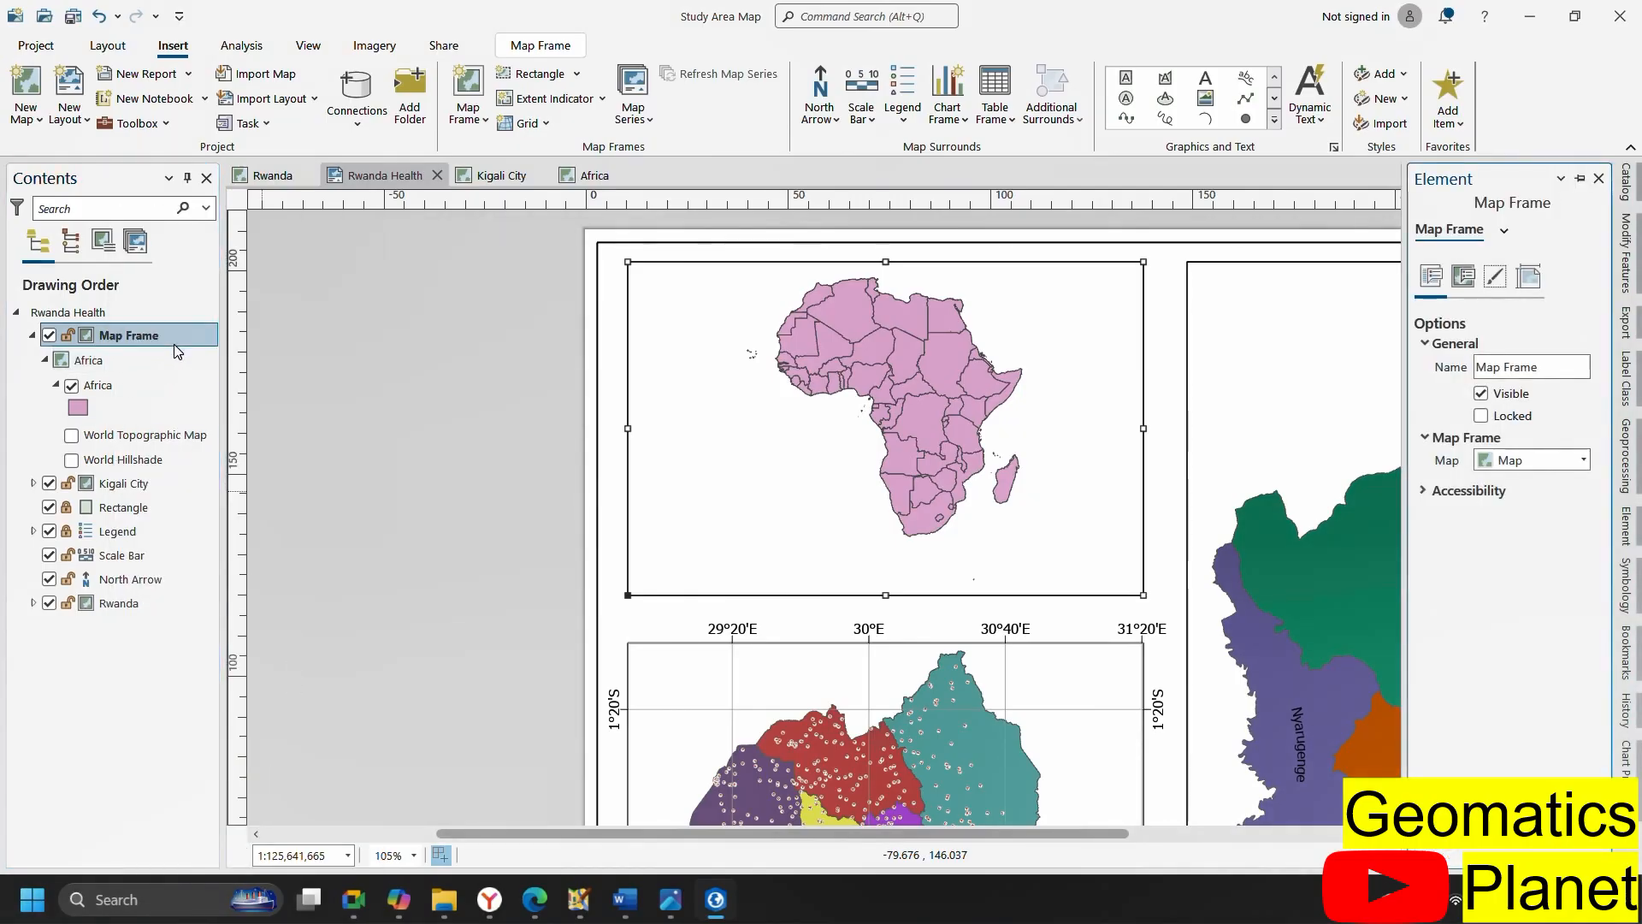
pyautogui.moveTo(1539, 368); pyautogui.dragTo(1459, 374)
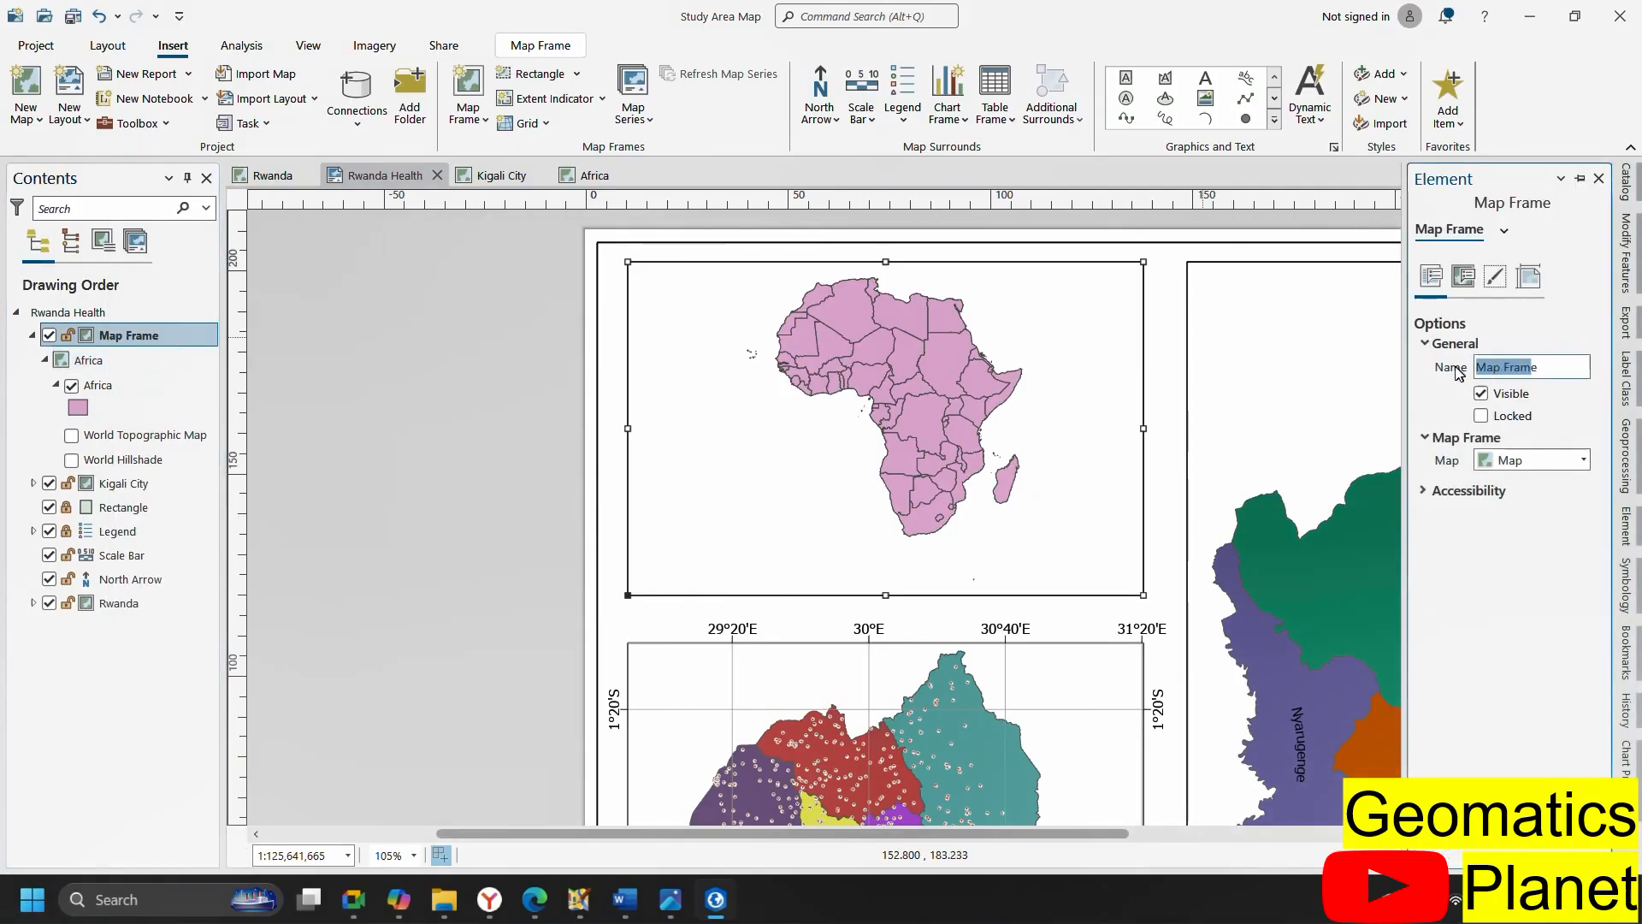
pyautogui.press('BackSpace')
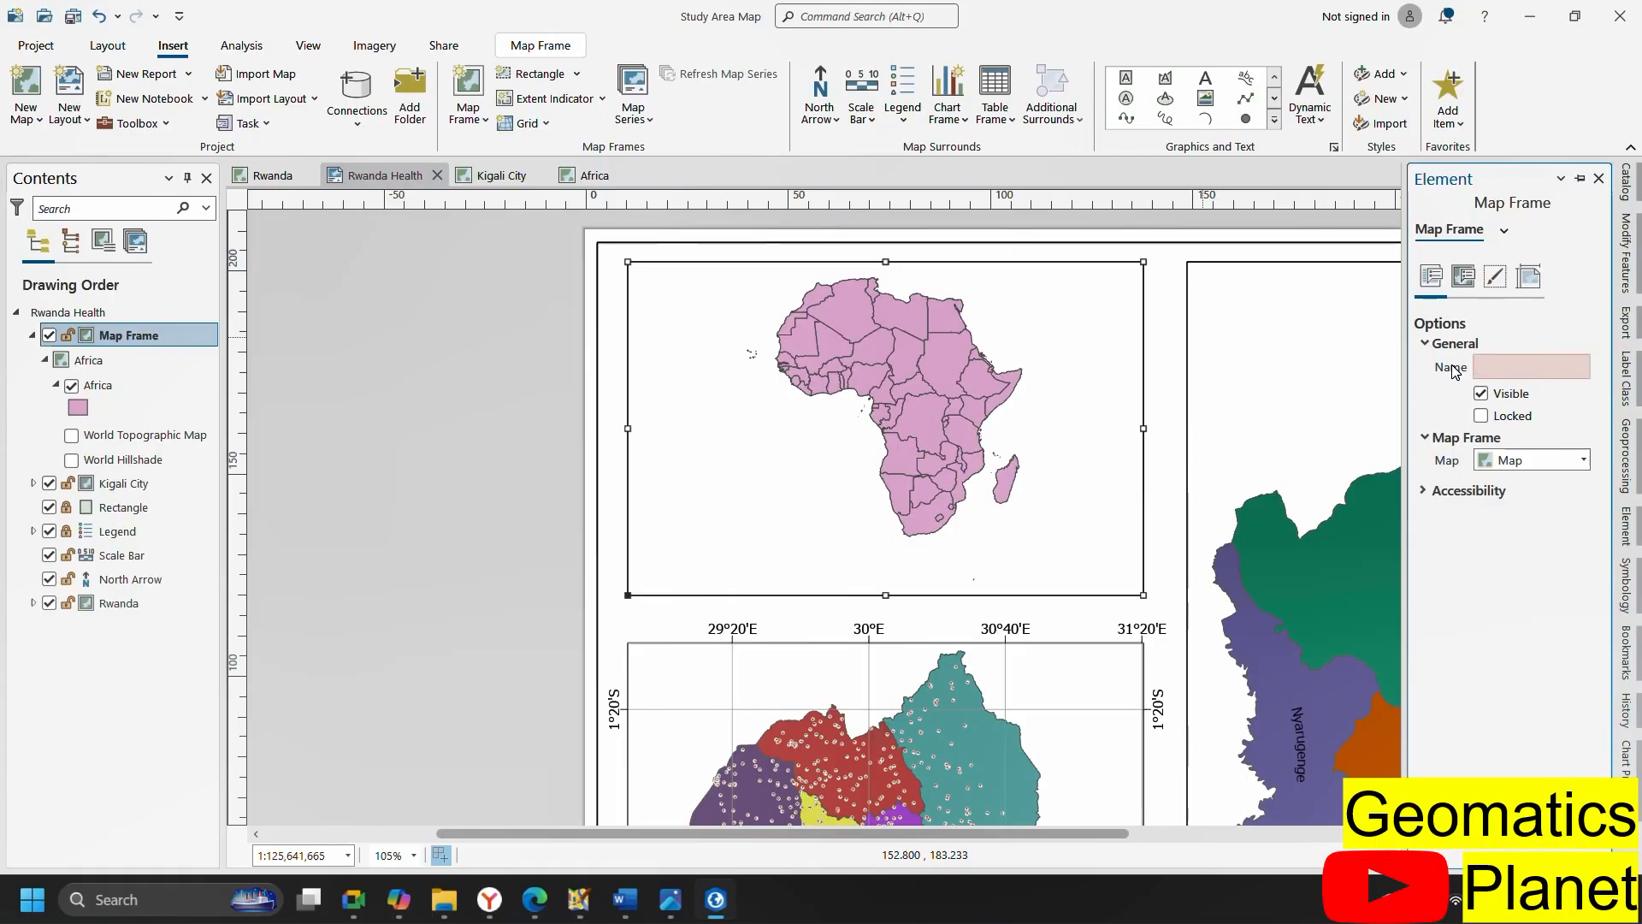
pyautogui.write('Af')
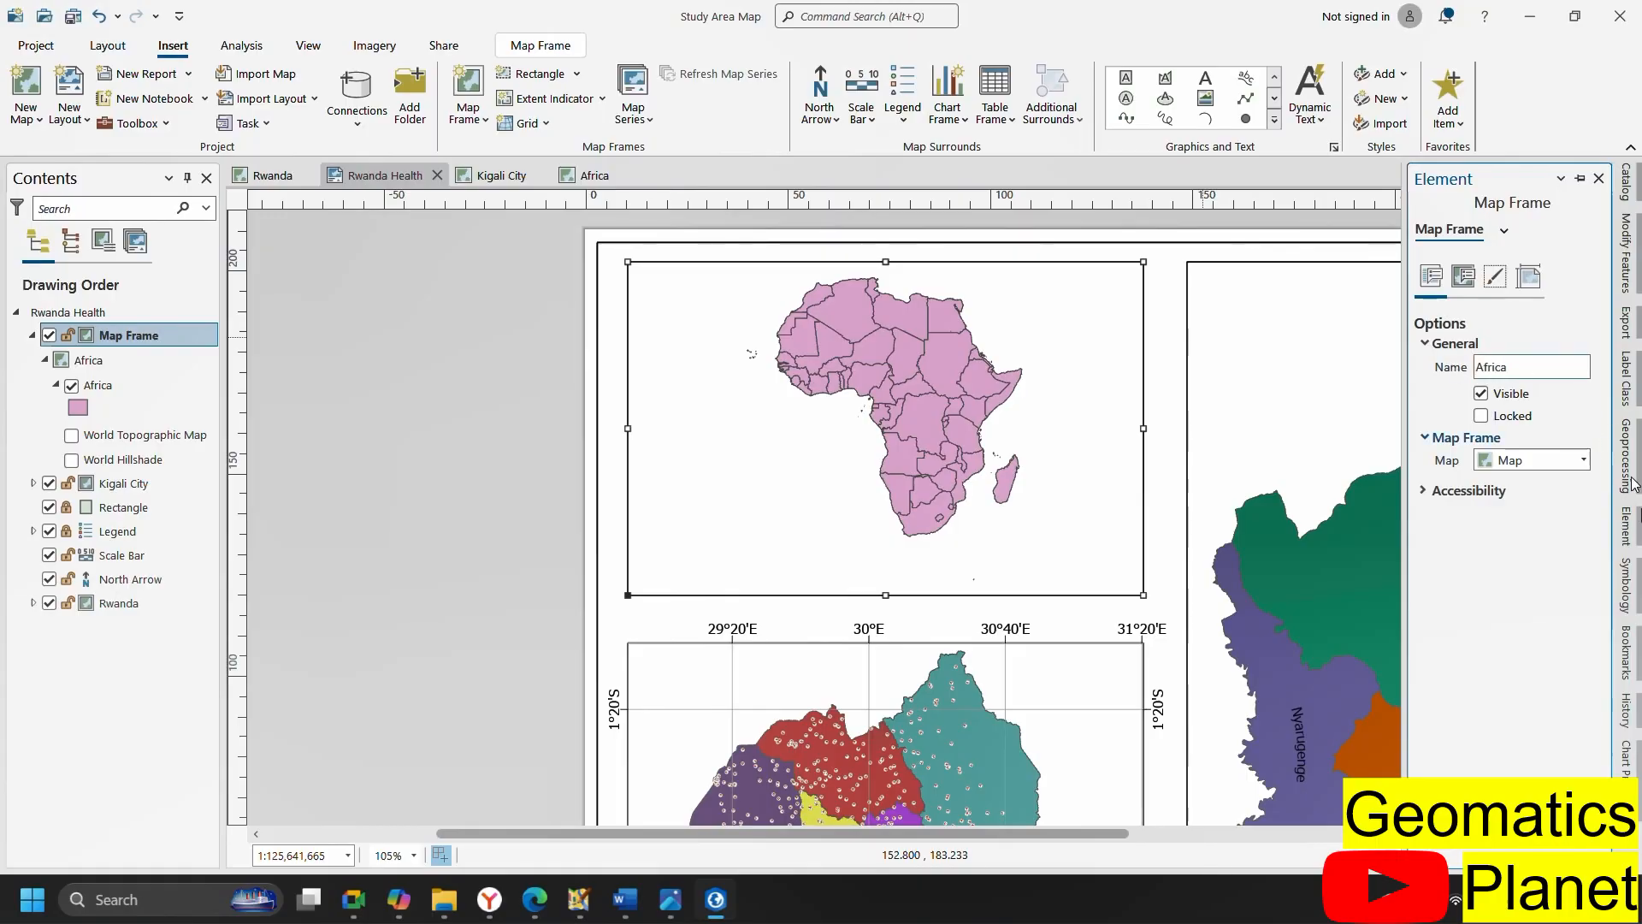
pyautogui.write('rica')
pyautogui.press('Return')
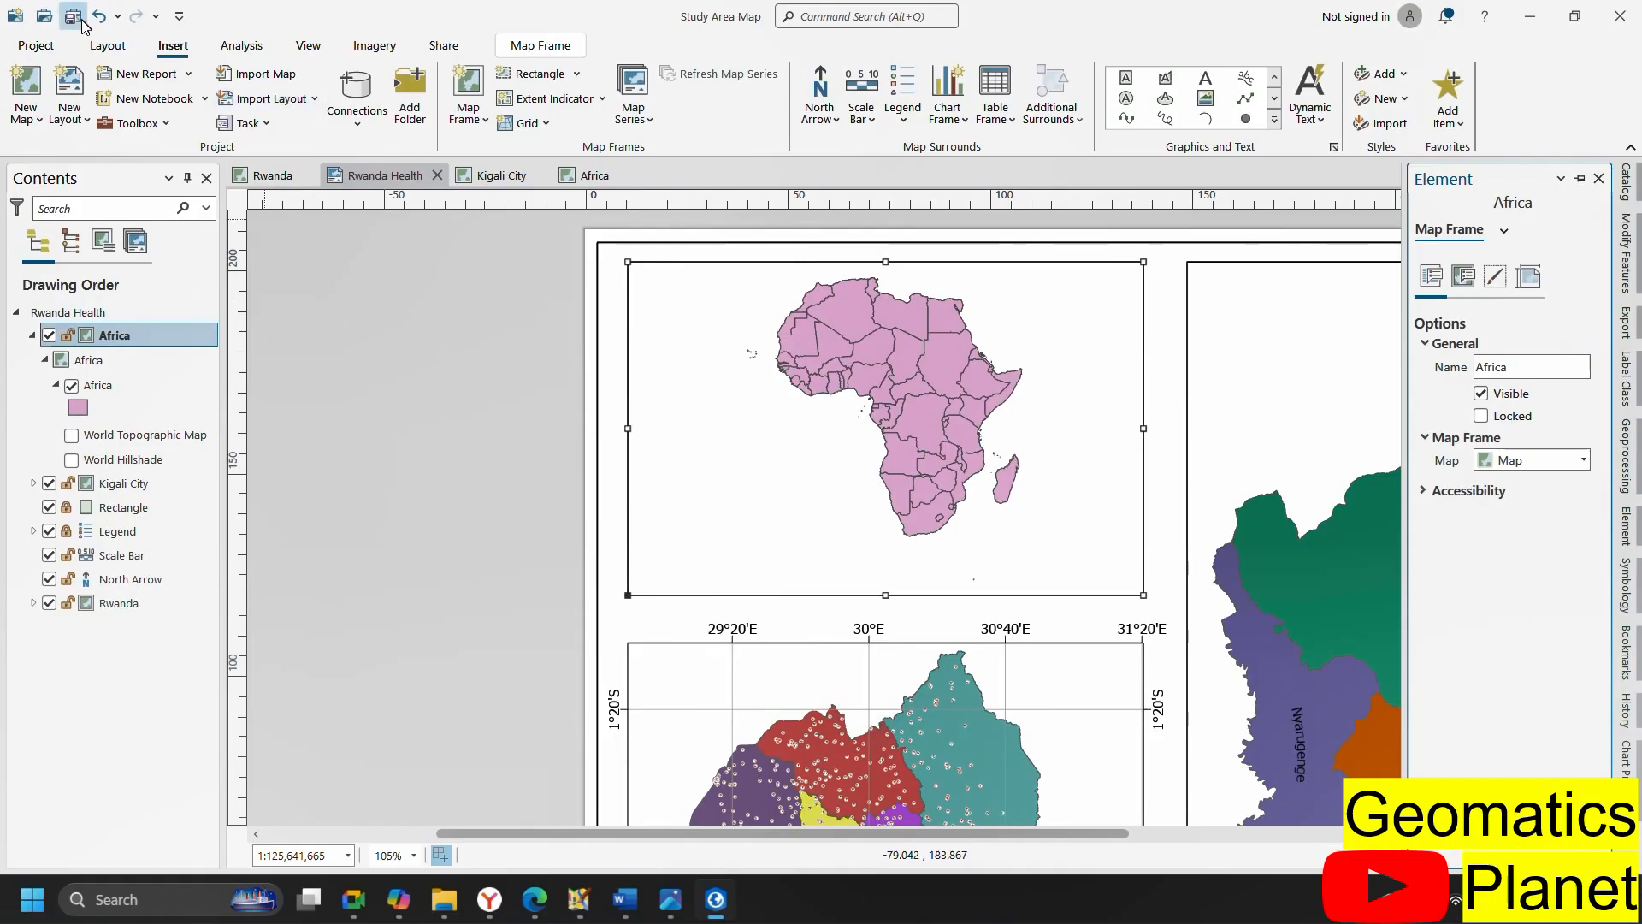
# Activate the Africa map frame so its map can be navigated inside the layout
pyautogui.click(106, 46)
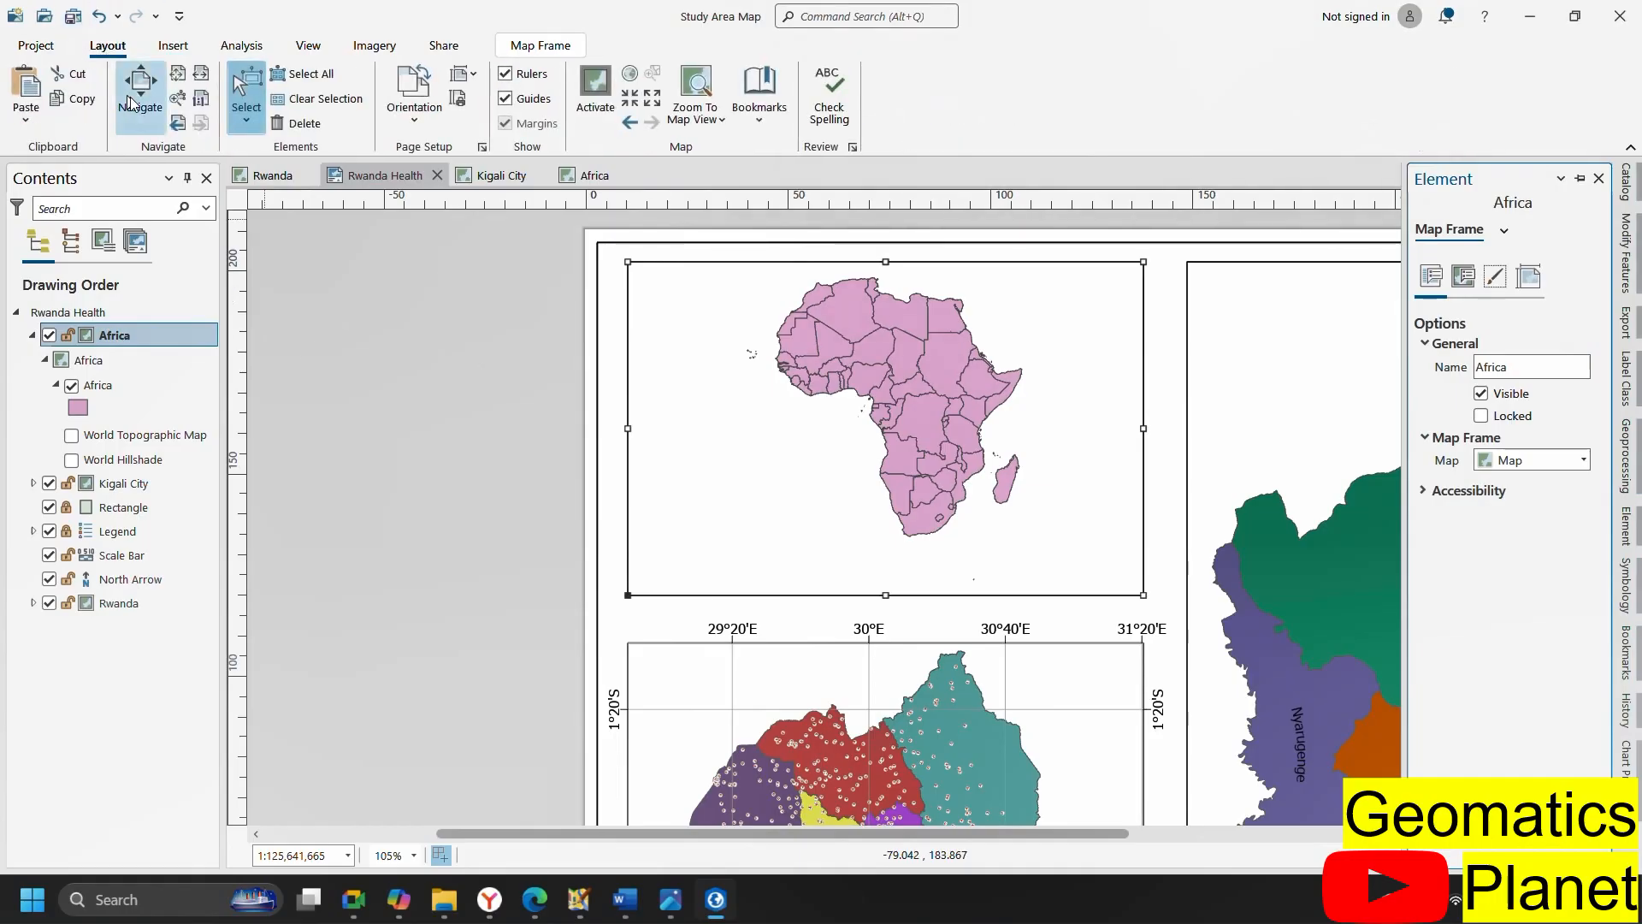
pyautogui.click(596, 86)
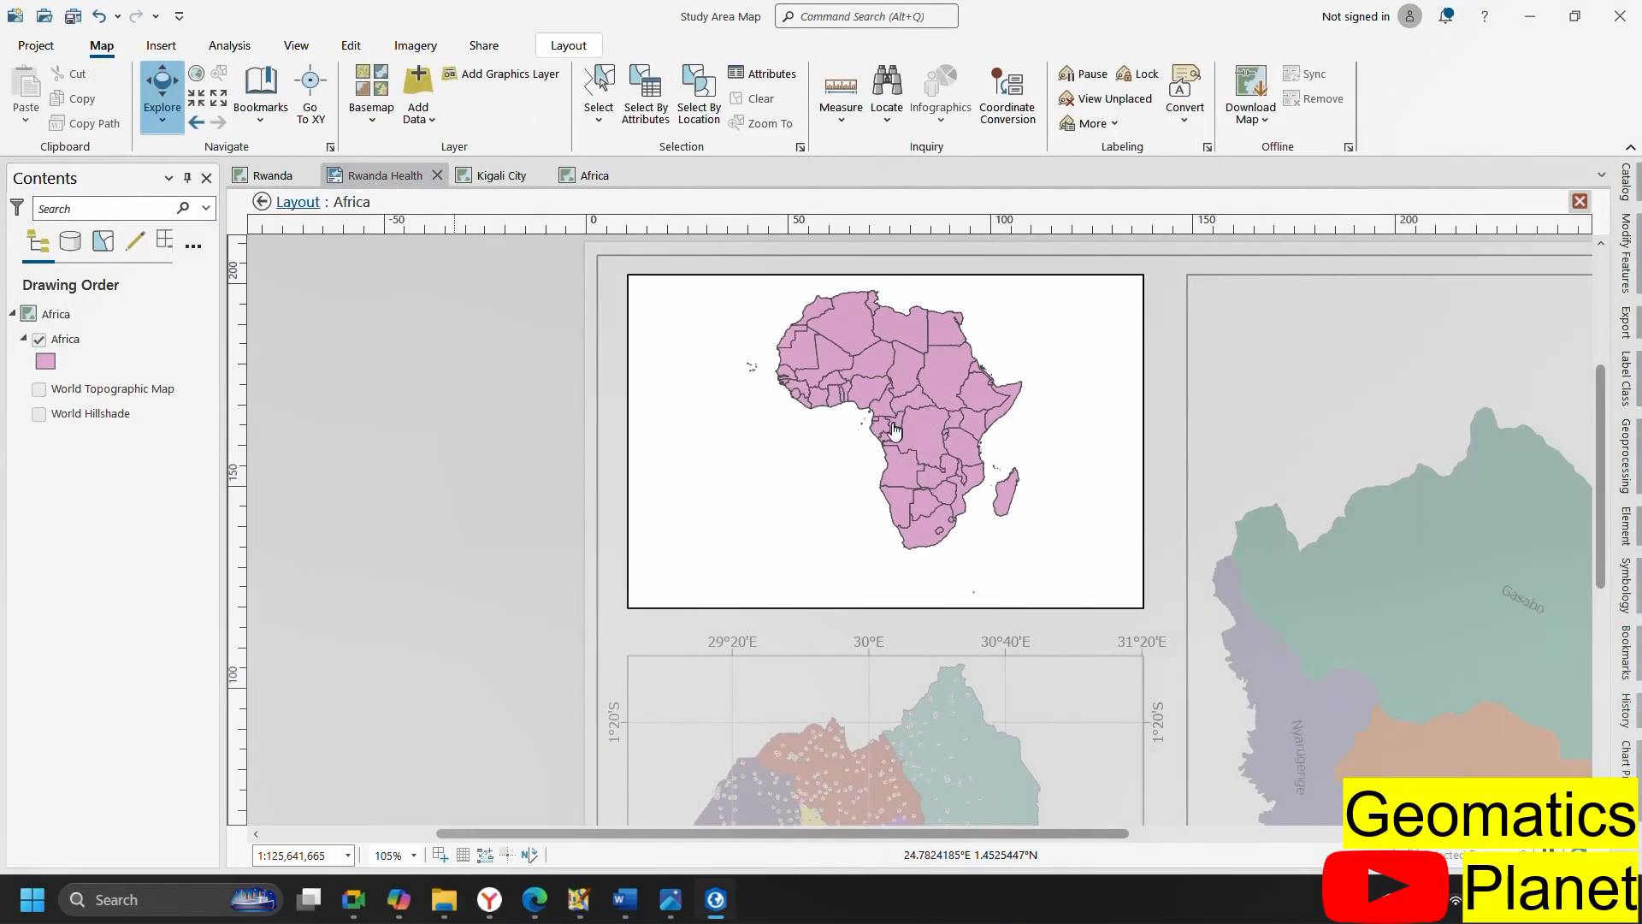
pyautogui.click(886, 432)
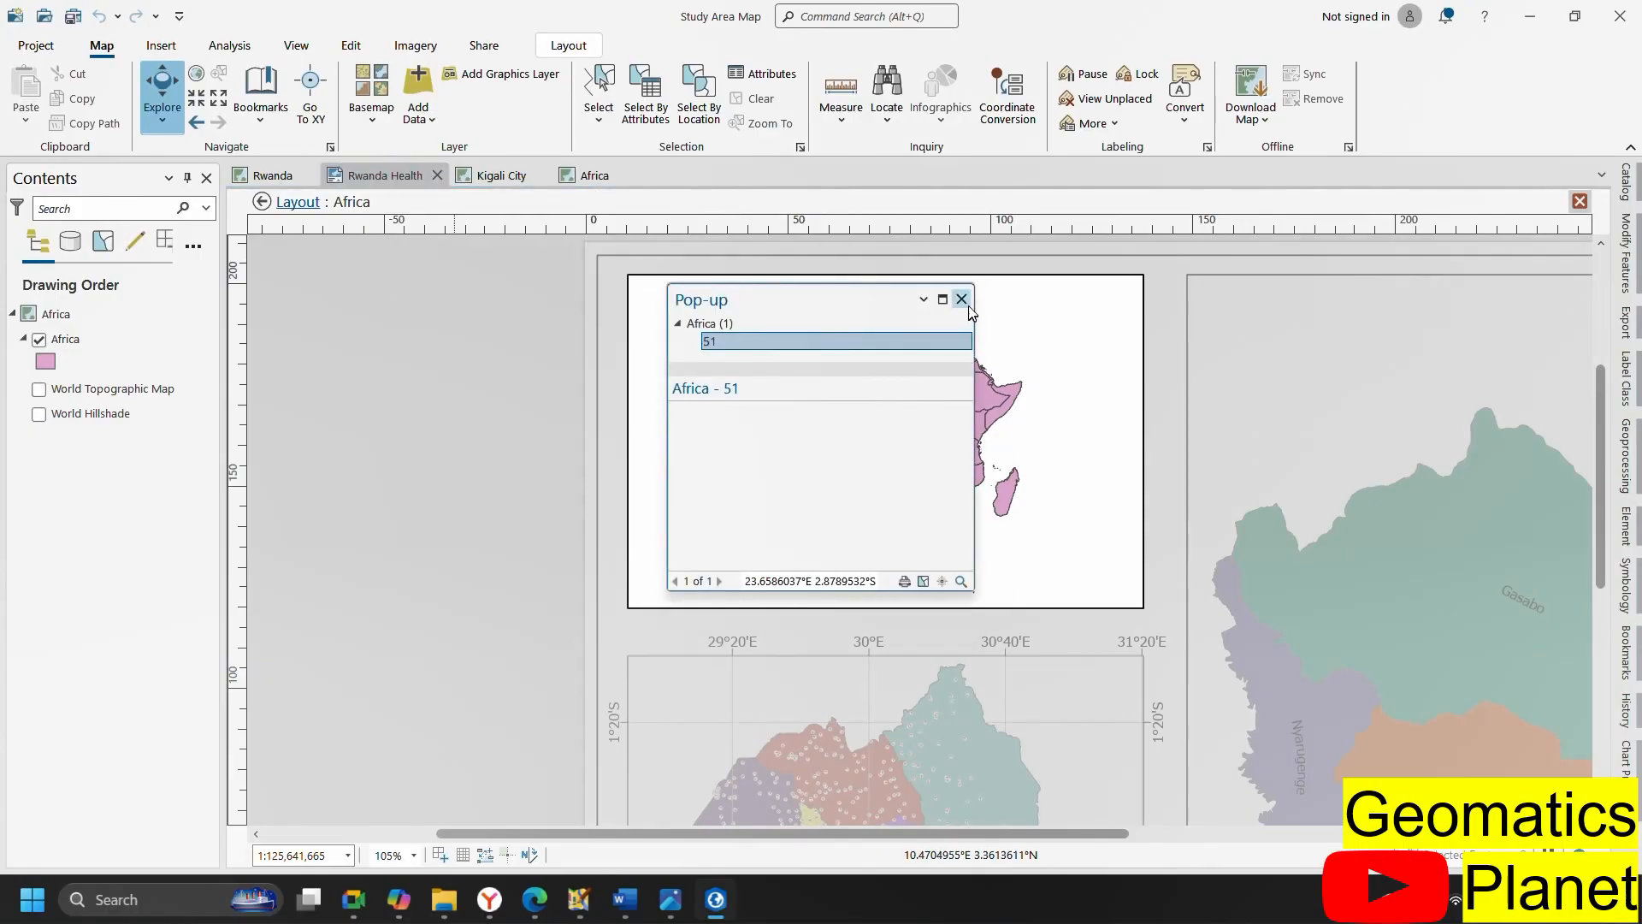
pyautogui.click(961, 298)
# Zoom the activated frame to the Africa layer and pan the continent toward the middle of the frame
pyautogui.scroll(-2, 886, 398)
pyautogui.scroll(4, 886, 398)
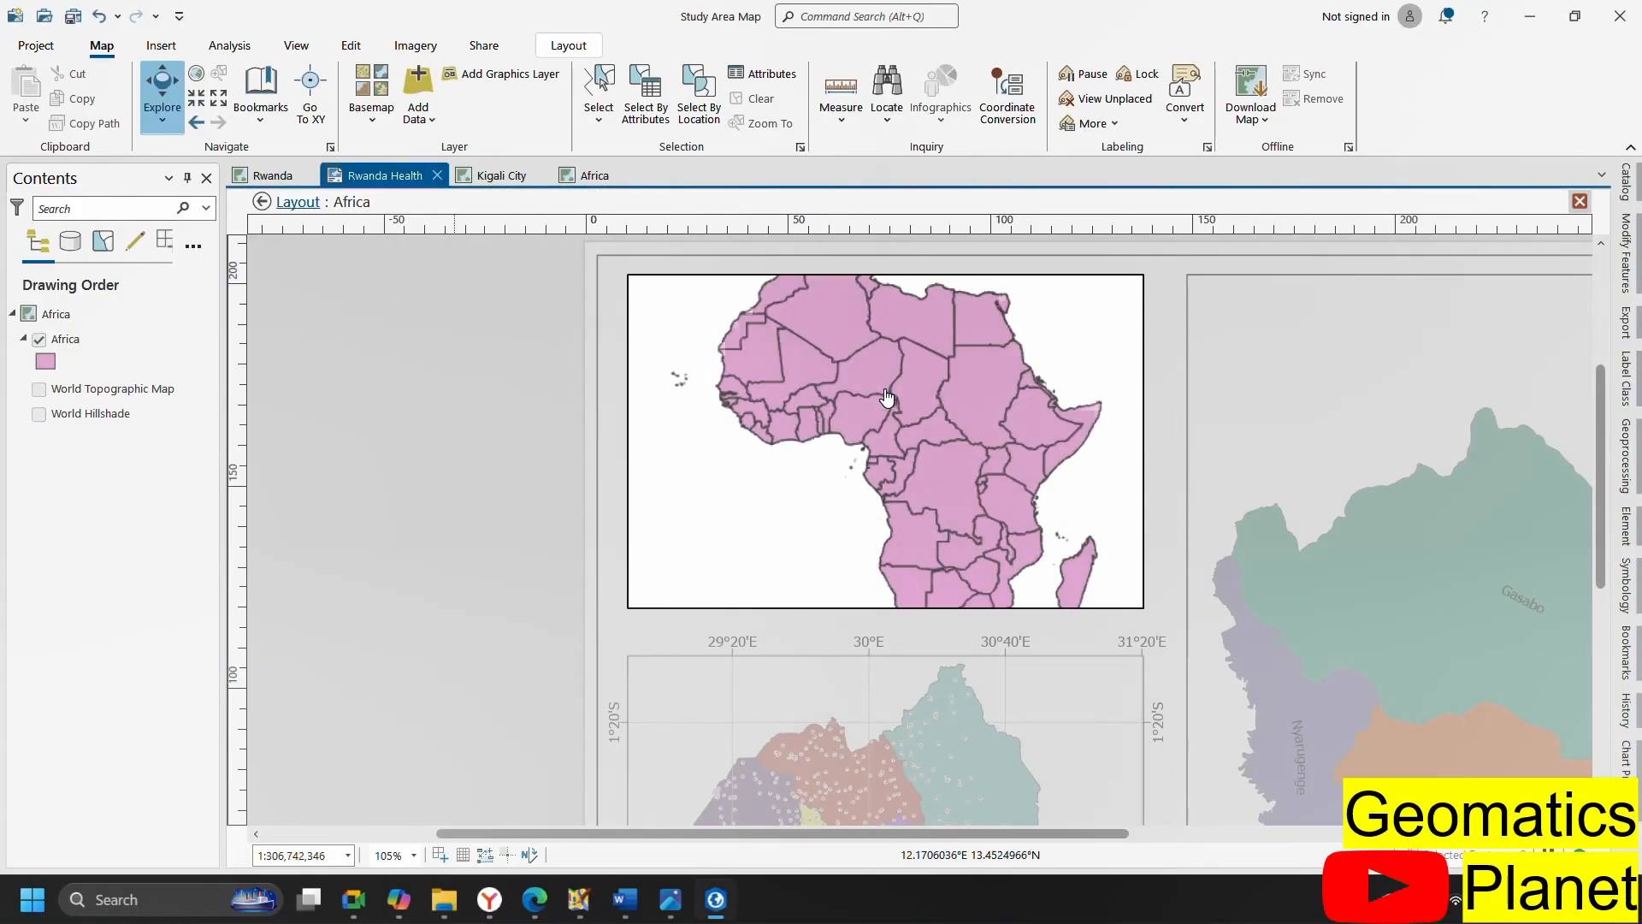
pyautogui.scroll(-2, 886, 397)
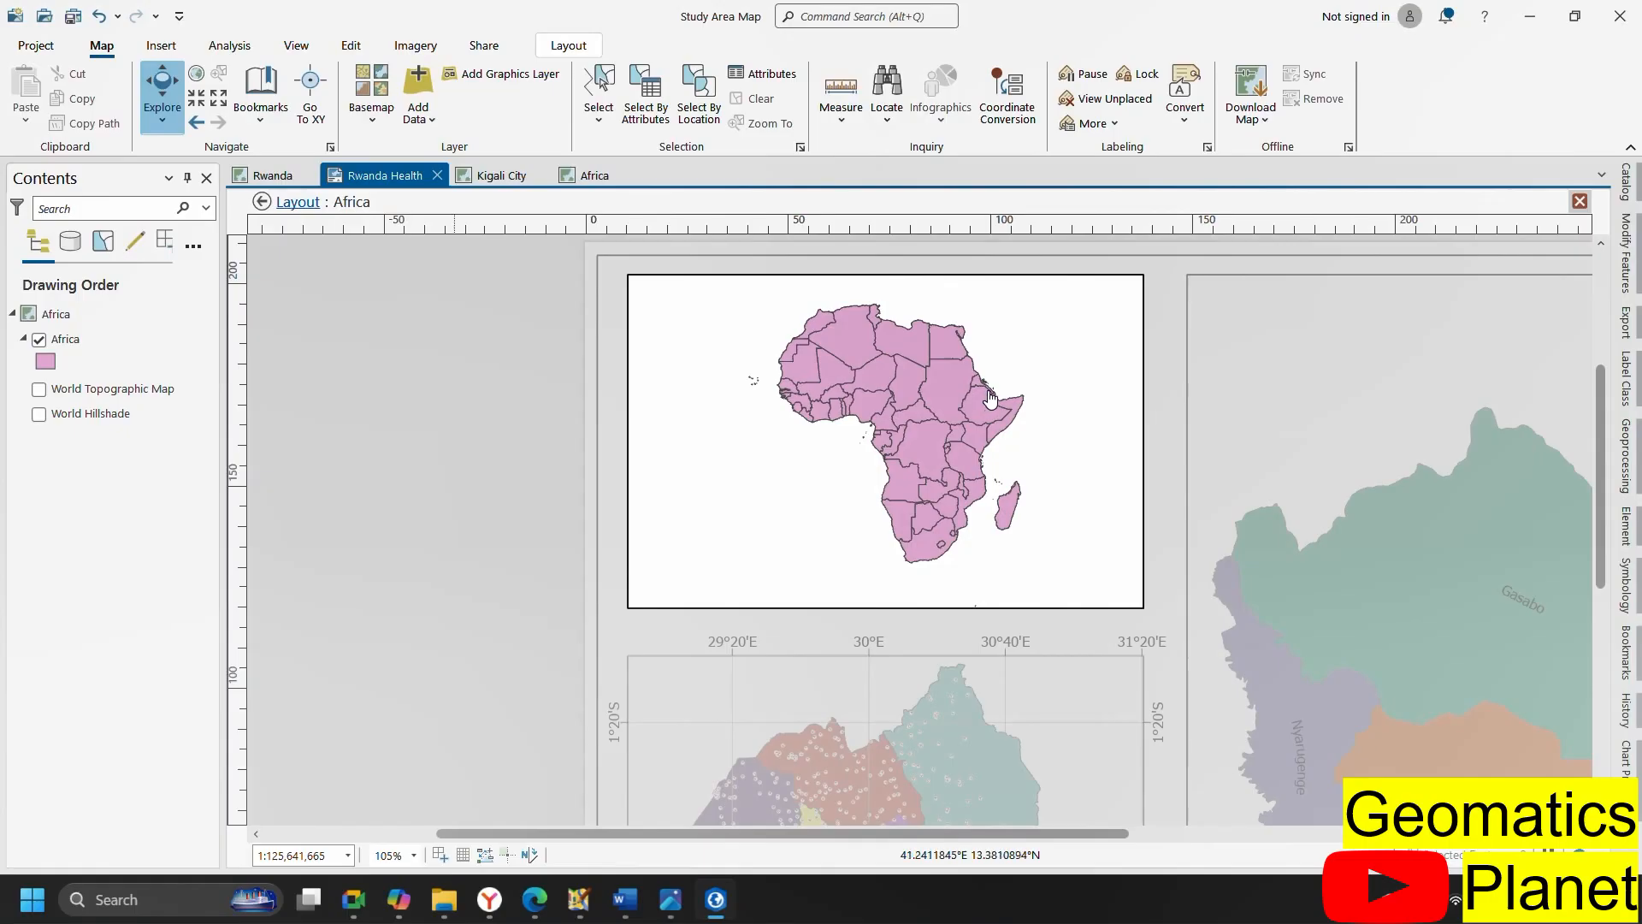
pyautogui.scroll(2, 981, 397)
pyautogui.scroll(-2, 941, 385)
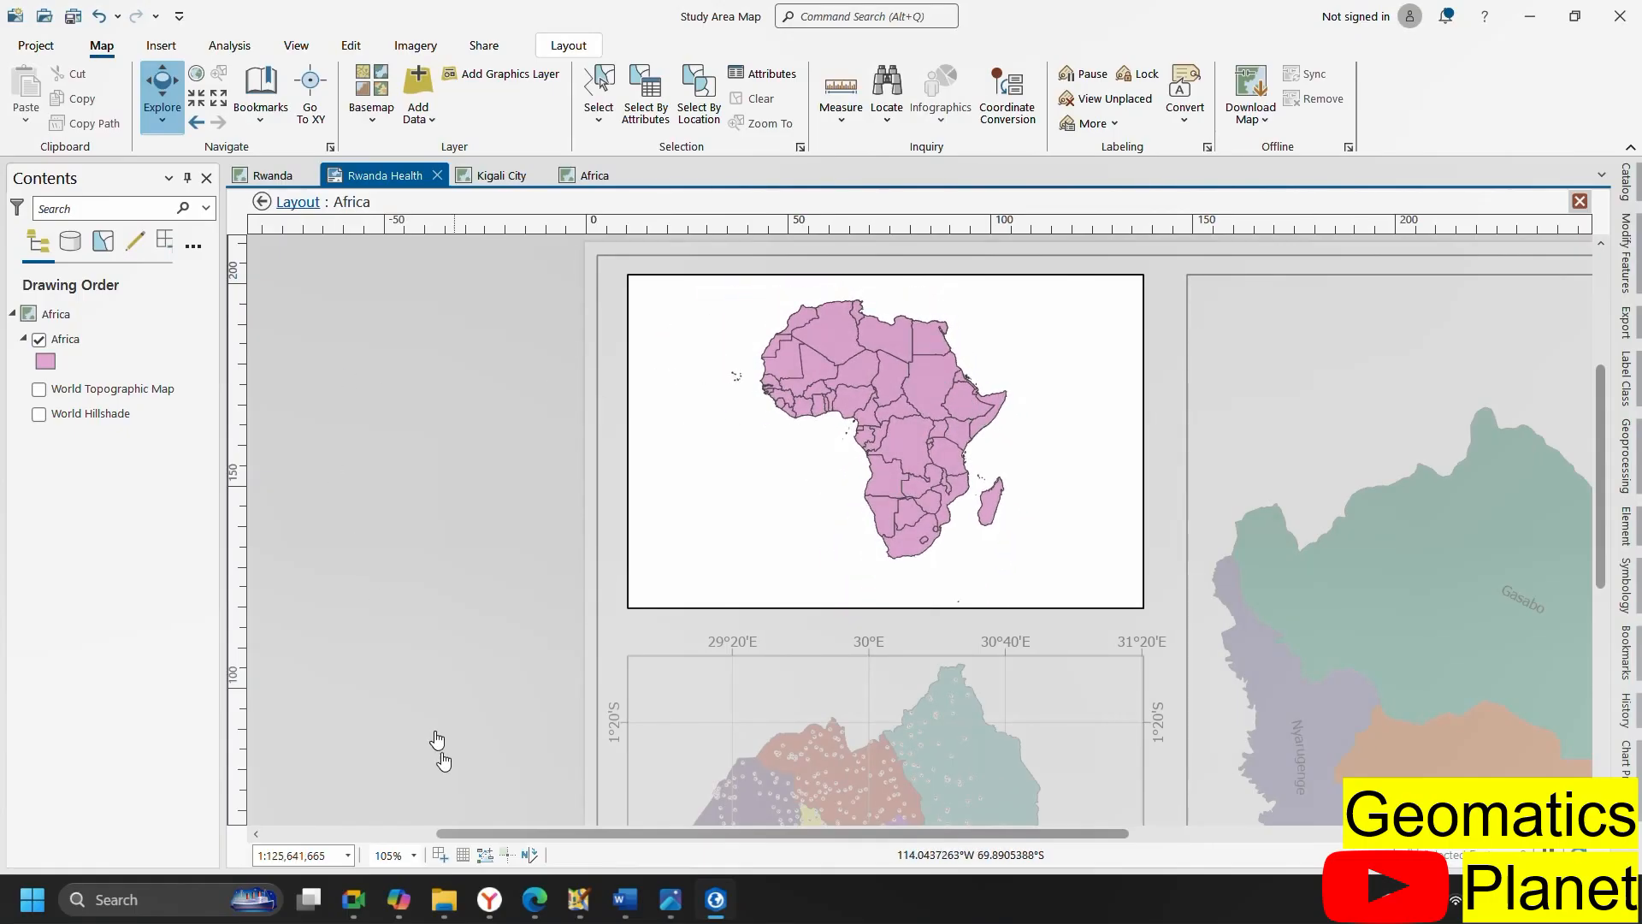
pyautogui.rightClick(85, 341)
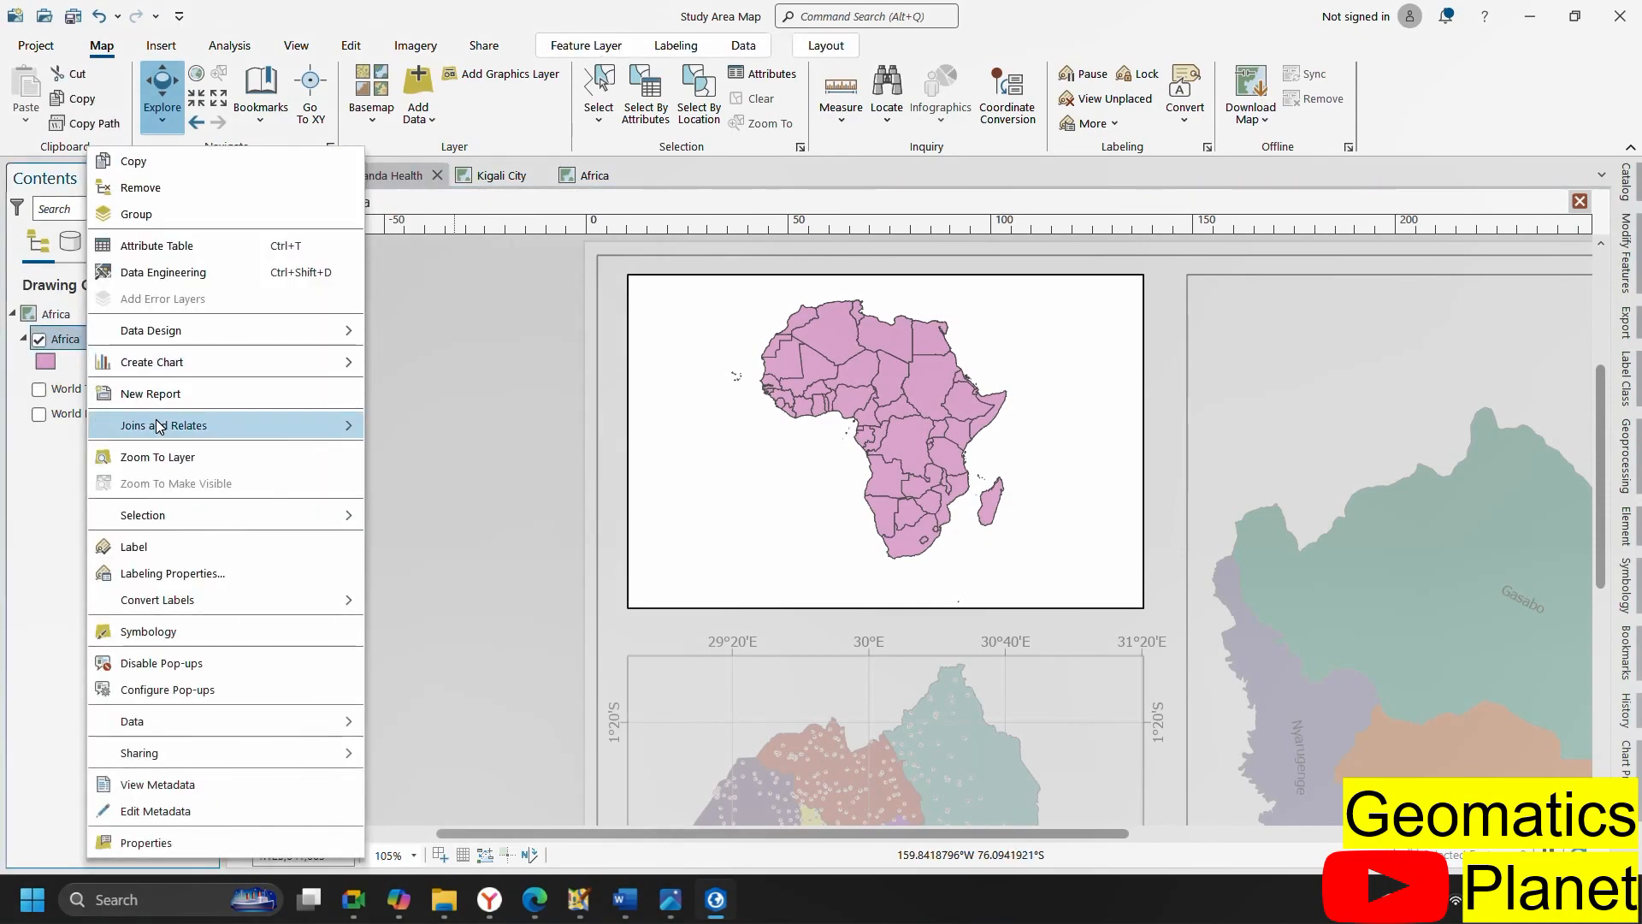
pyautogui.click(158, 456)
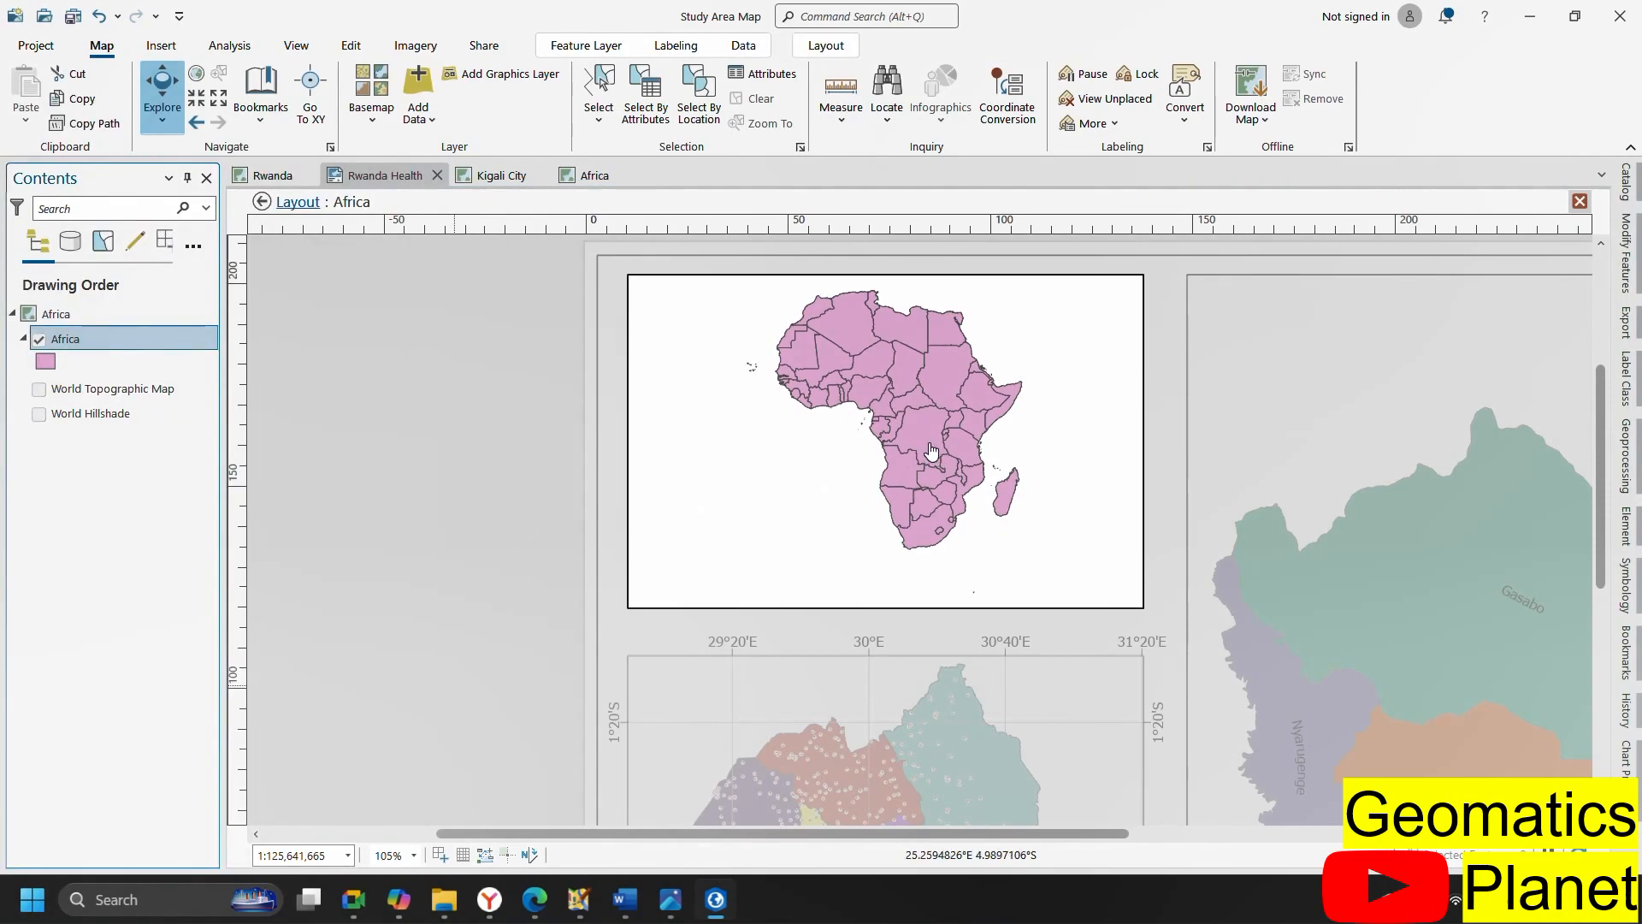
pyautogui.moveTo(903, 460); pyautogui.dragTo(881, 472)
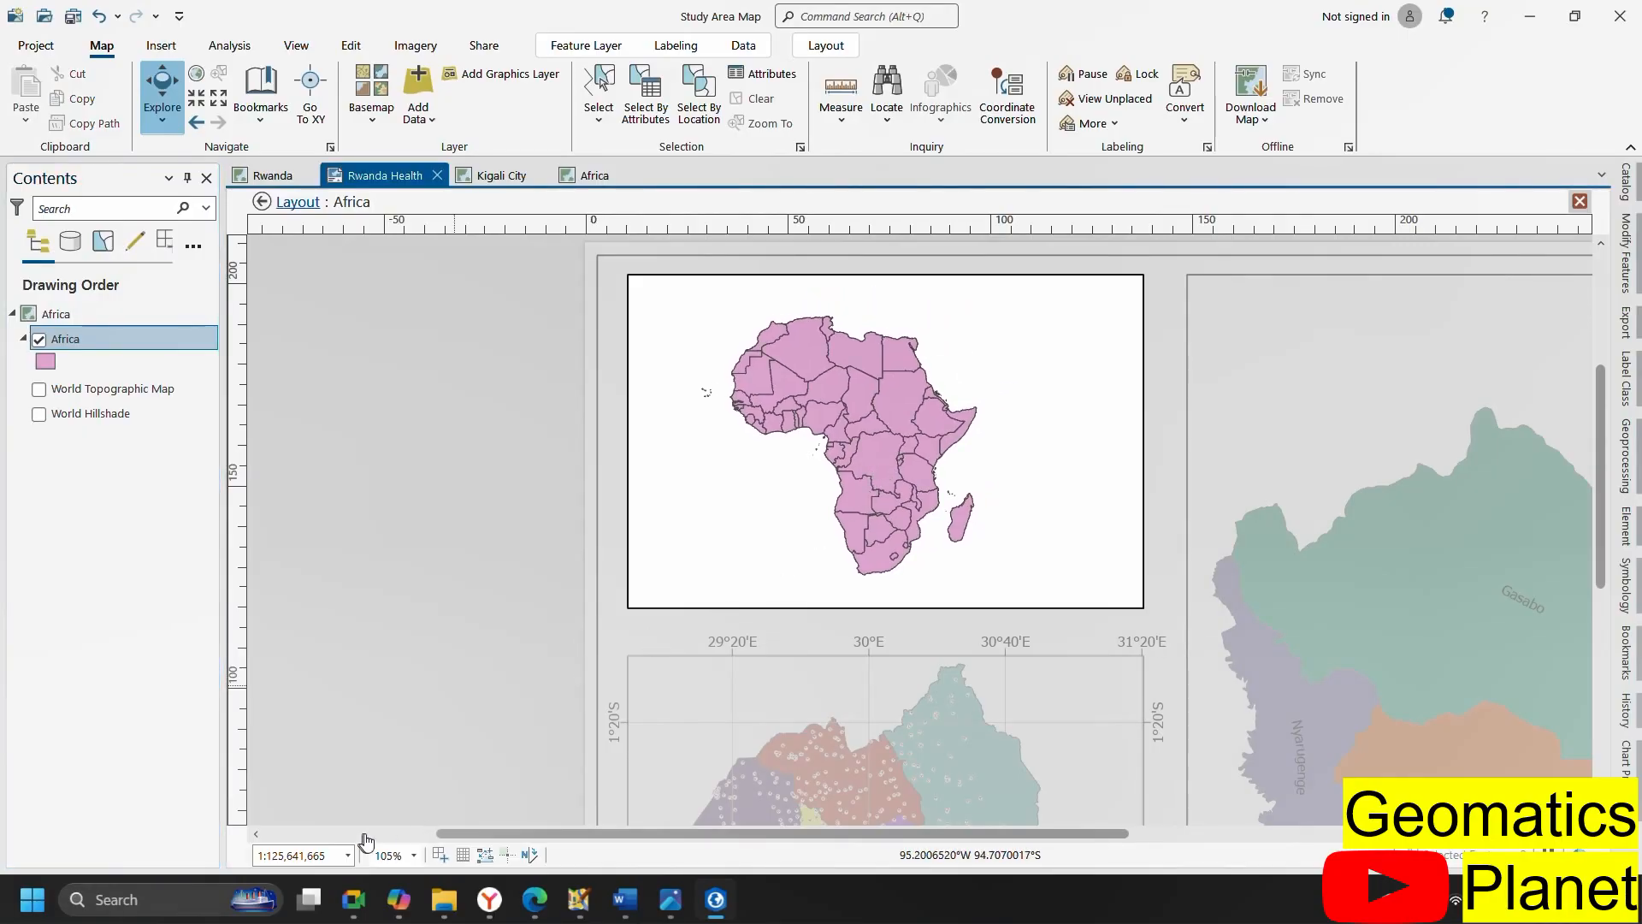
# Try map scales of 1:12,000,000 and 1:120,000,000 for the Africa frame
pyautogui.click(267, 855)
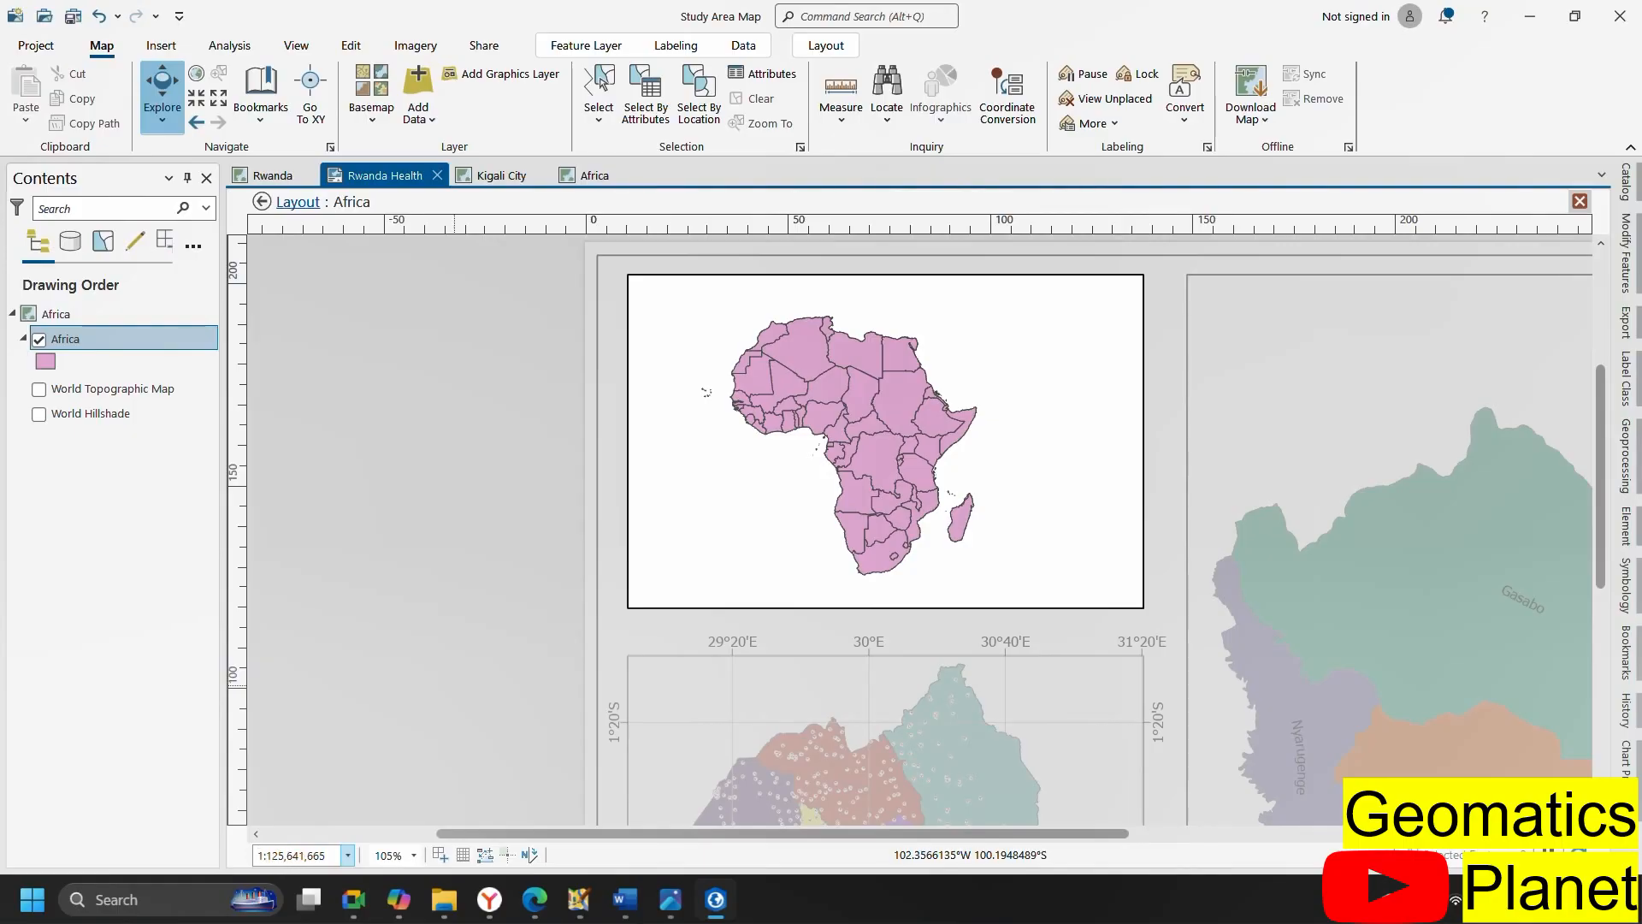
pyautogui.moveTo(284, 855); pyautogui.dragTo(326, 855)
pyautogui.write('000000')
pyautogui.press('Return')
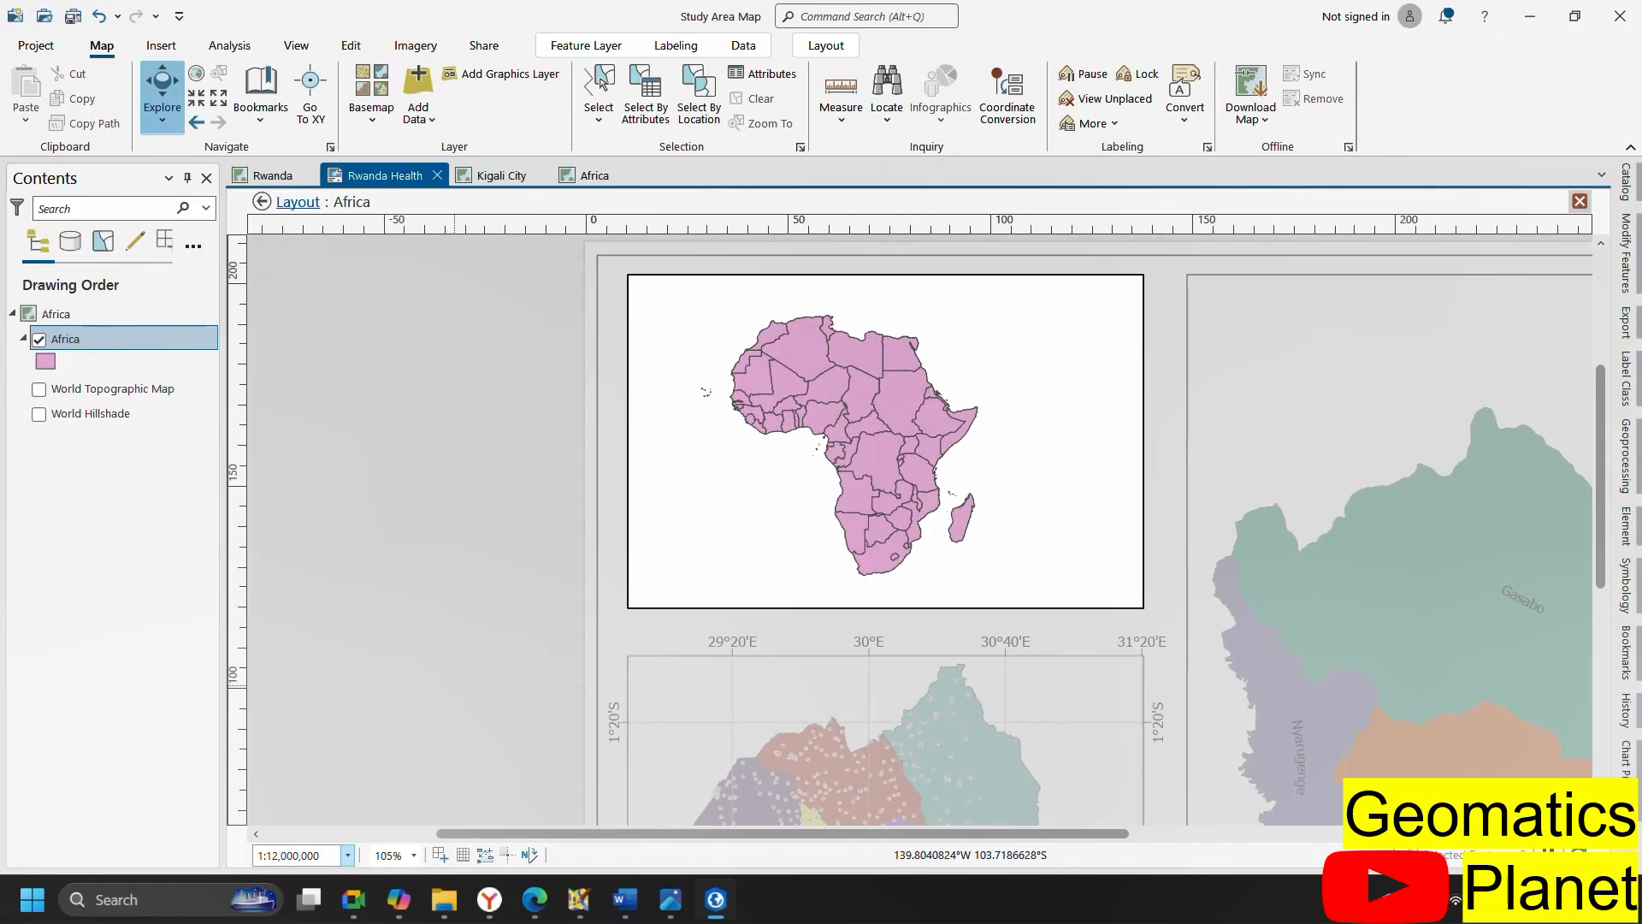
pyautogui.write('0')
pyautogui.press('Return')
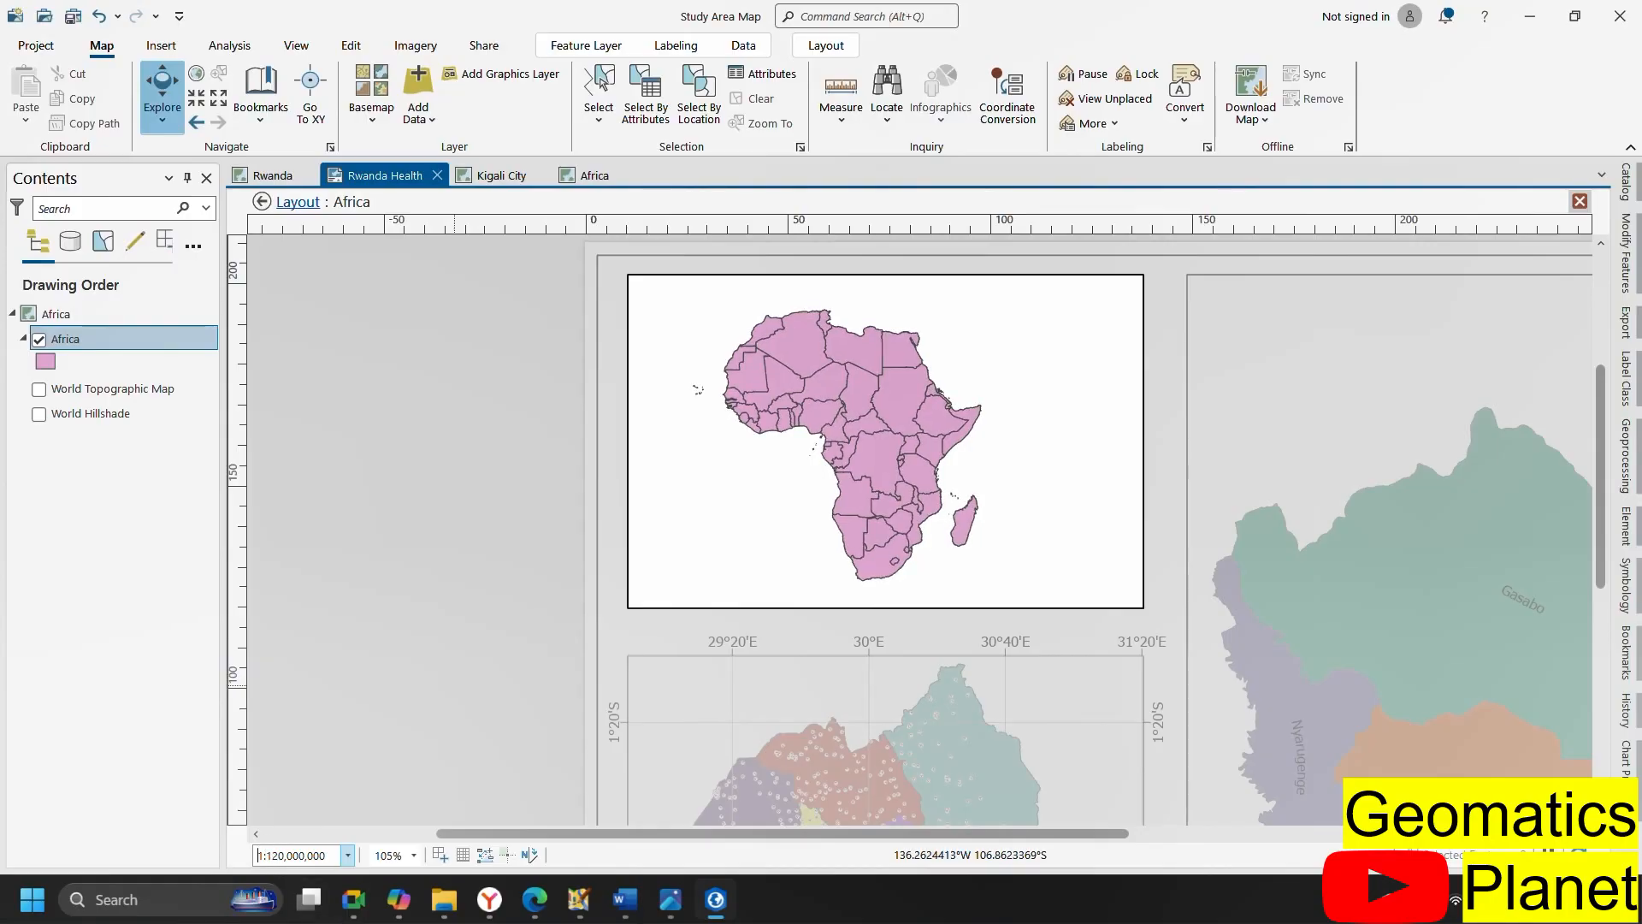
# Try map scales of 1:15,000,000 and 1:150,000,000 for the Africa frame
pyautogui.press('BackSpace')
pyautogui.write('5')
pyautogui.press('Return')
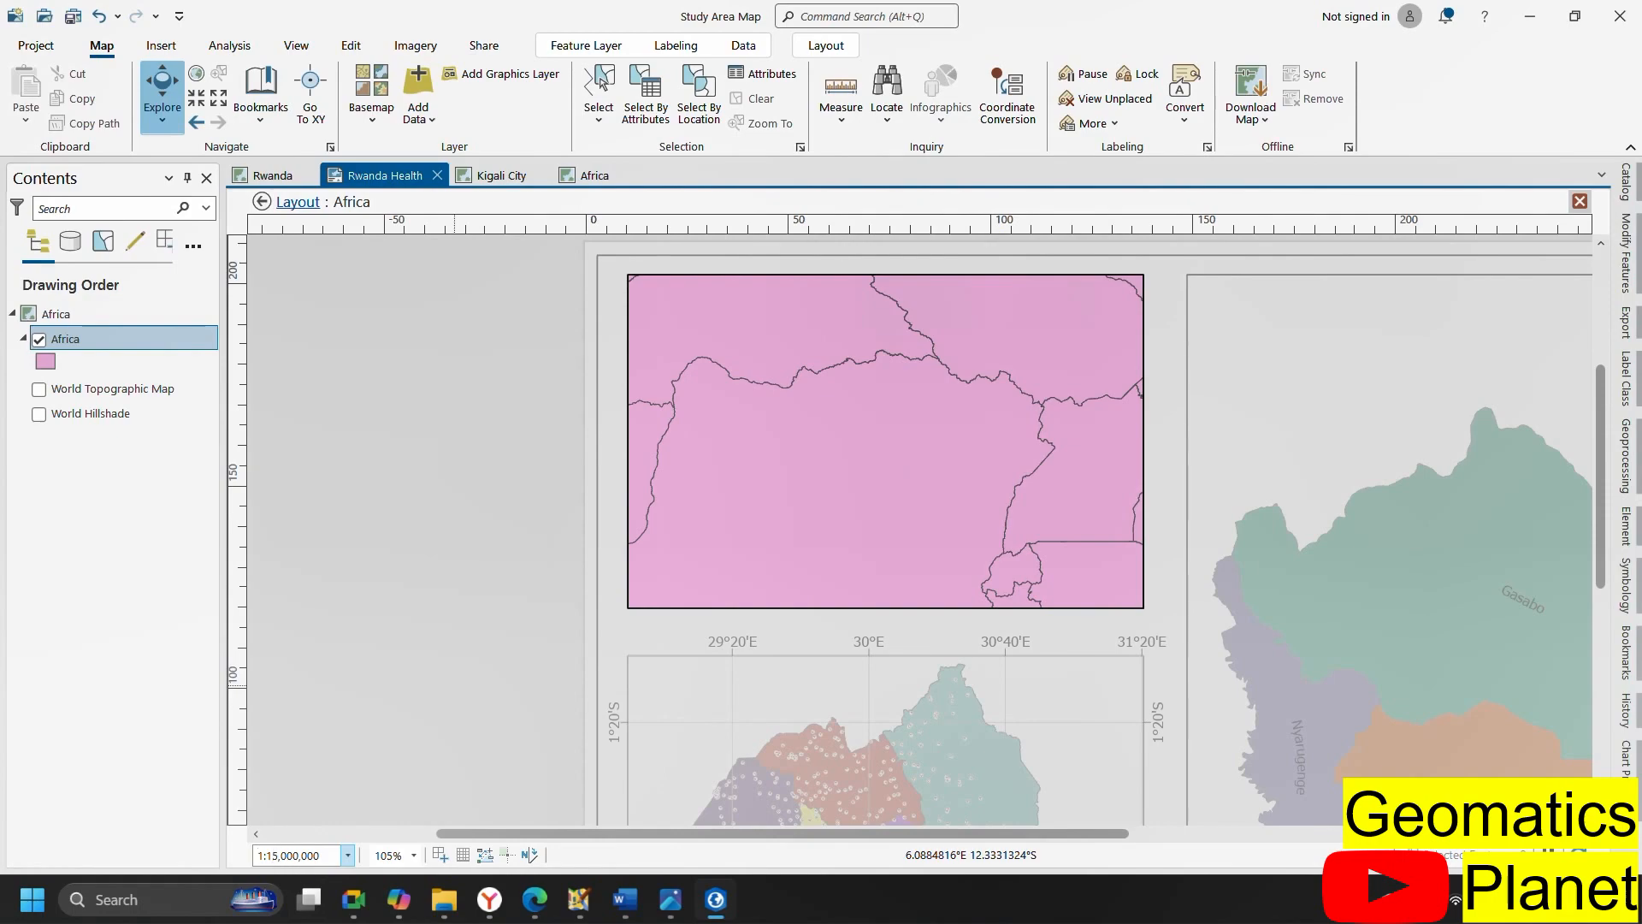
pyautogui.click(277, 855)
pyautogui.write('0')
pyautogui.press('Return')
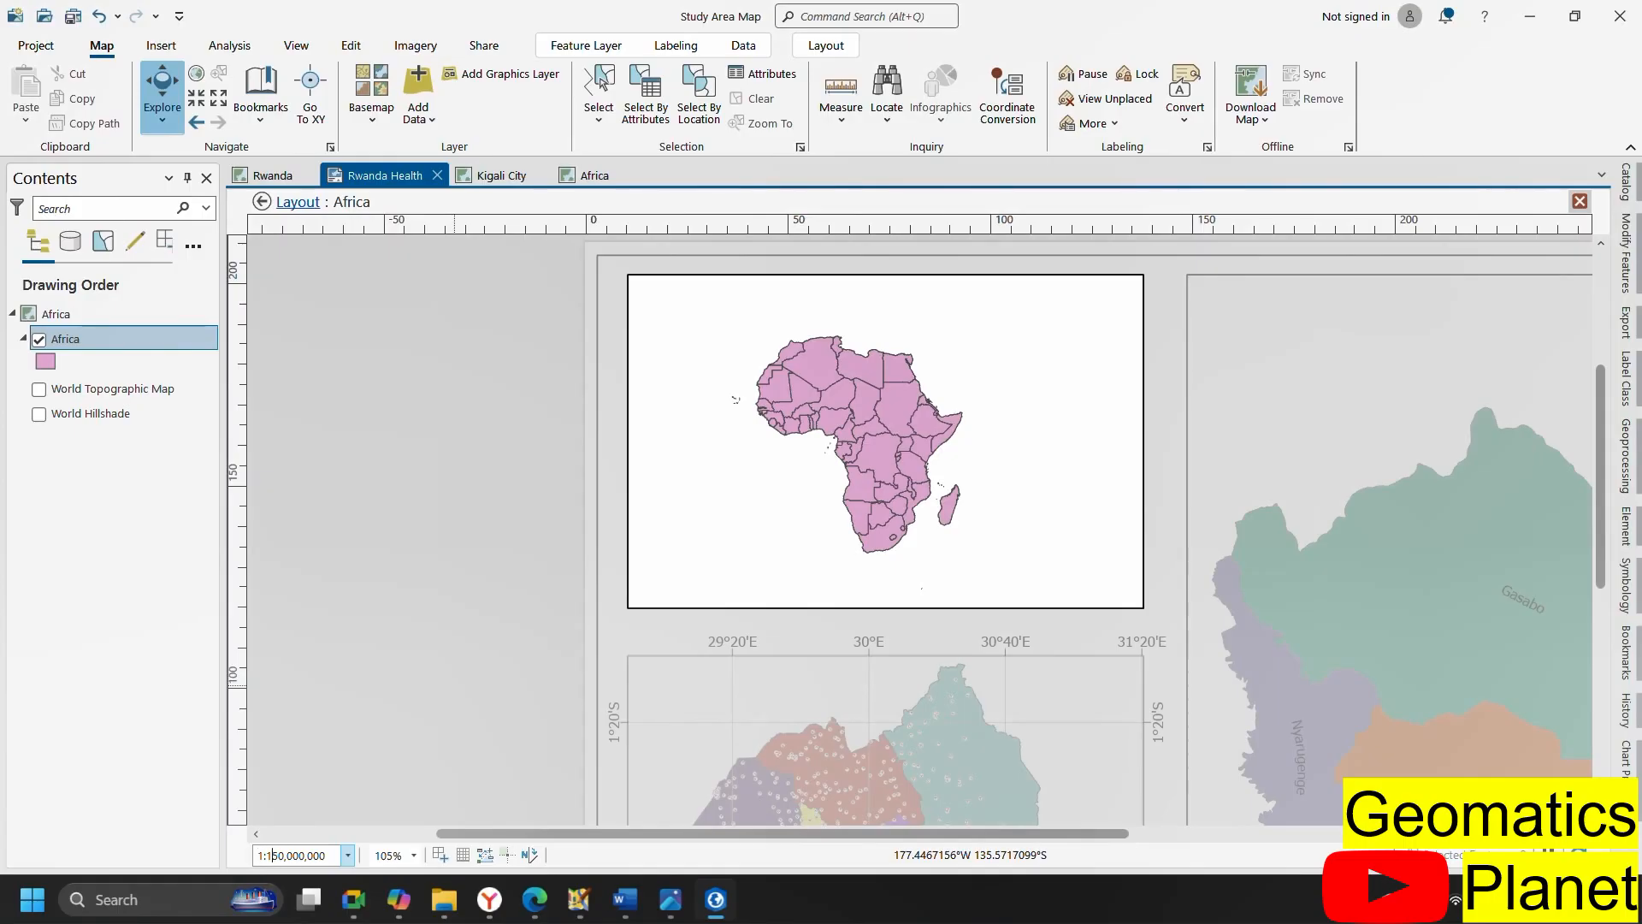
# Try map scales of 1:25,000,000 and 1:250,000,000 for the Africa frame
pyautogui.press('Return')
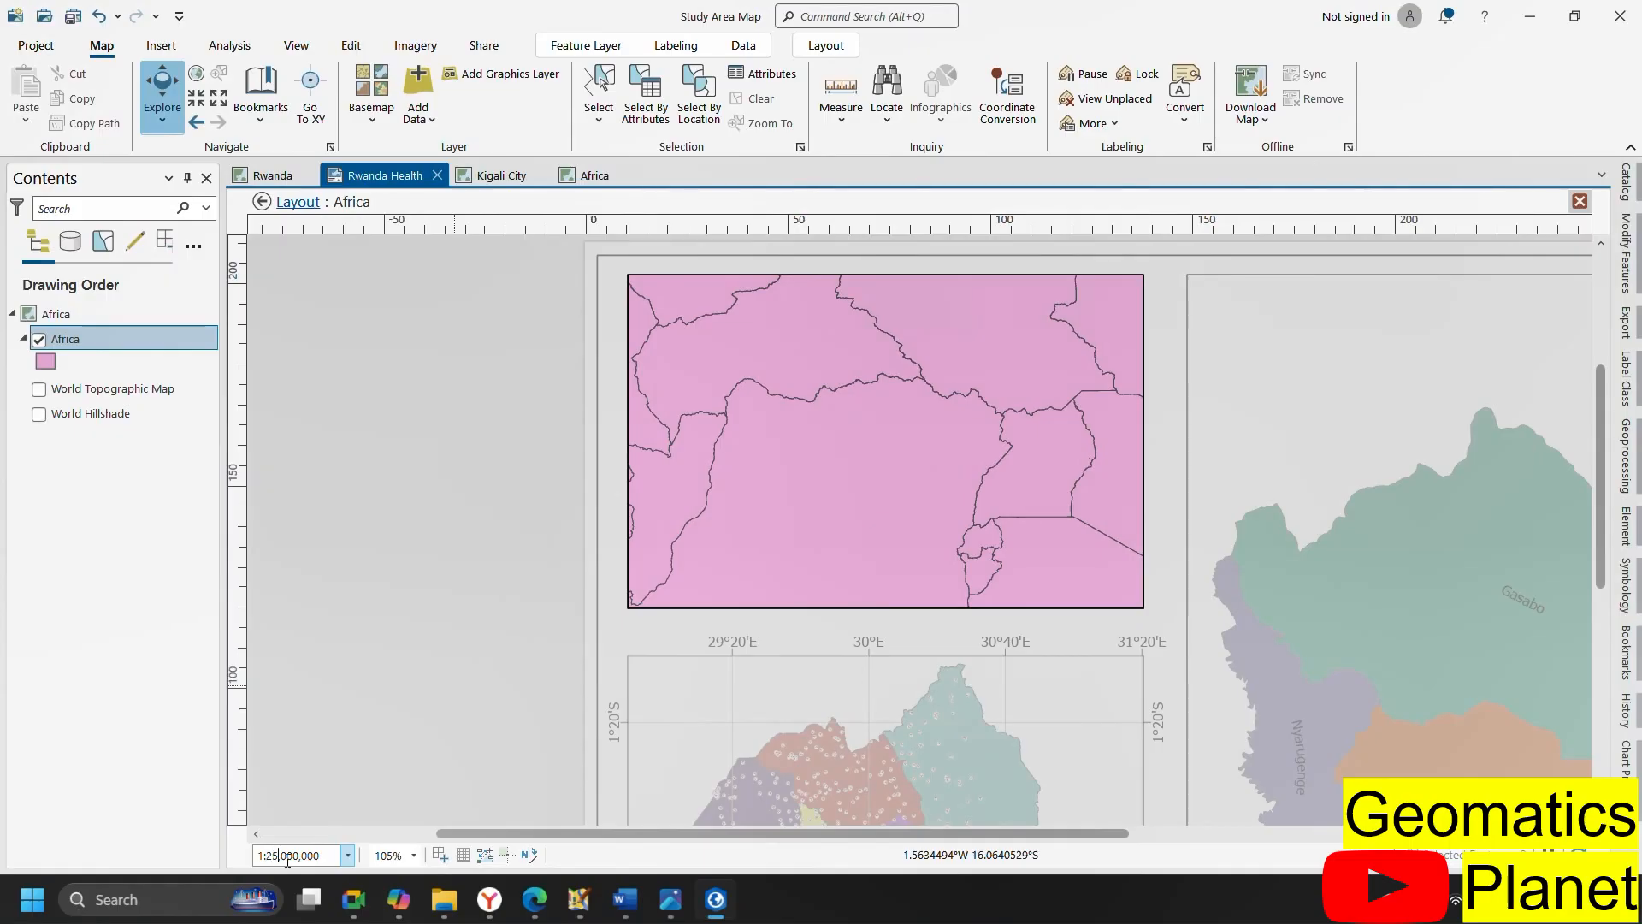
pyautogui.press('Return')
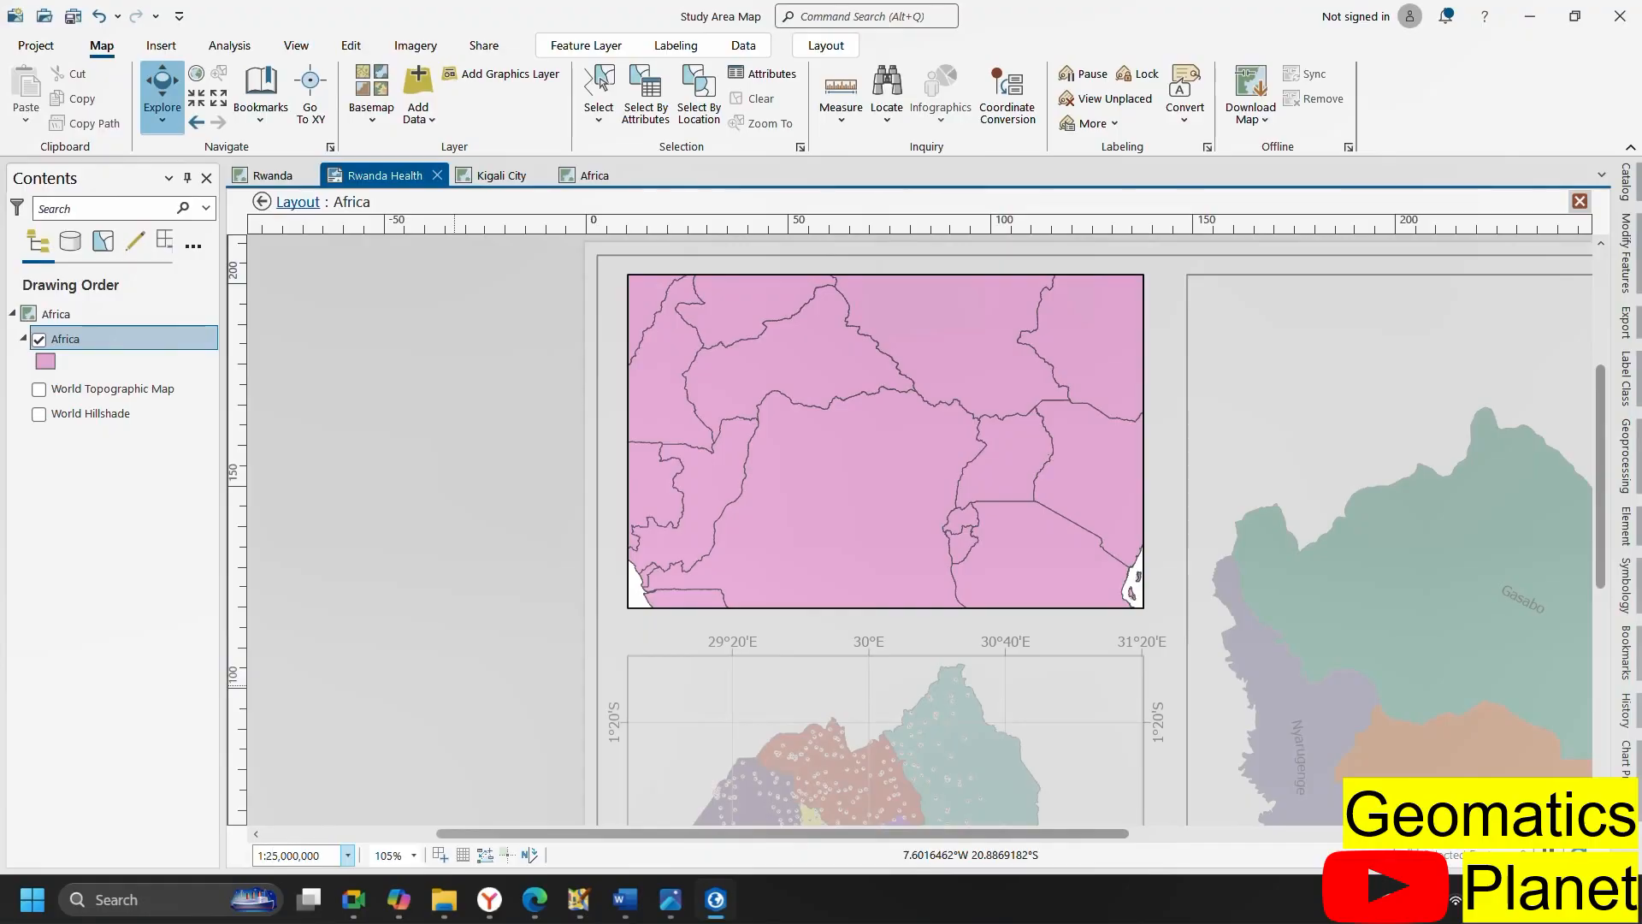
pyautogui.press('Return')
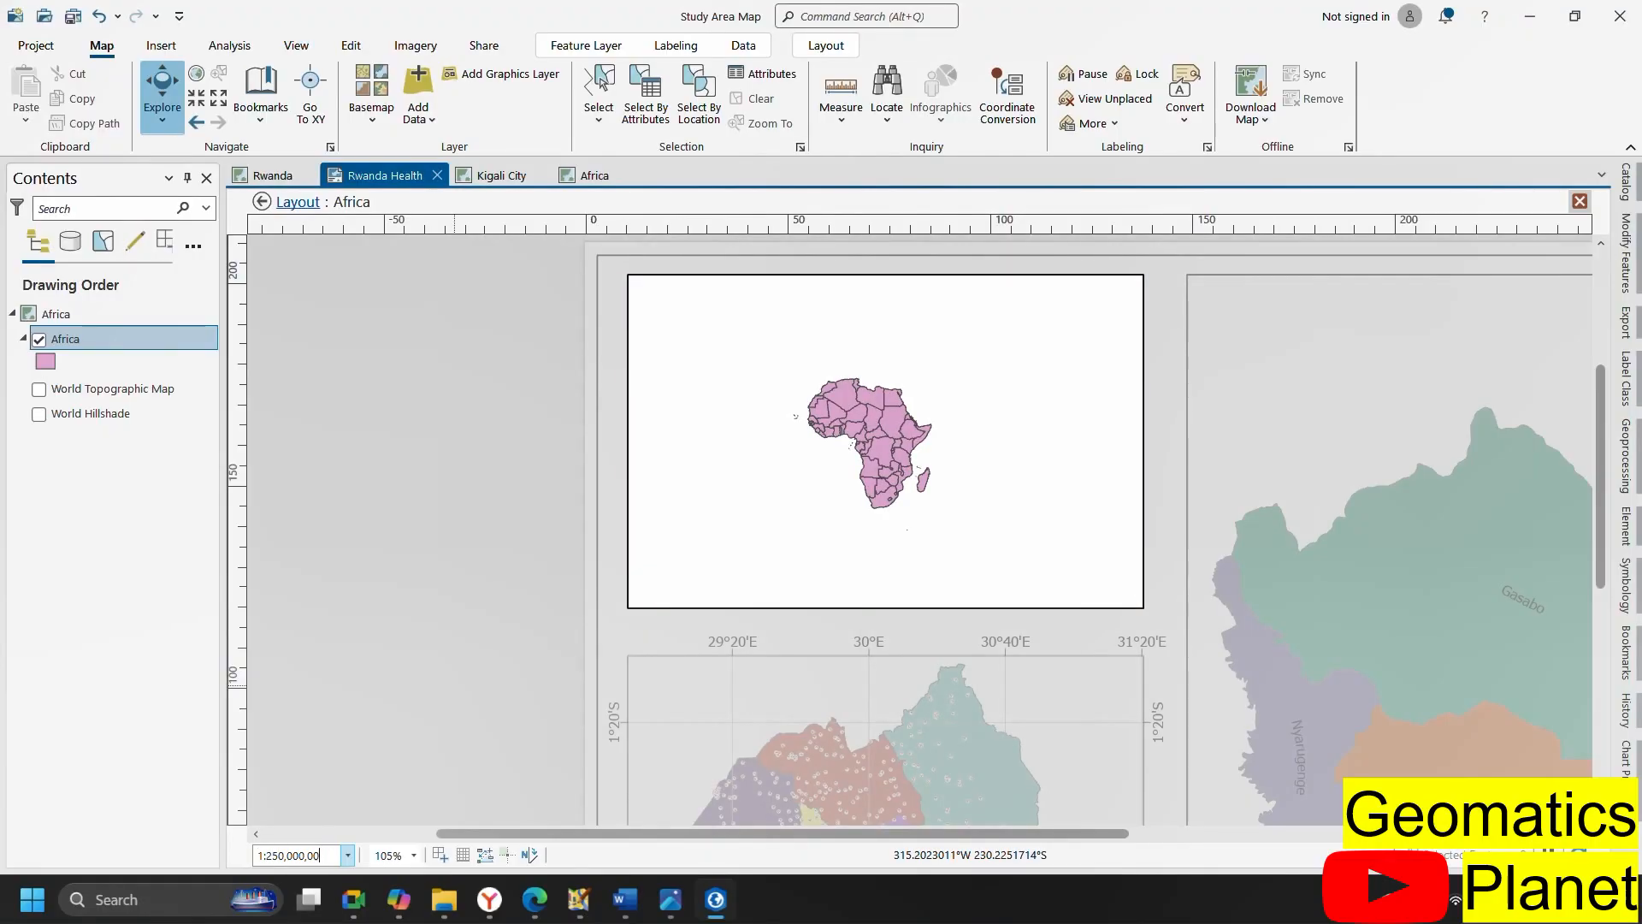
pyautogui.press('Return')
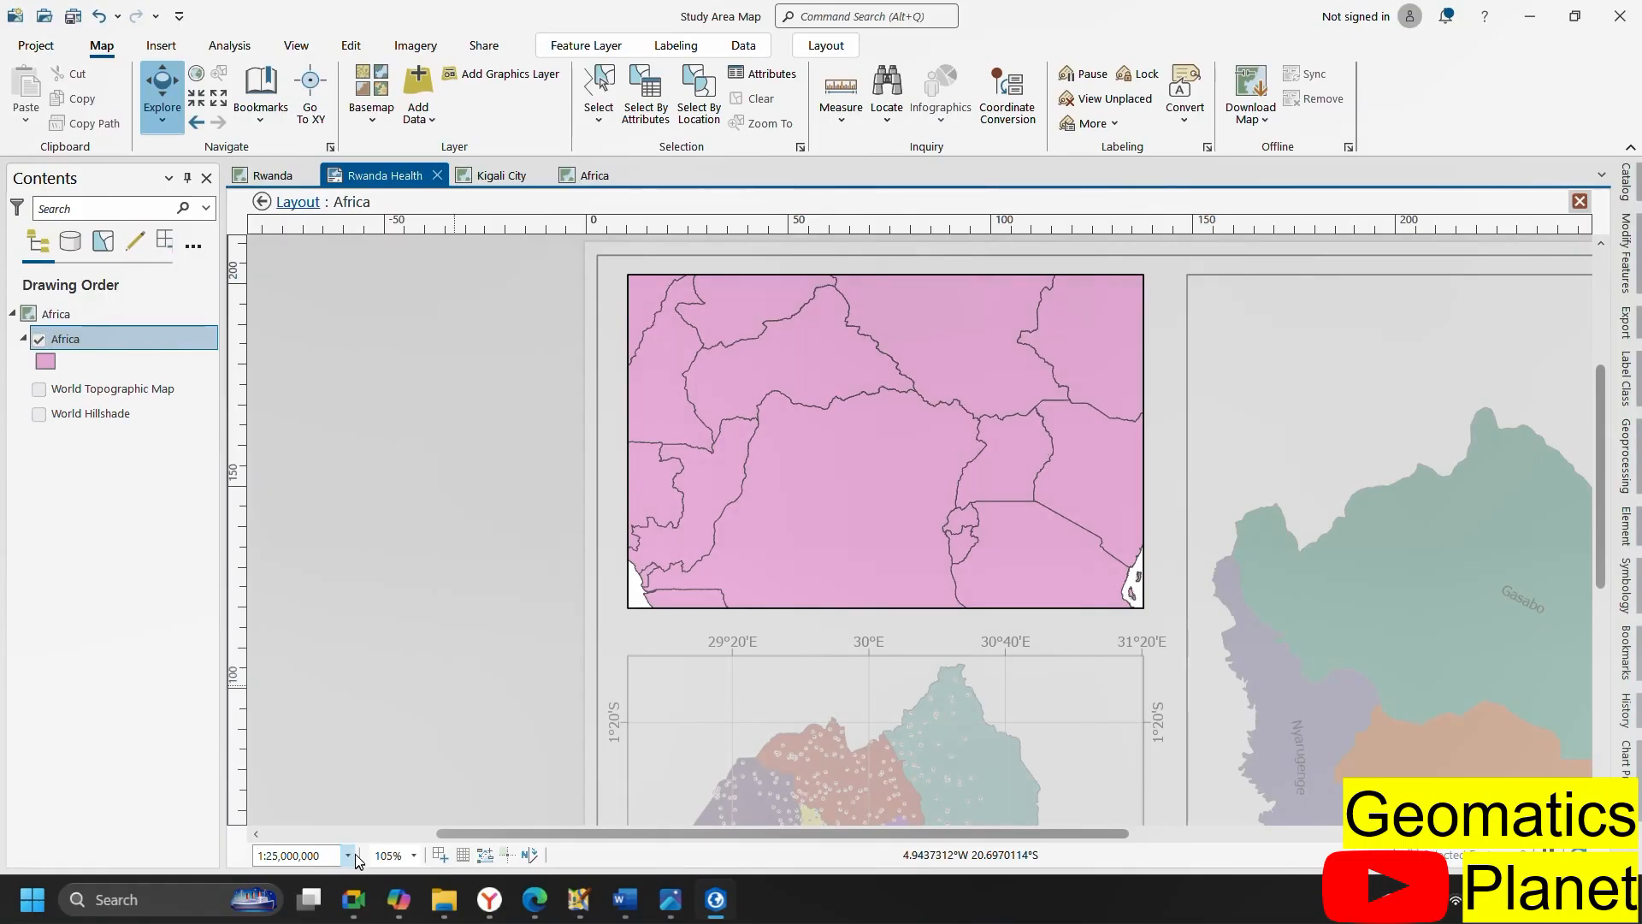
pyautogui.click(347, 855)
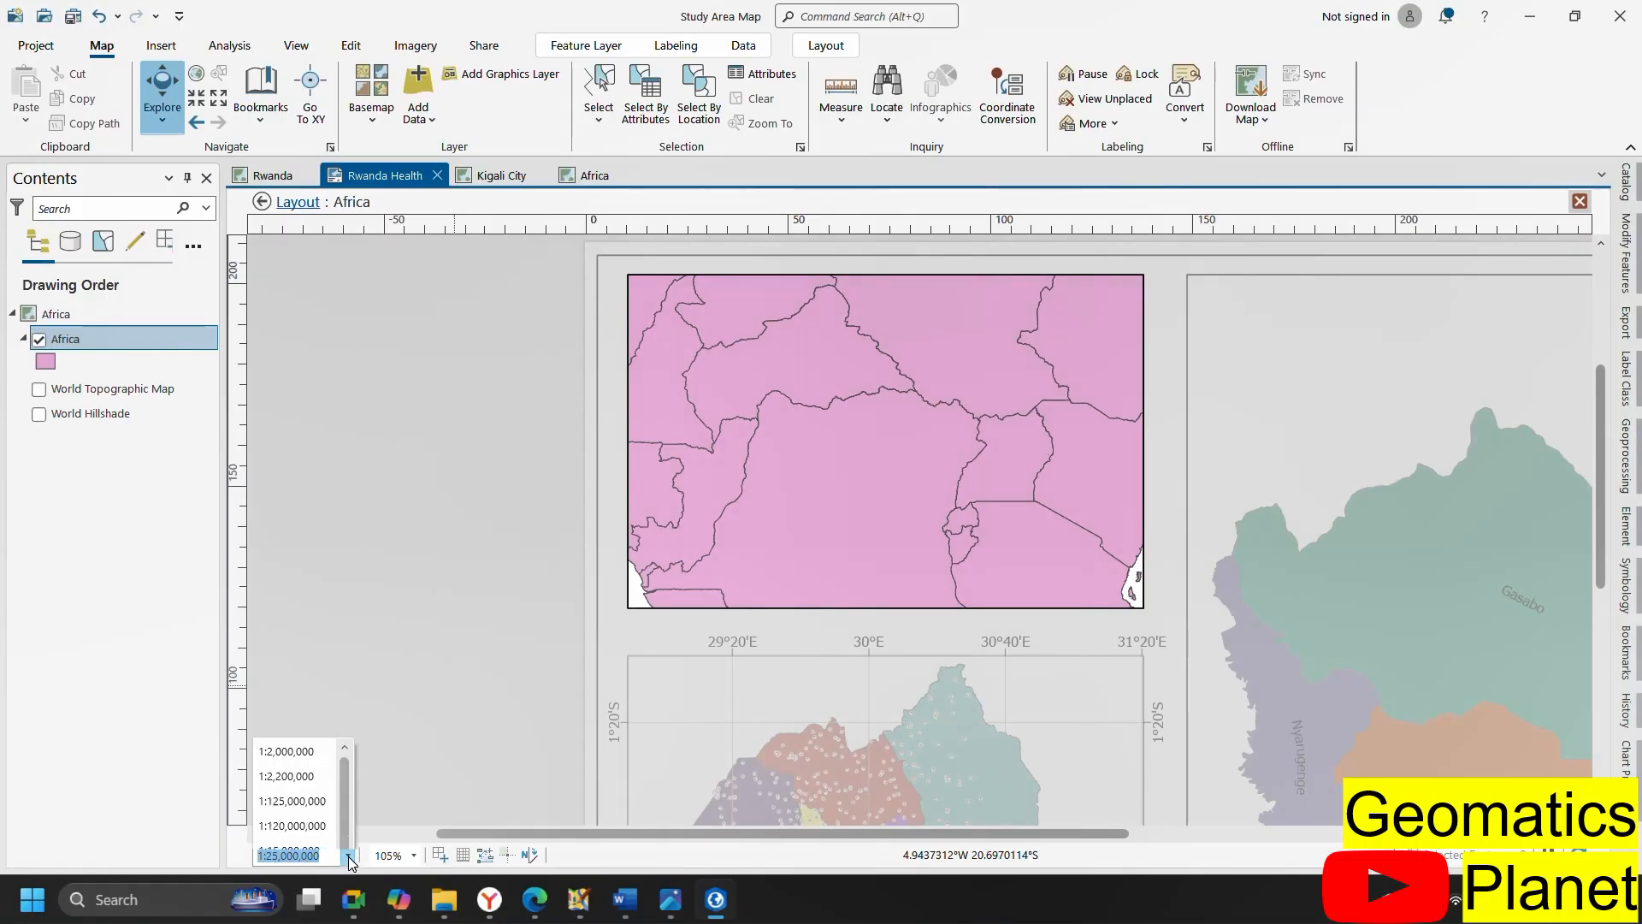
# Zoom the activated frame back to the Africa layer and set its map scale to 1:120,000,000
pyautogui.rightClick(100, 350)
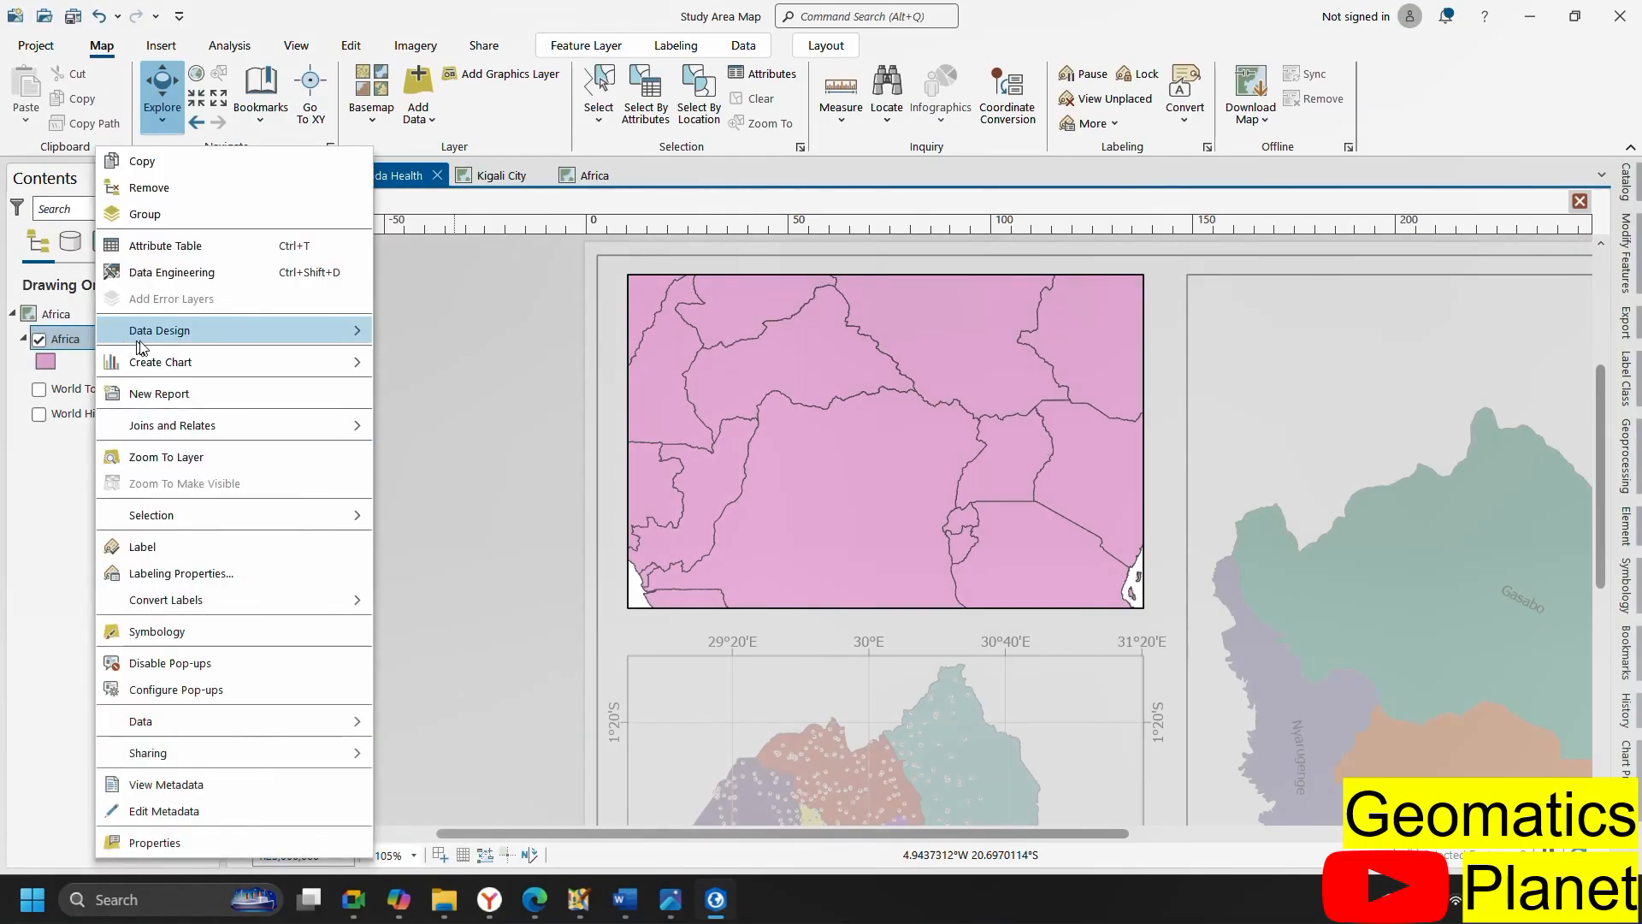
pyautogui.click(166, 456)
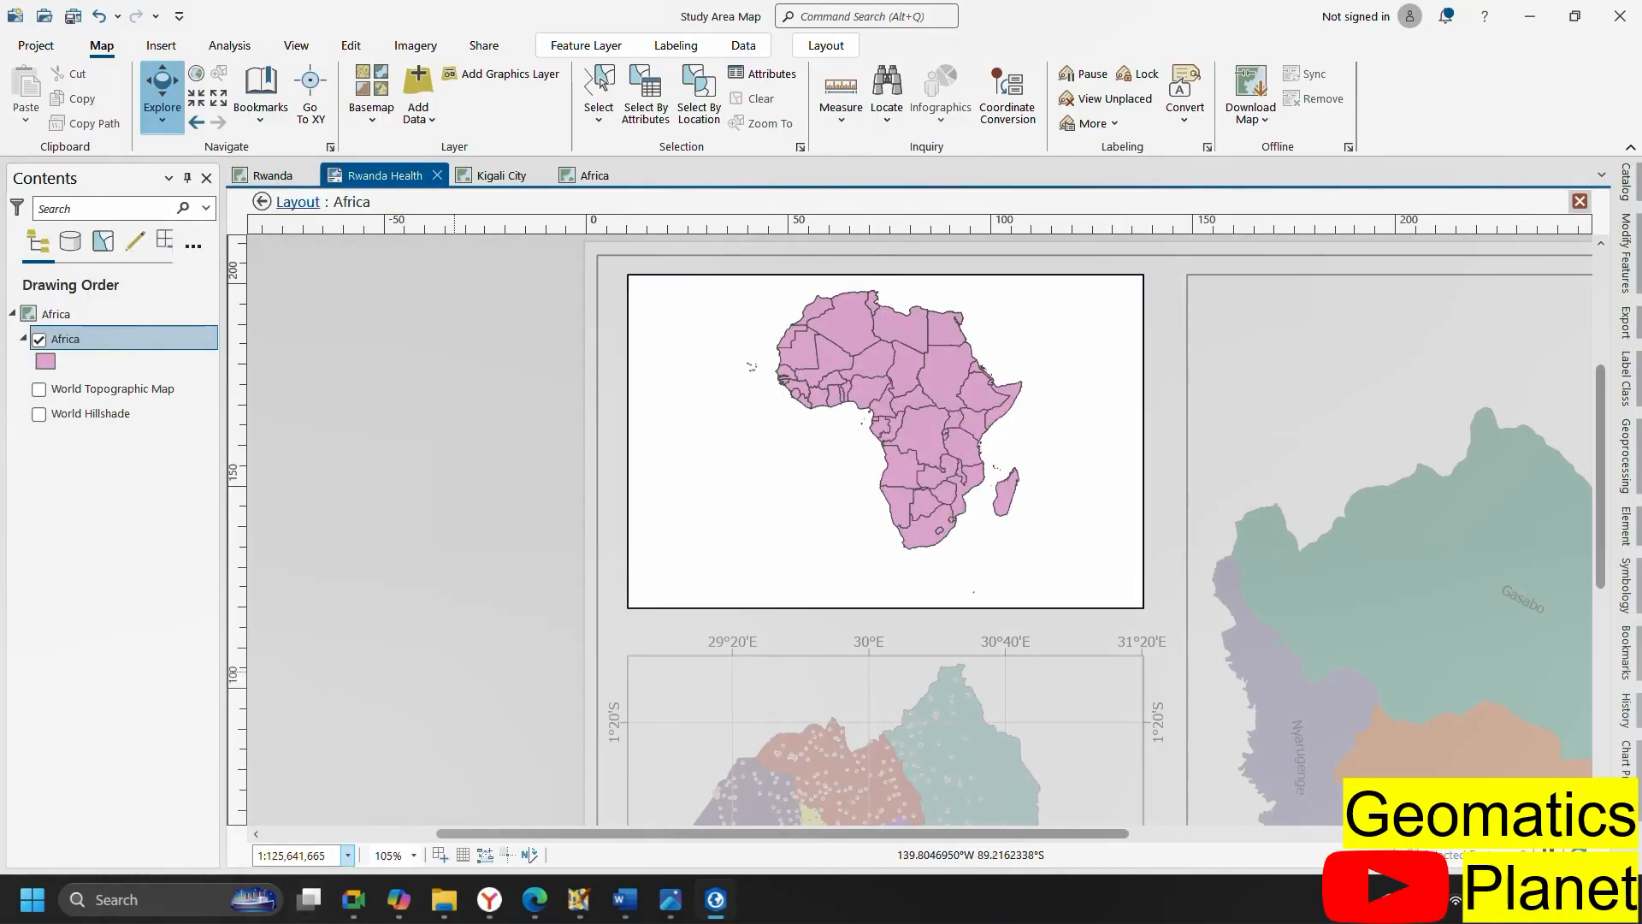
pyautogui.doubleClick(296, 855)
pyautogui.write('000000')
pyautogui.press('Return')
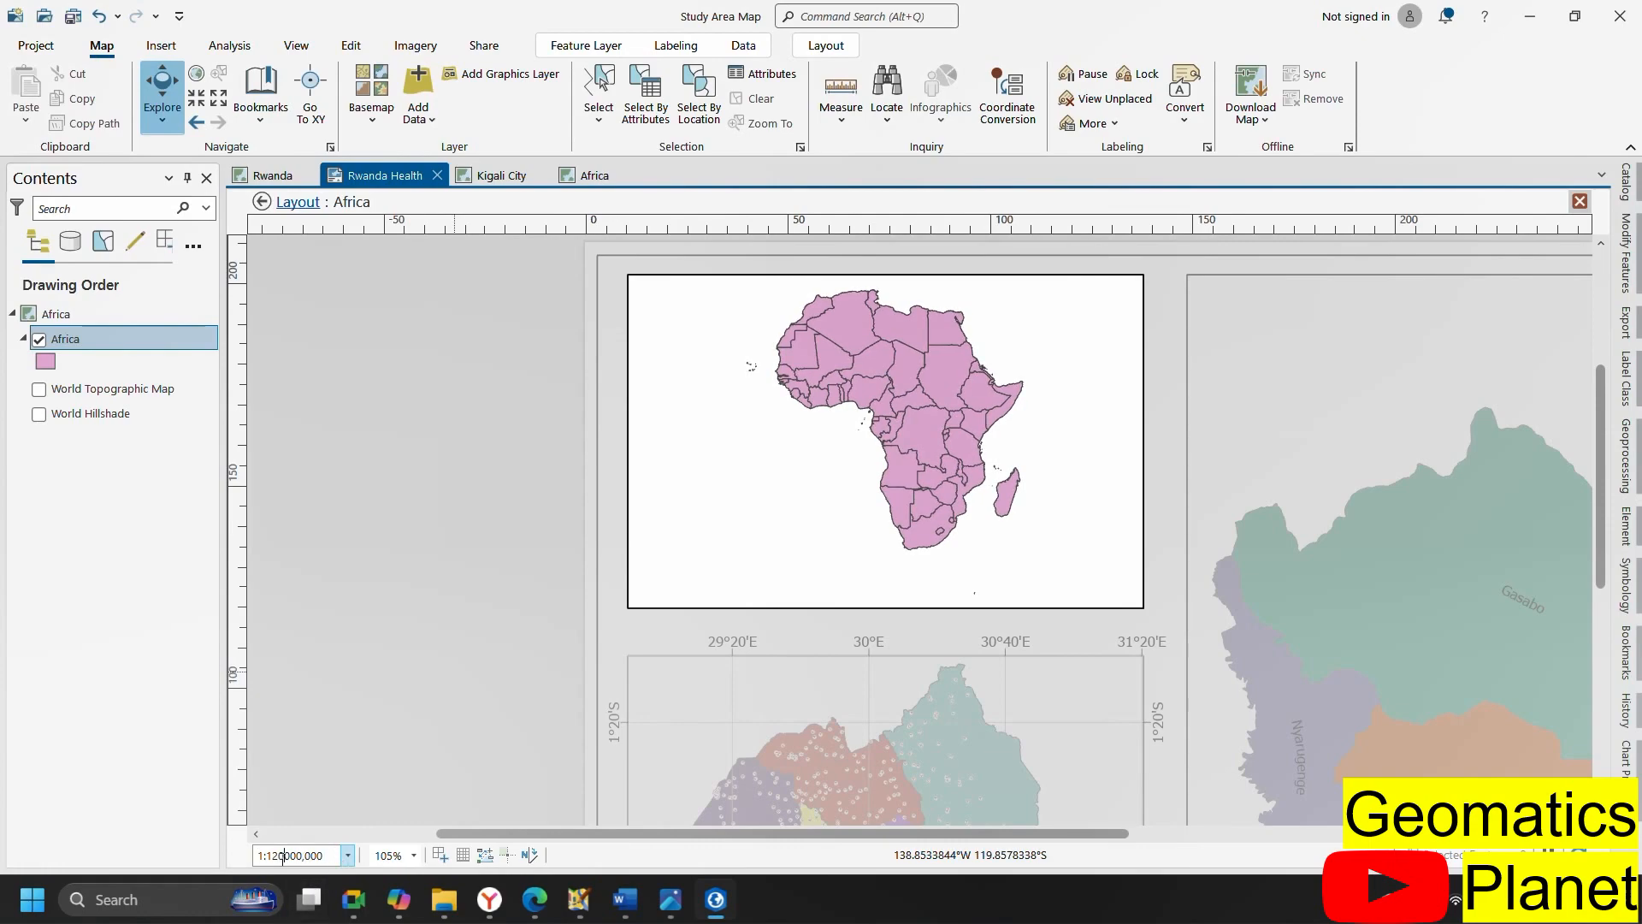
pyautogui.press('Return')
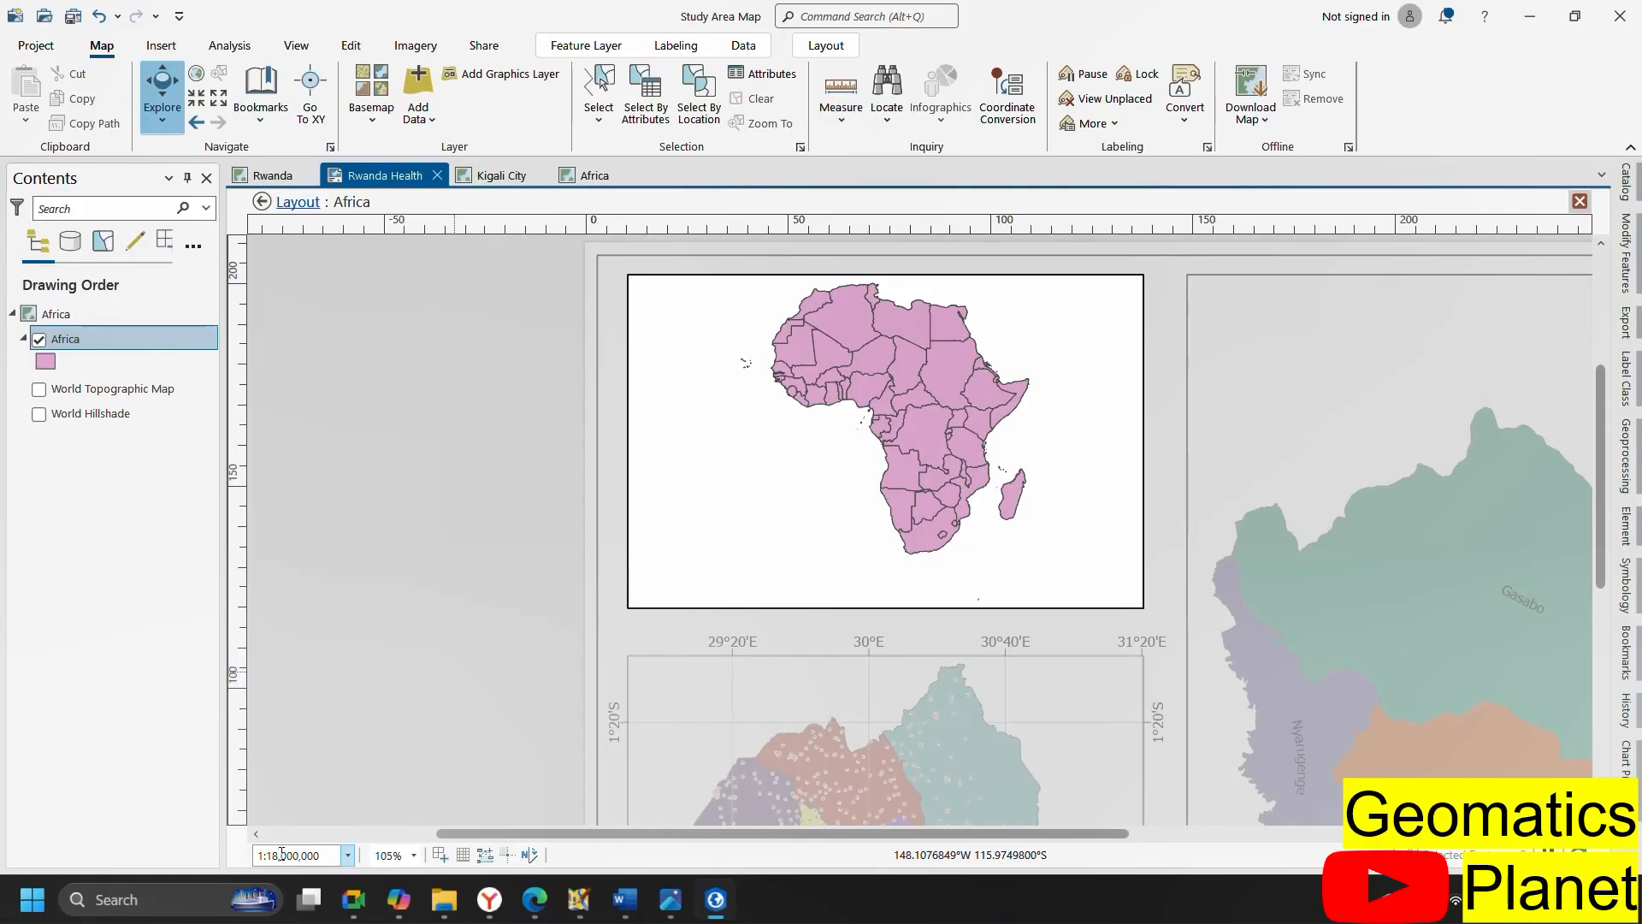
# Try map scales of 1:18,000,000 and 1:11,800,000 for the Africa frame
pyautogui.press('Return')
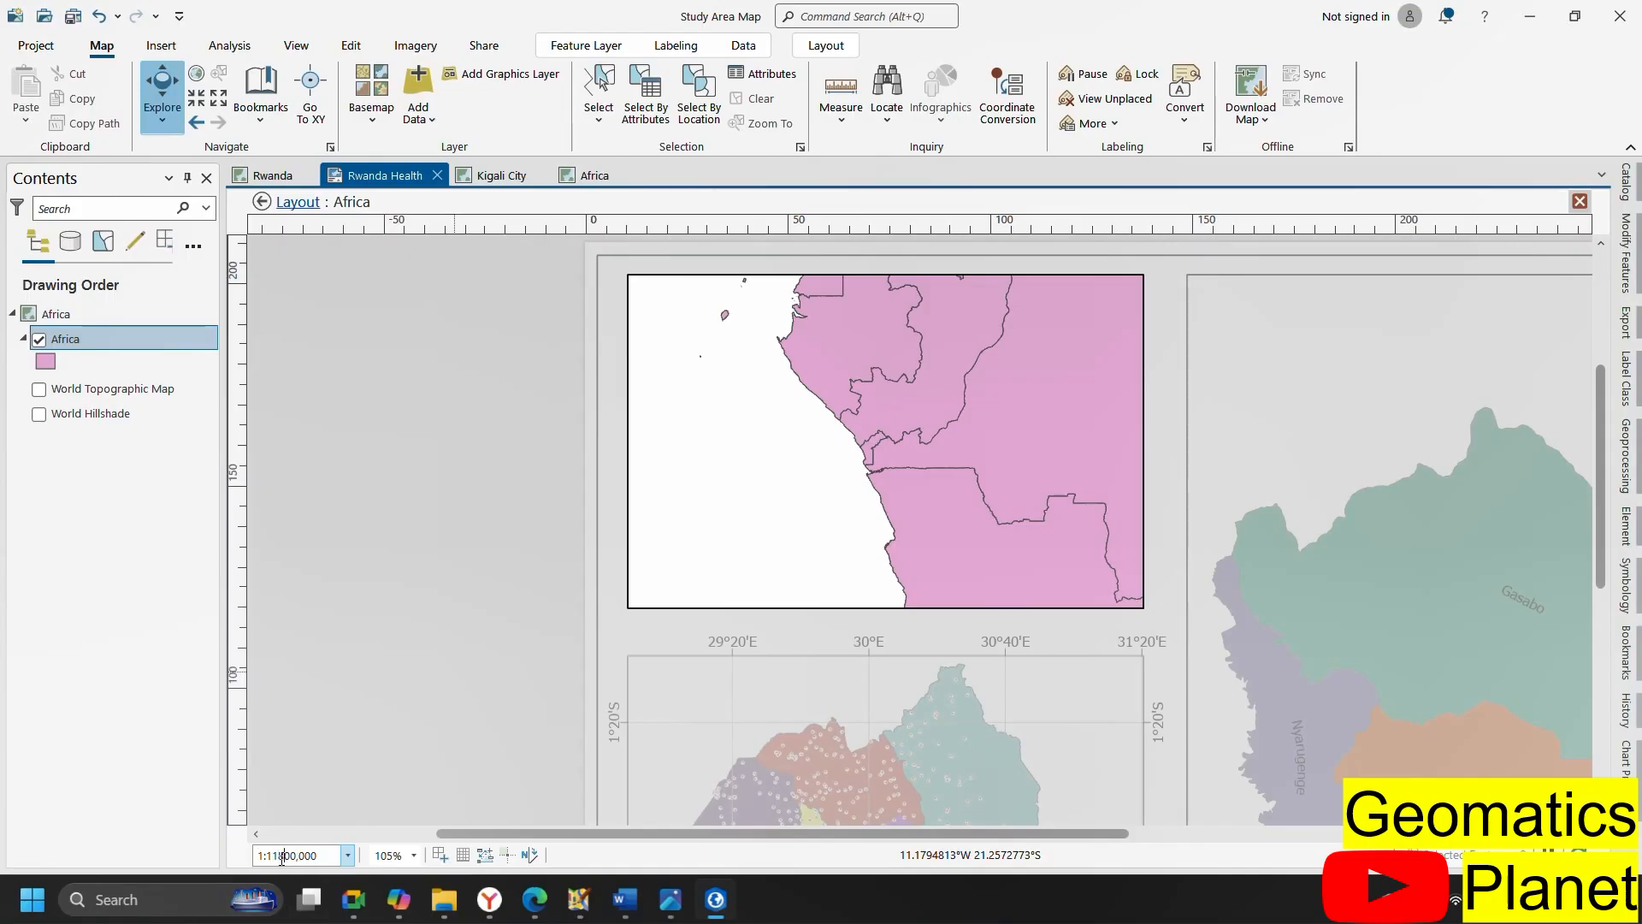
pyautogui.press('Return')
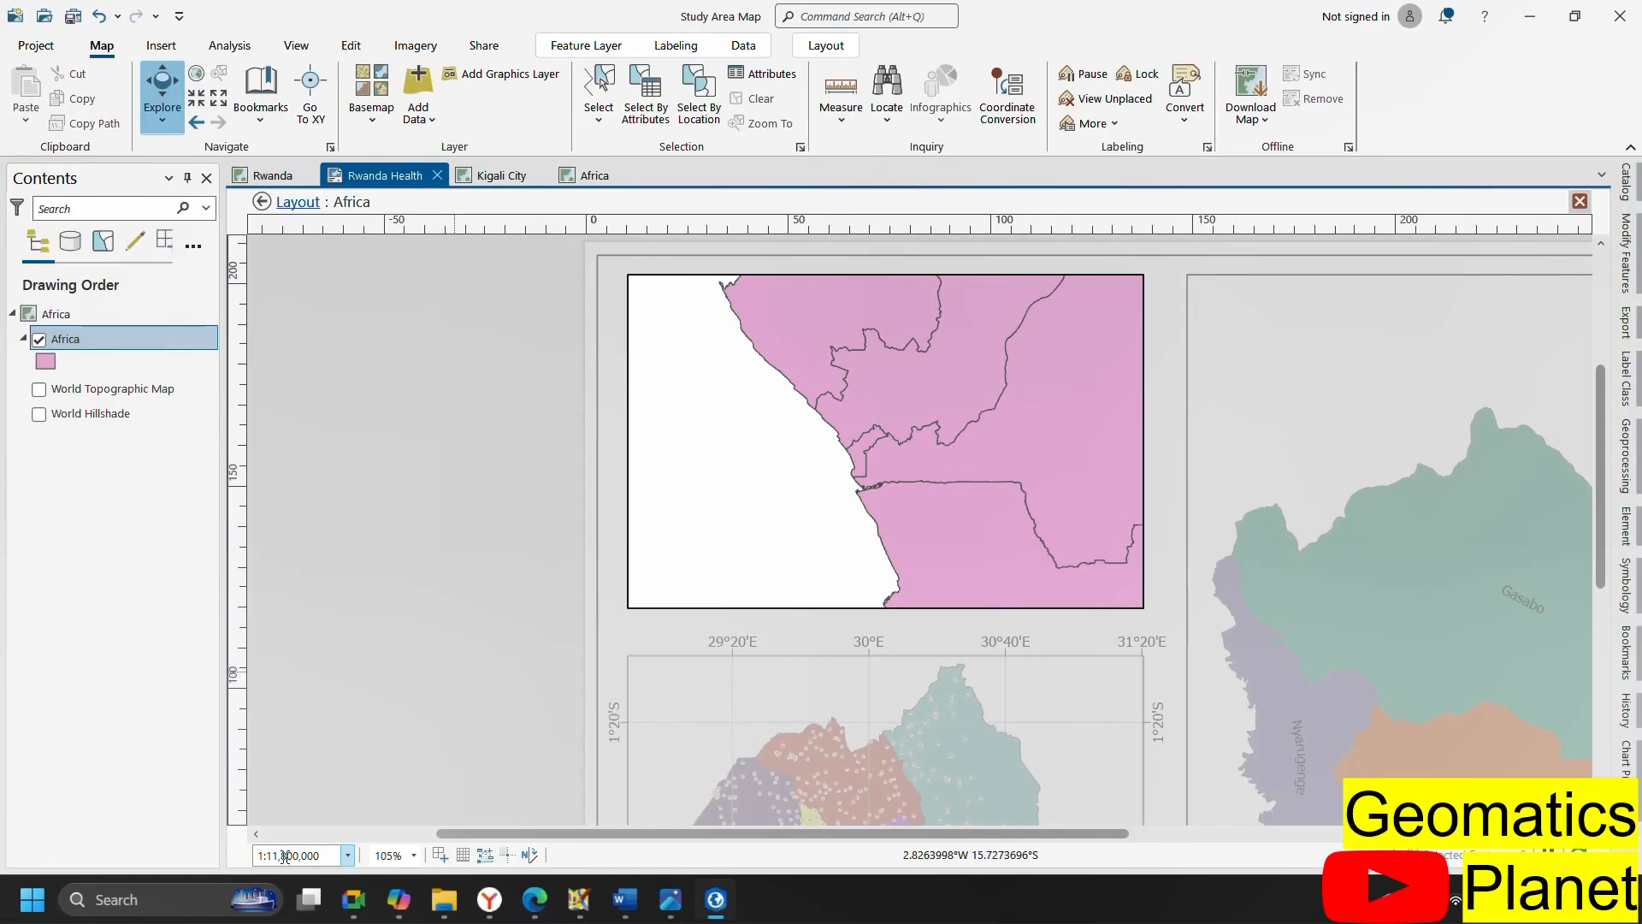
pyautogui.write('8')
pyautogui.press('Return')
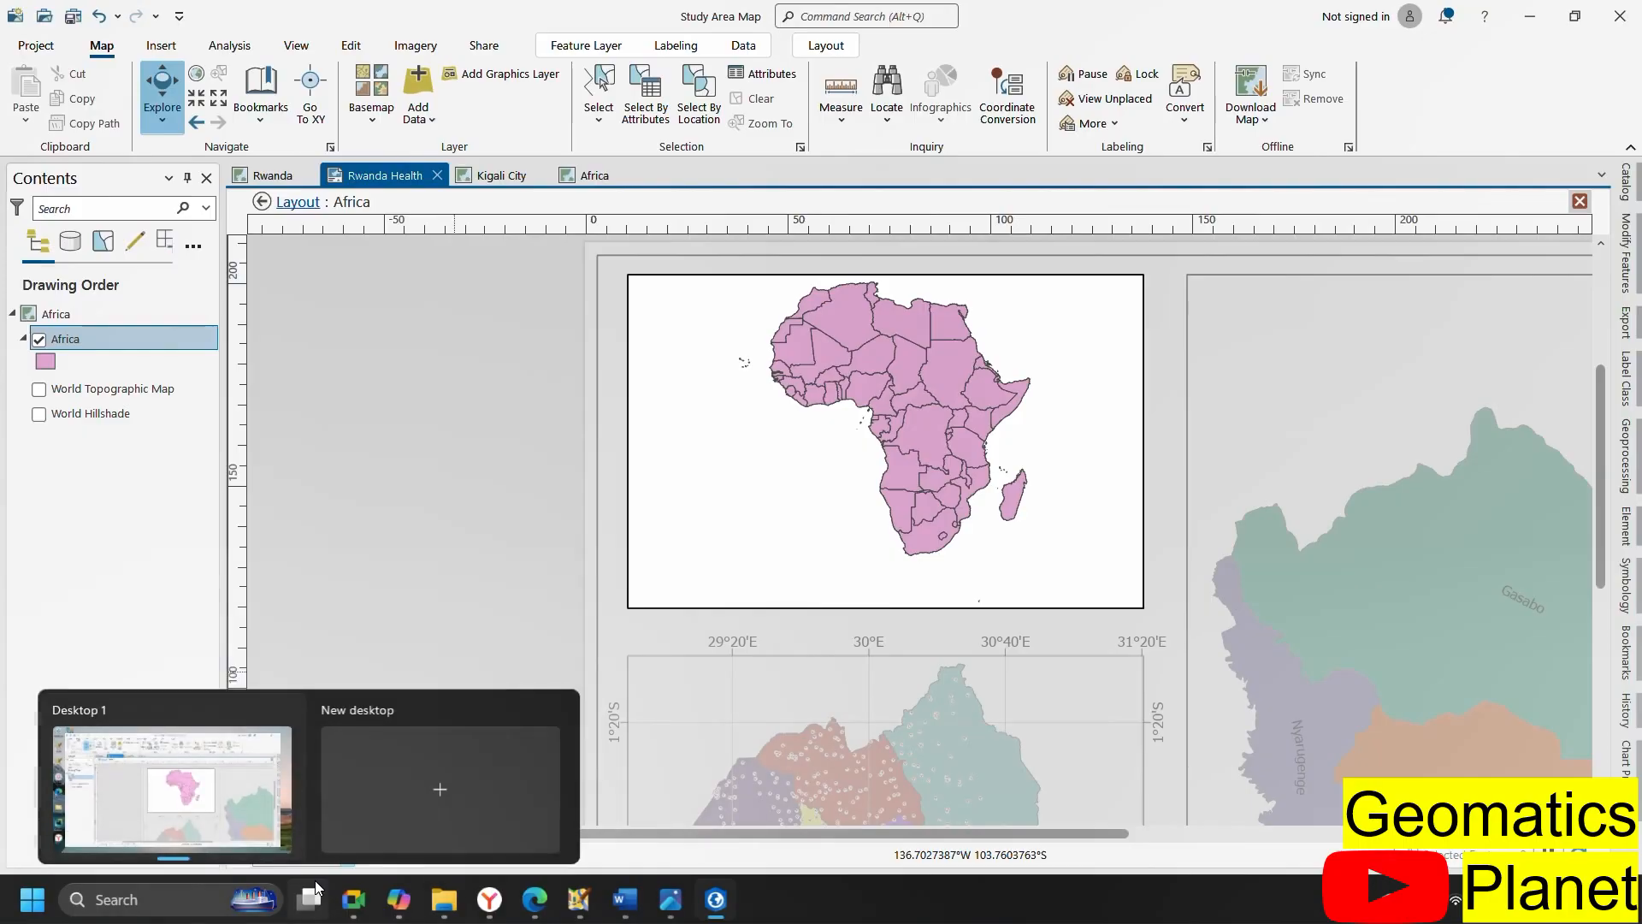
# Set the Africa frame's scale to 1:115,800,000, pan the continent toward the middle, and refine the scale to 1:110,800,000
pyautogui.press('Delete')
pyautogui.press('Delete')
pyautogui.write('5')
pyautogui.press('Return')
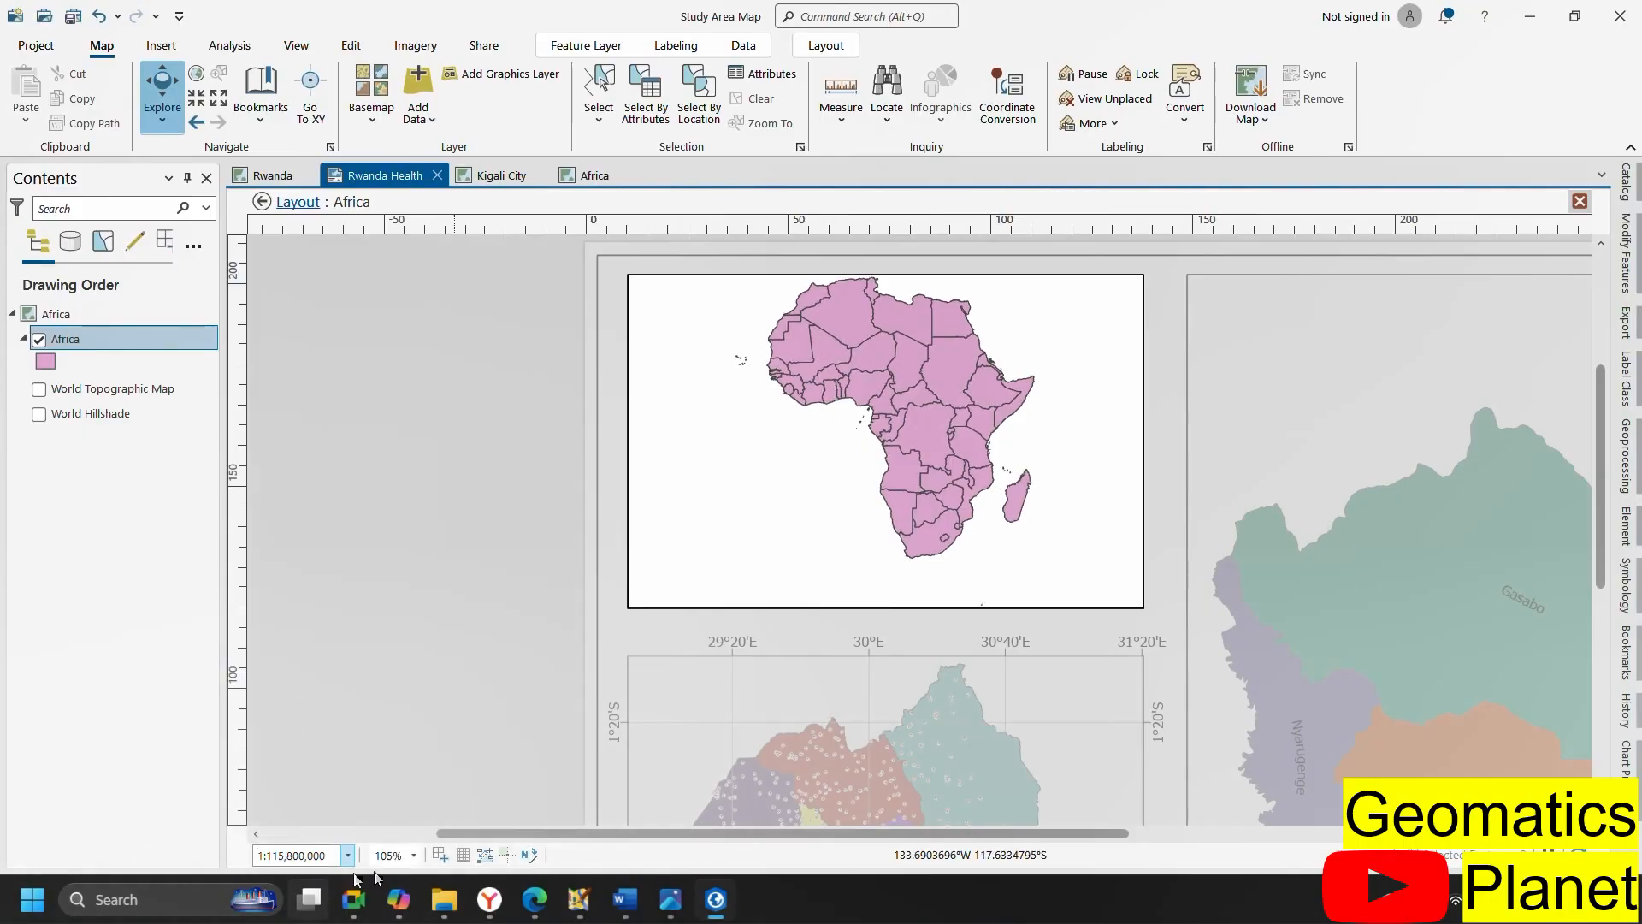
pyautogui.moveTo(947, 429); pyautogui.dragTo(910, 458)
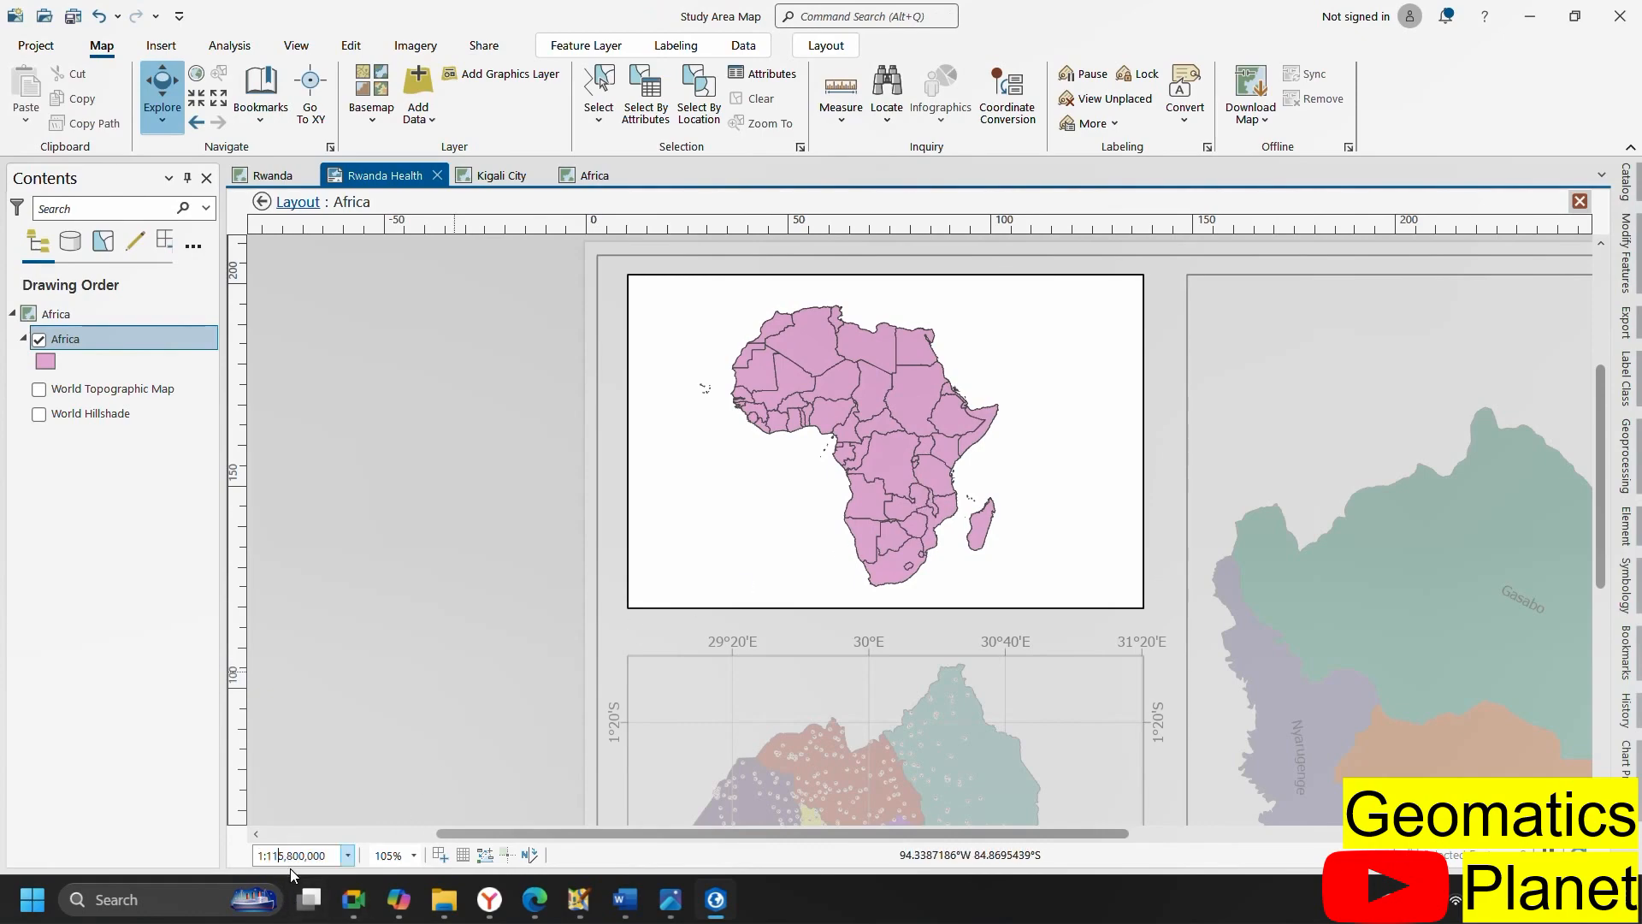
pyautogui.write('0')
pyautogui.press('Return')
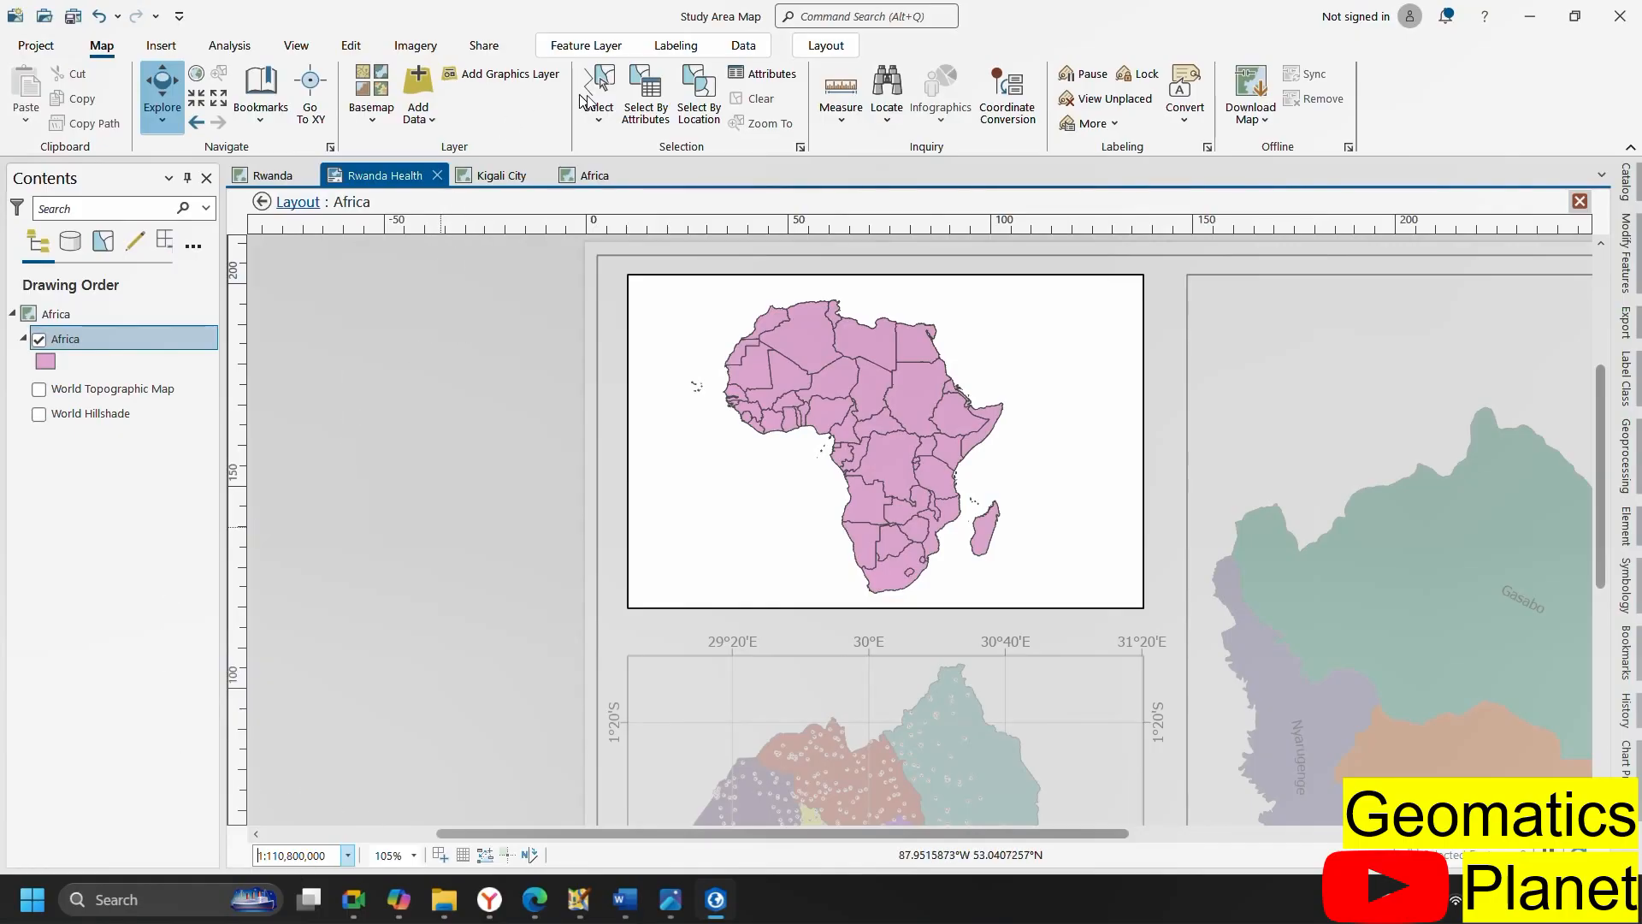
# Save the current Africa map view as a new bookmark named Africa
pyautogui.click(261, 107)
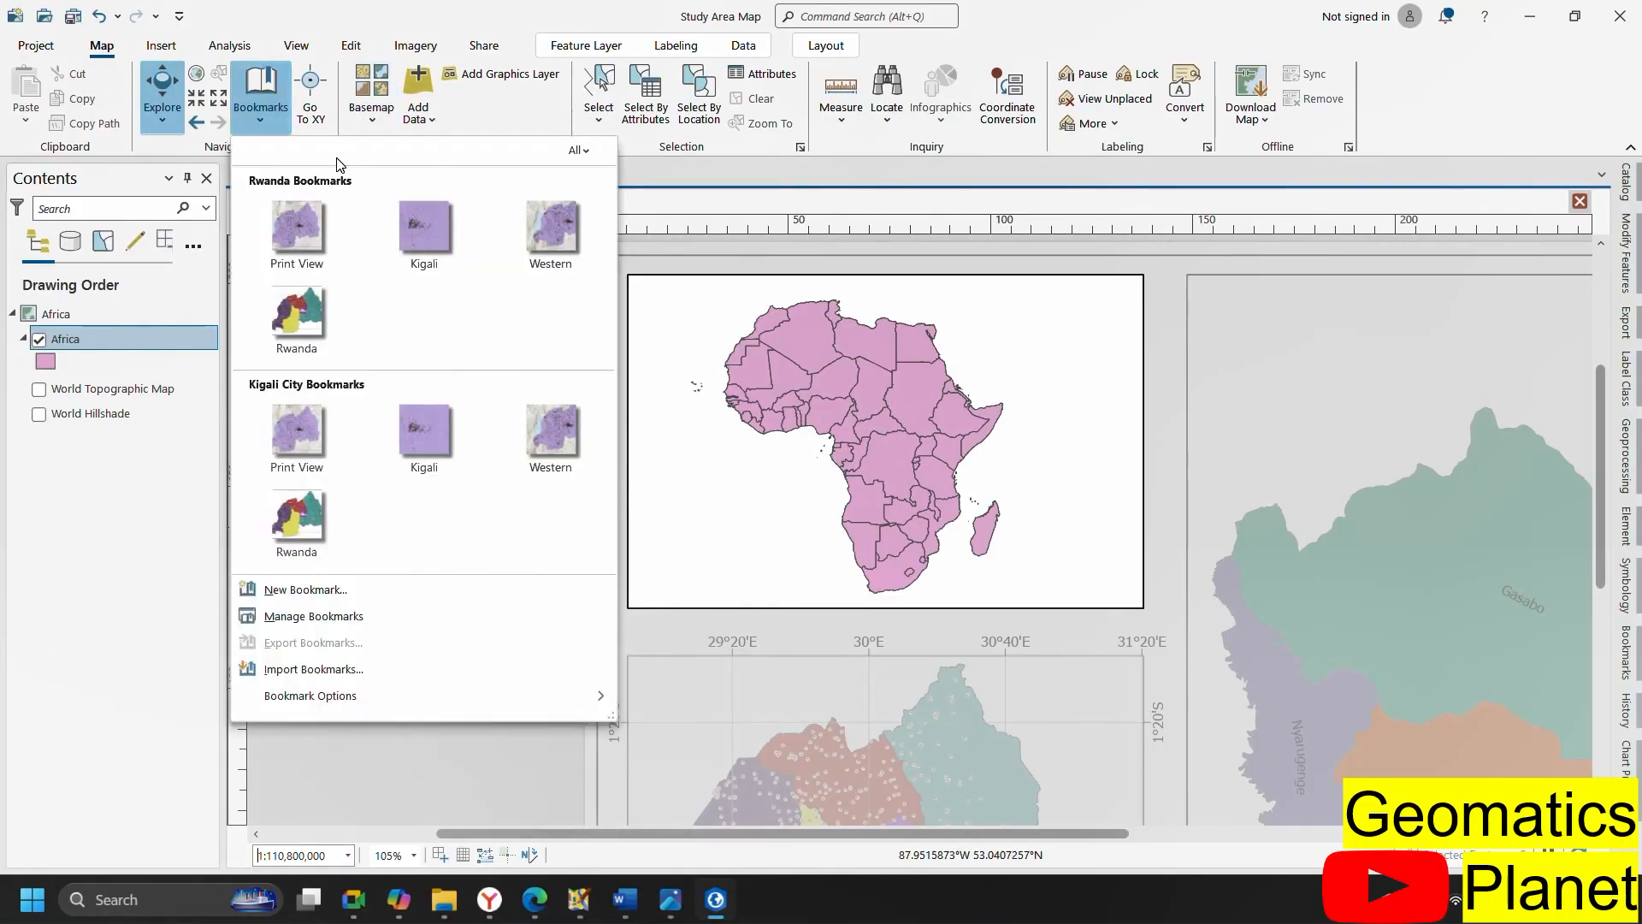
pyautogui.click(369, 588)
pyautogui.write('Africa')
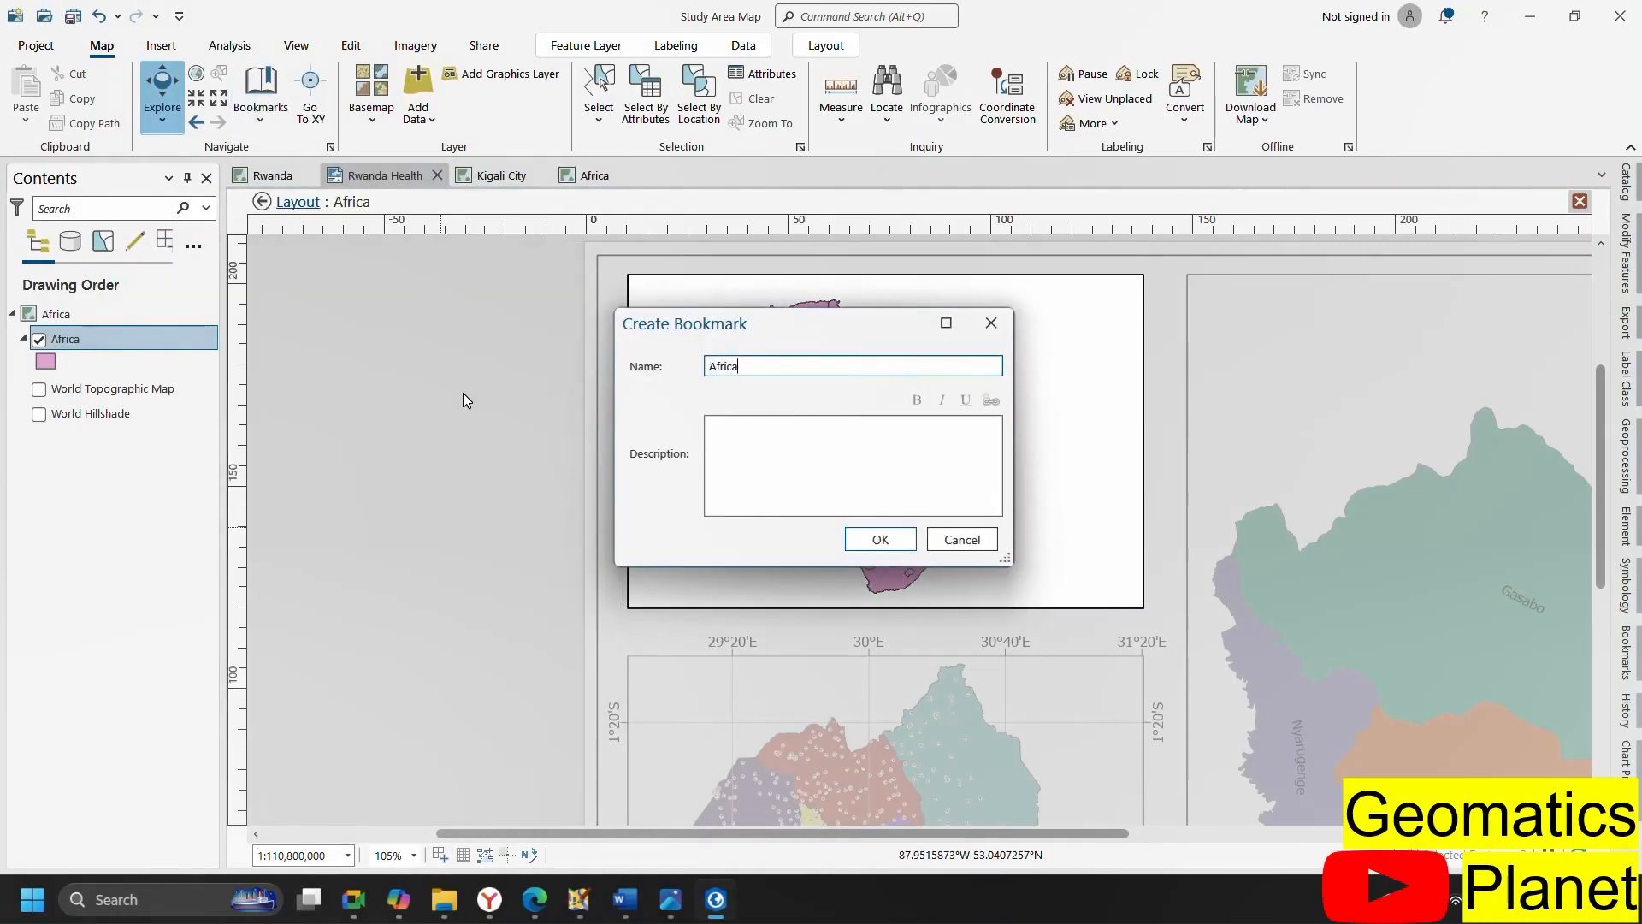
pyautogui.click(878, 538)
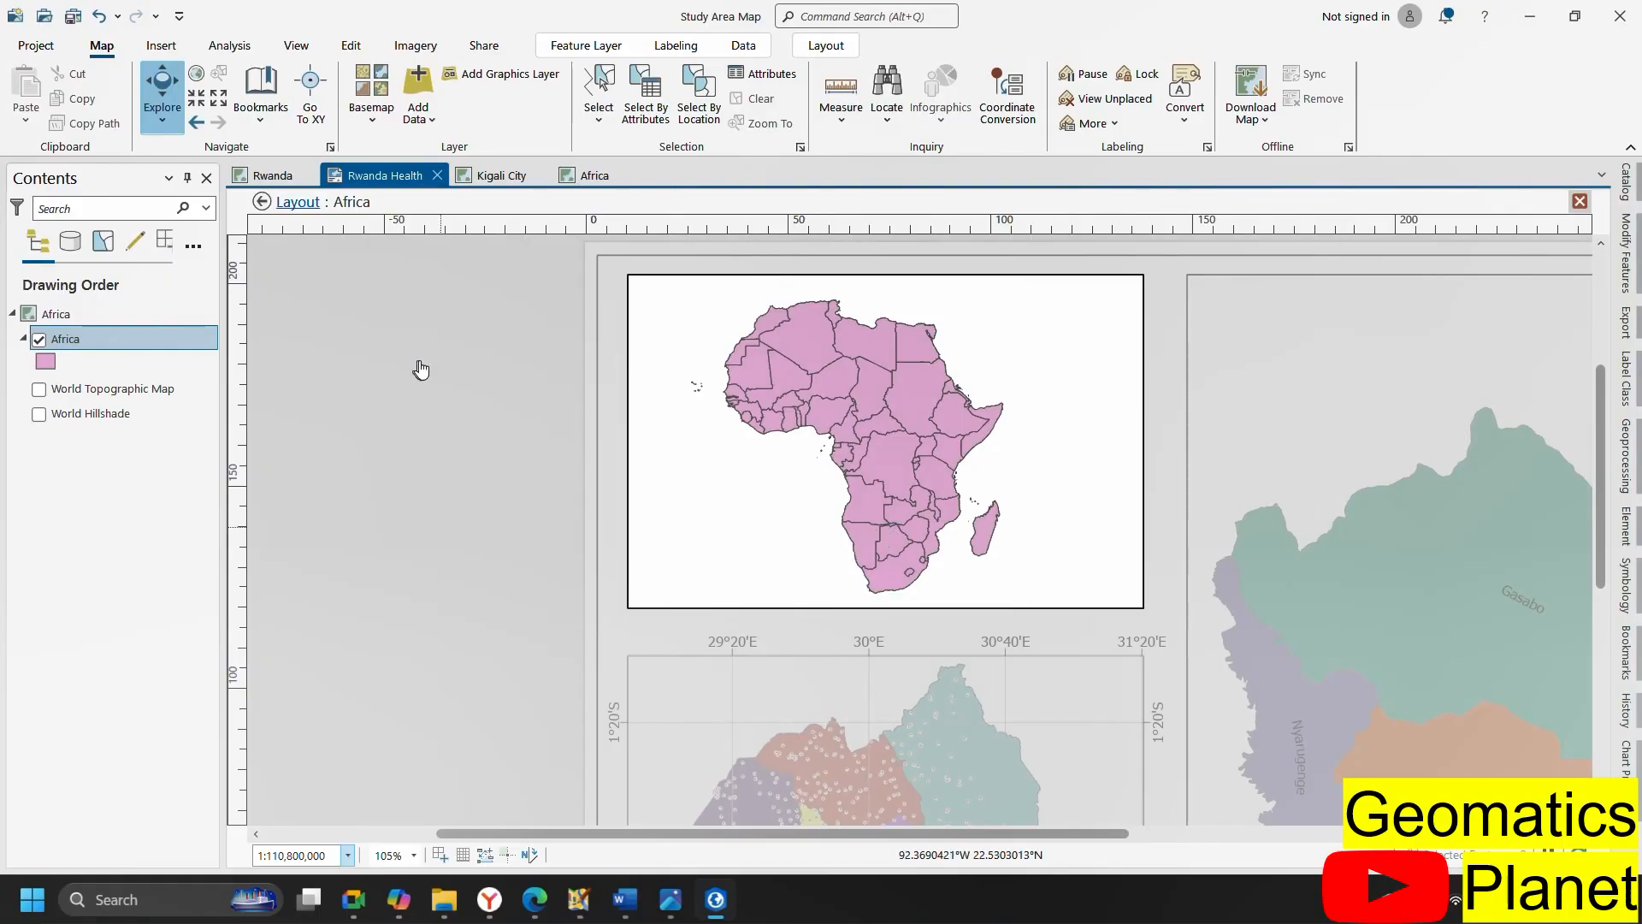
# Return from the activated Africa frame to the layout and delete the scale bar in the Rwanda map frame
pyautogui.click(295, 202)
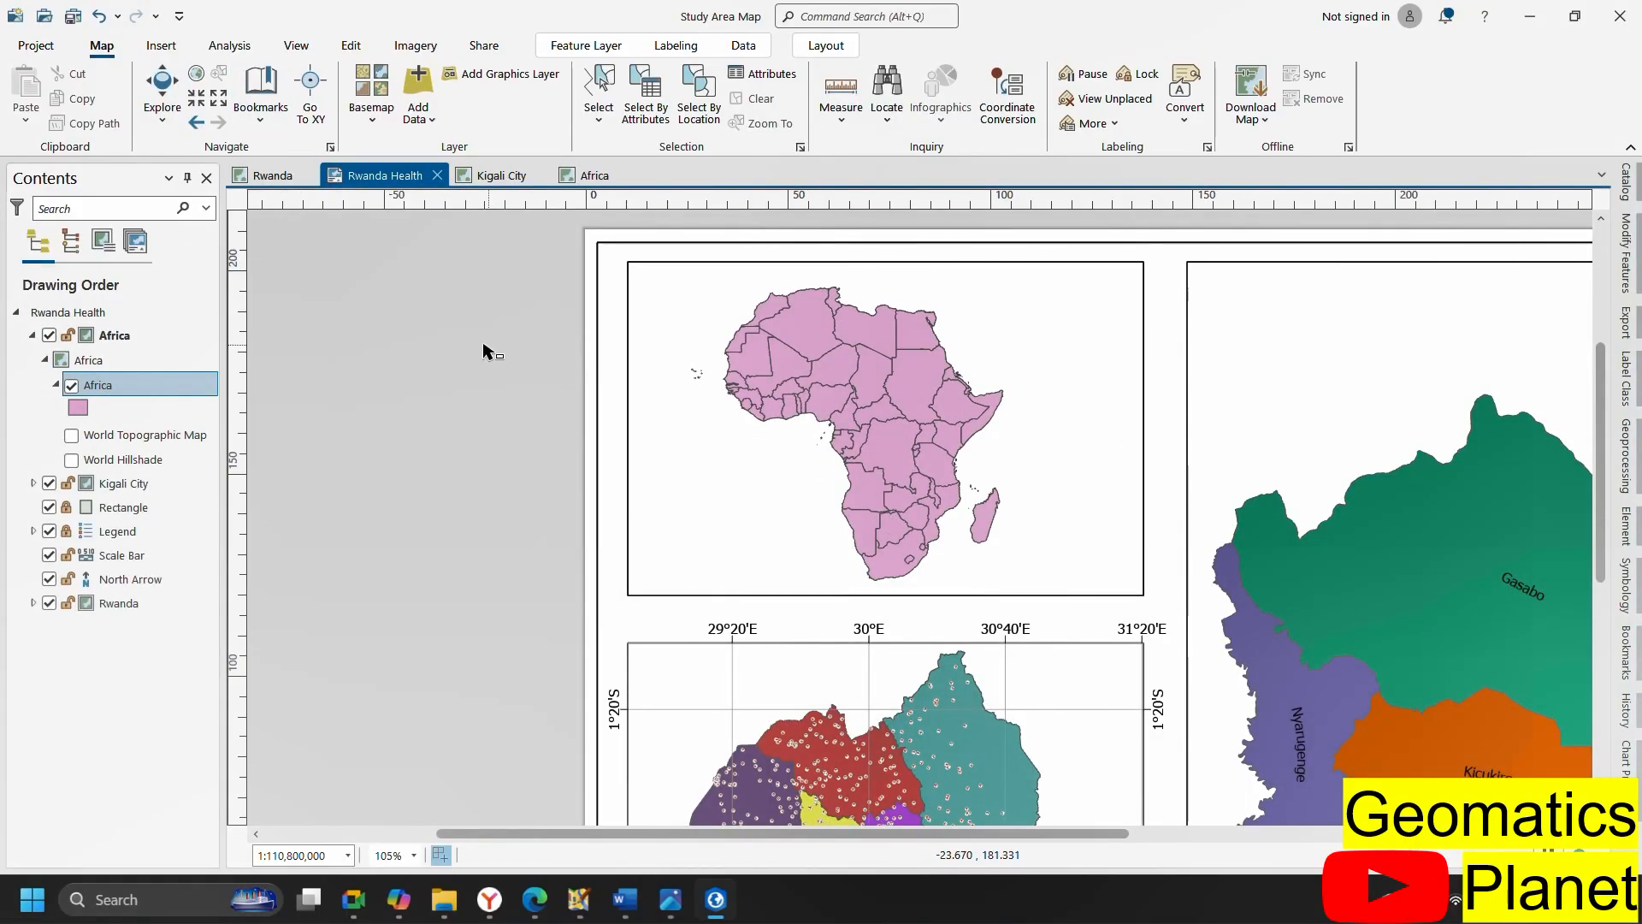
pyautogui.scroll(-3, 485, 345)
pyautogui.scroll(1, 827, 492)
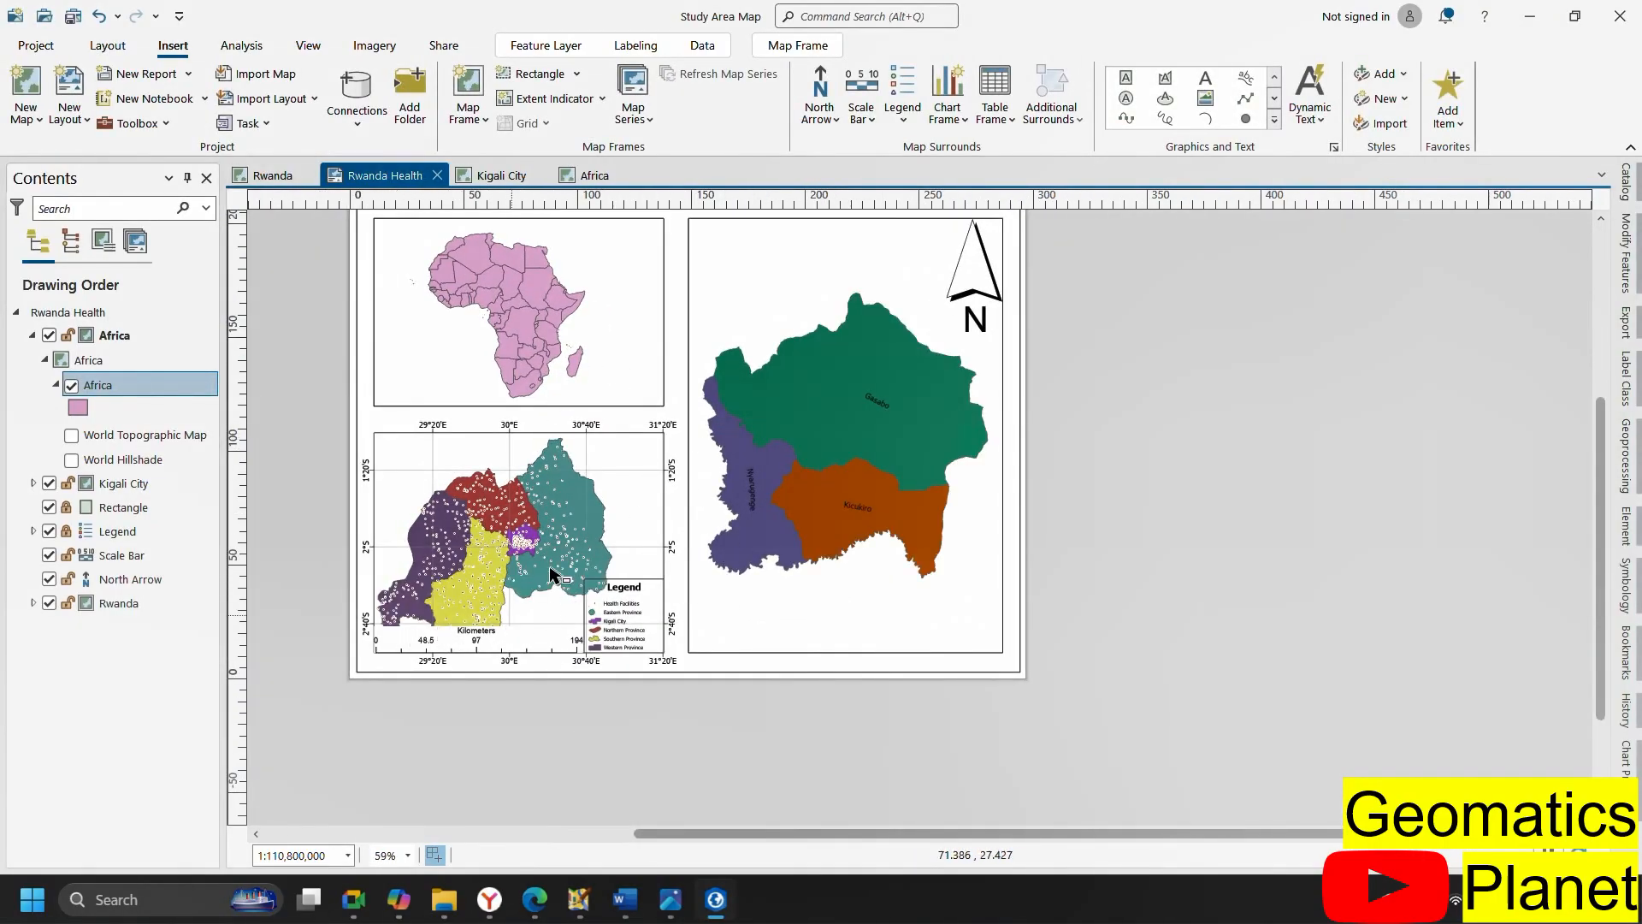
pyautogui.click(511, 634)
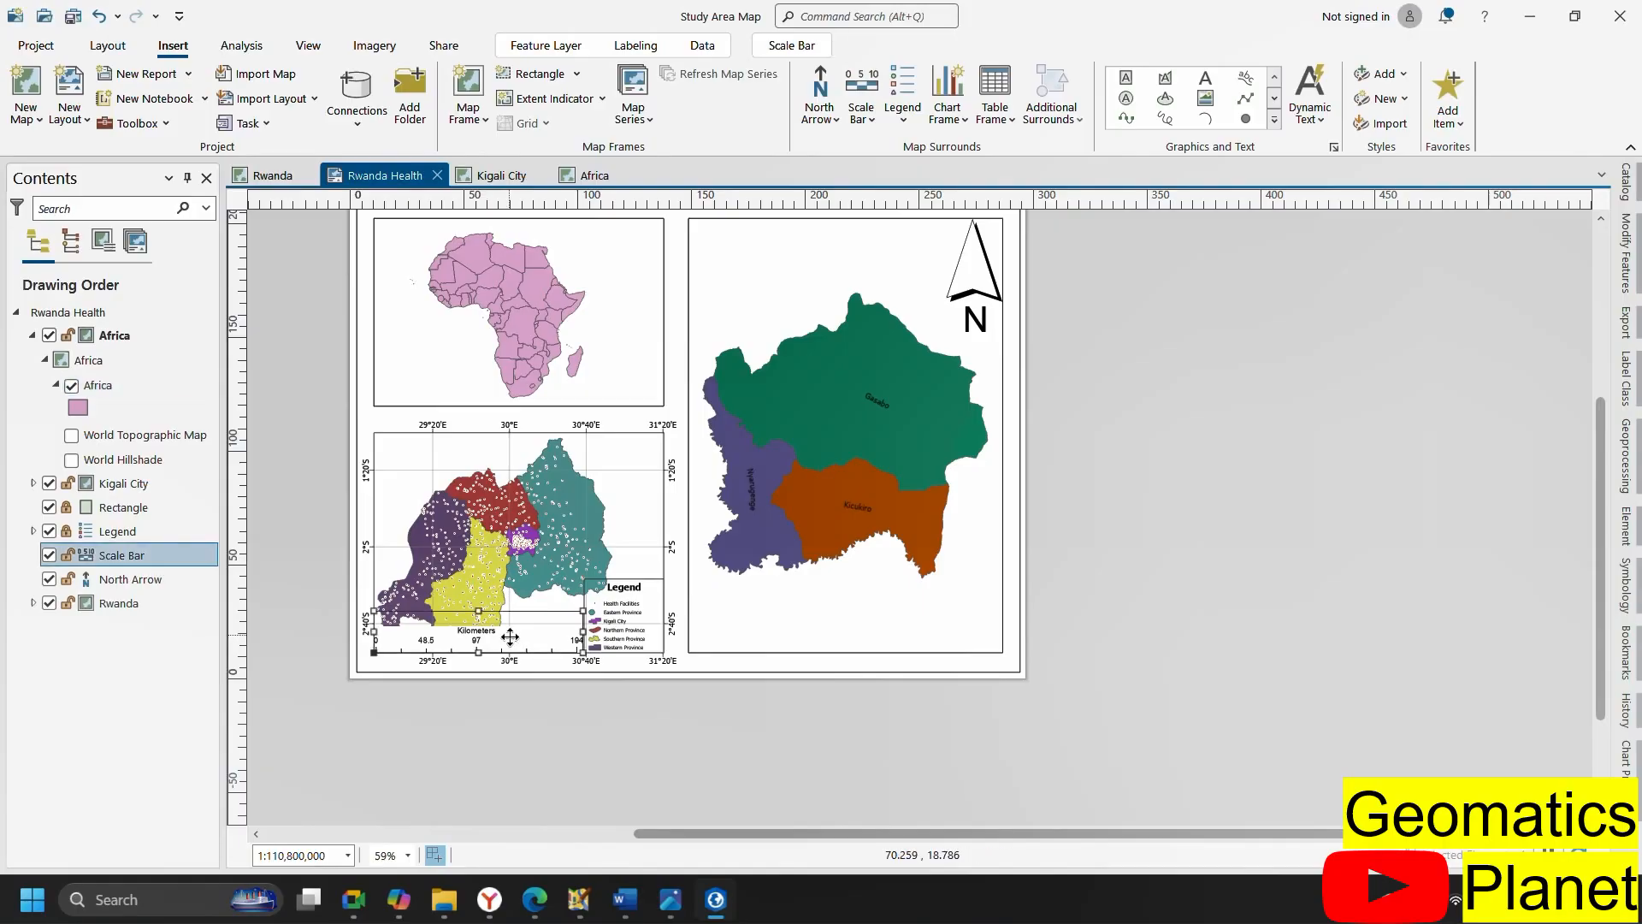
pyautogui.press('Delete')
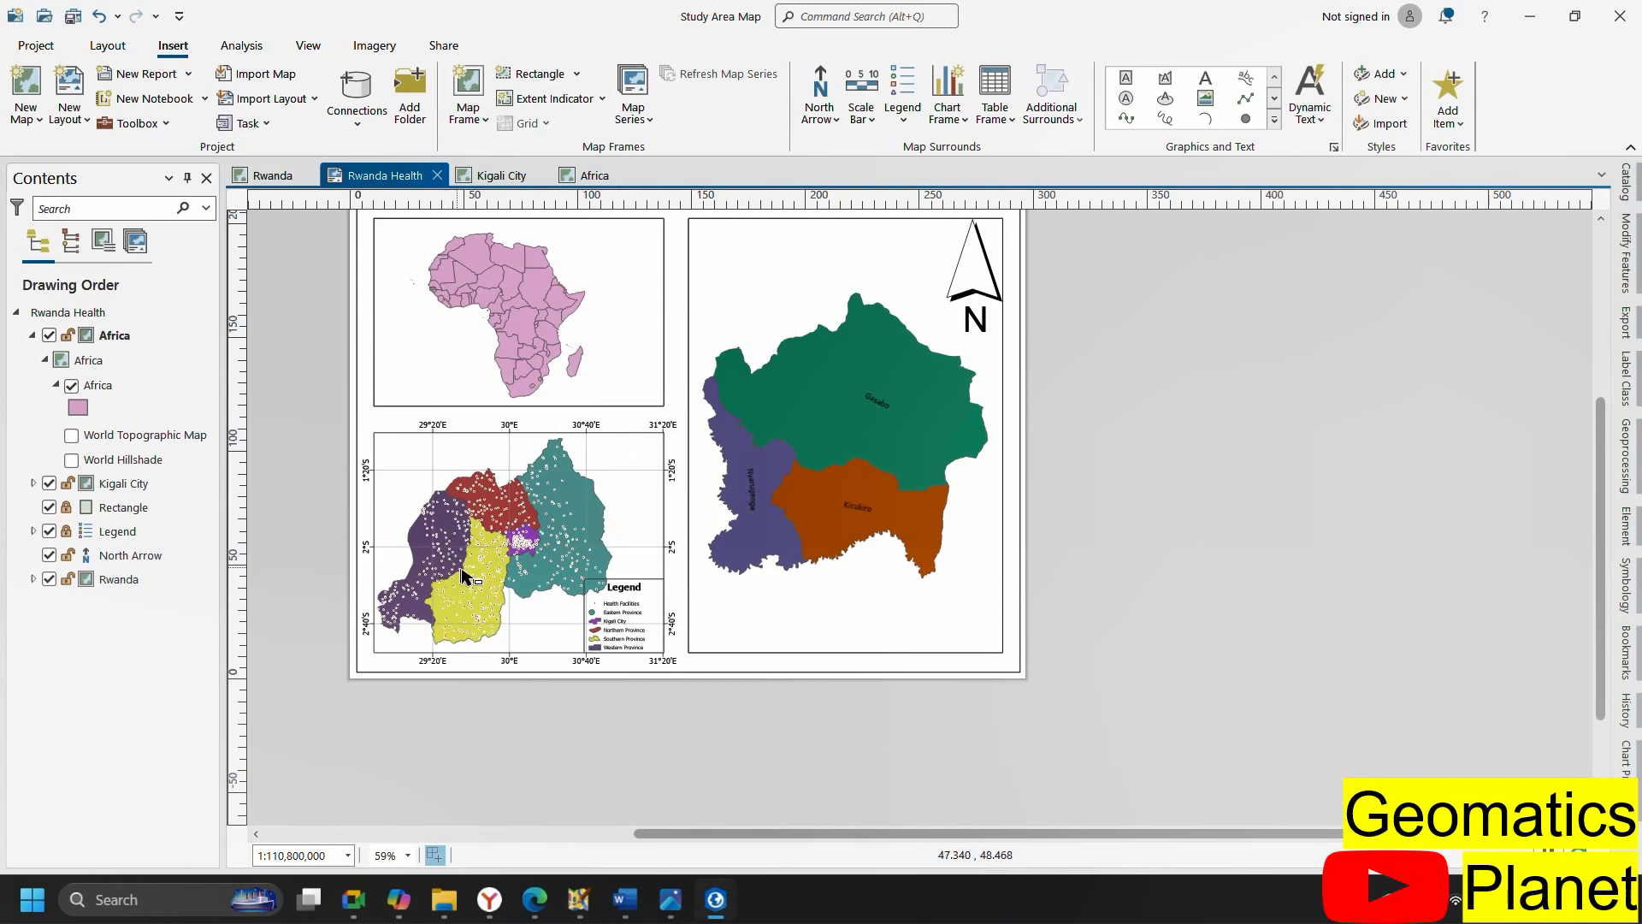
pyautogui.rightClick(103, 392)
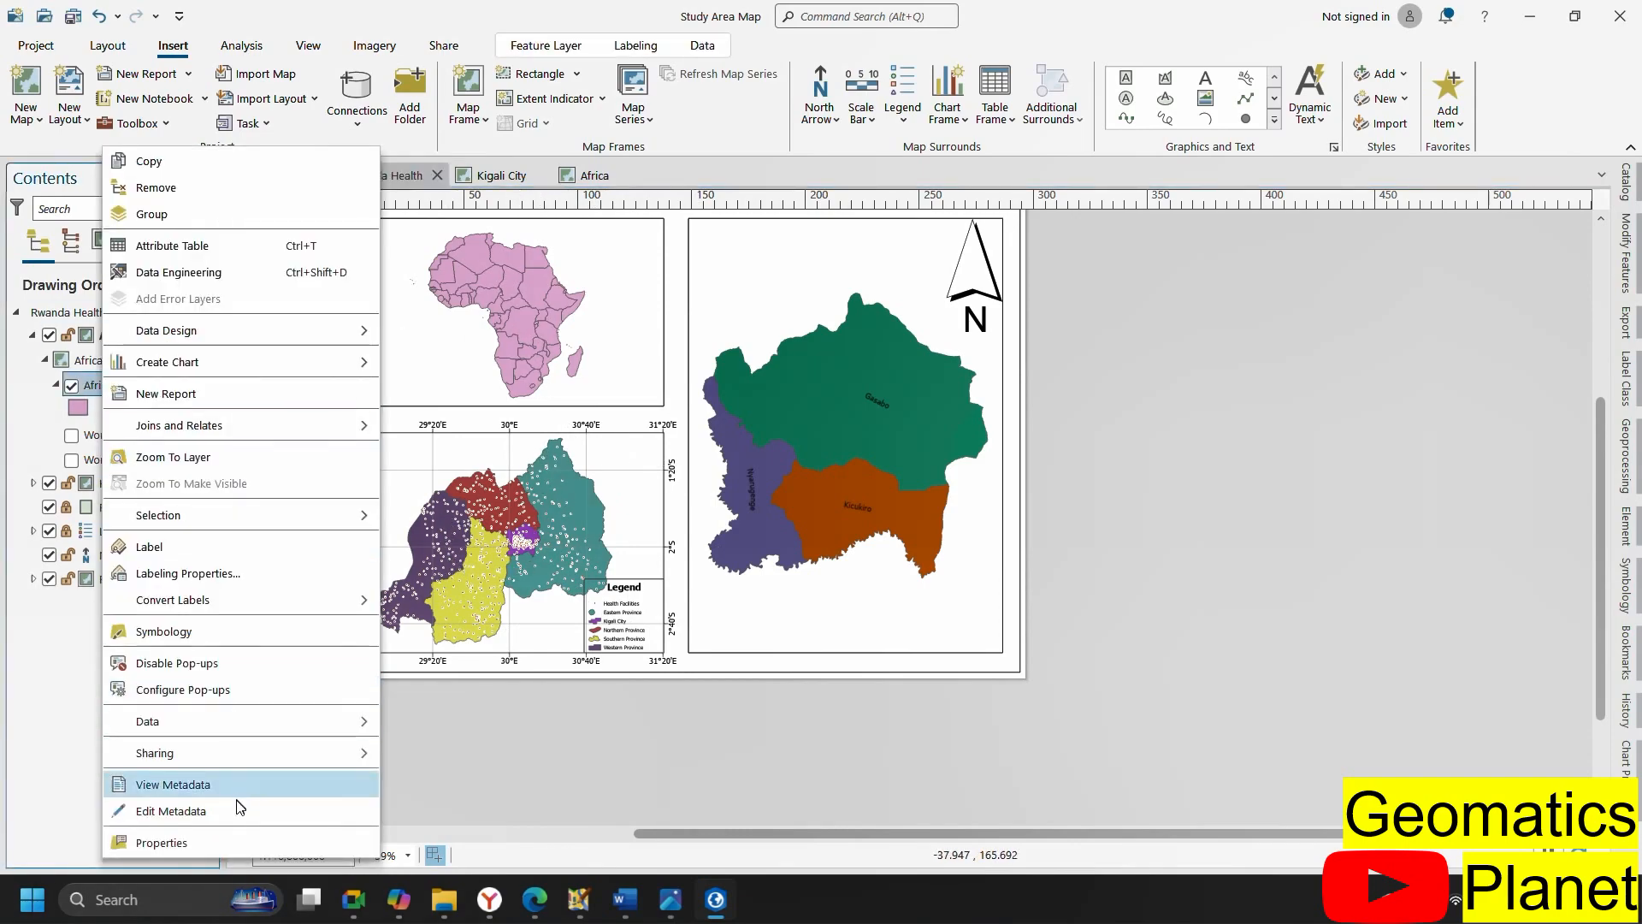
pyautogui.click(233, 844)
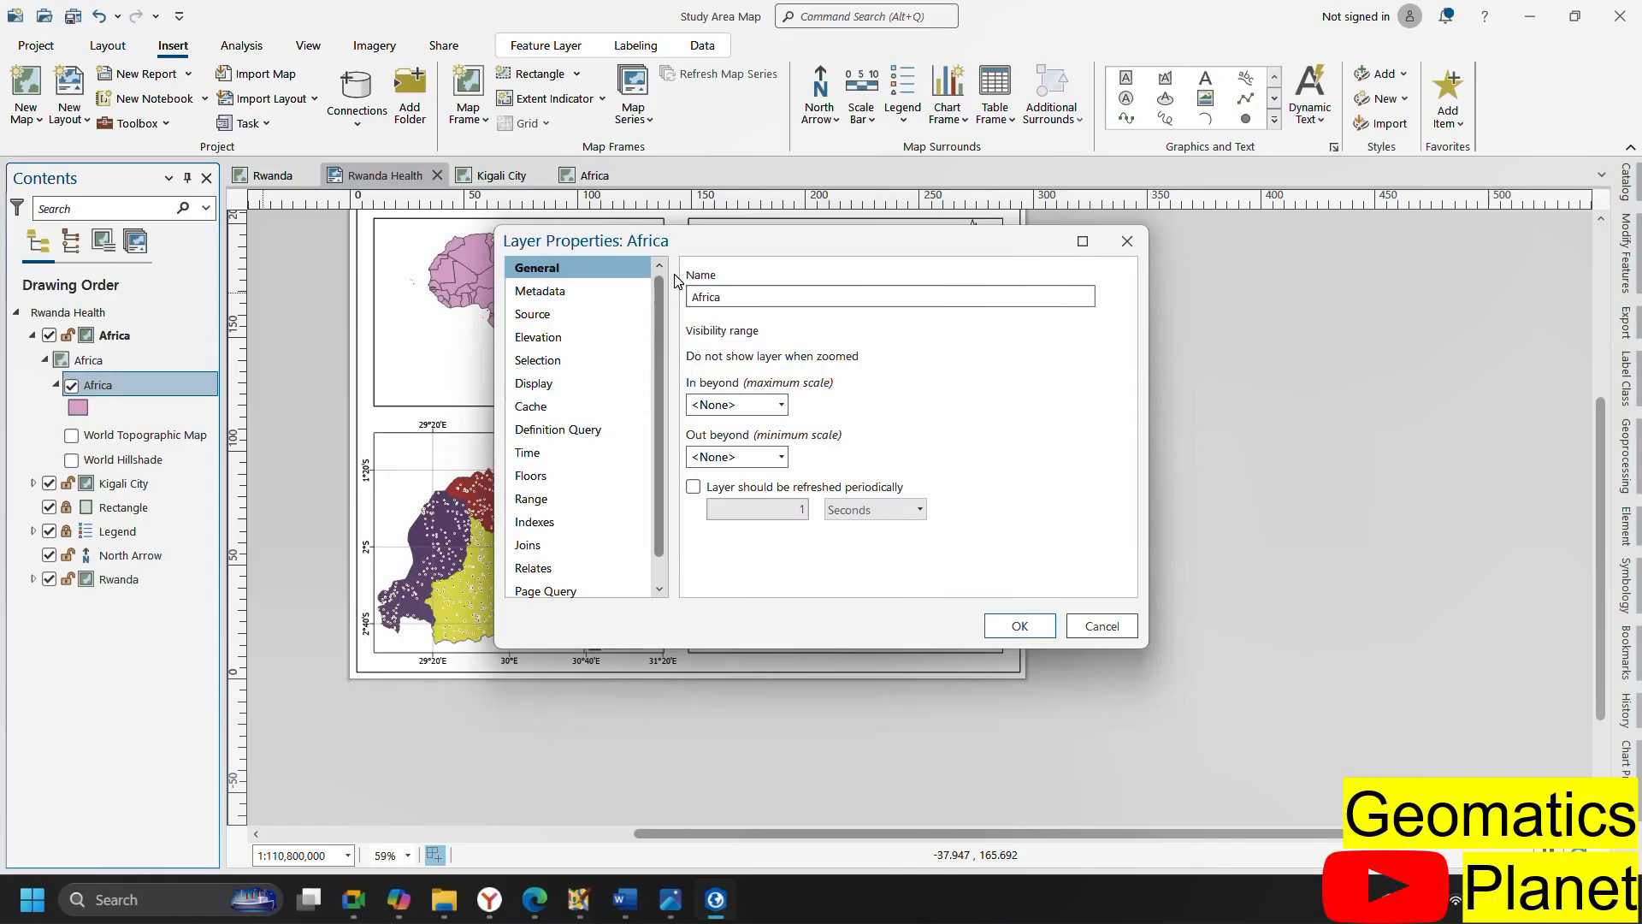
pyautogui.click(1127, 241)
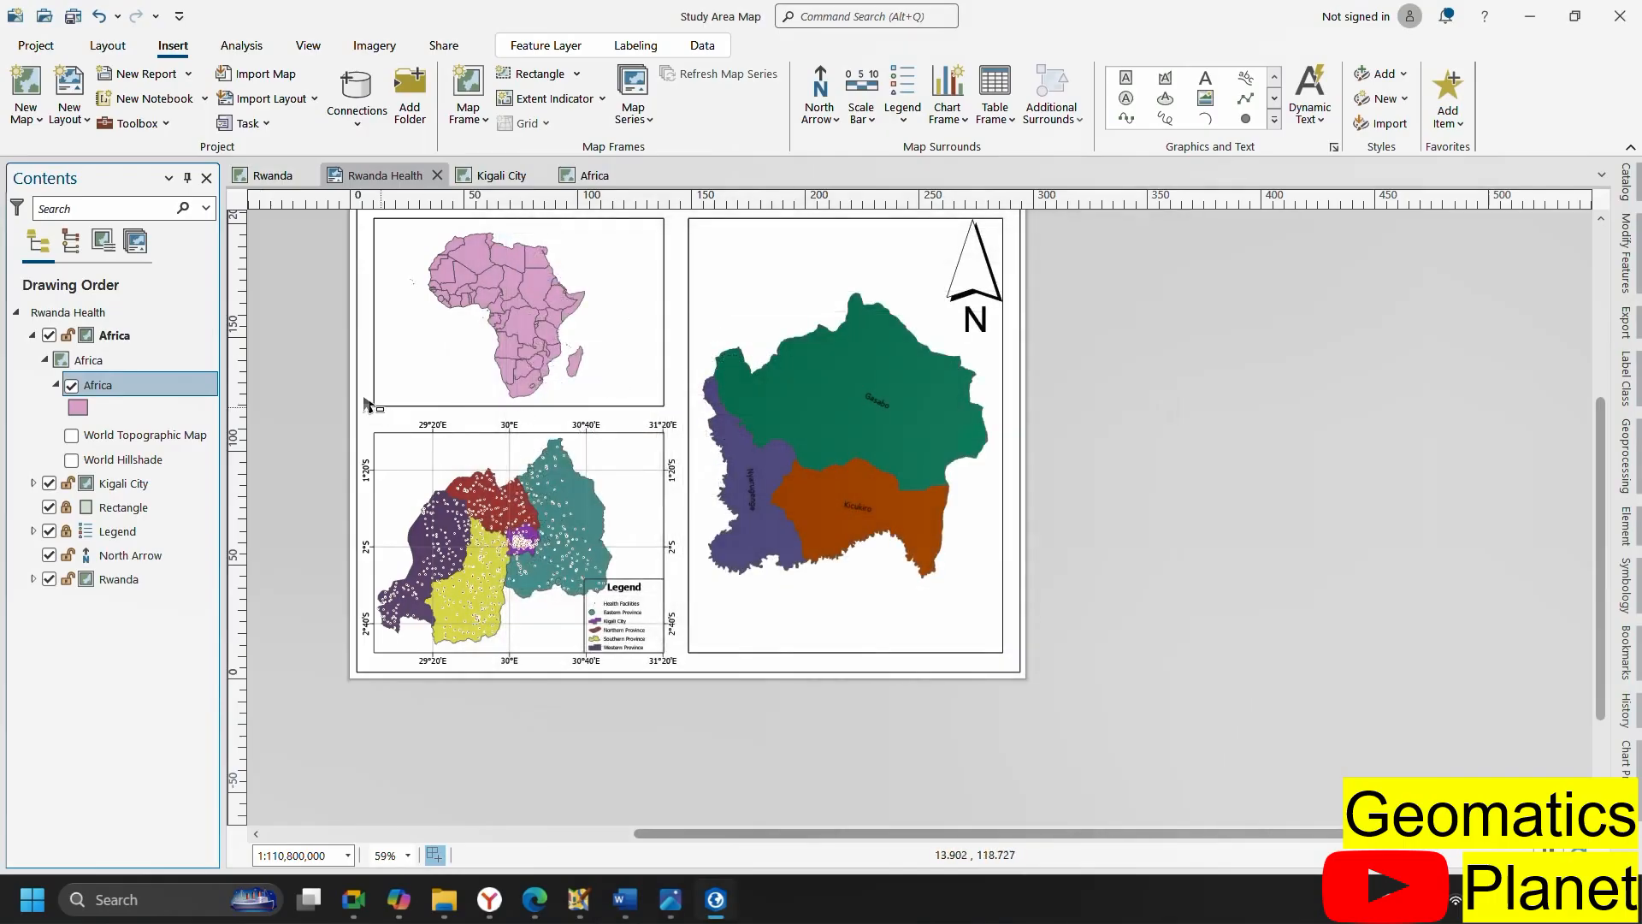
# Symbolize the Africa layer with Unique Values based on the COUNTRY field
pyautogui.rightClick(151, 386)
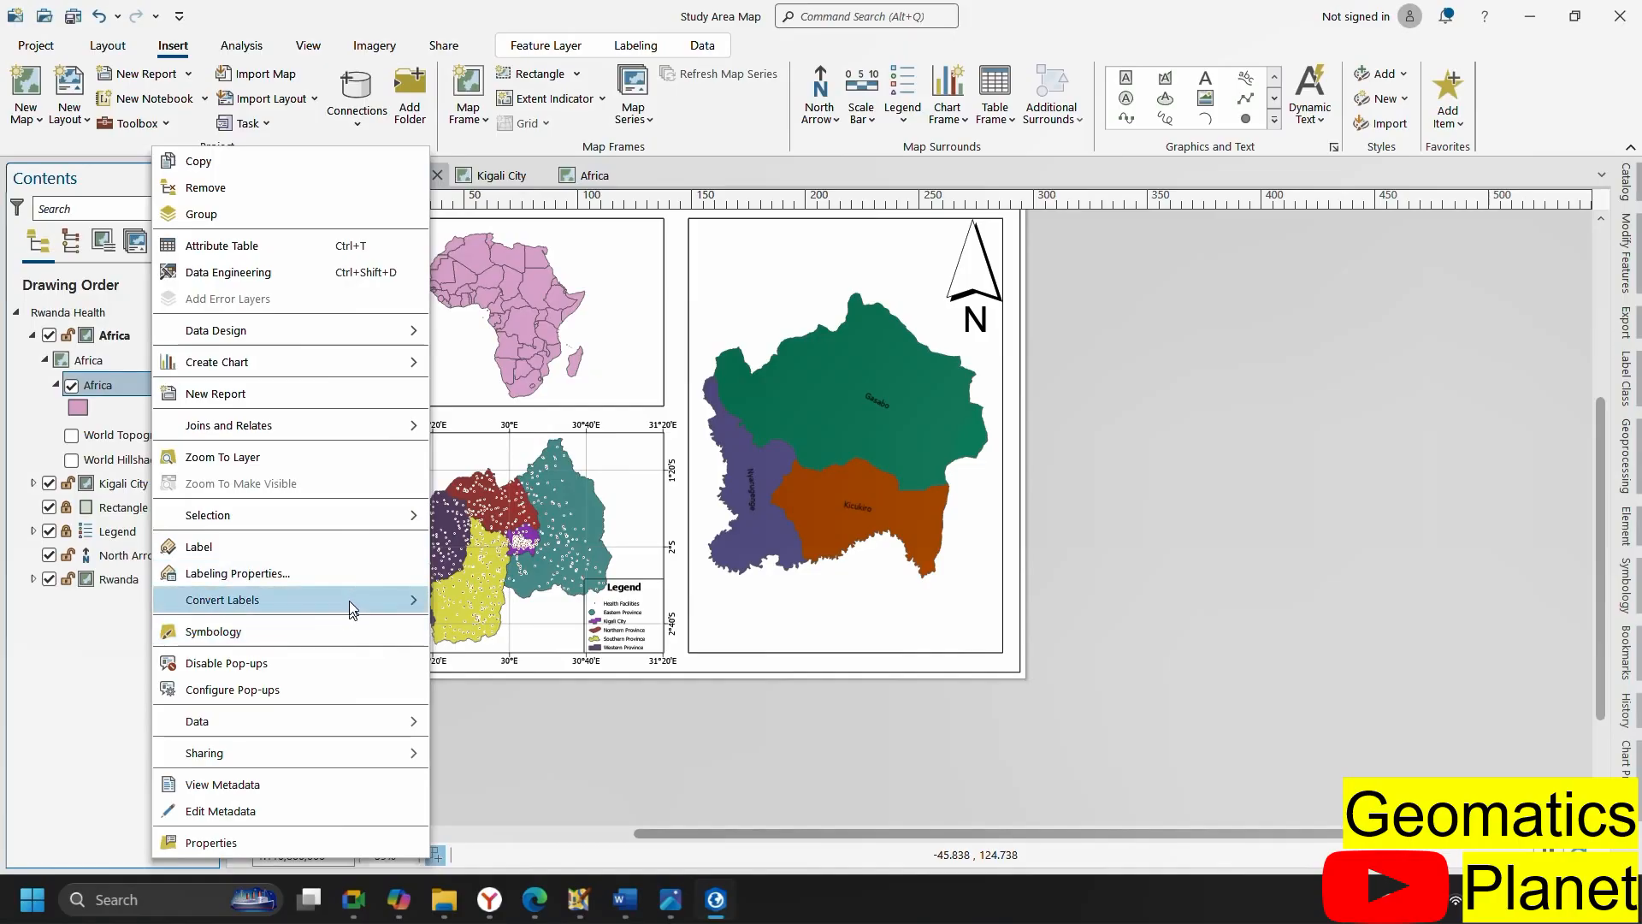
pyautogui.click(345, 630)
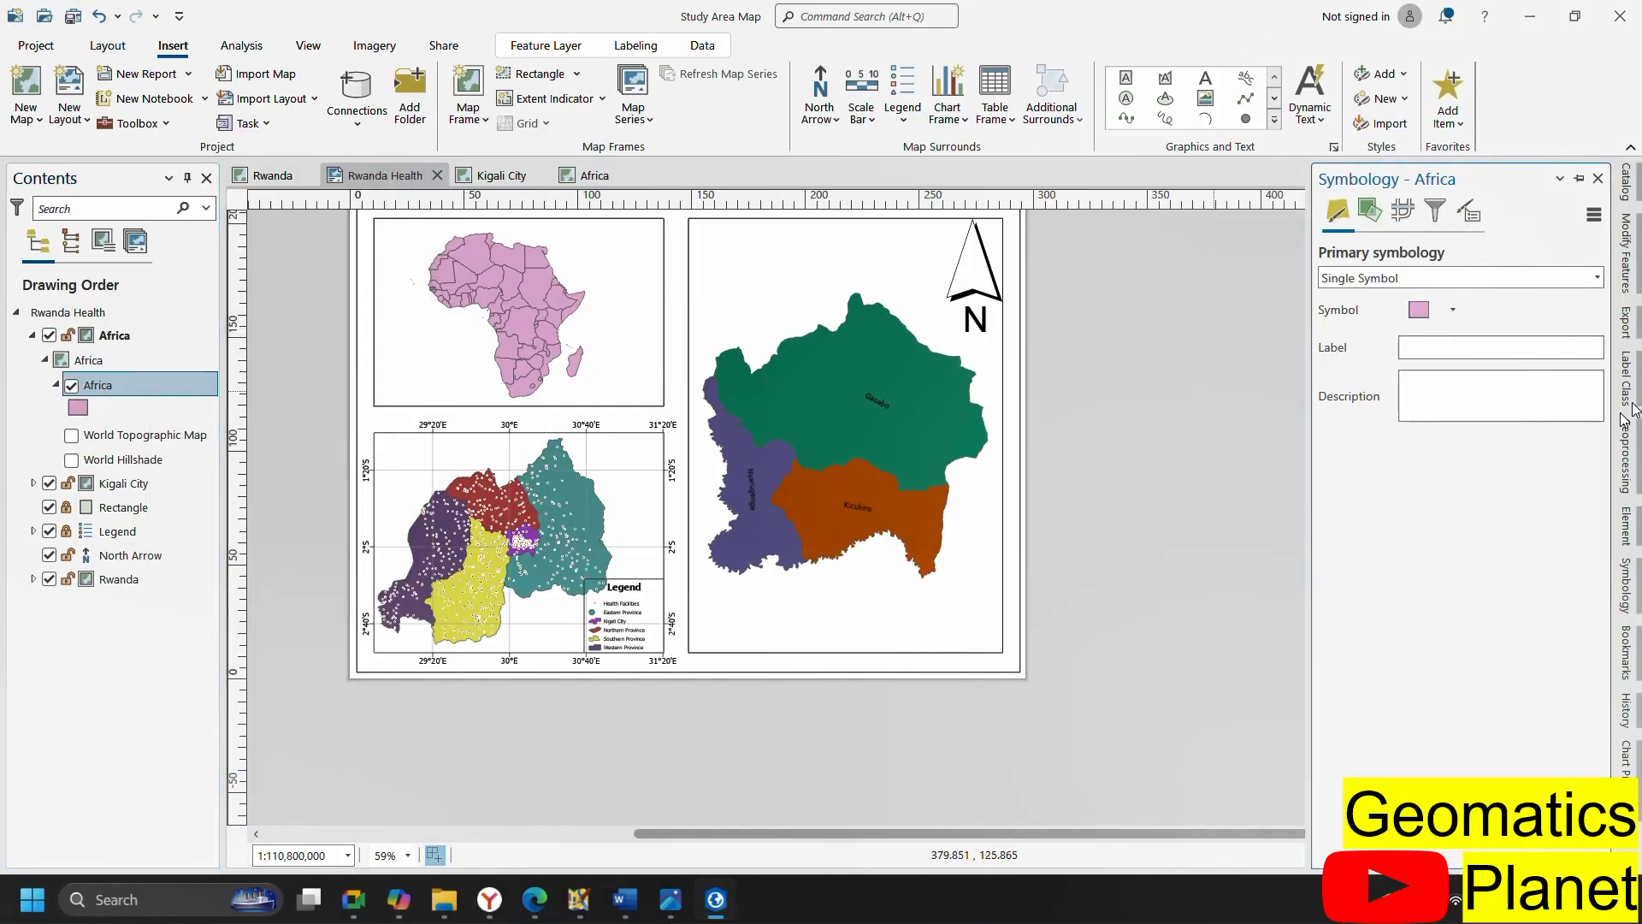
pyautogui.click(1597, 279)
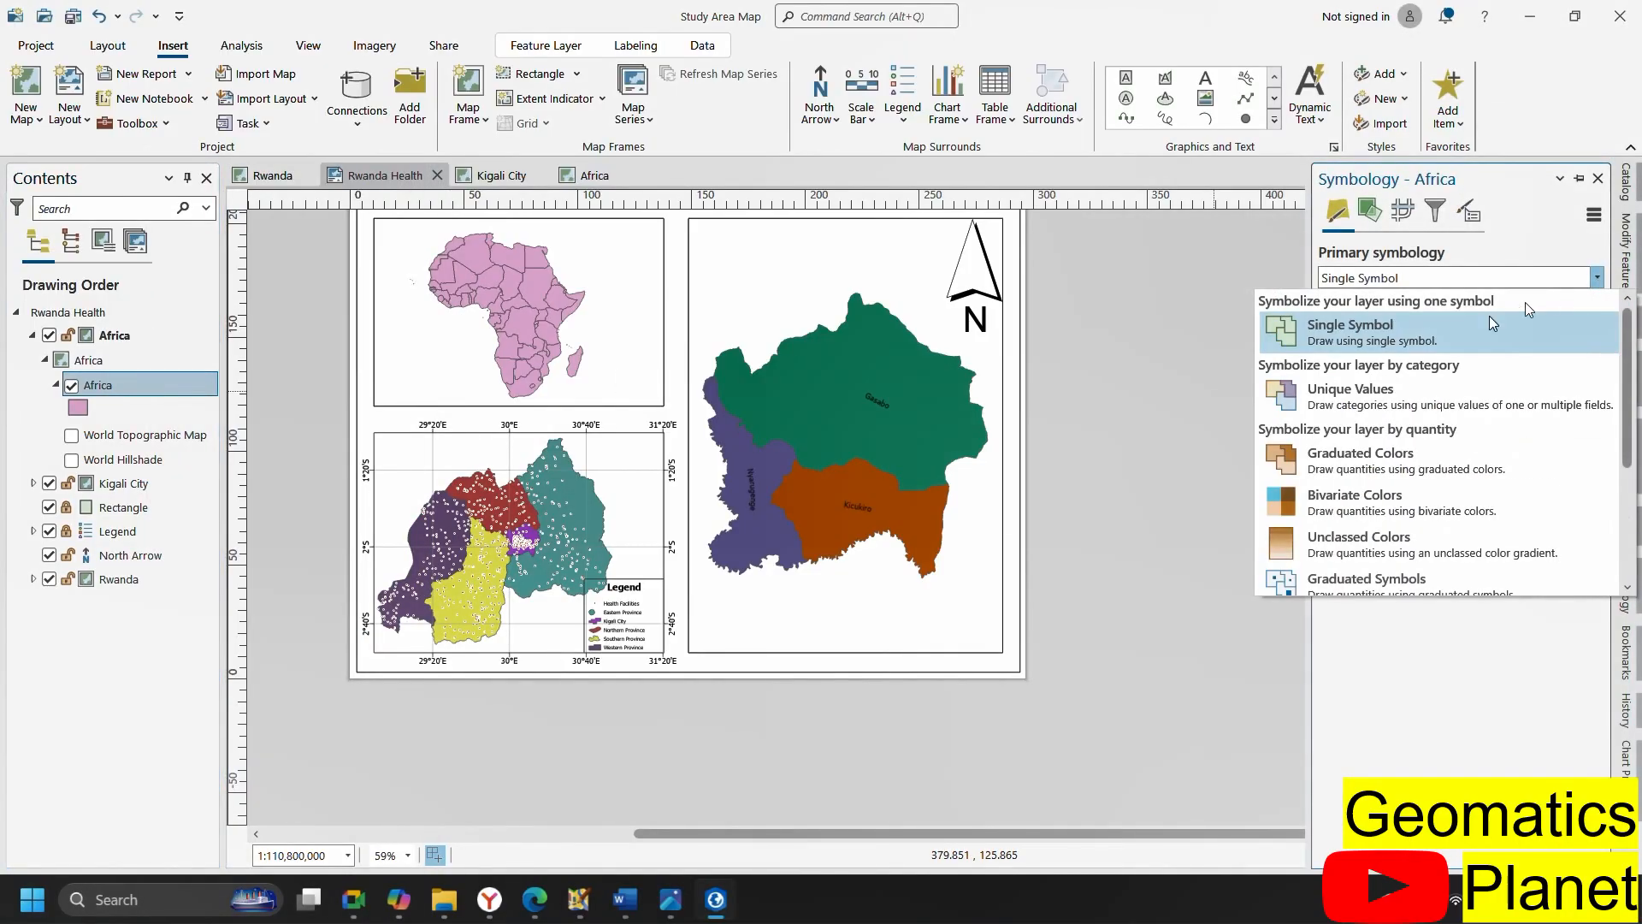
pyautogui.click(1357, 396)
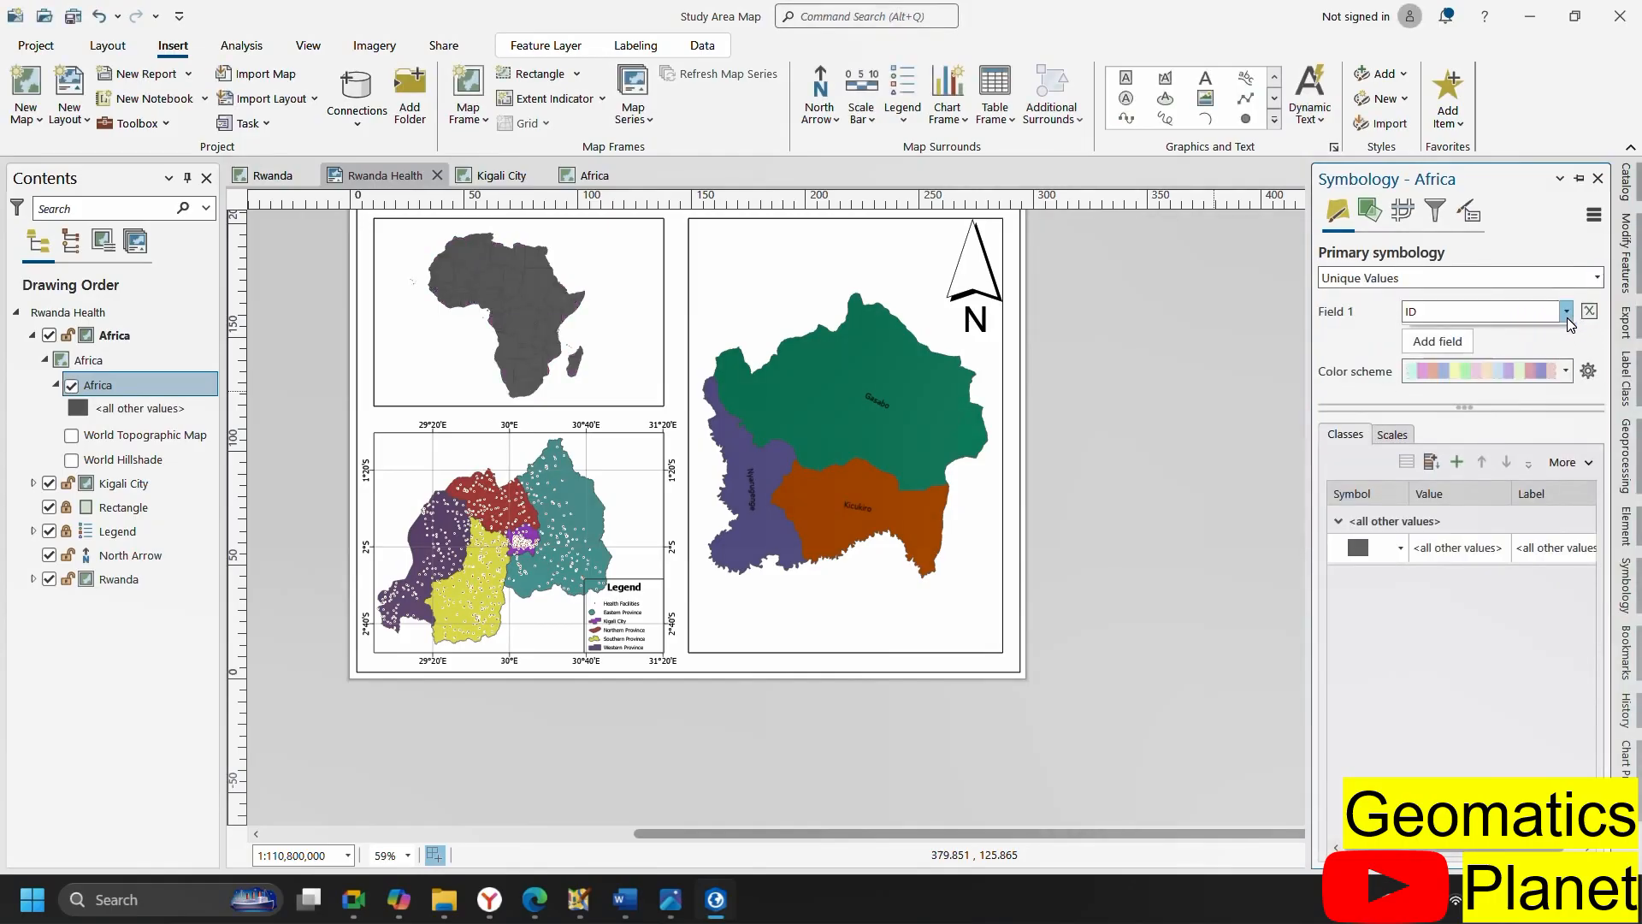
pyautogui.click(1566, 312)
pyautogui.click(1473, 372)
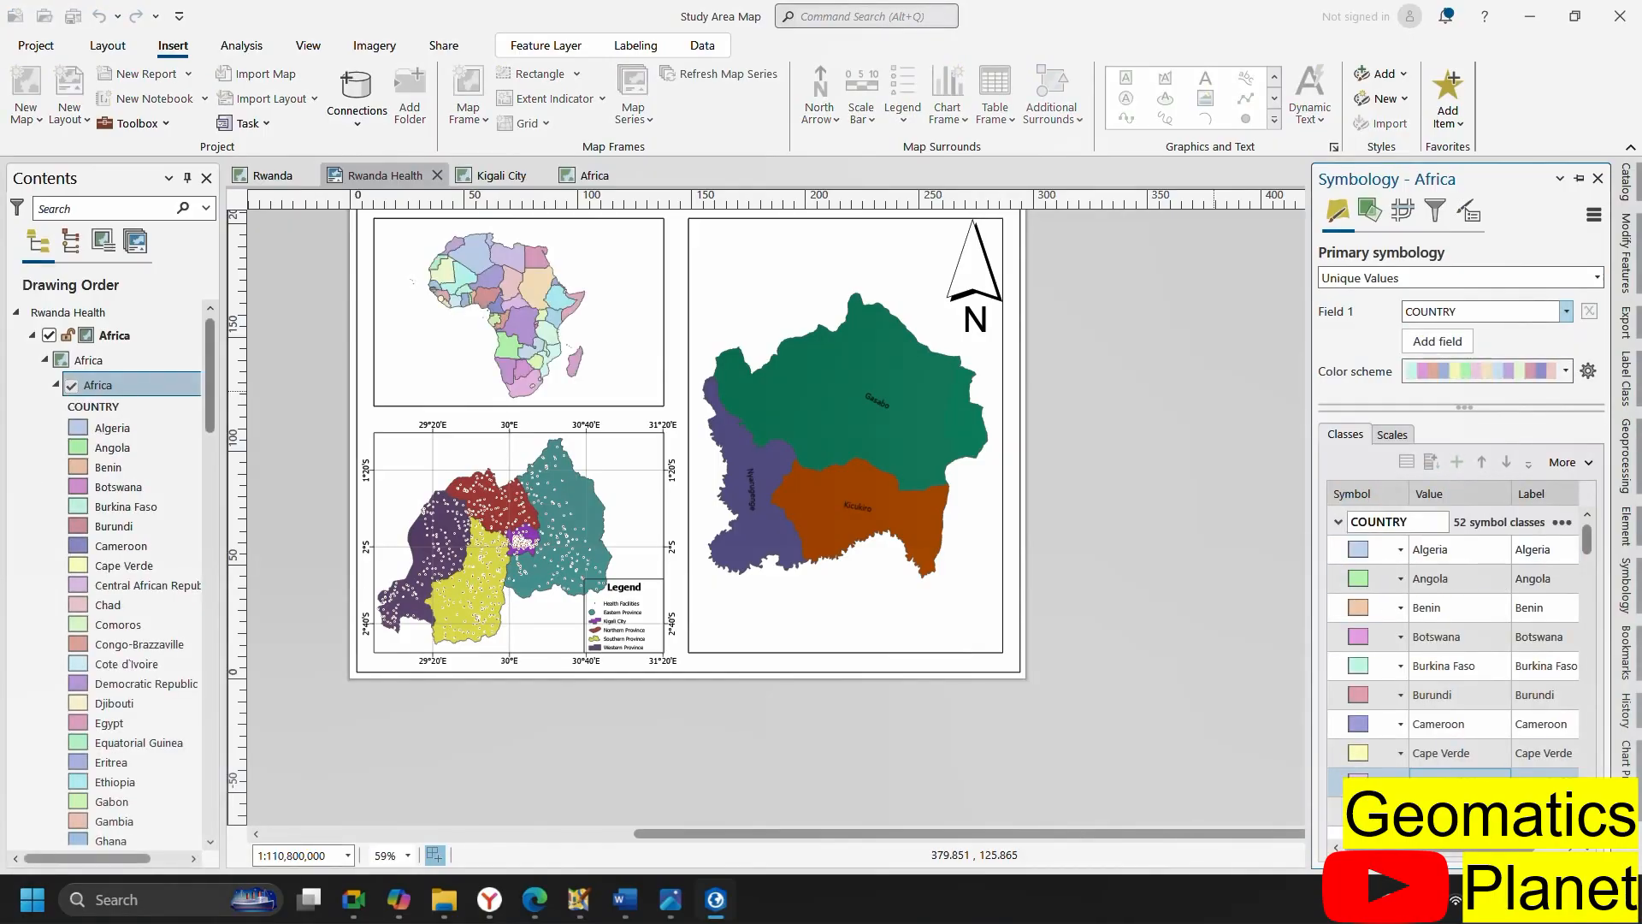
pyautogui.click(1245, 602)
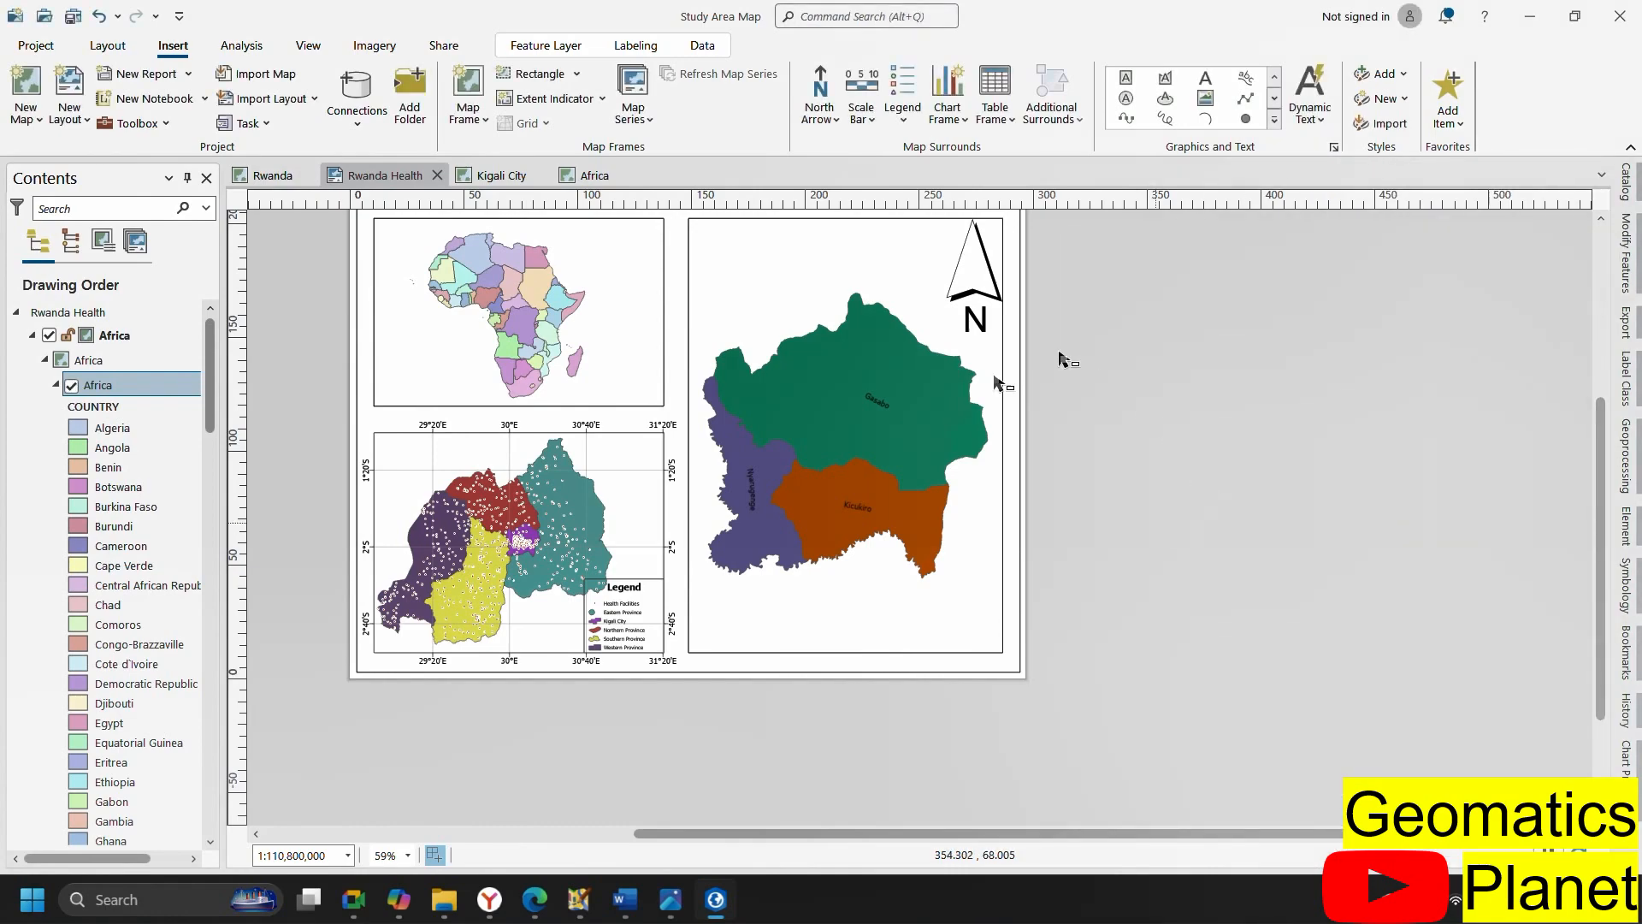
pyautogui.click(858, 616)
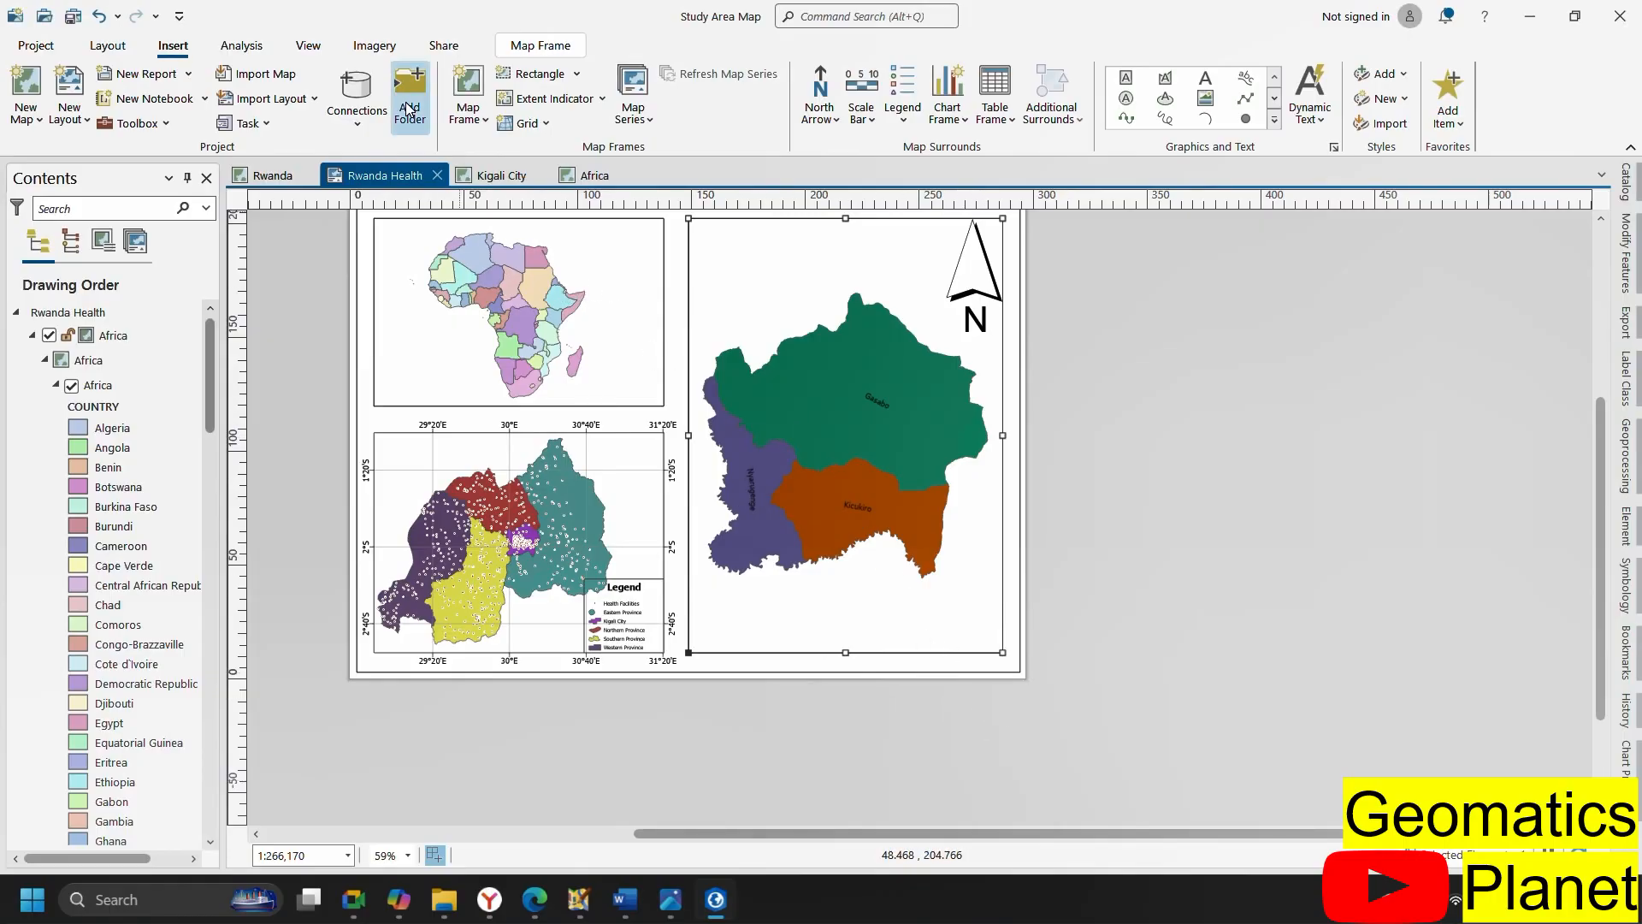
pyautogui.scroll(-2, 857, 629)
pyautogui.scroll(2, 816, 586)
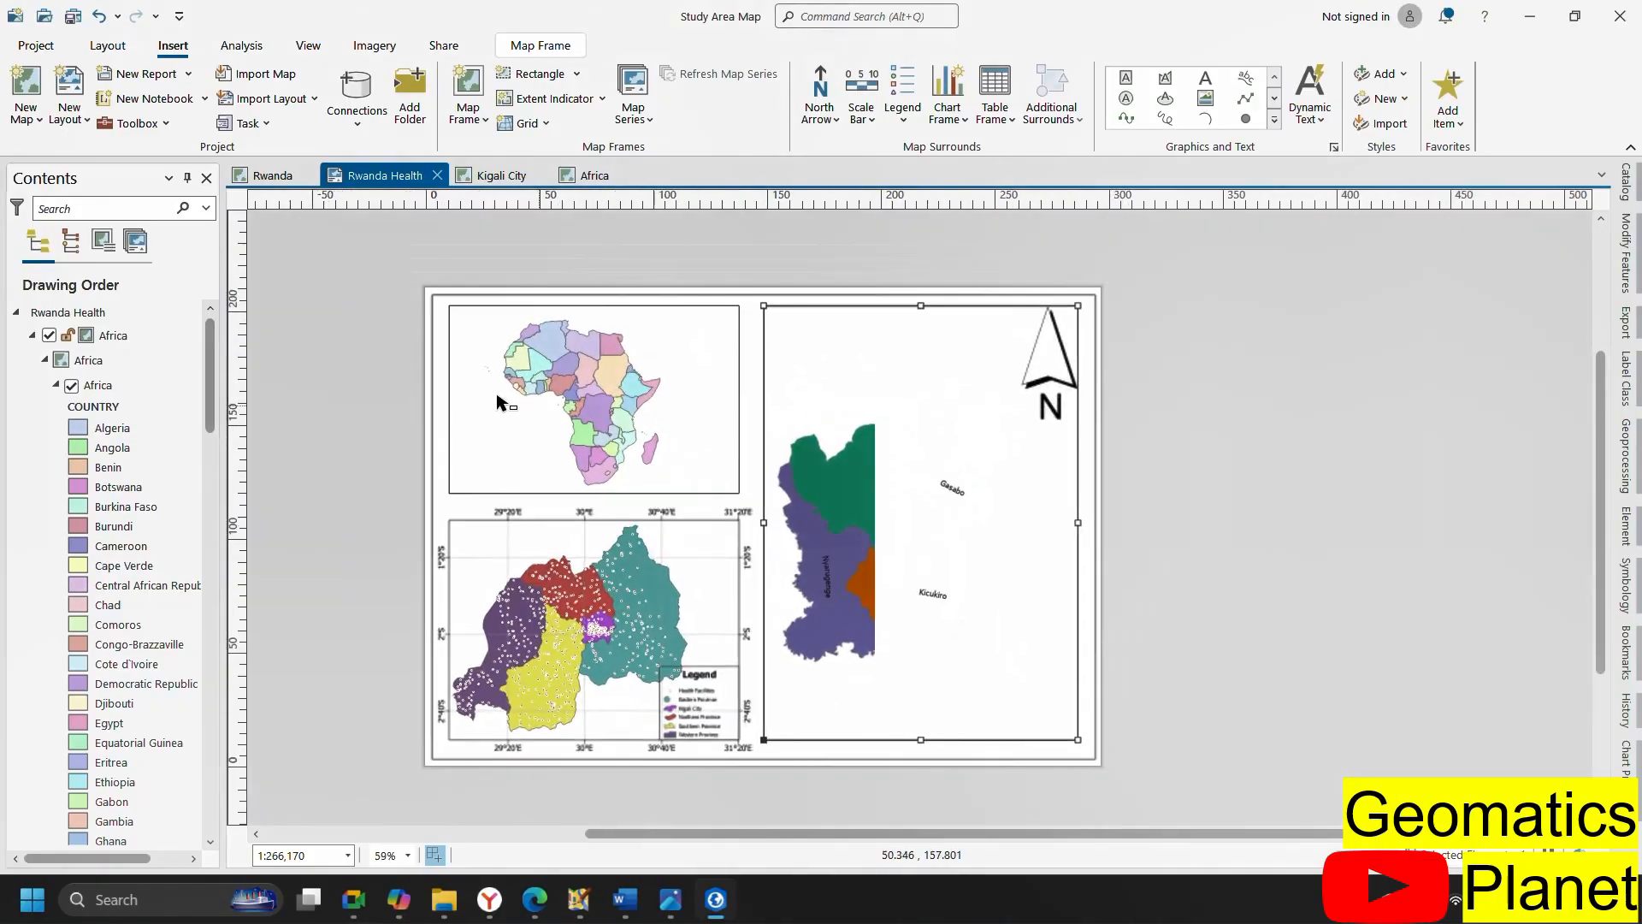
pyautogui.click(392, 374)
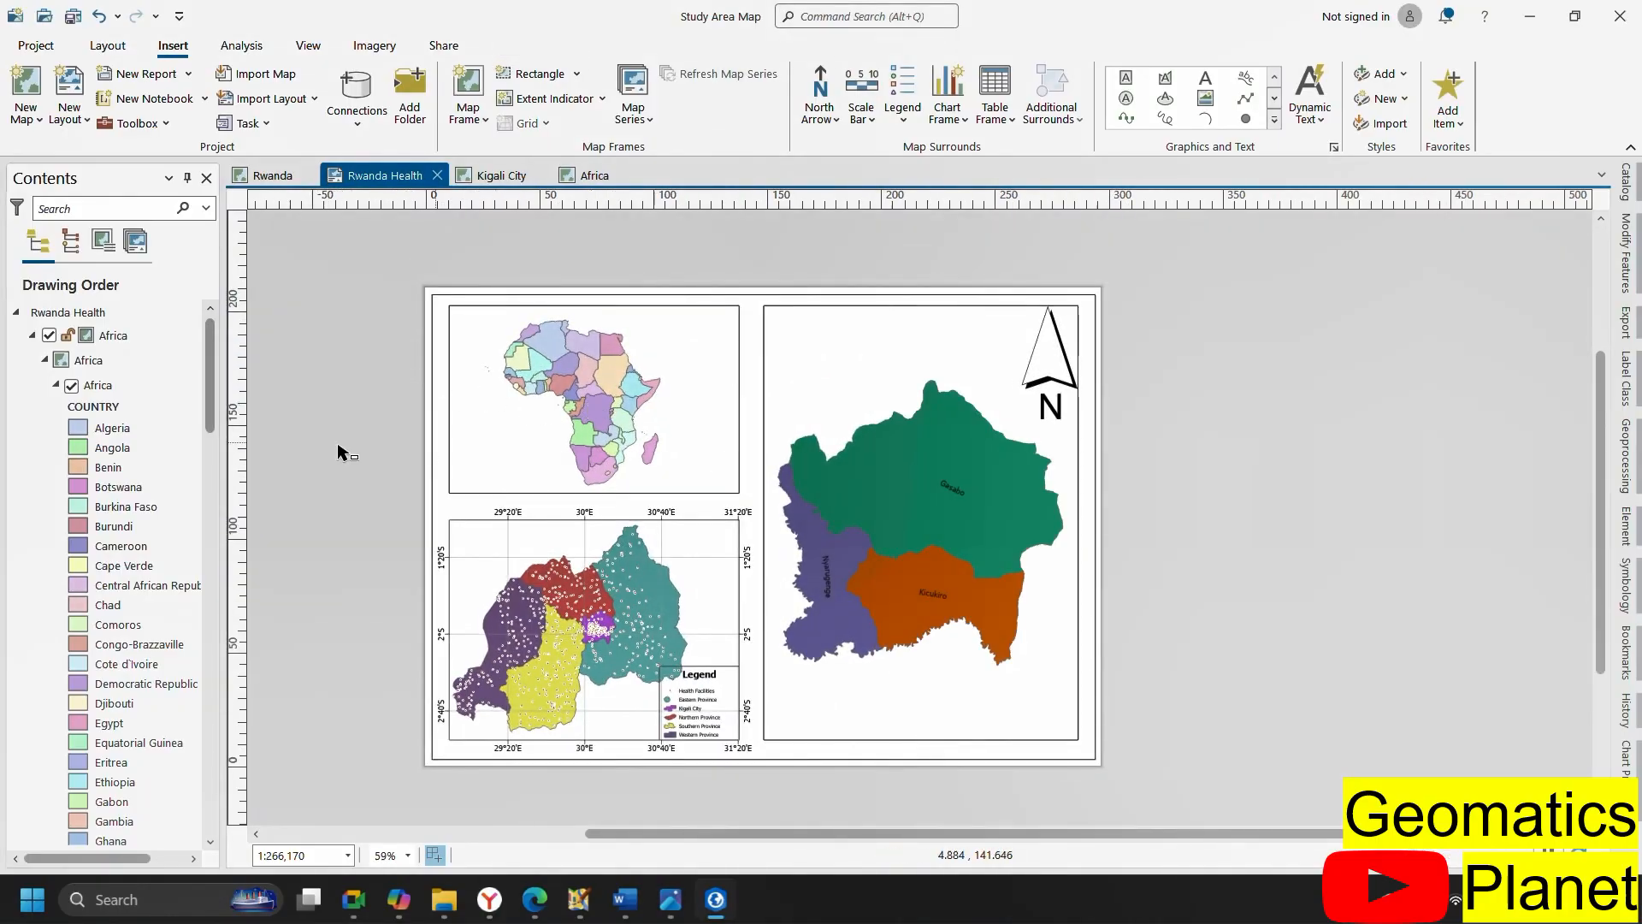
# Turn on labels for the Africa layer, using the COUNTRY field and Basic Polygon label placement
pyautogui.rightClick(104, 362)
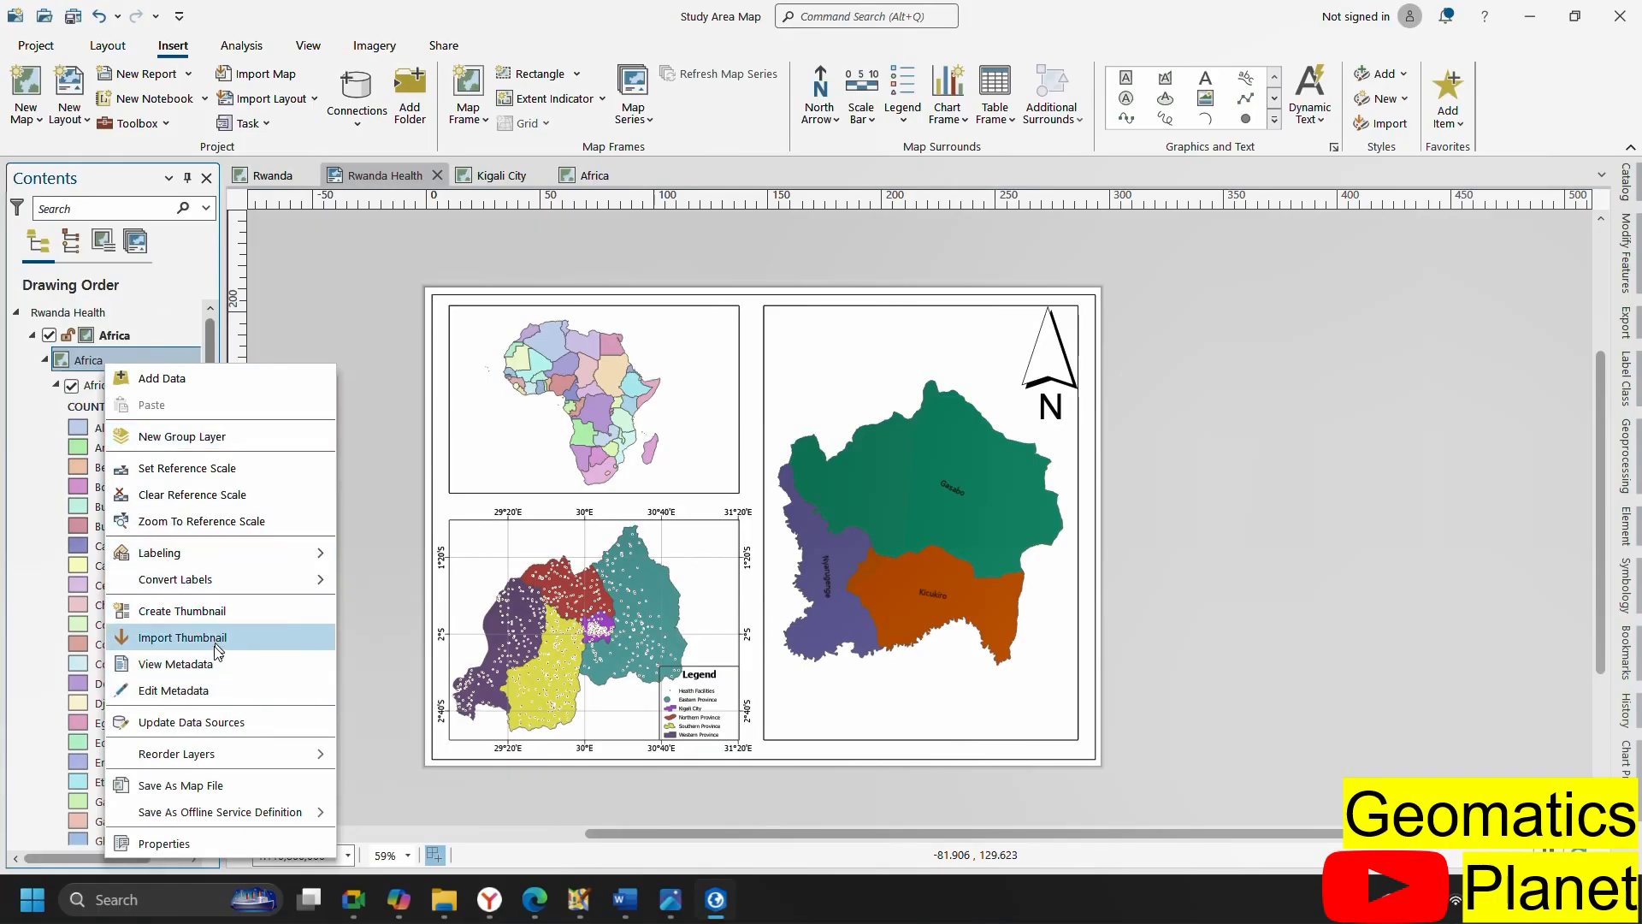
pyautogui.rightClick(94, 393)
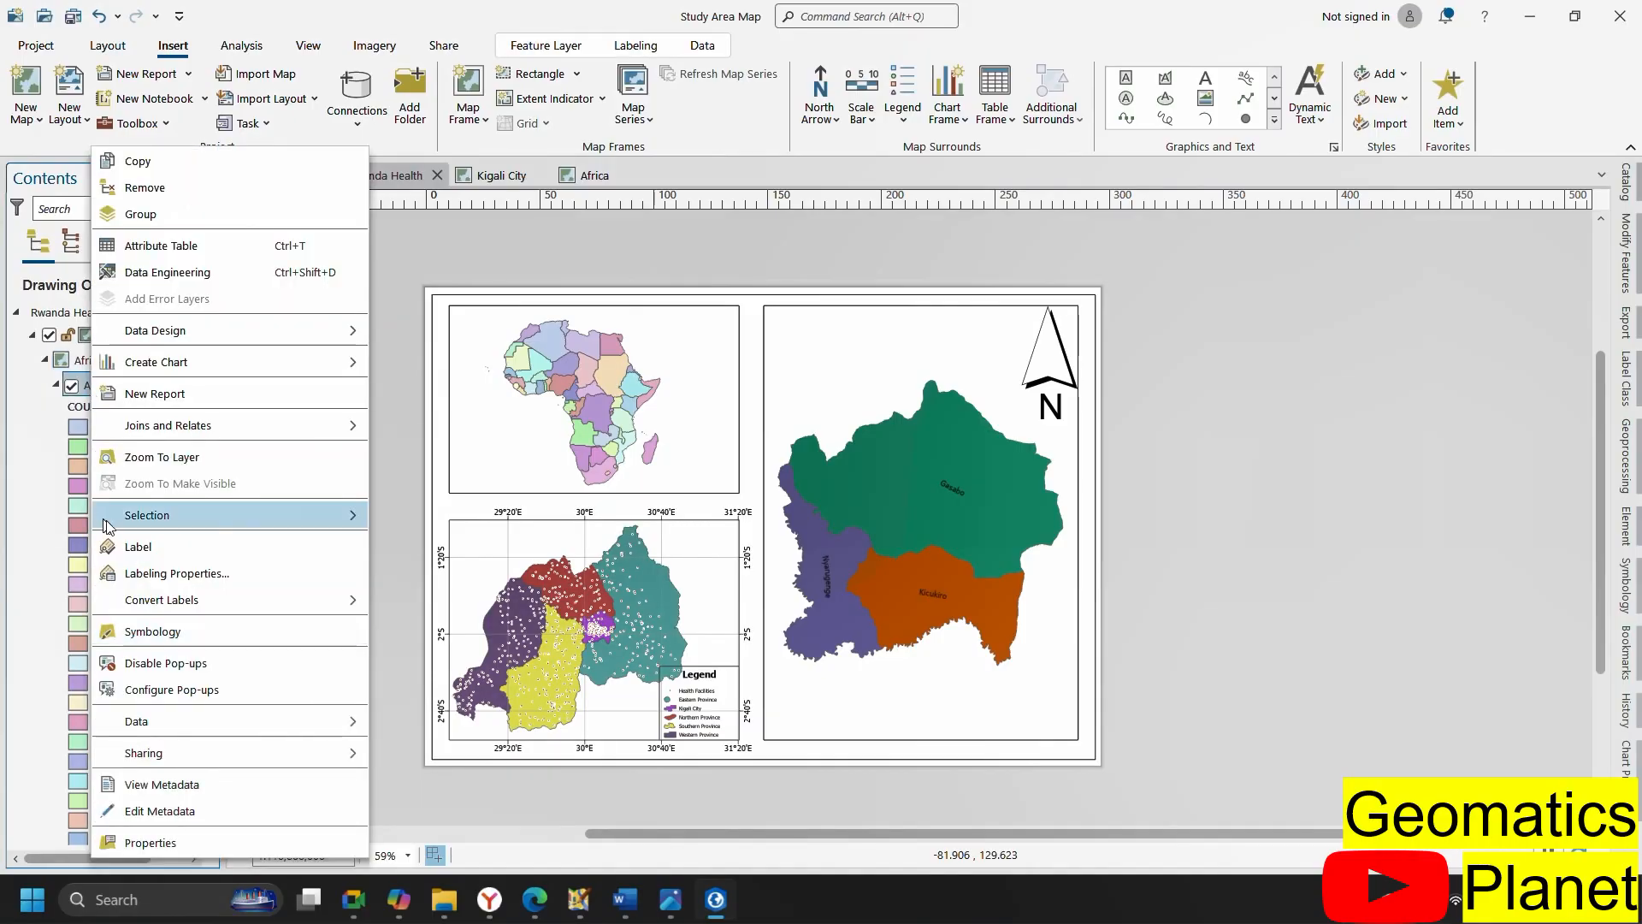
pyautogui.click(137, 550)
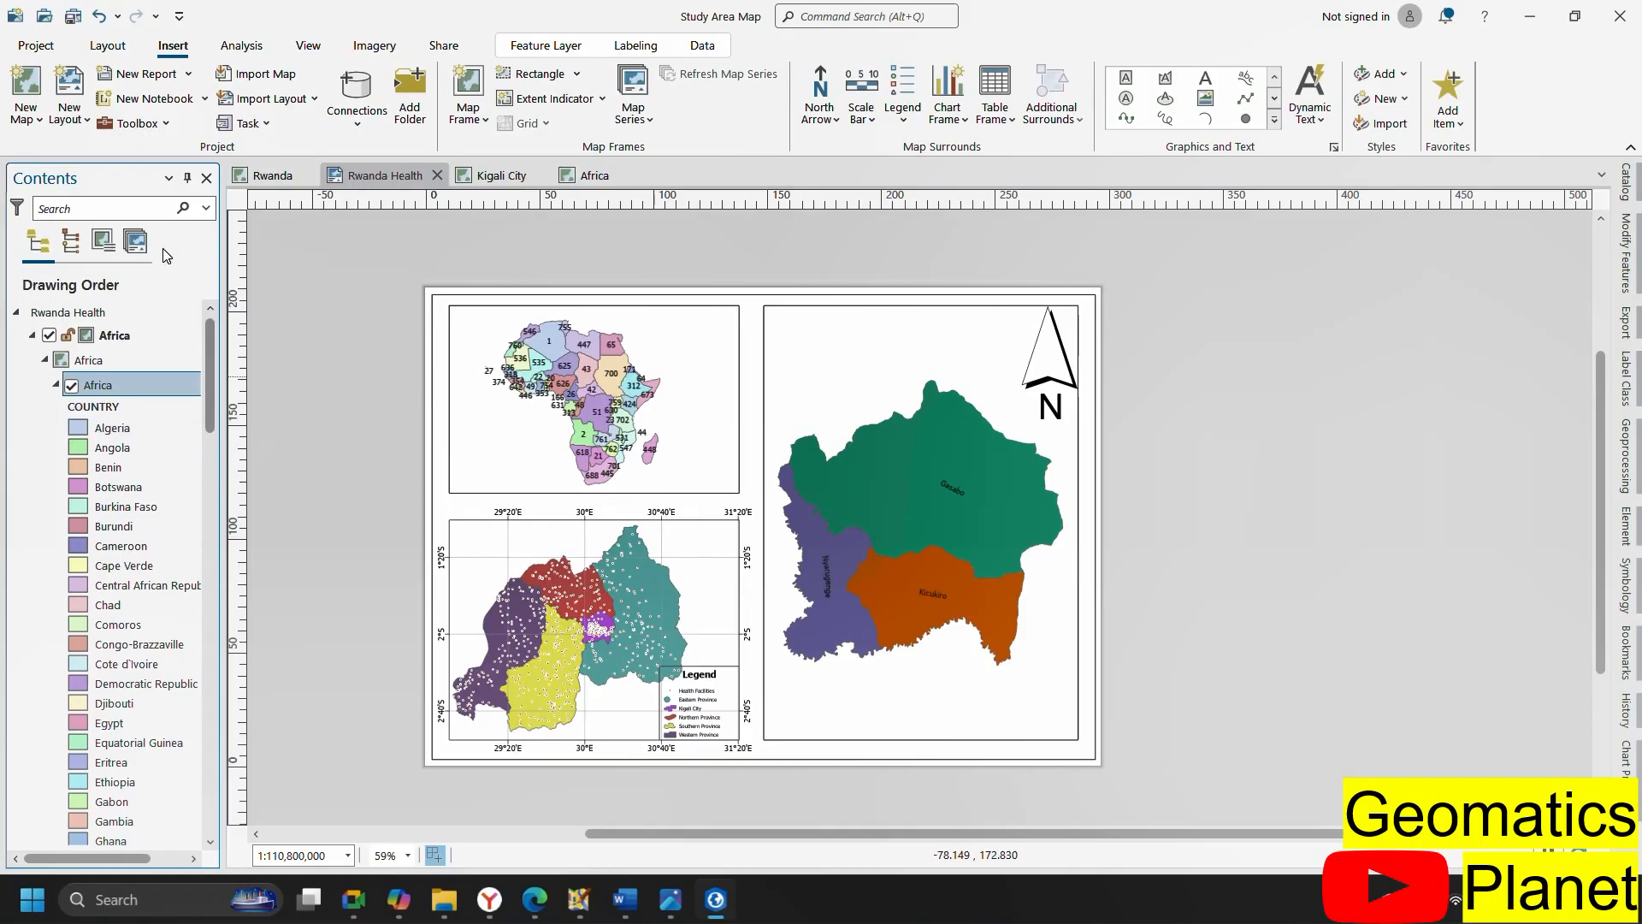
pyautogui.click(637, 47)
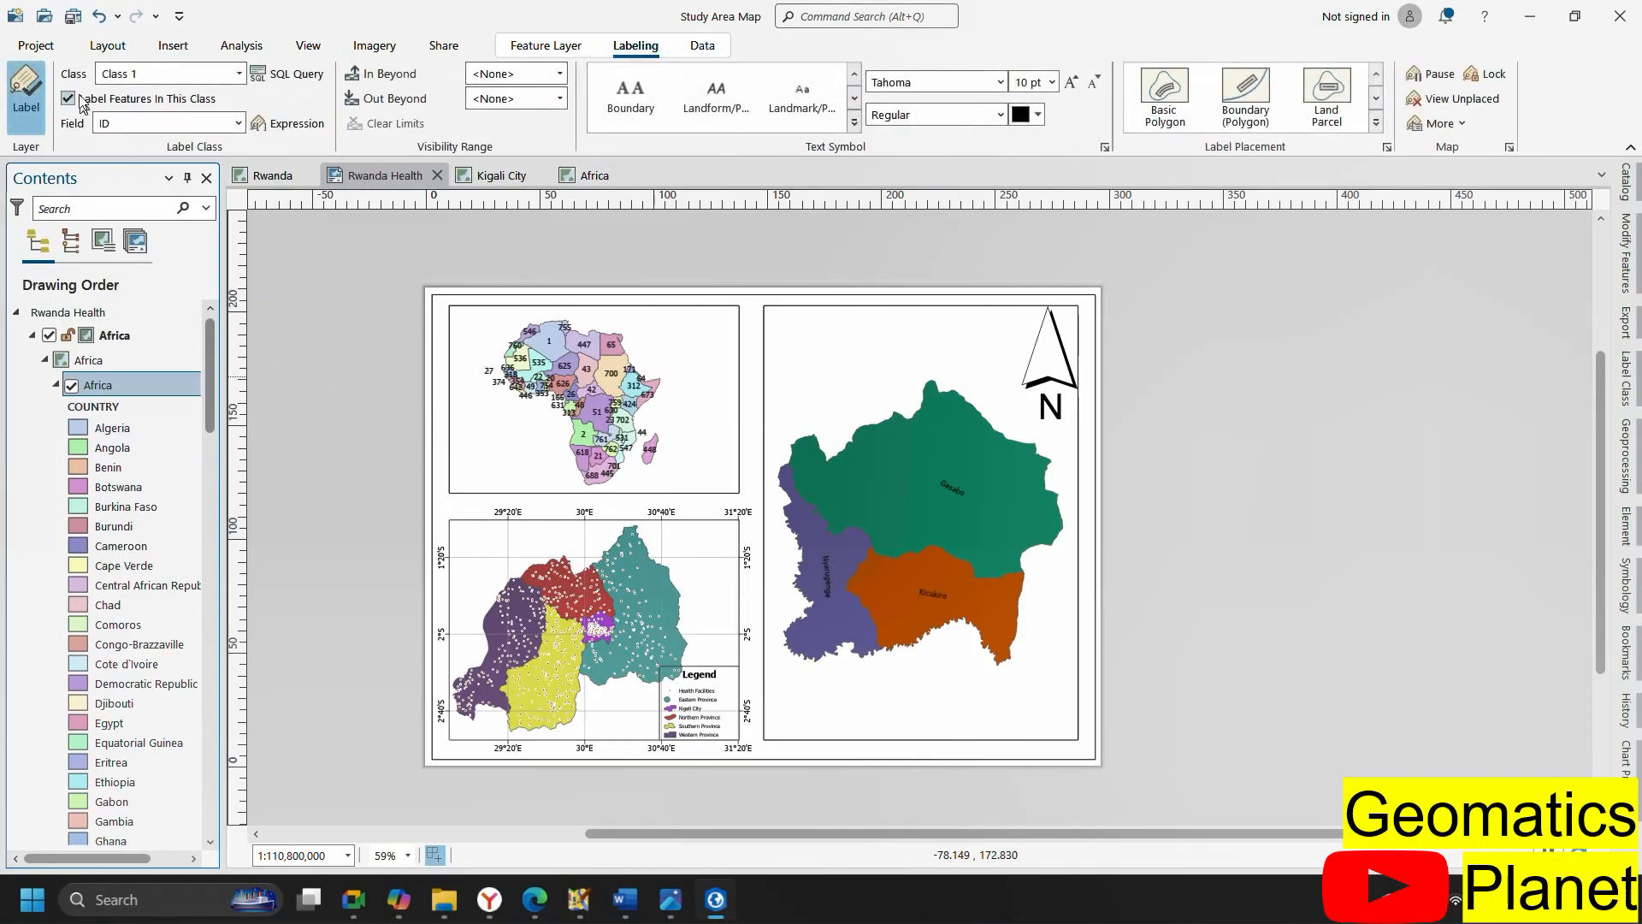
pyautogui.click(240, 74)
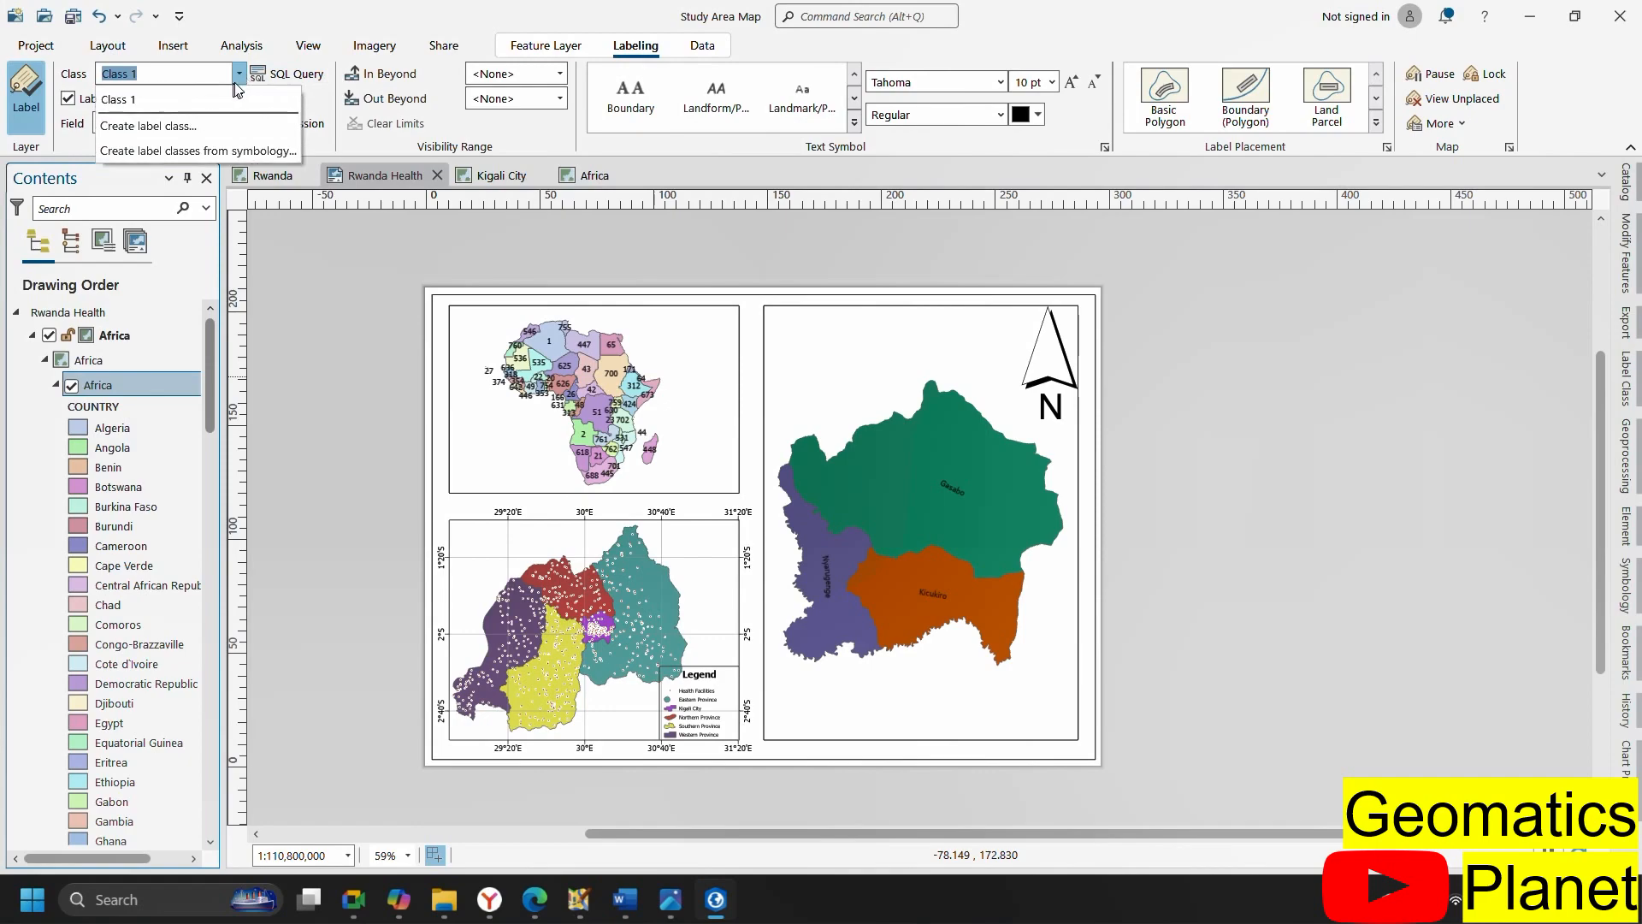
pyautogui.click(75, 150)
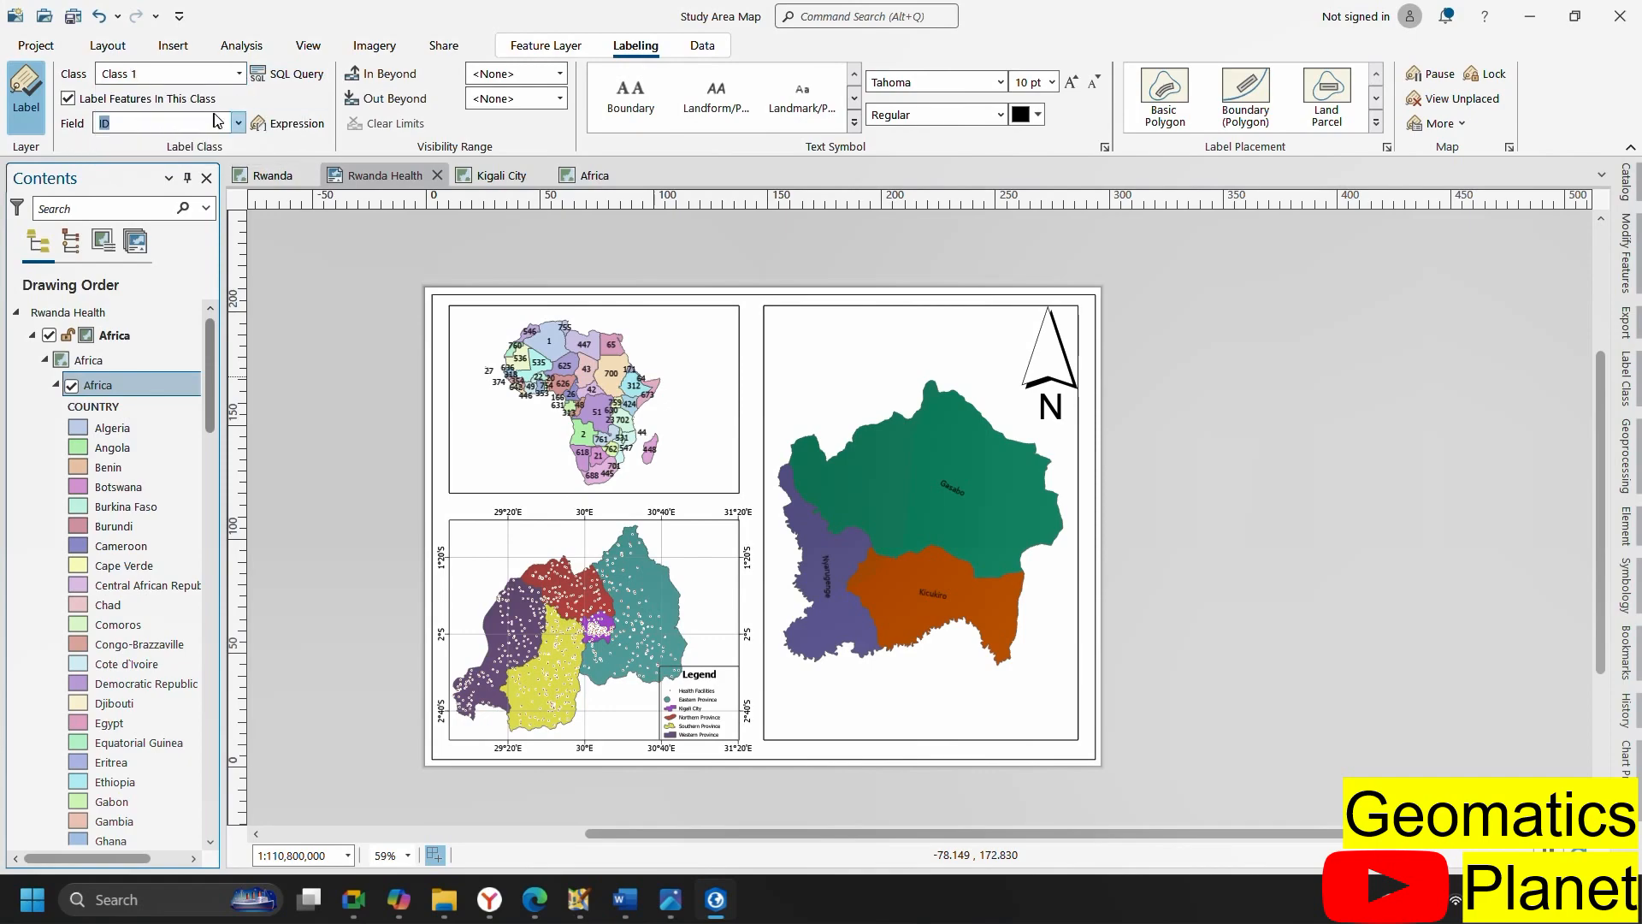
pyautogui.click(239, 124)
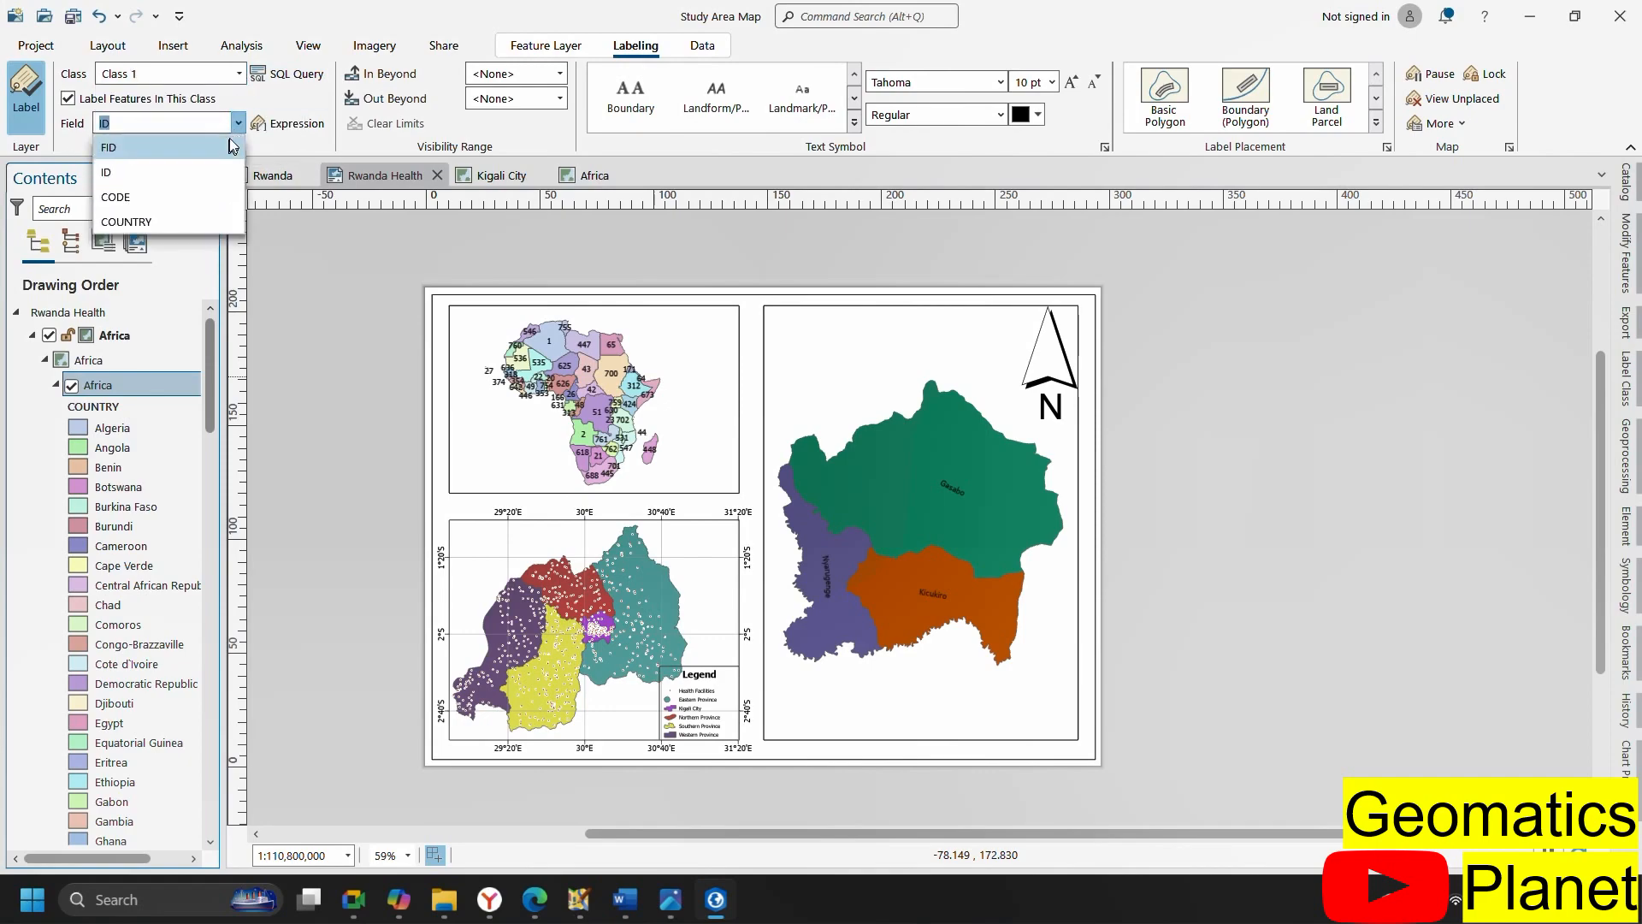
pyautogui.click(187, 220)
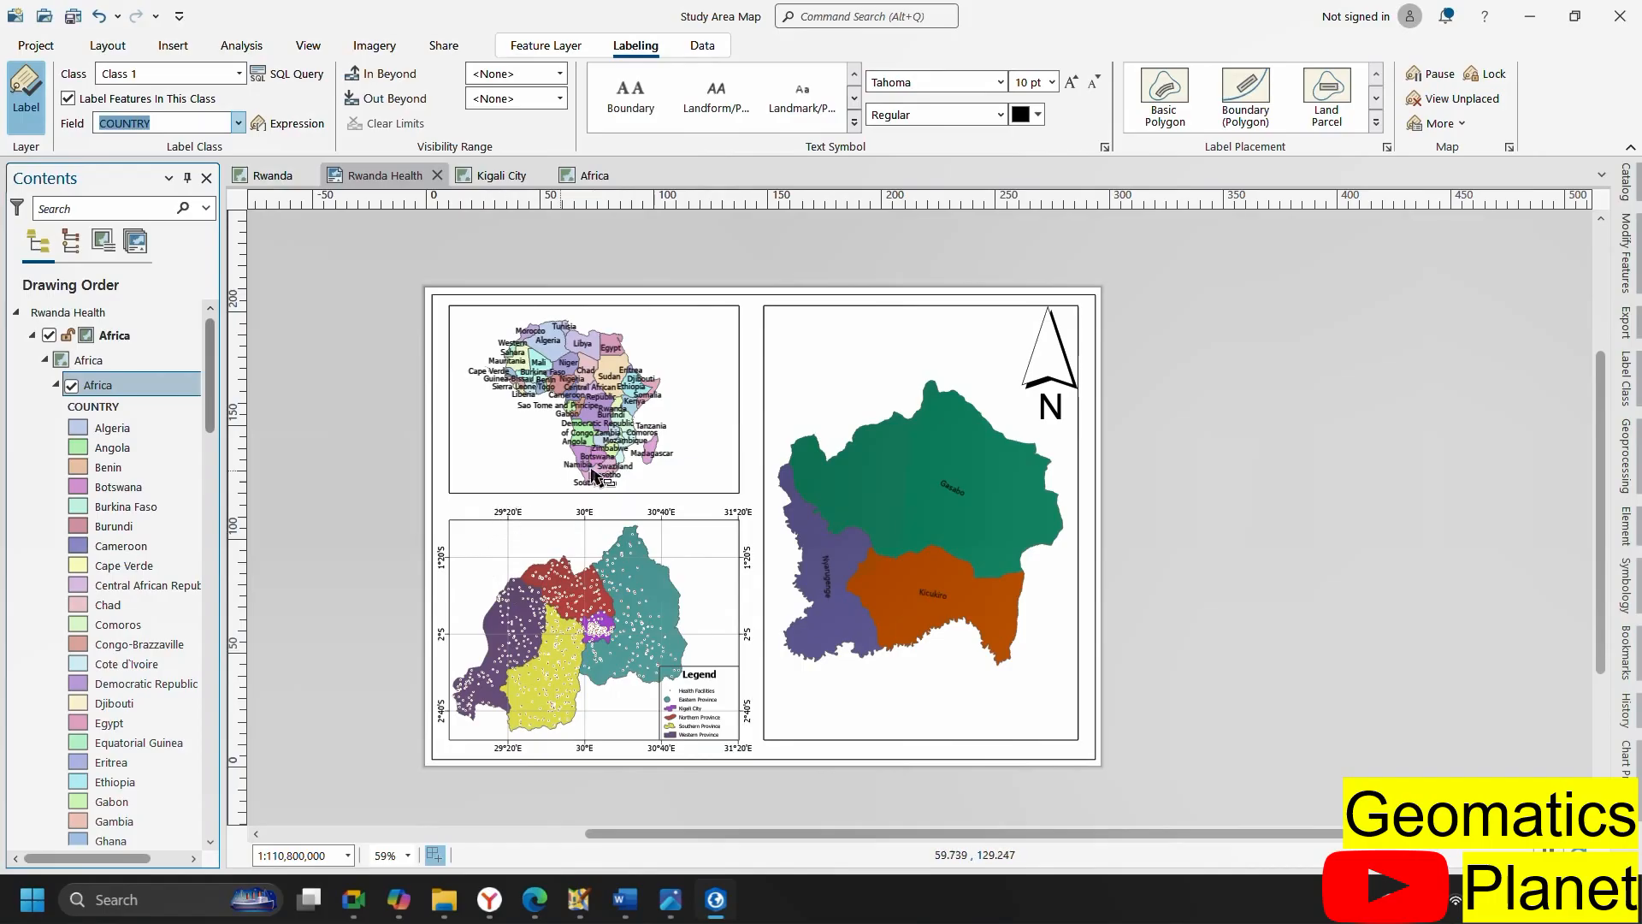
pyautogui.click(1175, 101)
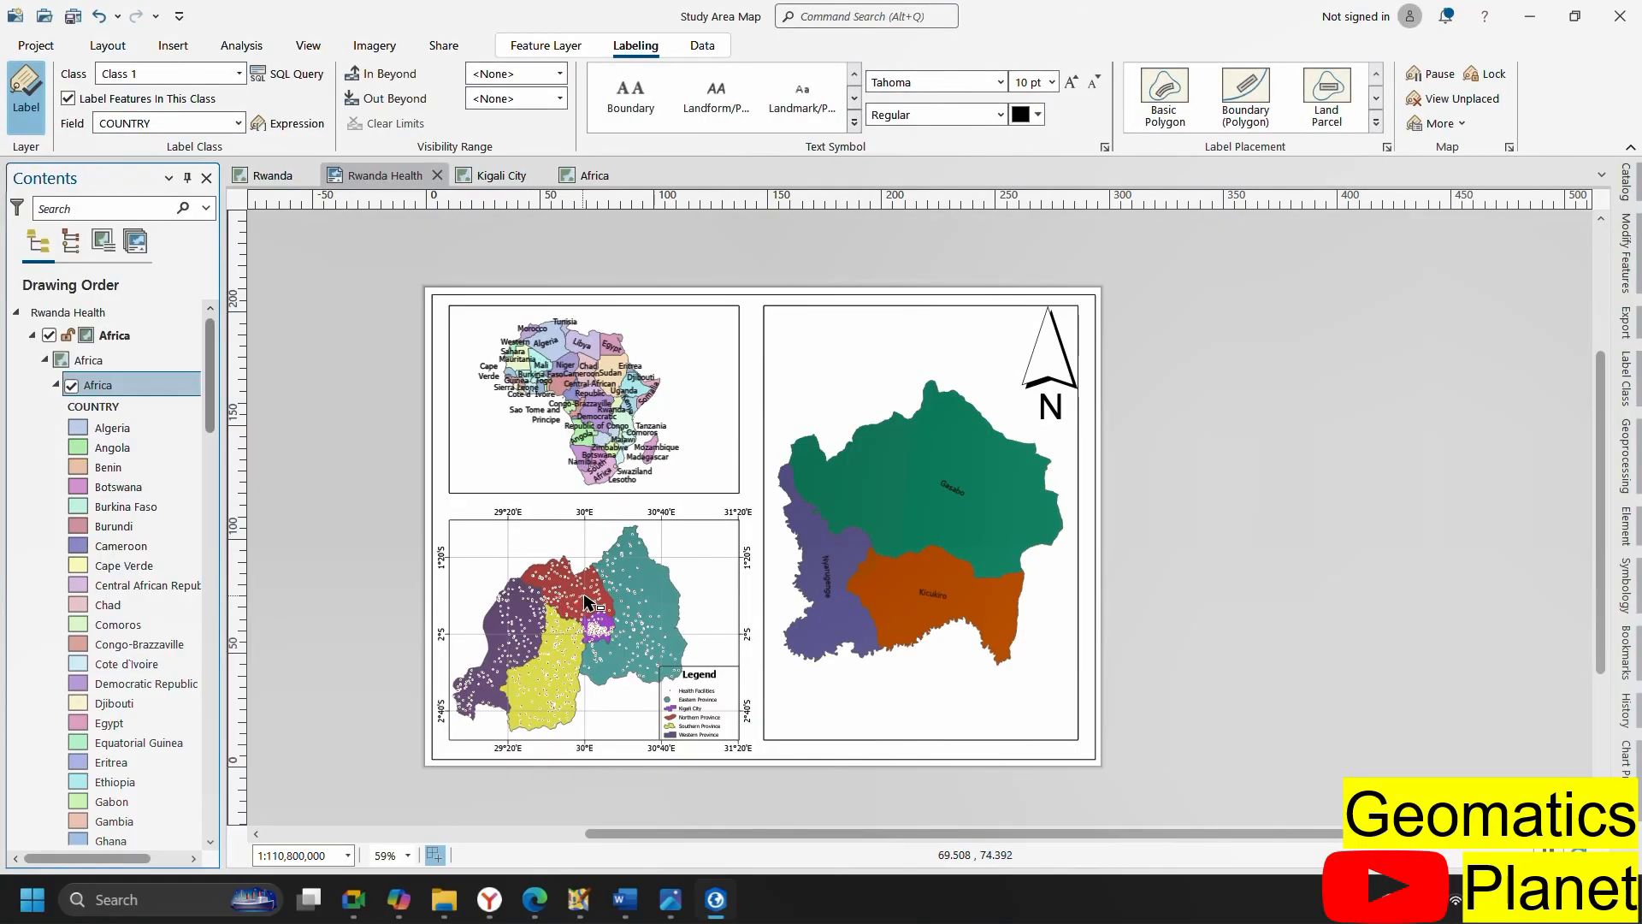
# Switch the Africa layer's label field to CODE and reduce the label text size to 8 pt
pyautogui.scroll(5, 582, 394)
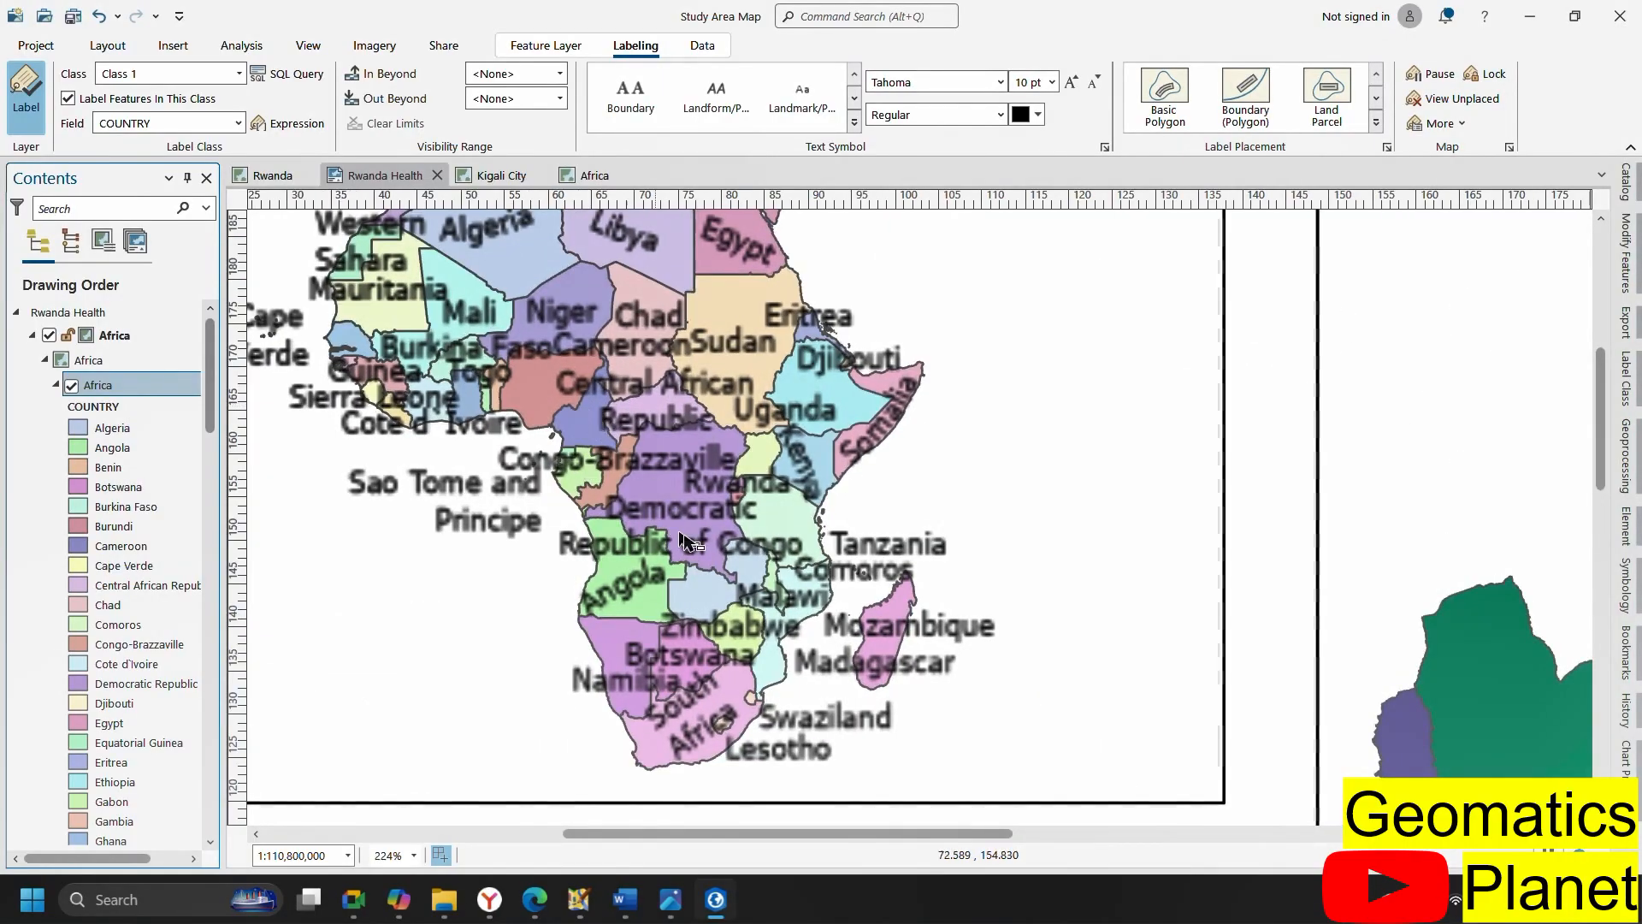
pyautogui.click(236, 124)
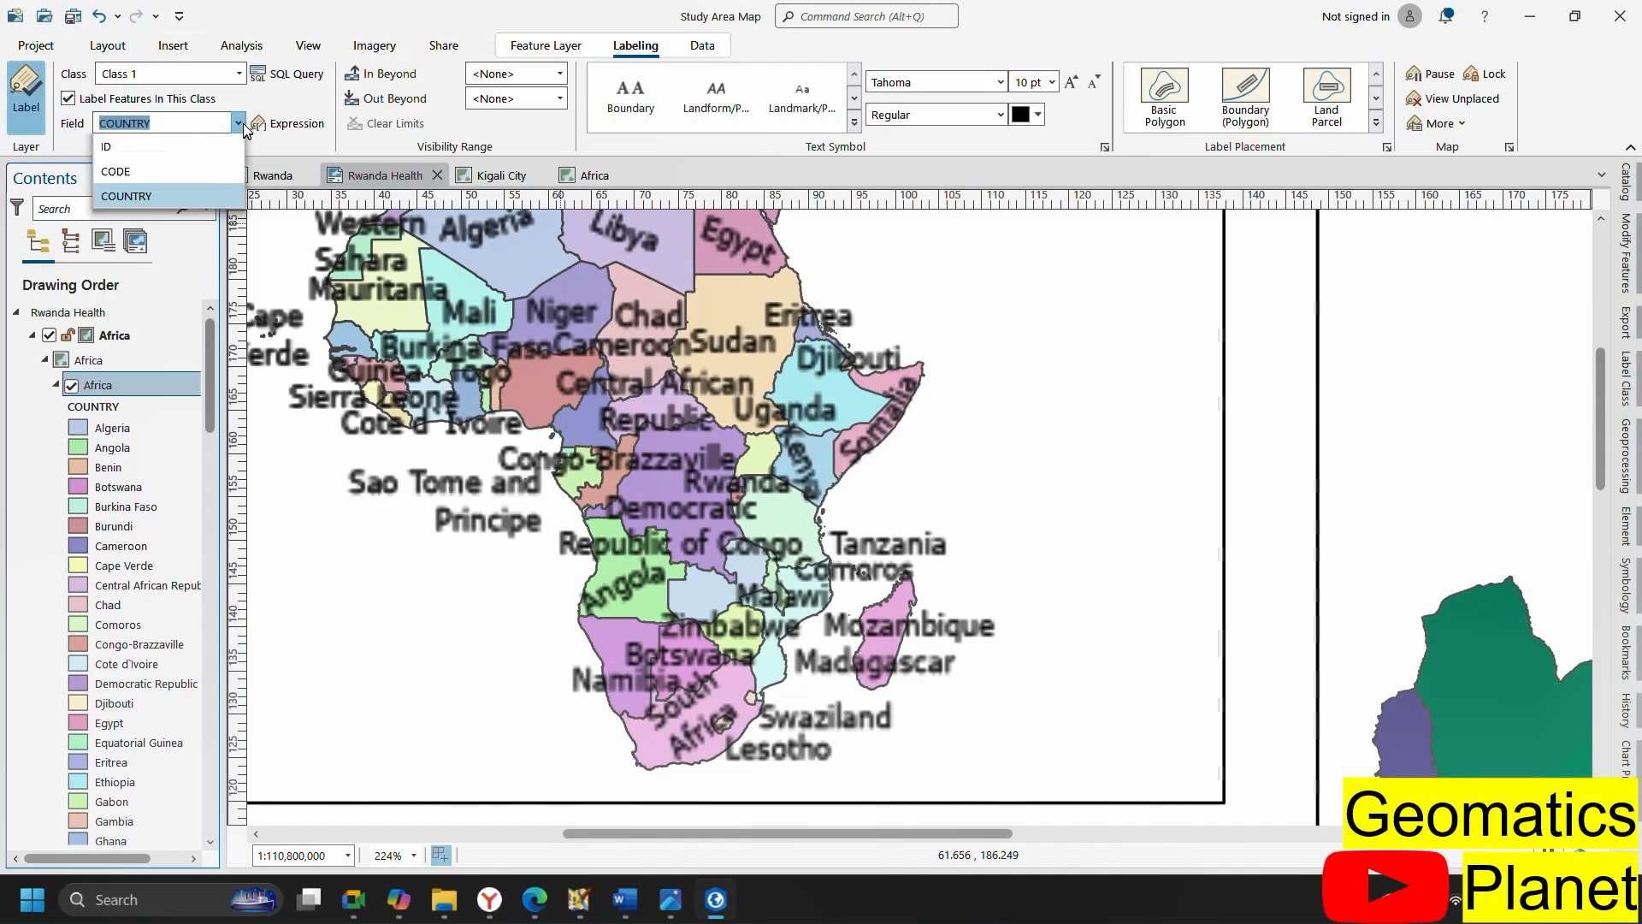
pyautogui.click(197, 188)
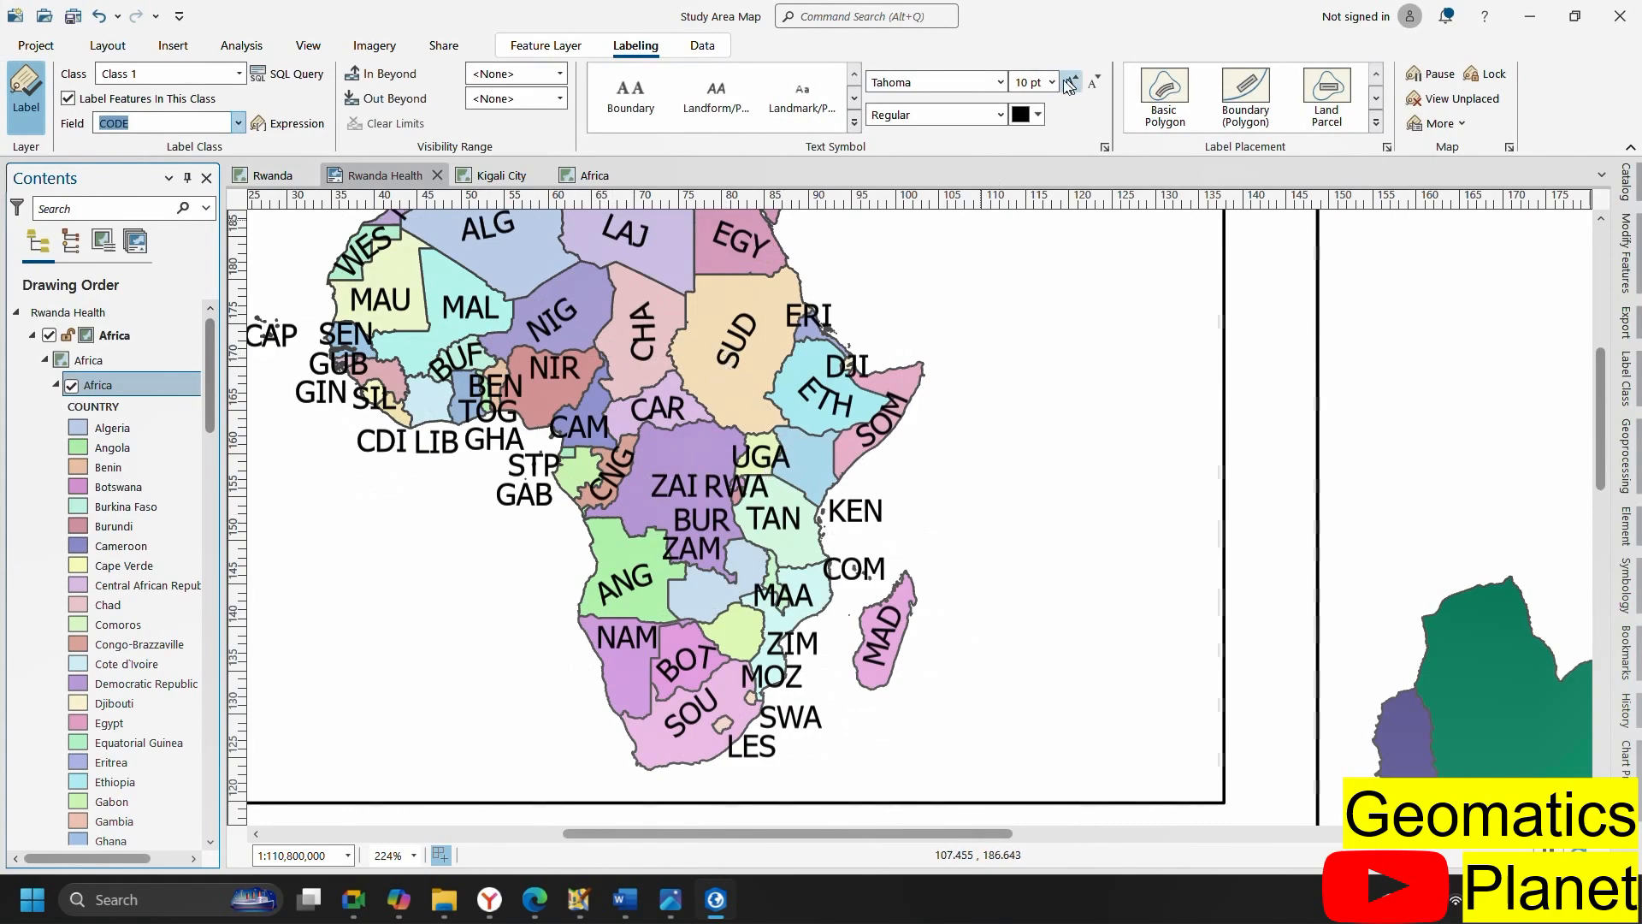
pyautogui.click(1094, 83)
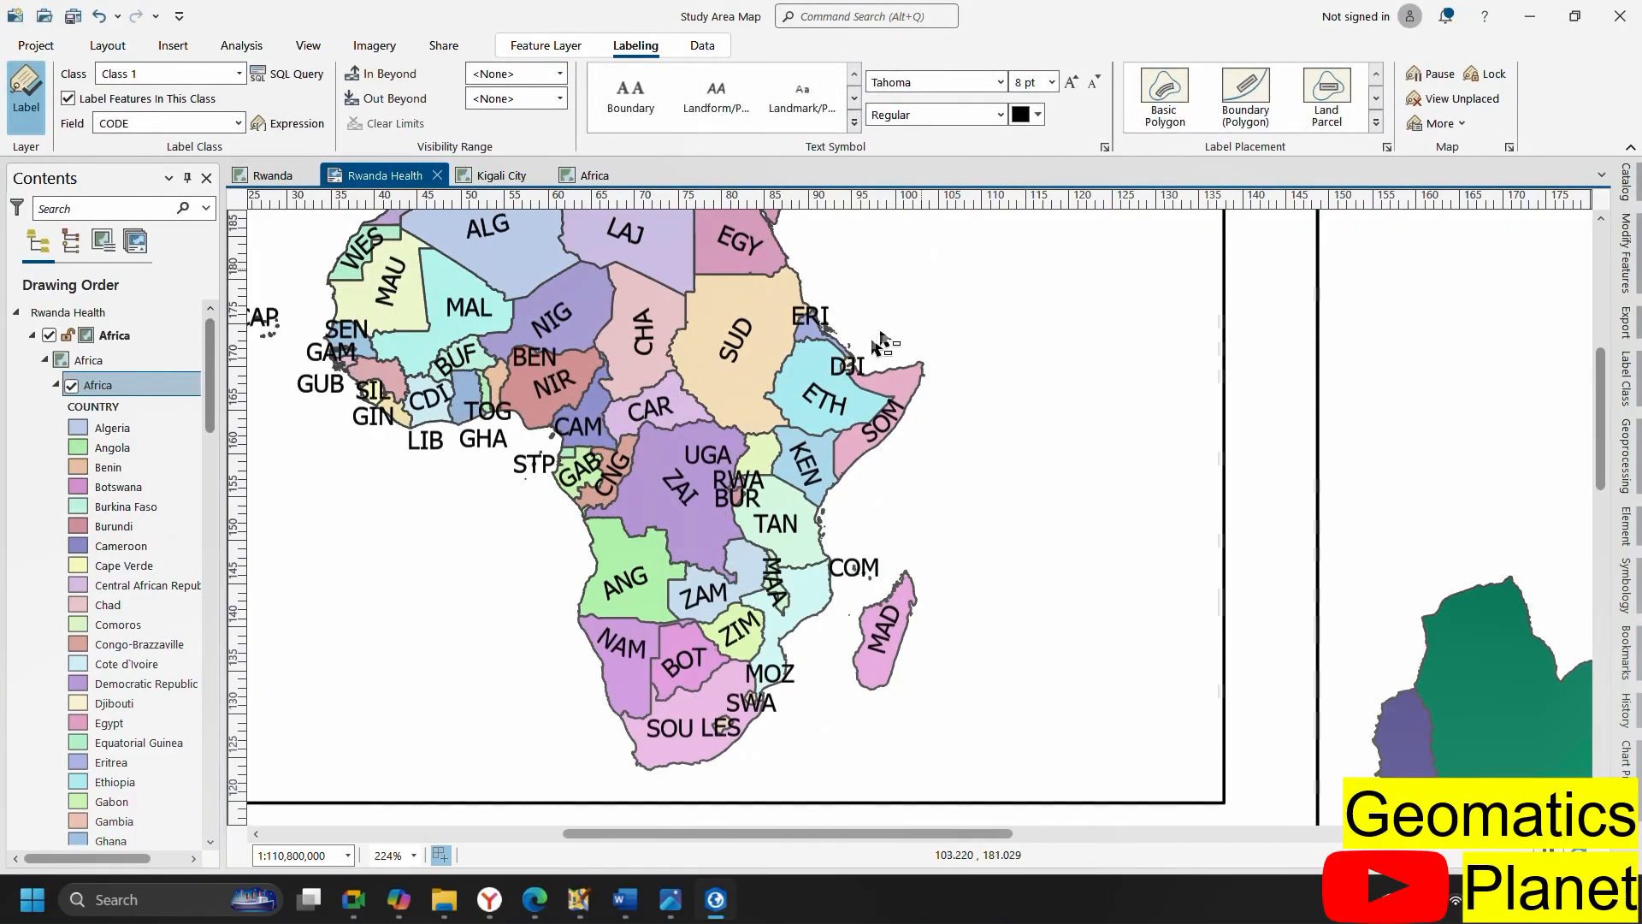
# Turn off the labels of the Africa layer
pyautogui.rightClick(121, 386)
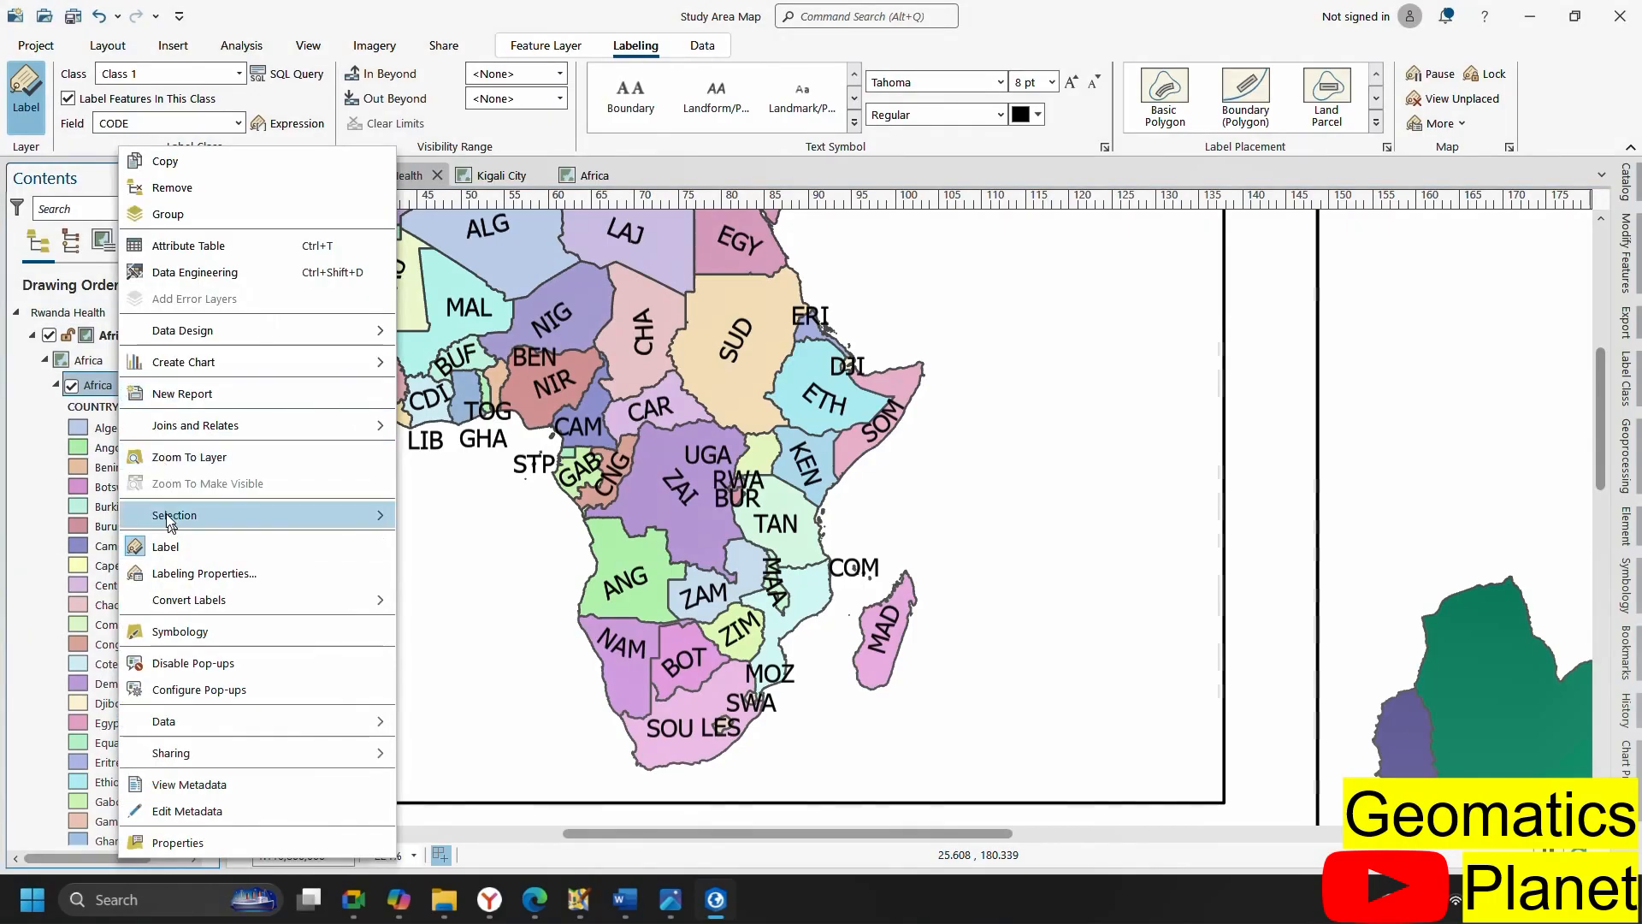
pyautogui.click(184, 549)
pyautogui.scroll(-10, 628, 373)
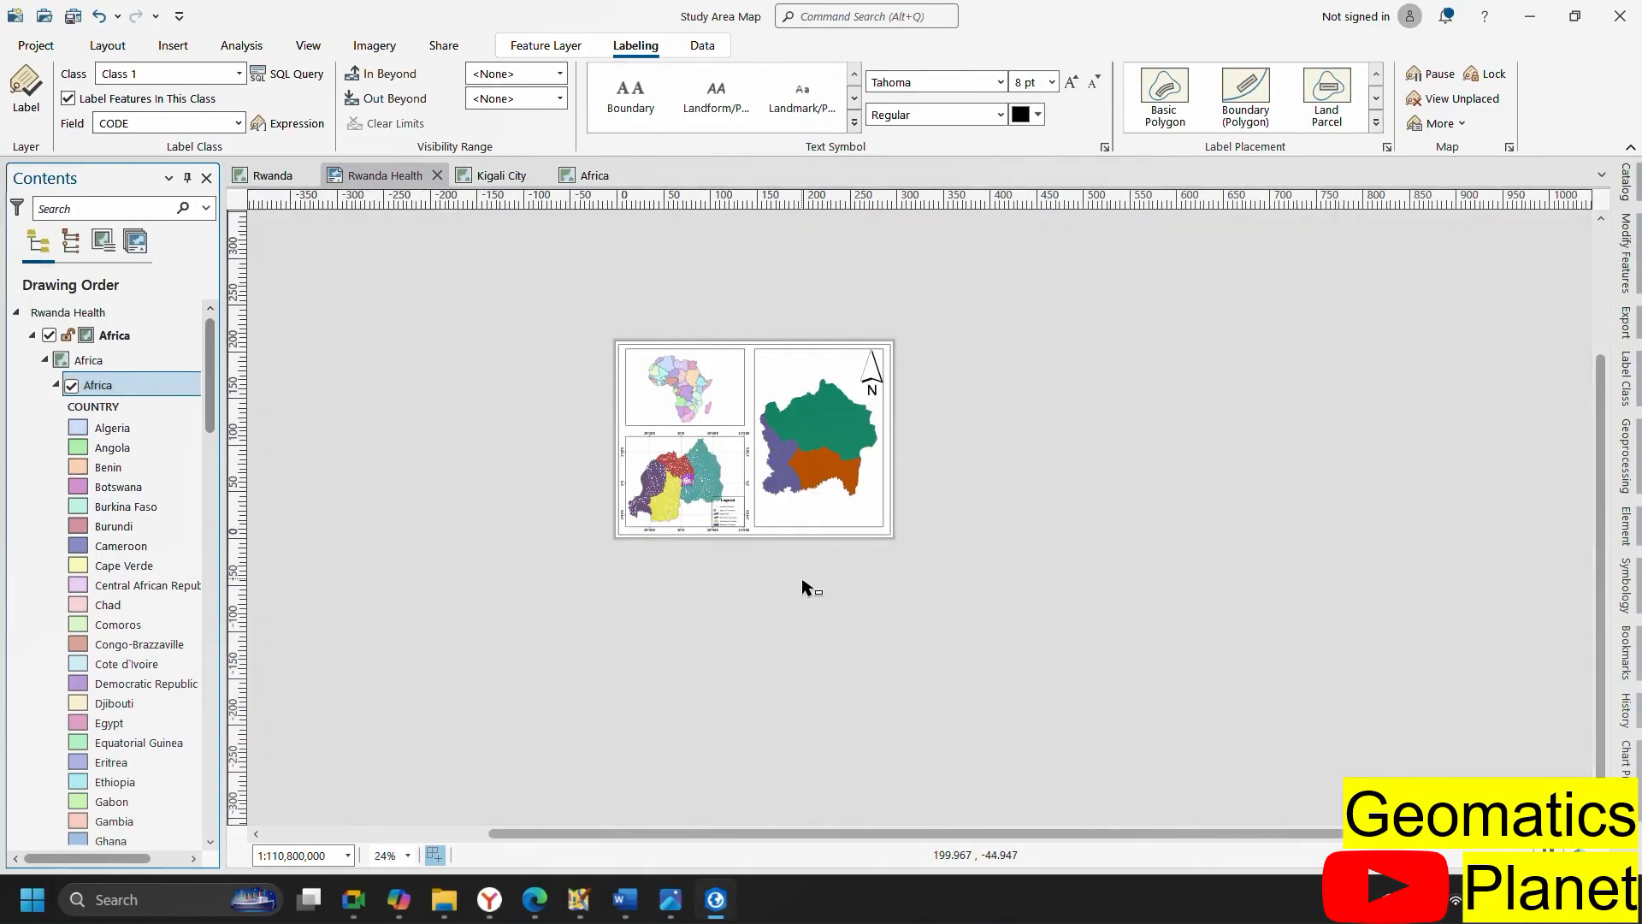
pyautogui.scroll(3, 788, 431)
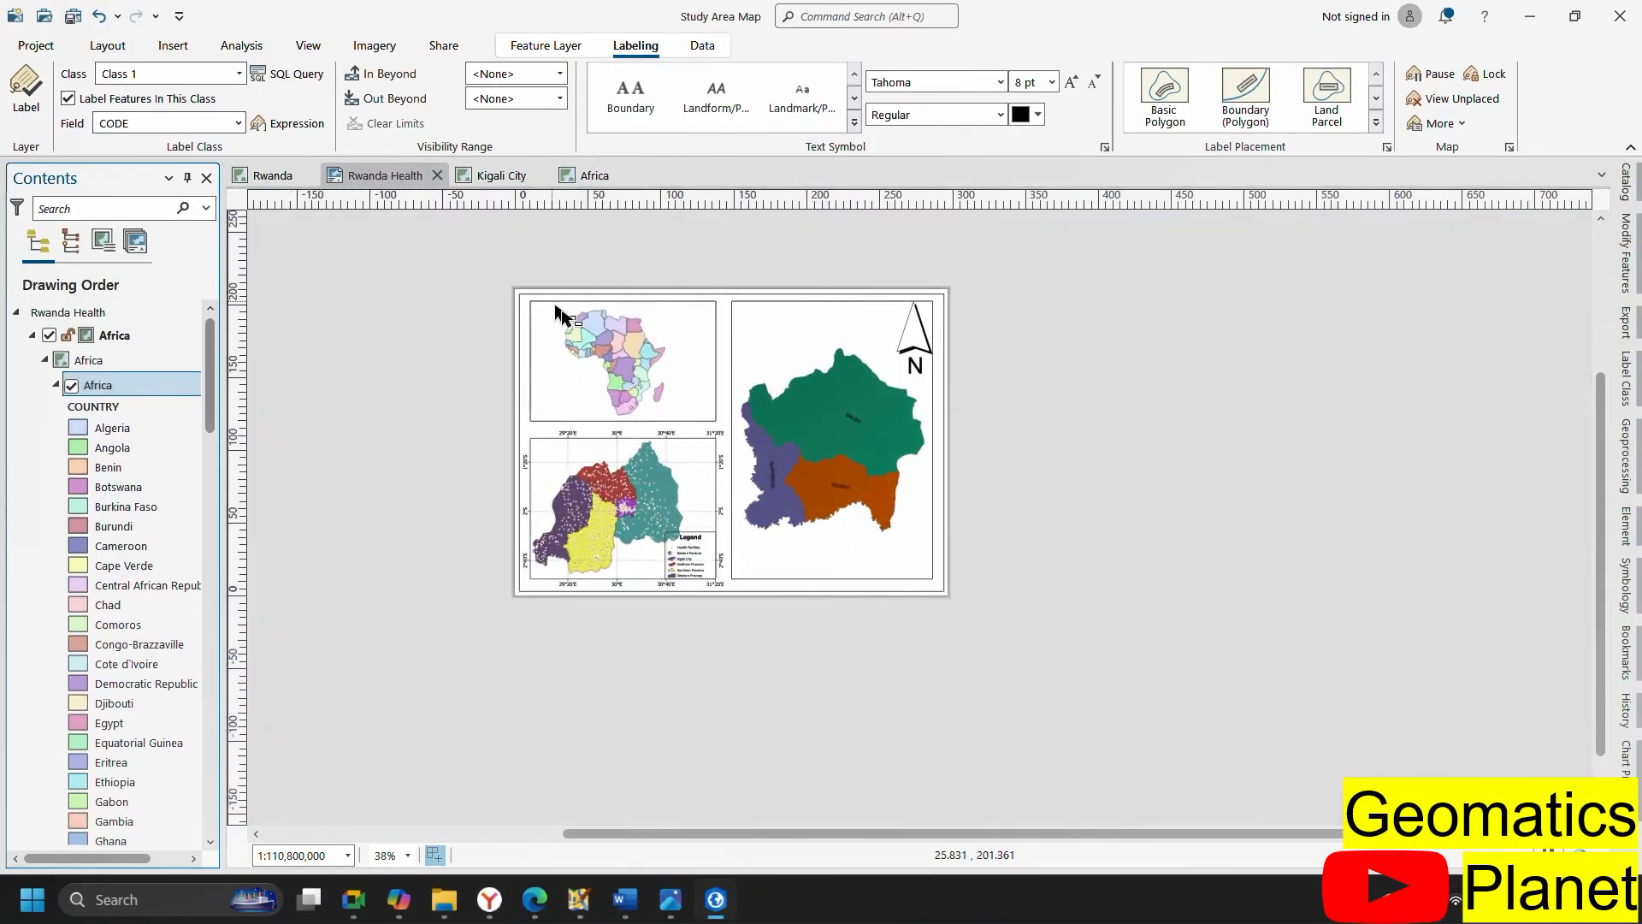
# Collapse the Africa country legend and turn on the World Topographic Map and World Hillshade basemaps in the Africa frame
pyautogui.click(32, 336)
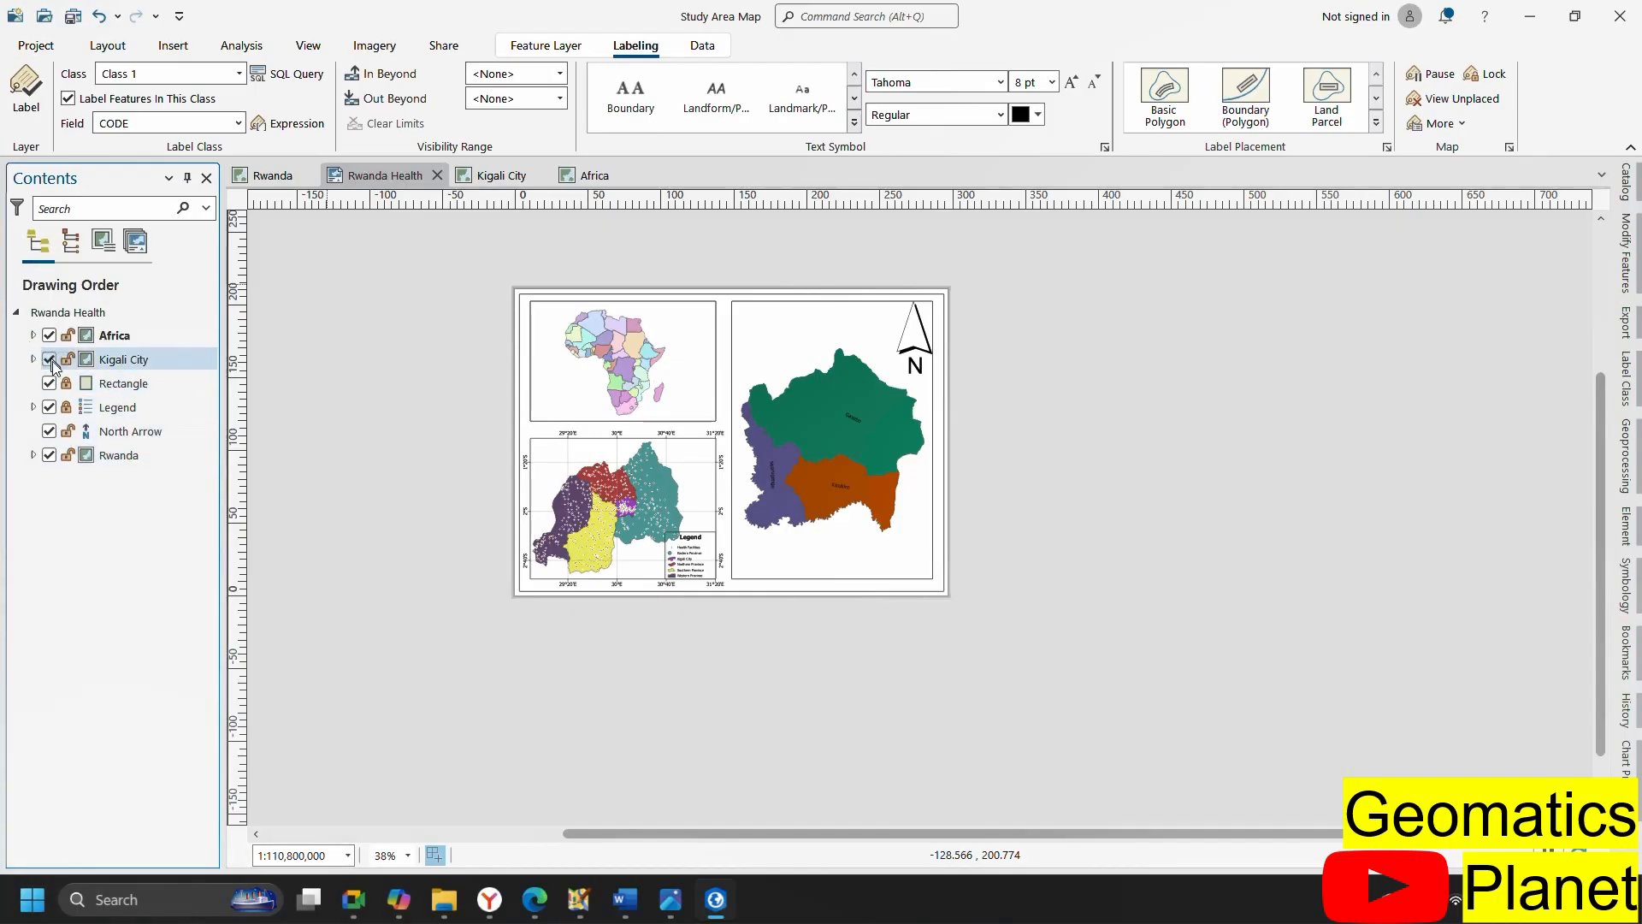
pyautogui.click(32, 336)
pyautogui.scroll(-4, 110, 533)
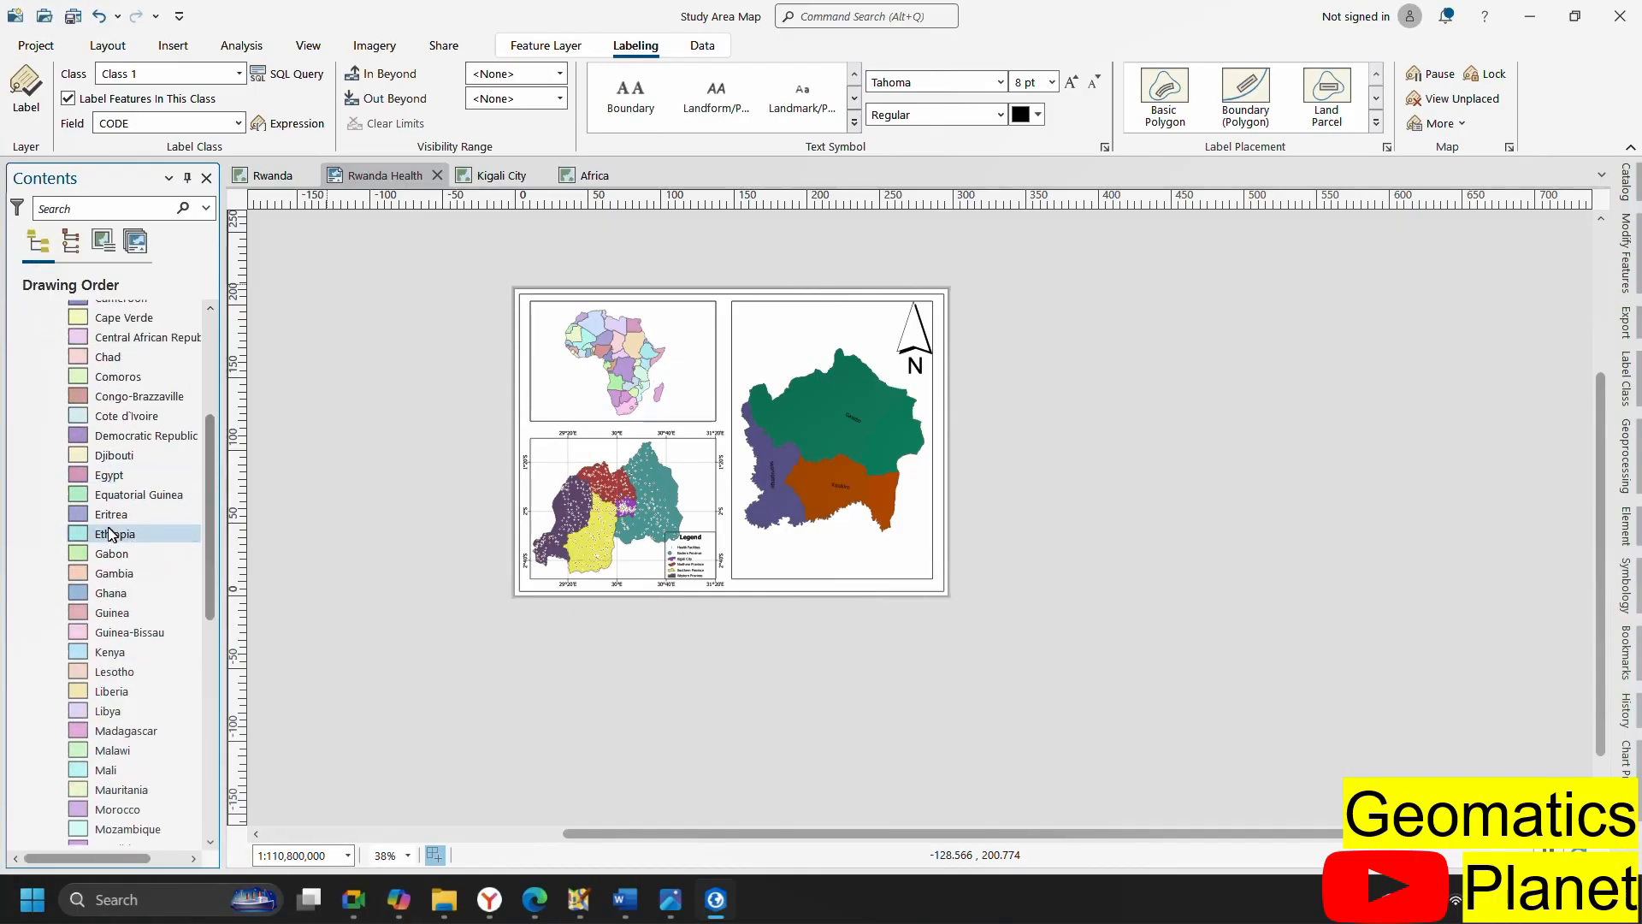
pyautogui.scroll(-3, 109, 534)
pyautogui.scroll(7, 103, 453)
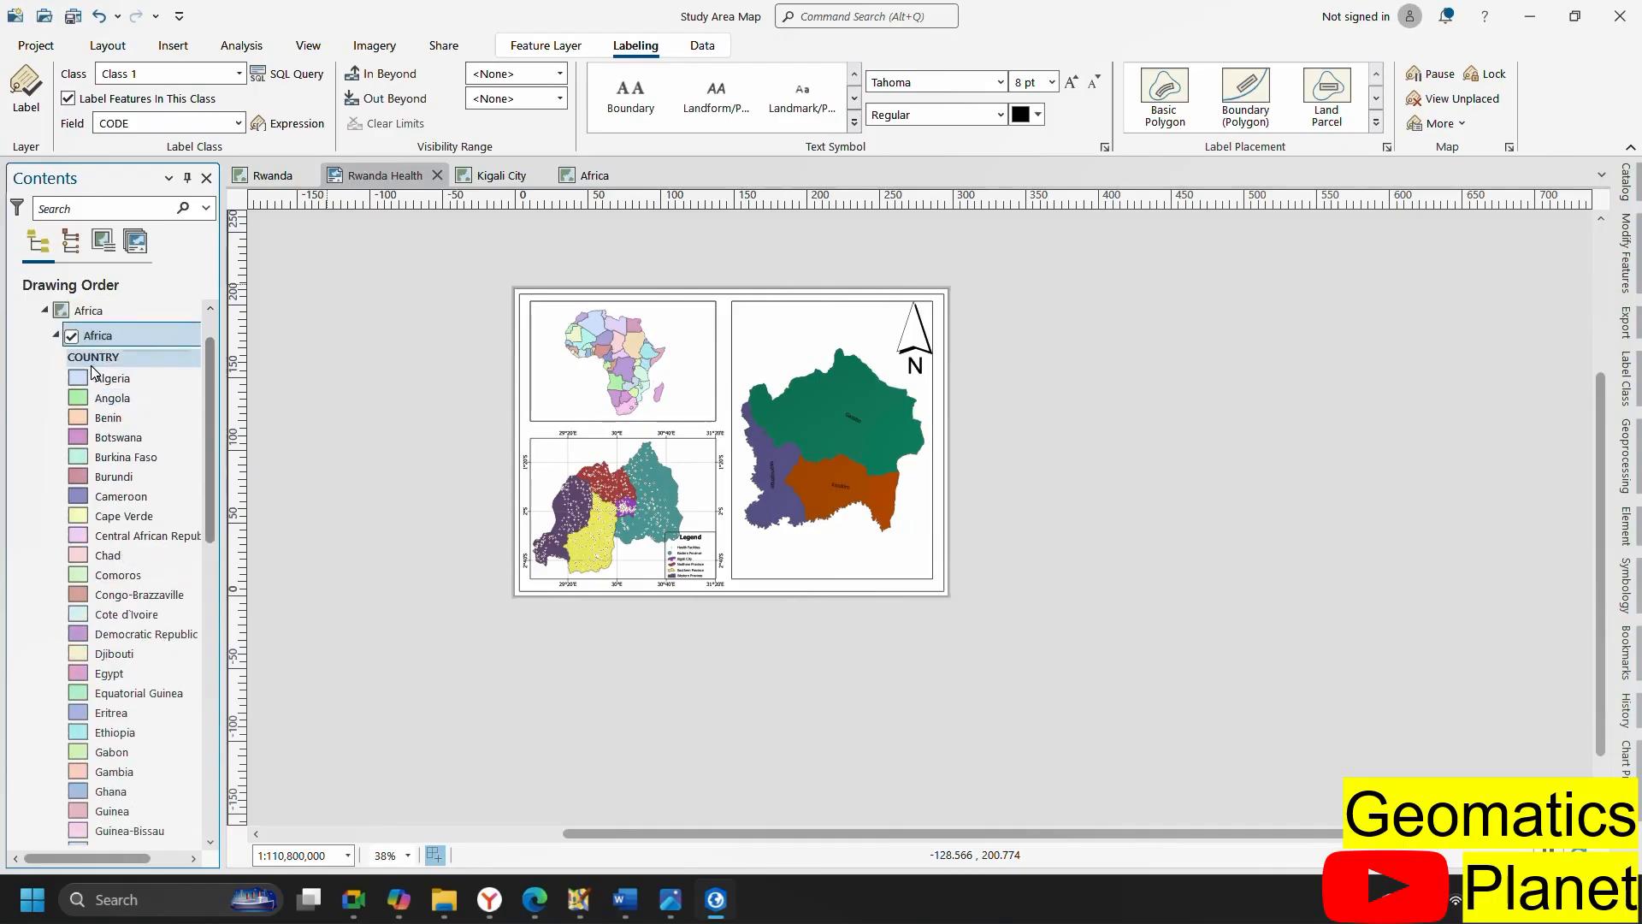
pyautogui.click(56, 336)
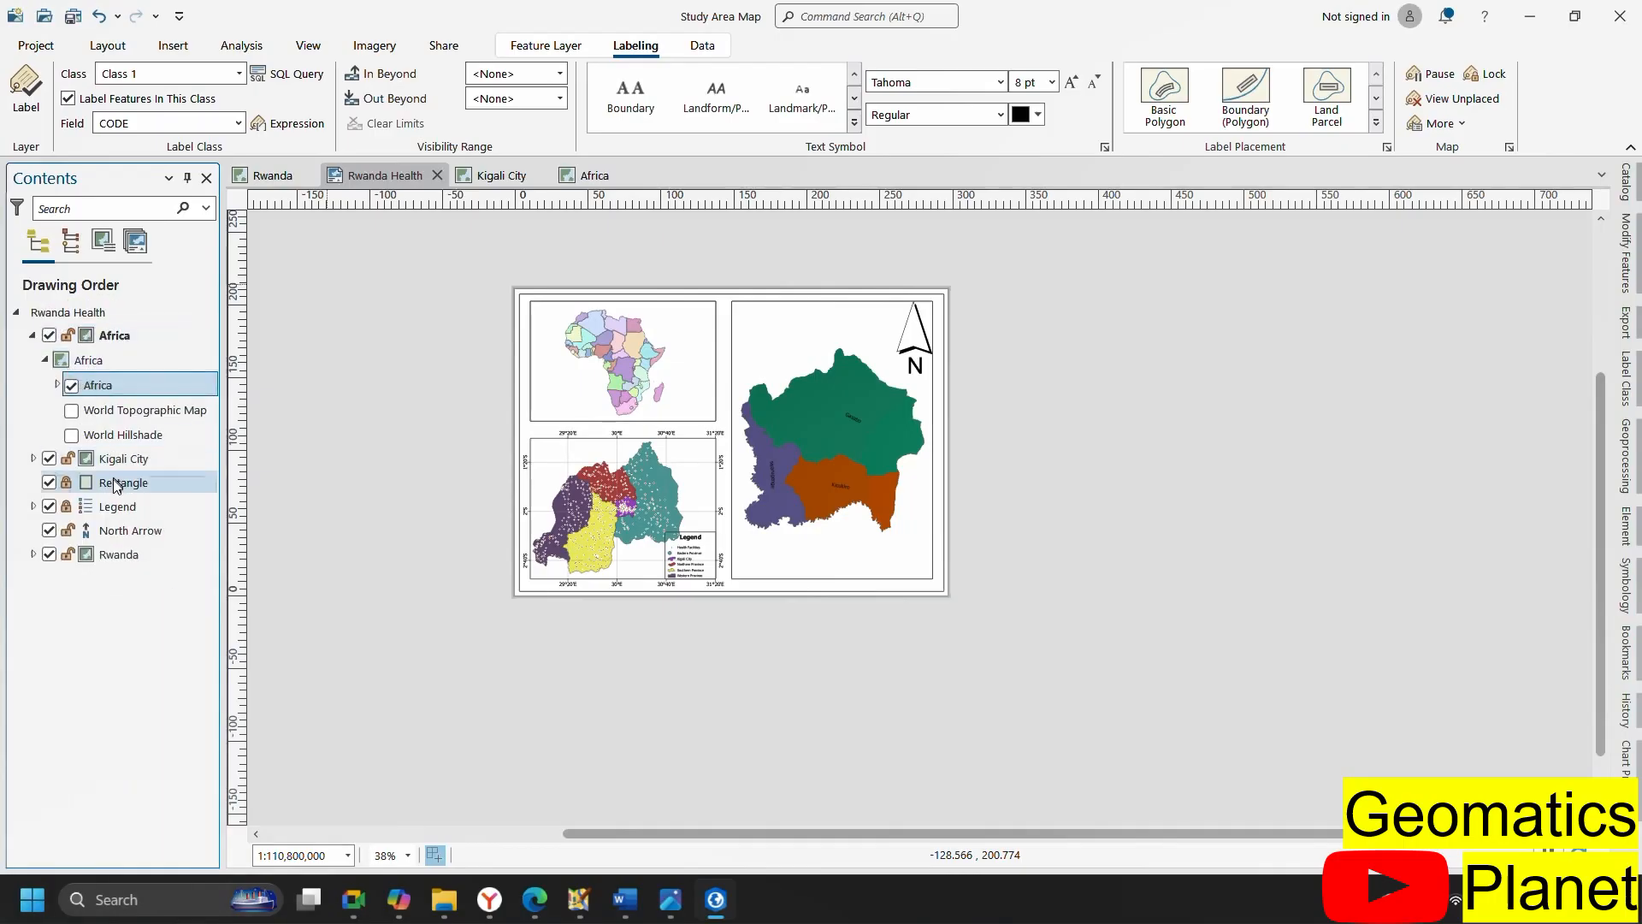
pyautogui.click(71, 410)
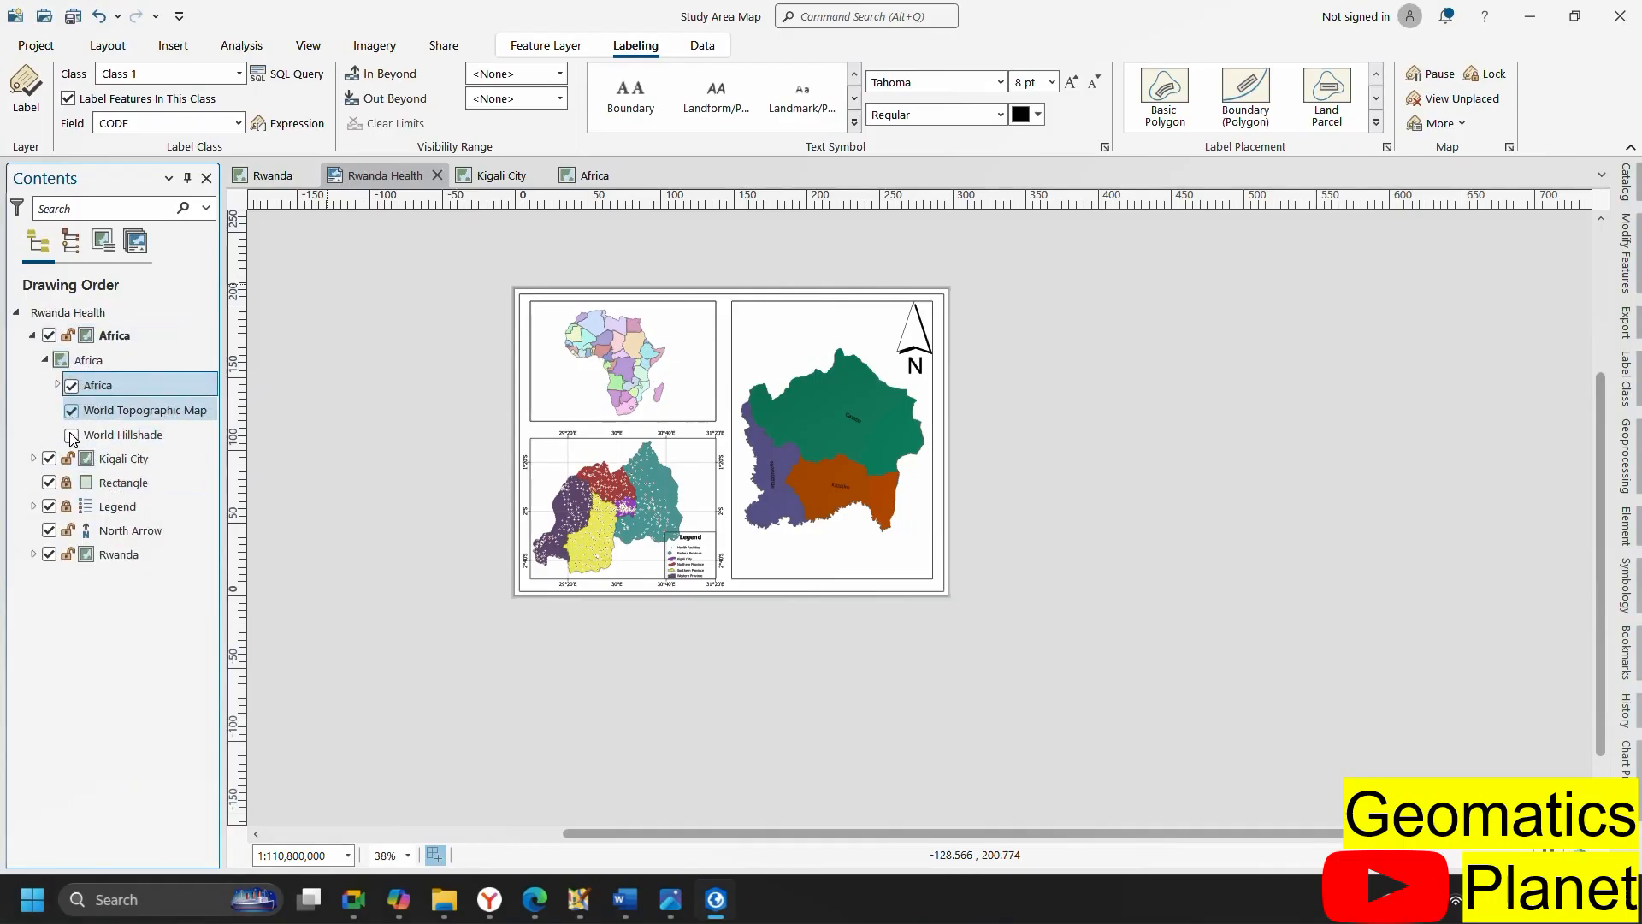
pyautogui.click(72, 435)
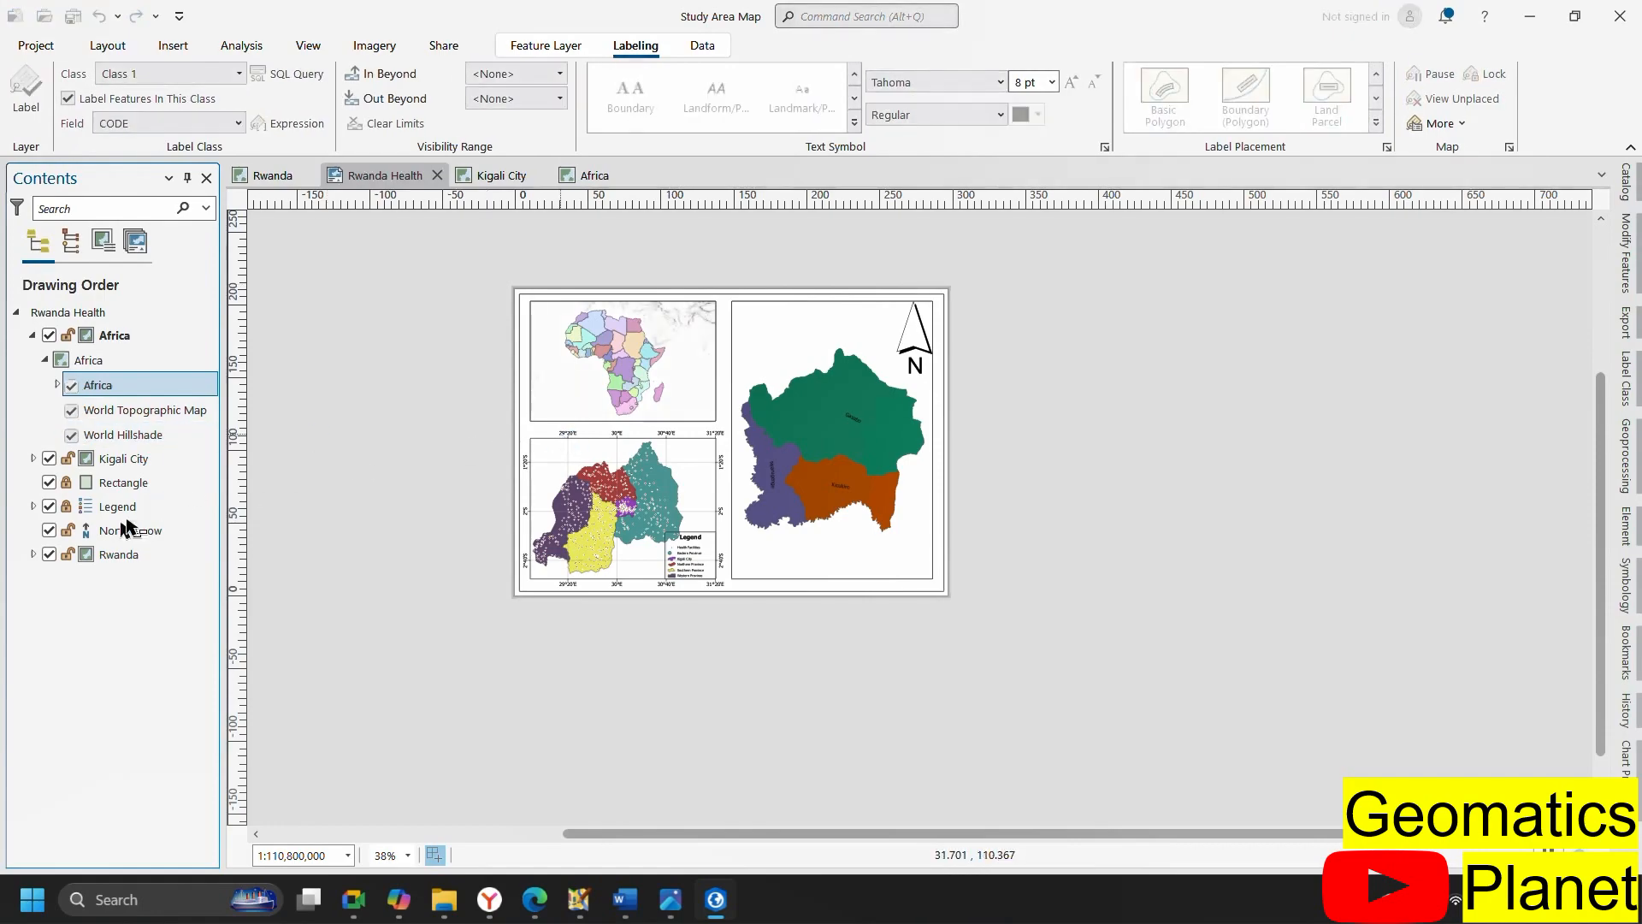
# Turn on the World Hillshade and the lower National Geographic basemap layer in the Kigali City frame
pyautogui.click(33, 458)
pyautogui.scroll(-1, 81, 590)
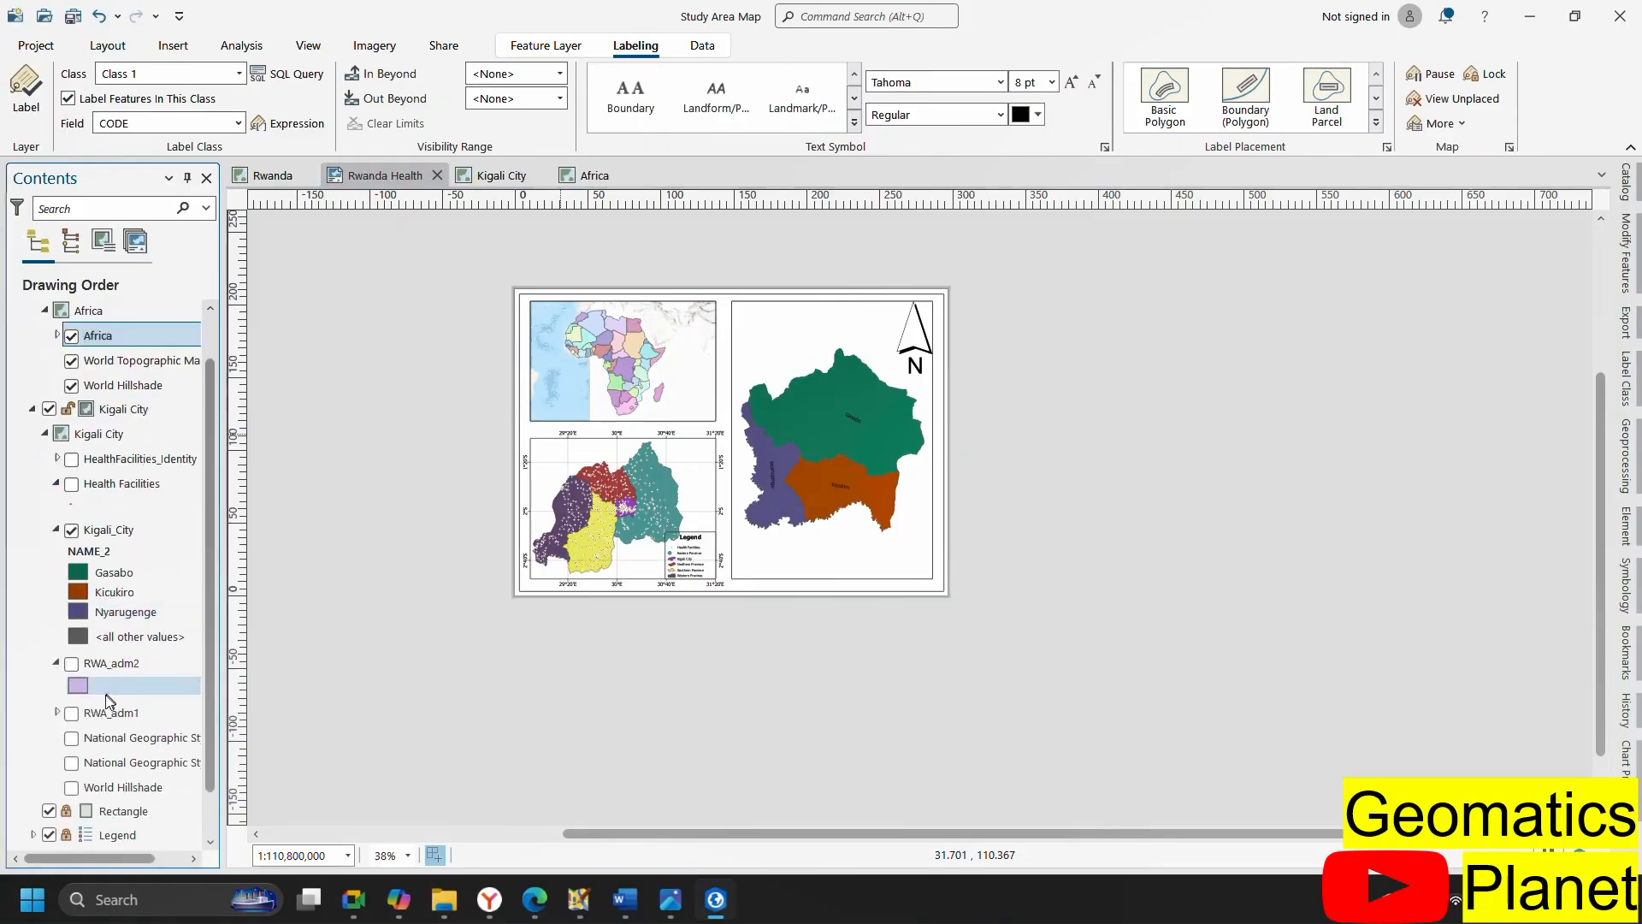
pyautogui.scroll(-1, 90, 726)
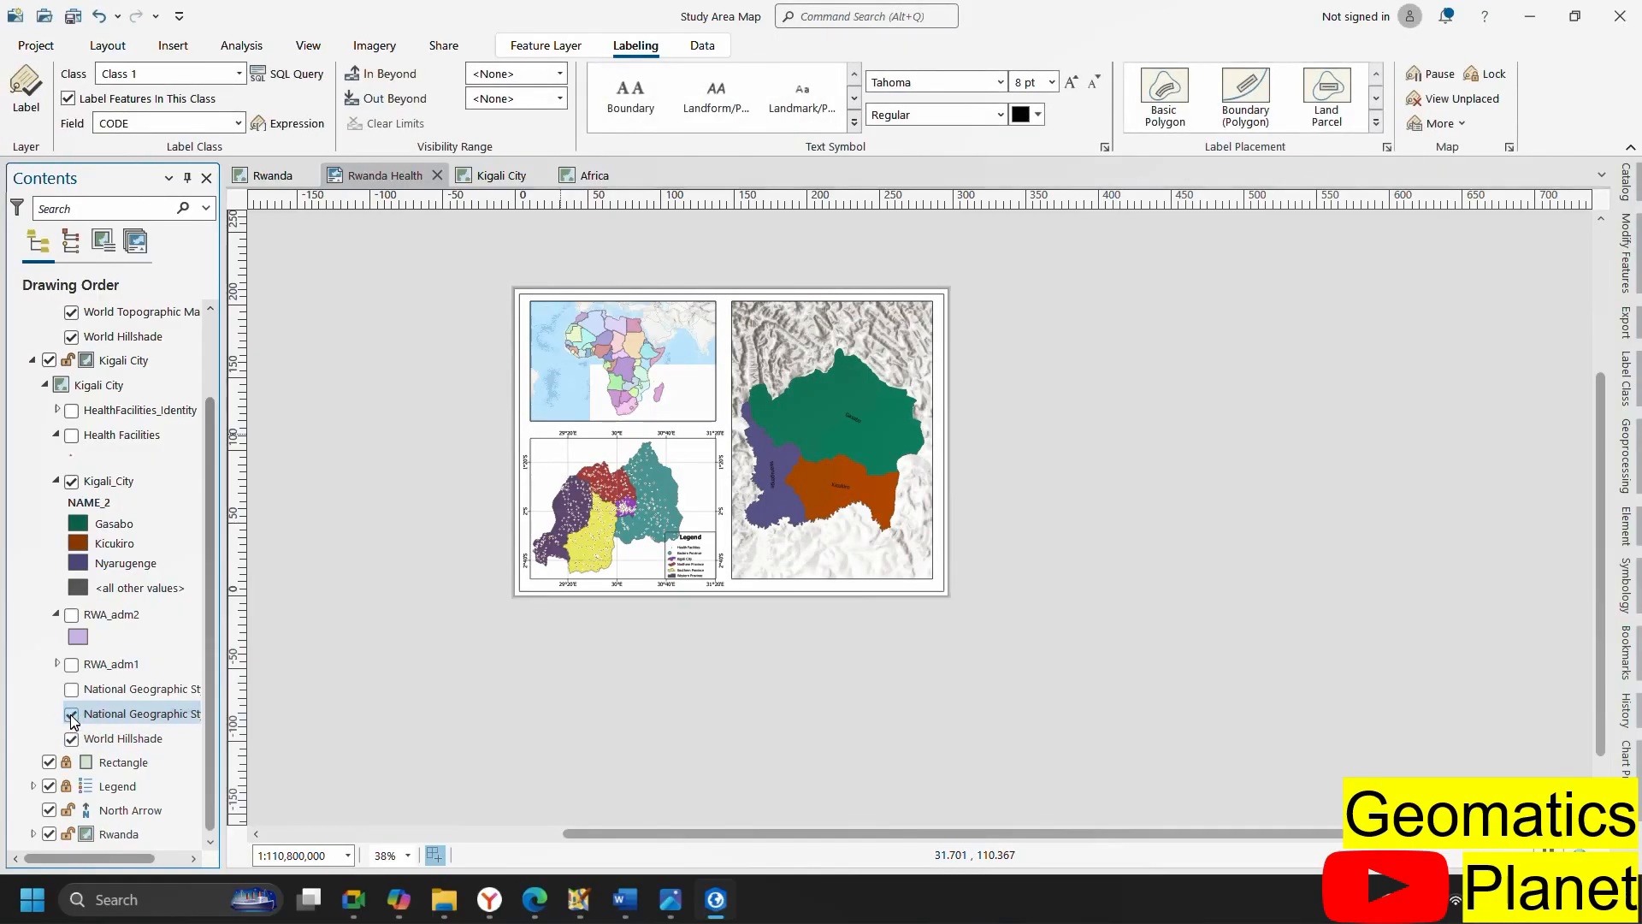
pyautogui.click(71, 714)
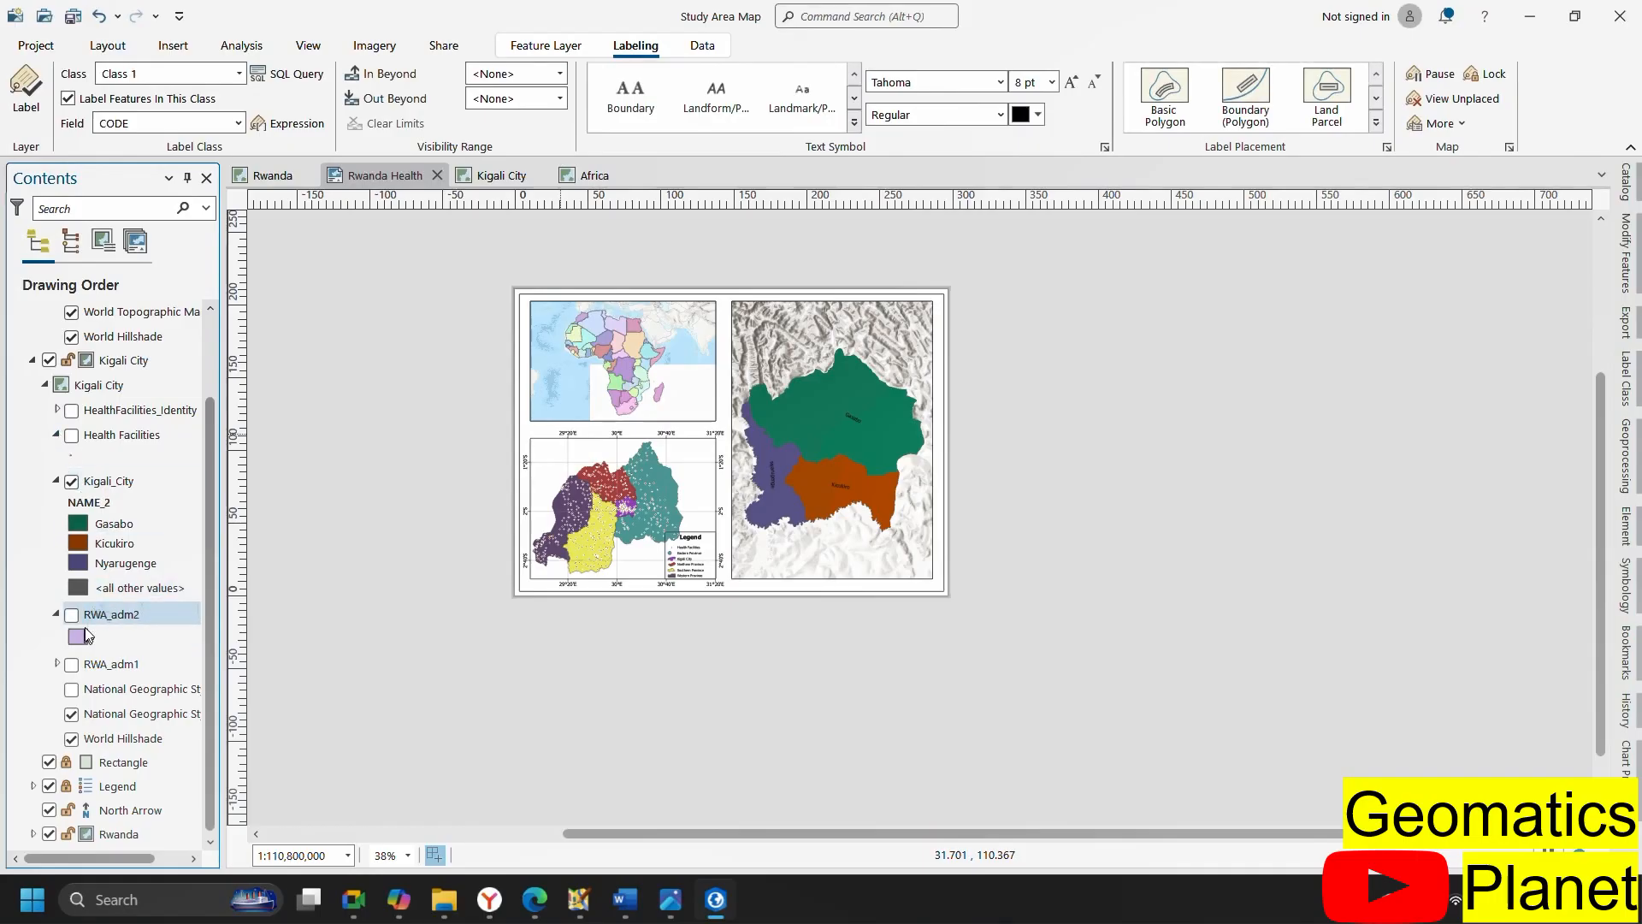
# Turn on the lower National Geographic basemap layer and World Hillshade in the Rwanda frame, and save the project
pyautogui.click(33, 834)
pyautogui.scroll(1, 85, 770)
pyautogui.scroll(-3, 94, 722)
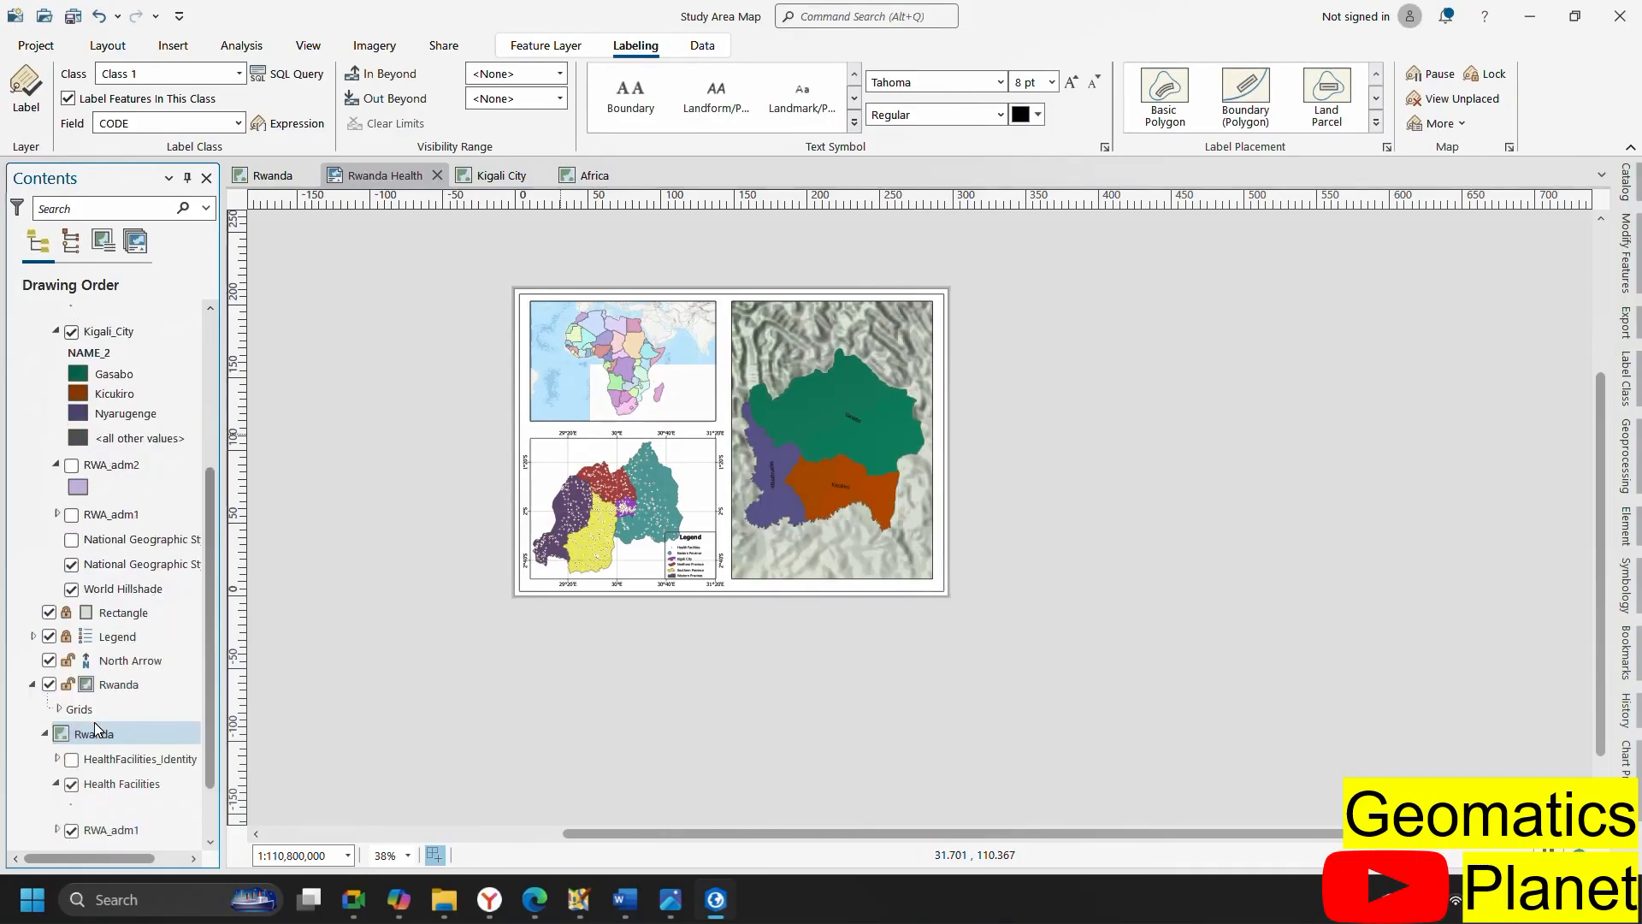
pyautogui.scroll(-3, 88, 805)
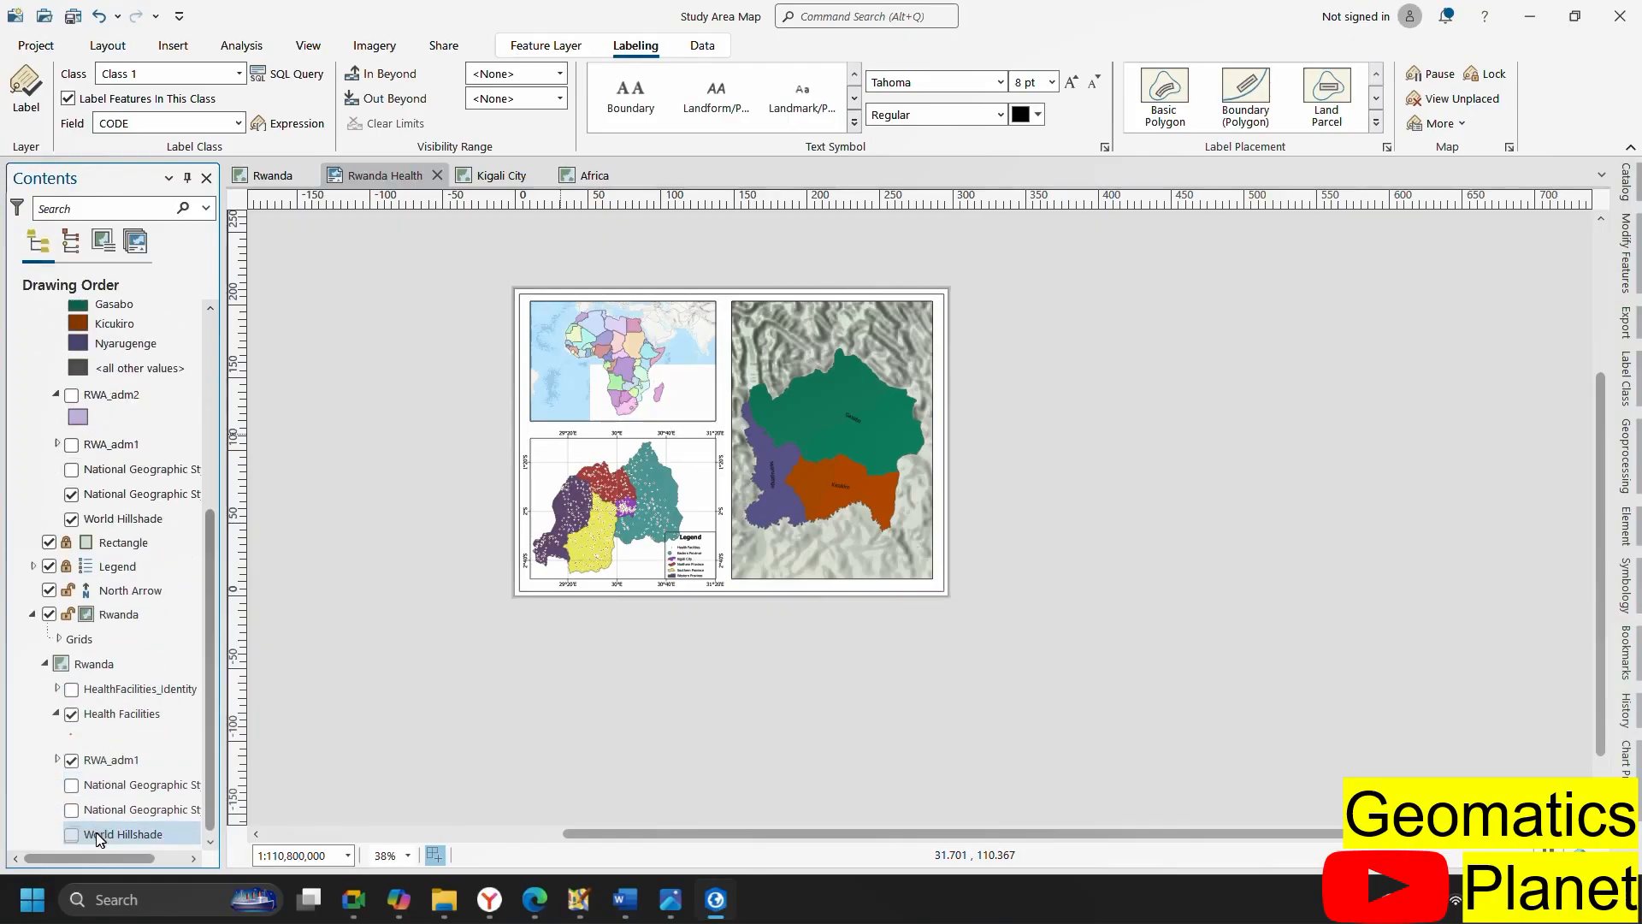
pyautogui.click(73, 810)
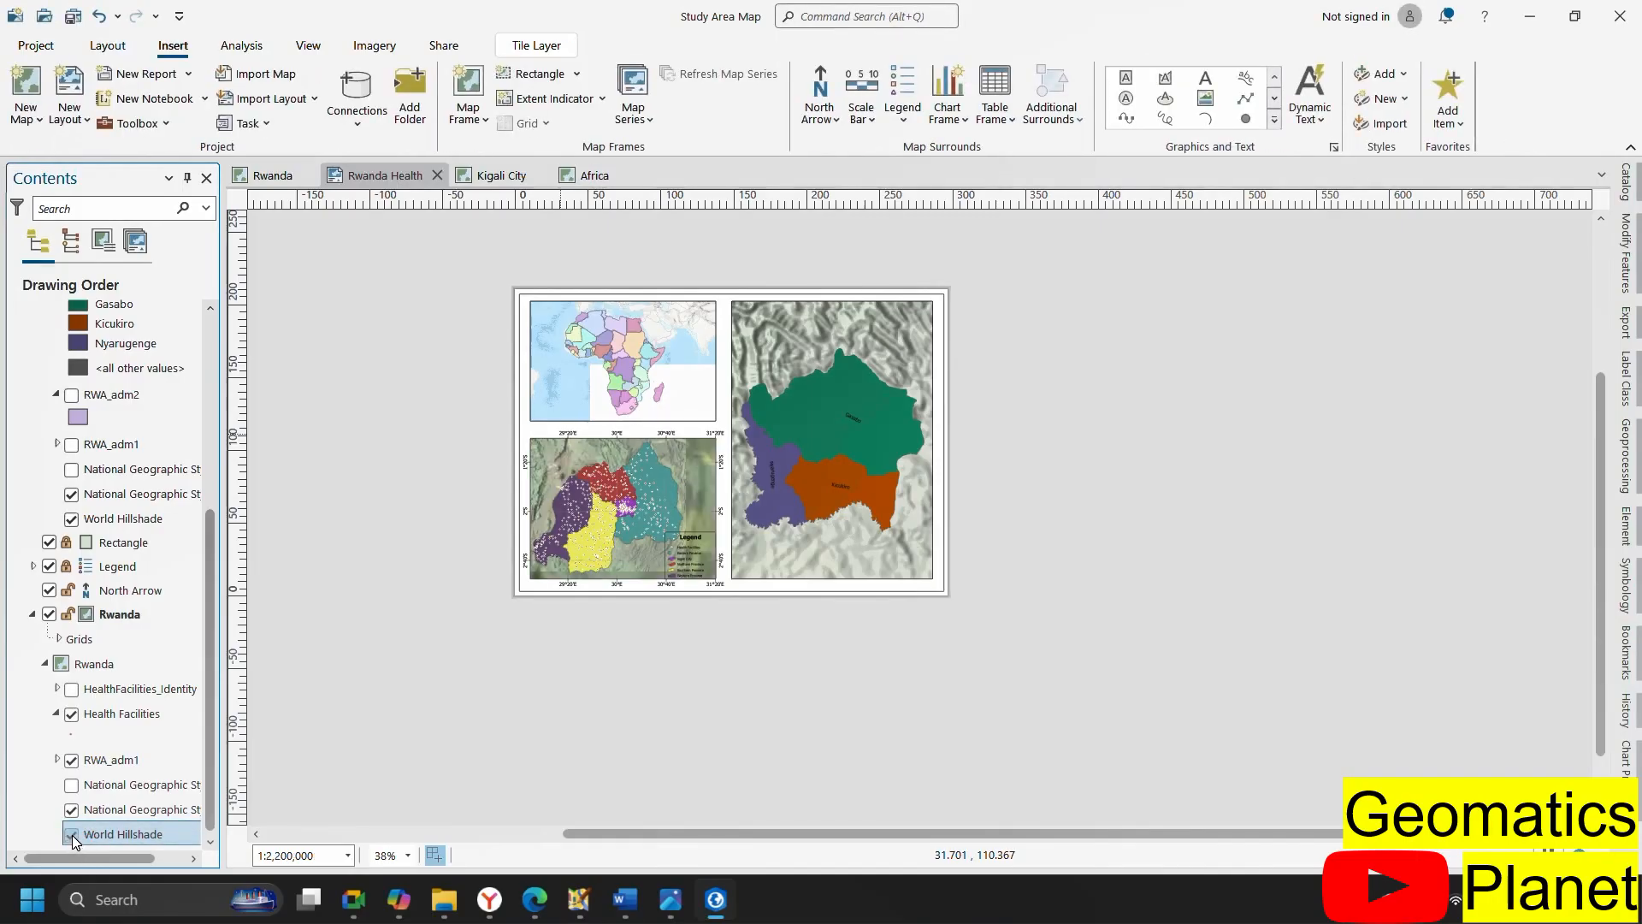
pyautogui.click(72, 835)
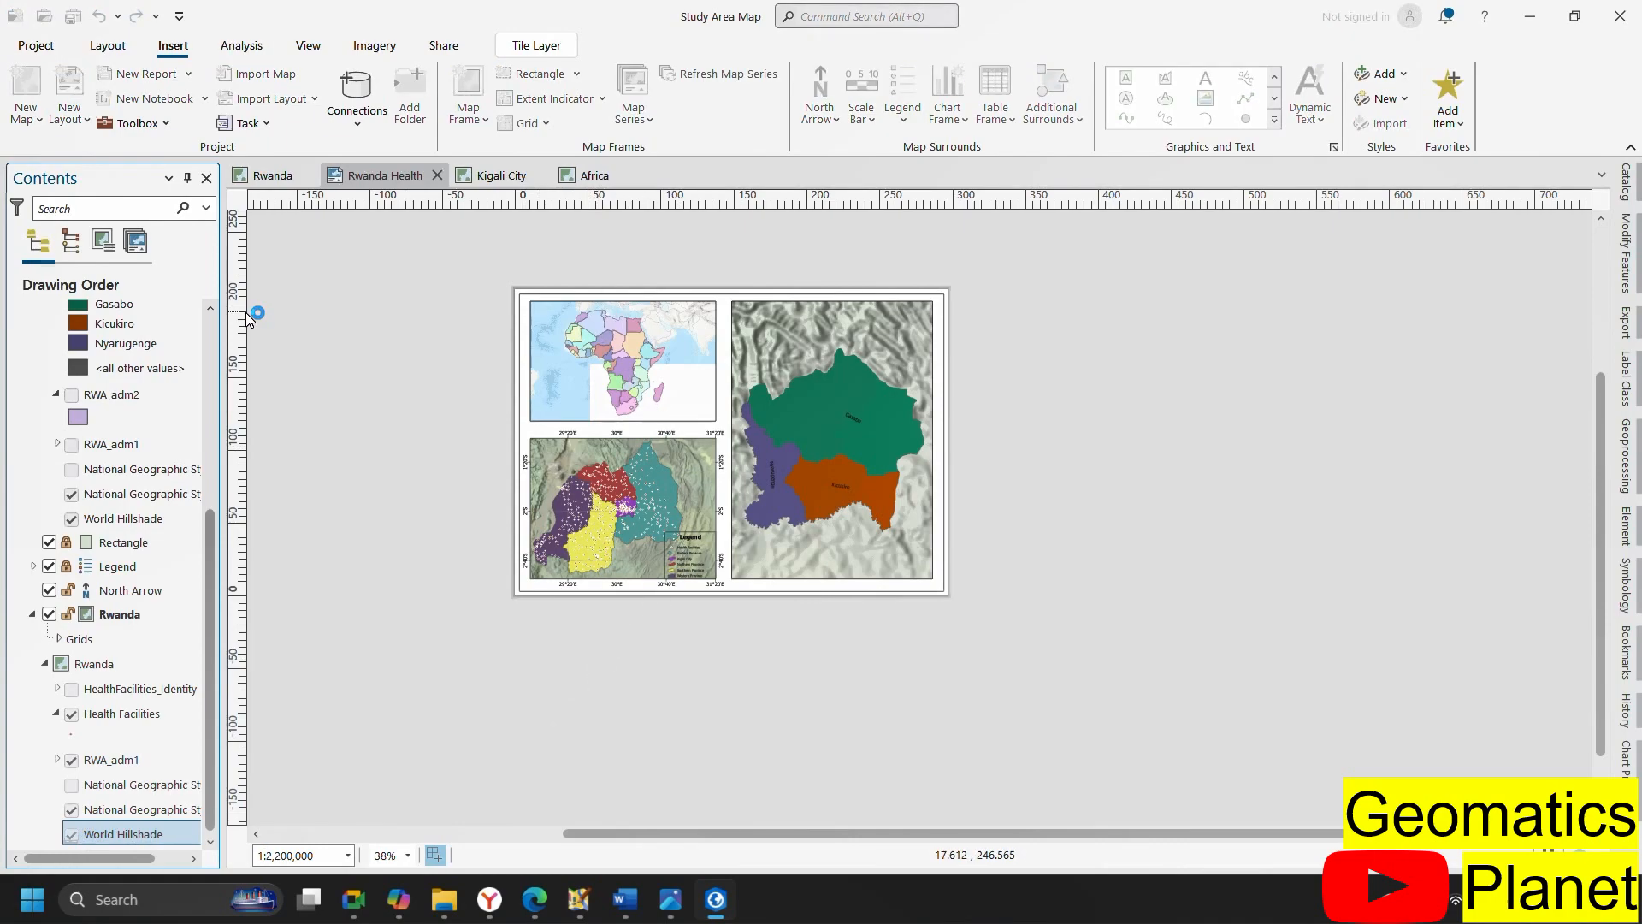
pyautogui.hotkey('ctrl', 's')
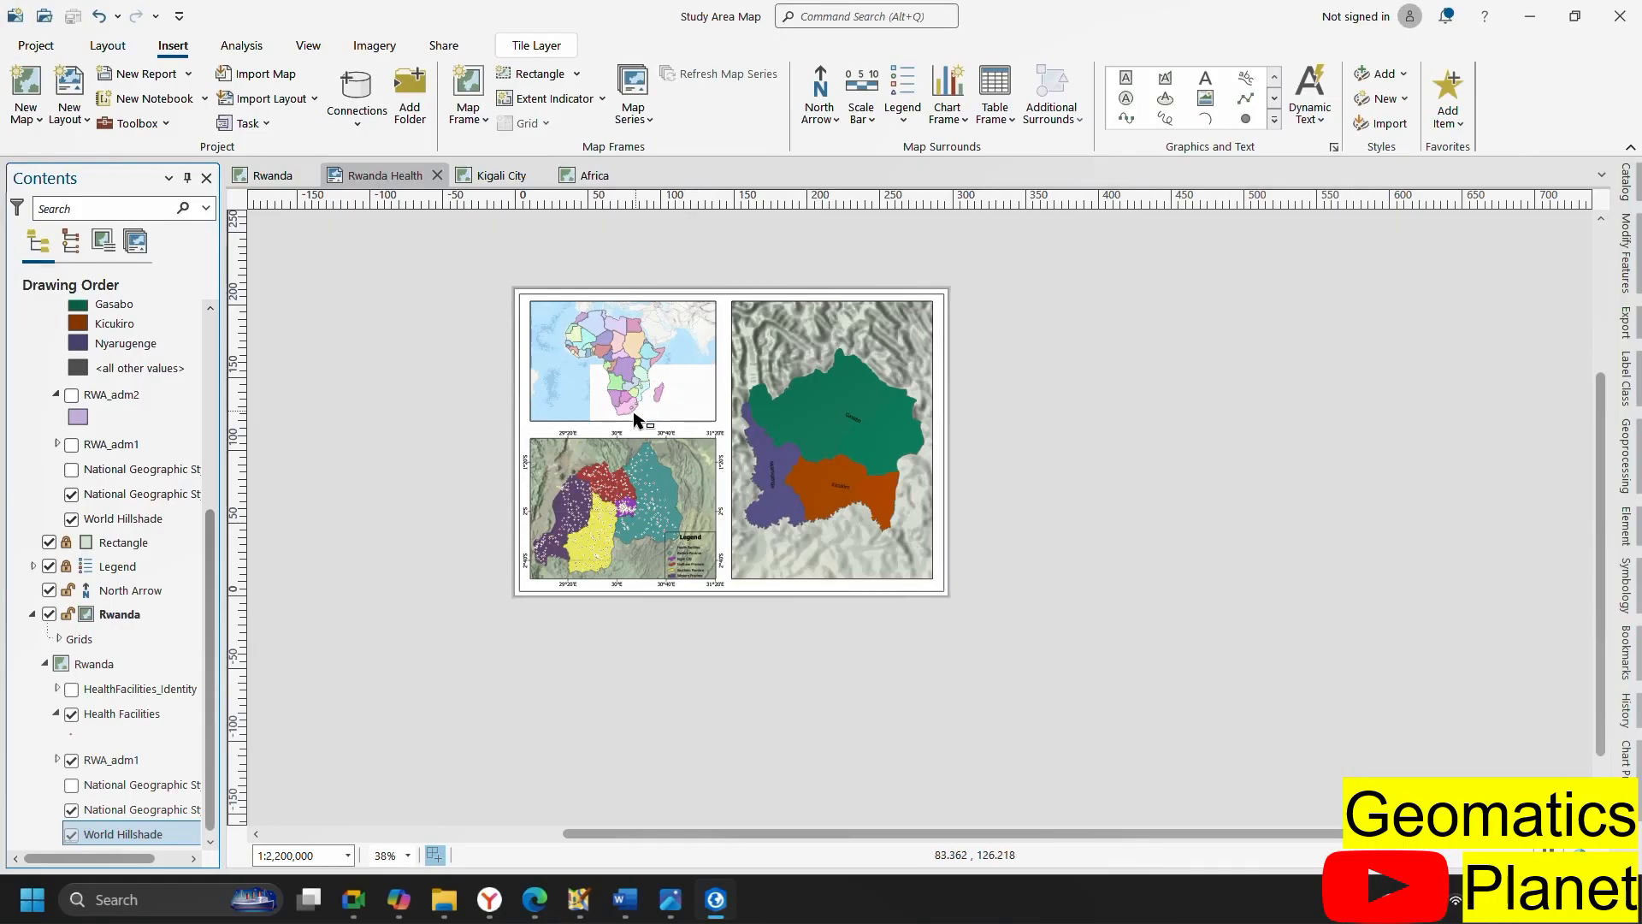
# Set the layout export file type to PDF and open the dialog for choosing the output file
pyautogui.scroll(2, 576, 359)
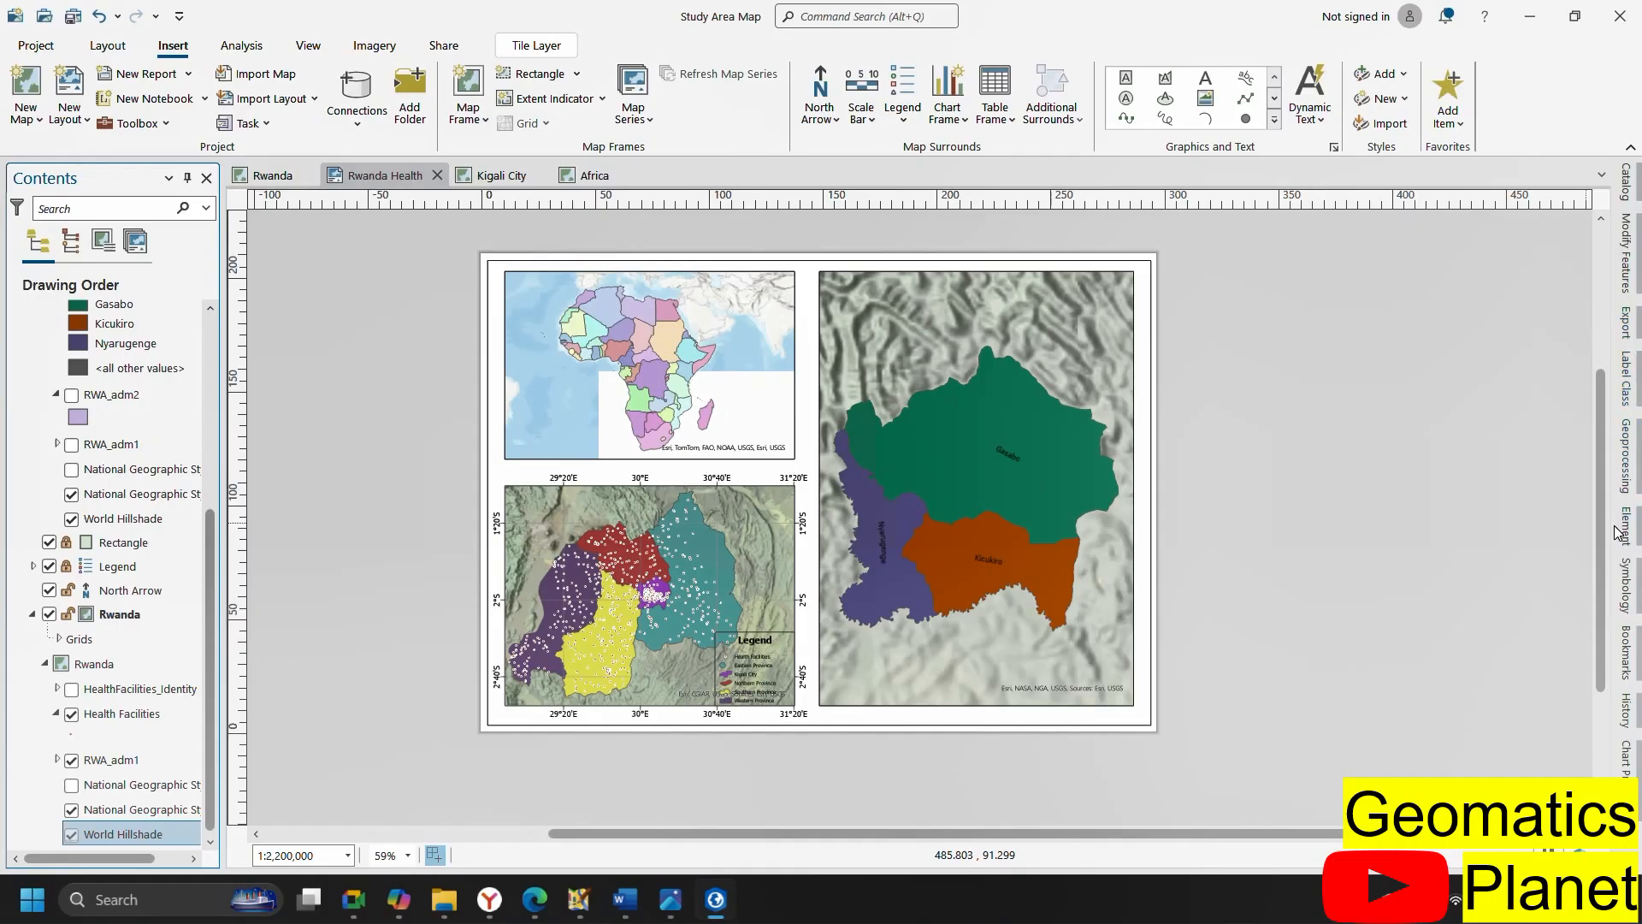
pyautogui.click(1624, 339)
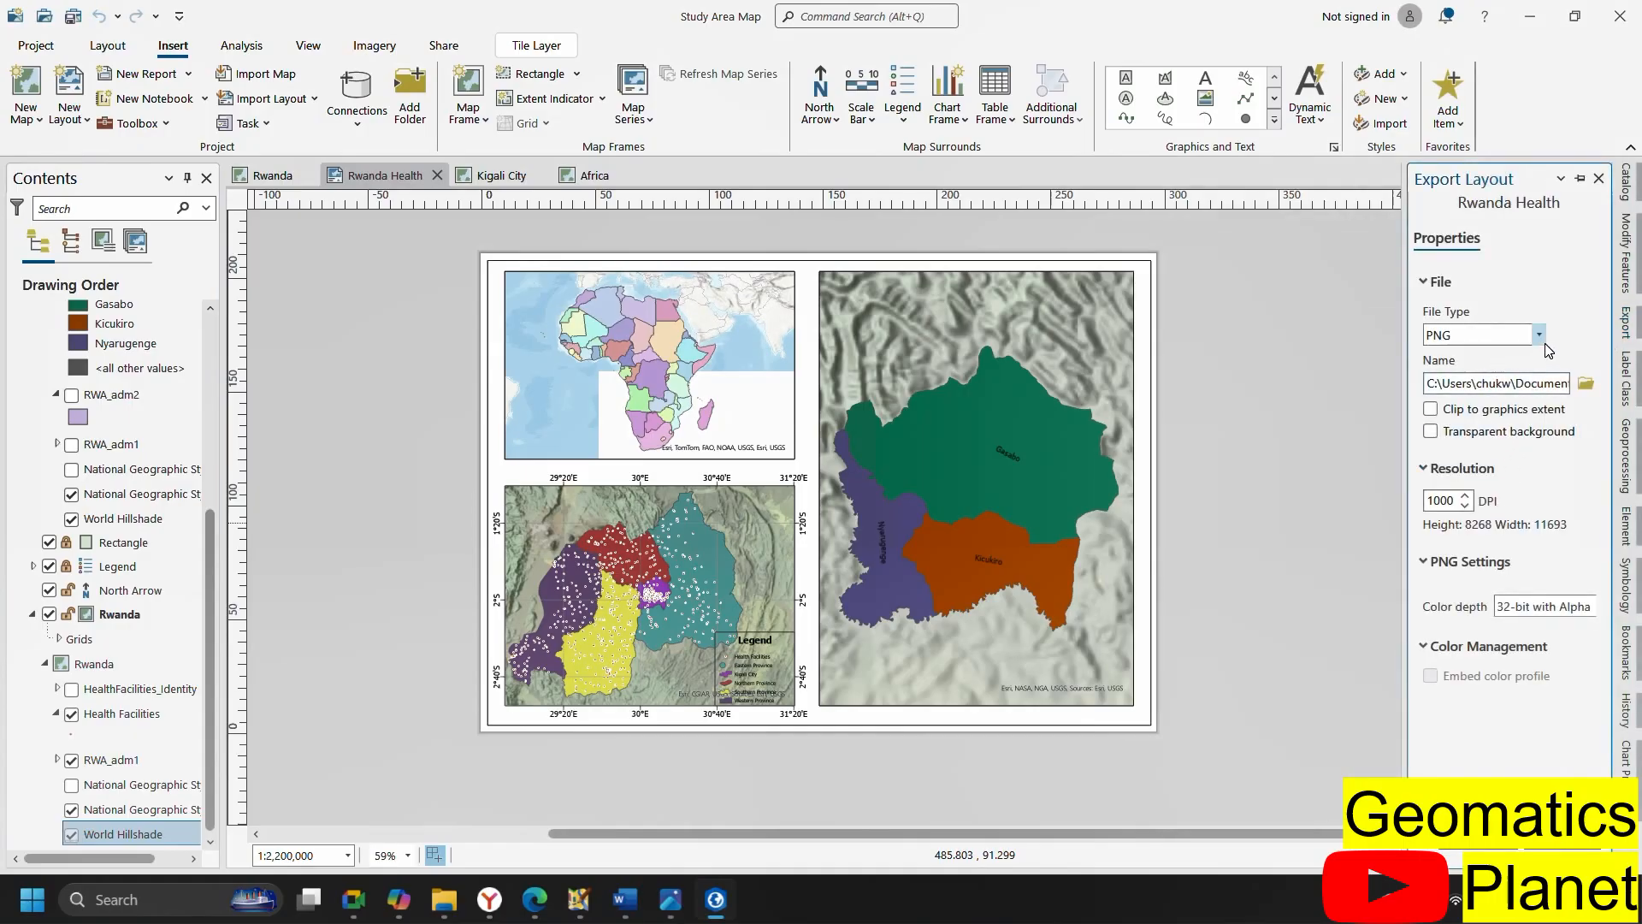
pyautogui.click(1539, 336)
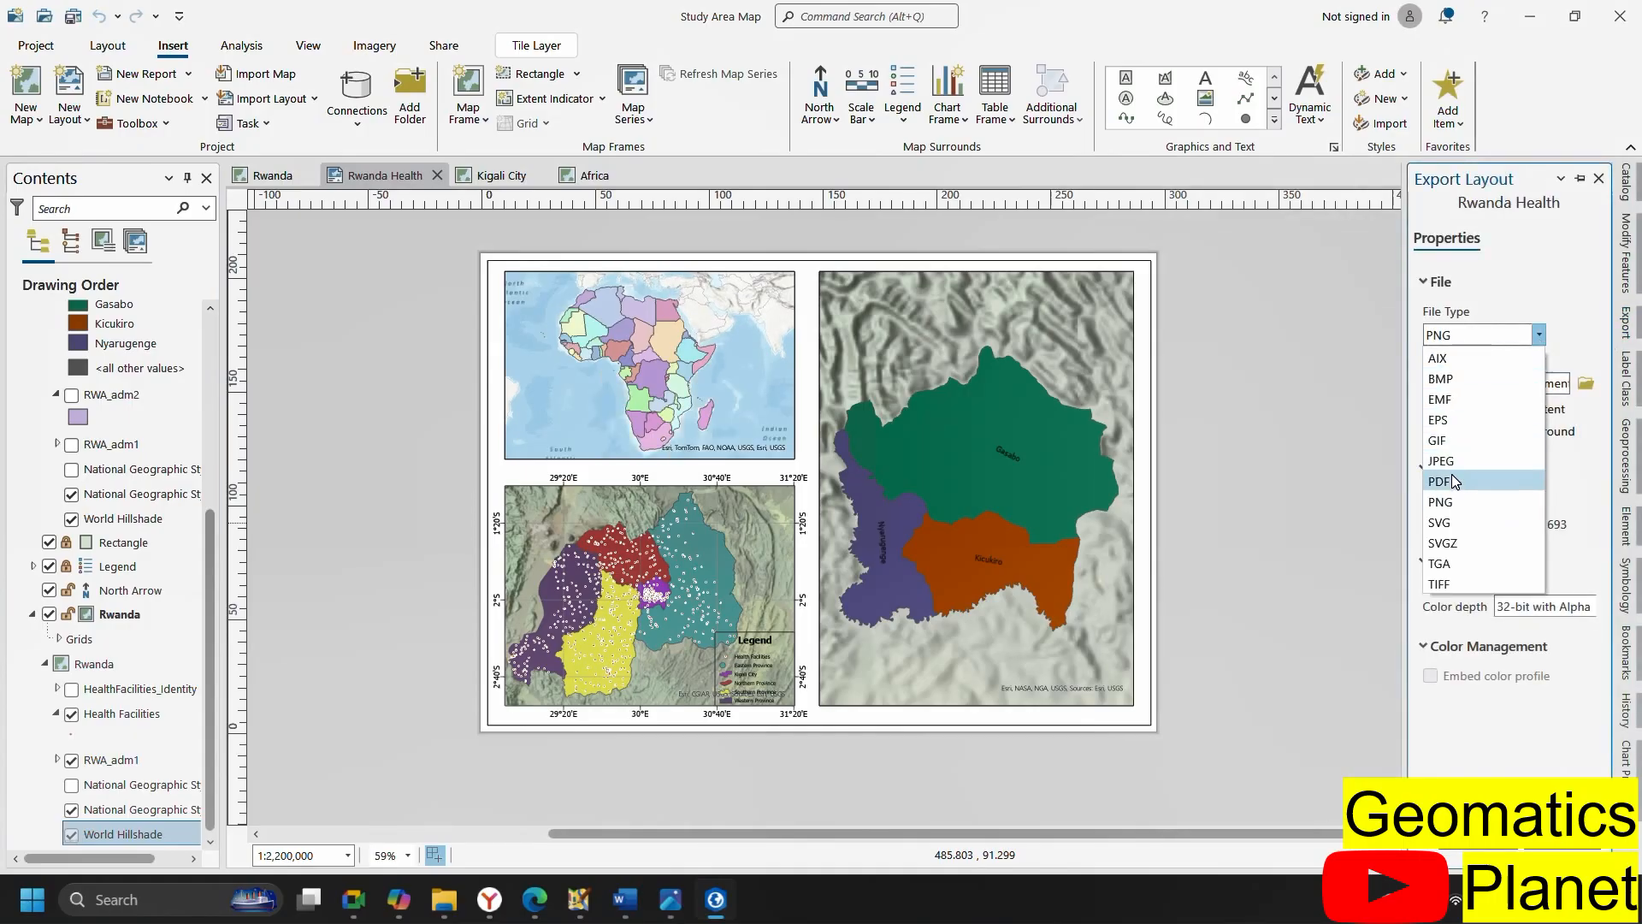
pyautogui.click(1451, 476)
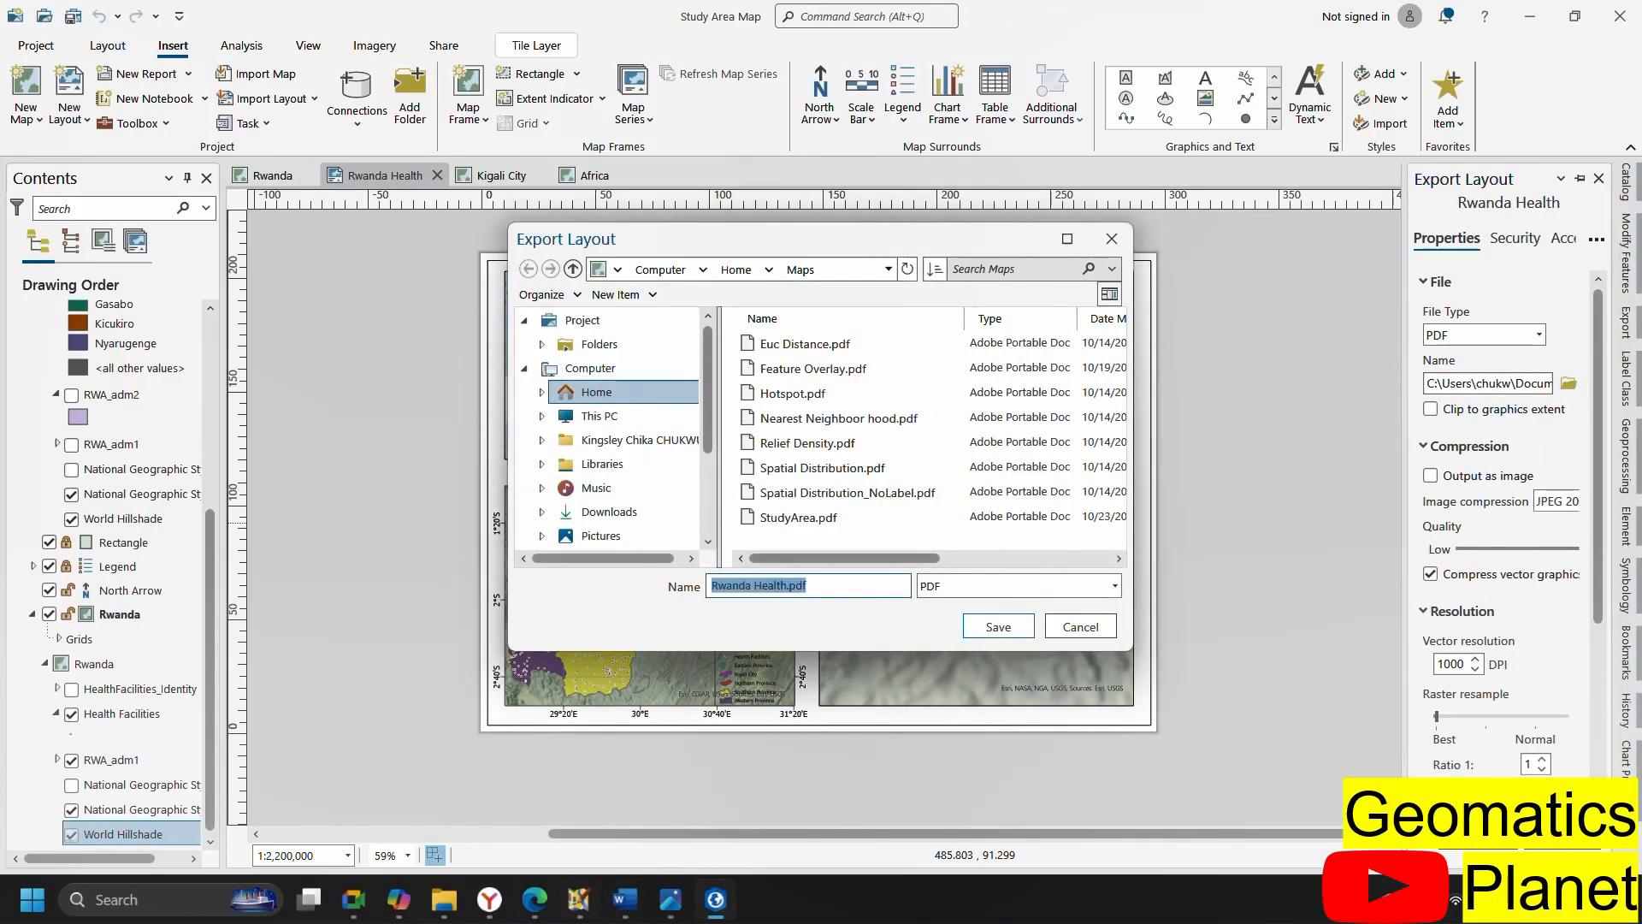
# Switch to File Explorer, browse from Desktop\Bae System\Eco Mappers Folder through EcoMapper Internship Training\Batch Sept 2025 to Map, and copy the folder path
pyautogui.click(447, 899)
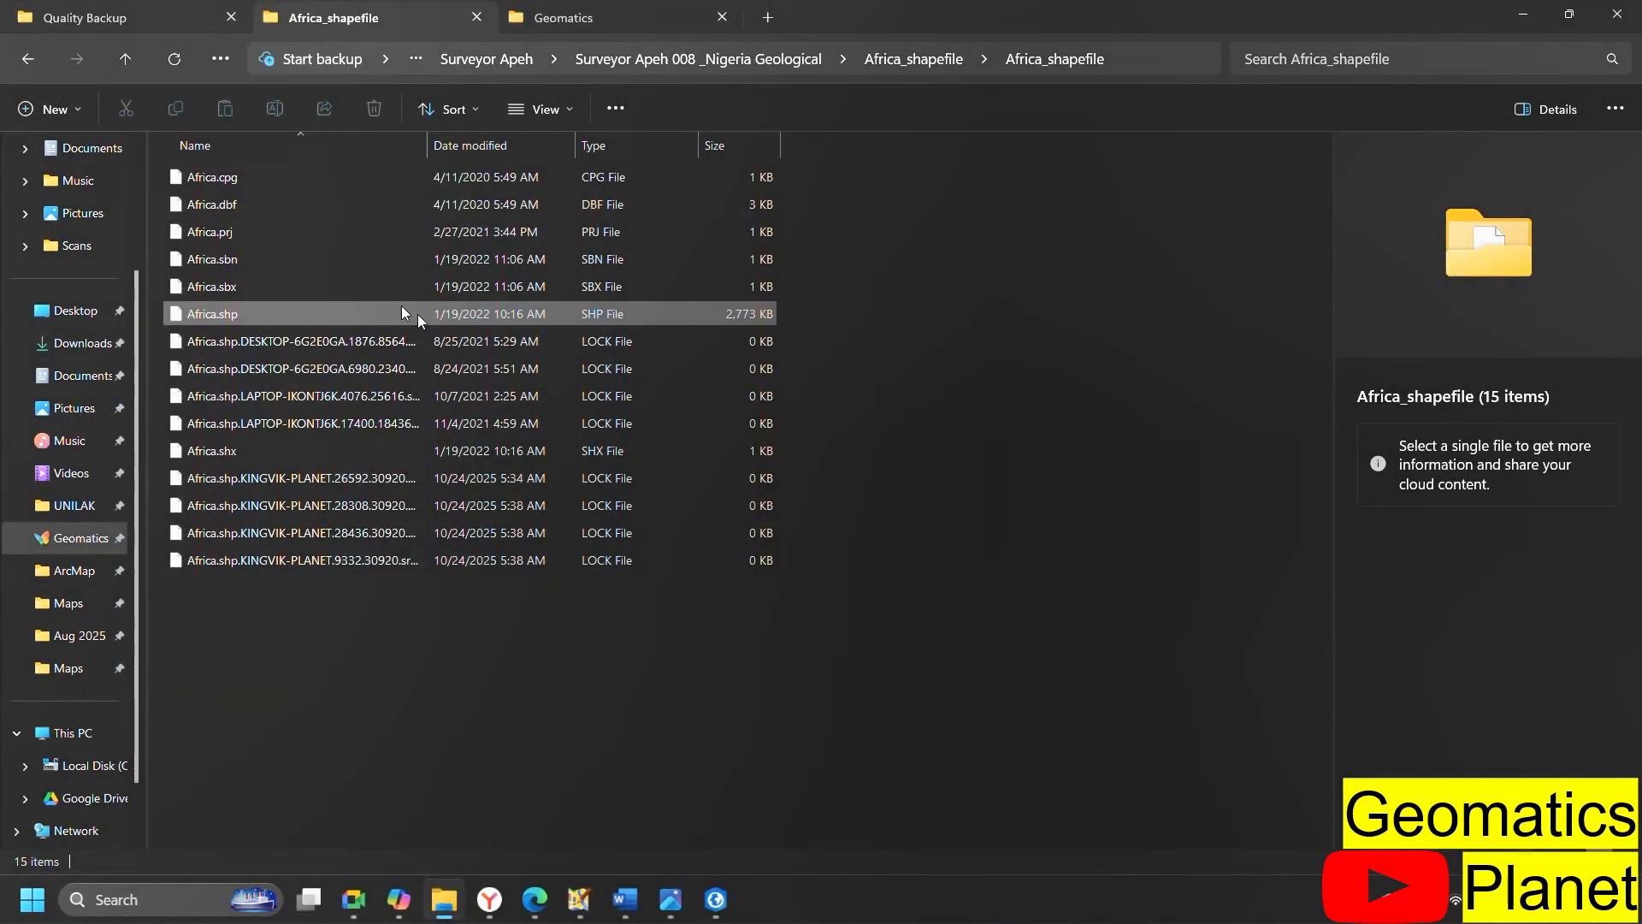
pyautogui.click(86, 315)
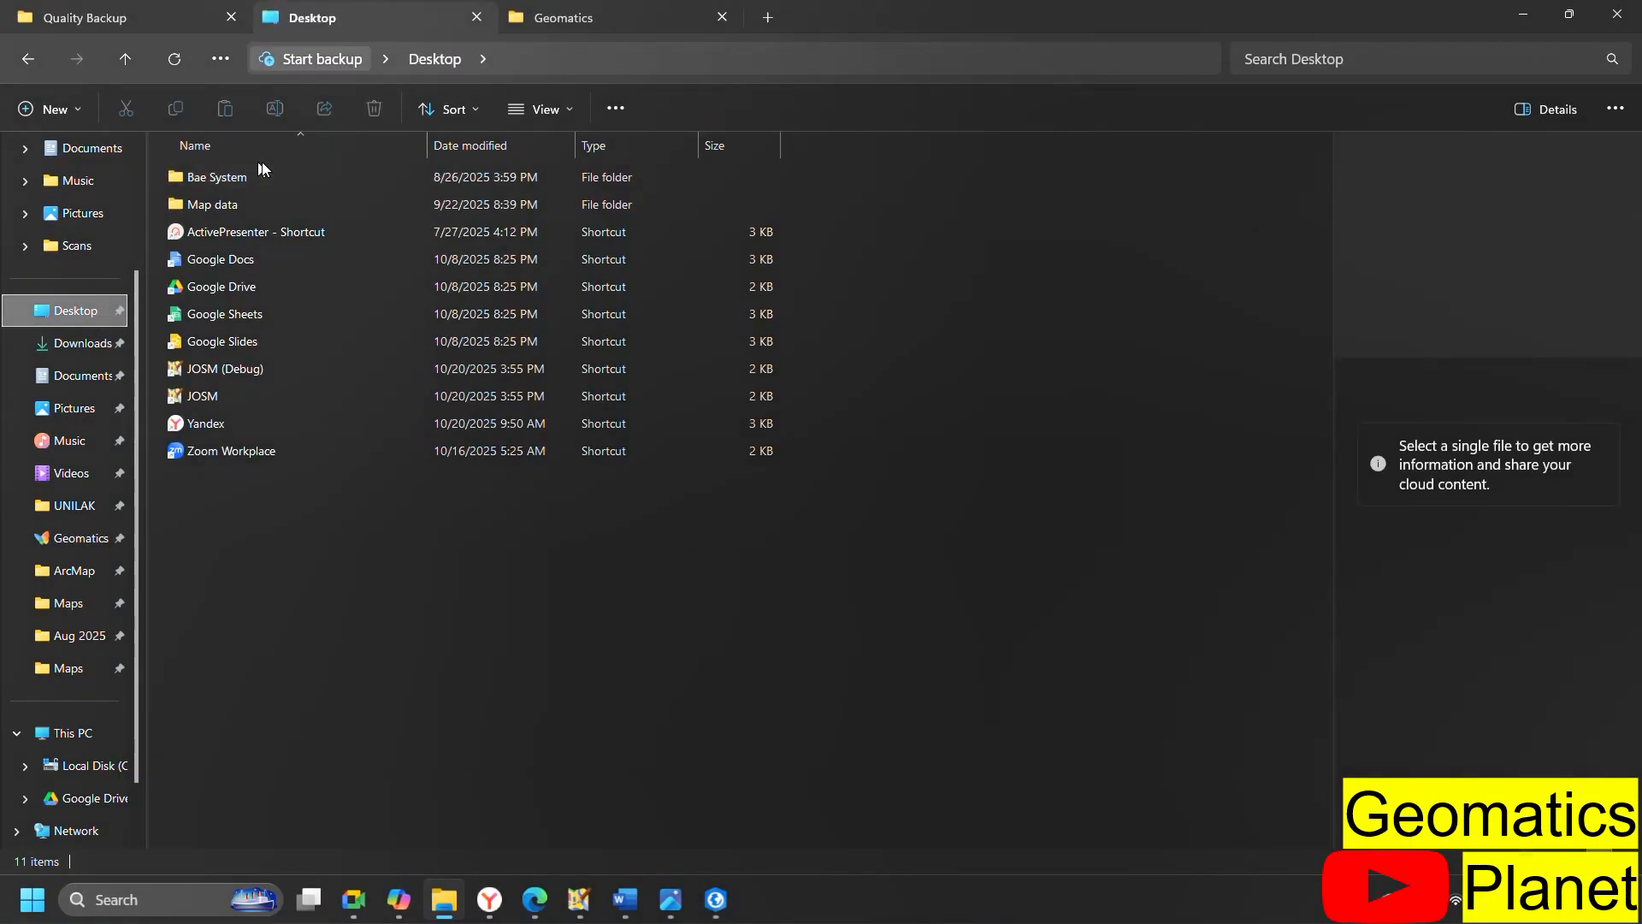
pyautogui.doubleClick(229, 174)
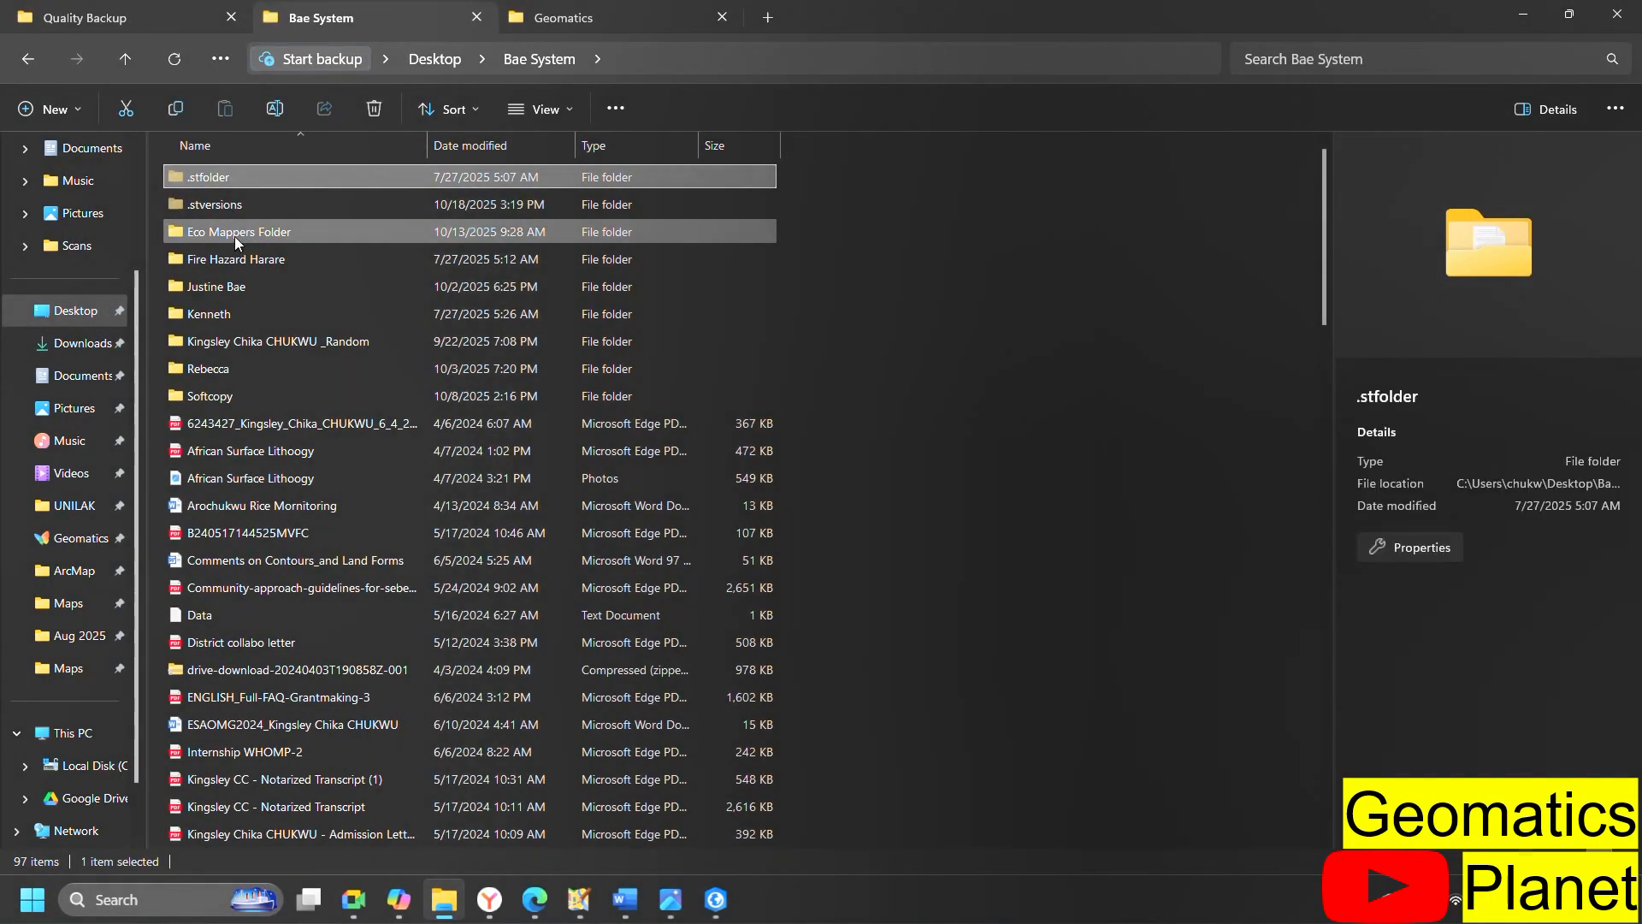
pyautogui.doubleClick(237, 242)
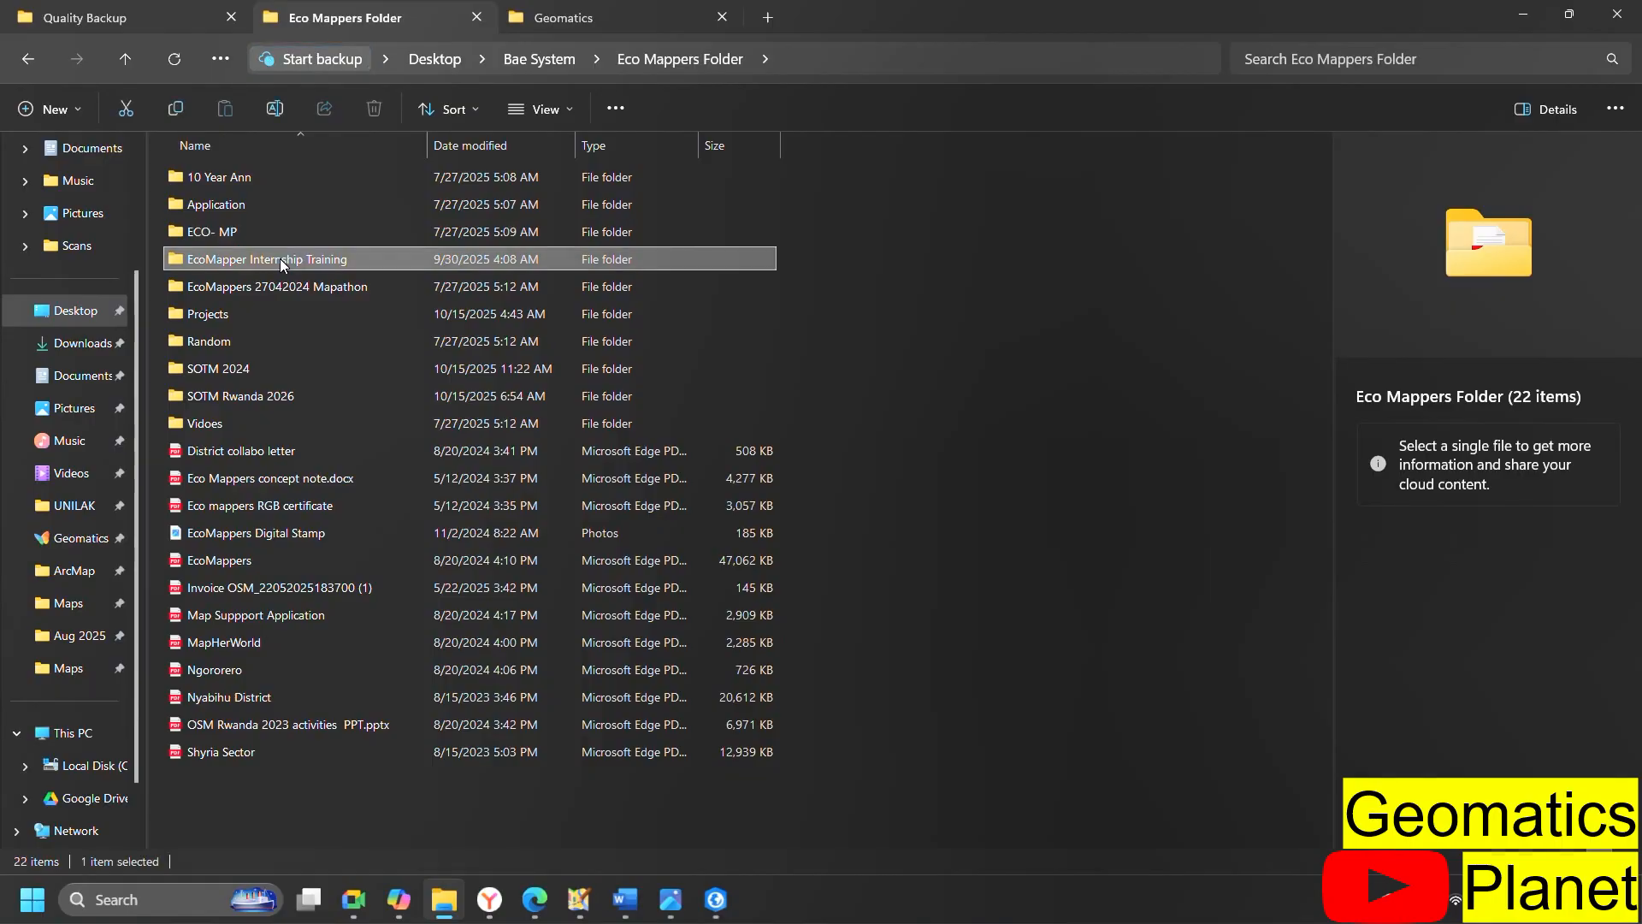
pyautogui.doubleClick(280, 258)
pyautogui.doubleClick(261, 180)
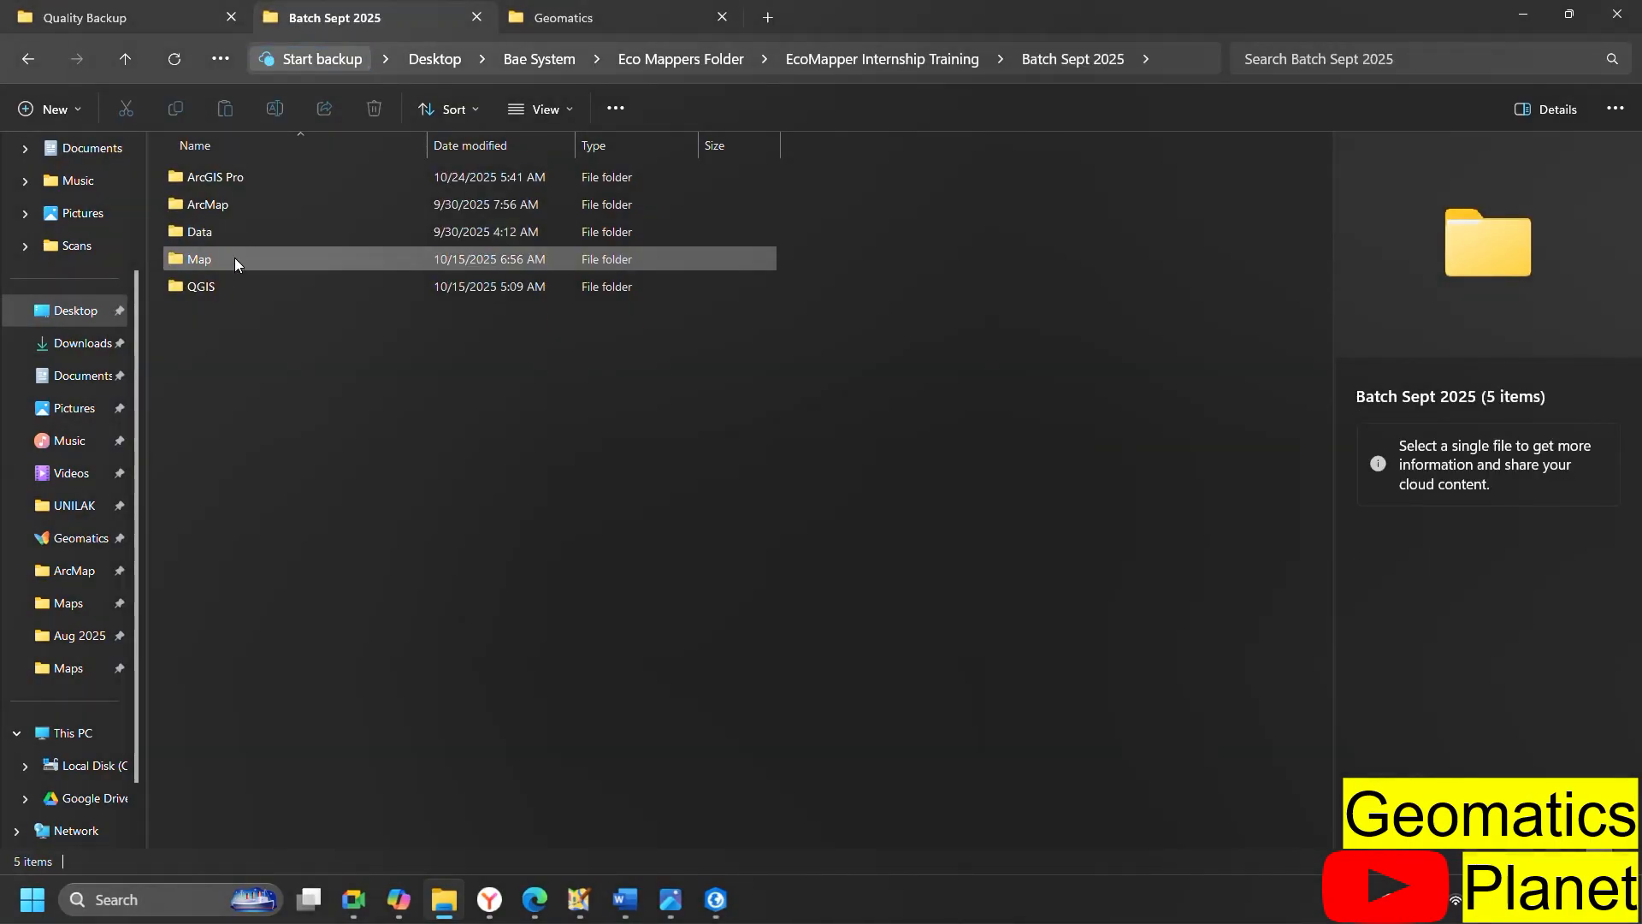
pyautogui.doubleClick(234, 256)
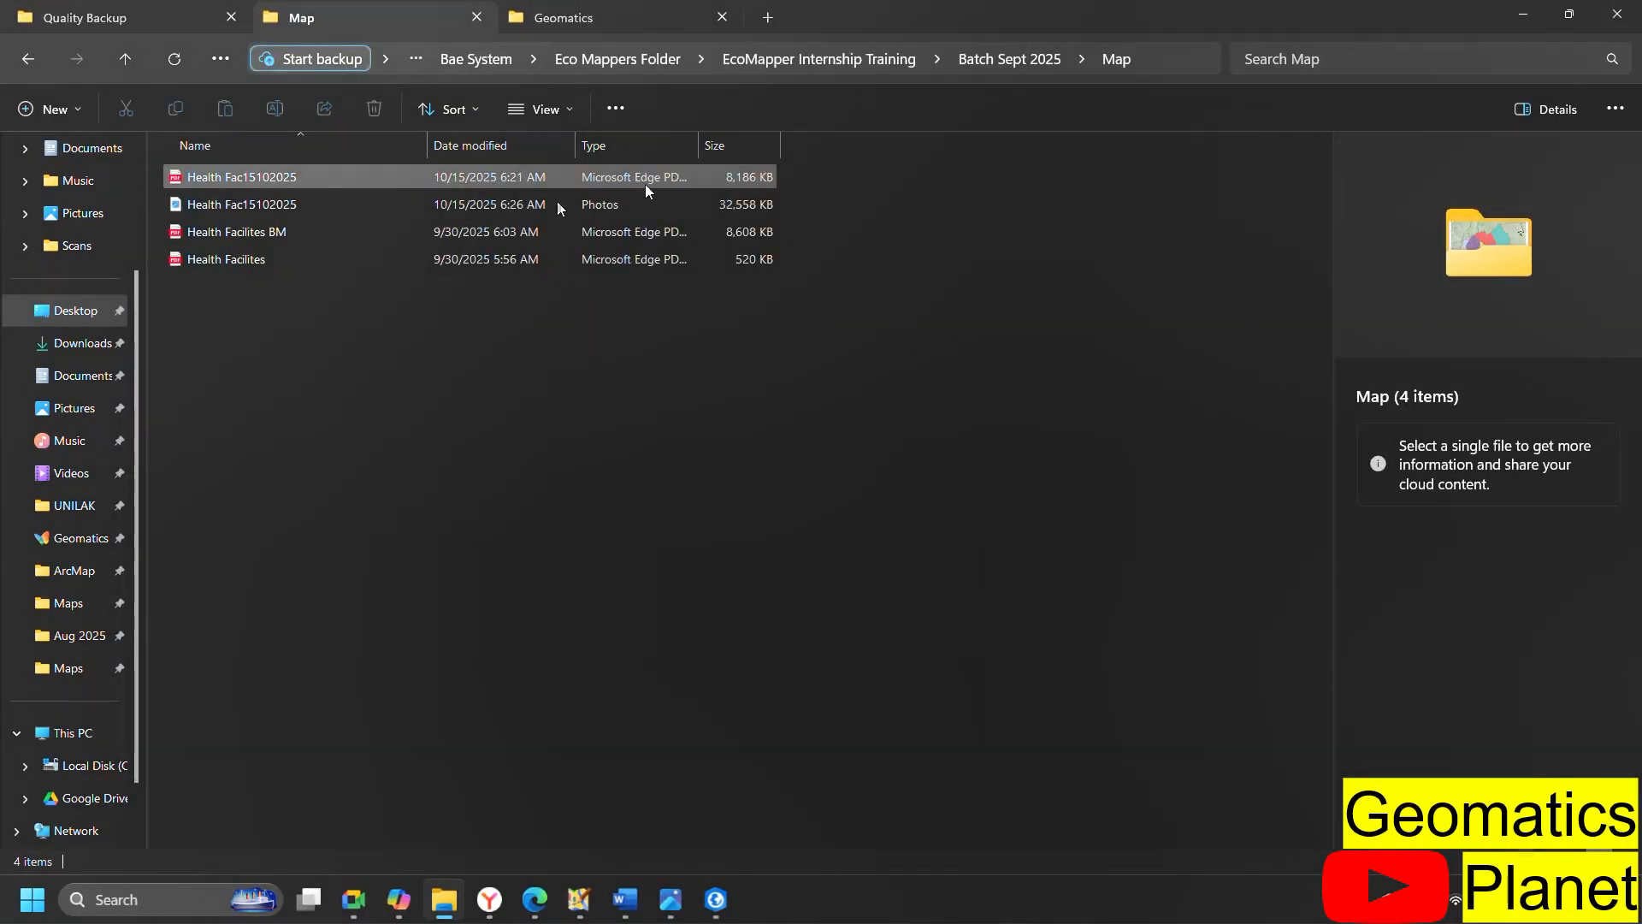
pyautogui.click(1171, 58)
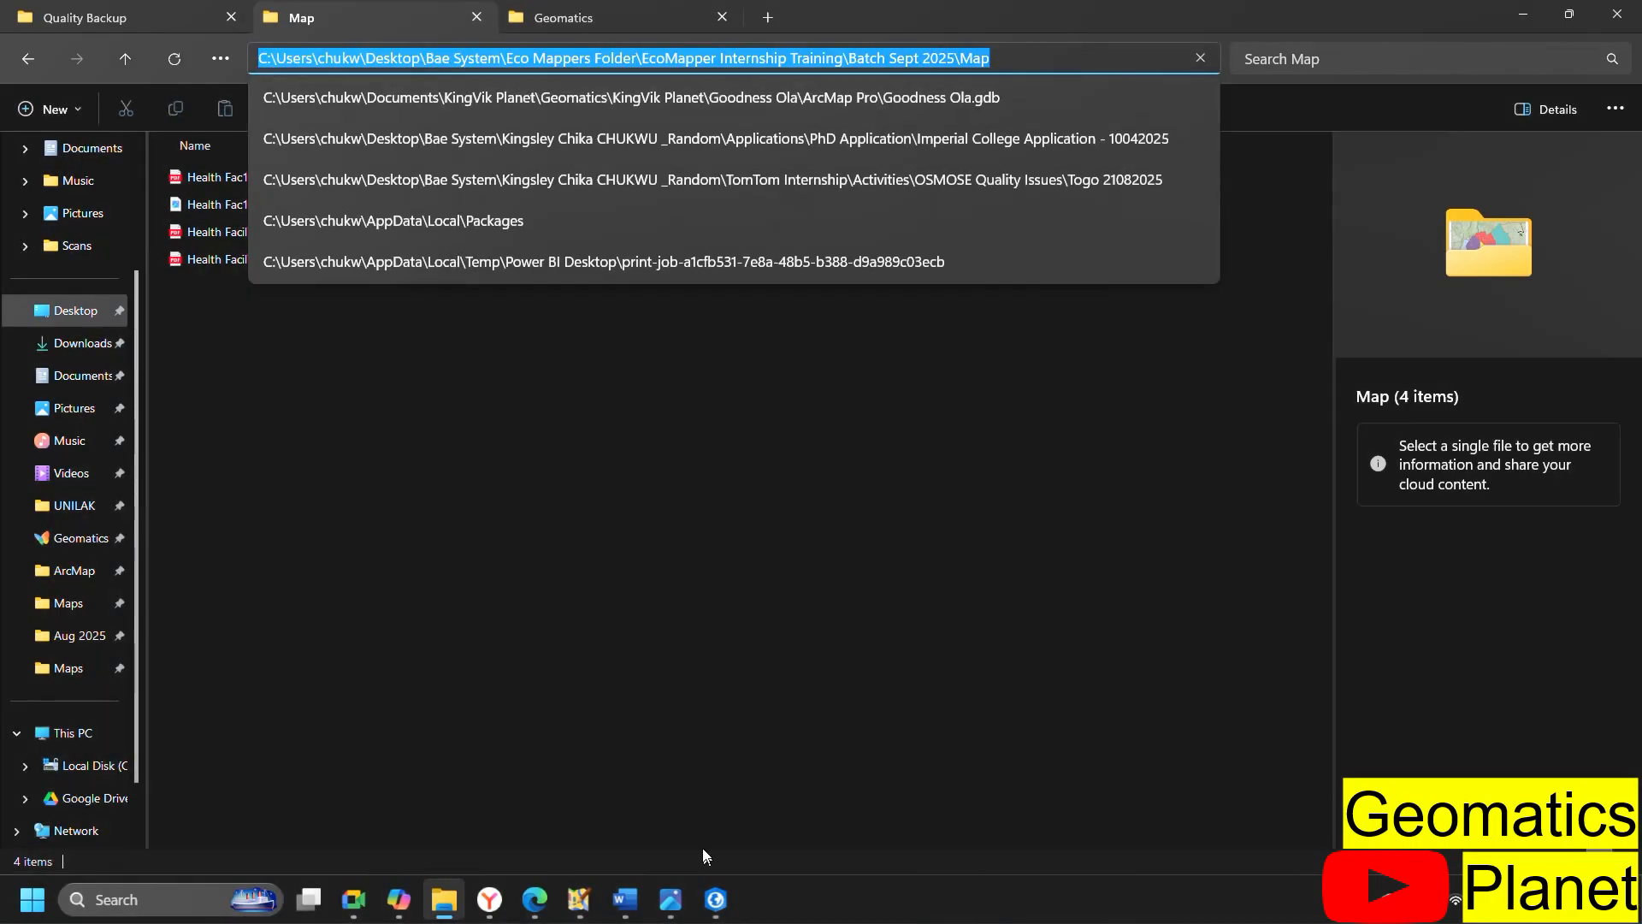
# Return to ArcGIS Pro, set the copied Map folder as the export location, and save the output file name as Study_Area Map
pyautogui.click(716, 899)
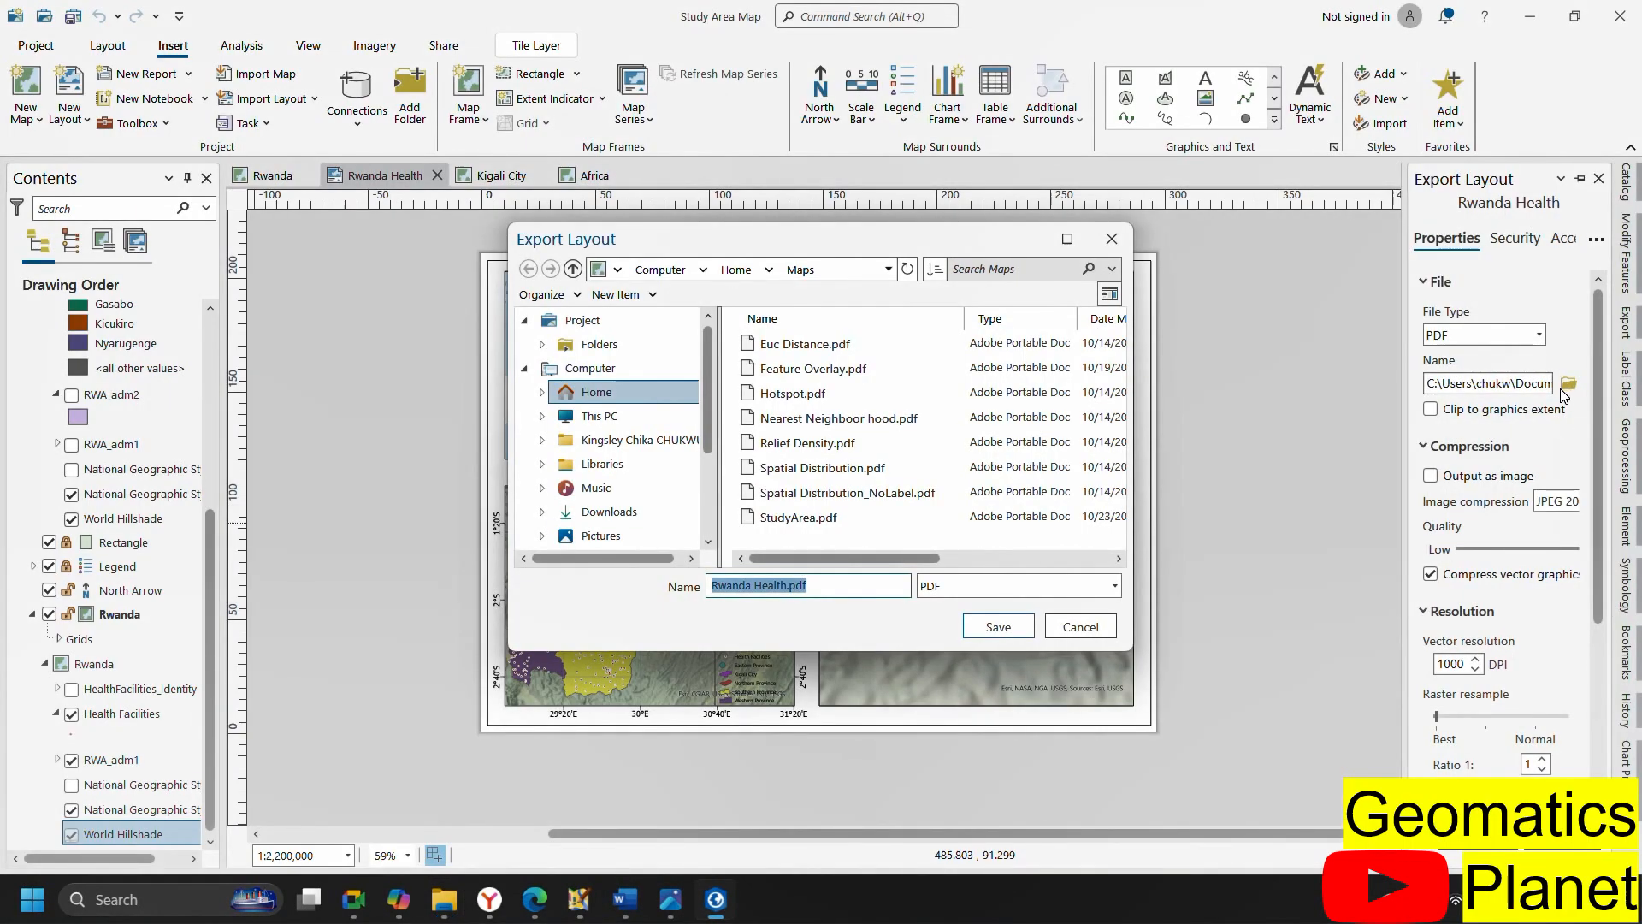
pyautogui.hotkey('ctrl', 'v')
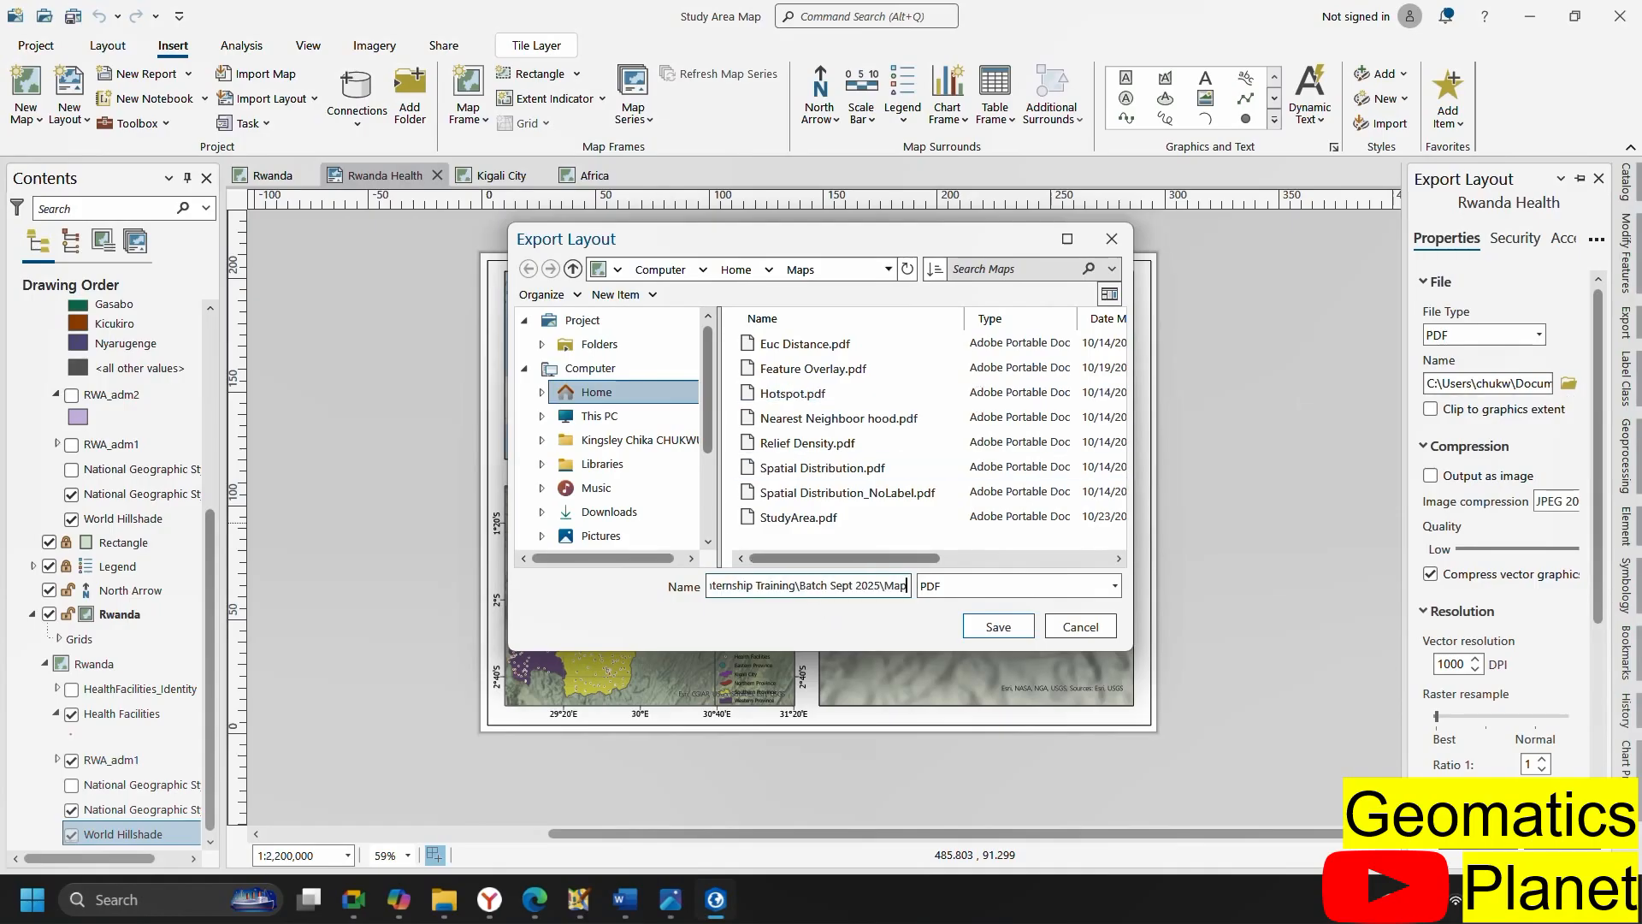
pyautogui.press('Return')
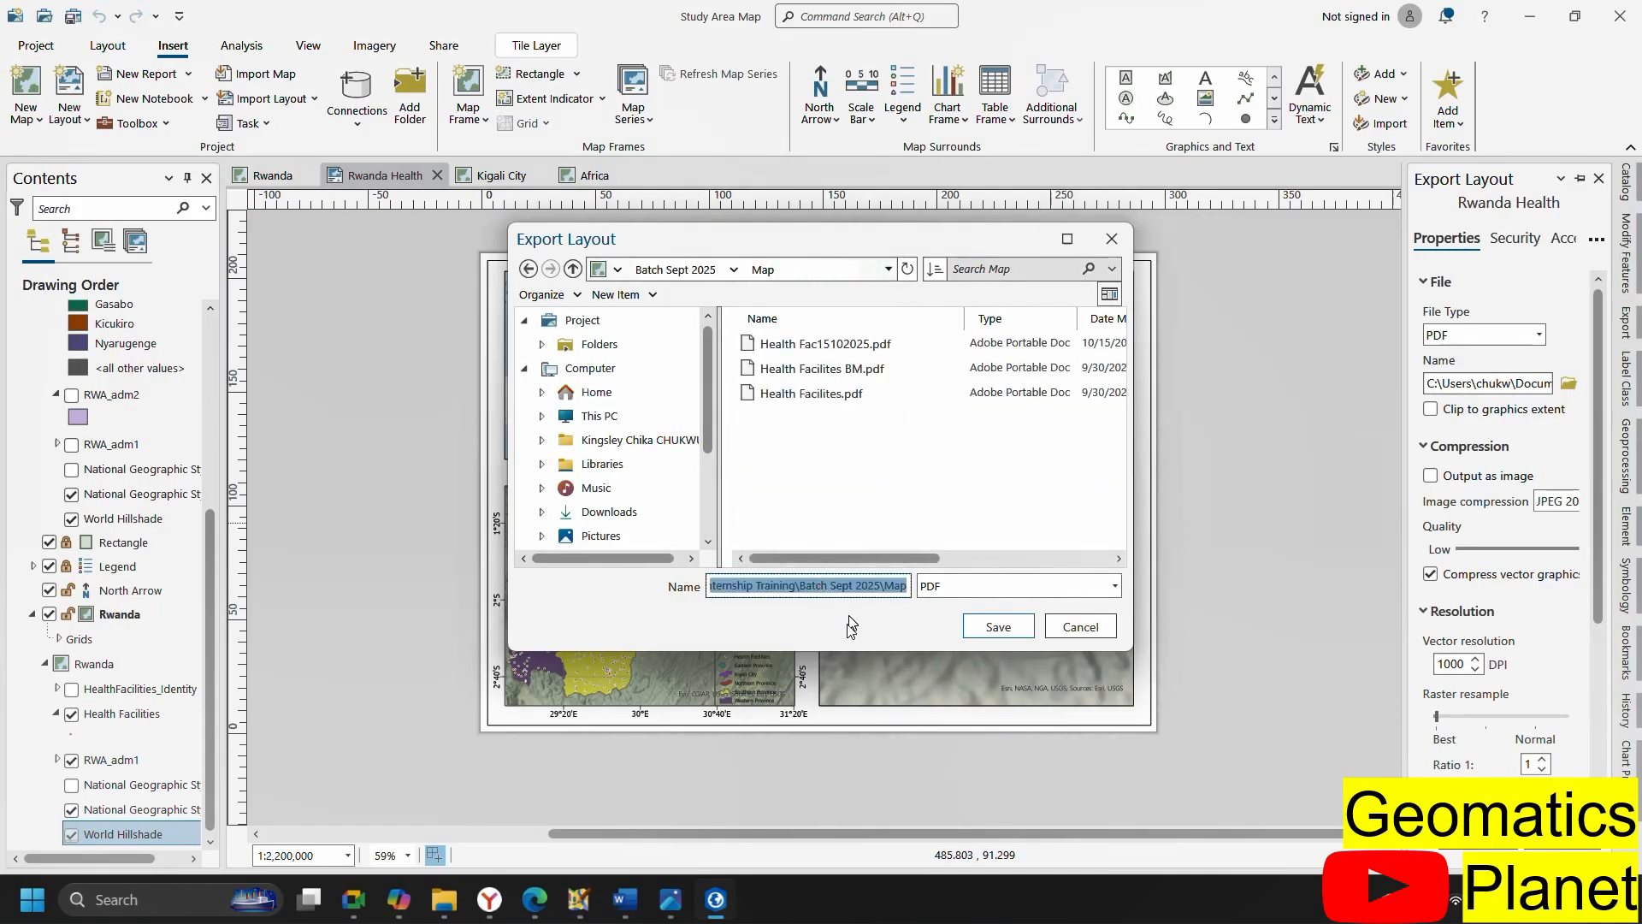
pyautogui.write('Study')
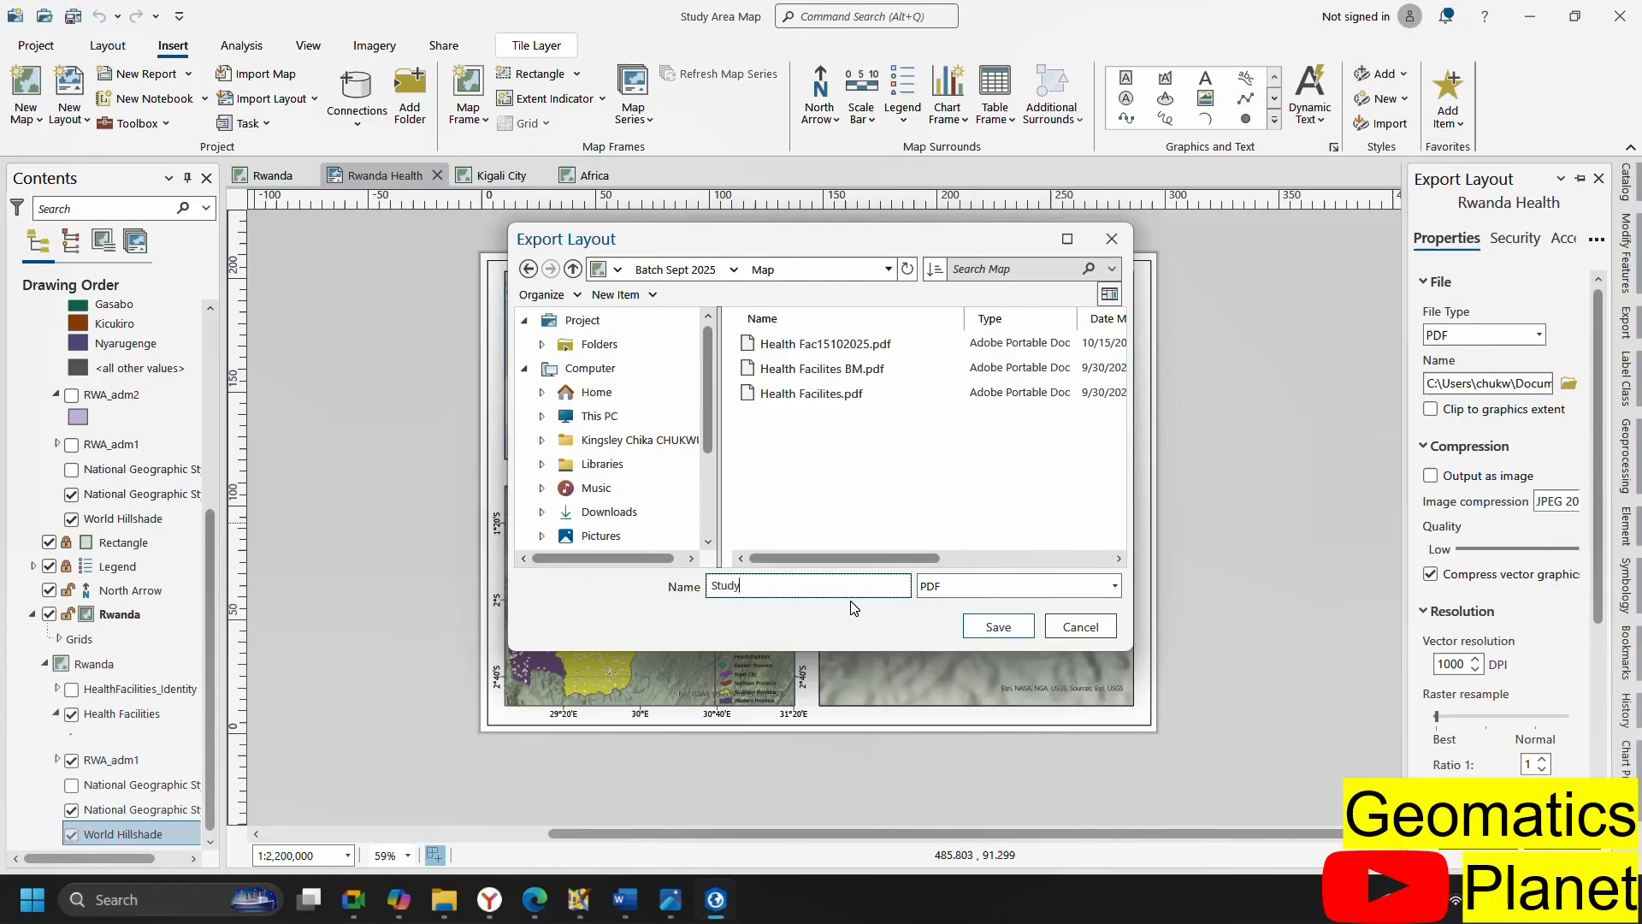
pyautogui.write('_Area MA')
pyautogui.click(996, 626)
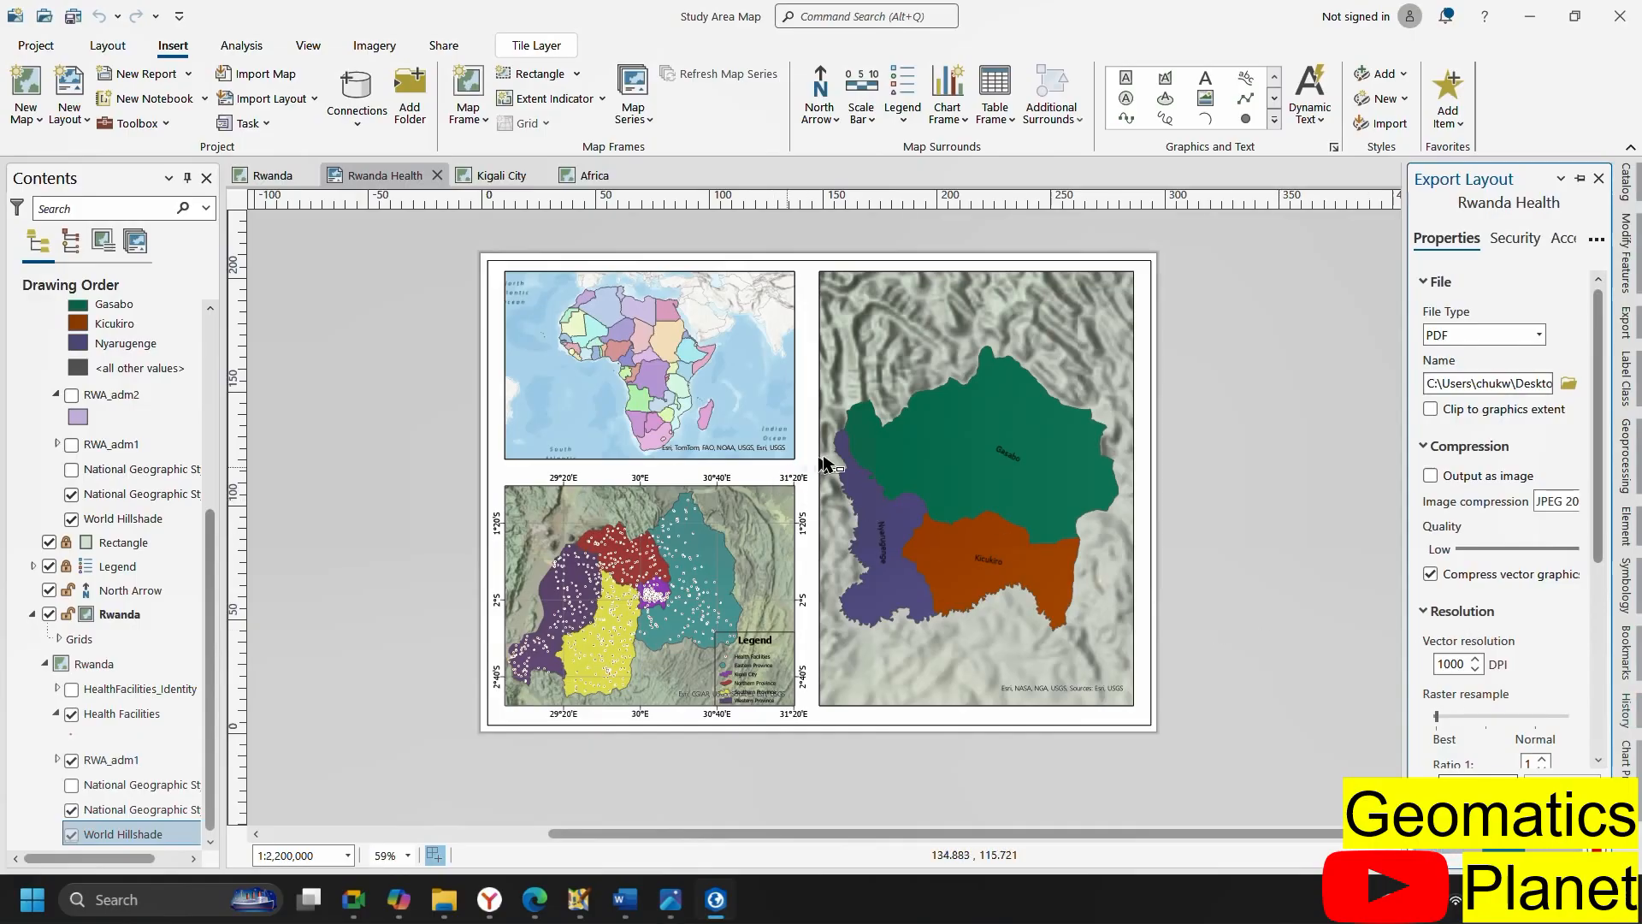
# Switch to File Explorer and browse from UNILAK\Classes through UNILAK_13_Dissertation or thesis\Writing to the Journal Publication folder's manuscripts
pyautogui.click(439, 908)
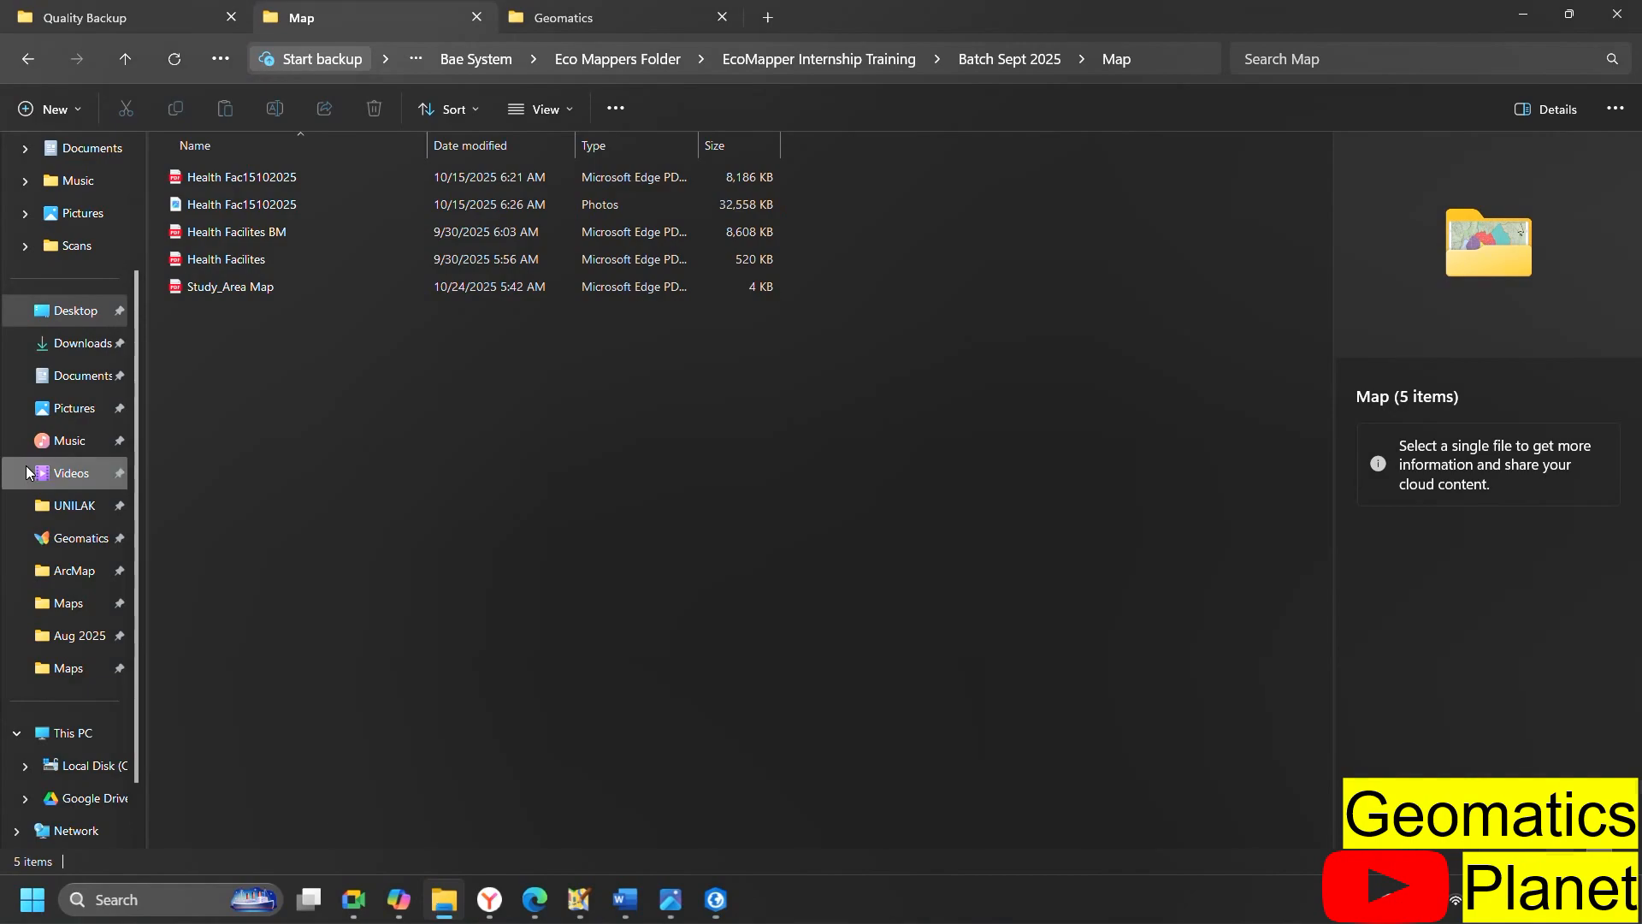
pyautogui.click(57, 506)
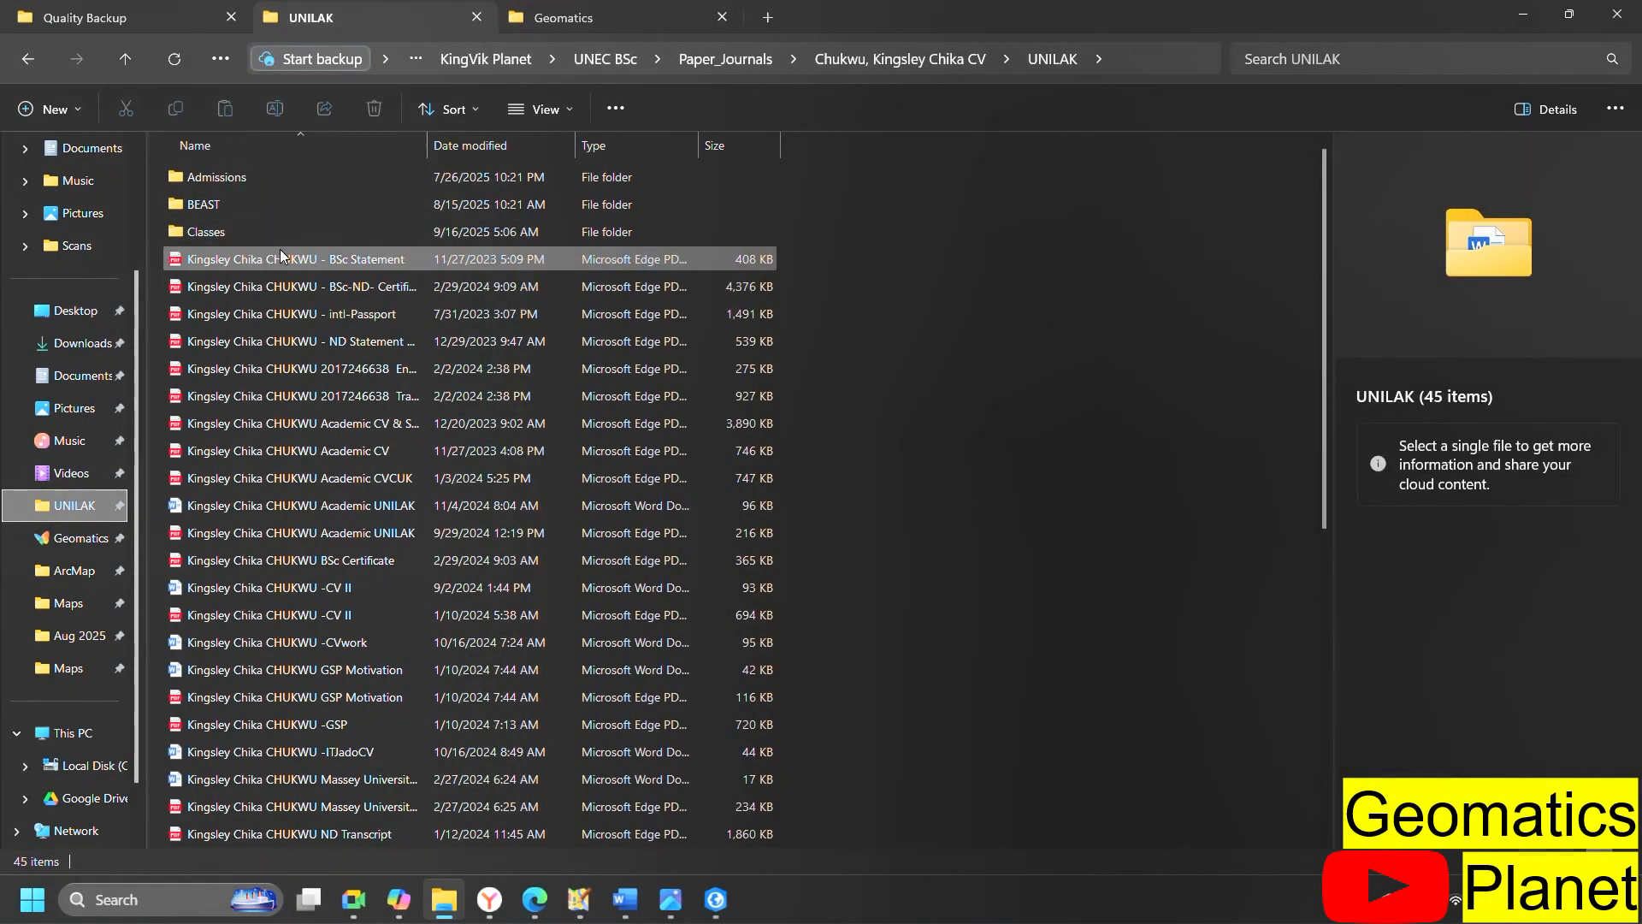
pyautogui.doubleClick(255, 229)
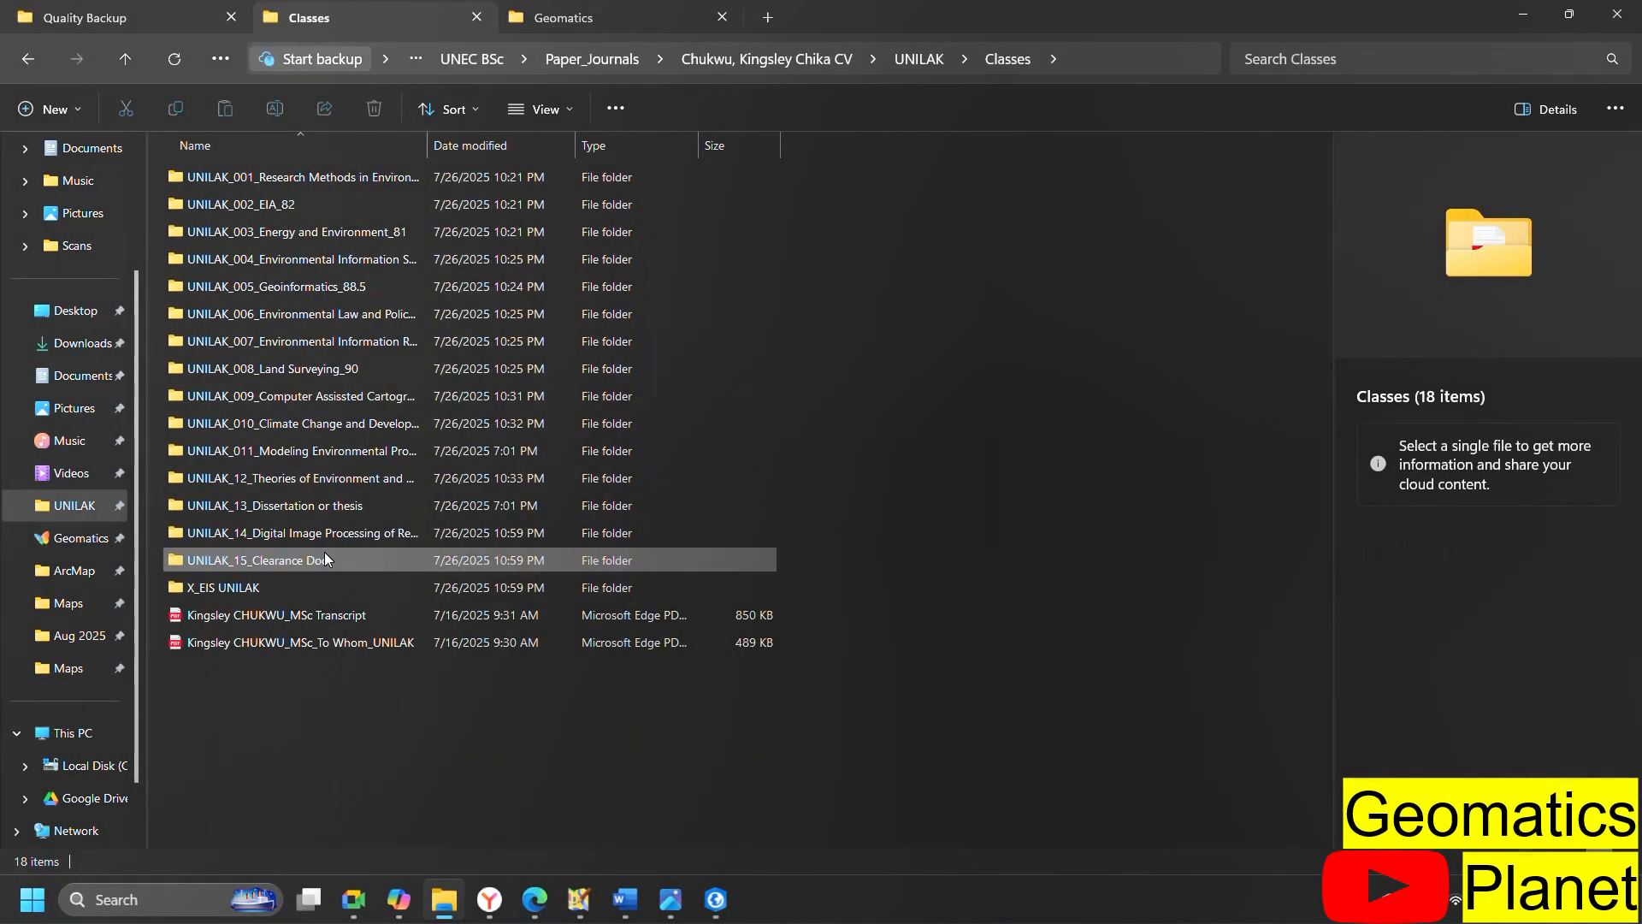
pyautogui.doubleClick(320, 505)
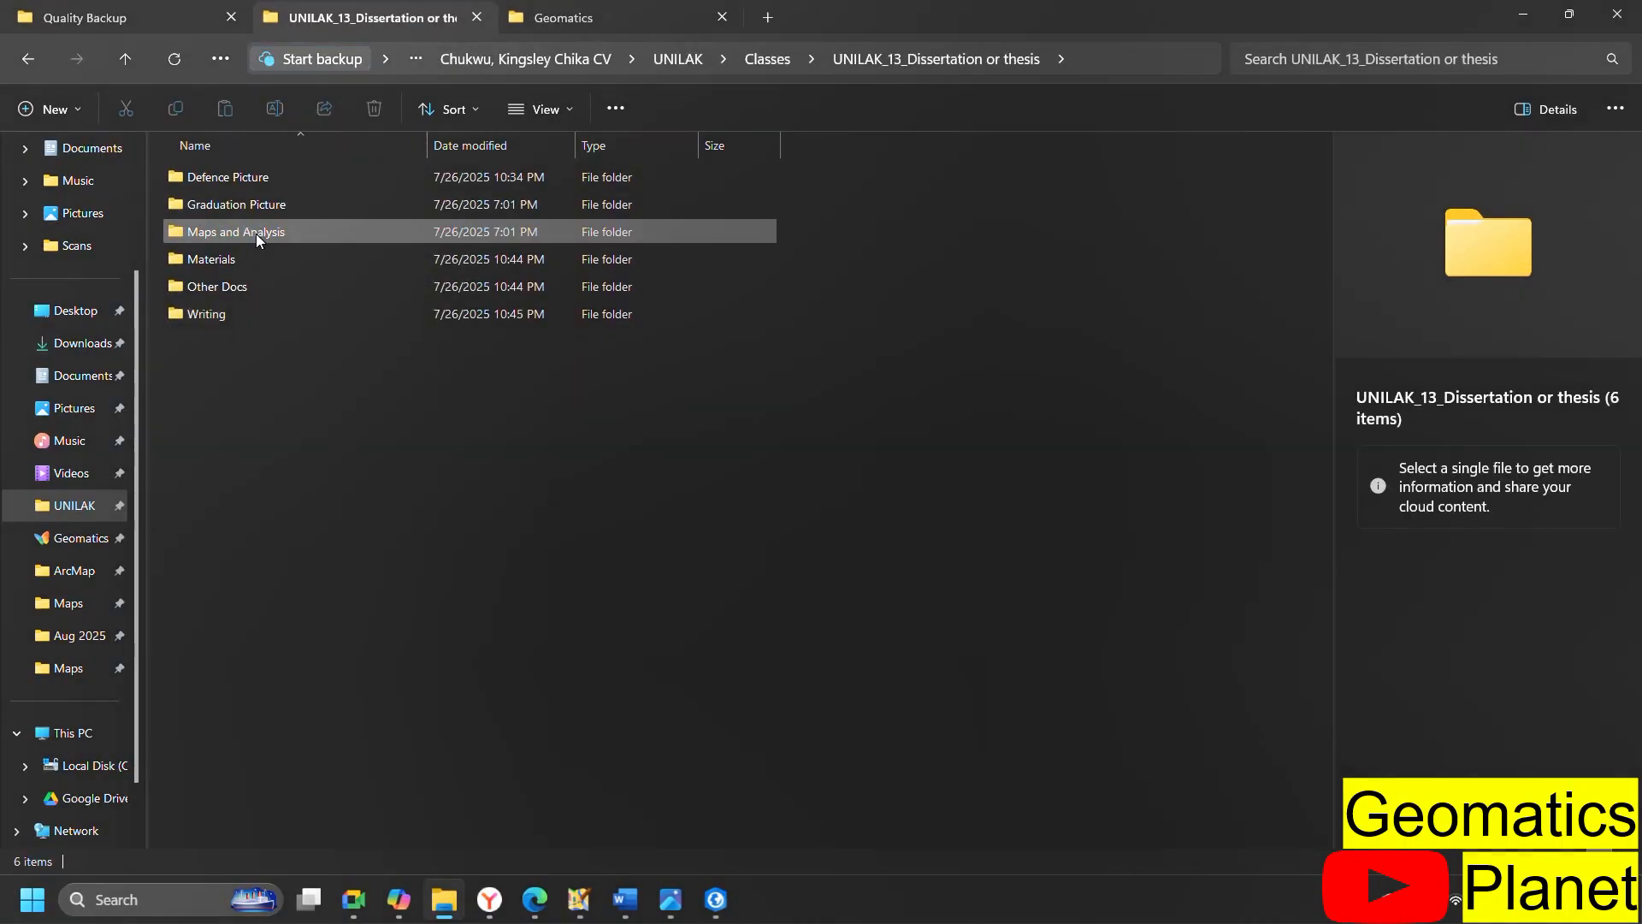
pyautogui.click(262, 308)
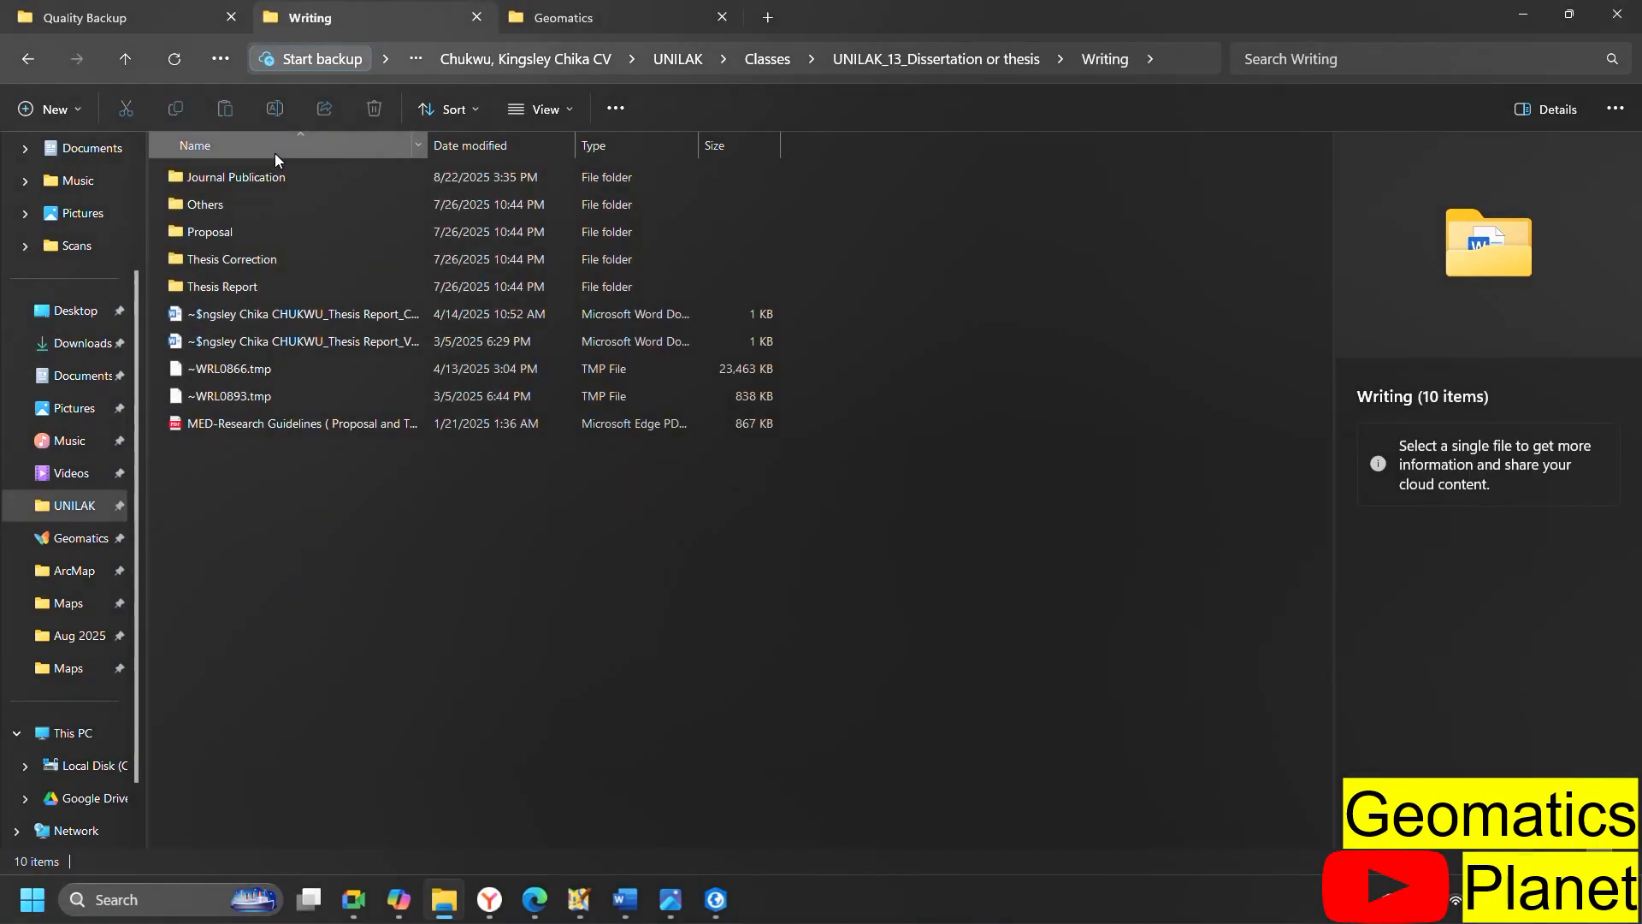
pyautogui.doubleClick(266, 180)
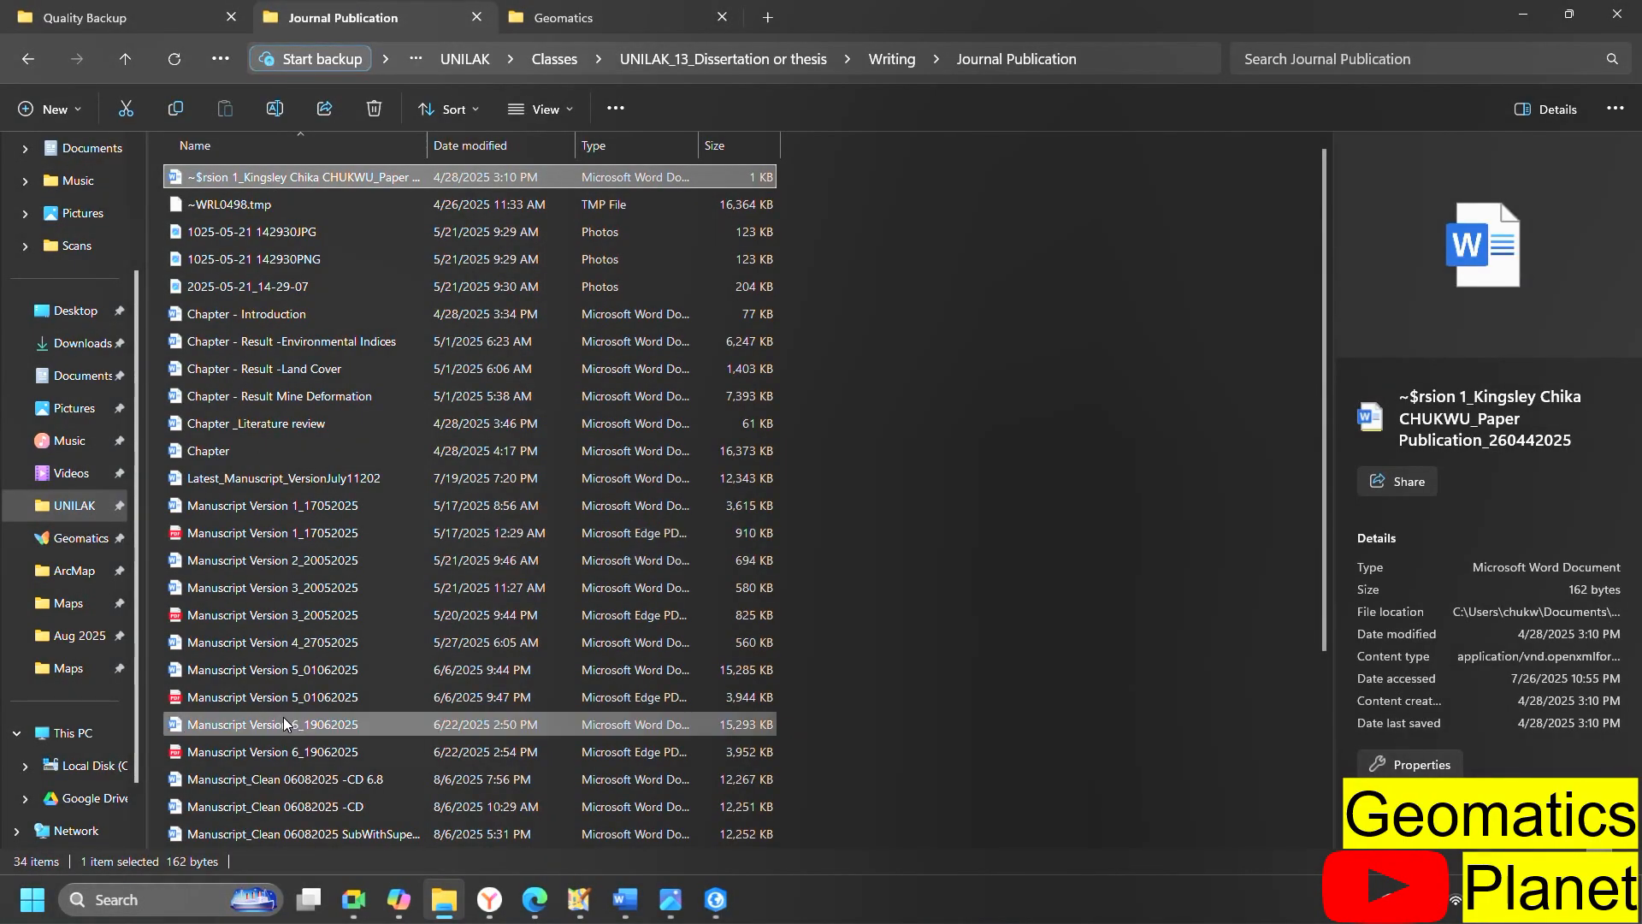
pyautogui.scroll(-3, 286, 710)
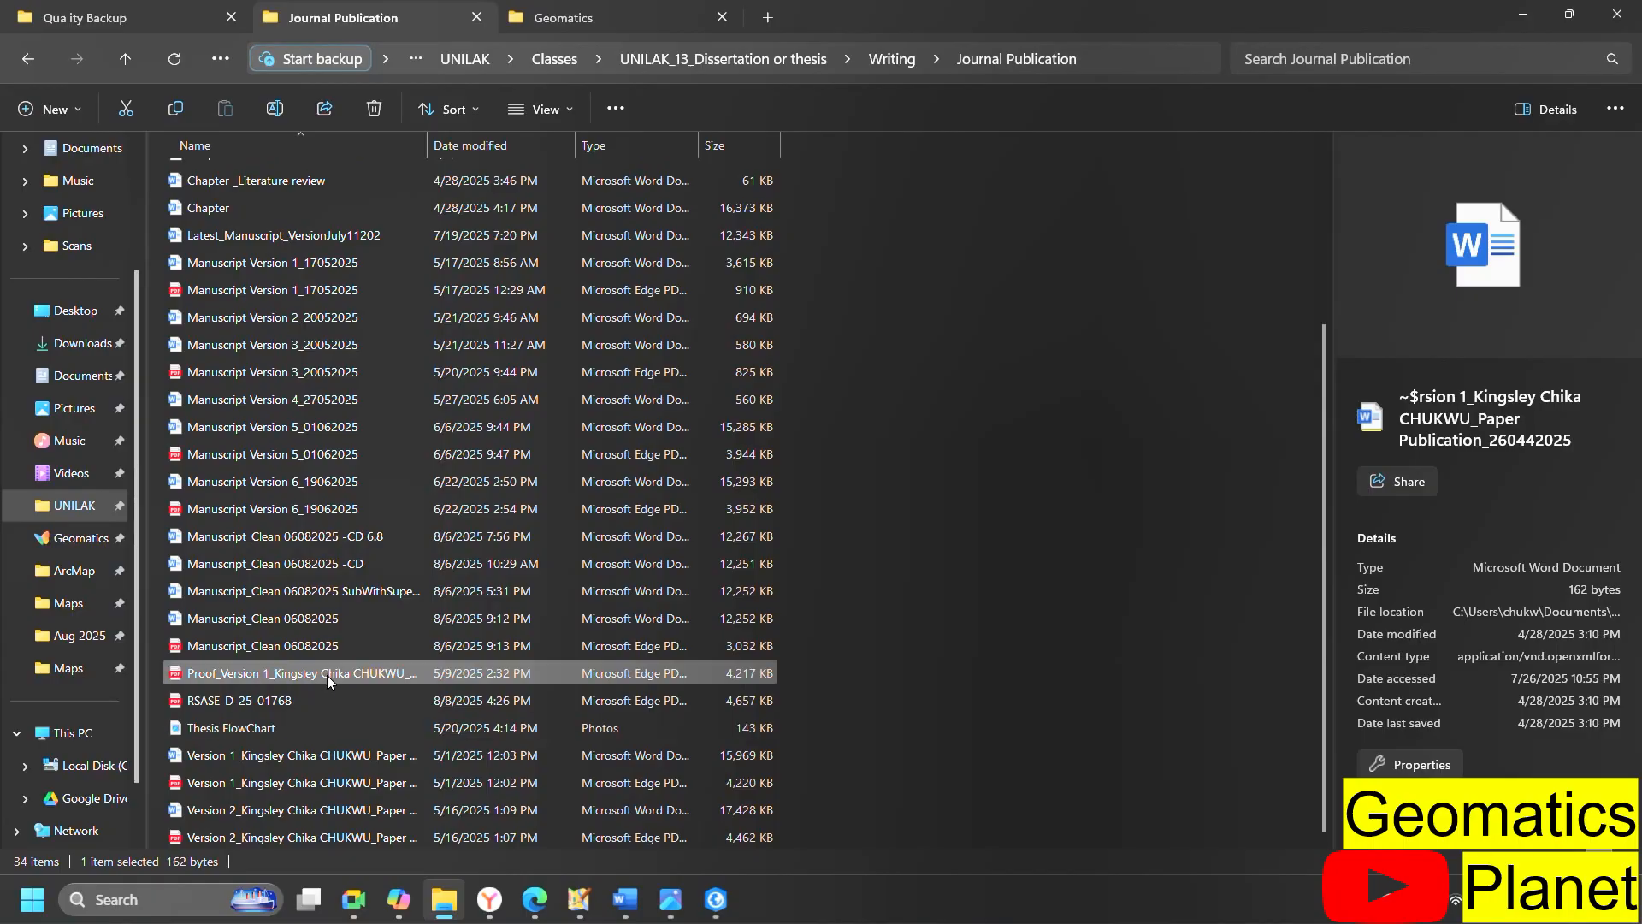
pyautogui.scroll(2, 337, 675)
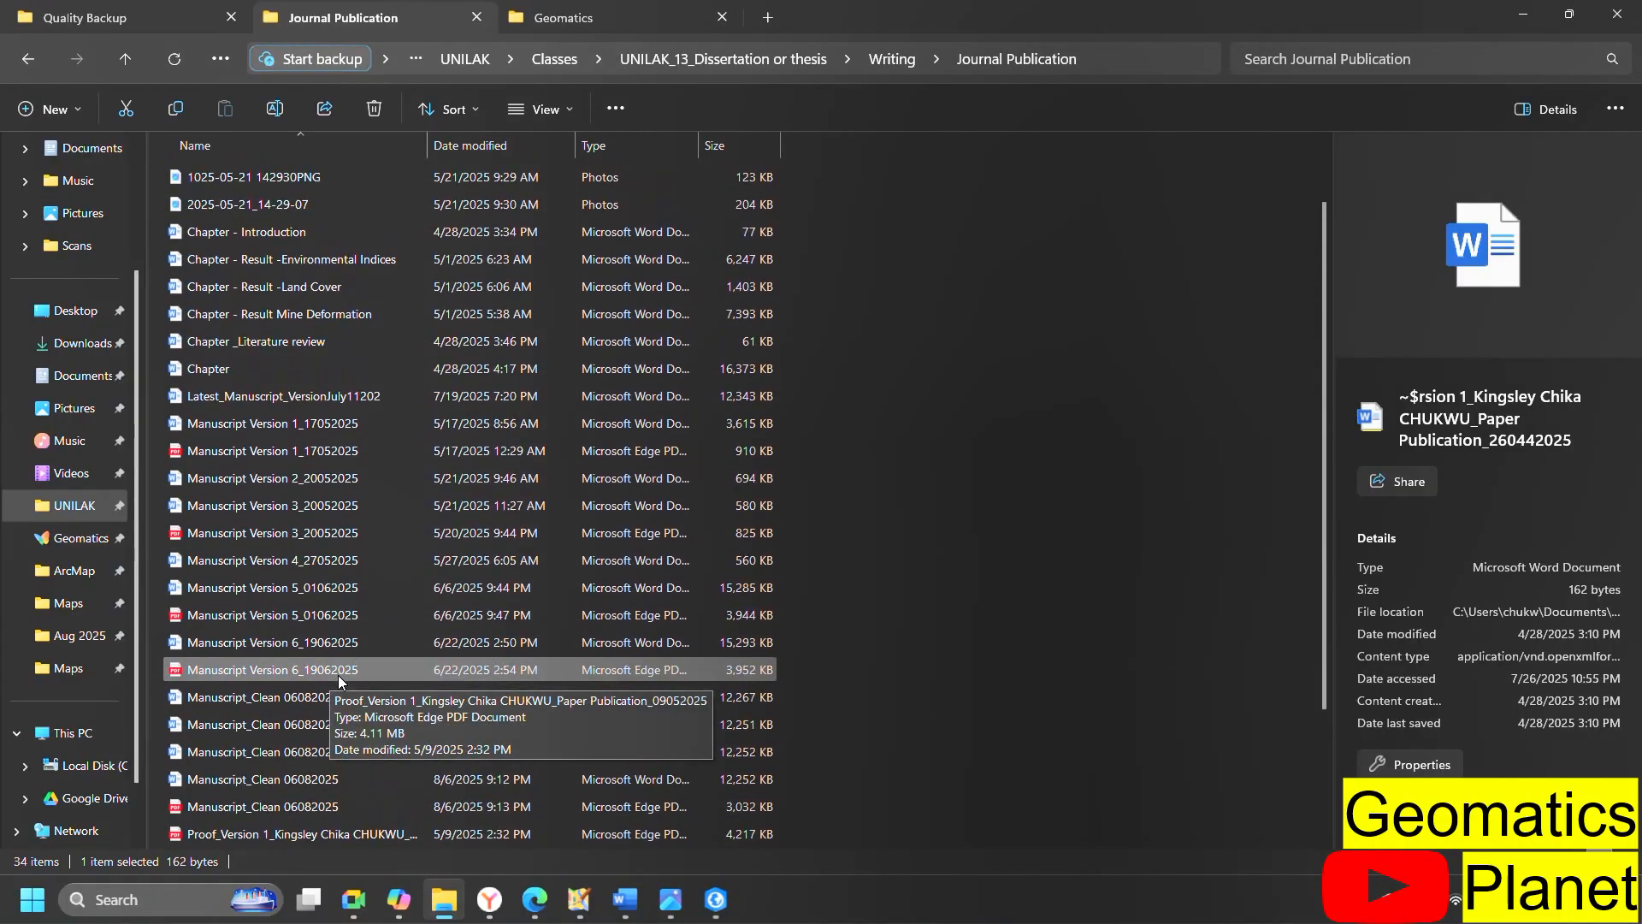
# Open the PDF Manuscript Version 1_17052025 and examine the location and elevation map in its study area section
pyautogui.doubleClick(285, 459)
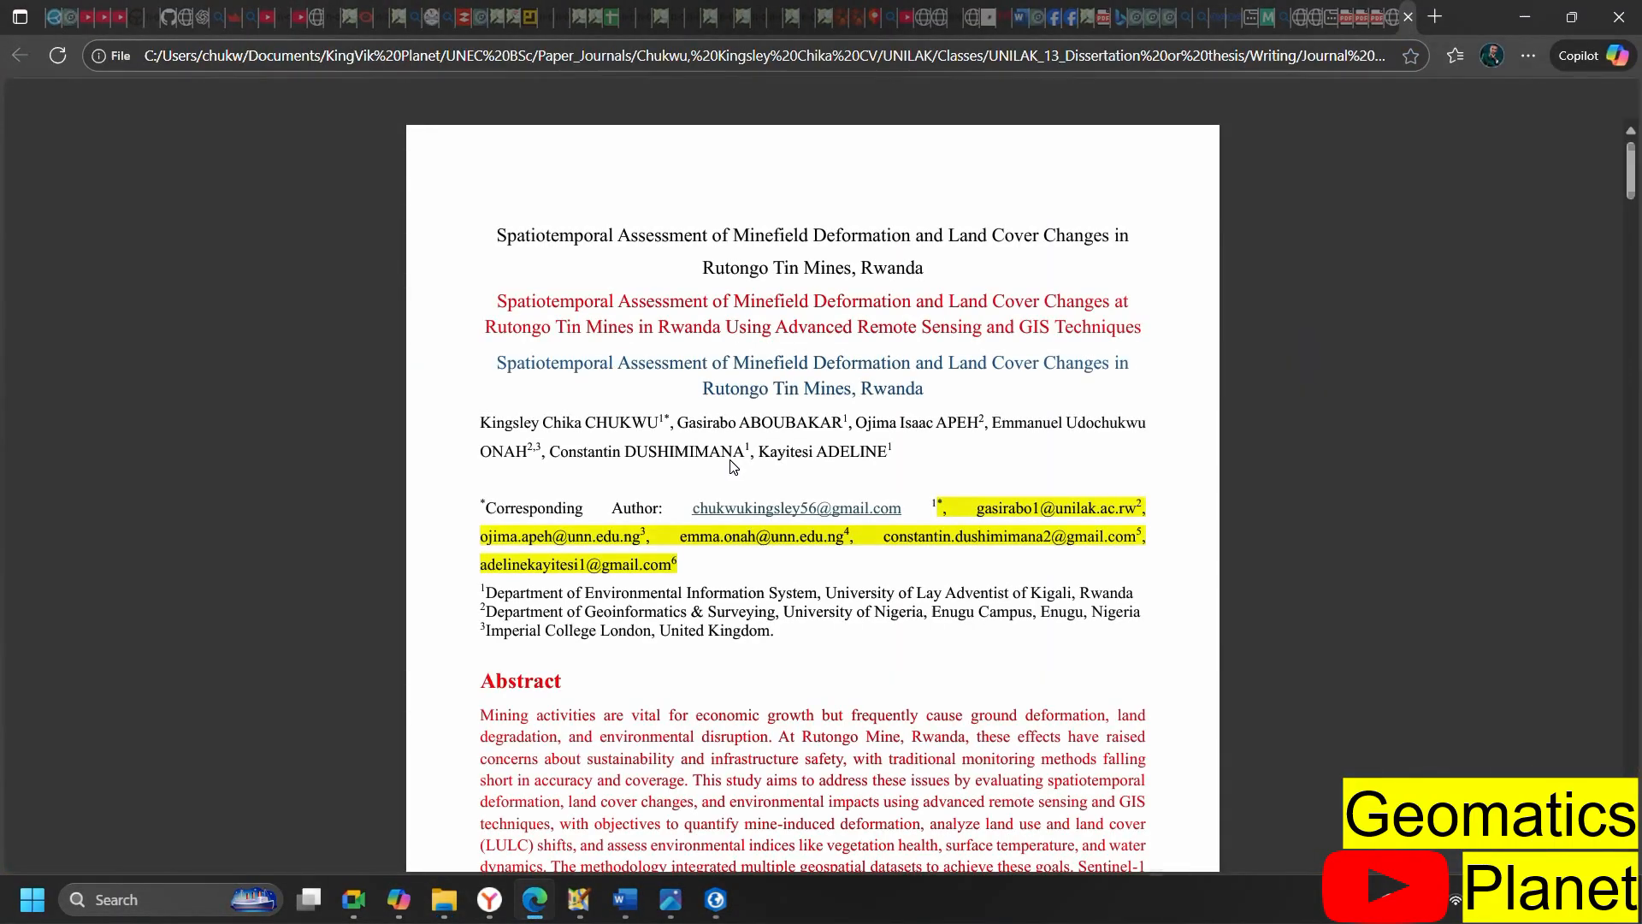
pyautogui.scroll(-10, 709, 458)
pyautogui.scroll(-20, 729, 461)
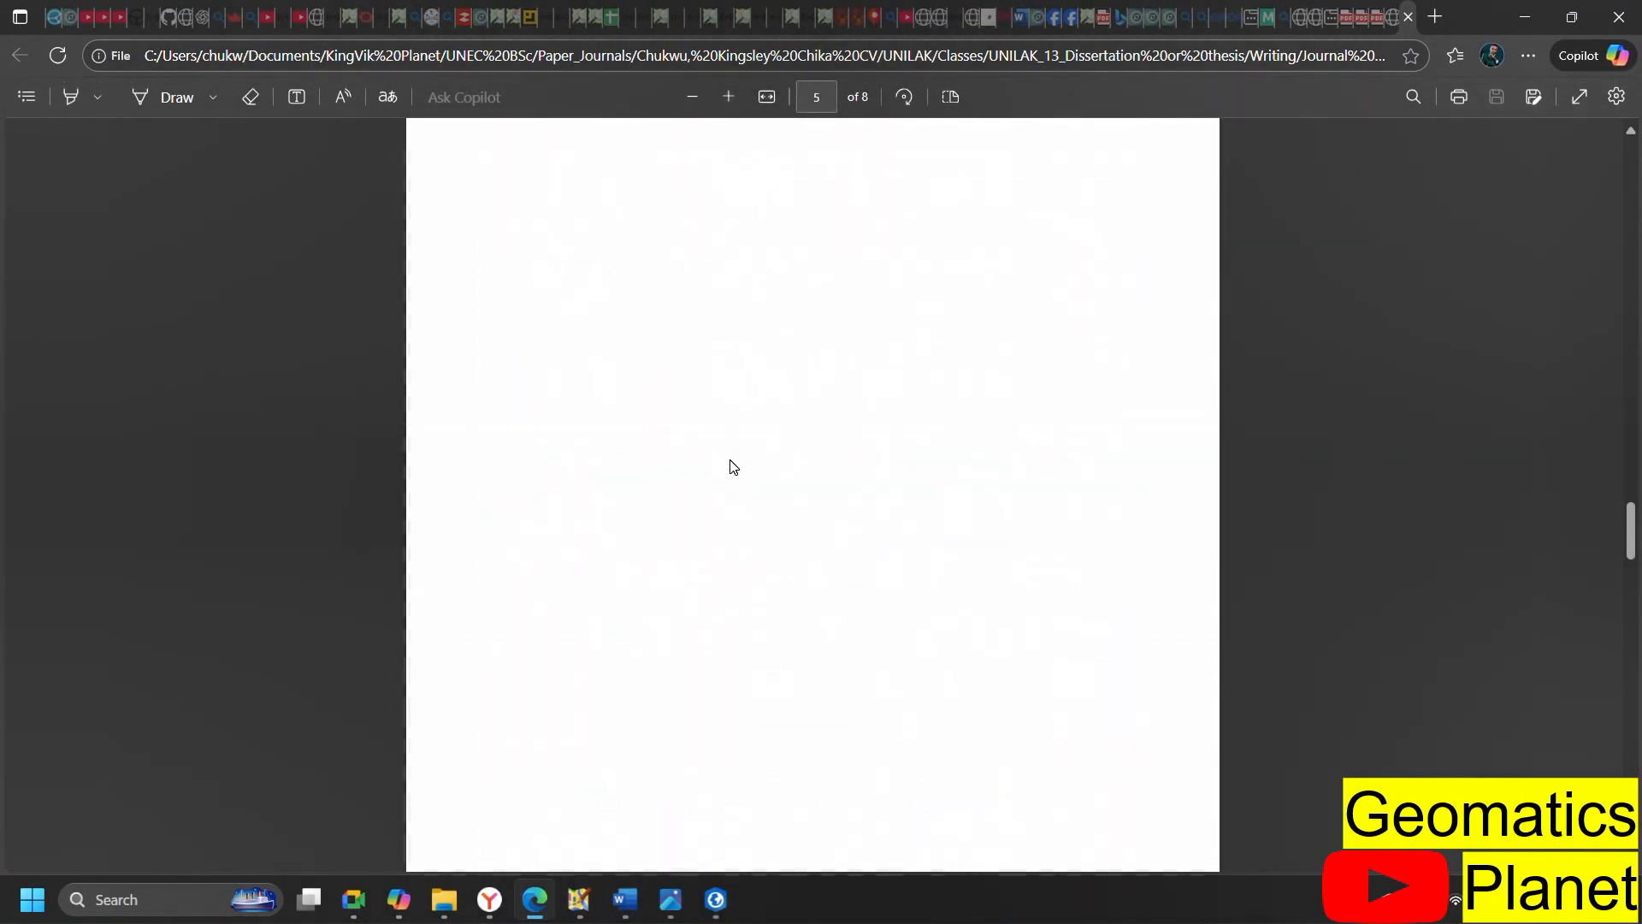
pyautogui.scroll(12, 730, 462)
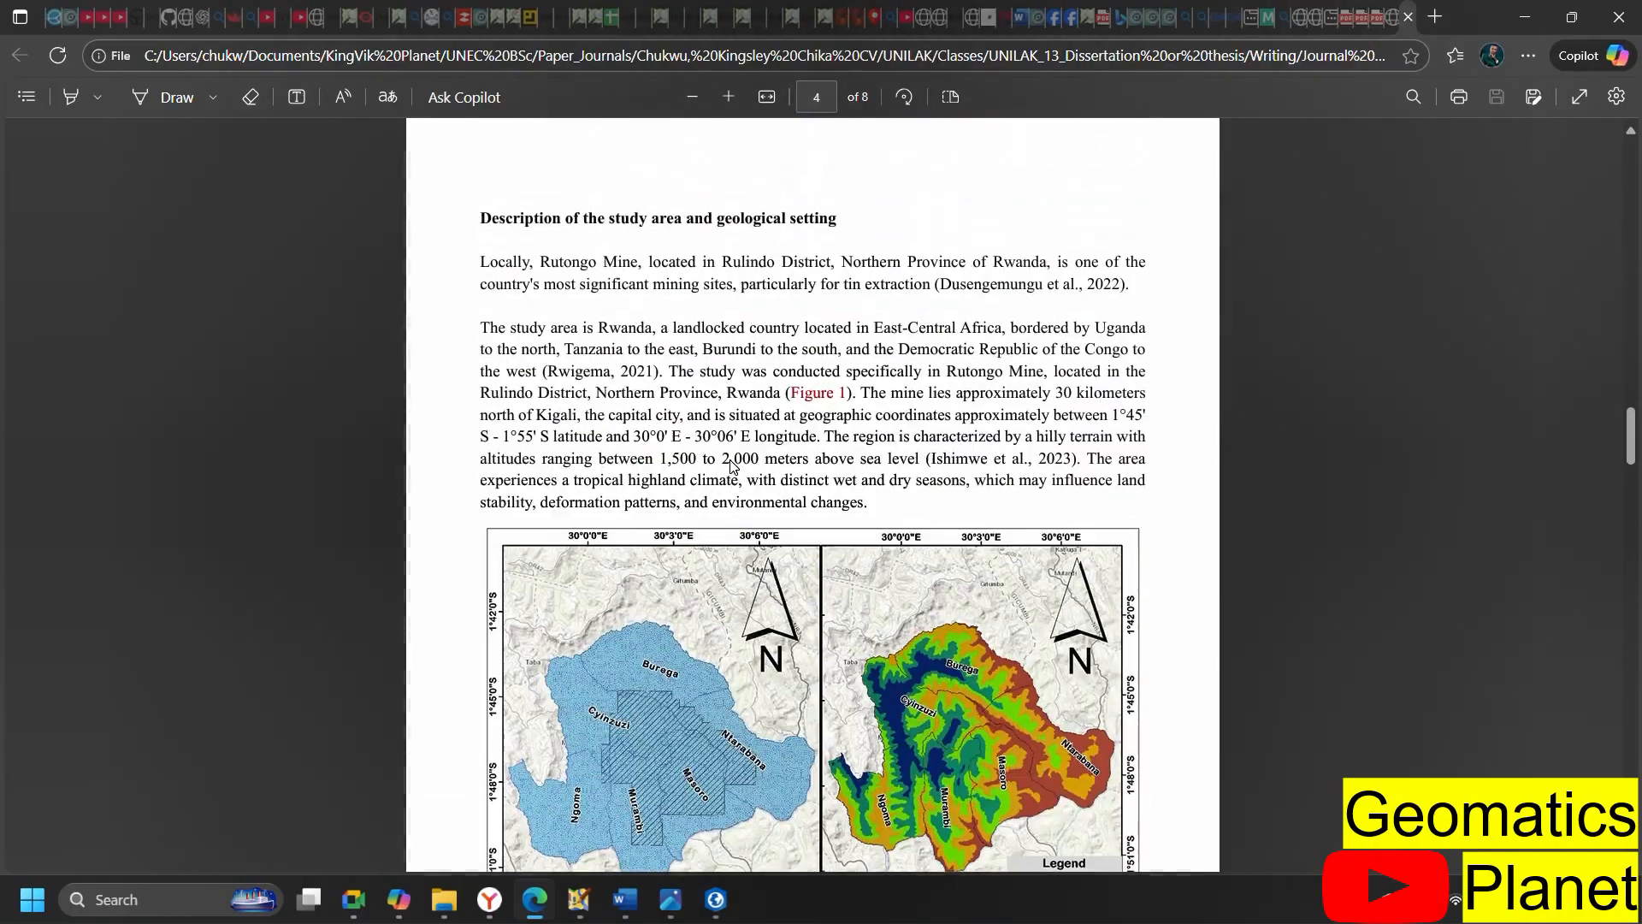
pyautogui.scroll(-3, 701, 430)
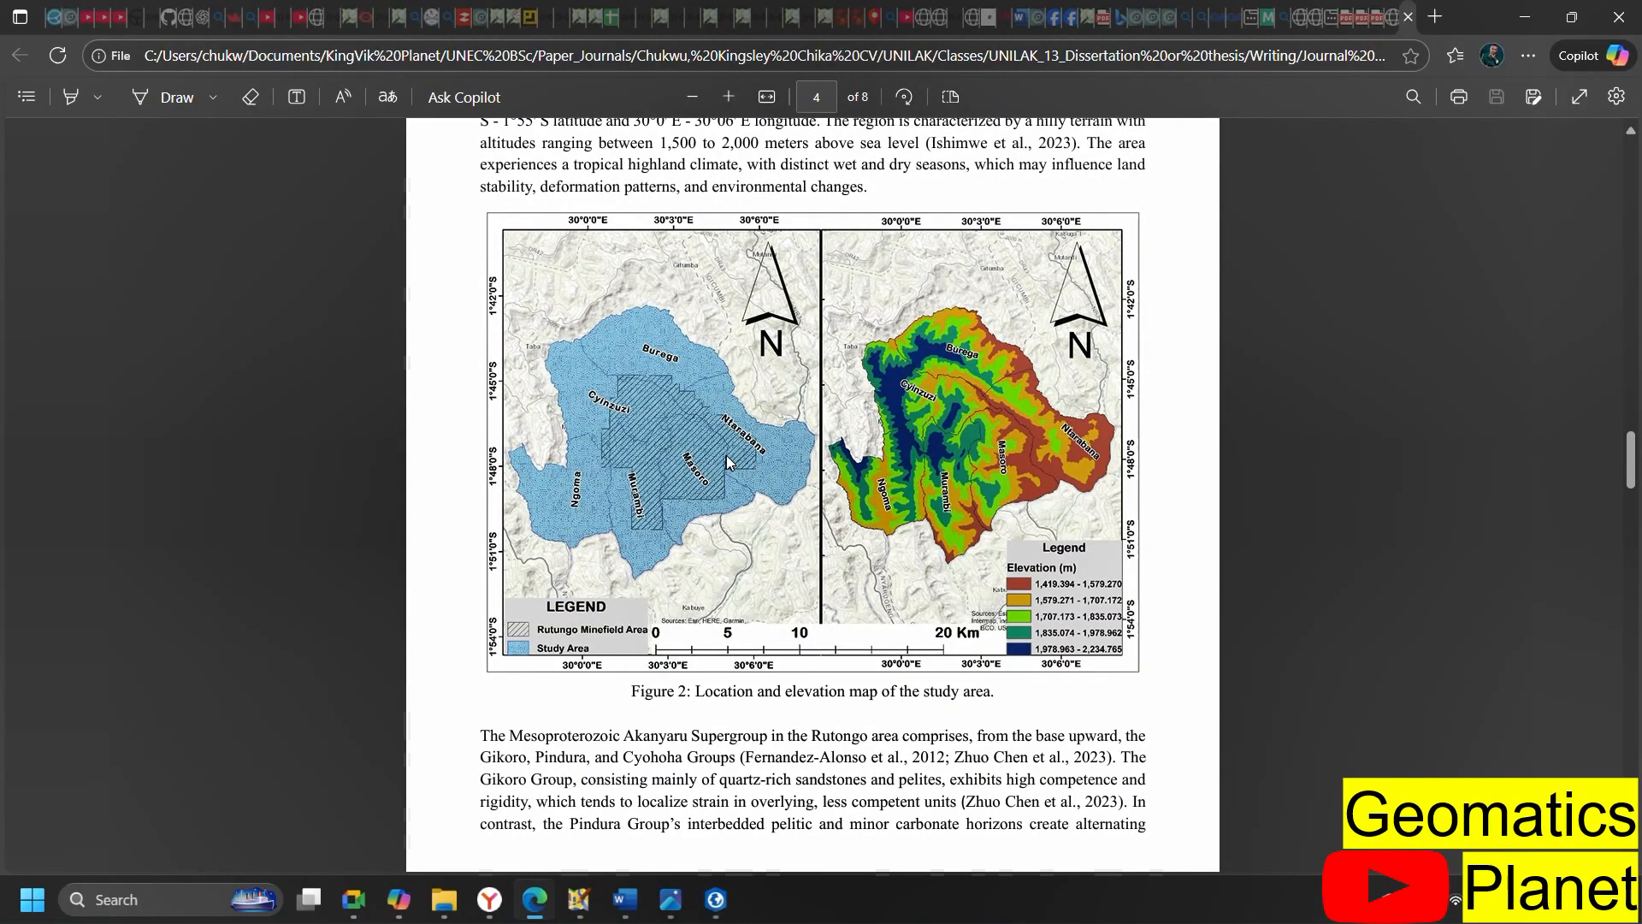
# Return to the Journal Publication folder in File Explorer and open the PDF Manuscript_Clean 06082025
pyautogui.click(450, 913)
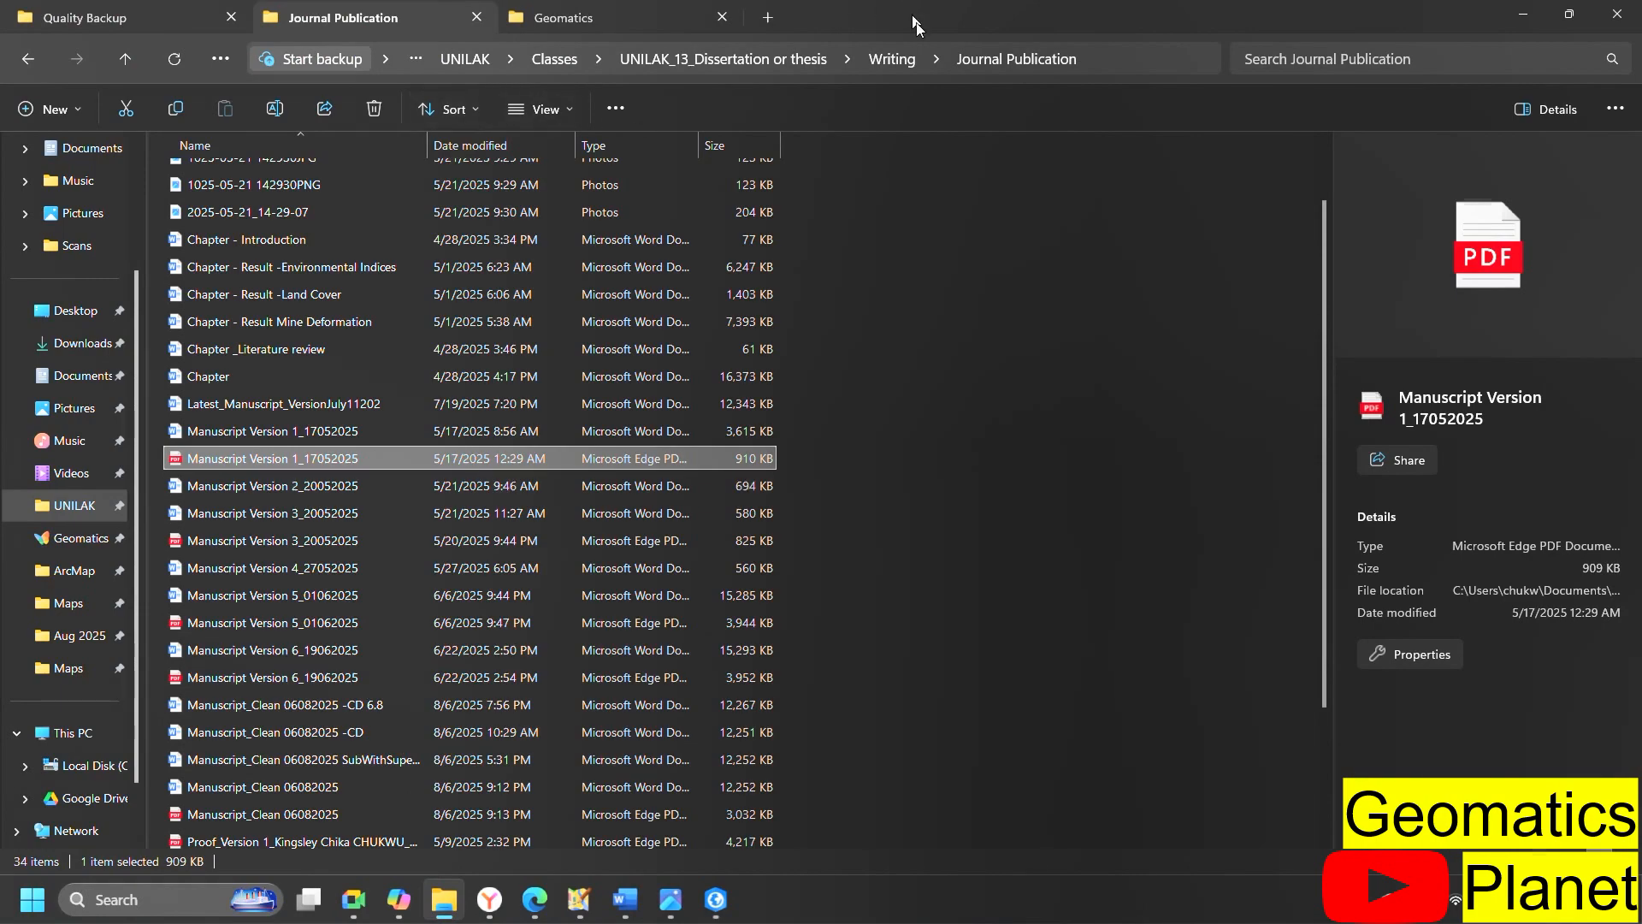
pyautogui.click(378, 846)
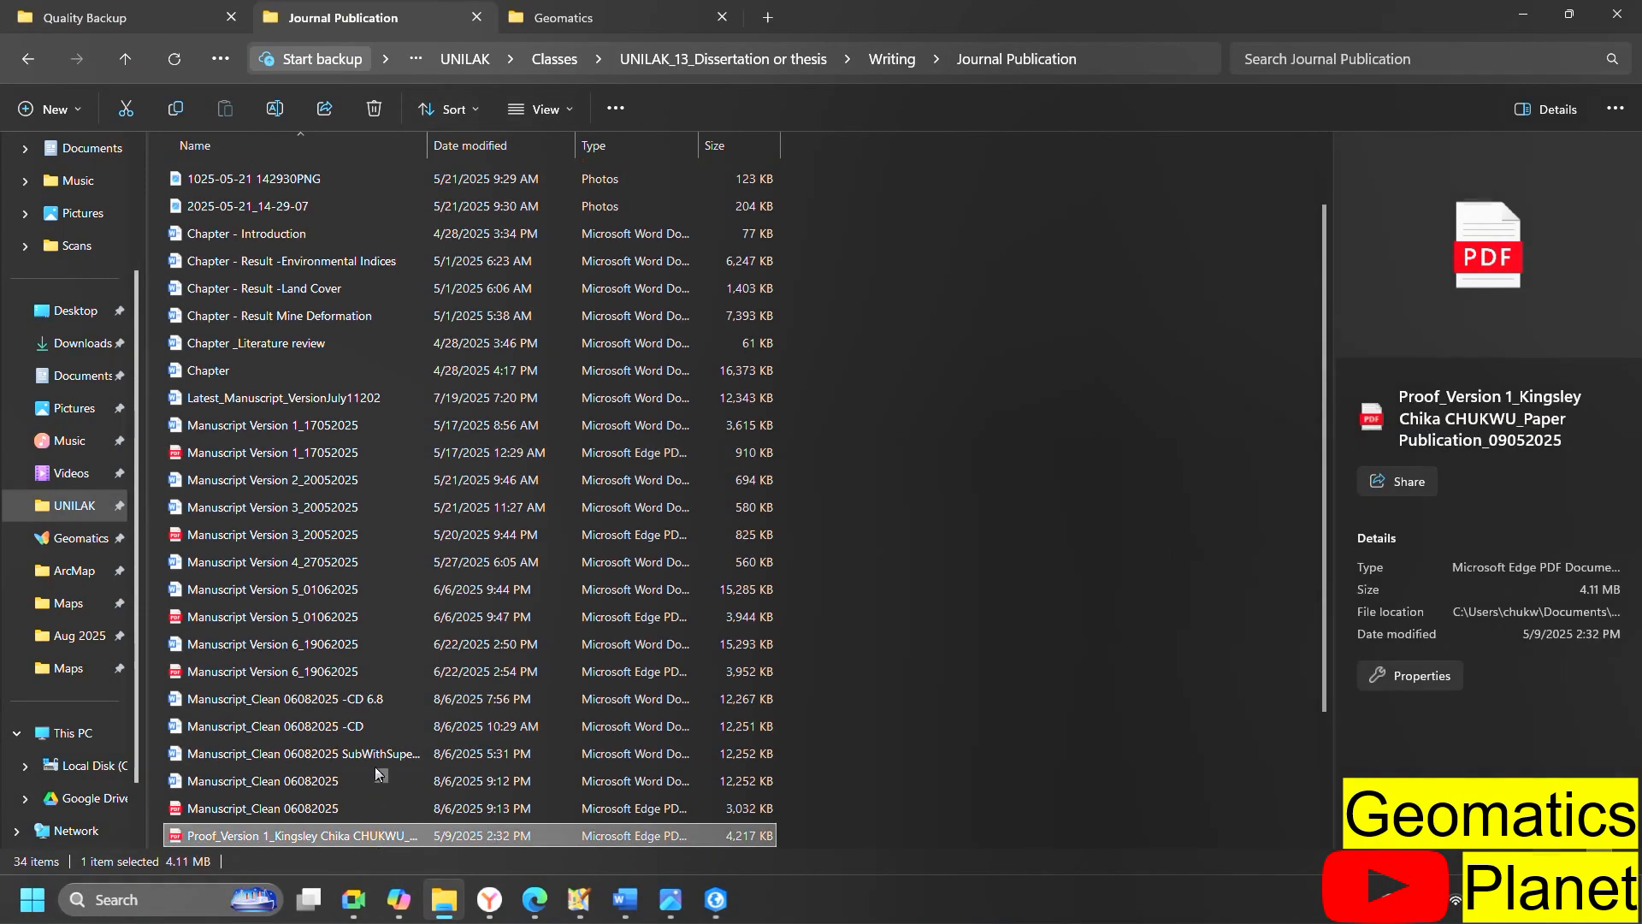
pyautogui.scroll(-2, 380, 821)
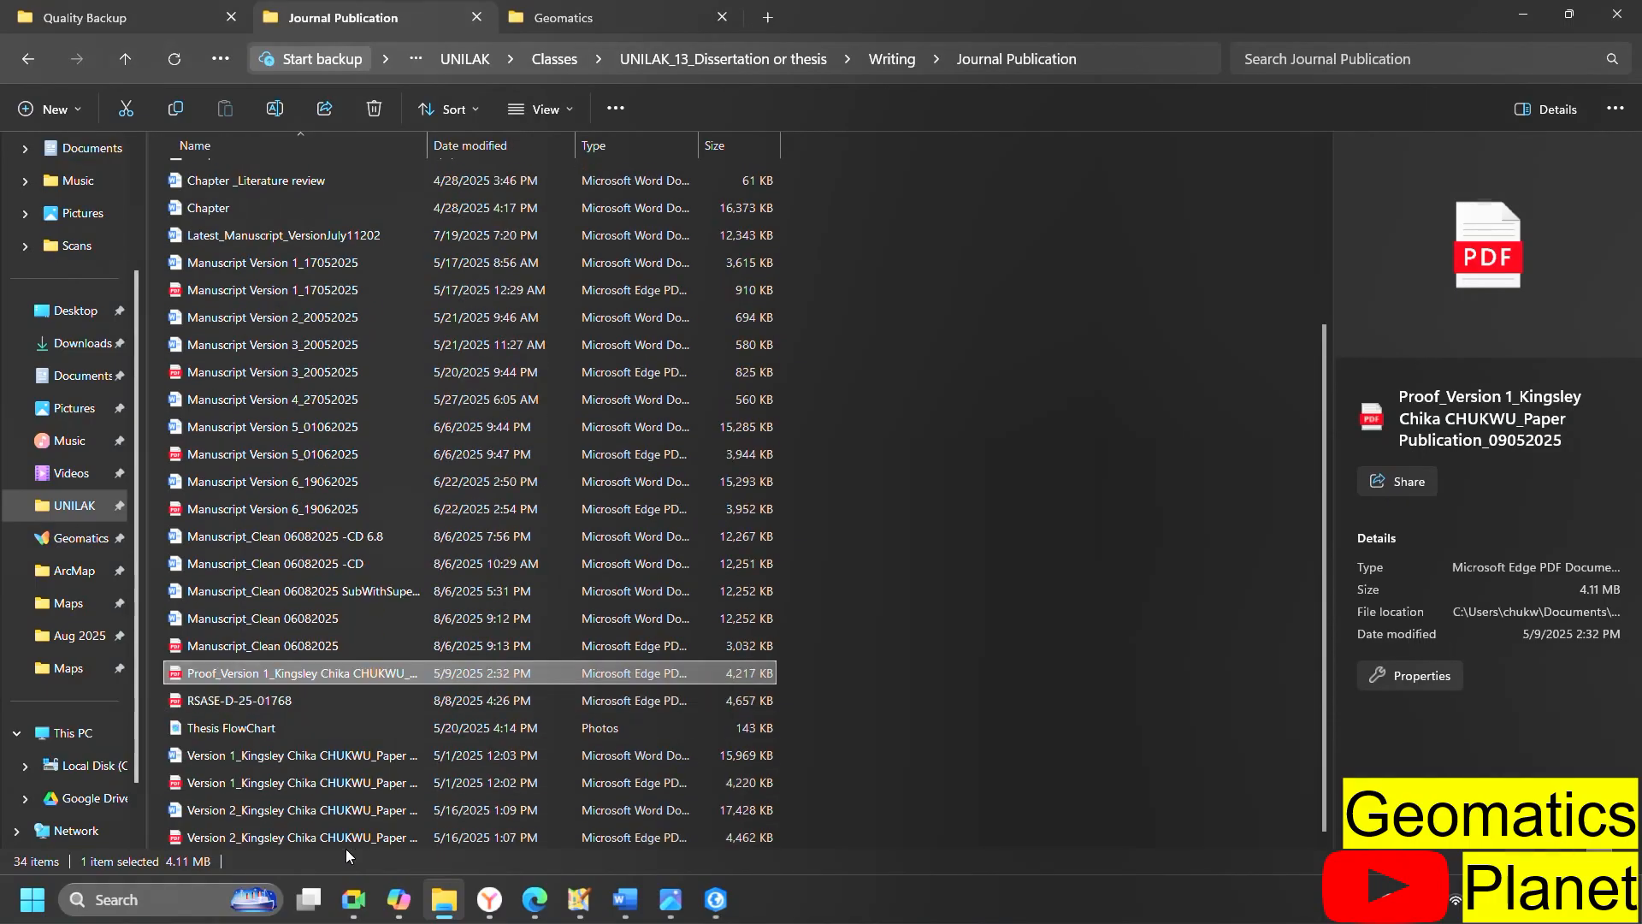
pyautogui.click(894, 60)
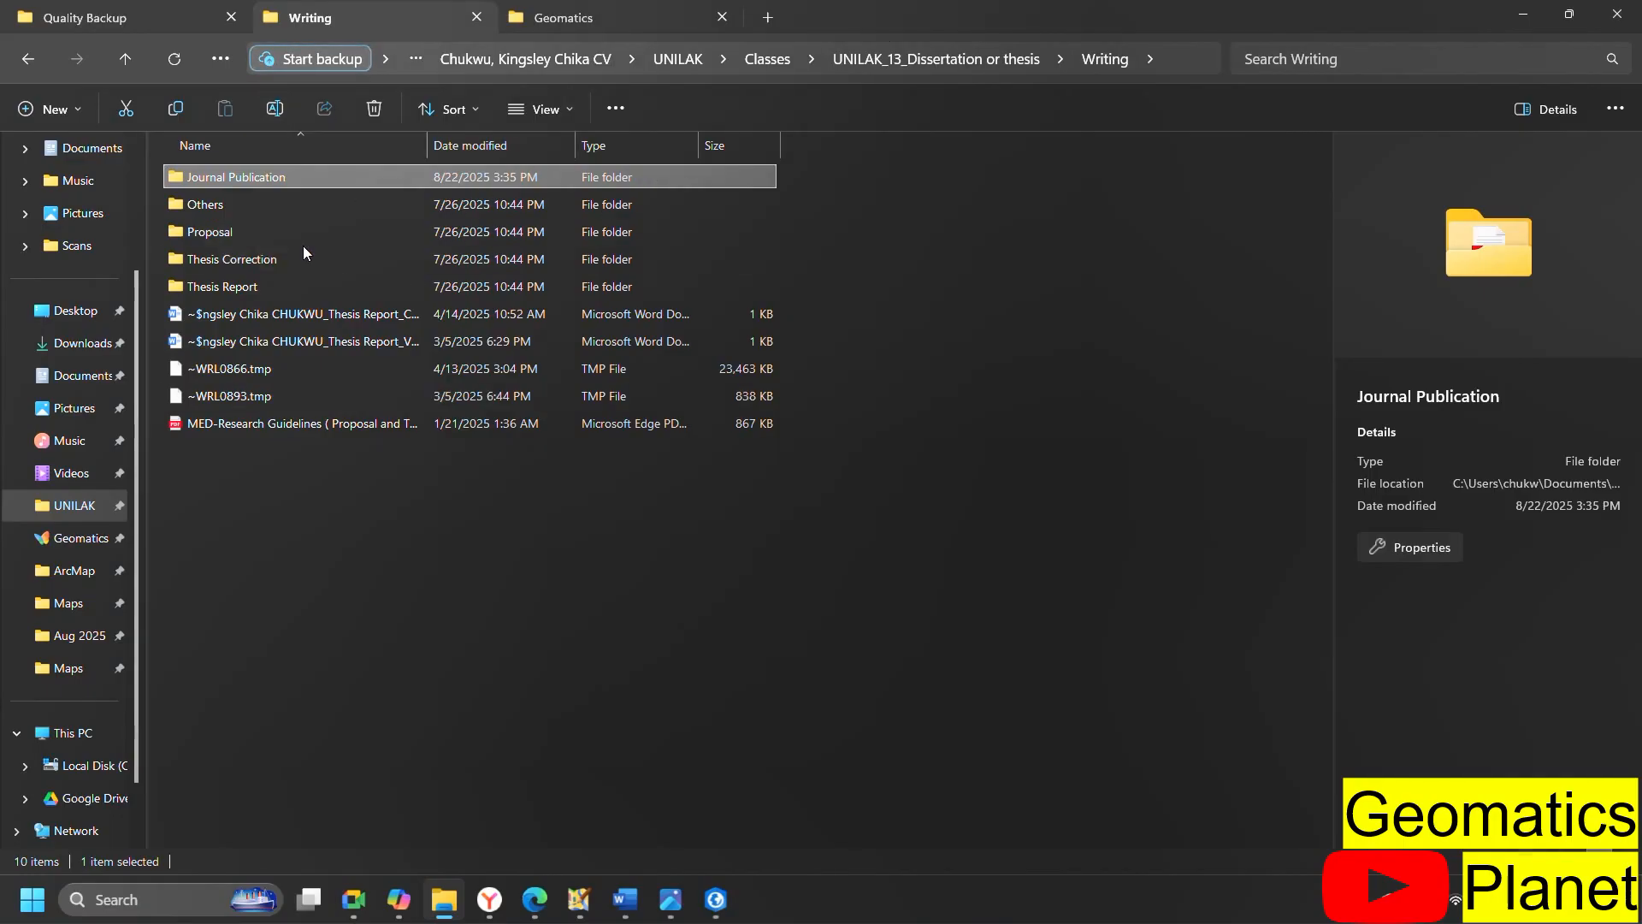
pyautogui.doubleClick(280, 178)
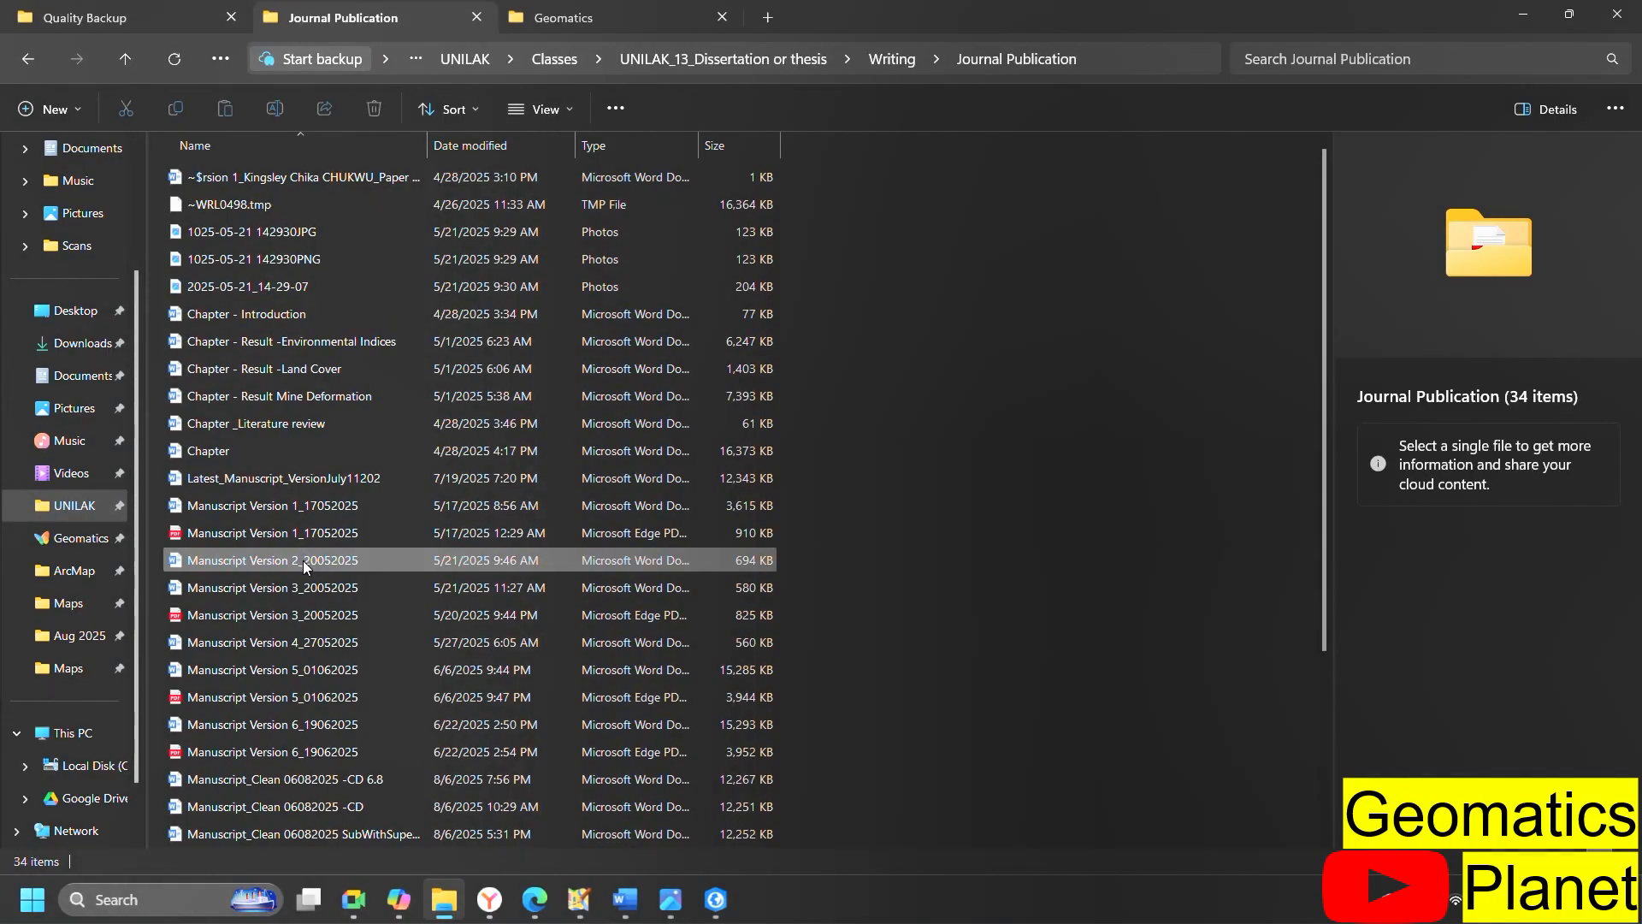
pyautogui.scroll(-3, 309, 564)
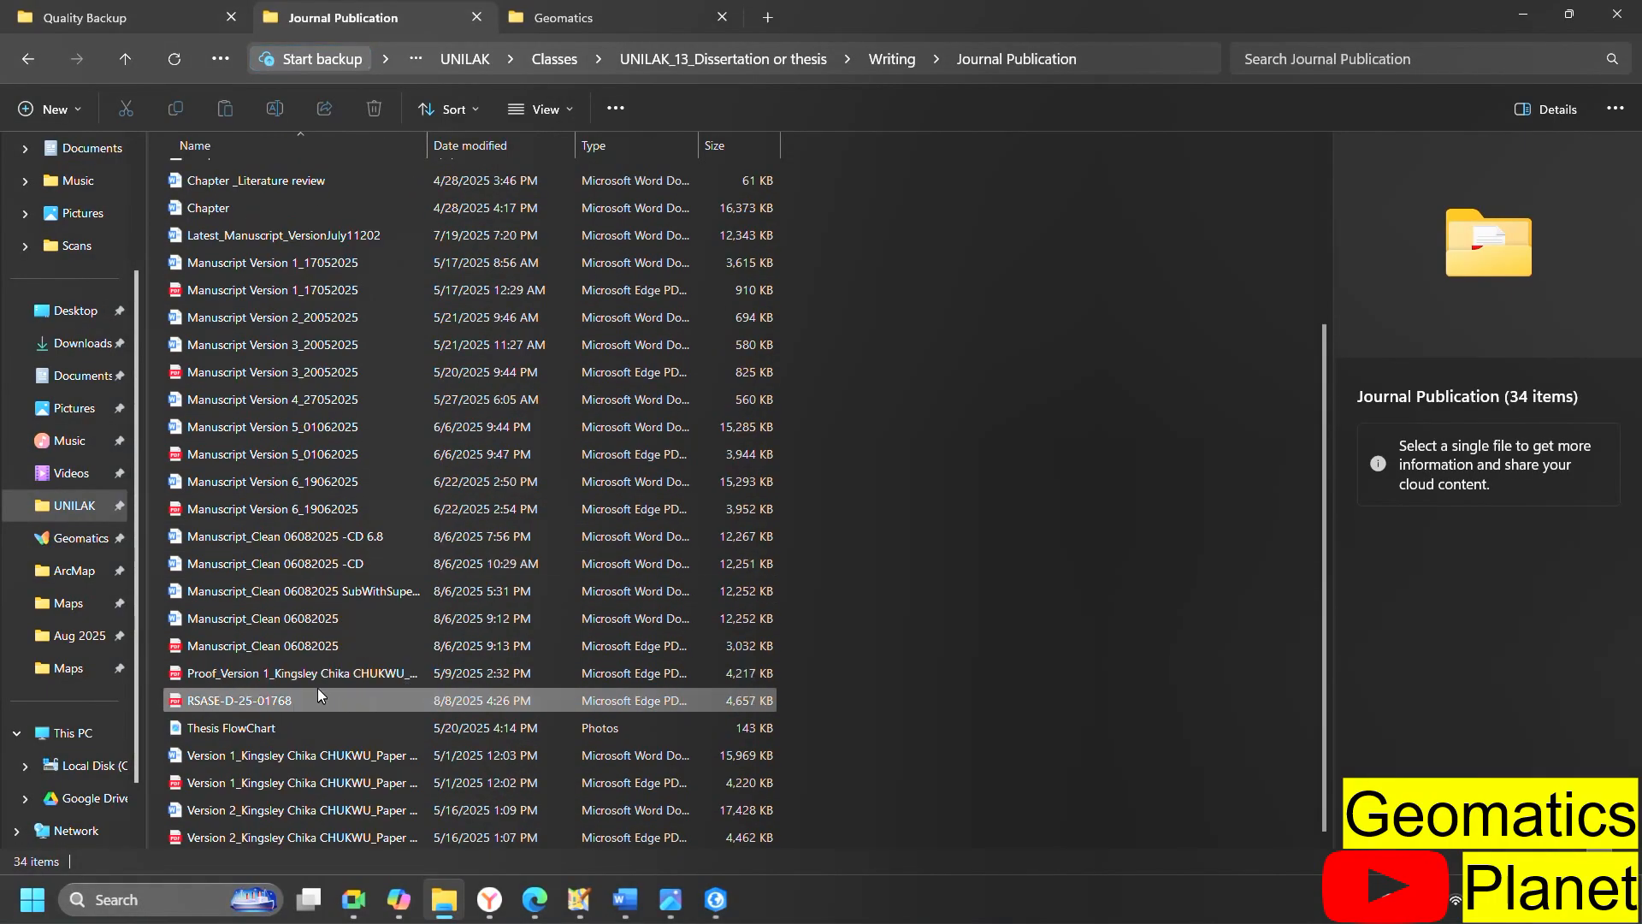
pyautogui.doubleClick(325, 648)
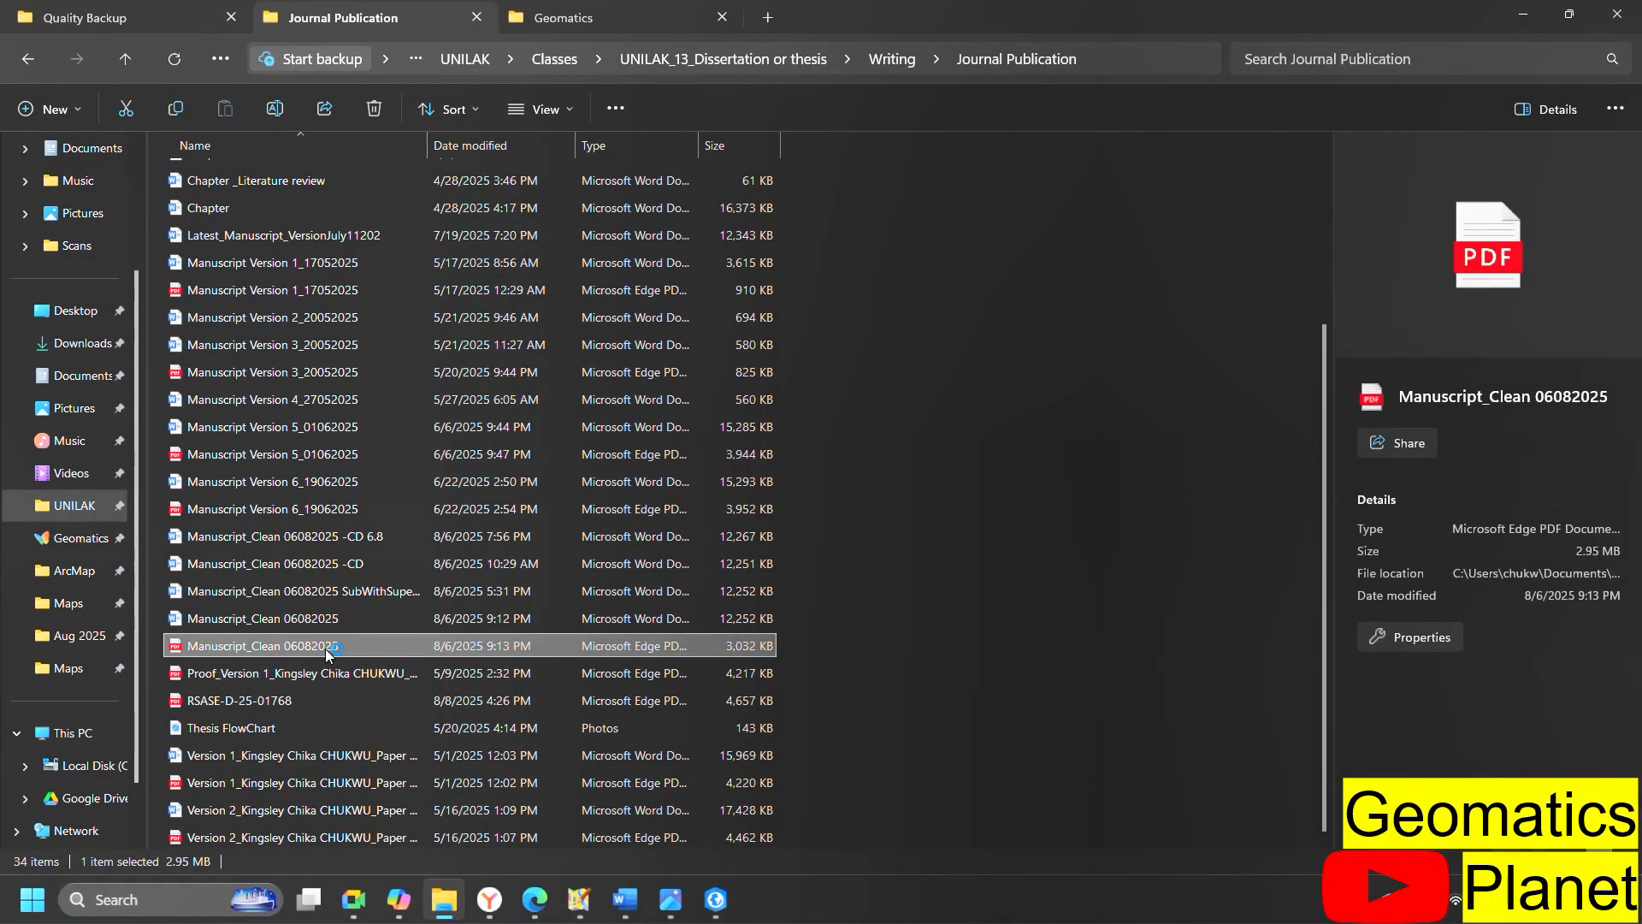
# Find Figure 1 in the manuscript and enlarge it to examine the four-panel study area map layout
pyautogui.scroll(-20, 672, 506)
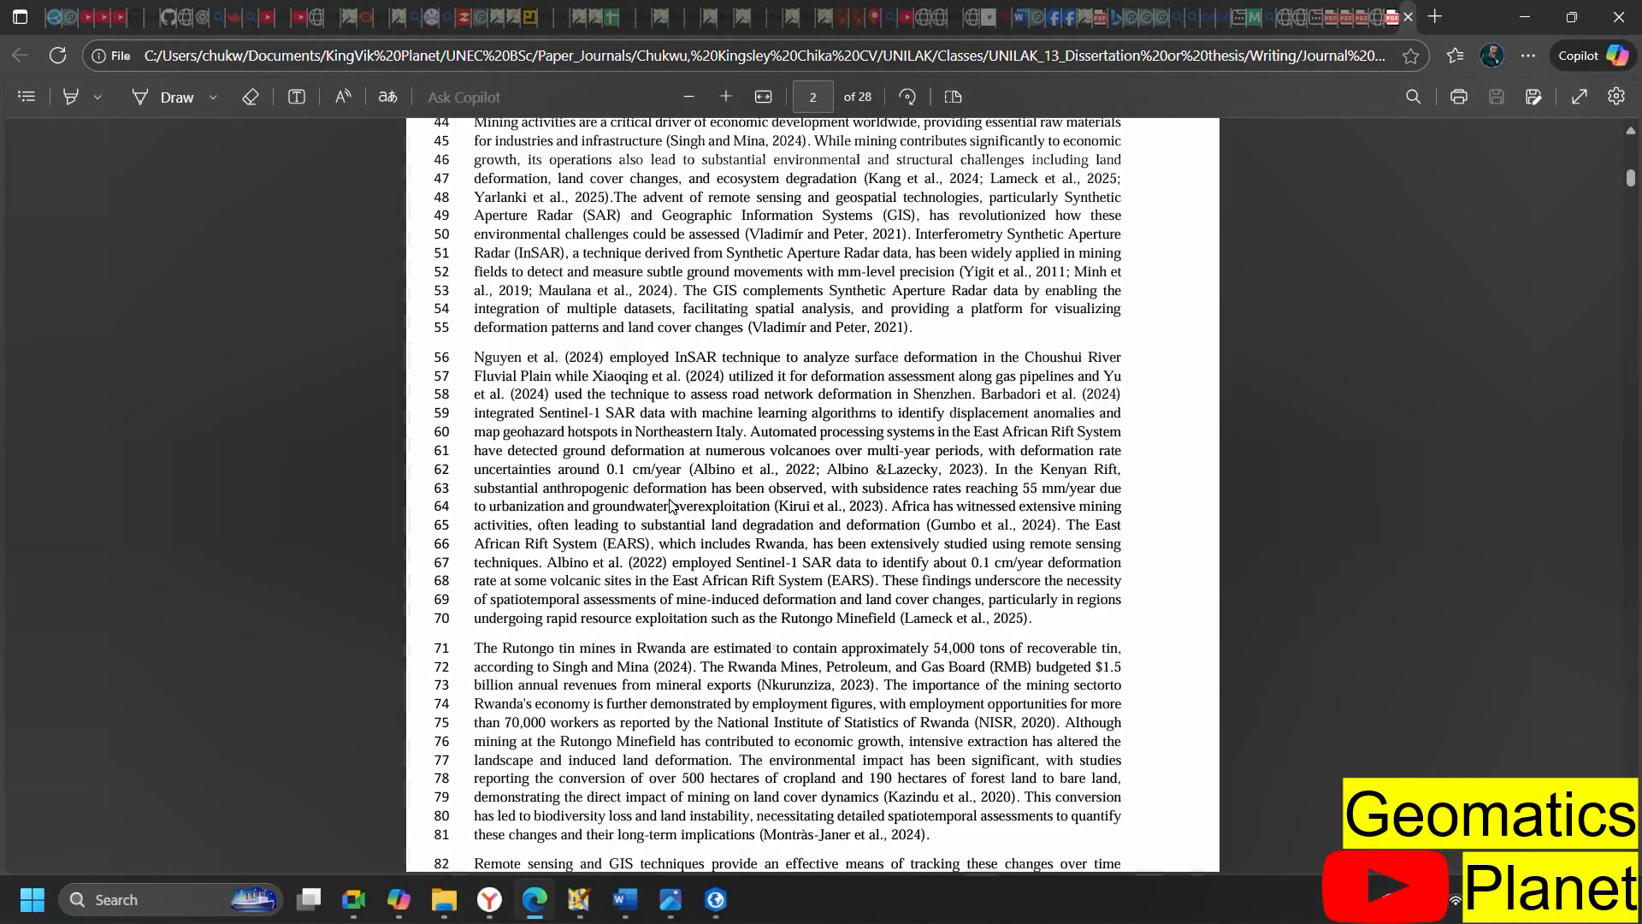
pyautogui.scroll(5, 669, 506)
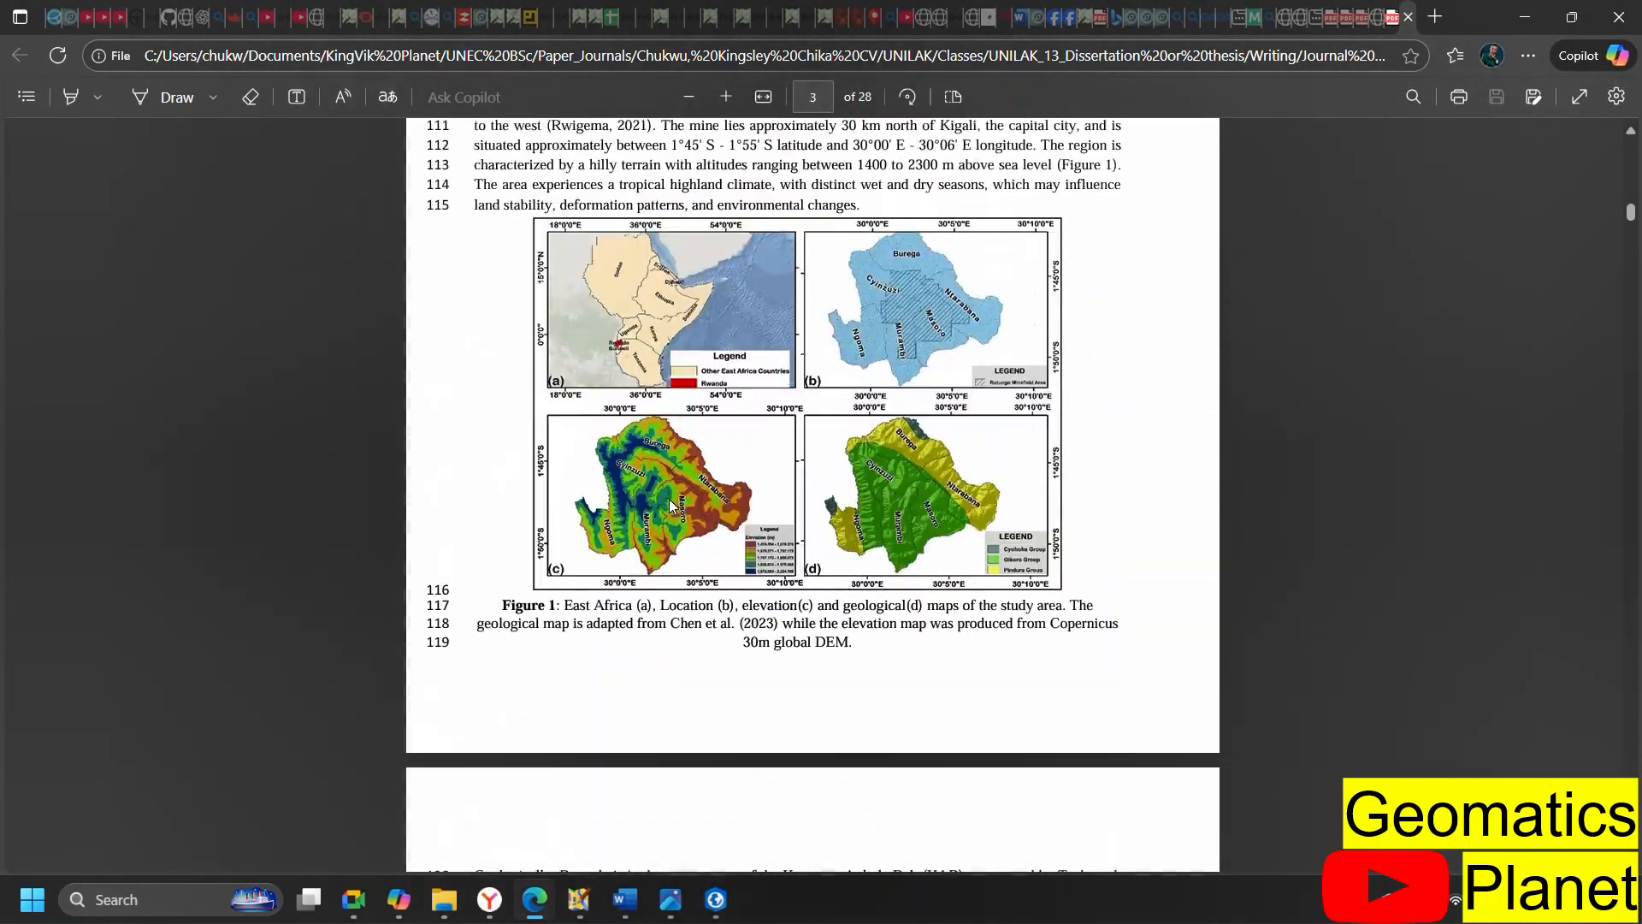
pyautogui.scroll(2, 864, 639)
pyautogui.scroll(5, 863, 638)
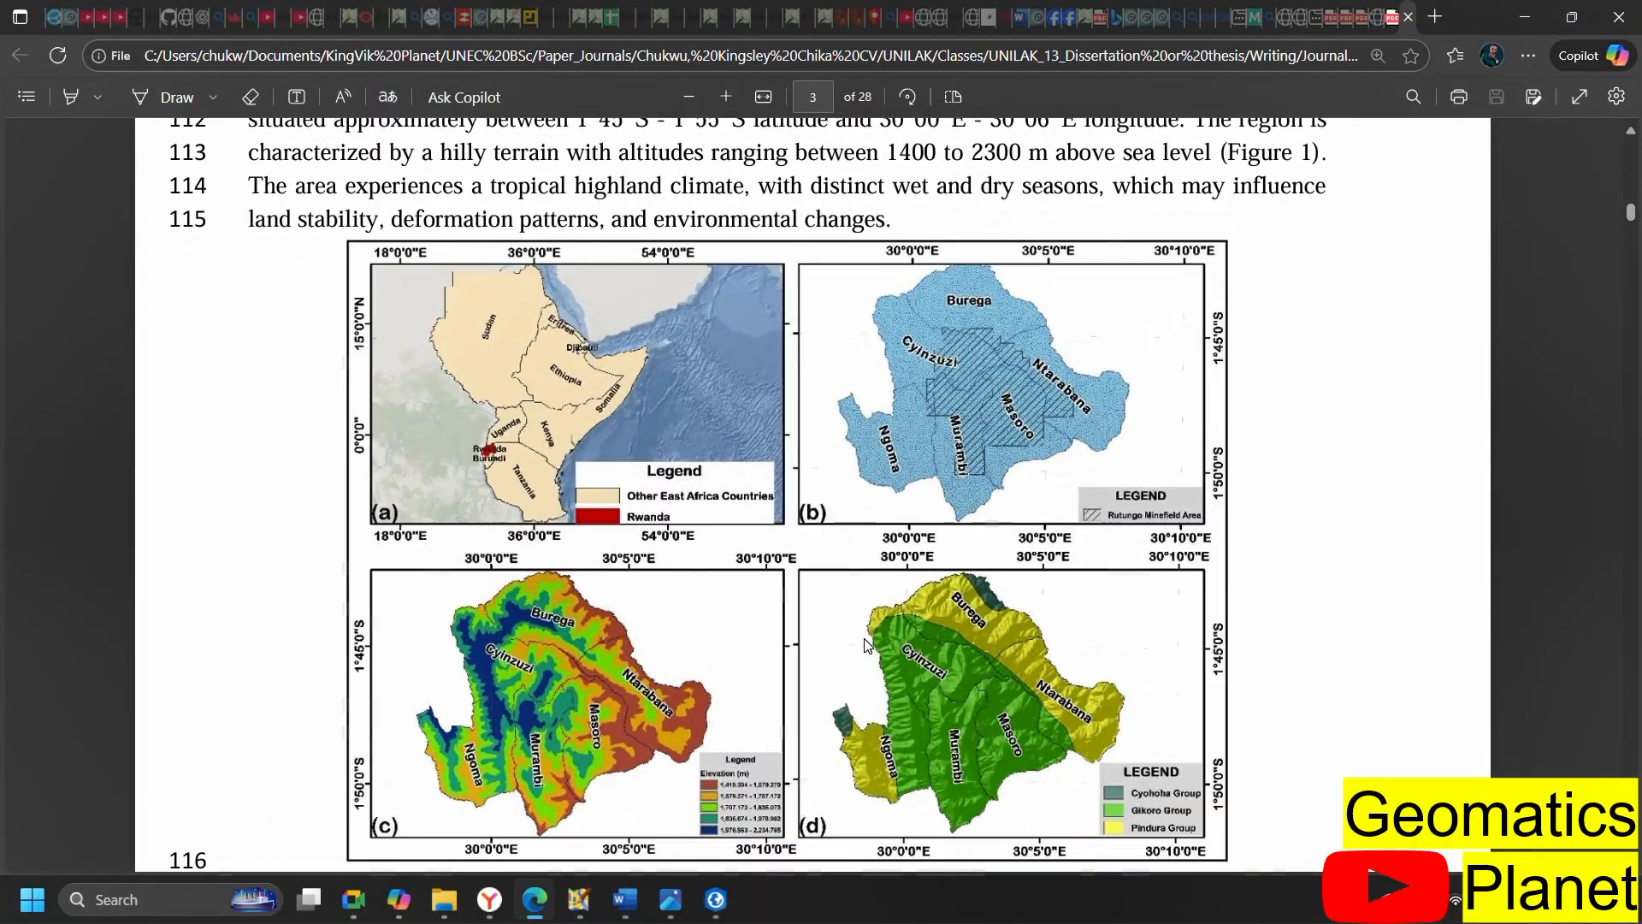
pyautogui.scroll(-5, 864, 638)
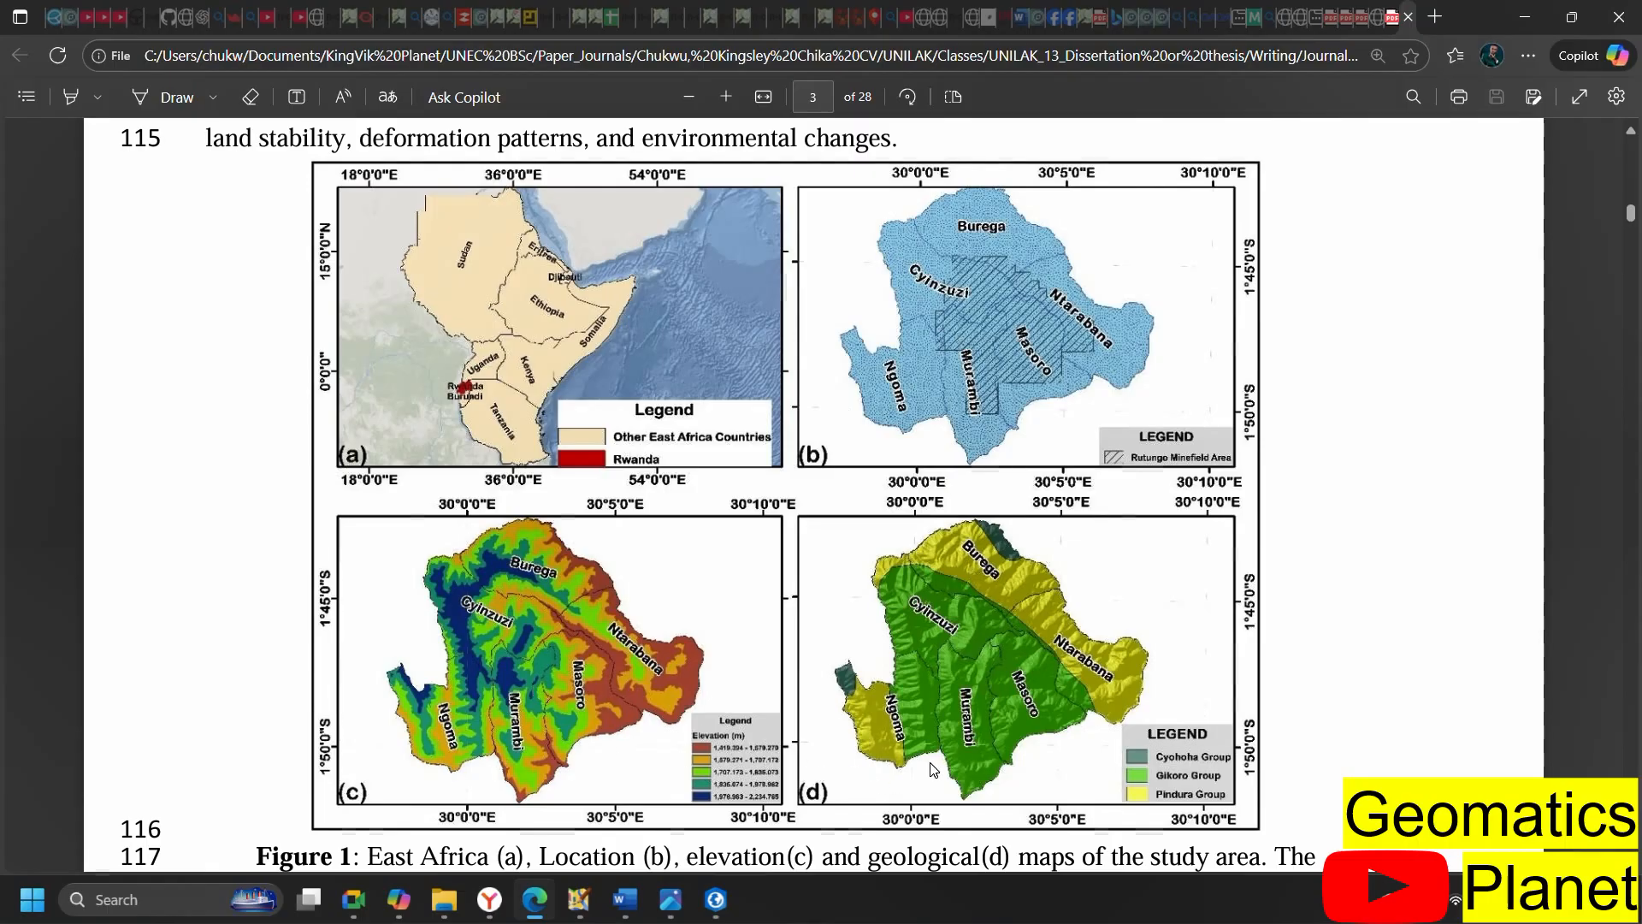
# Finish examining Figure 1, switch to ArcGIS Pro and open the export settings of the Rwanda Health layout
pyautogui.scroll(-1, 932, 767)
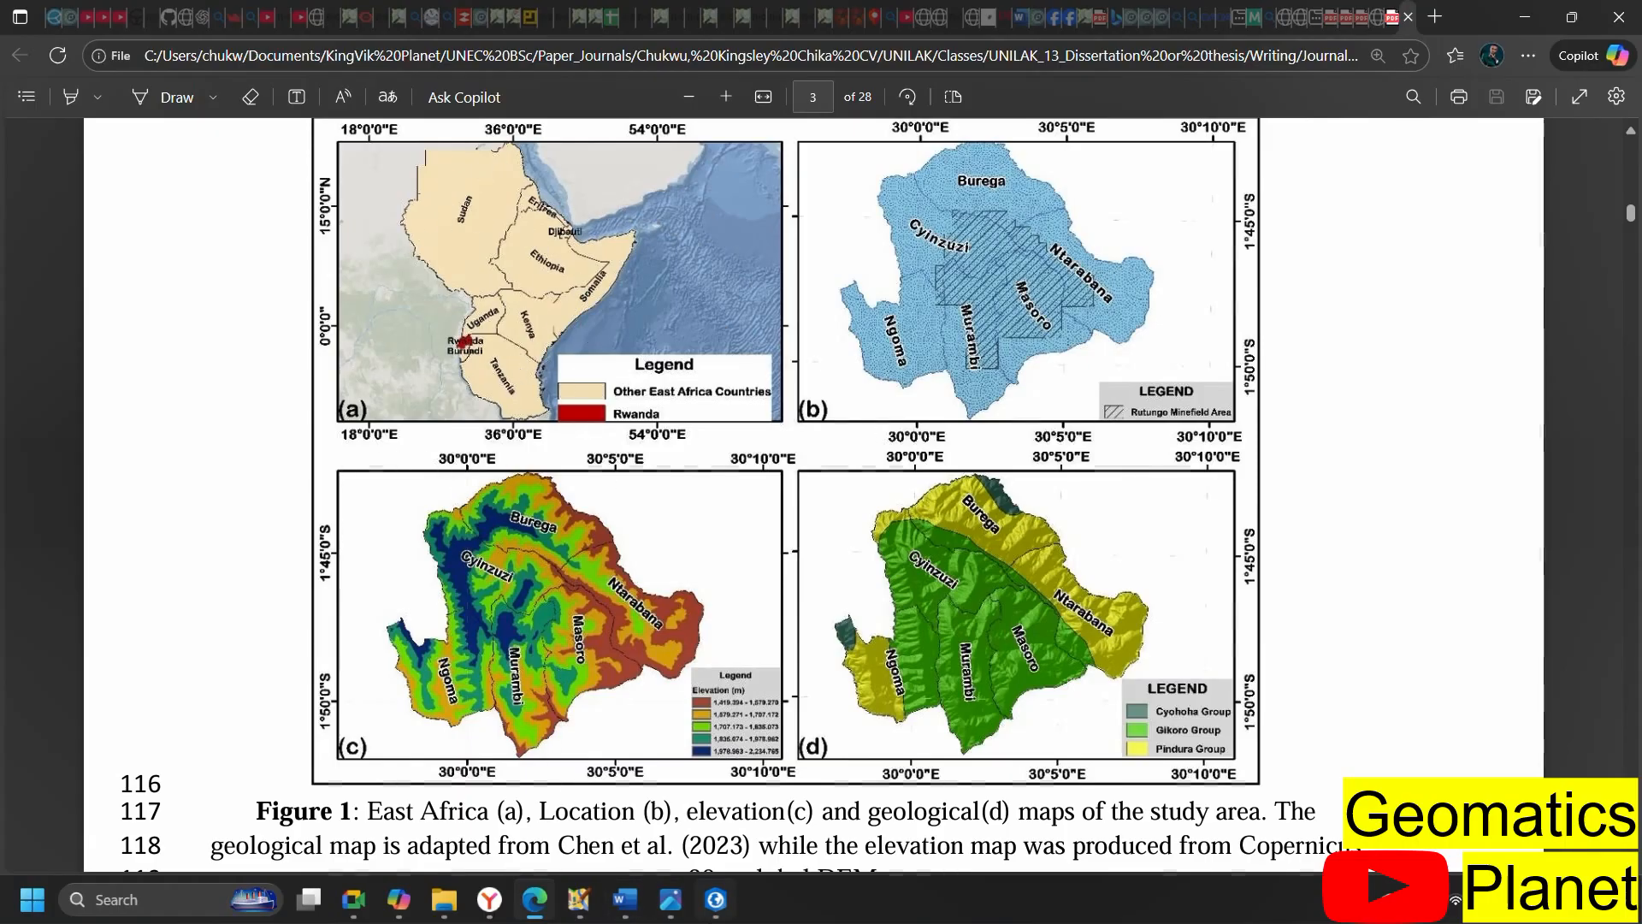
pyautogui.moveTo(596, 897)
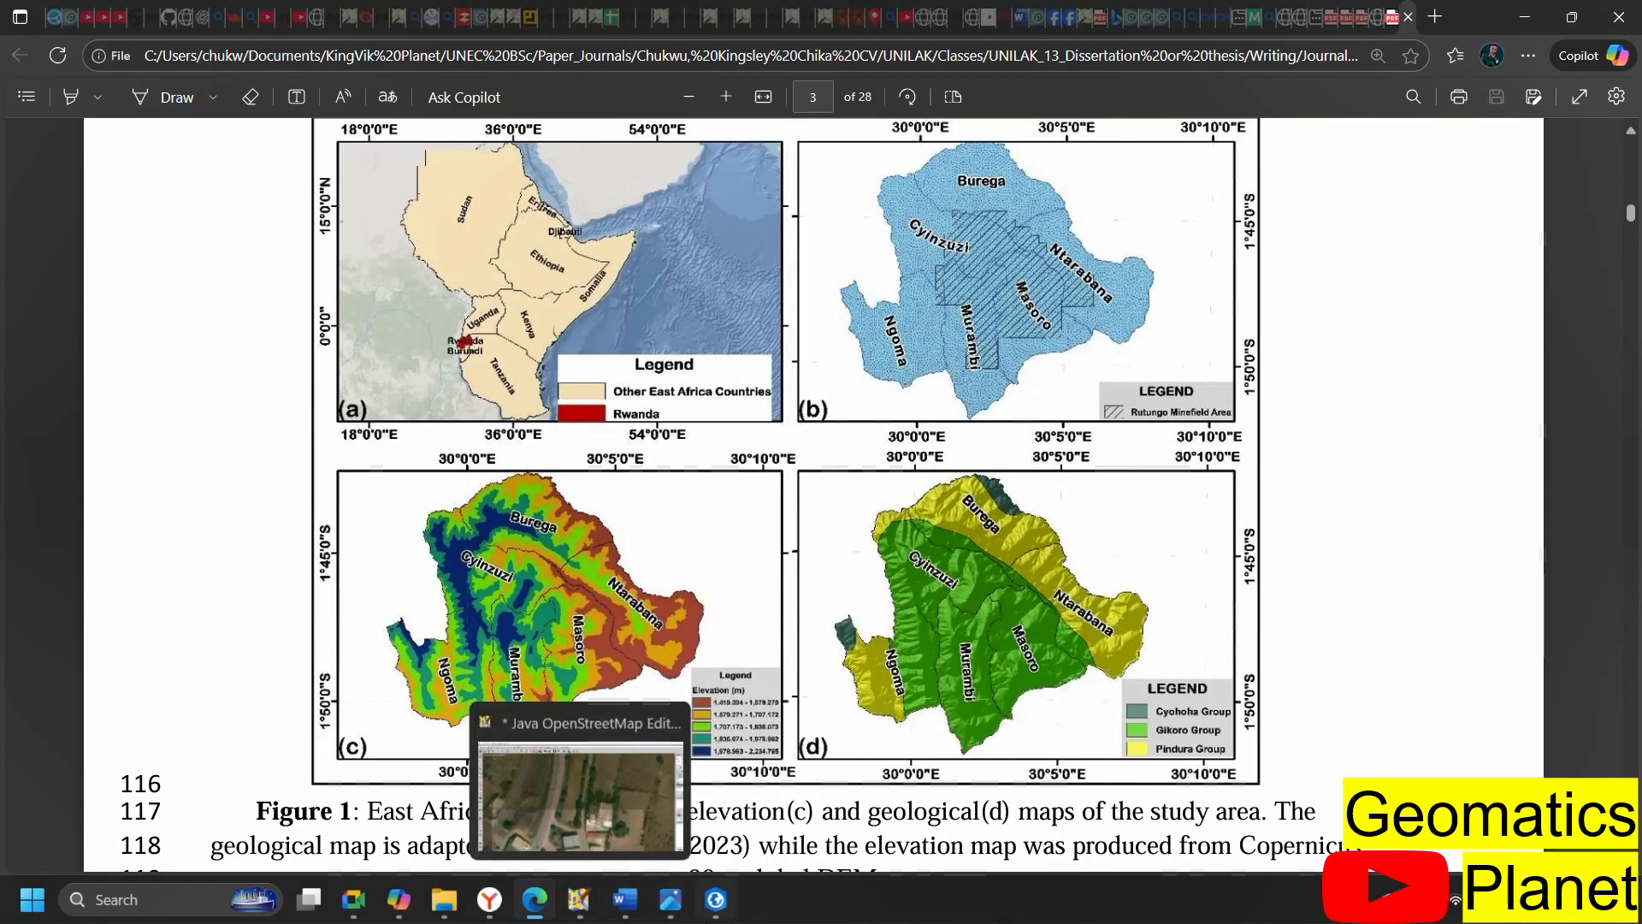
pyautogui.click(715, 899)
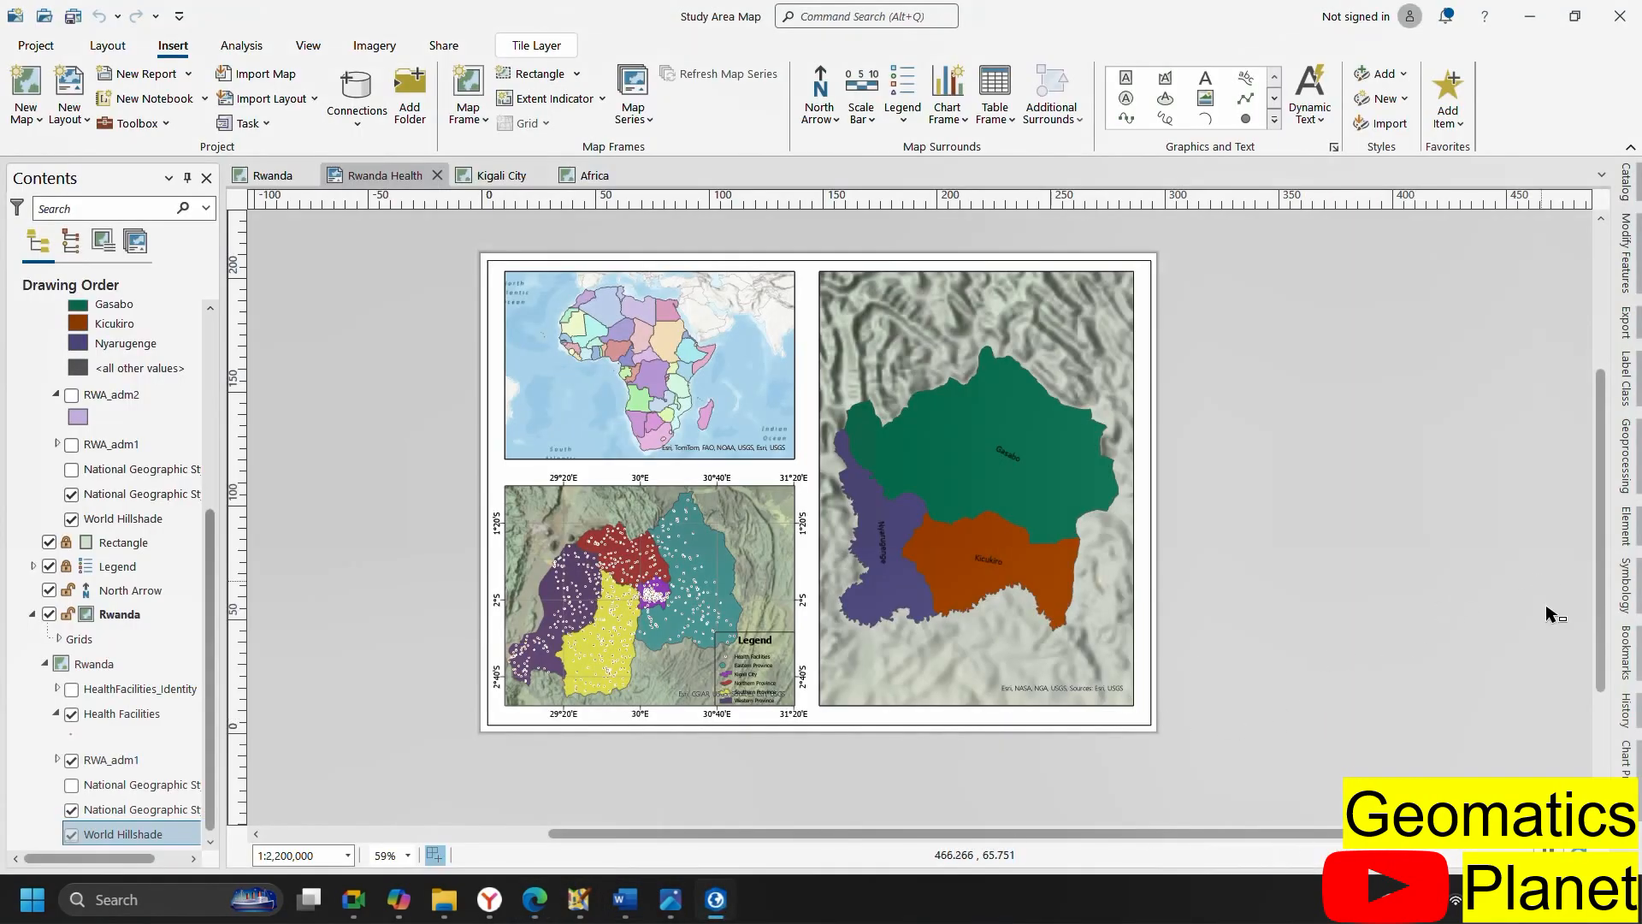
pyautogui.click(1624, 329)
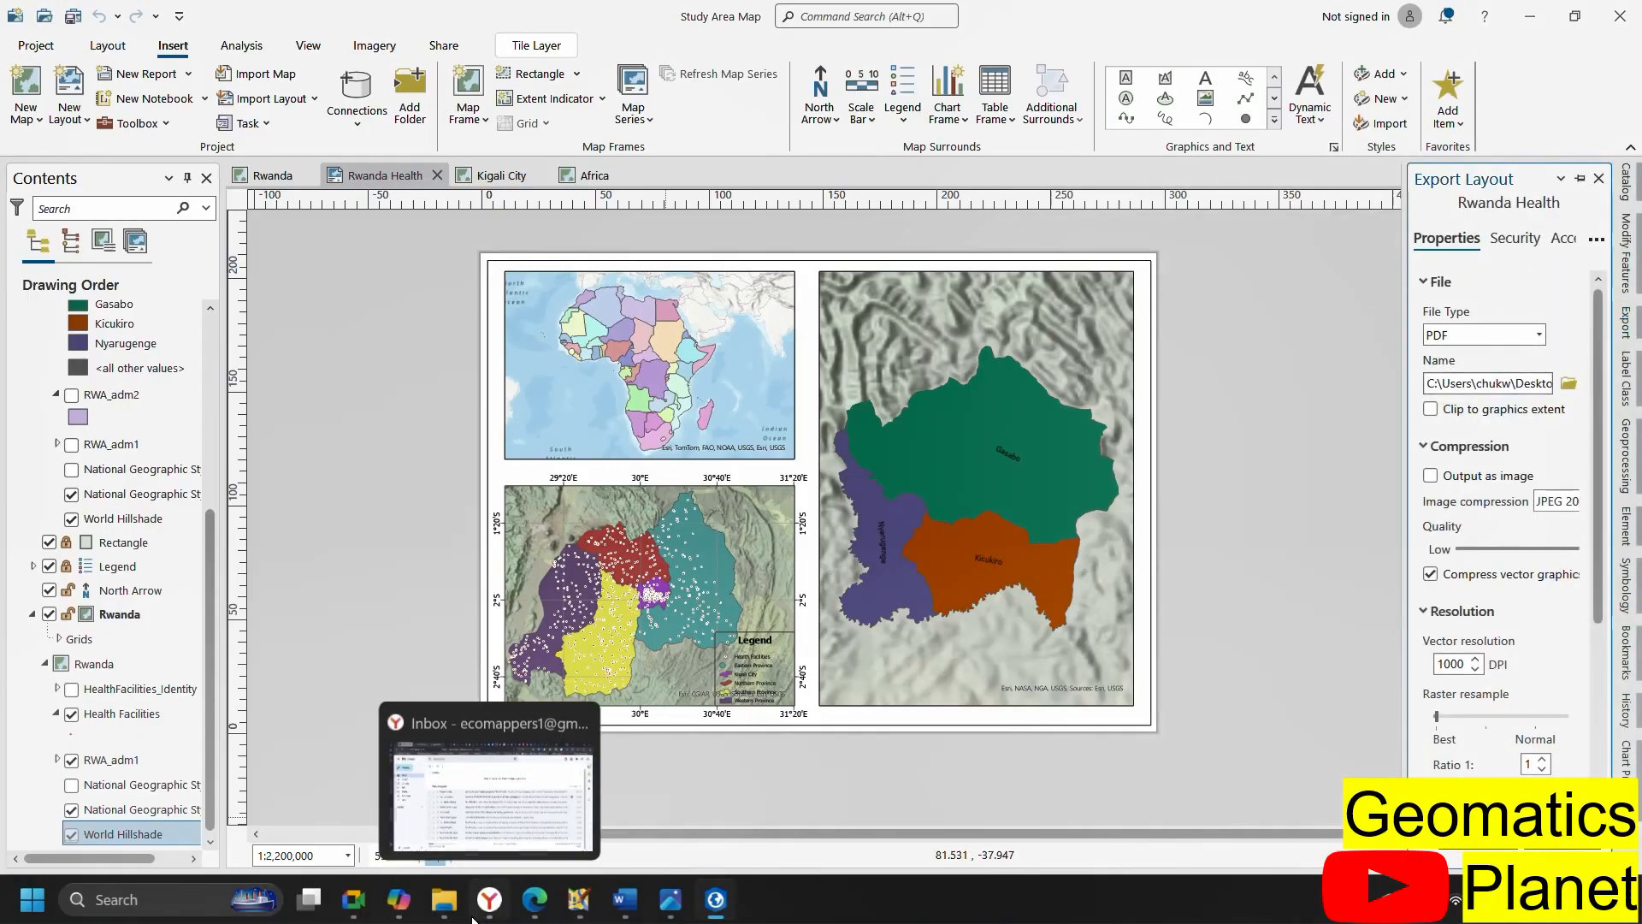
# Switch to File Explorer, look through the Desktop's Bae System folder, and open the StudyArea PDF from the recent files
pyautogui.click(445, 913)
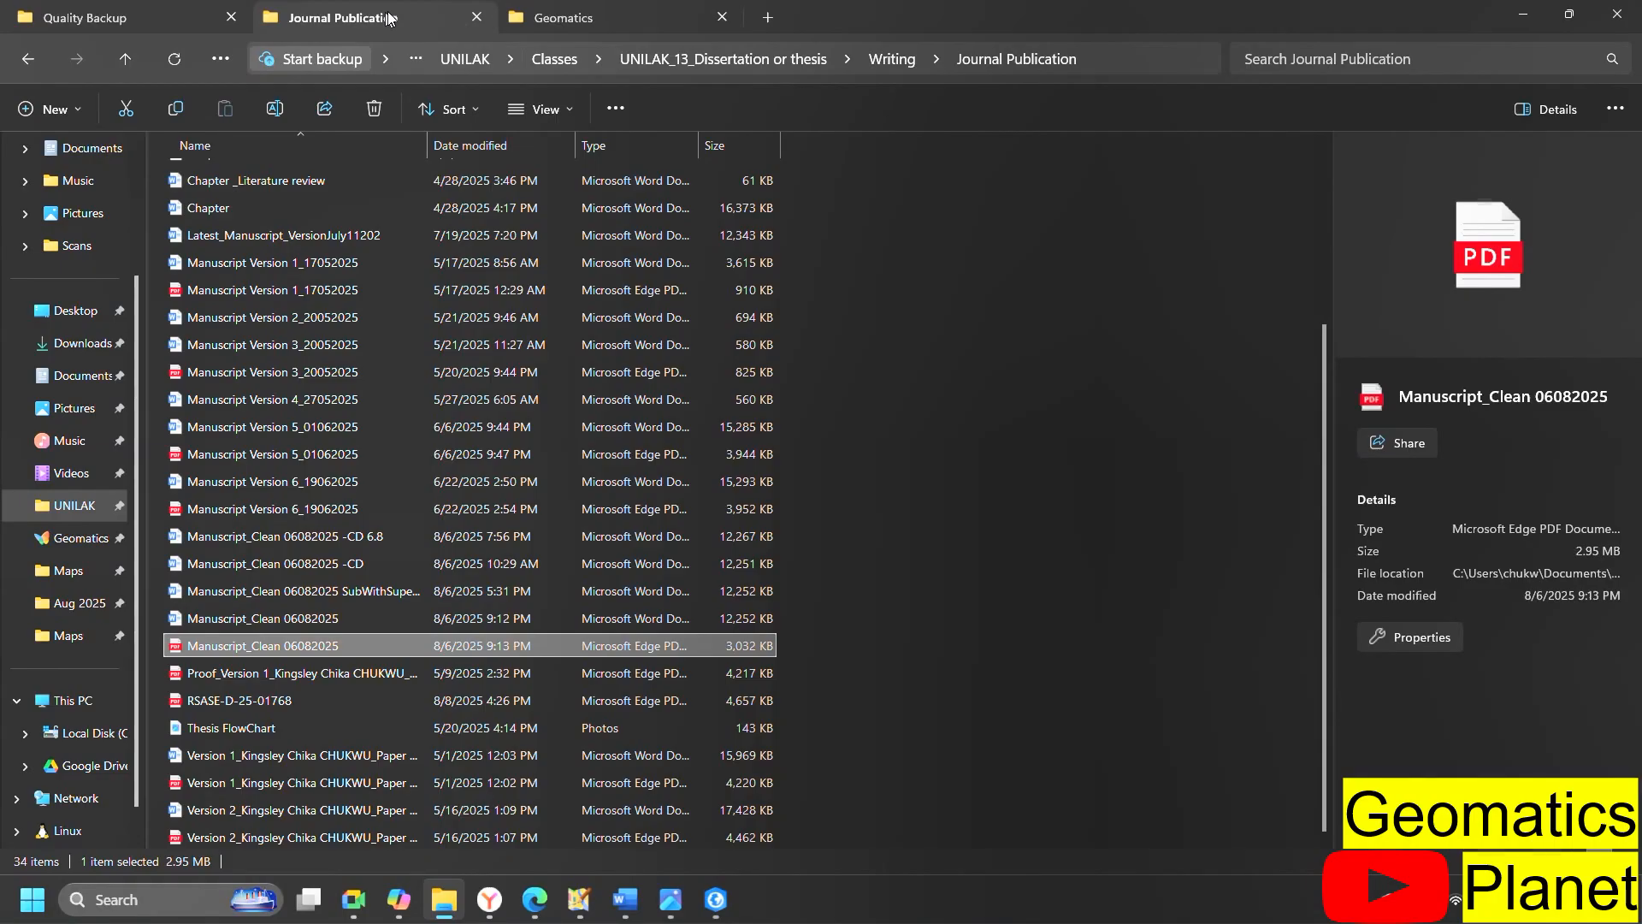
pyautogui.click(68, 312)
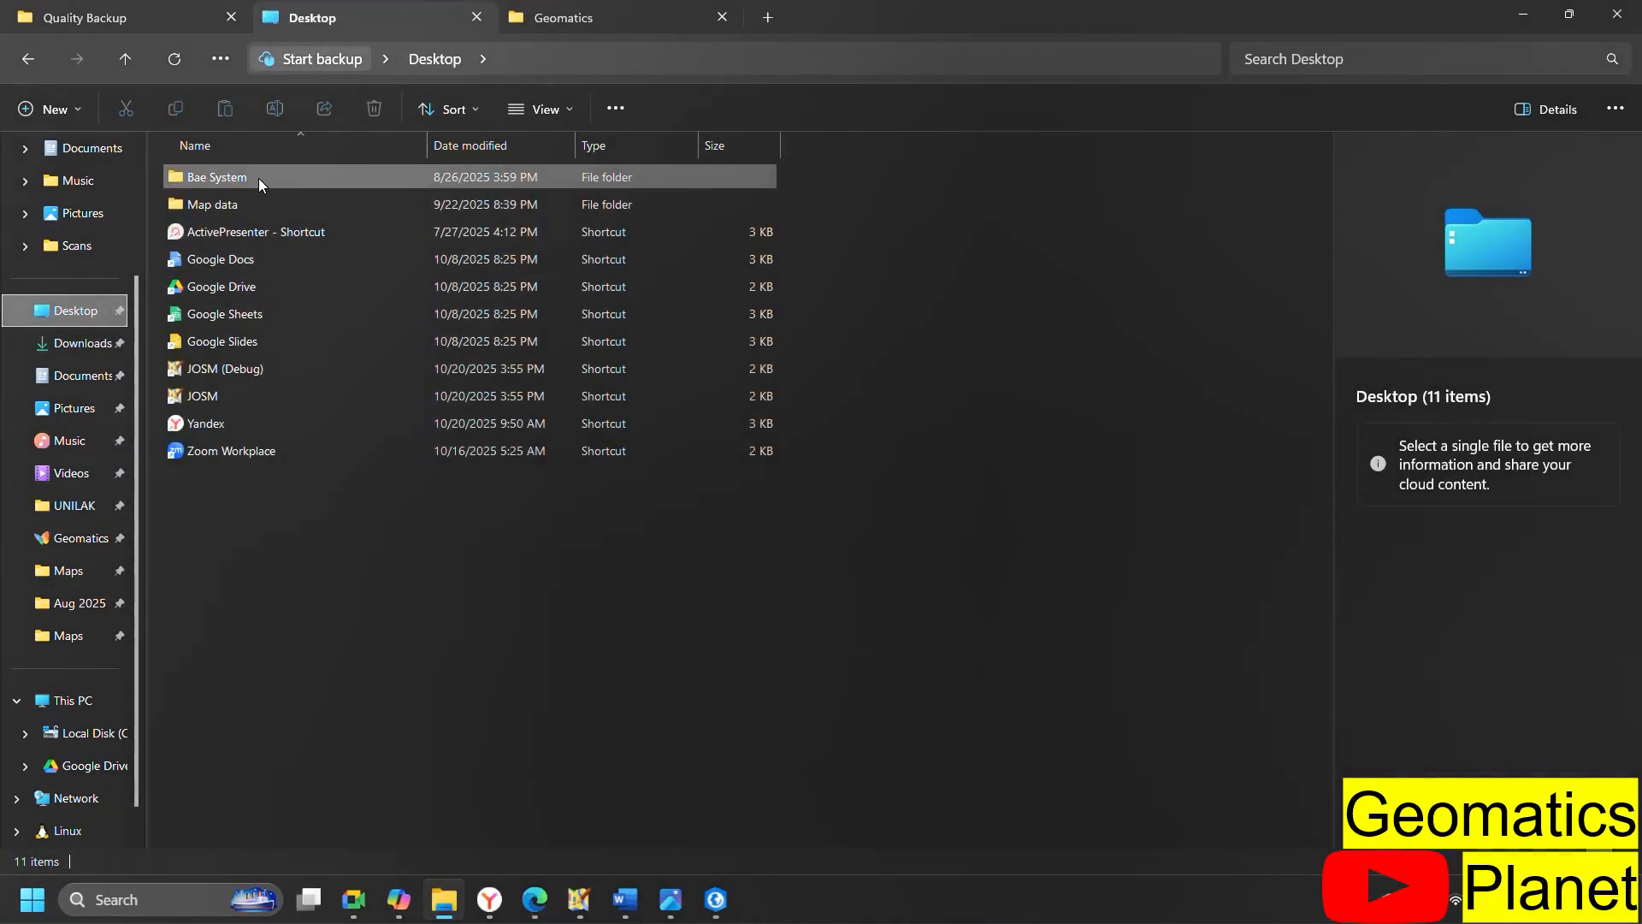
pyautogui.doubleClick(258, 176)
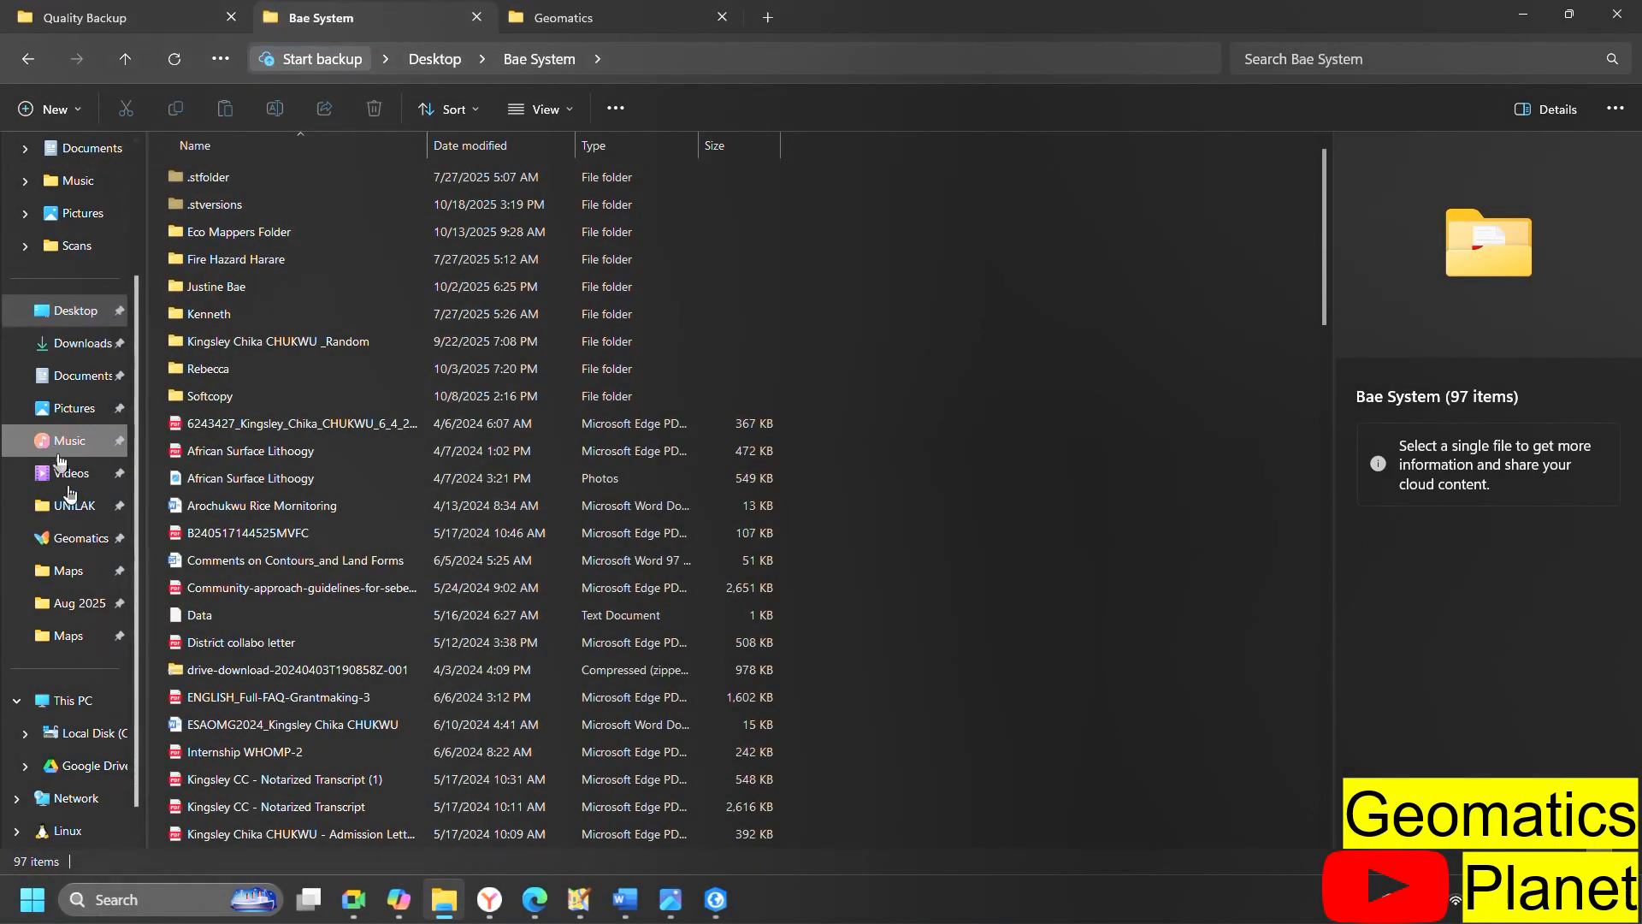
pyautogui.scroll(3, 60, 459)
pyautogui.click(73, 162)
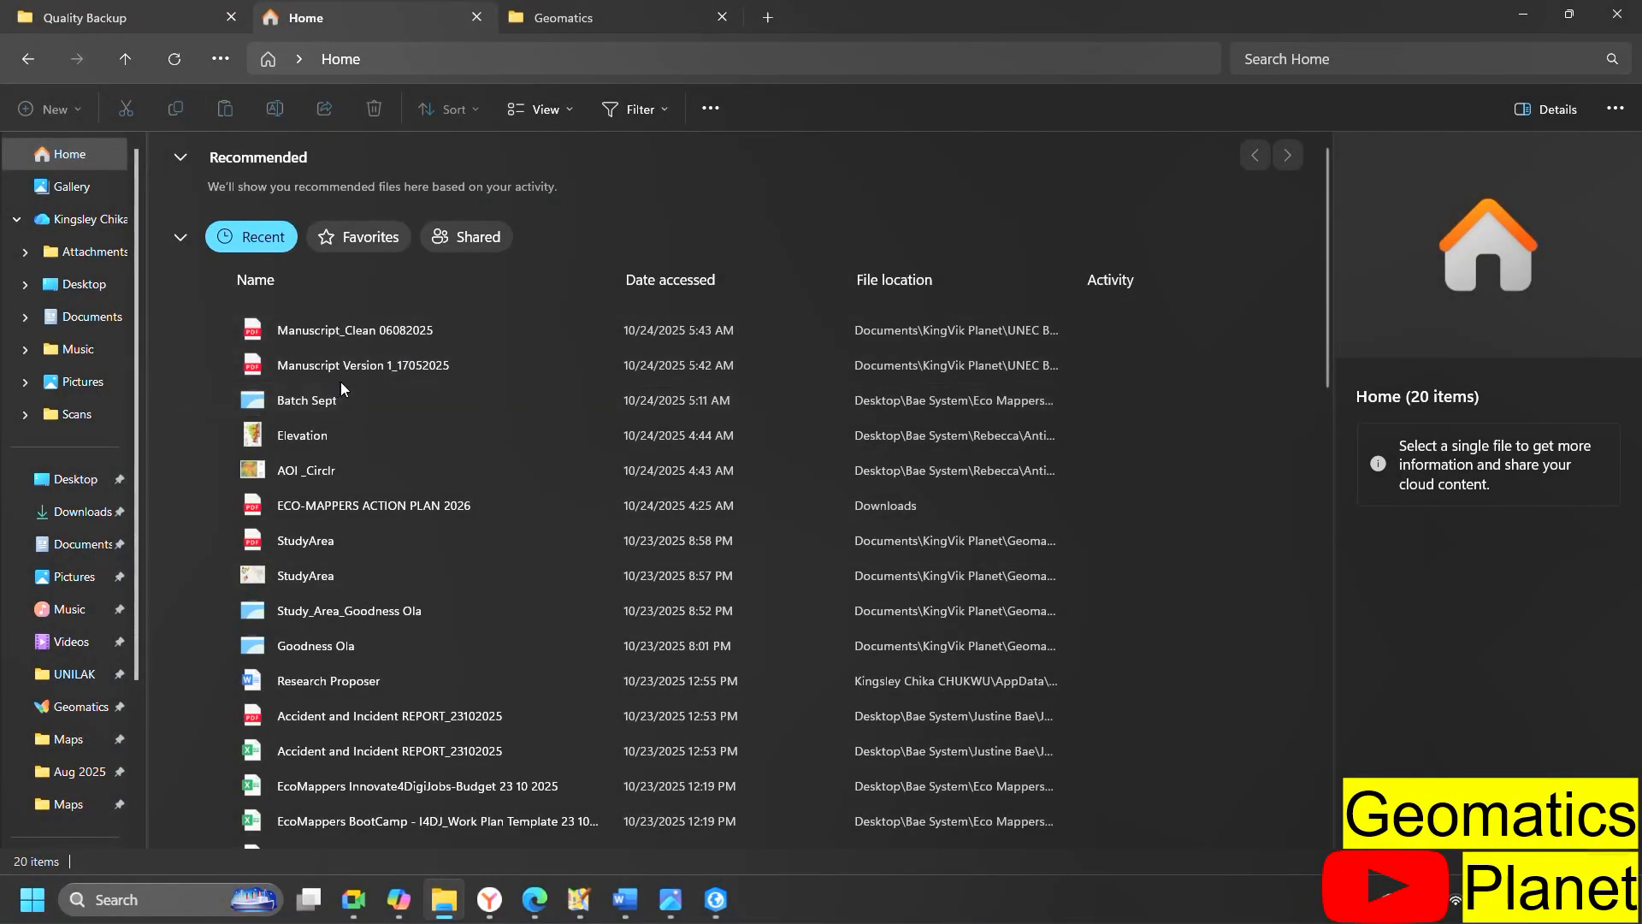
pyautogui.click(395, 542)
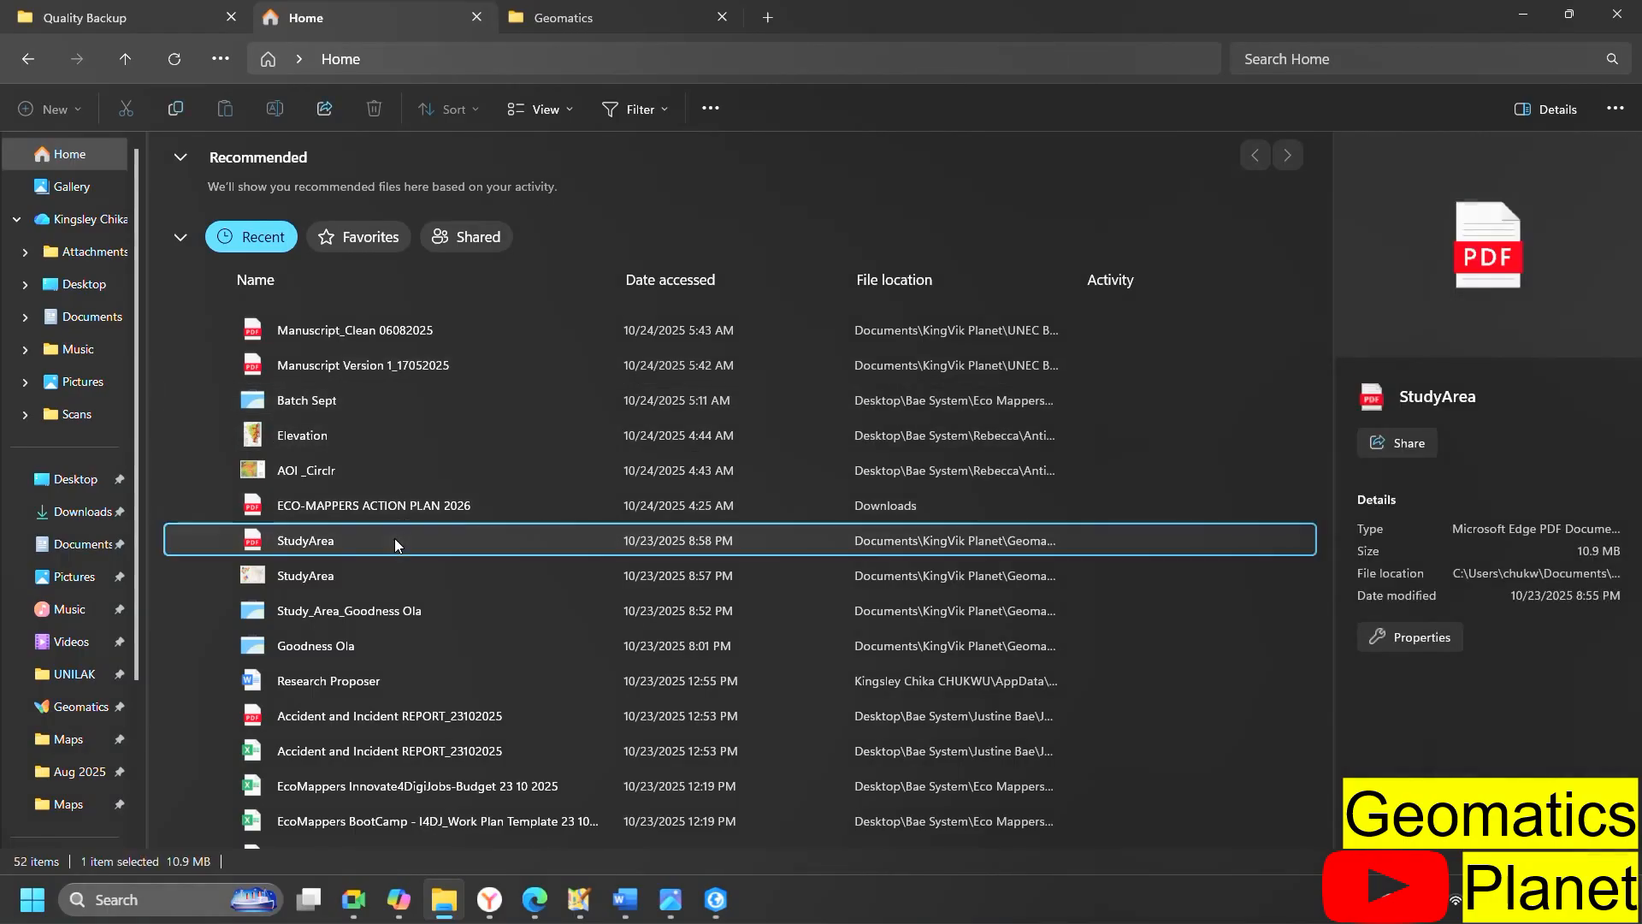
pyautogui.doubleClick(395, 542)
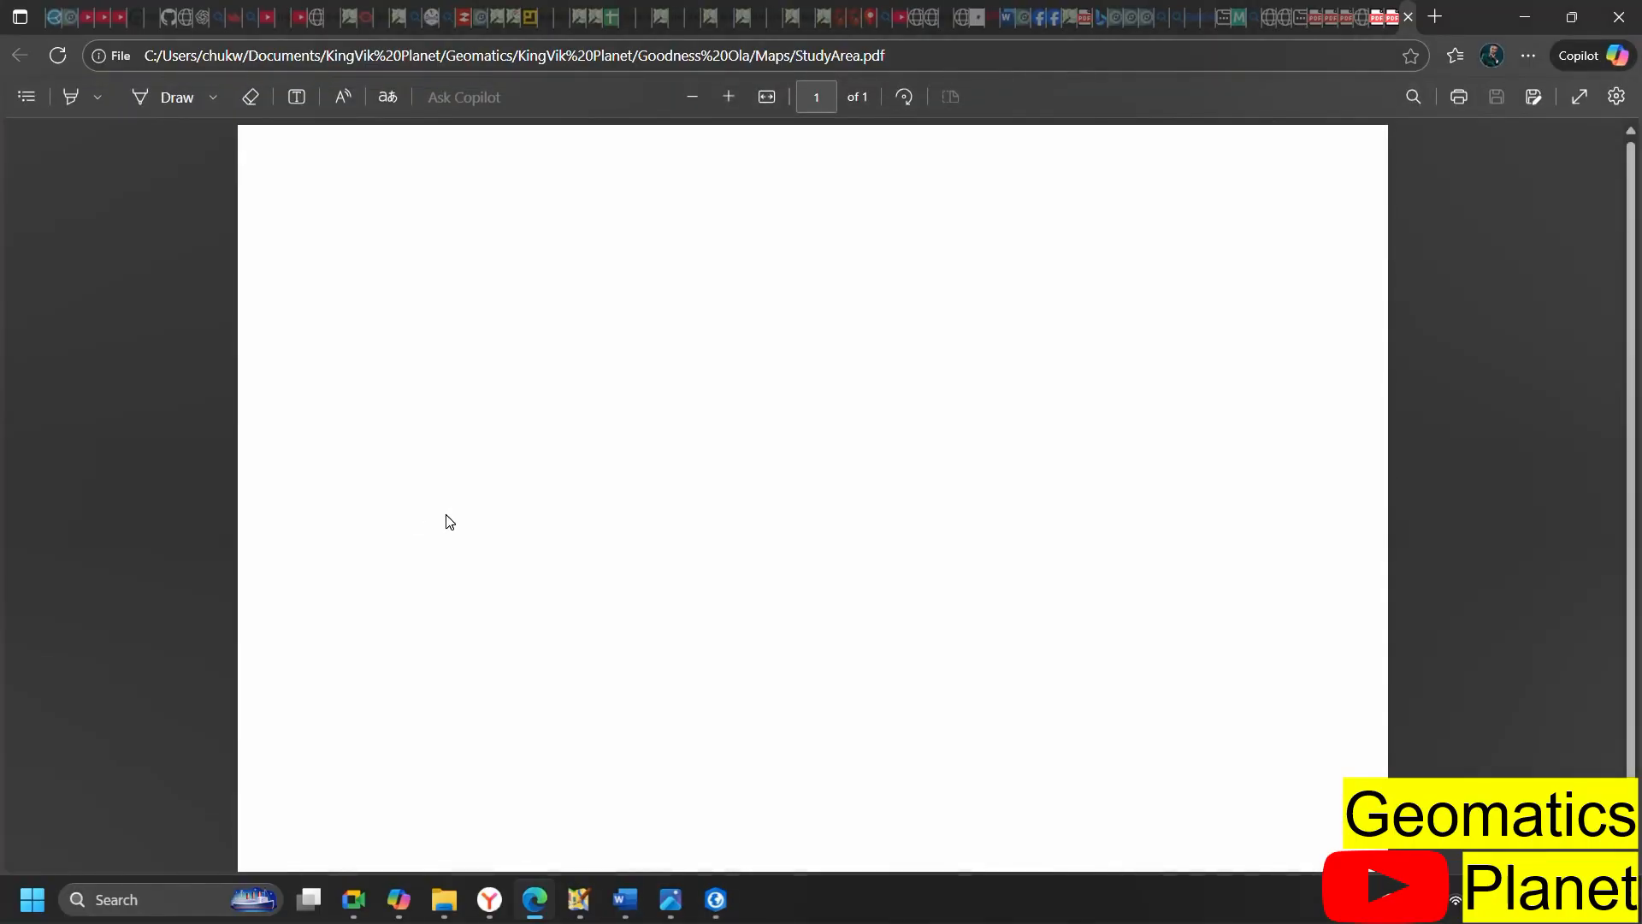
# Return to File Explorer and browse from Desktop\Bae System through Eco Mappers Folder\EcoMapper Internship Training\Batch Sept 2025 to the Map folder
pyautogui.moveTo(444, 914)
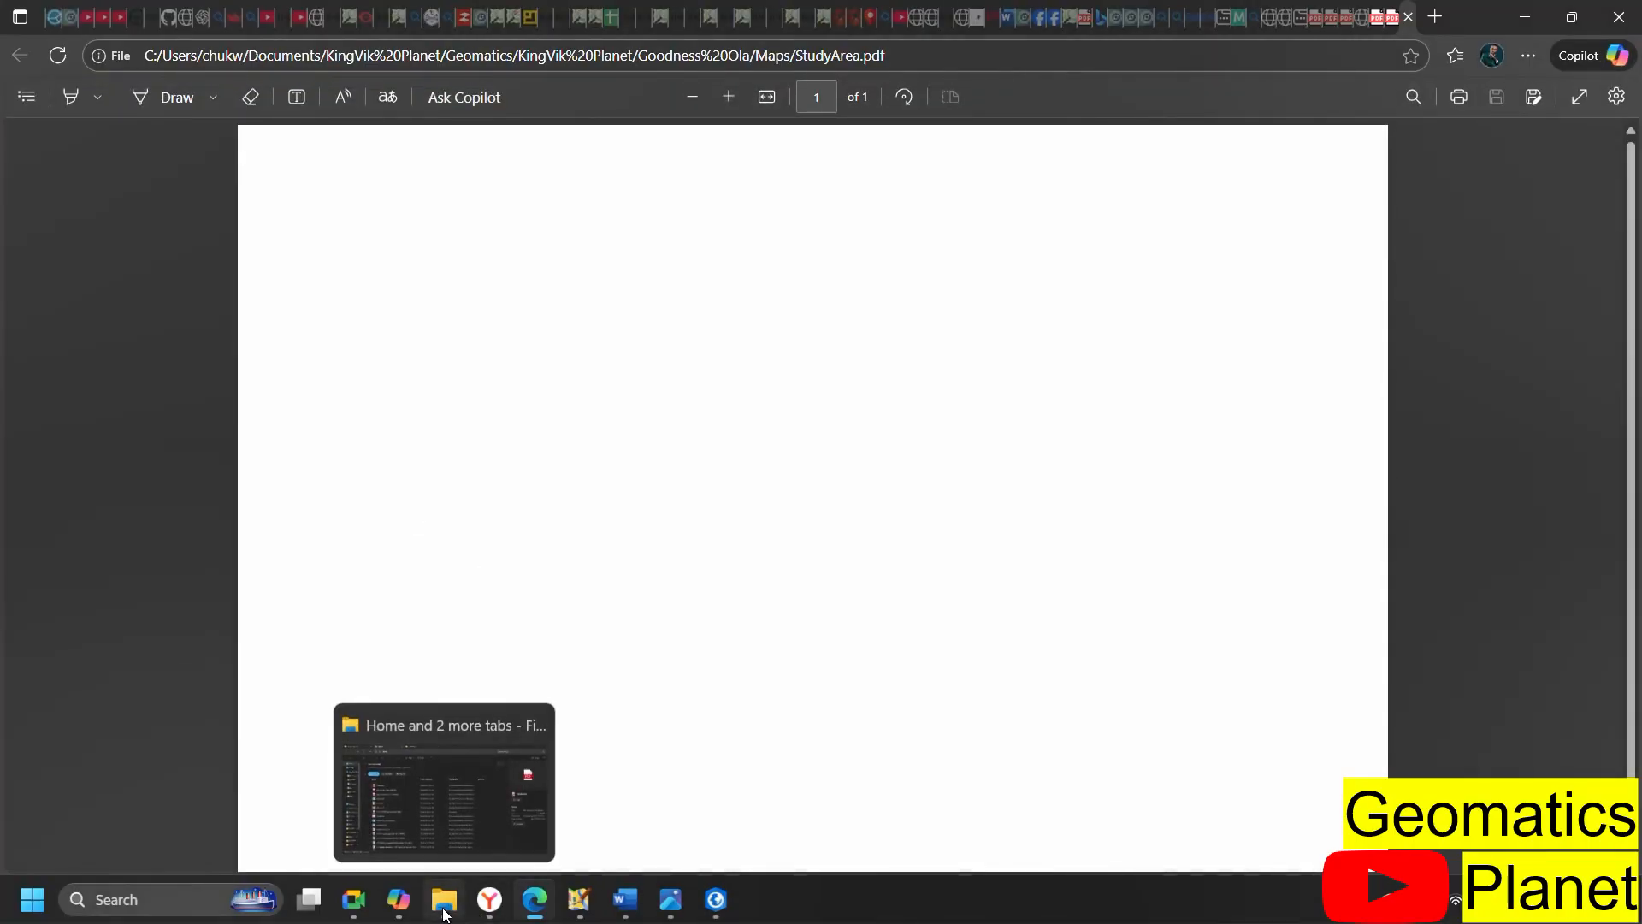
pyautogui.click(389, 774)
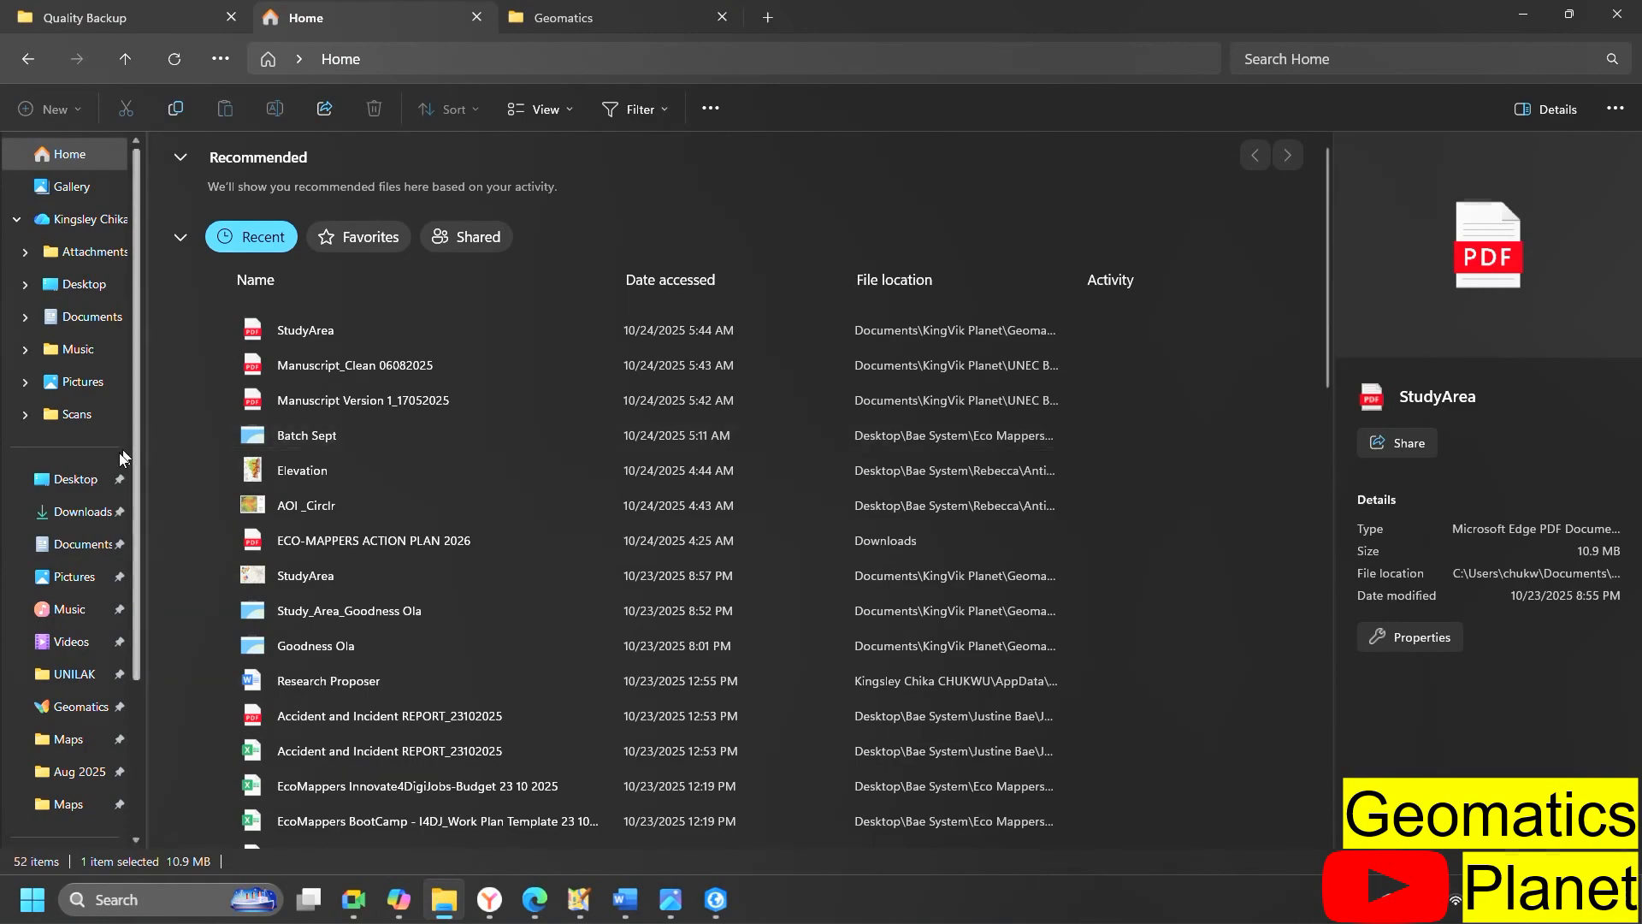
pyautogui.click(72, 479)
pyautogui.doubleClick(224, 174)
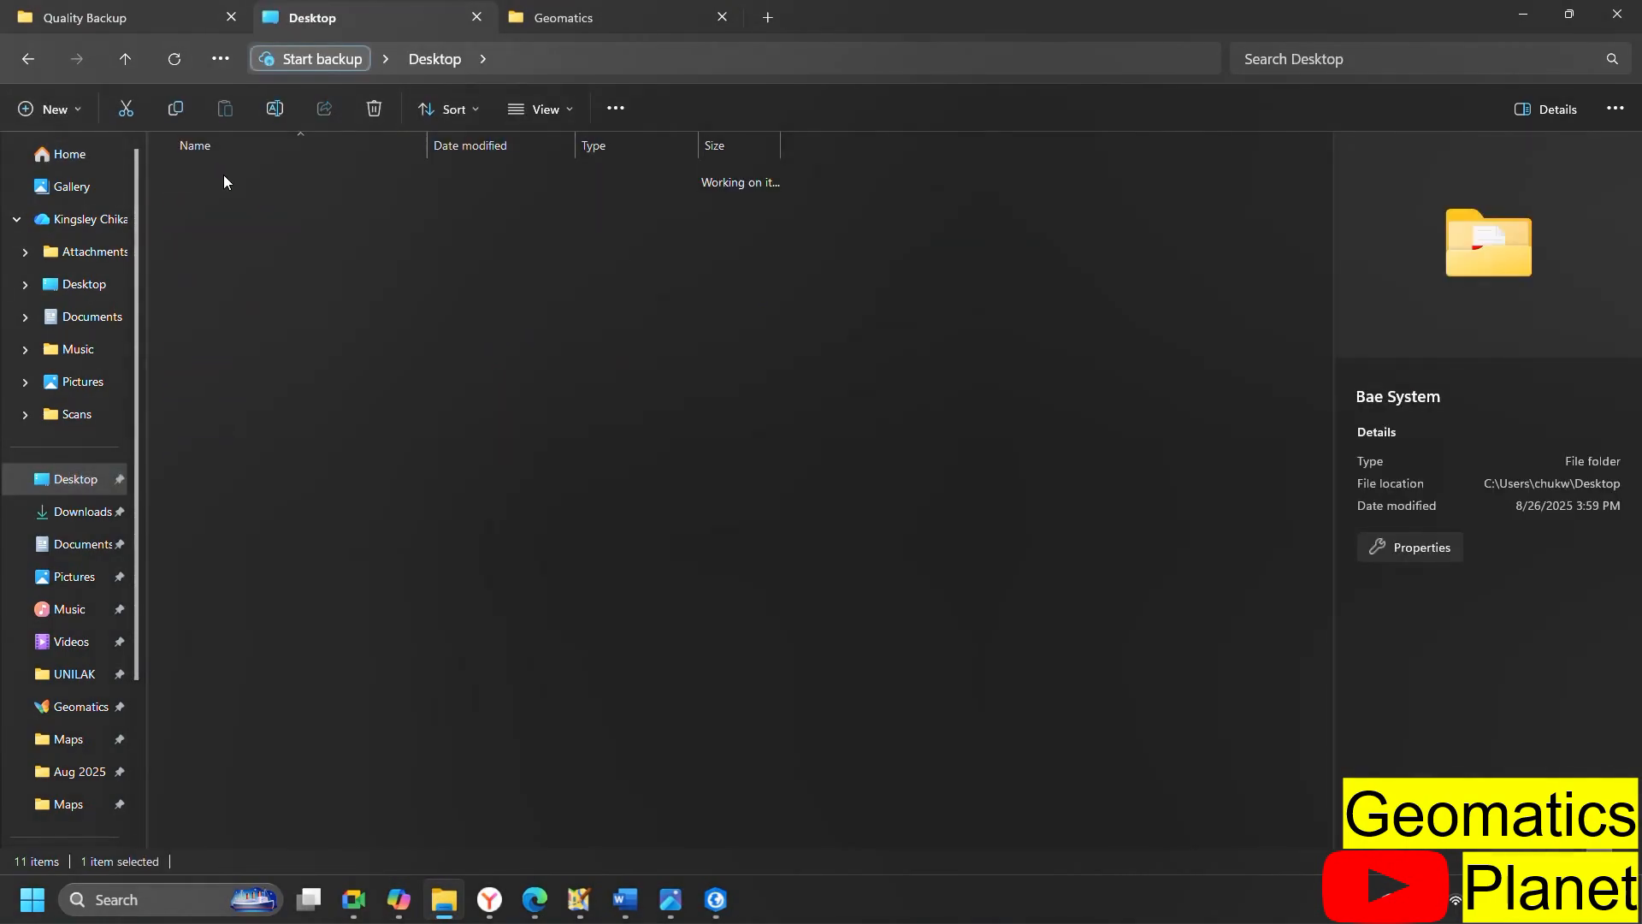
pyautogui.doubleClick(305, 231)
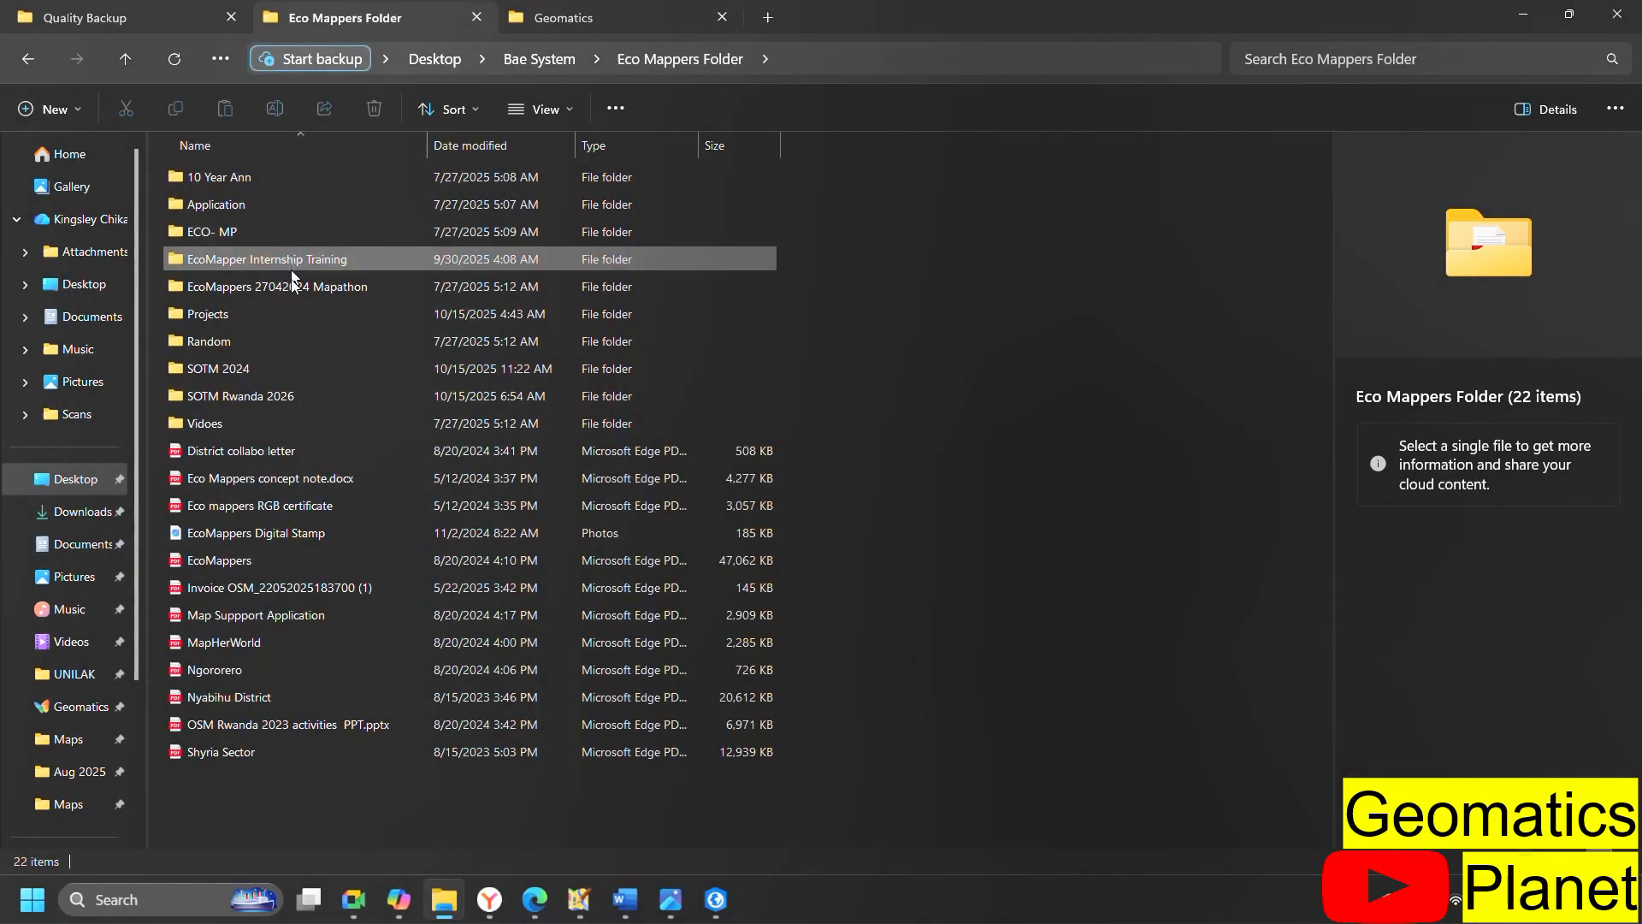
pyautogui.doubleClick(306, 255)
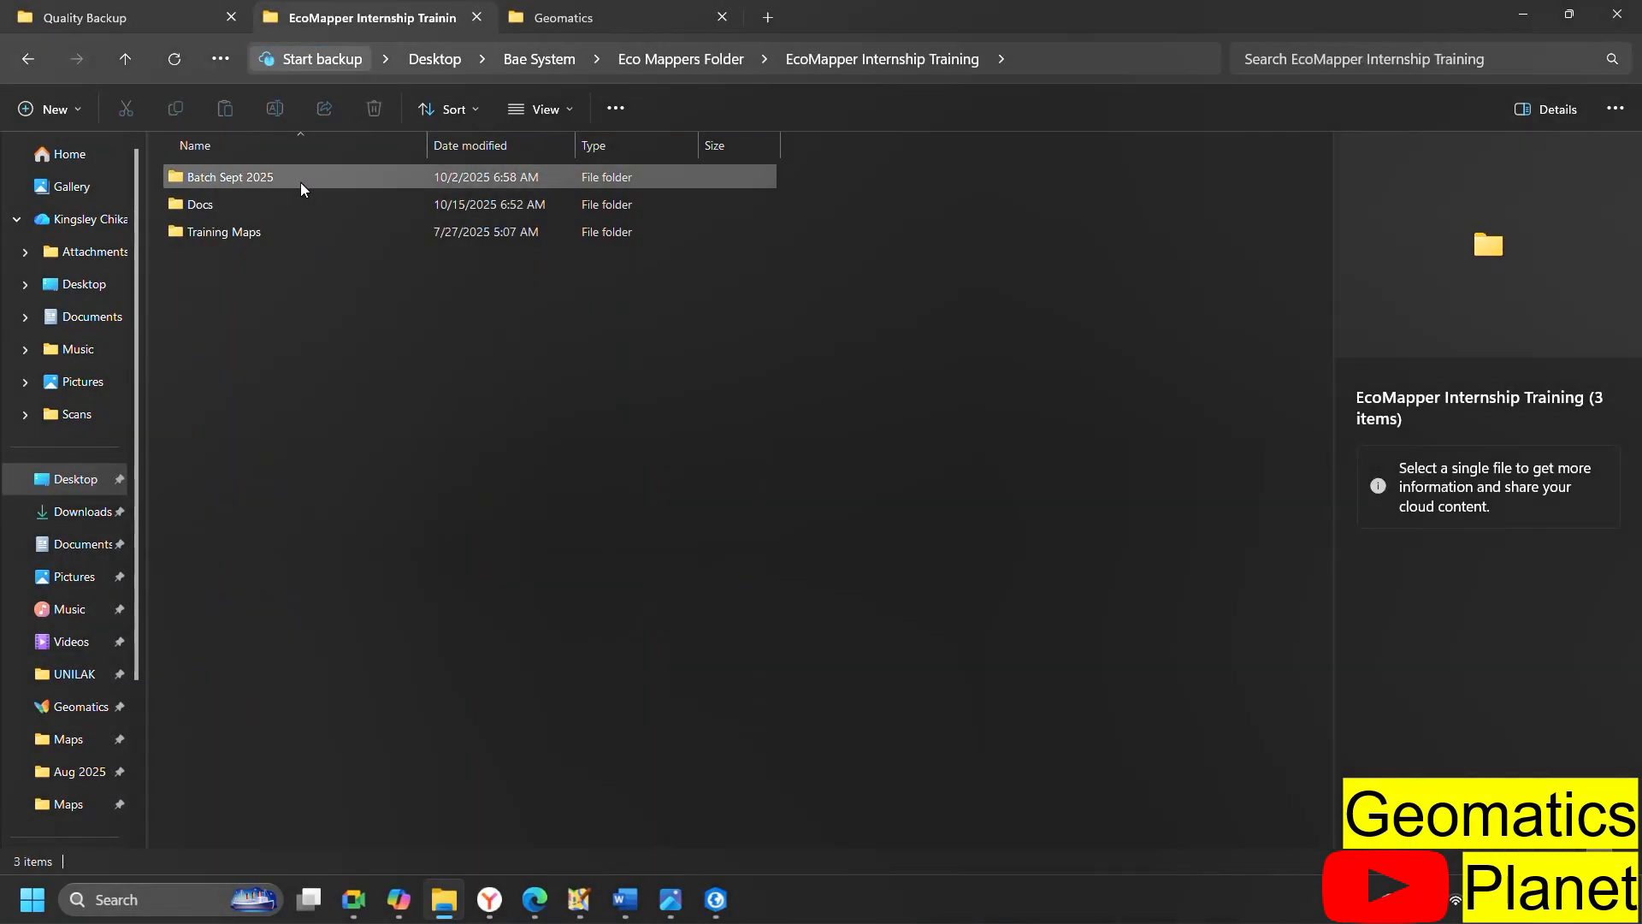
pyautogui.doubleClick(298, 177)
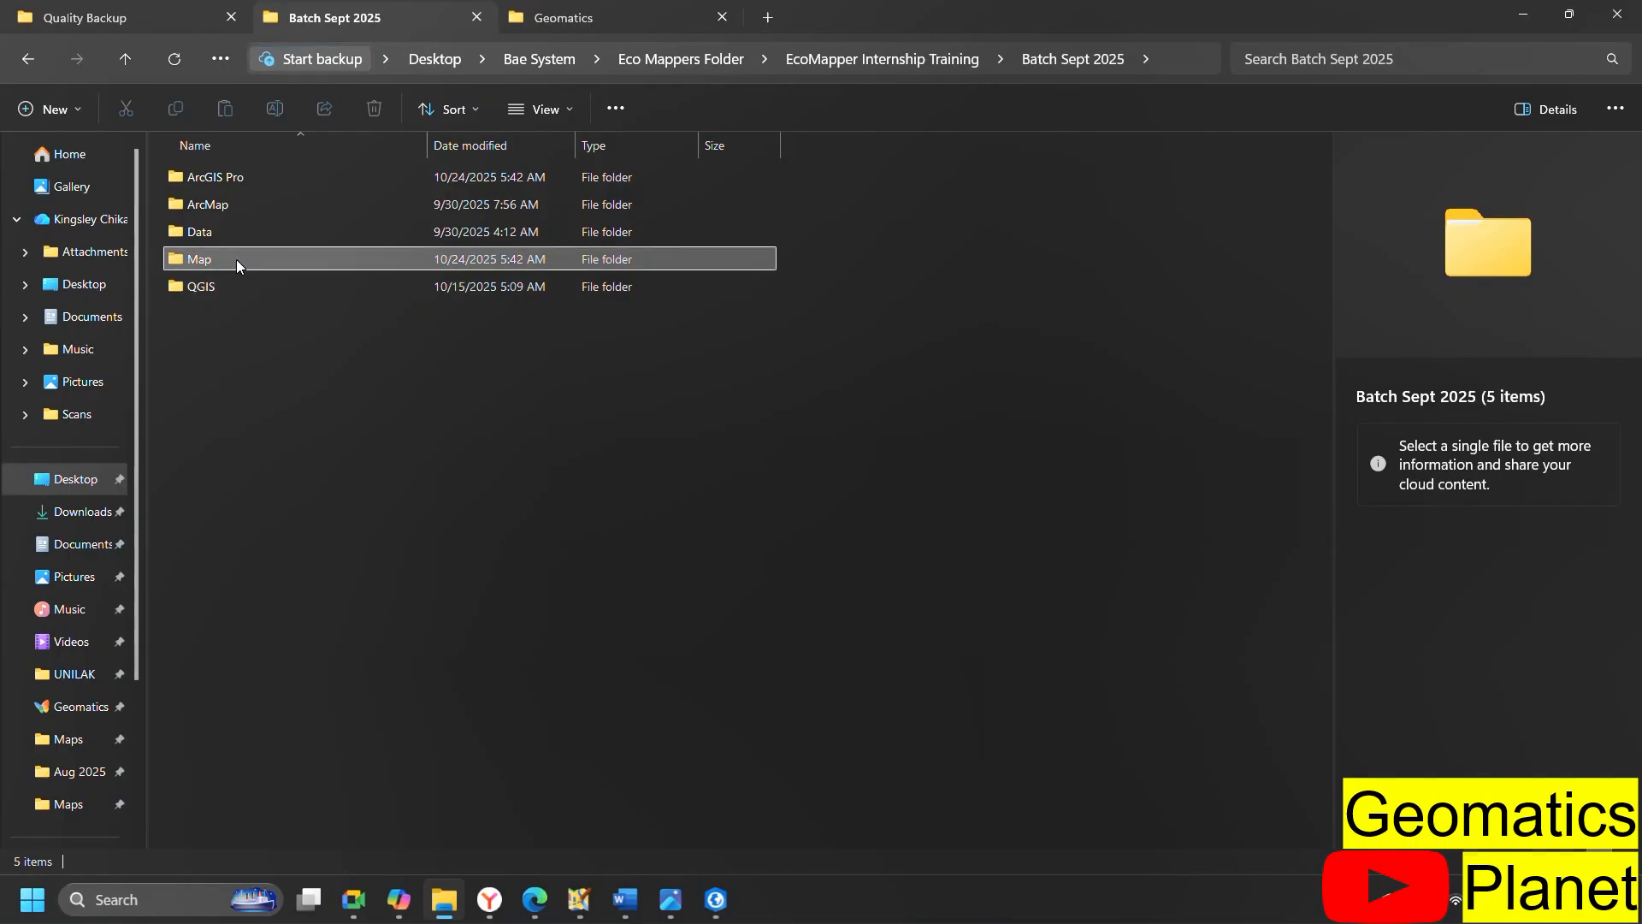
pyautogui.doubleClick(236, 259)
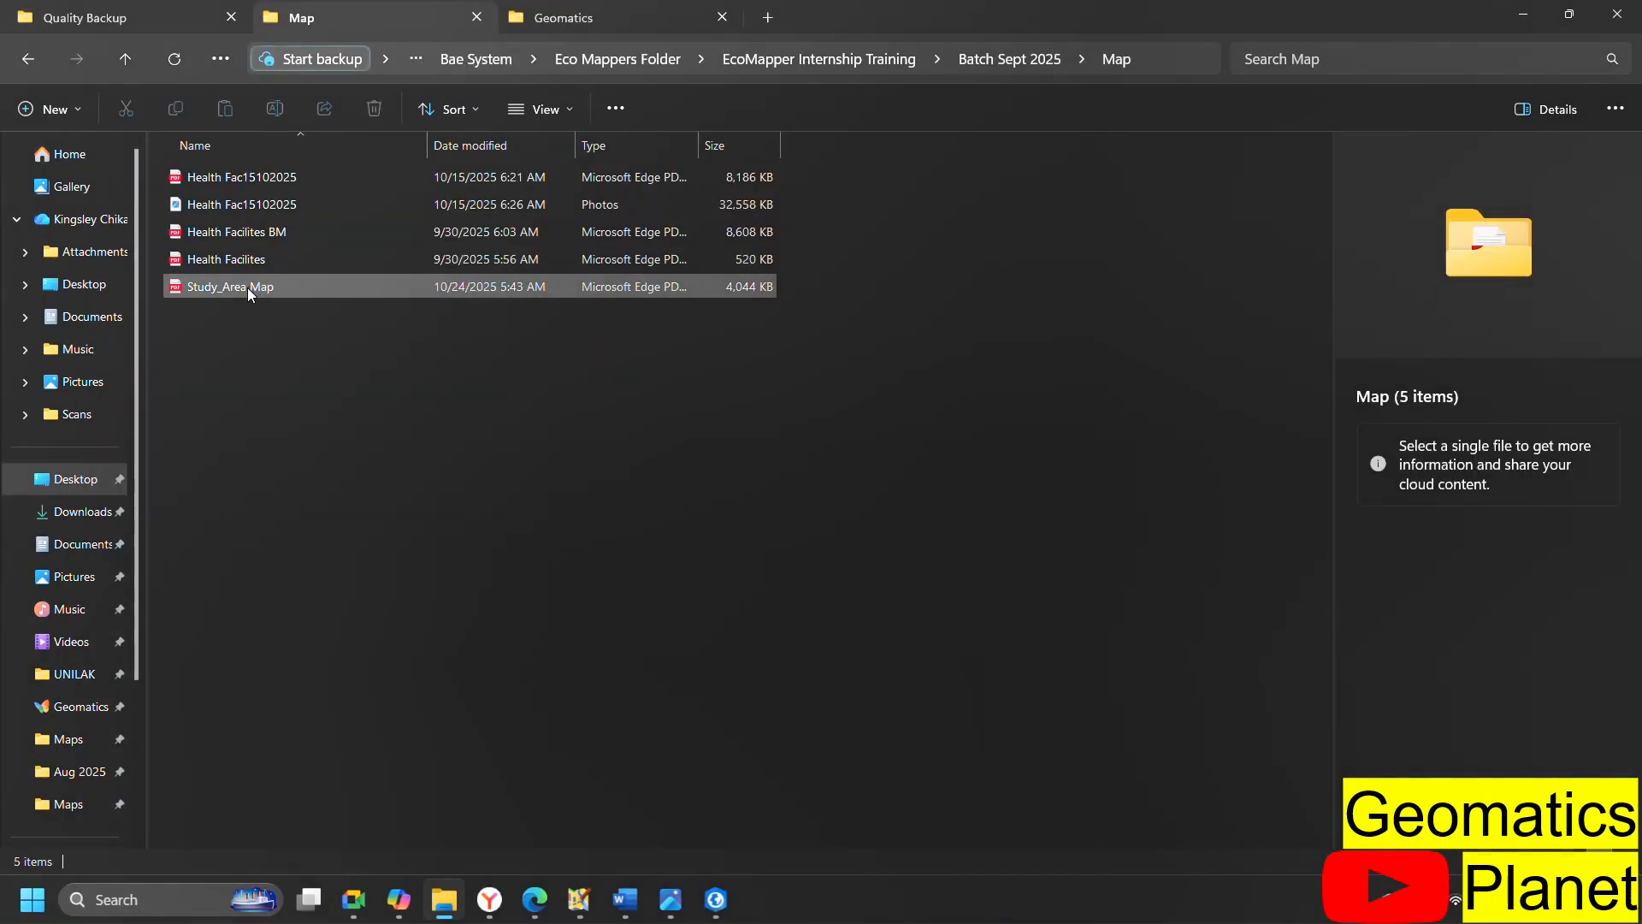
# Open the Study_Area Map PDF and fit the whole page in view to examine the exported layout
pyautogui.click(248, 288)
pyautogui.click(248, 287)
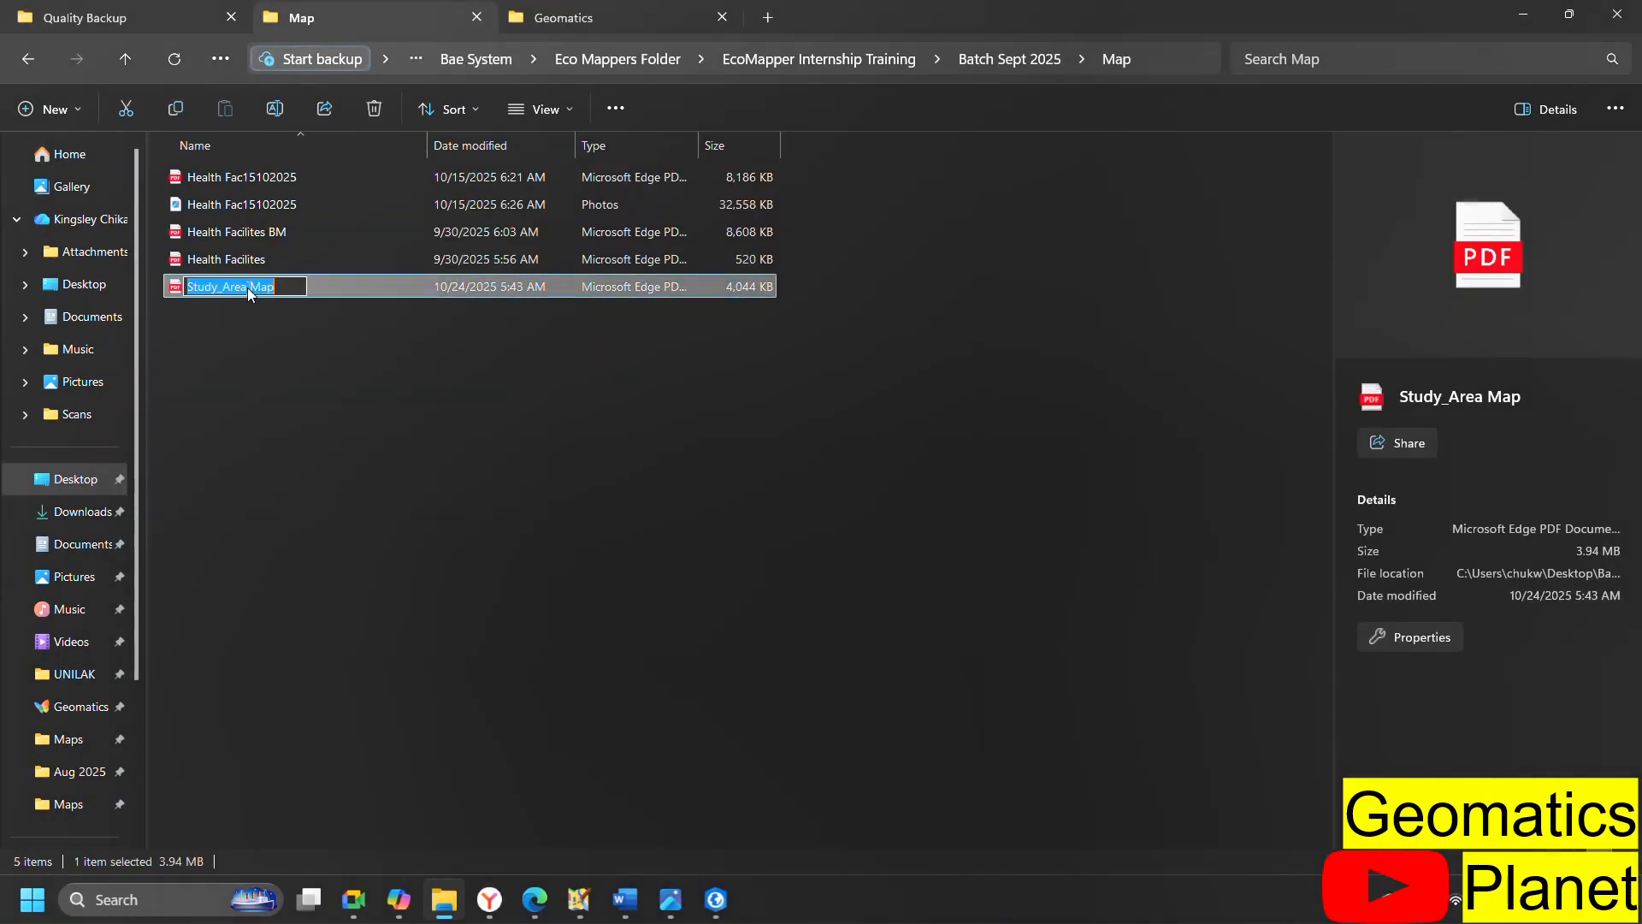
pyautogui.doubleClick(339, 283)
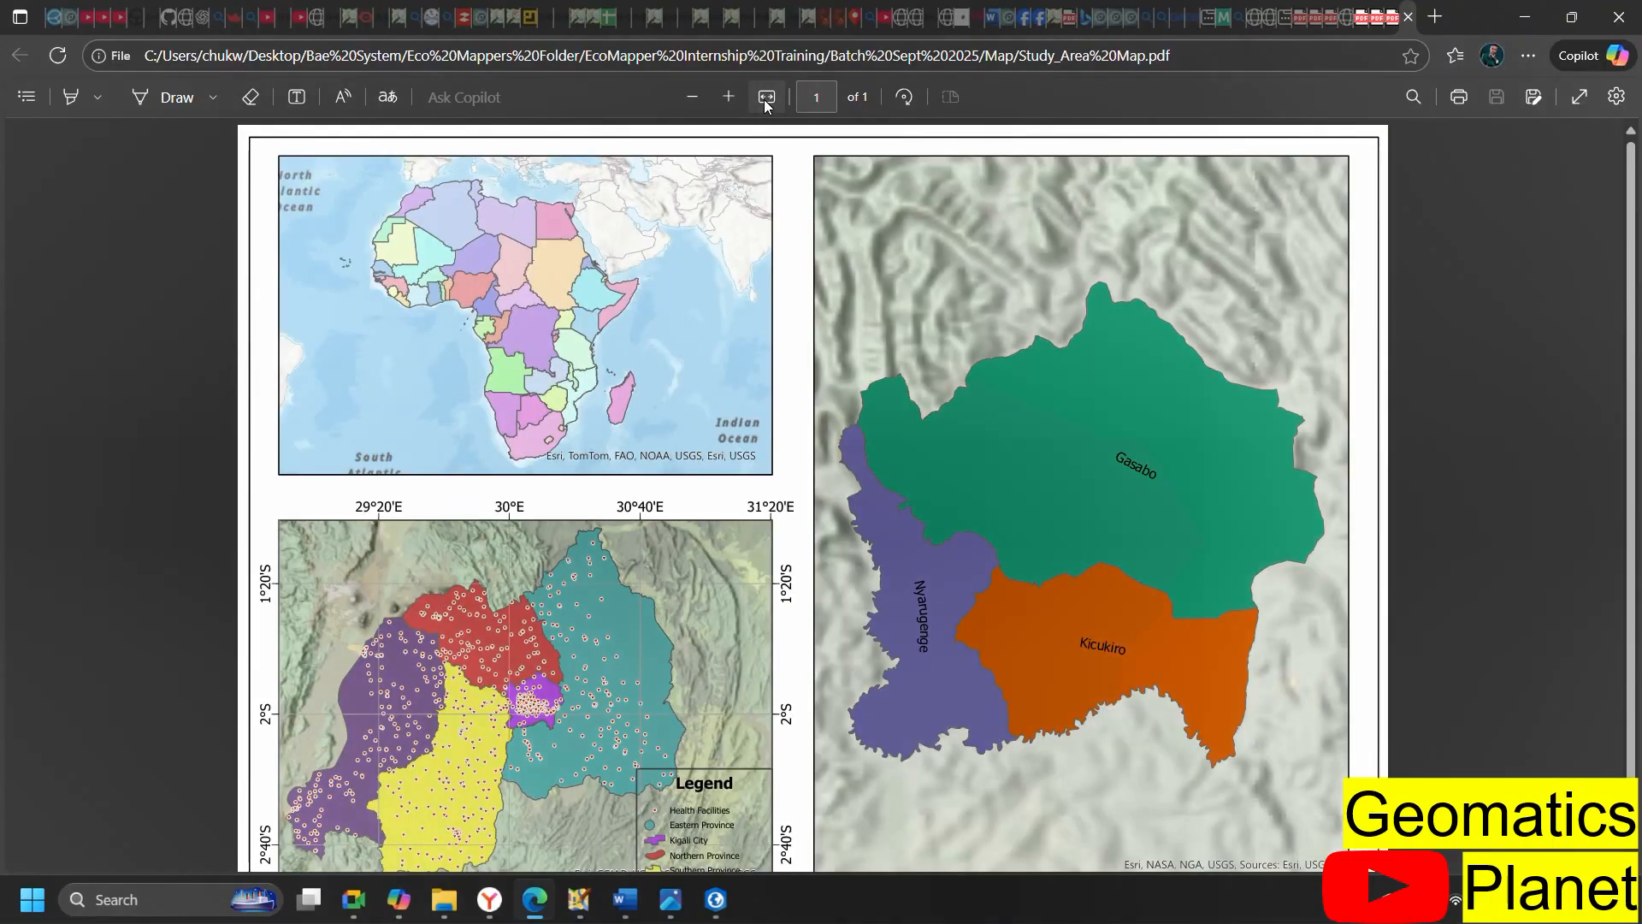
pyautogui.click(764, 99)
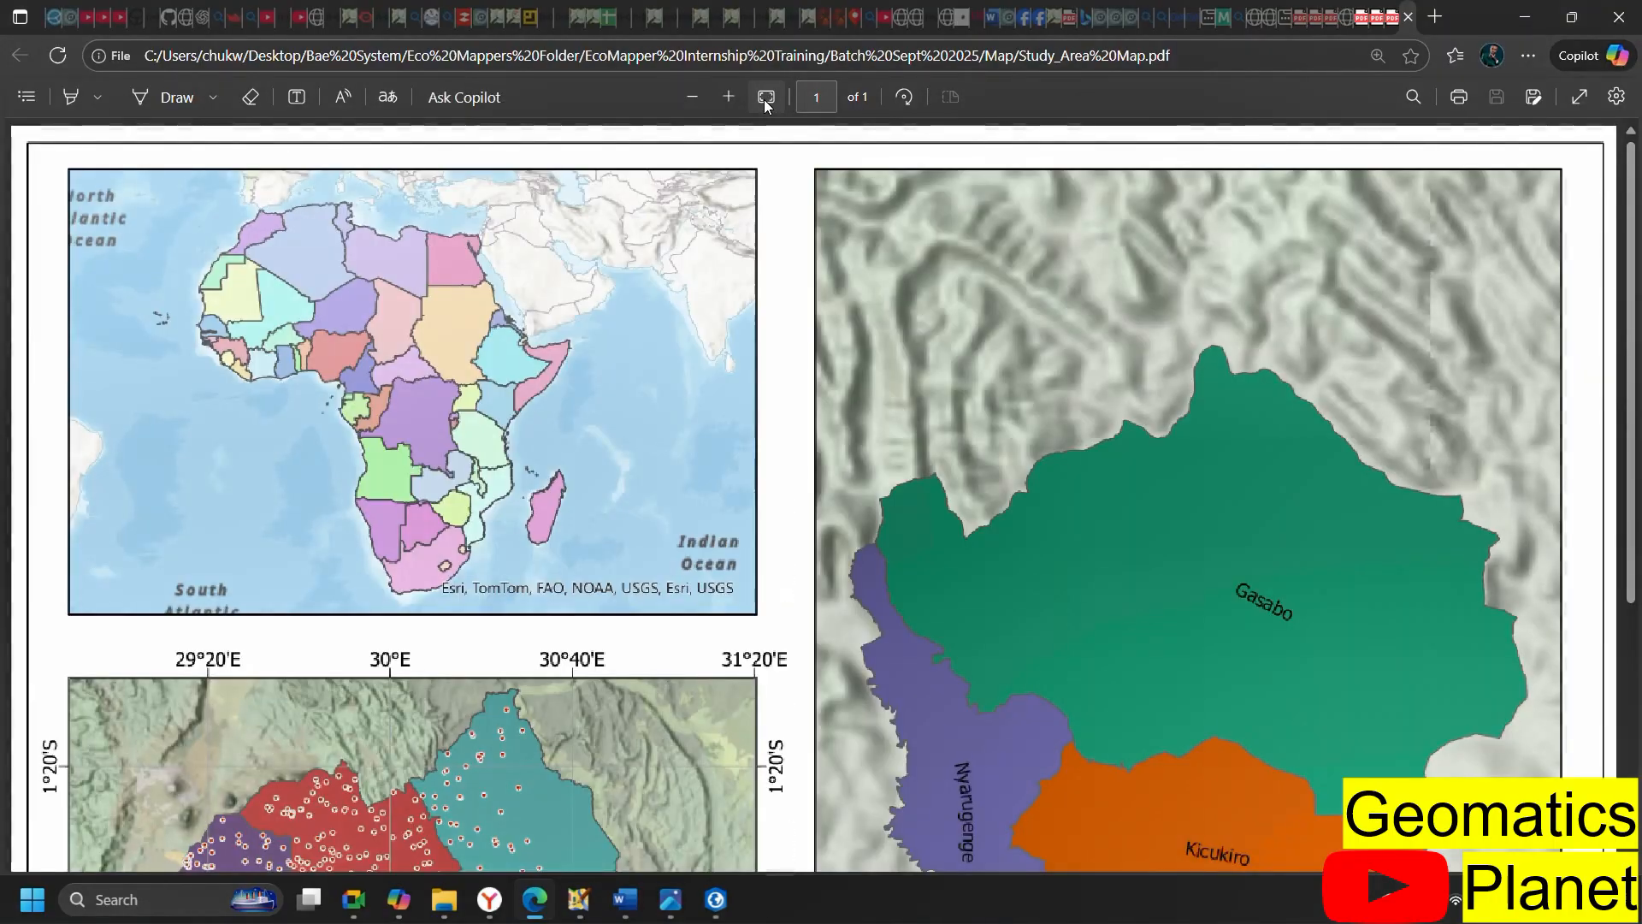
pyautogui.click(765, 100)
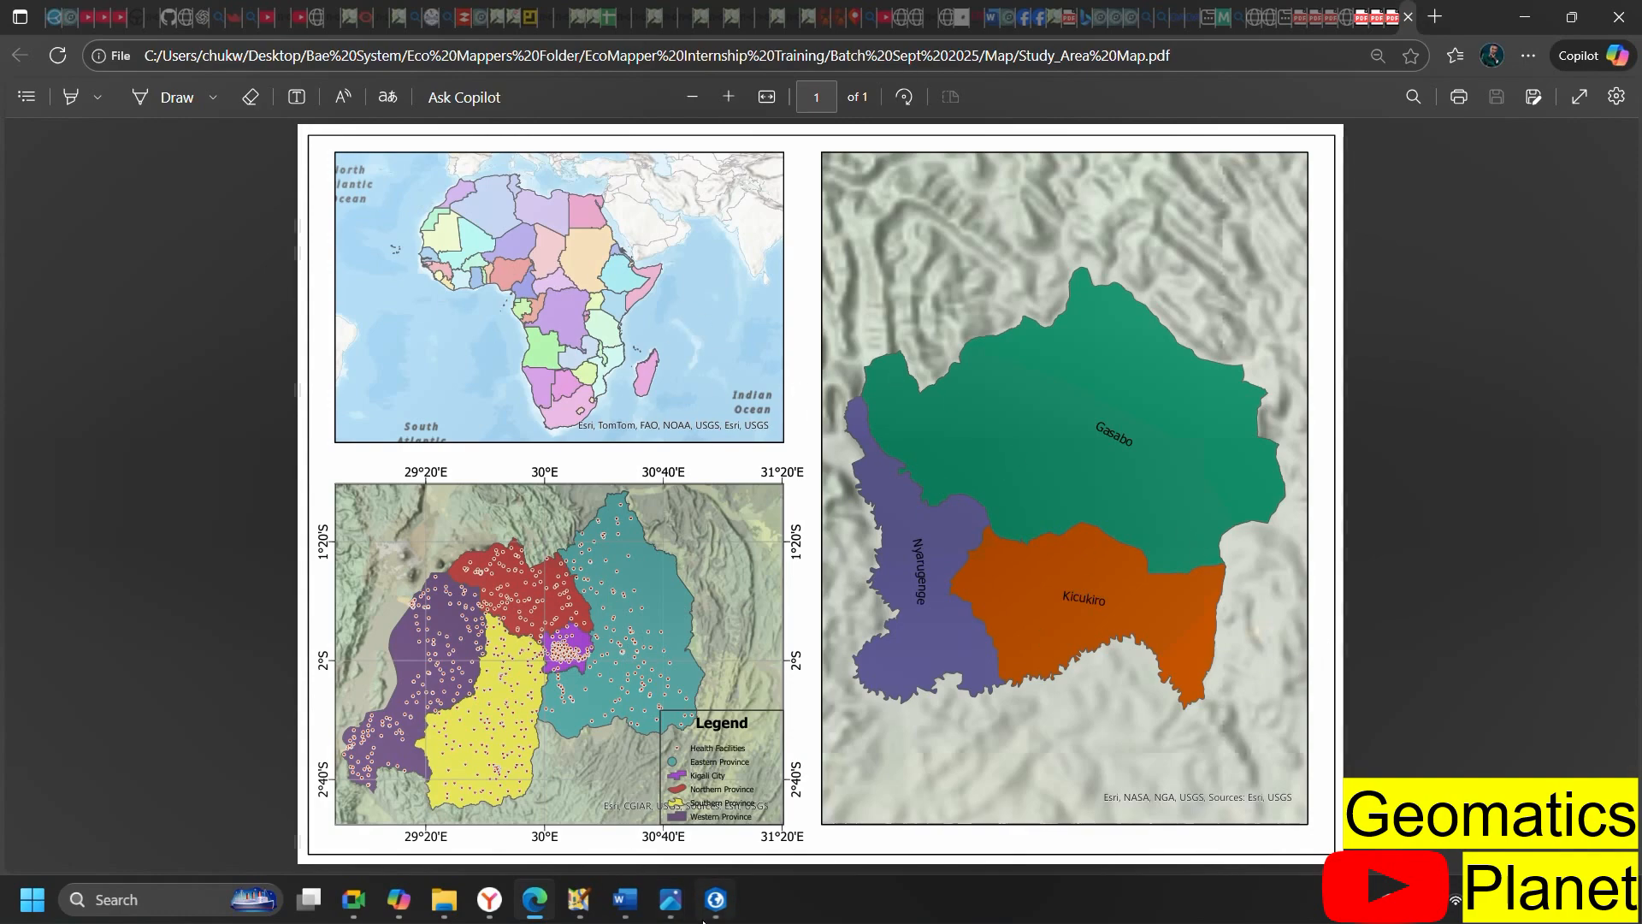
# Switch to ArcGIS Pro and hide the Health Facilities layer in the layout's Rwanda map
pyautogui.click(718, 753)
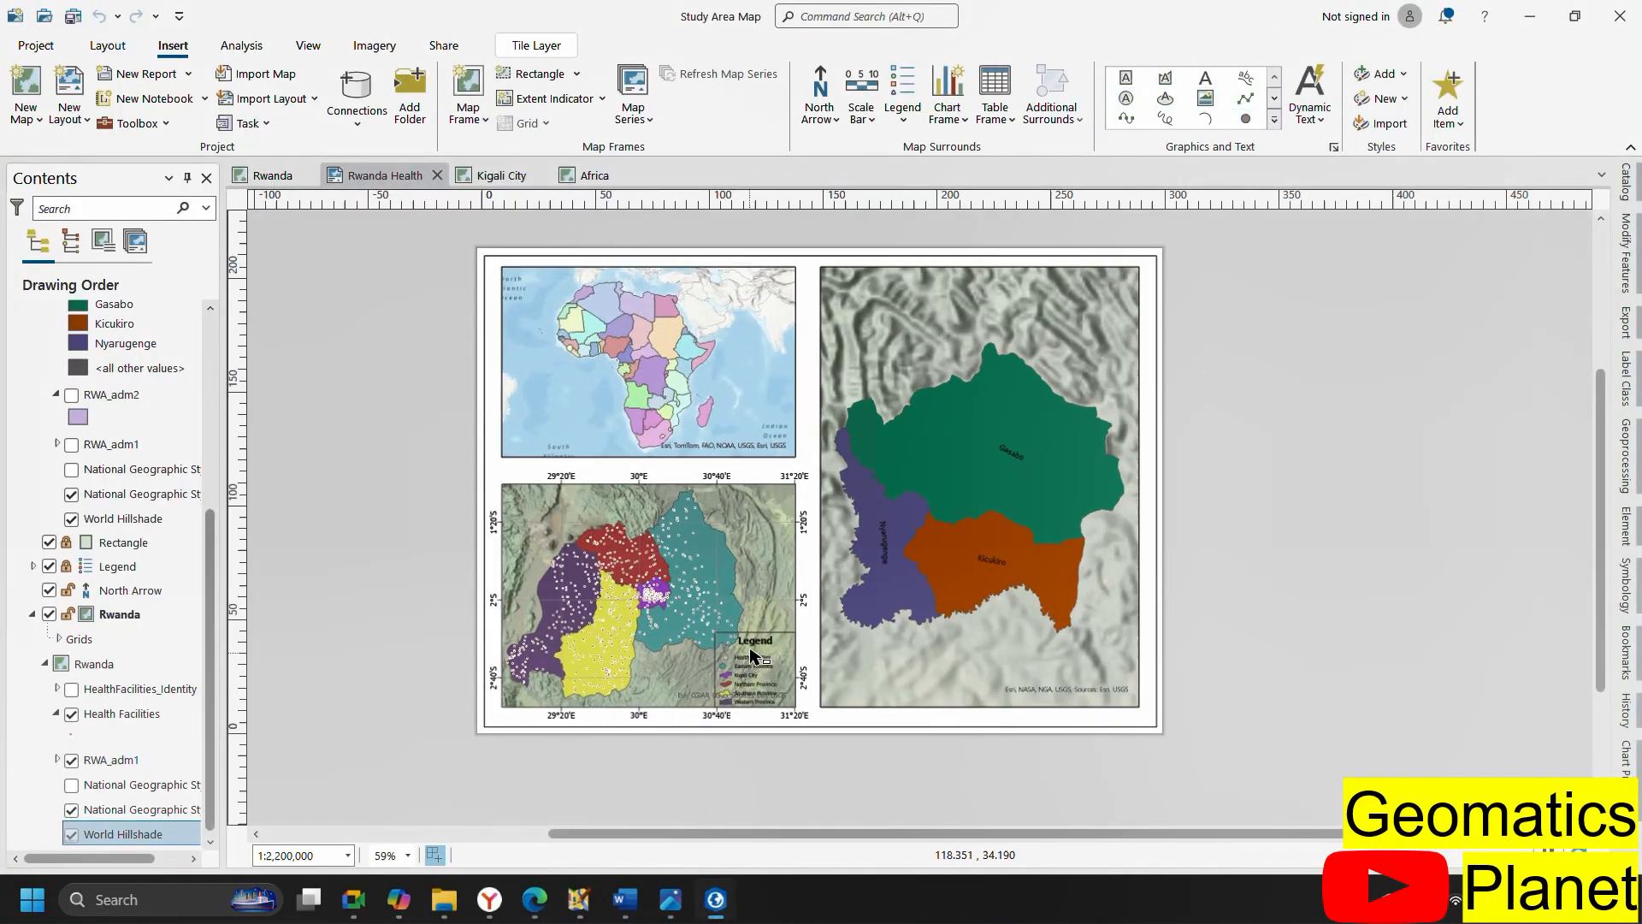
pyautogui.scroll(3, 751, 656)
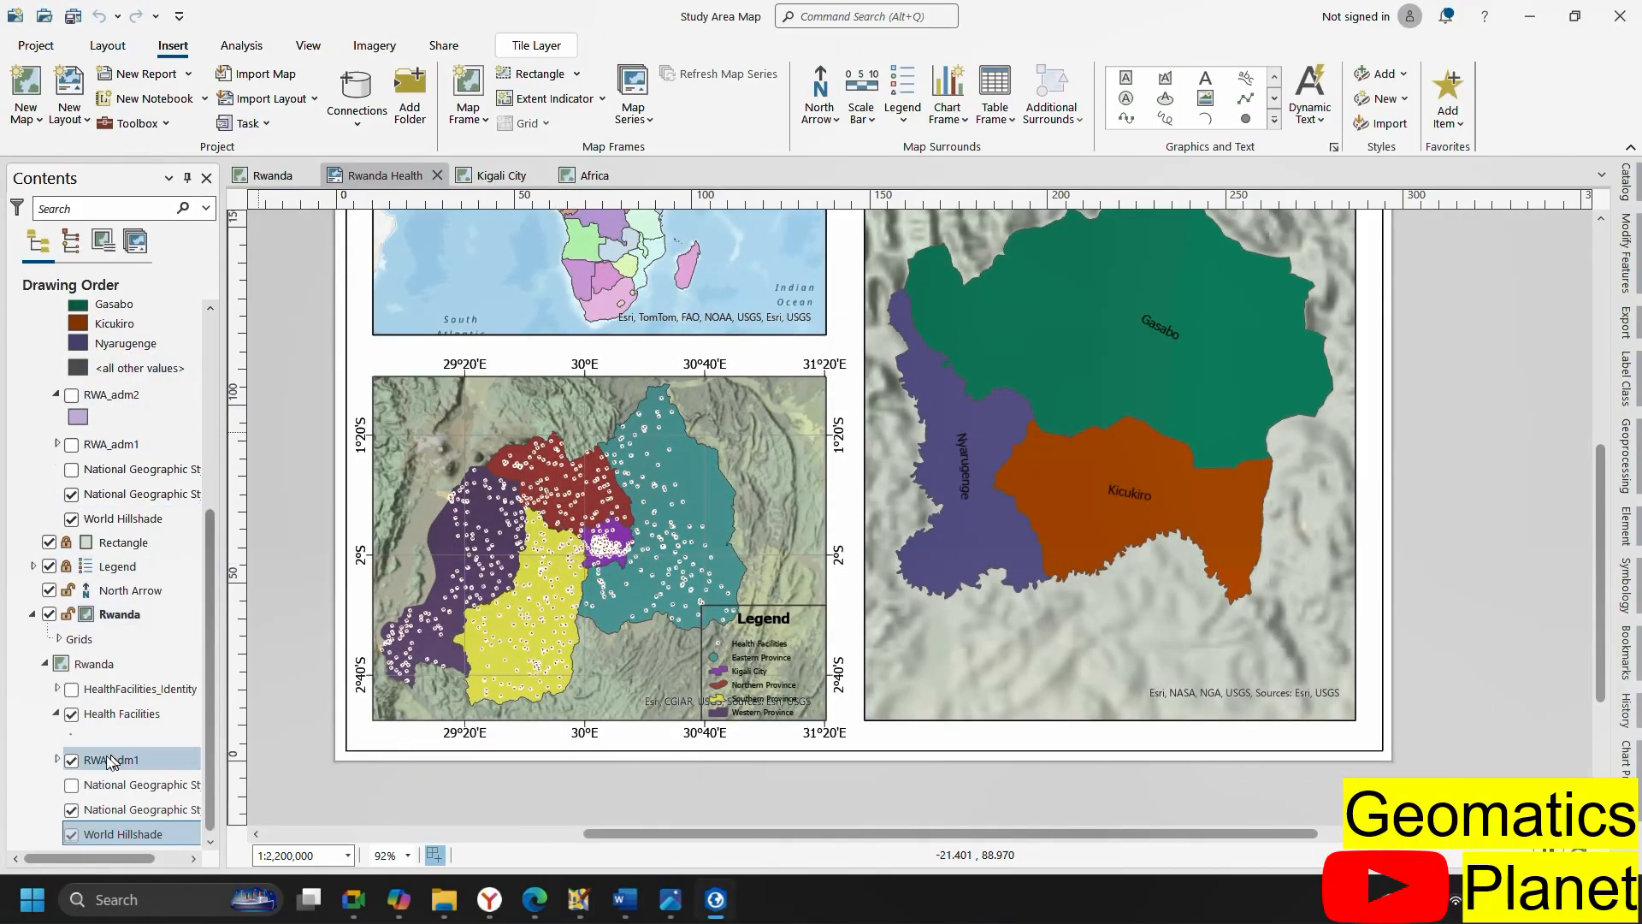
pyautogui.click(72, 715)
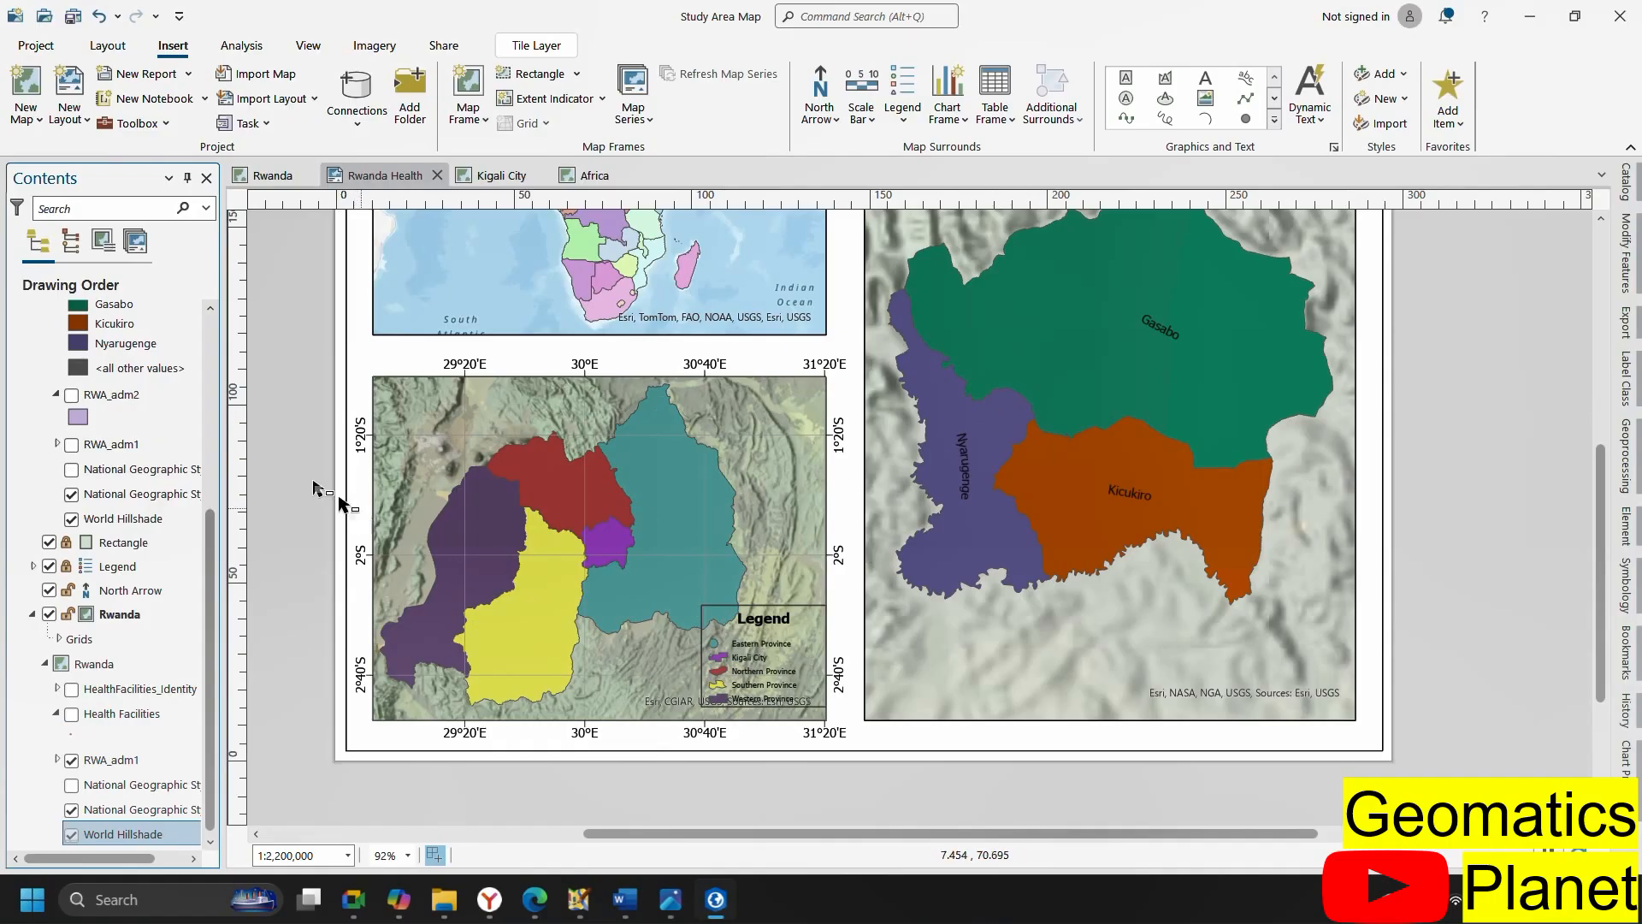
# Copy the Kigali_City layer with its district symbology and paste it into the Rwanda map
pyautogui.scroll(1, 43, 421)
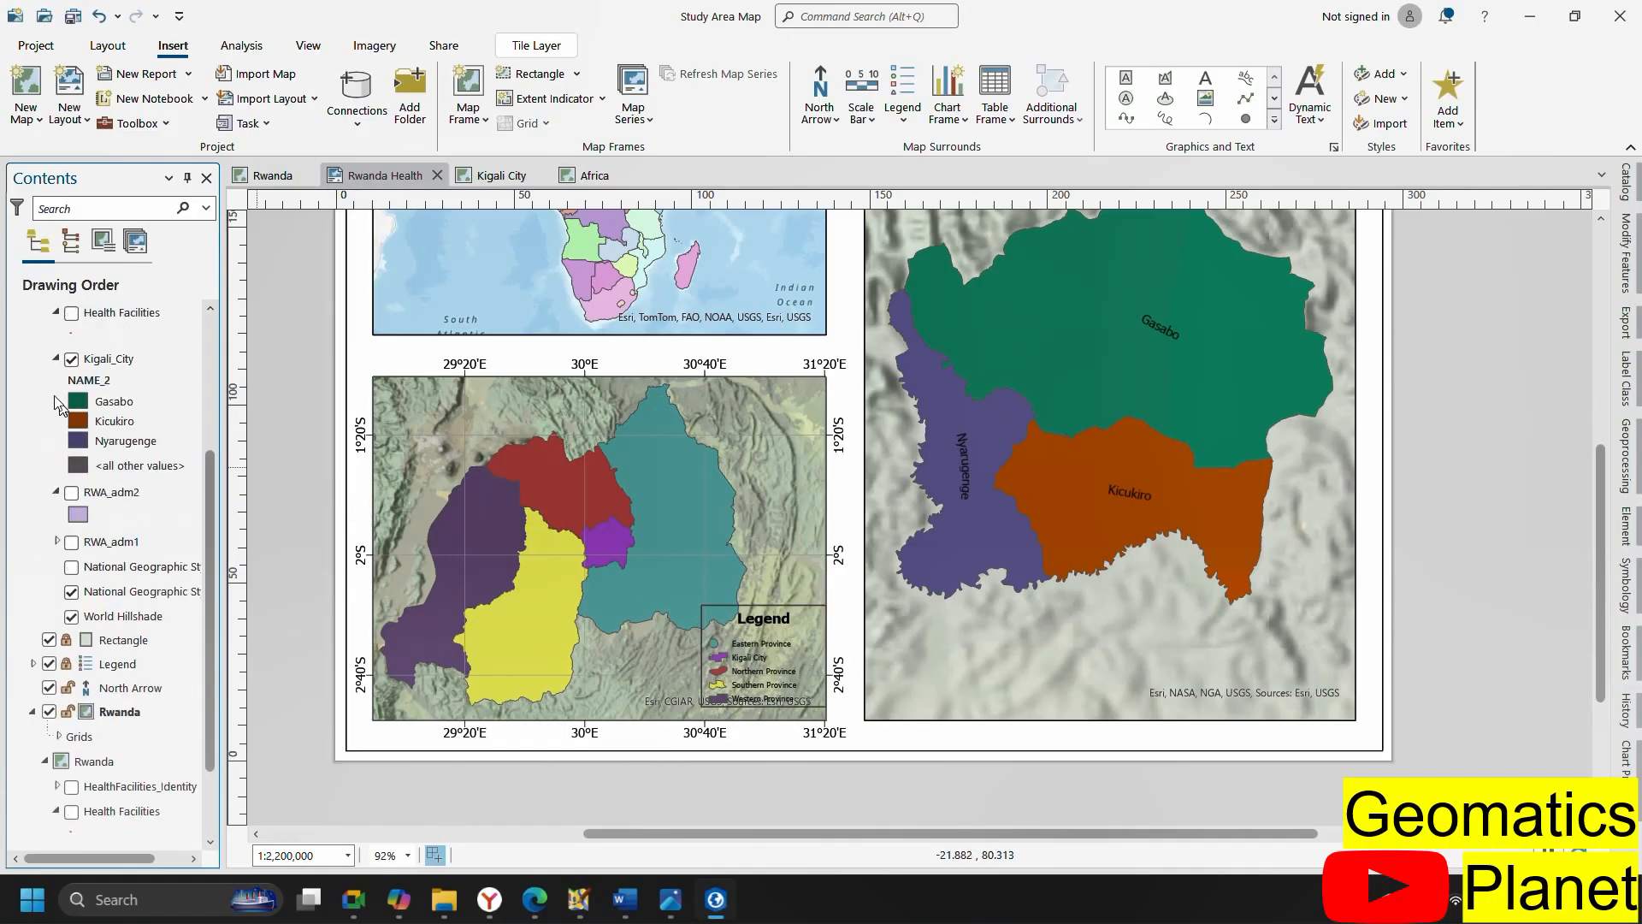
pyautogui.click(91, 357)
pyautogui.rightClick(94, 361)
pyautogui.click(226, 164)
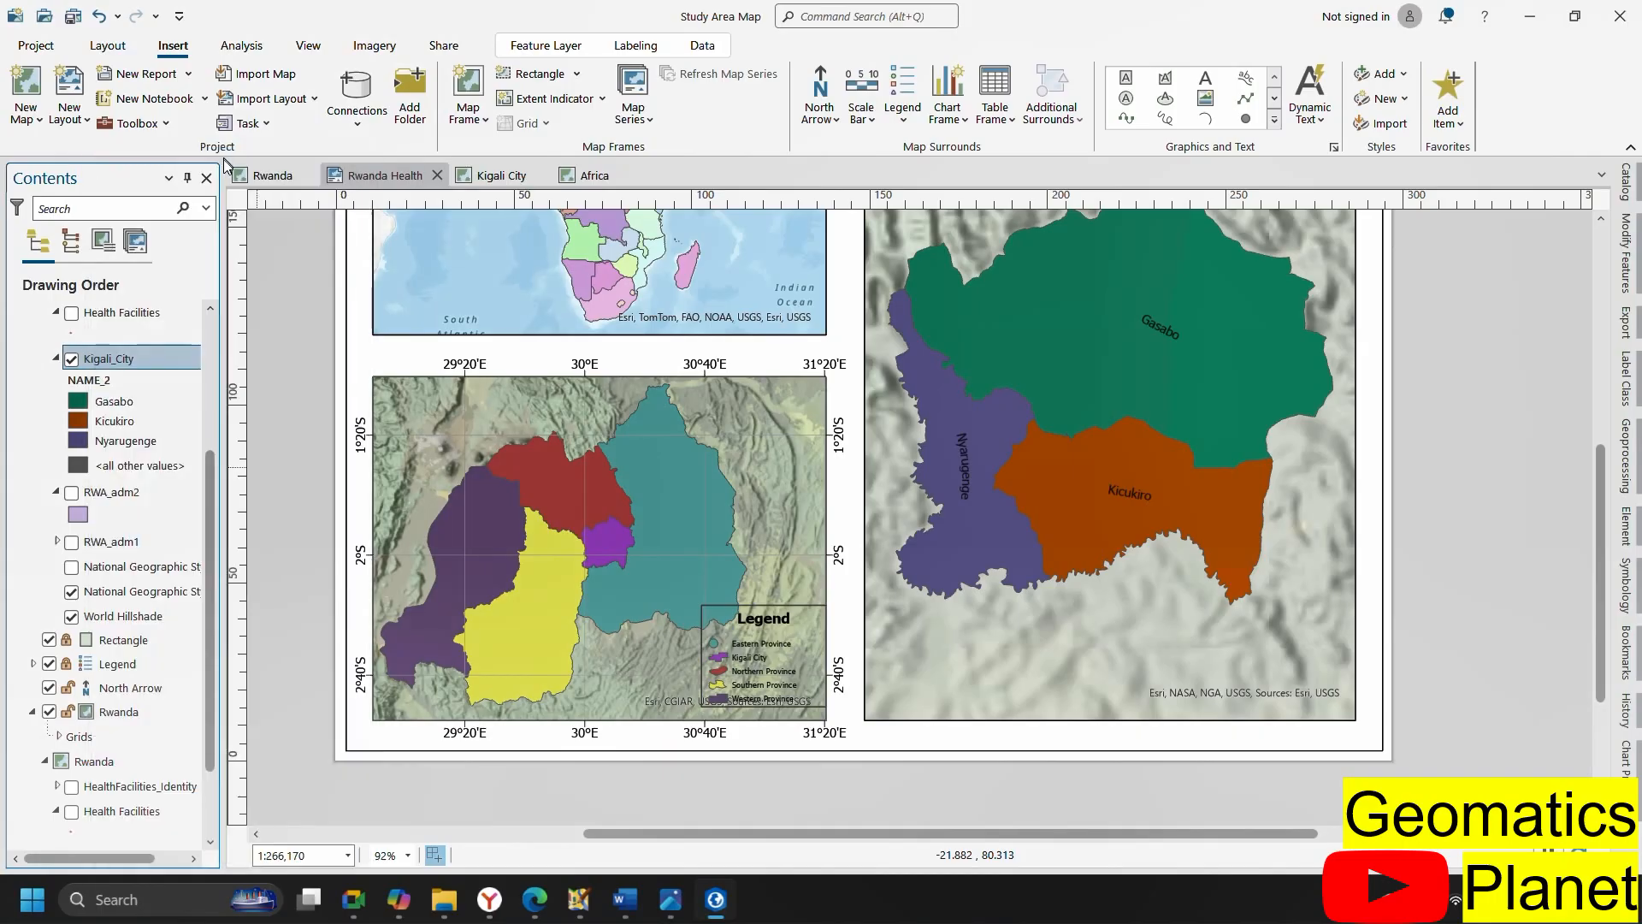
pyautogui.scroll(-1, 49, 808)
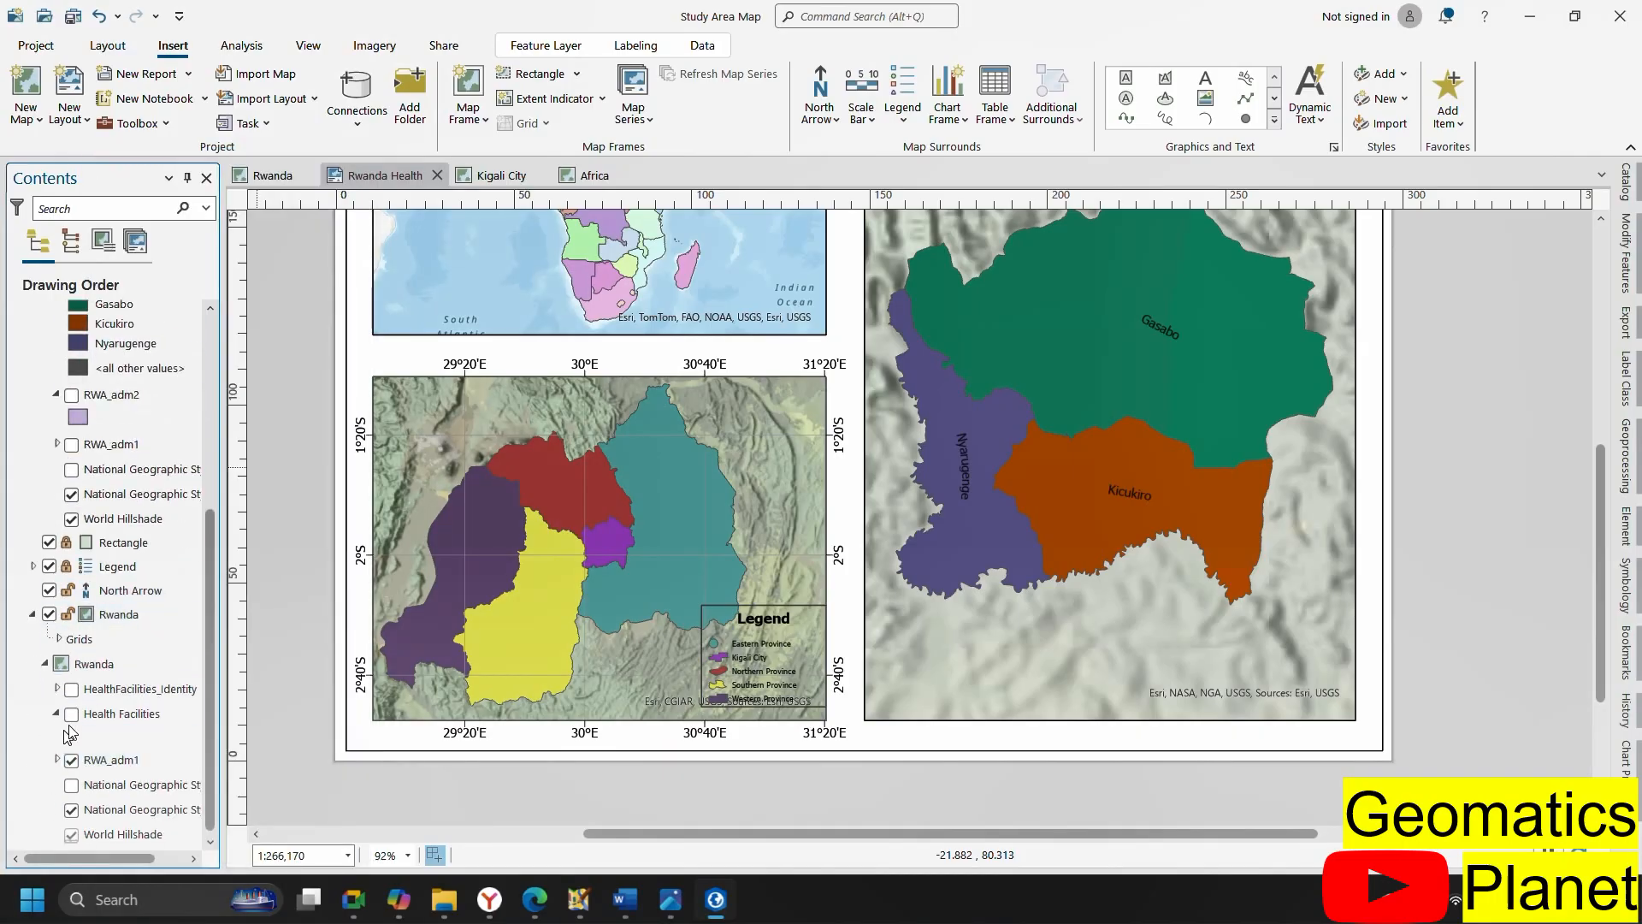
pyautogui.click(96, 666)
pyautogui.rightClick(104, 675)
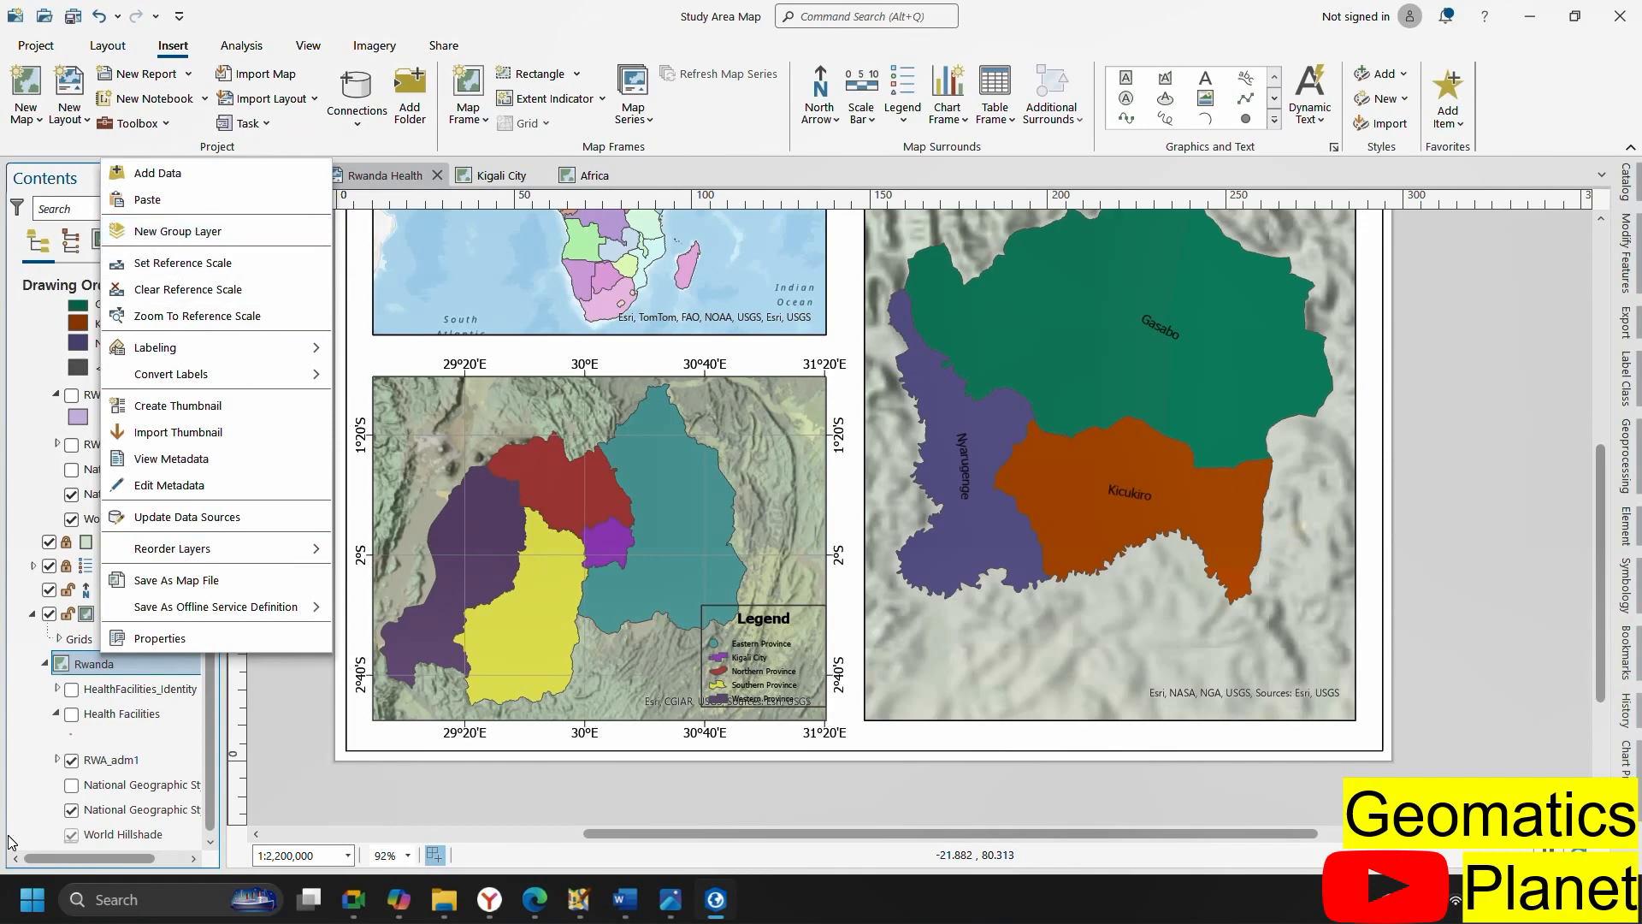
pyautogui.click(147, 202)
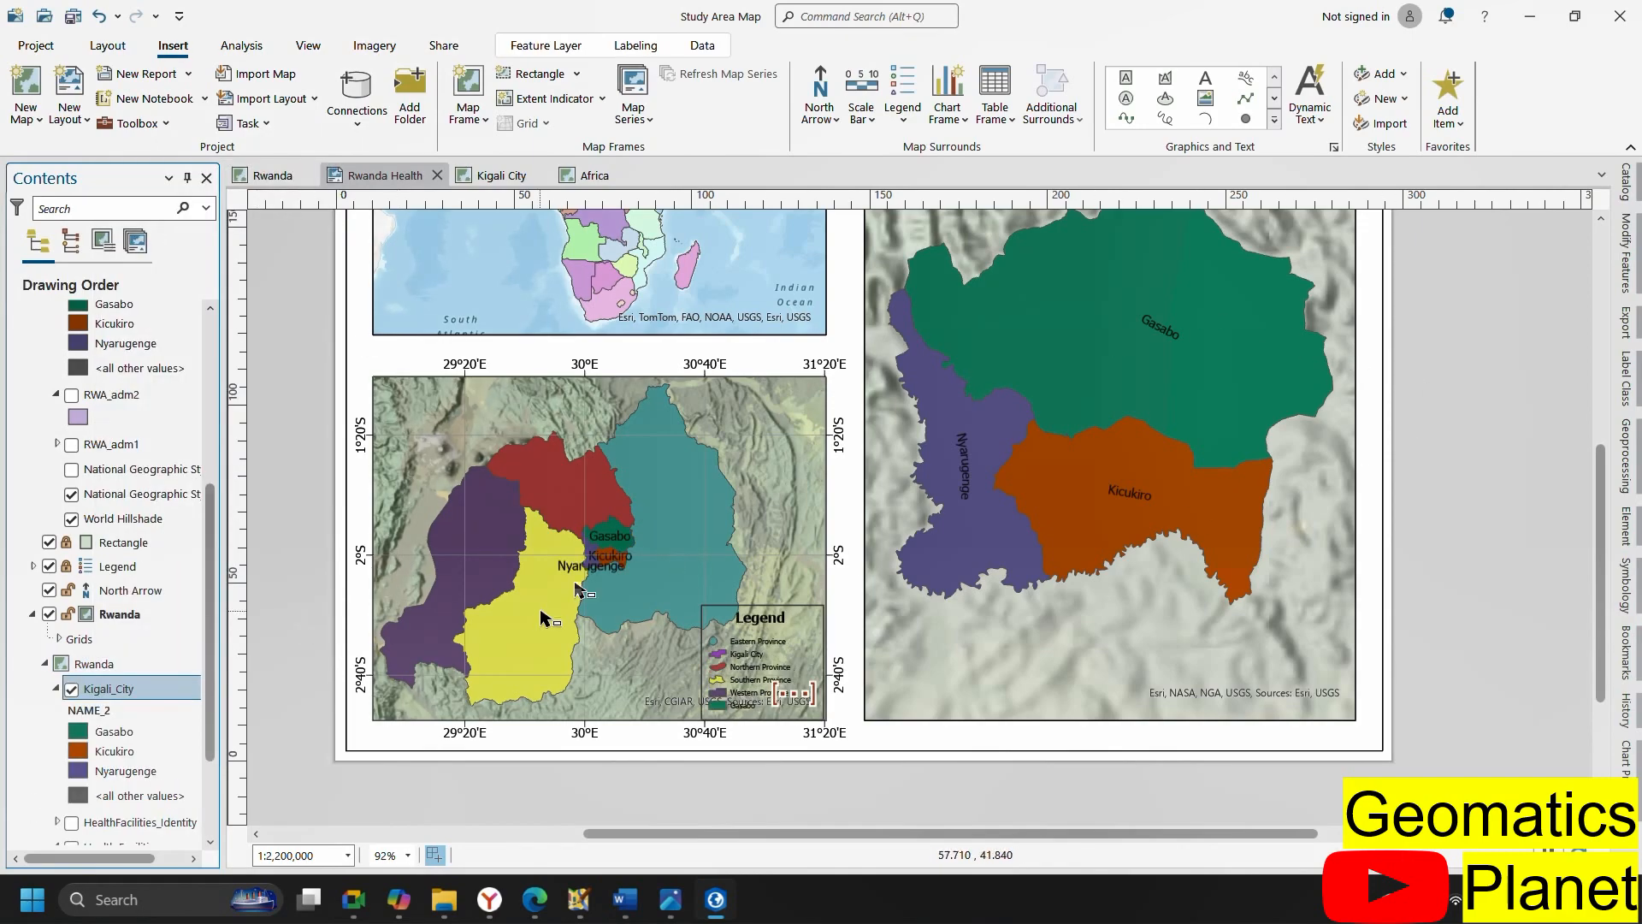
# Turn off the labels of the Kigali_City layer in the Rwanda map
pyautogui.scroll(2, 631, 557)
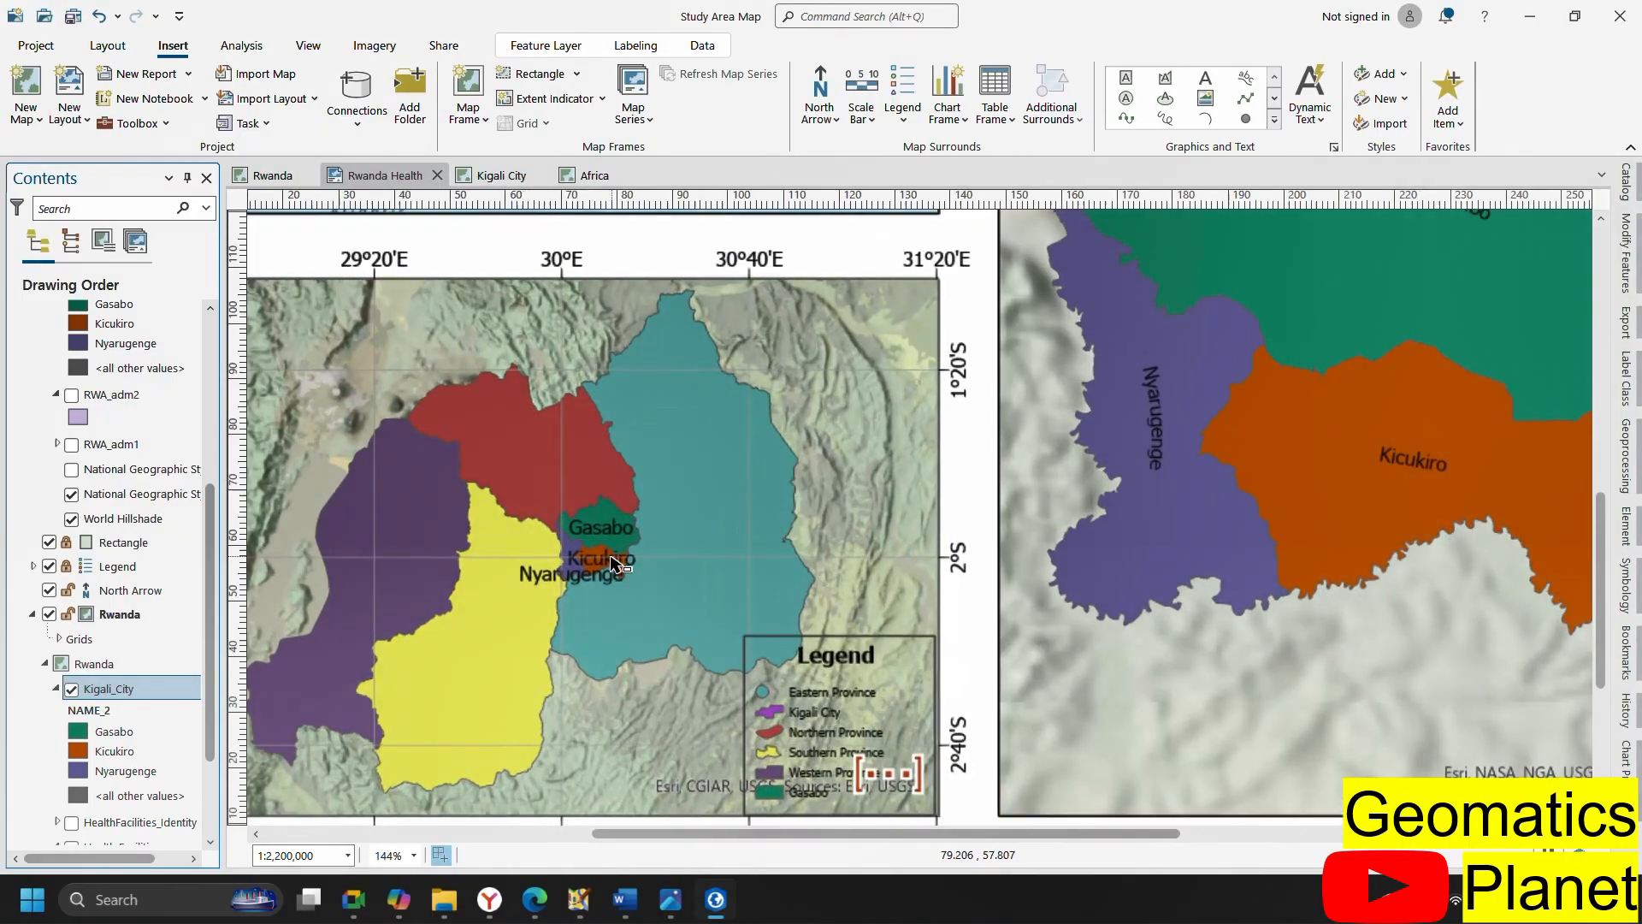
pyautogui.rightClick(122, 688)
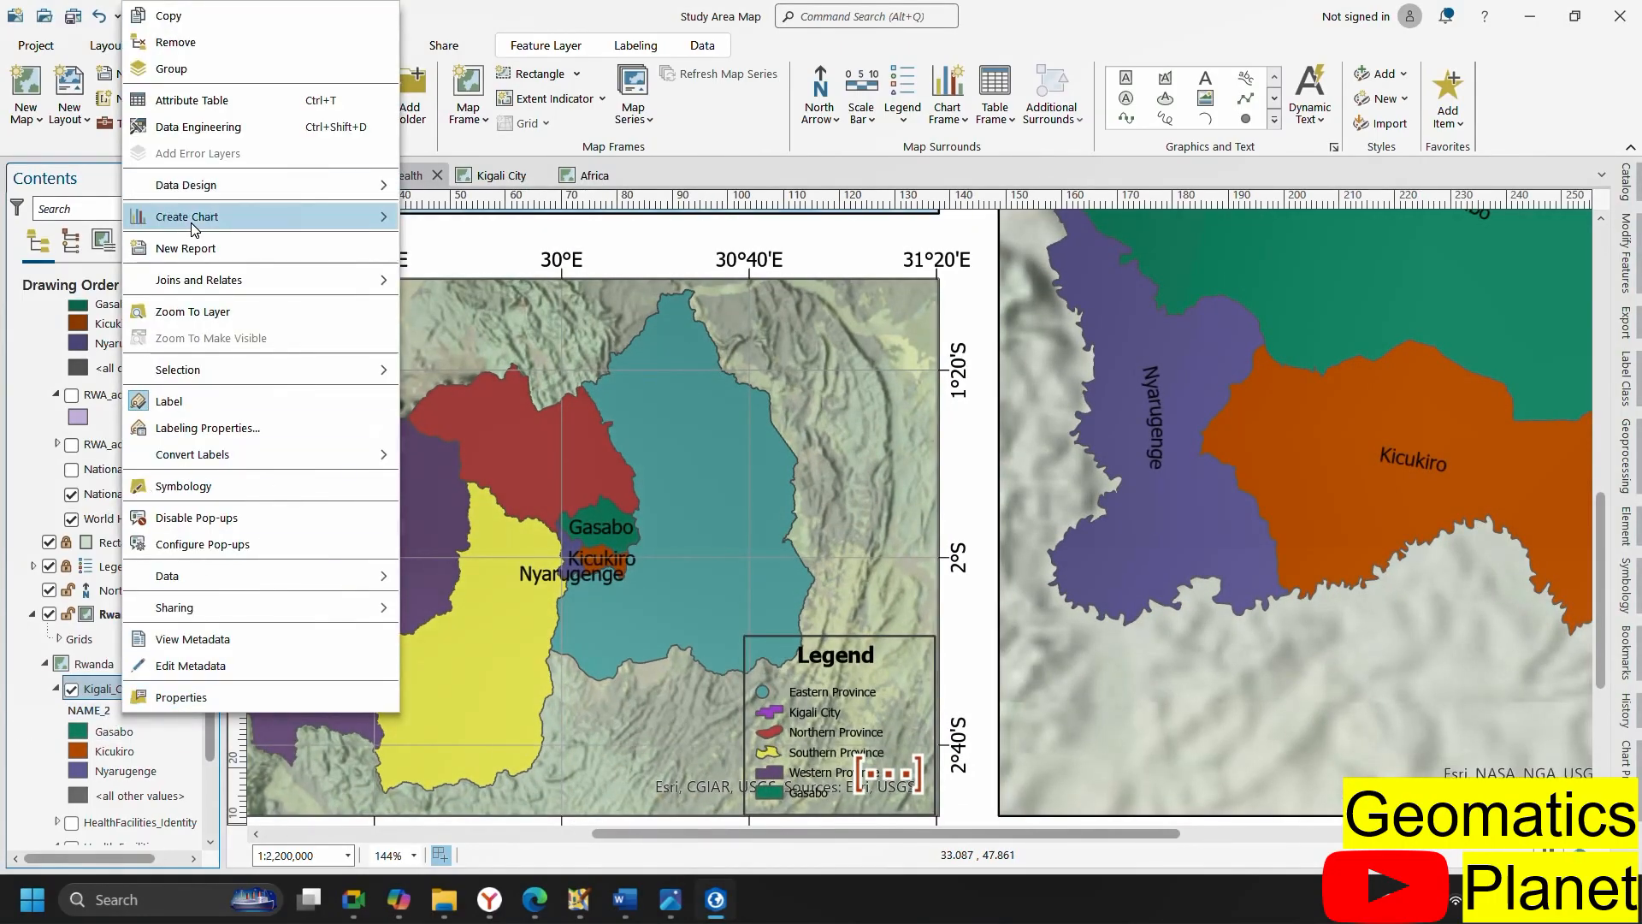
pyautogui.click(188, 402)
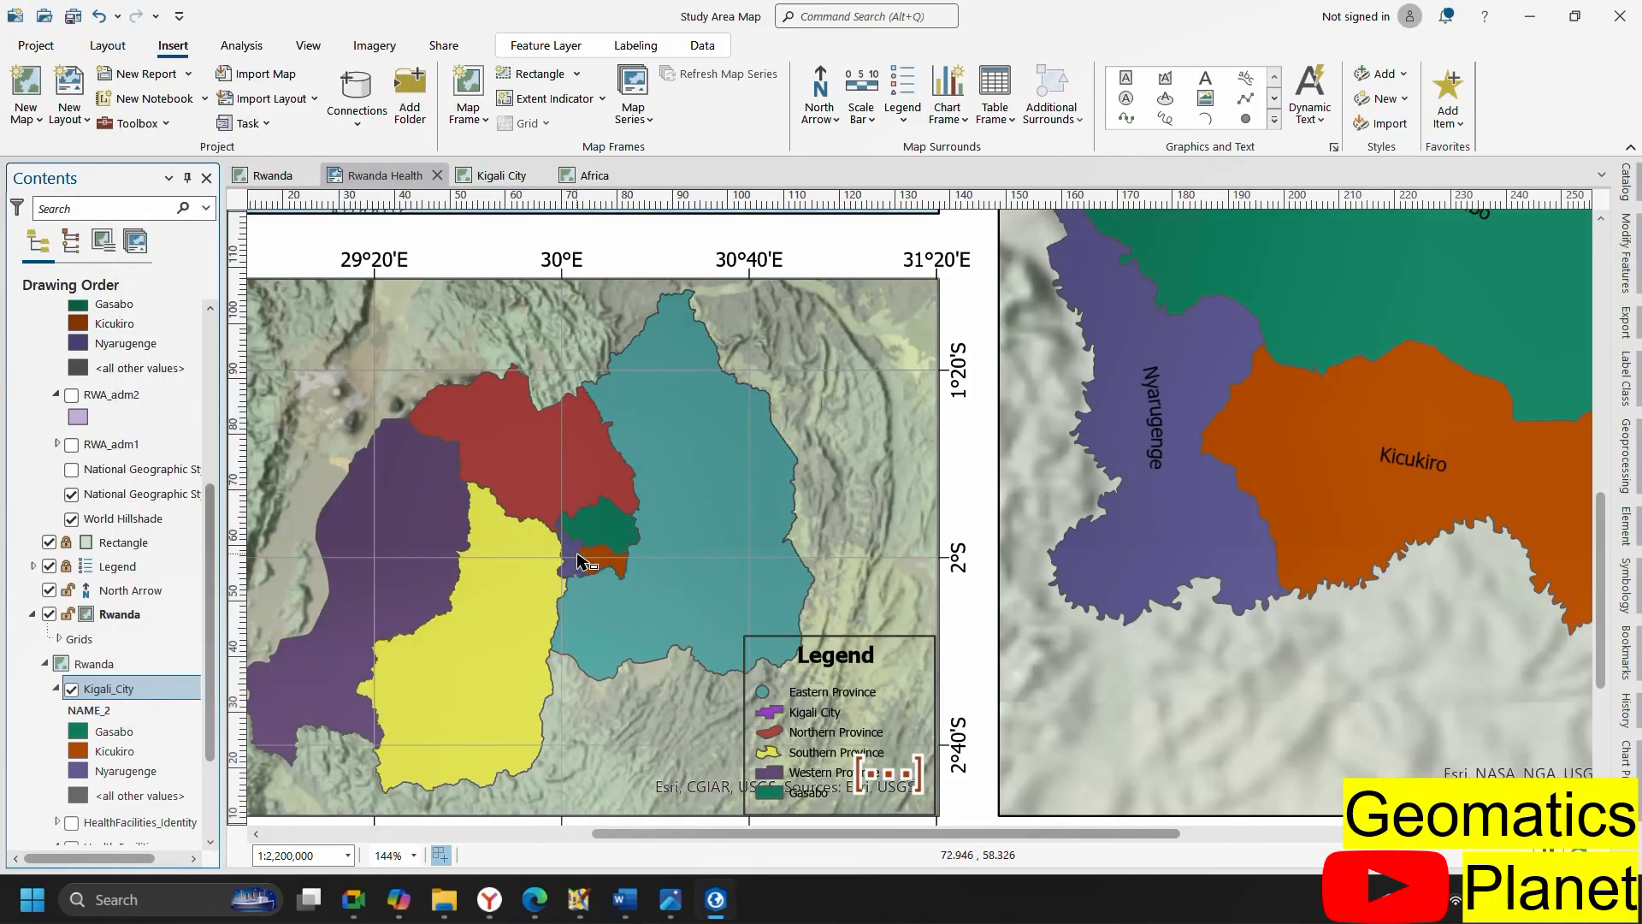
# Draw an arc about 80 mm wide from Nyarugenge in the Kigali City frame to the Kigali districts in the Rwanda frame
pyautogui.scroll(-4, 564, 569)
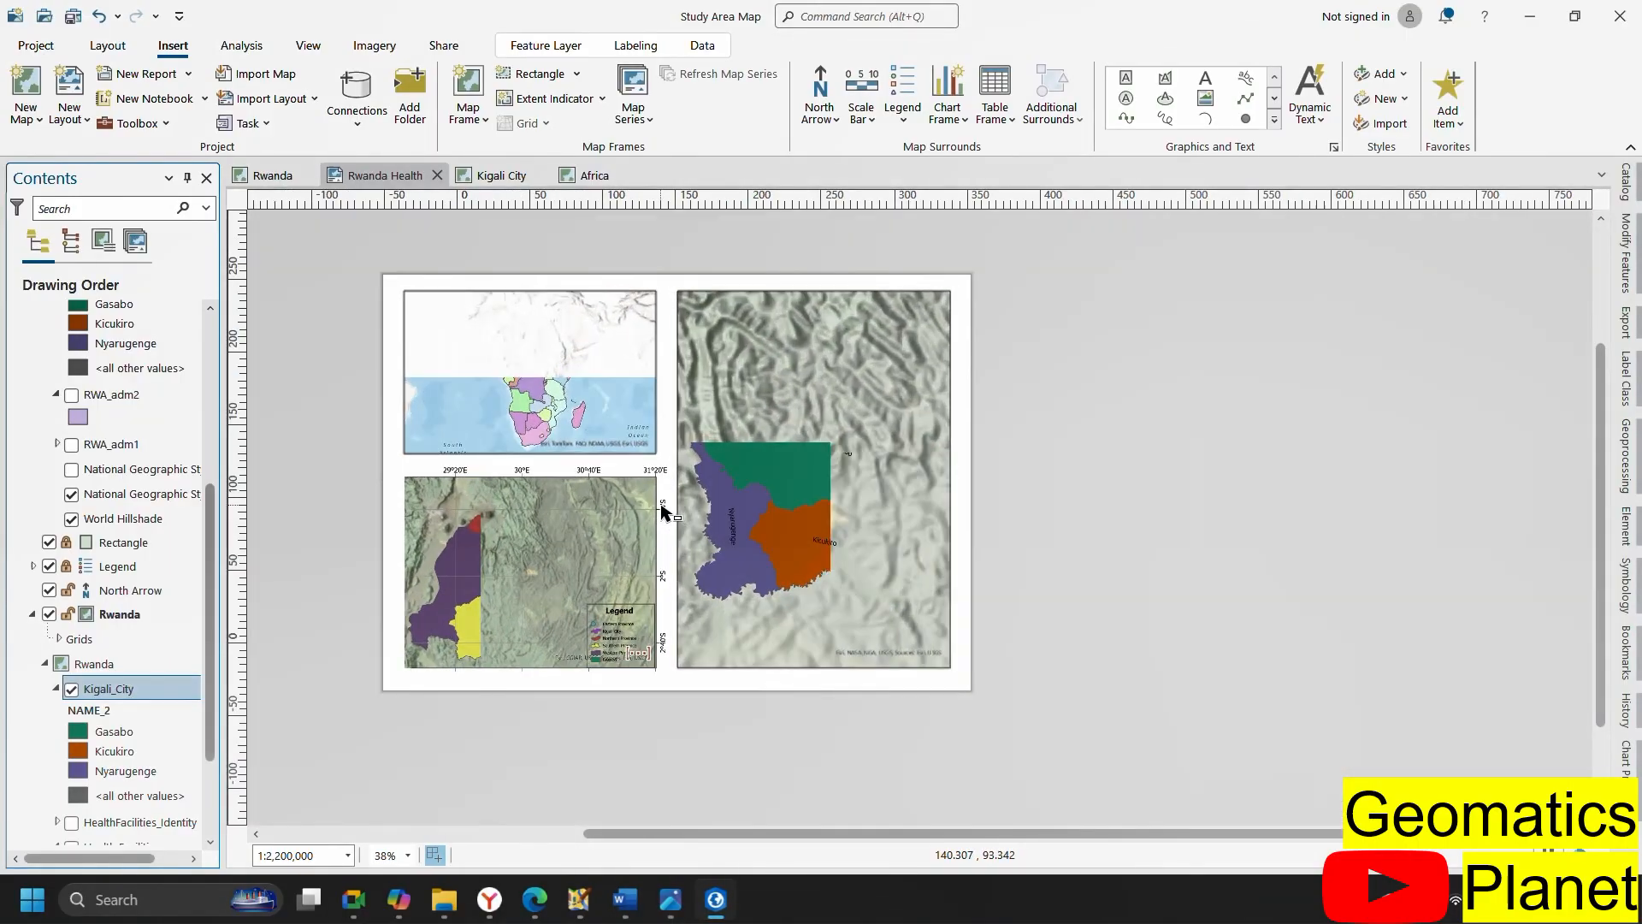
pyautogui.click(1274, 121)
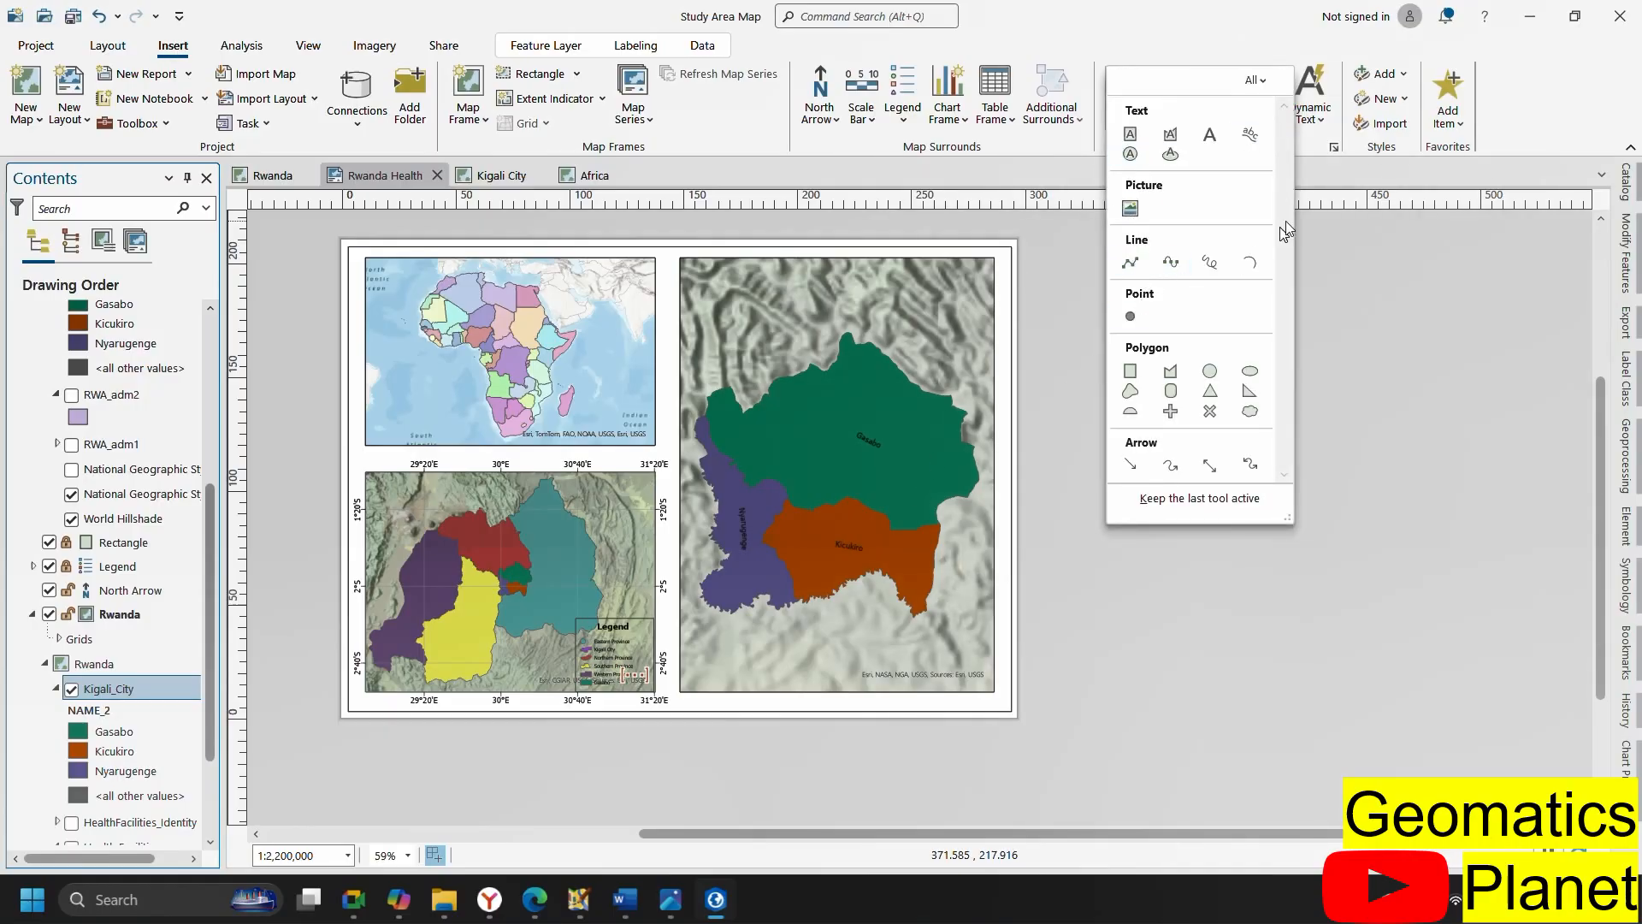
pyautogui.click(1245, 264)
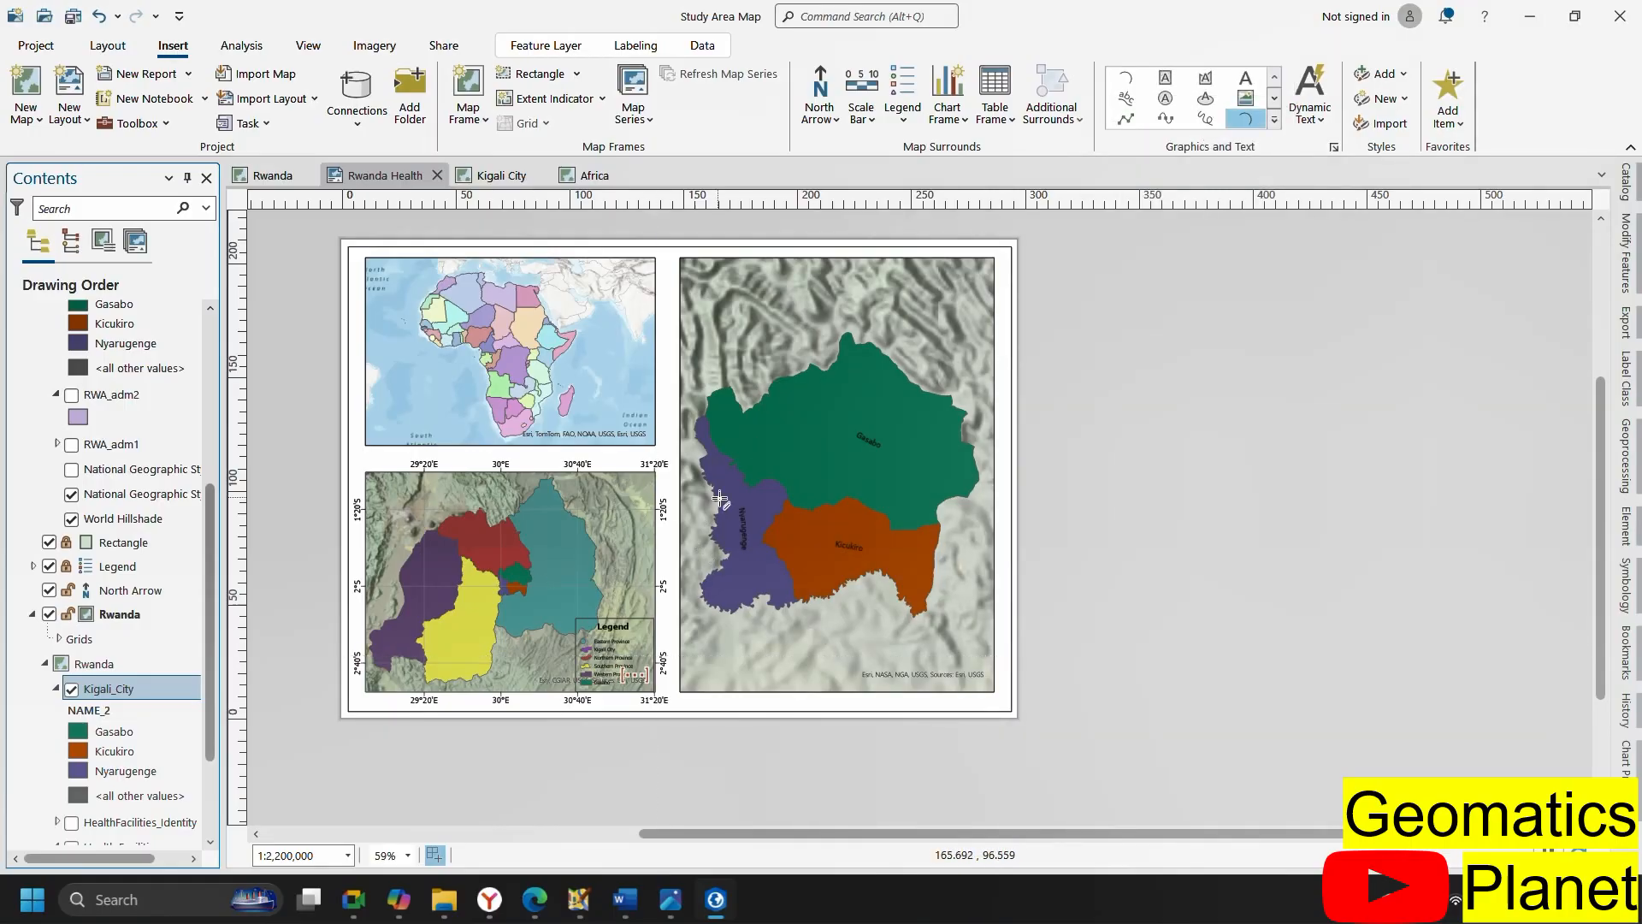
pyautogui.click(712, 557)
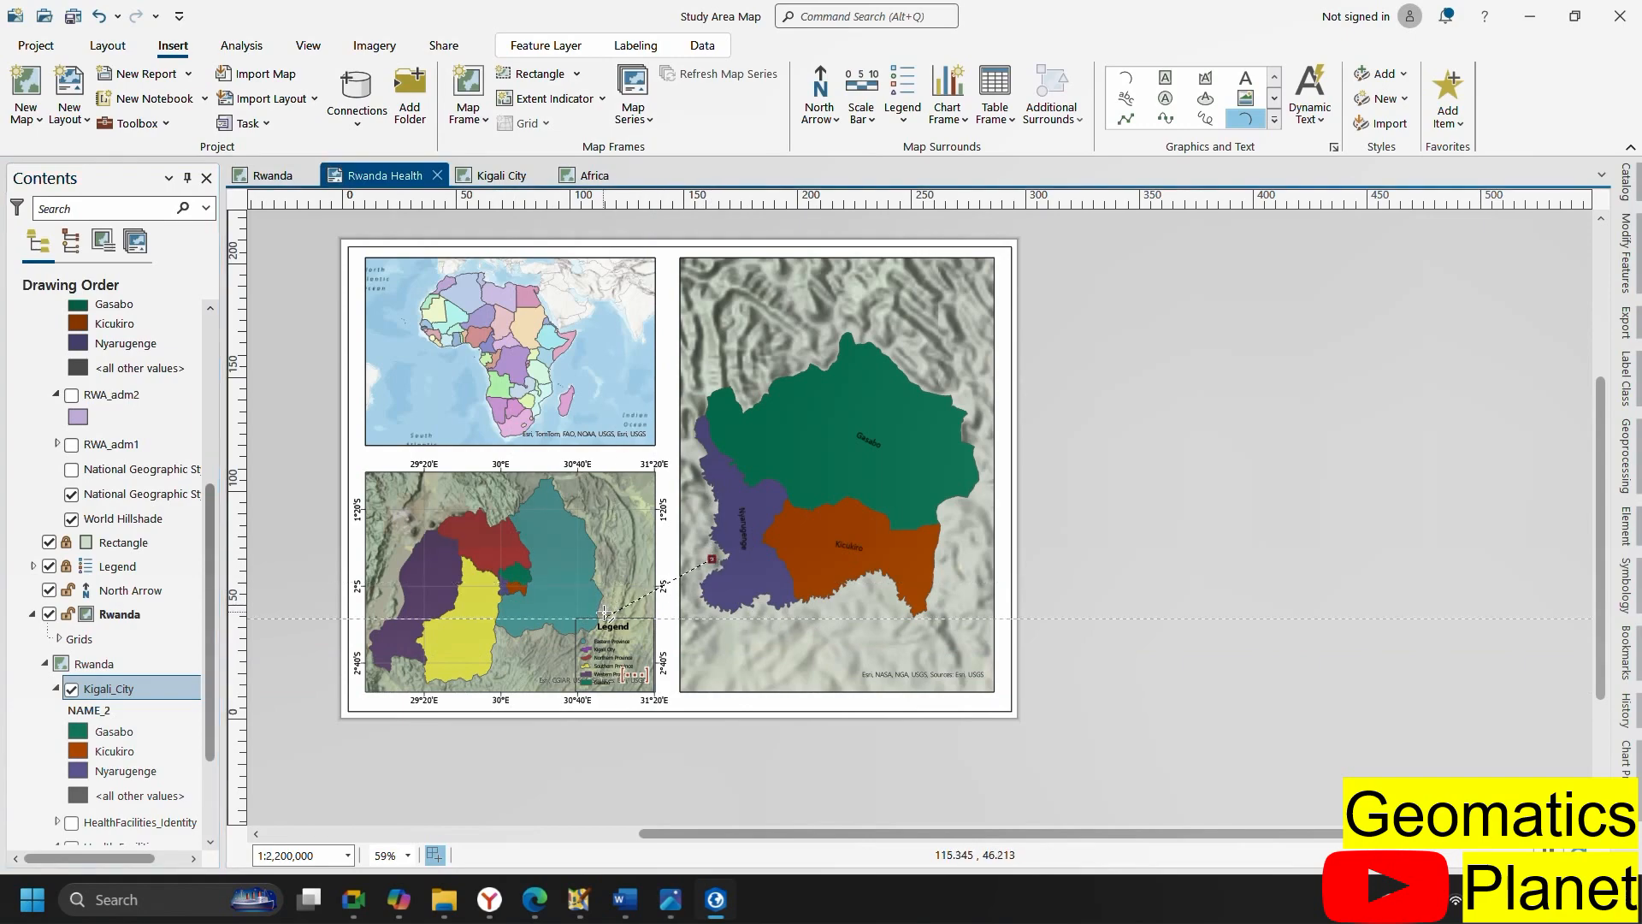
pyautogui.scroll(3, 607, 614)
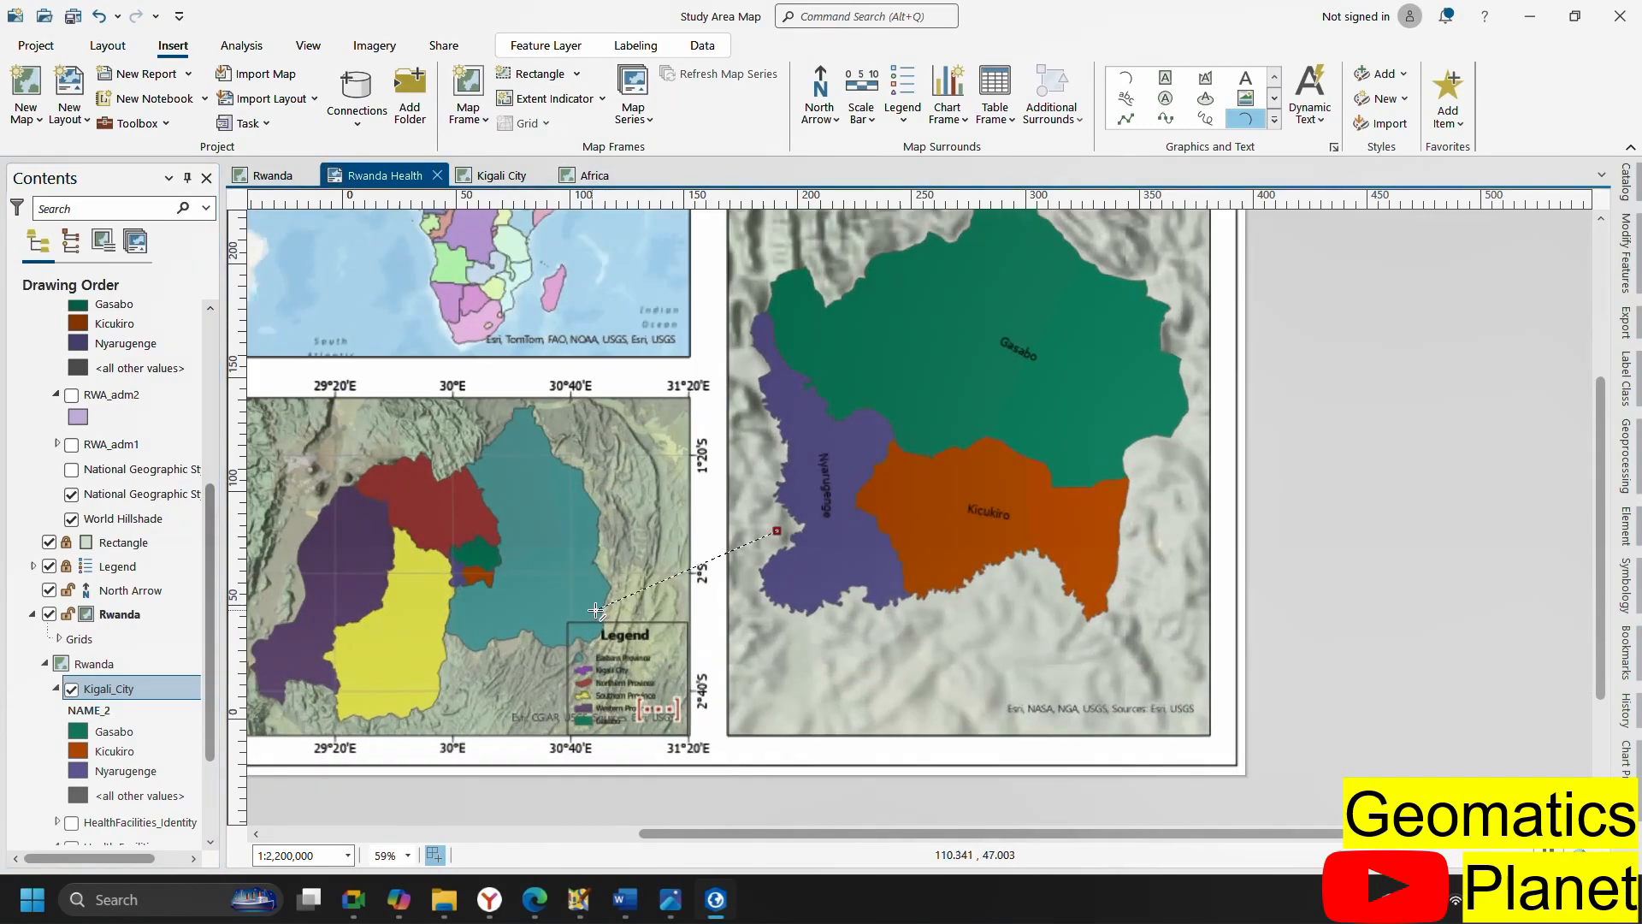
pyautogui.click(653, 613)
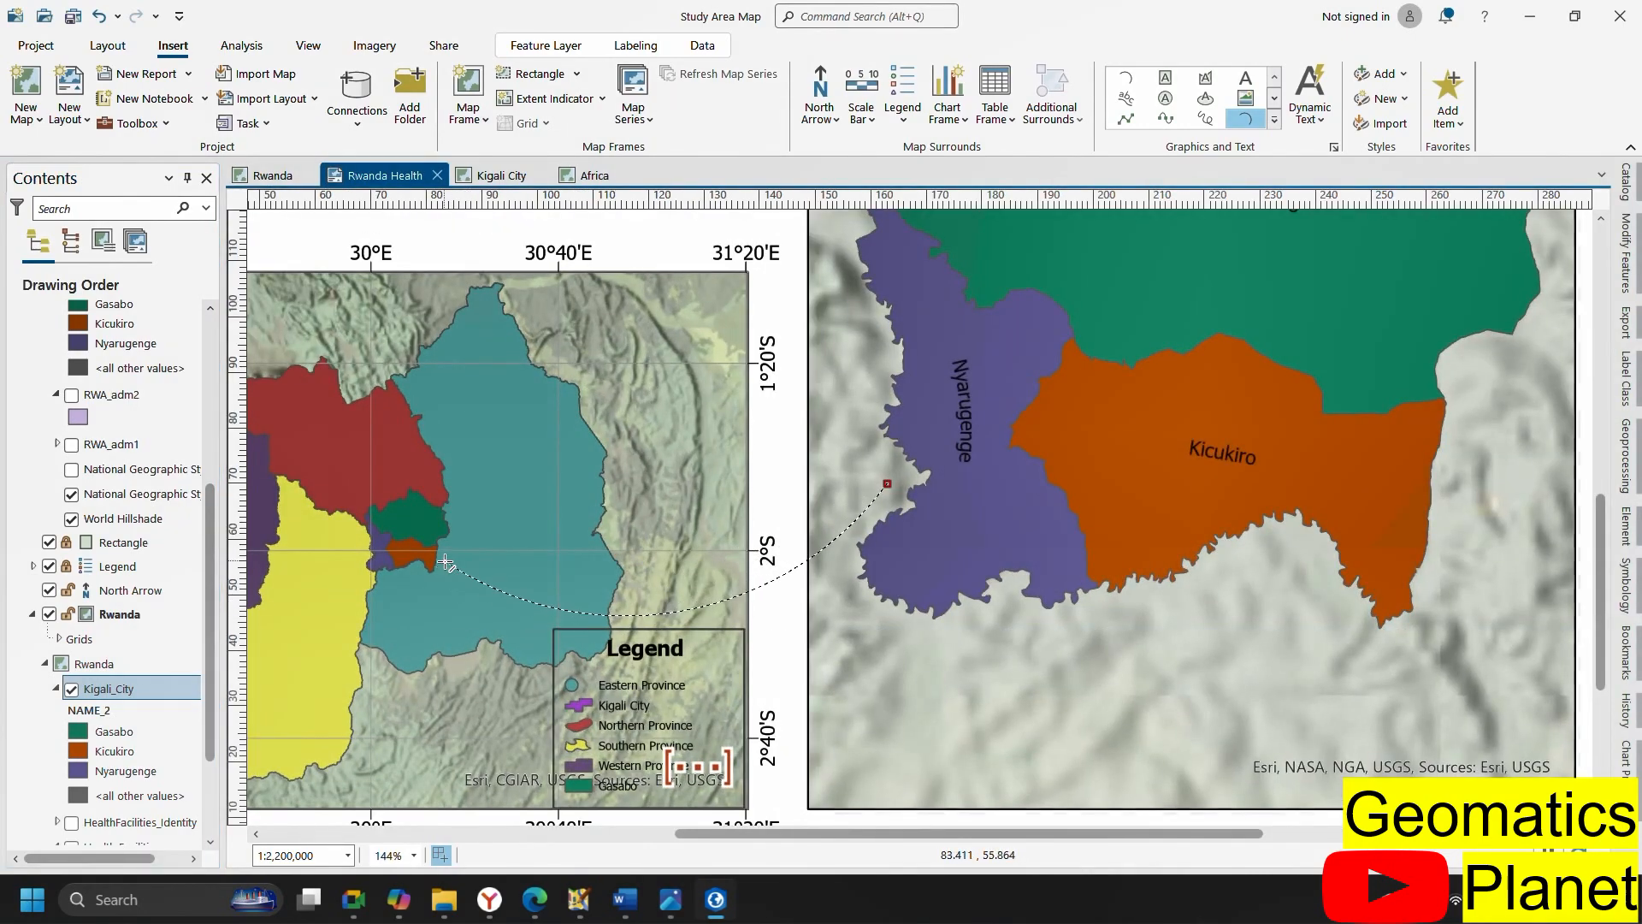
pyautogui.click(445, 560)
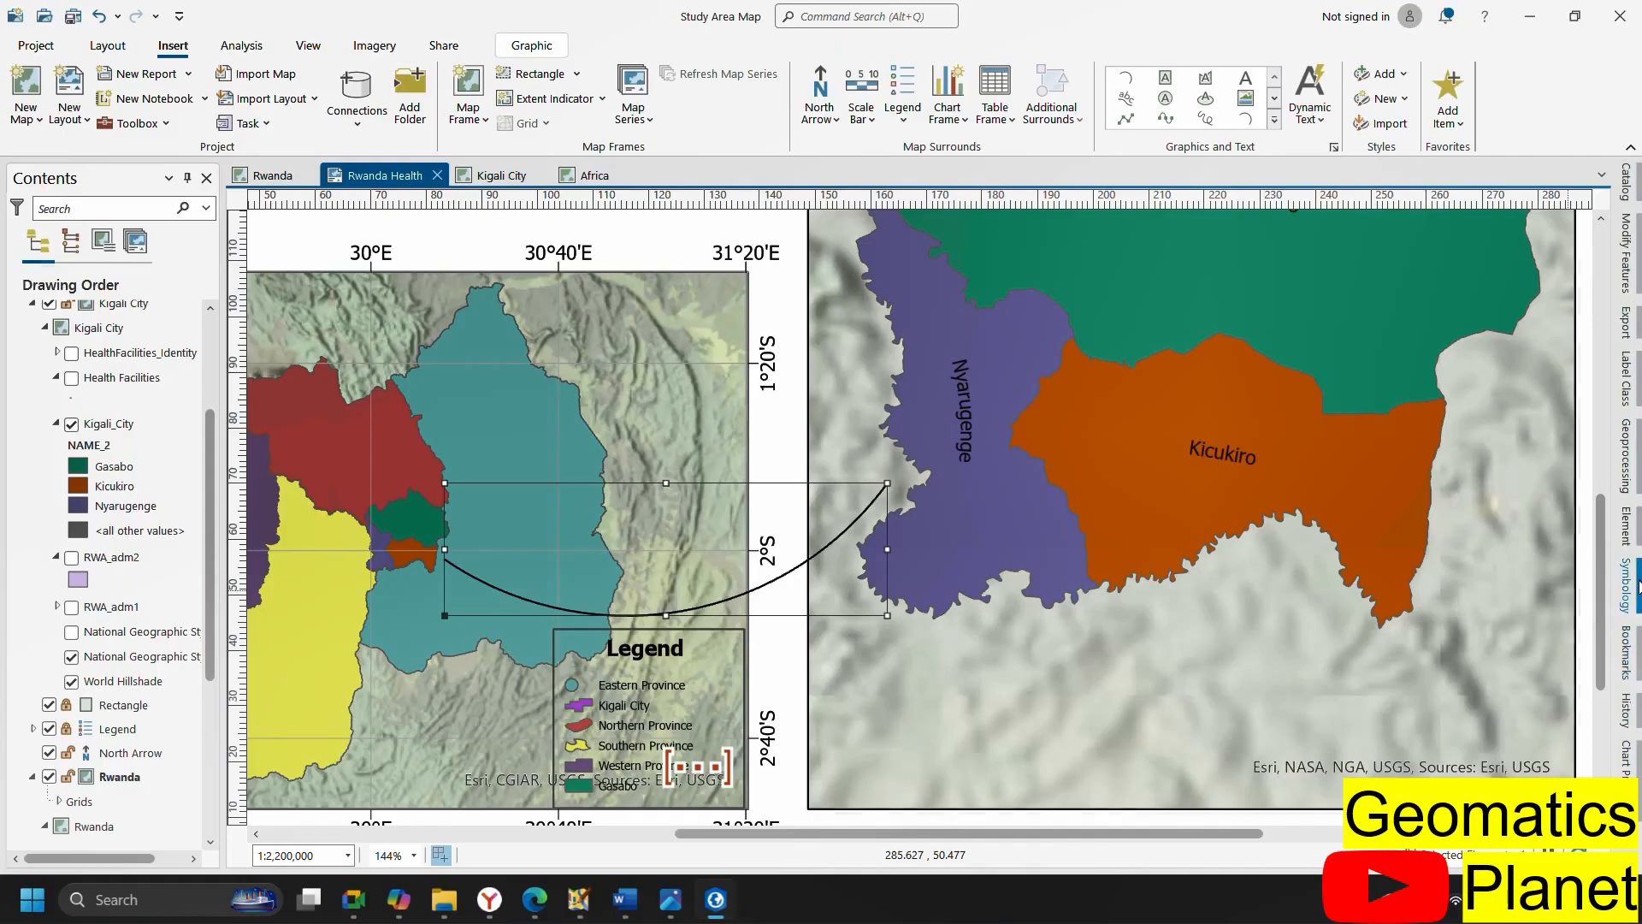
# Examine the arc's general, placement and symbol settings
pyautogui.click(1628, 534)
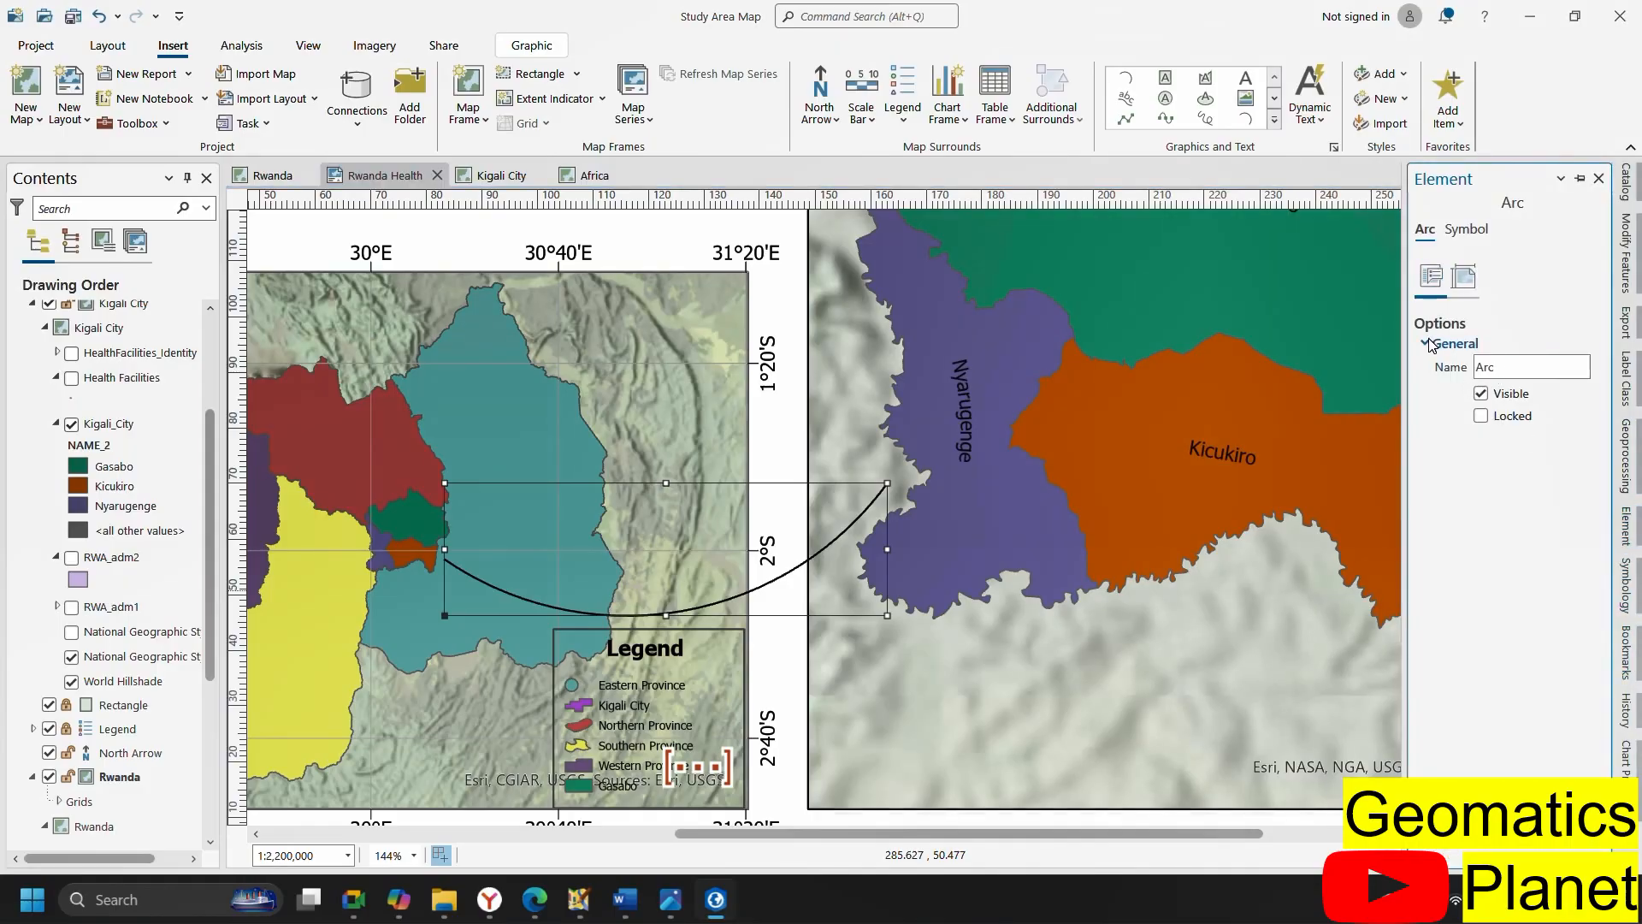
pyautogui.click(1464, 275)
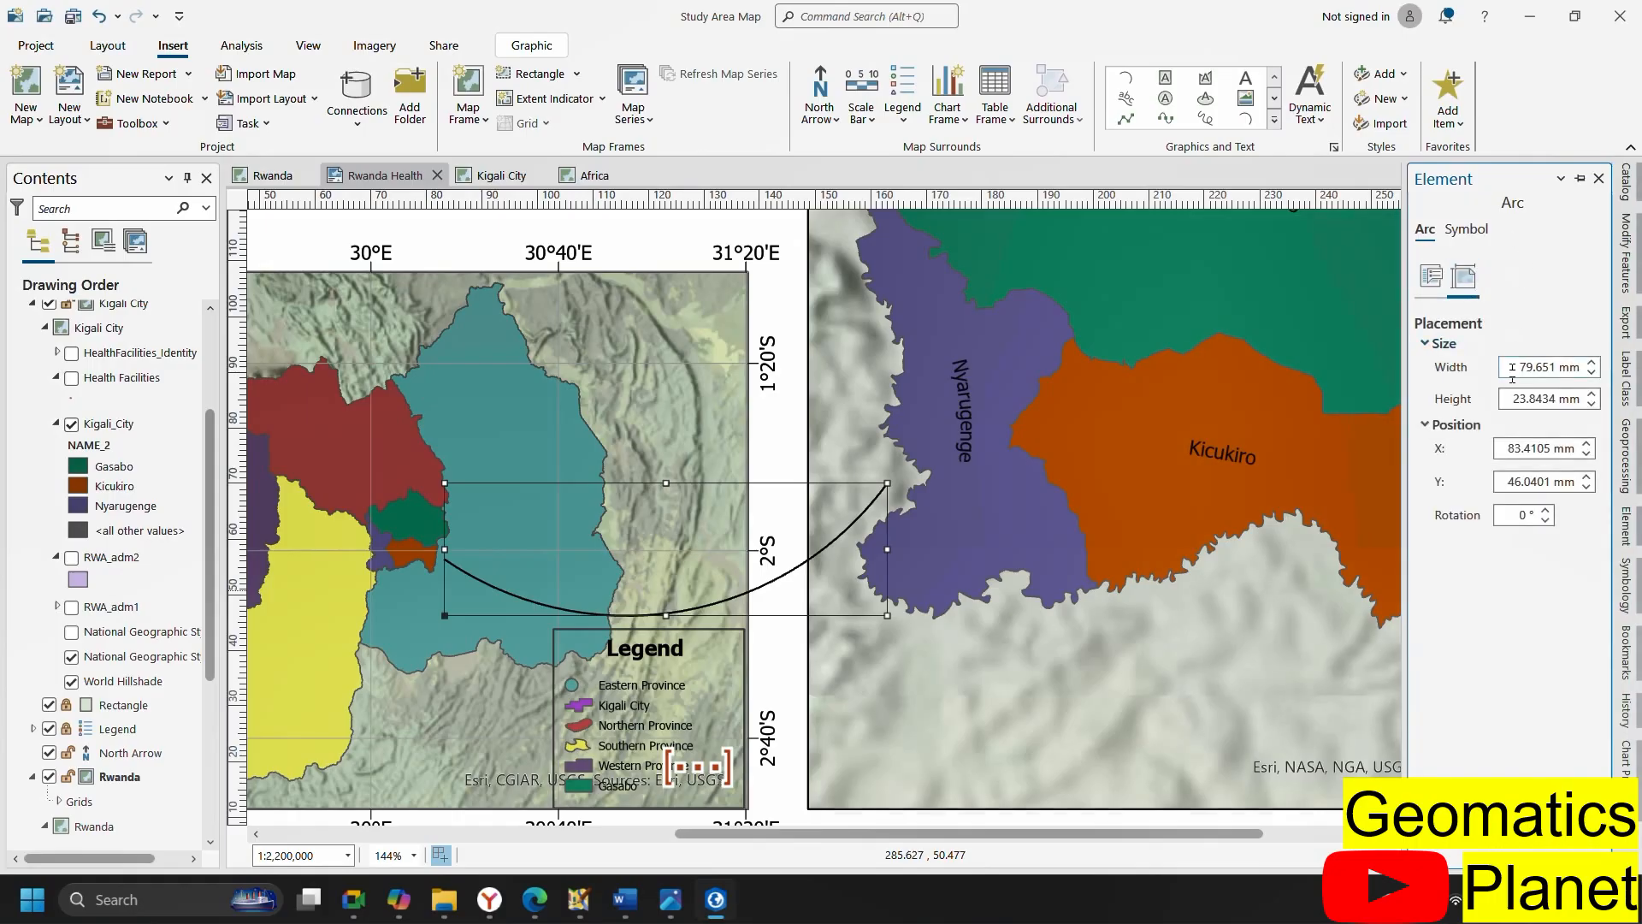
pyautogui.click(1468, 230)
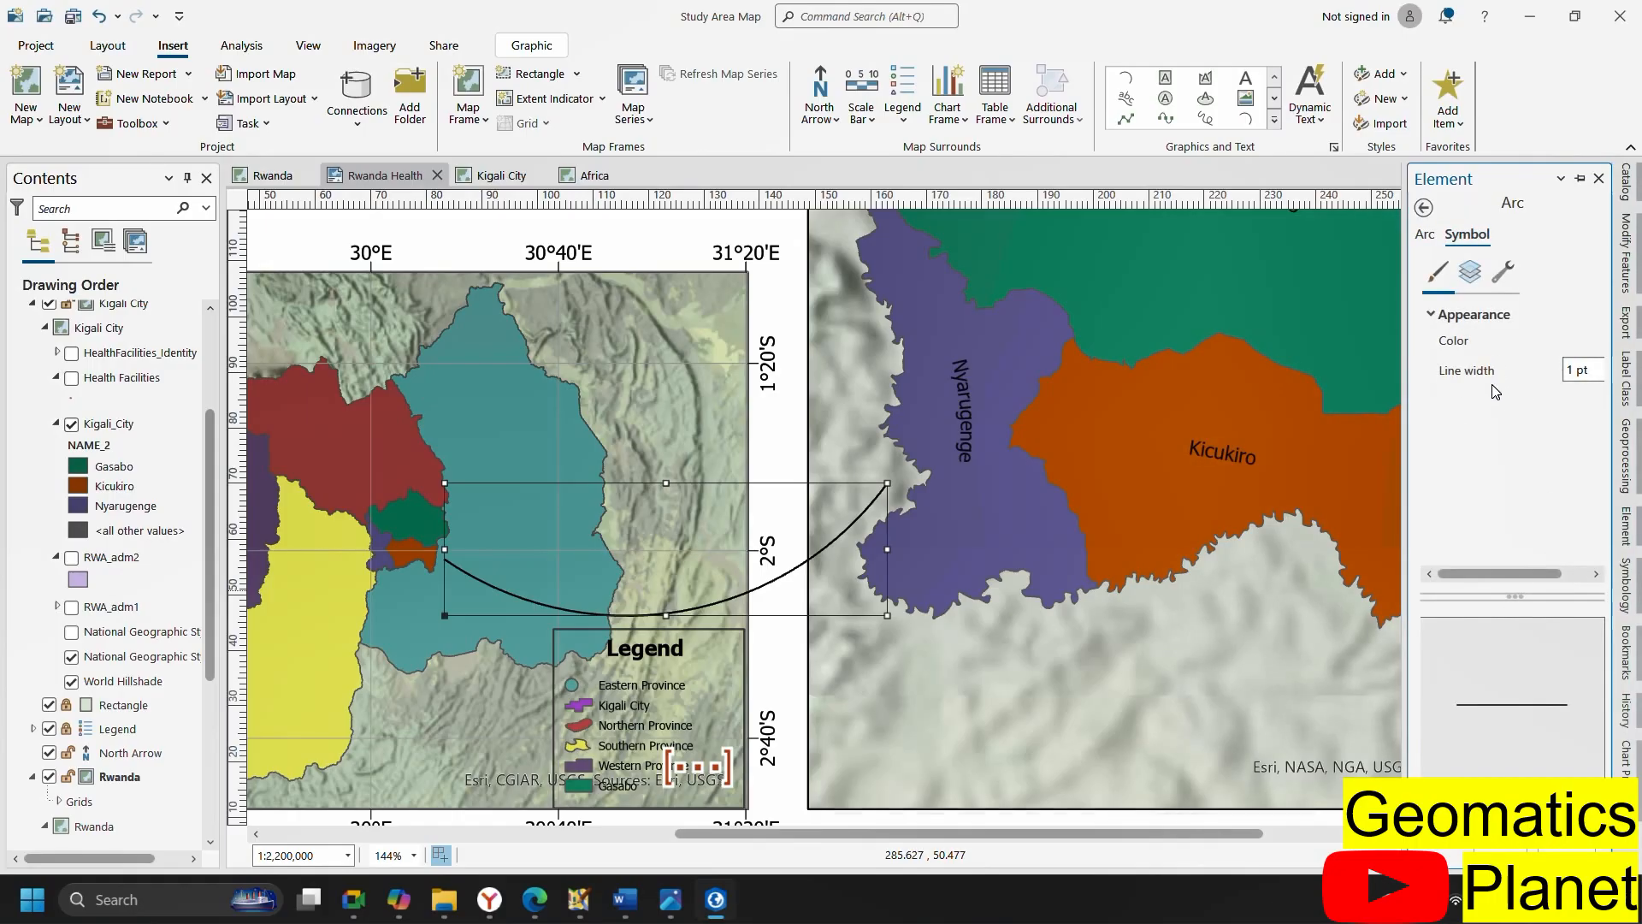
# Draw a circle about 3 mm across around Rwanda in the Africa frame
pyautogui.scroll(-5, 608, 506)
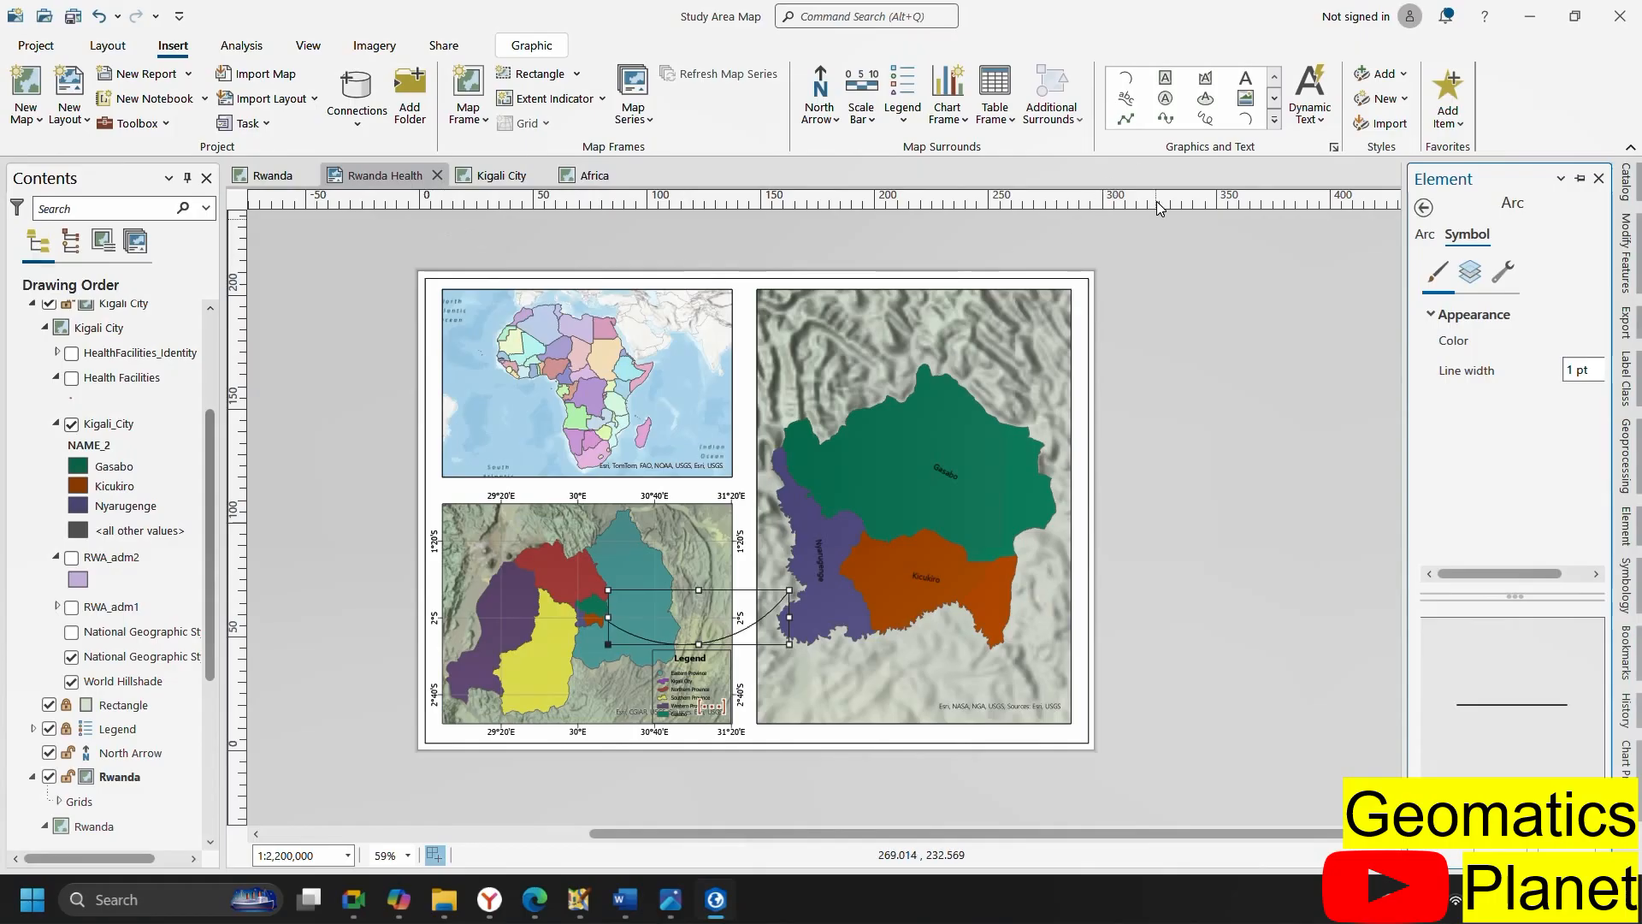
pyautogui.click(1273, 120)
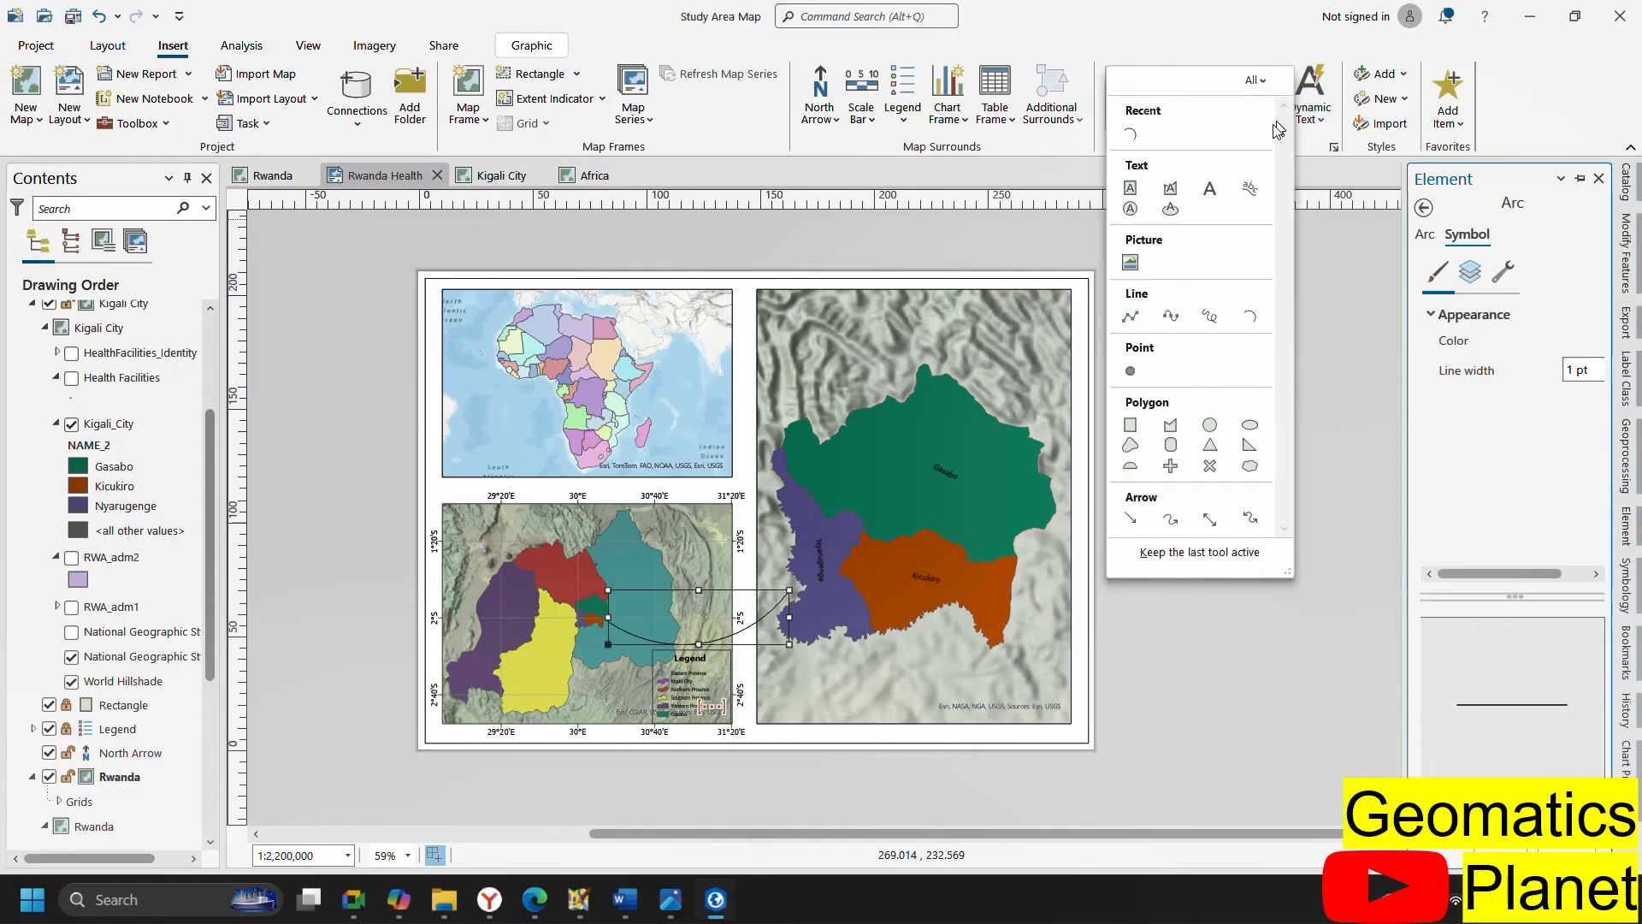
pyautogui.click(1209, 425)
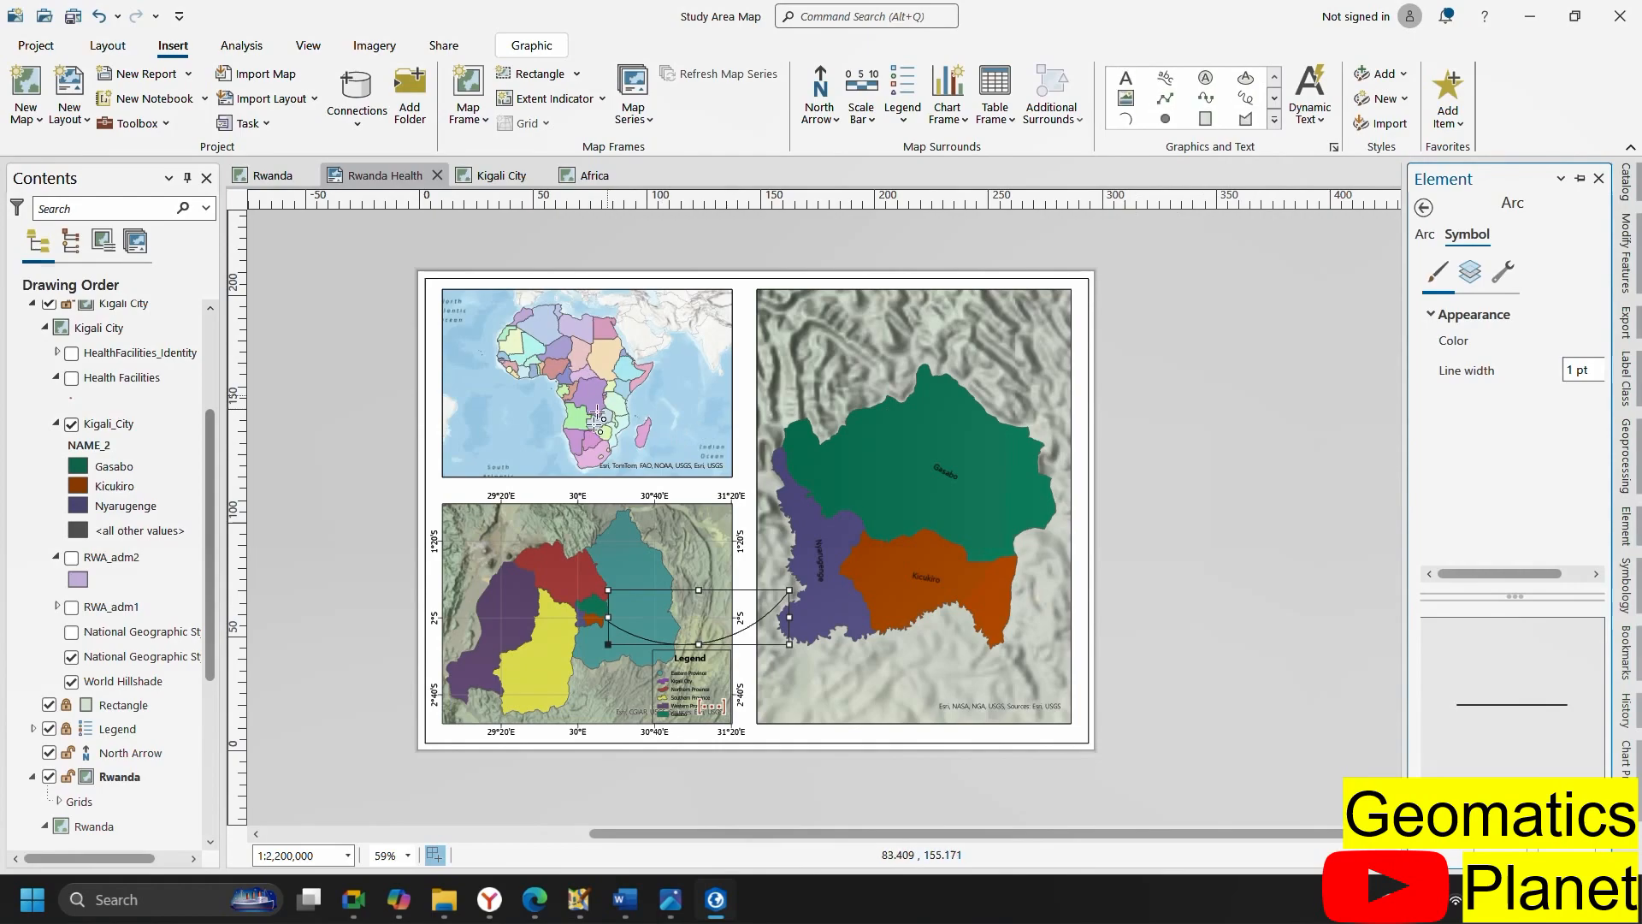
pyautogui.scroll(5, 596, 419)
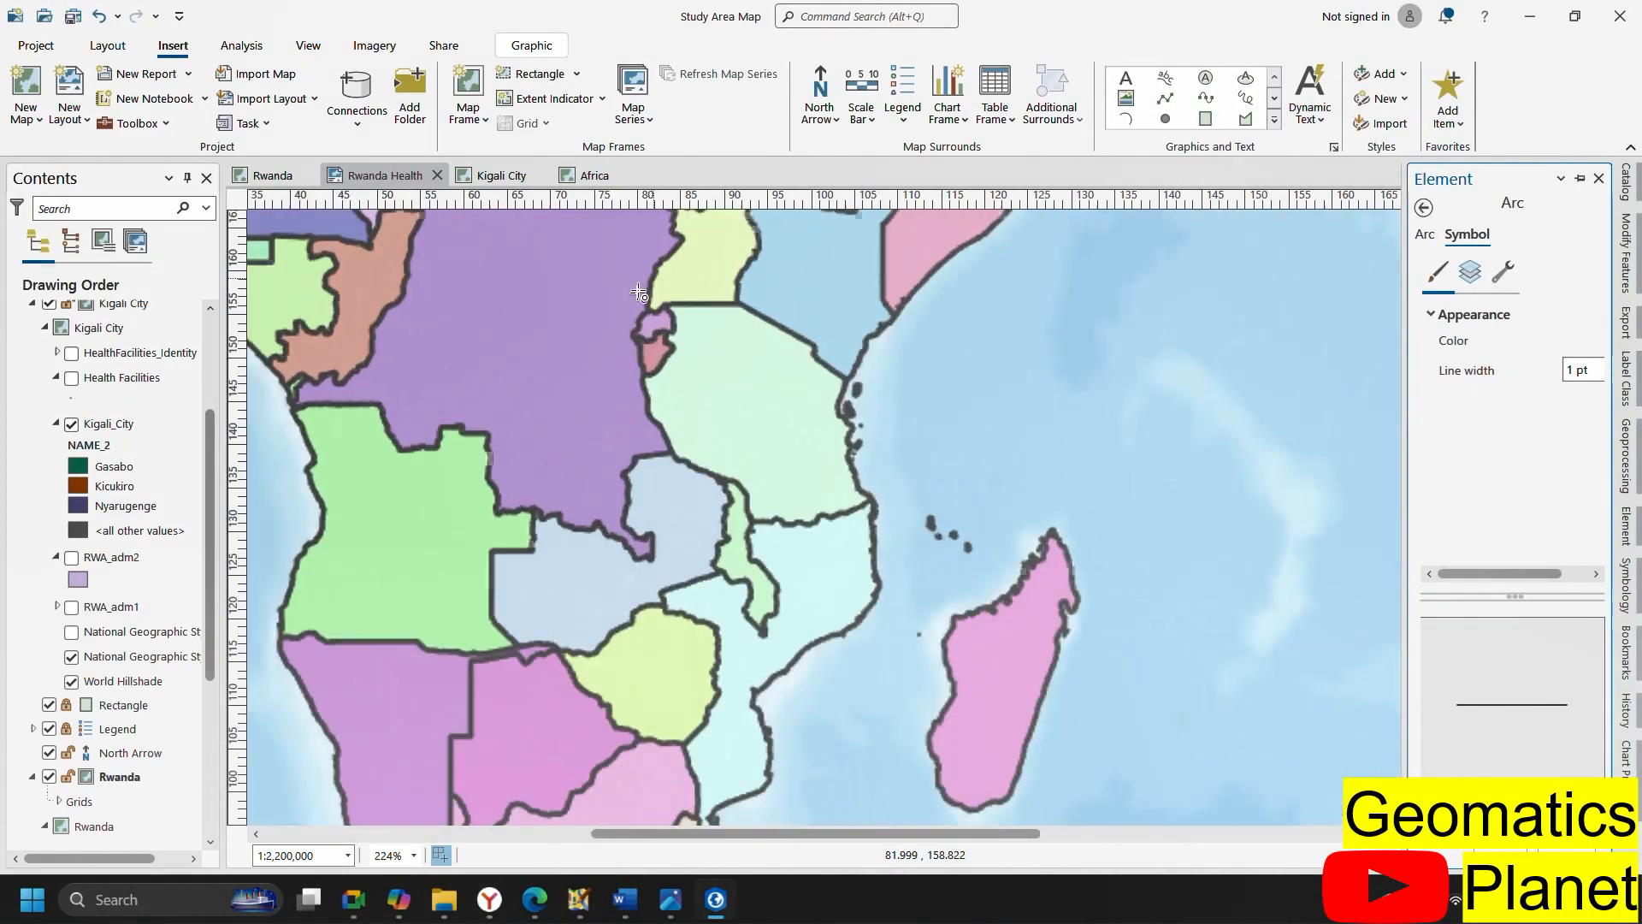
pyautogui.scroll(10, 639, 294)
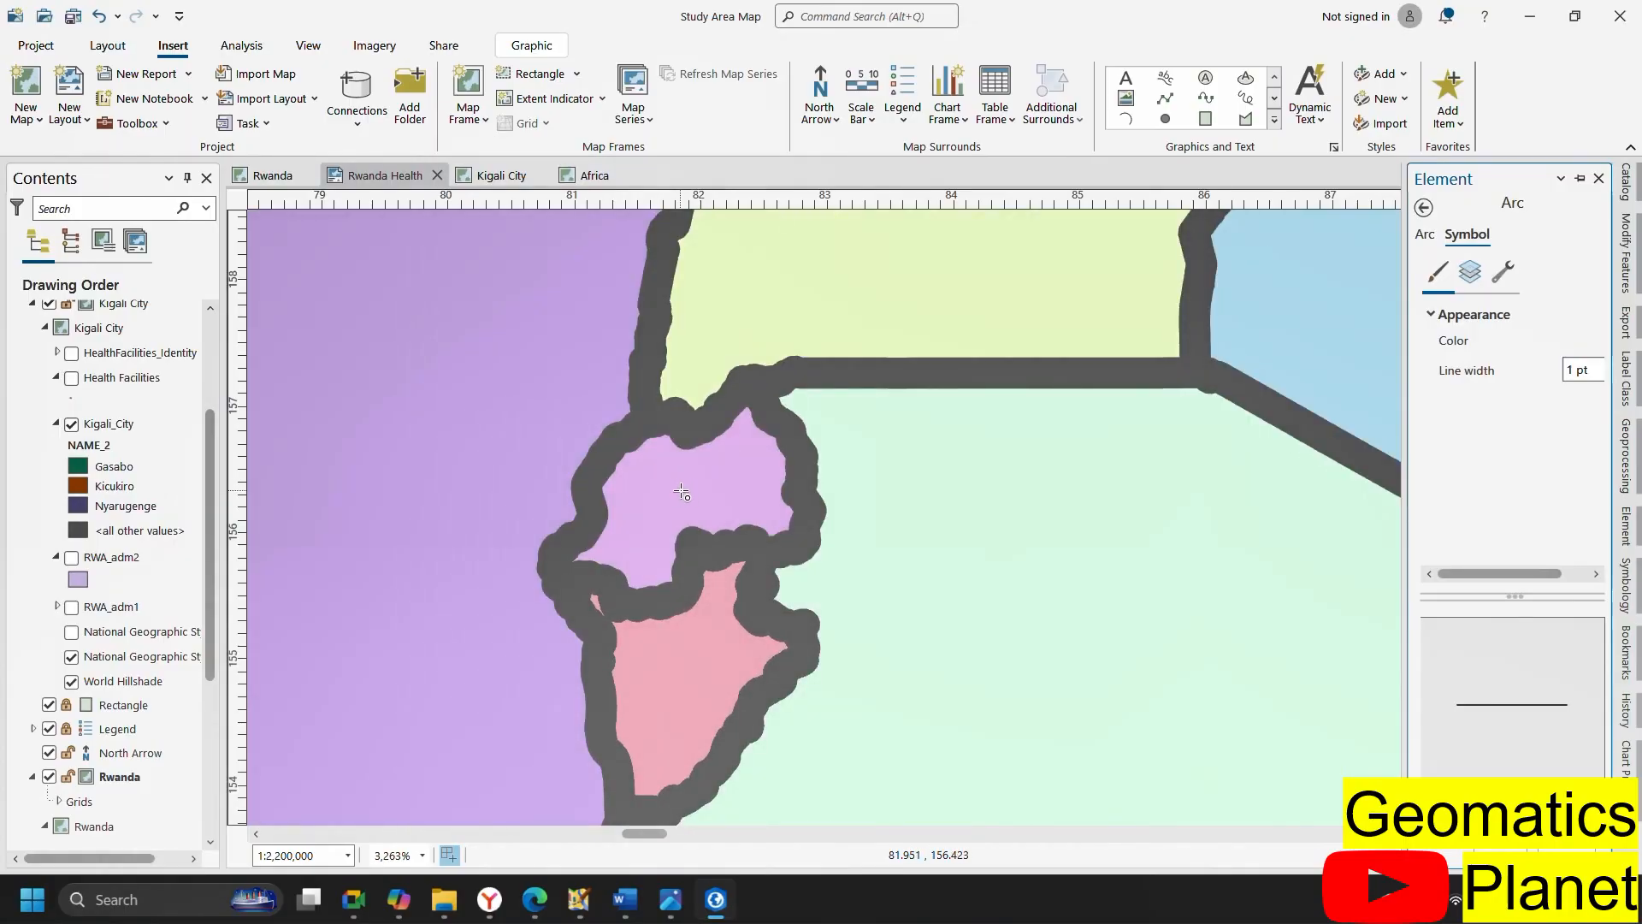
pyautogui.click(681, 490)
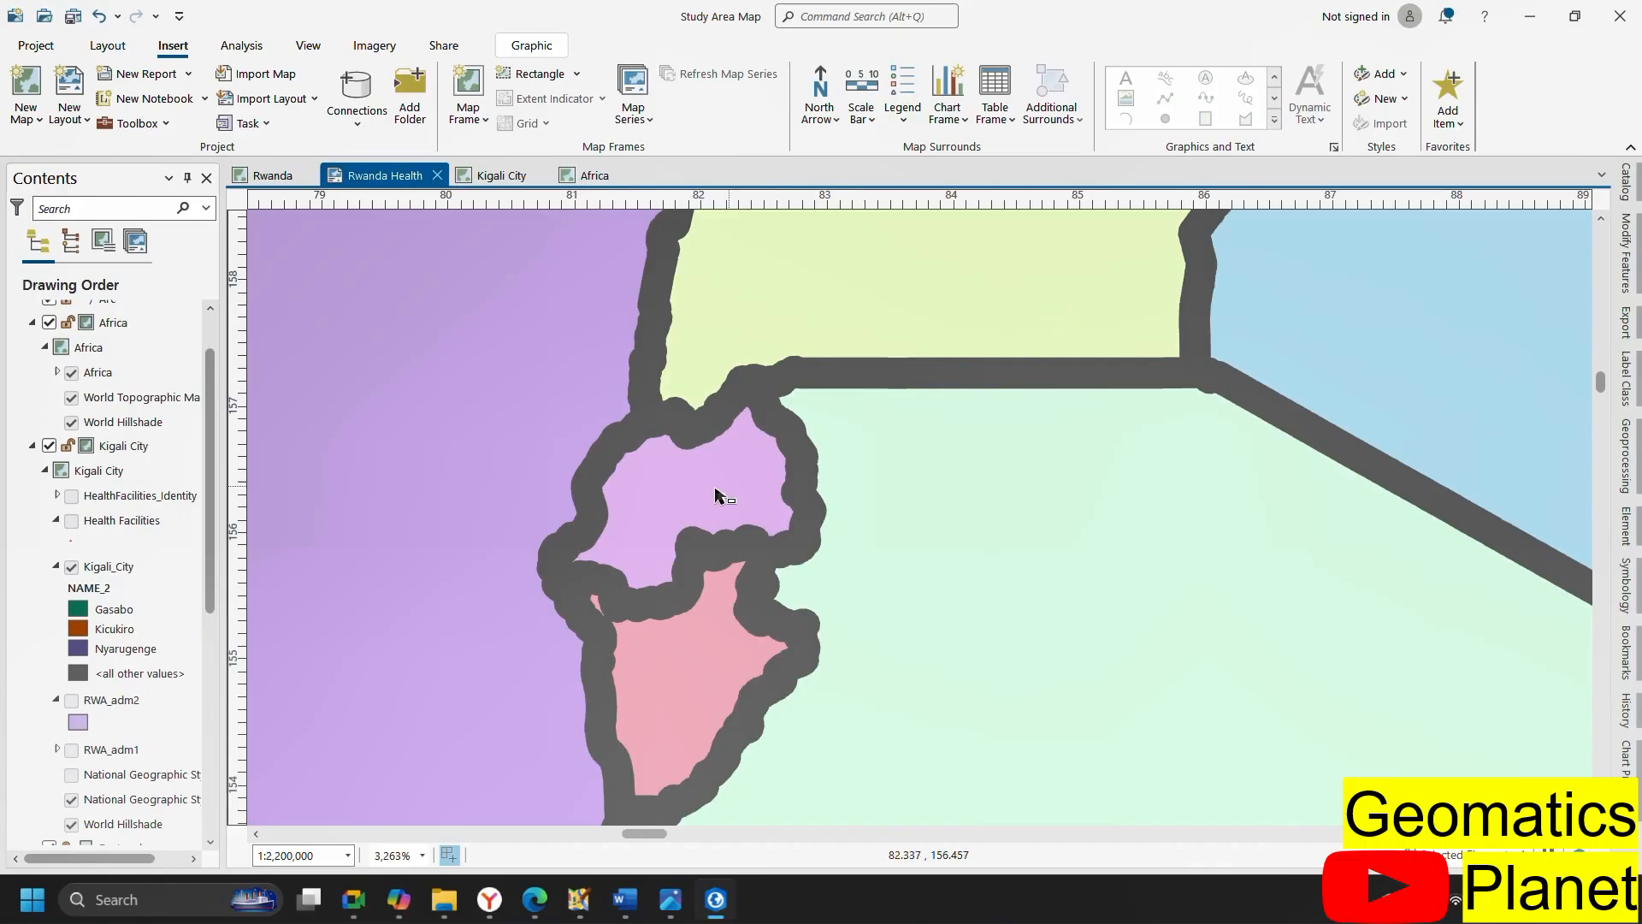
pyautogui.click(1136, 81)
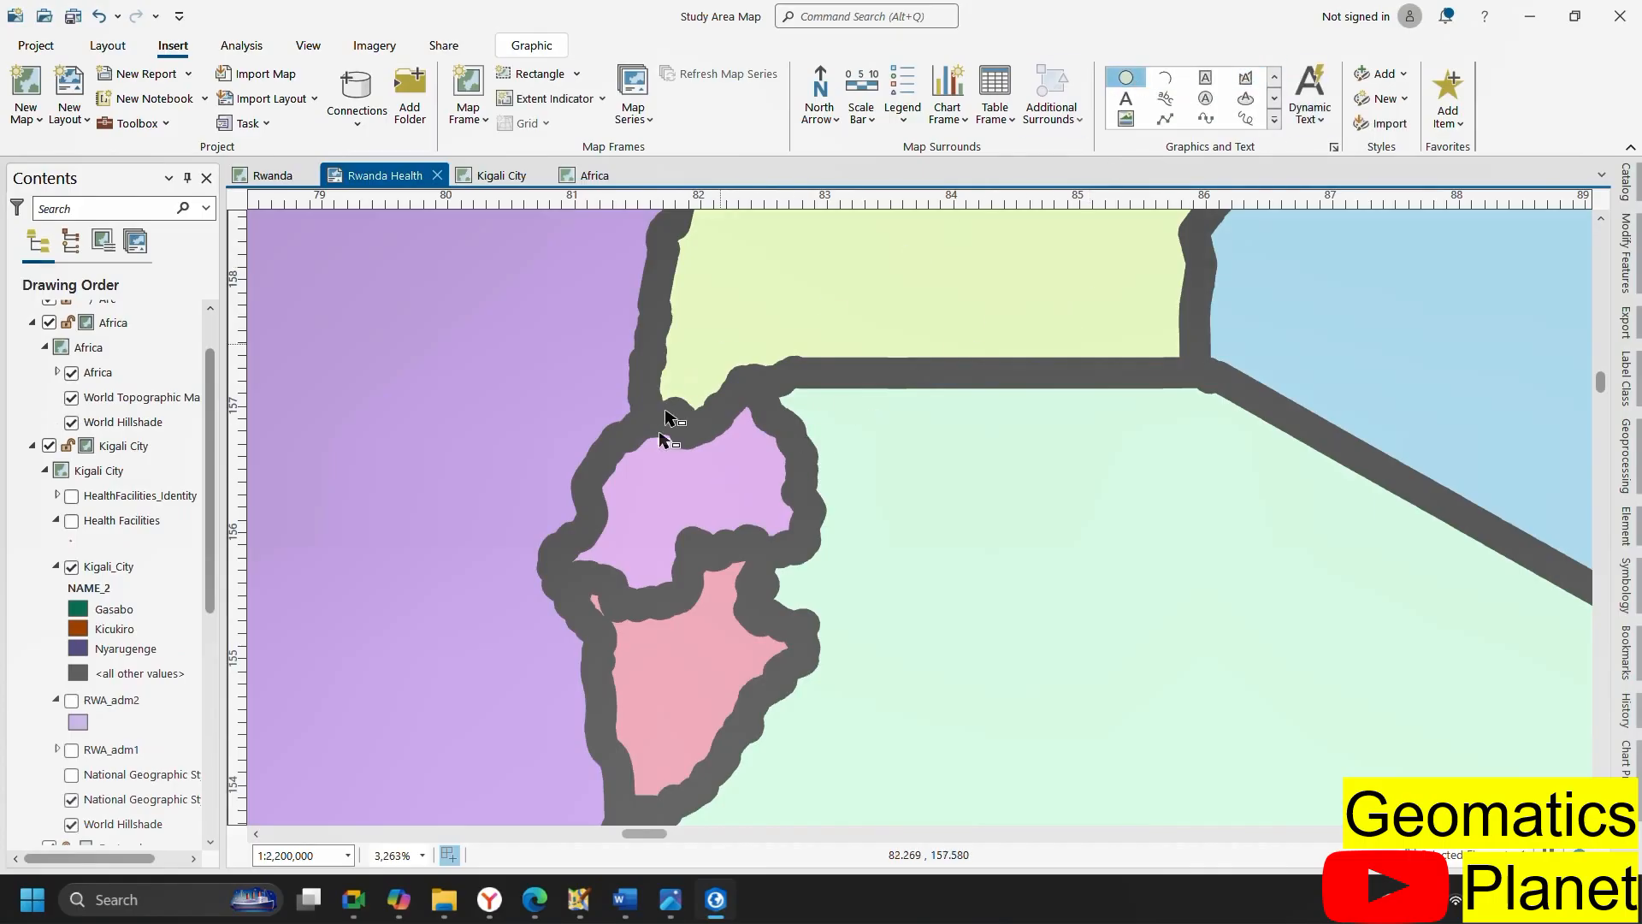
pyautogui.moveTo(678, 488)
pyautogui.mouseDown()
pyautogui.moveTo(855, 616)
pyautogui.moveTo(817, 572)
pyautogui.mouseUp()
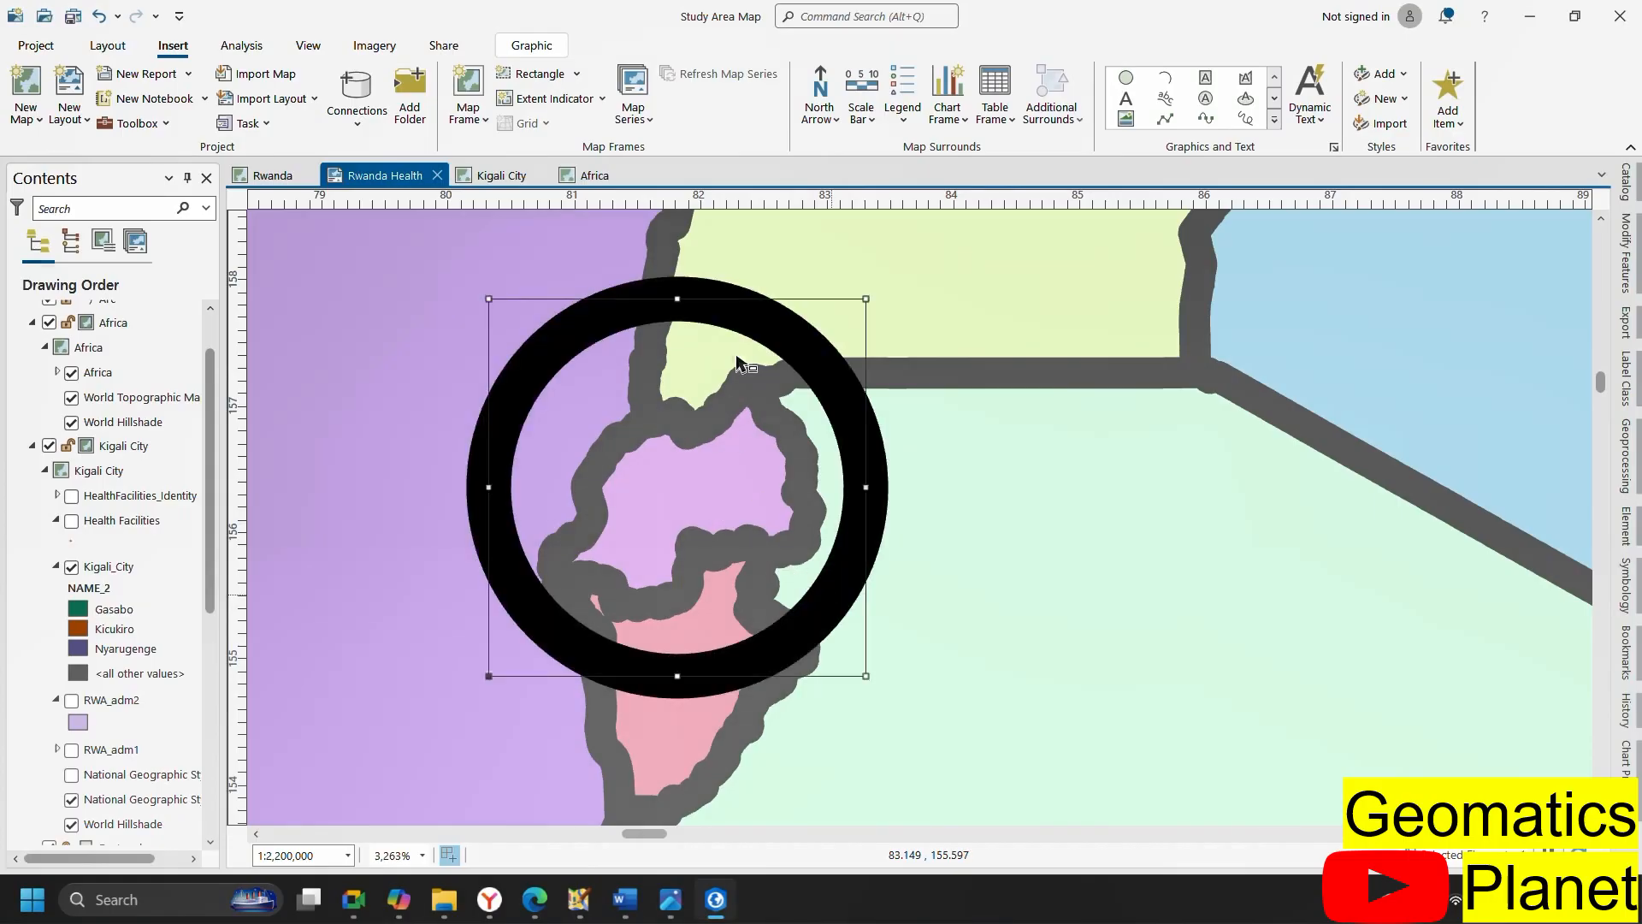
pyautogui.scroll(-10, 746, 338)
pyautogui.scroll(-3, 743, 340)
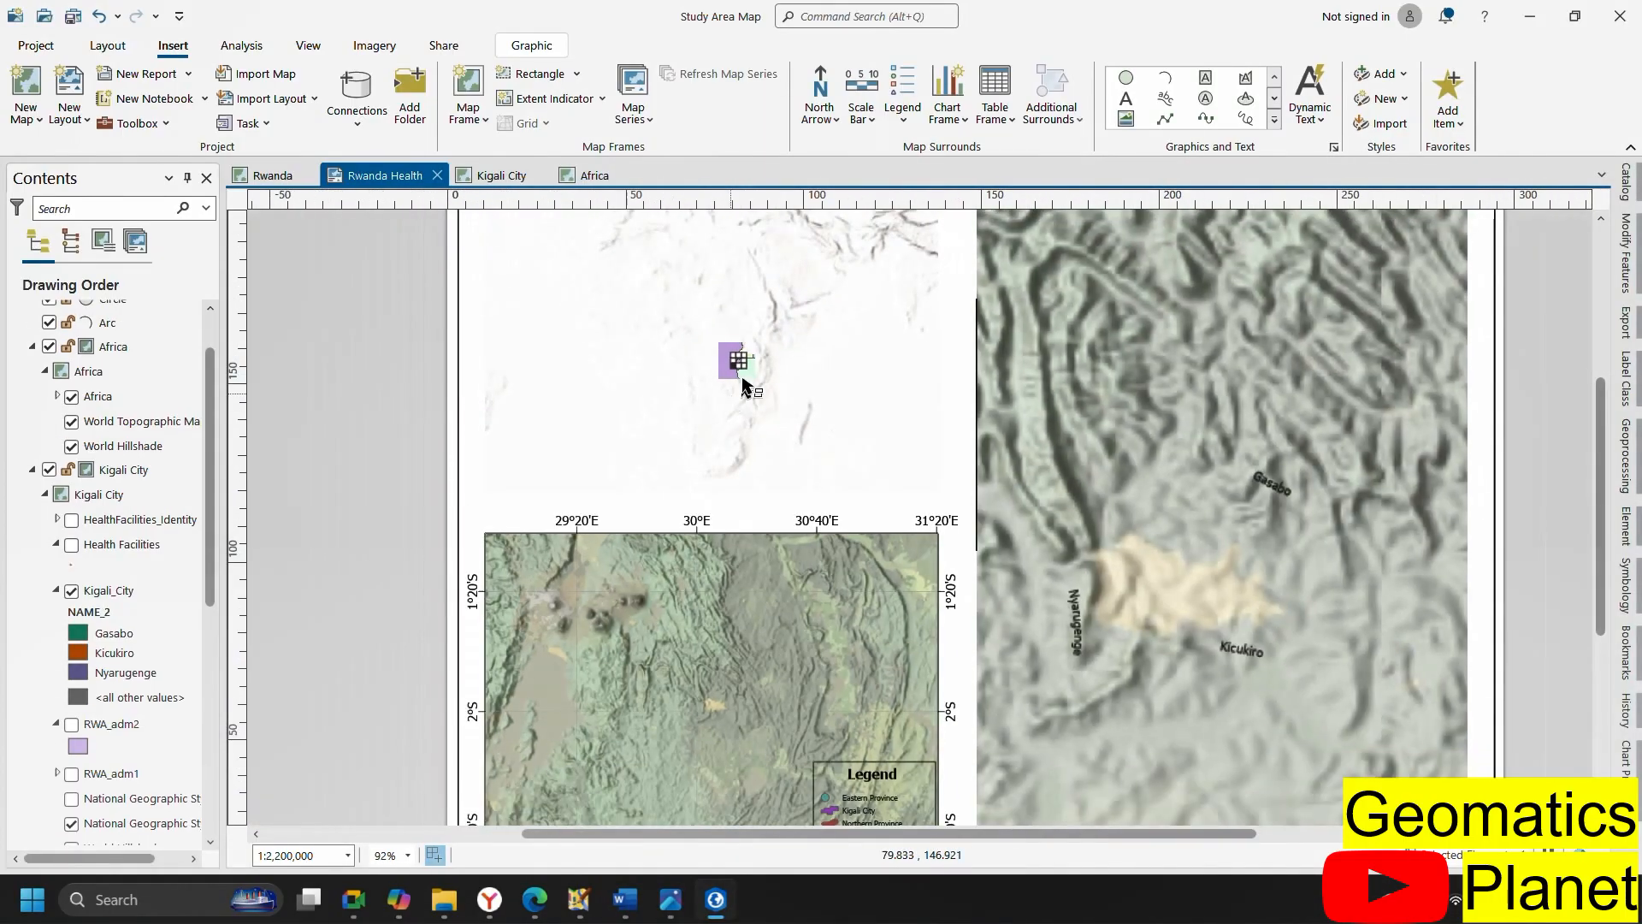
pyautogui.click(908, 438)
pyautogui.press('Delete')
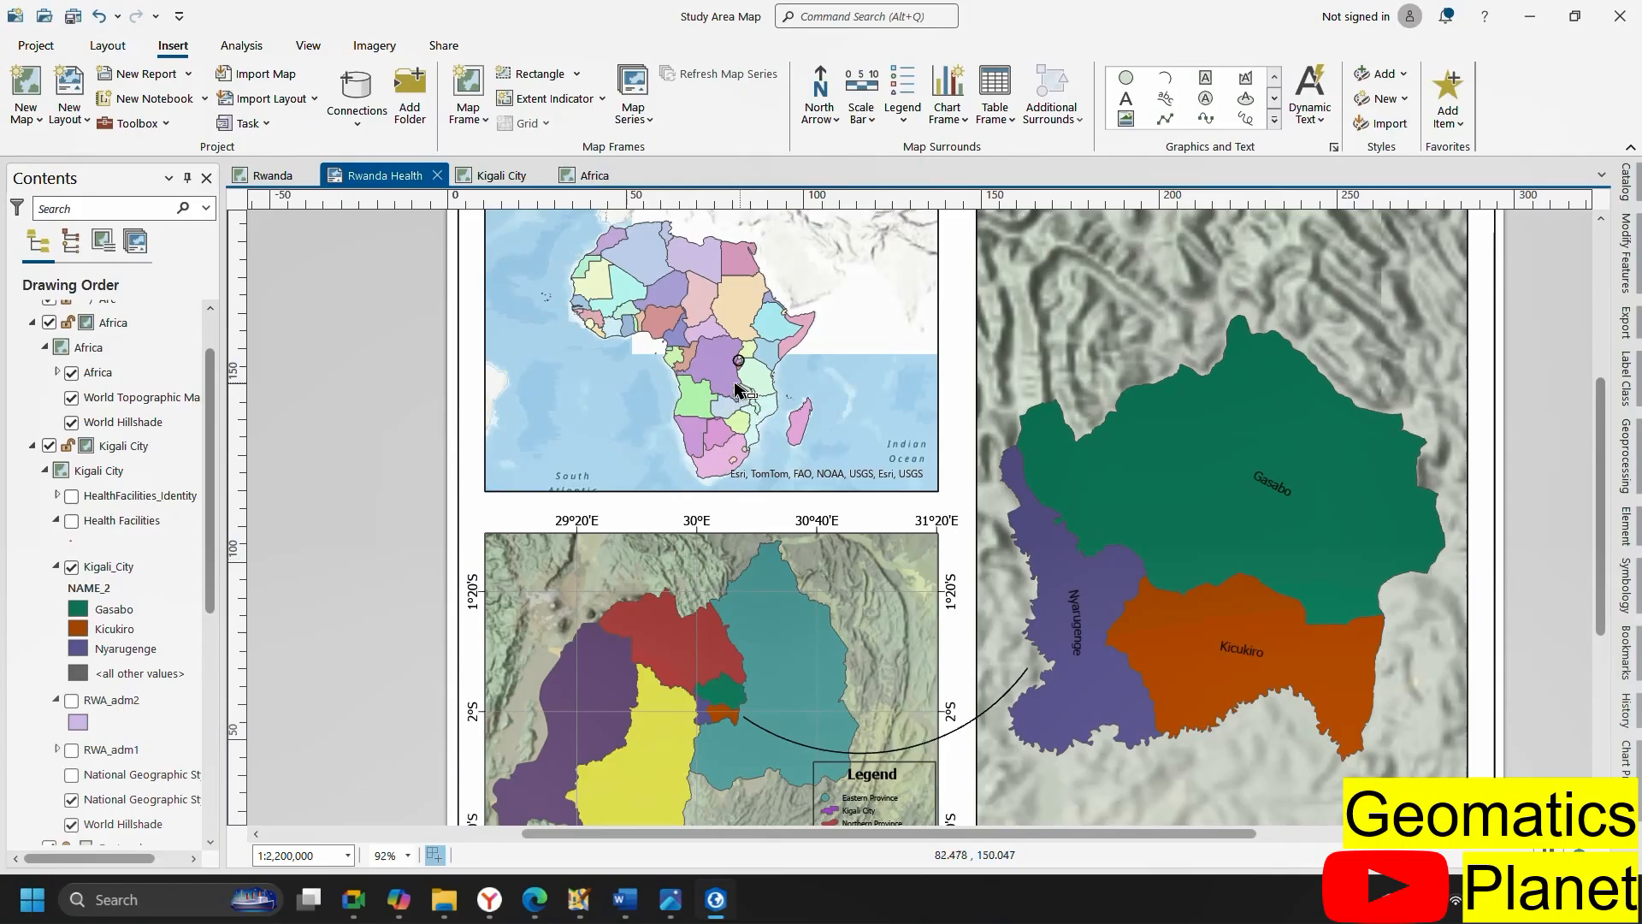
# Draw a straight line from the circle around Rwanda in the Africa frame down to the upper edge of the Rwanda frame
pyautogui.click(1165, 118)
pyautogui.click(741, 363)
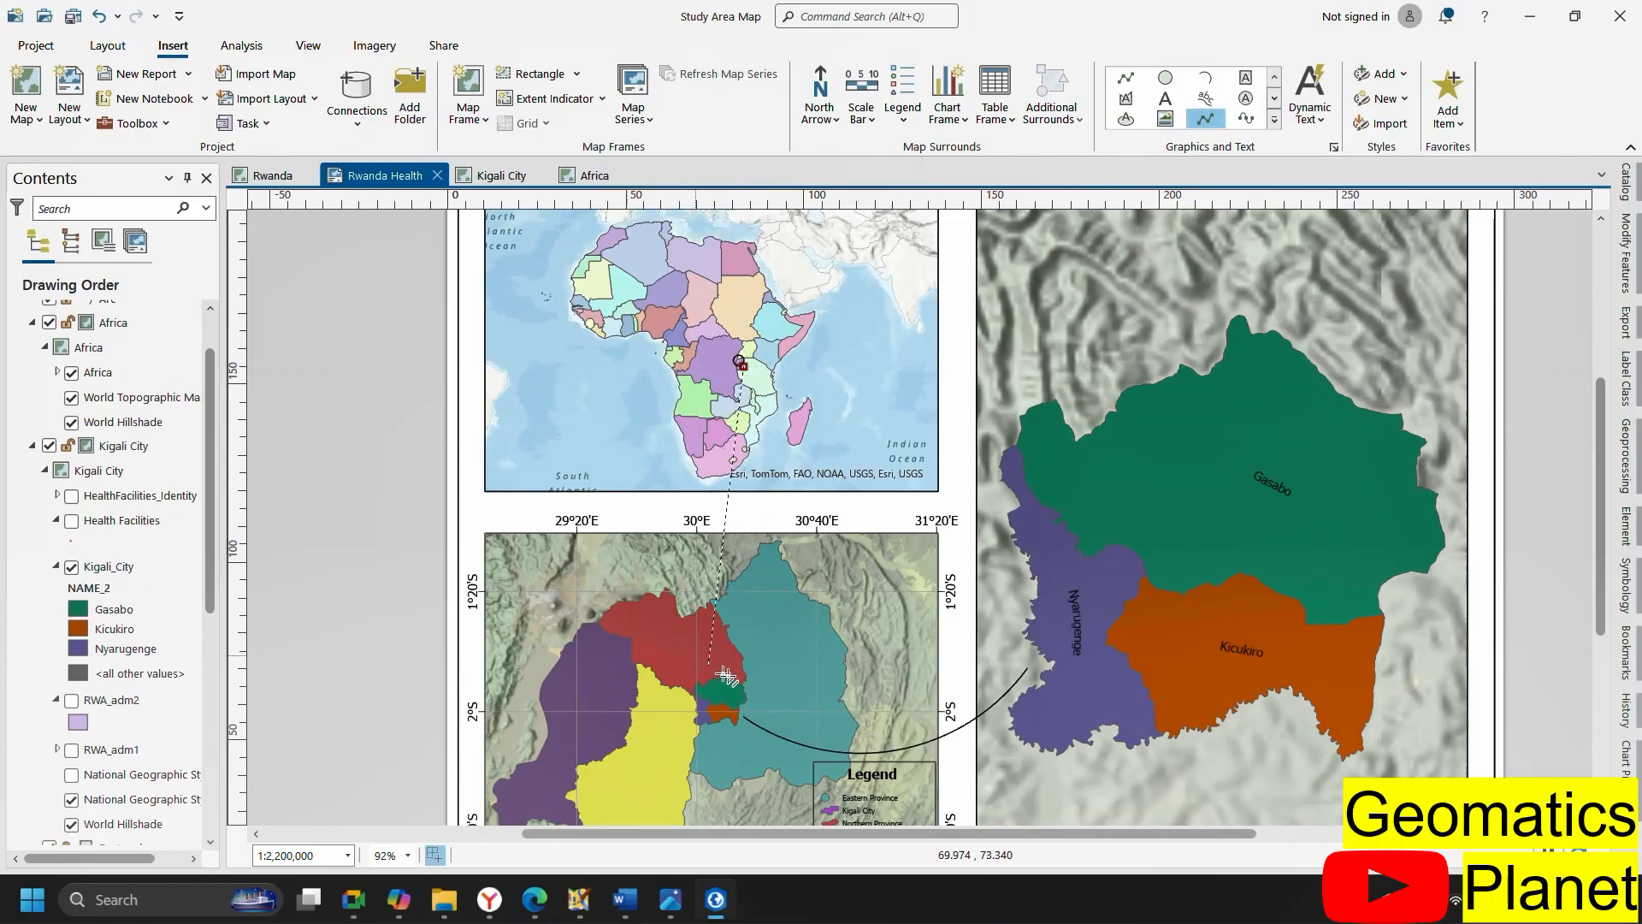
pyautogui.doubleClick(701, 561)
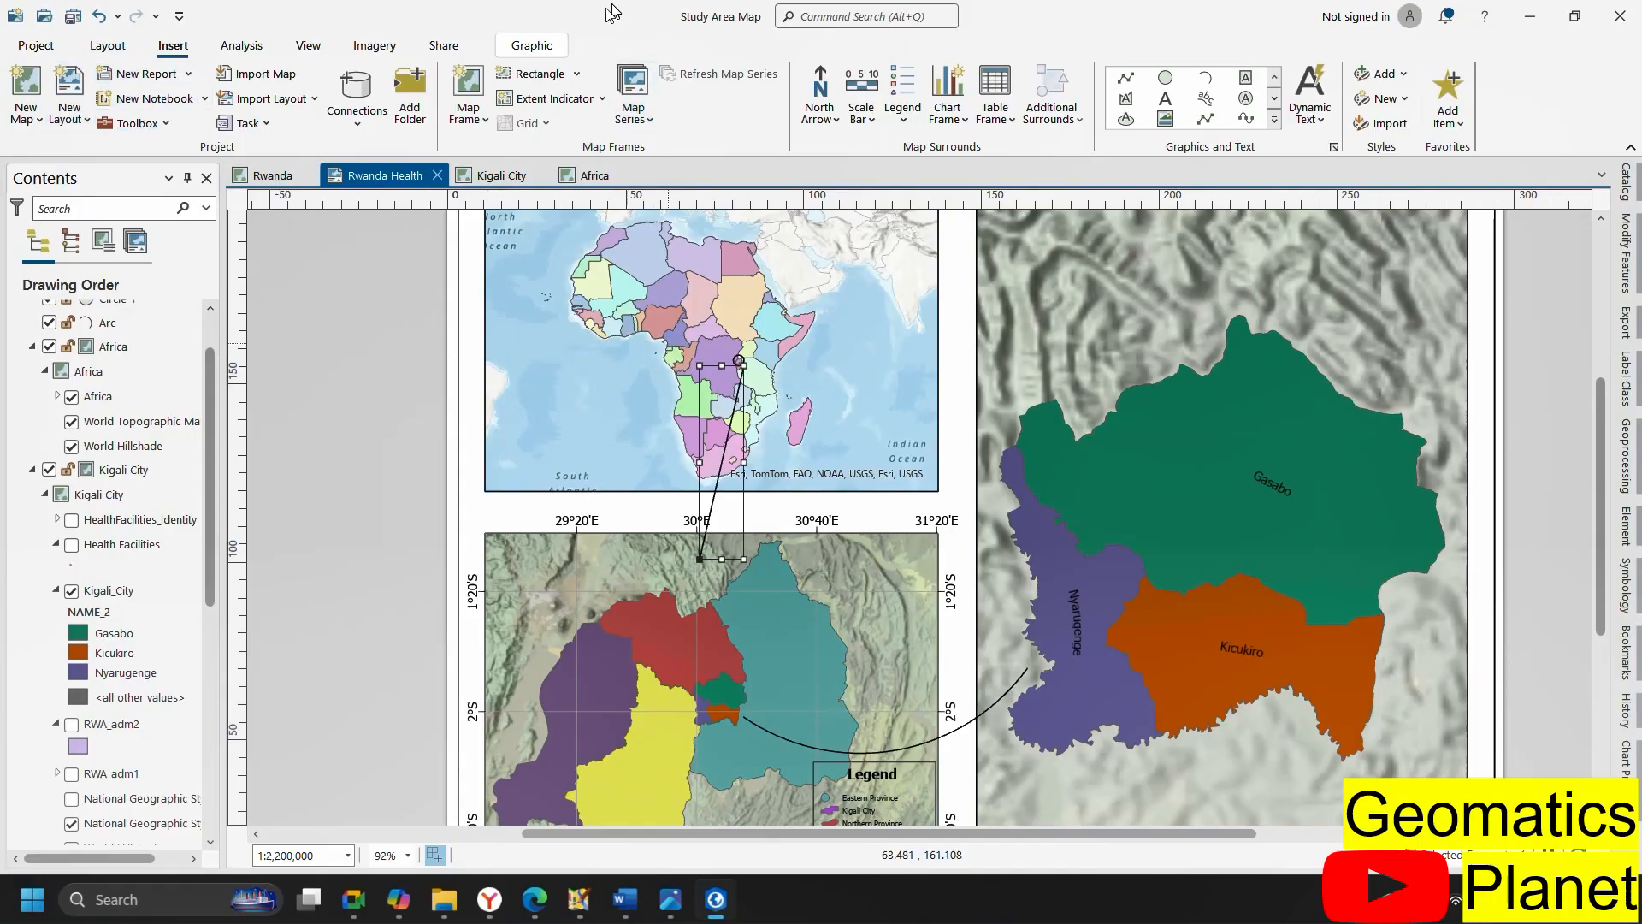
# Insert a circular map frame about 41 mm across over the Africa frame's western ocean area and shift it slightly southeast
pyautogui.click(577, 74)
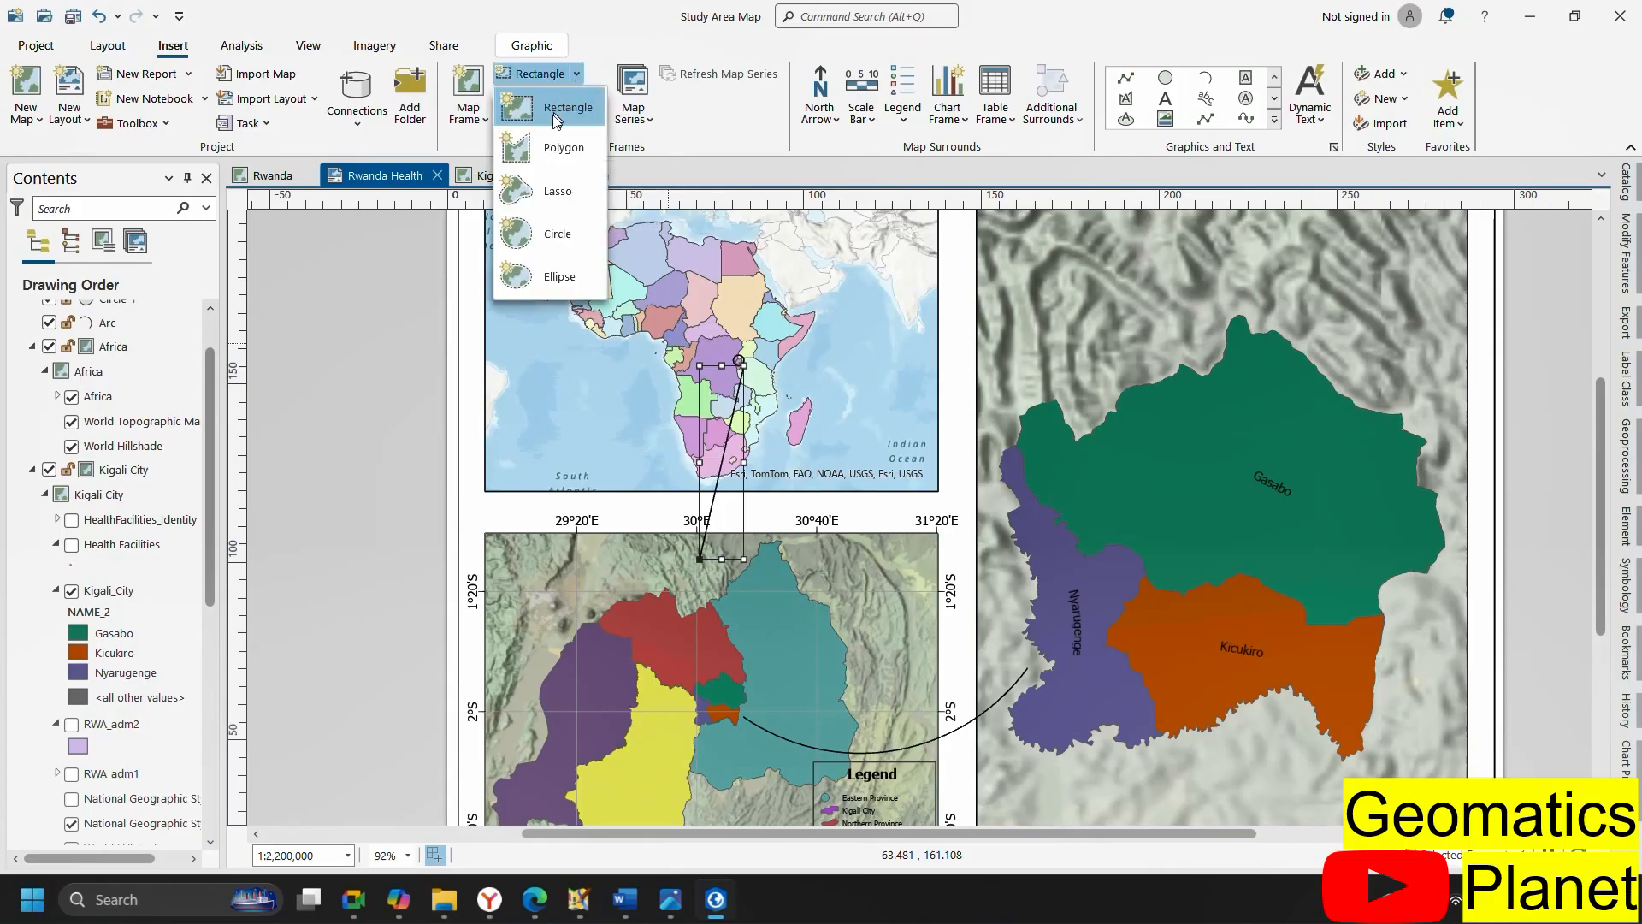
pyautogui.click(547, 237)
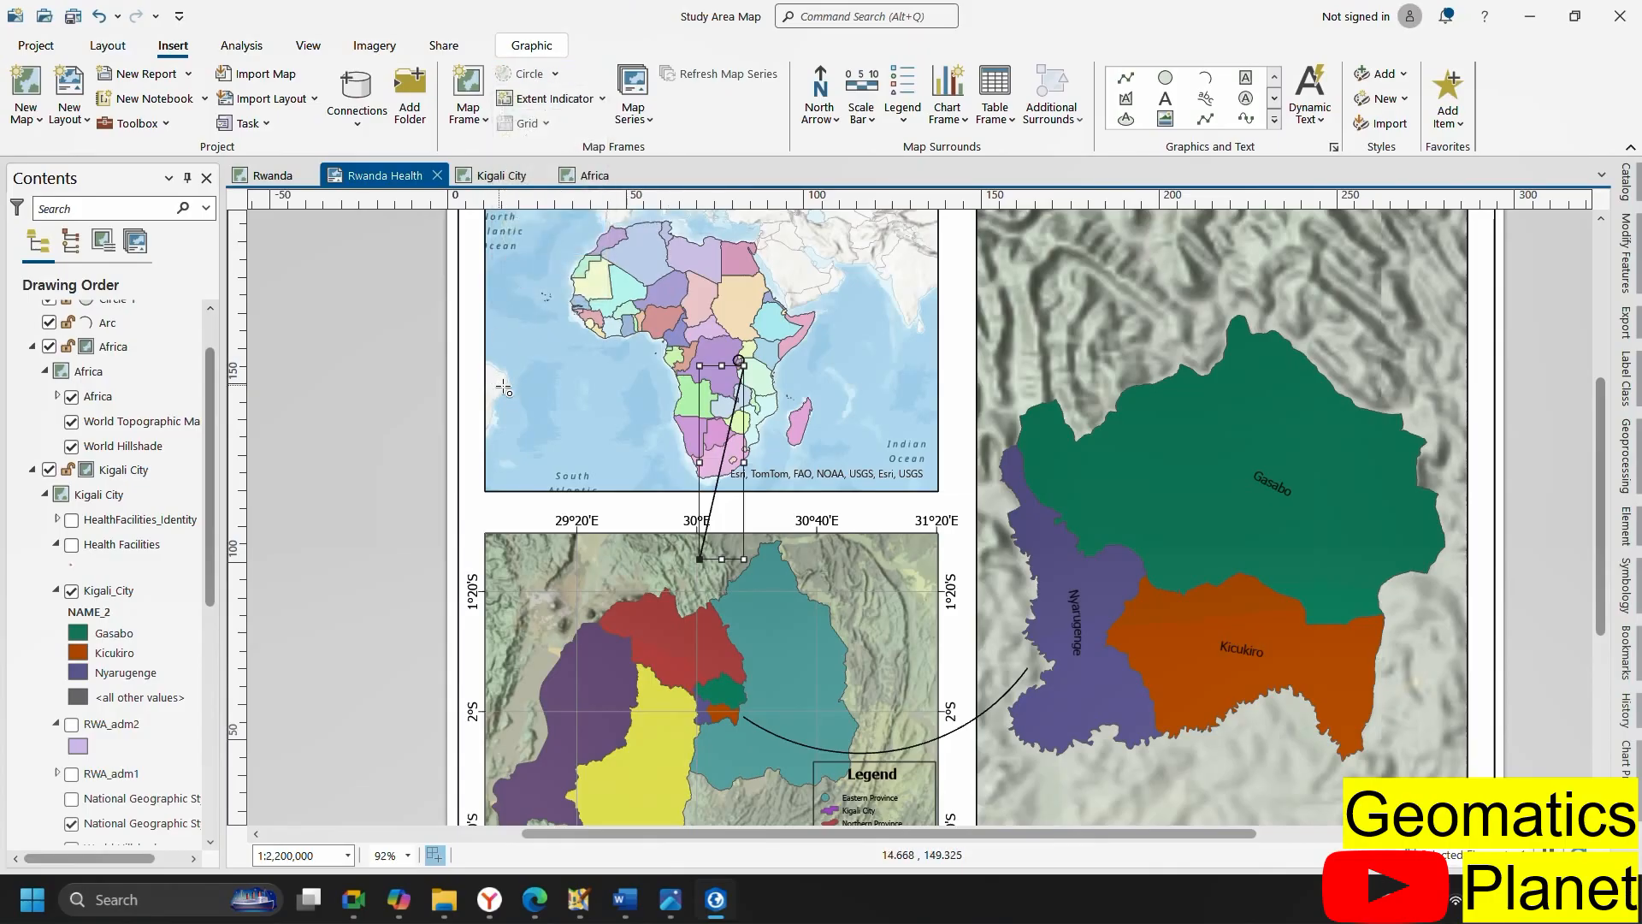
pyautogui.moveTo(540, 394); pyautogui.dragTo(584, 422)
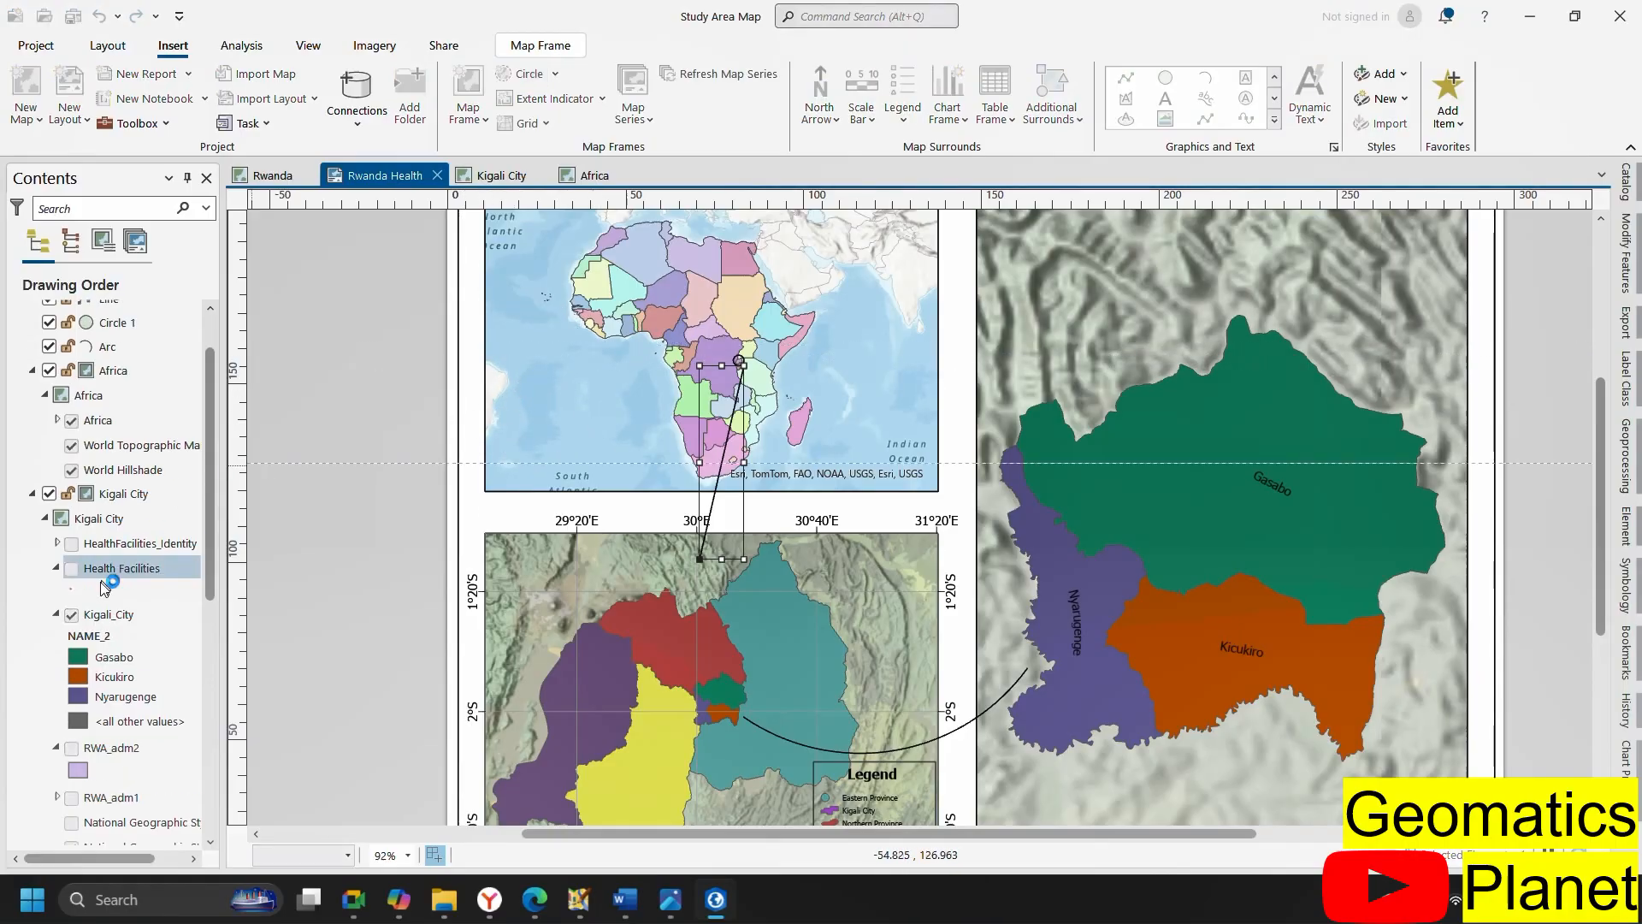
pyautogui.scroll(1, 105, 531)
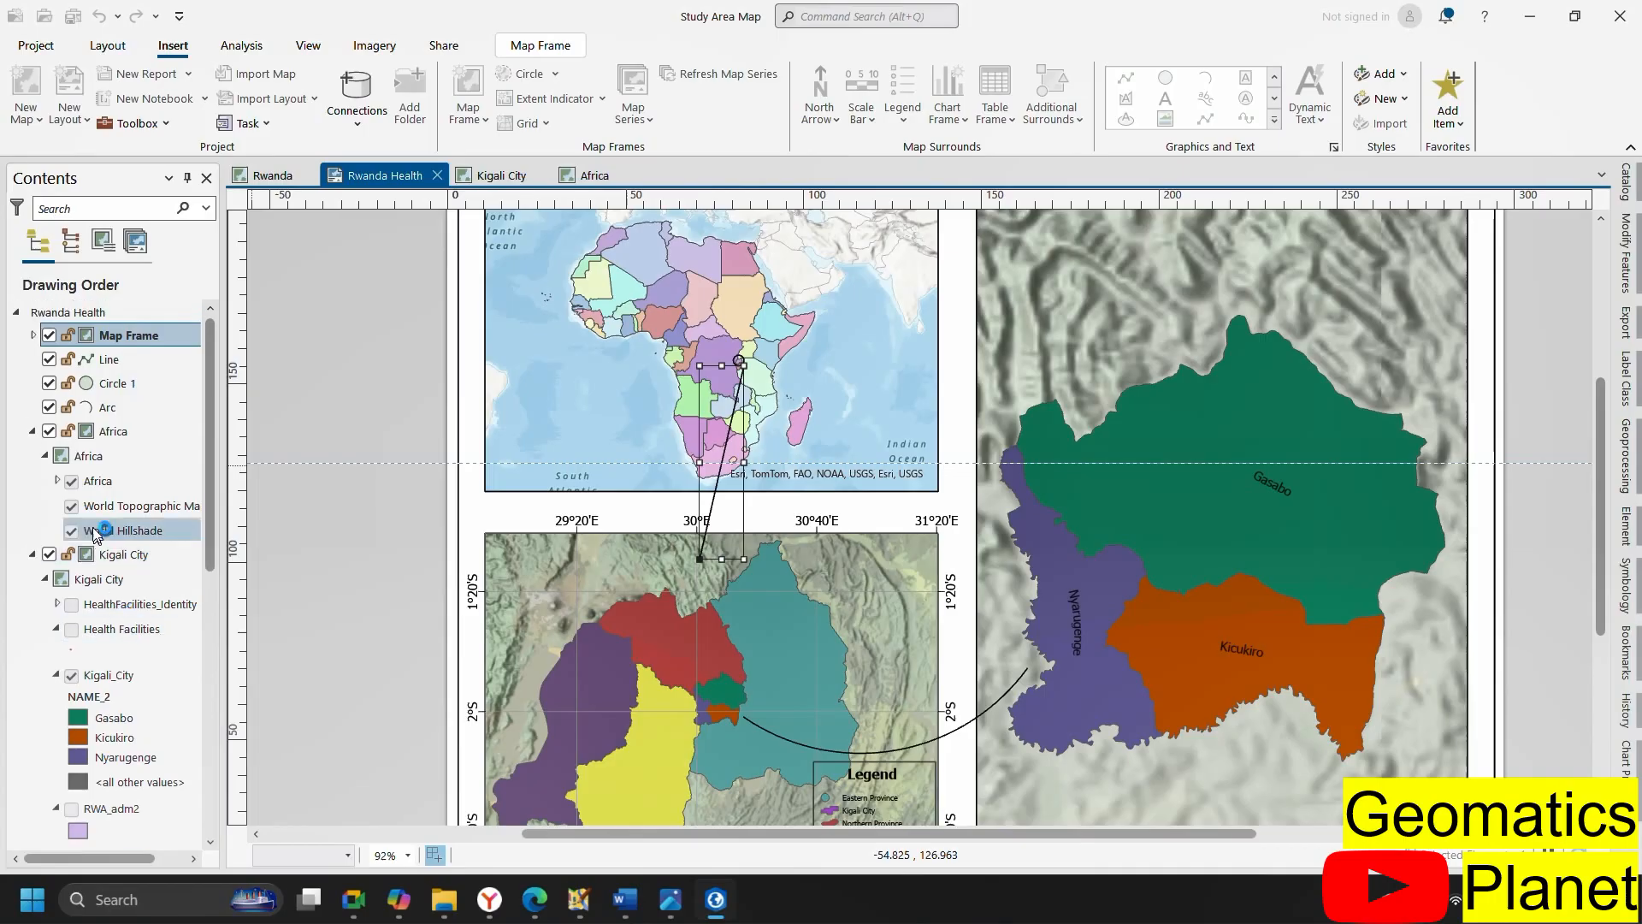
pyautogui.scroll(-1, 99, 516)
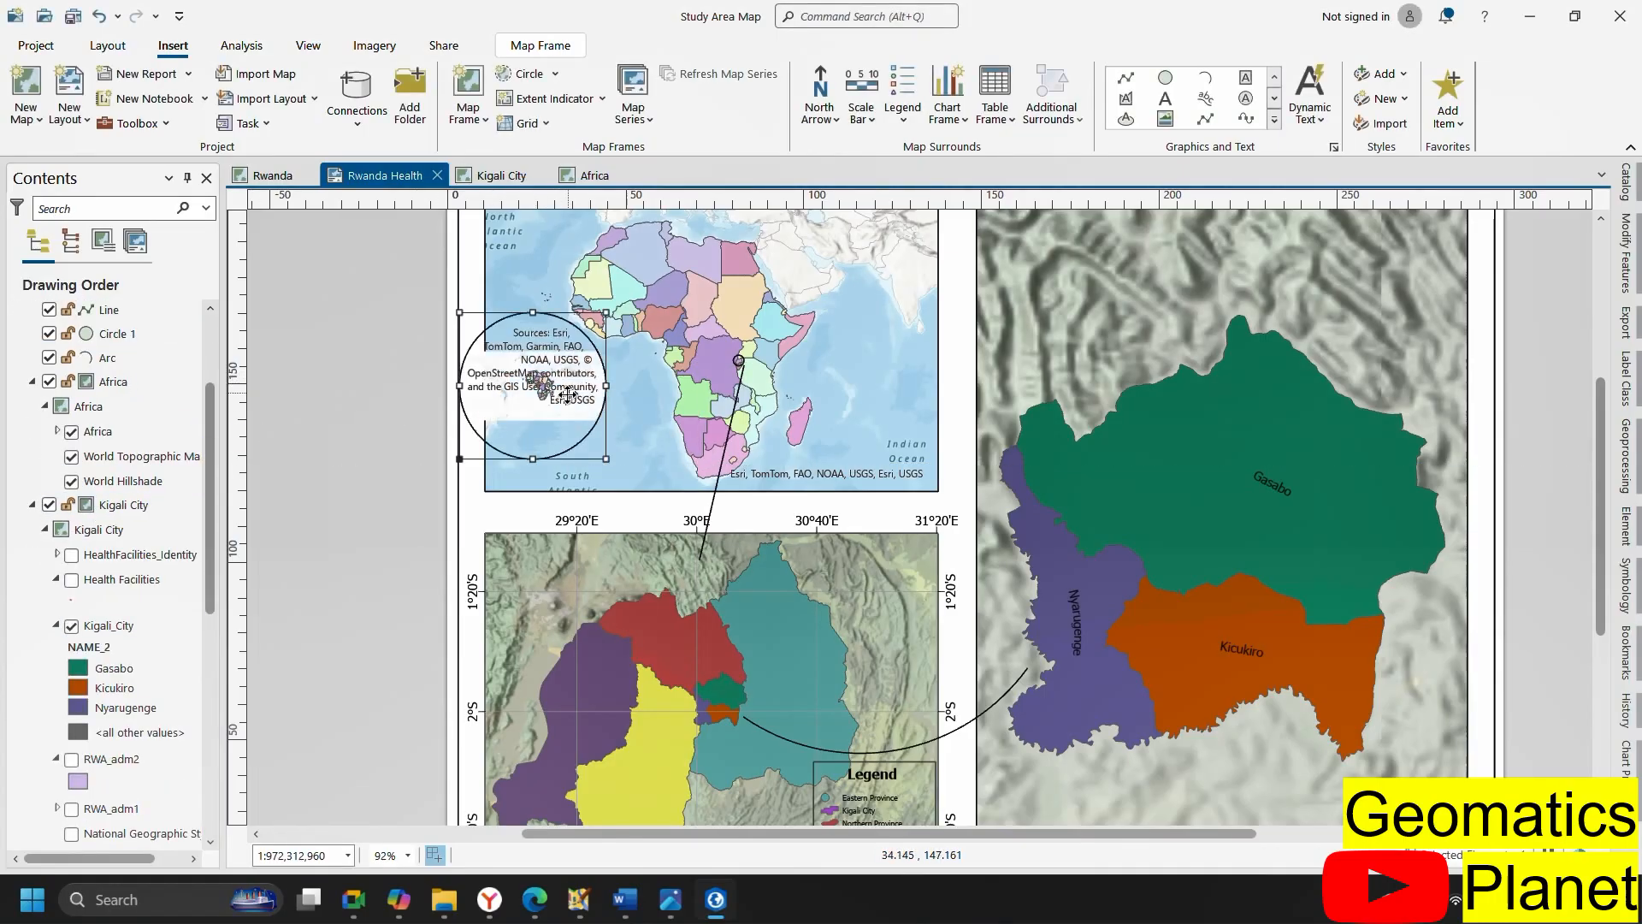
pyautogui.moveTo(567, 394); pyautogui.dragTo(614, 417)
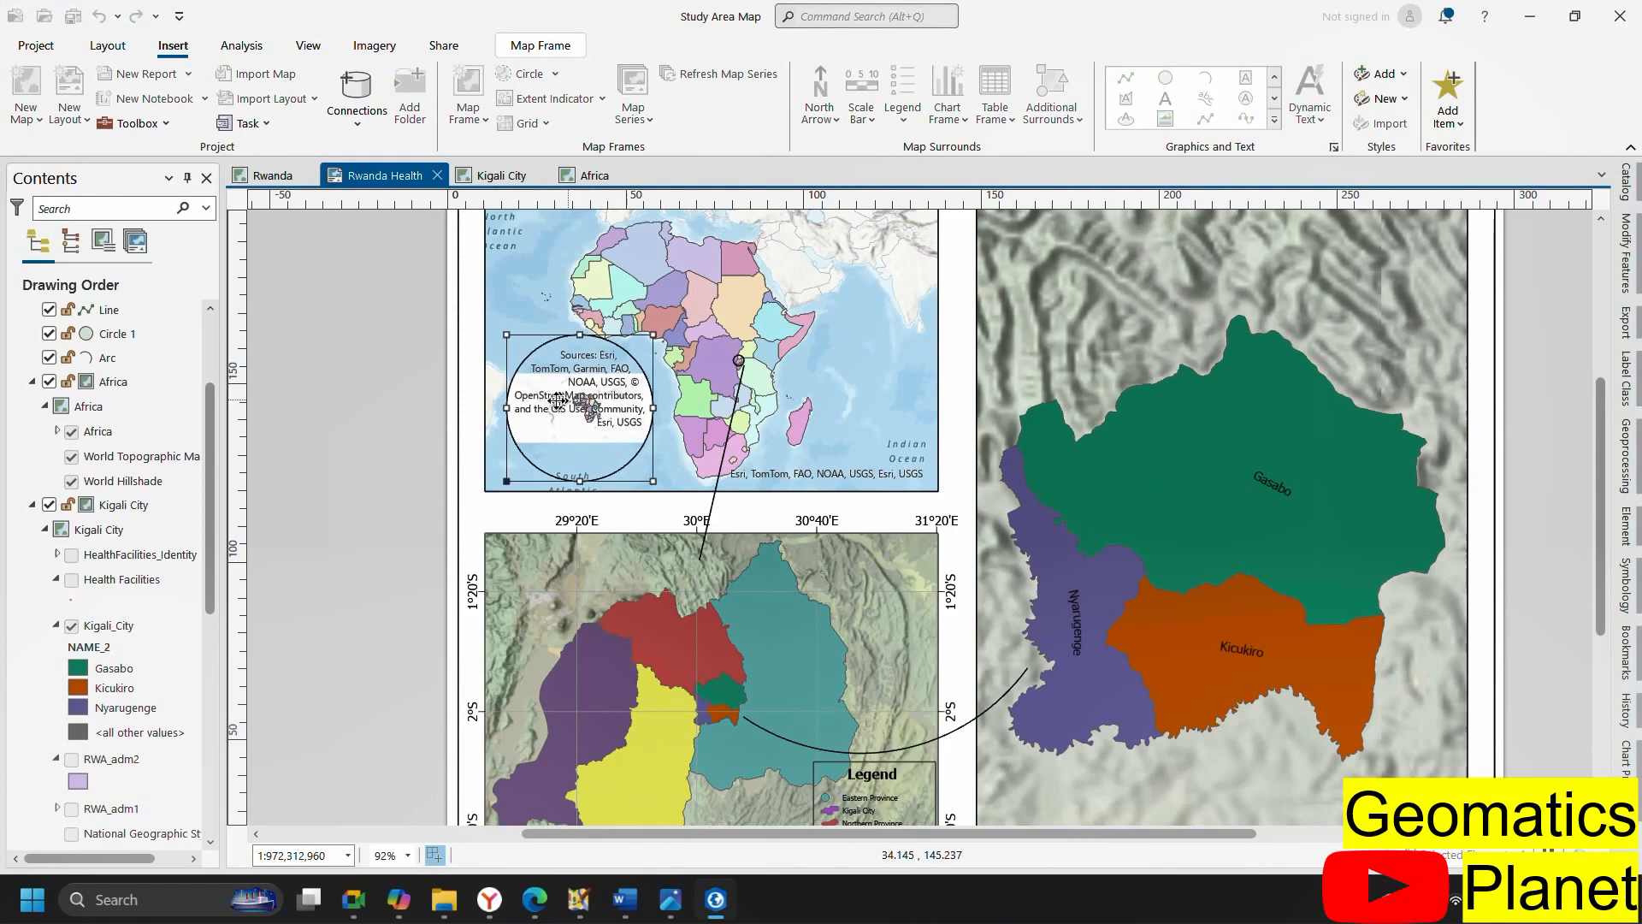
# Collapse the Map Frame, Africa and Kigali City entries in the layout's drawing order
pyautogui.click(75, 558)
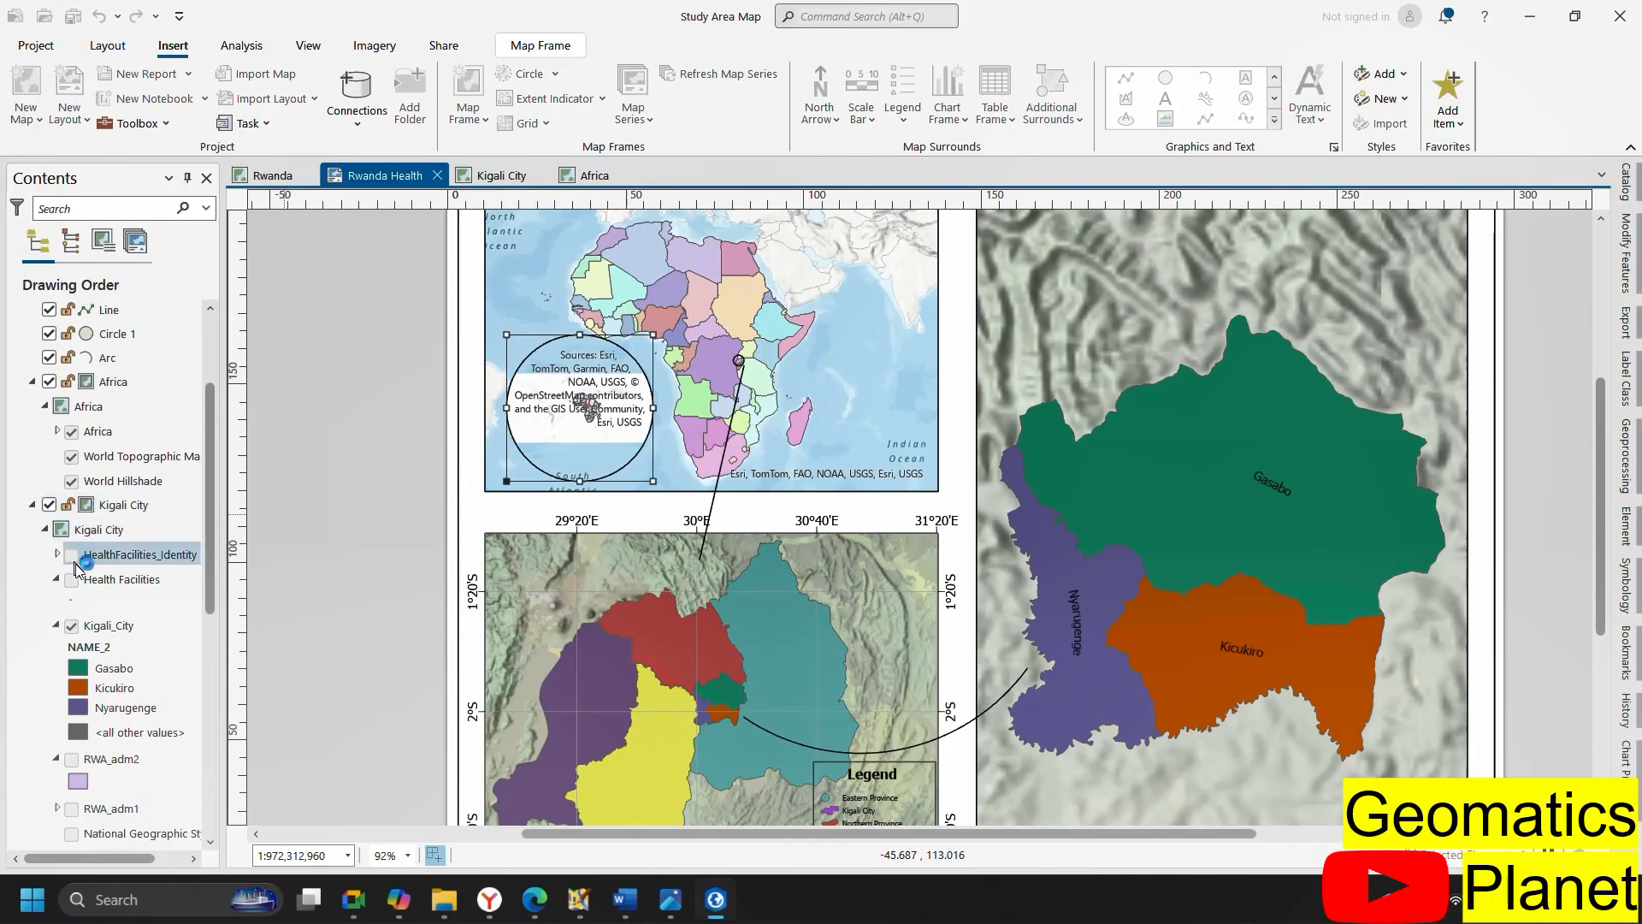
pyautogui.scroll(3, 53, 483)
pyautogui.scroll(-1, 48, 420)
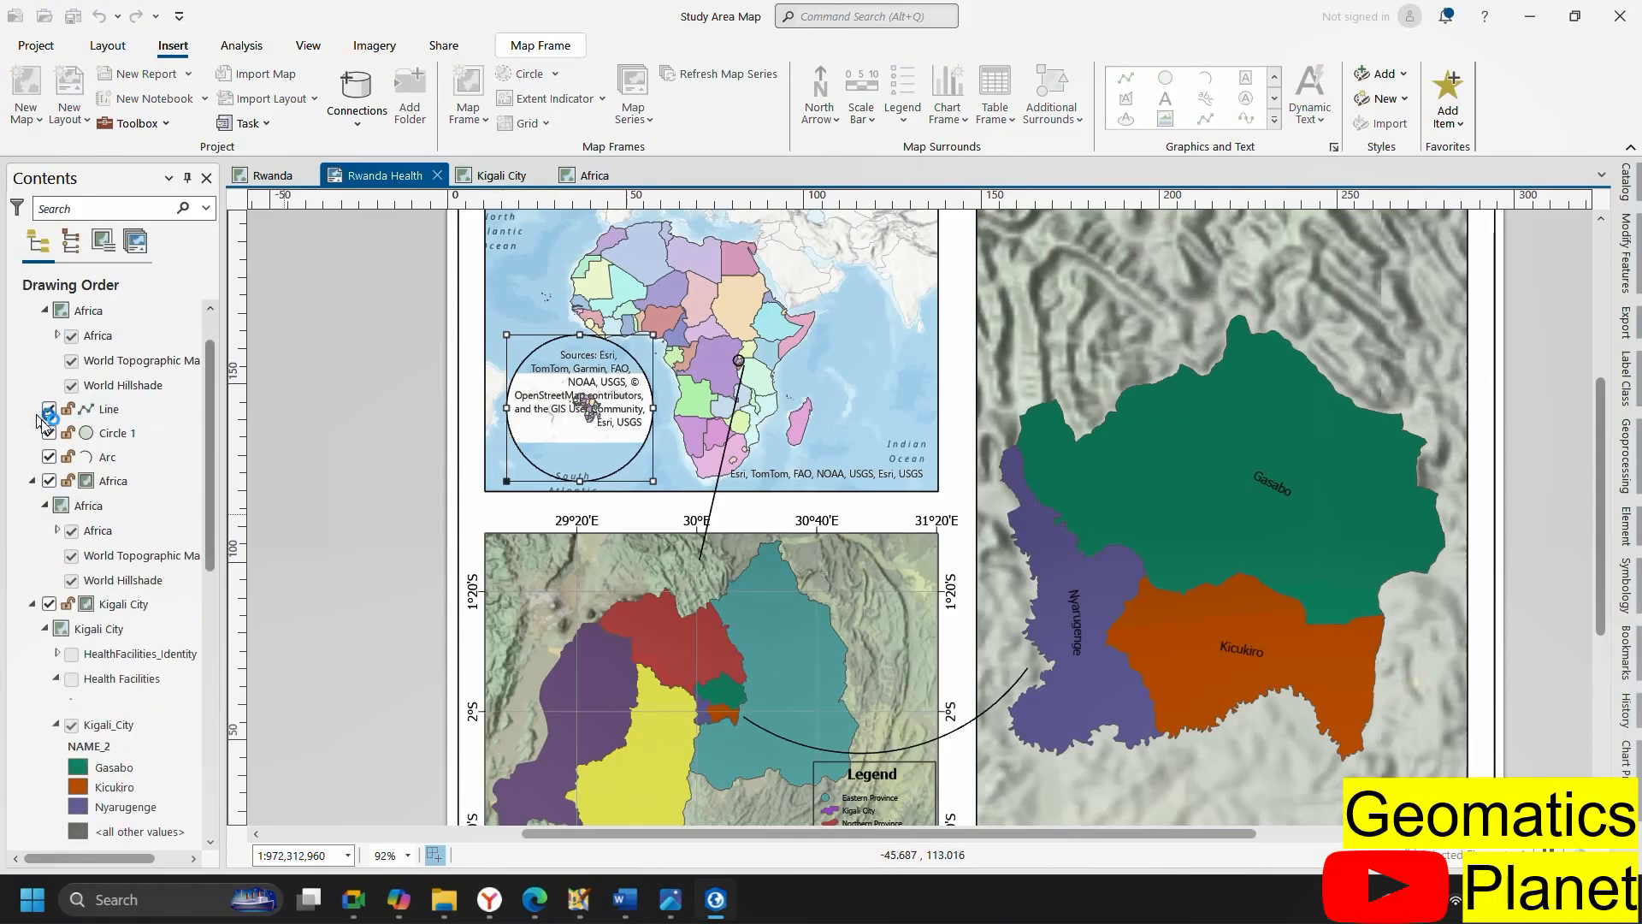
pyautogui.scroll(1, 38, 419)
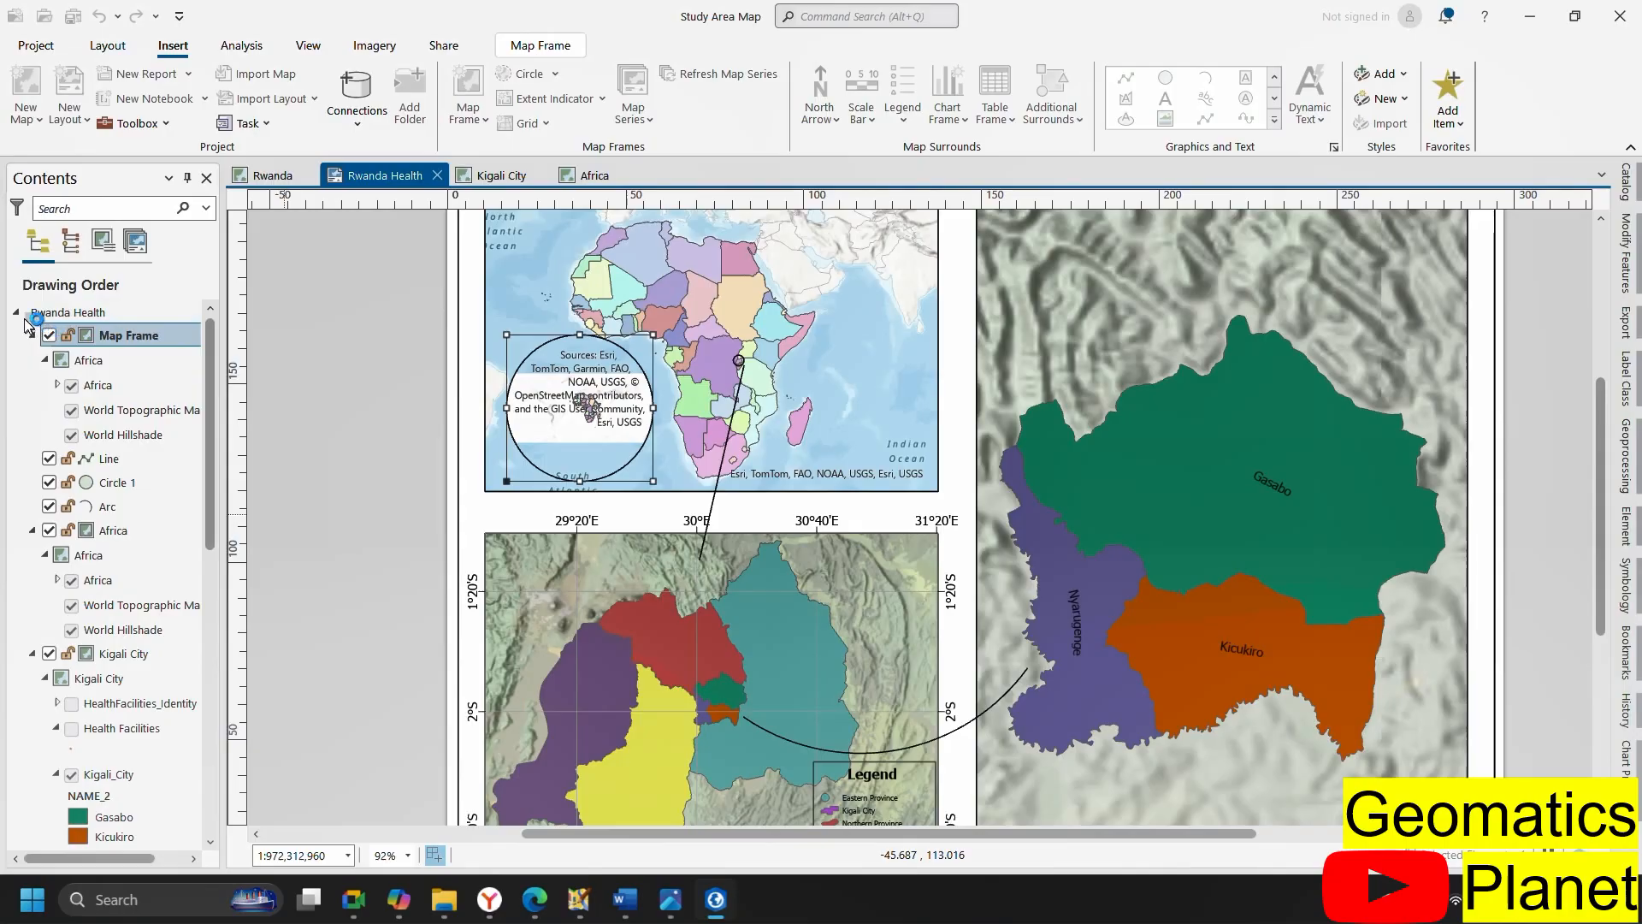
pyautogui.click(19, 314)
pyautogui.click(17, 313)
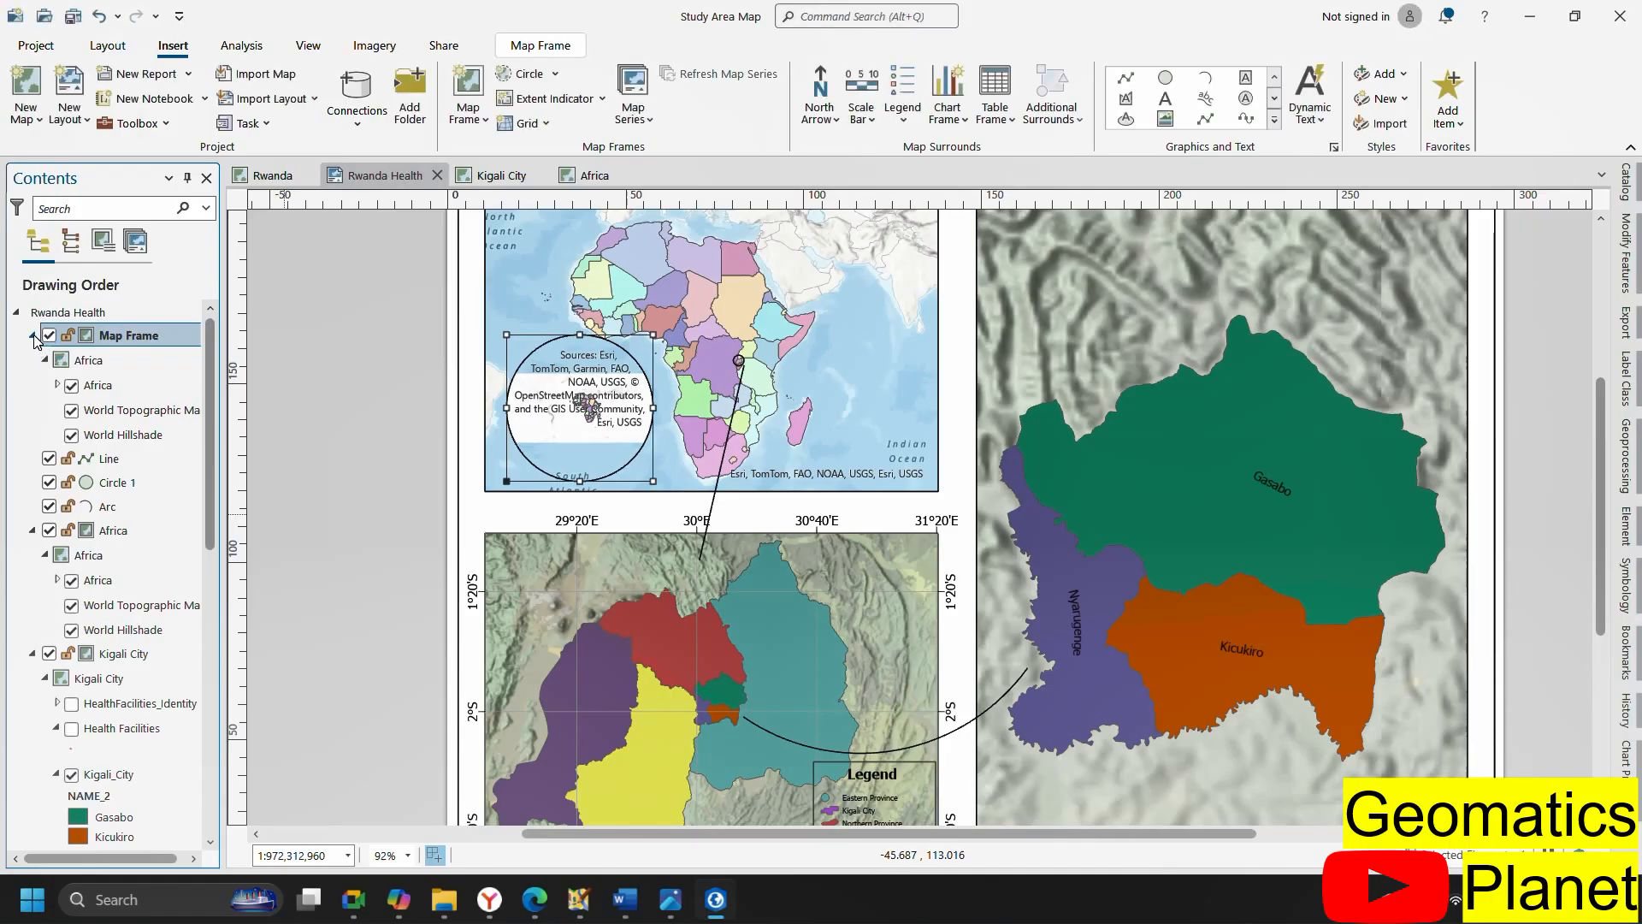
pyautogui.click(33, 335)
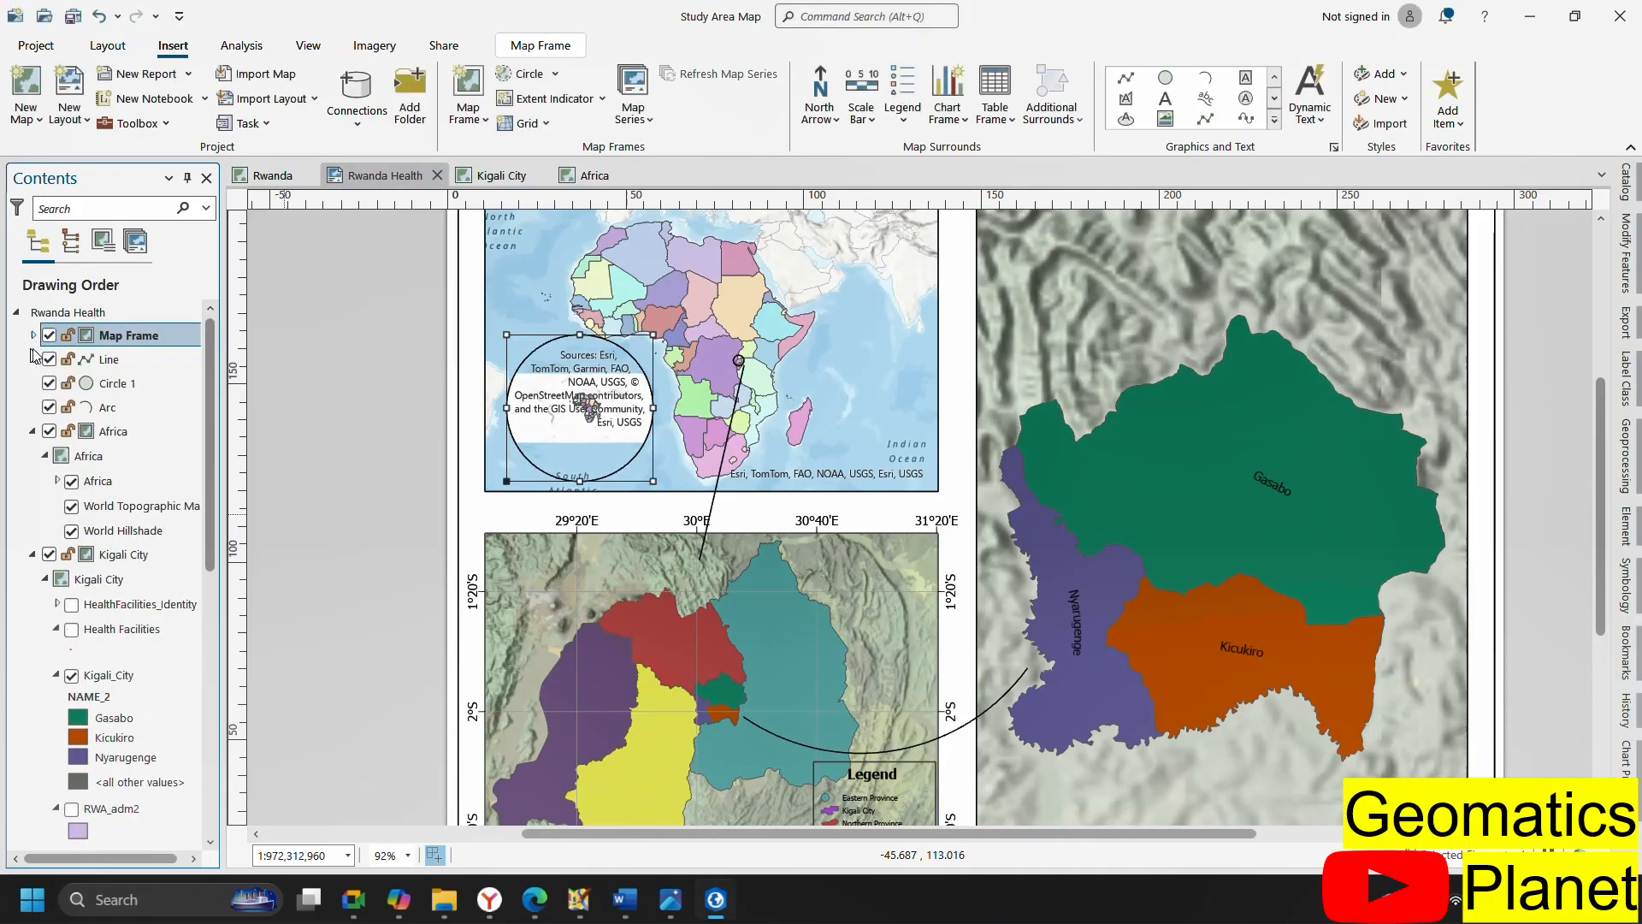
pyautogui.click(32, 431)
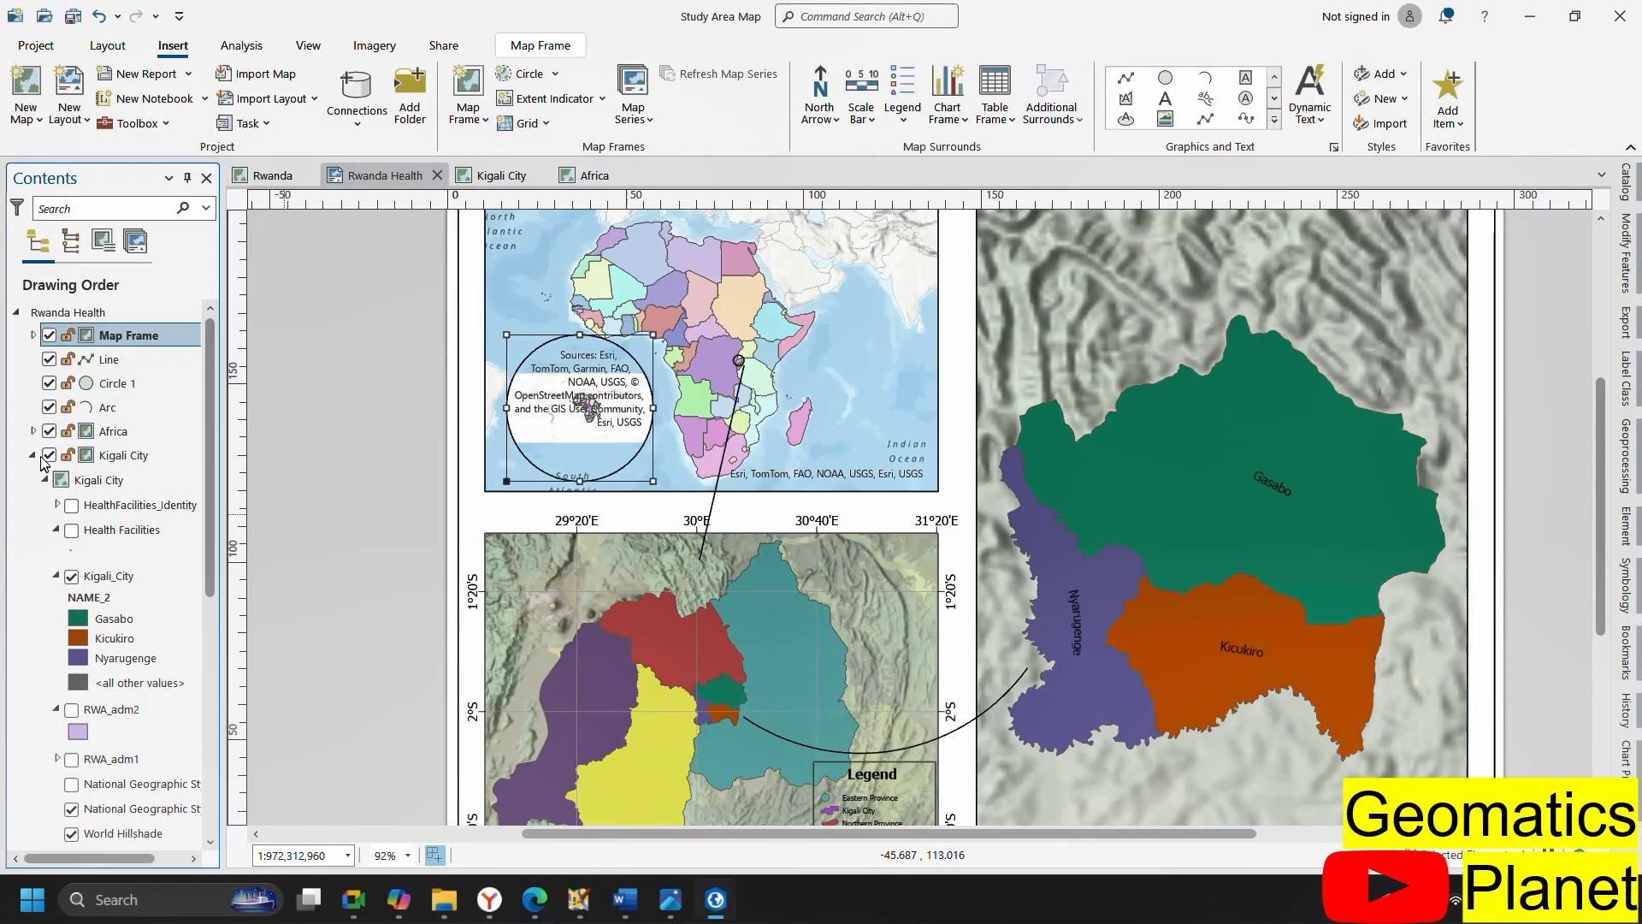
pyautogui.click(32, 454)
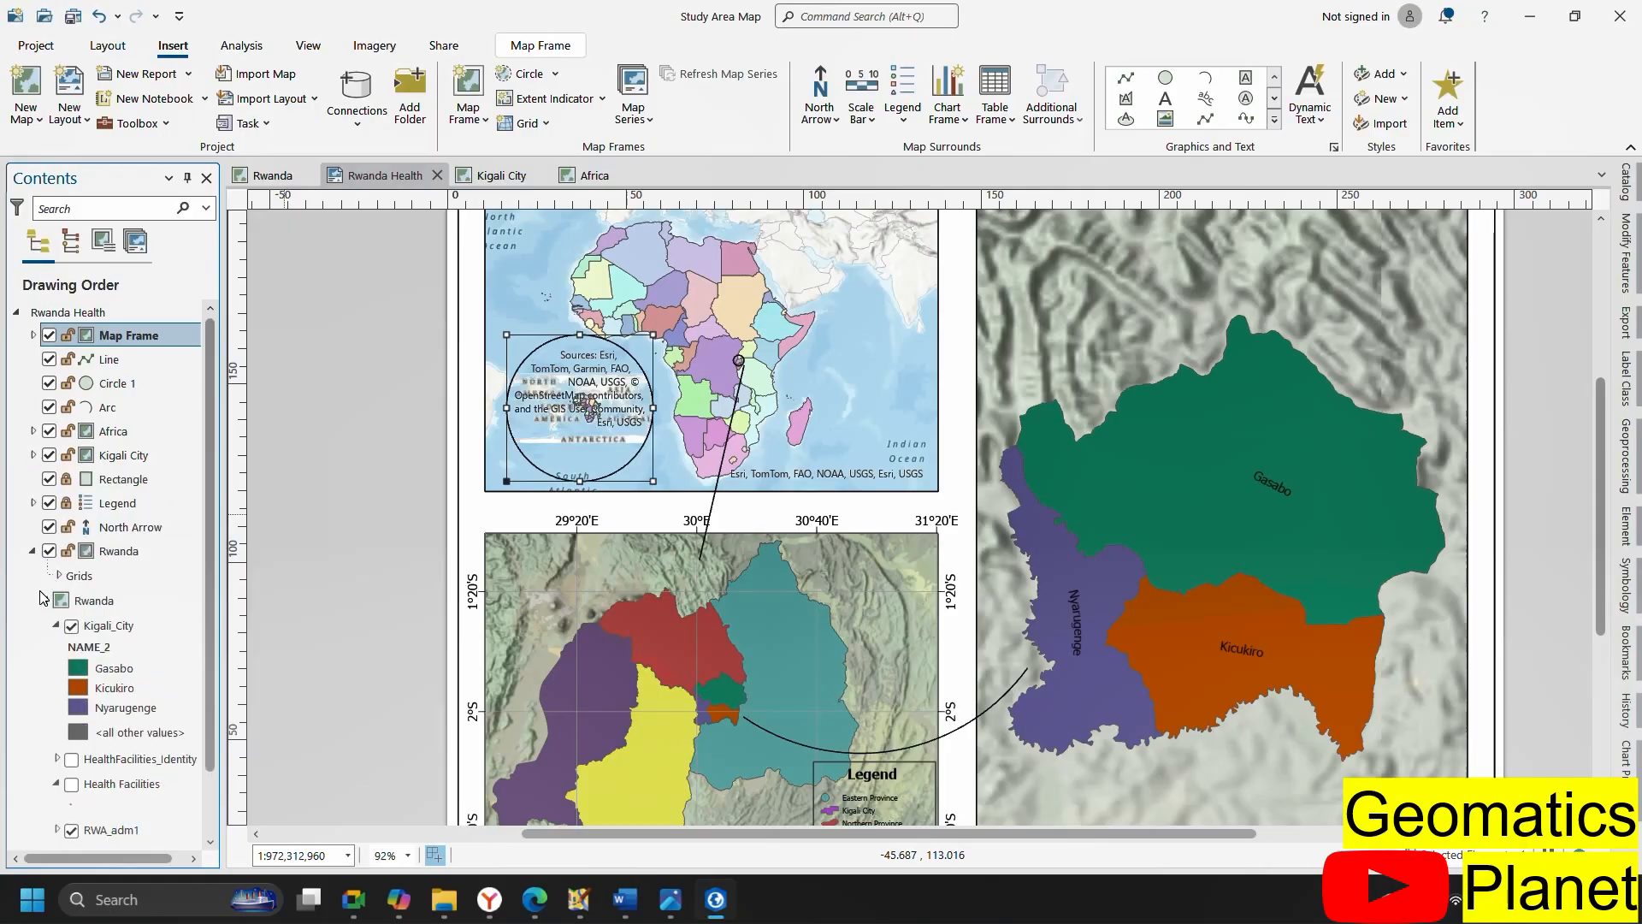
# Collapse the Rwanda entry in the drawing order, hide the circular map frame and expand its layer list
pyautogui.click(32, 550)
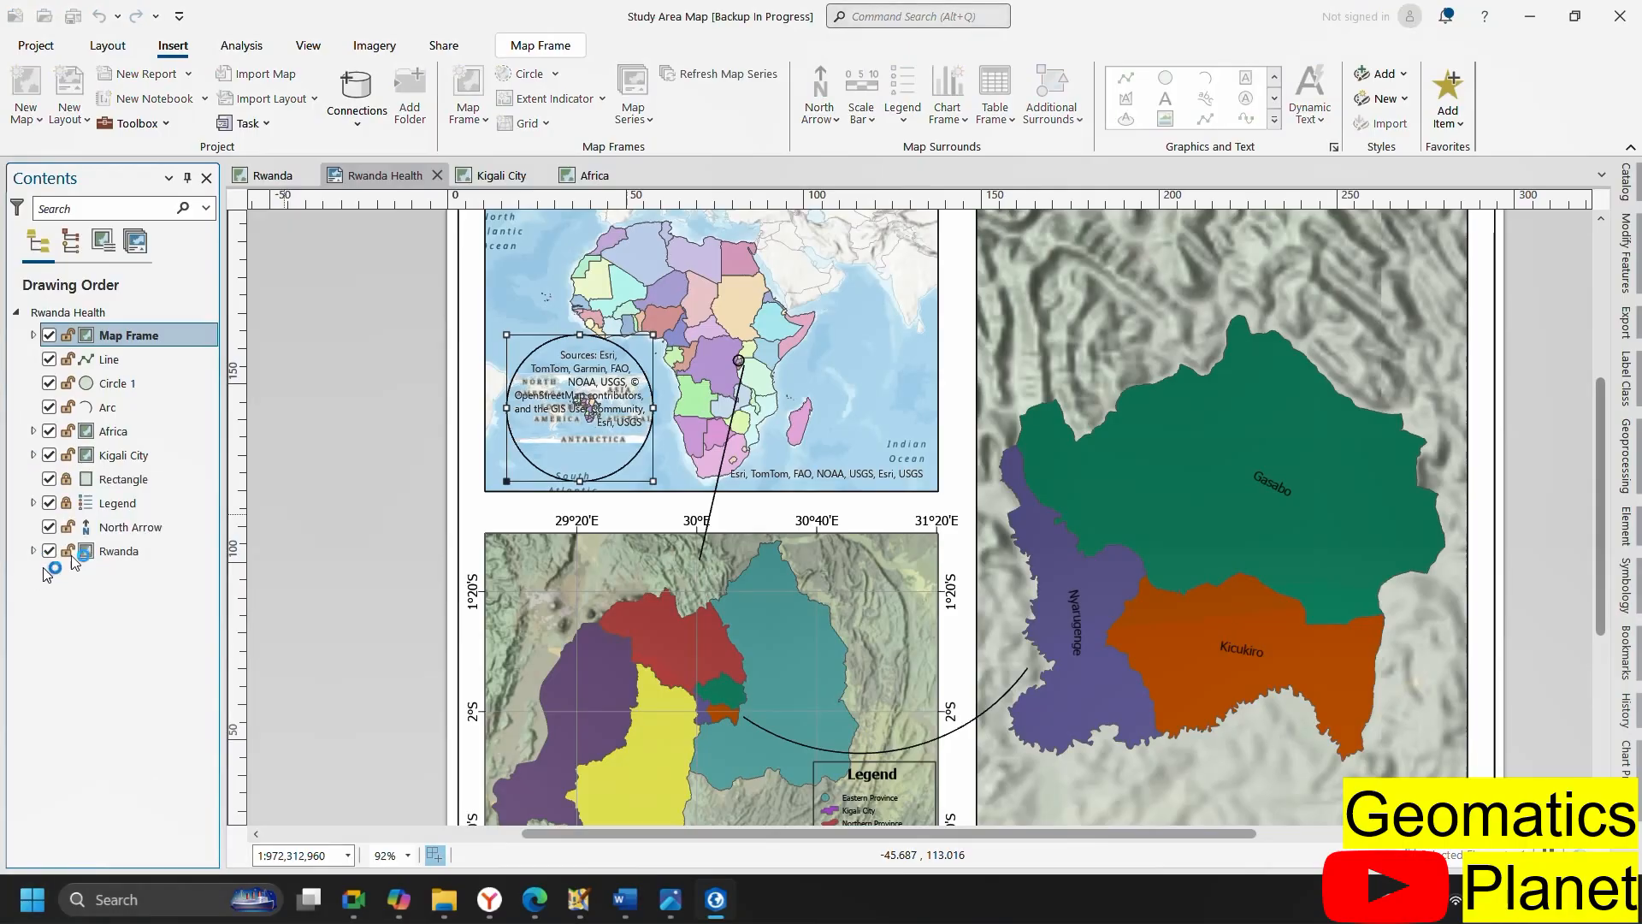
pyautogui.click(48, 335)
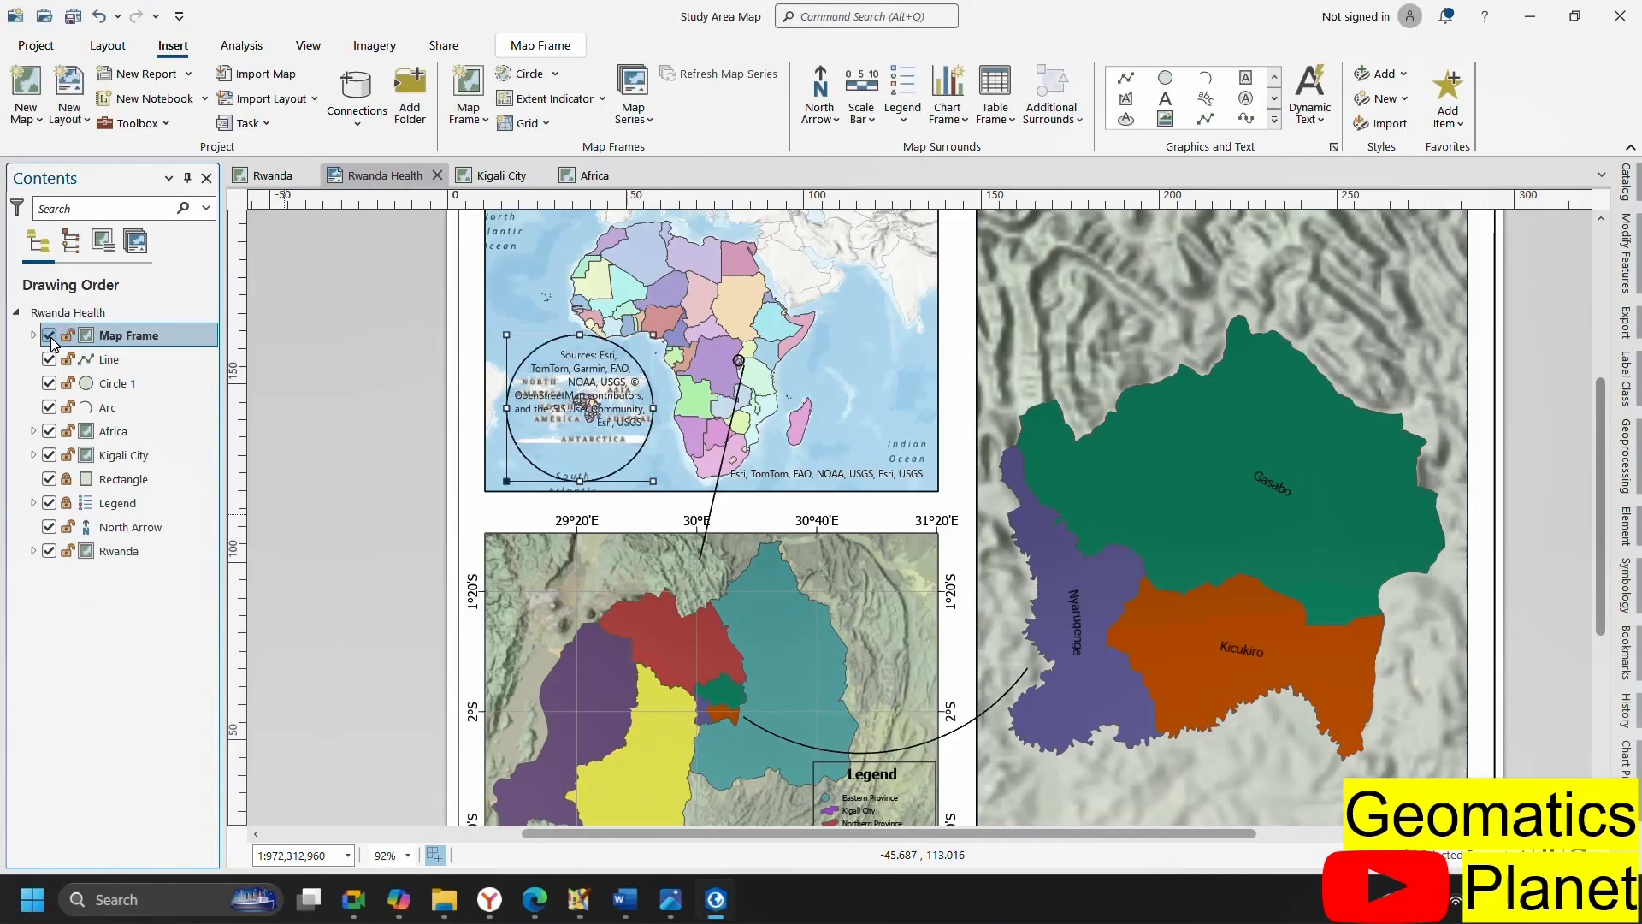
pyautogui.click(49, 336)
pyautogui.click(34, 335)
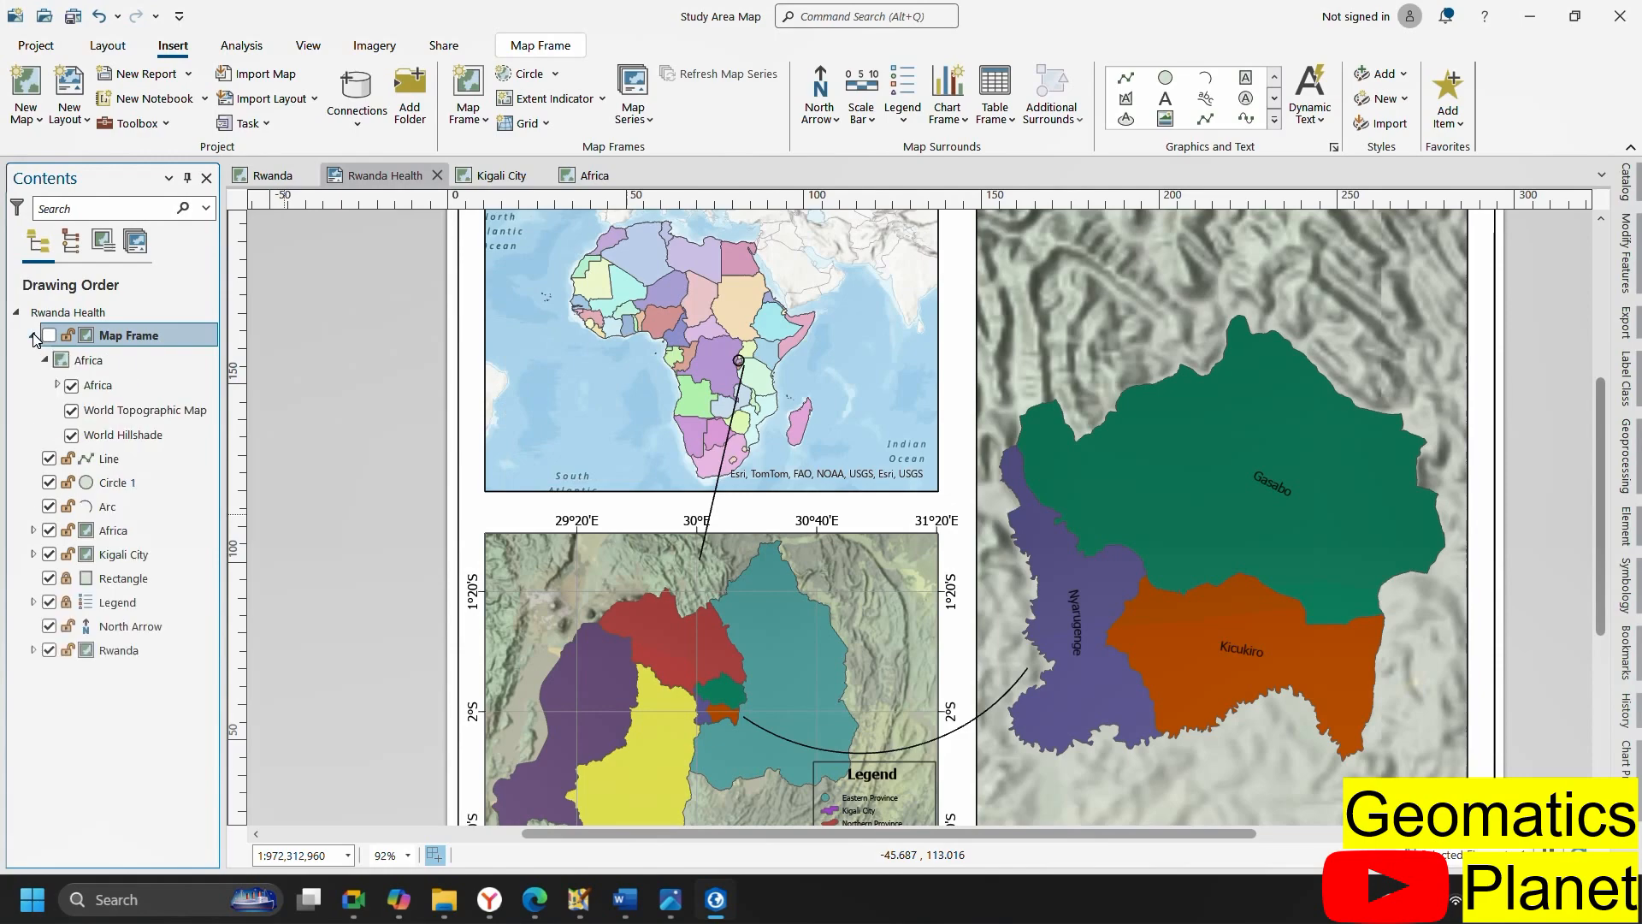
# Turn off the World Topographic Map and World Hillshade layers in the circular frame's Africa map
pyautogui.click(94, 385)
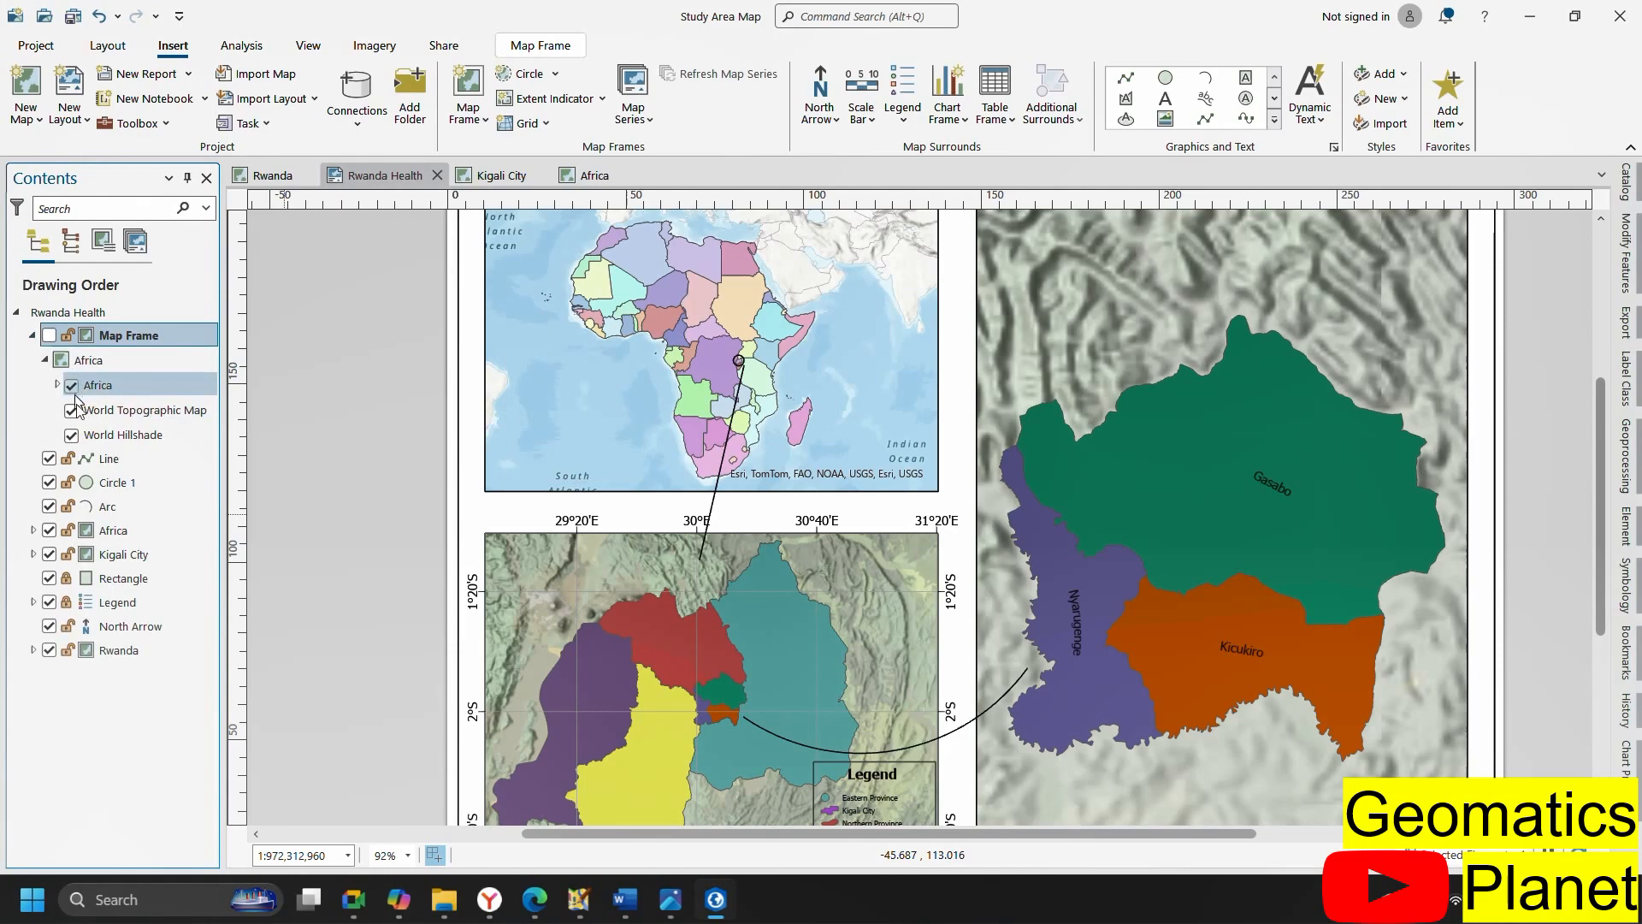
pyautogui.click(71, 410)
pyautogui.click(72, 436)
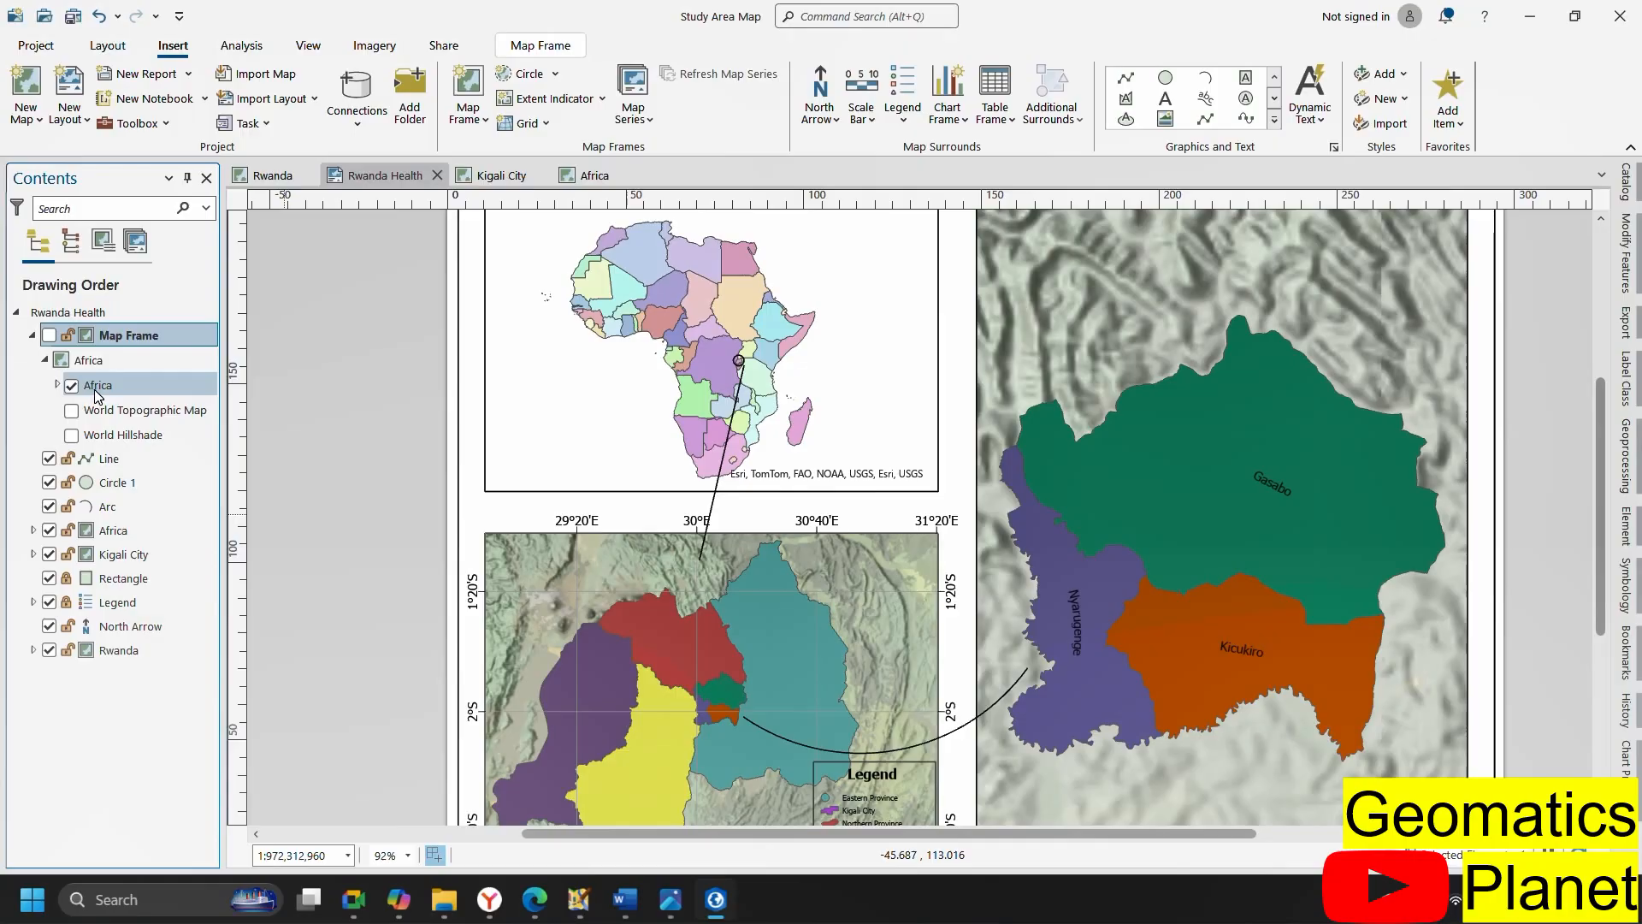
# Open the attribute table of the Africa layer and select the Rwanda record
pyautogui.rightClick(97, 395)
pyautogui.click(201, 249)
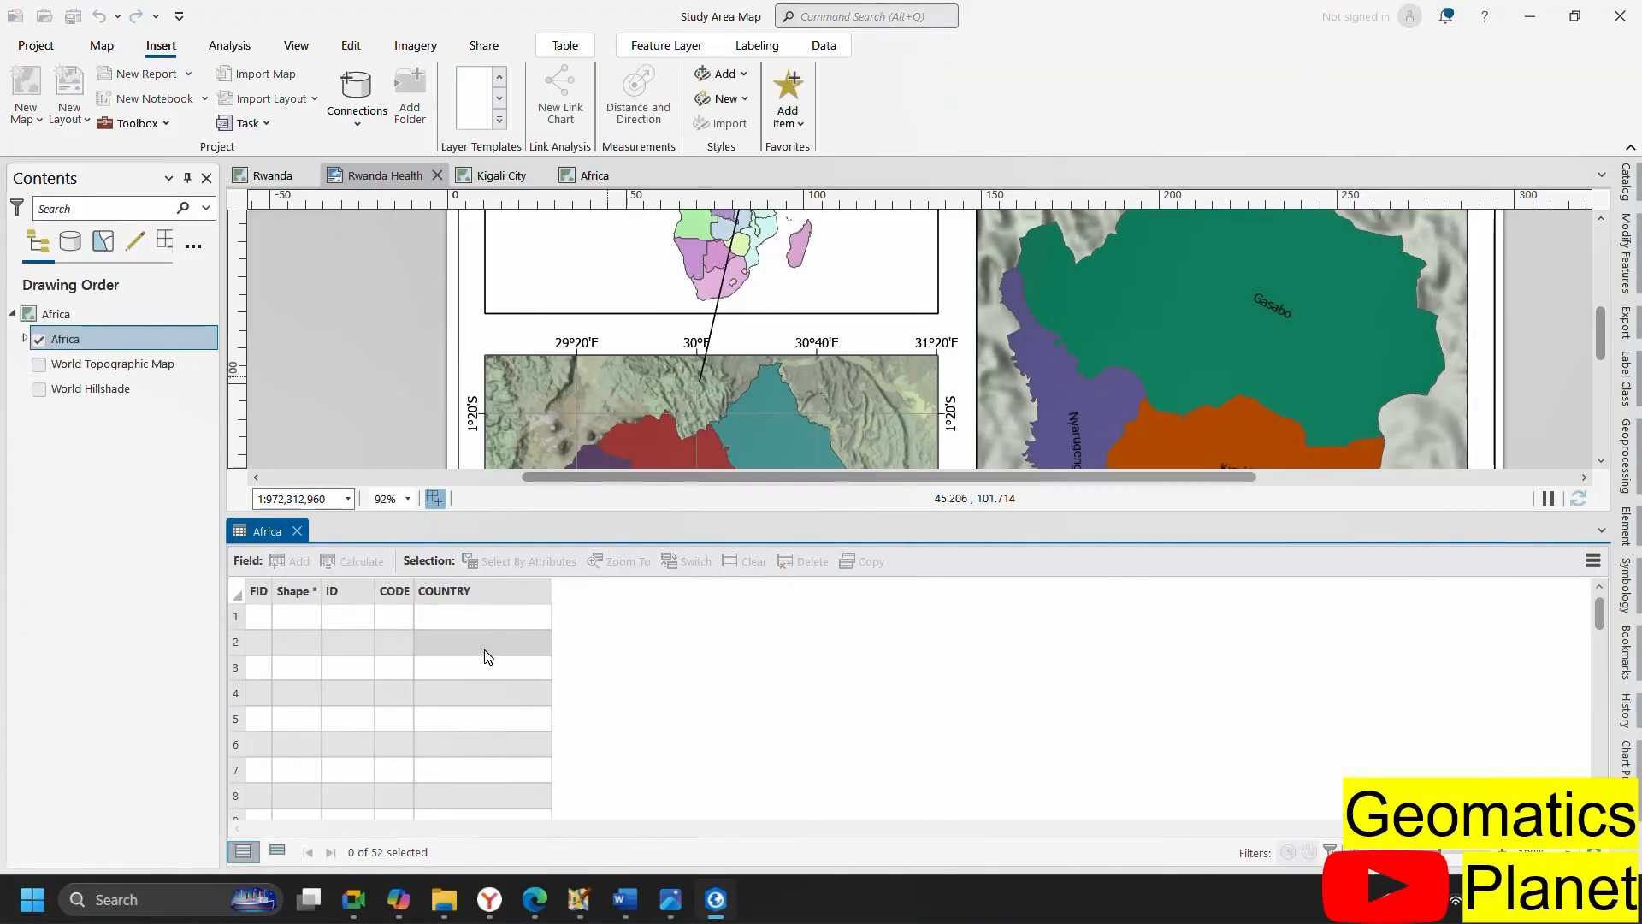
pyautogui.scroll(-14, 481, 651)
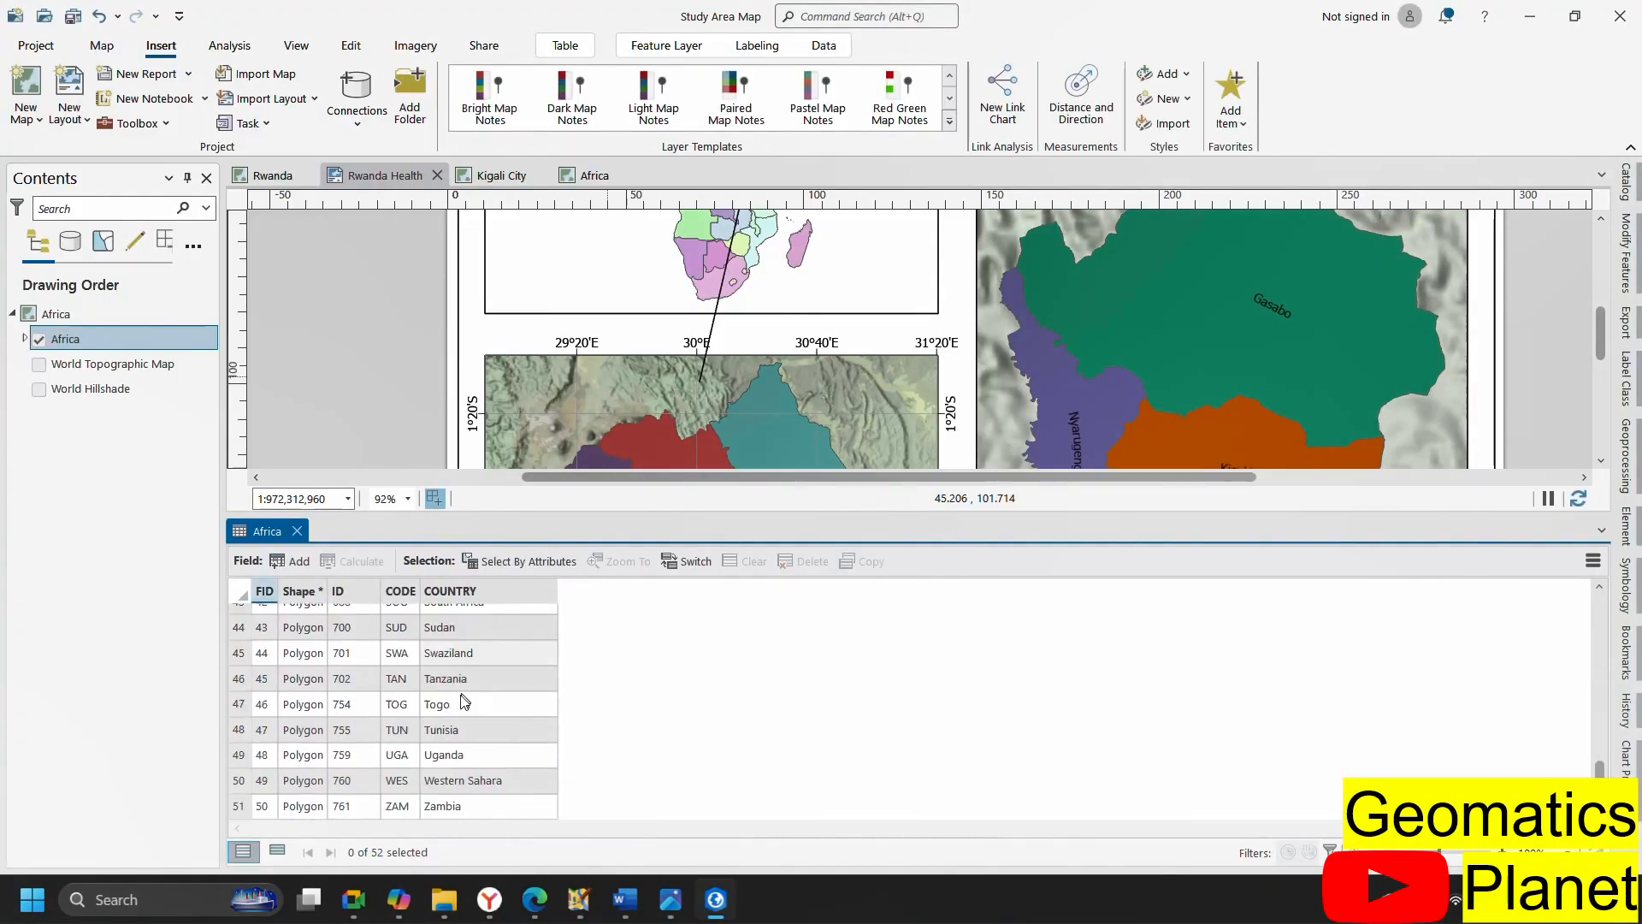
pyautogui.scroll(-1, 457, 710)
pyautogui.scroll(3, 454, 684)
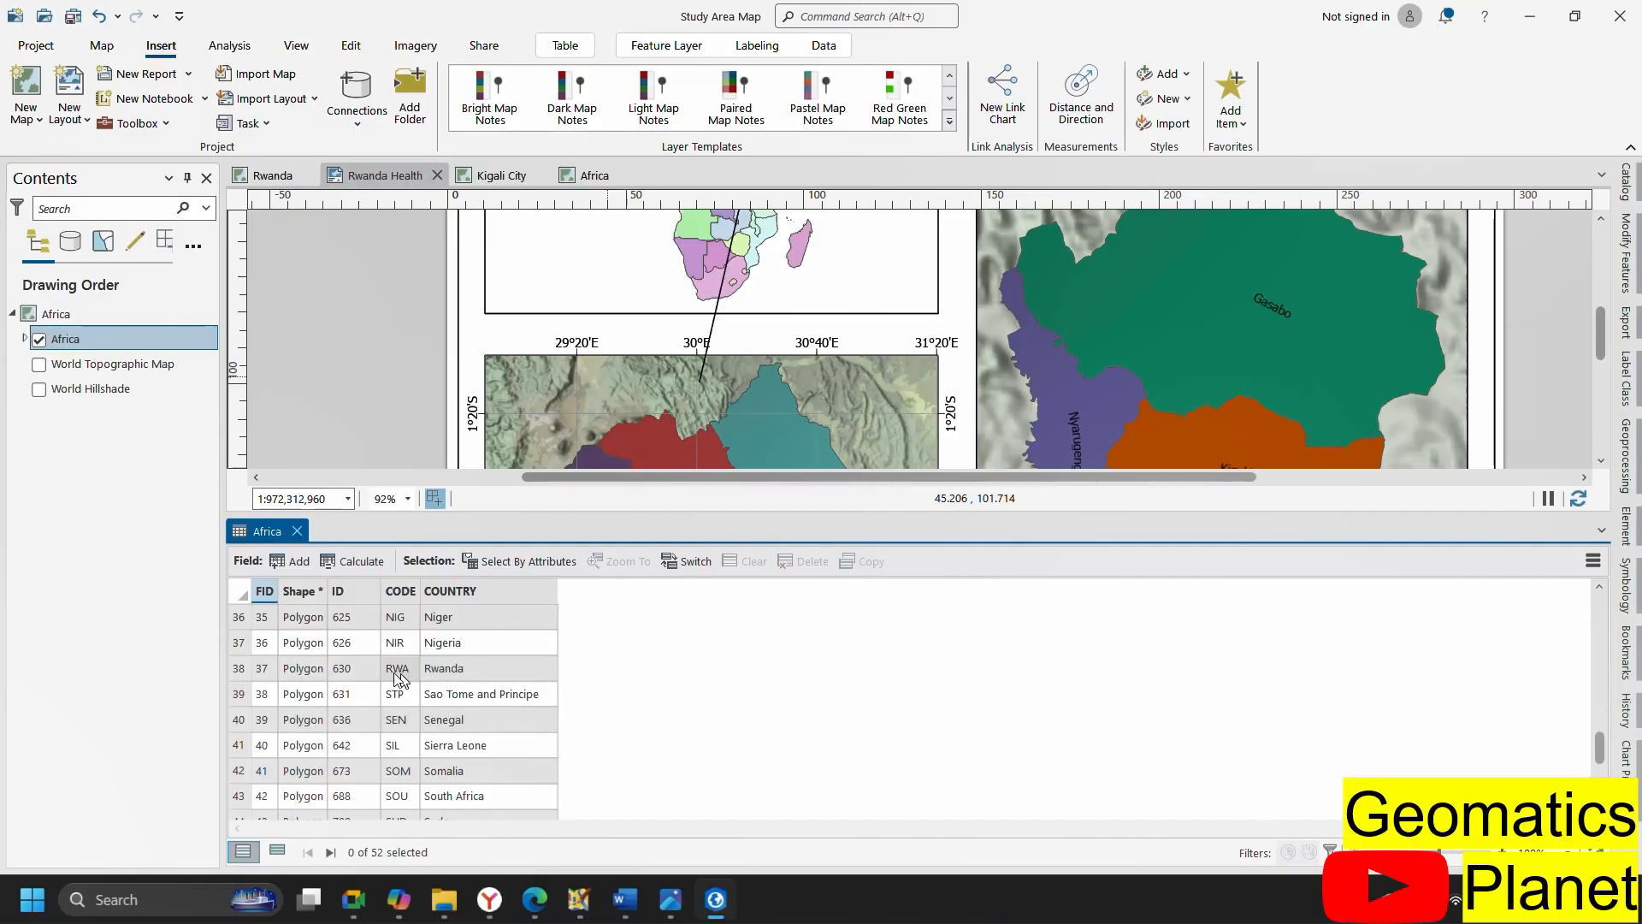
pyautogui.click(245, 674)
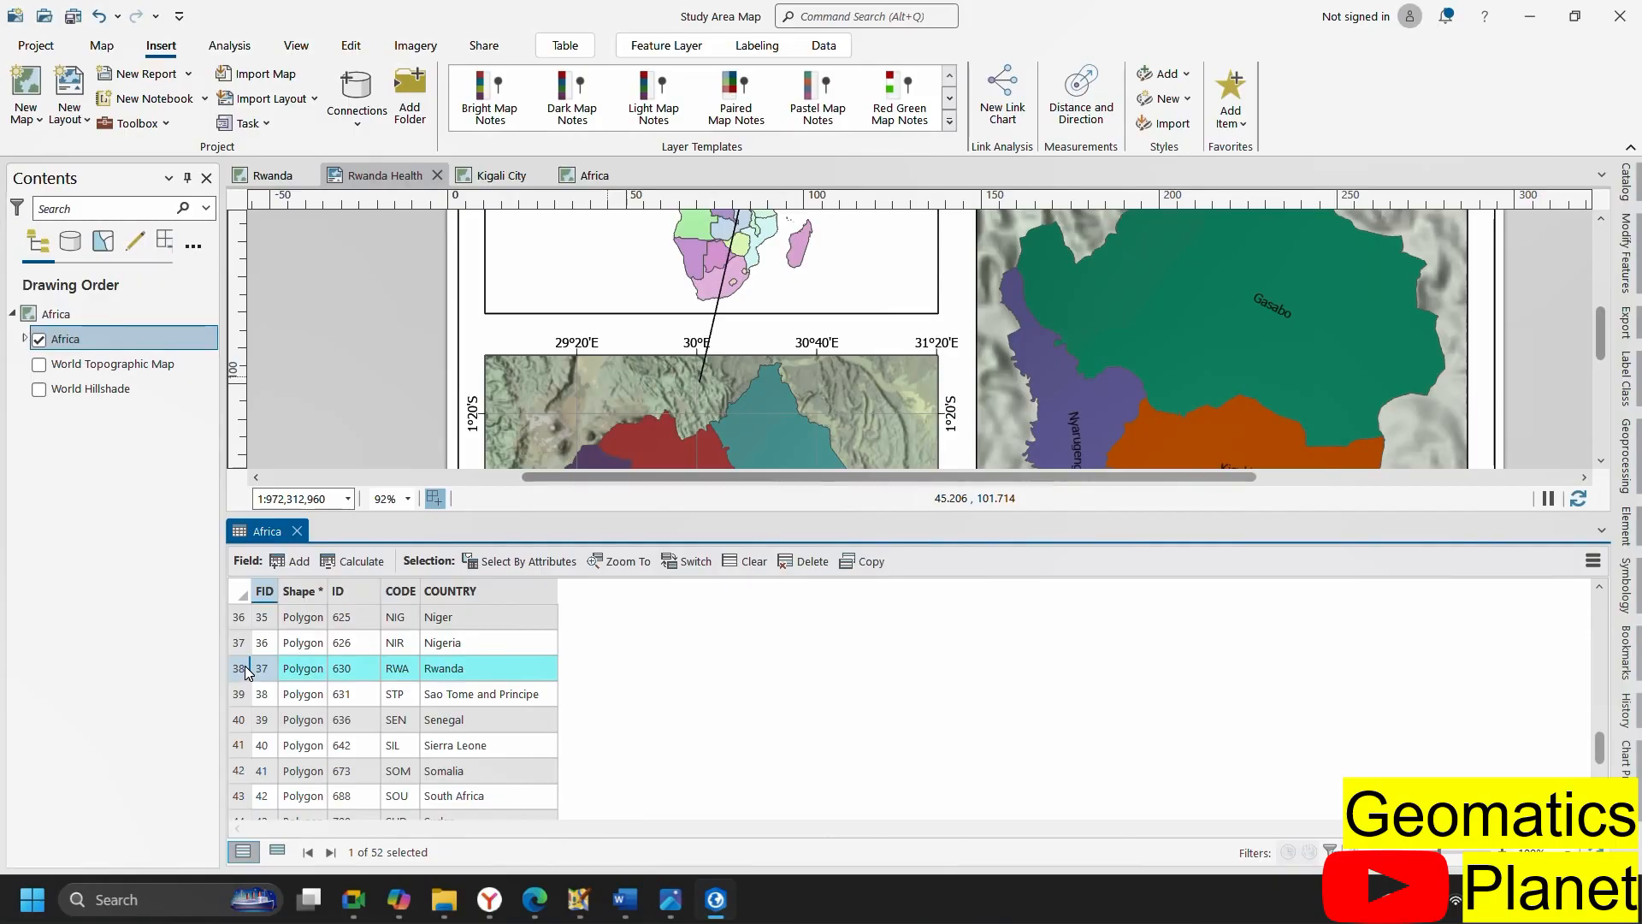
# Pan and zoom the circular frame's map to the selected Rwanda record and flash that feature
pyautogui.rightClick(247, 673)
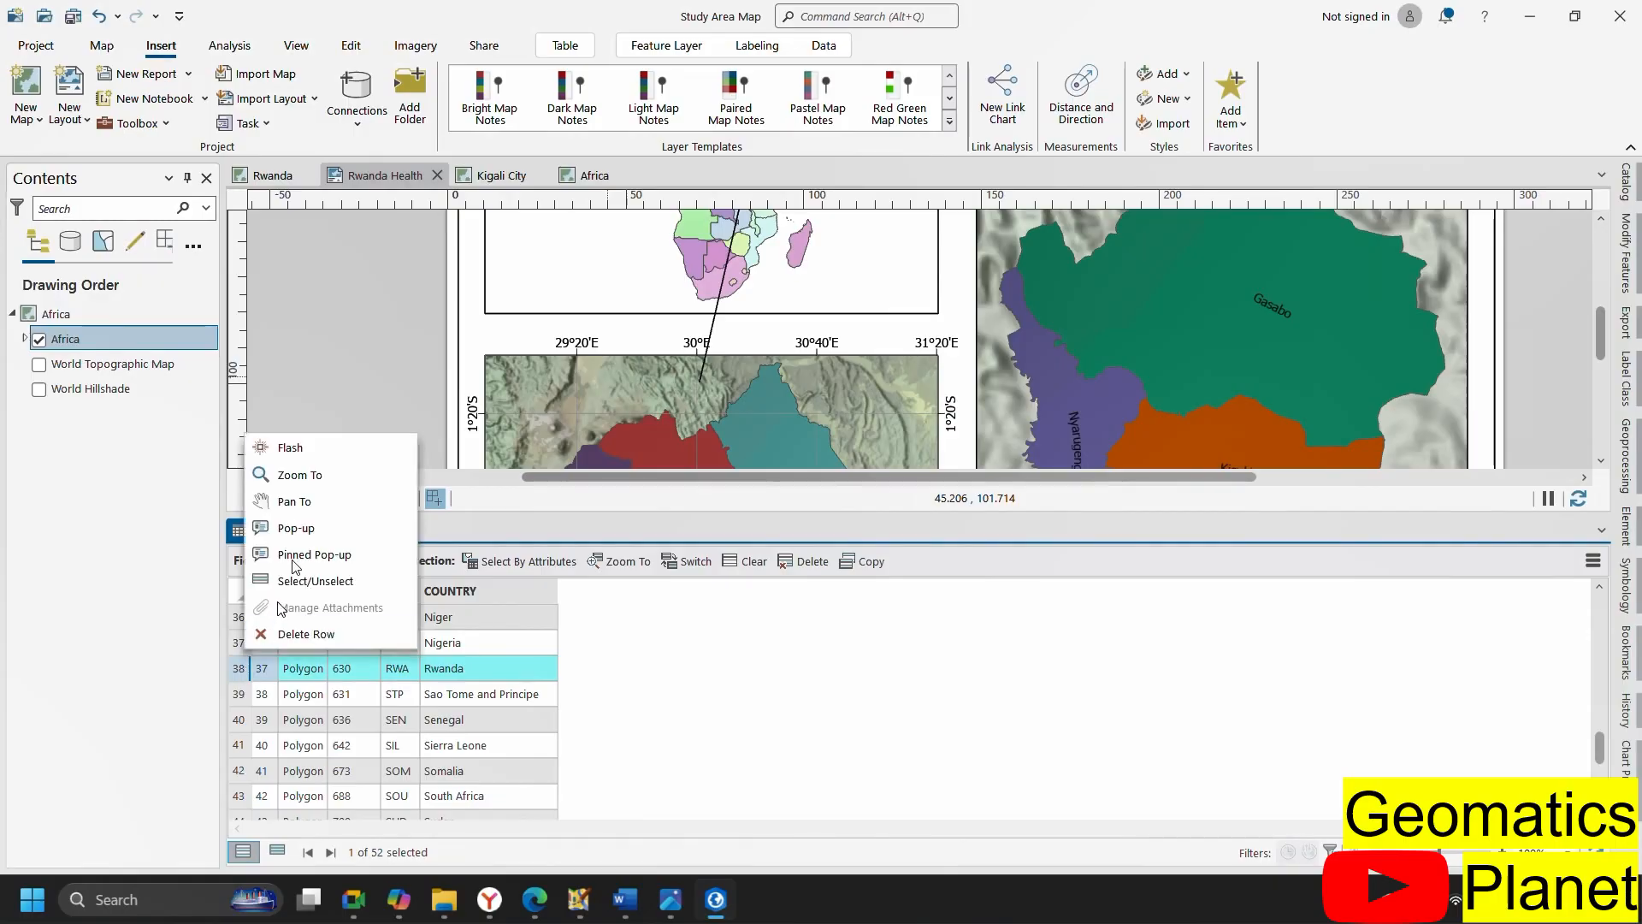
pyautogui.click(310, 500)
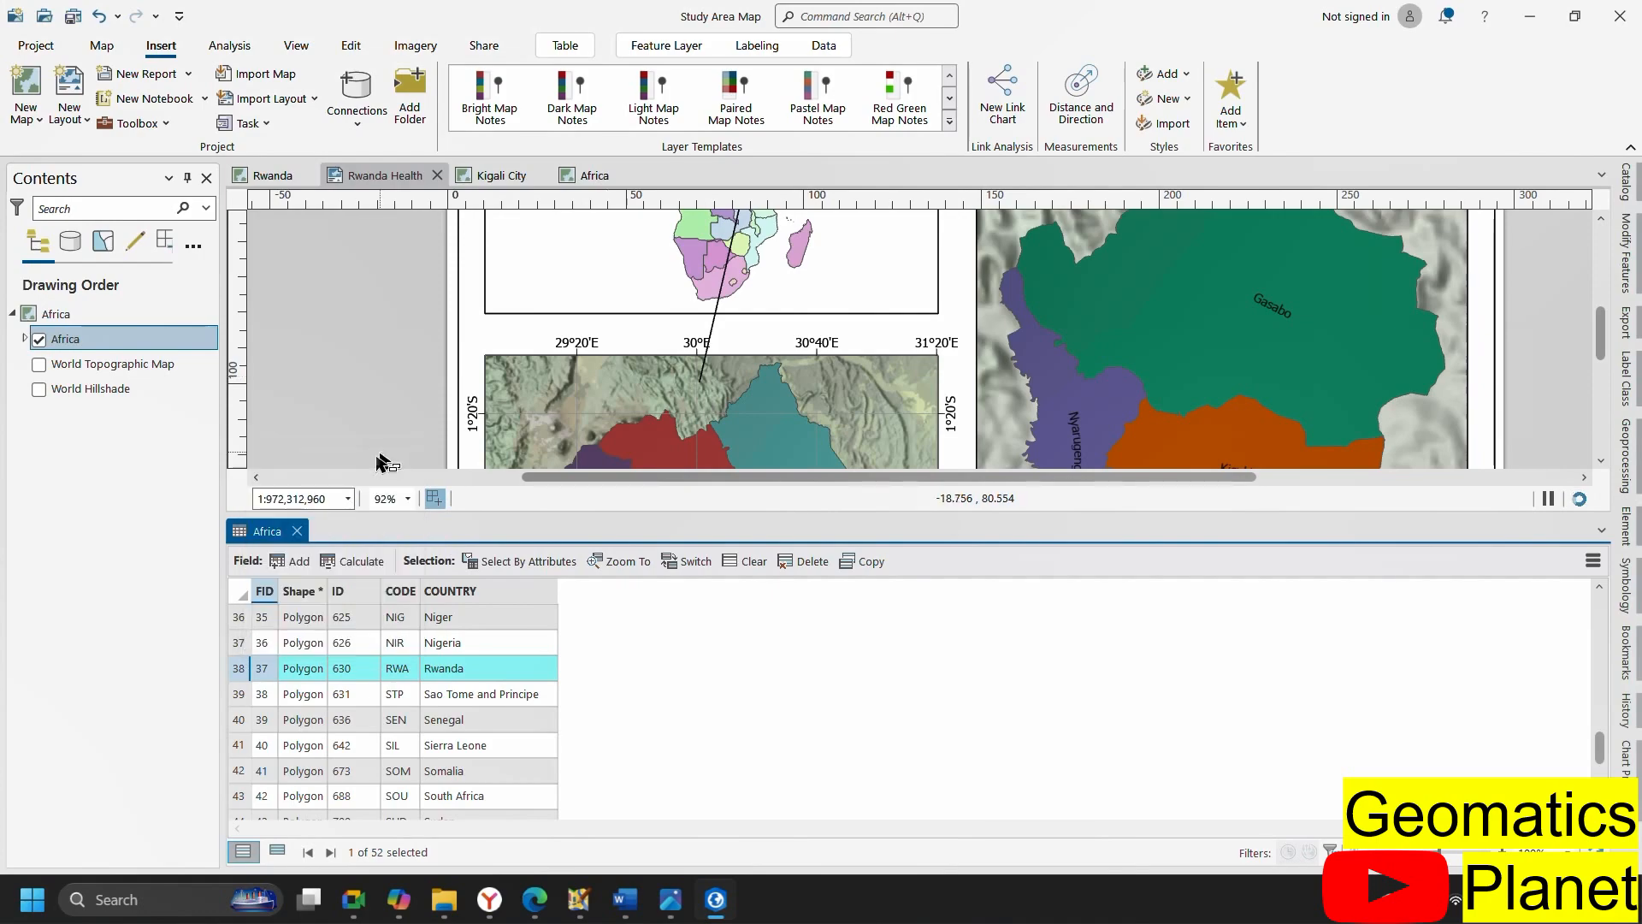
pyautogui.rightClick(243, 670)
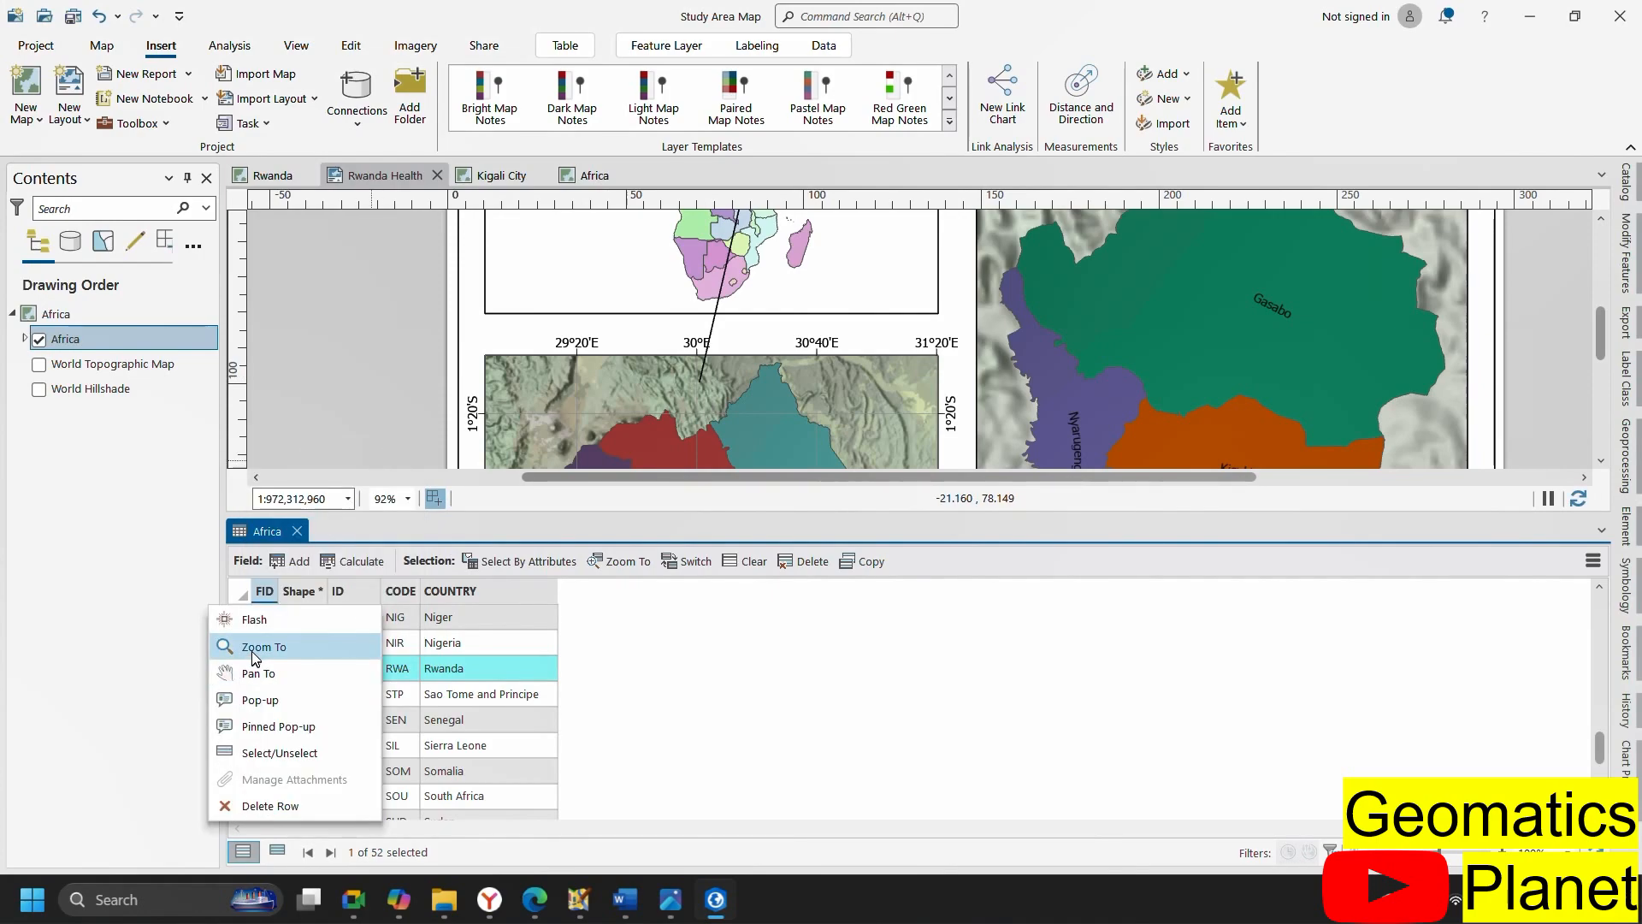
pyautogui.click(251, 648)
pyautogui.scroll(-4, 631, 437)
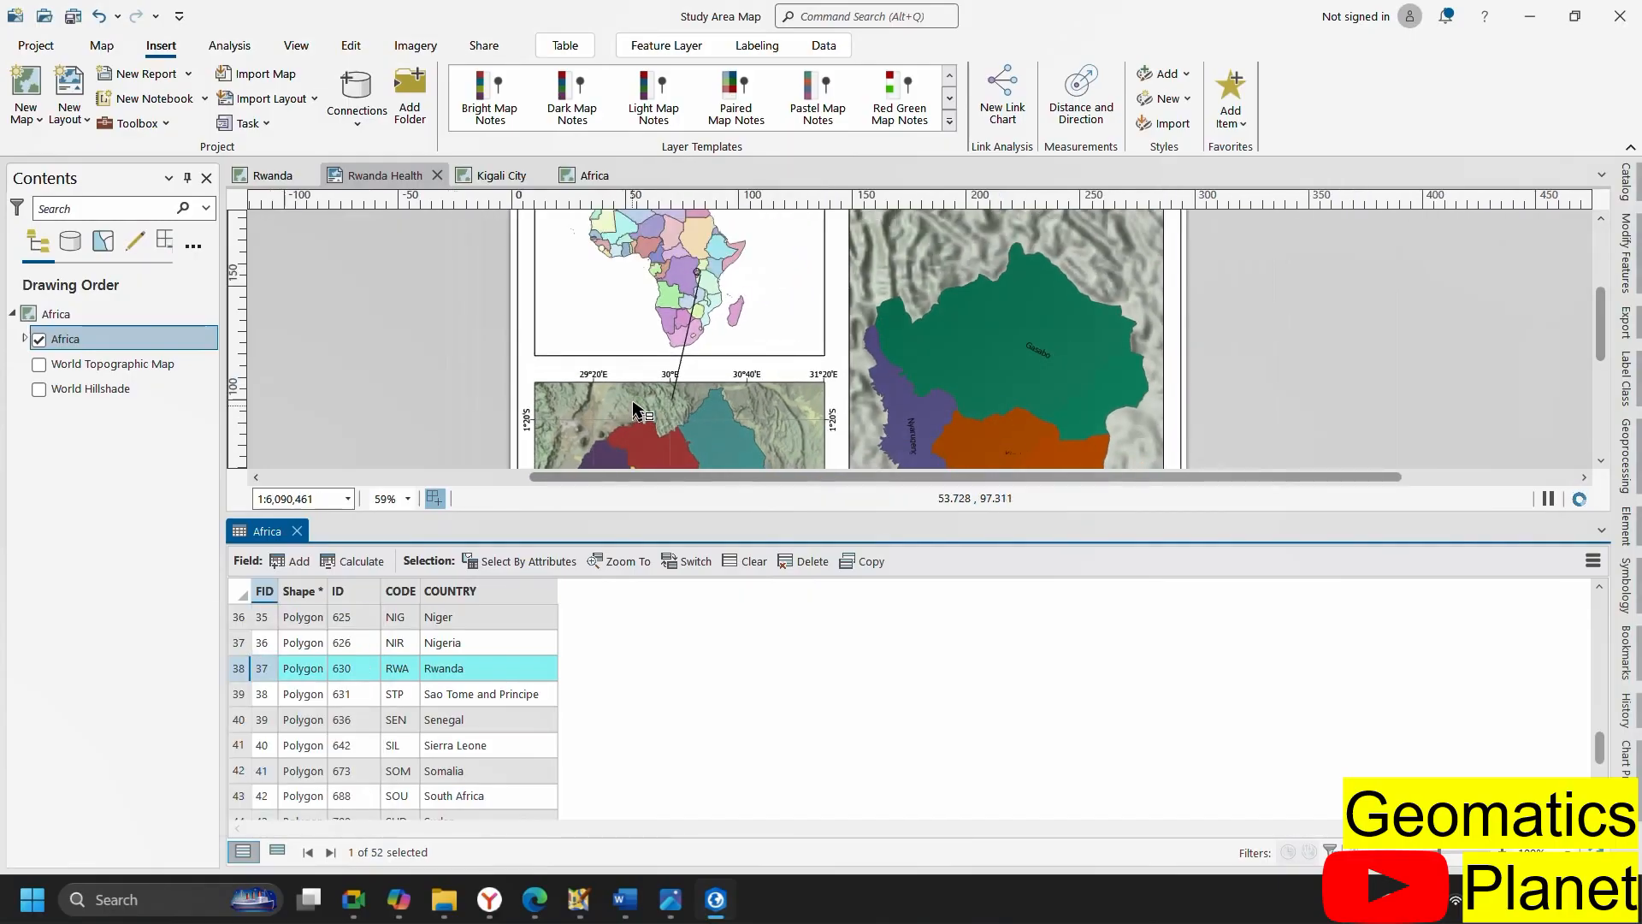
pyautogui.scroll(4, 631, 337)
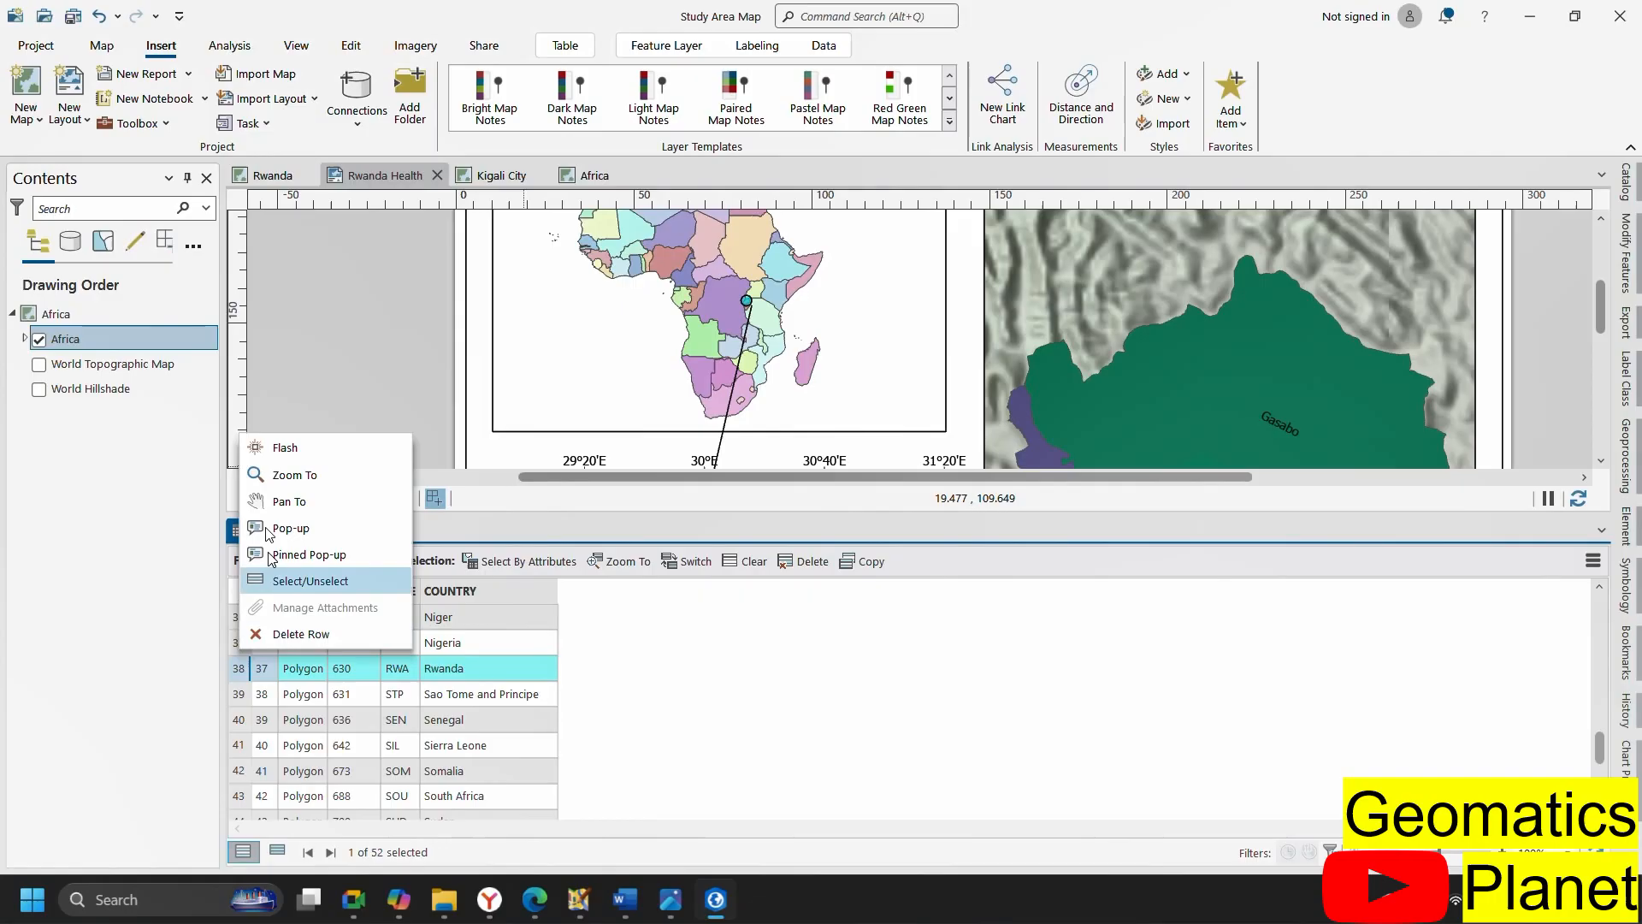
pyautogui.click(274, 449)
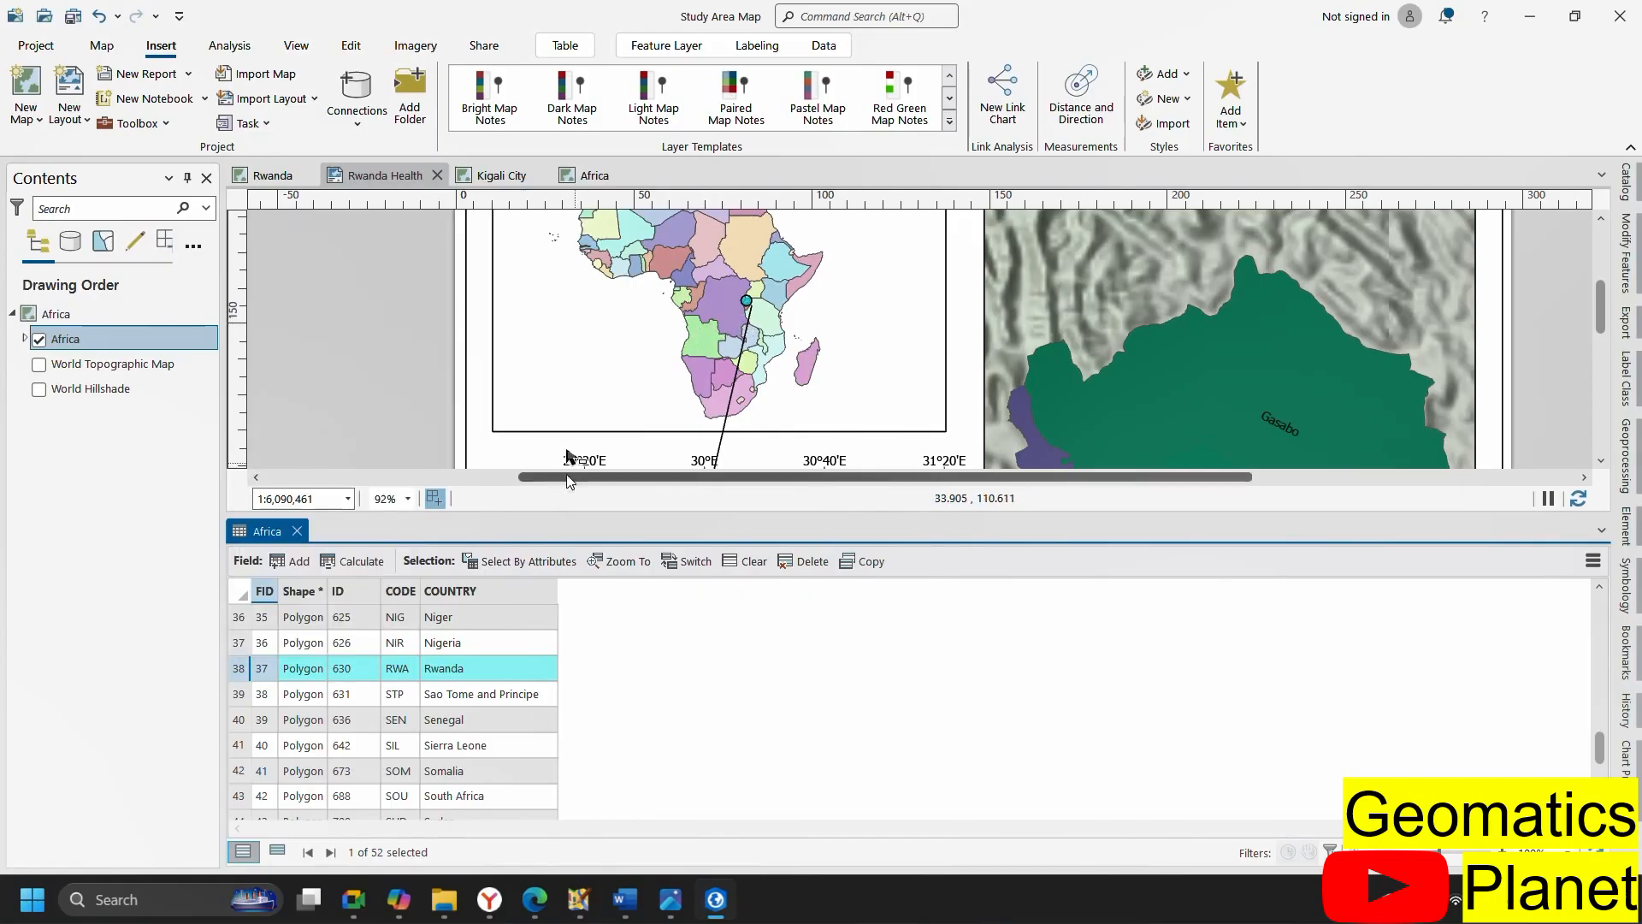
# Close the Africa attribute table and make the circular map frame visible again
pyautogui.scroll(-4, 593, 367)
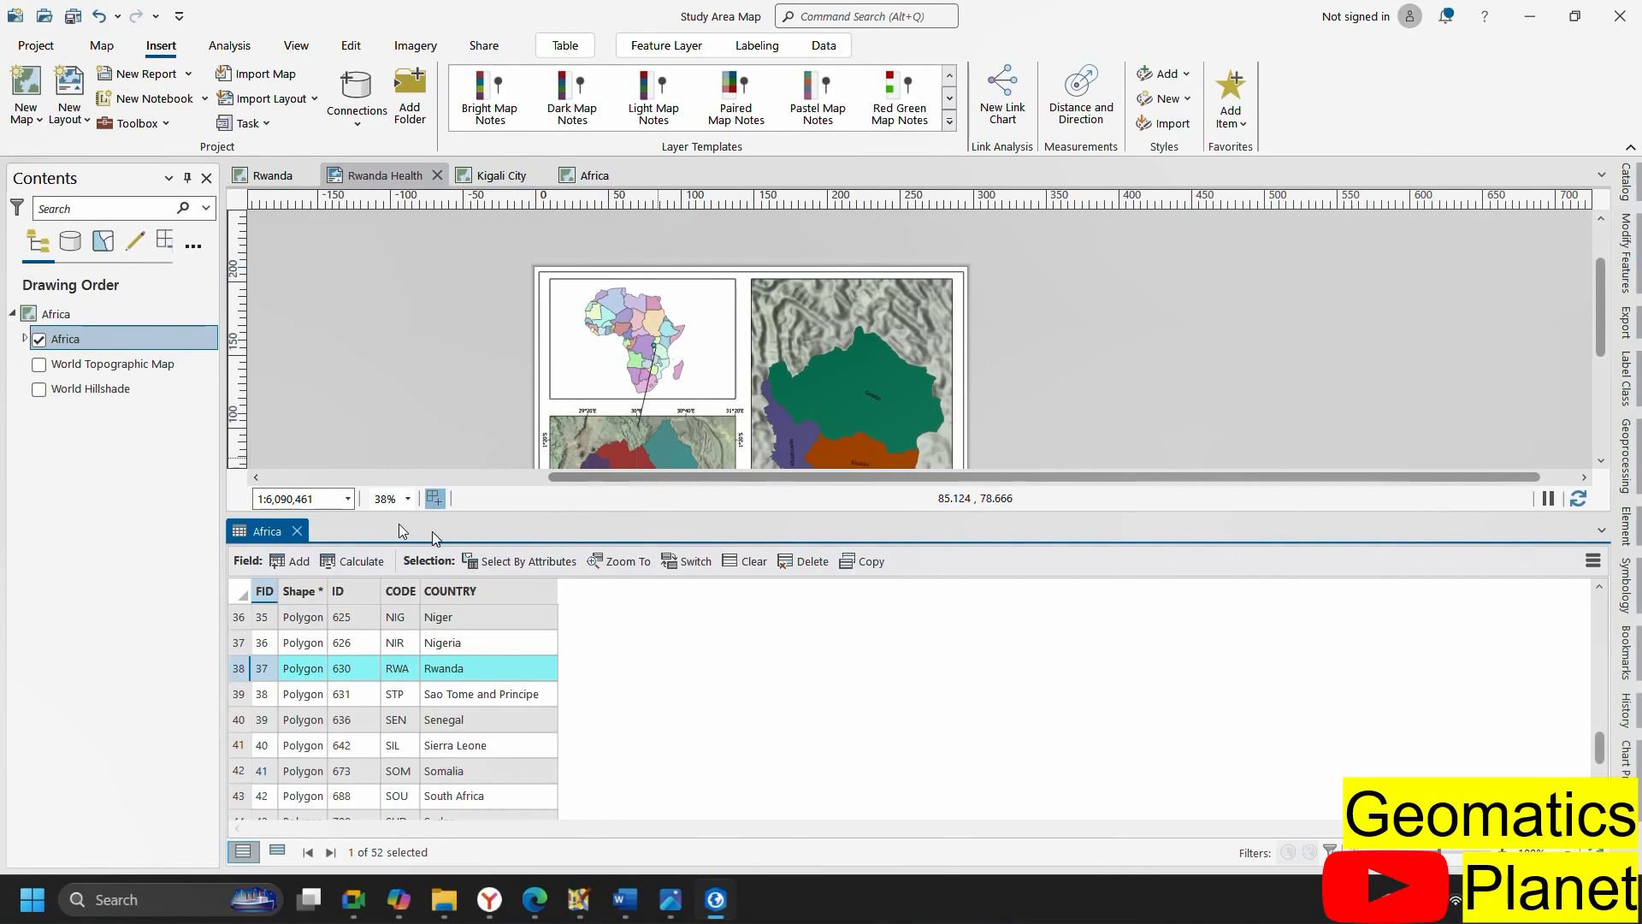
pyautogui.click(297, 531)
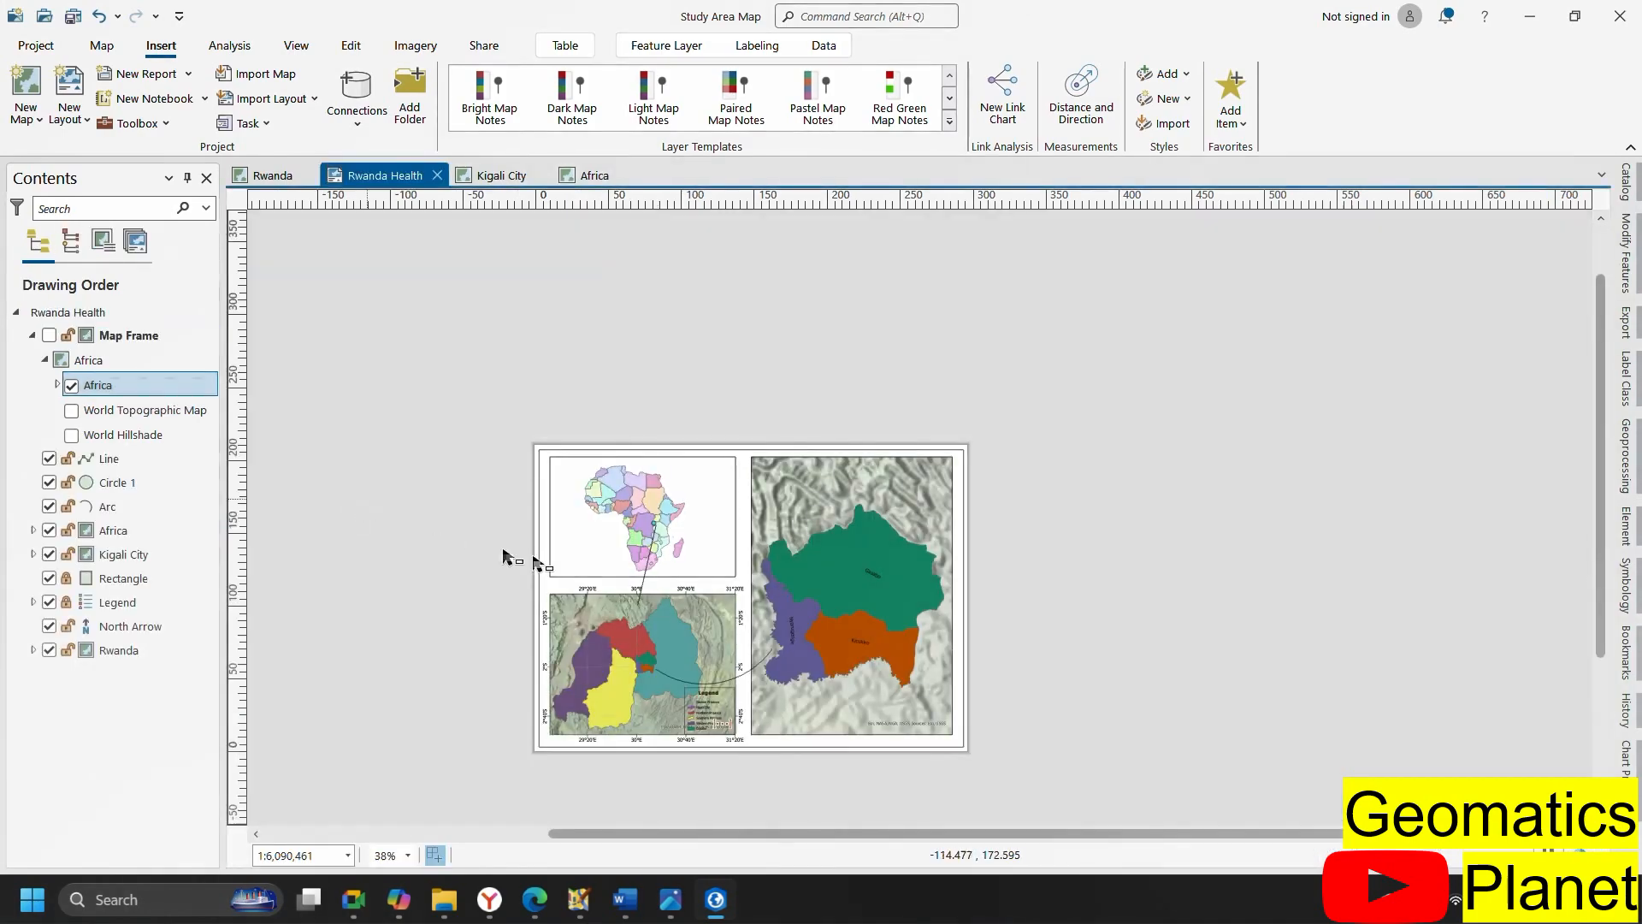
pyautogui.scroll(2, 650, 609)
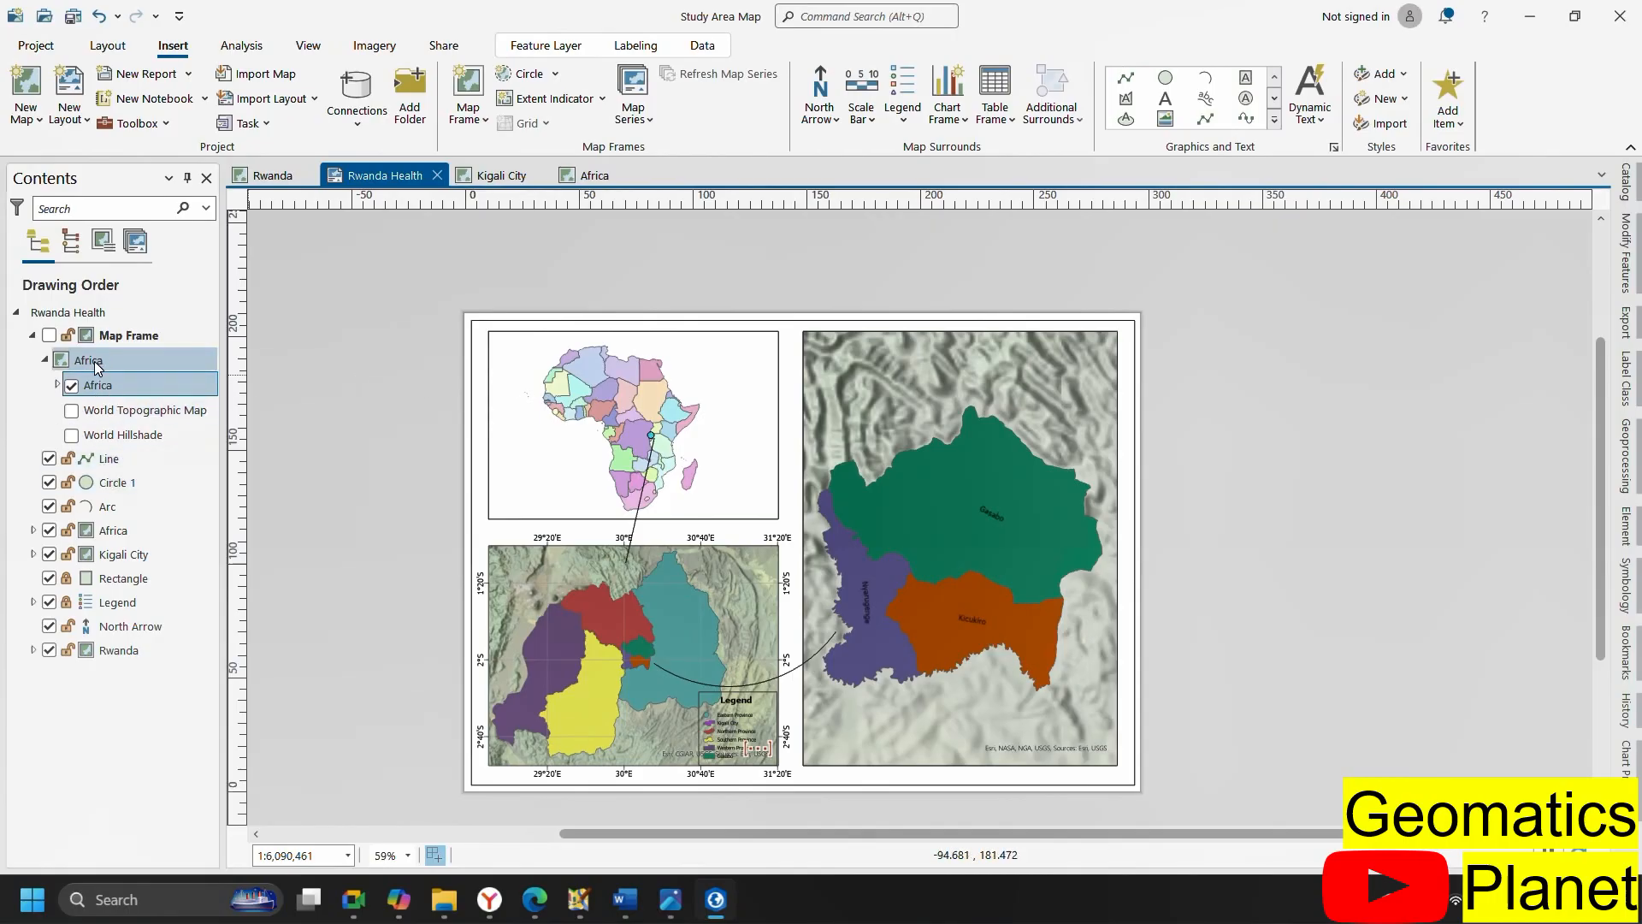
pyautogui.click(49, 336)
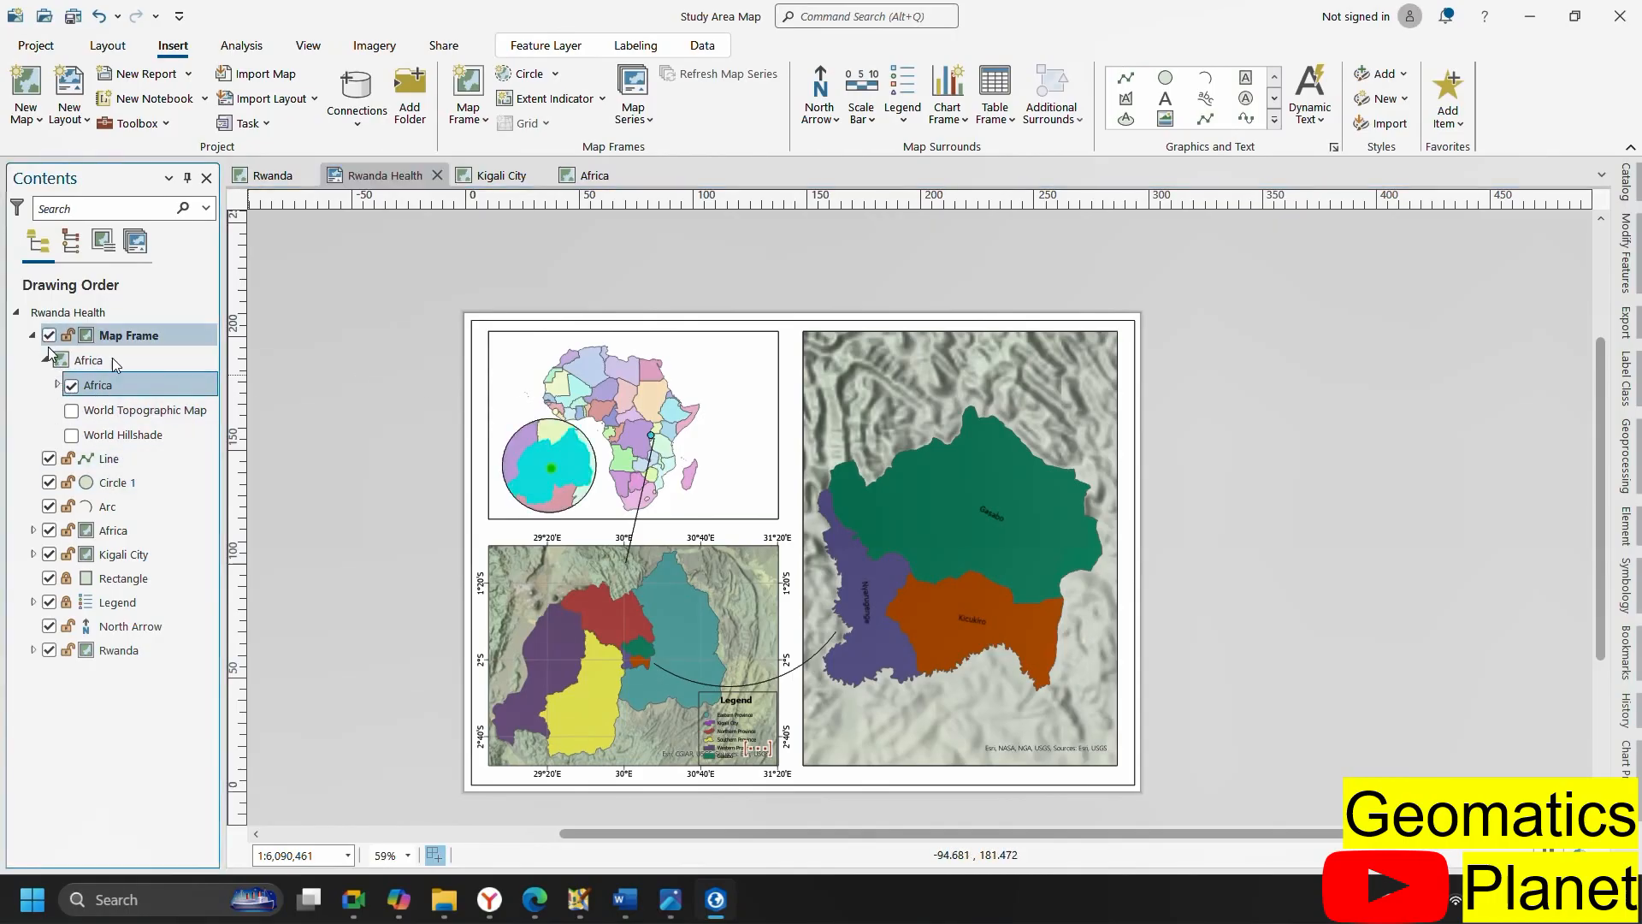
pyautogui.scroll(2, 551, 466)
pyautogui.scroll(3, 551, 466)
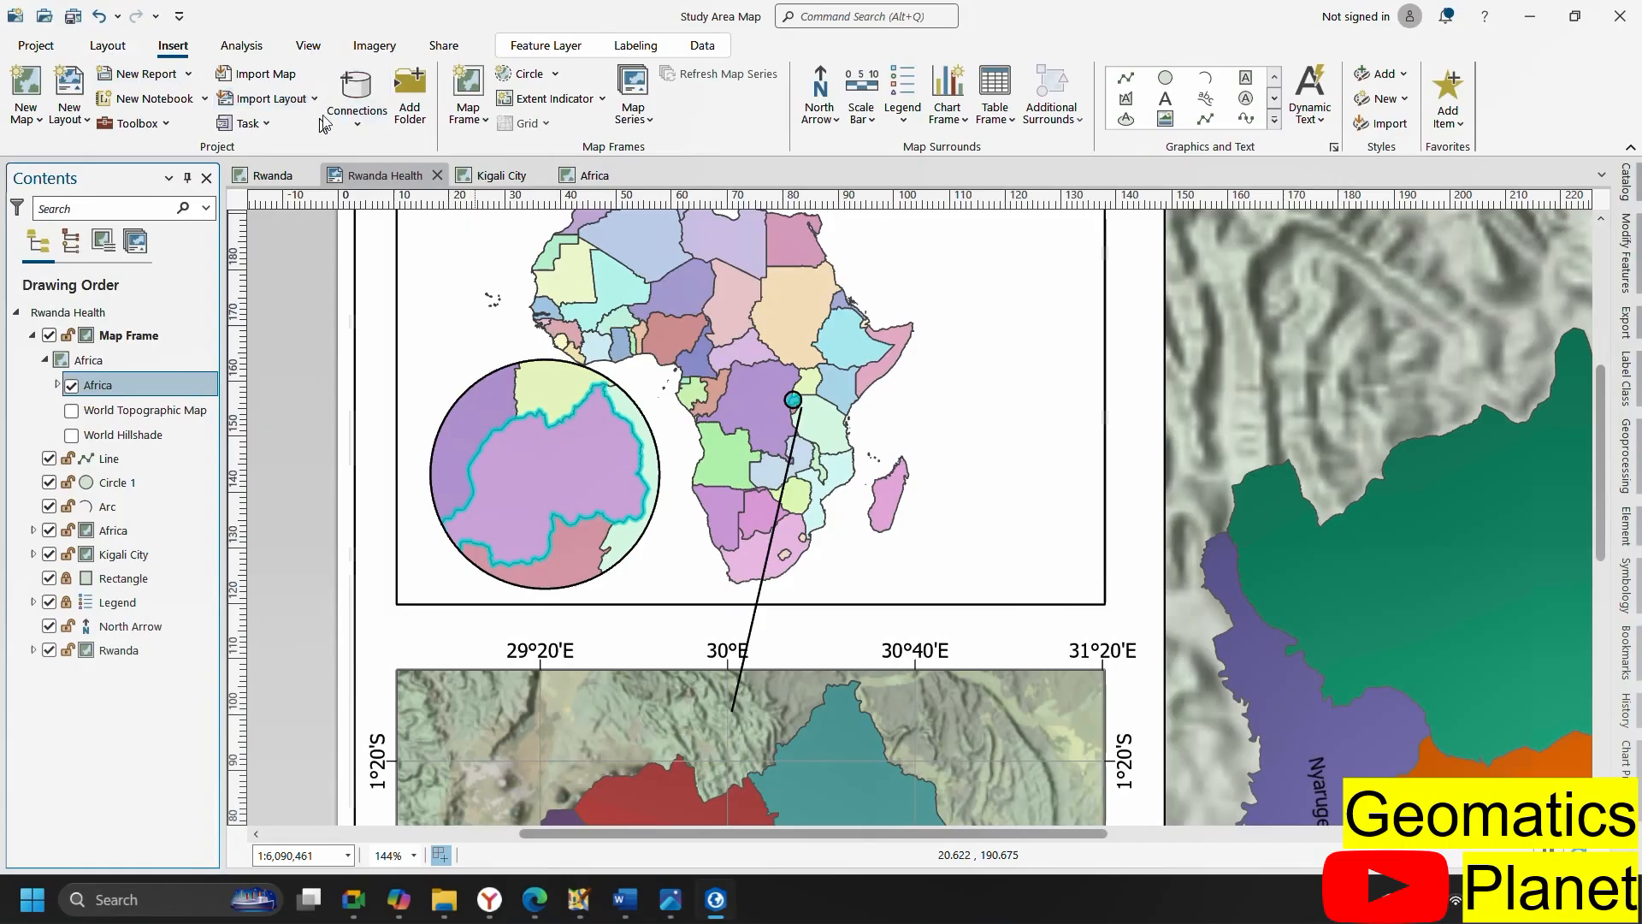
# Activate the circular map frame and shift its map slightly to center Rwanda inside the circle
pyautogui.click(109, 48)
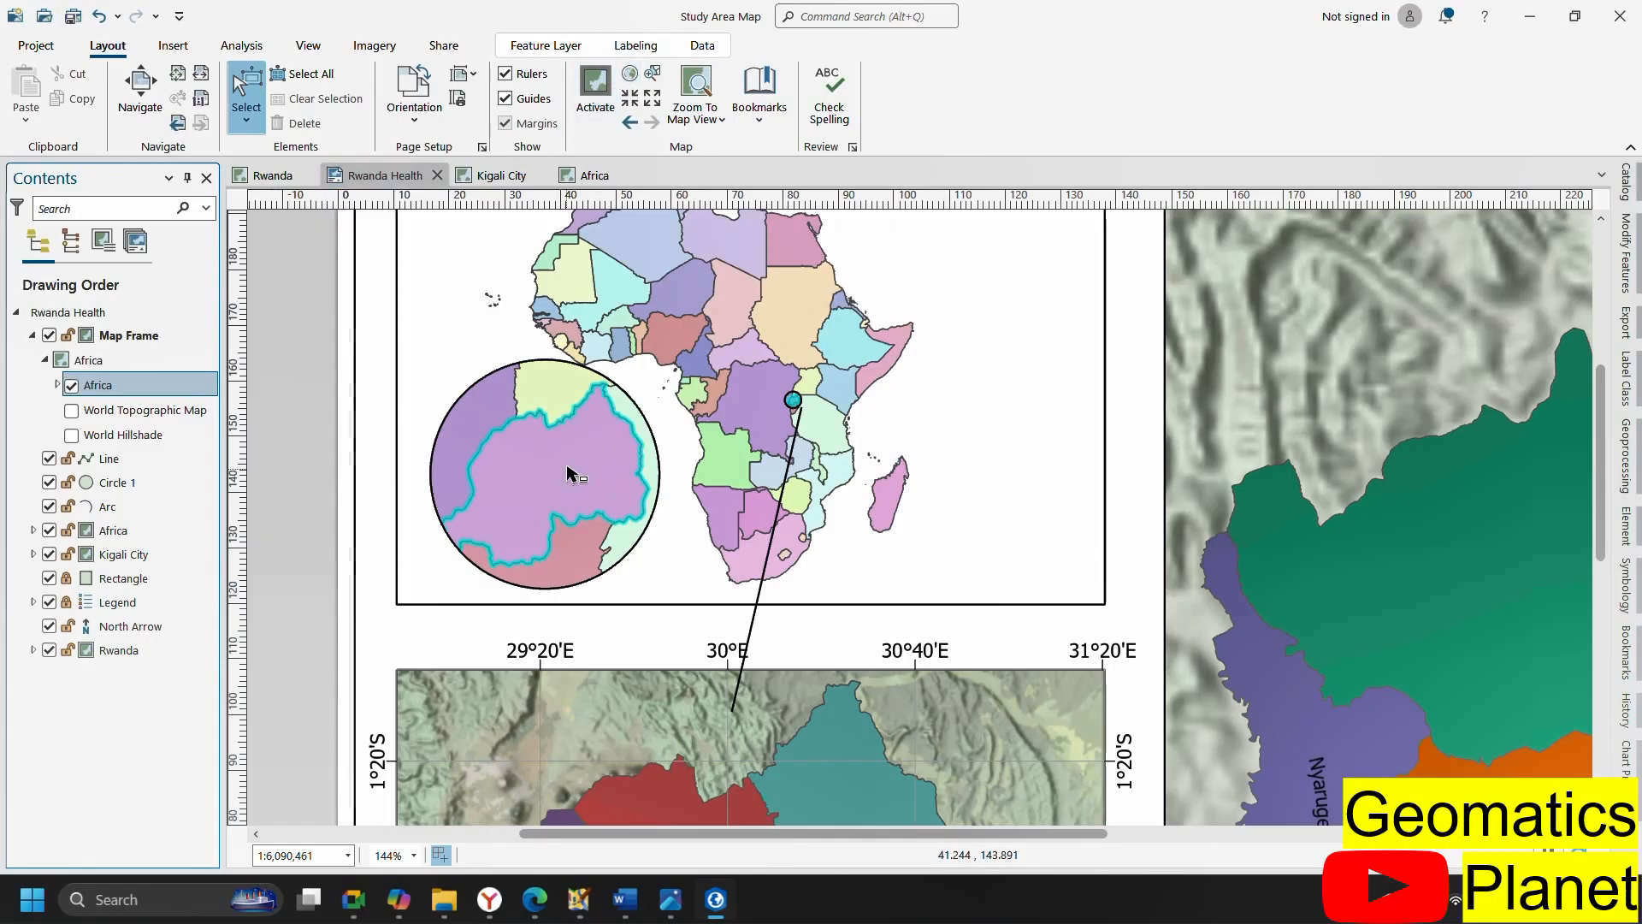
pyautogui.click(542, 42)
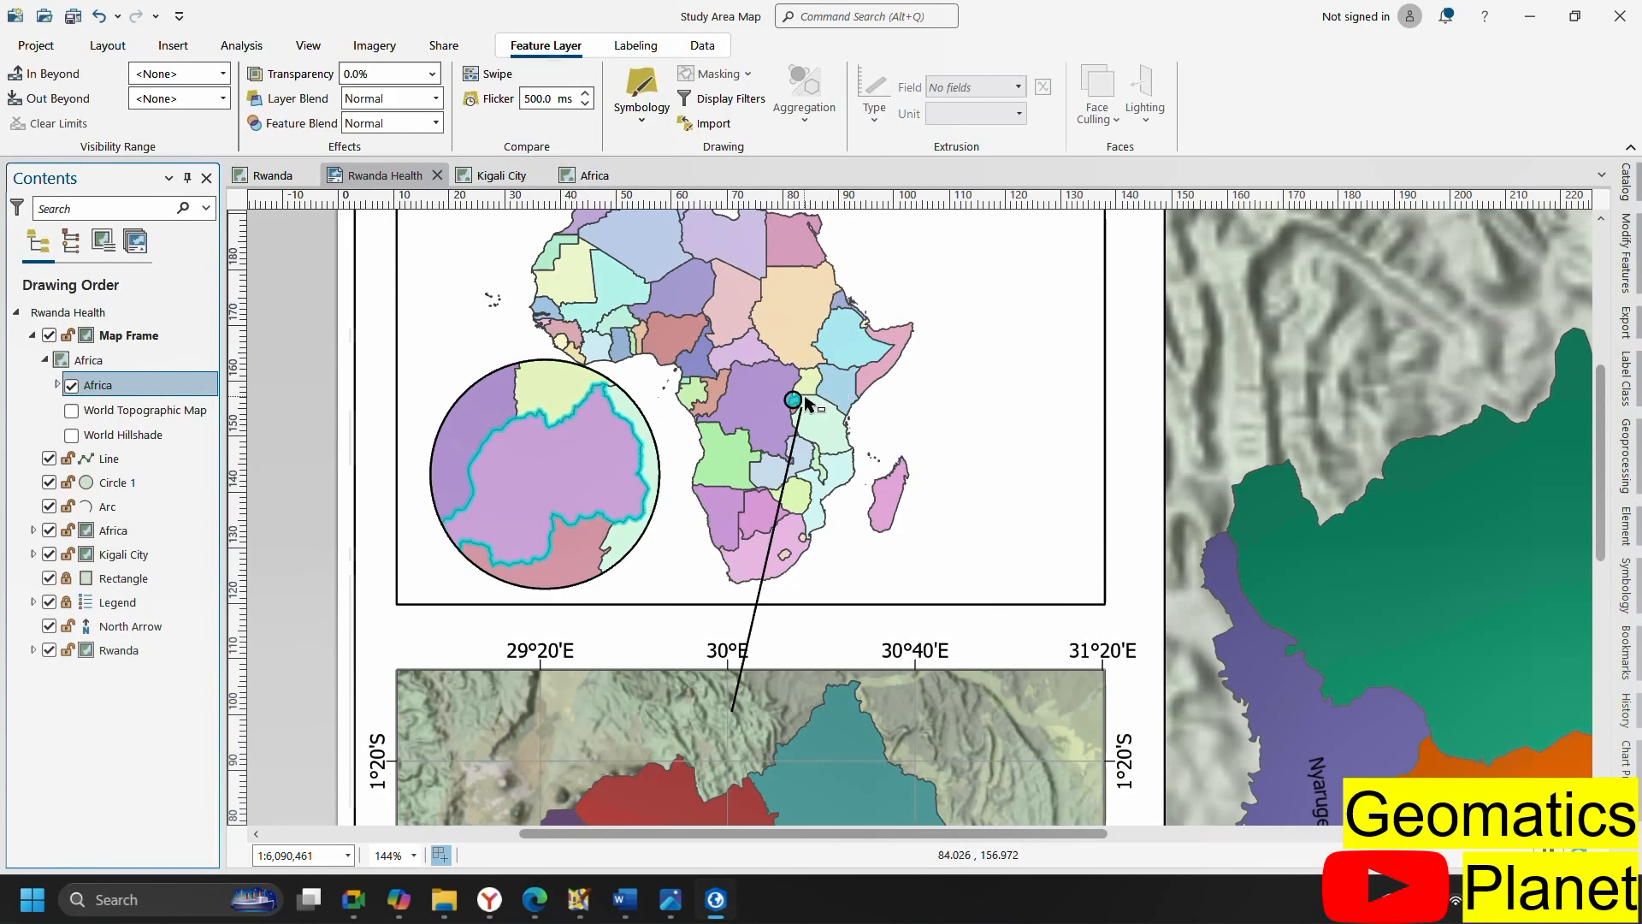
pyautogui.click(569, 492)
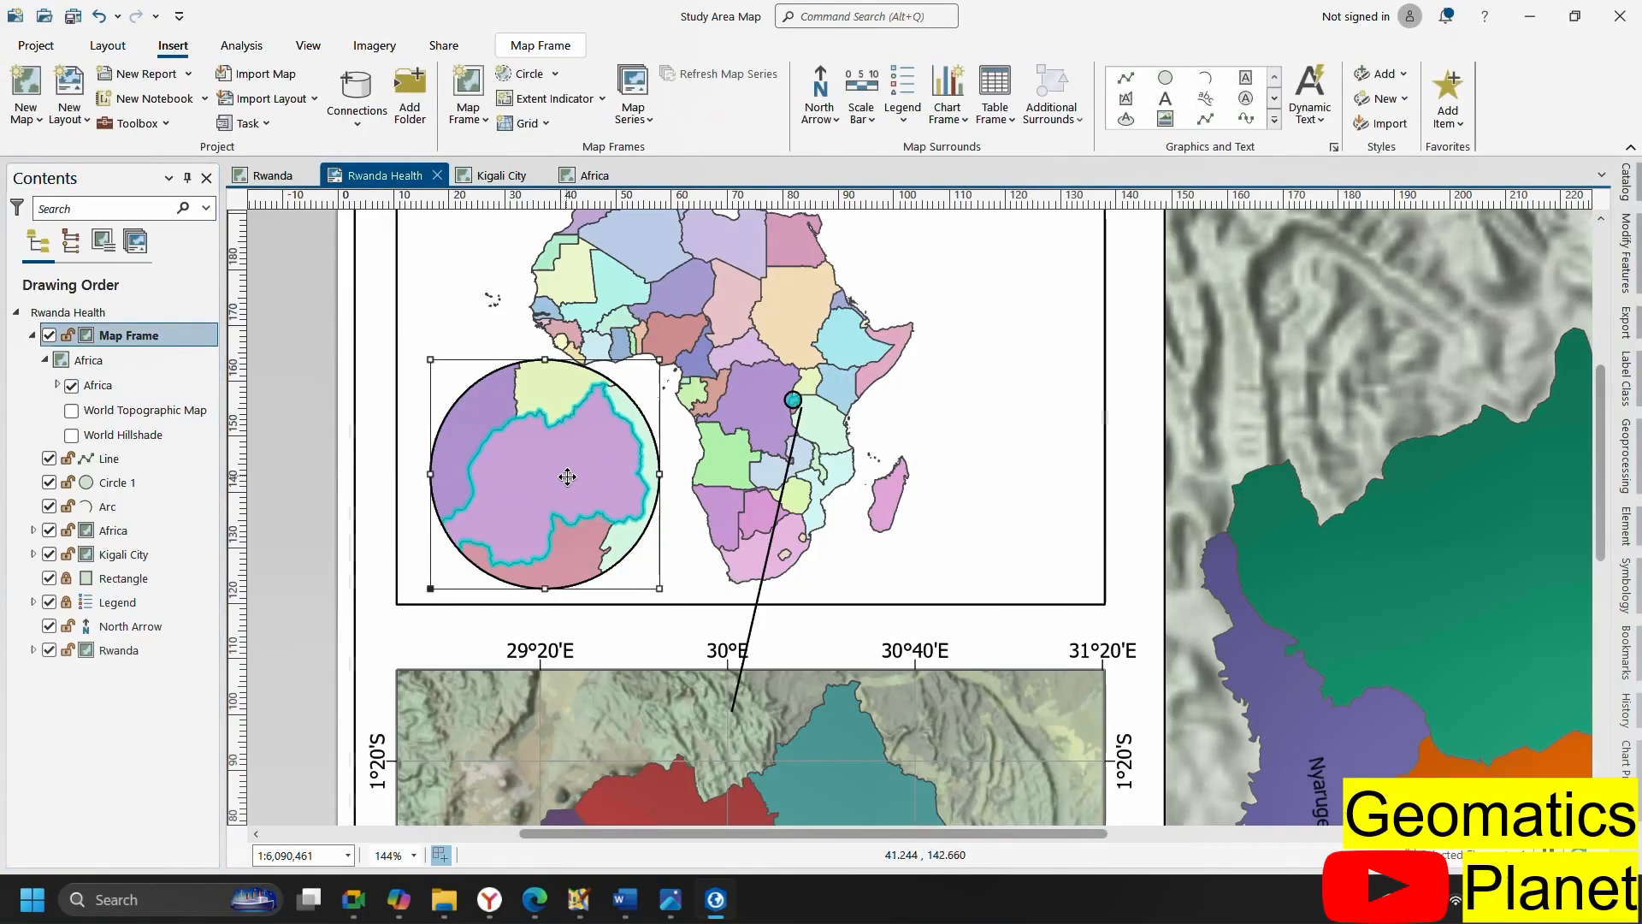
pyautogui.click(107, 48)
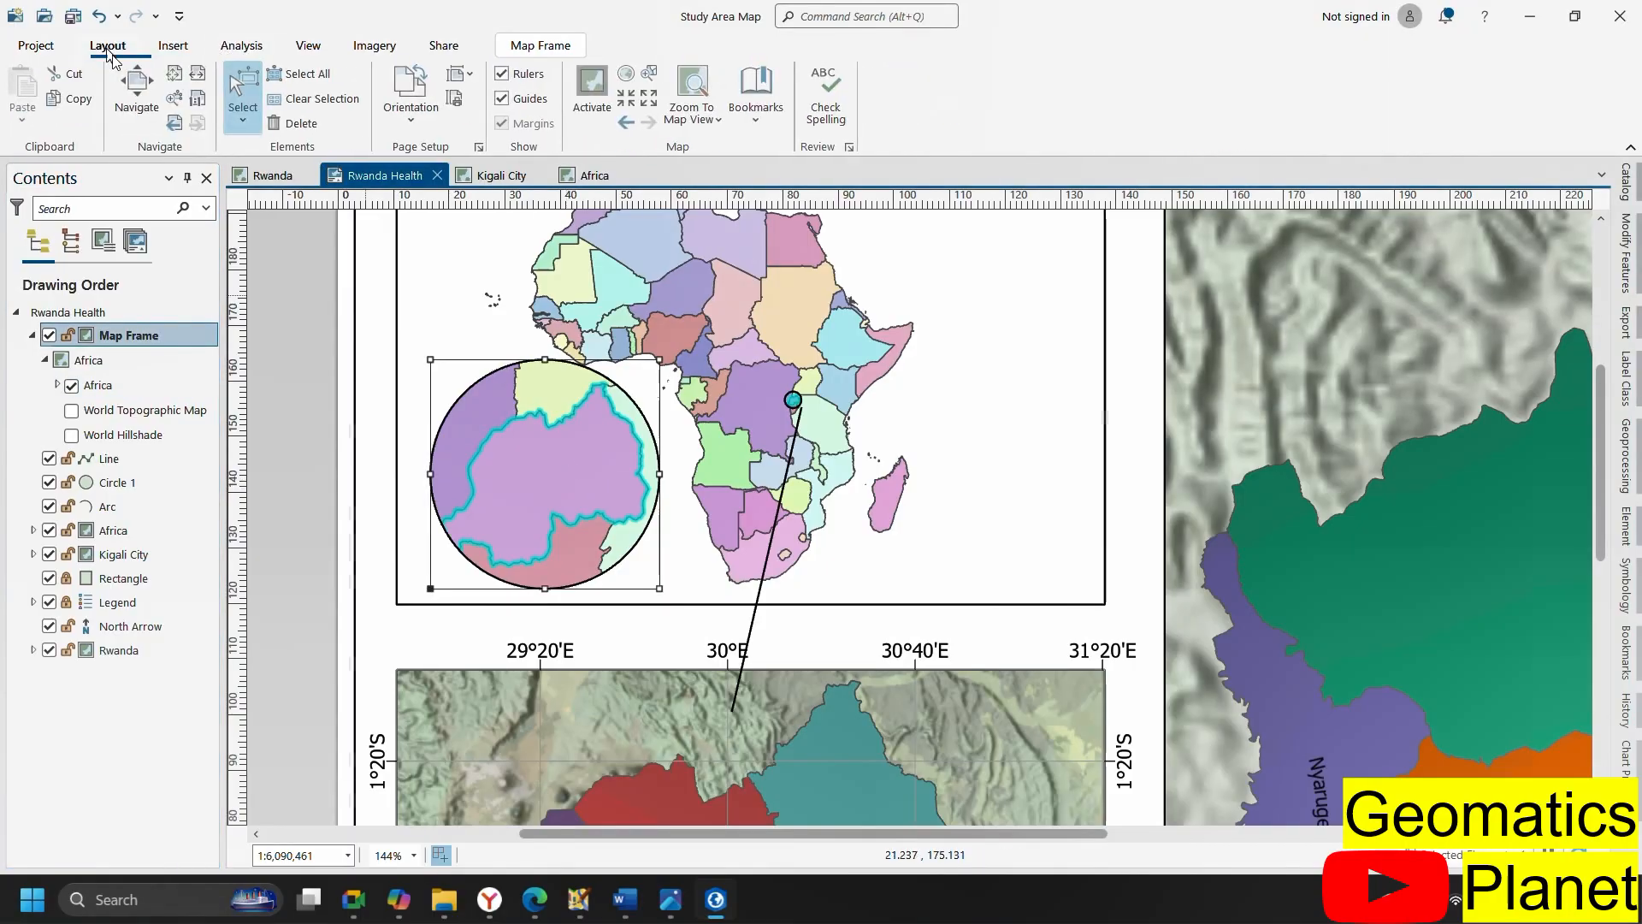
pyautogui.click(595, 90)
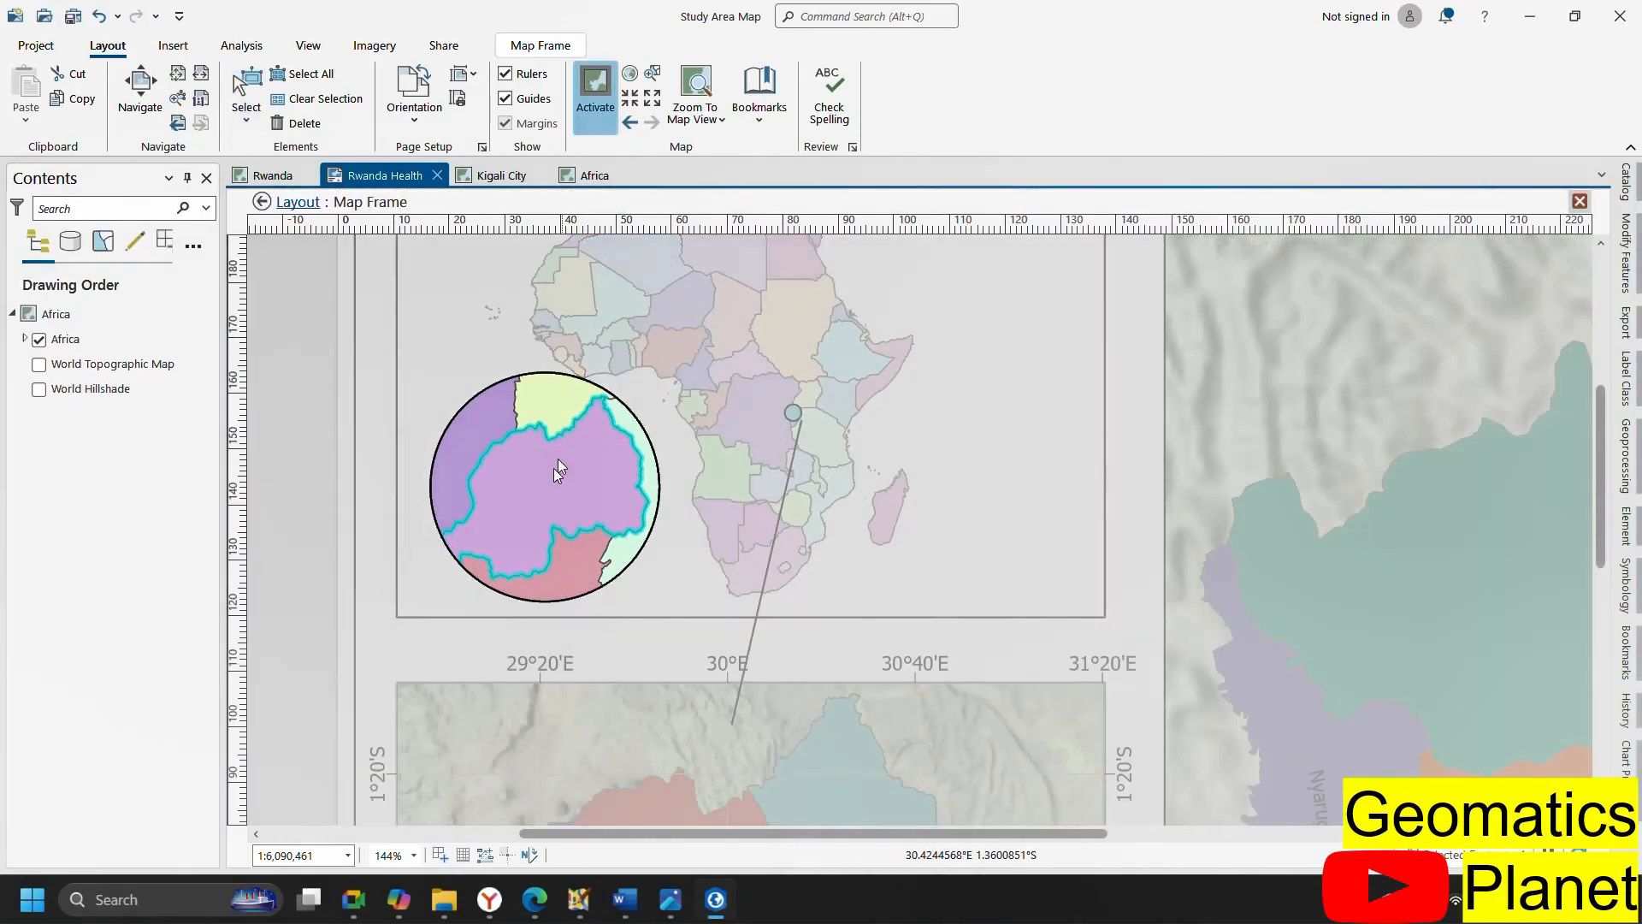
pyautogui.moveTo(542, 502); pyautogui.dragTo(549, 494)
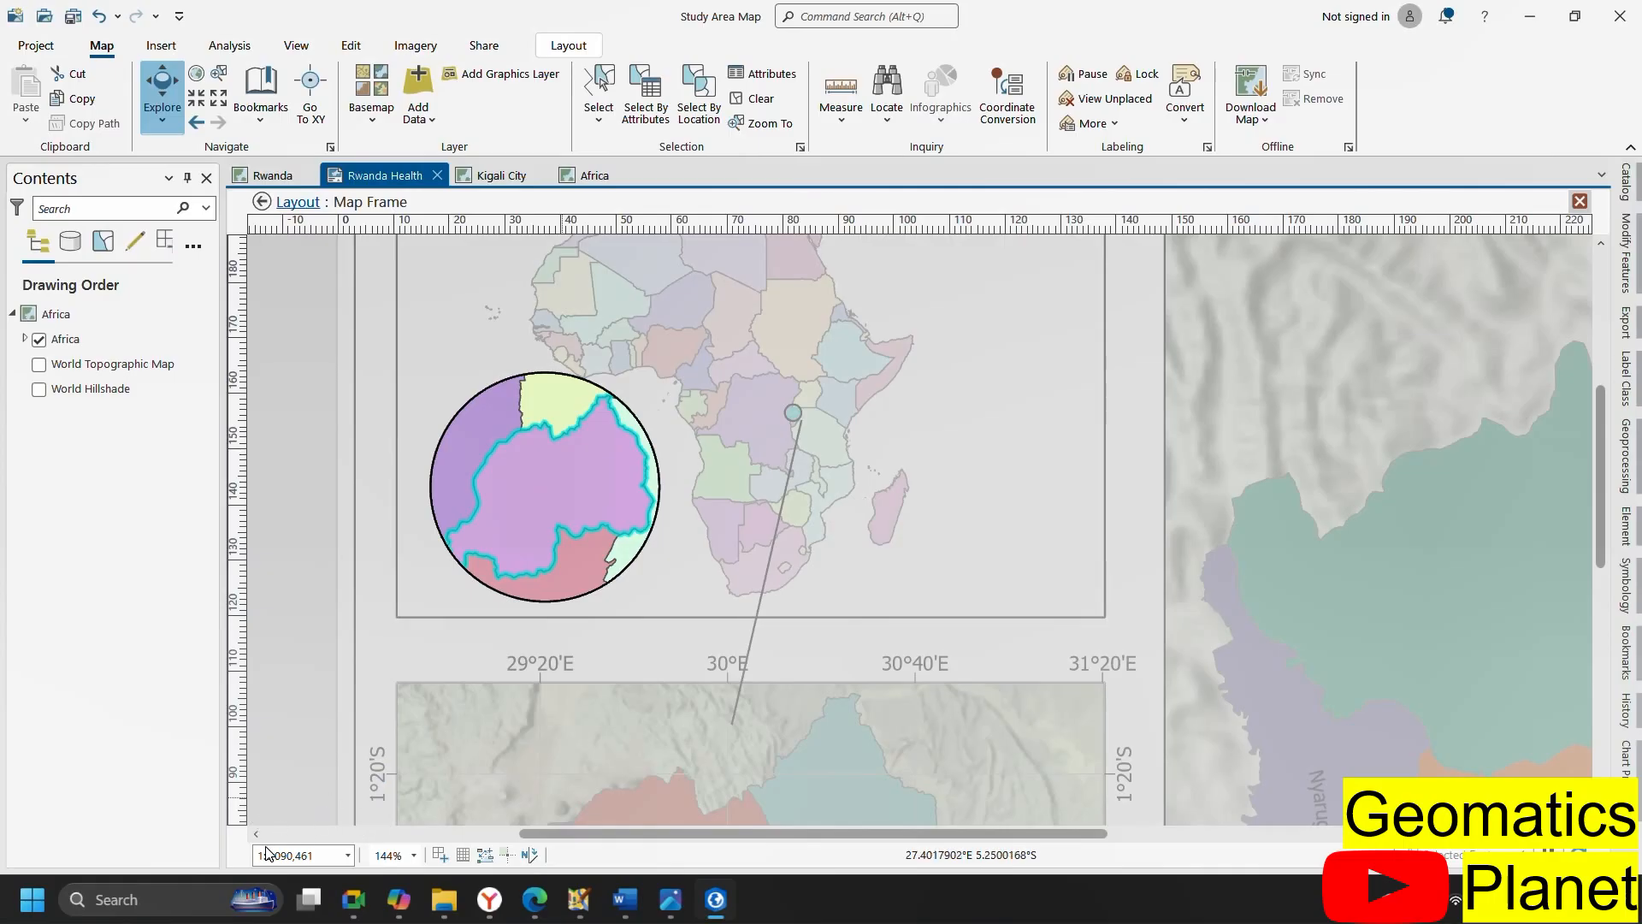
# Set the map scale of the circular frame to 1:7,090,461
pyautogui.click(347, 855)
pyautogui.click(266, 855)
pyautogui.press('Return')
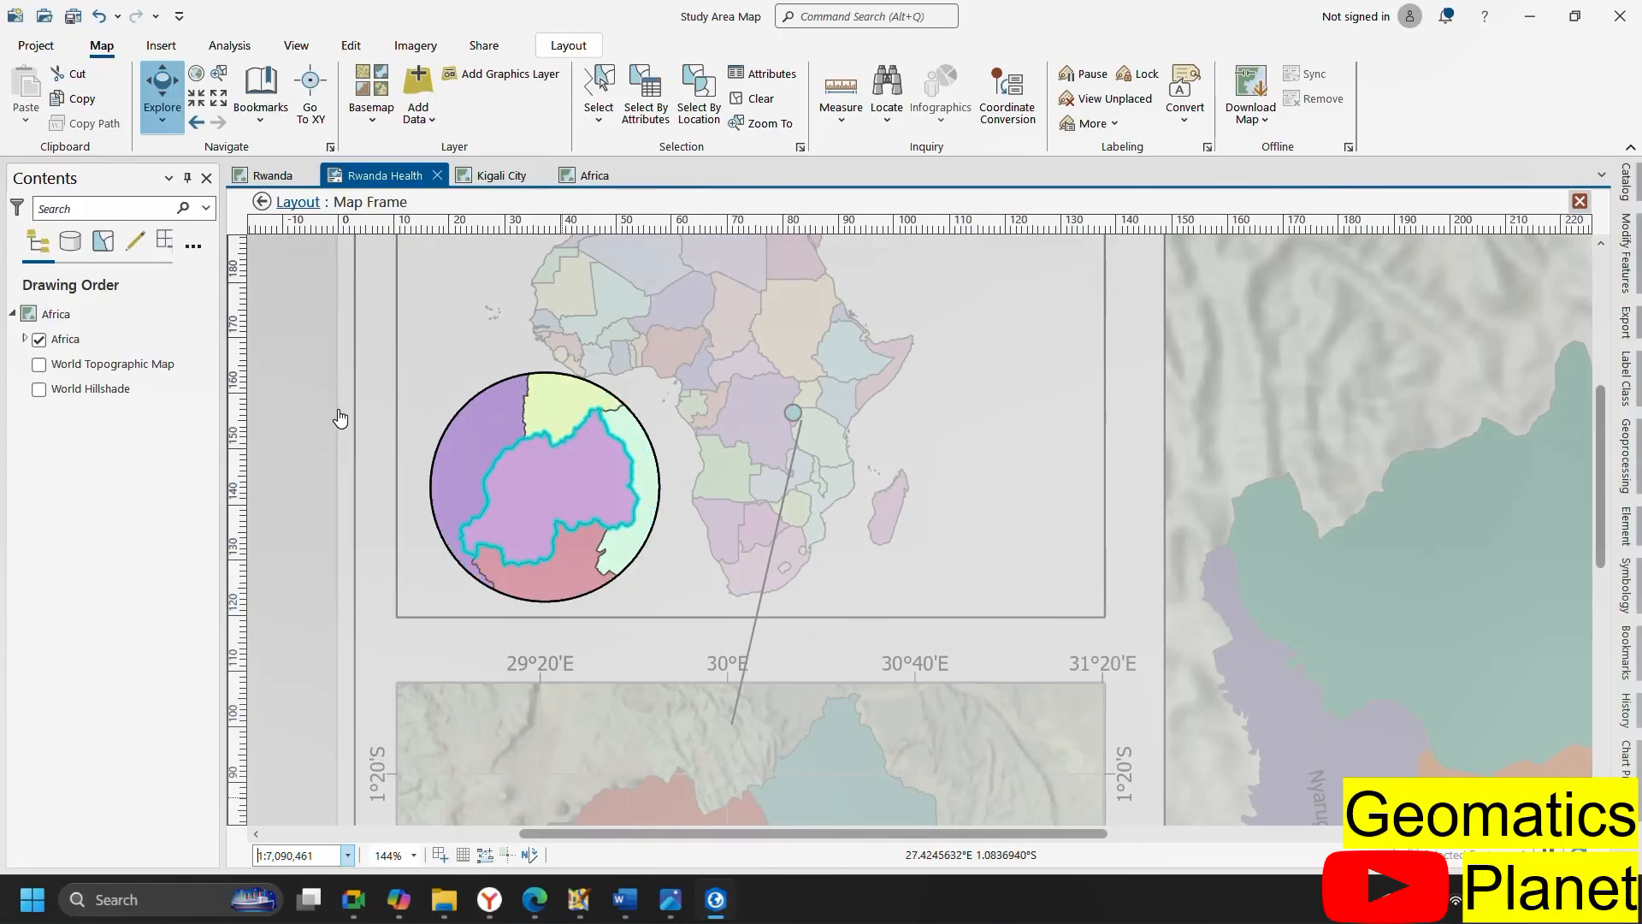
# Clear the selected Rwanda feature and return from the activated map frame to the layout
pyautogui.click(744, 97)
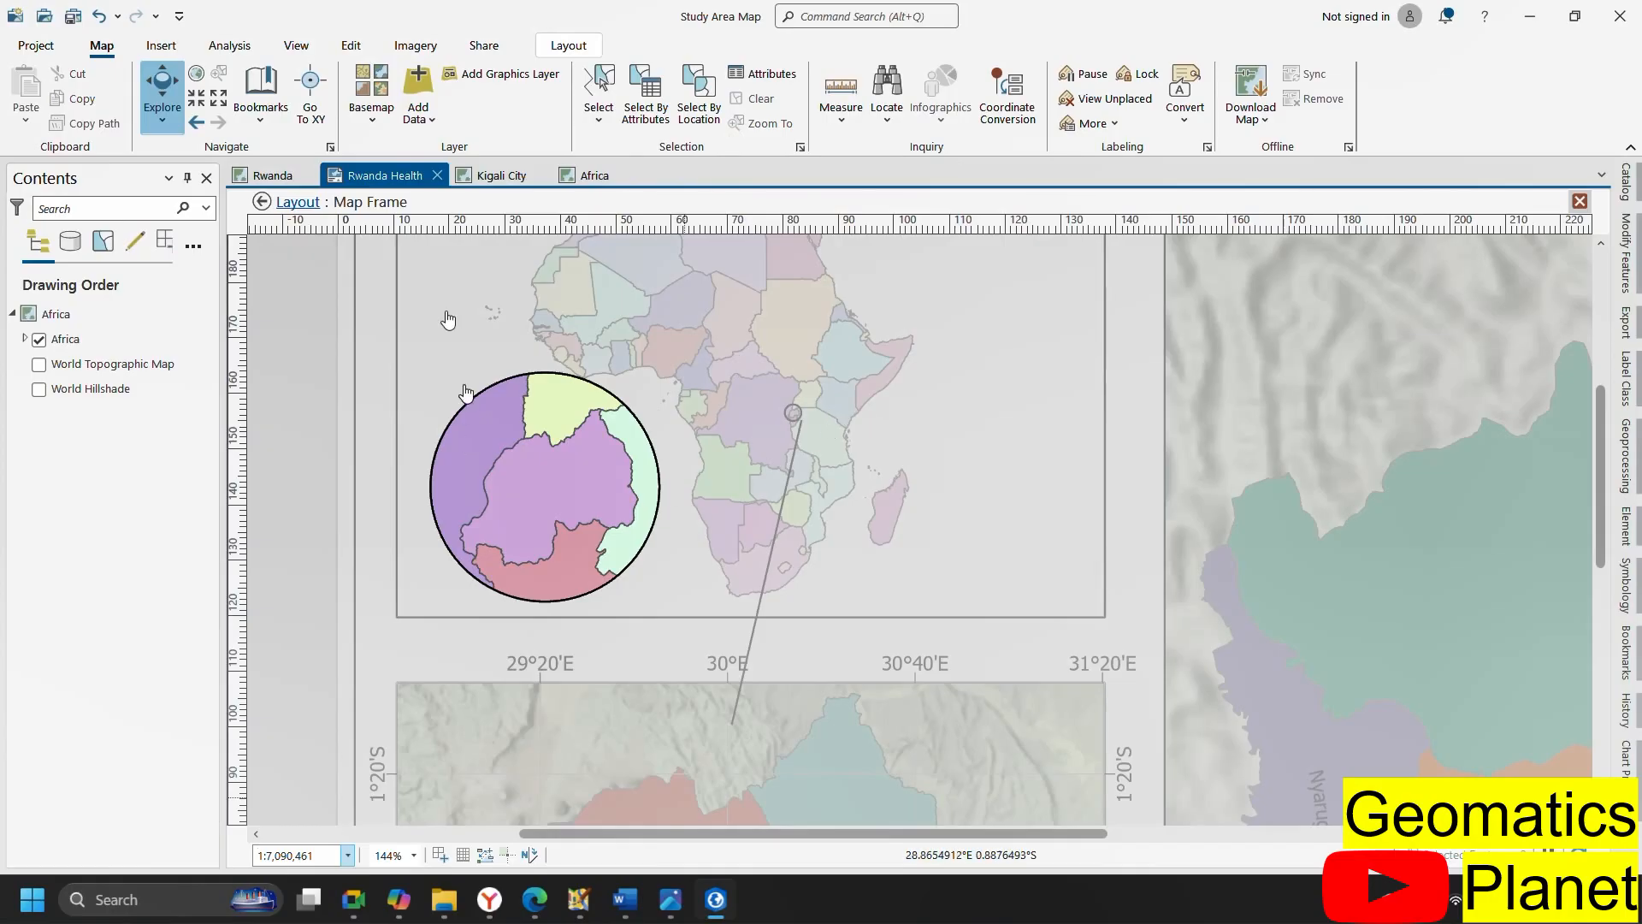
pyautogui.click(269, 200)
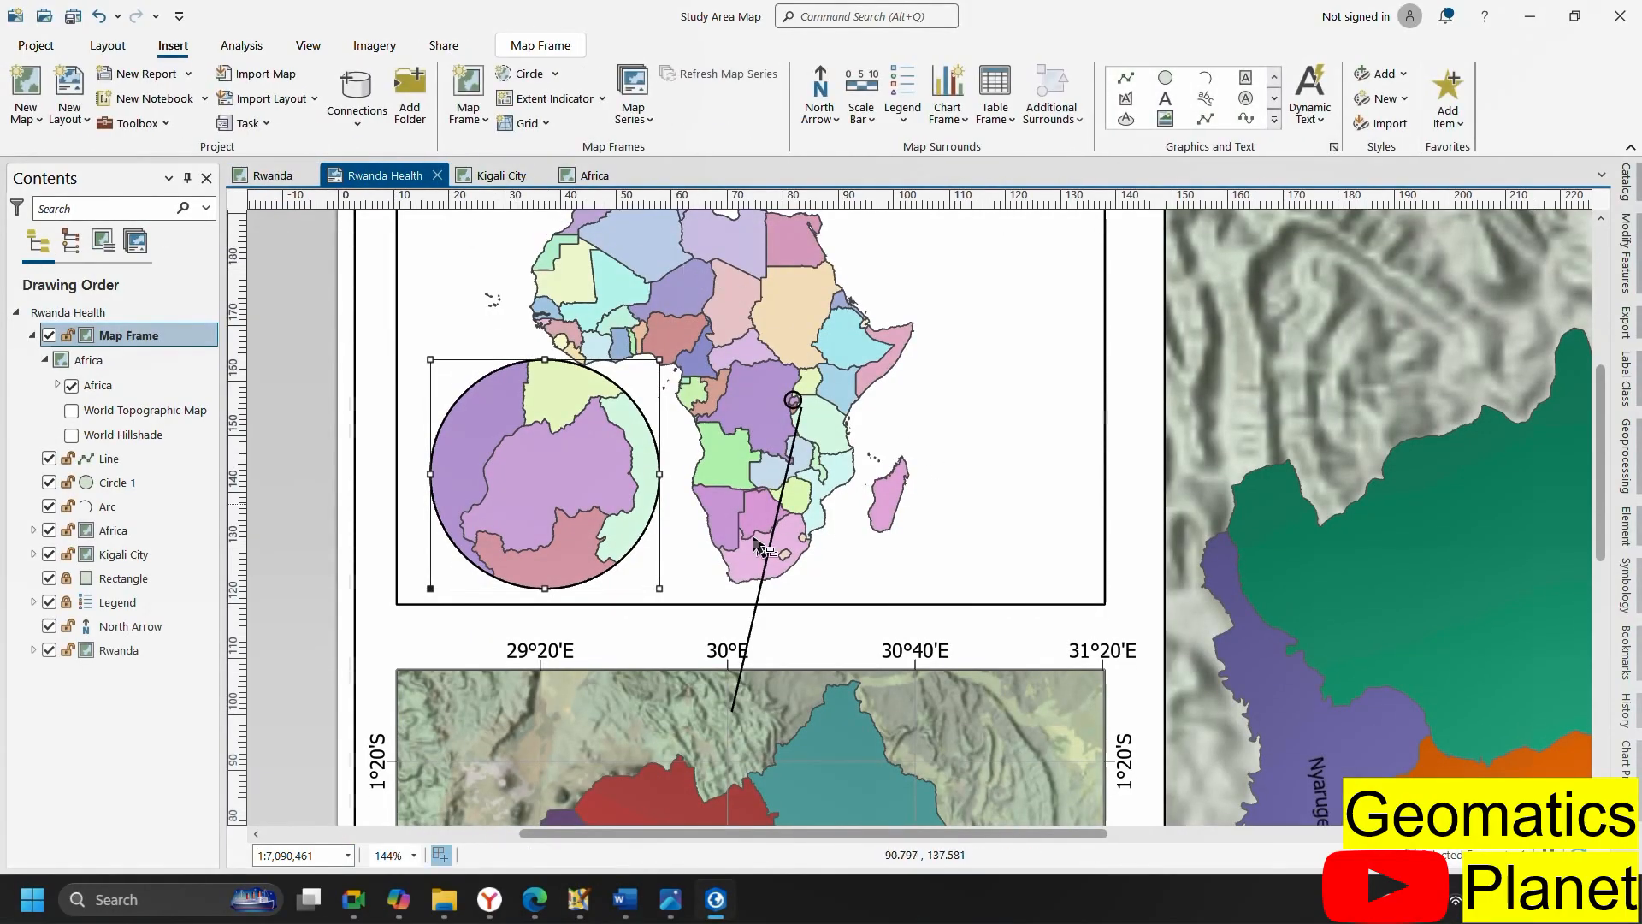
pyautogui.scroll(-3, 756, 547)
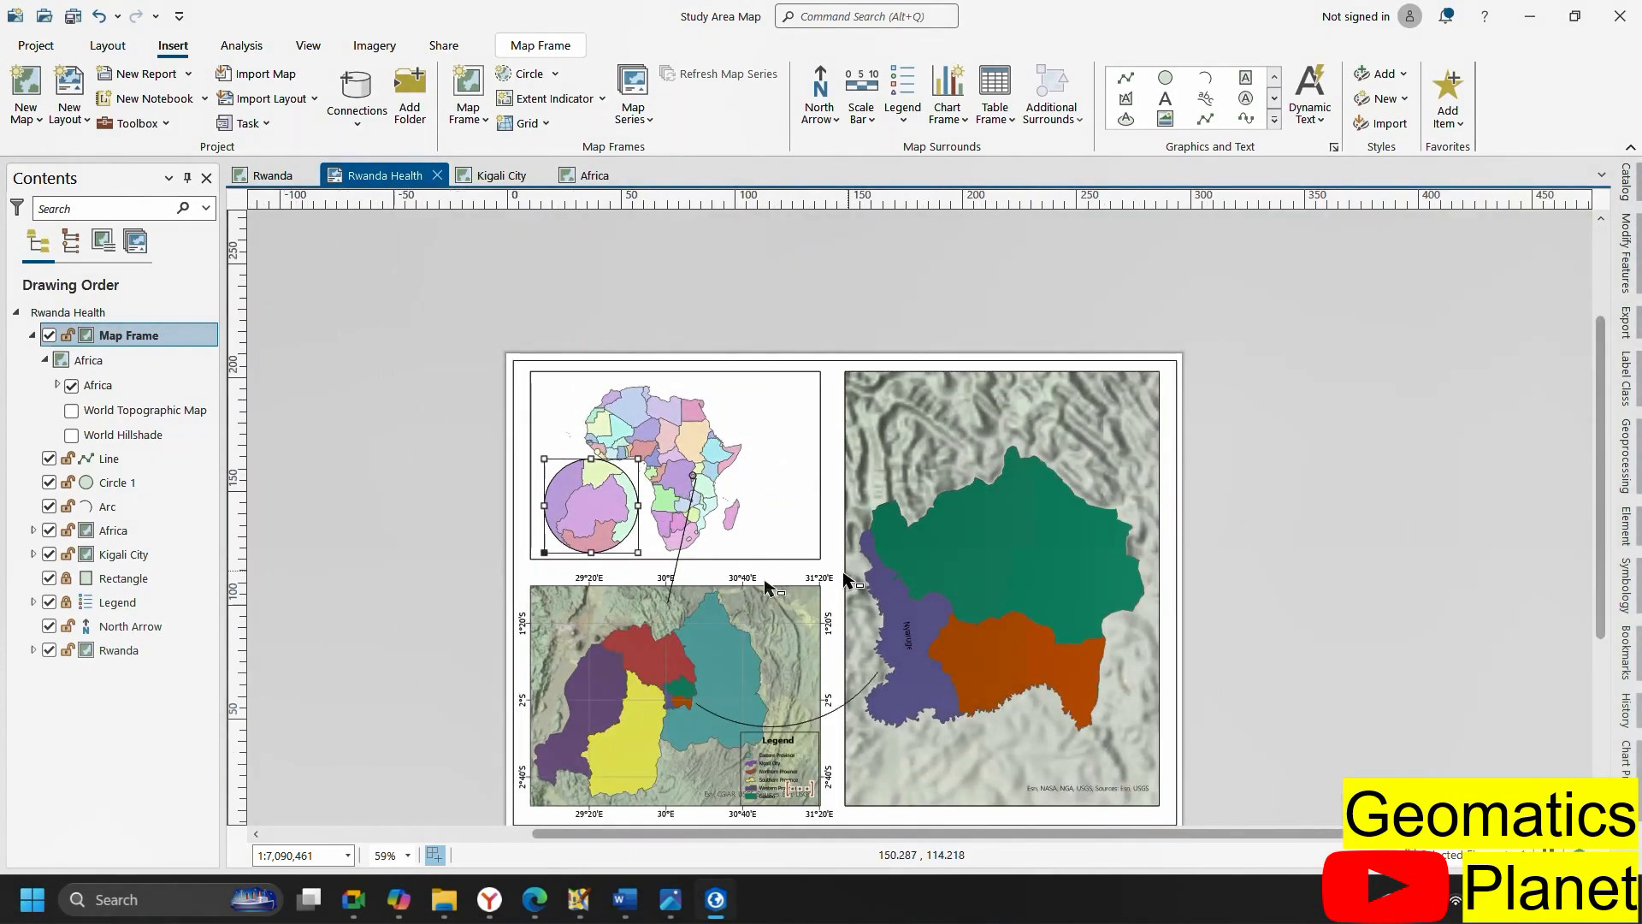
# Delete the straight line linking the circle around Rwanda to the Rwanda frame
pyautogui.click(1263, 332)
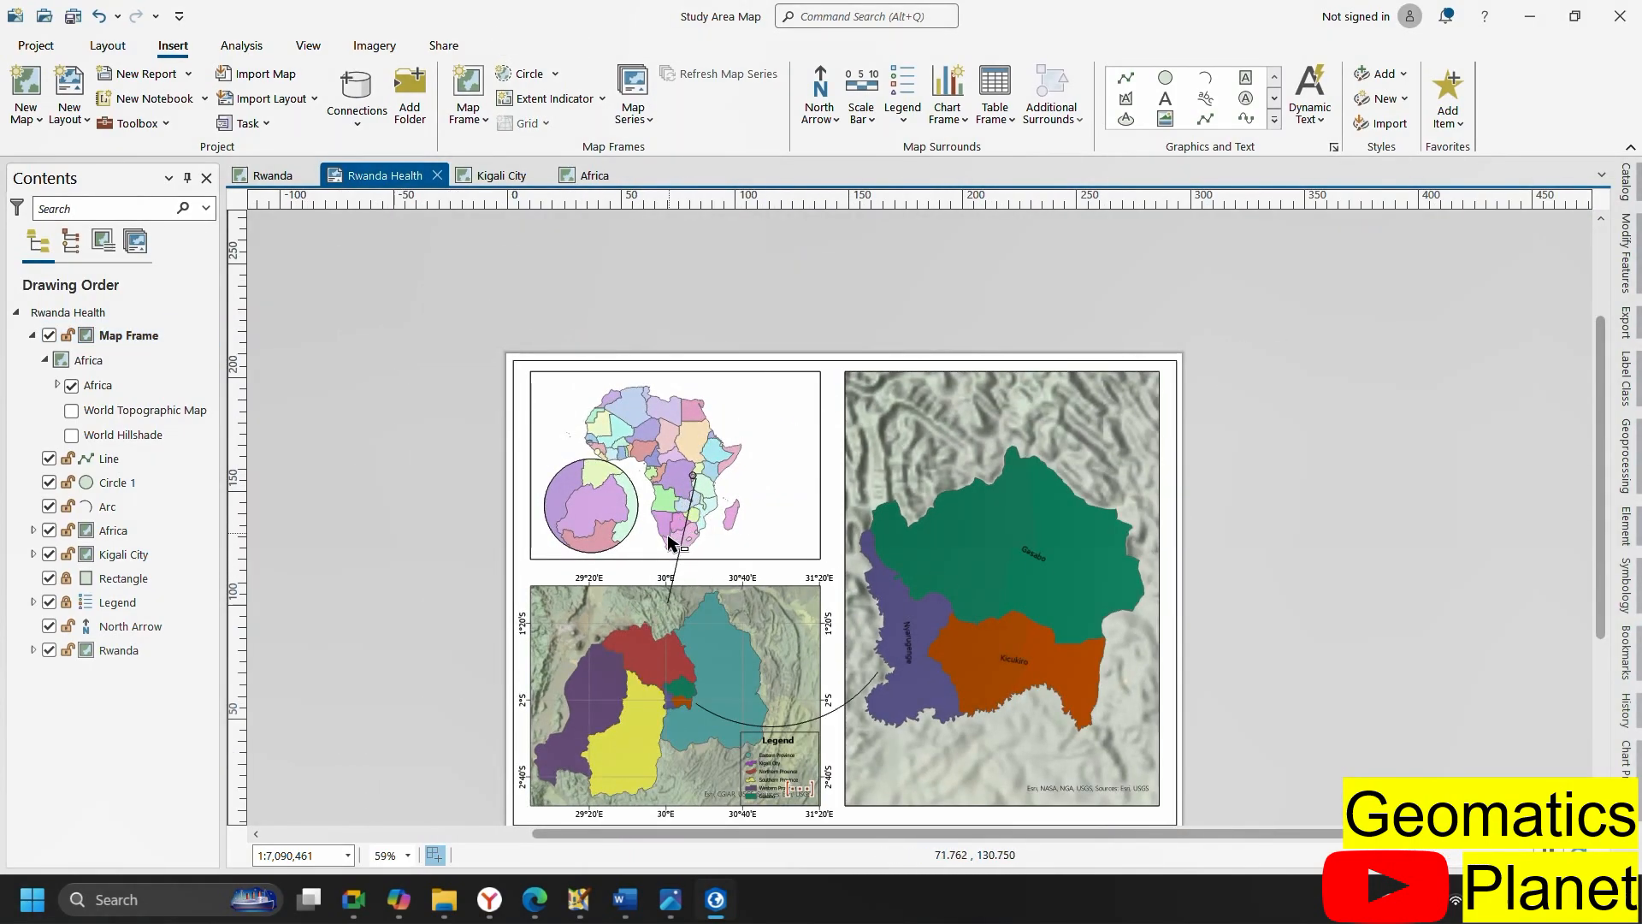
pyautogui.click(679, 566)
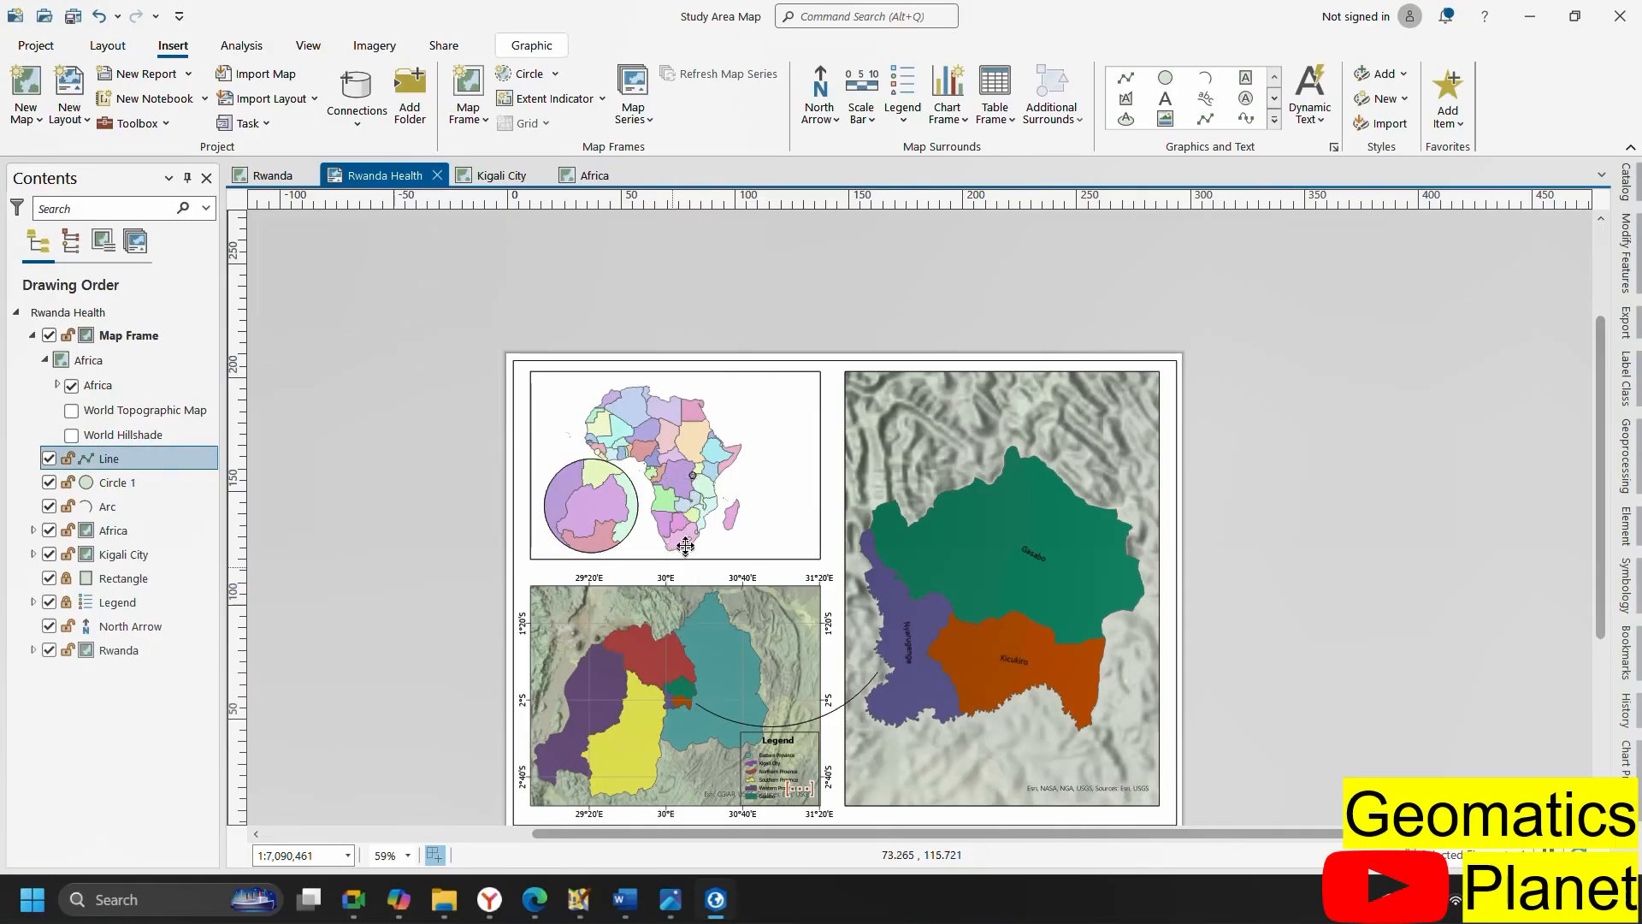
pyautogui.press('Delete')
# Draw a straight line from the edge of the circular inset to the small circle around Rwanda on the Africa map
pyautogui.scroll(5, 690, 489)
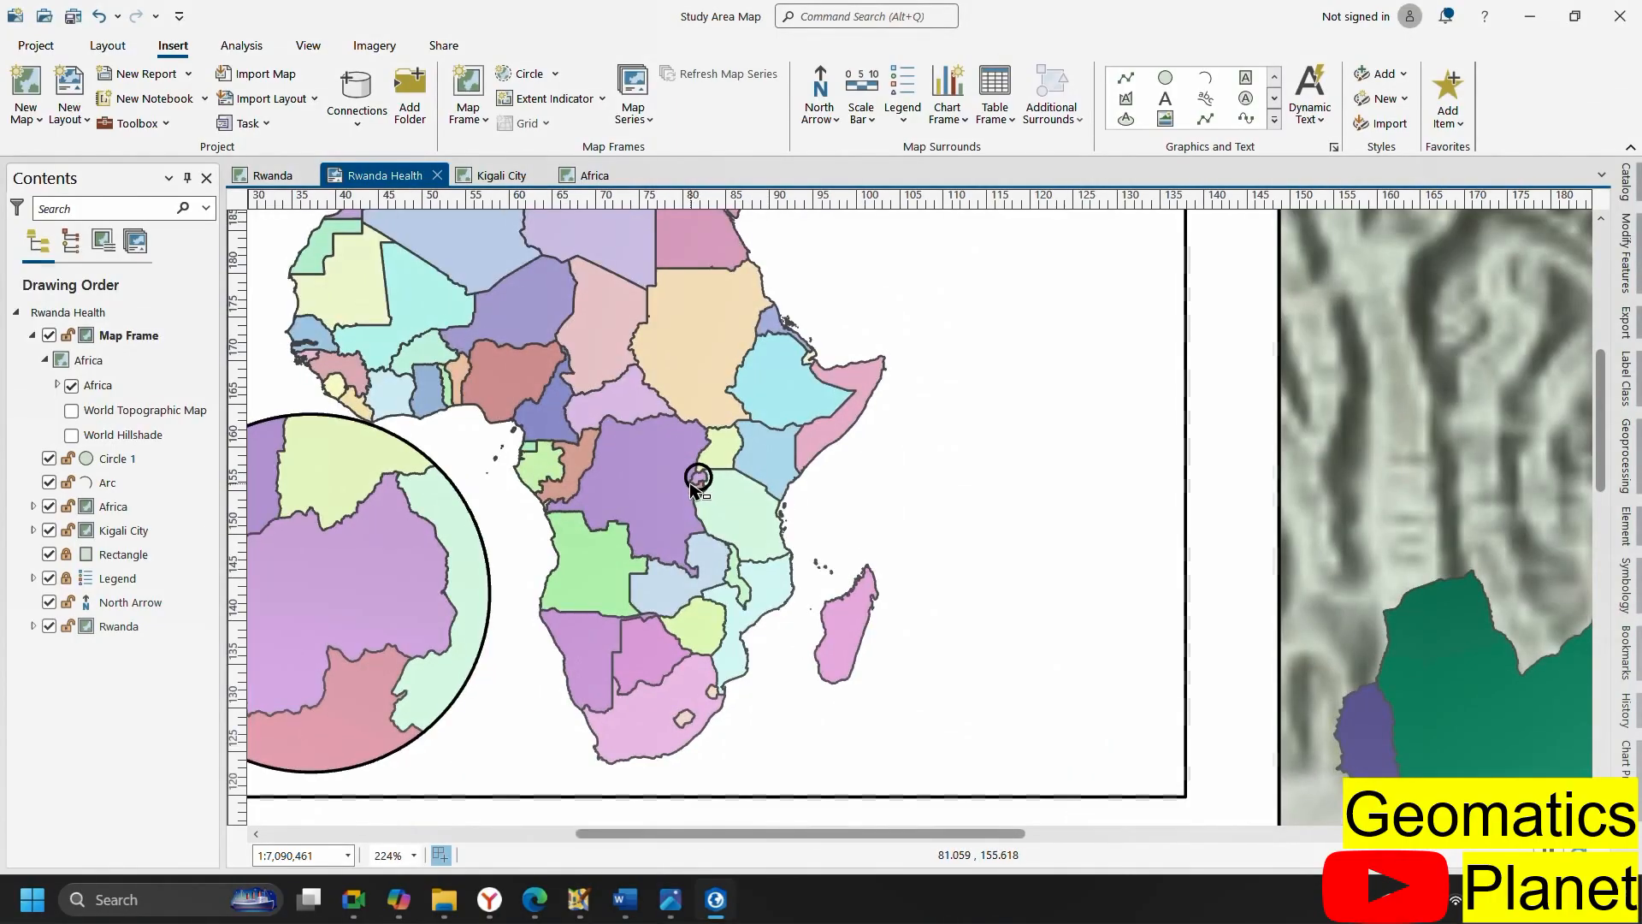
pyautogui.click(691, 488)
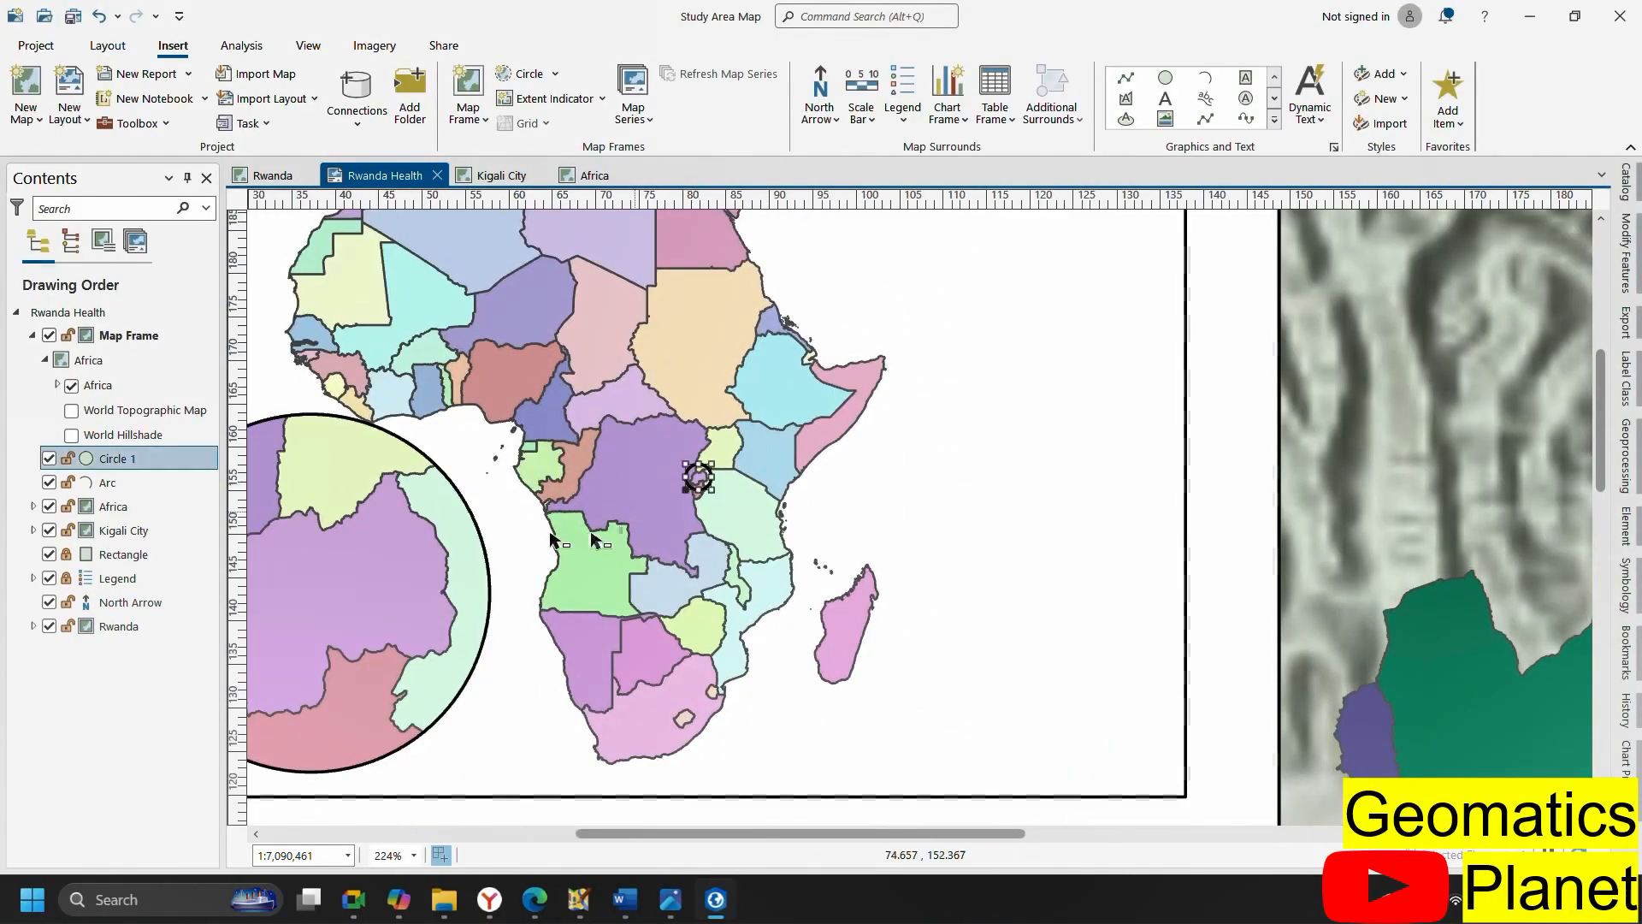
pyautogui.click(1126, 80)
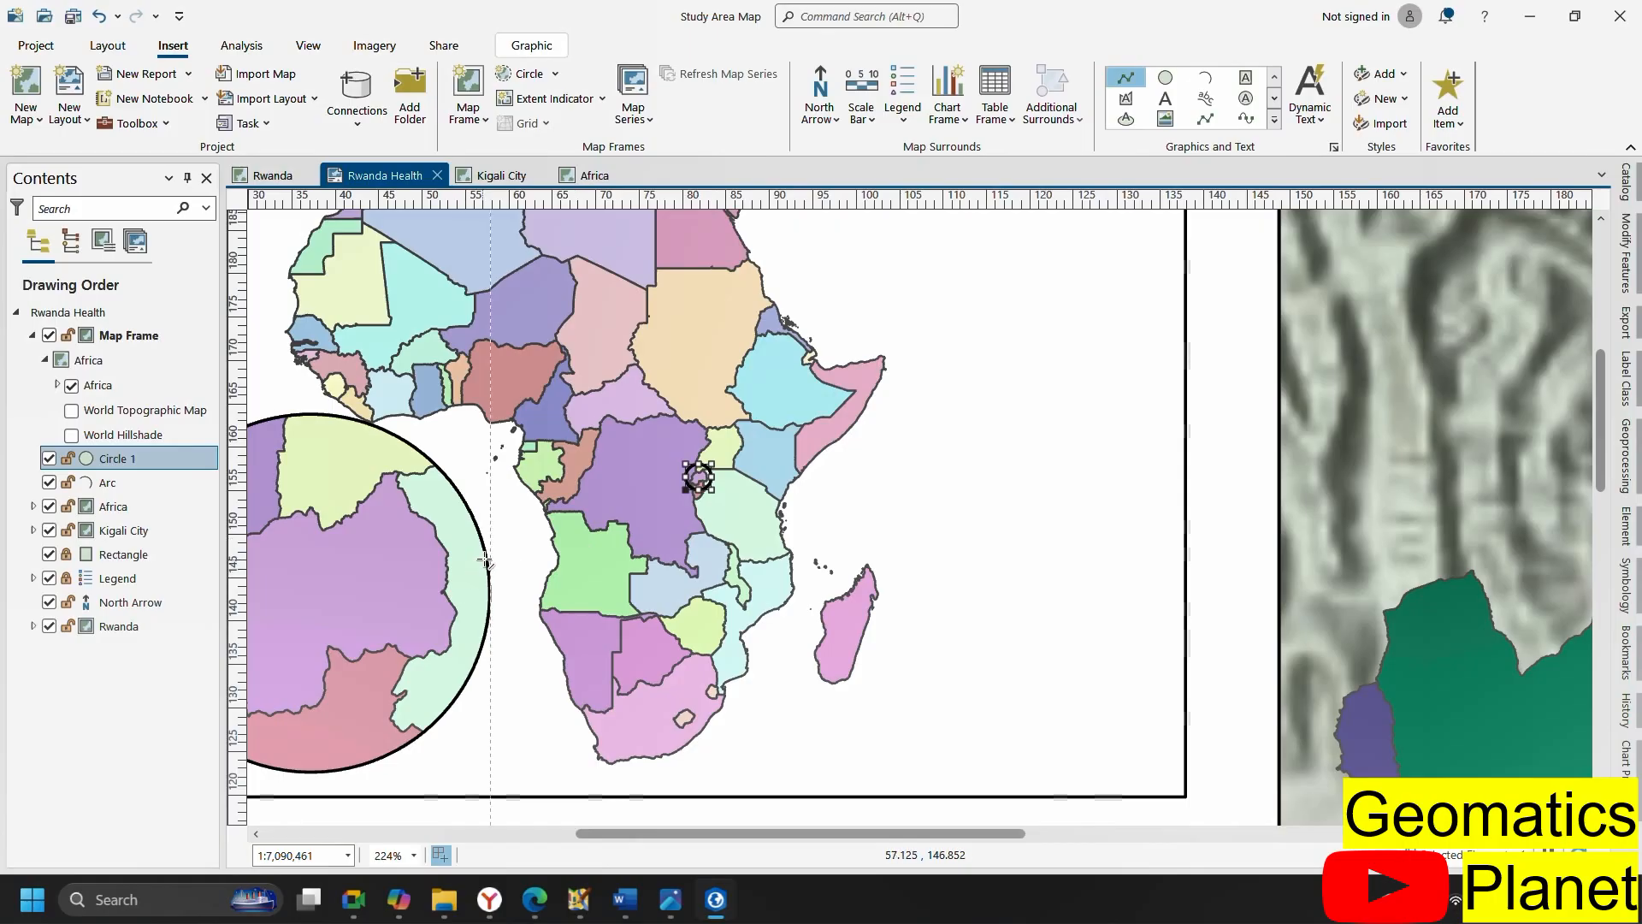
pyautogui.doubleClick(688, 475)
pyautogui.scroll(-5, 696, 477)
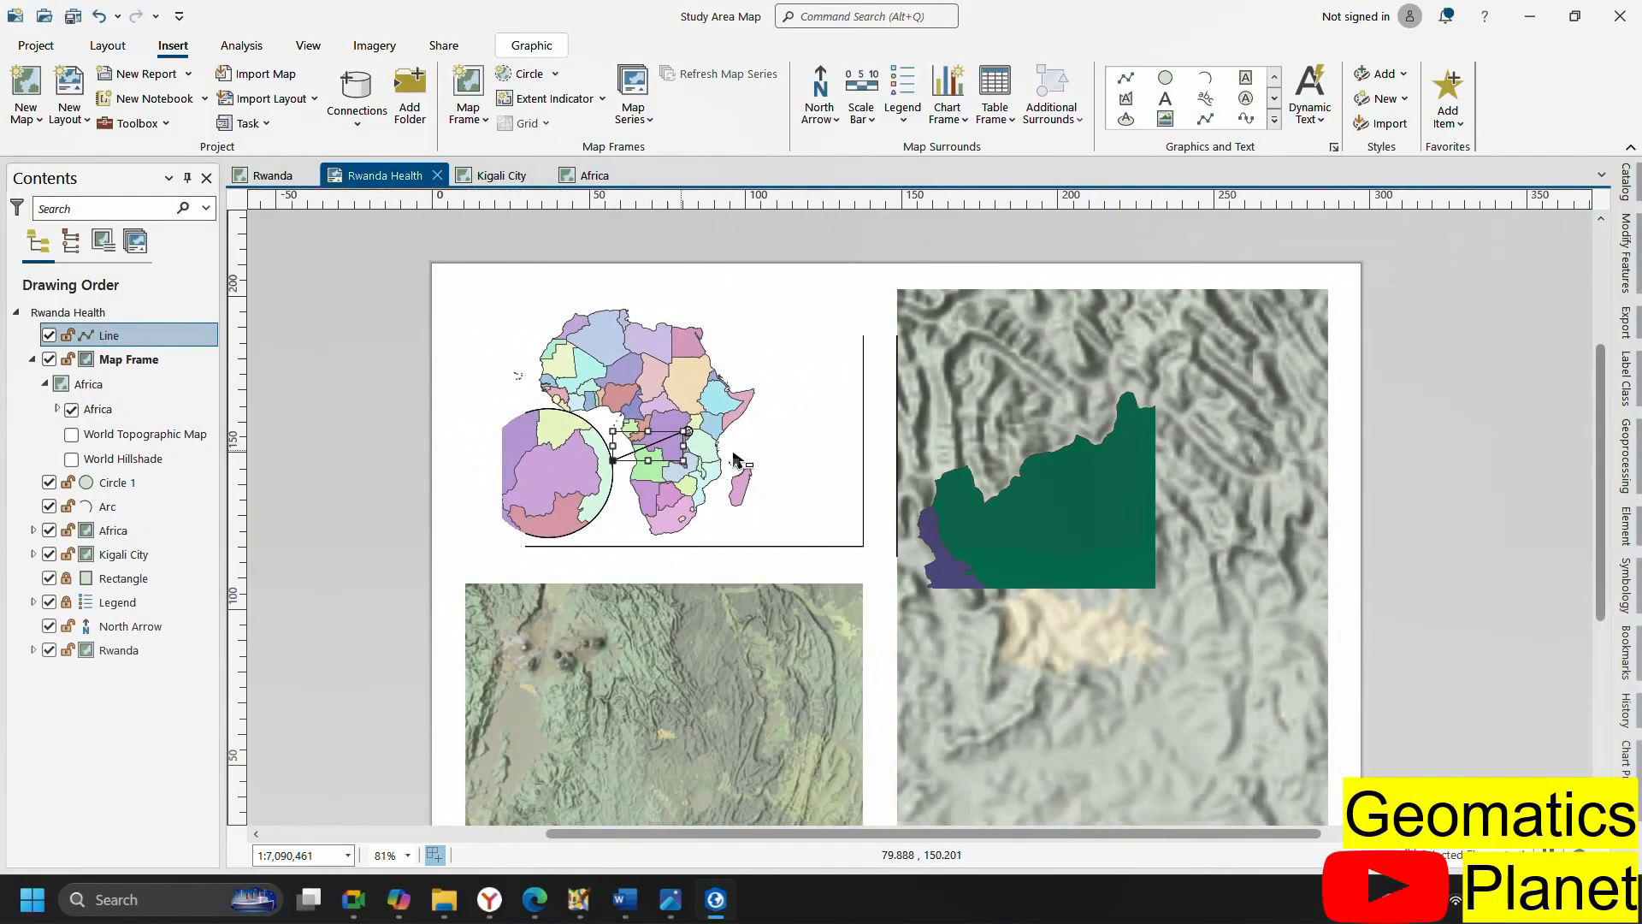
pyautogui.click(401, 441)
pyautogui.scroll(-4, 737, 406)
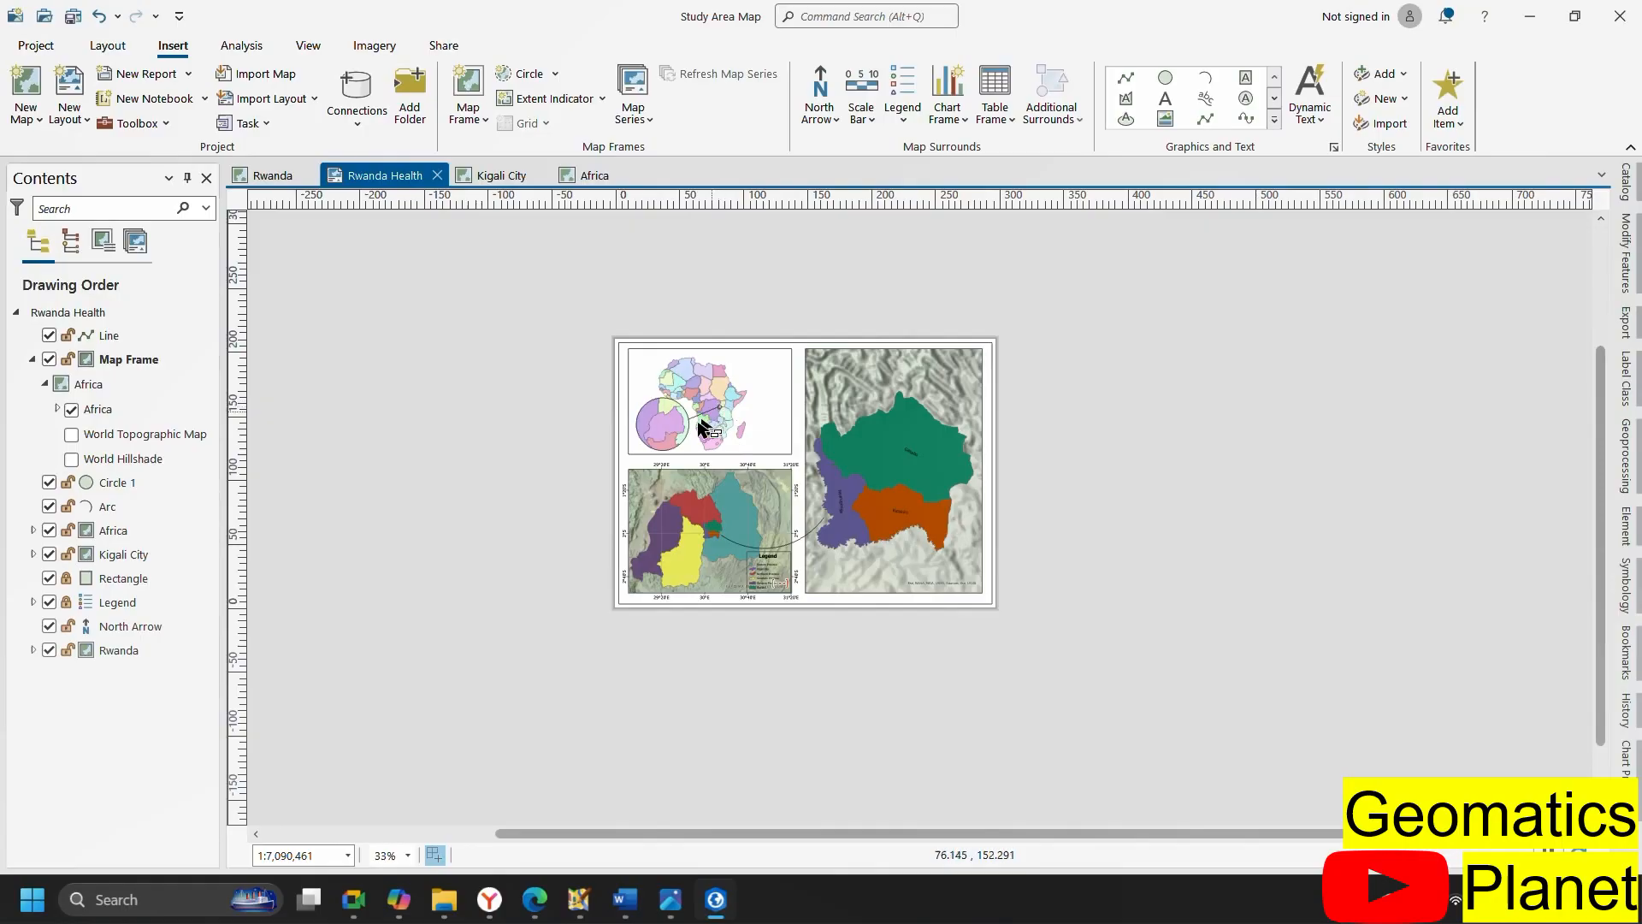
# Move the circular inset frame into the lower-left corner of the Africa frame, snapped to its edges
pyautogui.scroll(7, 689, 435)
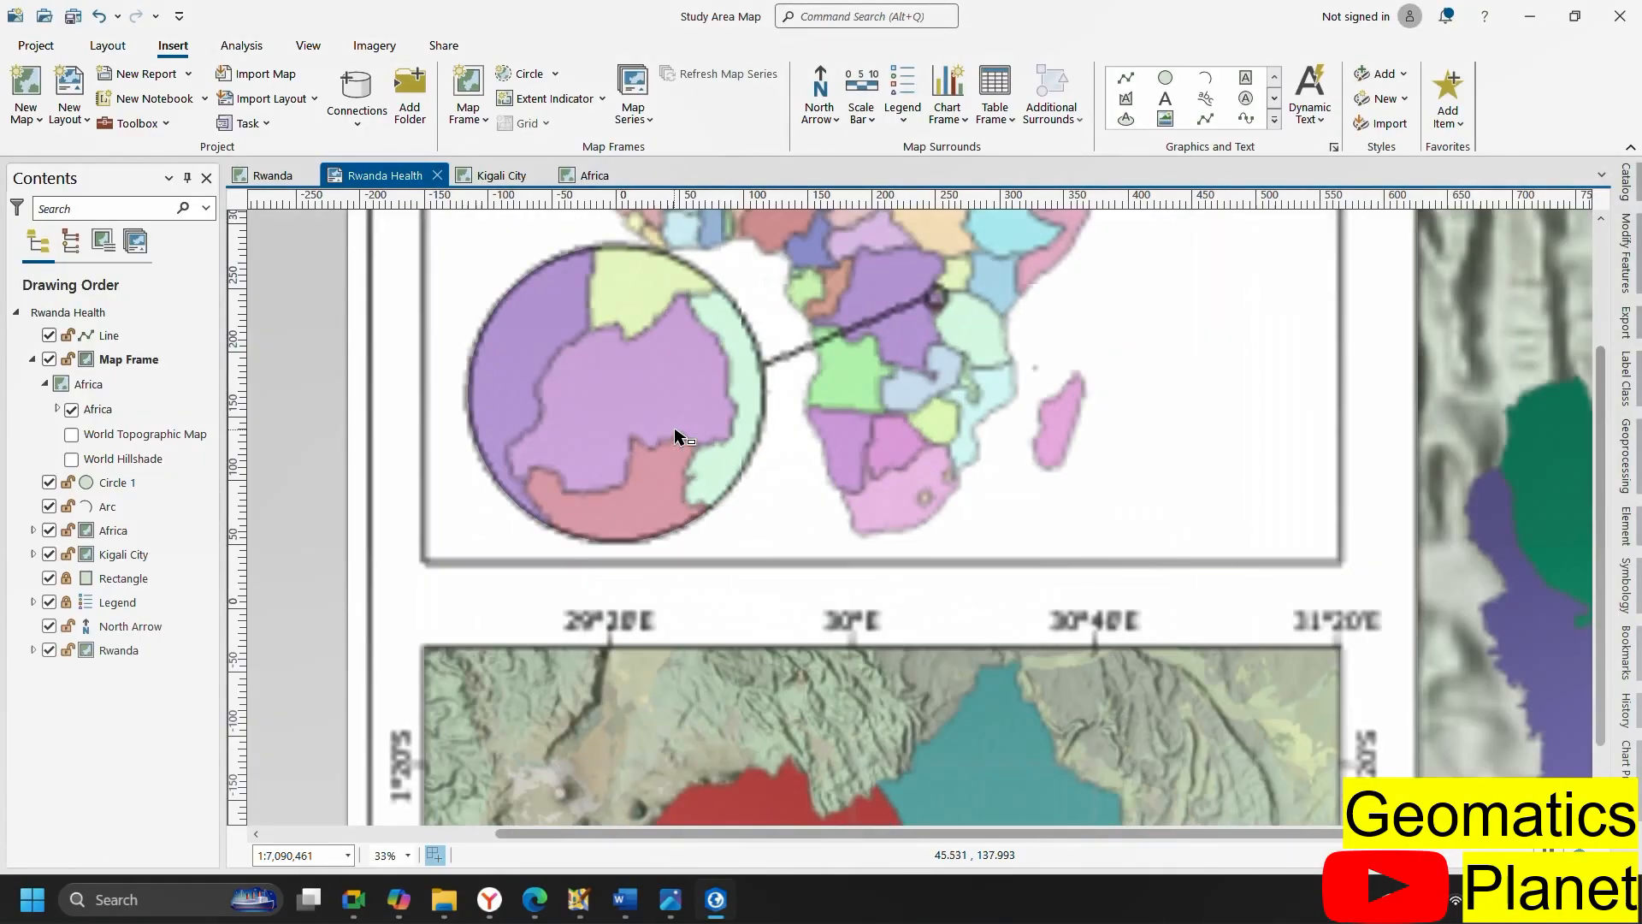
pyautogui.click(681, 410)
pyautogui.moveTo(682, 395); pyautogui.dragTo(637, 416)
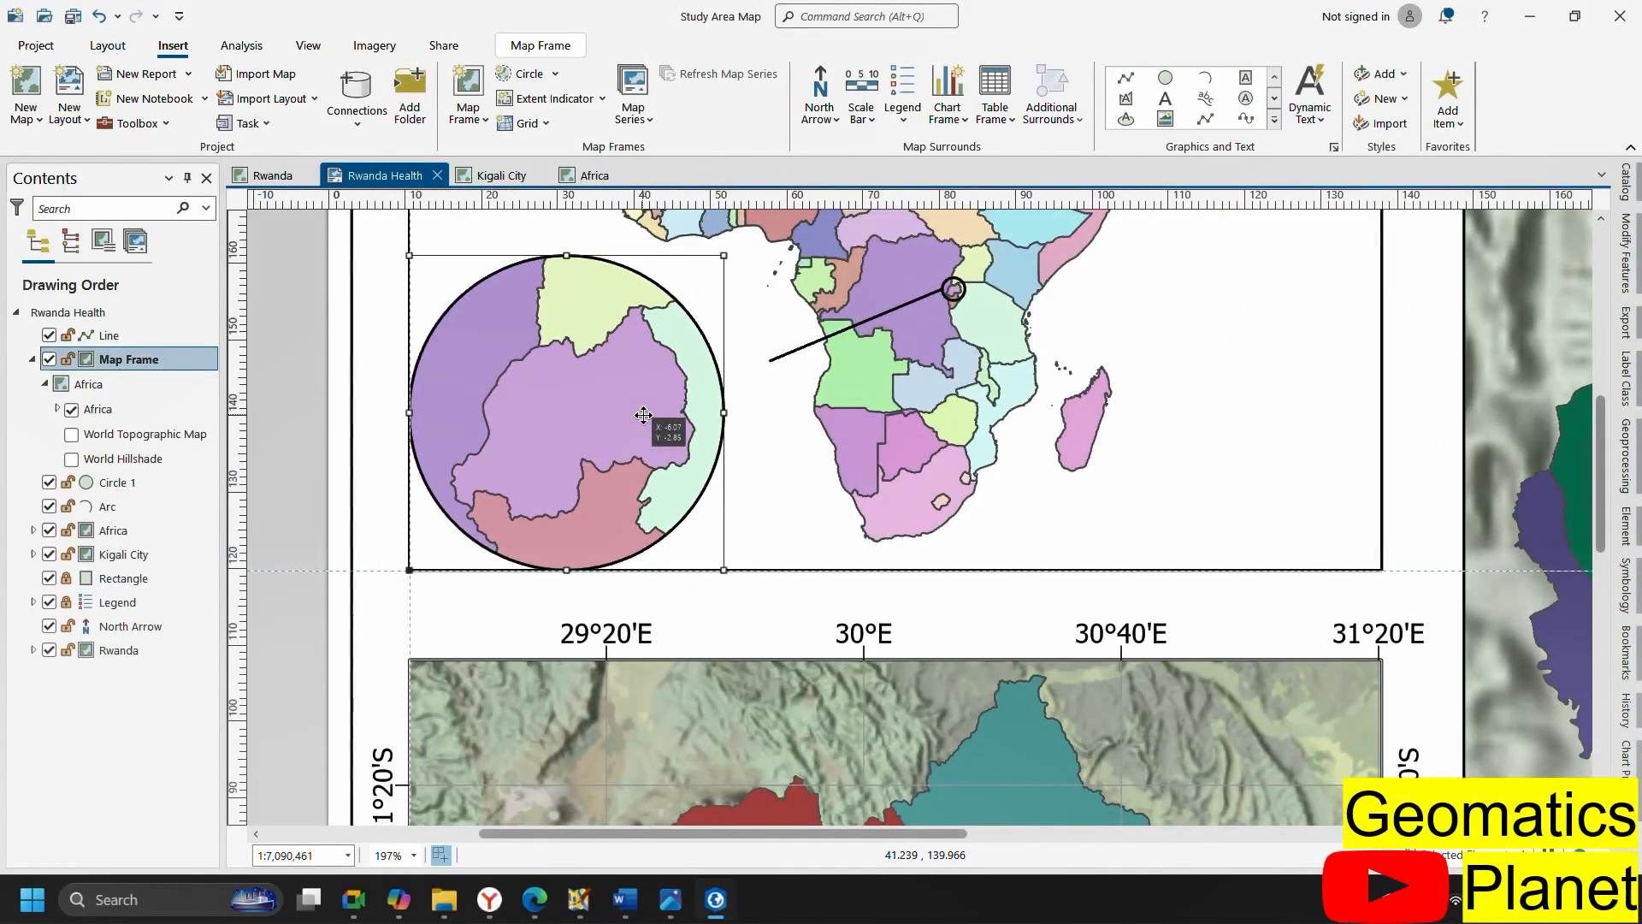
# Stretch the connecting line's loose end to meet the edge of the moved circular inset, then deselect it
pyautogui.click(770, 360)
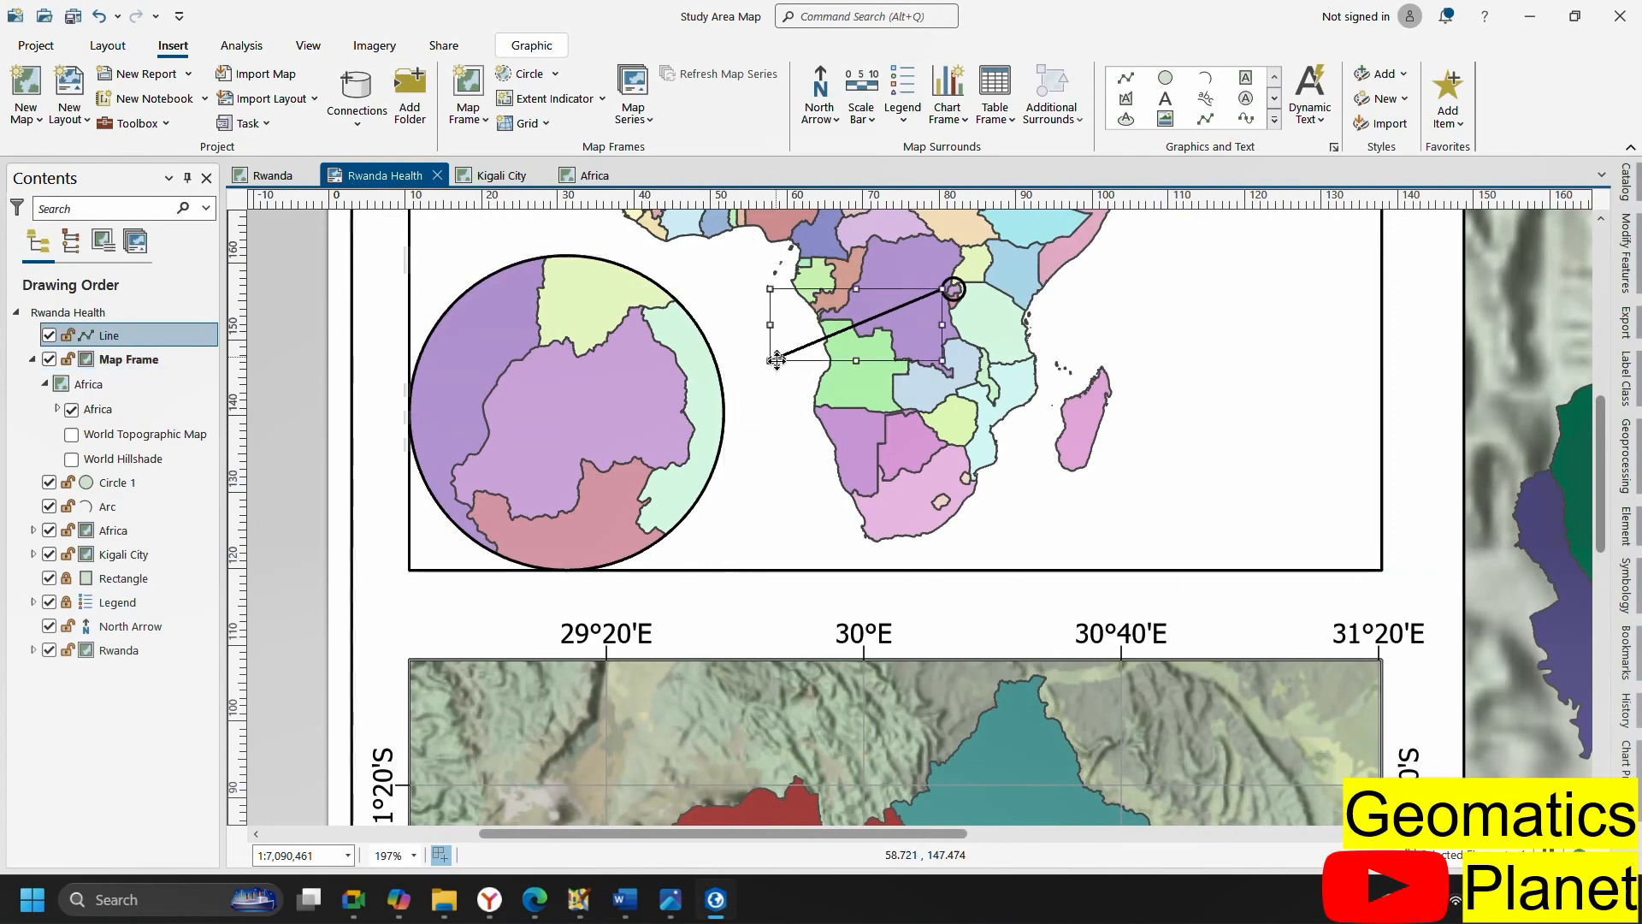
pyautogui.moveTo(770, 360); pyautogui.dragTo(724, 394)
pyautogui.scroll(-5, 724, 393)
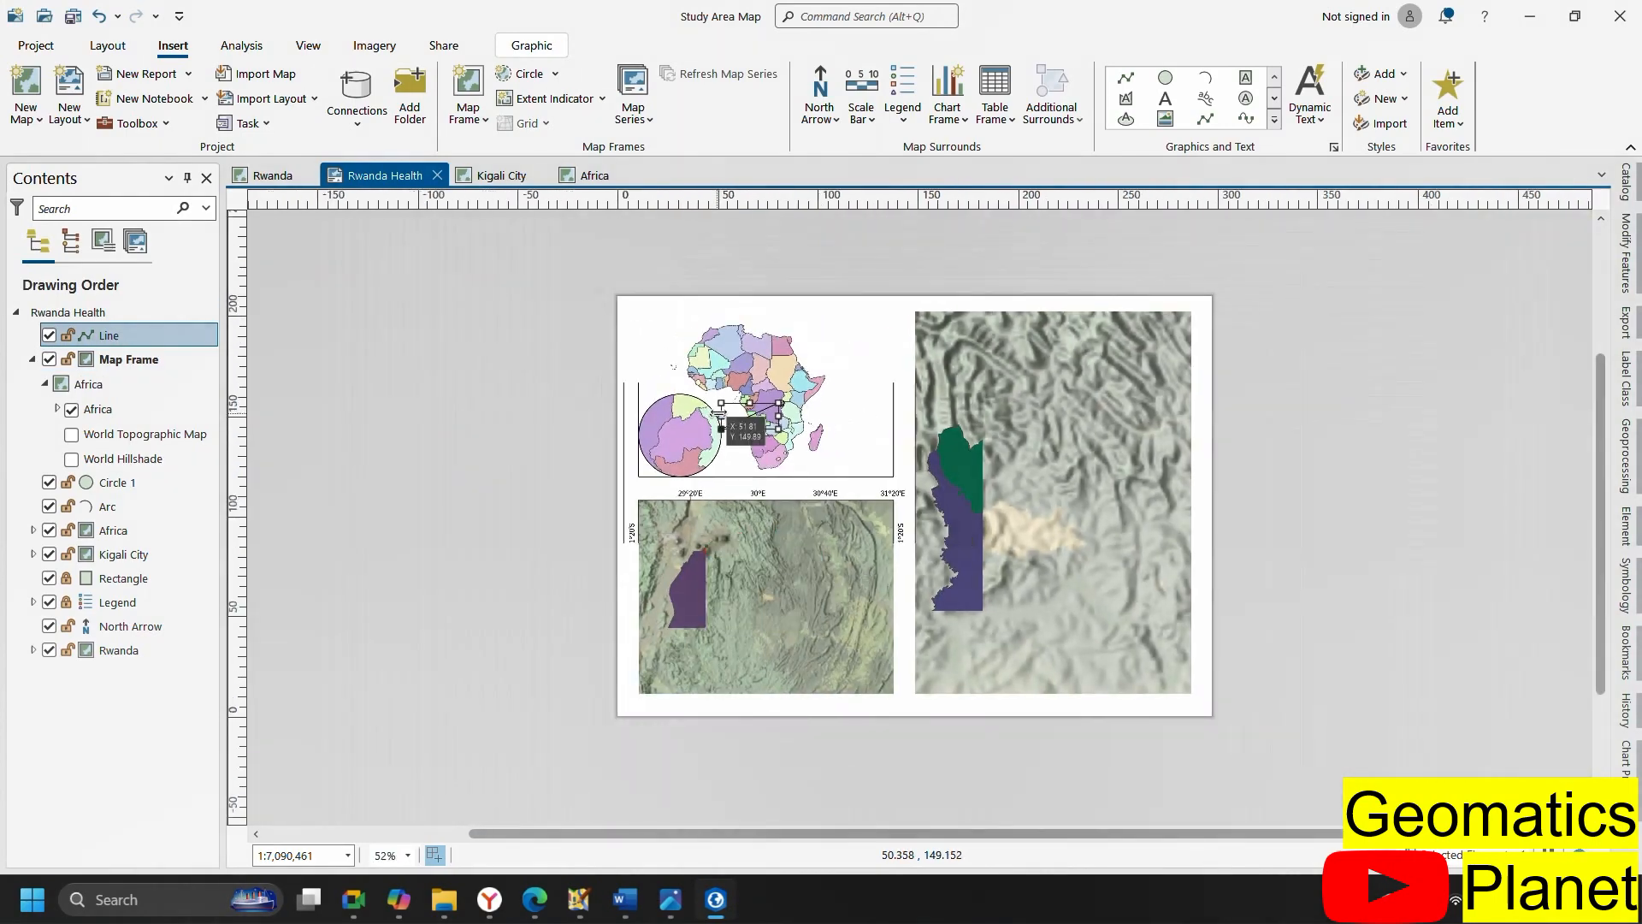
pyautogui.click(1244, 376)
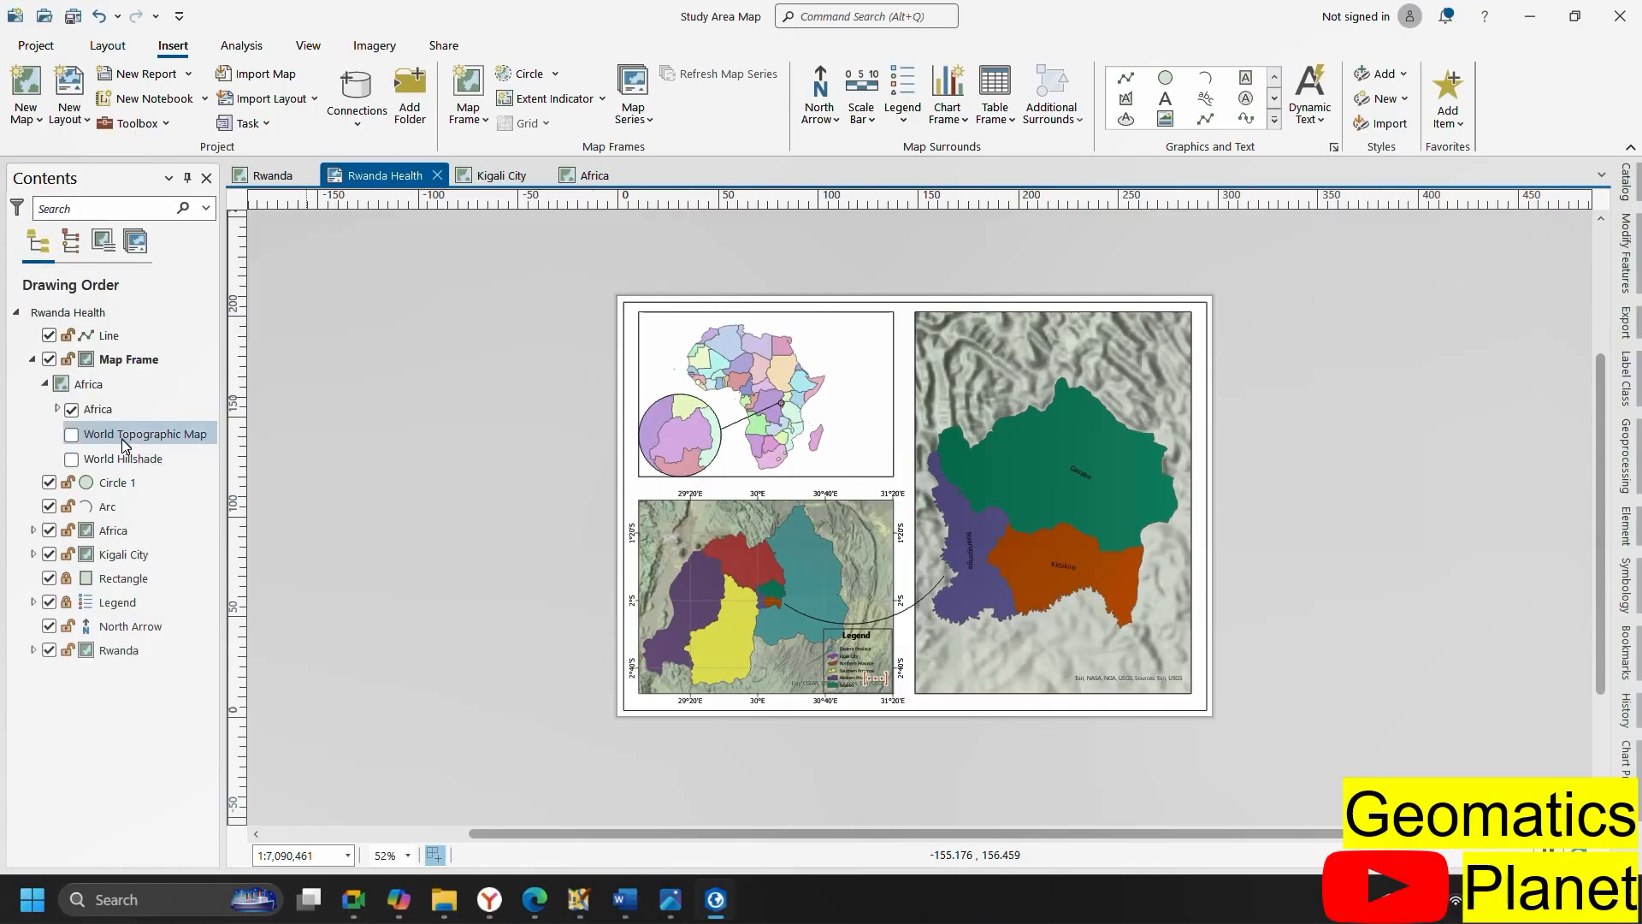
# Turn on the World Hillshade layer of the Africa map and check the whole layout page
pyautogui.click(72, 459)
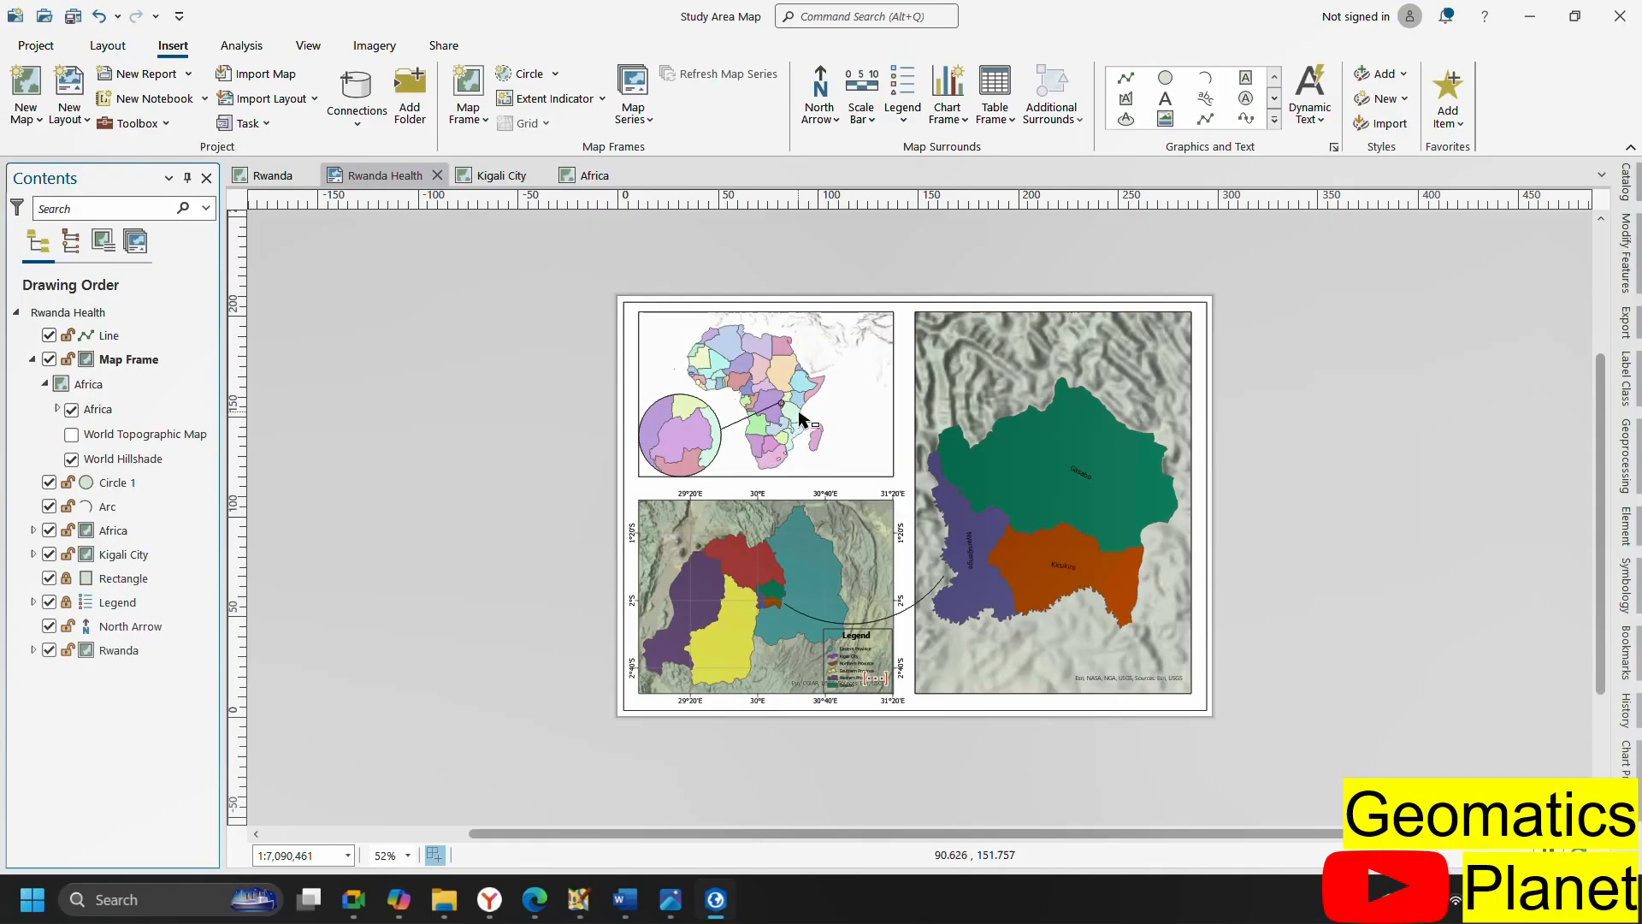
pyautogui.scroll(2, 802, 417)
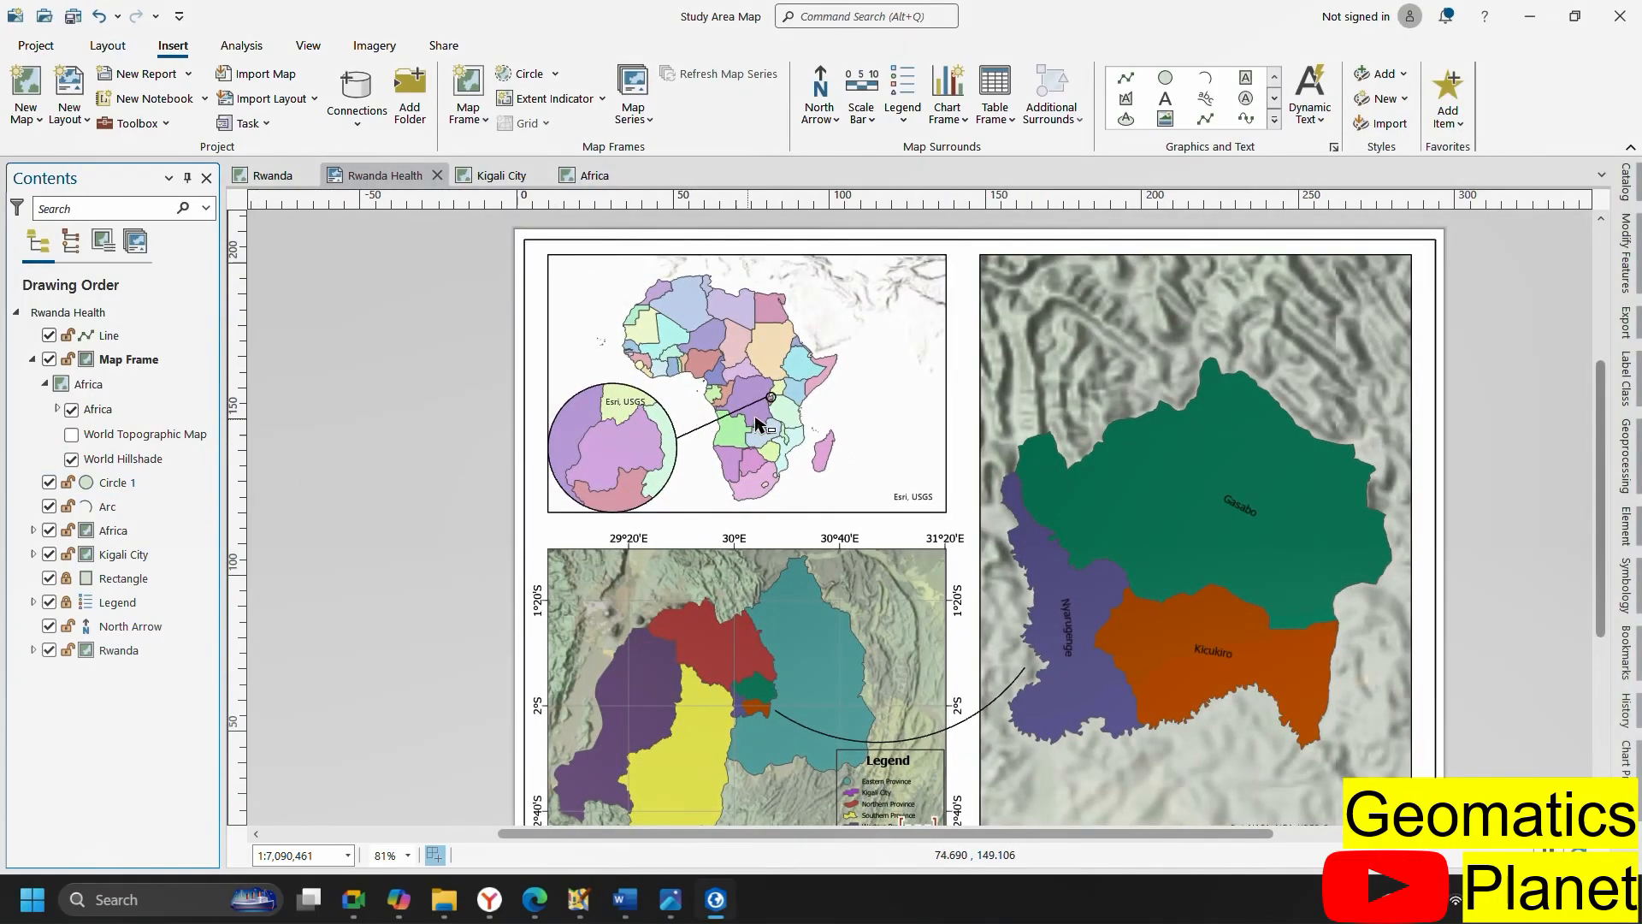
pyautogui.scroll(-3, 651, 433)
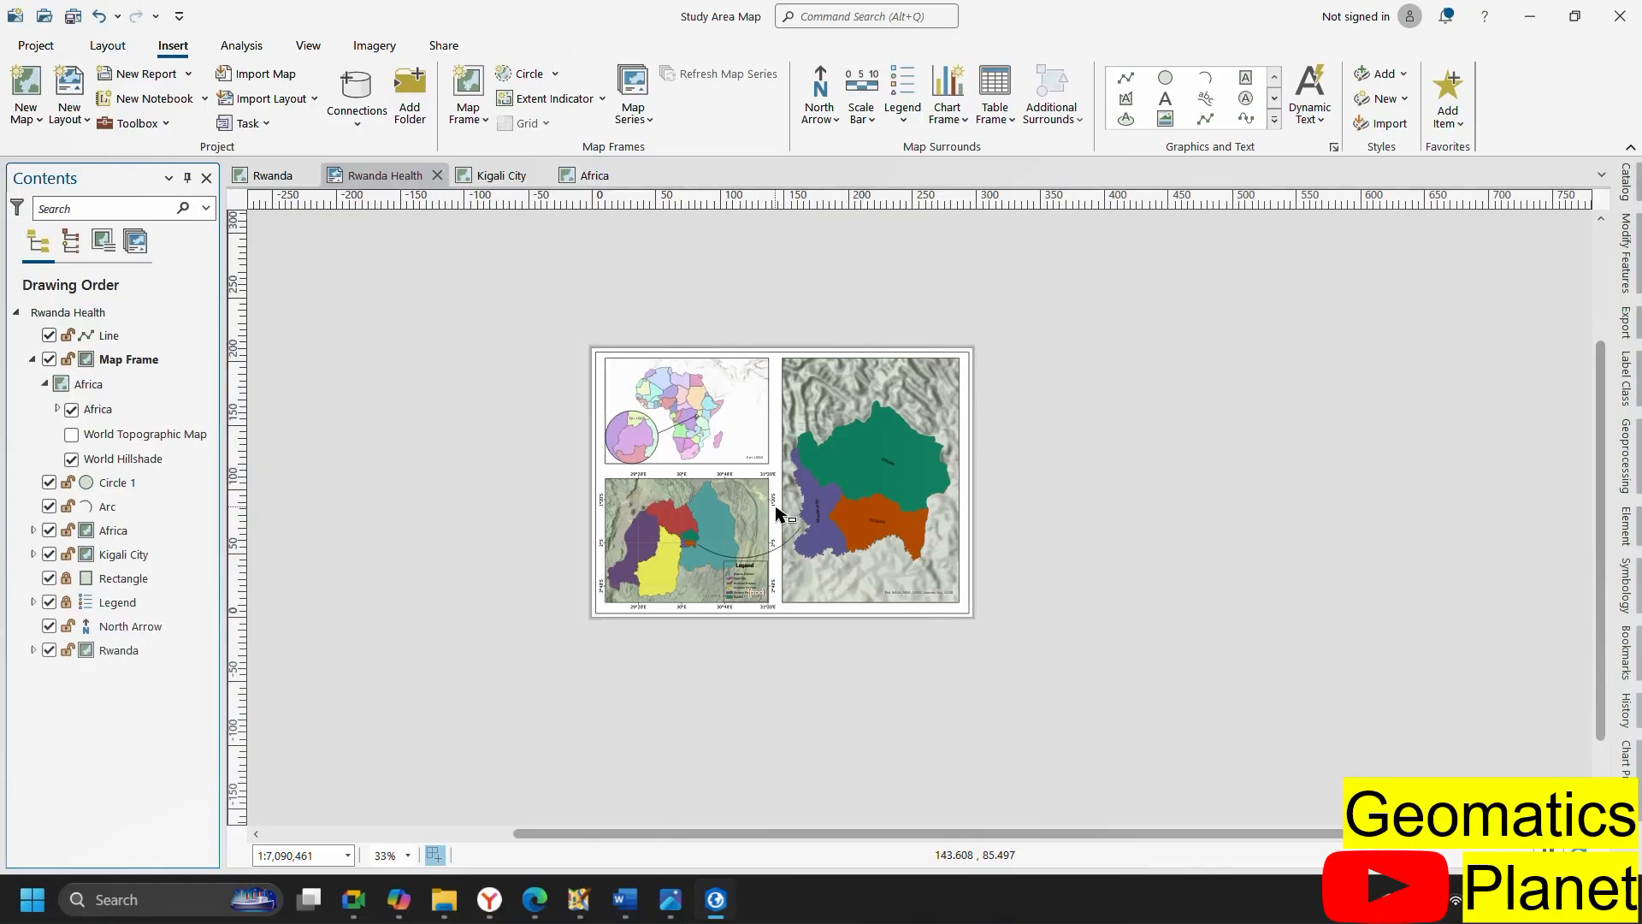
pyautogui.scroll(2, 796, 466)
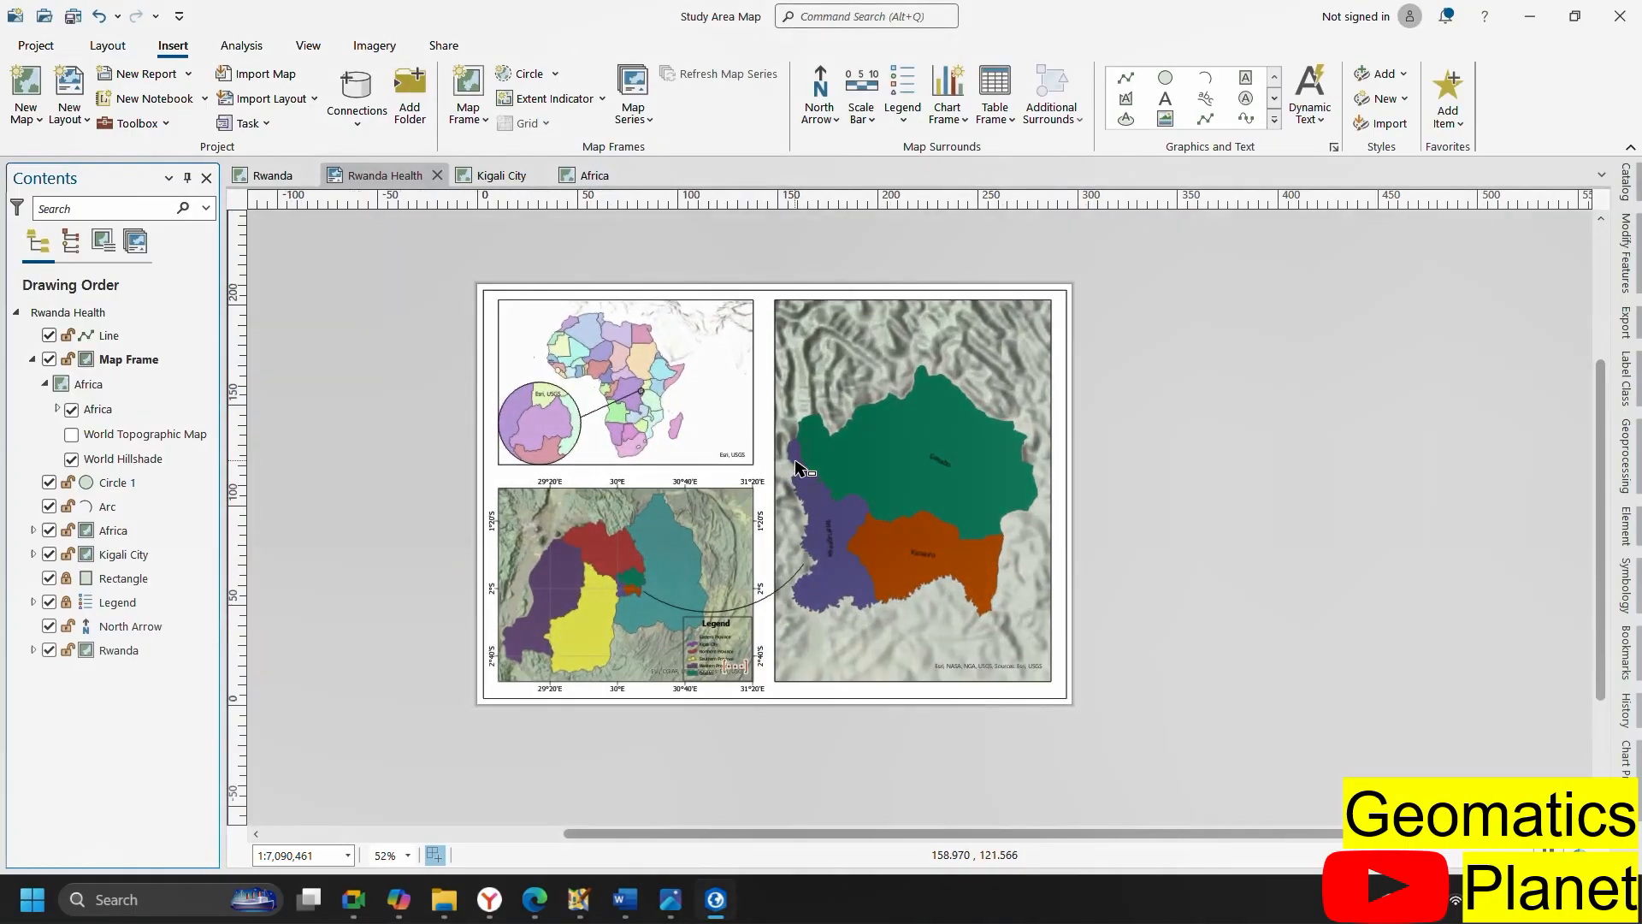